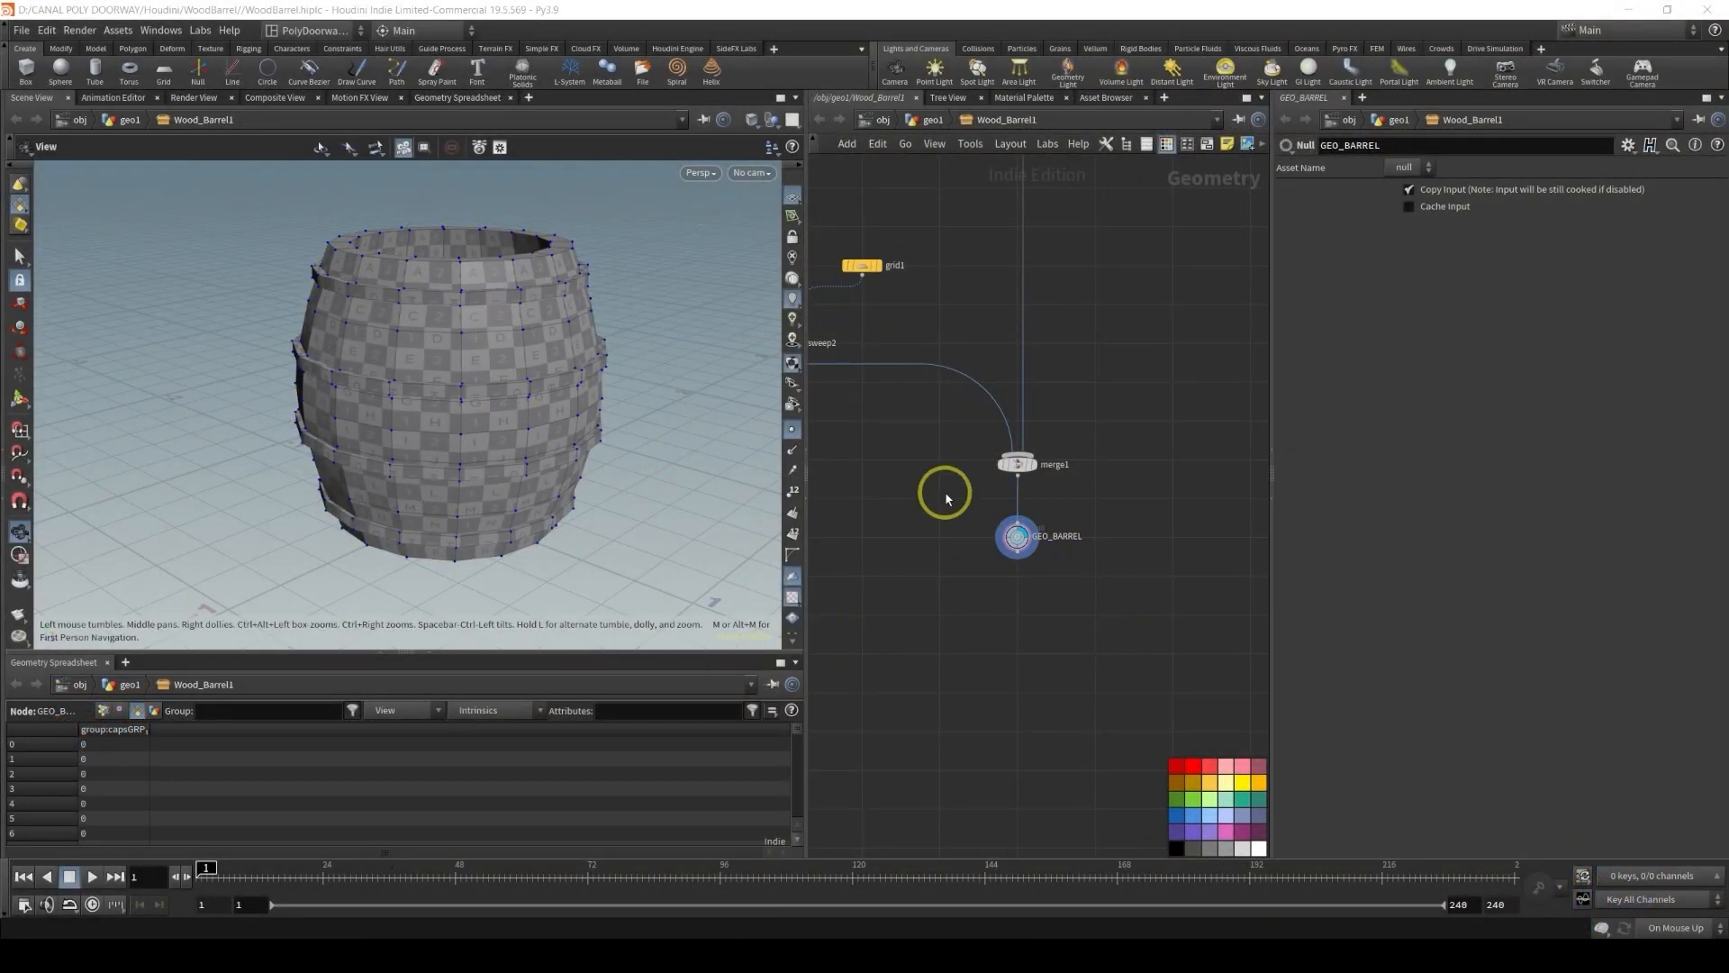
# Display the ring_curve node's output in the viewport
pyautogui.moveTo(878, 487); pyautogui.dragTo(1201, 645, button='middle')
pyautogui.moveTo(919, 493); pyautogui.dragTo(1015, 521, button='middle')
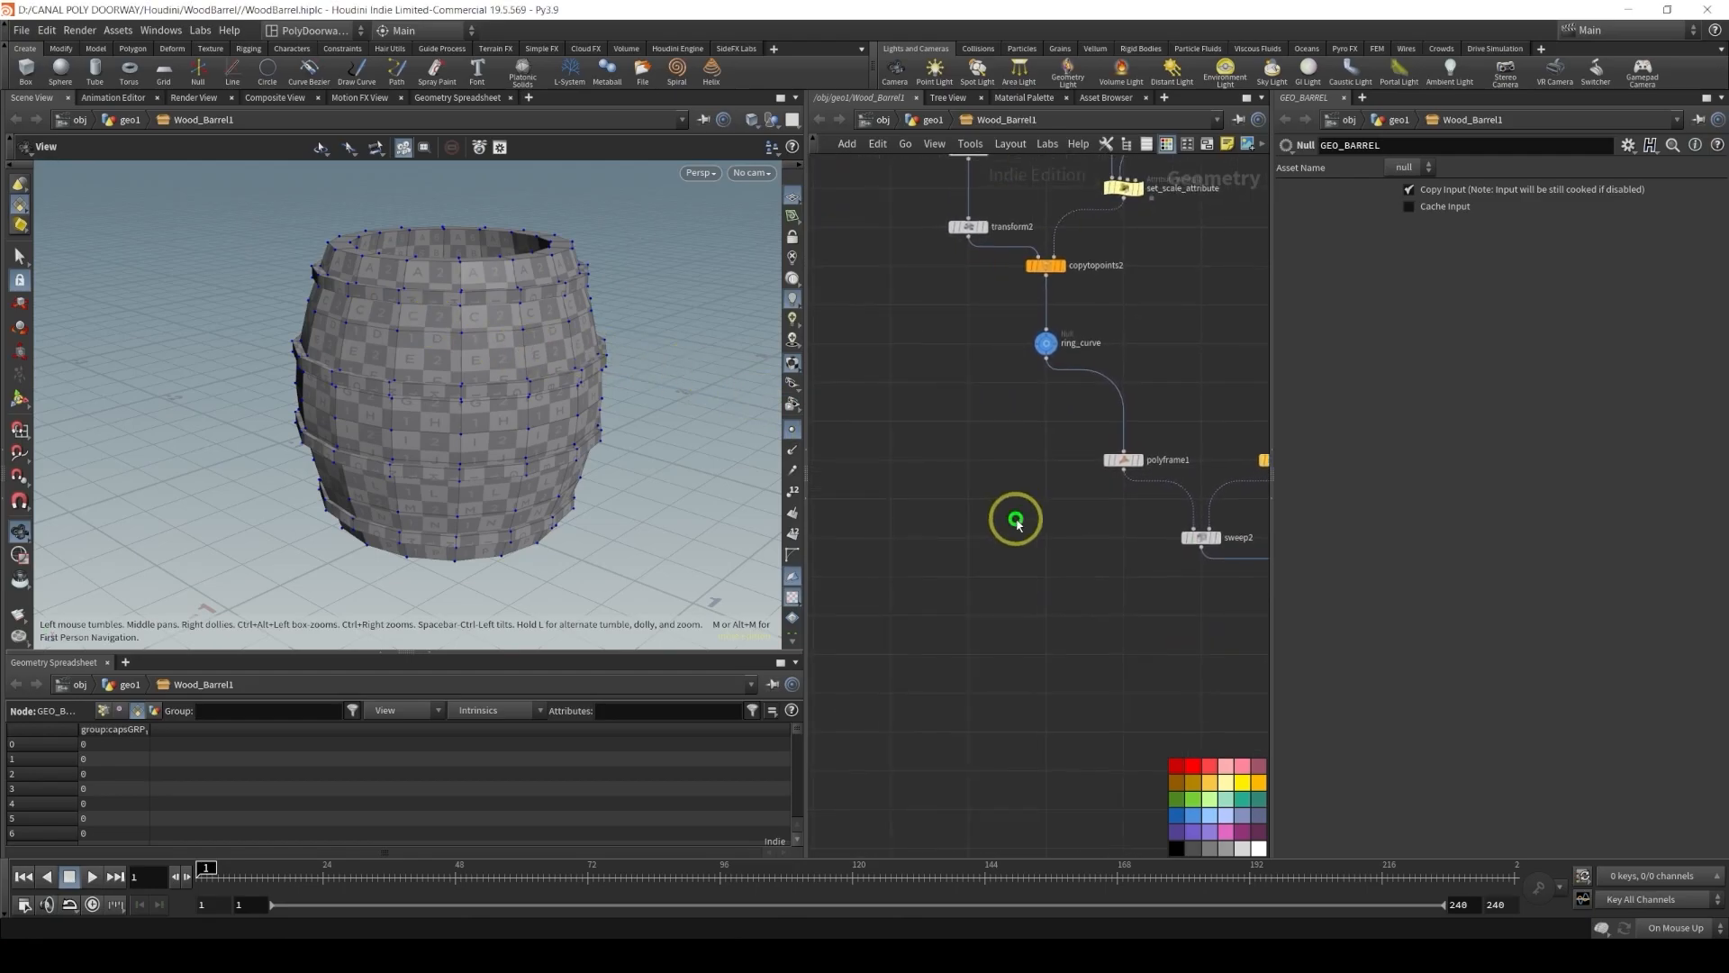
pyautogui.scroll(3, 1050, 390)
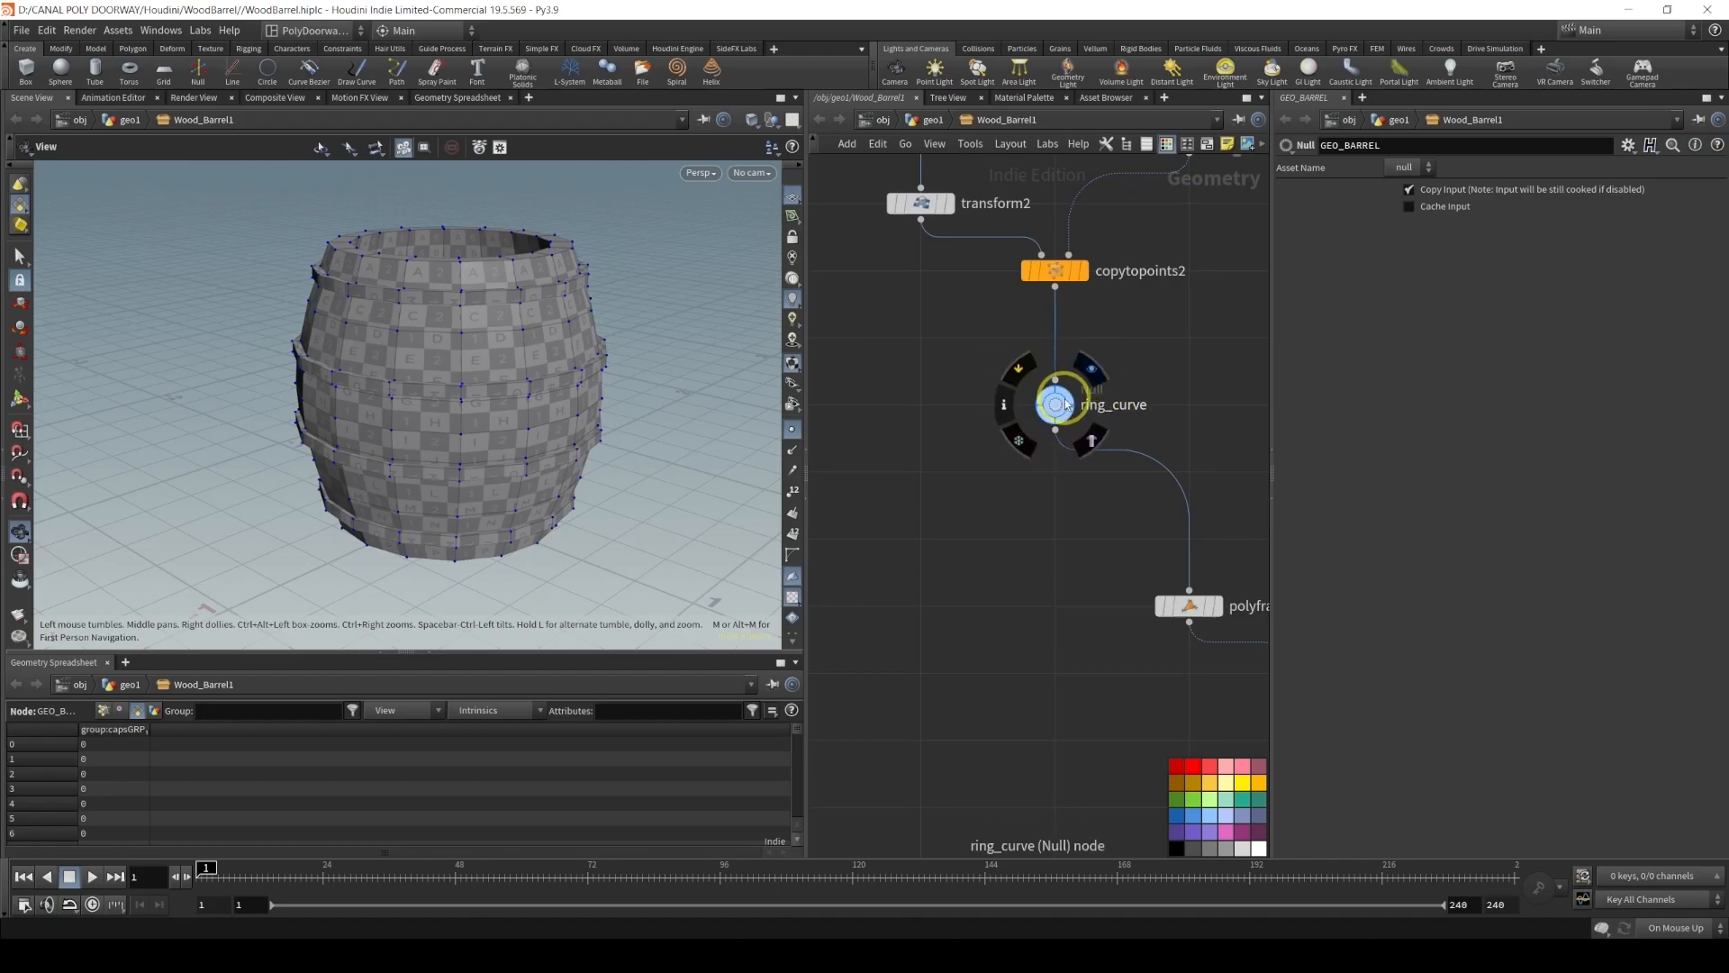
pyautogui.click(1069, 396)
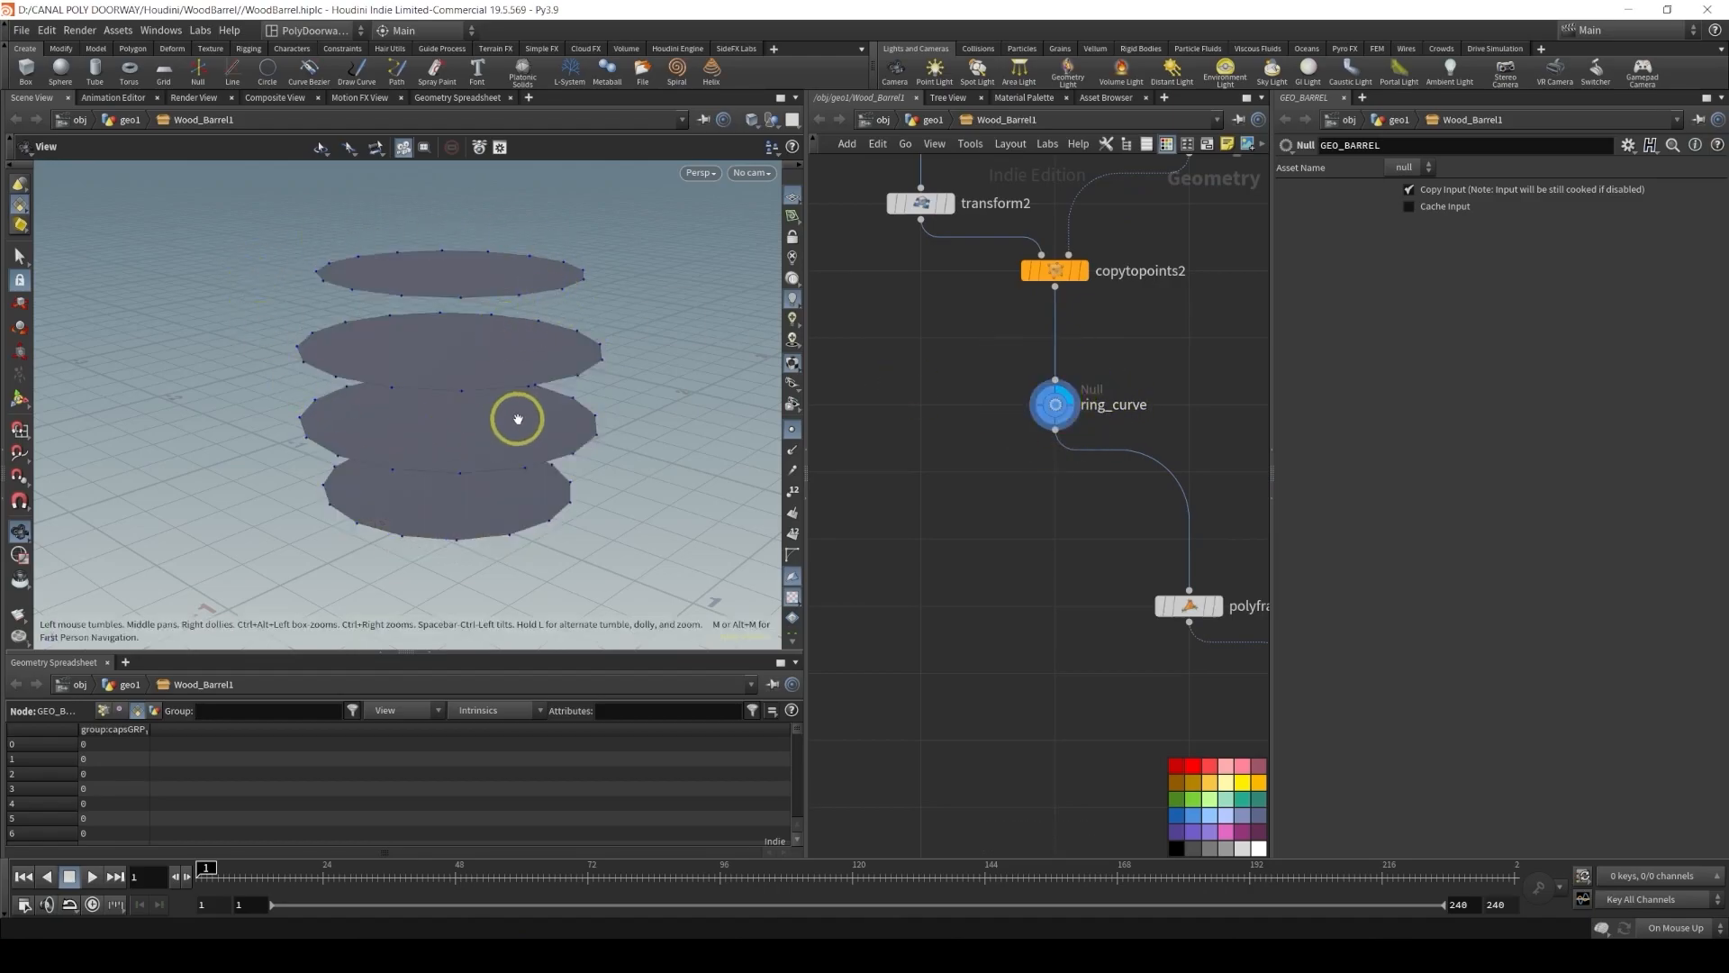
# Add a PolyFrame node below ring_curve, wire ring_curve into it, and make it the displayed node
pyautogui.moveTo(900, 567); pyautogui.dragTo(964, 456, button='middle')
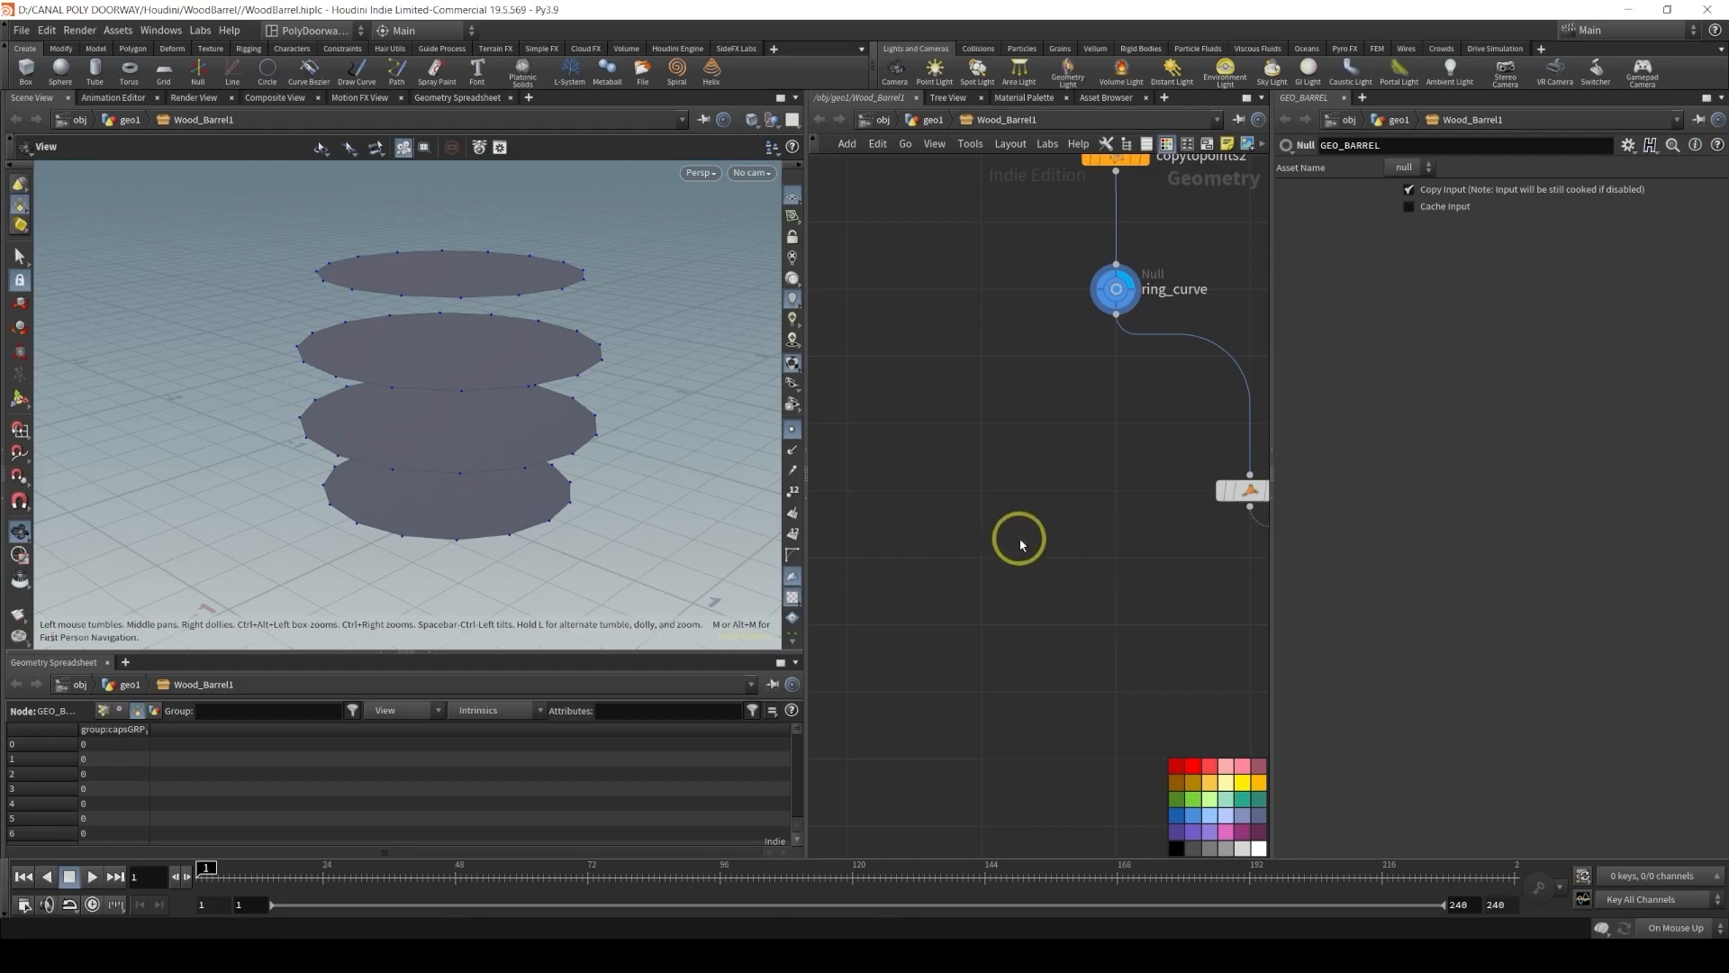
pyautogui.press('Tab')
pyautogui.write('FRA')
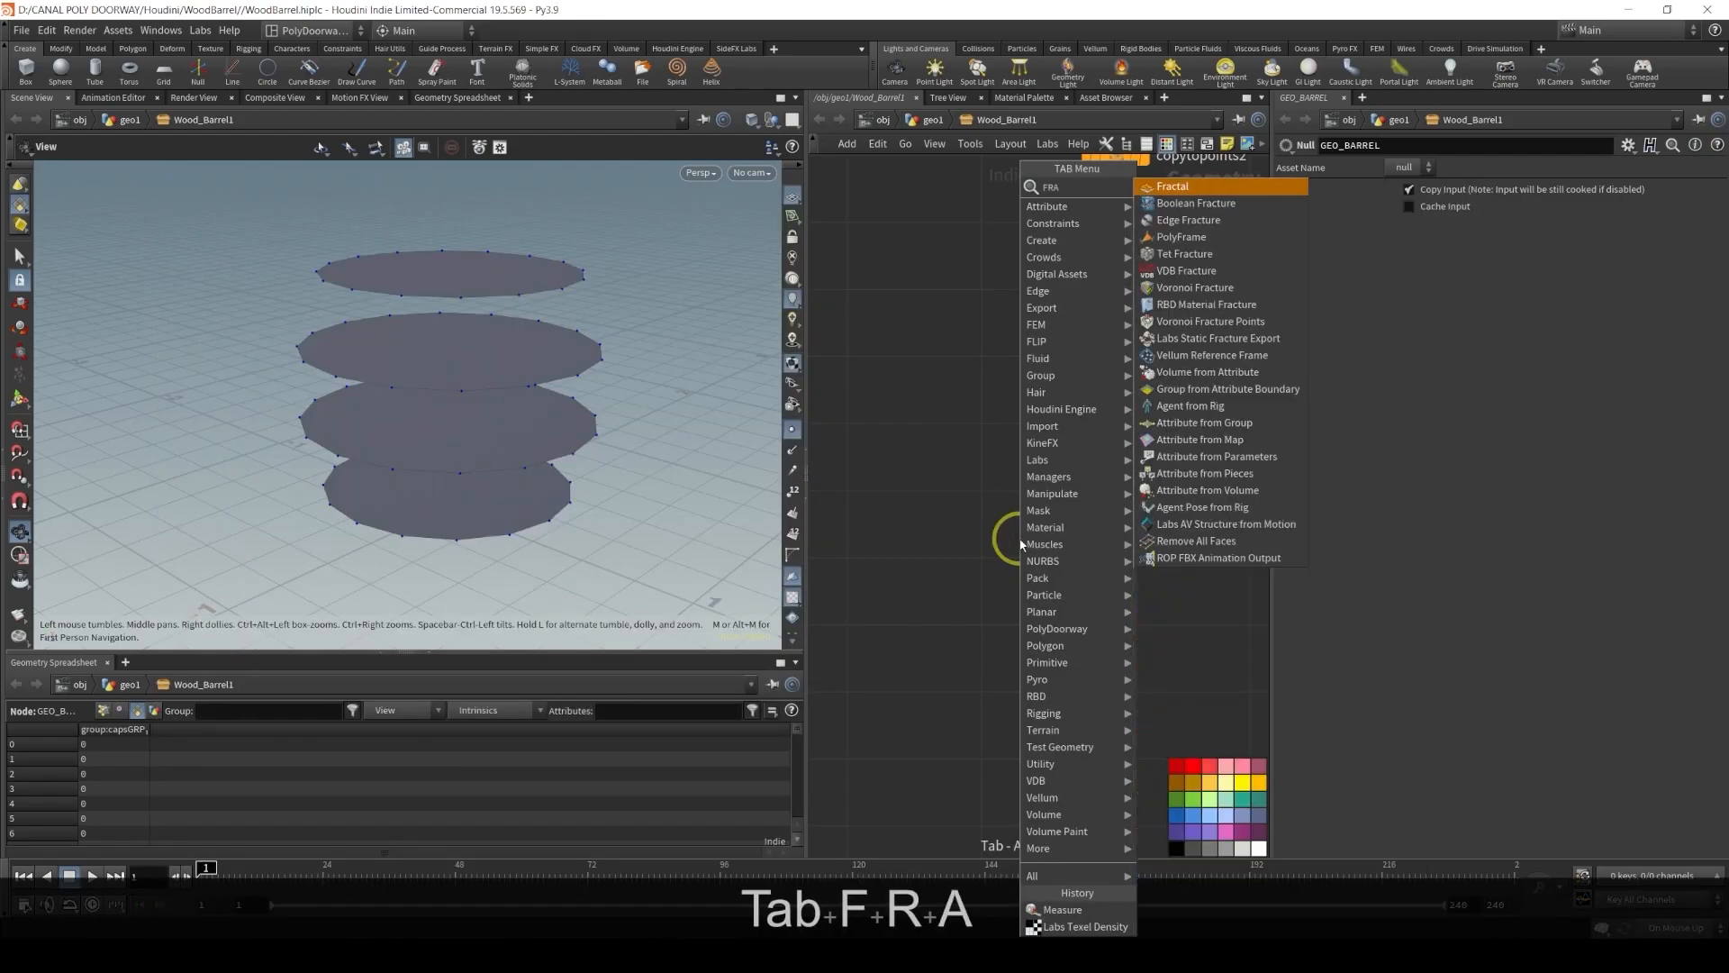
pyautogui.press('Down')
pyautogui.press('Down')
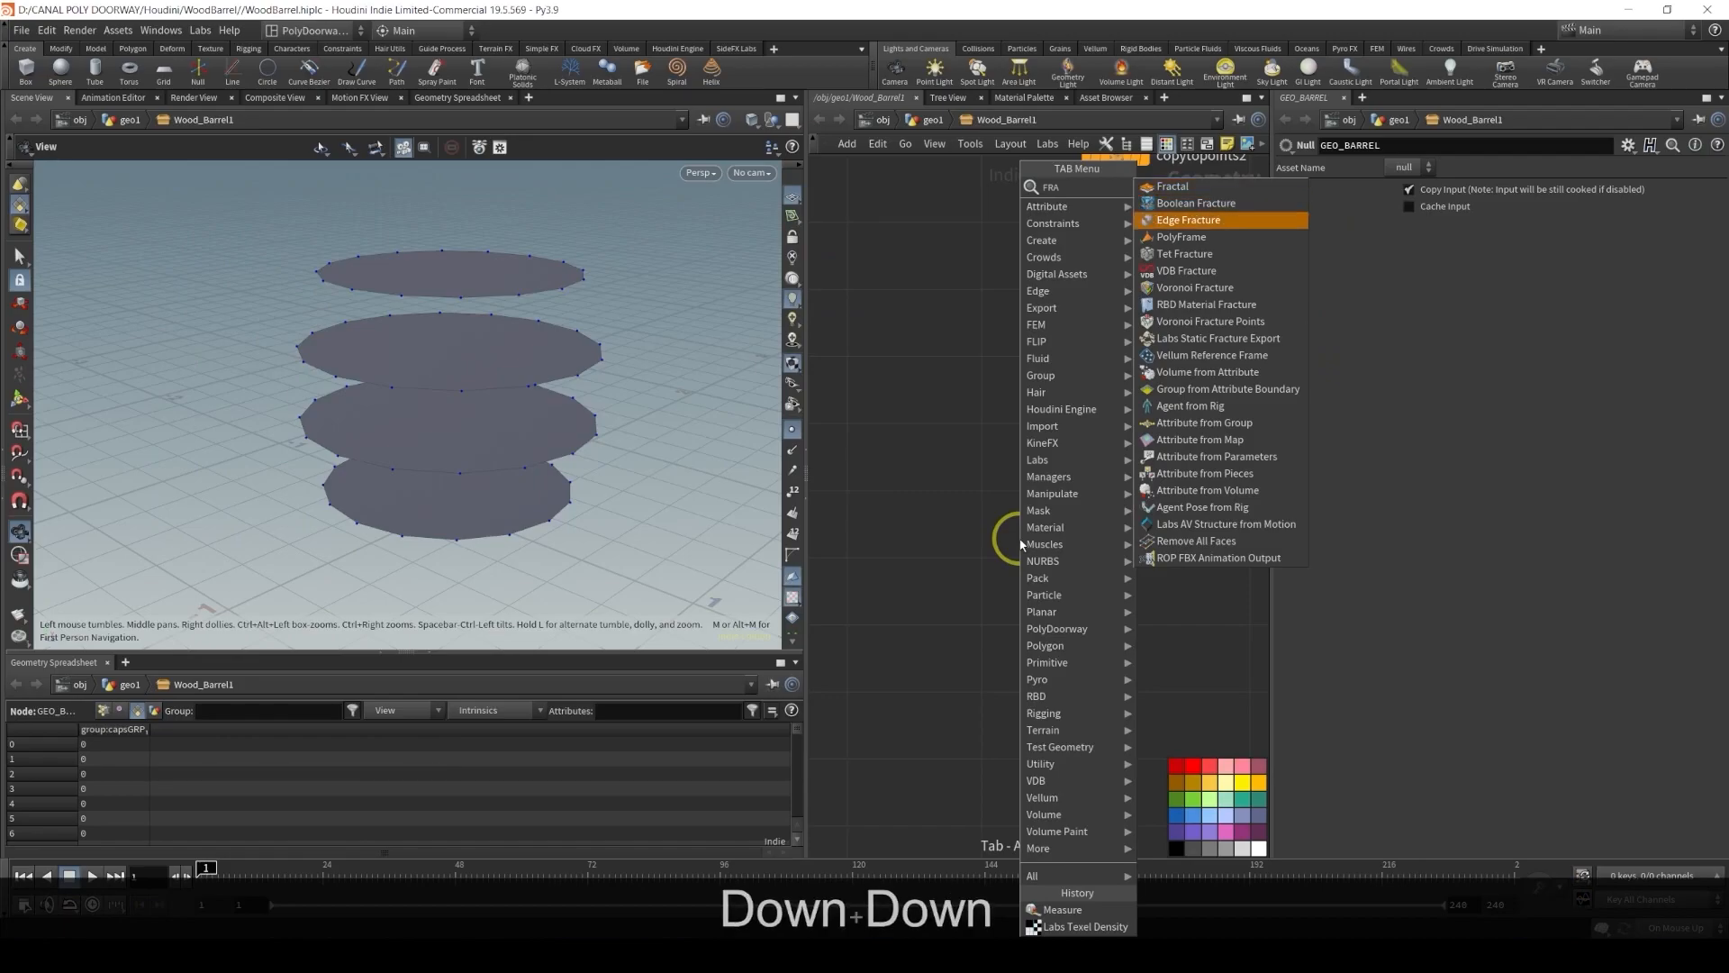
pyautogui.press('Down')
pyautogui.press('Return')
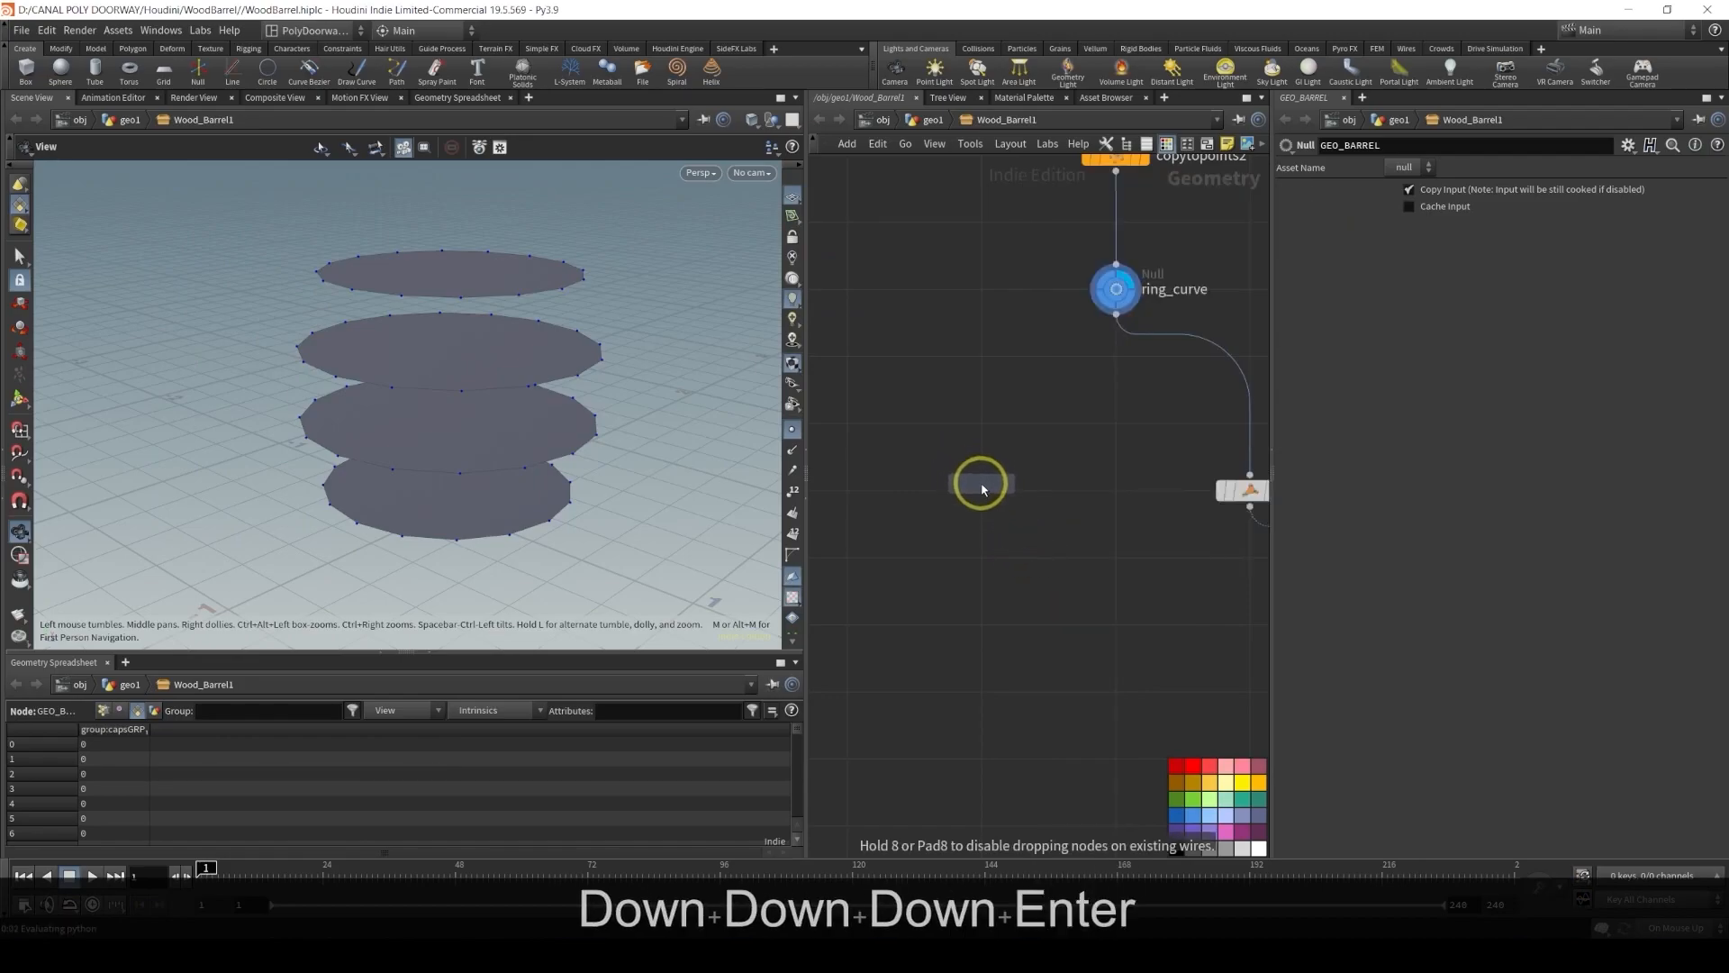
pyautogui.click(981, 484)
pyautogui.moveTo(1127, 320); pyautogui.dragTo(961, 456)
pyautogui.click(1008, 491)
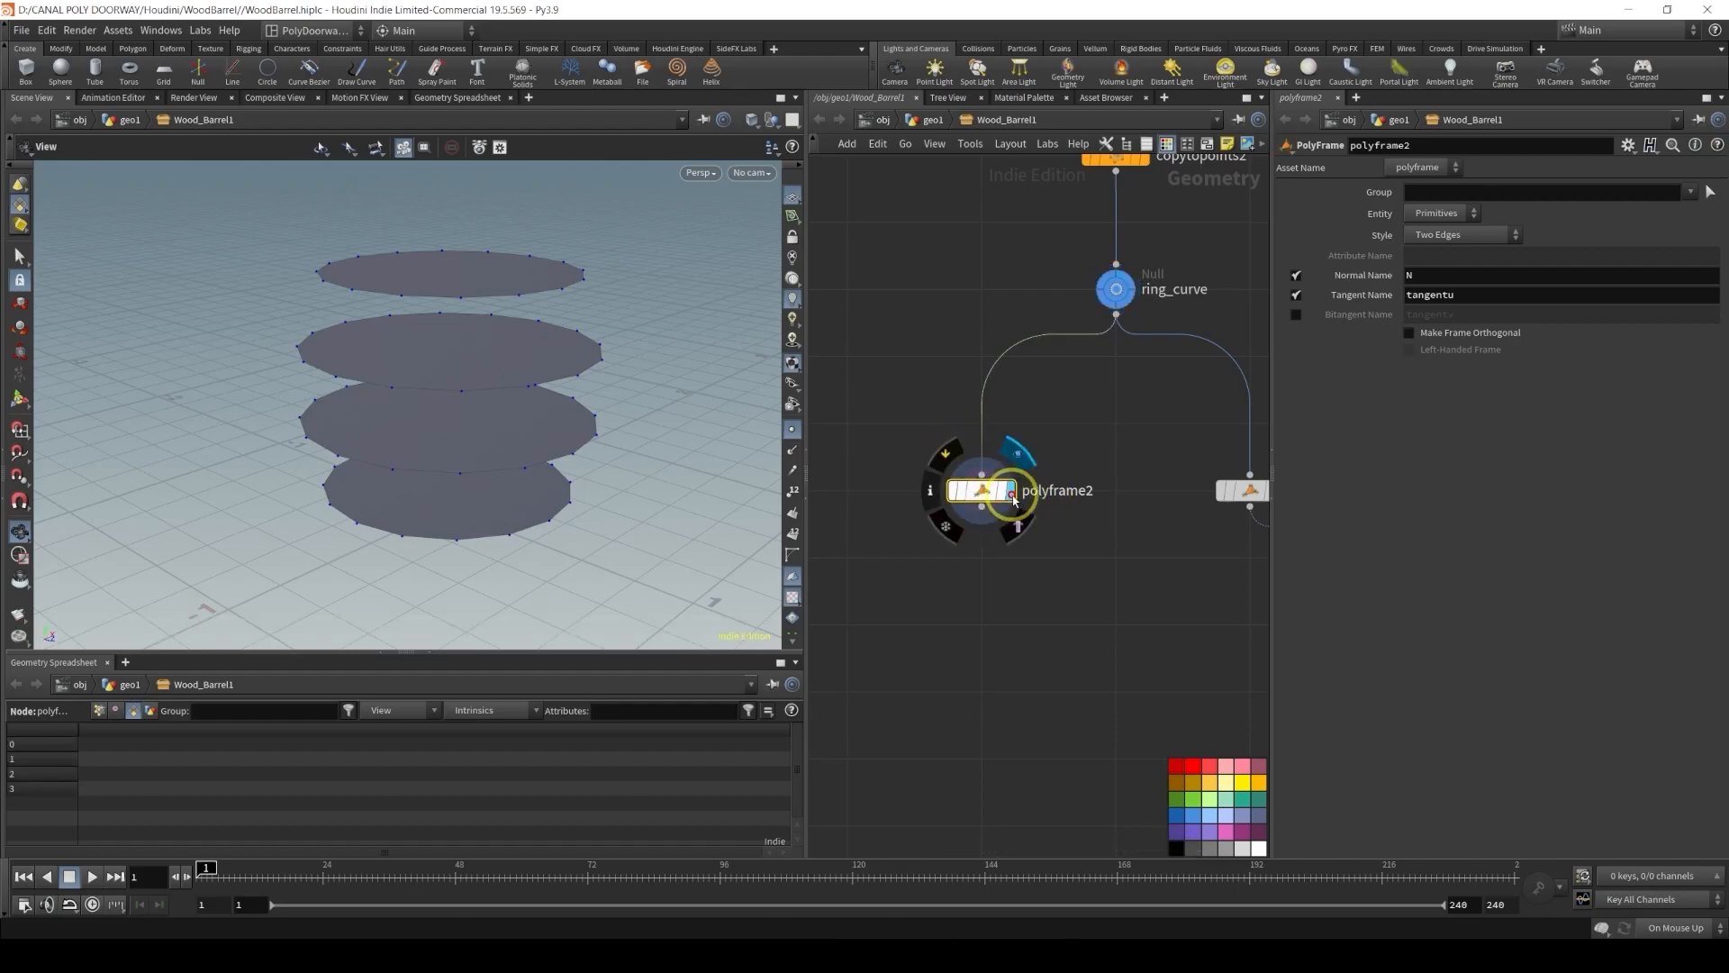
# Turn on normal display in the viewport and set the PolyFrame Entity to Points
pyautogui.click(792, 450)
pyautogui.click(1436, 214)
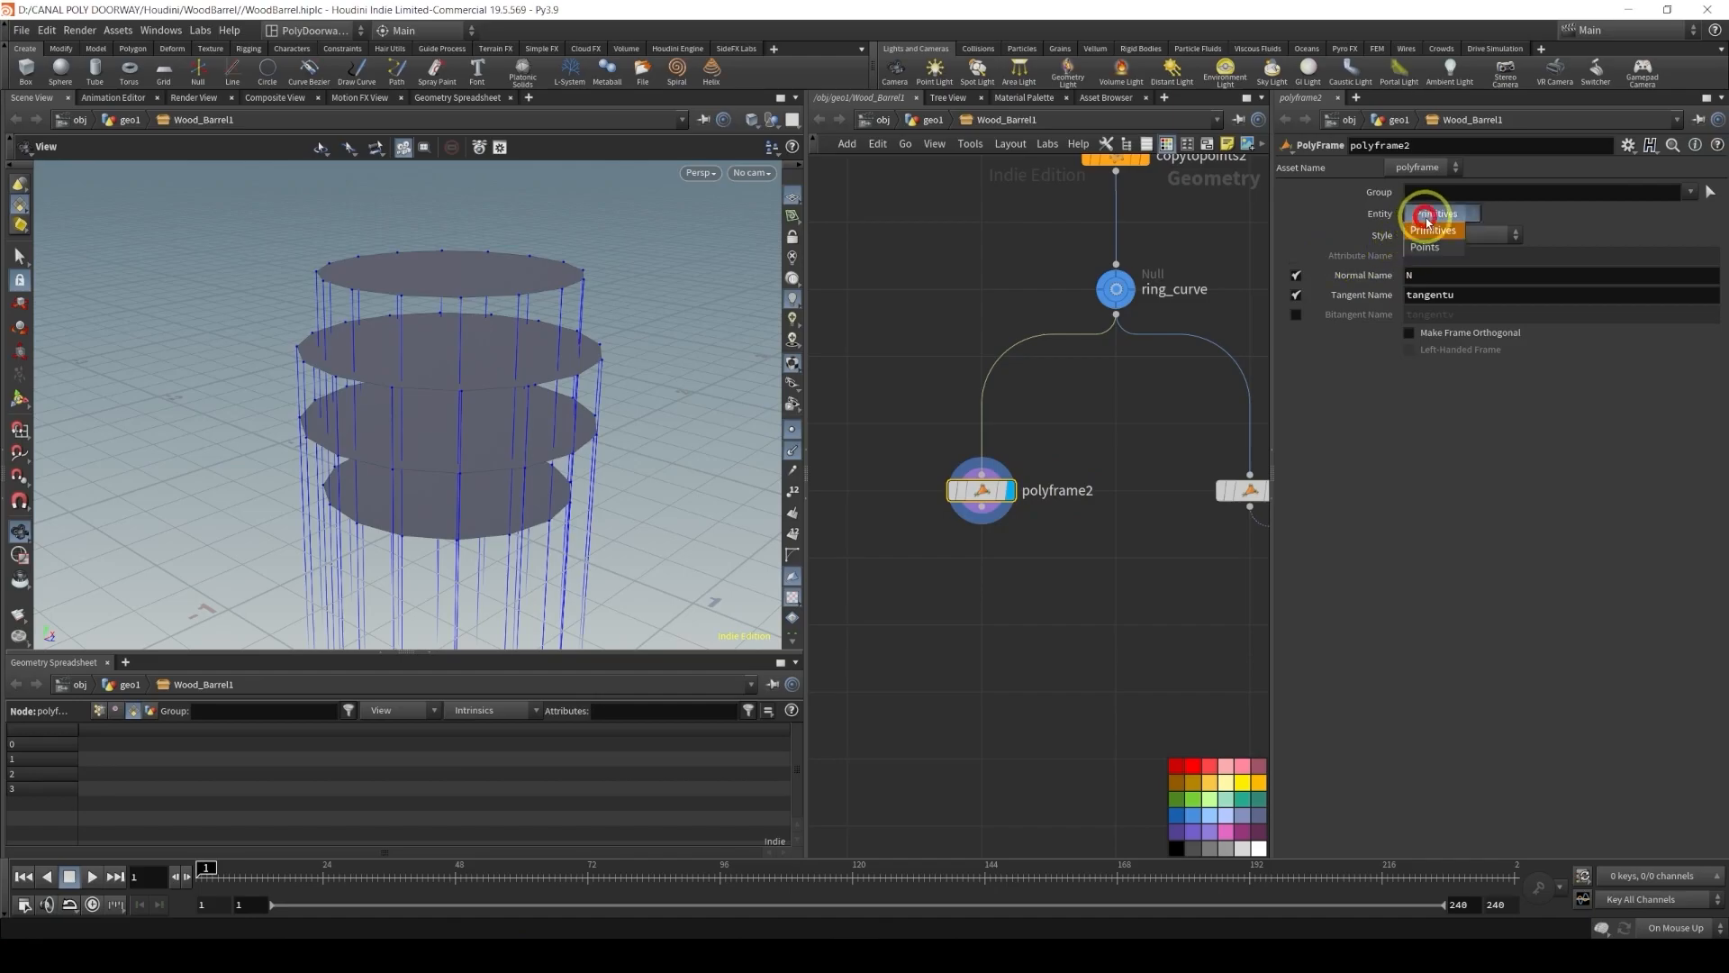
pyautogui.click(1434, 236)
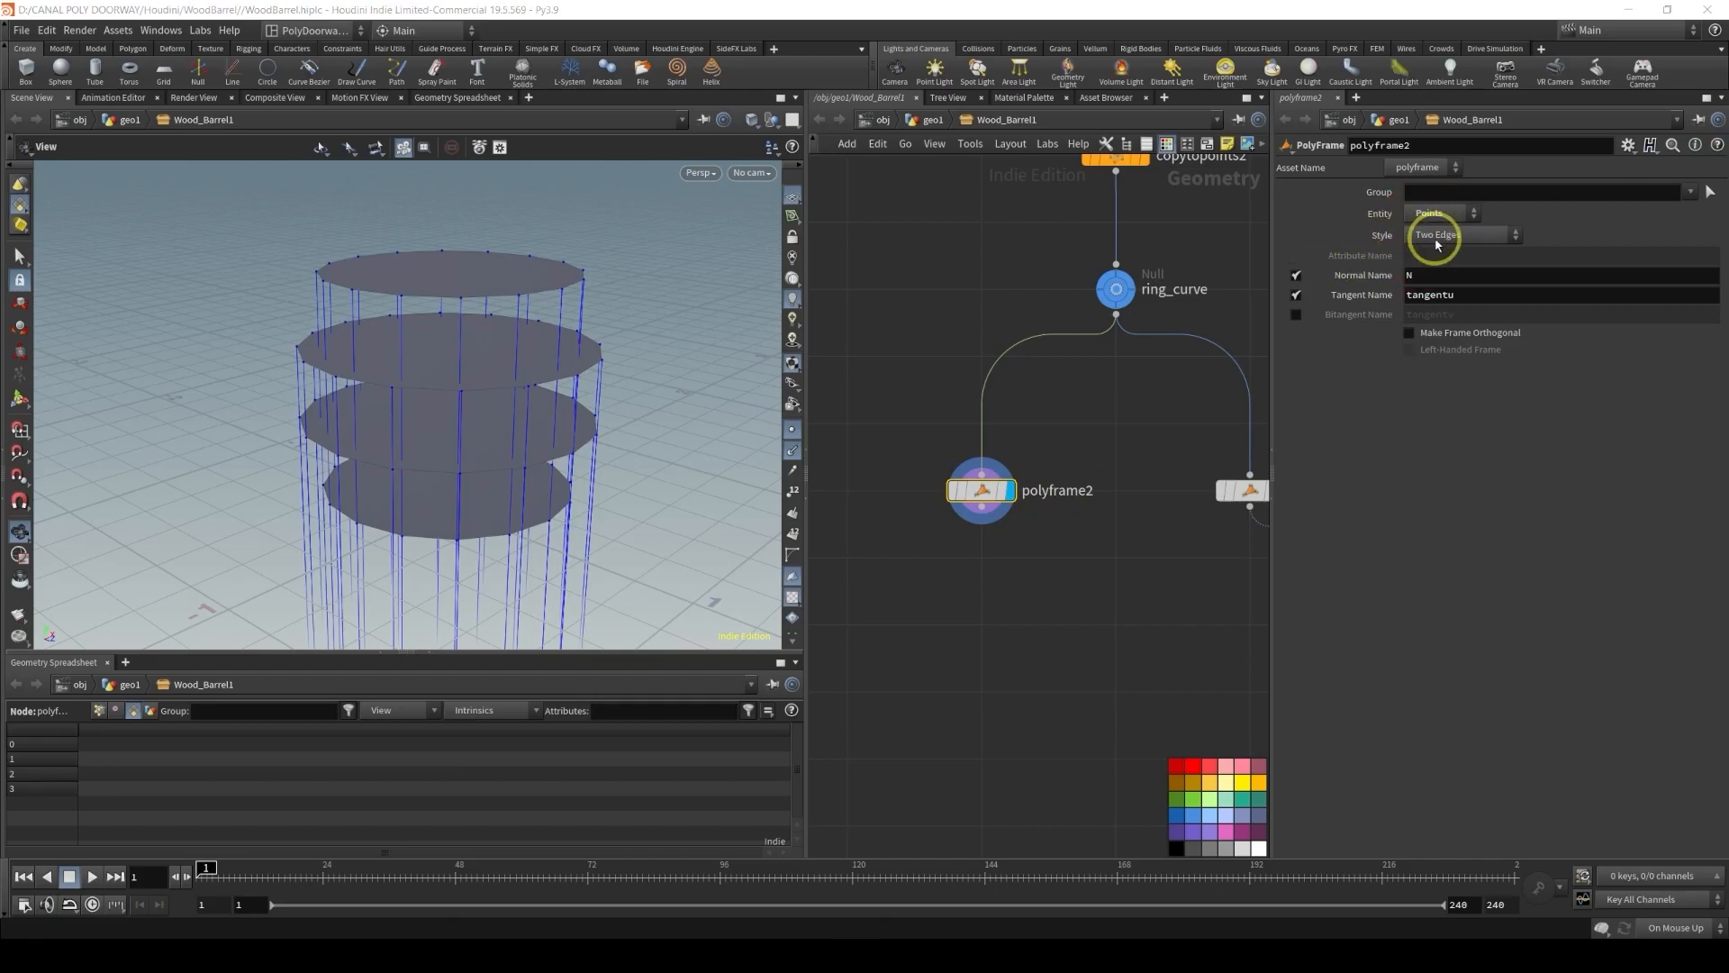
# Disable the PolyFrame's Normal Name and set its Tangent Name to N
pyautogui.click(1296, 276)
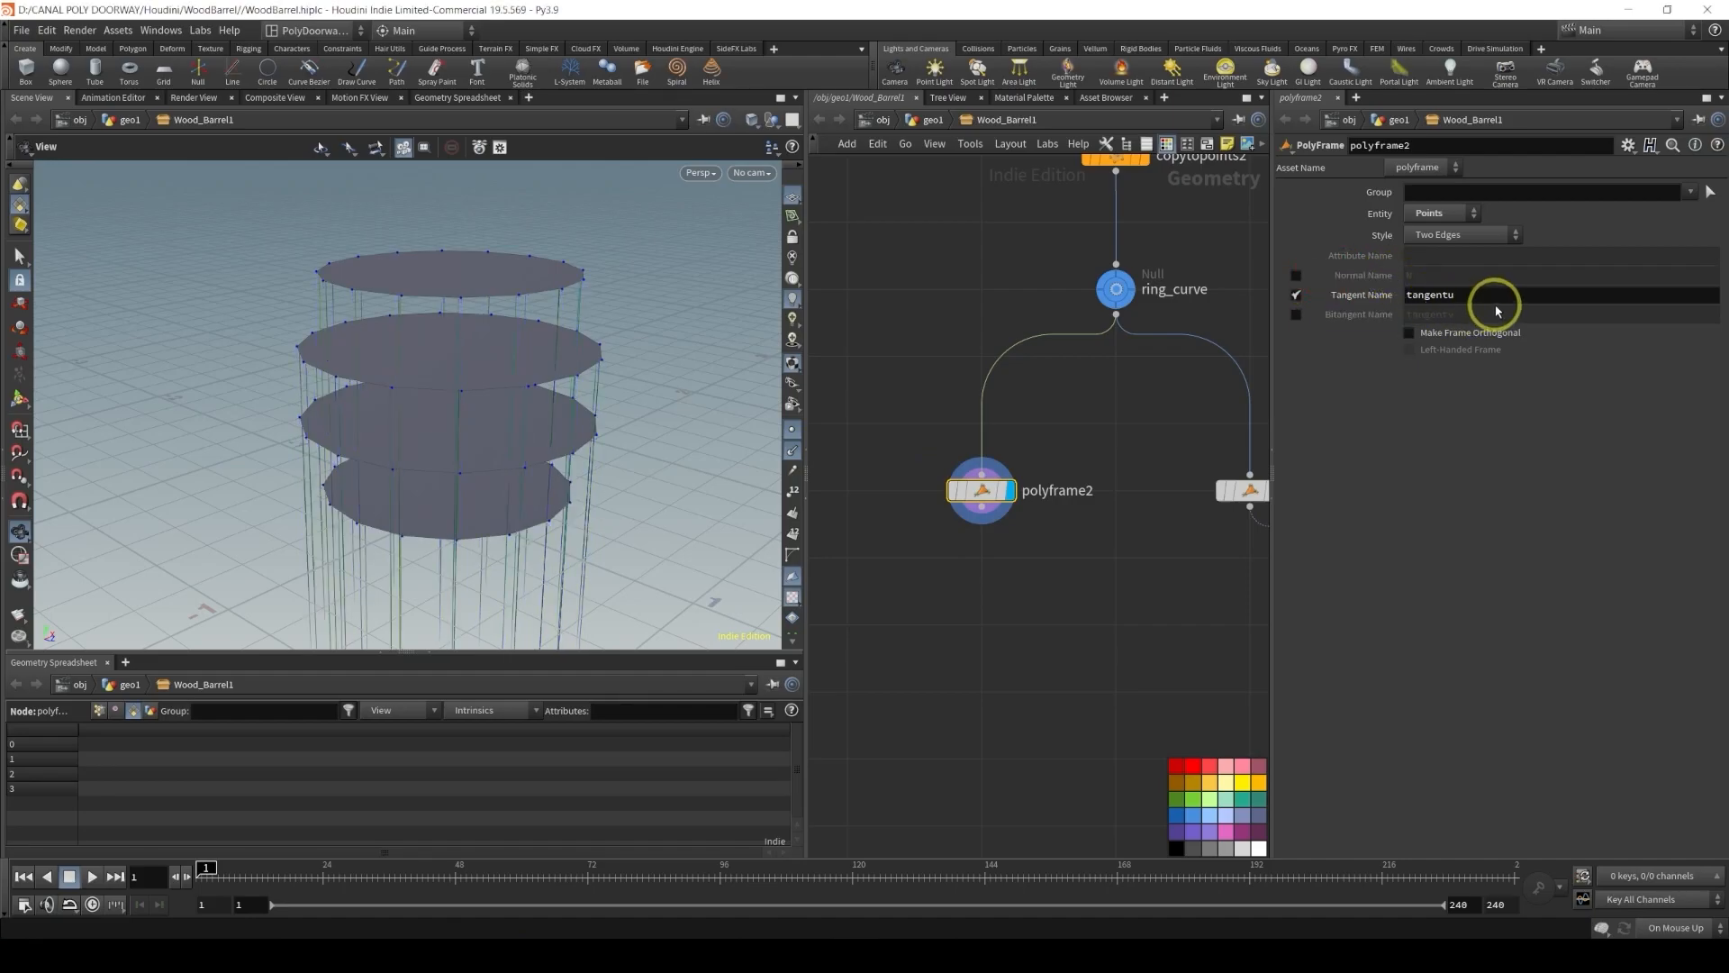
pyautogui.moveTo(1490, 299); pyautogui.dragTo(1356, 294)
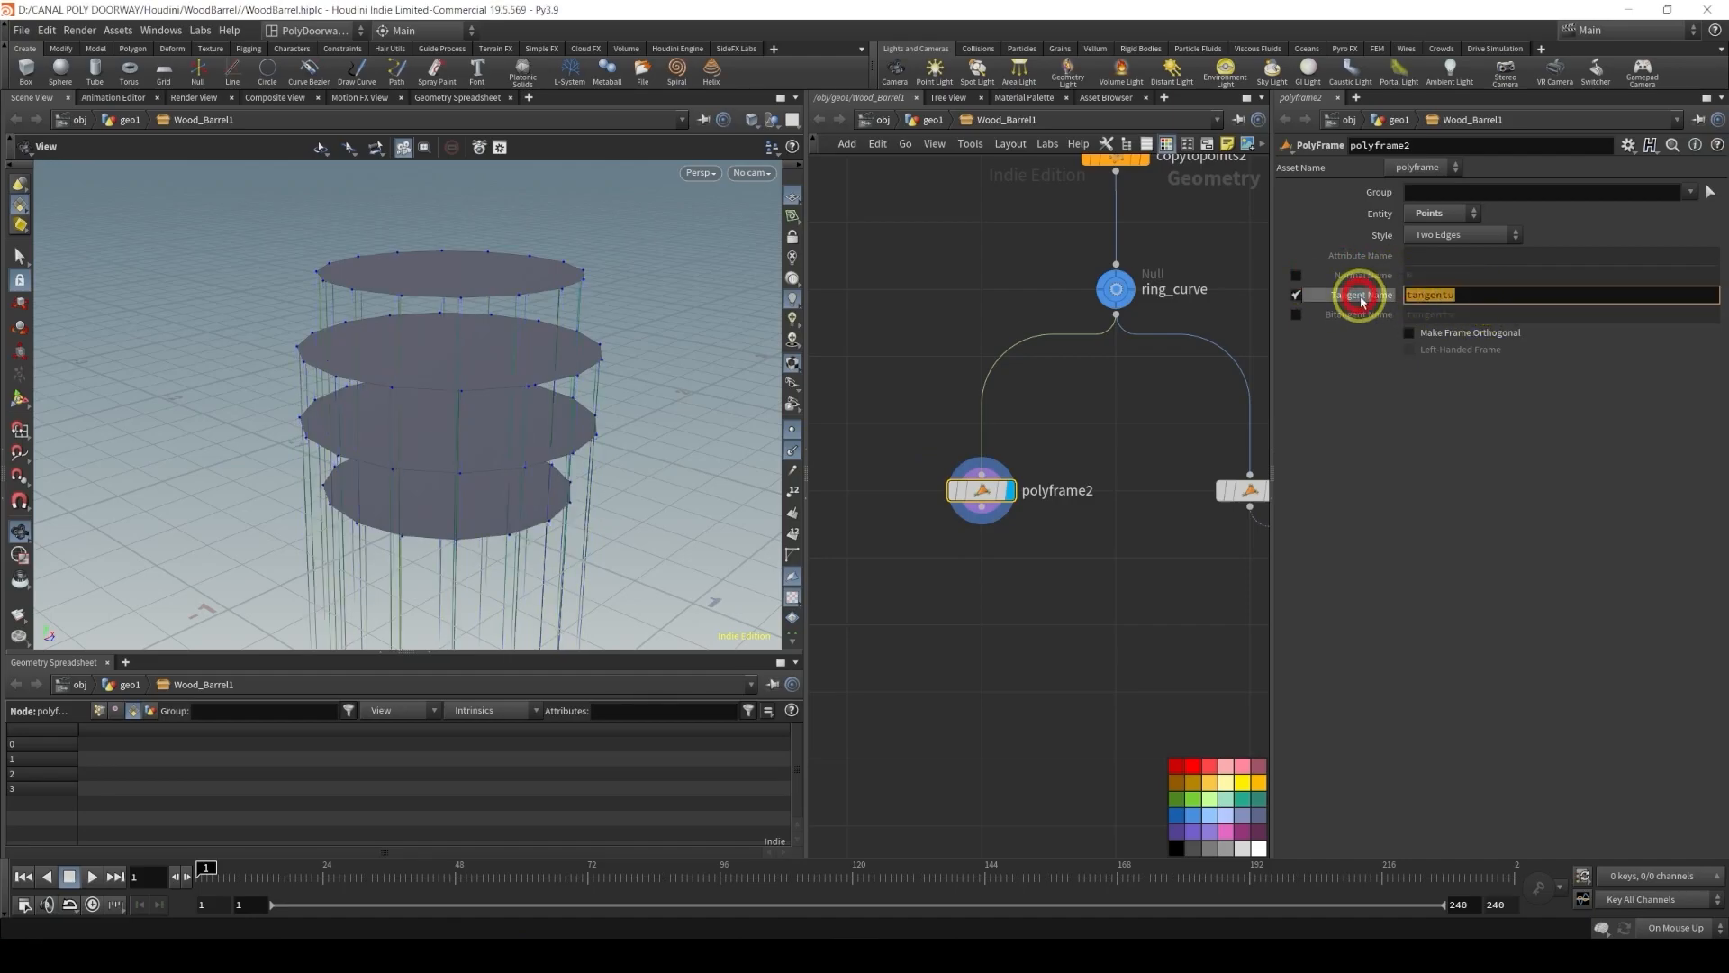
pyautogui.write('N')
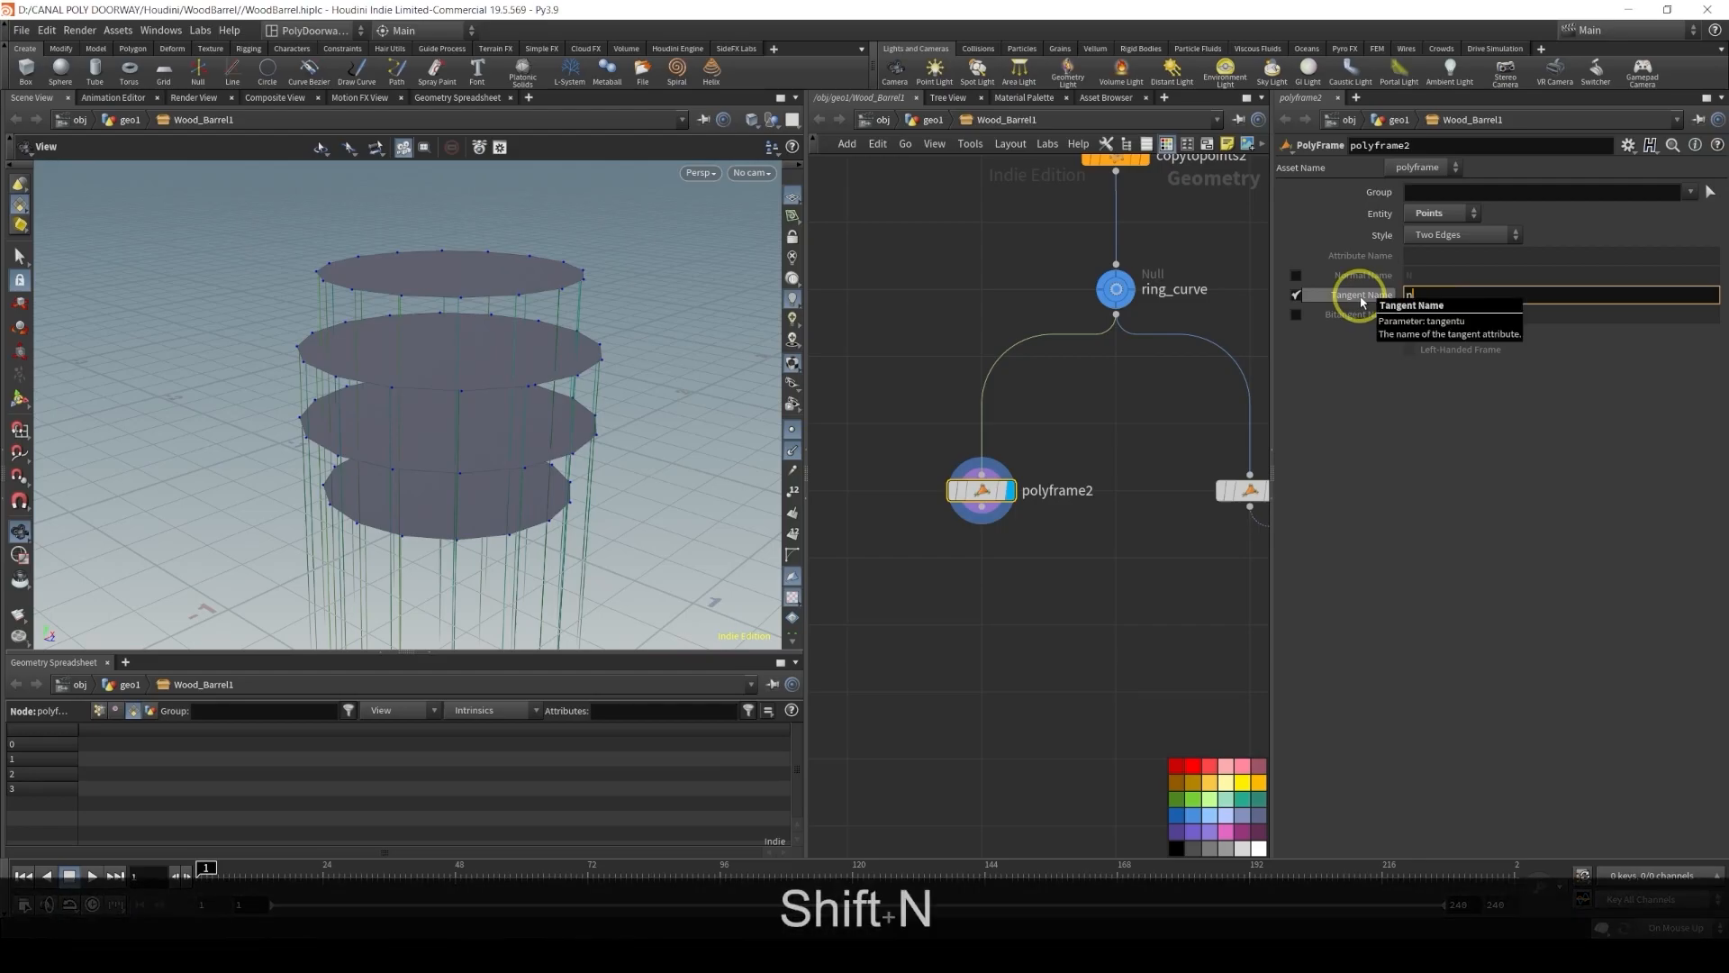
pyautogui.press('BackSpace')
pyautogui.write('N')
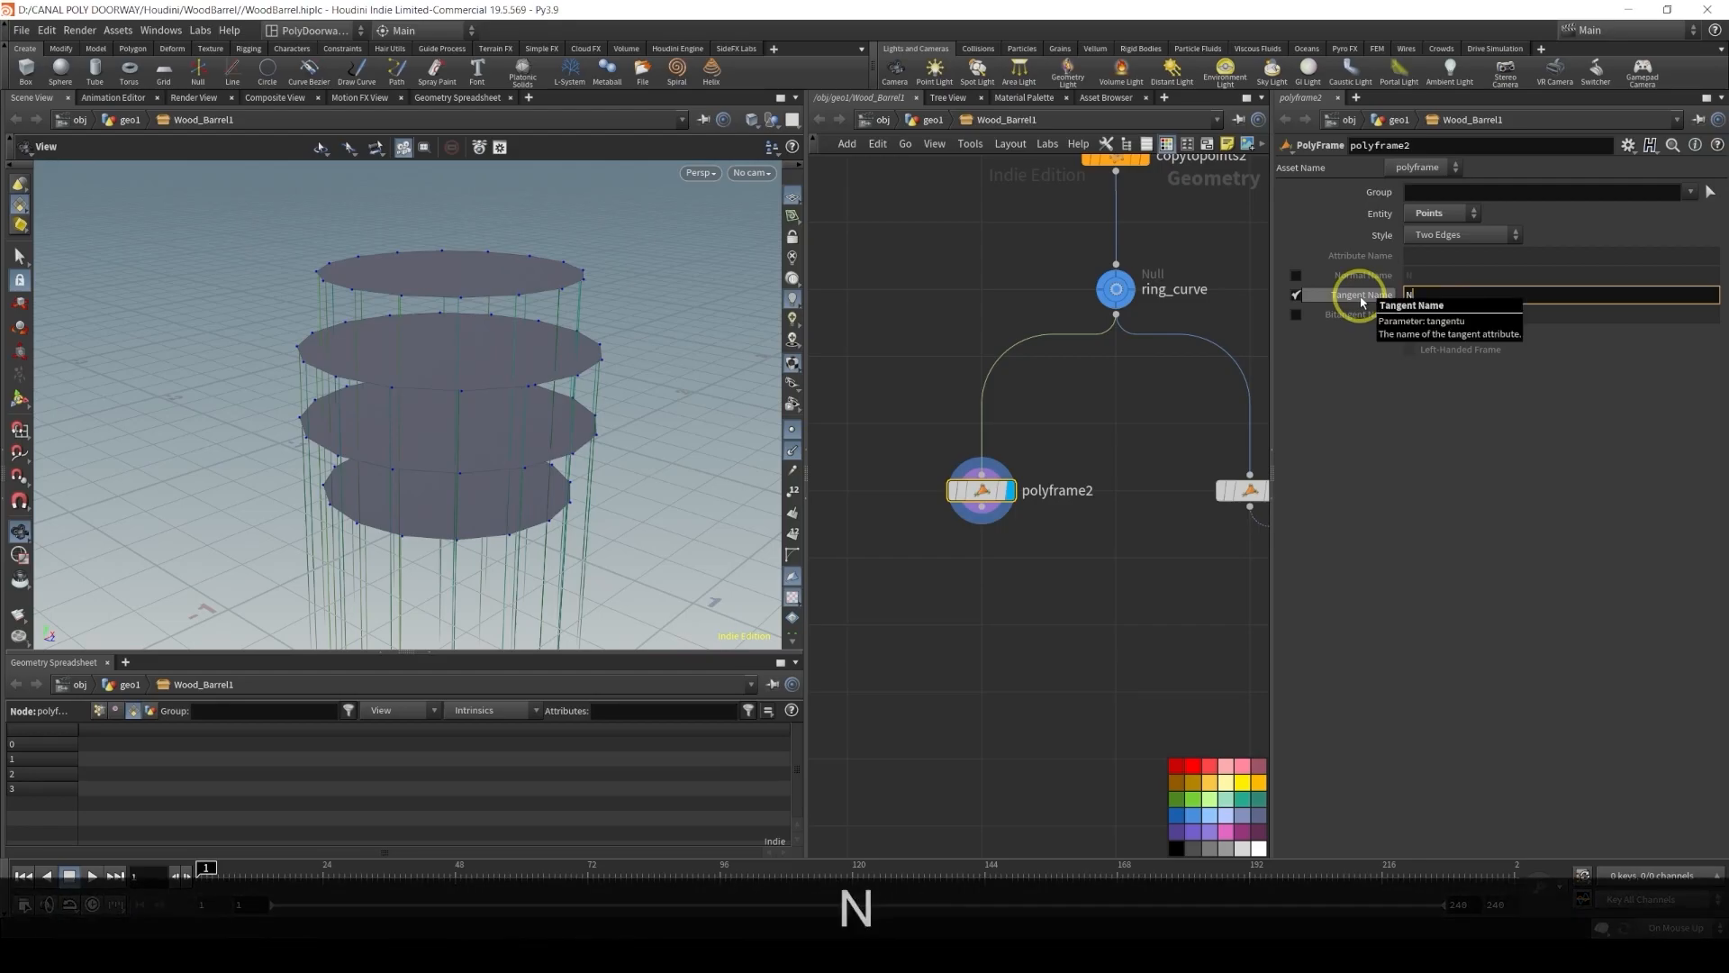
pyautogui.press('capslock')
pyautogui.press('Return')
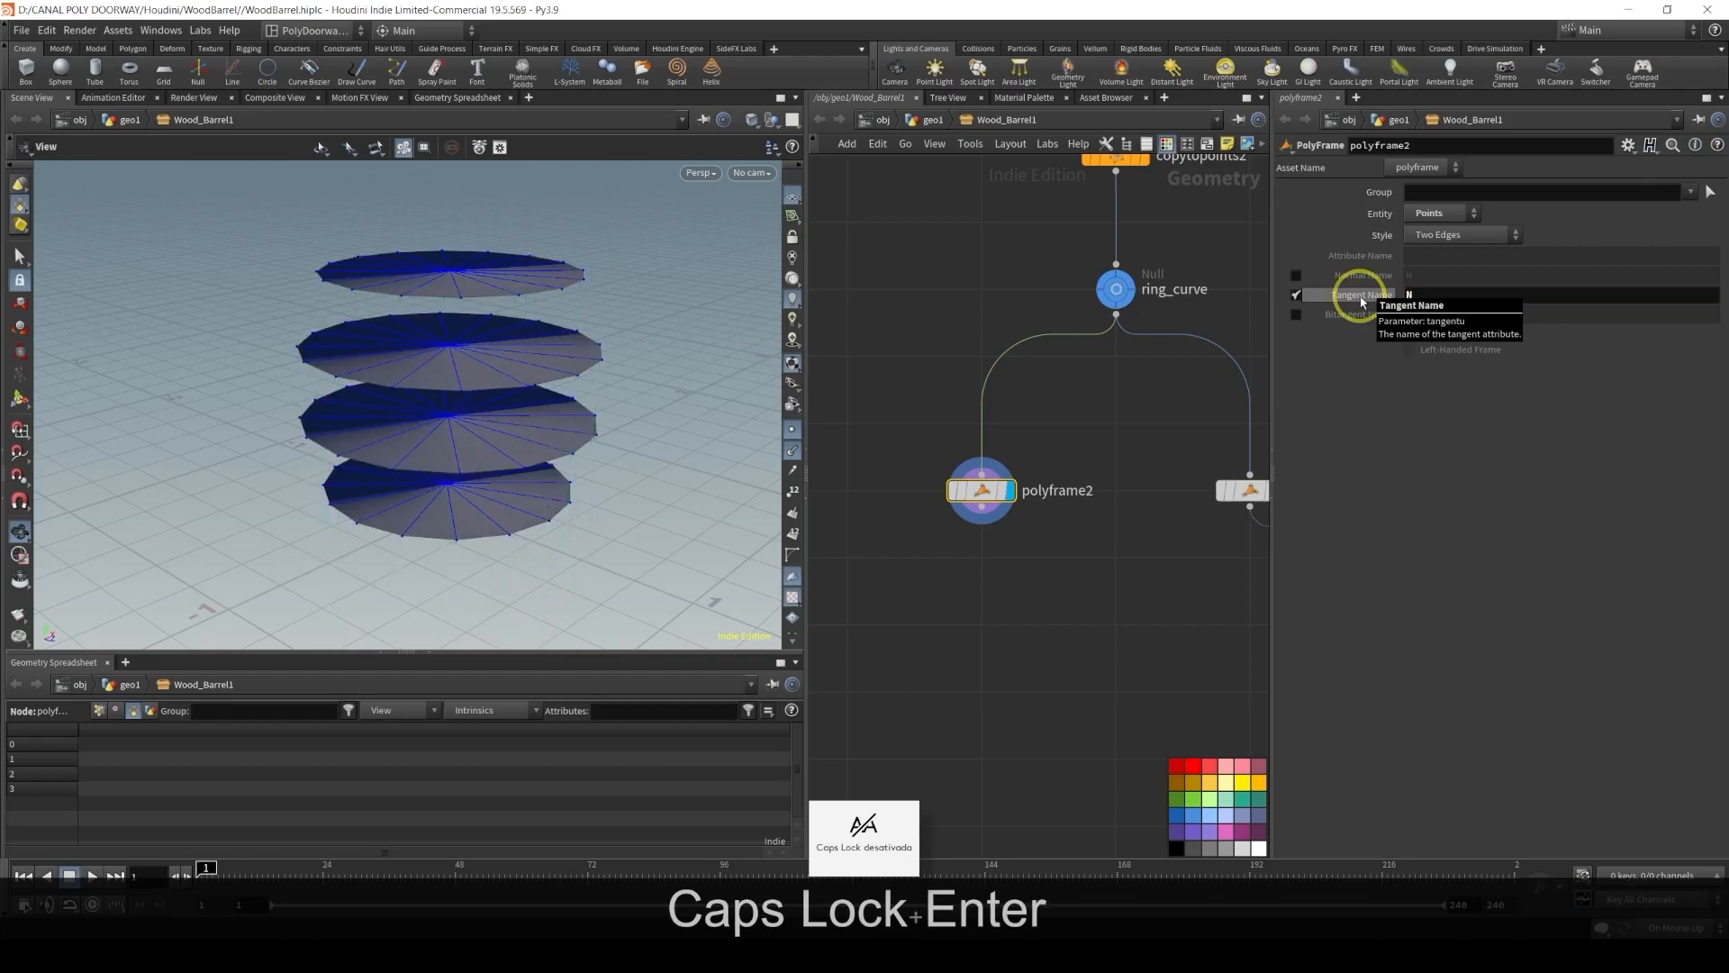
# Add an Attribute Wrangle below polyframe2 and wire the PolyFrame's output into it
pyautogui.moveTo(1051, 587); pyautogui.dragTo(1082, 495, button='middle')
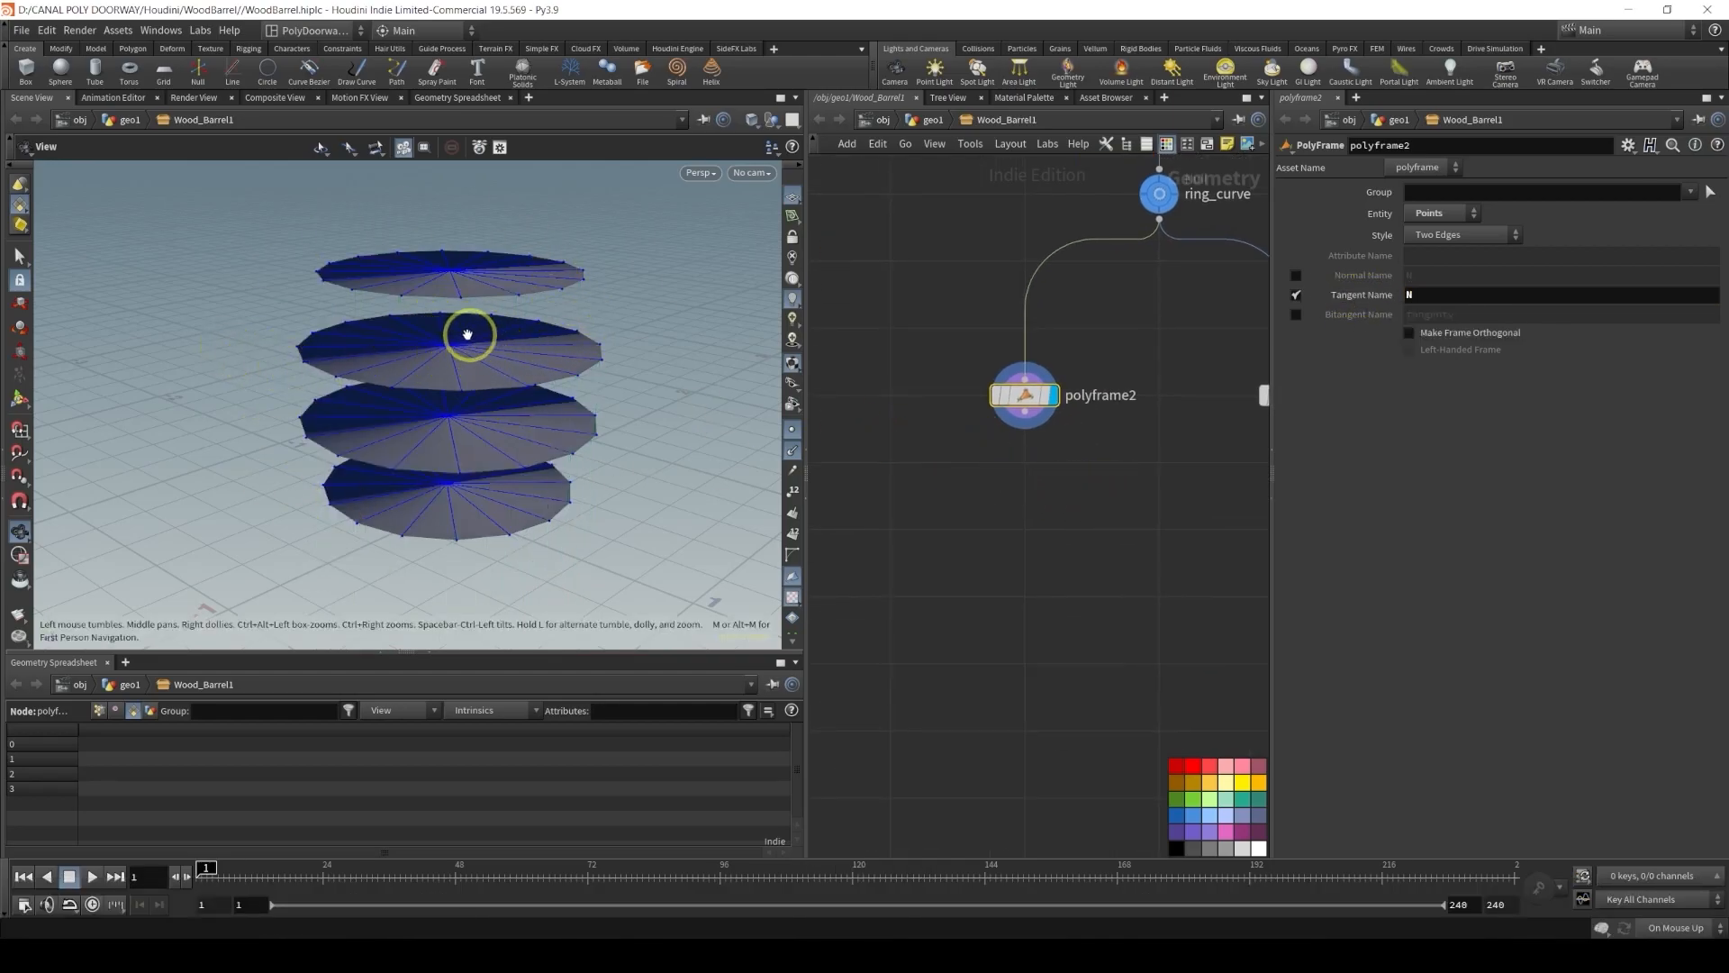
pyautogui.moveTo(1046, 537); pyautogui.dragTo(1041, 507, button='middle')
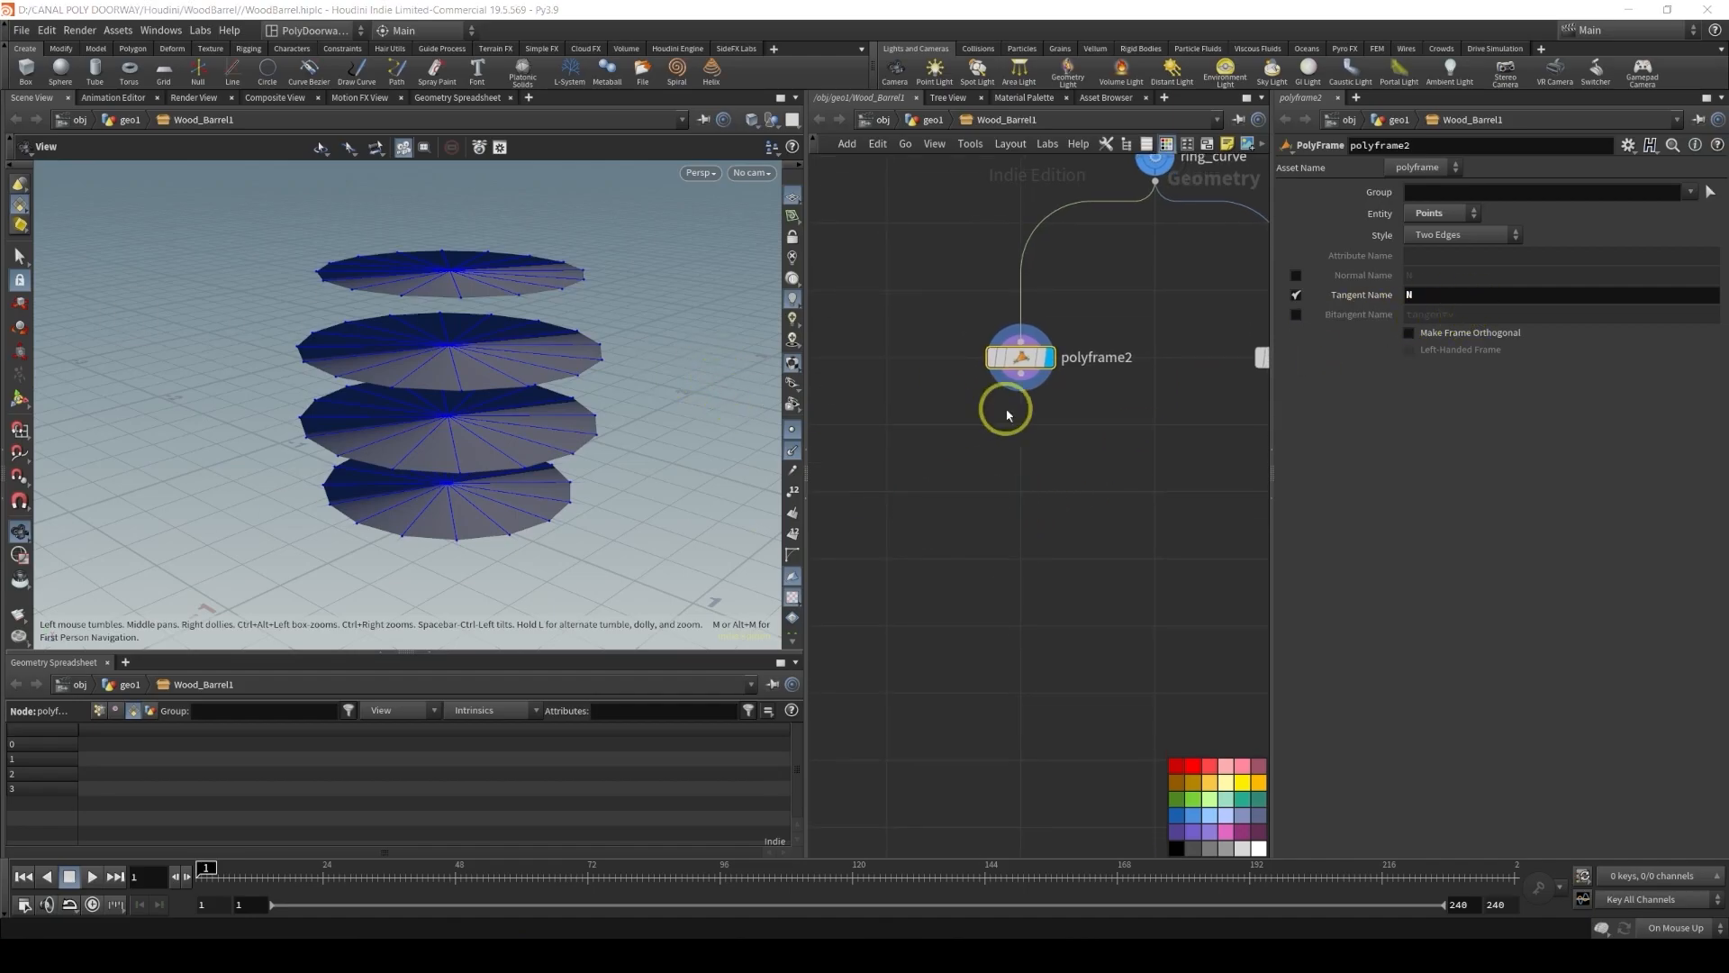
pyautogui.click(1060, 486)
pyautogui.press('Tab')
pyautogui.write('wra')
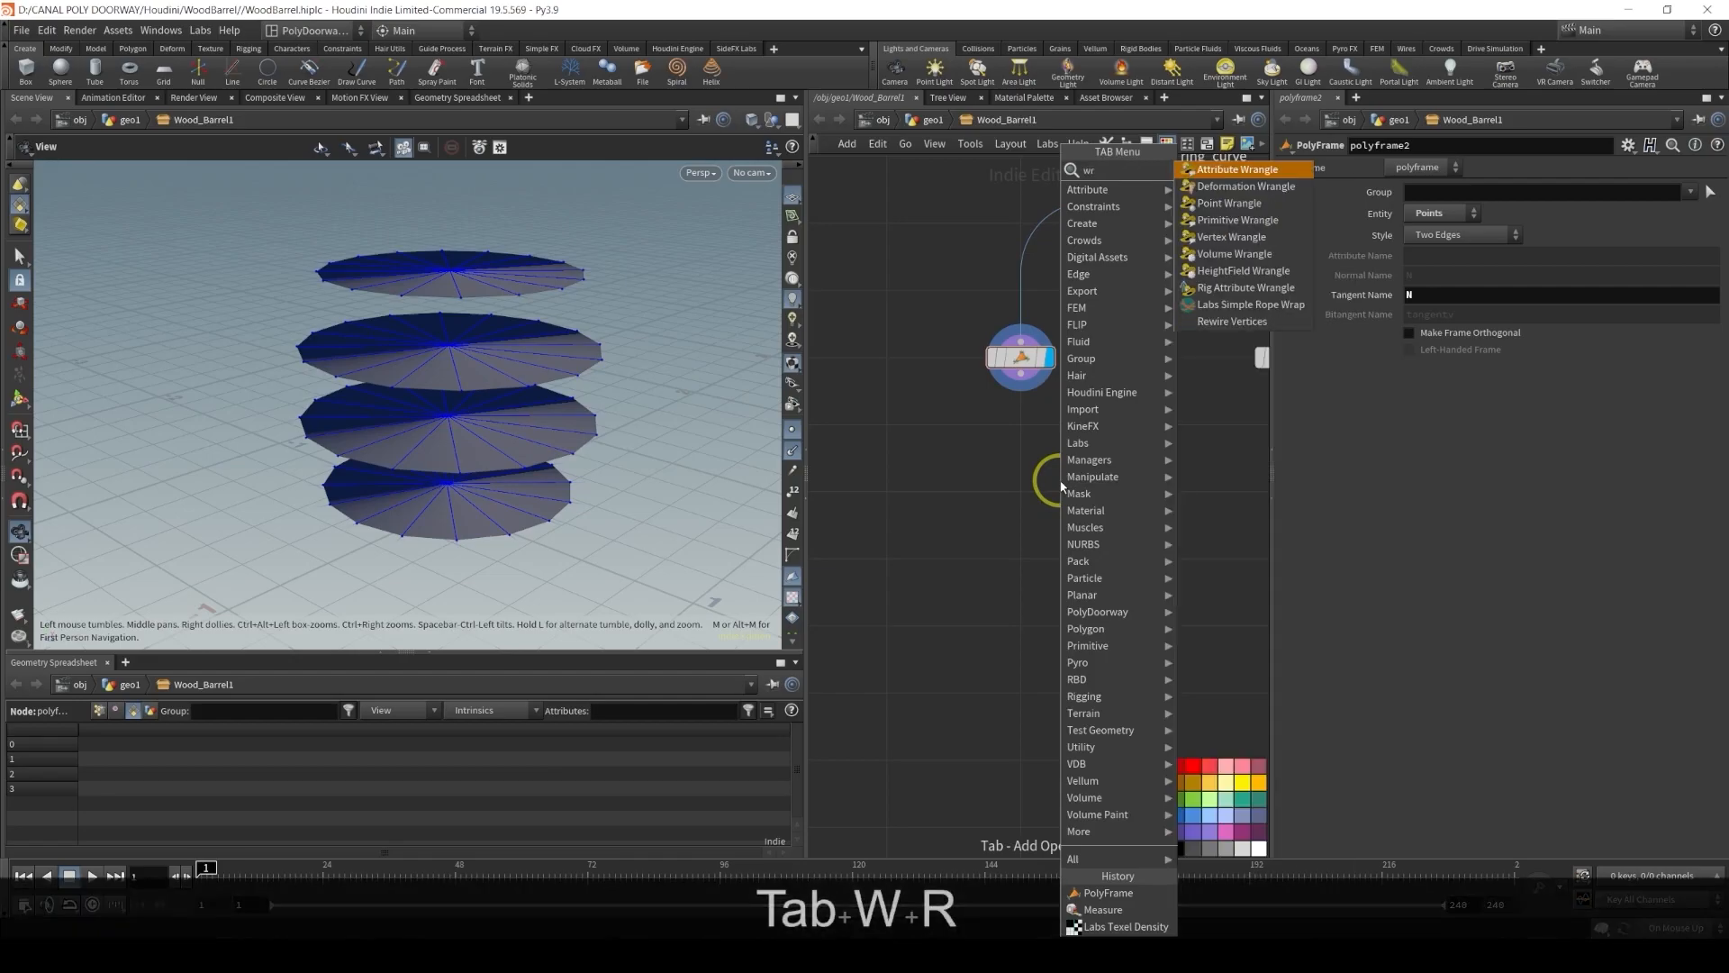
pyautogui.press('Return')
pyautogui.click(1023, 490)
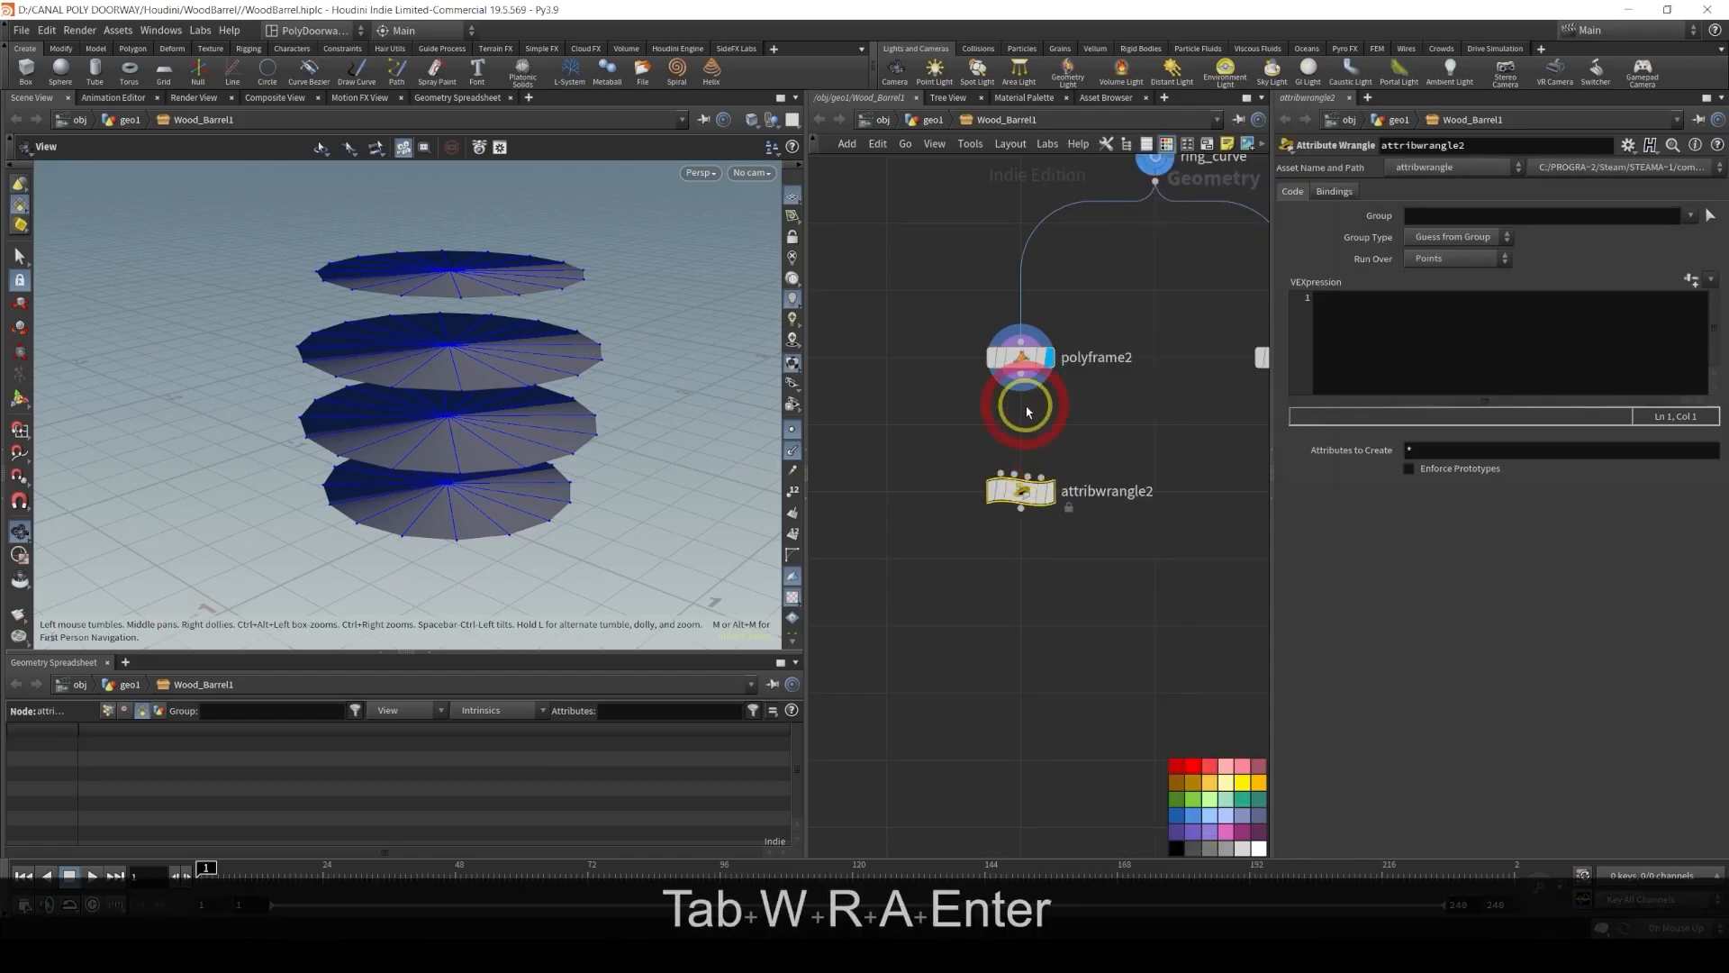
pyautogui.moveTo(1020, 391); pyautogui.dragTo(1002, 472)
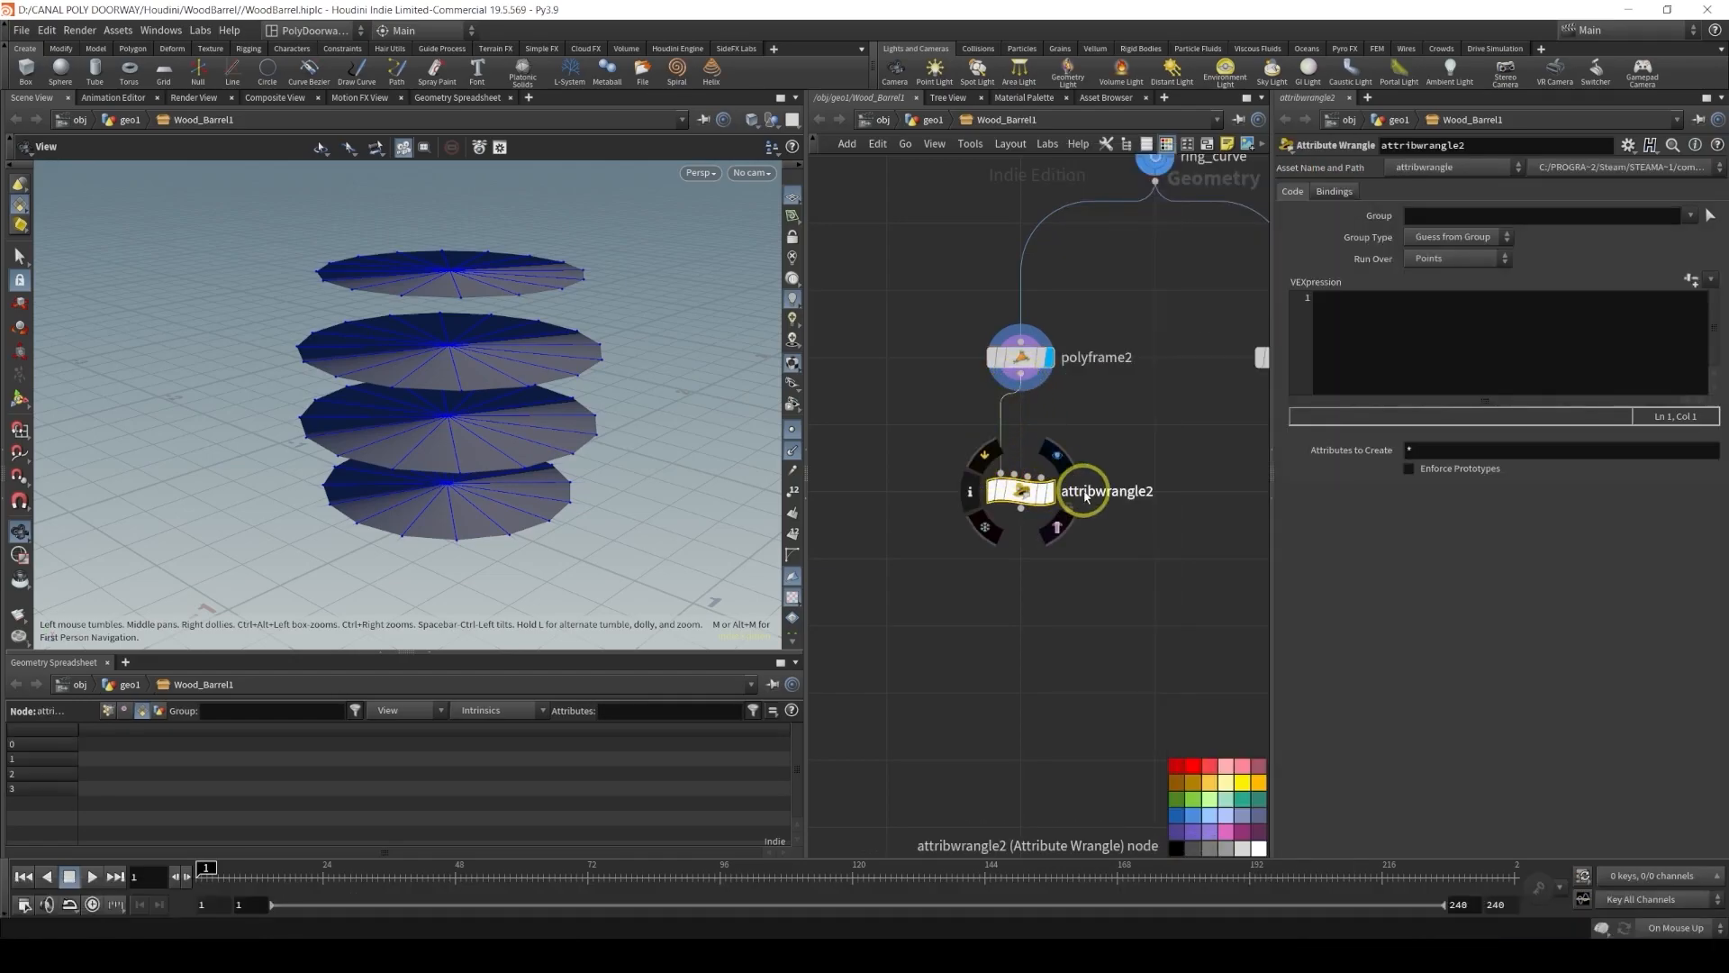
# Rename the wrangle node to invertNormals_and_offset
pyautogui.doubleClick(1085, 491)
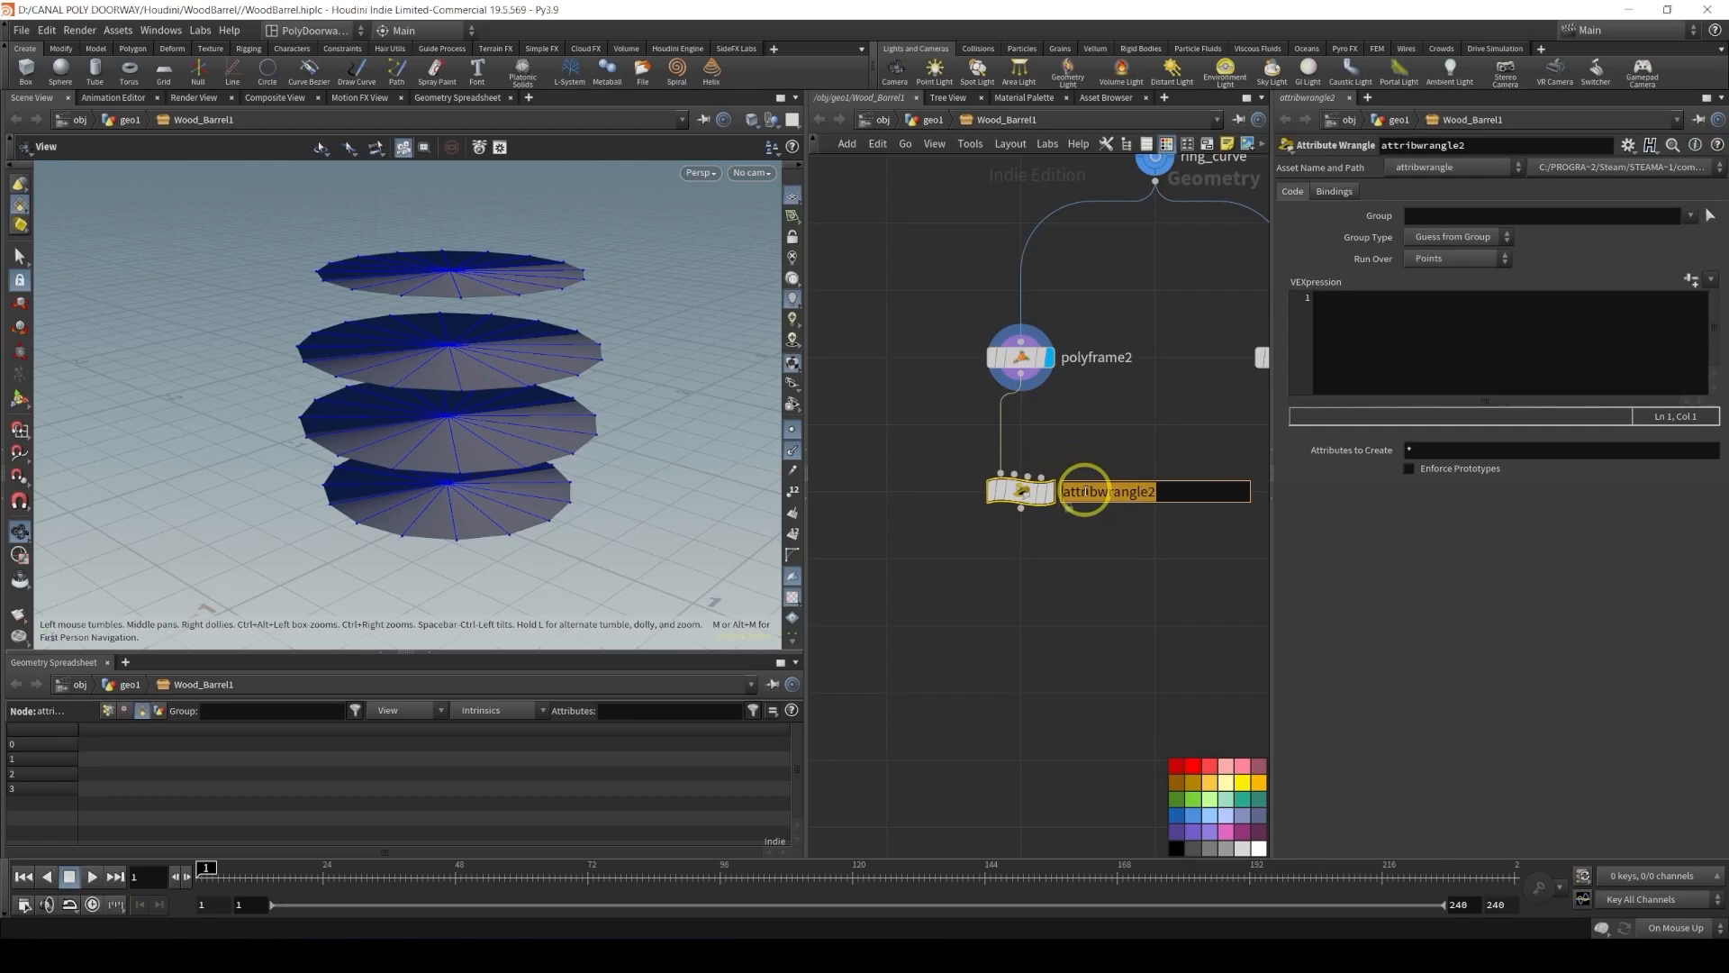
pyautogui.write('inve')
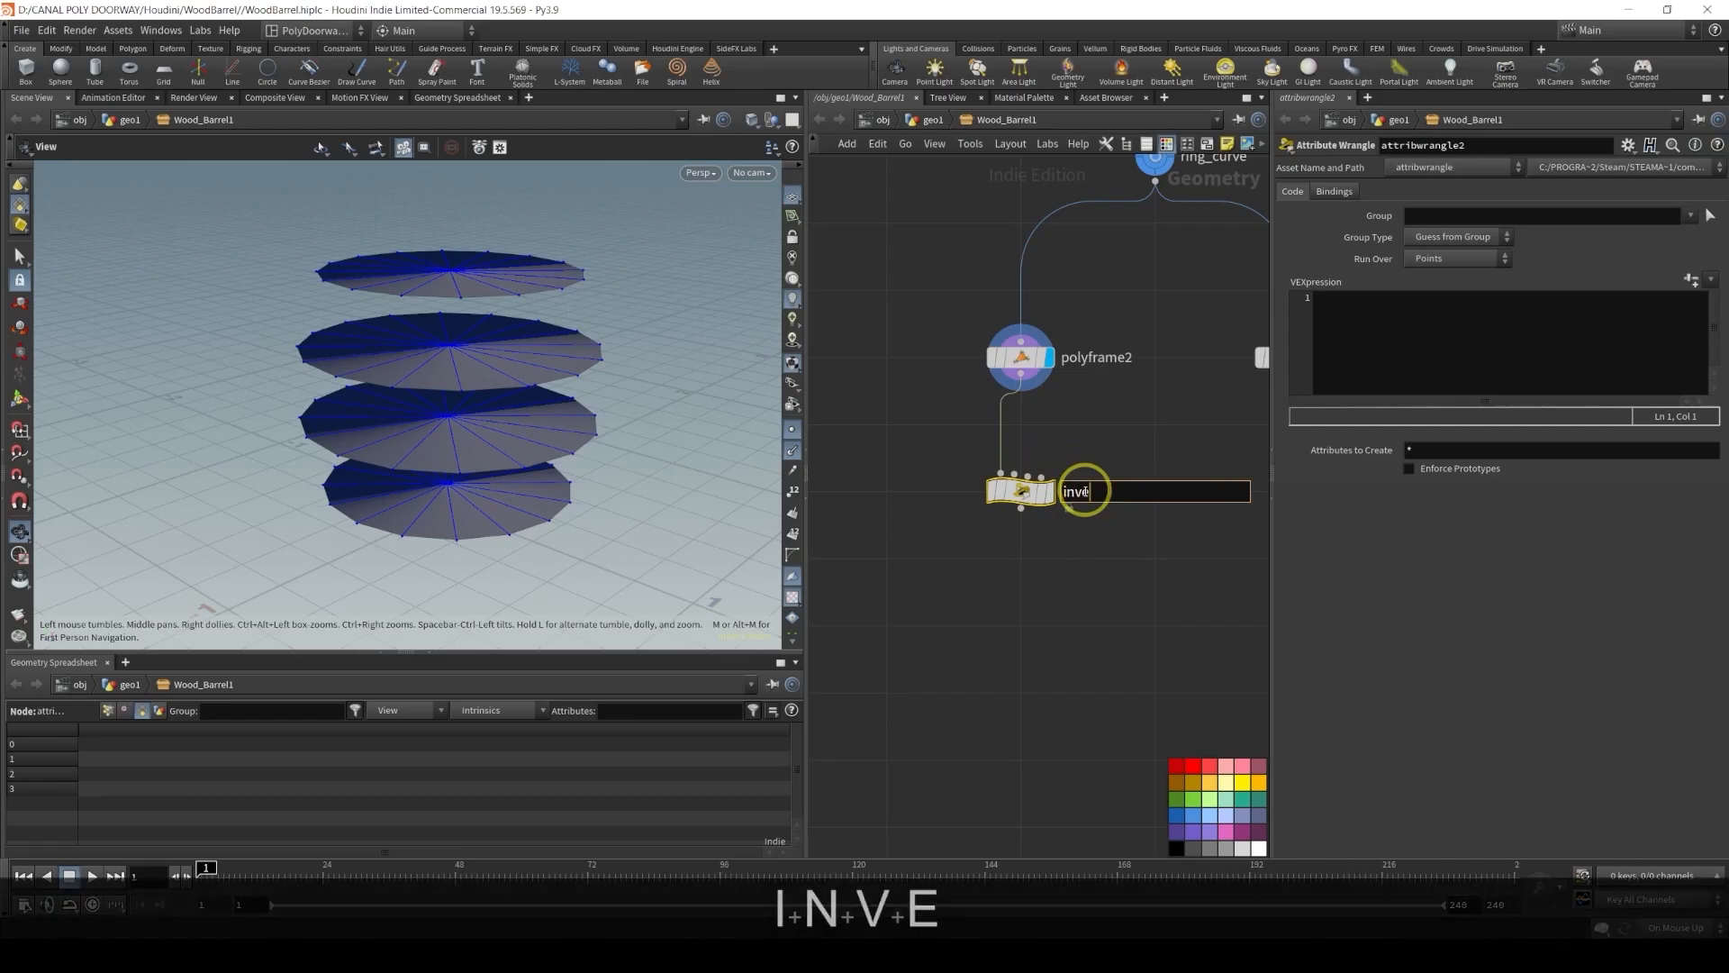
pyautogui.write('rtNo')
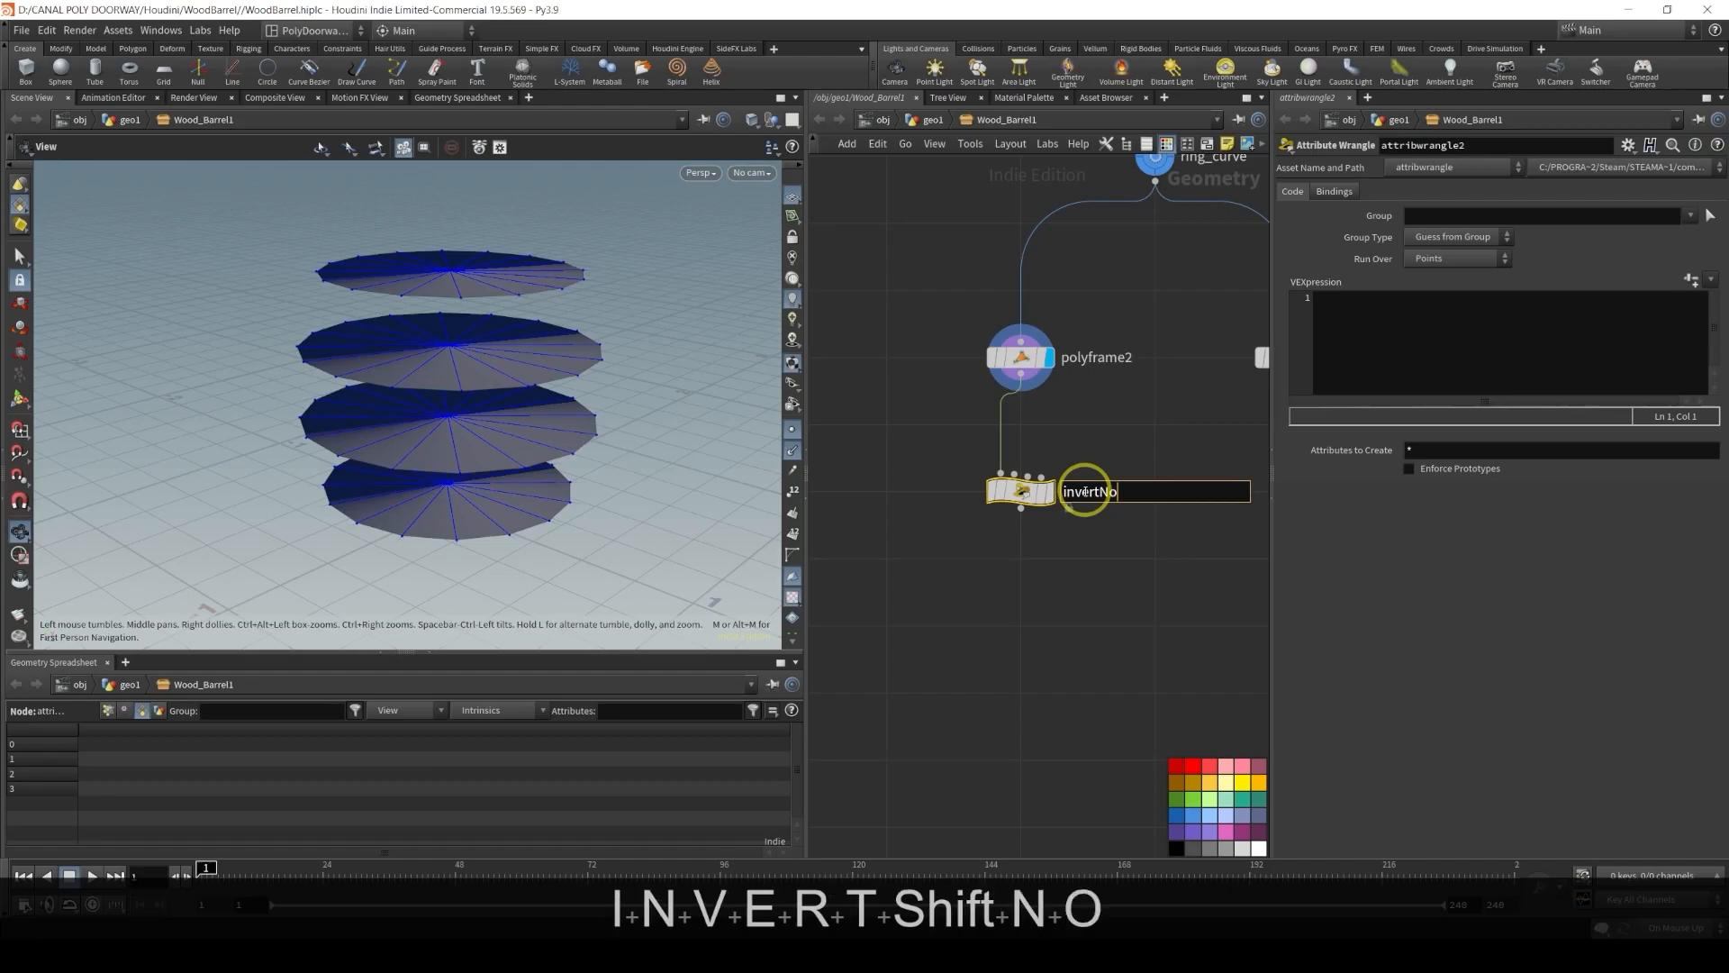
pyautogui.write('rmals_an')
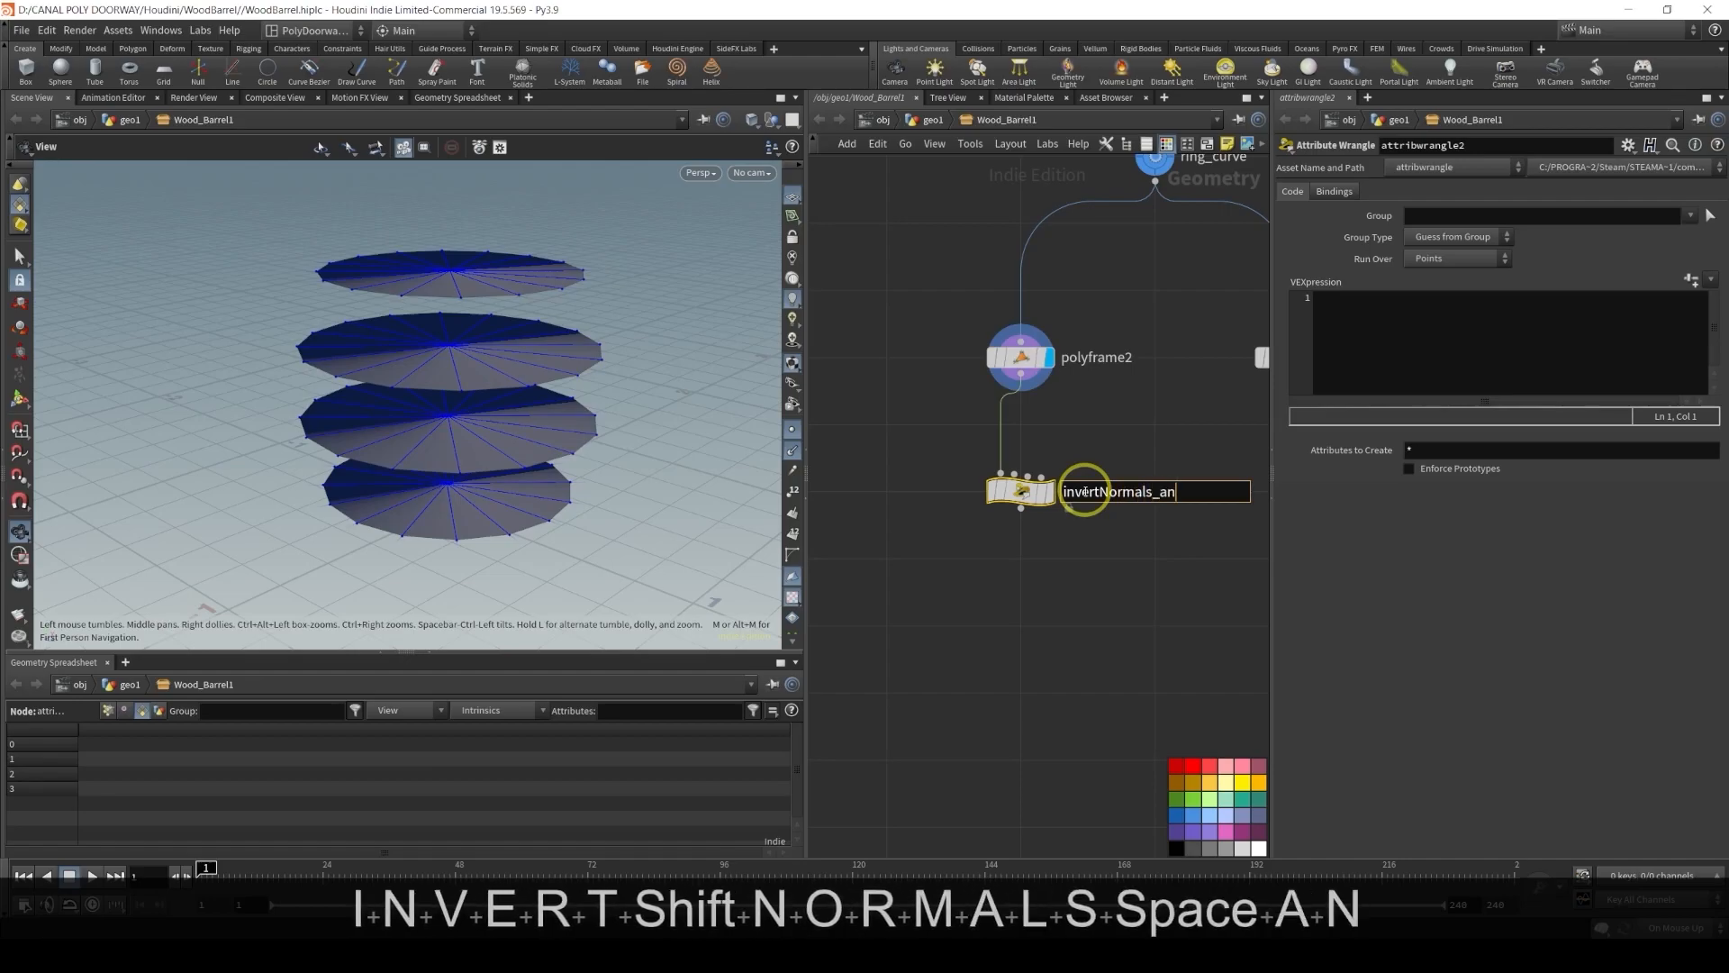
pyautogui.write('d_offset')
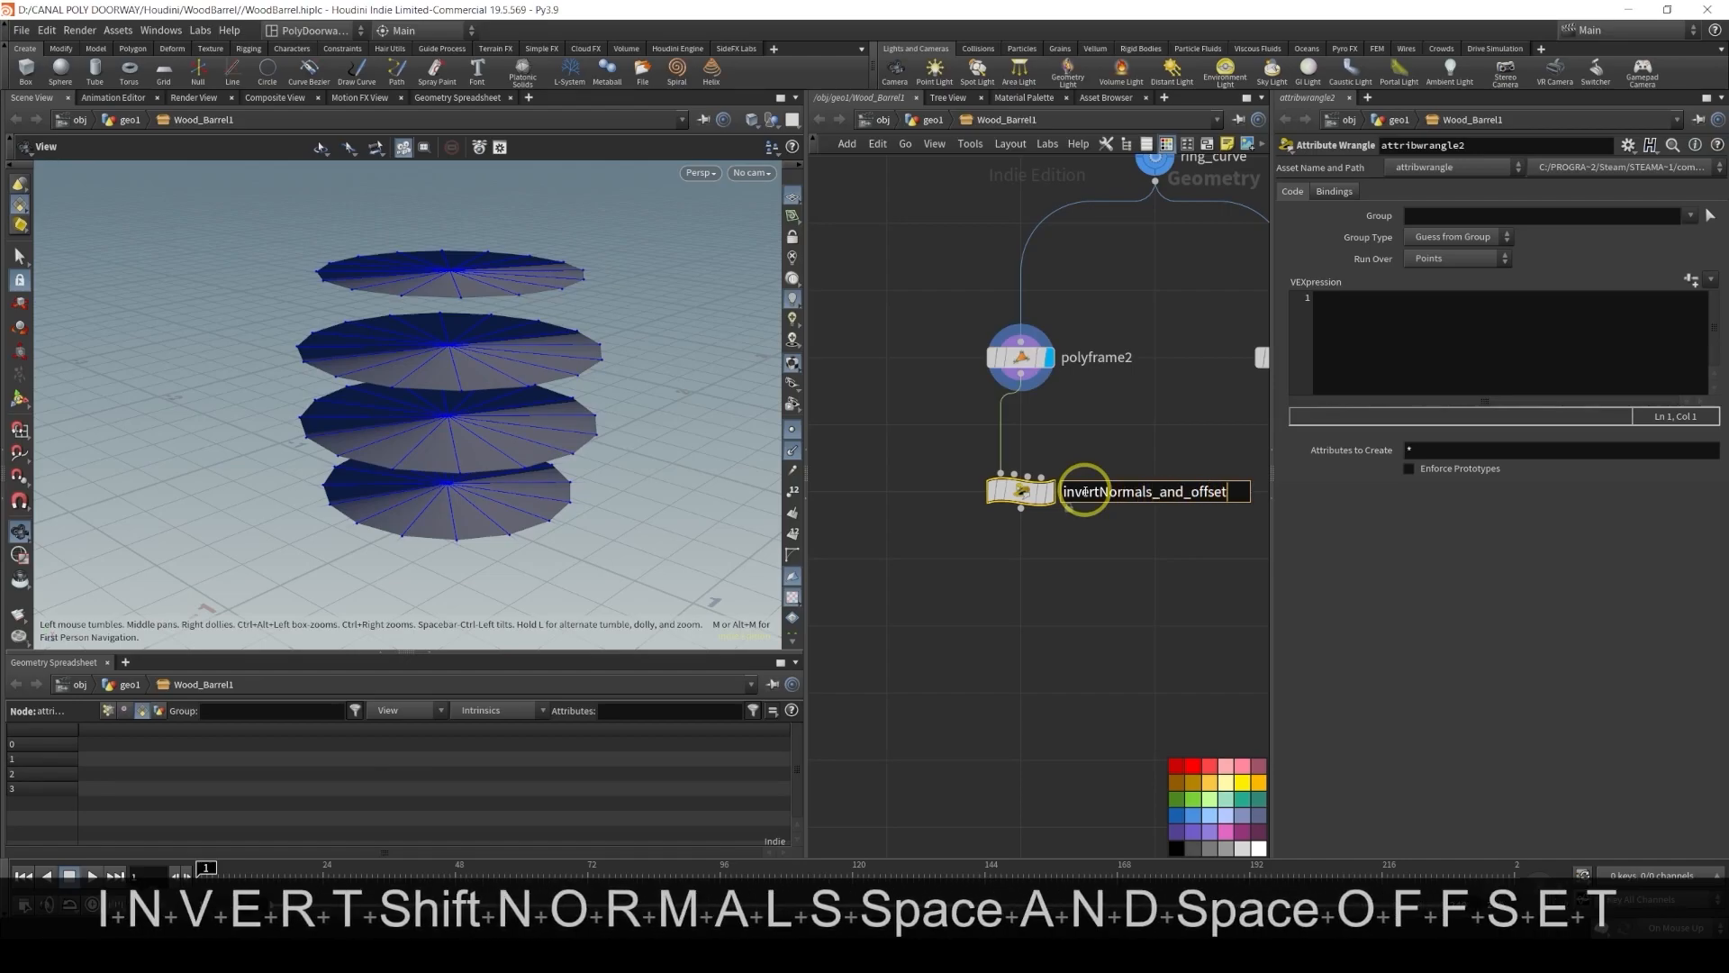
pyautogui.press('Return')
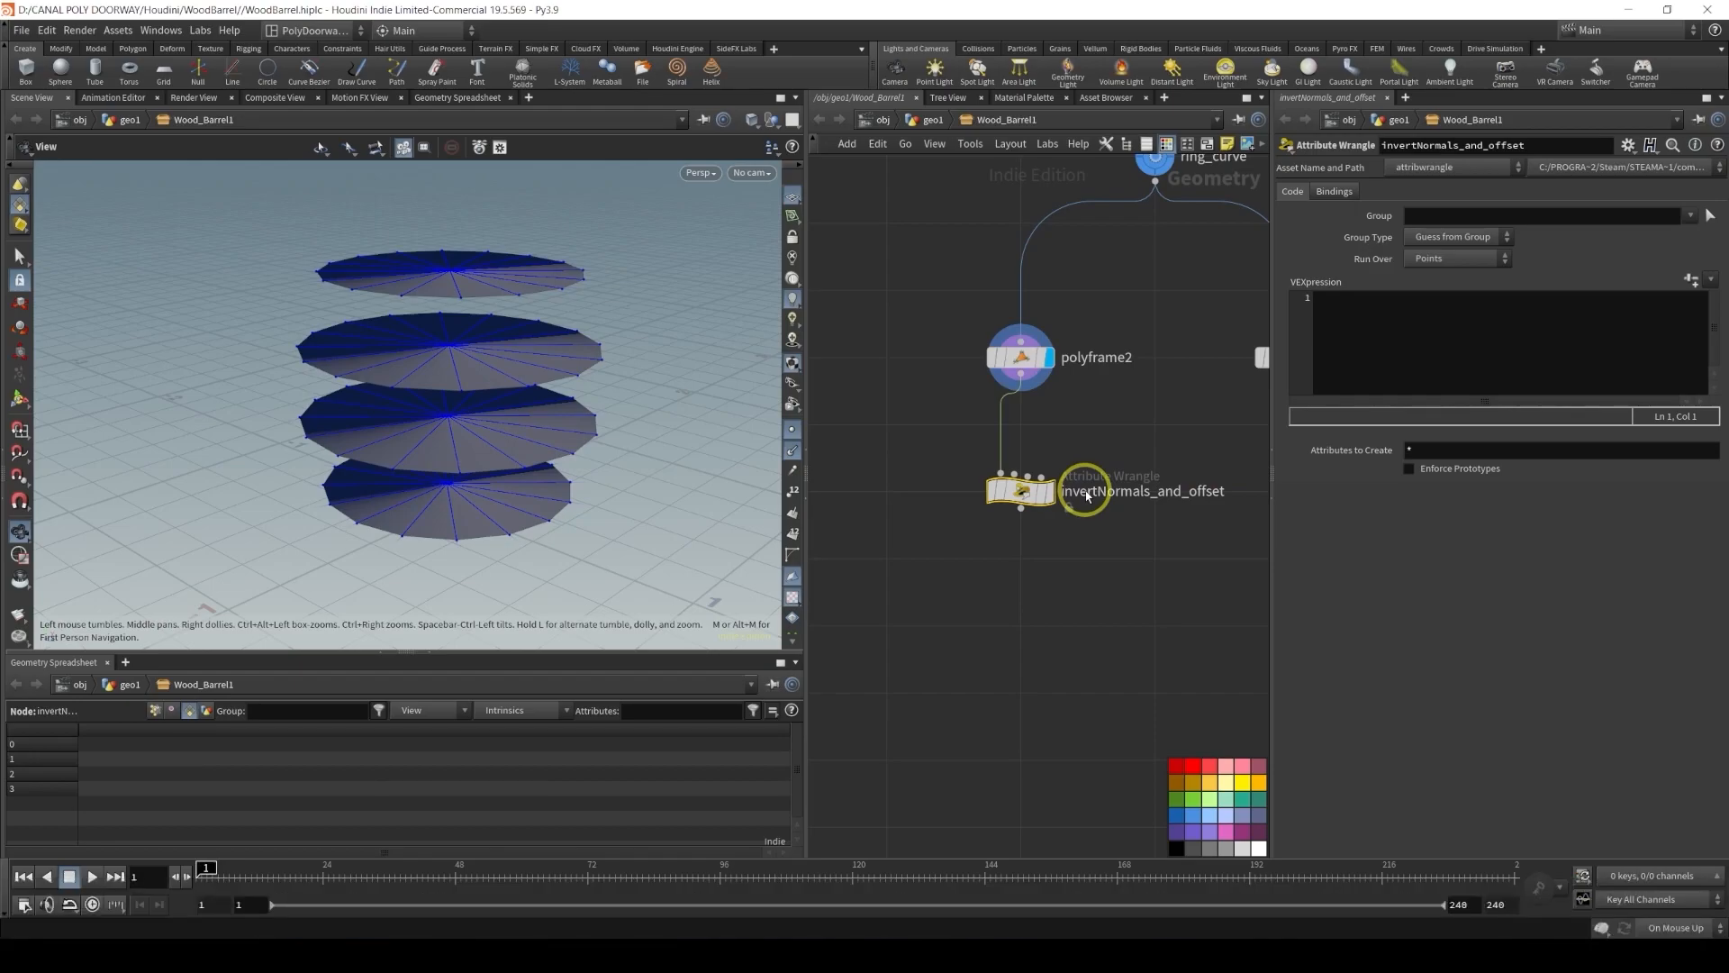
# Display the wrangle and enter the VEXpression @N = -@N; to invert the normals
pyautogui.click(1047, 492)
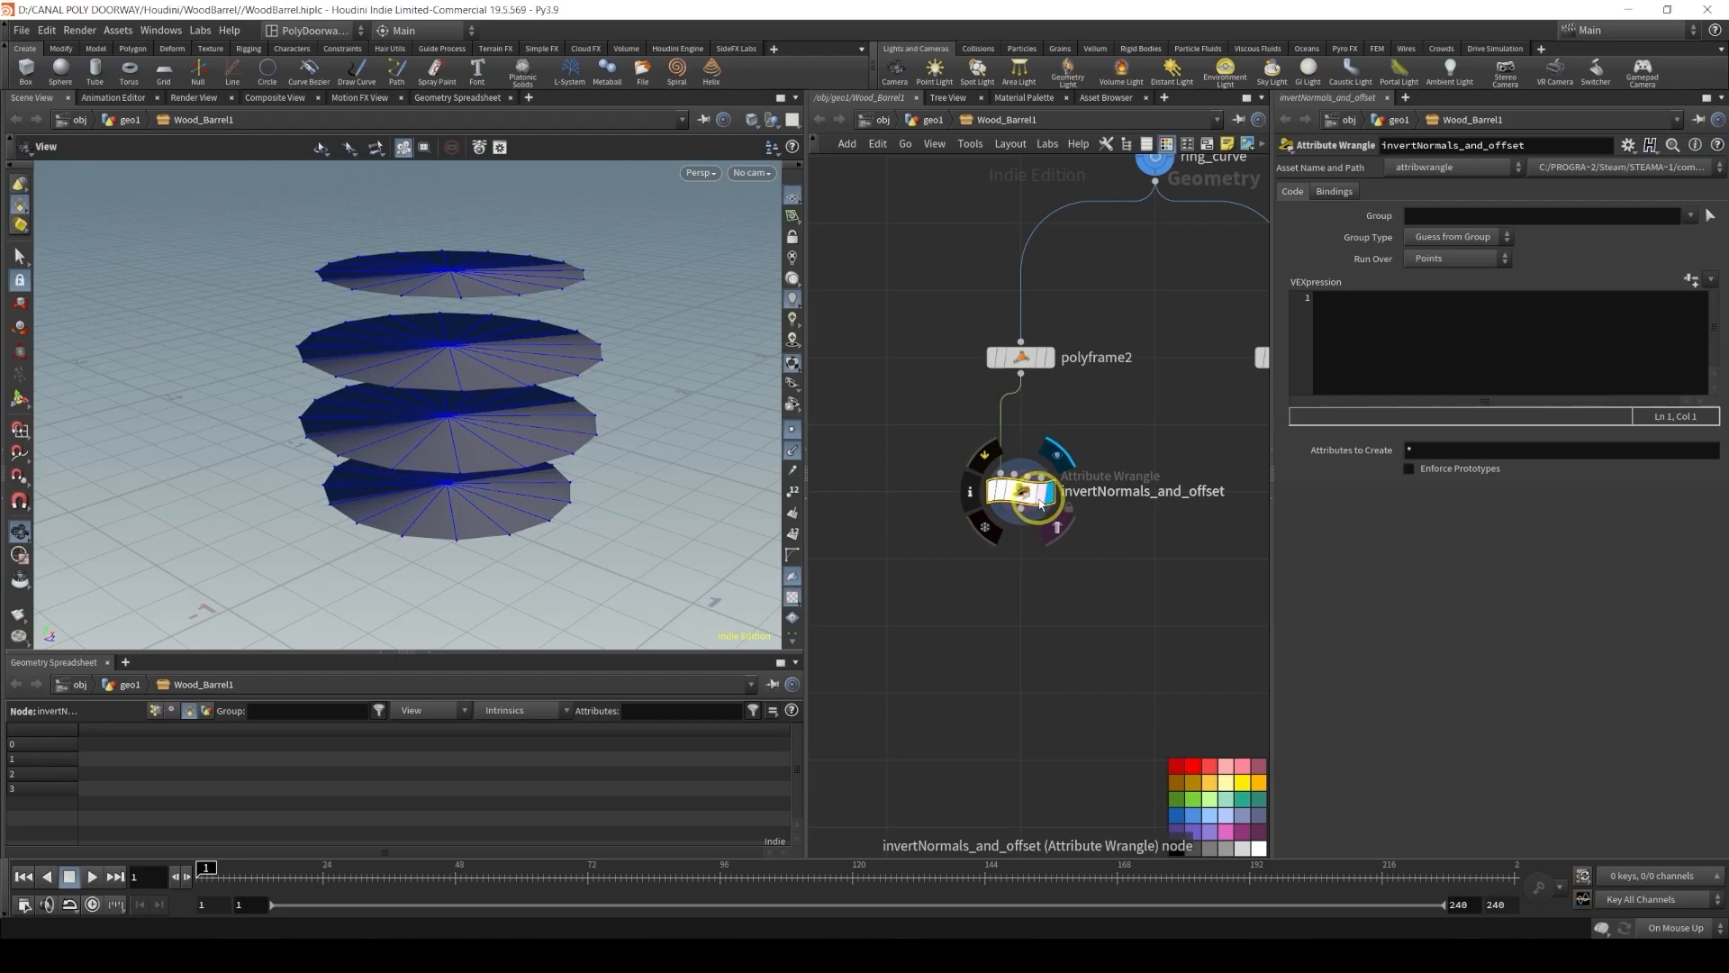
pyautogui.click(1414, 353)
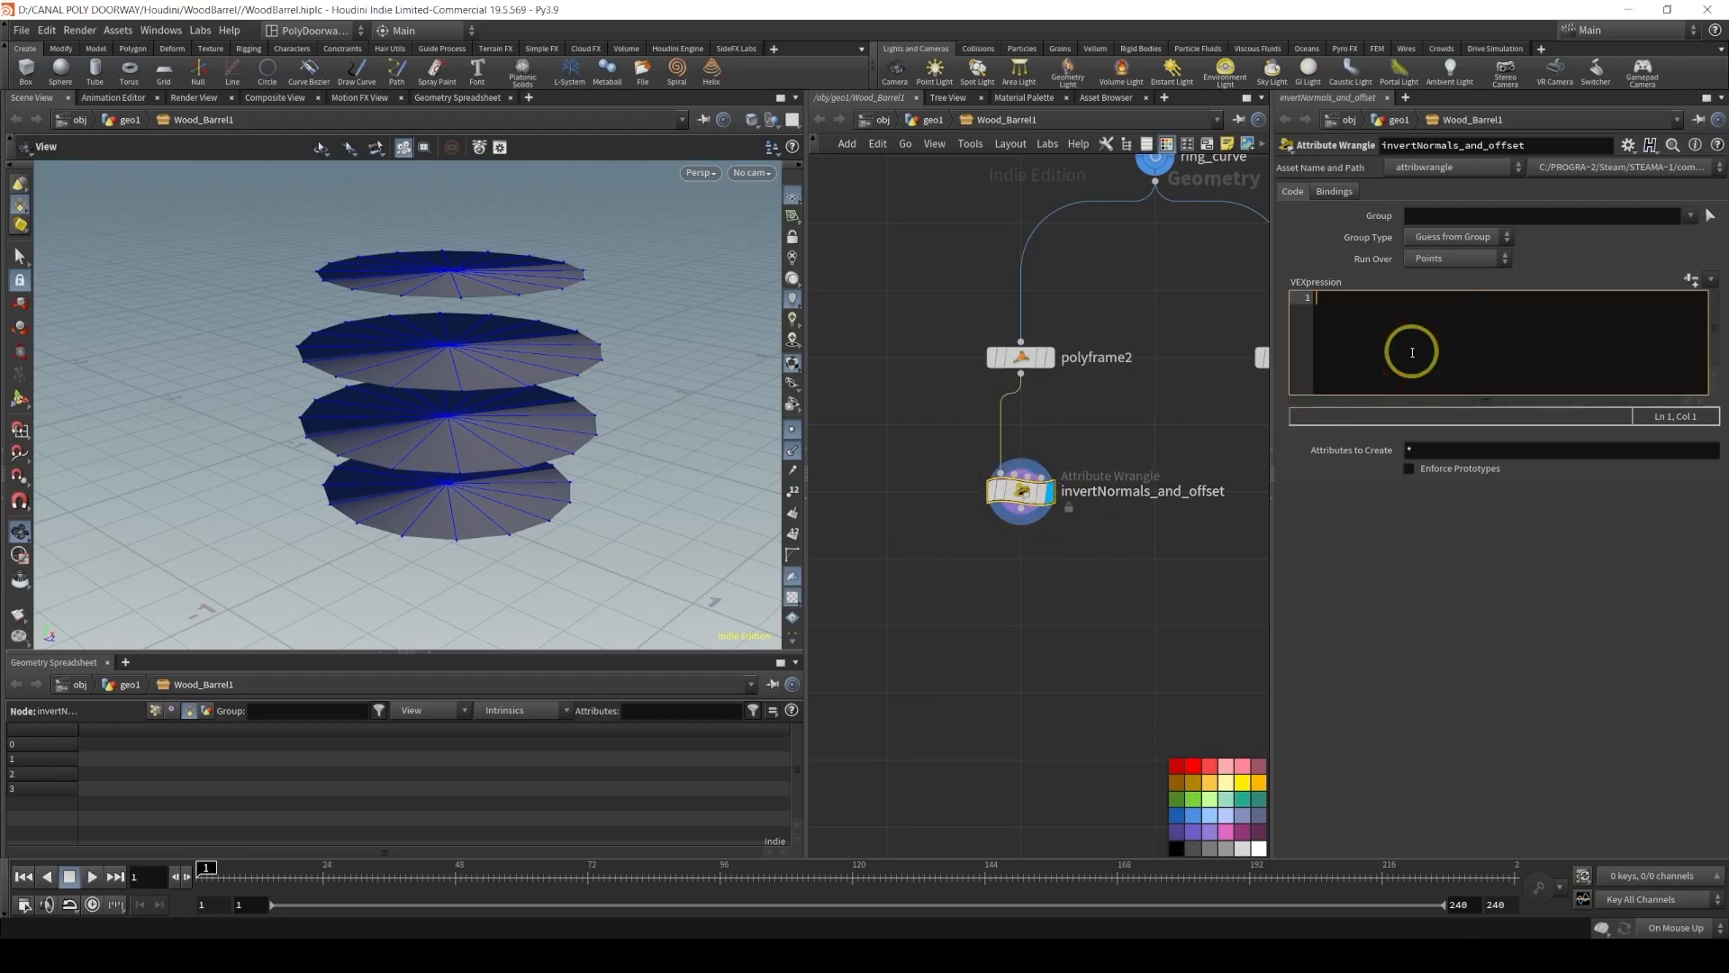
pyautogui.write('@N')
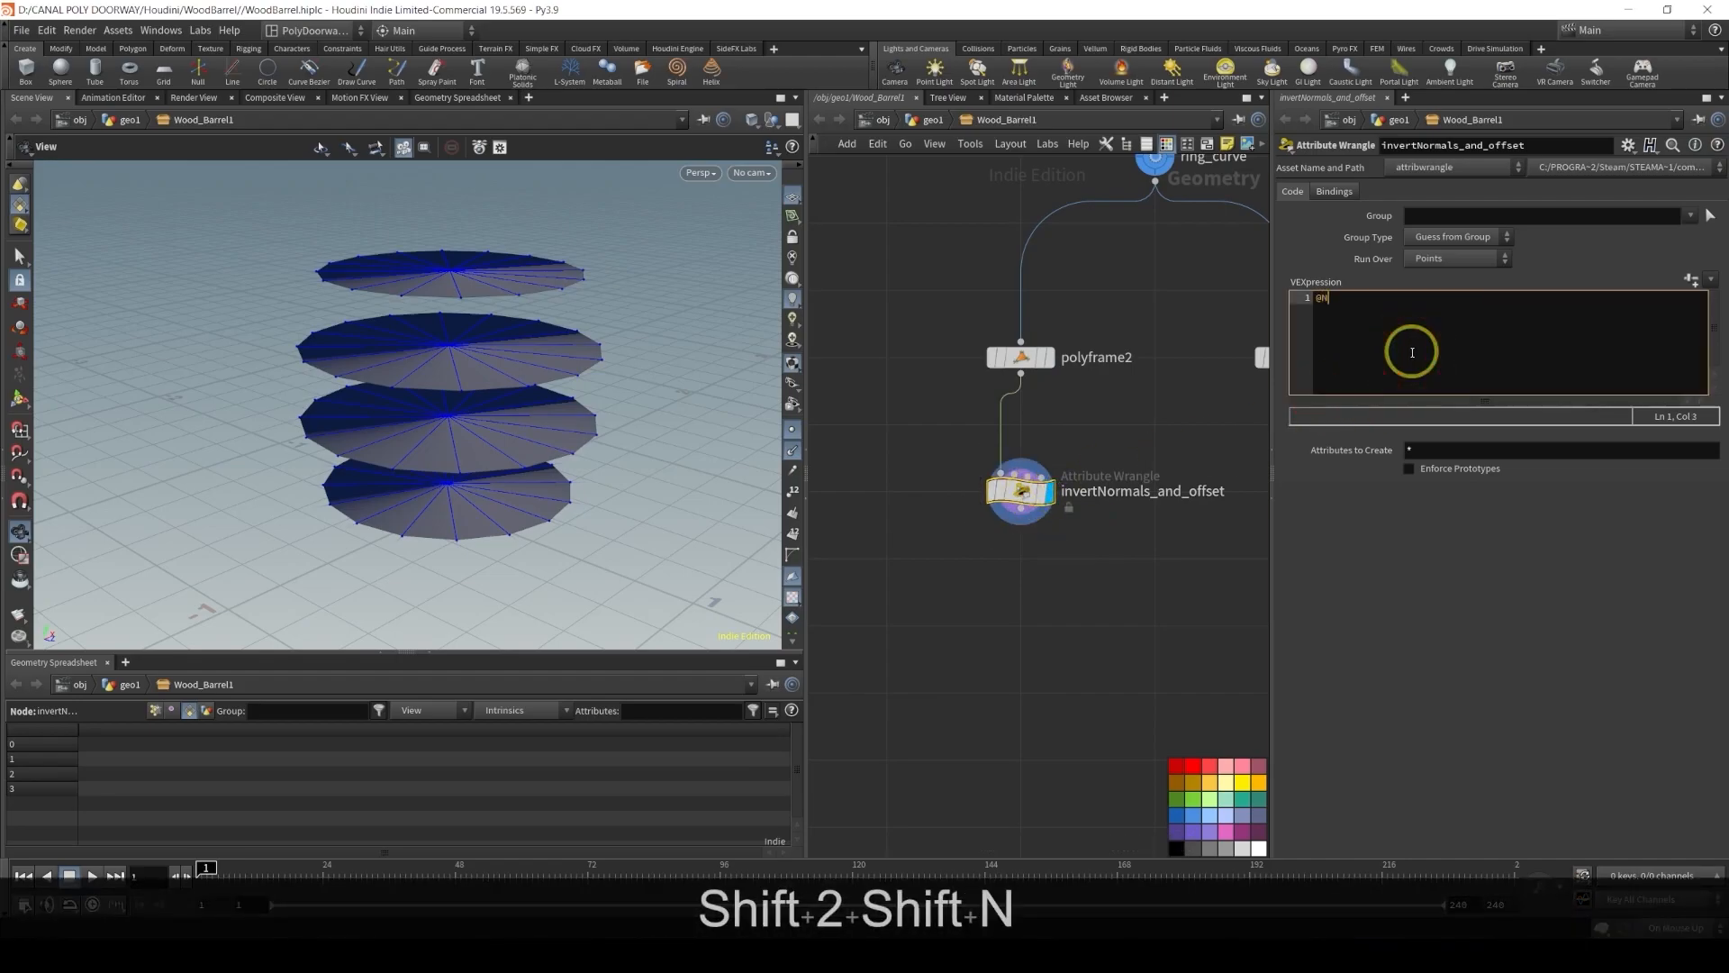
pyautogui.write(' = -')
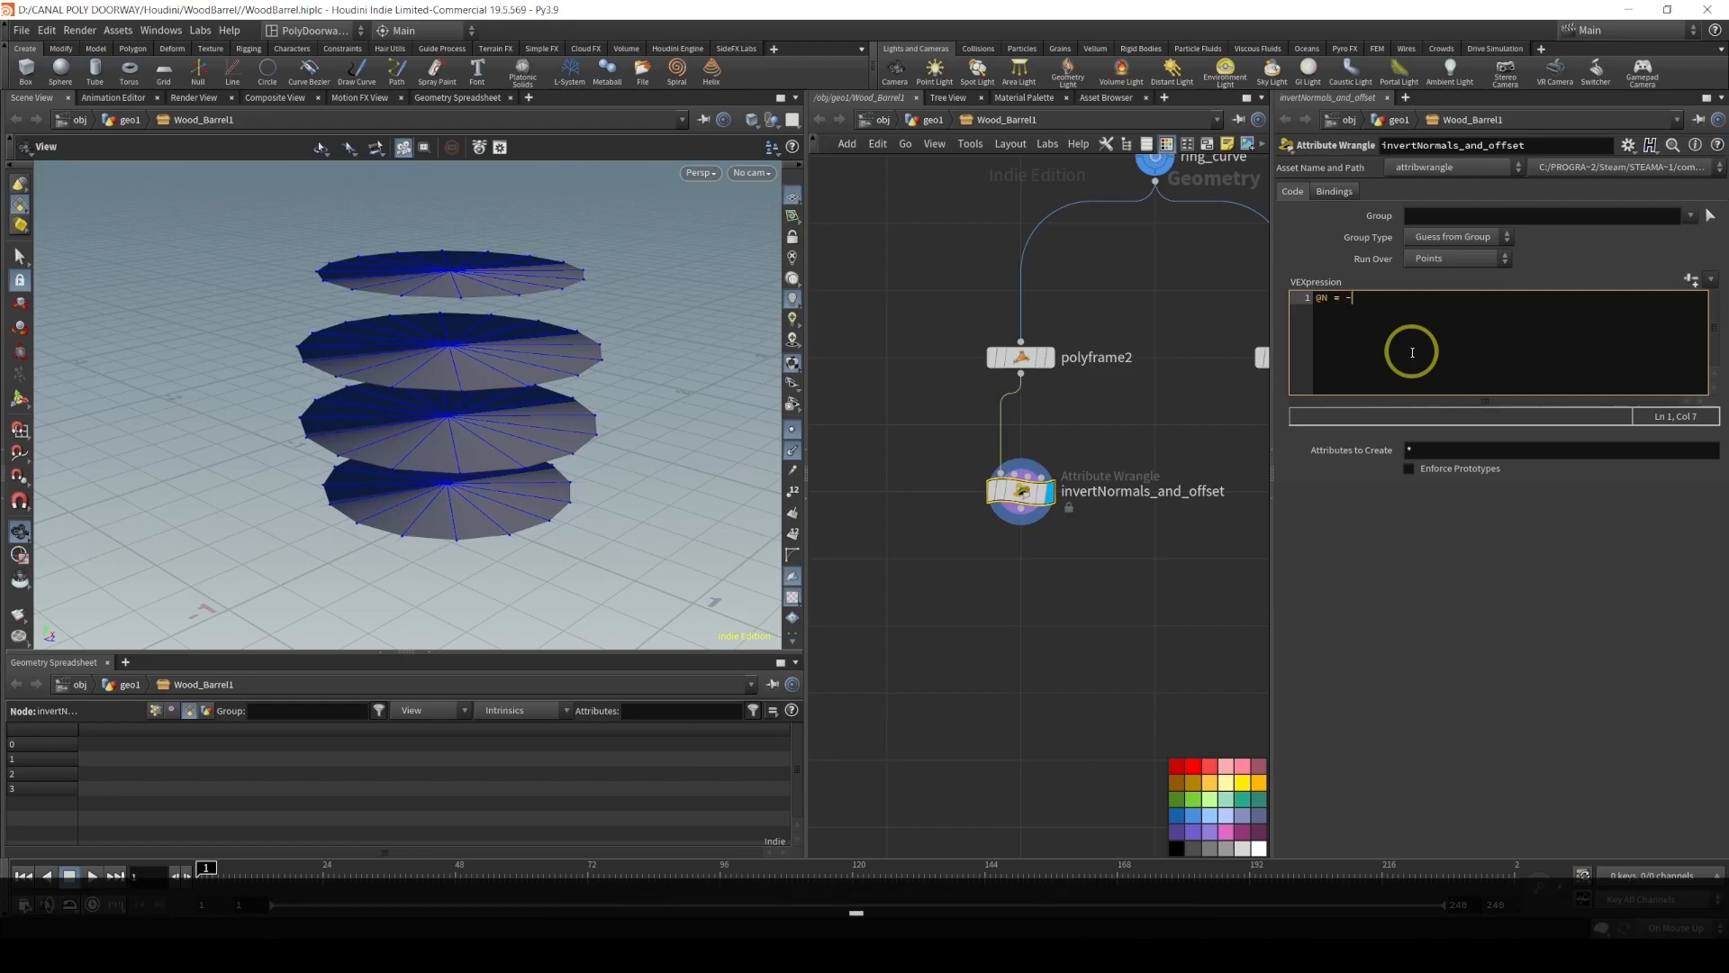
pyautogui.write('@N;')
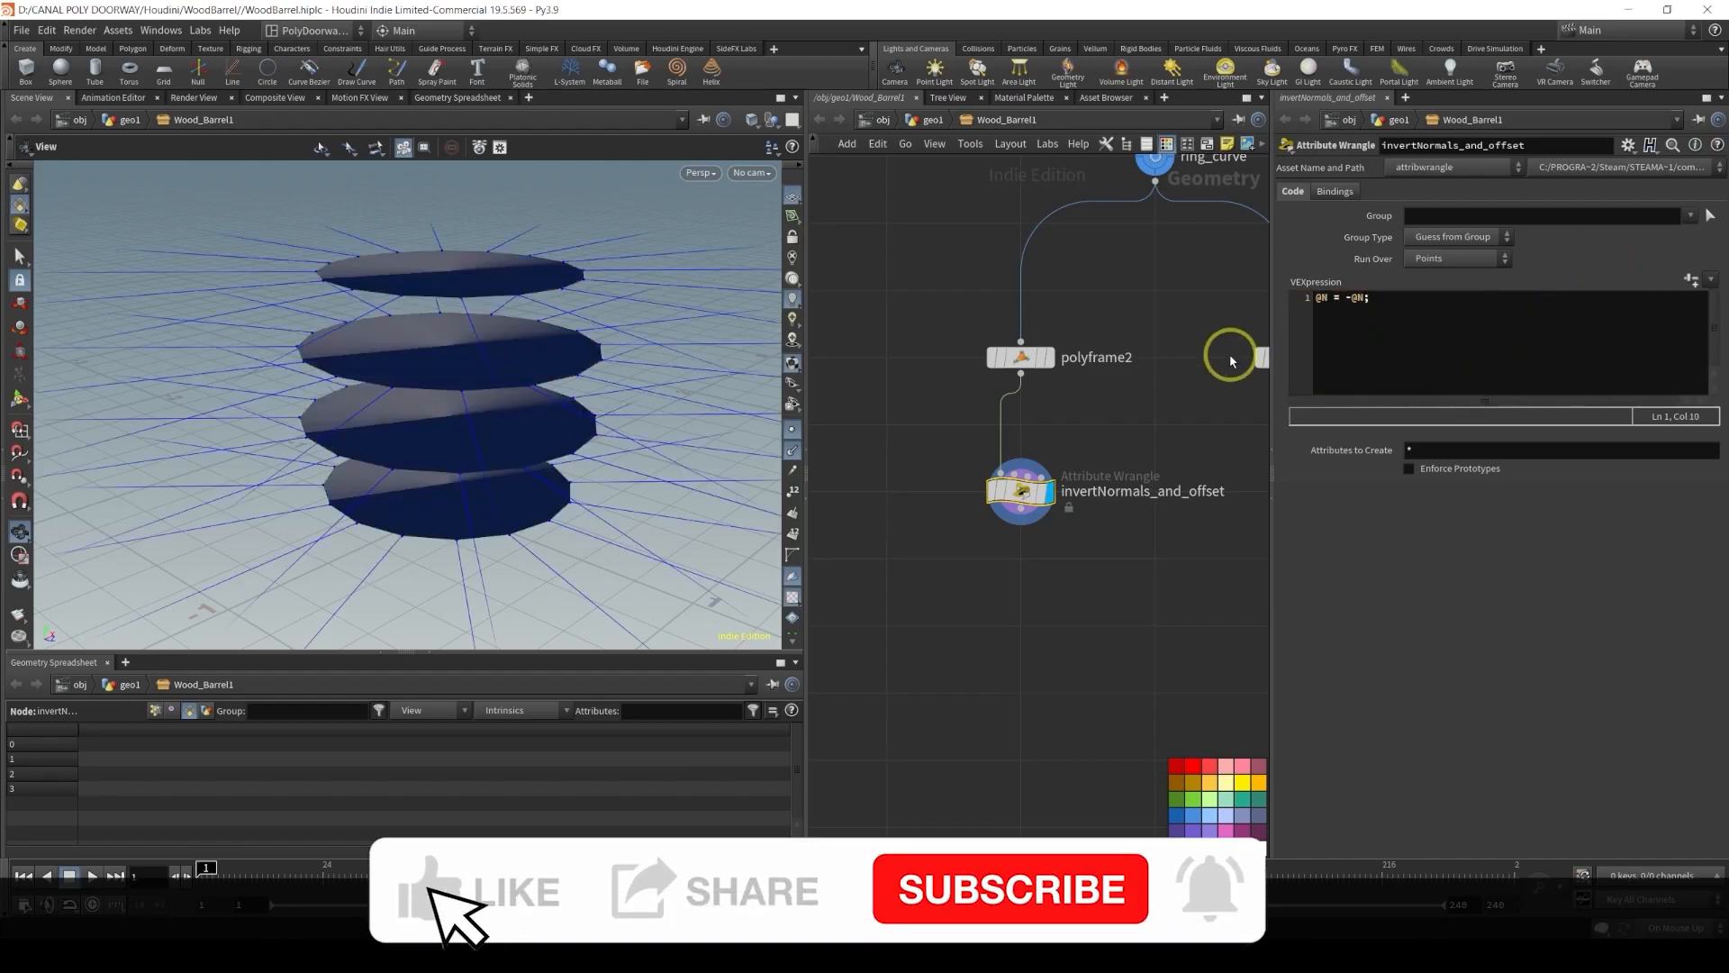
pyautogui.moveTo(594, 394)
pyautogui.mouseDown()
pyautogui.moveTo(348, 301)
pyautogui.moveTo(447, 375)
pyautogui.moveTo(570, 379)
pyautogui.mouseUp()
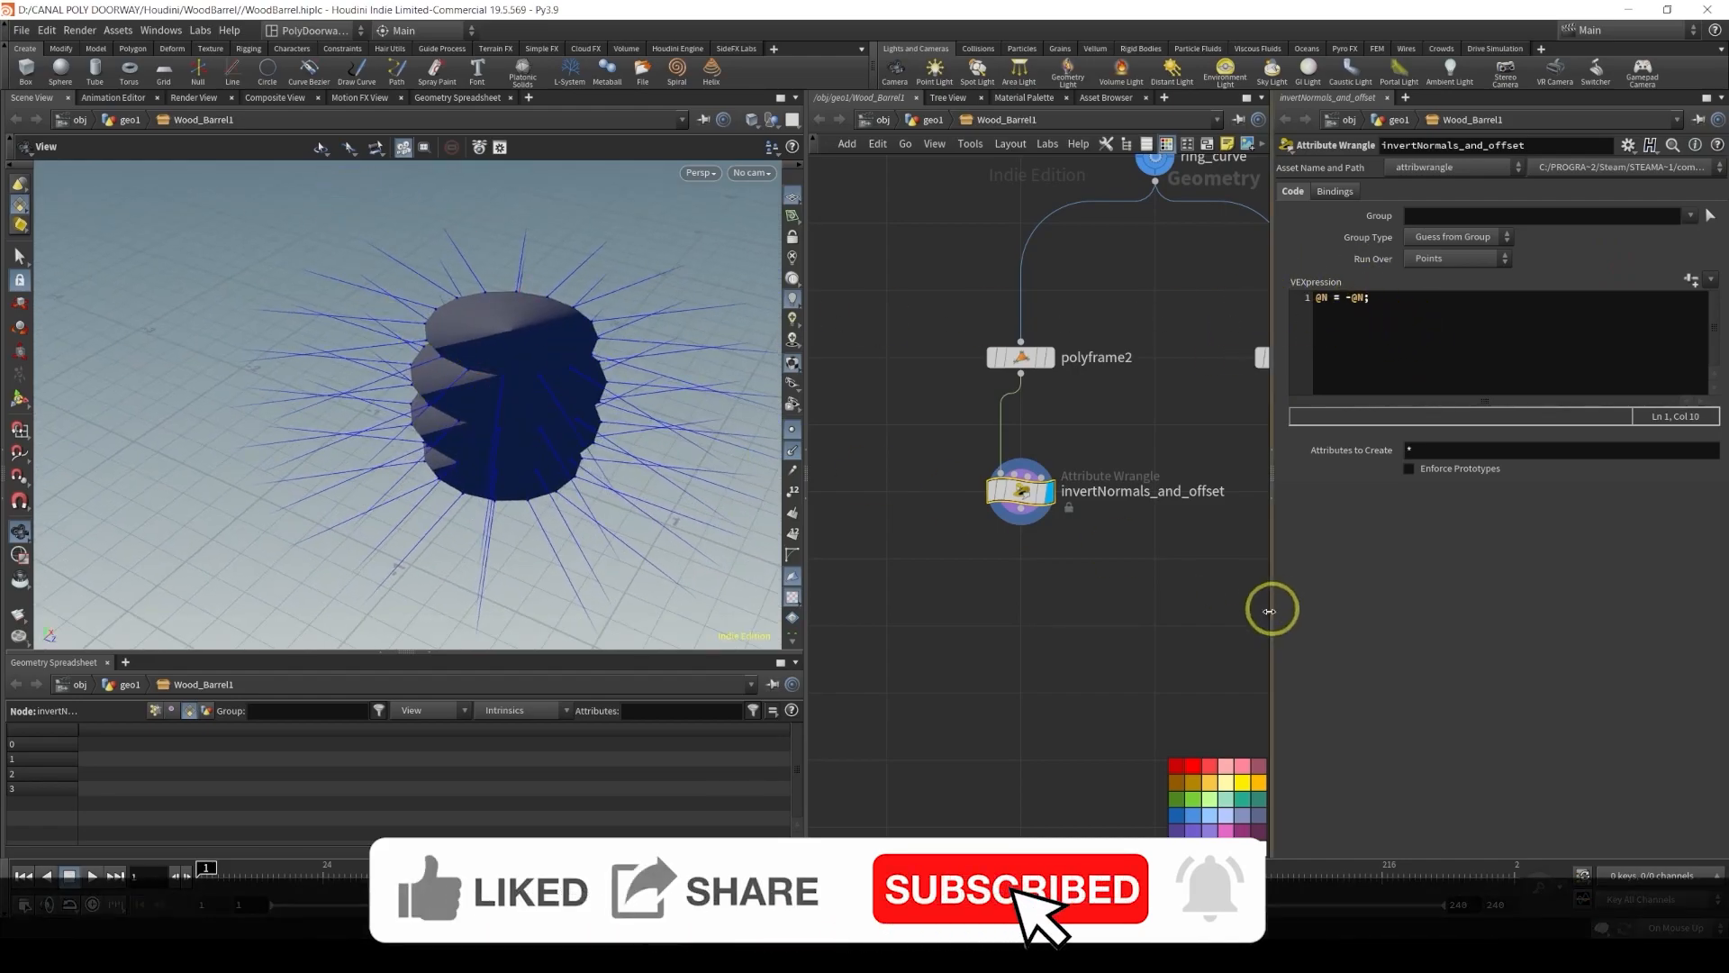
# Add a second VEX line to the wrangle: @P += (chf("Offset")*@N); to push points along the normals
pyautogui.click(1422, 298)
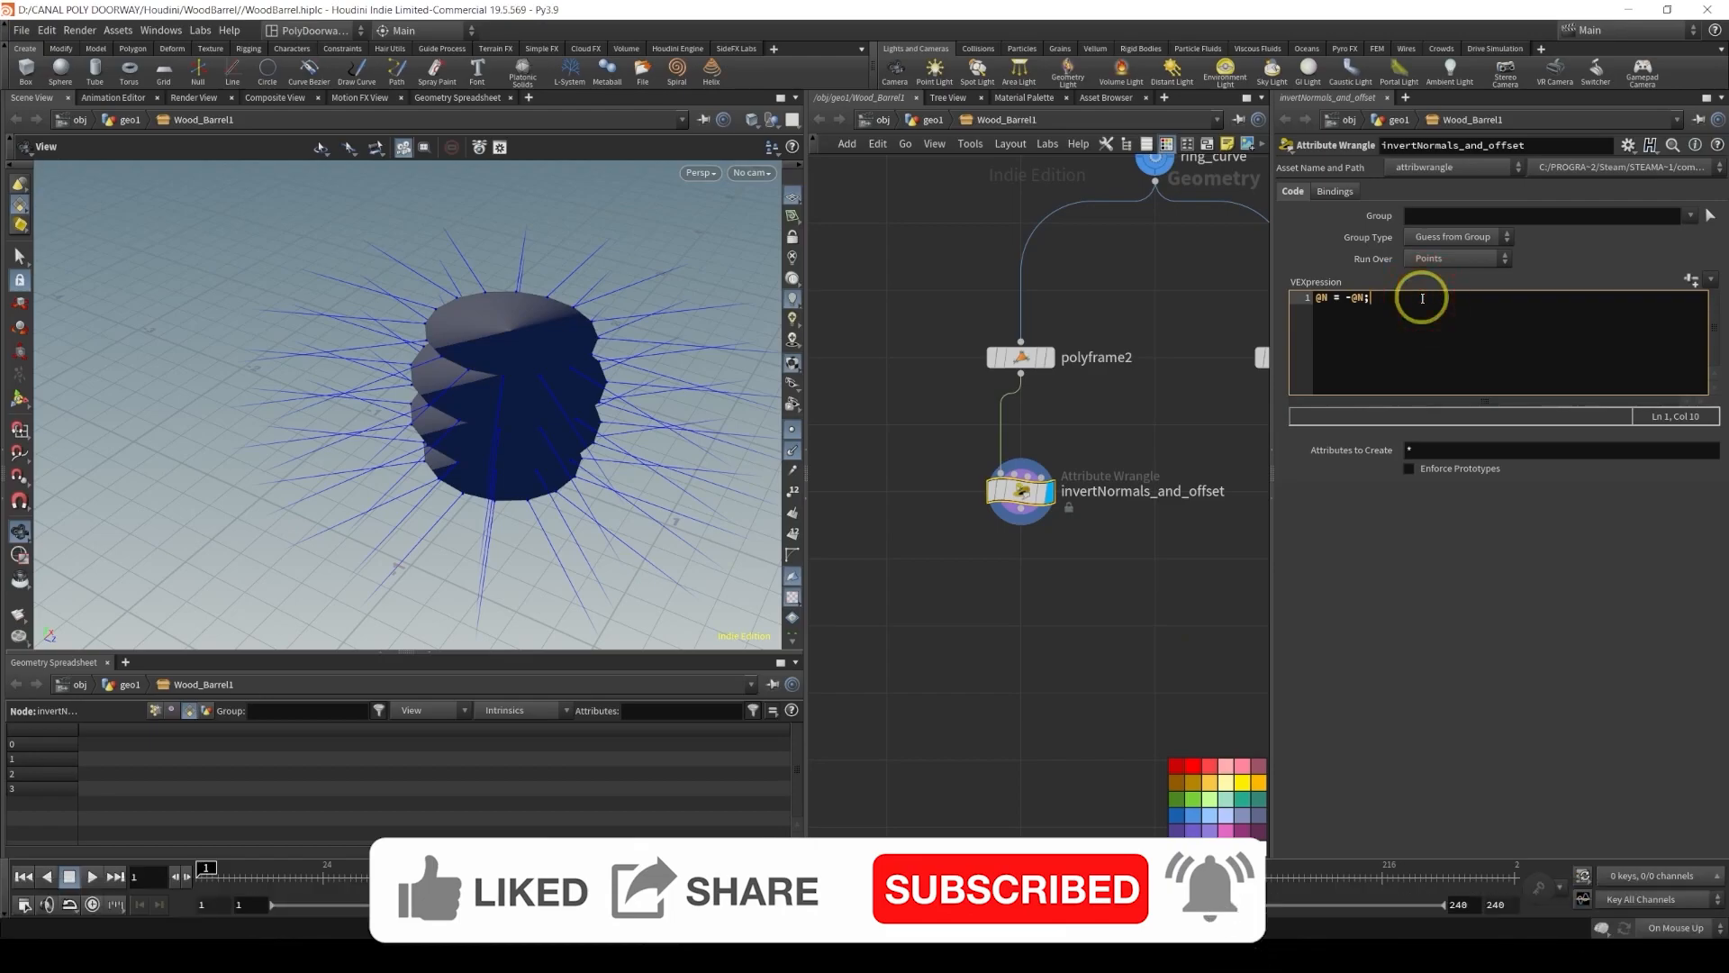
pyautogui.press('Return')
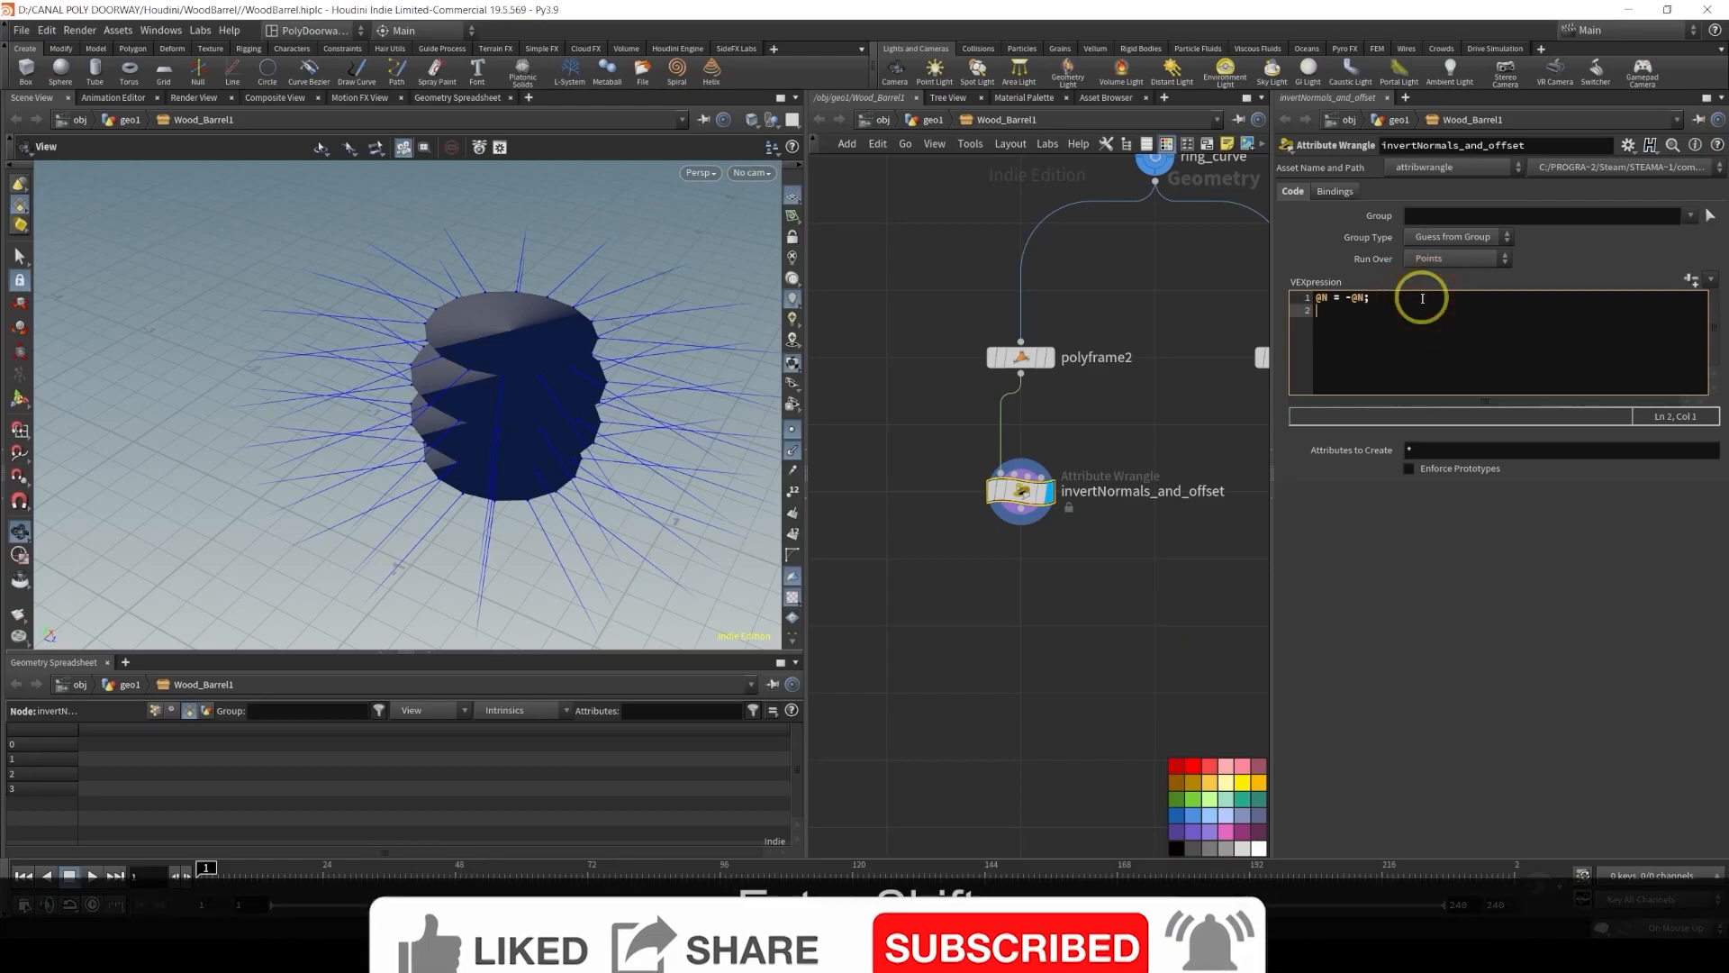
pyautogui.write('@P')
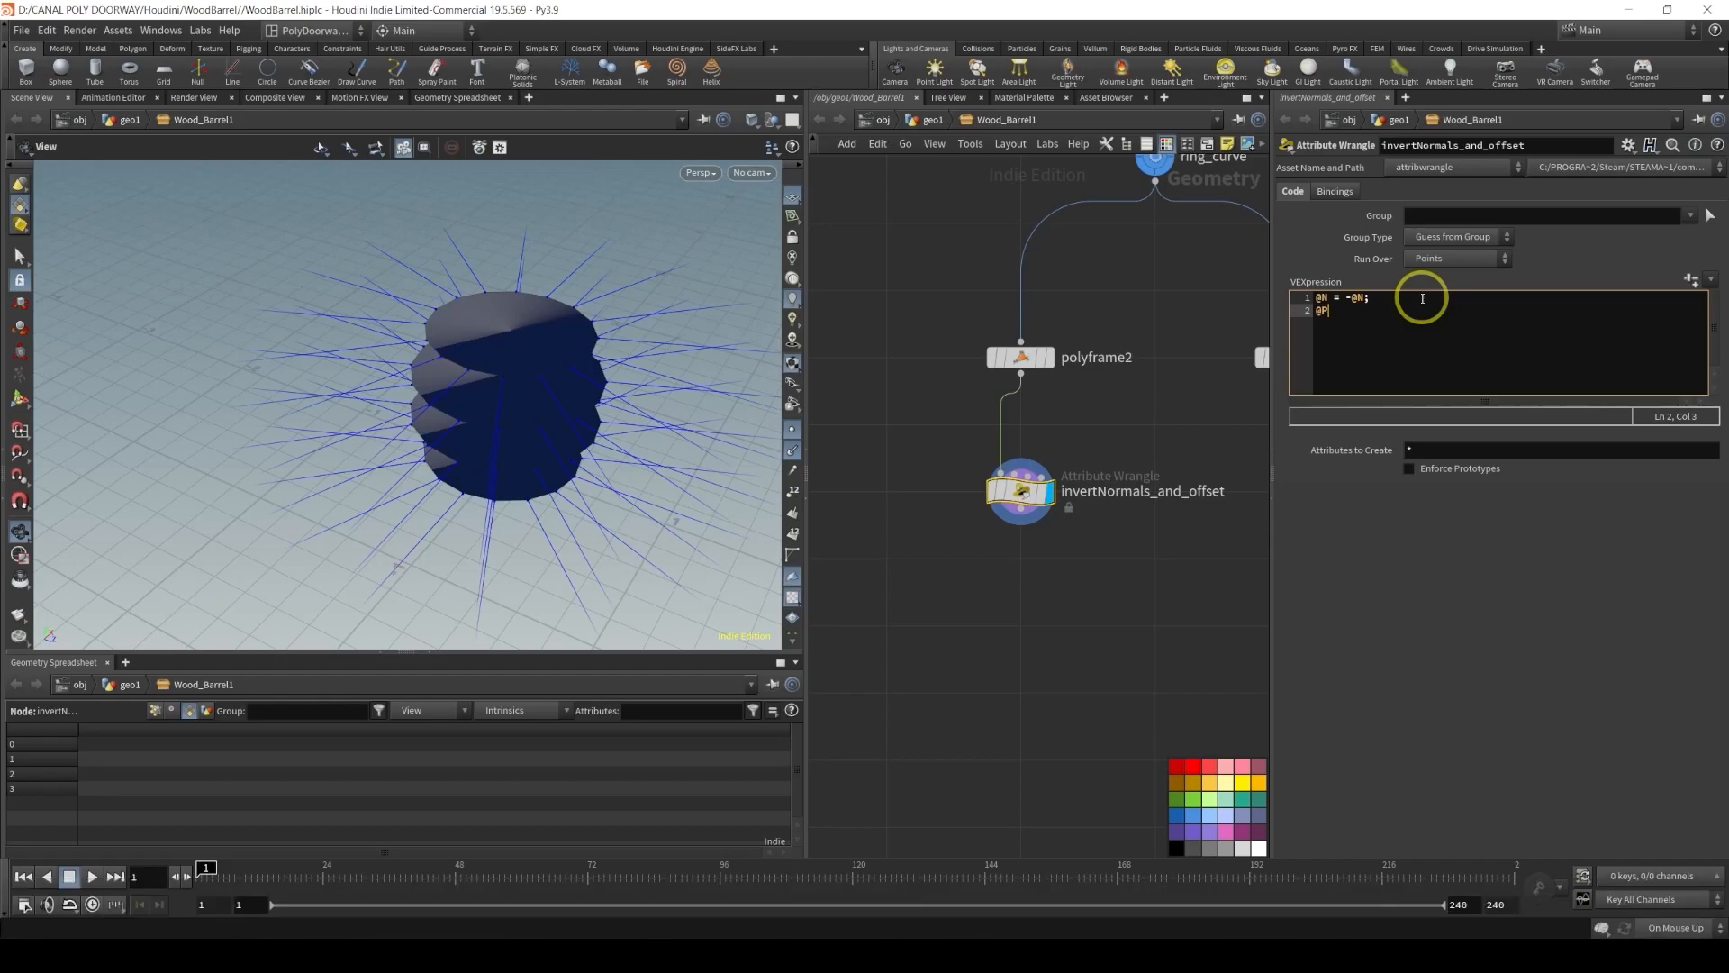
pyautogui.write('+=')
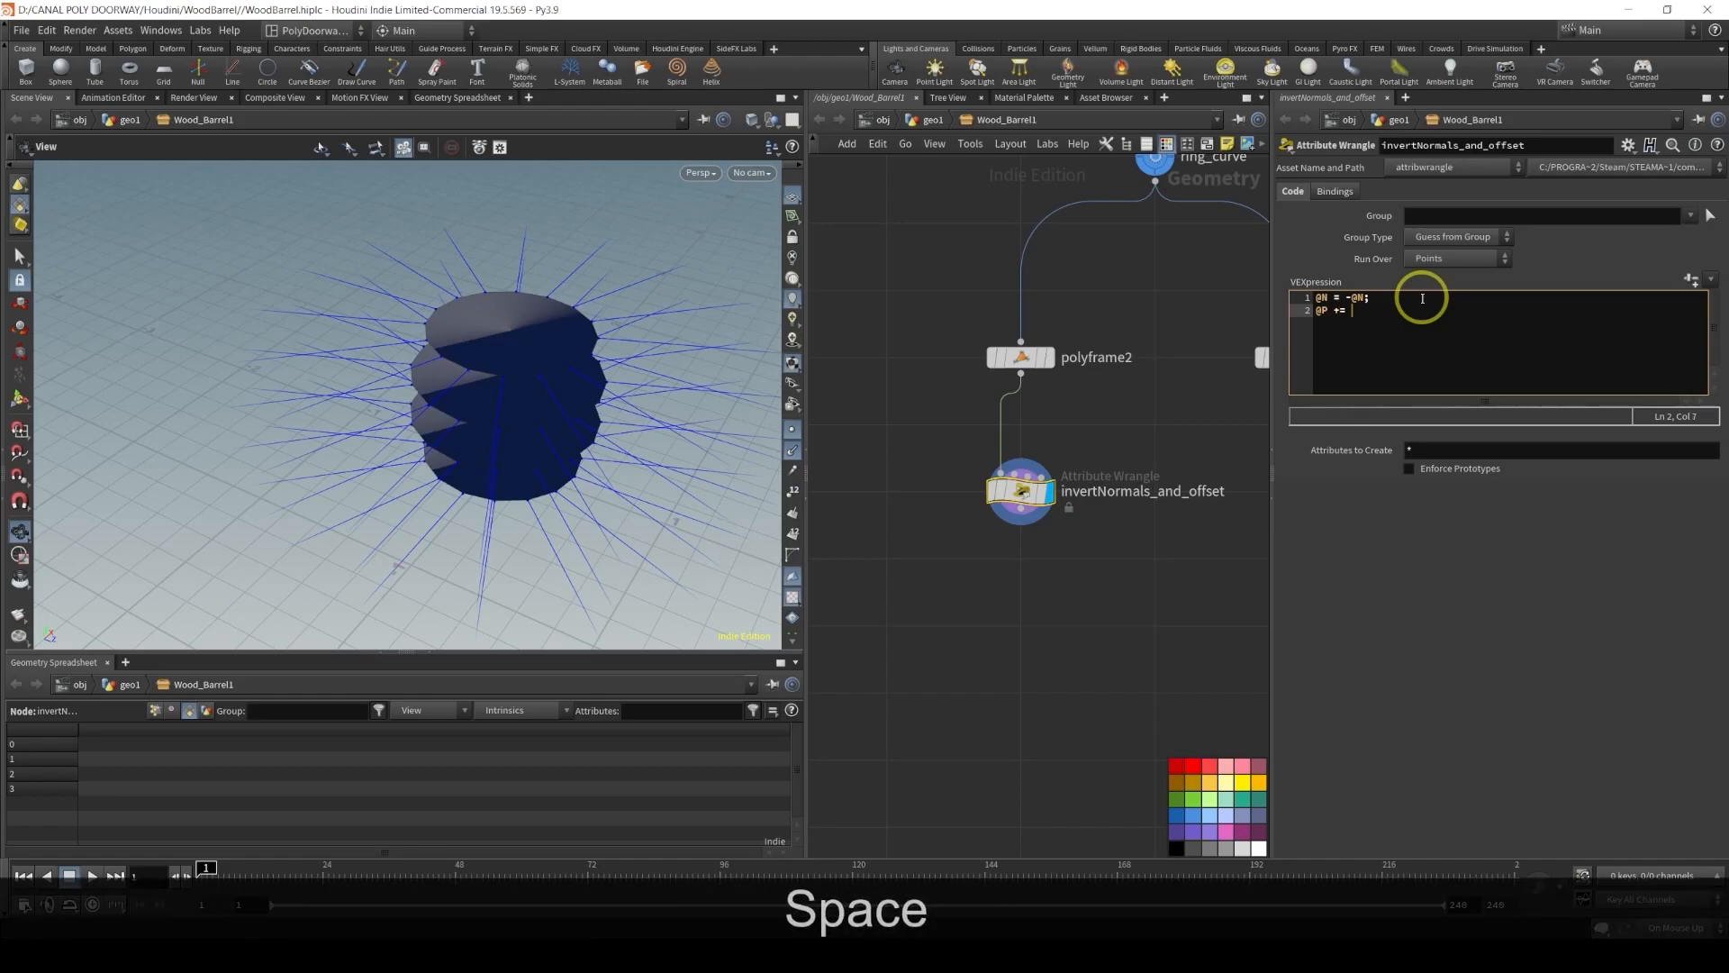
pyautogui.write(' chf(')
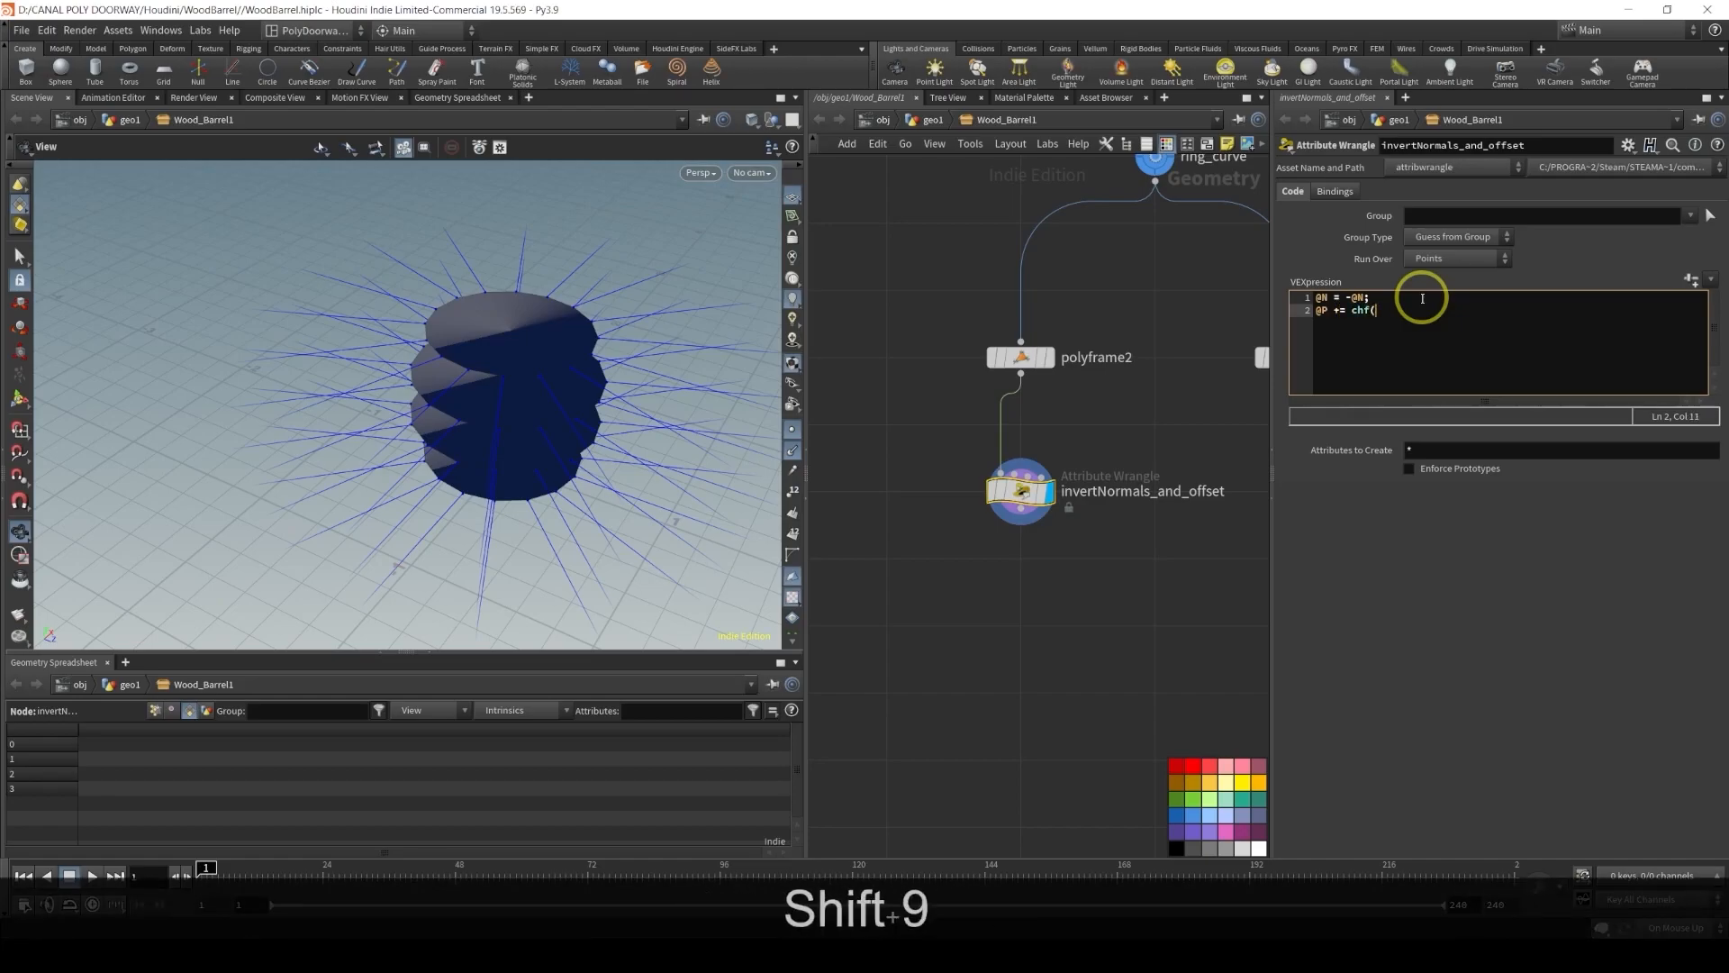
pyautogui.write('"Offs')
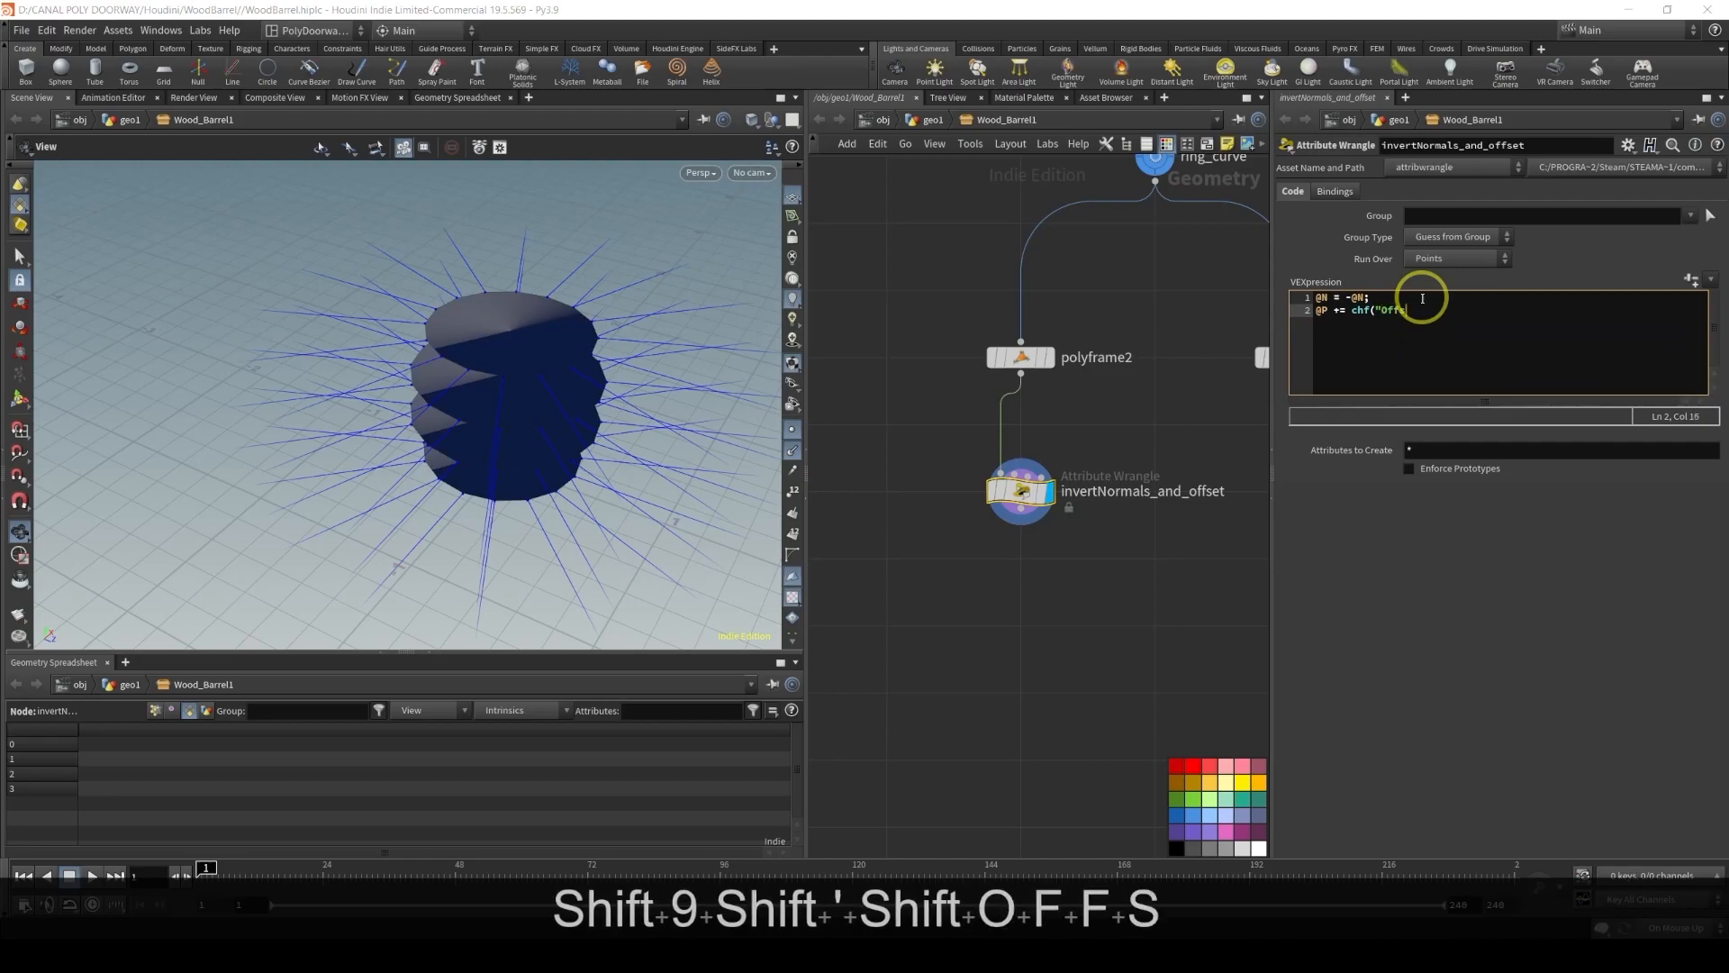
pyautogui.write('et")')
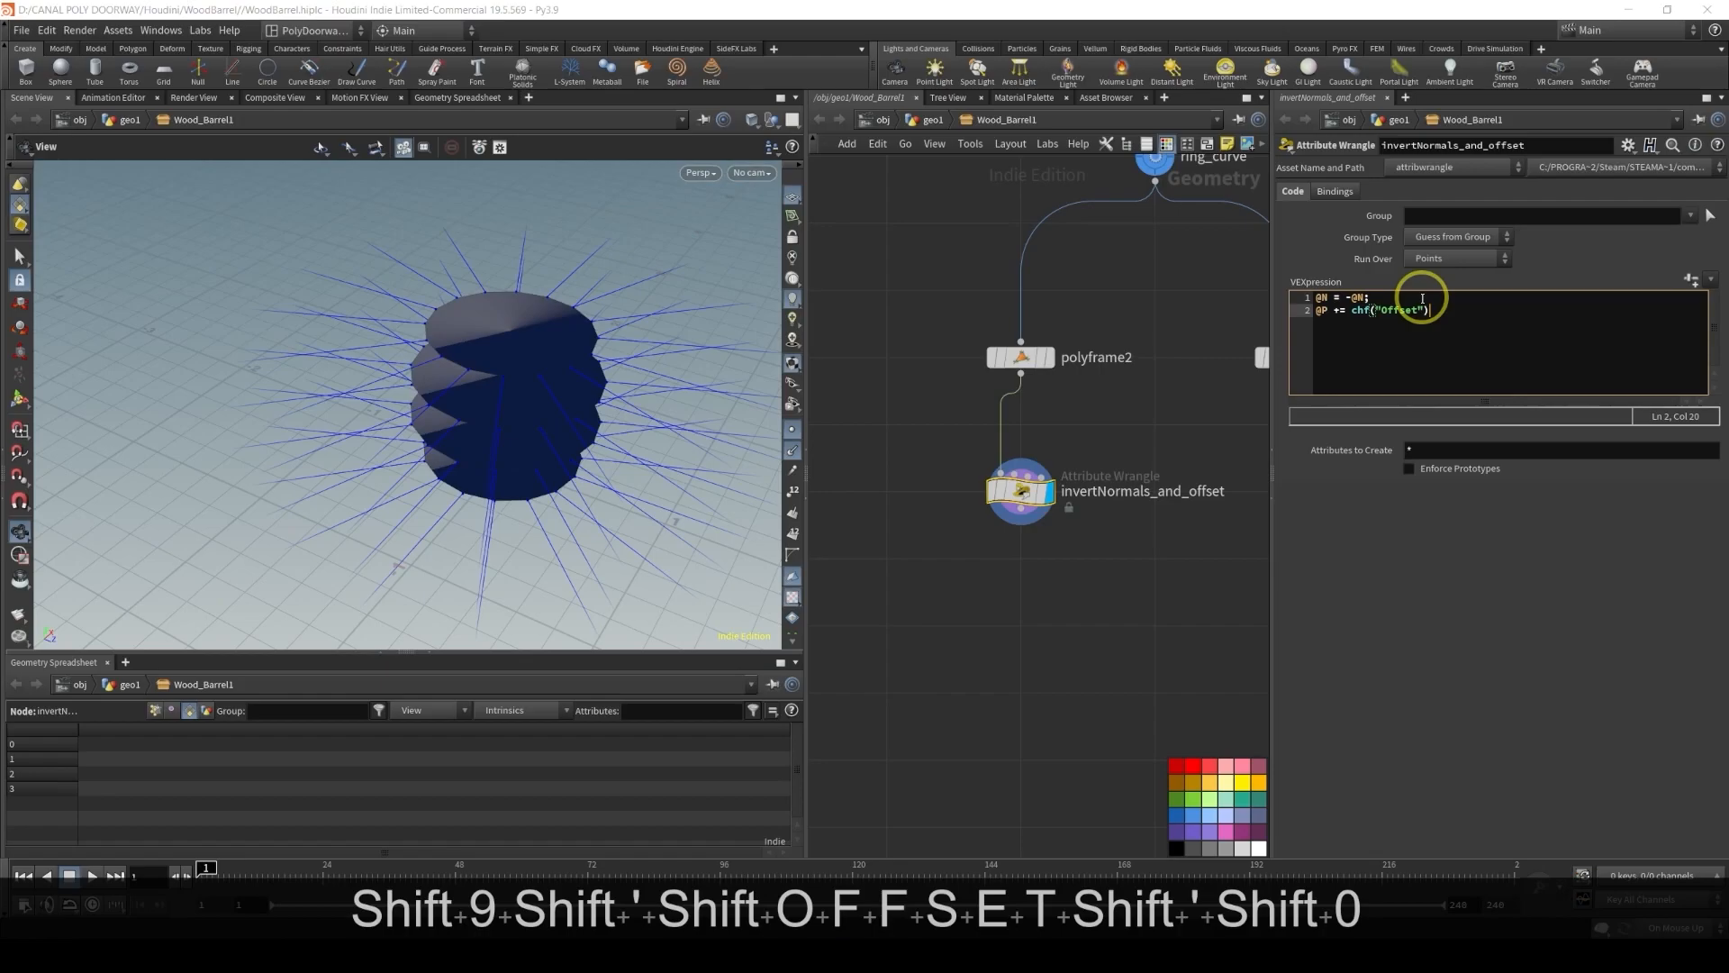
pyautogui.write('*@N')
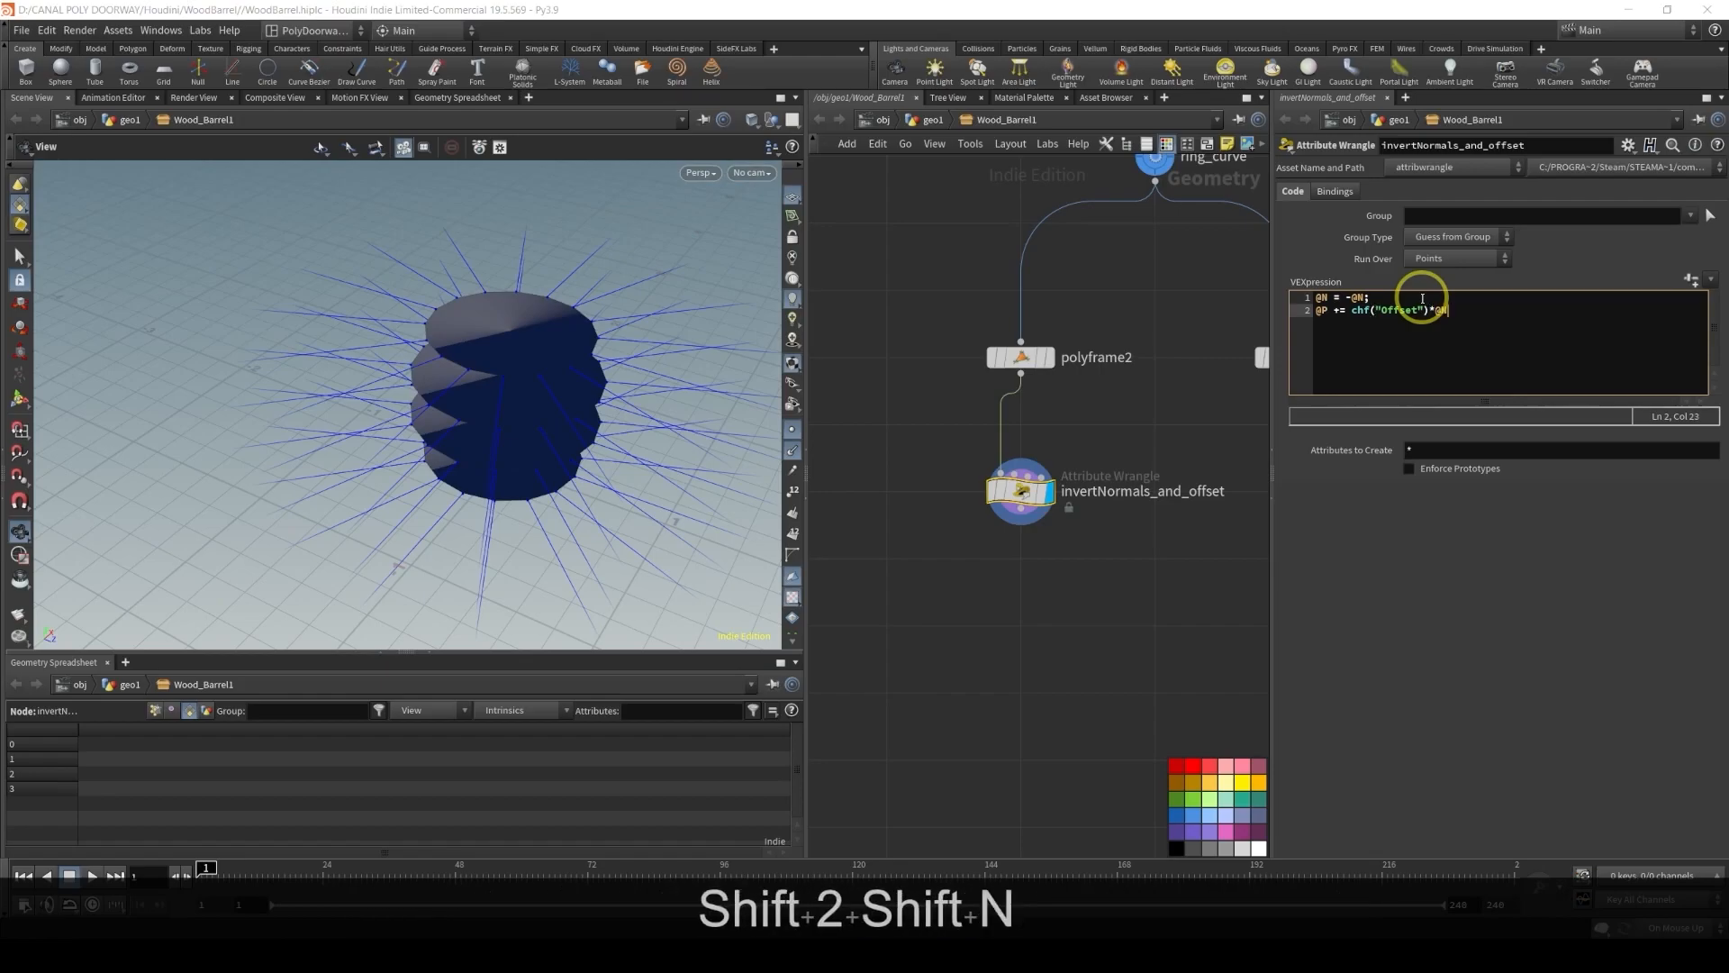
pyautogui.press('Left')
pyautogui.press('Left')
pyautogui.press('Left')
pyautogui.press('Left')
pyautogui.press('Left')
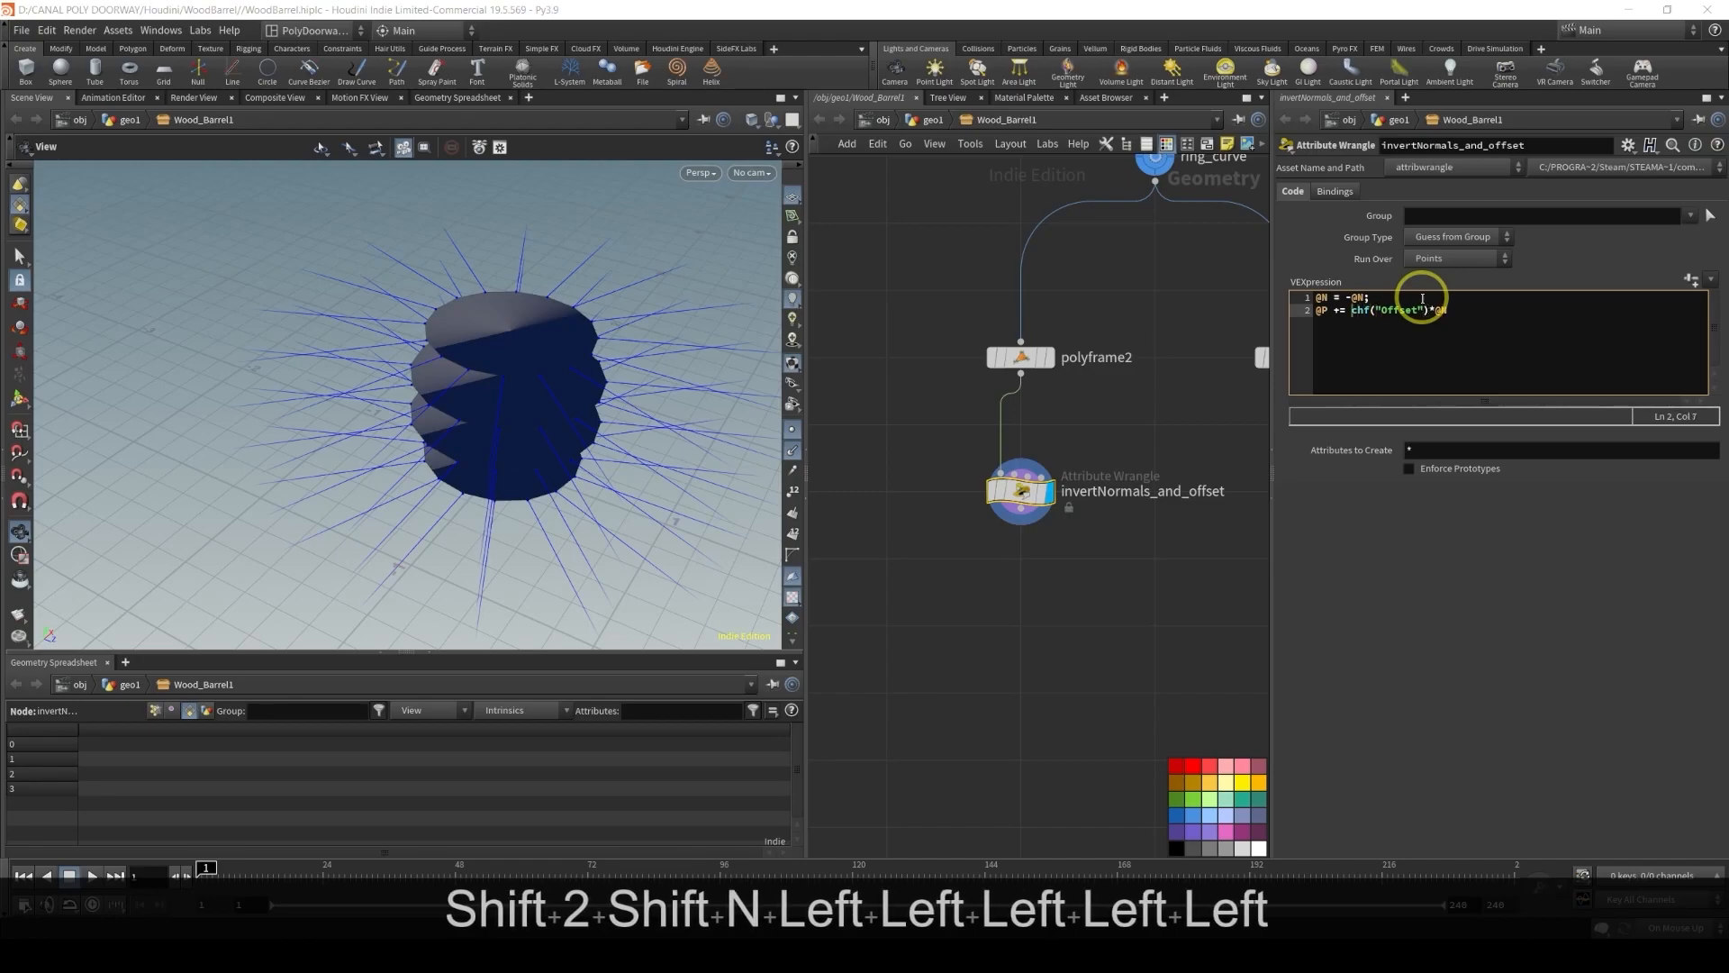
pyautogui.write('(')
pyautogui.press('End')
pyautogui.write(')')
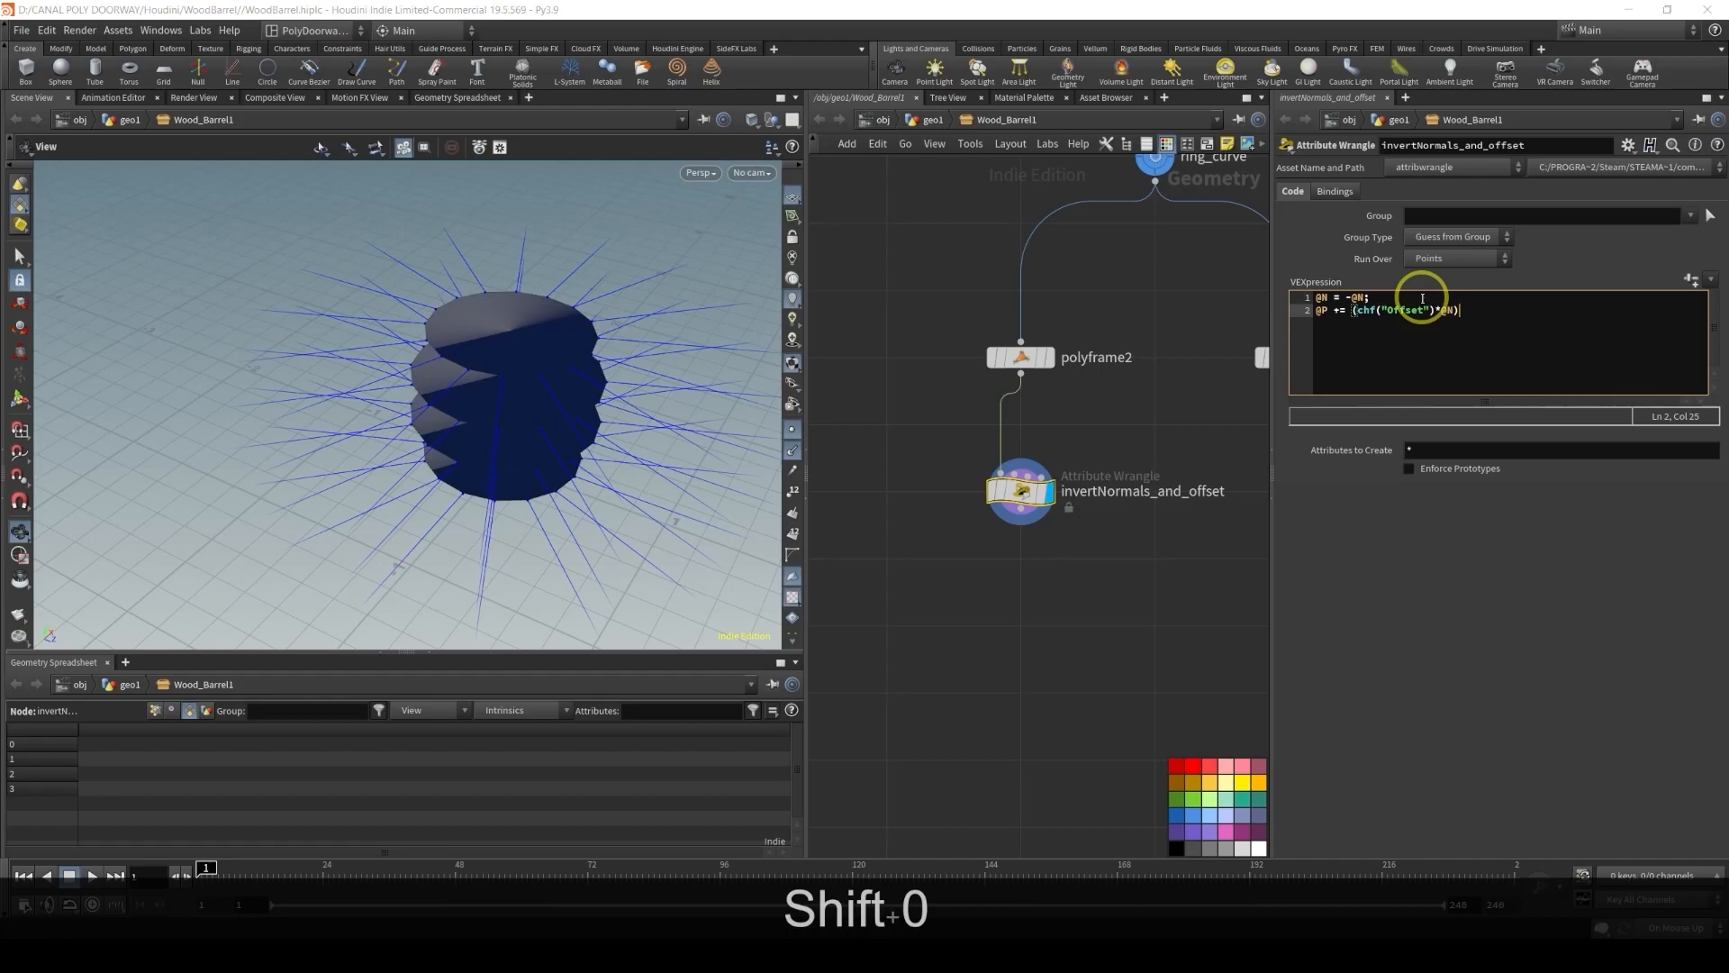
pyautogui.write(';')
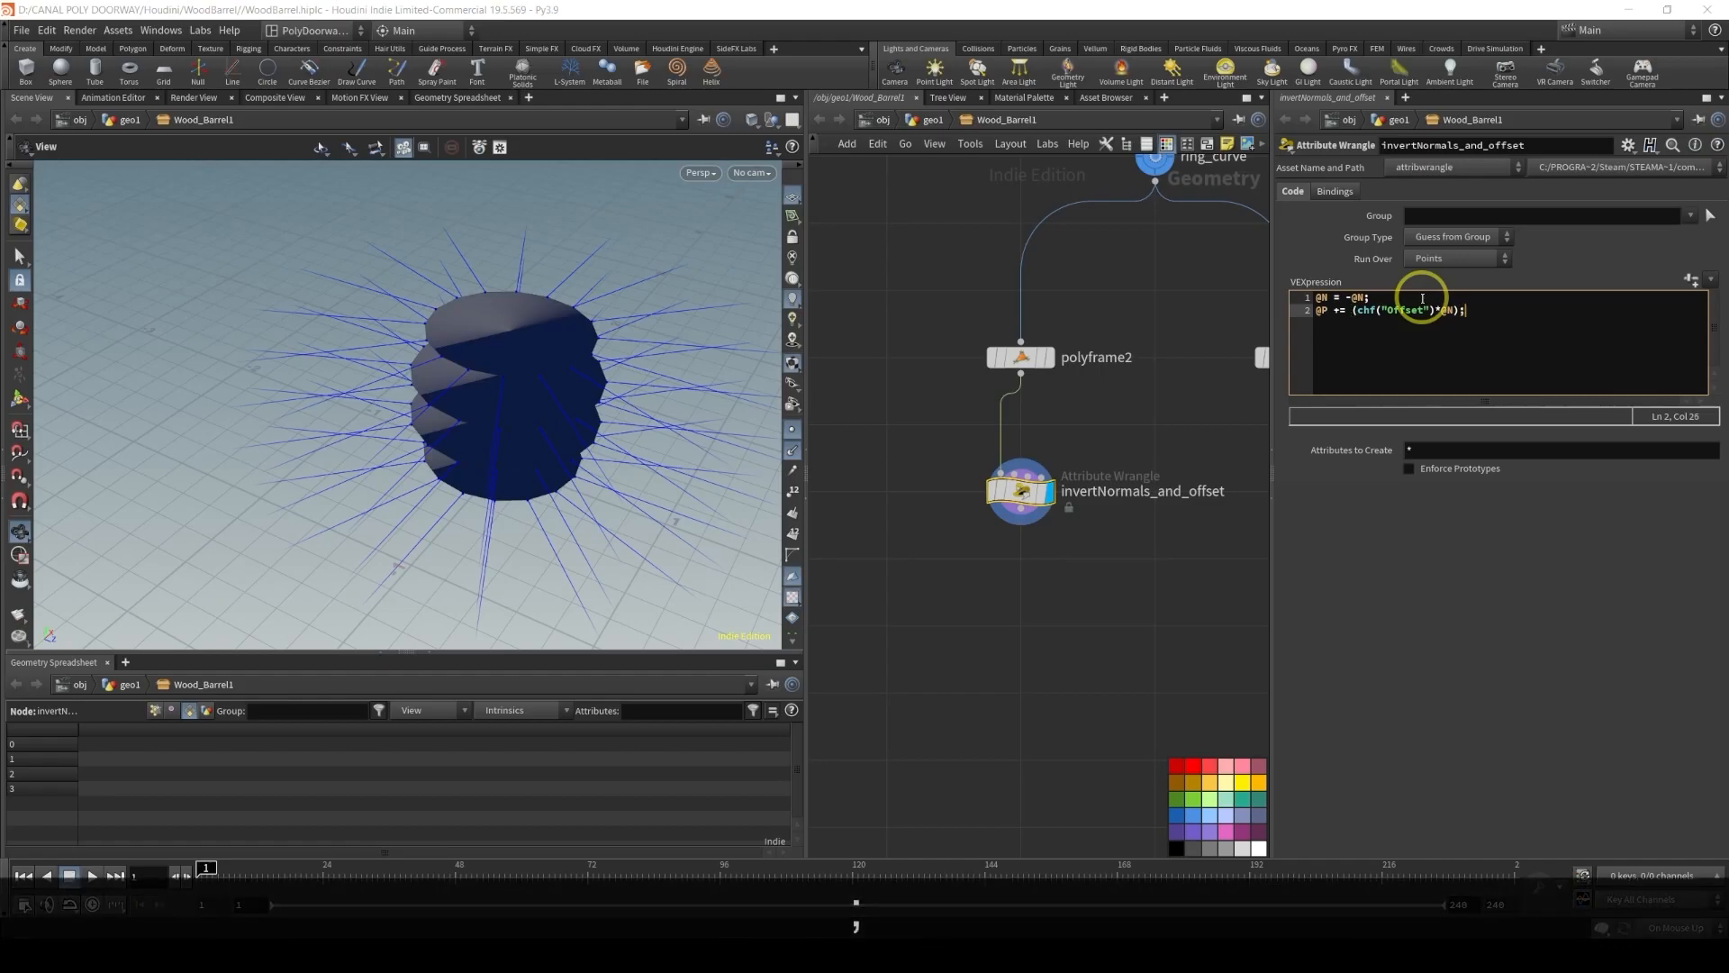
# Create the Offset spare parameter from the code, try dragging its slider, and set Offset to 0
pyautogui.click(1704, 293)
pyautogui.click(1478, 495)
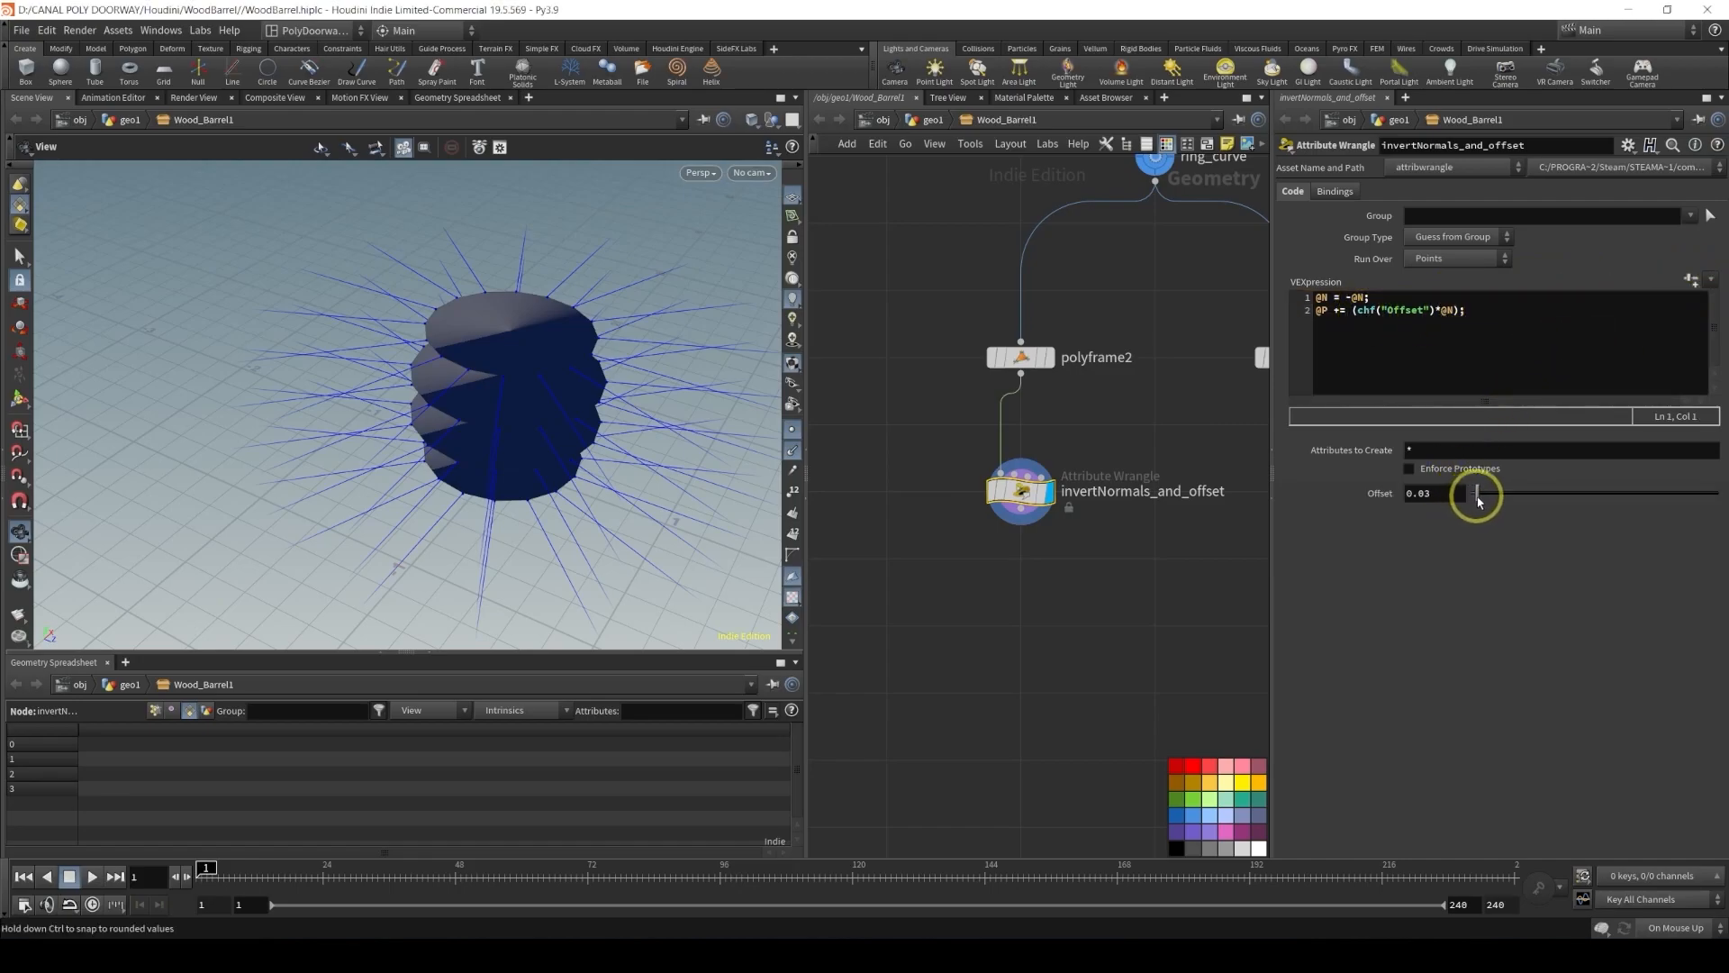
pyautogui.moveTo(1478, 495); pyautogui.dragTo(1480, 509)
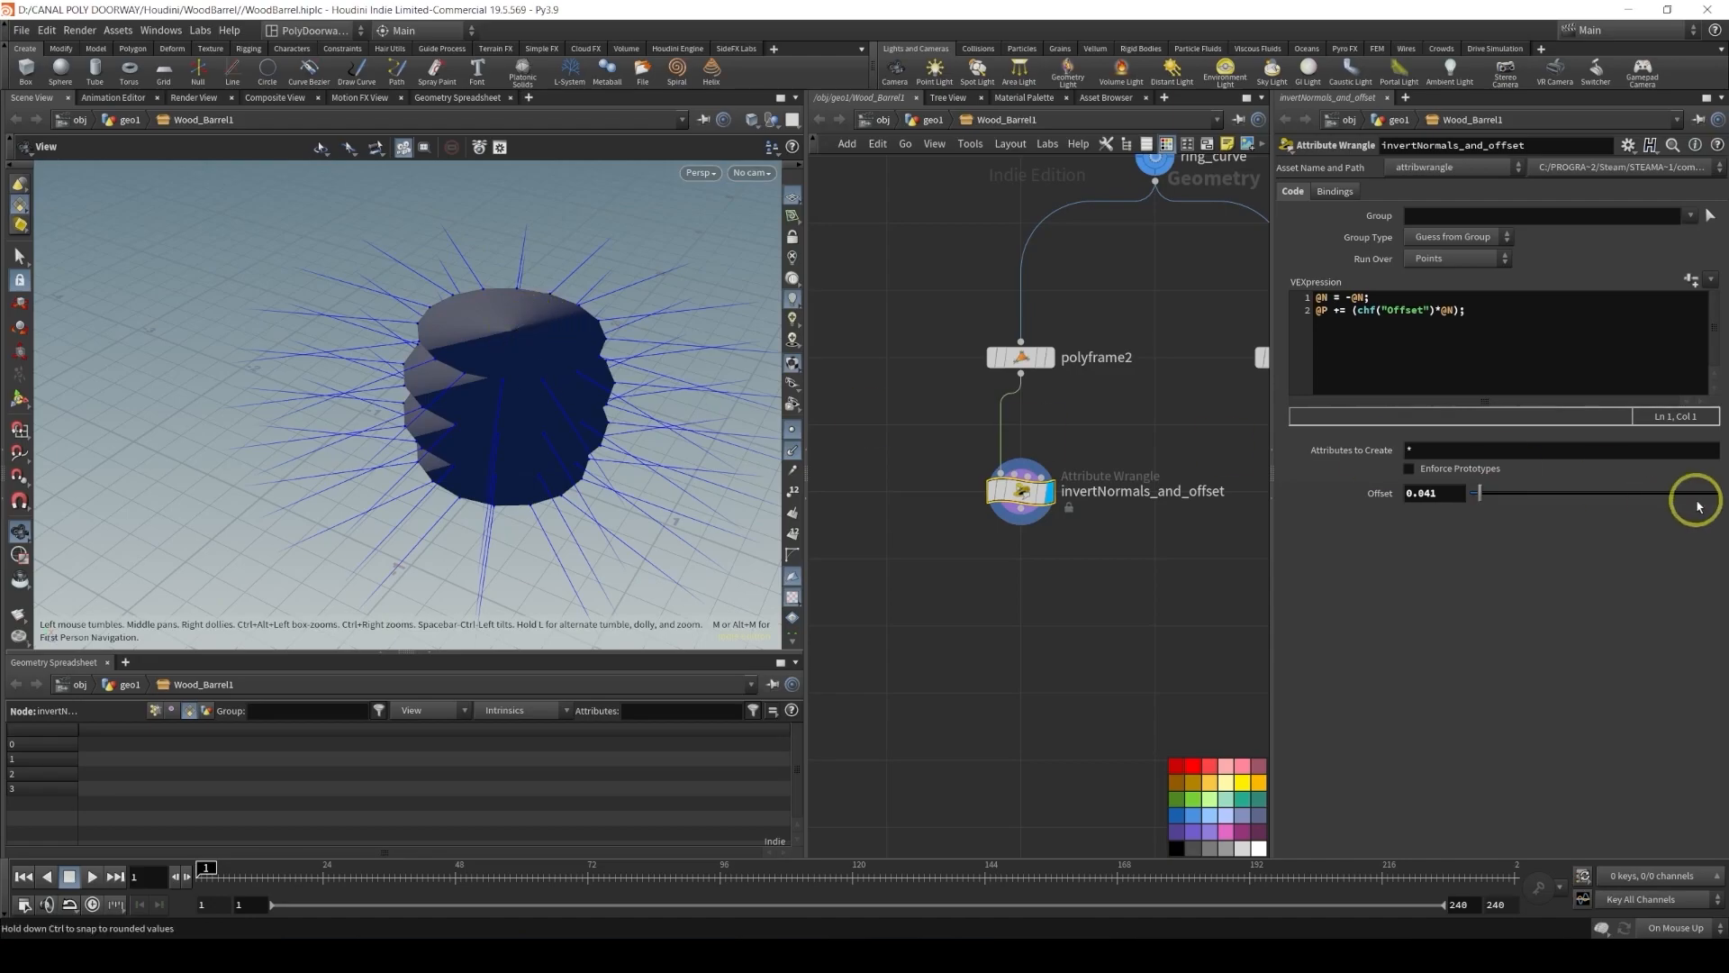
pyautogui.moveTo(1478, 494); pyautogui.dragTo(1491, 494)
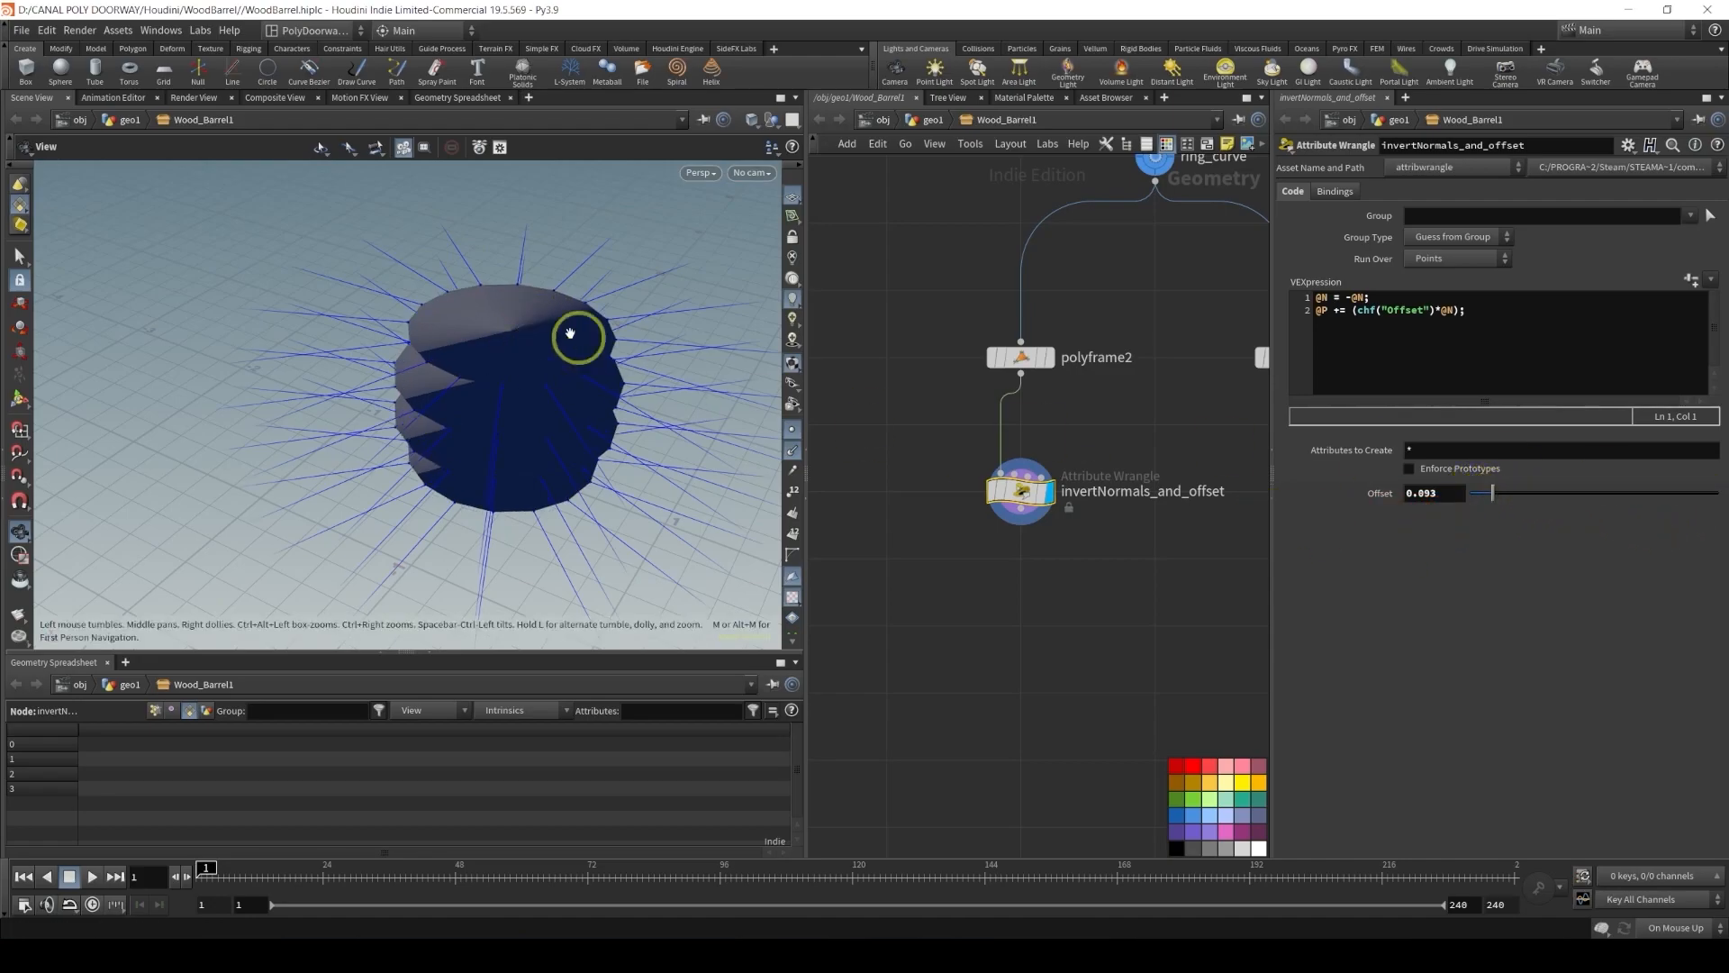
pyautogui.hotkey('ctrl', 'z')
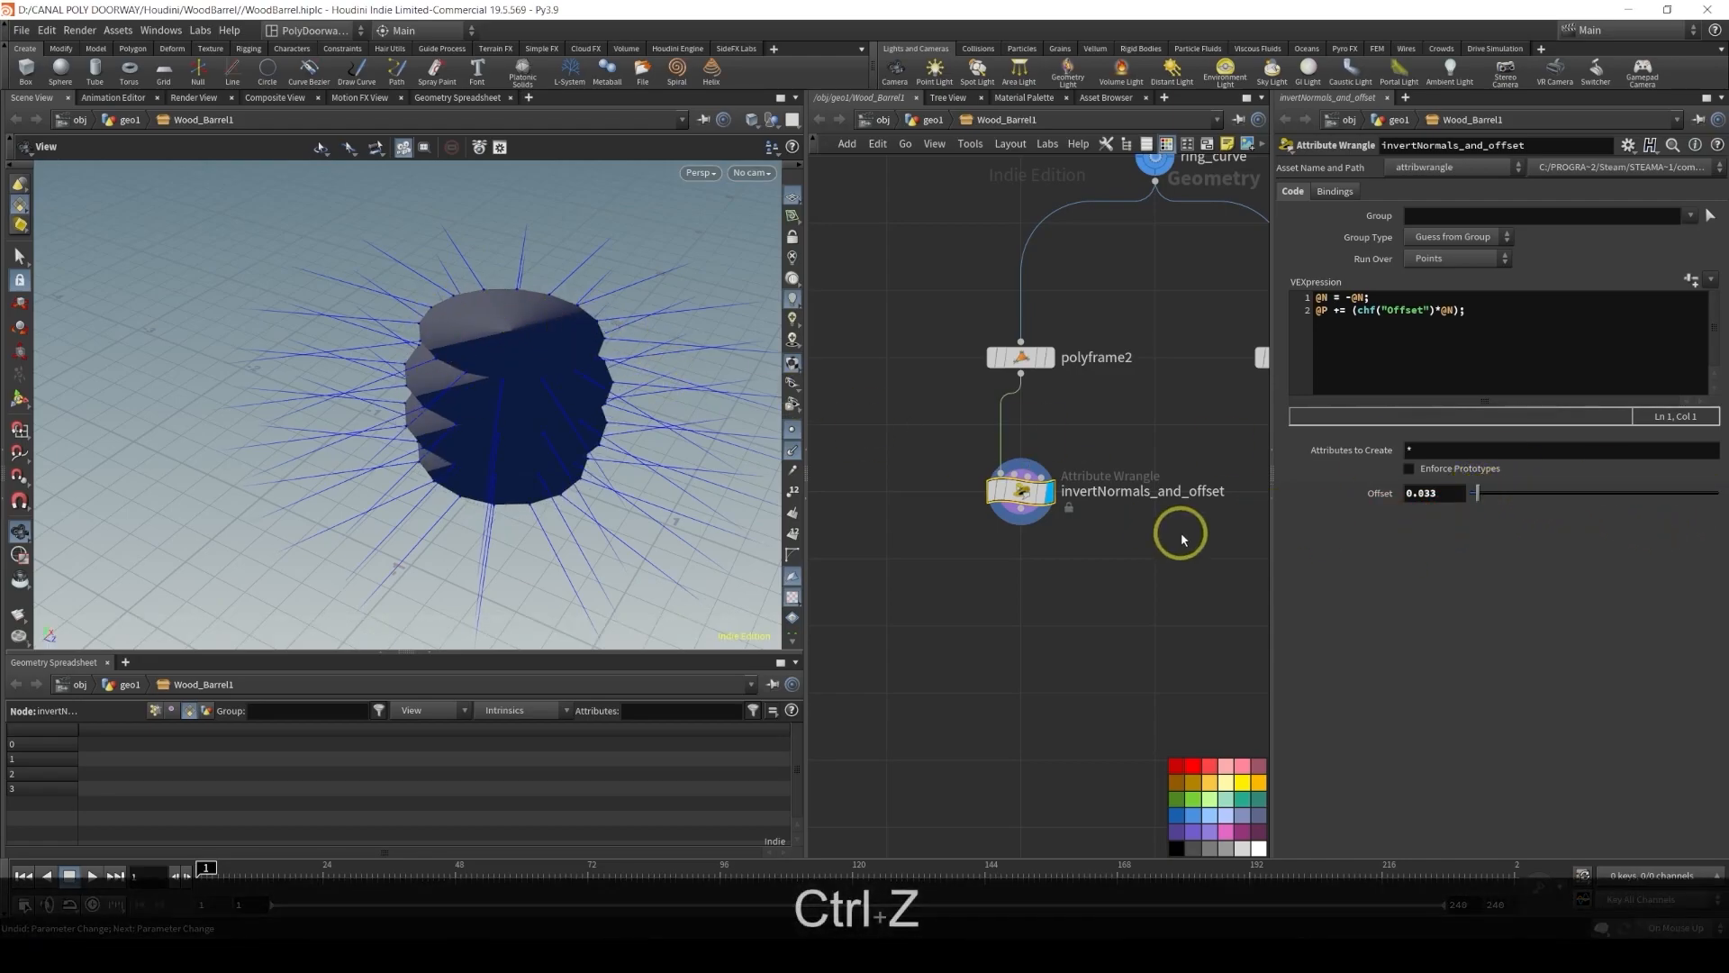
pyautogui.write('0')
pyautogui.press('Return')
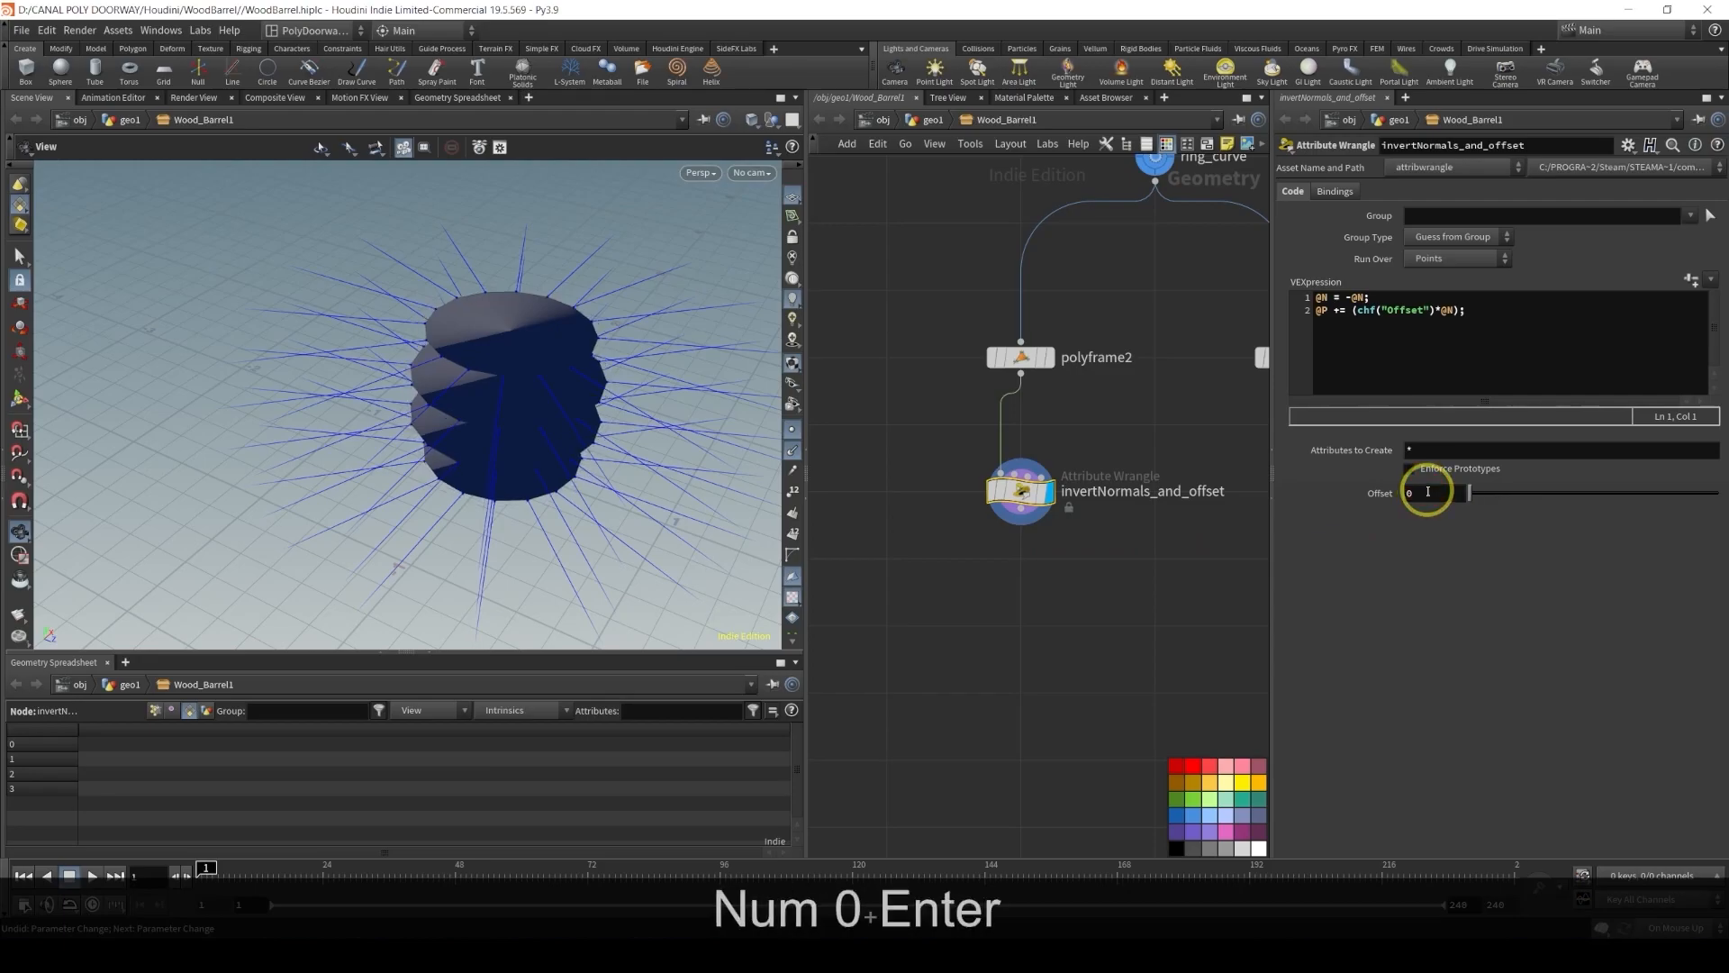
# Select the grid1 node and copy its Size parameter
pyautogui.scroll(-3, 1180, 541)
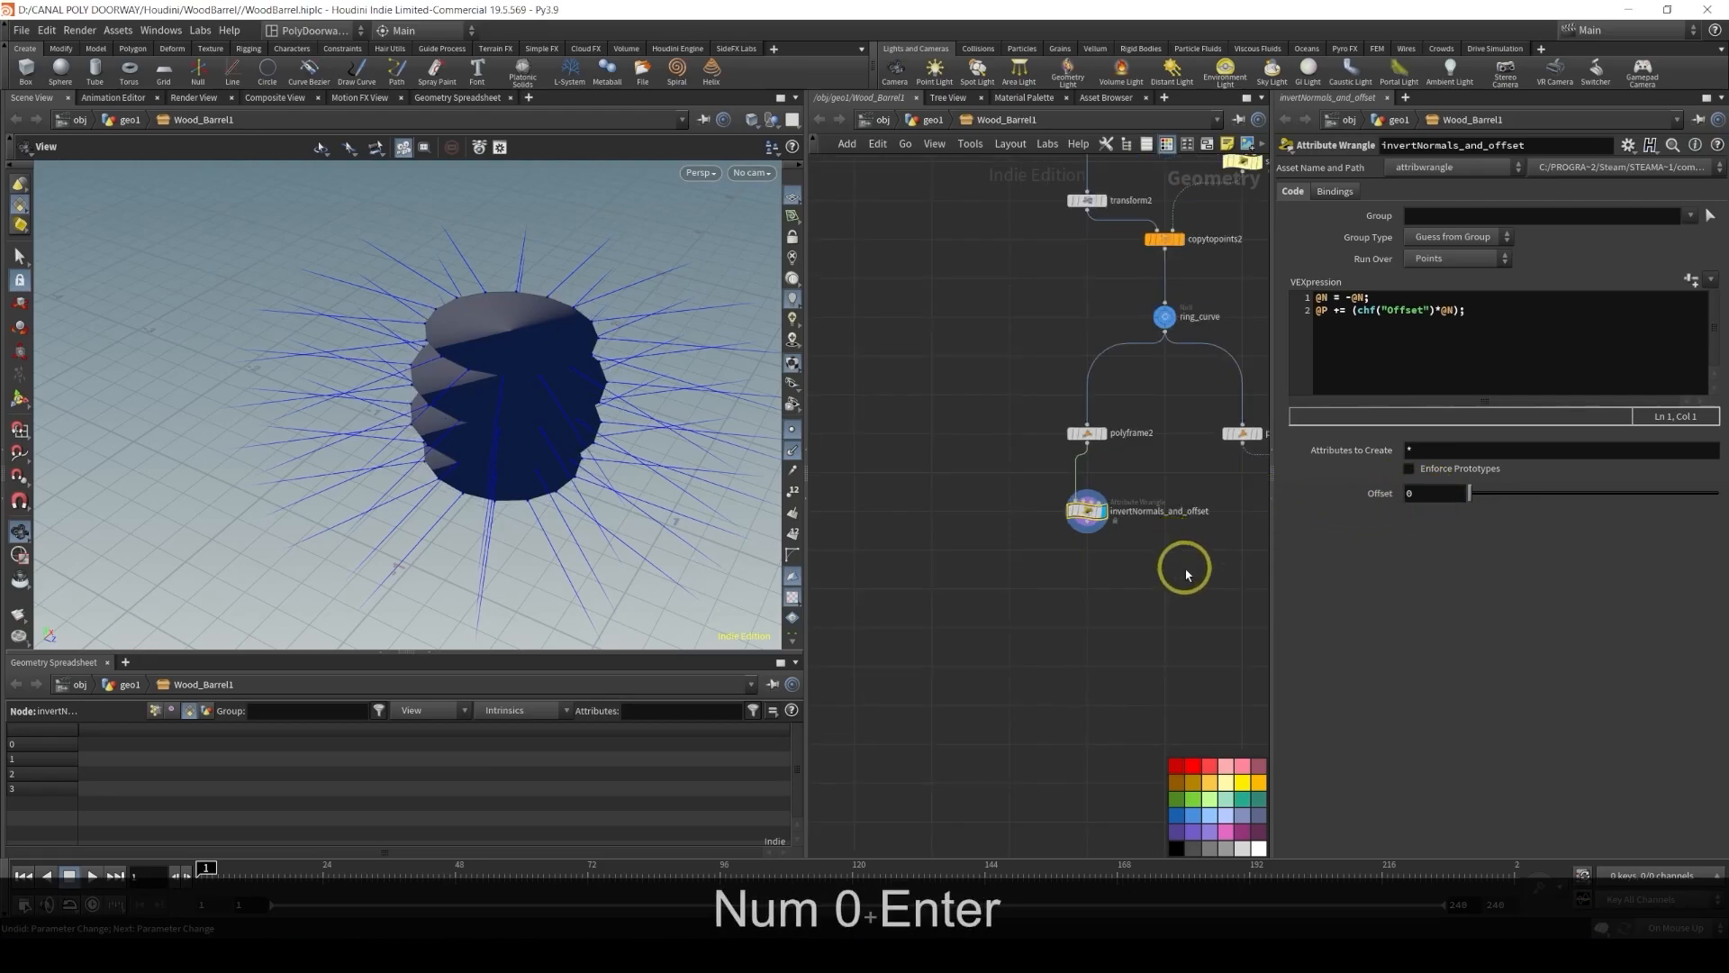
pyautogui.moveTo(1185, 560); pyautogui.dragTo(874, 425, button='middle')
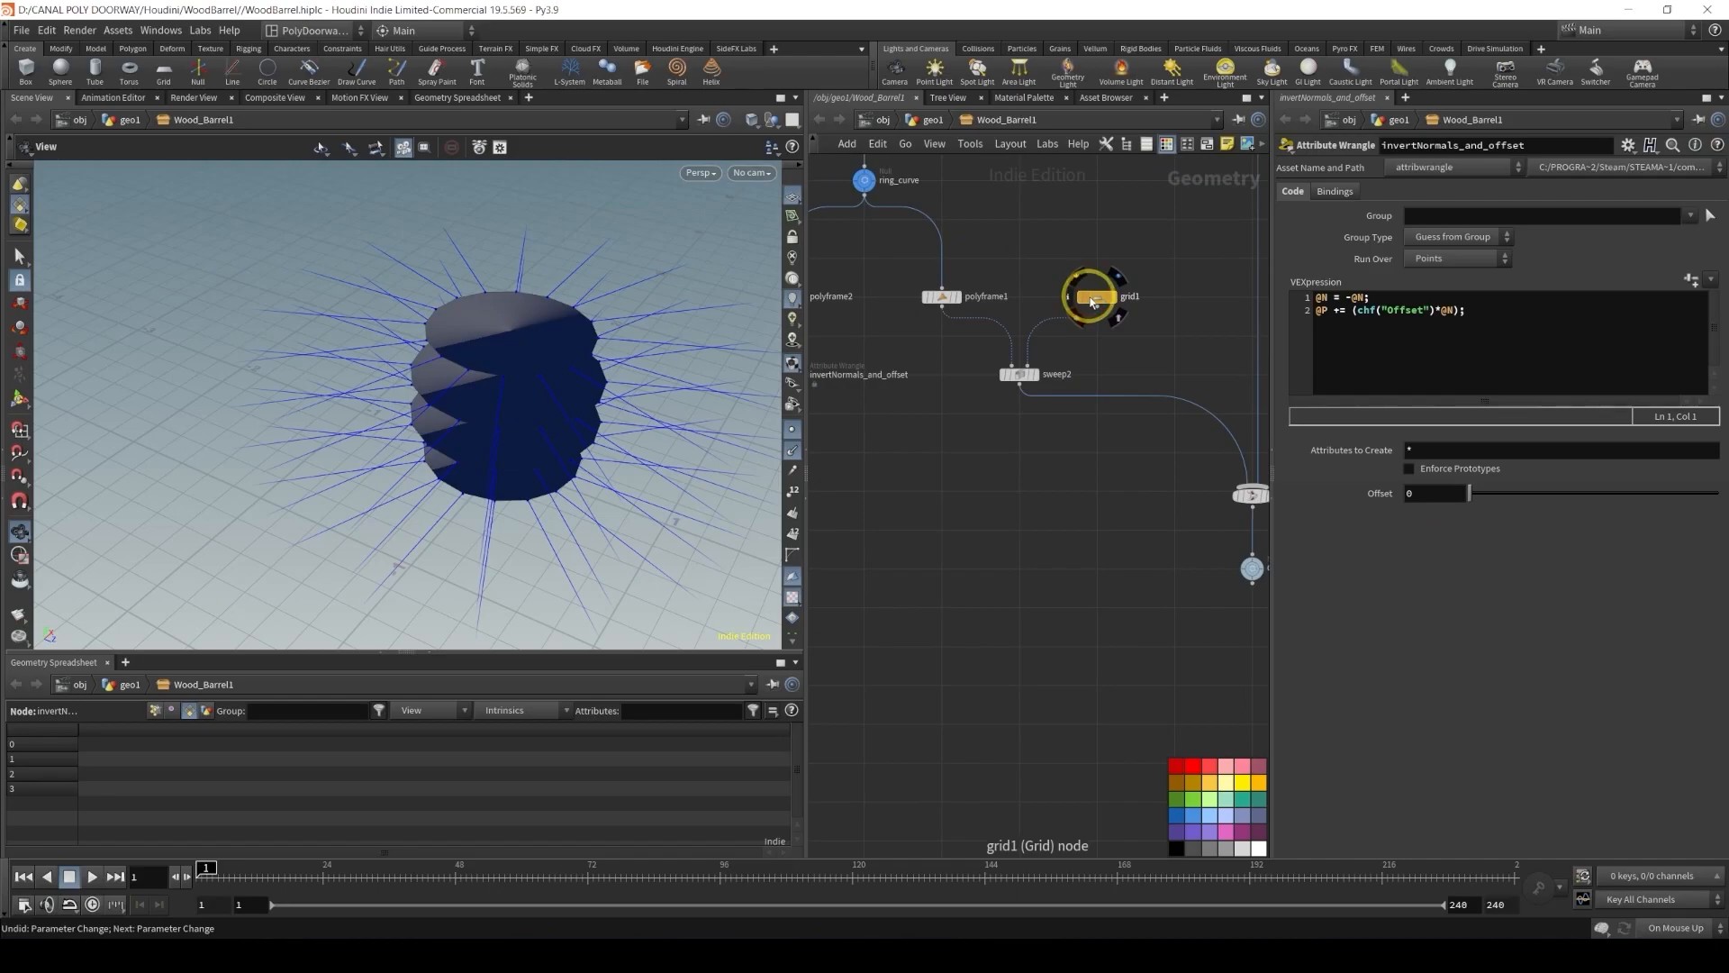
pyautogui.click(1018, 377)
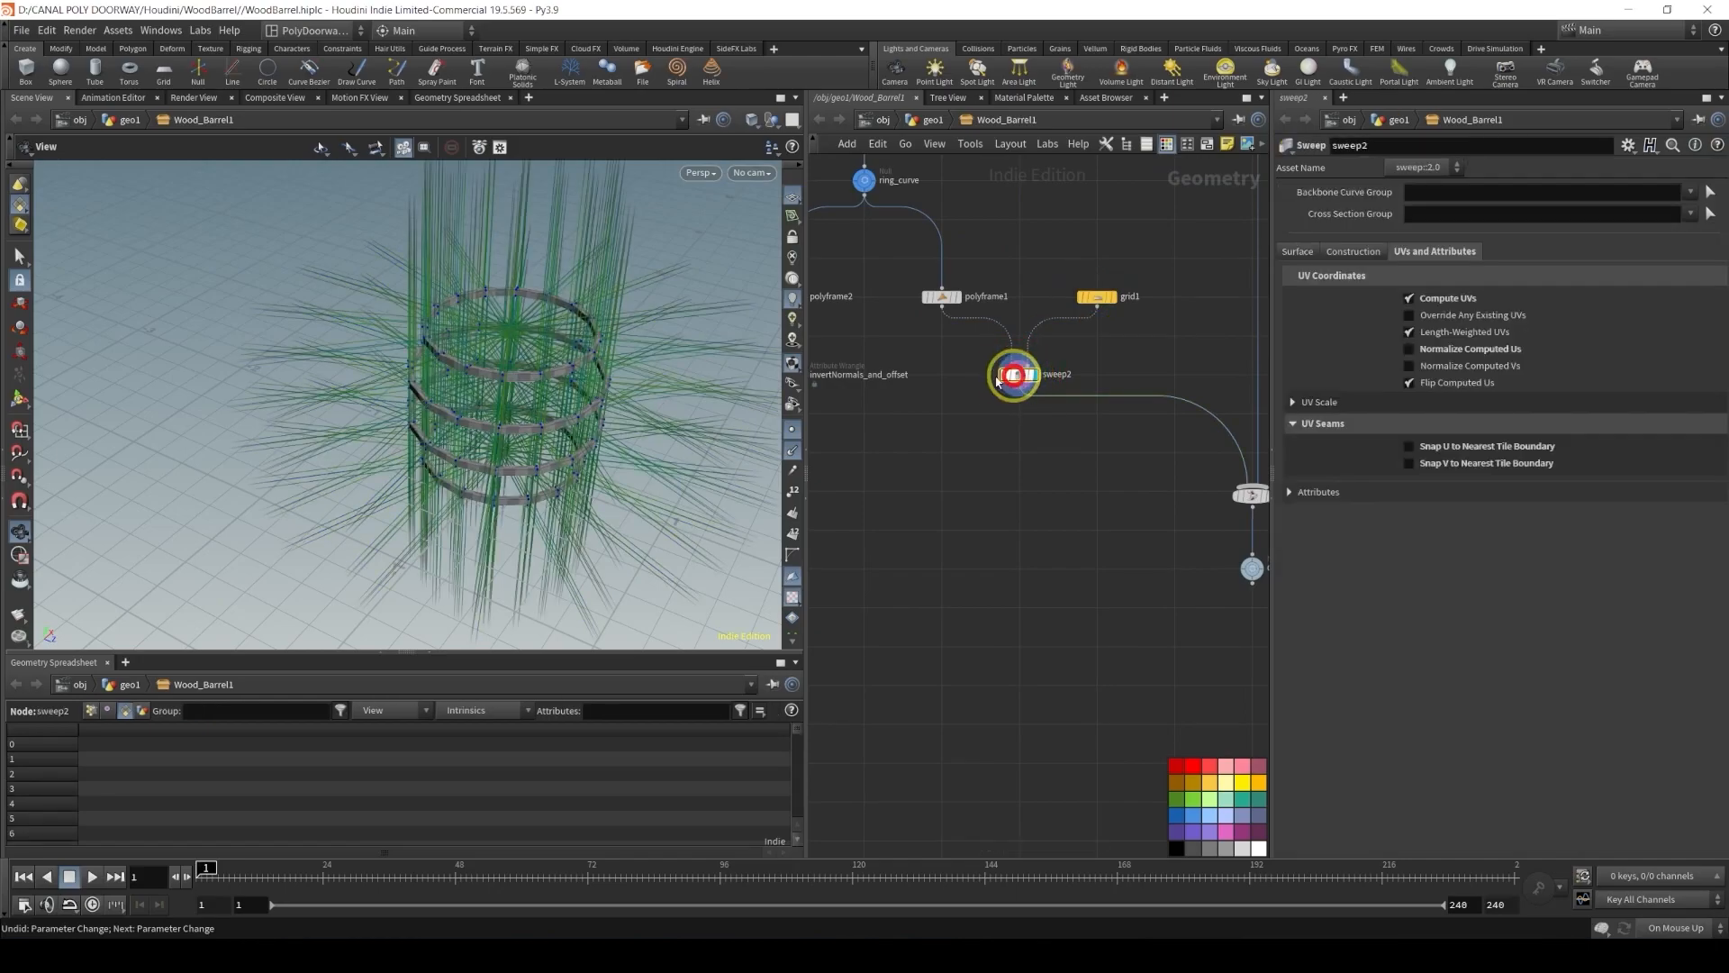
pyautogui.click(1099, 297)
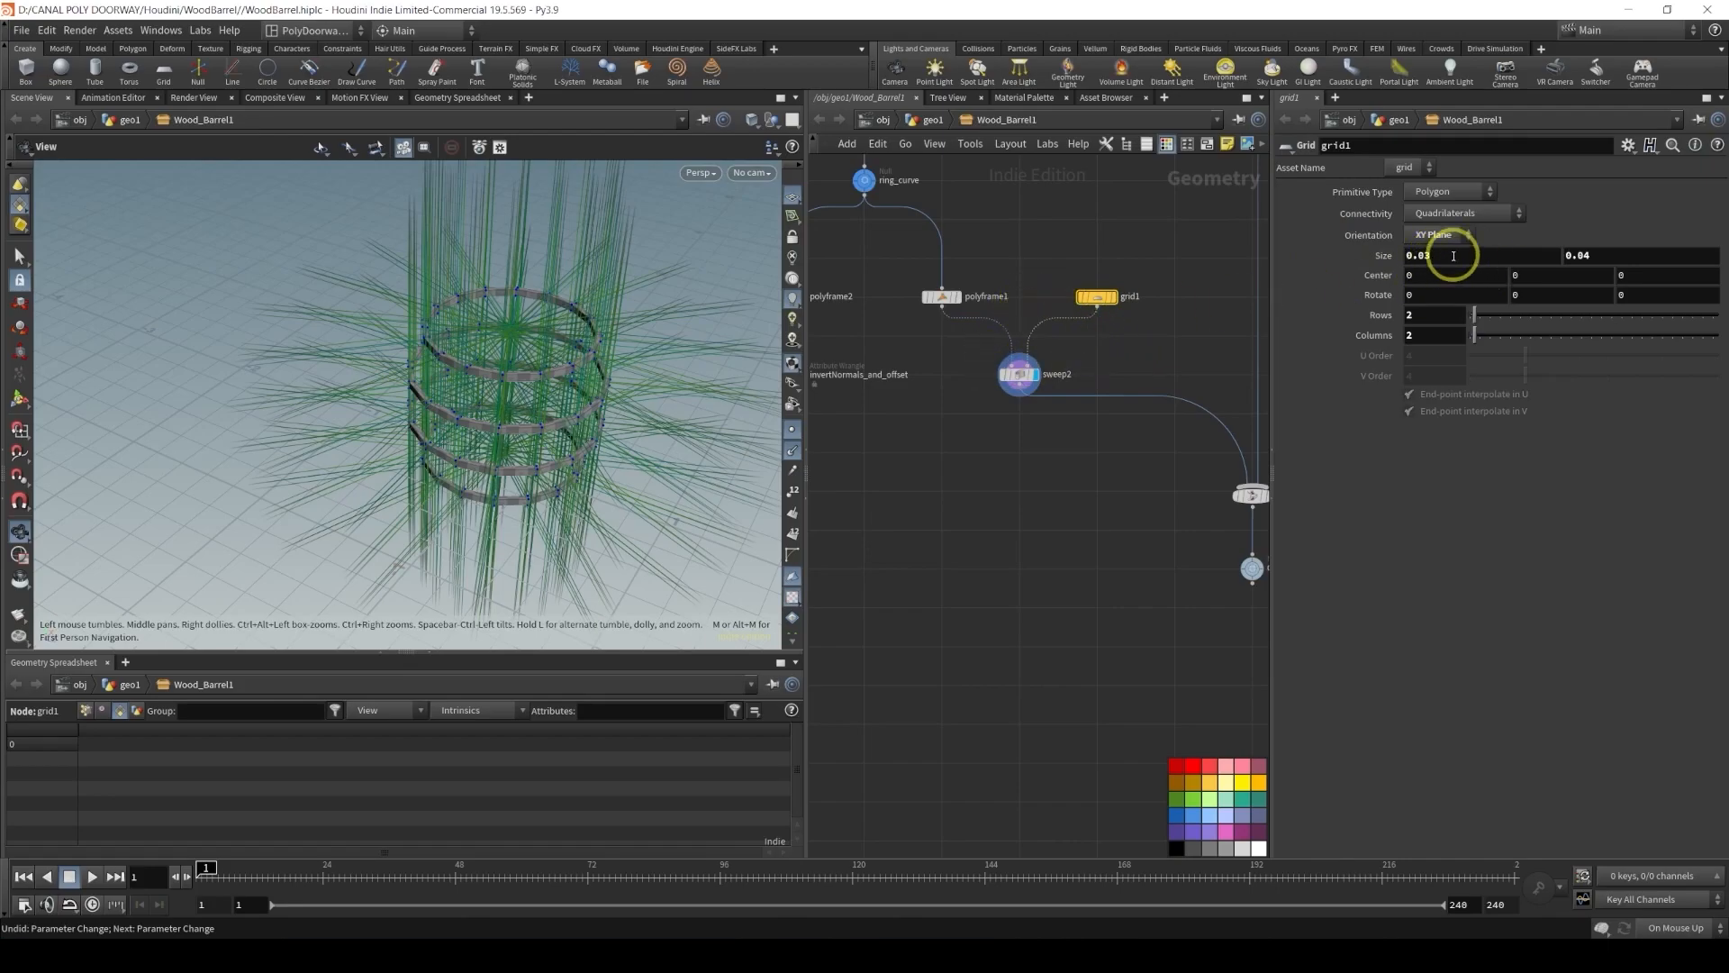
pyautogui.rightClick(1453, 256)
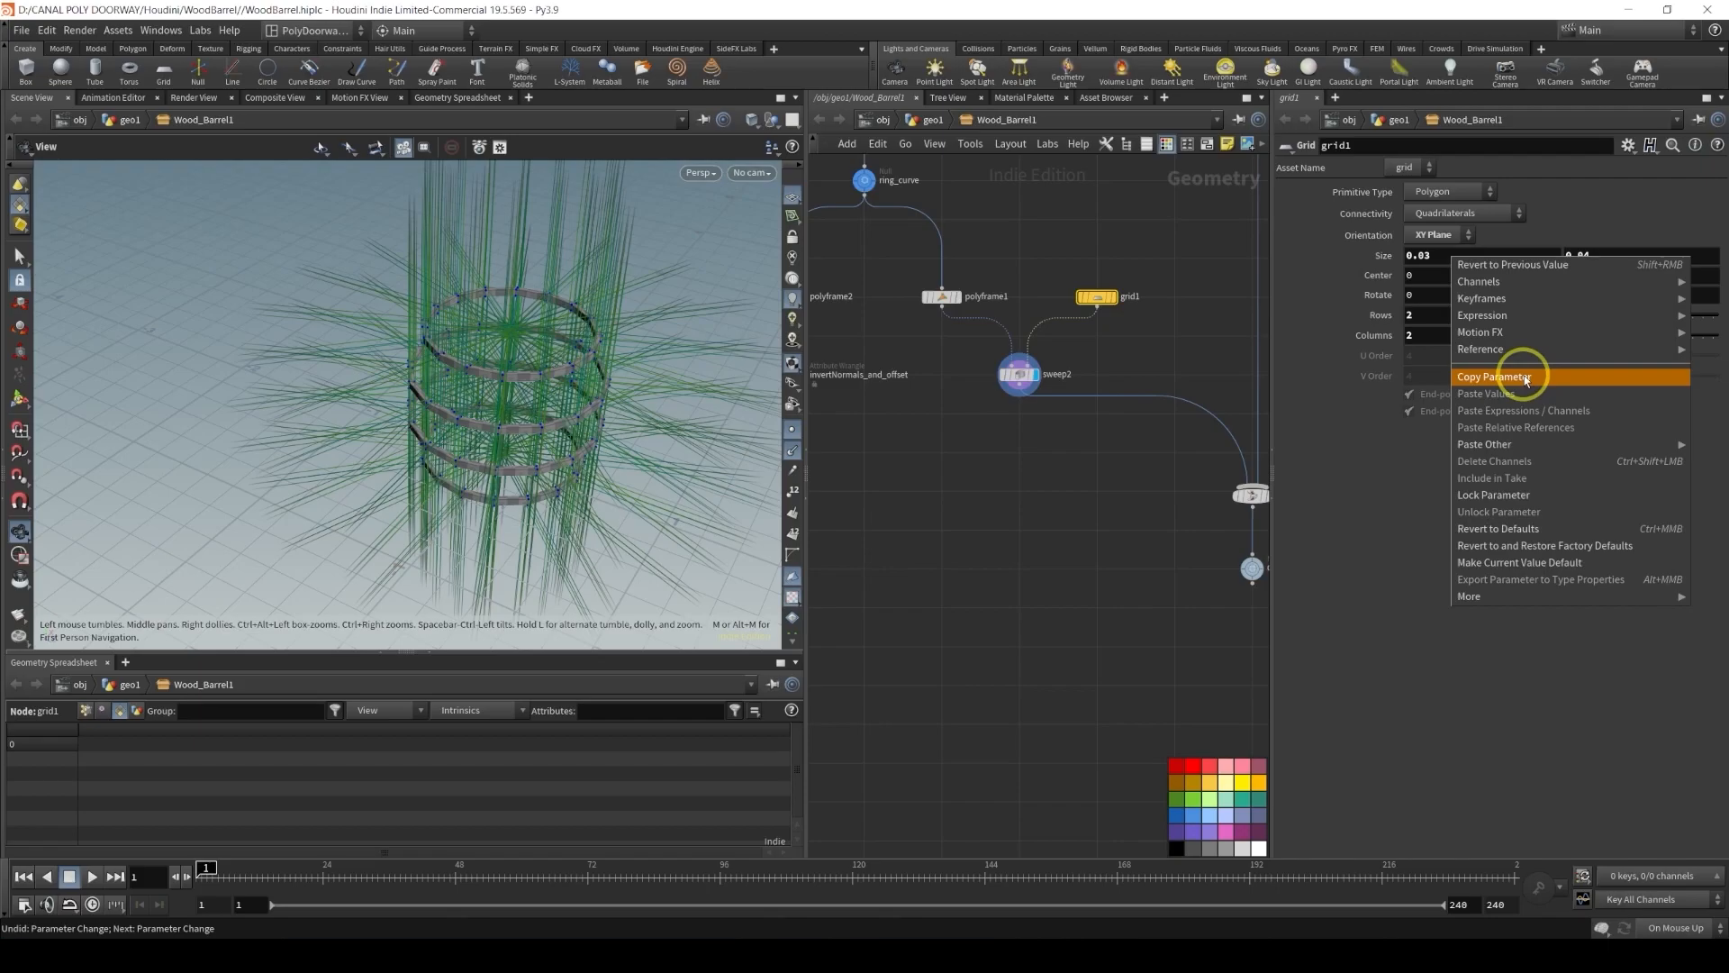
pyautogui.click(1522, 380)
# Paste a relative reference to grid1's size into the wrangle's Offset and multiply it by 0.5
pyautogui.moveTo(978, 498); pyautogui.dragTo(1179, 511, button='middle')
pyautogui.scroll(5, 1009, 414)
pyautogui.click(975, 368)
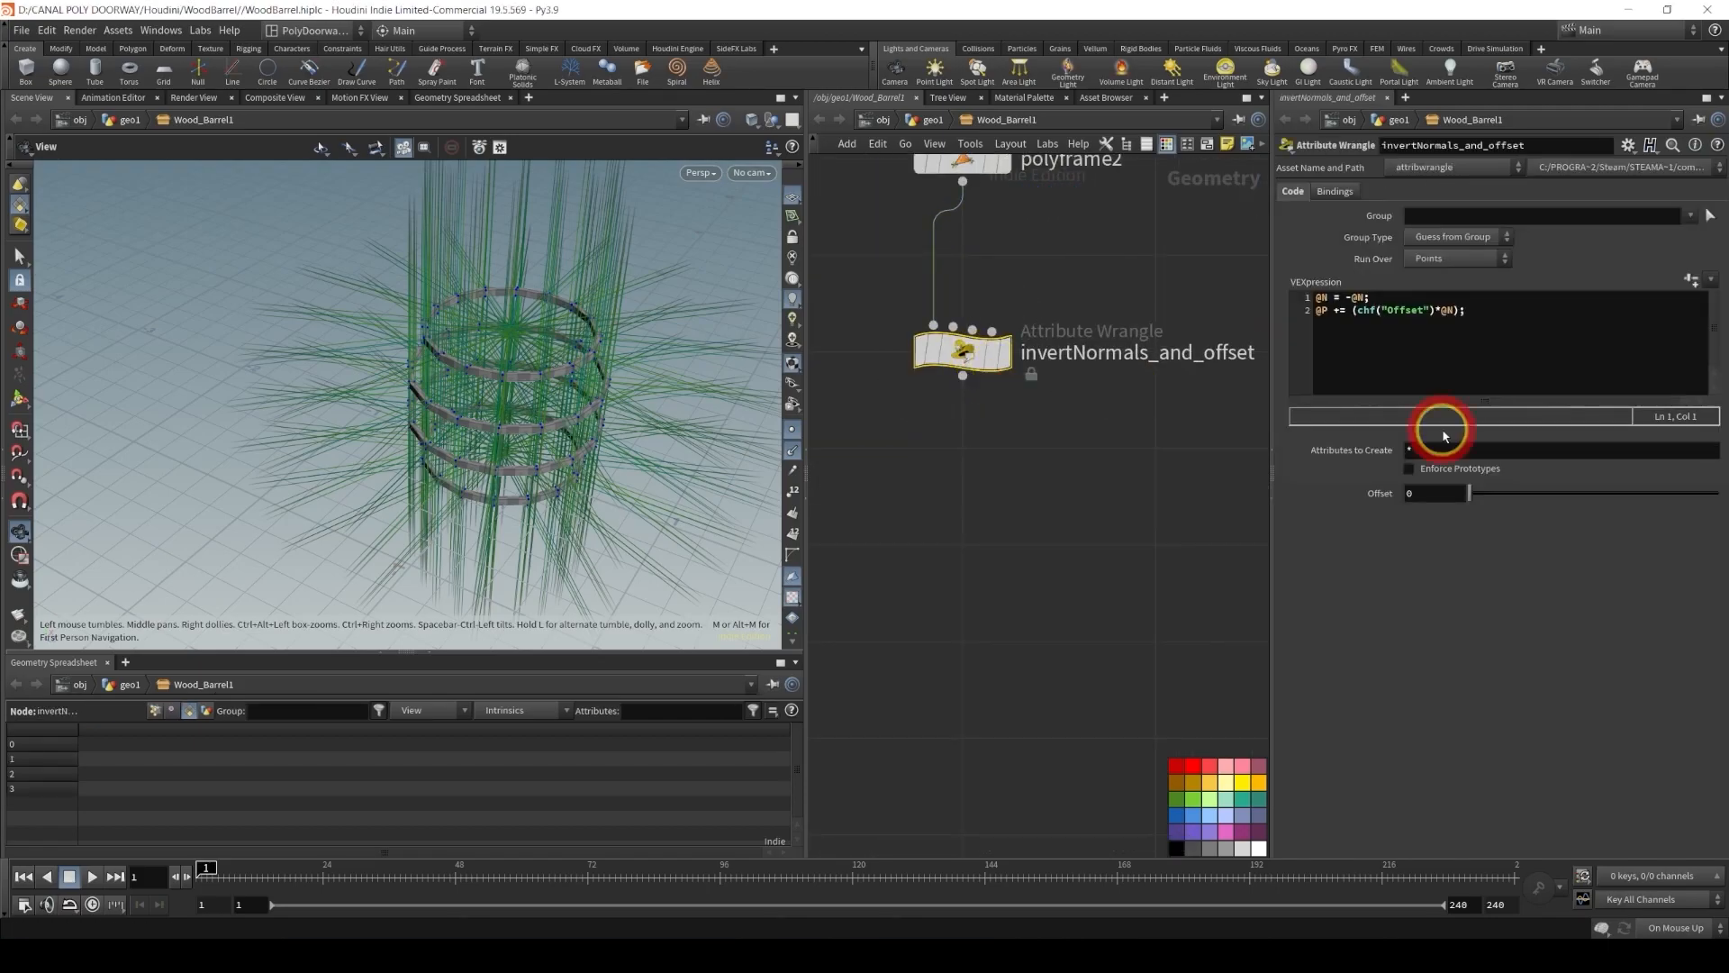
pyautogui.rightClick(1425, 493)
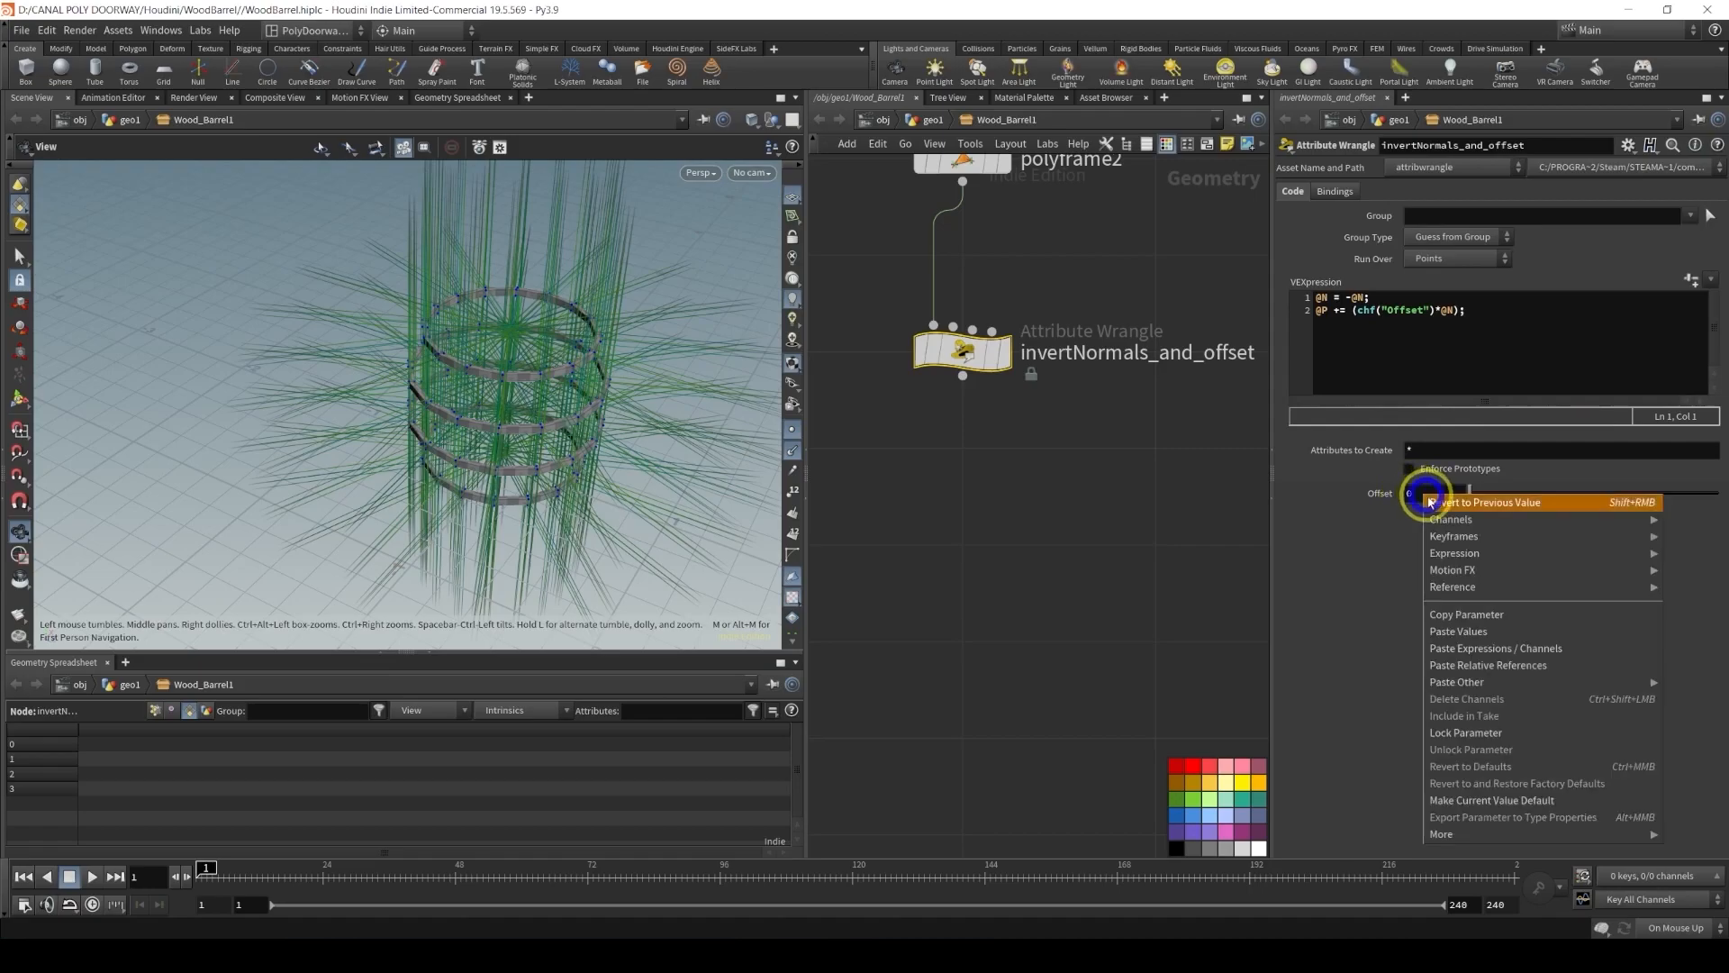
pyautogui.click(1478, 667)
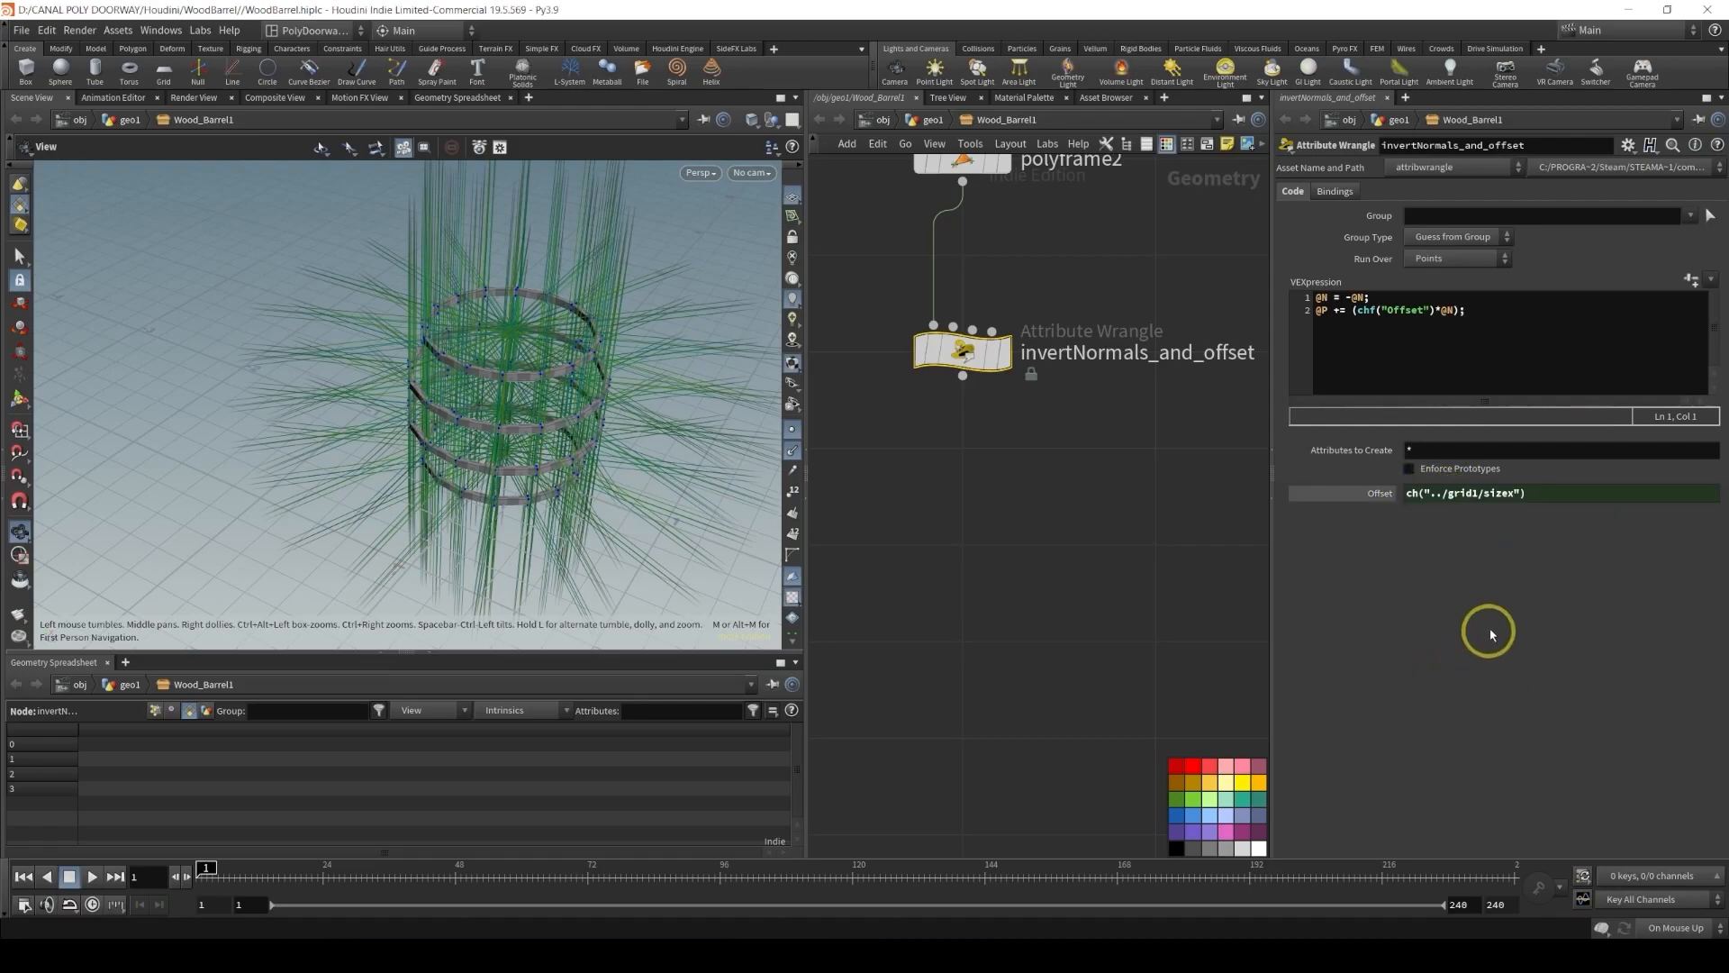
pyautogui.click(1547, 494)
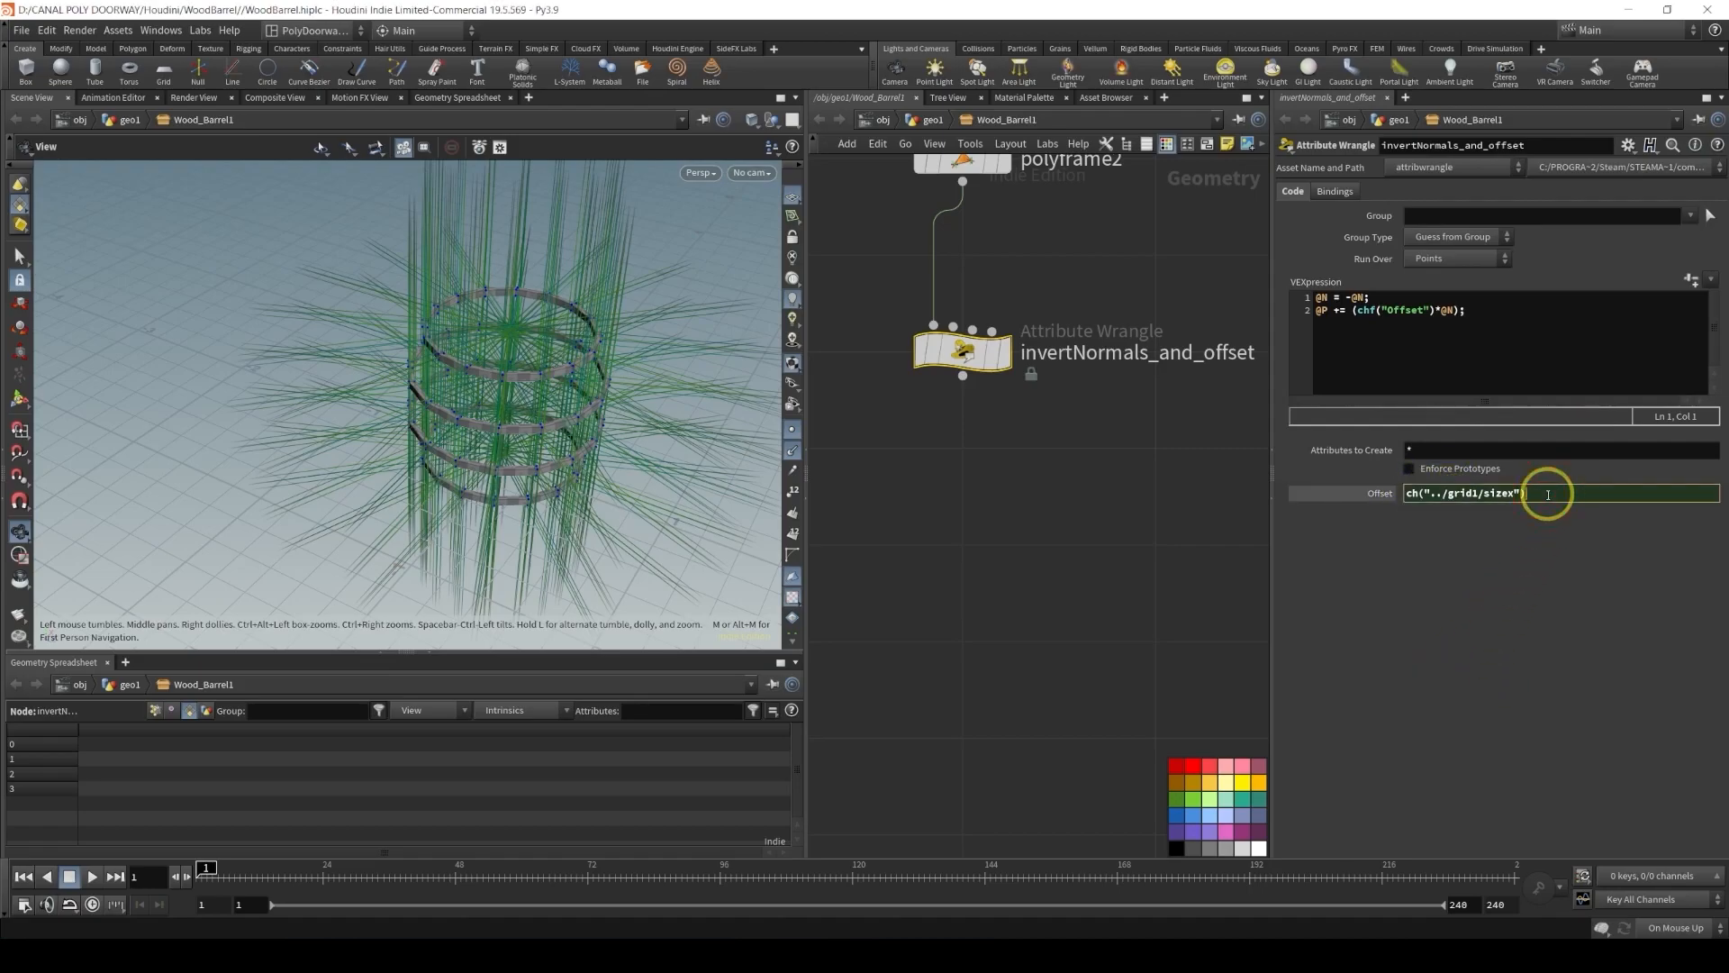
pyautogui.write('*')
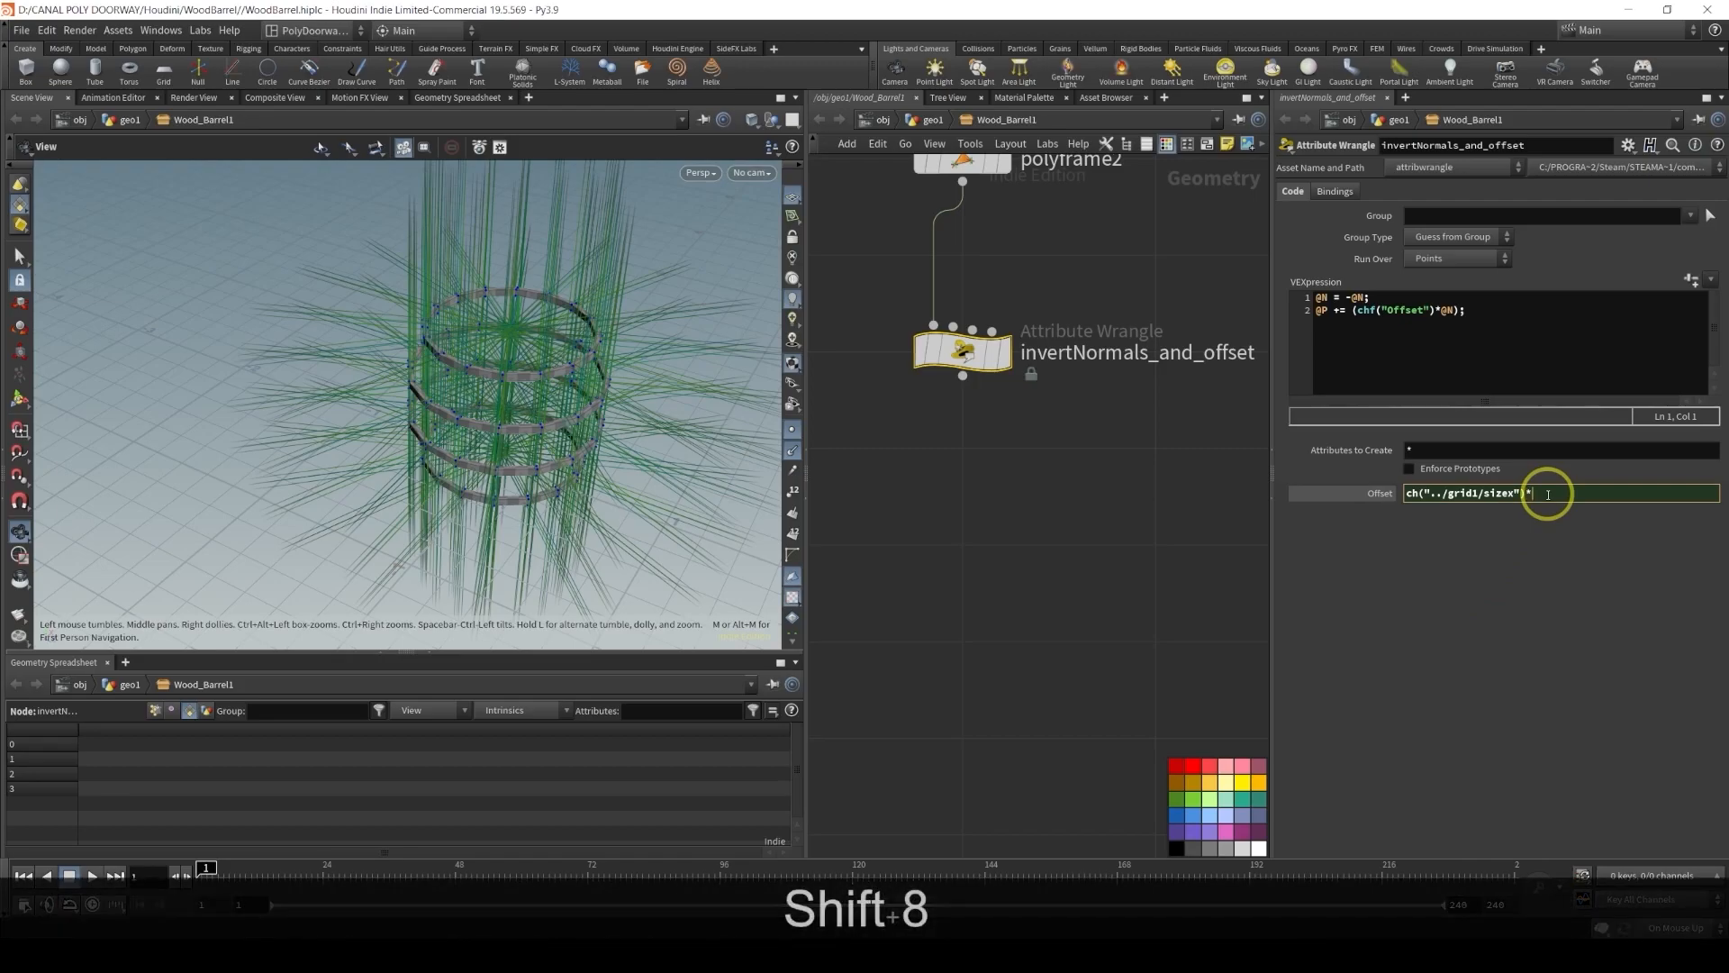
pyautogui.write('0.5')
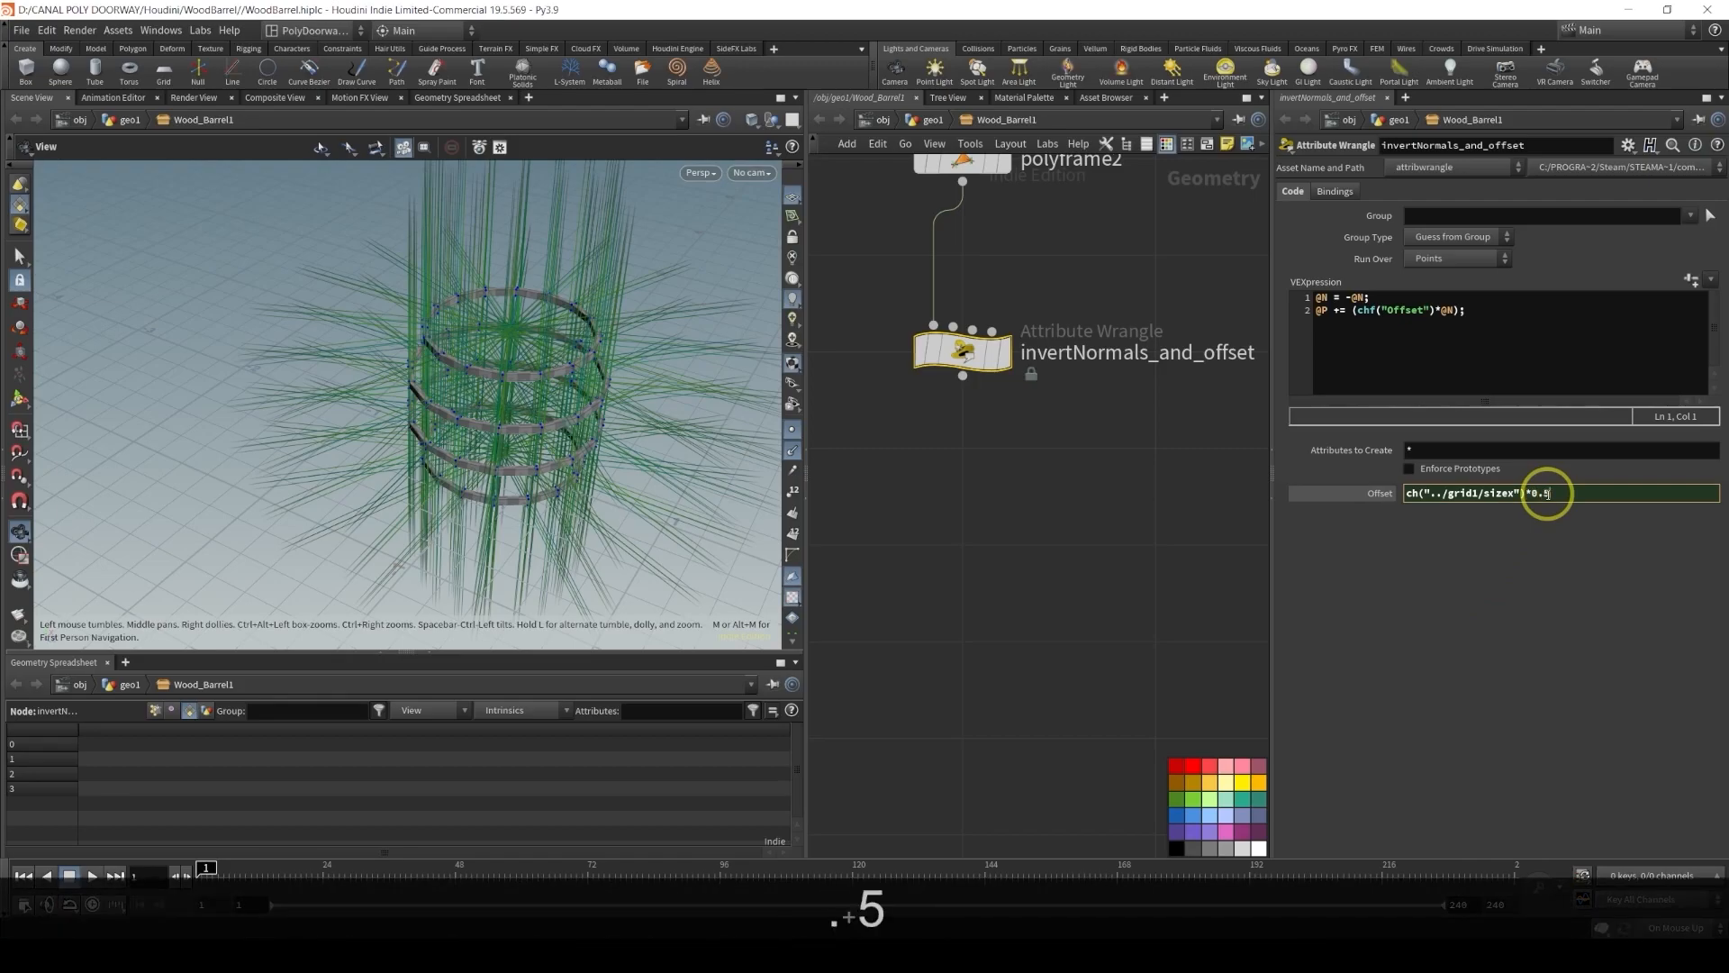
pyautogui.press('Return')
# Display the offset wrangle and add a new Attribute Wrangle below it, wiring invertNormals_and_offset into it
pyautogui.click(1000, 368)
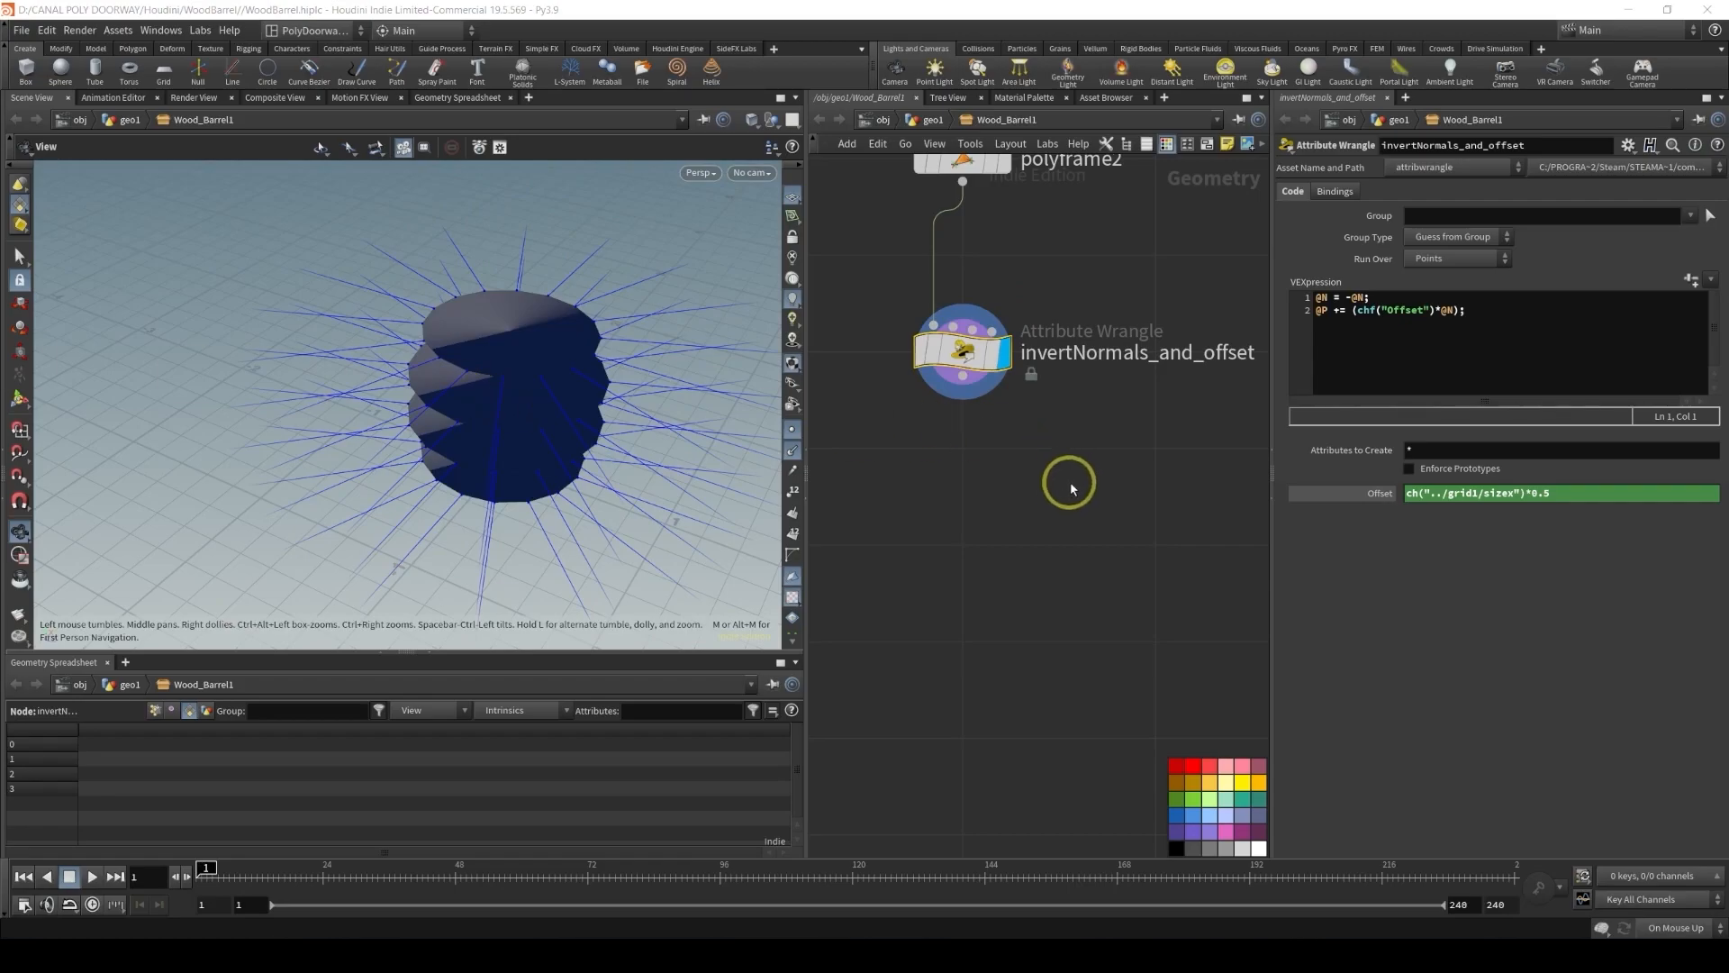
pyautogui.scroll(-5, 1059, 484)
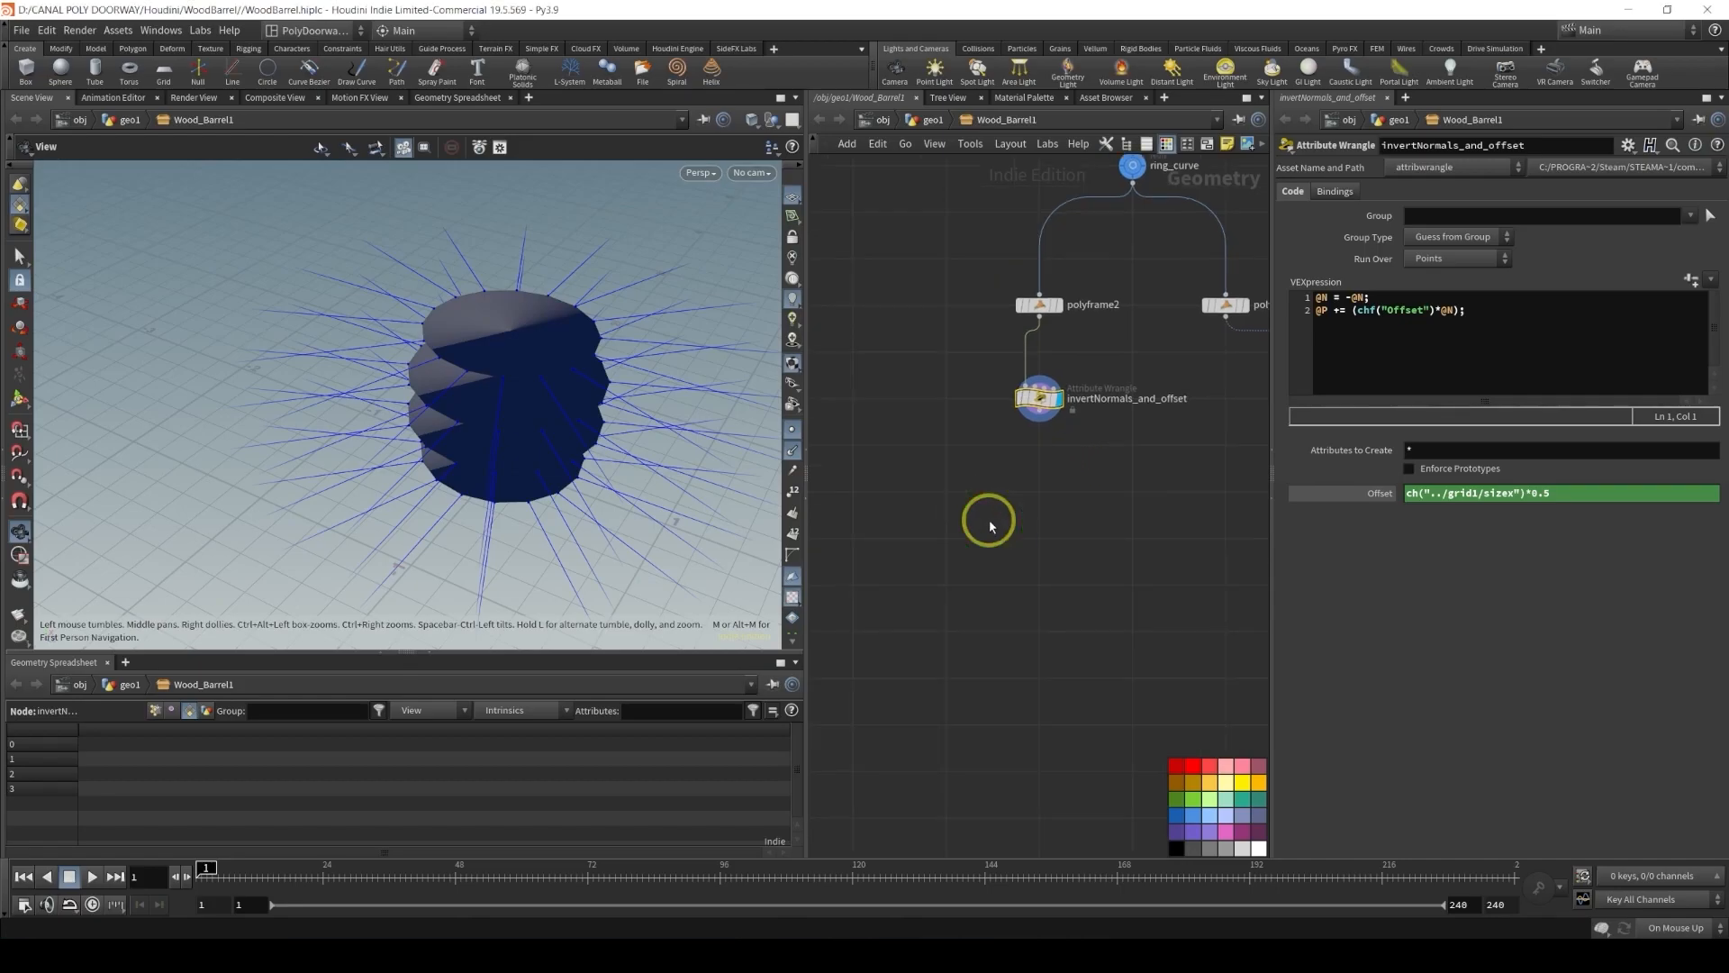
pyautogui.press('Tab')
pyautogui.write('we')
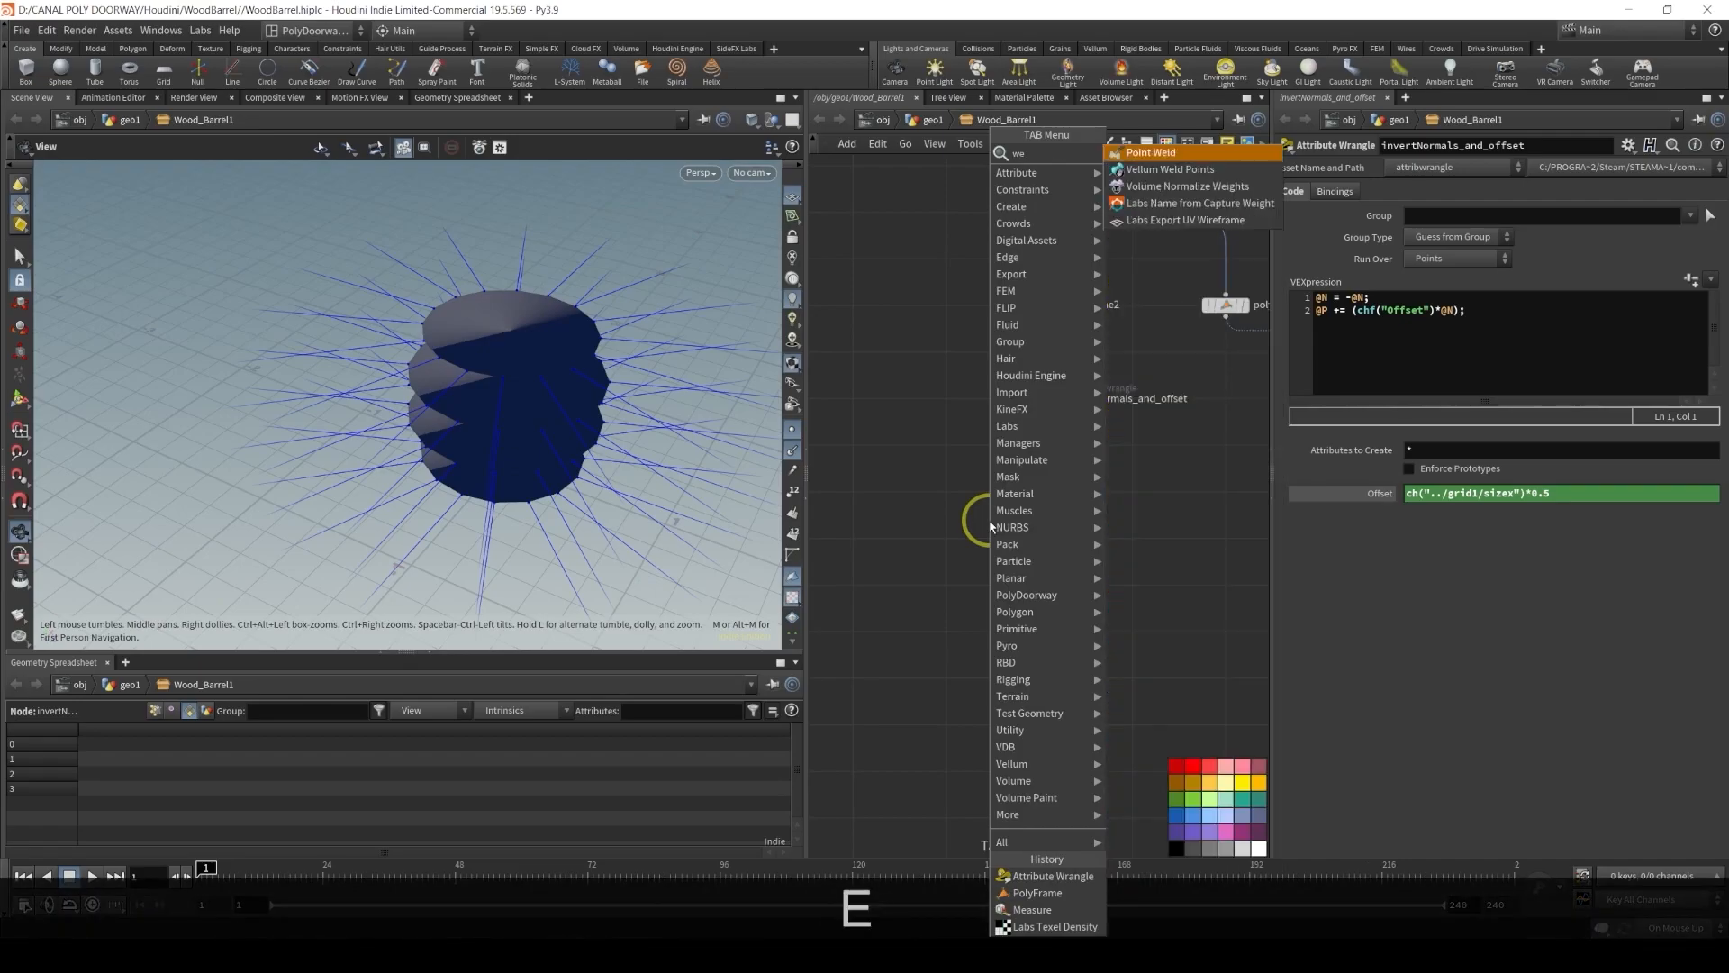
pyautogui.press('BackSpace')
pyautogui.write('r')
pyautogui.press('Return')
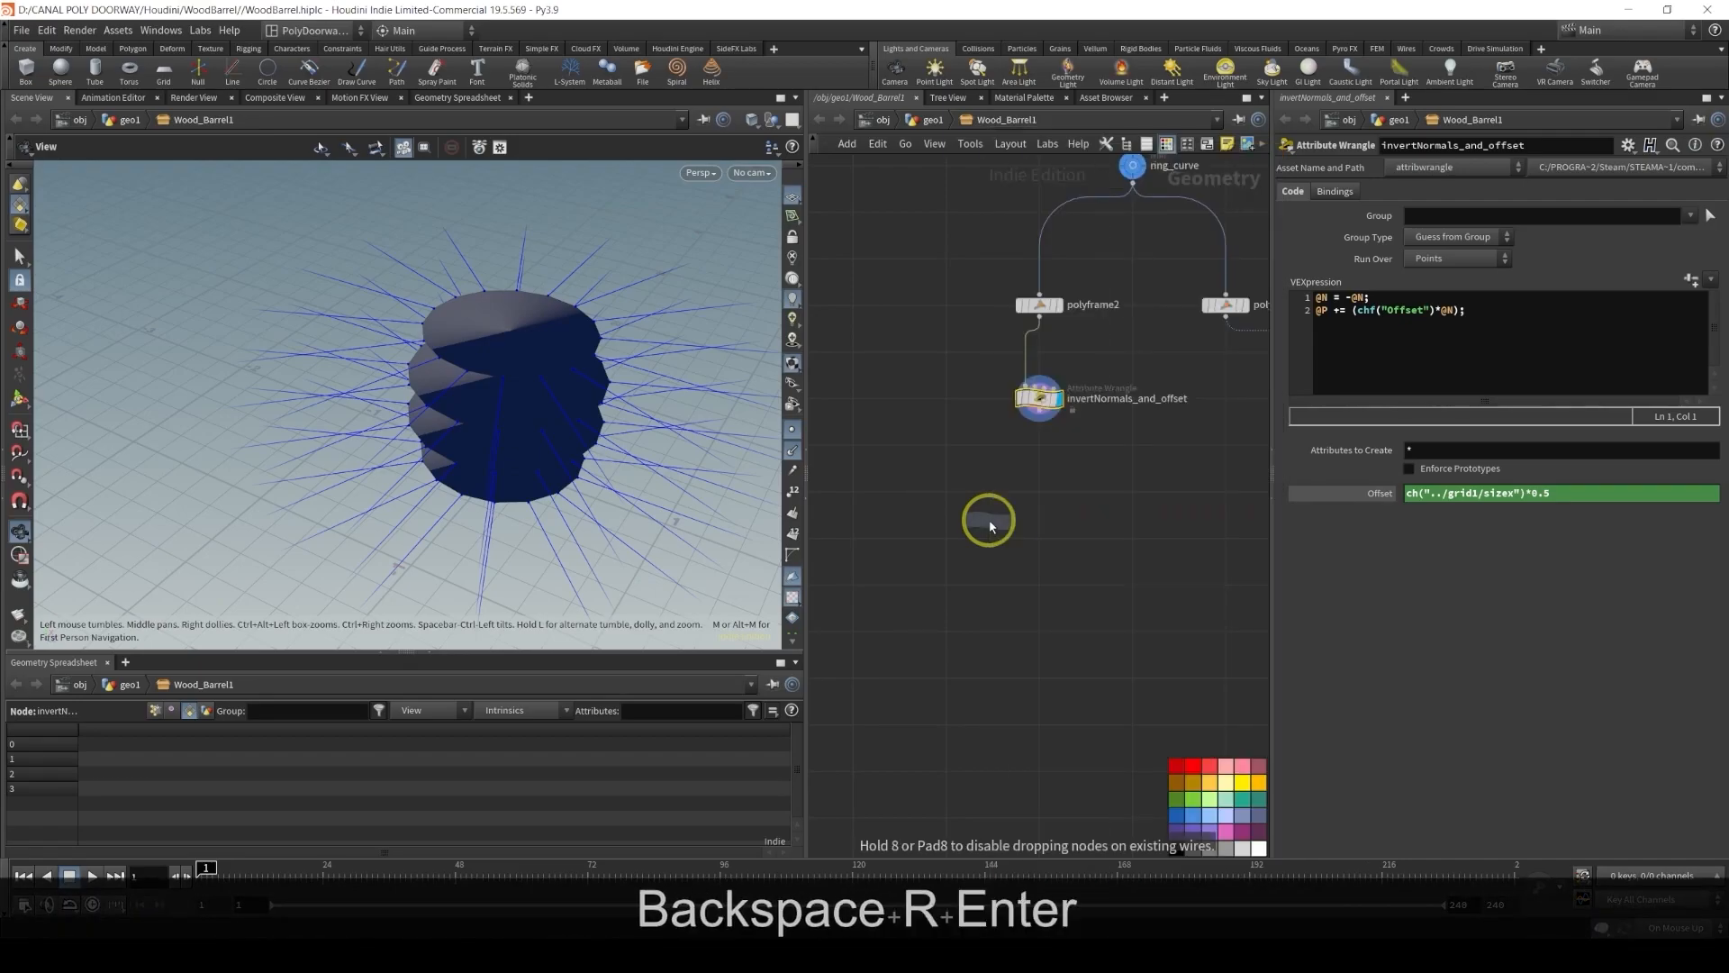
pyautogui.click(946, 491)
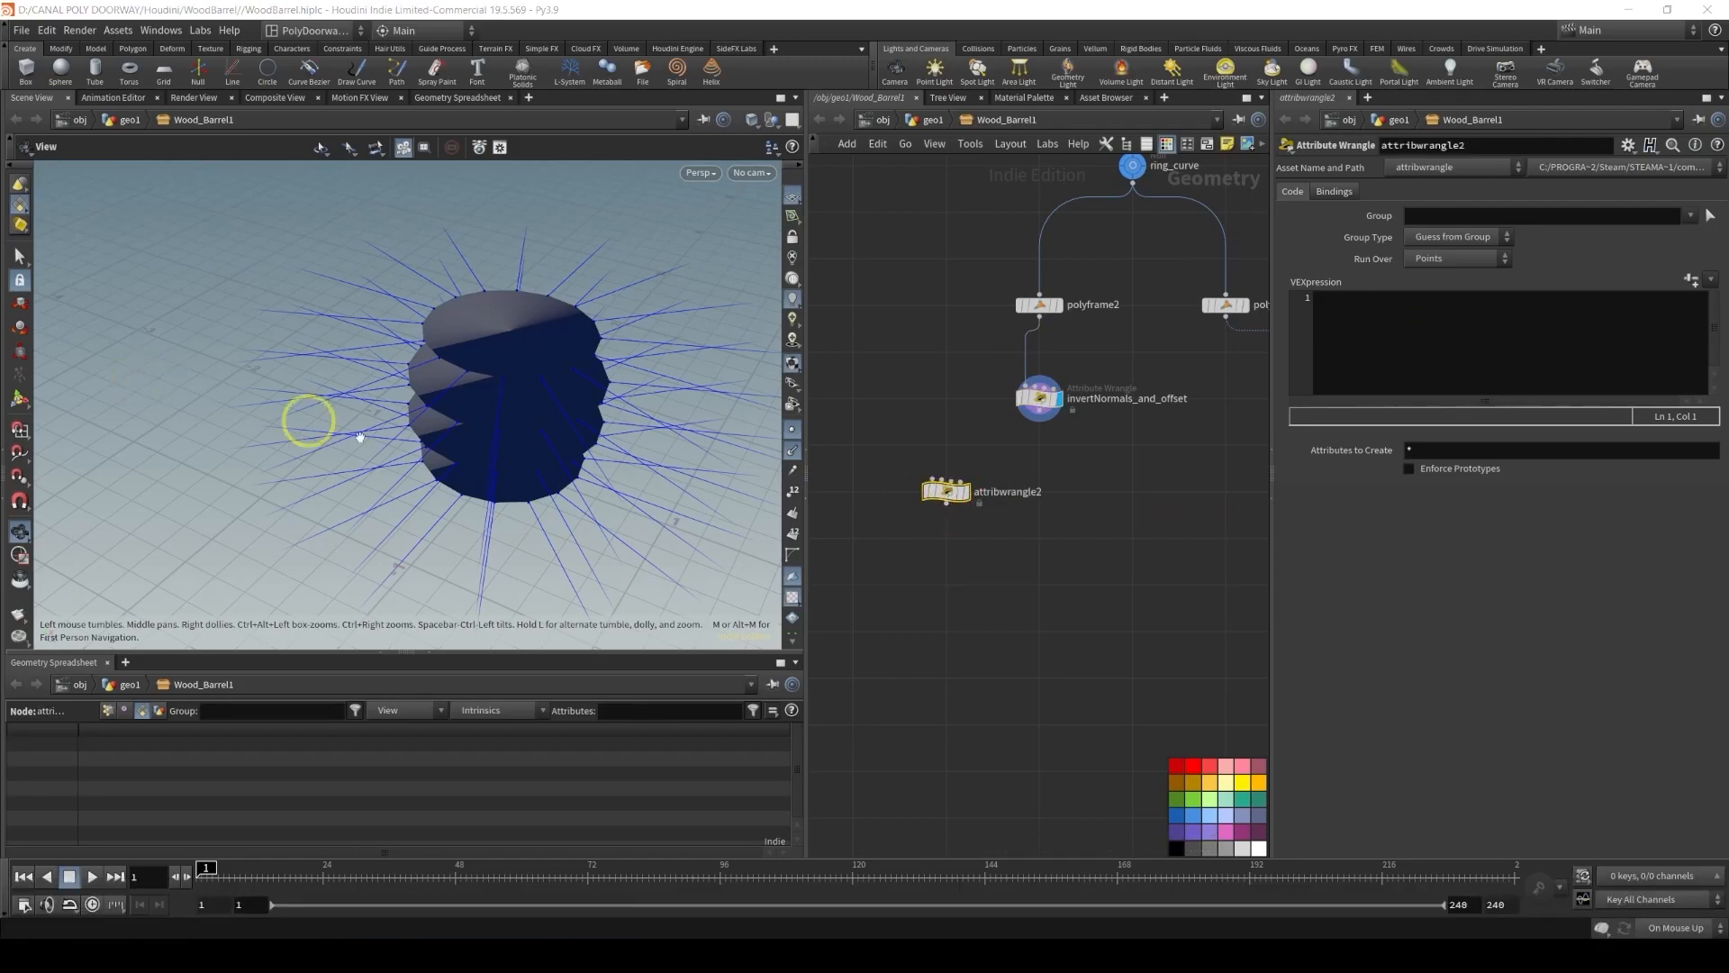
pyautogui.moveTo(1039, 421); pyautogui.dragTo(945, 478)
pyautogui.scroll(4, 985, 442)
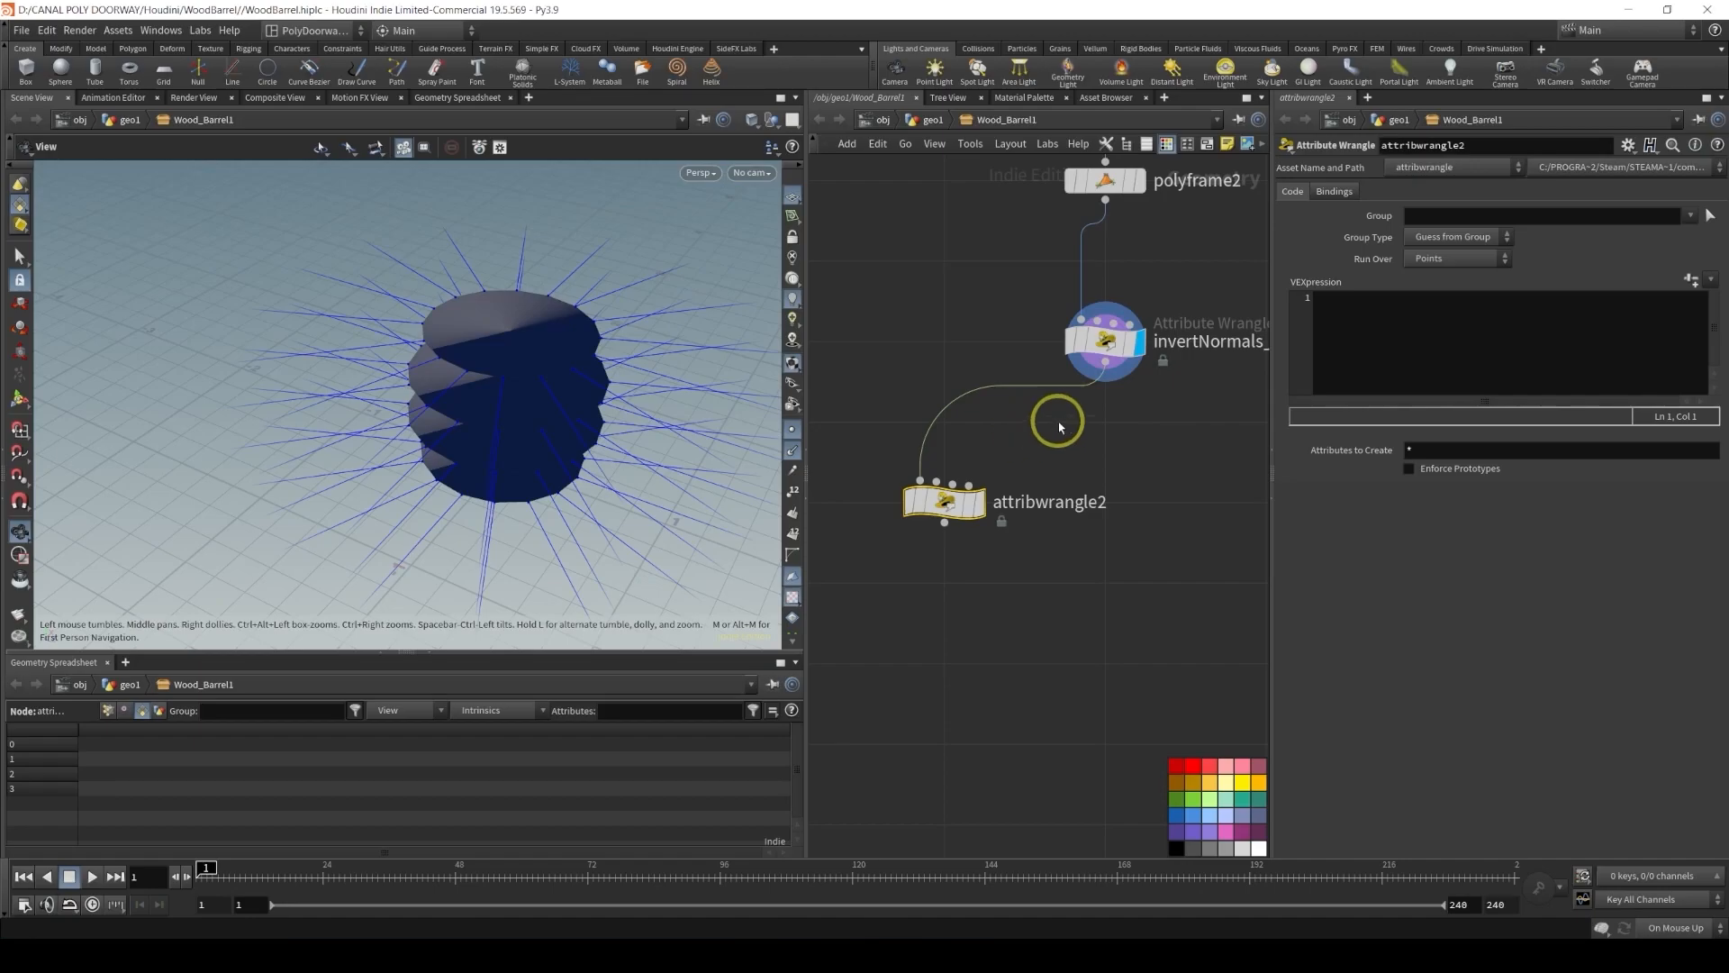
# Rename the new wrangle stepped_removal and colour the node red
pyautogui.doubleClick(1038, 507)
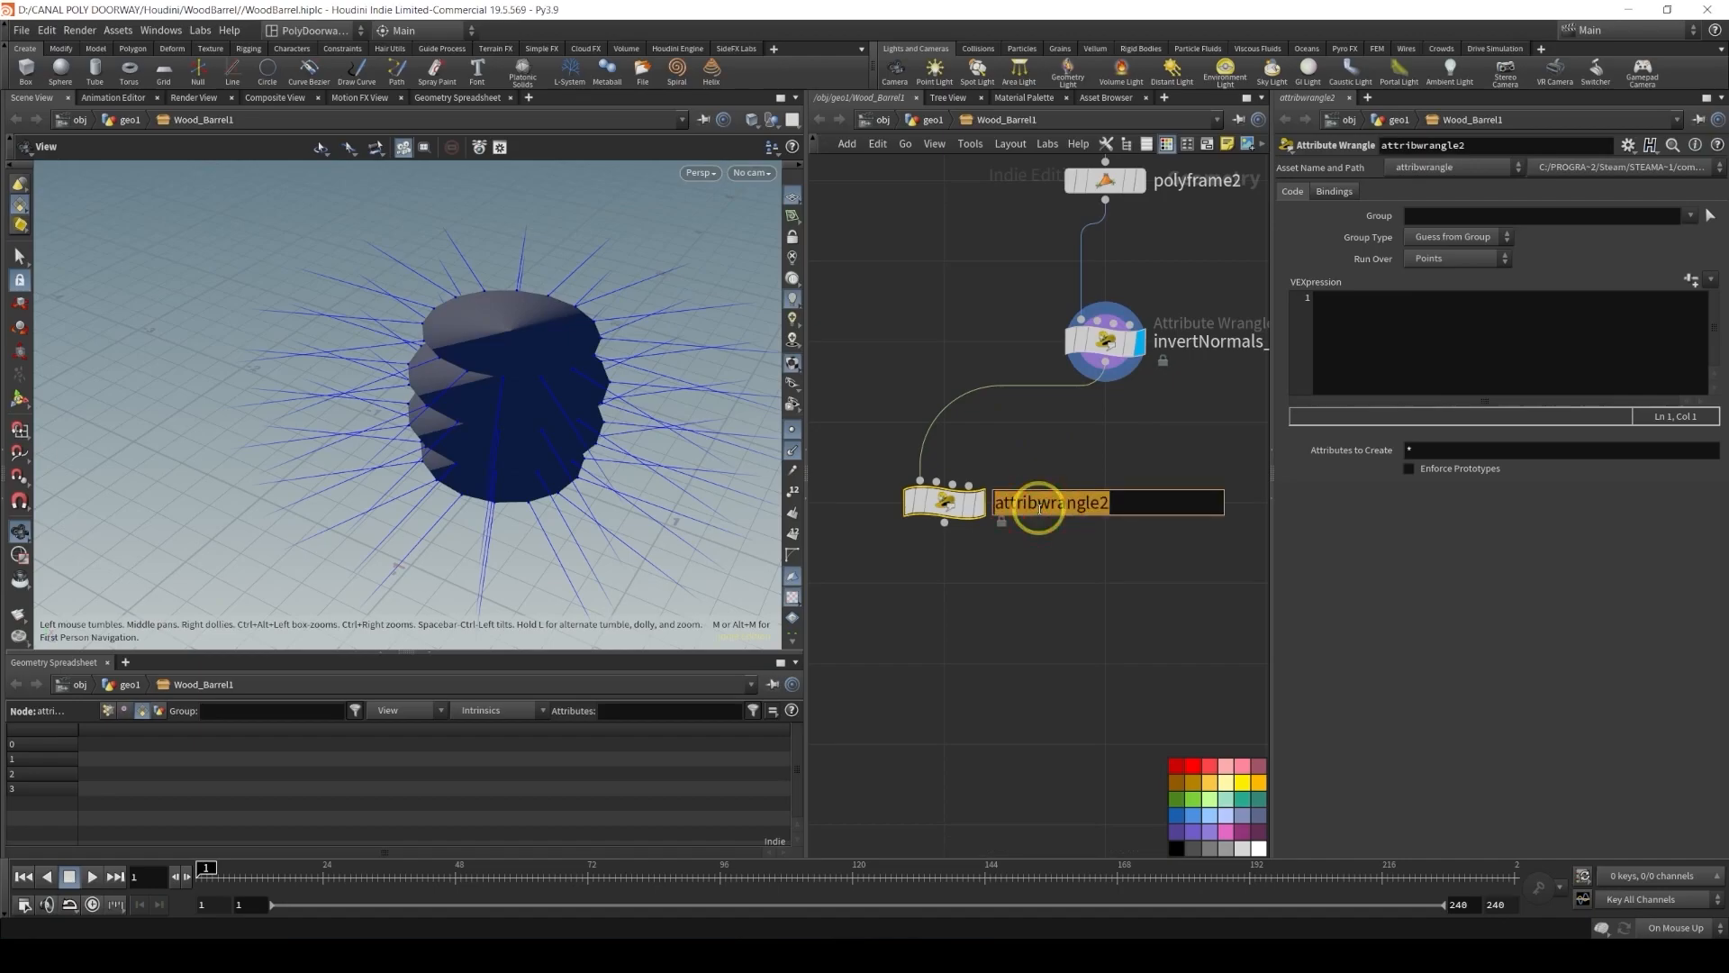
pyautogui.write('stt')
pyautogui.press('BackSpace')
pyautogui.write('eep')
pyautogui.press('BackSpace')
pyautogui.press('BackSpace')
pyautogui.write('p')
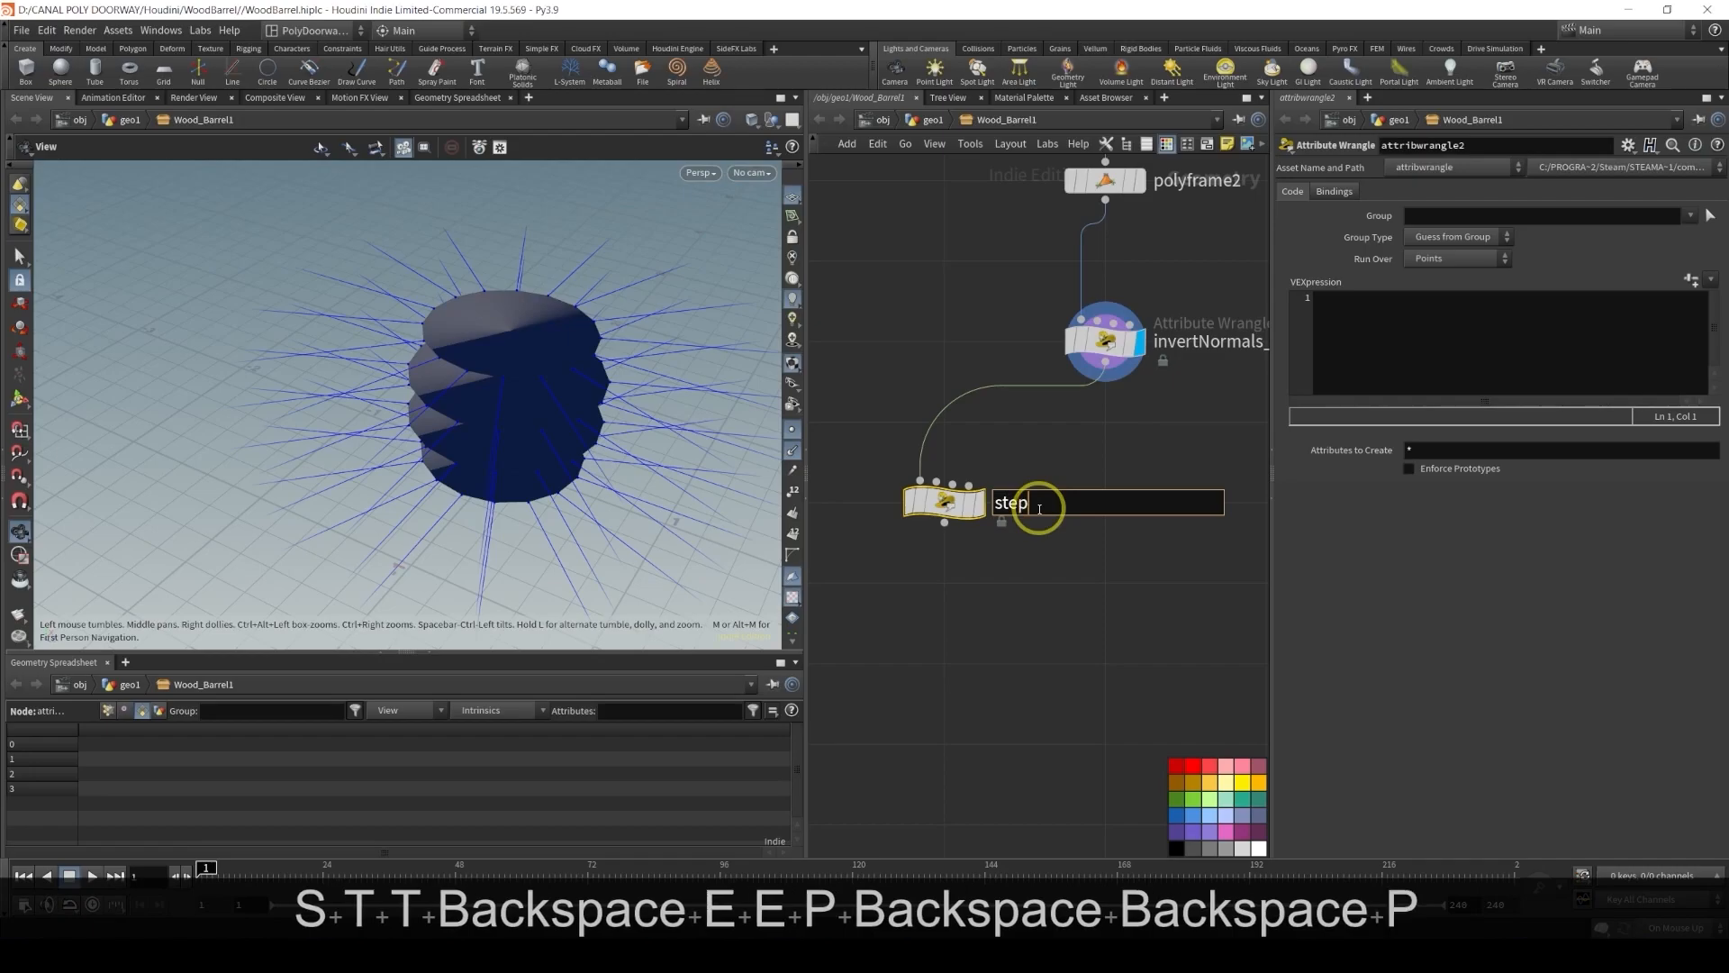
pyautogui.write('ped removal')
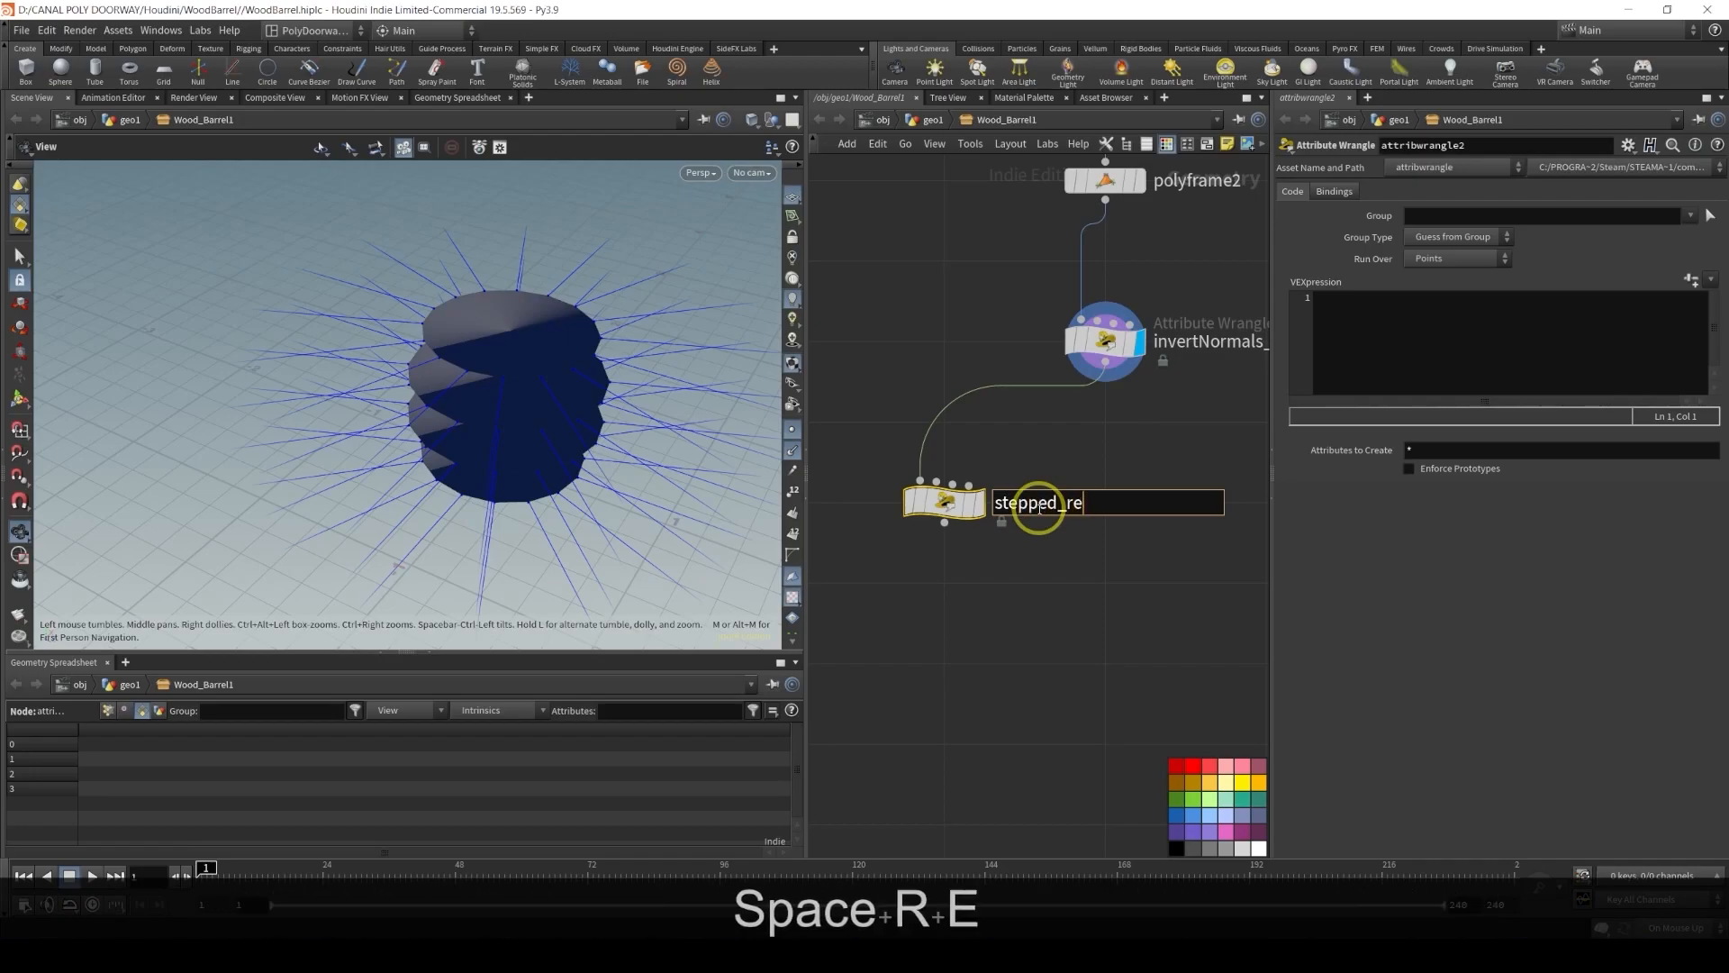
pyautogui.press('Return')
pyautogui.moveTo(1049, 562); pyautogui.dragTo(823, 425)
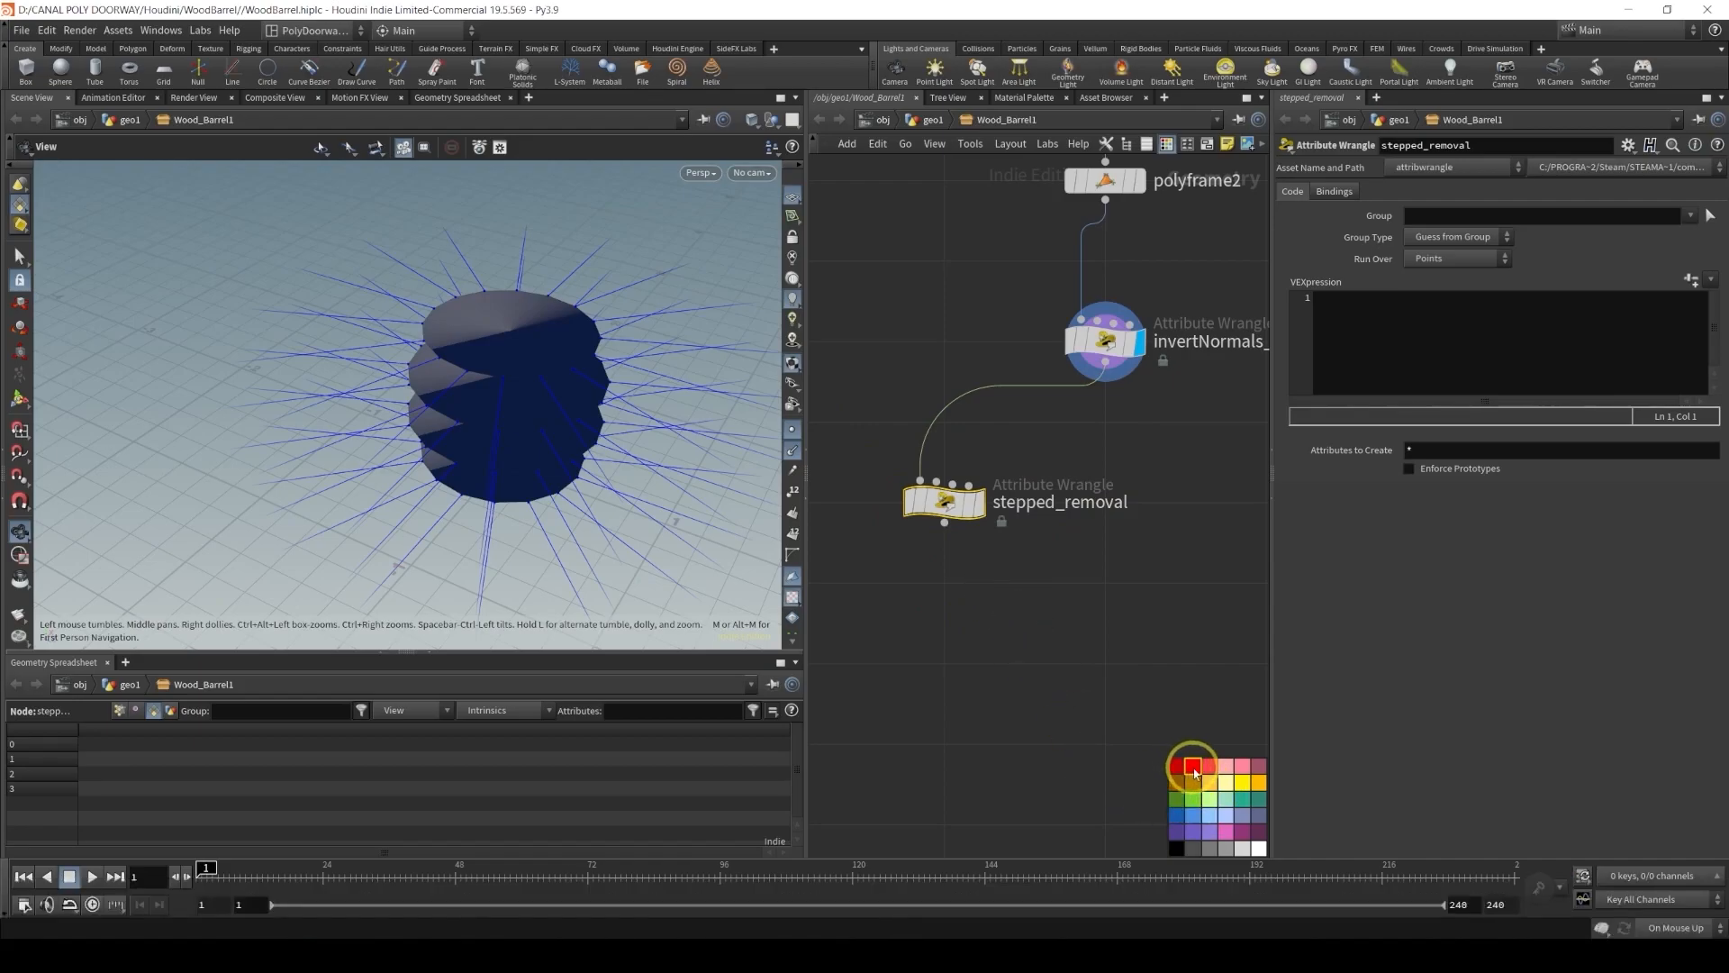
pyautogui.click(1193, 769)
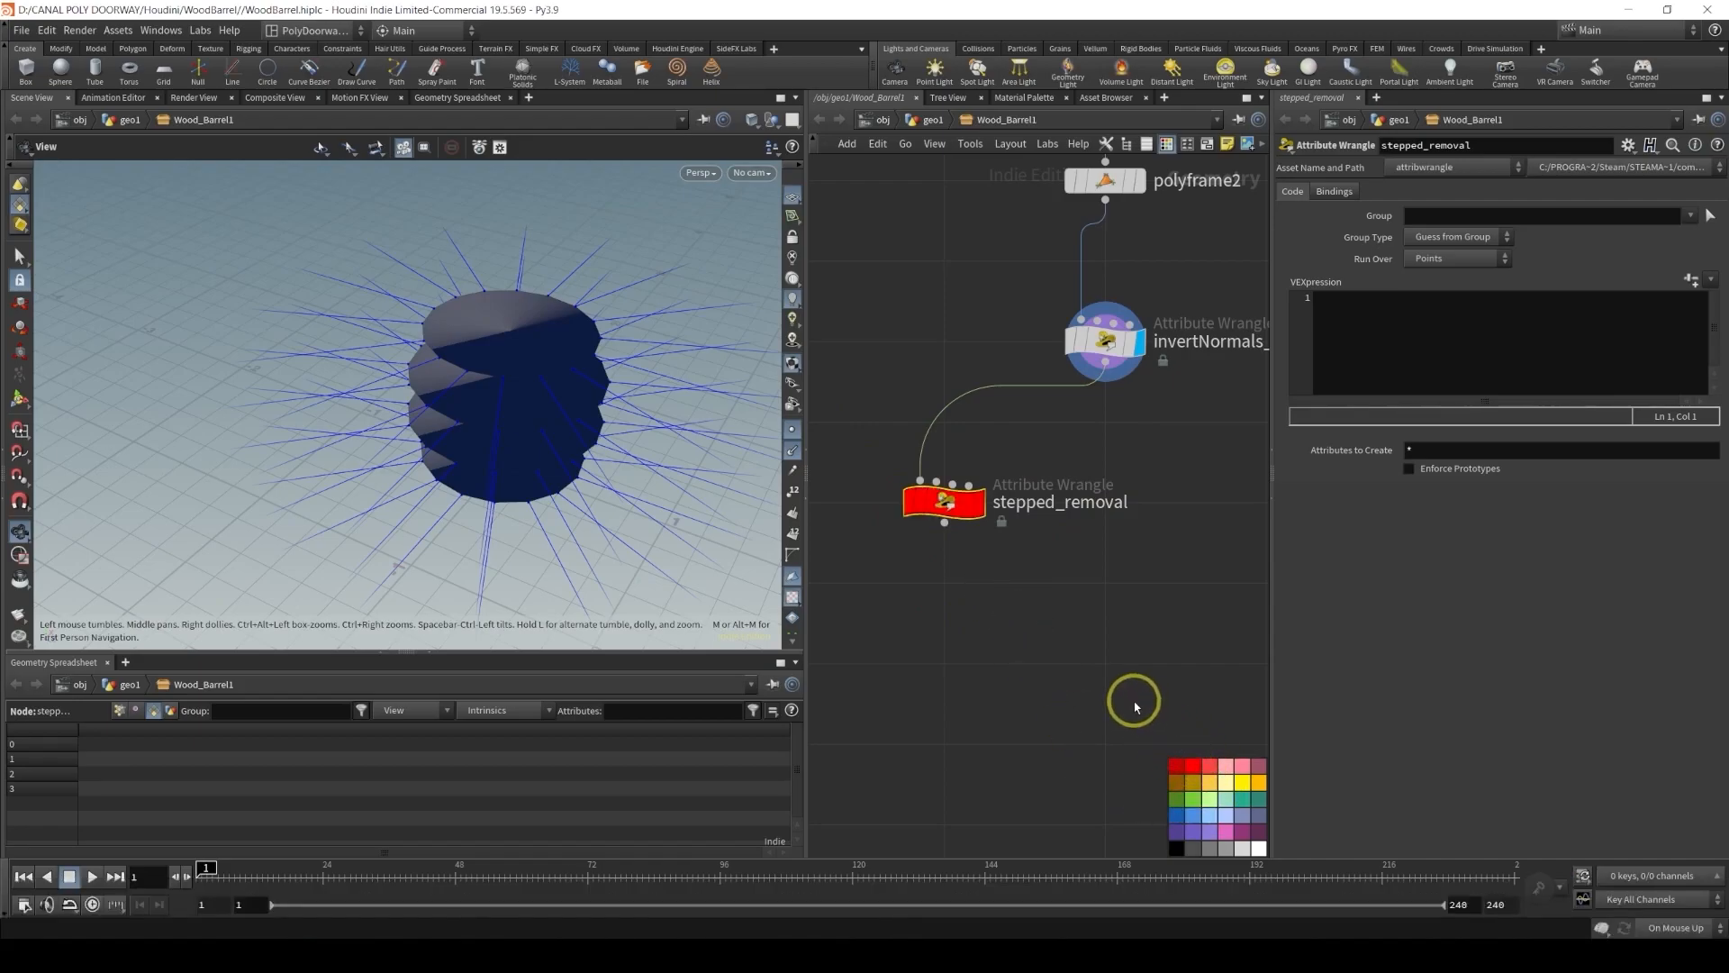
# Write a VEX line declaring int step from a "Step" channel and create its spare parameter
pyautogui.click(1448, 354)
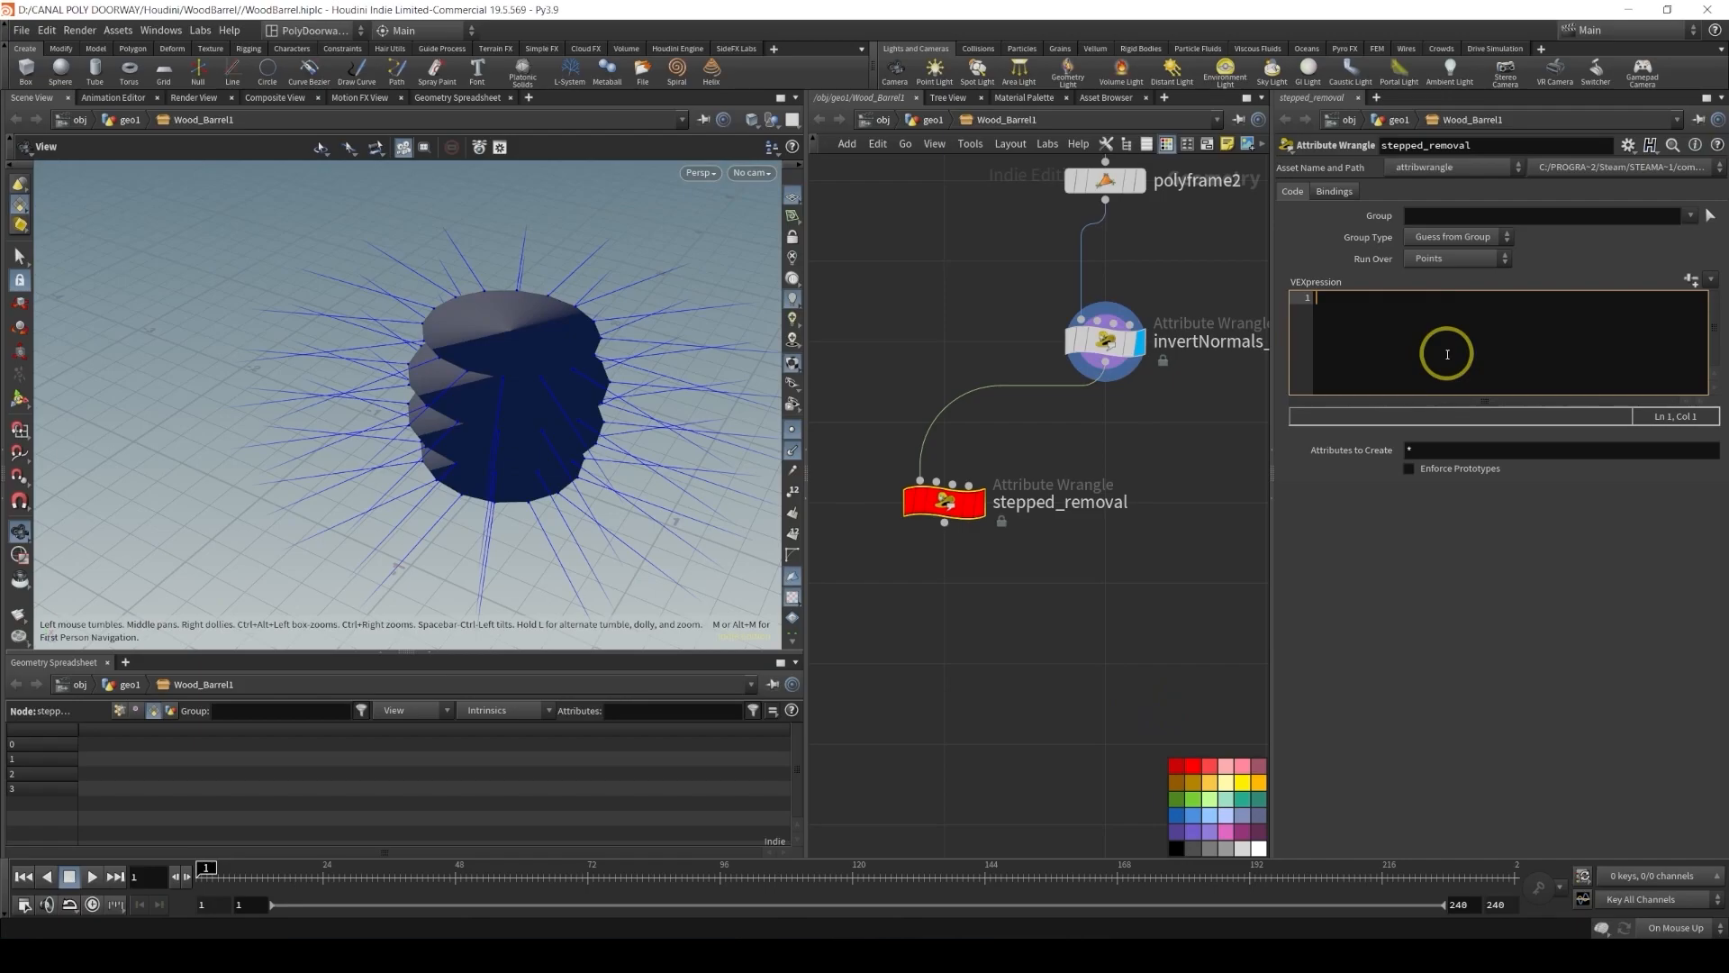
pyautogui.write('int ')
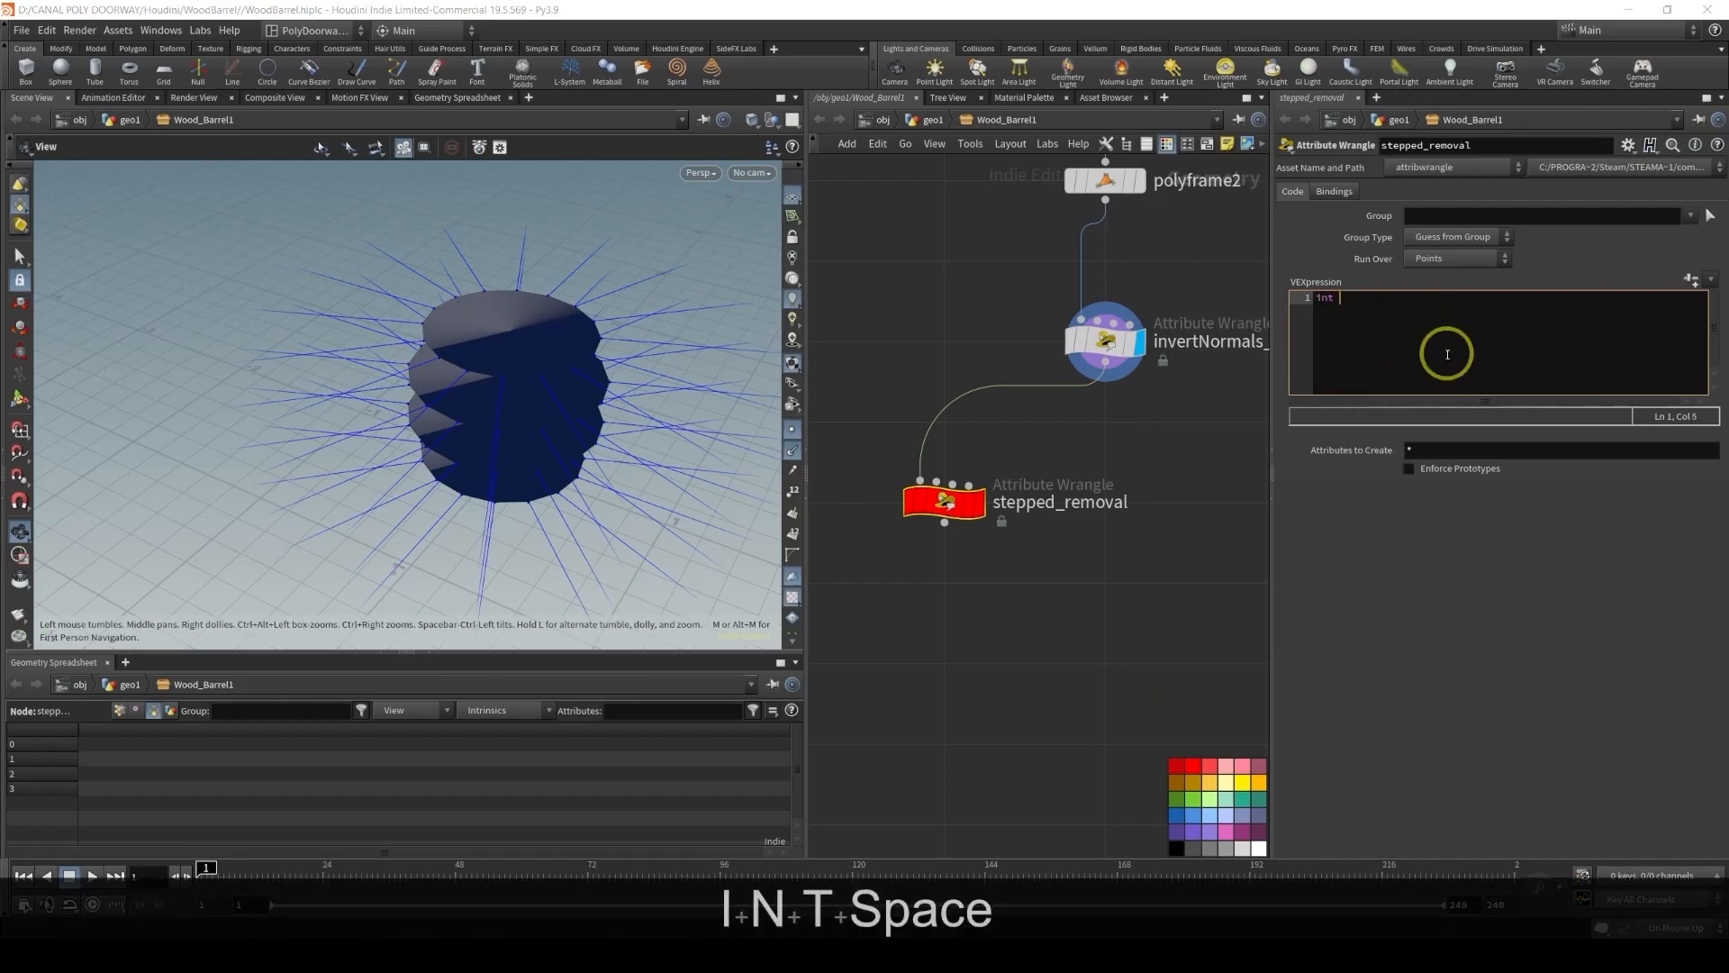
pyautogui.write('step = ')
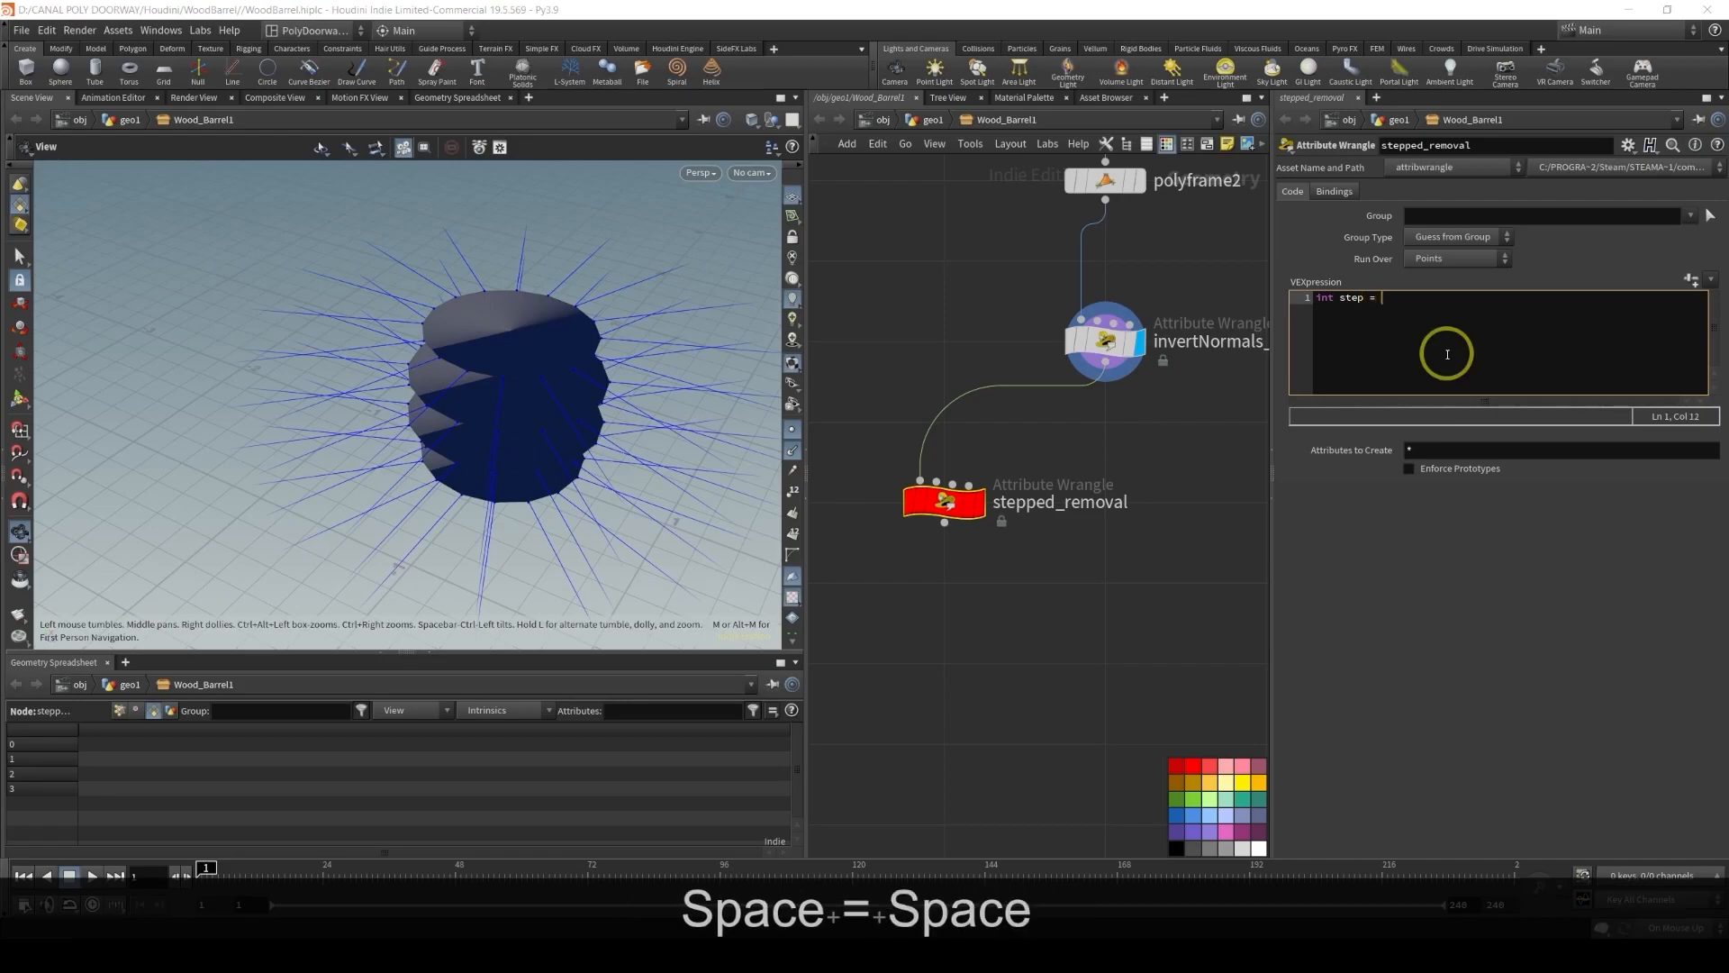
pyautogui.write('c')
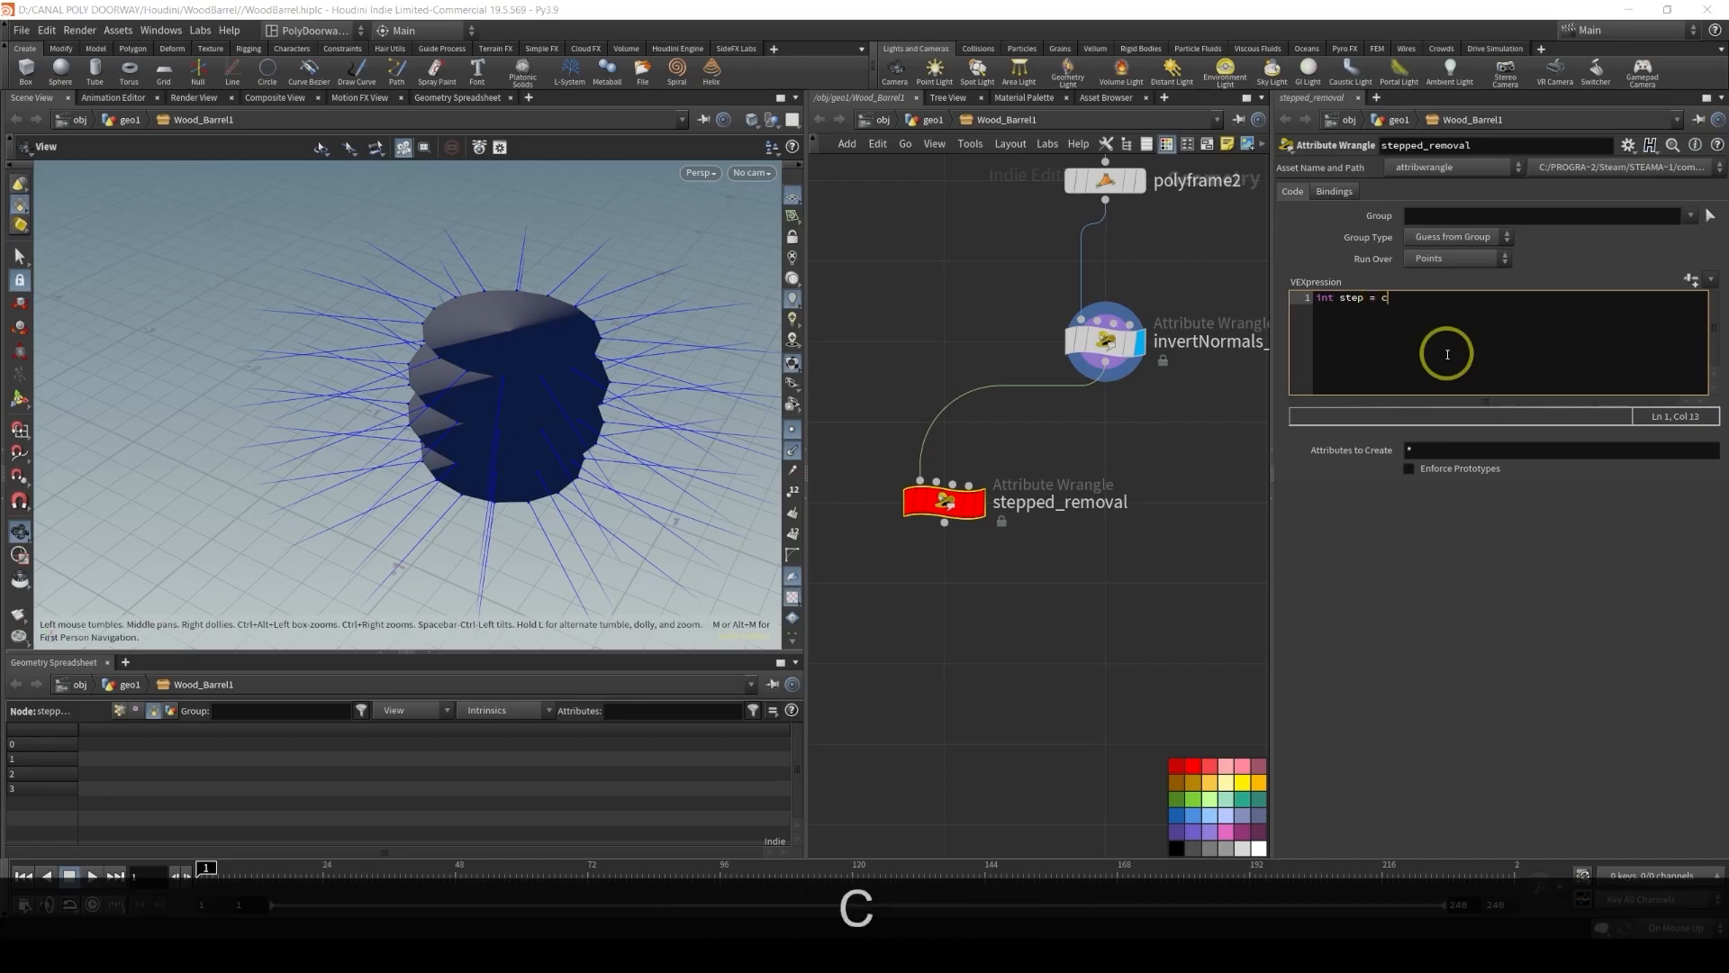
pyautogui.write('hi("Step")')
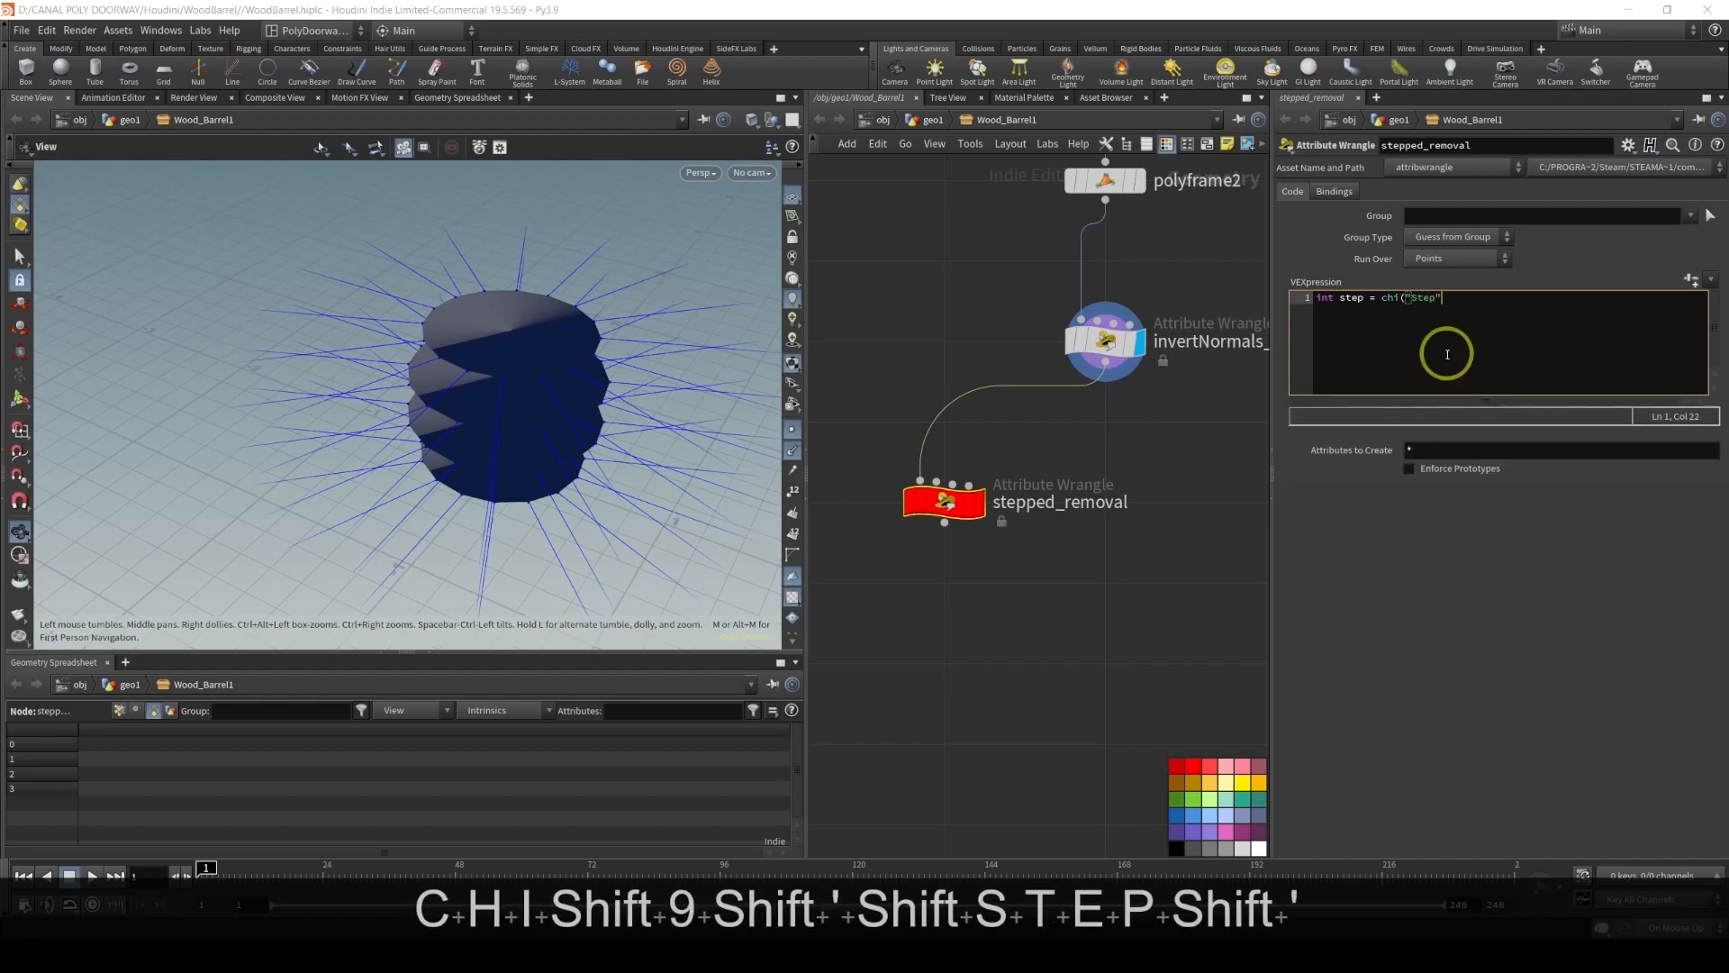
pyautogui.write(';')
pyautogui.press('Return')
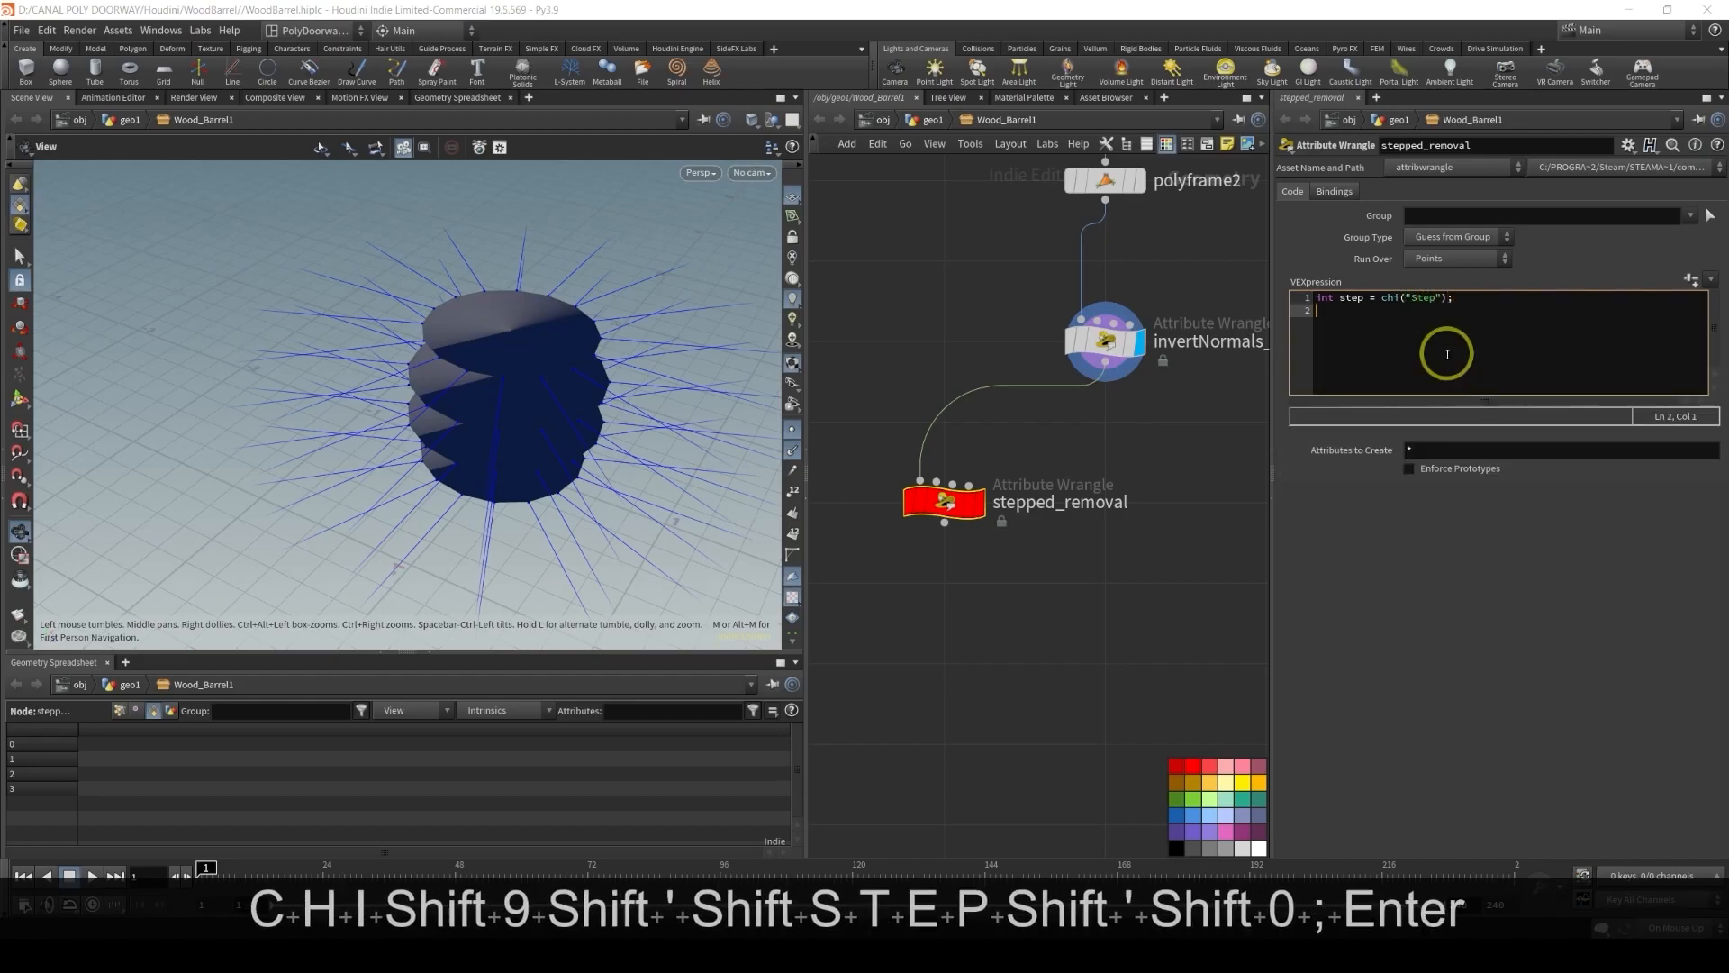
pyautogui.click(1691, 281)
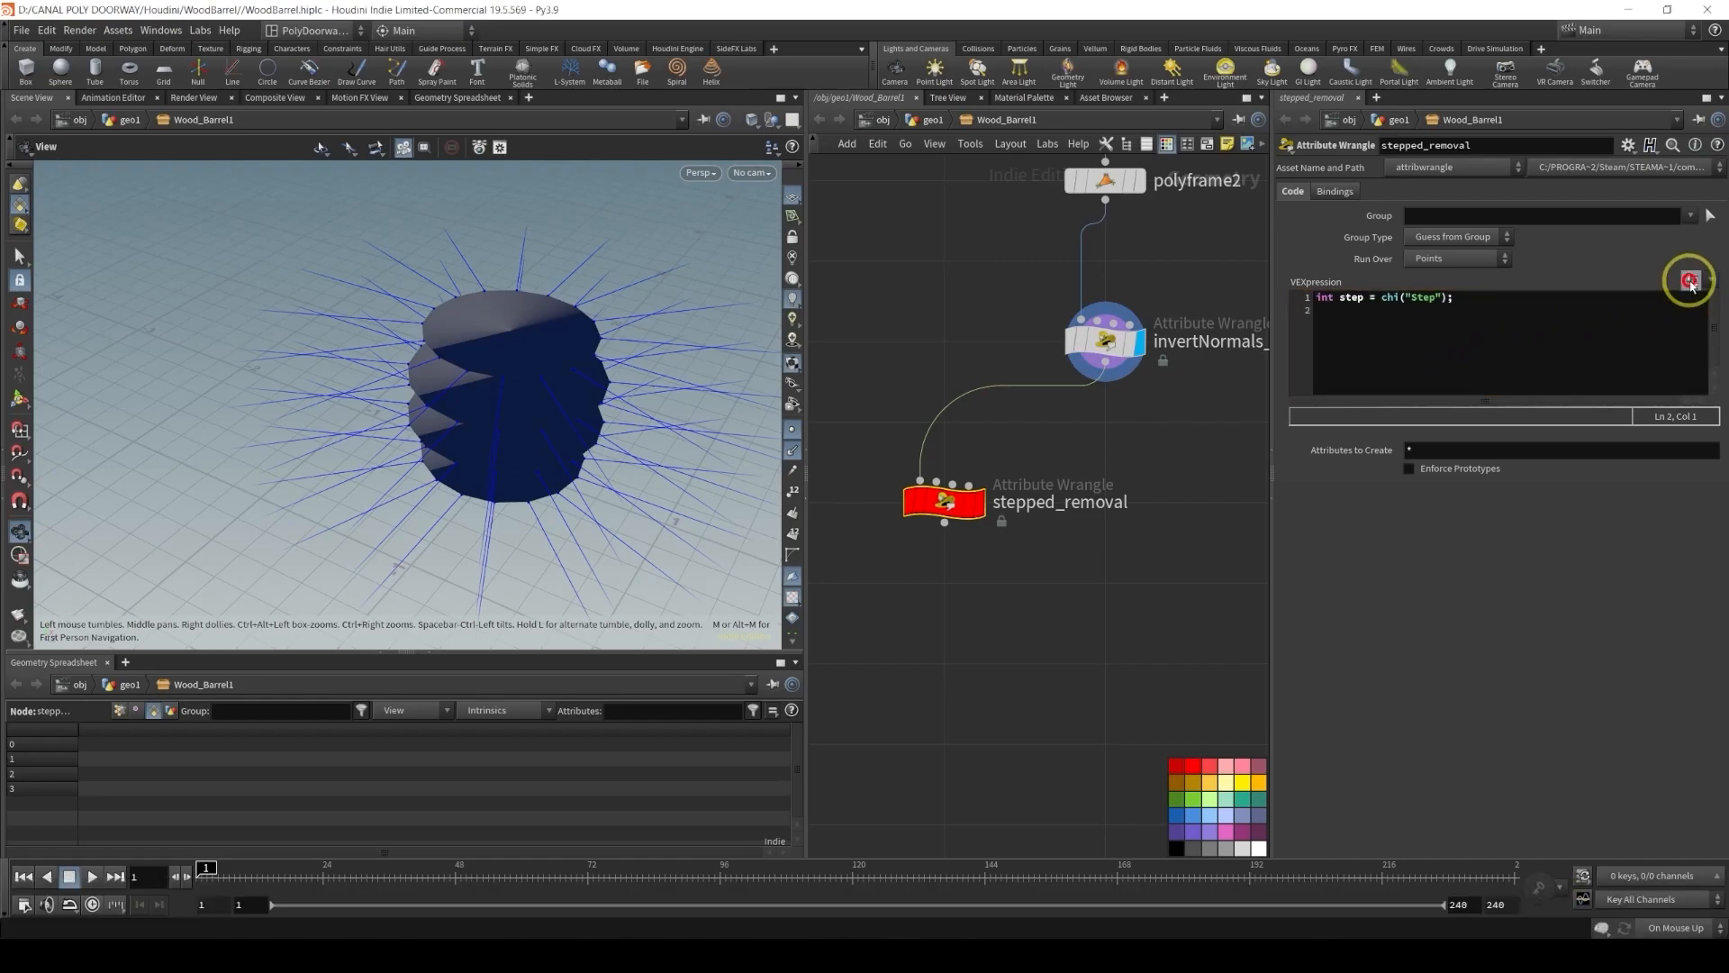
pyautogui.click(1345, 312)
pyautogui.press('Return')
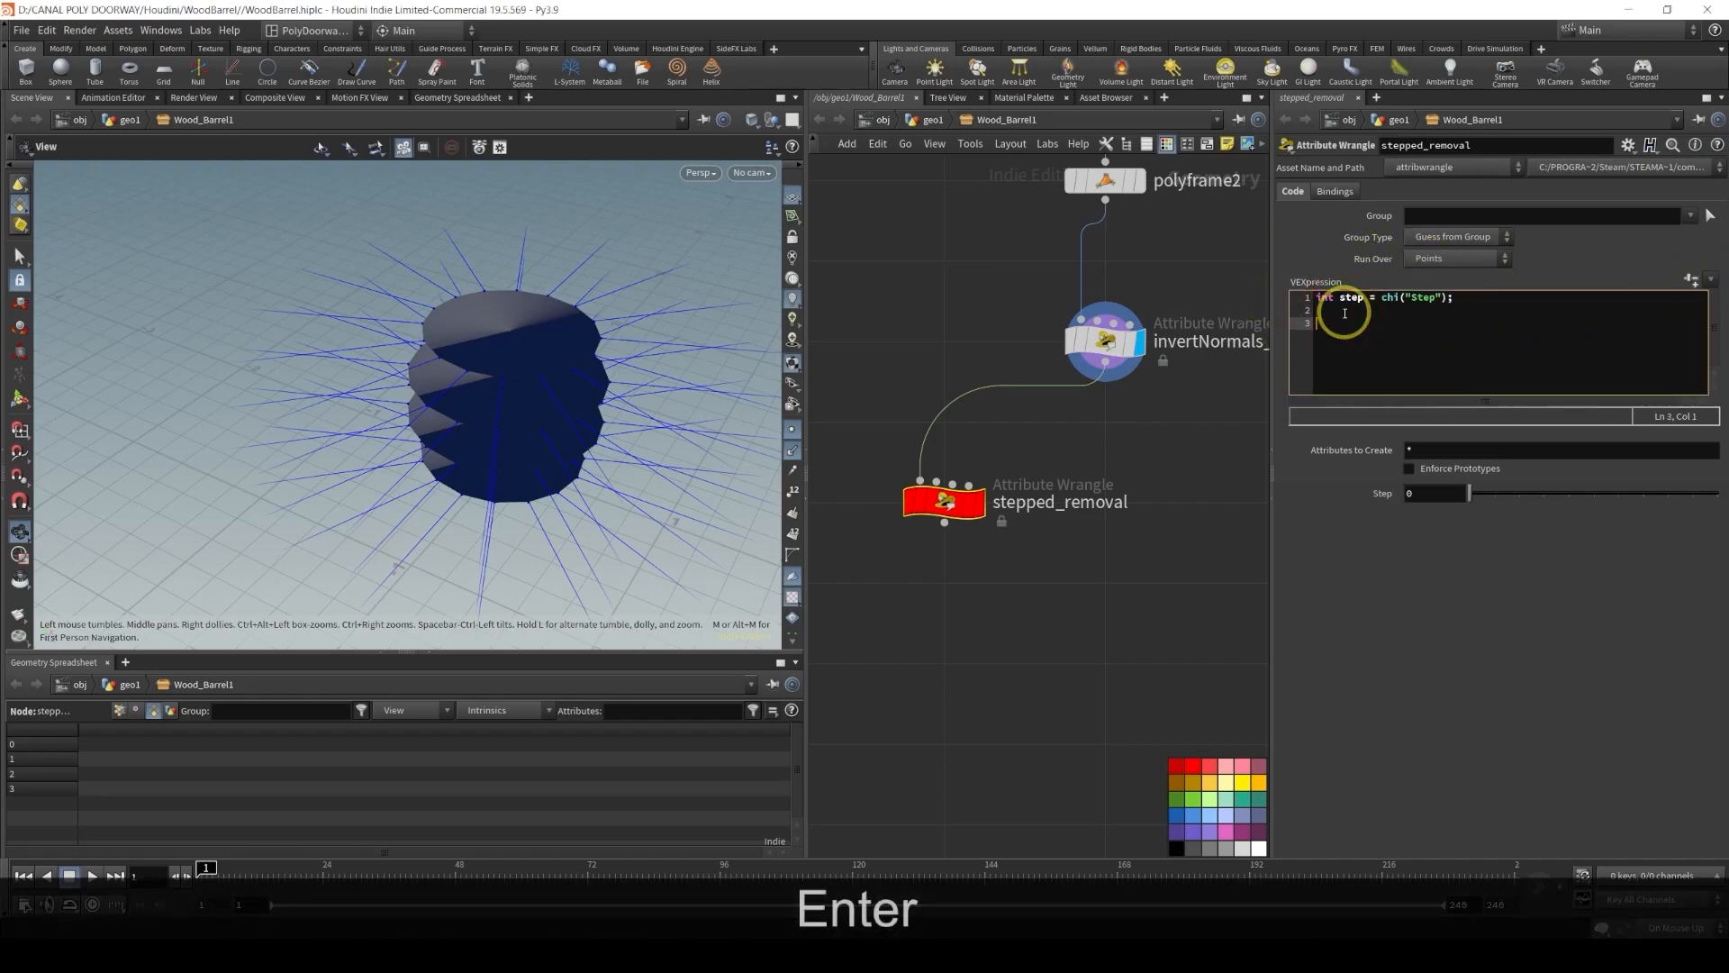
pyautogui.write('if(')
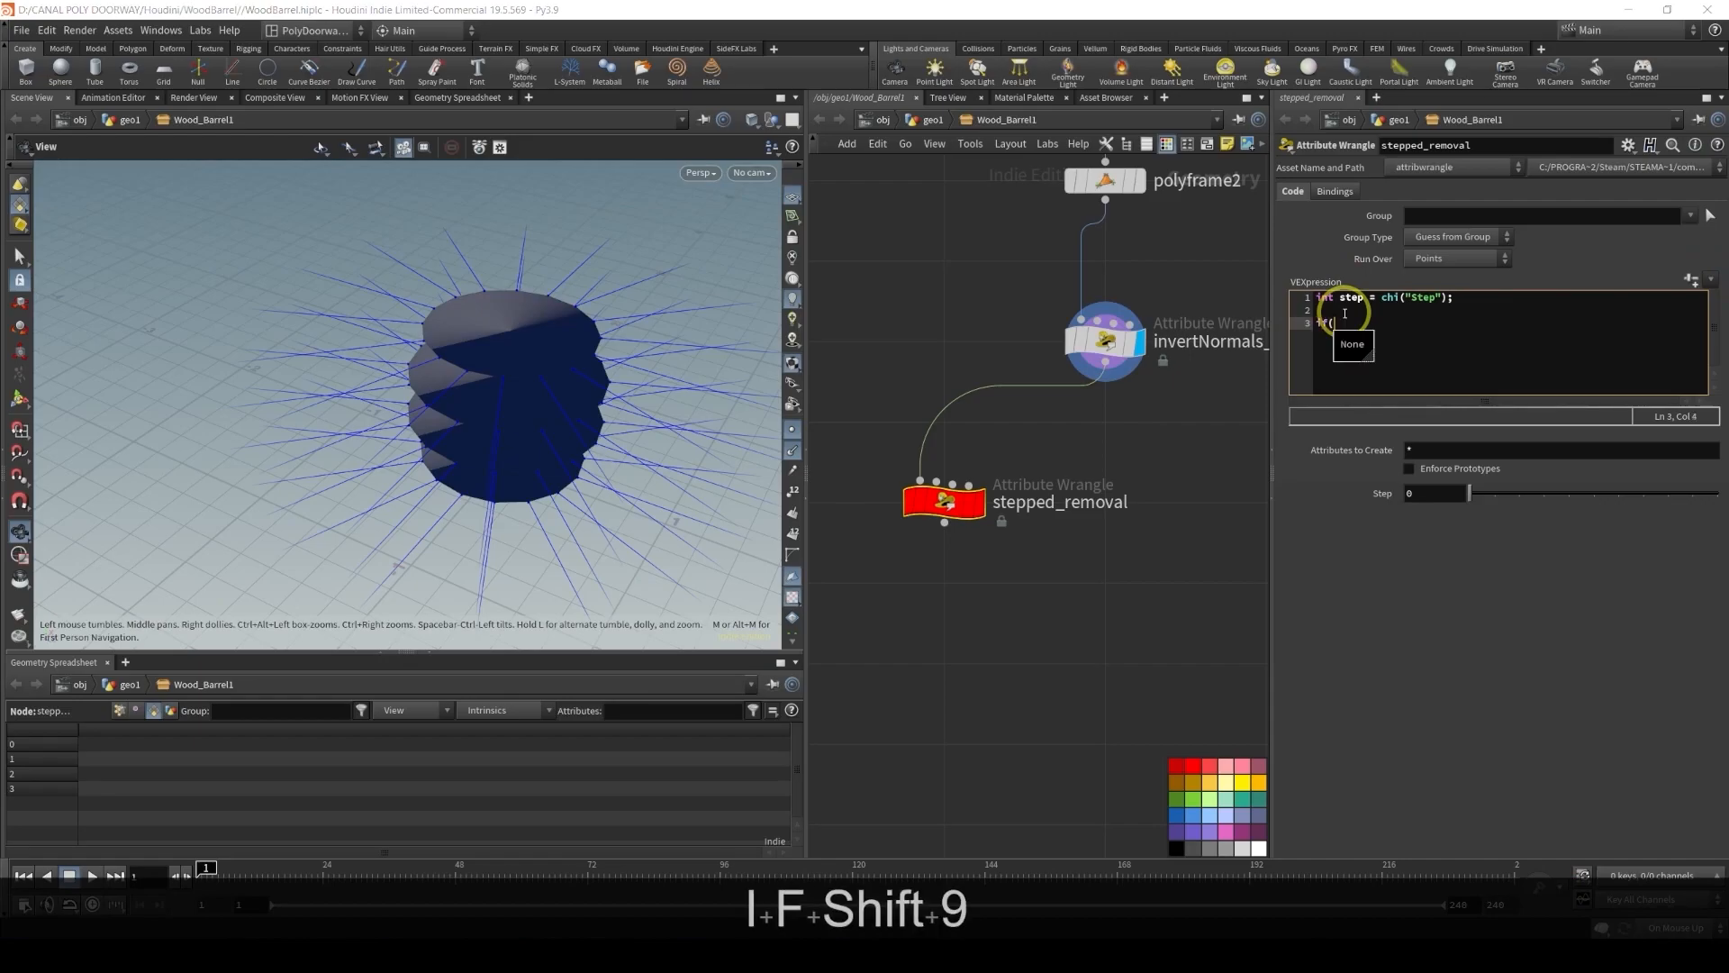
pyautogui.write('@ptnum % s')
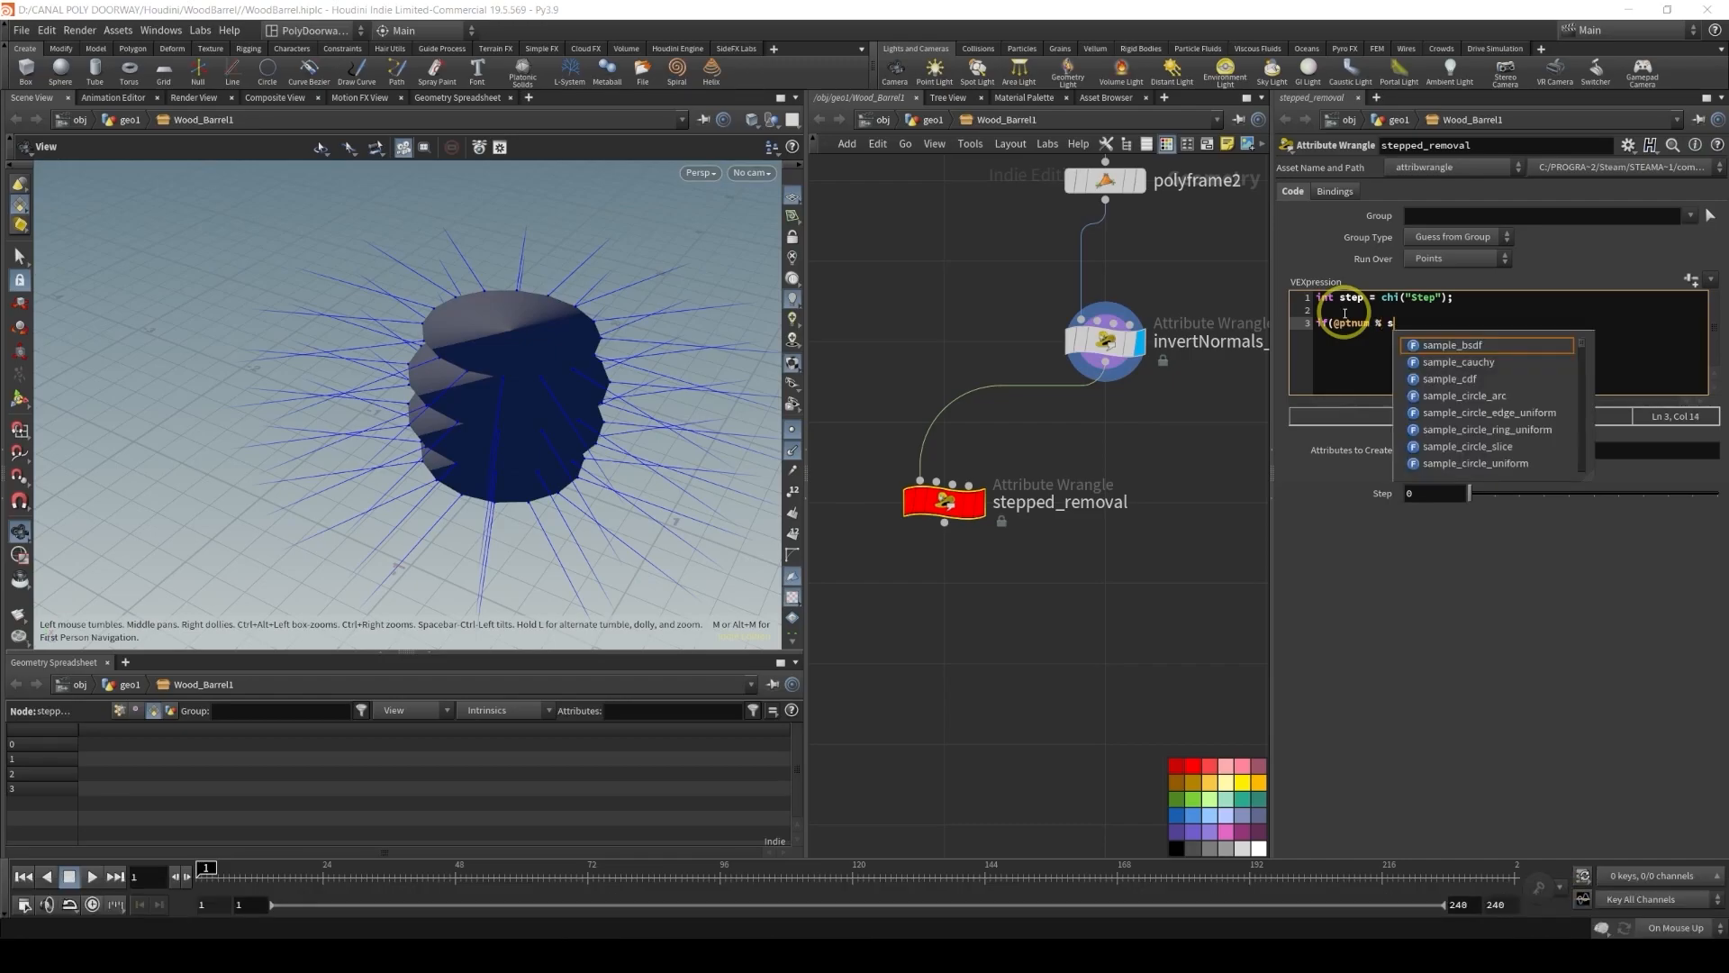
pyautogui.write('tep')
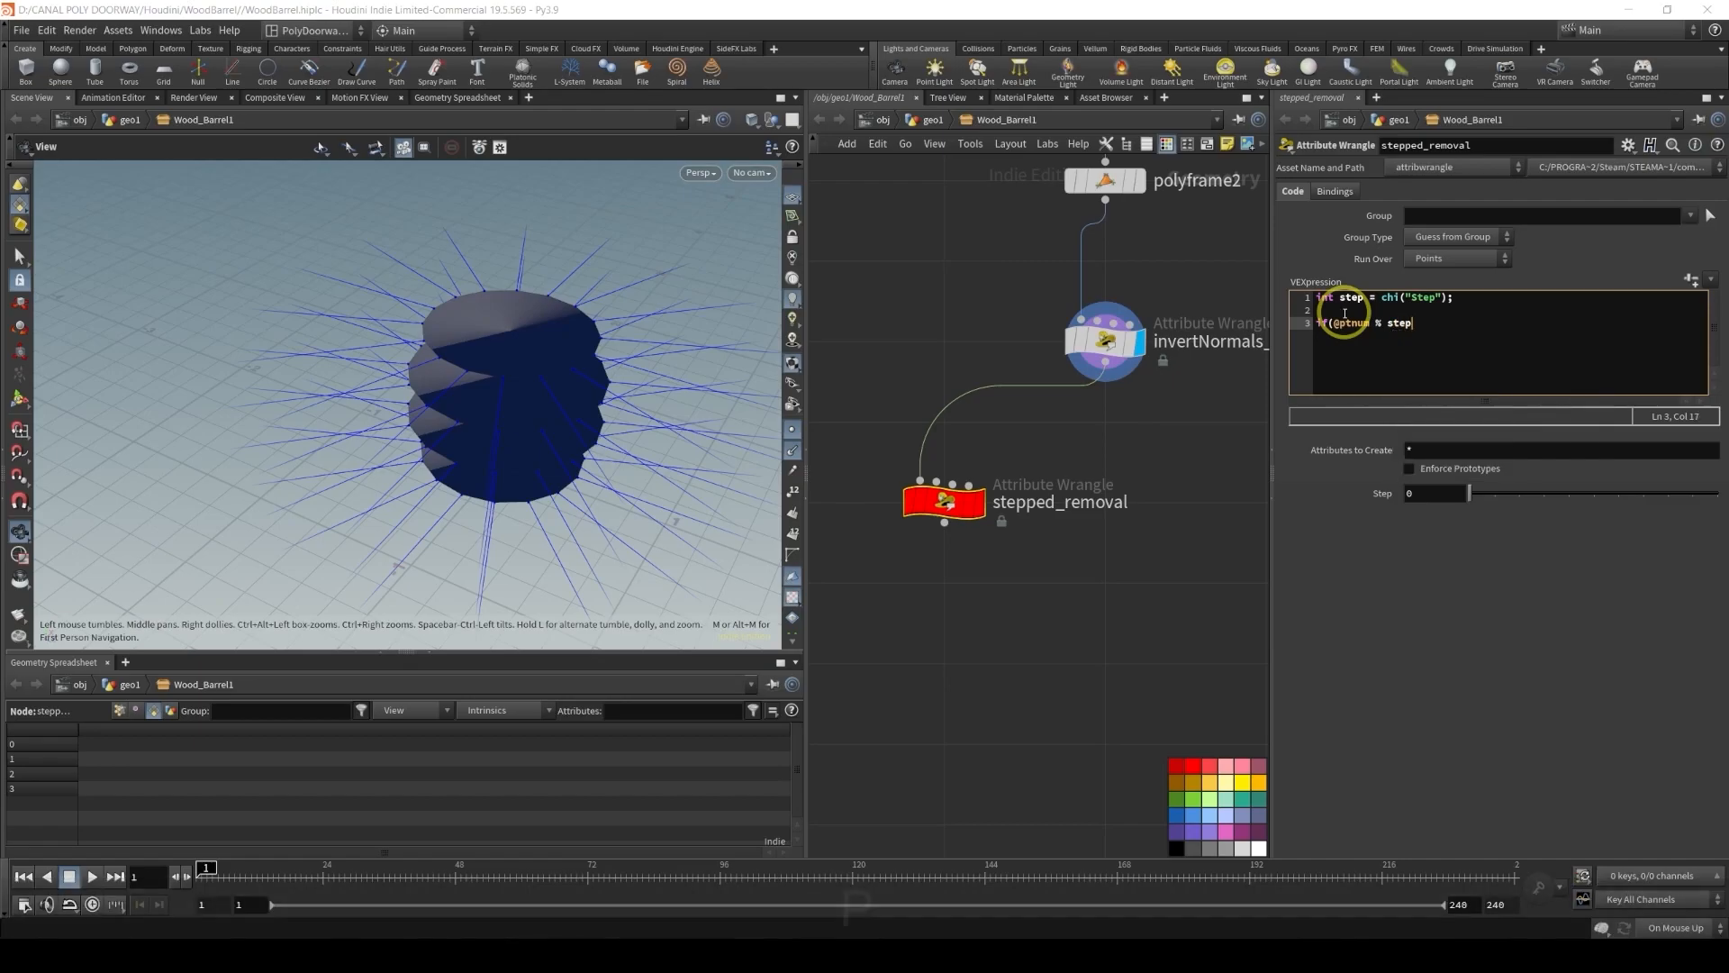
pyautogui.write(' !')
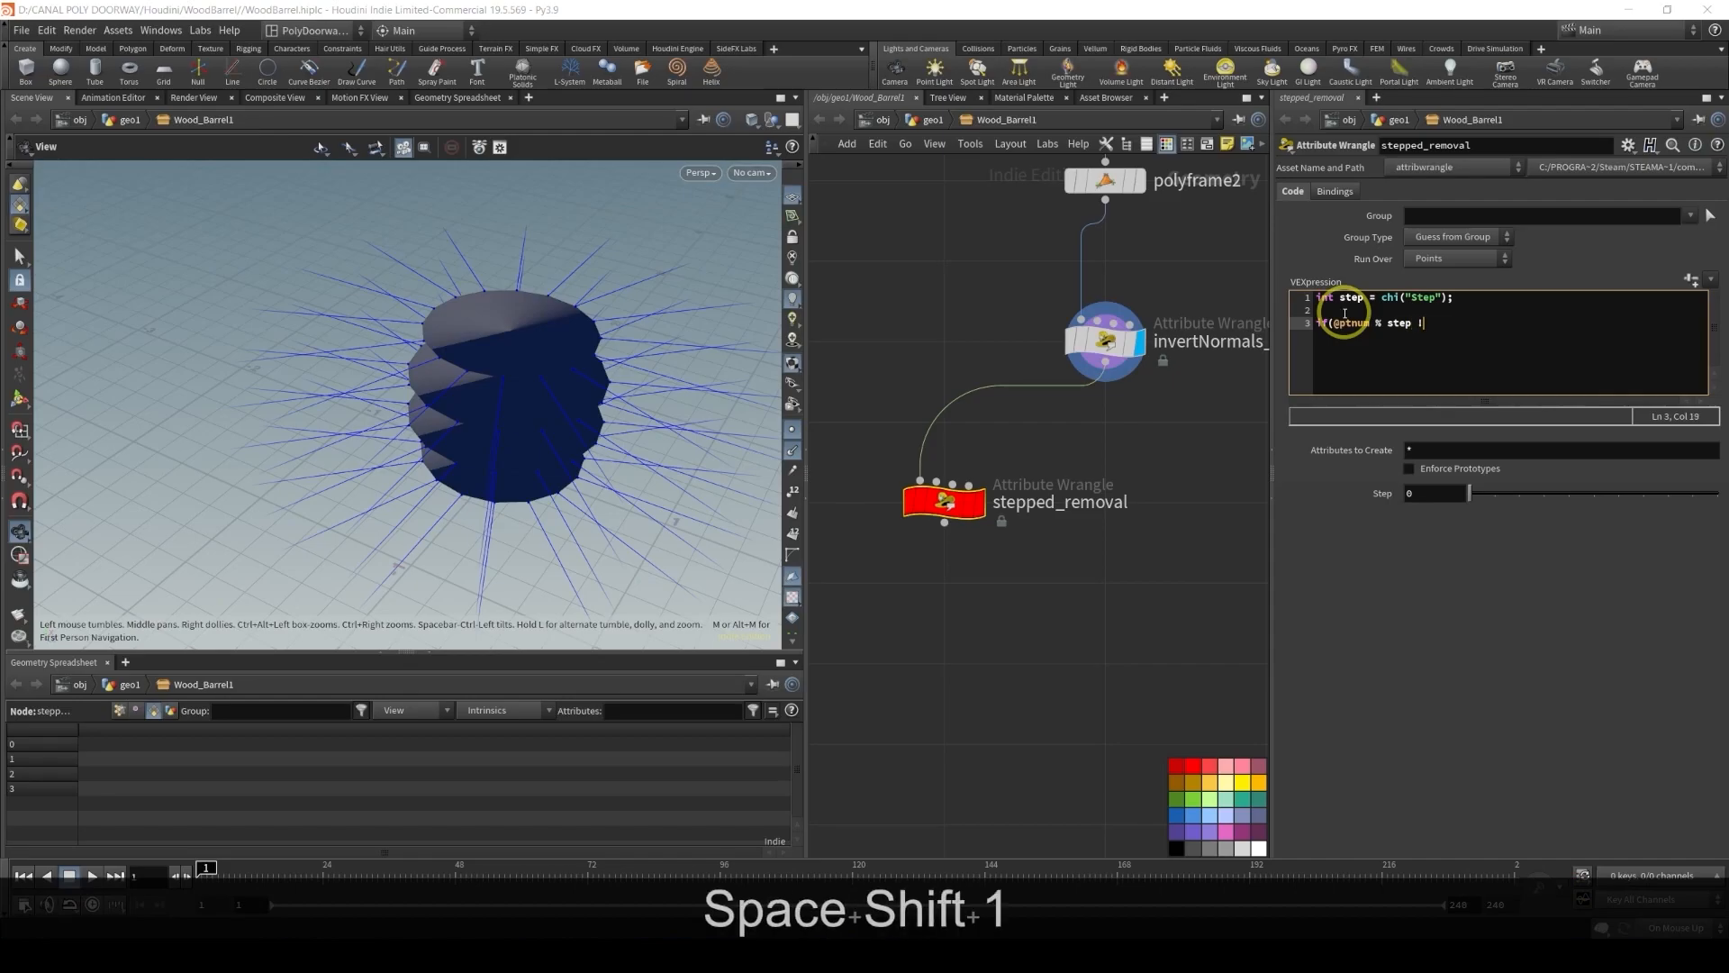
pyautogui.write('= 0)')
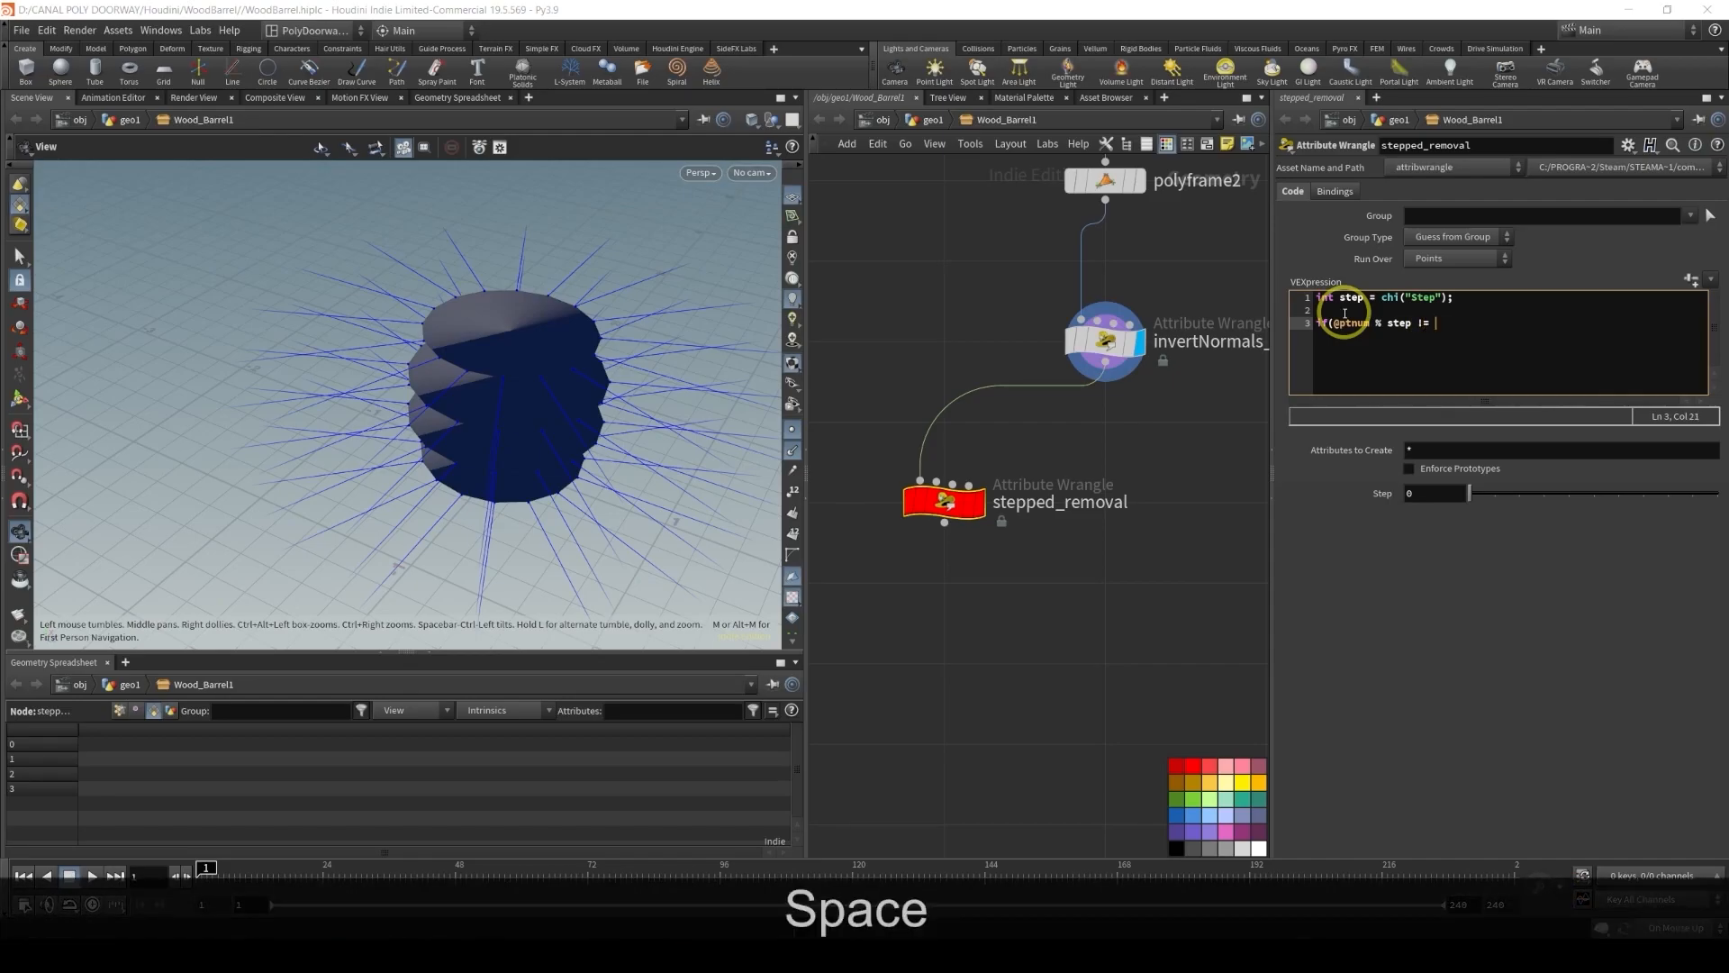
pyautogui.press('Return')
pyautogui.write('{')
pyautogui.press('Return')
pyautogui.write('}')
pyautogui.press('Up')
pyautogui.press('Return')
pyautogui.press('Tab')
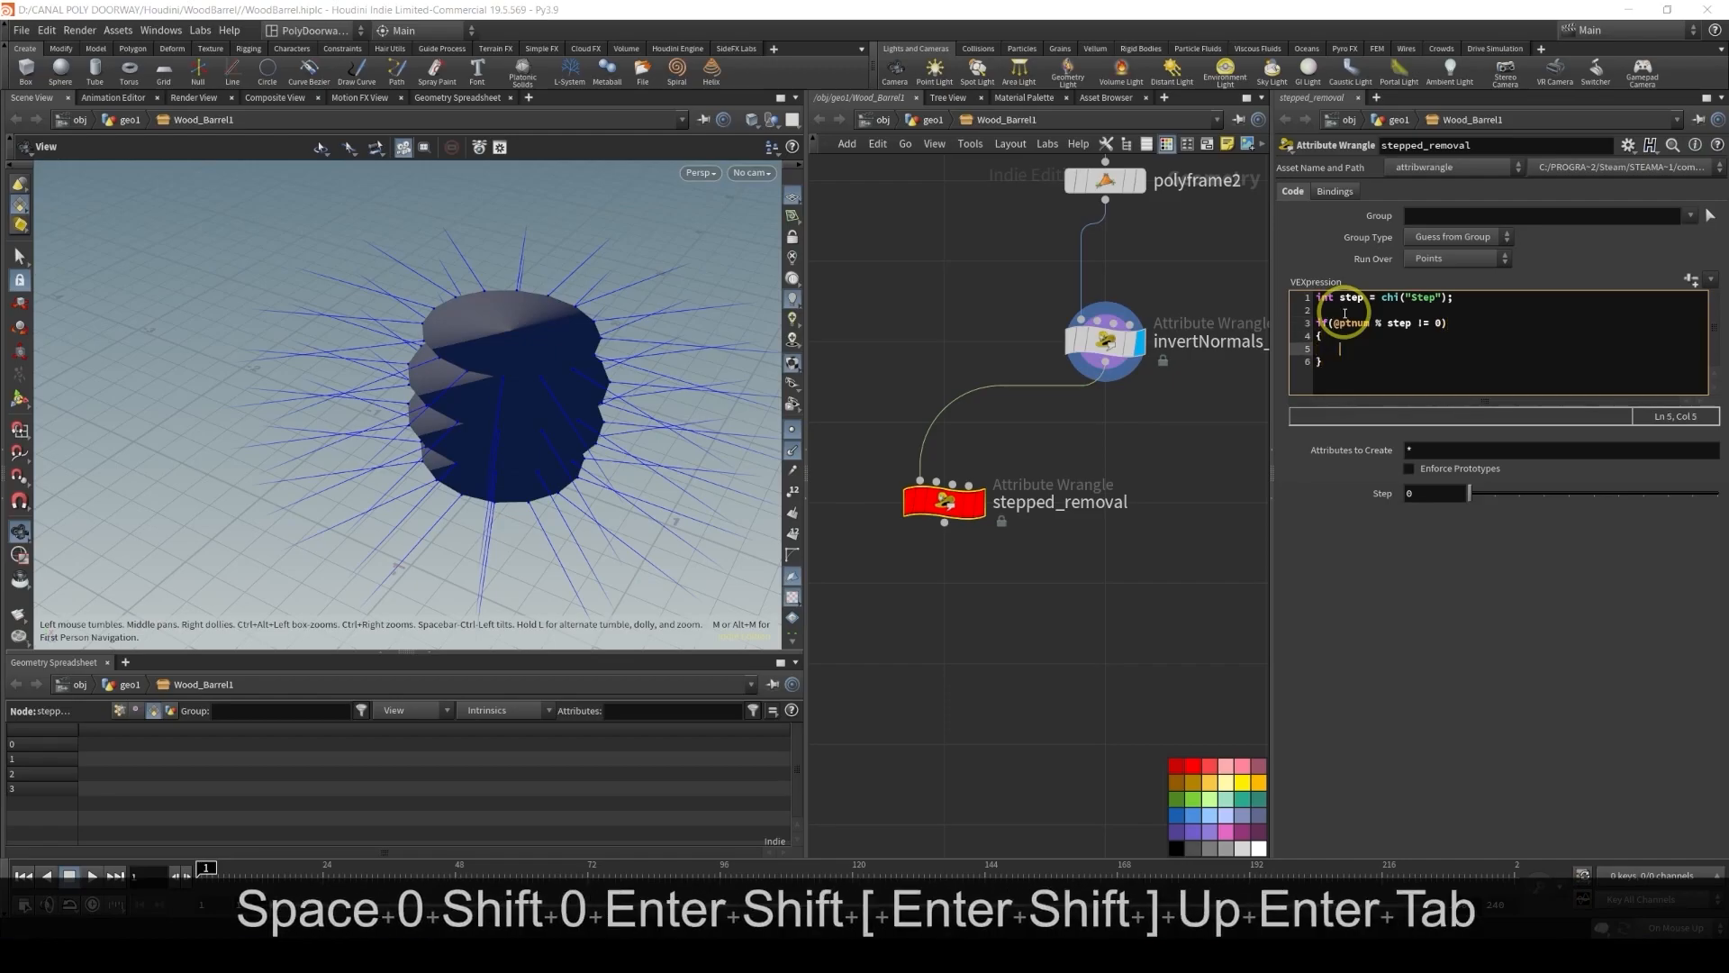
pyautogui.write('remove')
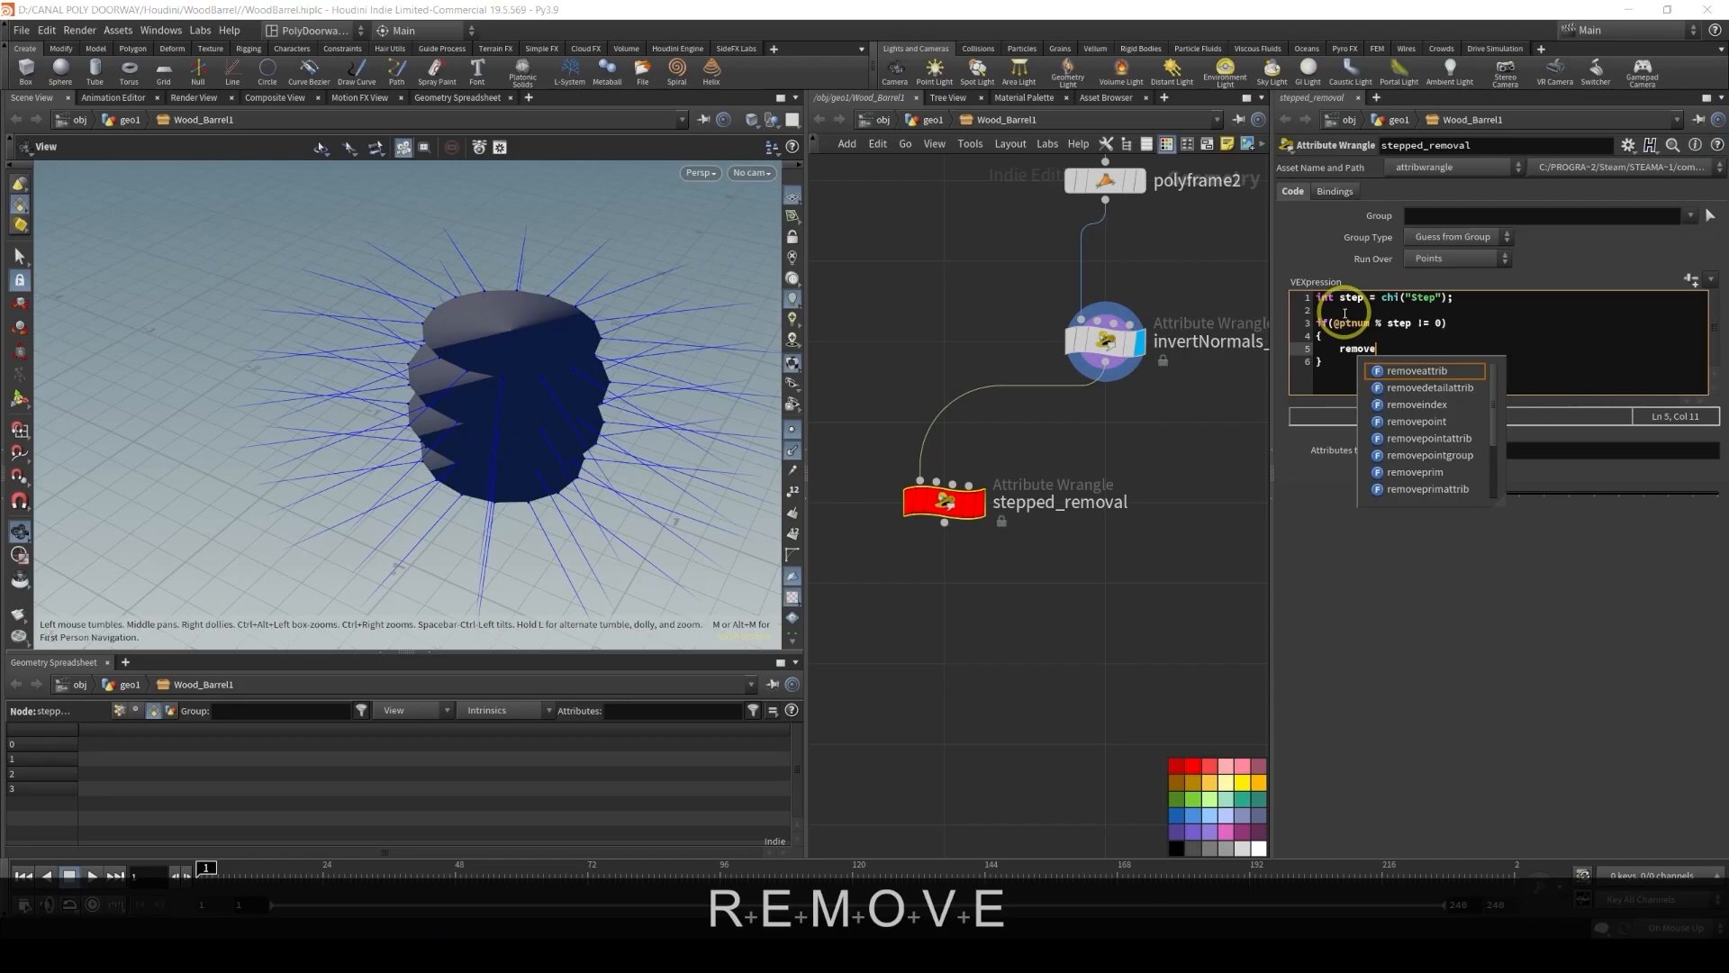
pyautogui.press('Down')
pyautogui.press('Down')
pyautogui.press('Down')
pyautogui.press('Down')
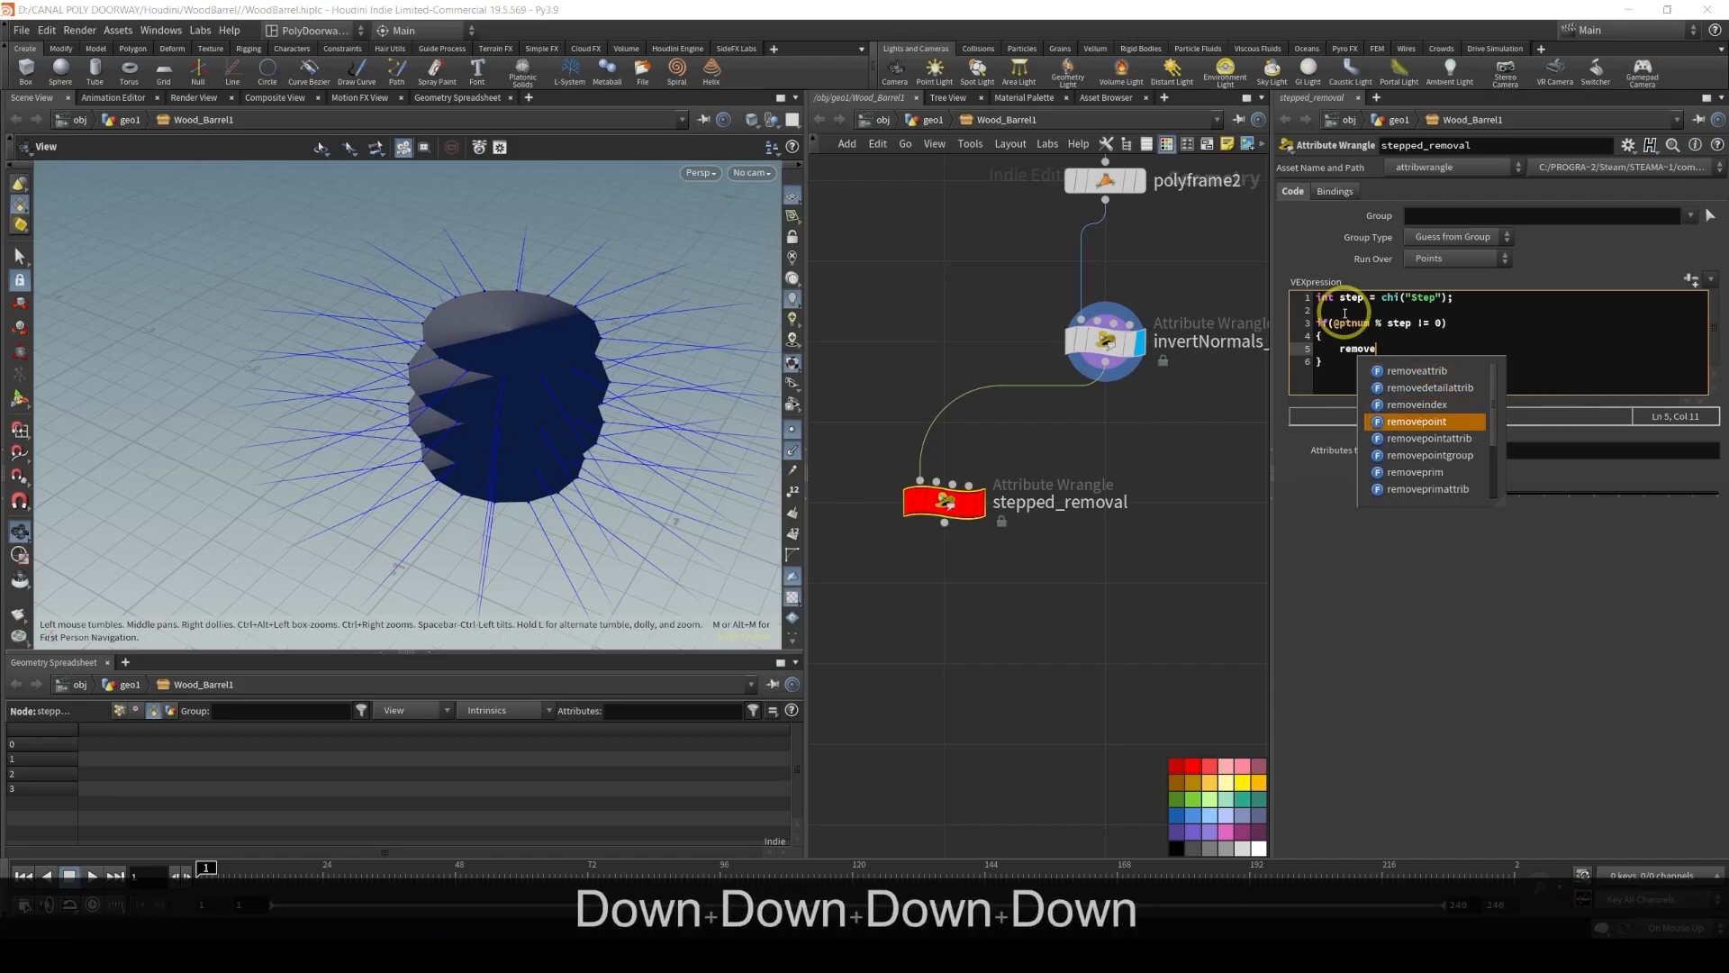
pyautogui.press('Return')
pyautogui.write('(0')
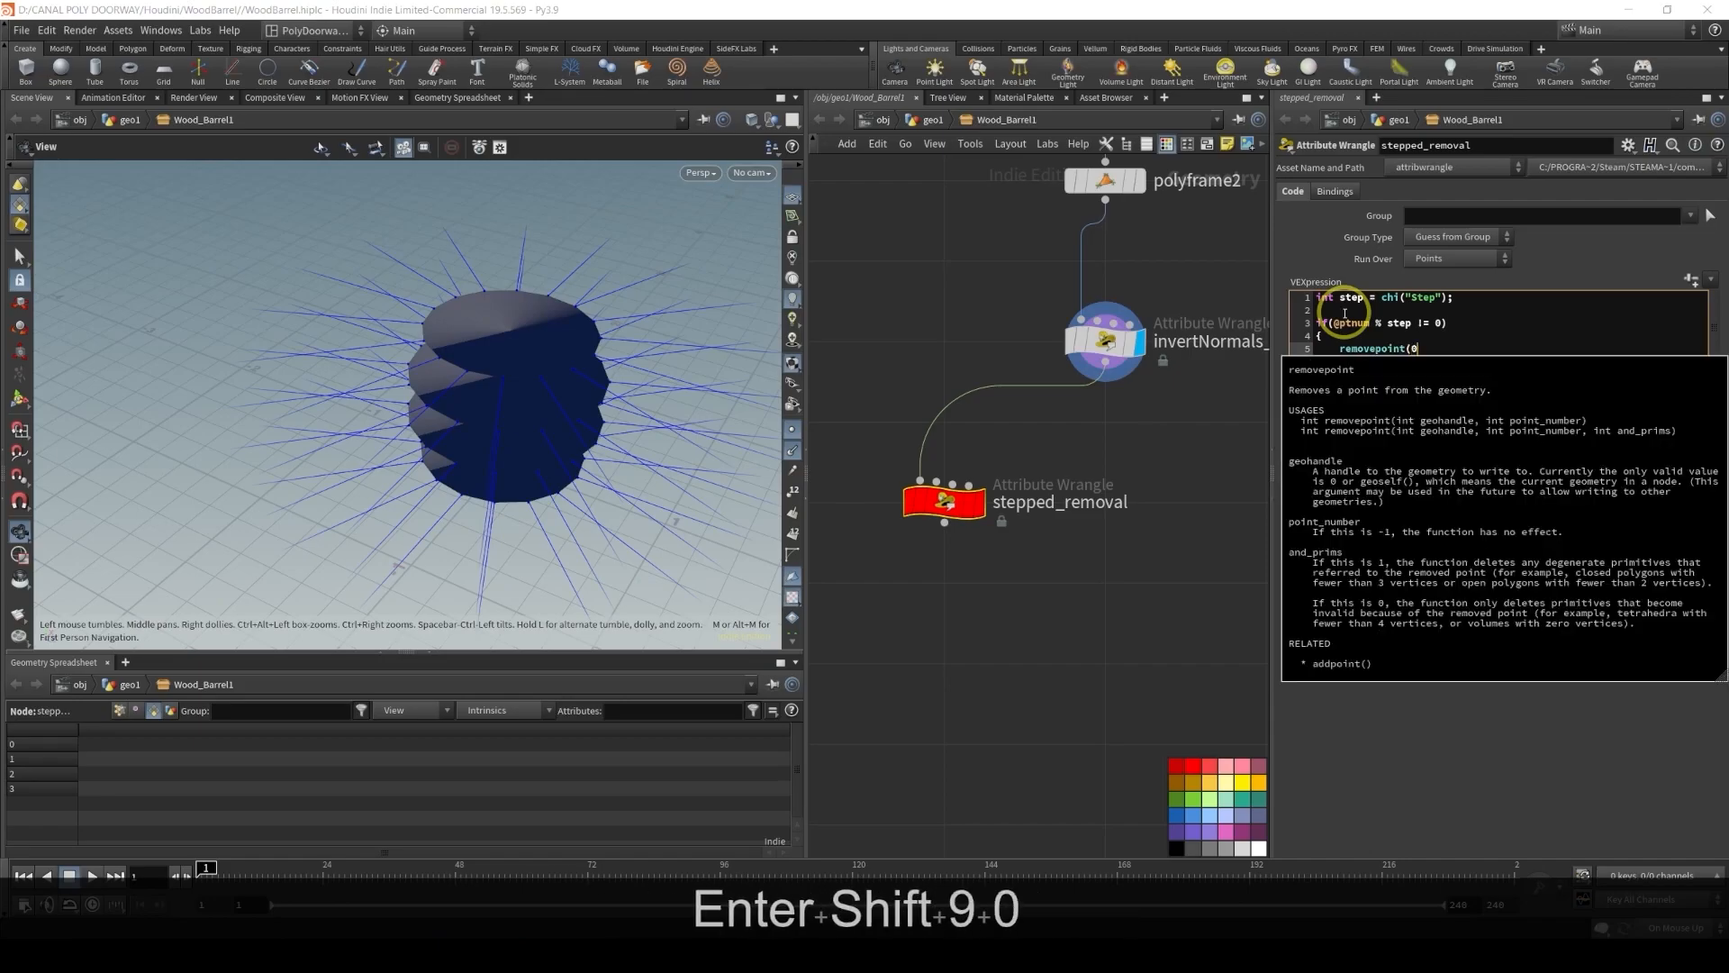
pyautogui.write(', @ptnu')
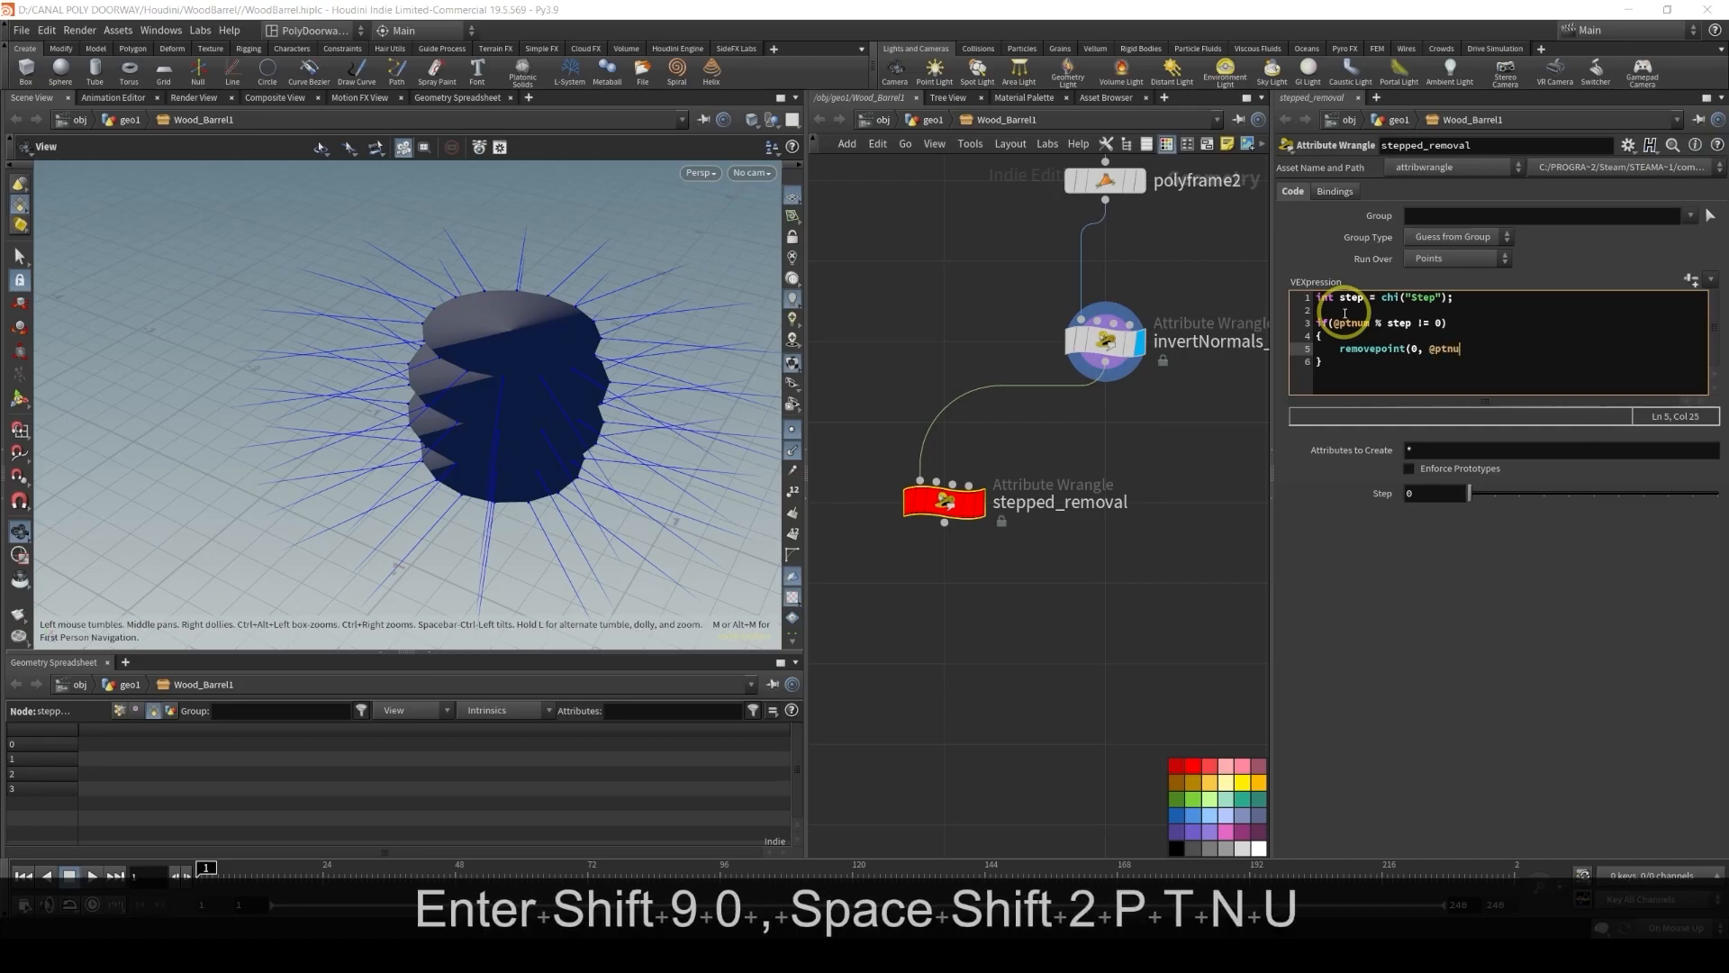
pyautogui.write('m);')
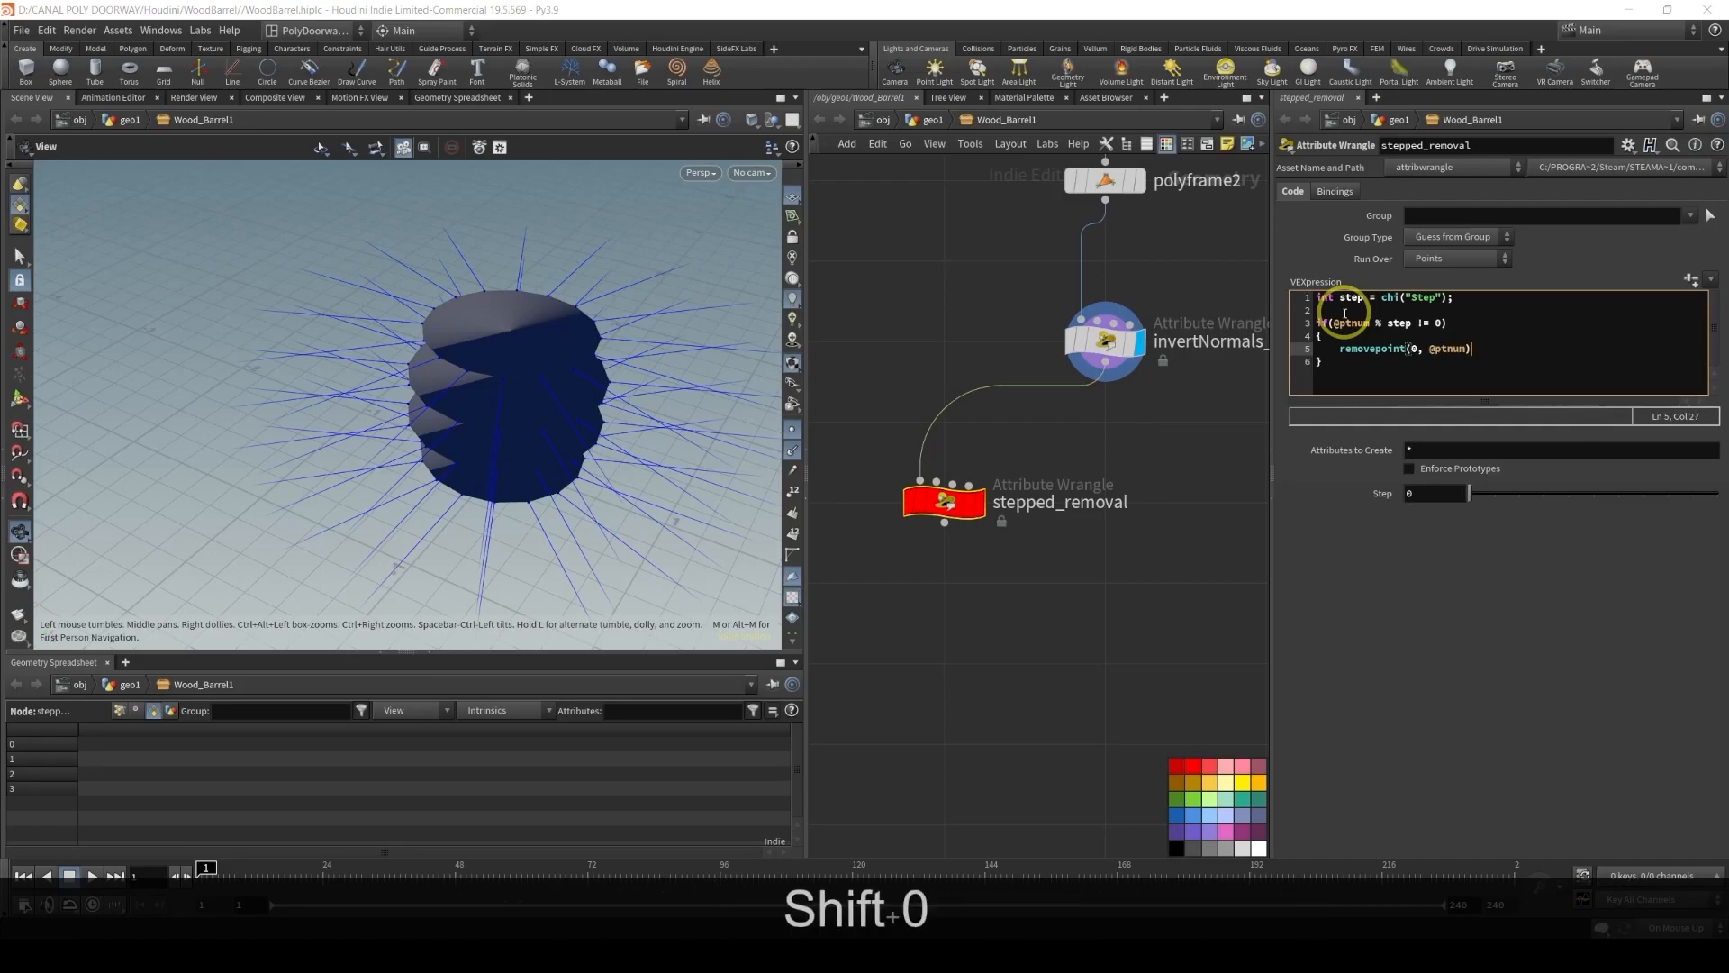
# Display the stepped_removal node and try different Step values, setting Step to 1
pyautogui.click(1632, 256)
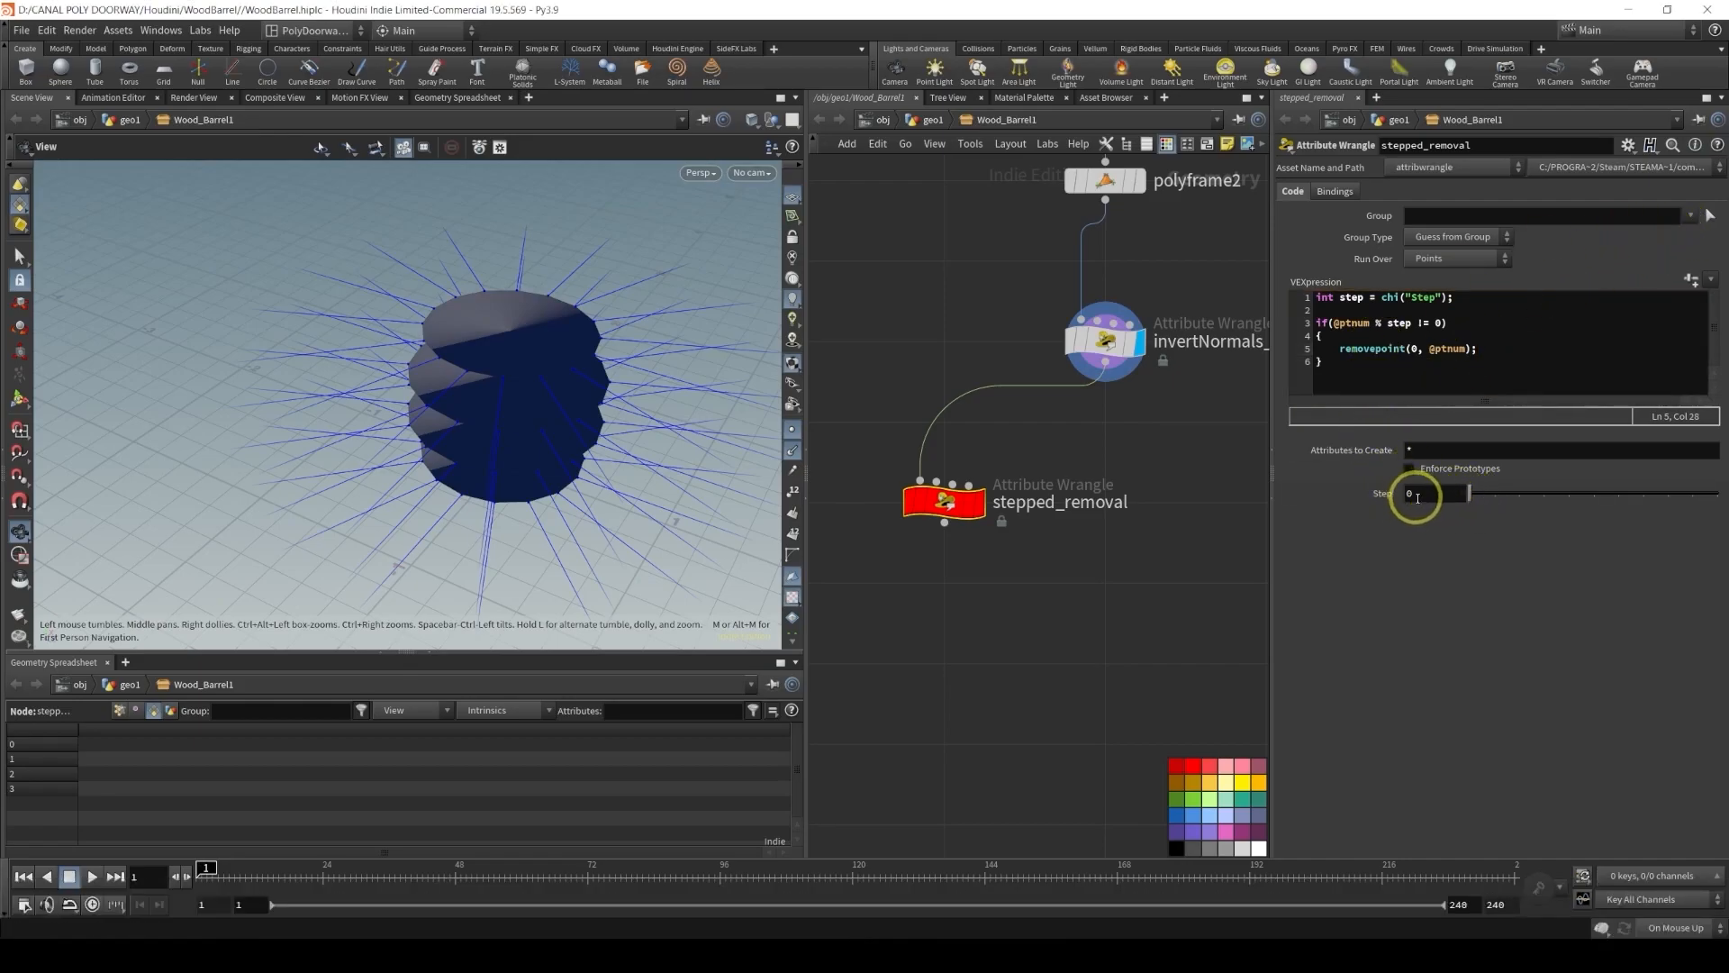
pyautogui.moveTo(1490, 501); pyautogui.dragTo(1517, 499)
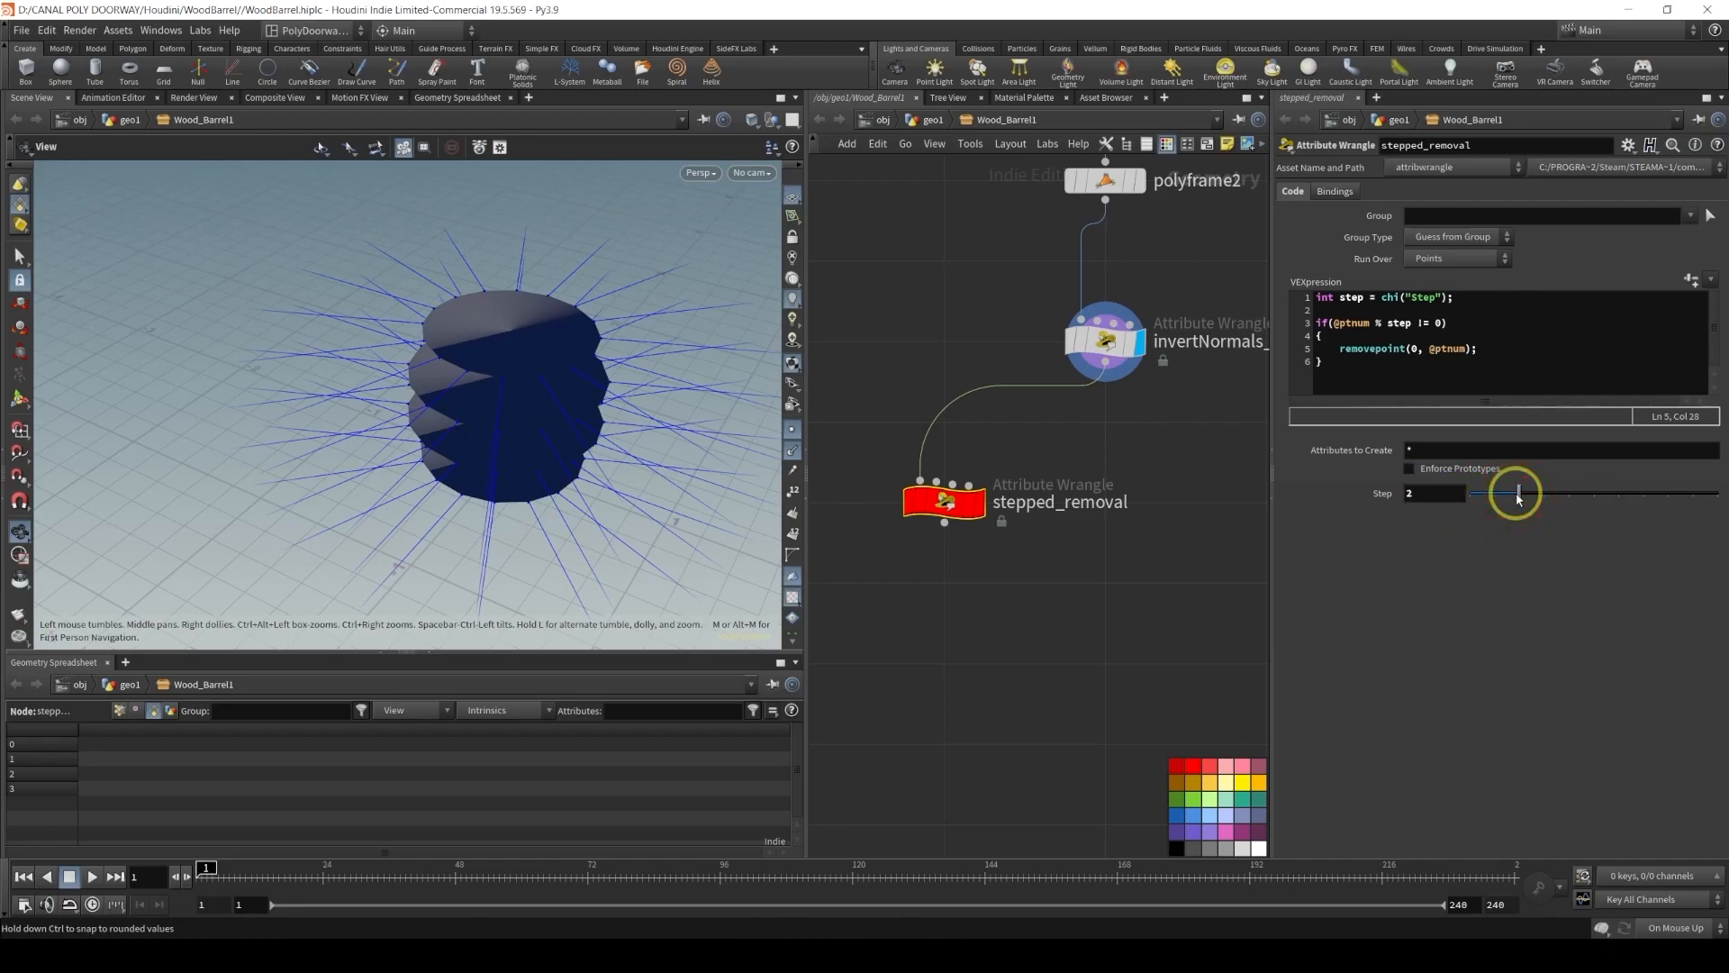
pyautogui.click(979, 503)
pyautogui.moveTo(1519, 494); pyautogui.dragTo(1543, 496)
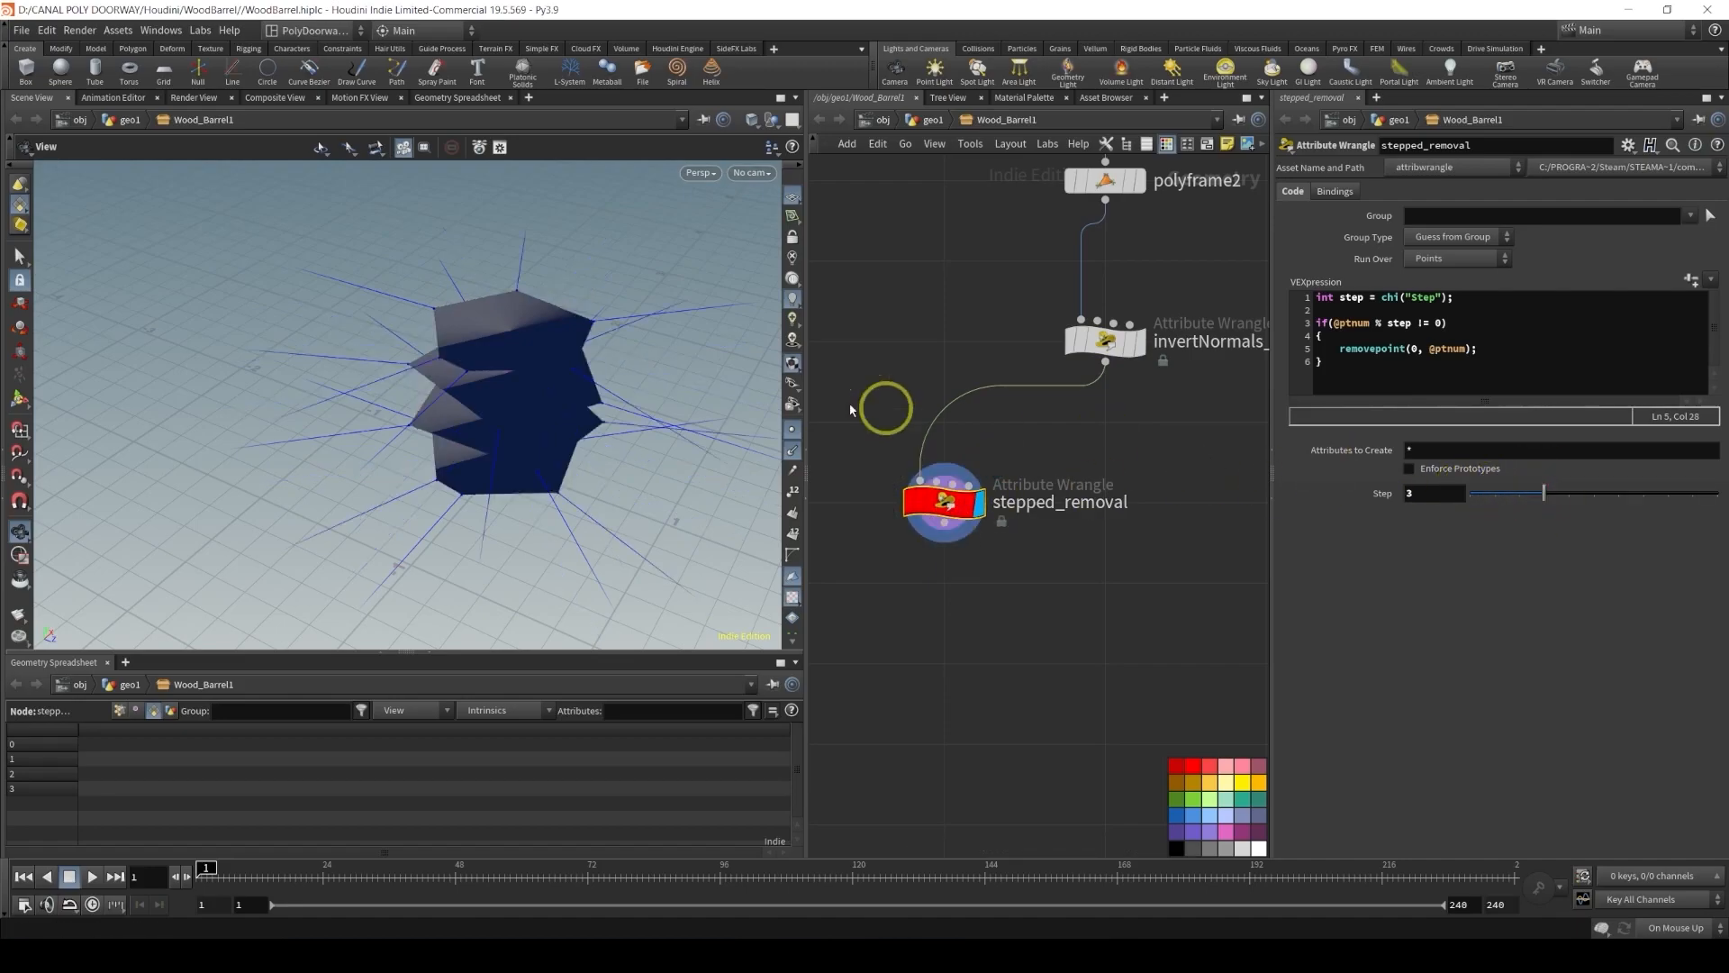
pyautogui.moveTo(1544, 495); pyautogui.dragTo(1488, 496)
pyautogui.click(1489, 495)
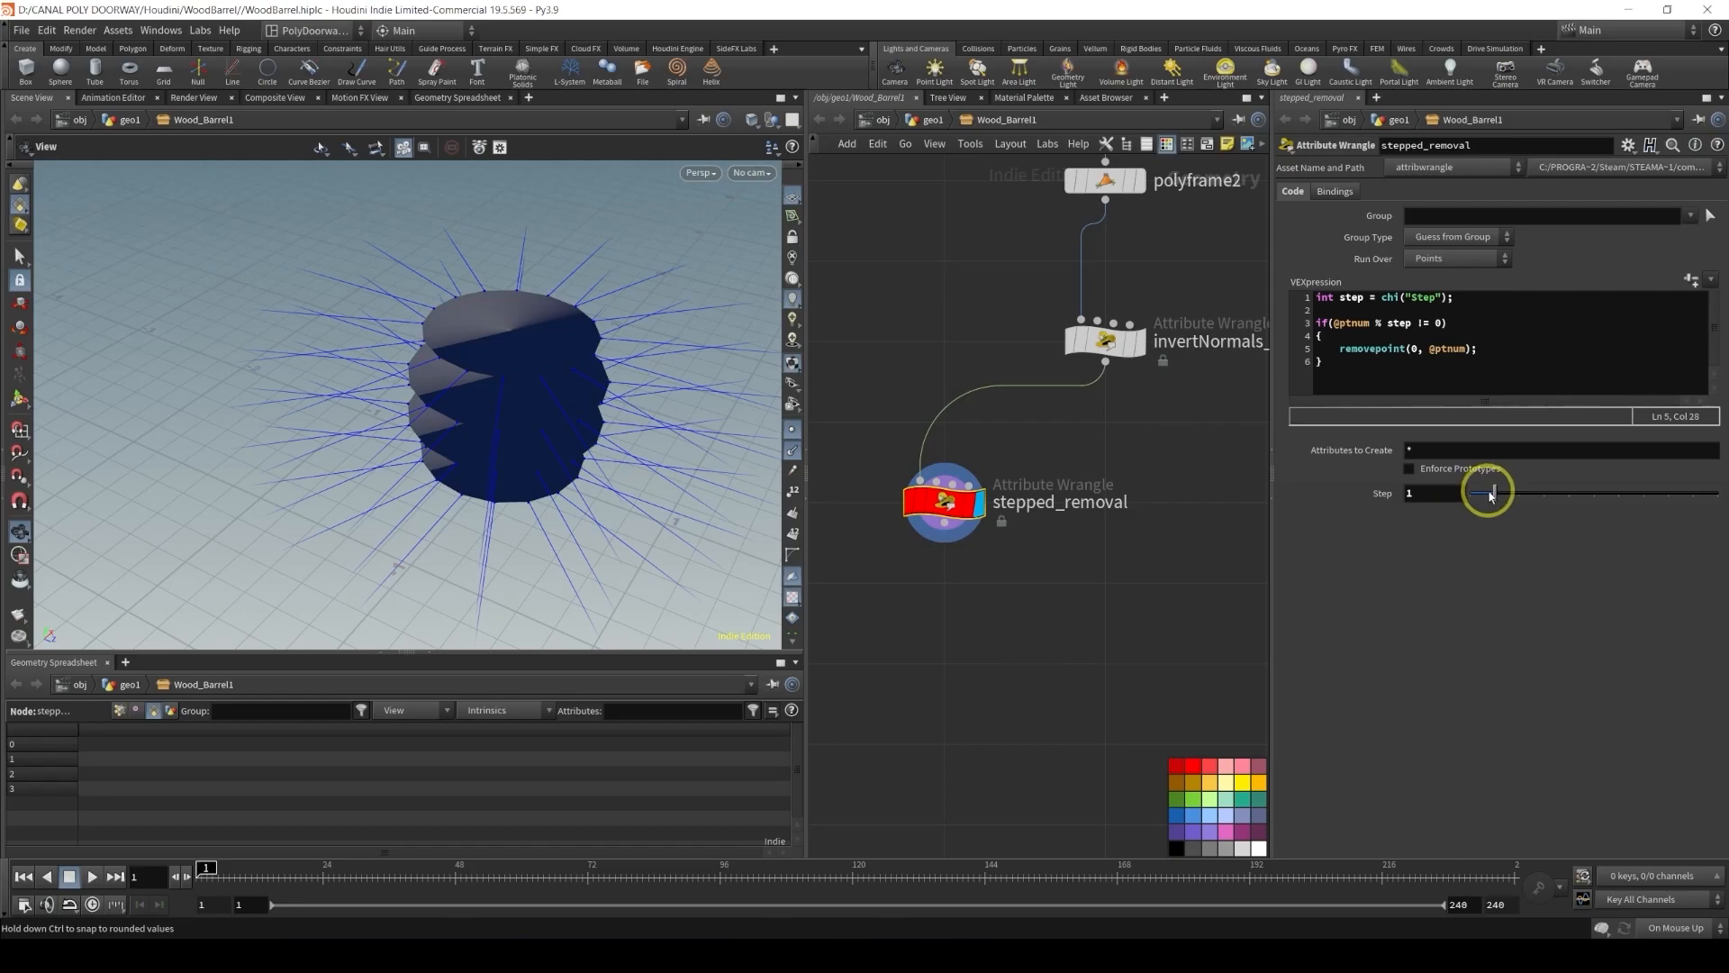
# Add another Attribute Wrangle beside stepped_removal and wire invertNormals_and_offset into it
pyautogui.scroll(-1, 1042, 559)
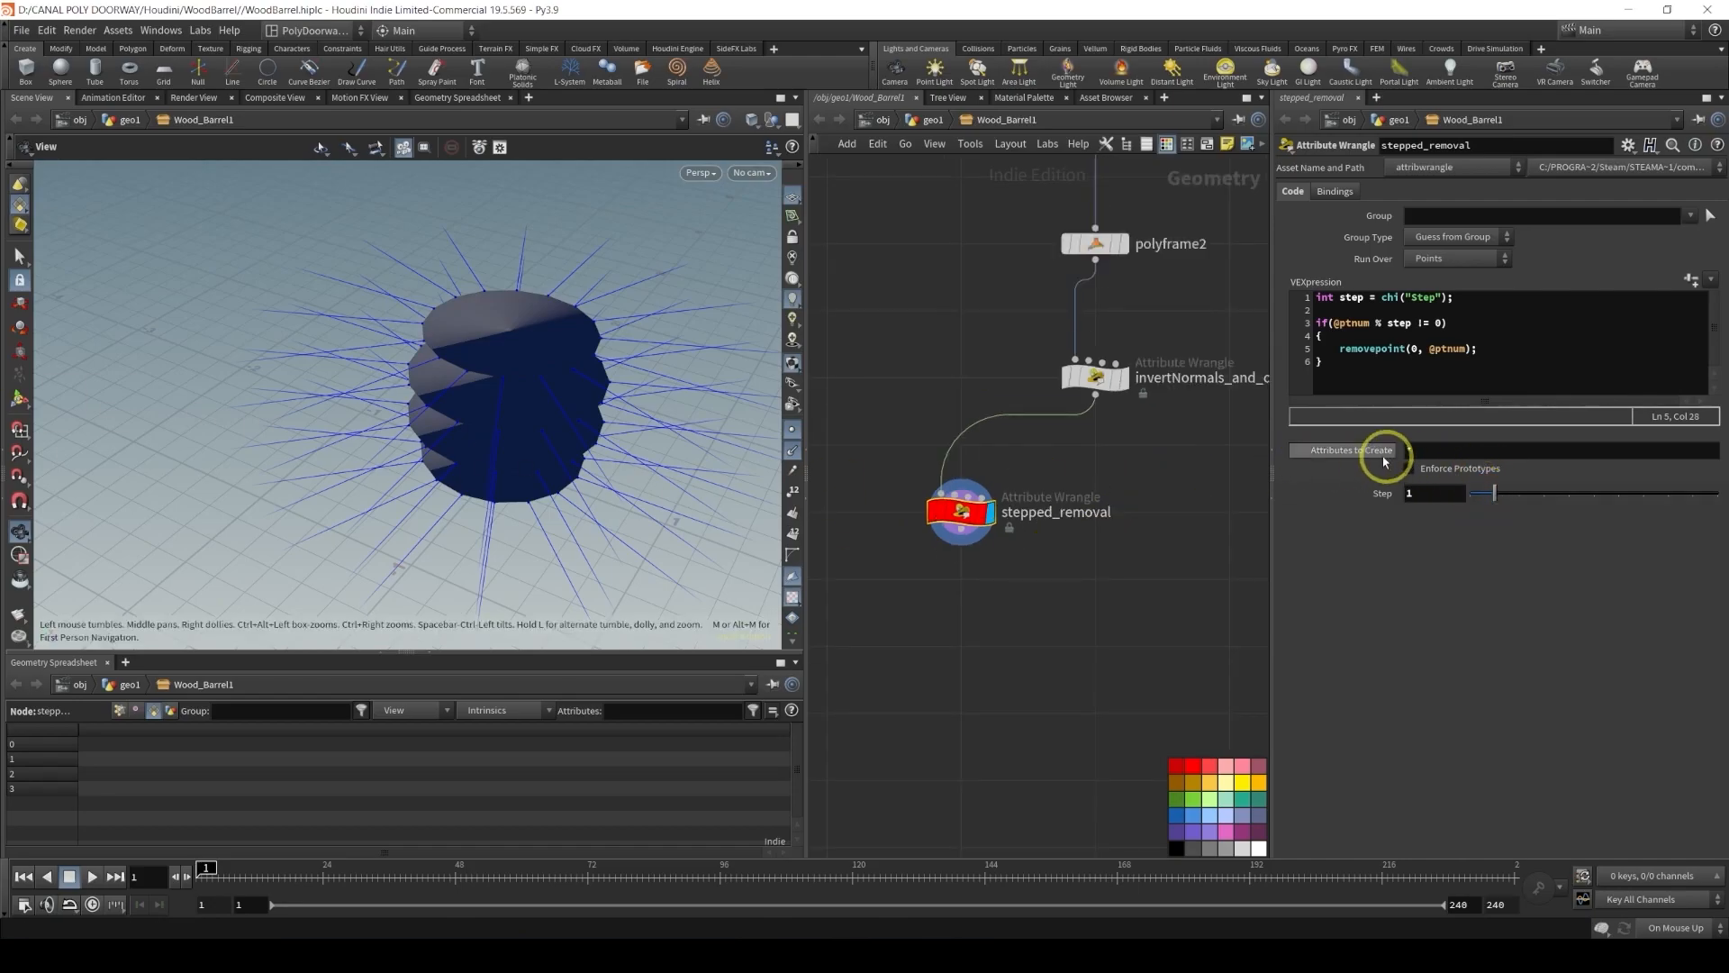
pyautogui.moveTo(973, 518)
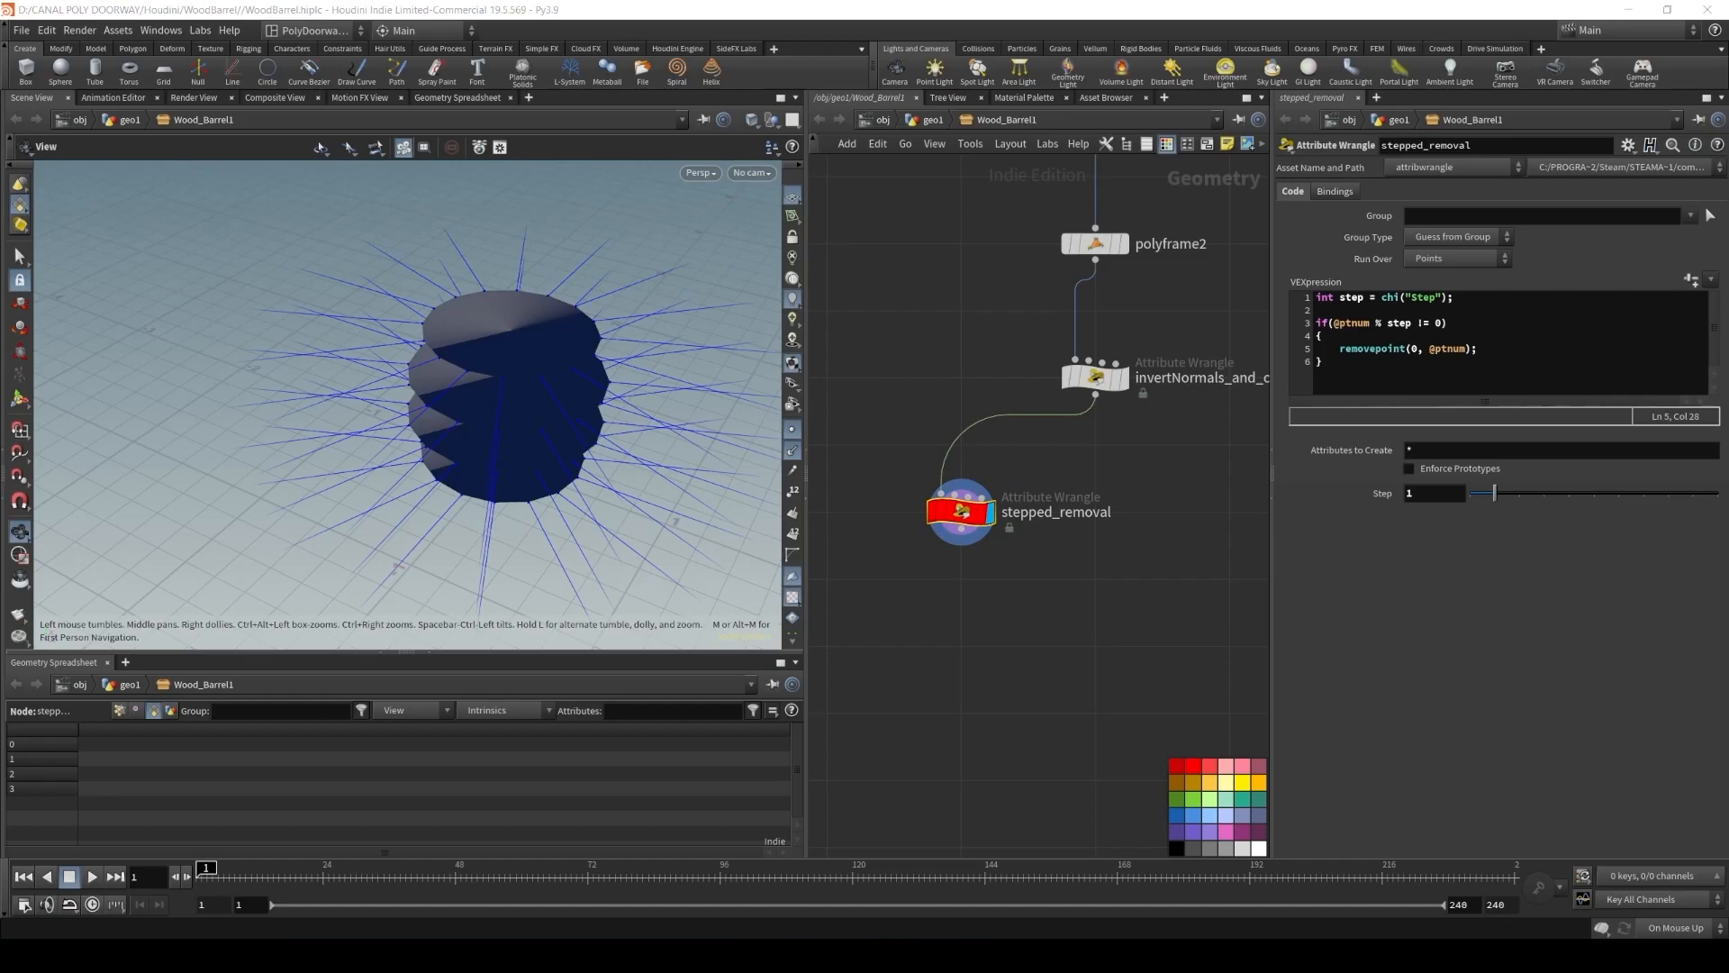
pyautogui.moveTo(1111, 466); pyautogui.dragTo(1004, 413, button='middle')
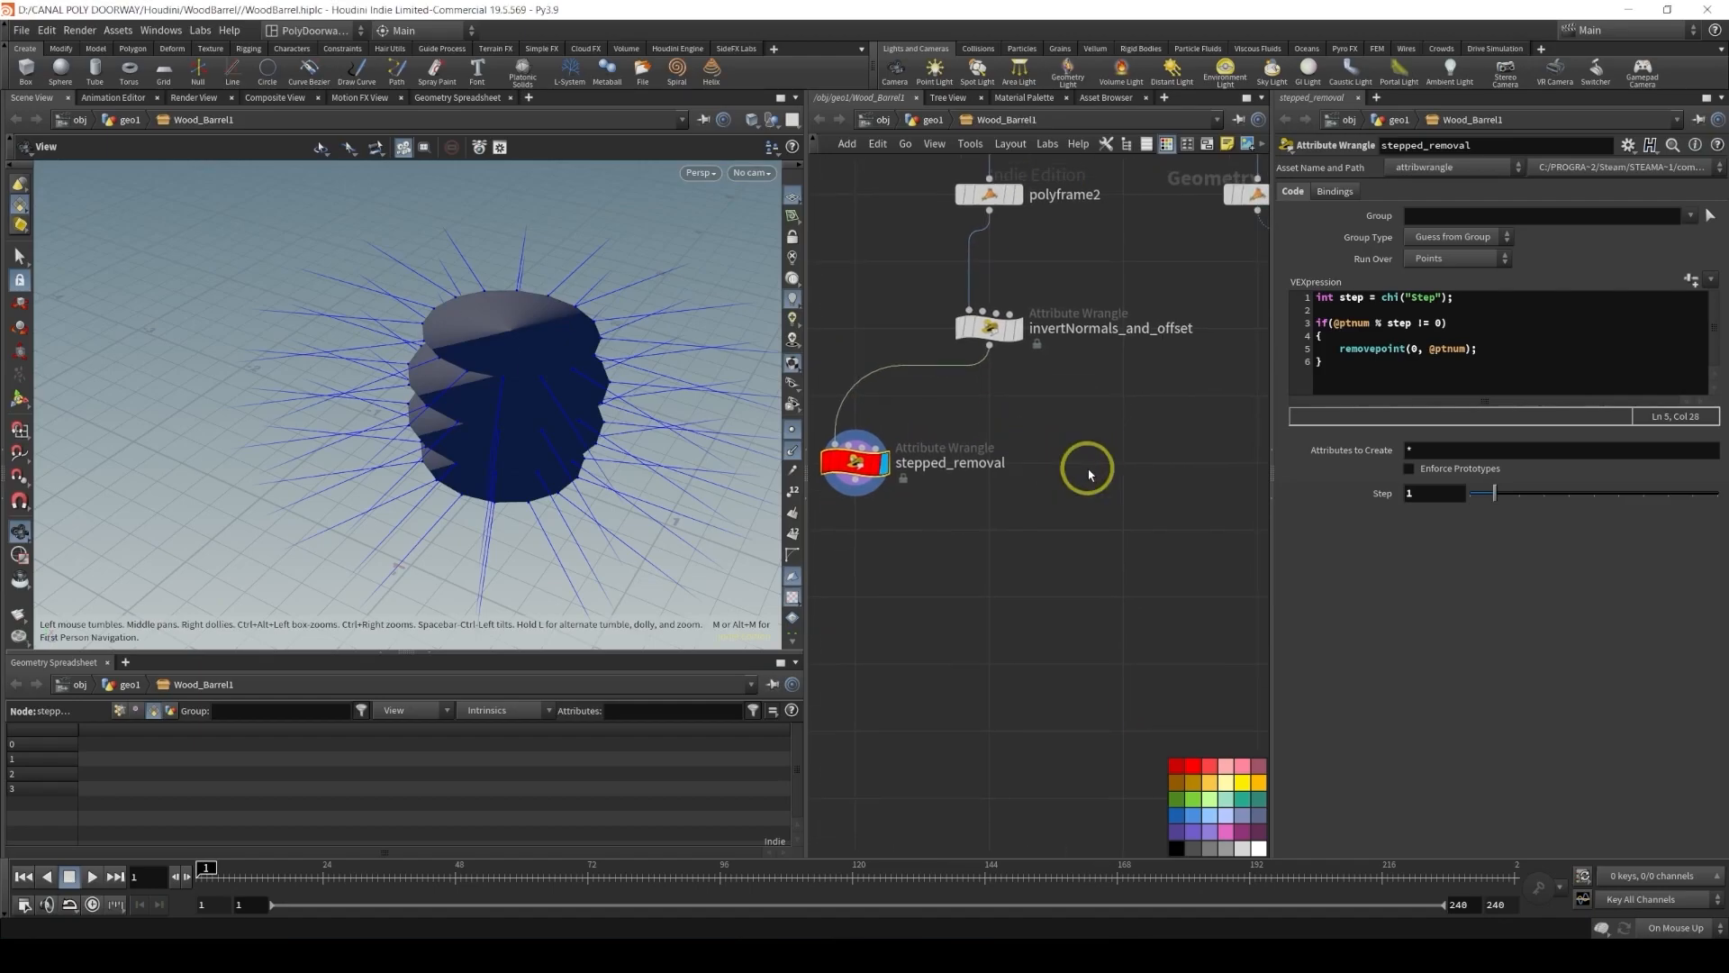
pyautogui.click(1106, 581)
pyautogui.press('Tab')
pyautogui.write('wra')
pyautogui.press('Return')
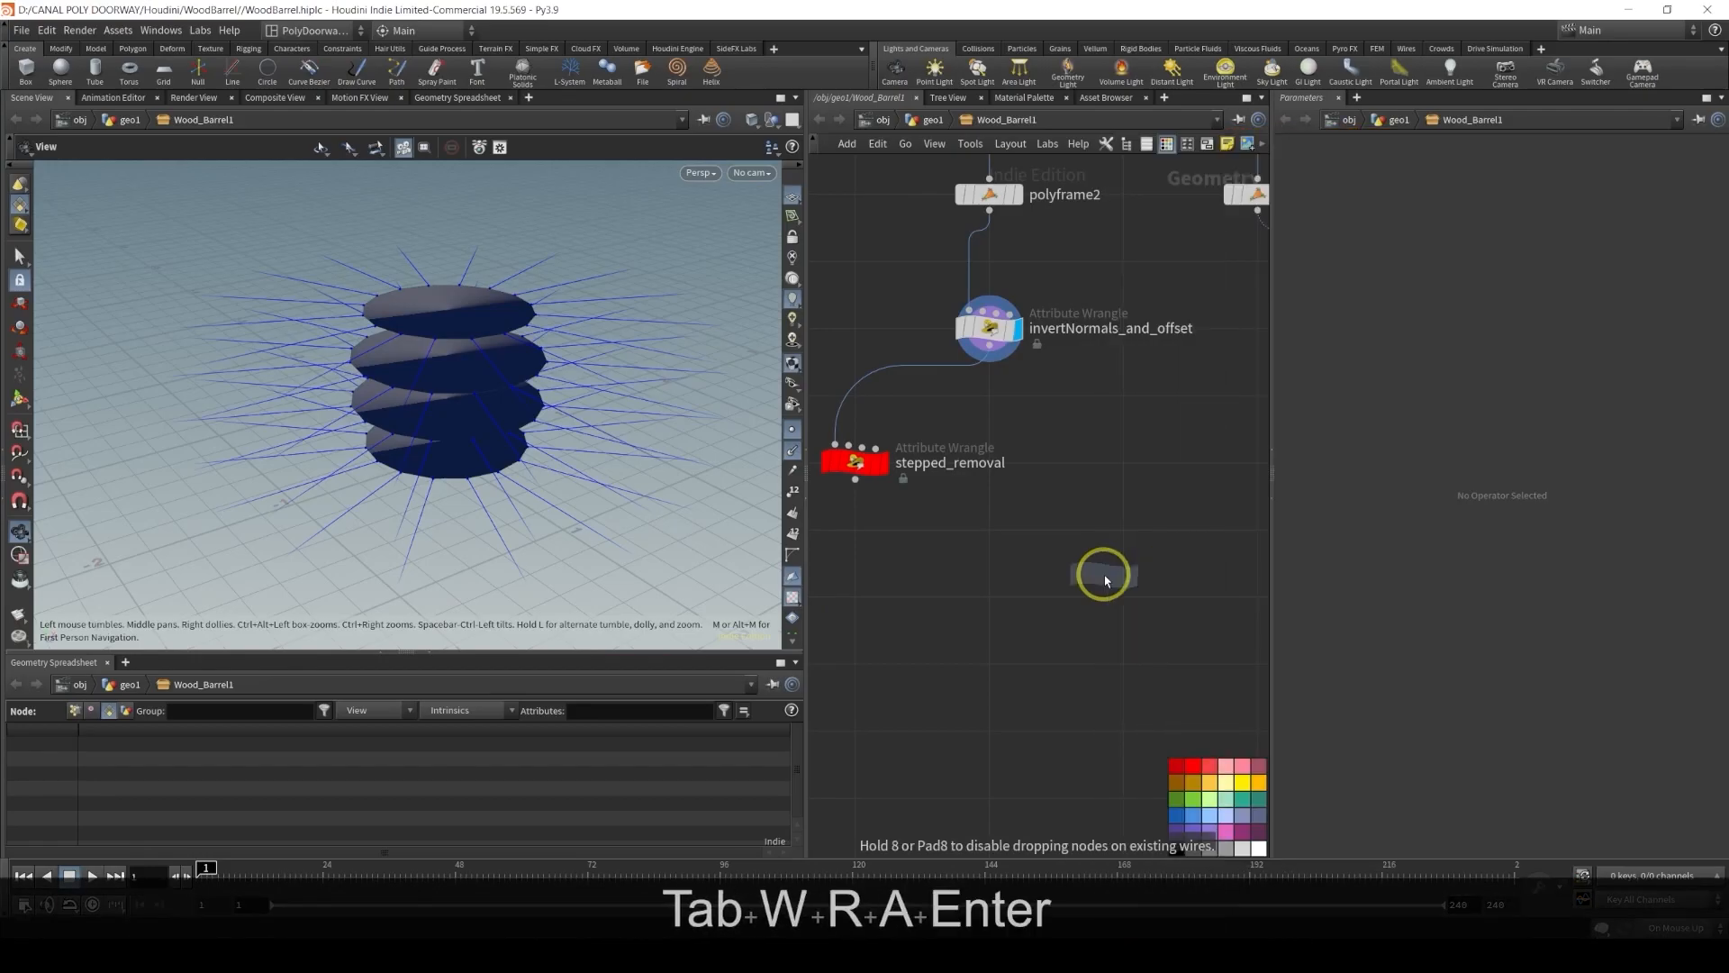
pyautogui.click(1124, 463)
pyautogui.moveTo(998, 354); pyautogui.dragTo(1108, 447)
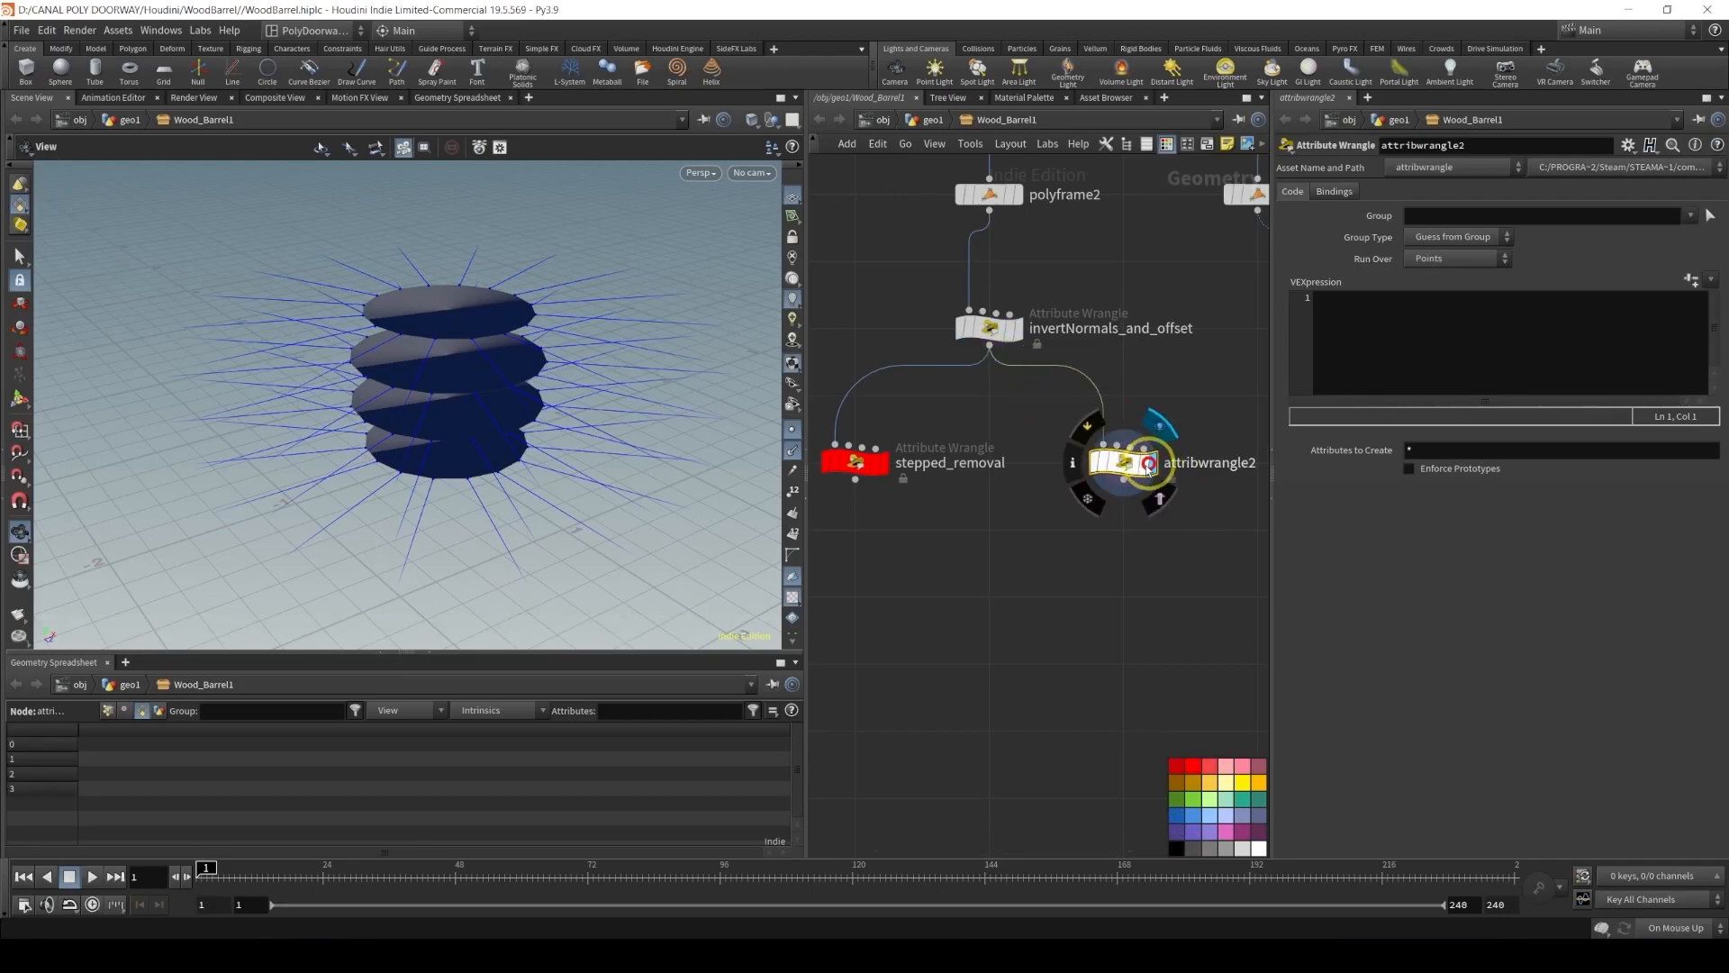
# Rename the new wrangle to random_removal_pts and colour the node red
pyautogui.moveTo(1089, 533); pyautogui.dragTo(965, 556, button='middle')
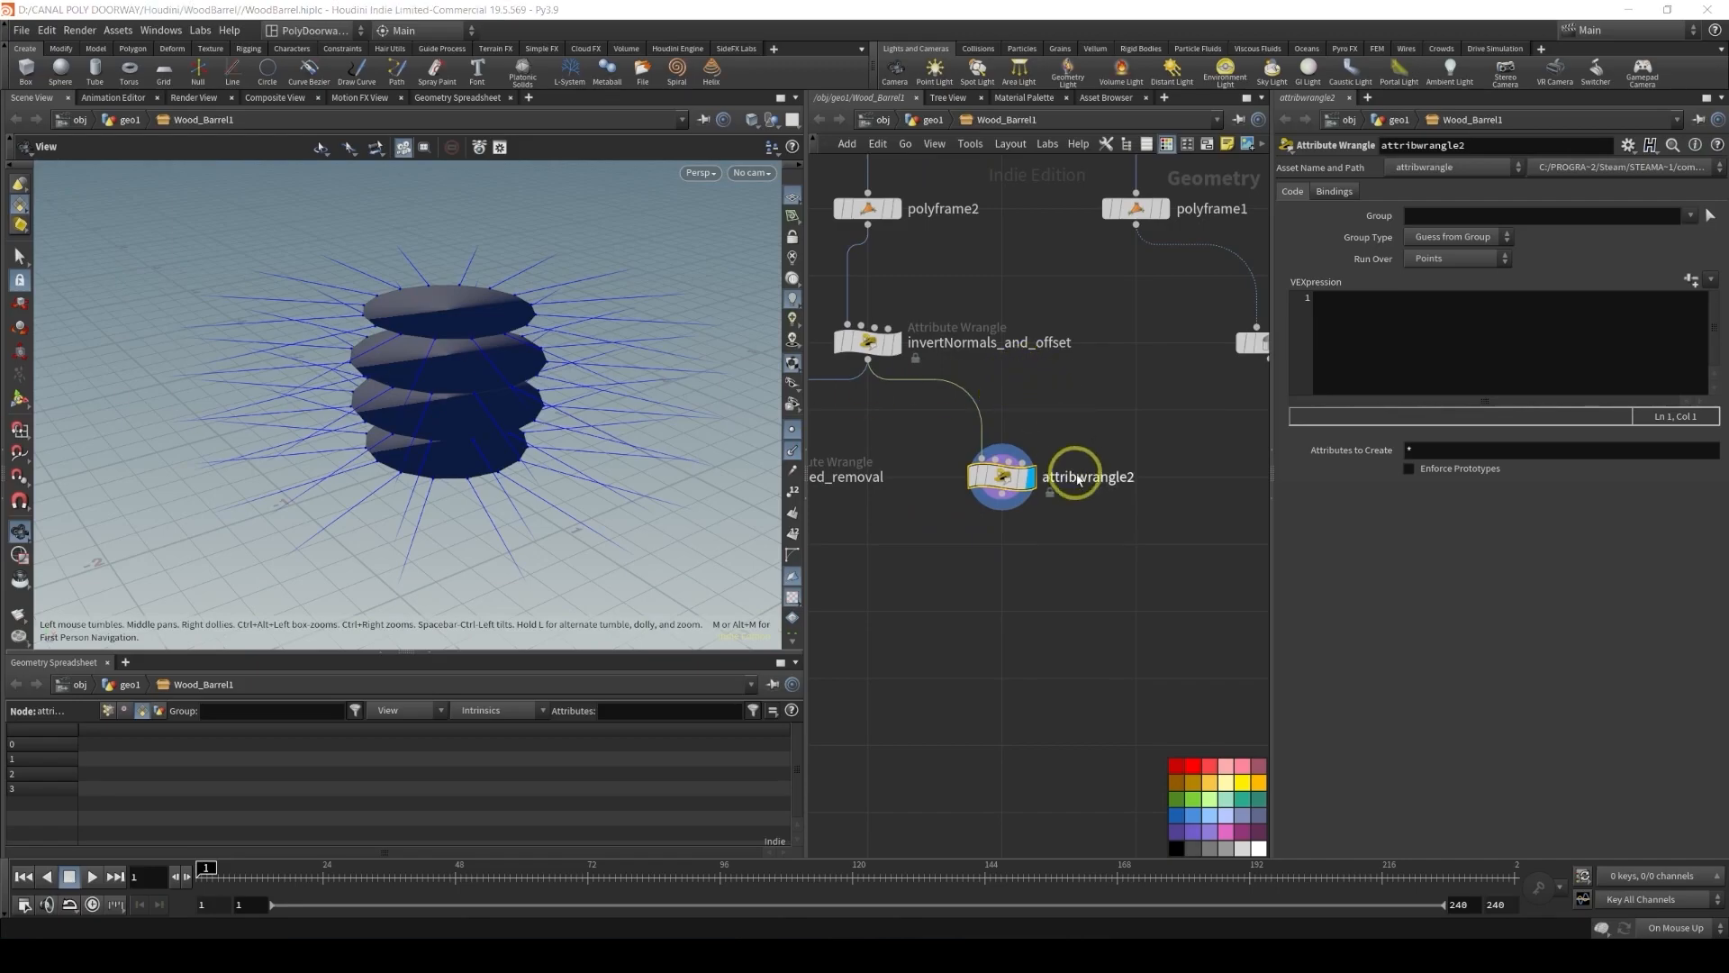
pyautogui.doubleClick(1088, 477)
pyautogui.write('rando')
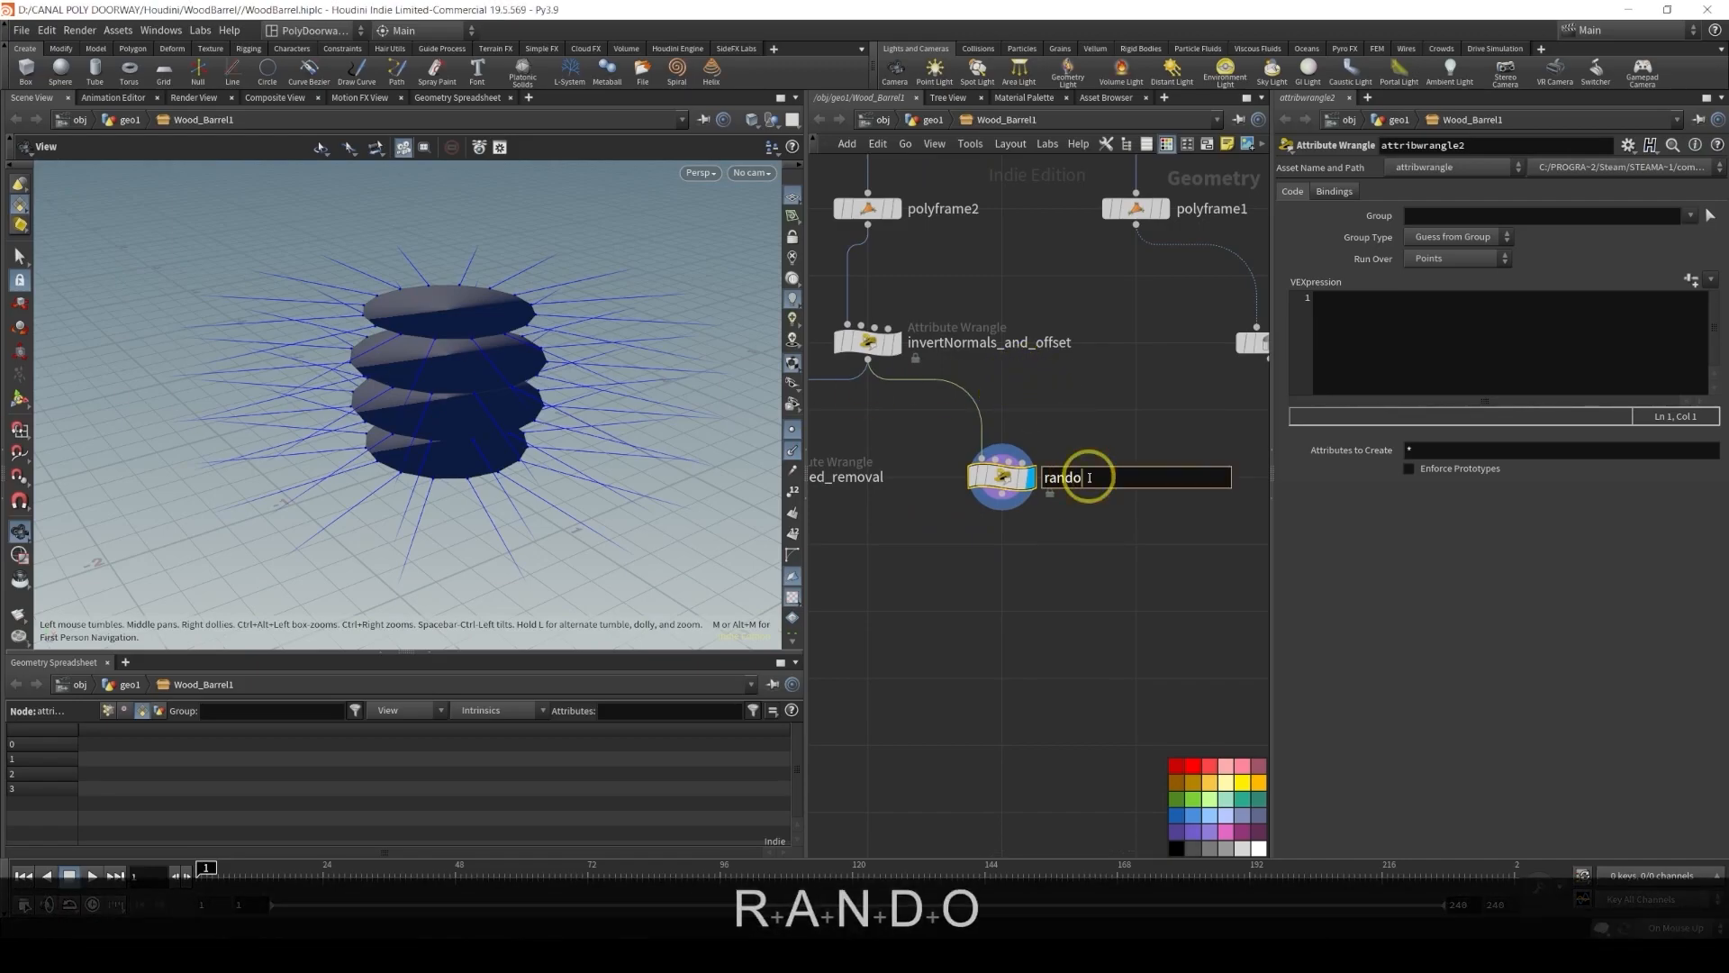
pyautogui.write('m_r')
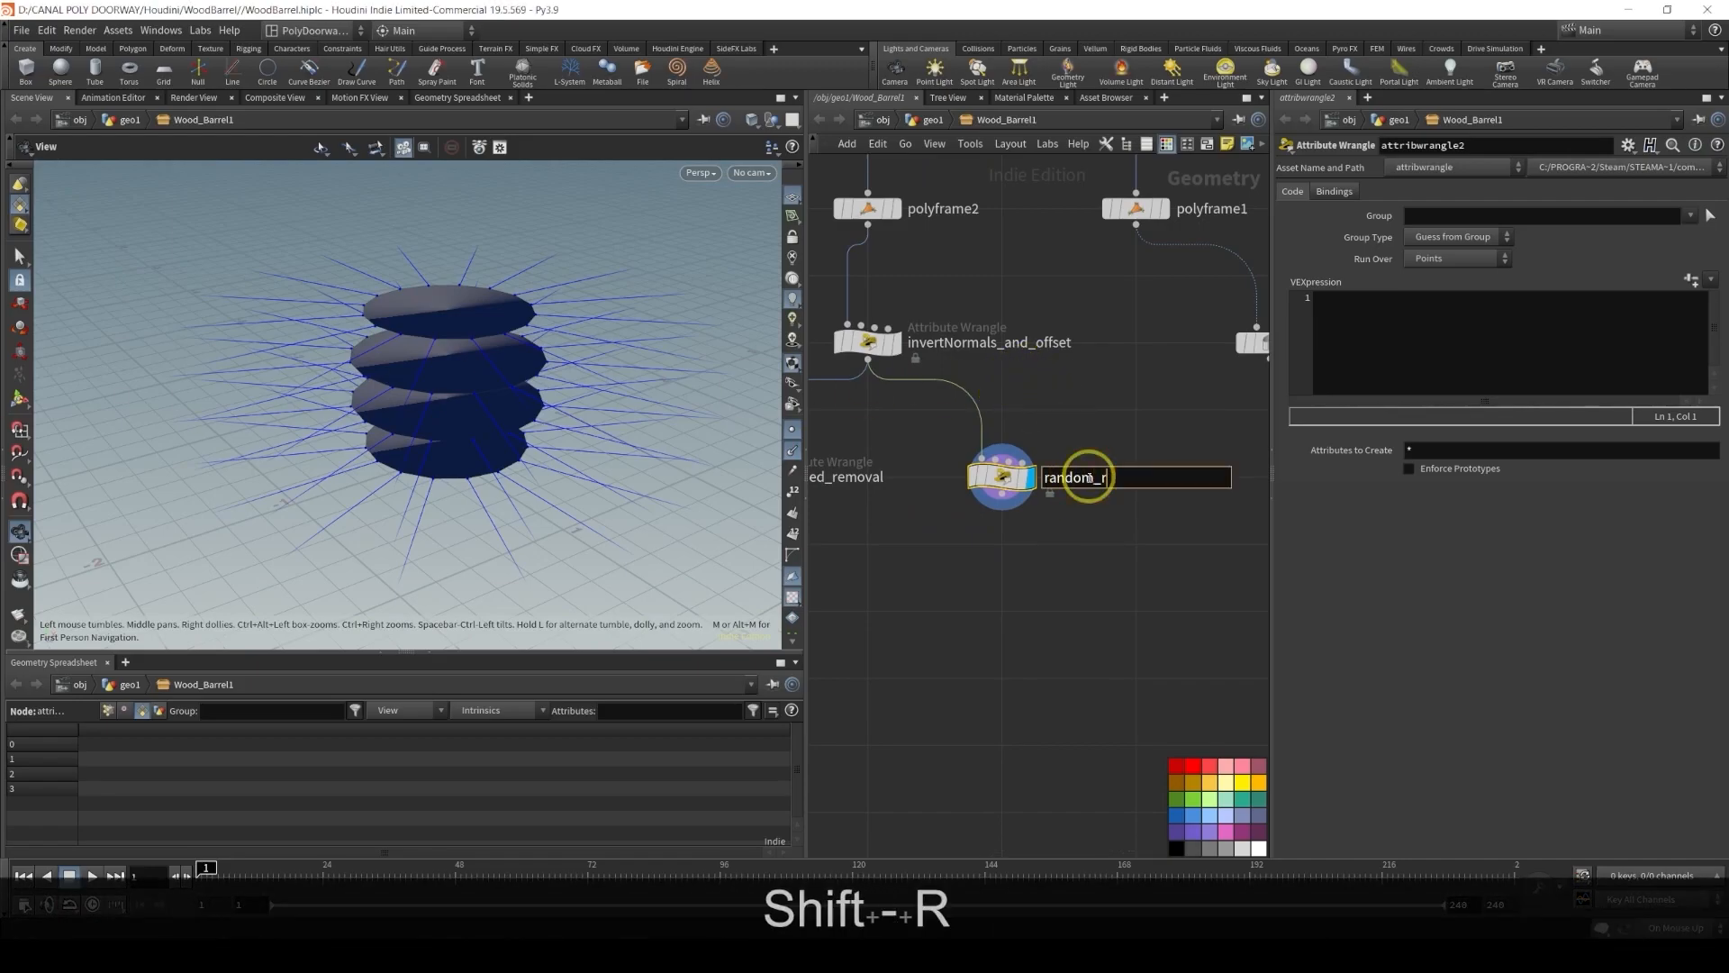
pyautogui.write('emoval_pts')
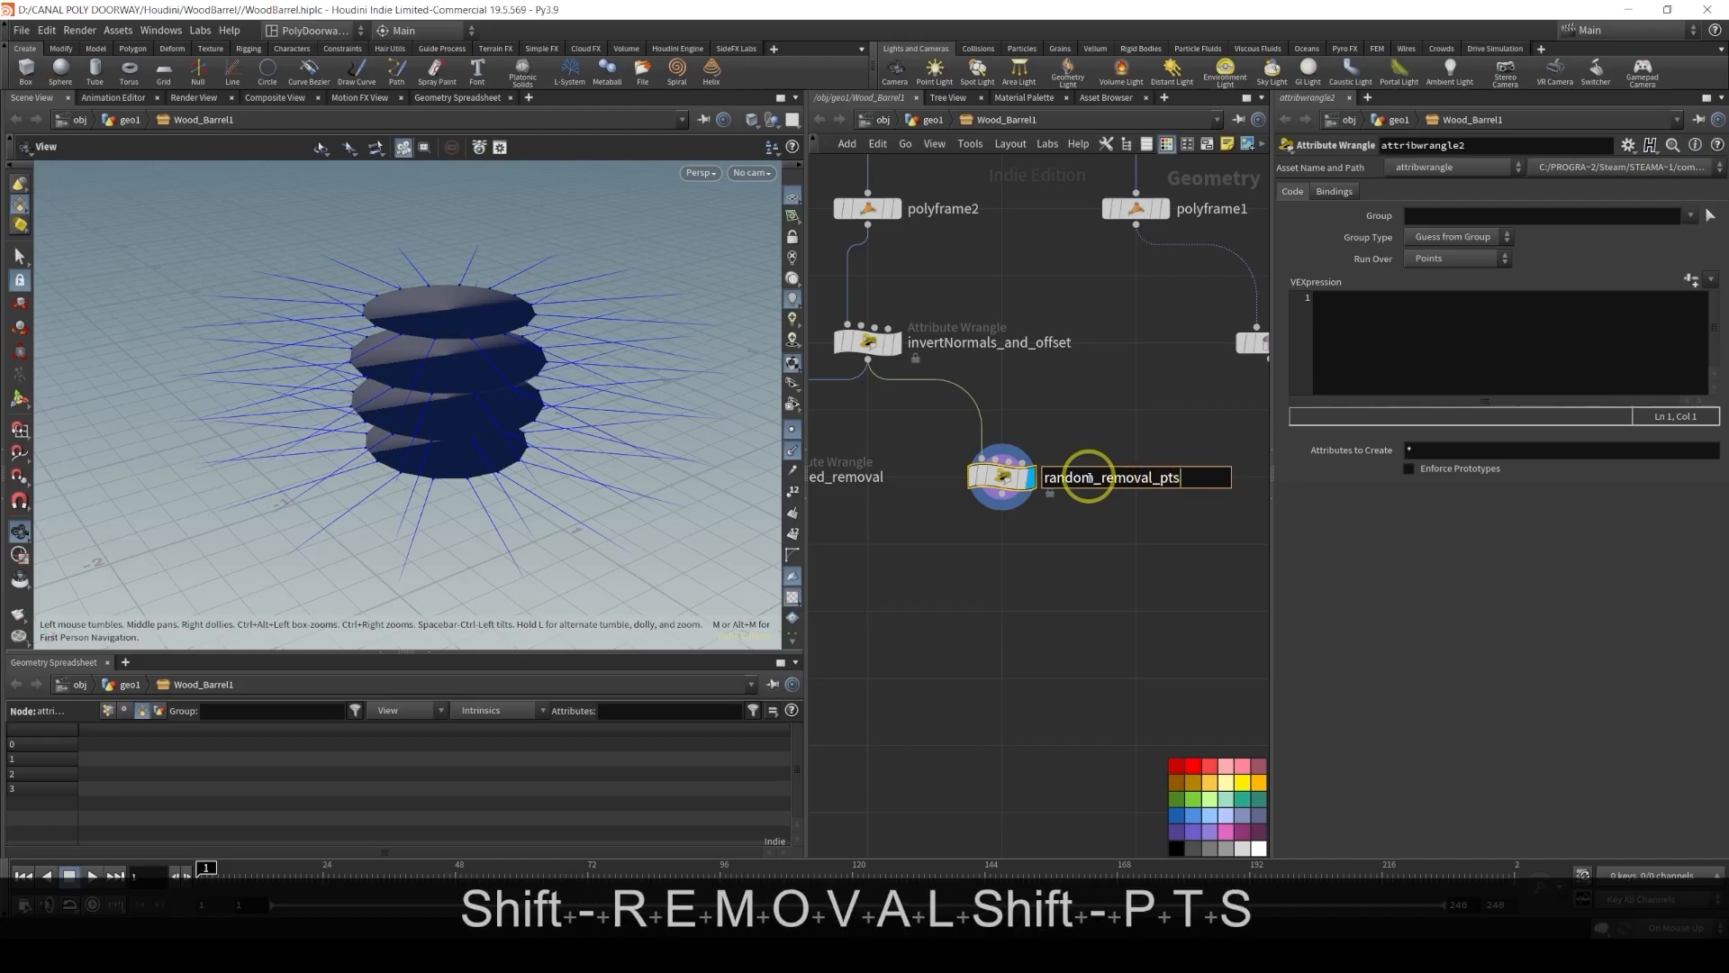
pyautogui.press('Return')
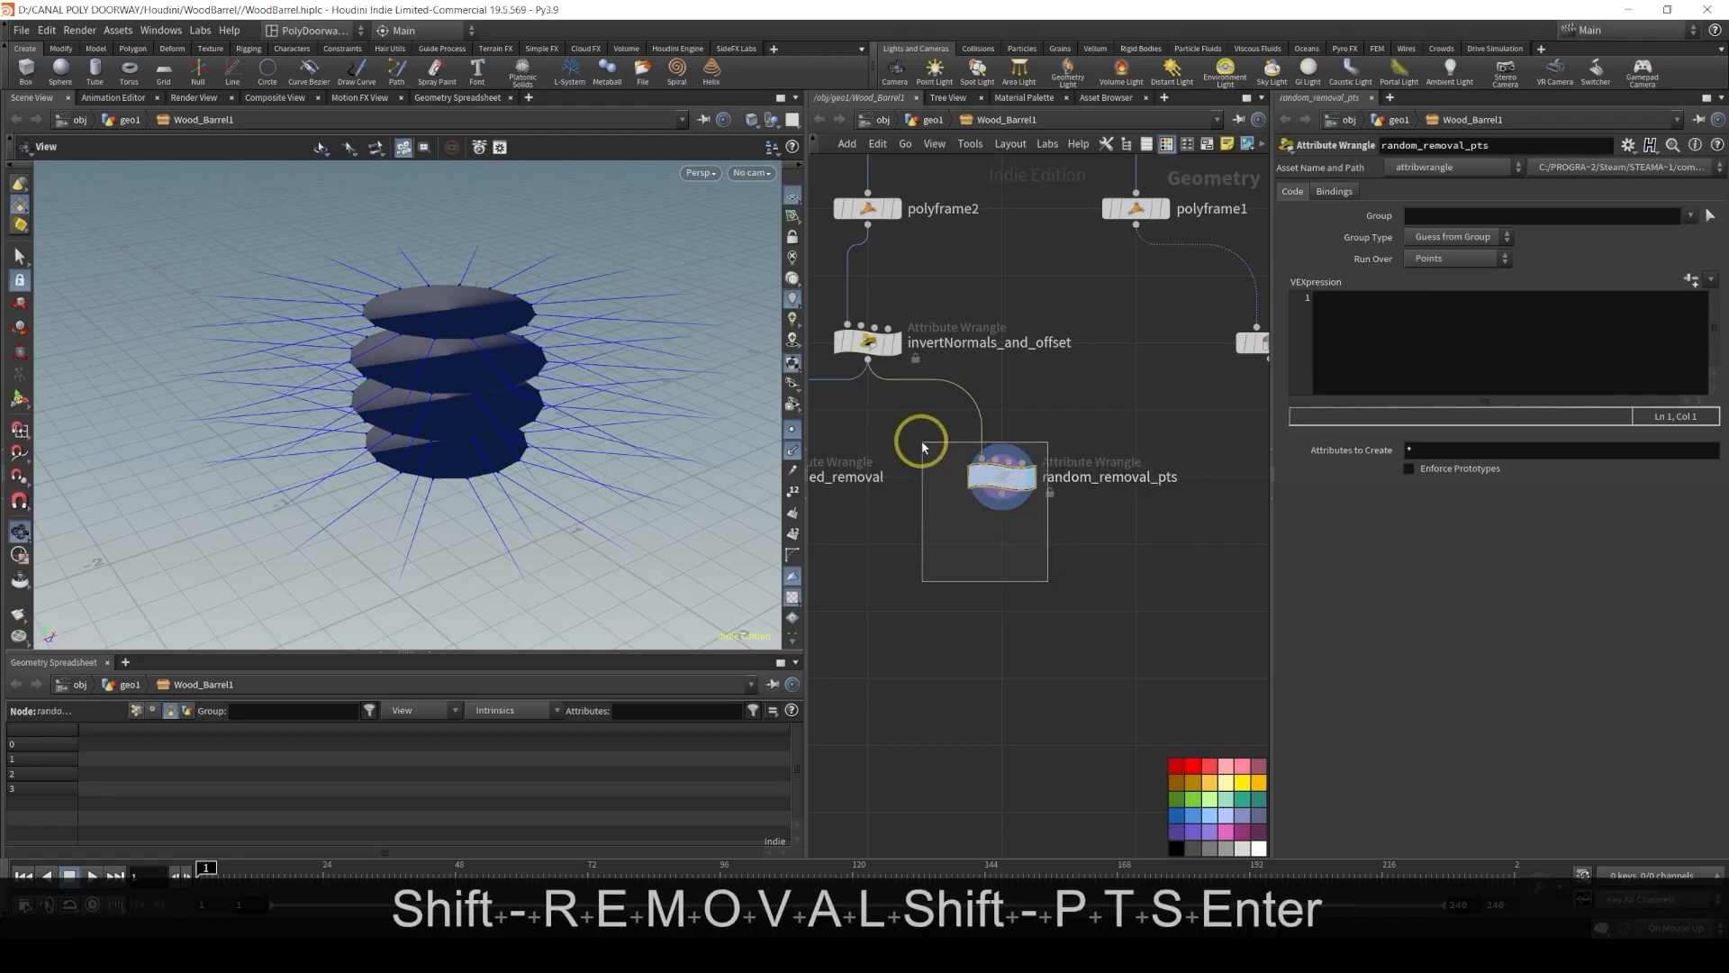
pyautogui.click(1191, 770)
pyautogui.moveTo(1069, 593); pyautogui.dragTo(1093, 664, button='middle')
# Write a VEX line declaring float seed from a "Seed" channel
pyautogui.click(1471, 337)
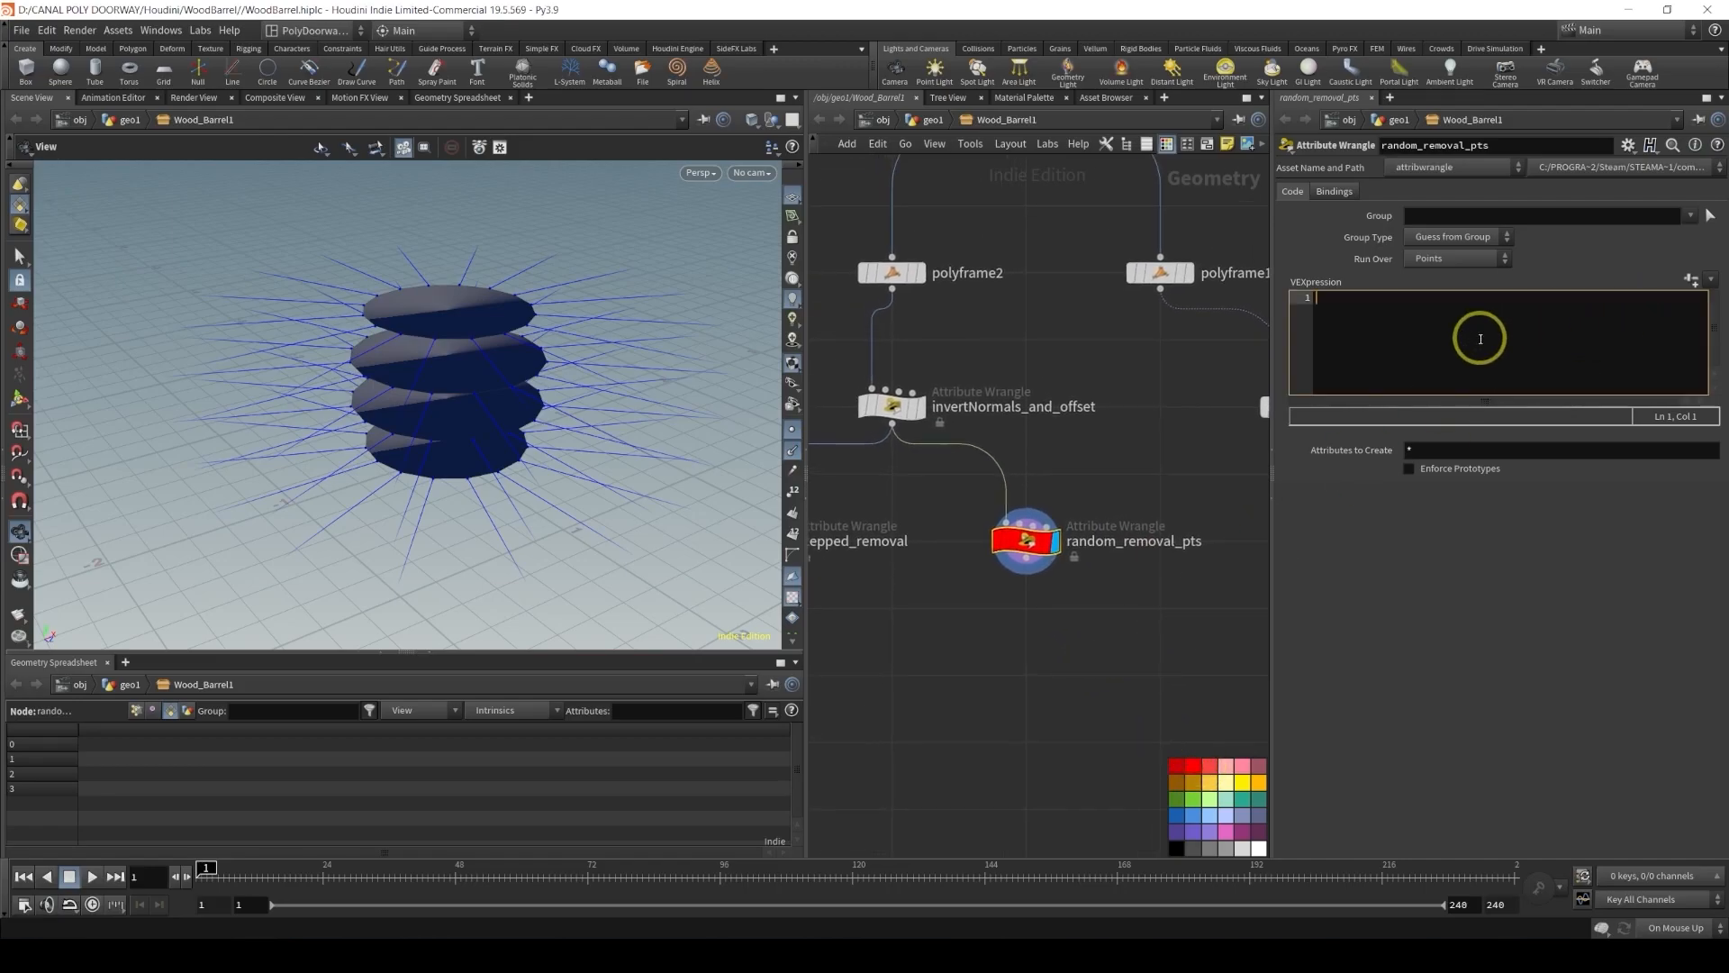
pyautogui.write('float ')
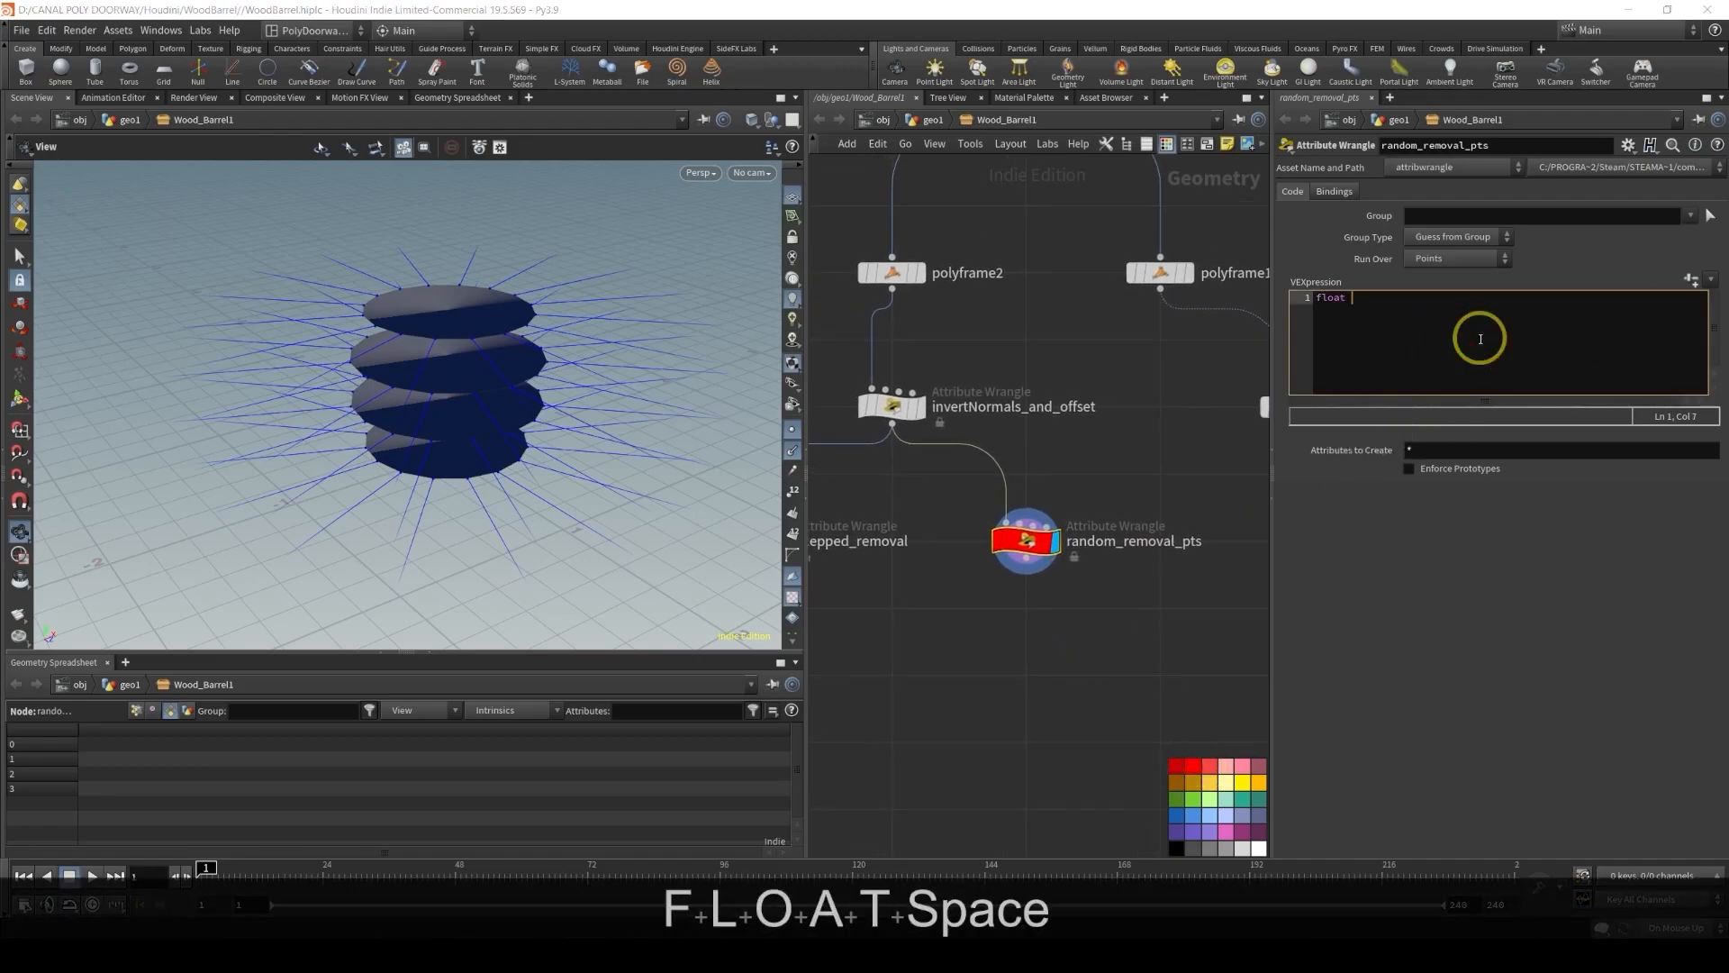
pyautogui.write('seed')
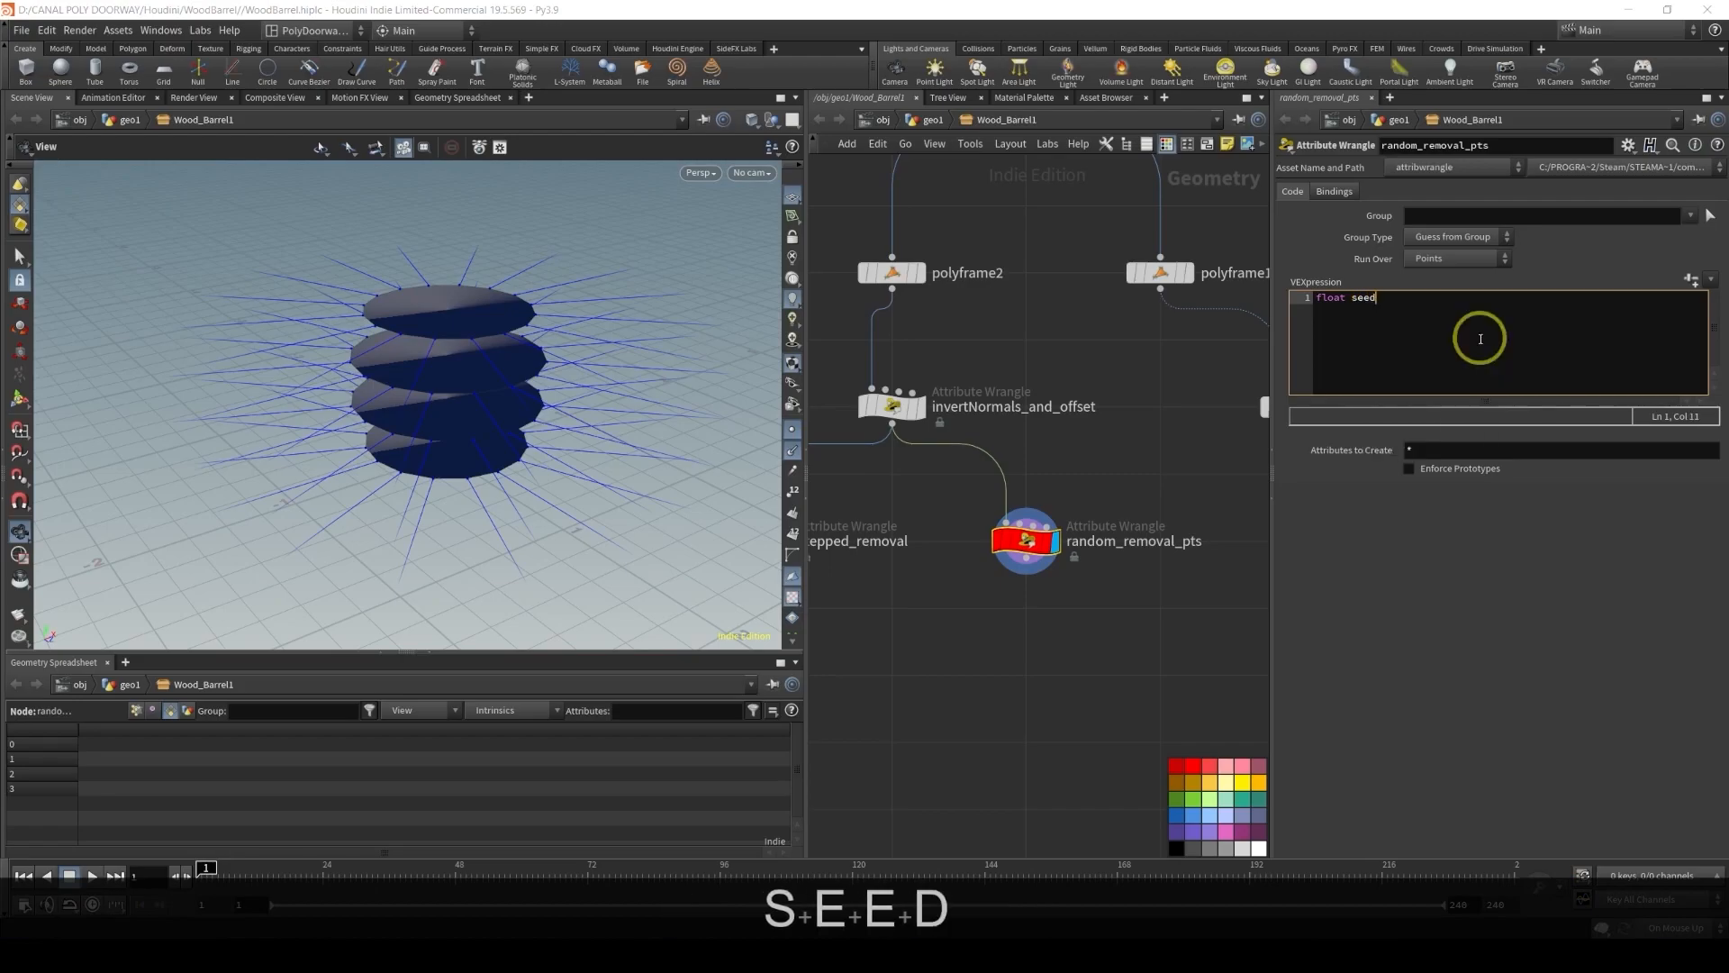
pyautogui.write(' = ')
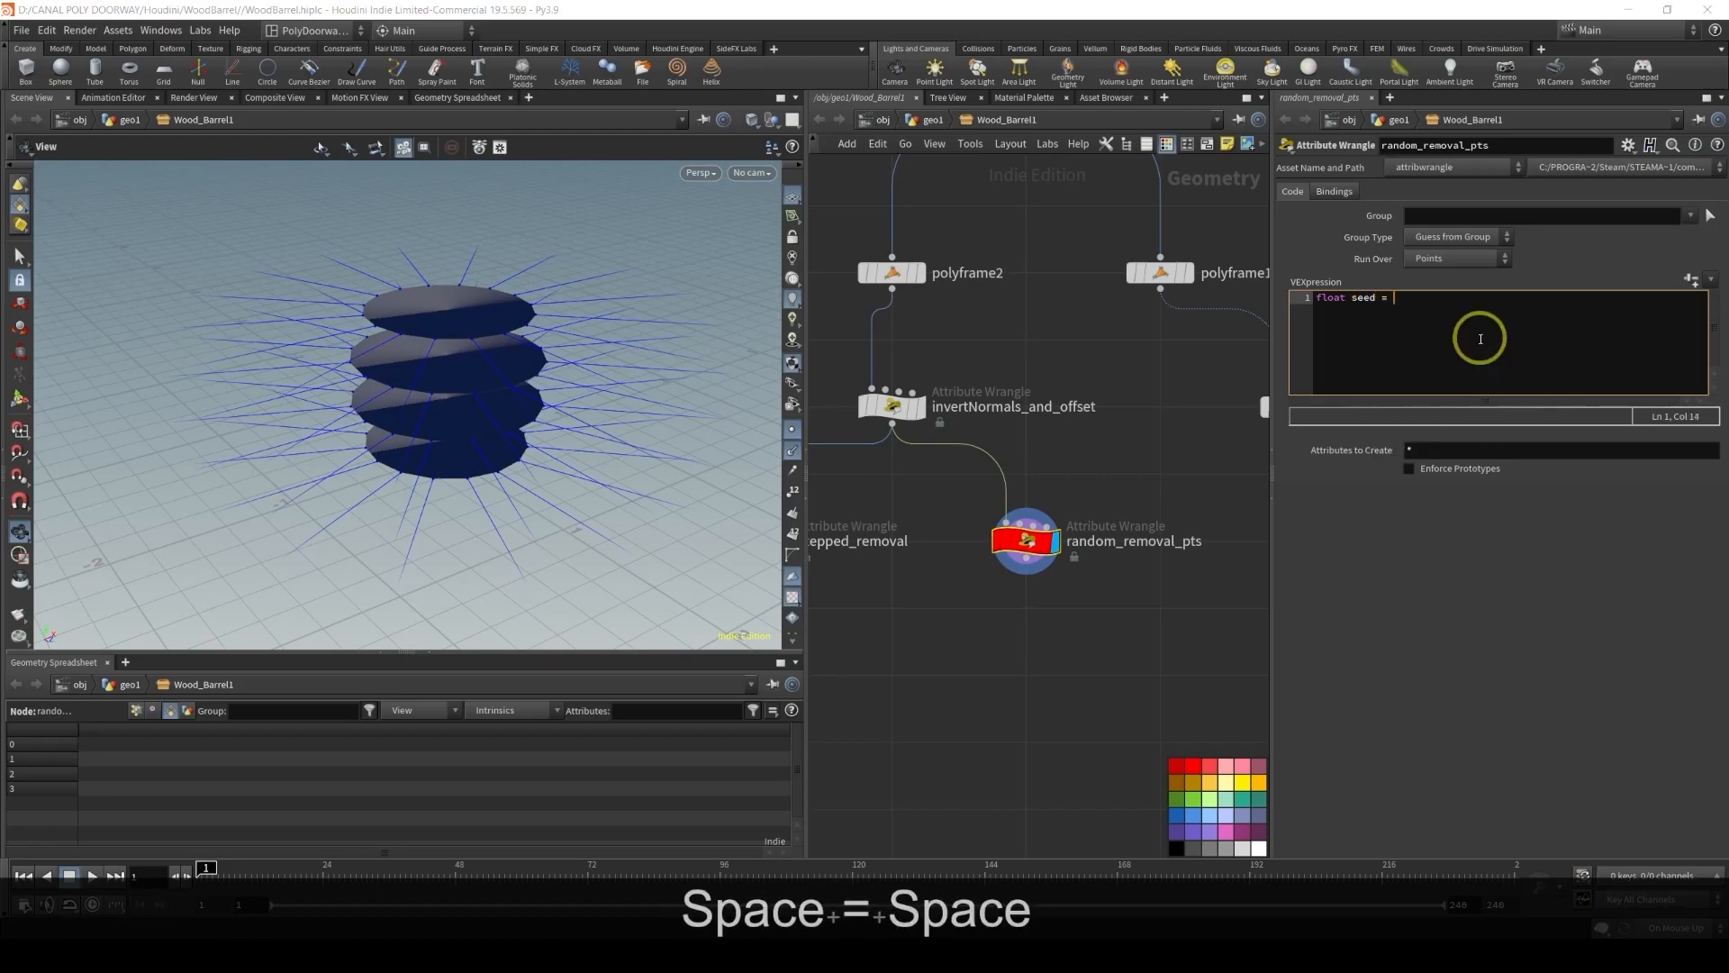
pyautogui.write('chf(')
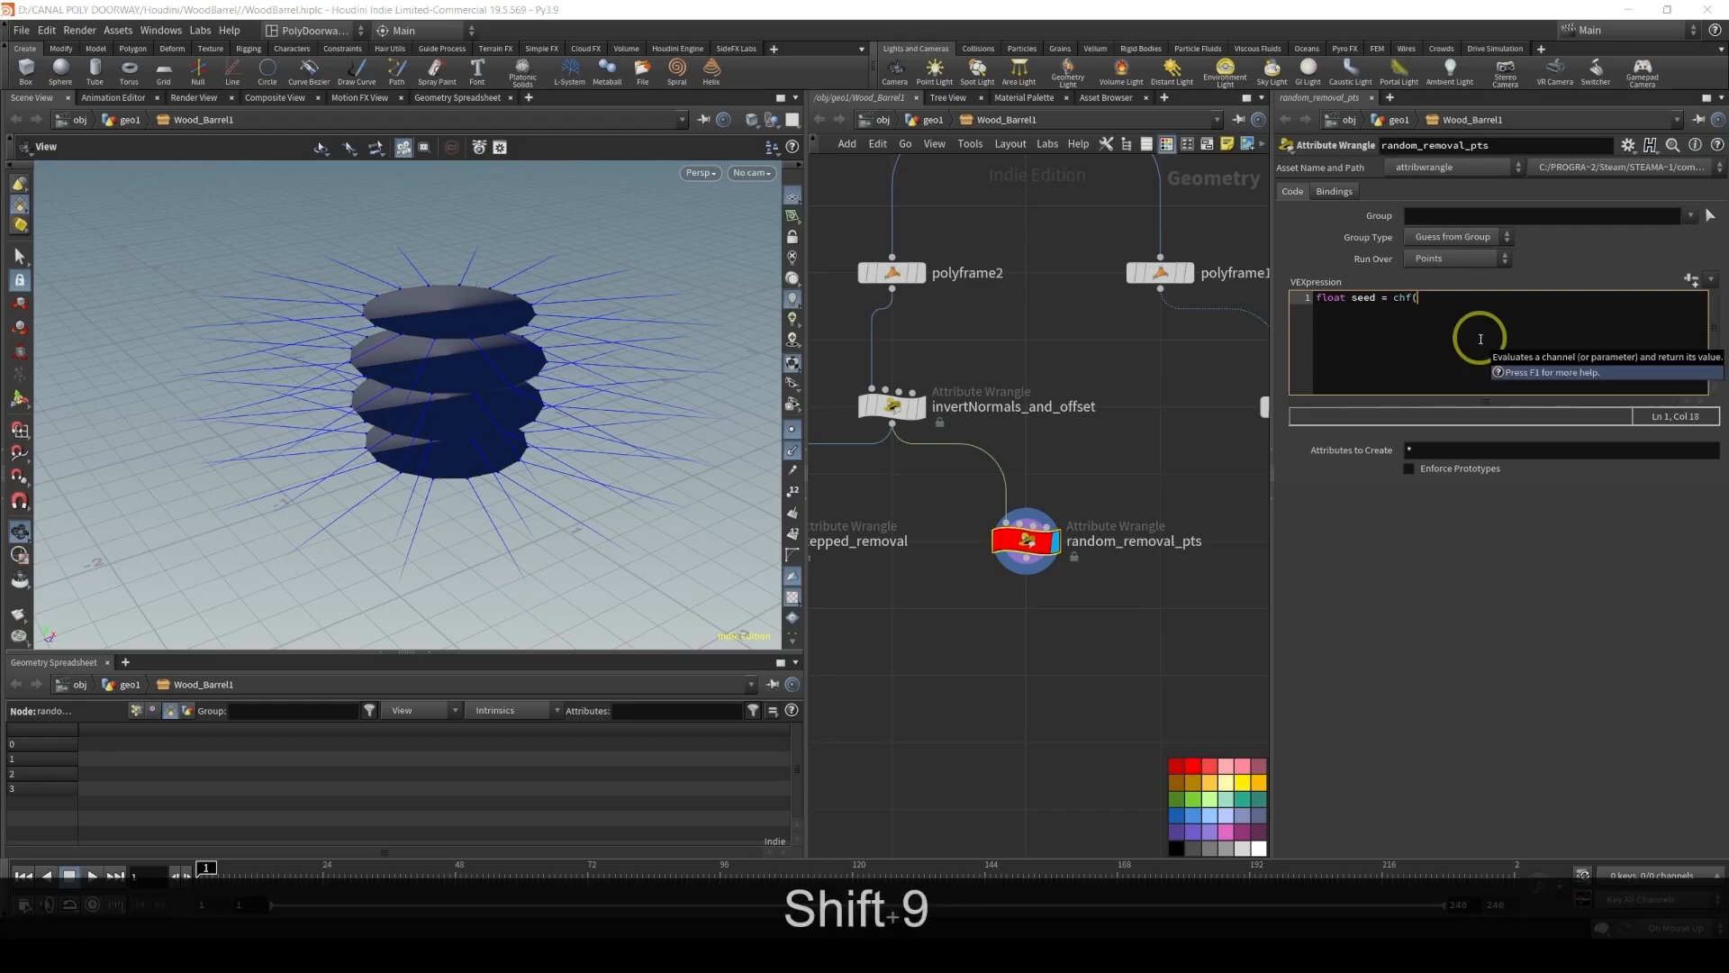
pyautogui.write('"Seed");')
pyautogui.press('Return')
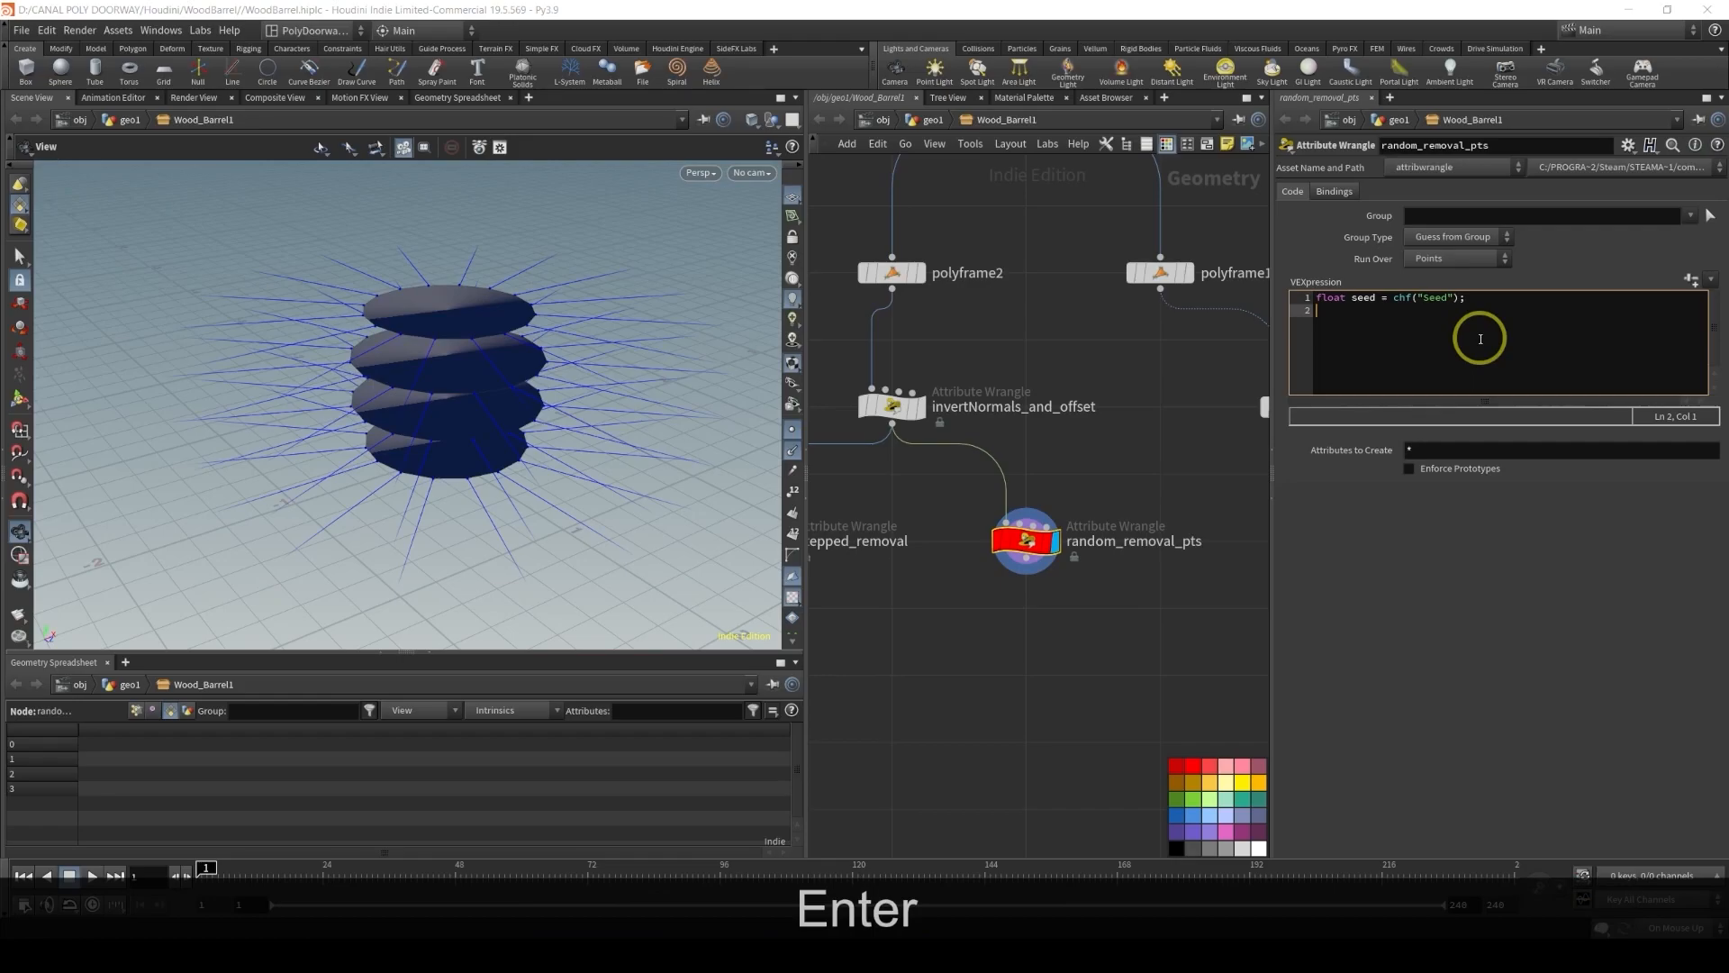
# Declare float threshold from a "Threshold" channel and create the Seed and Threshold spare parameters
pyautogui.write('float ')
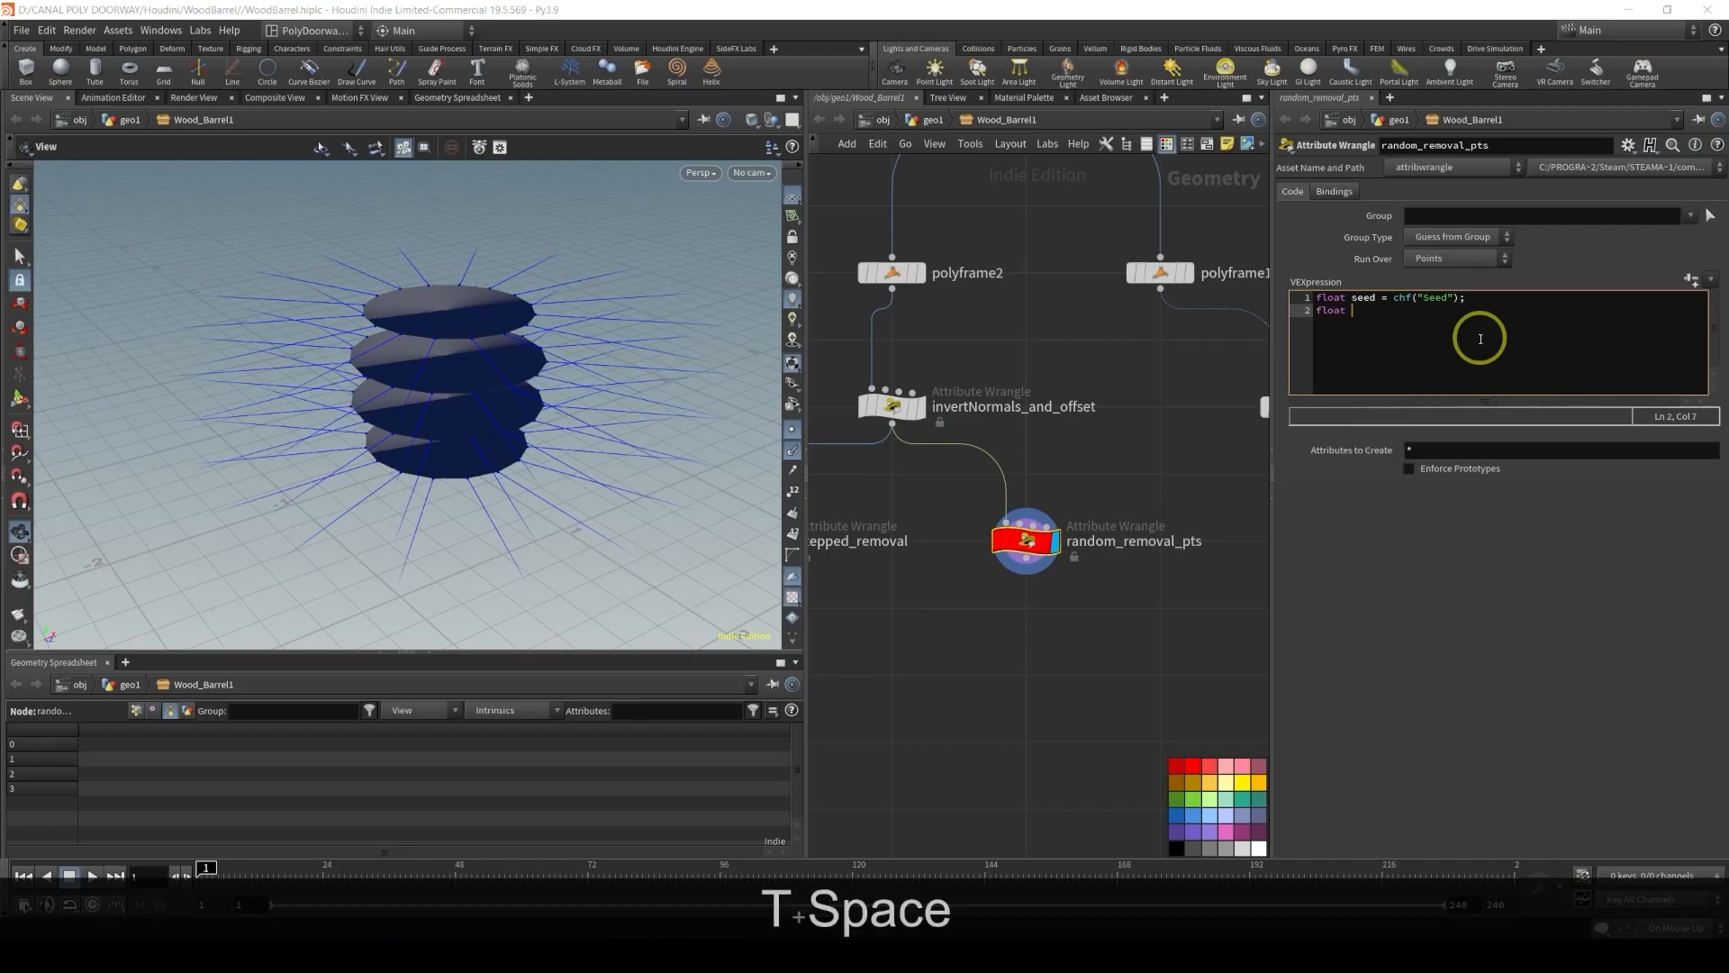
pyautogui.write('thresho')
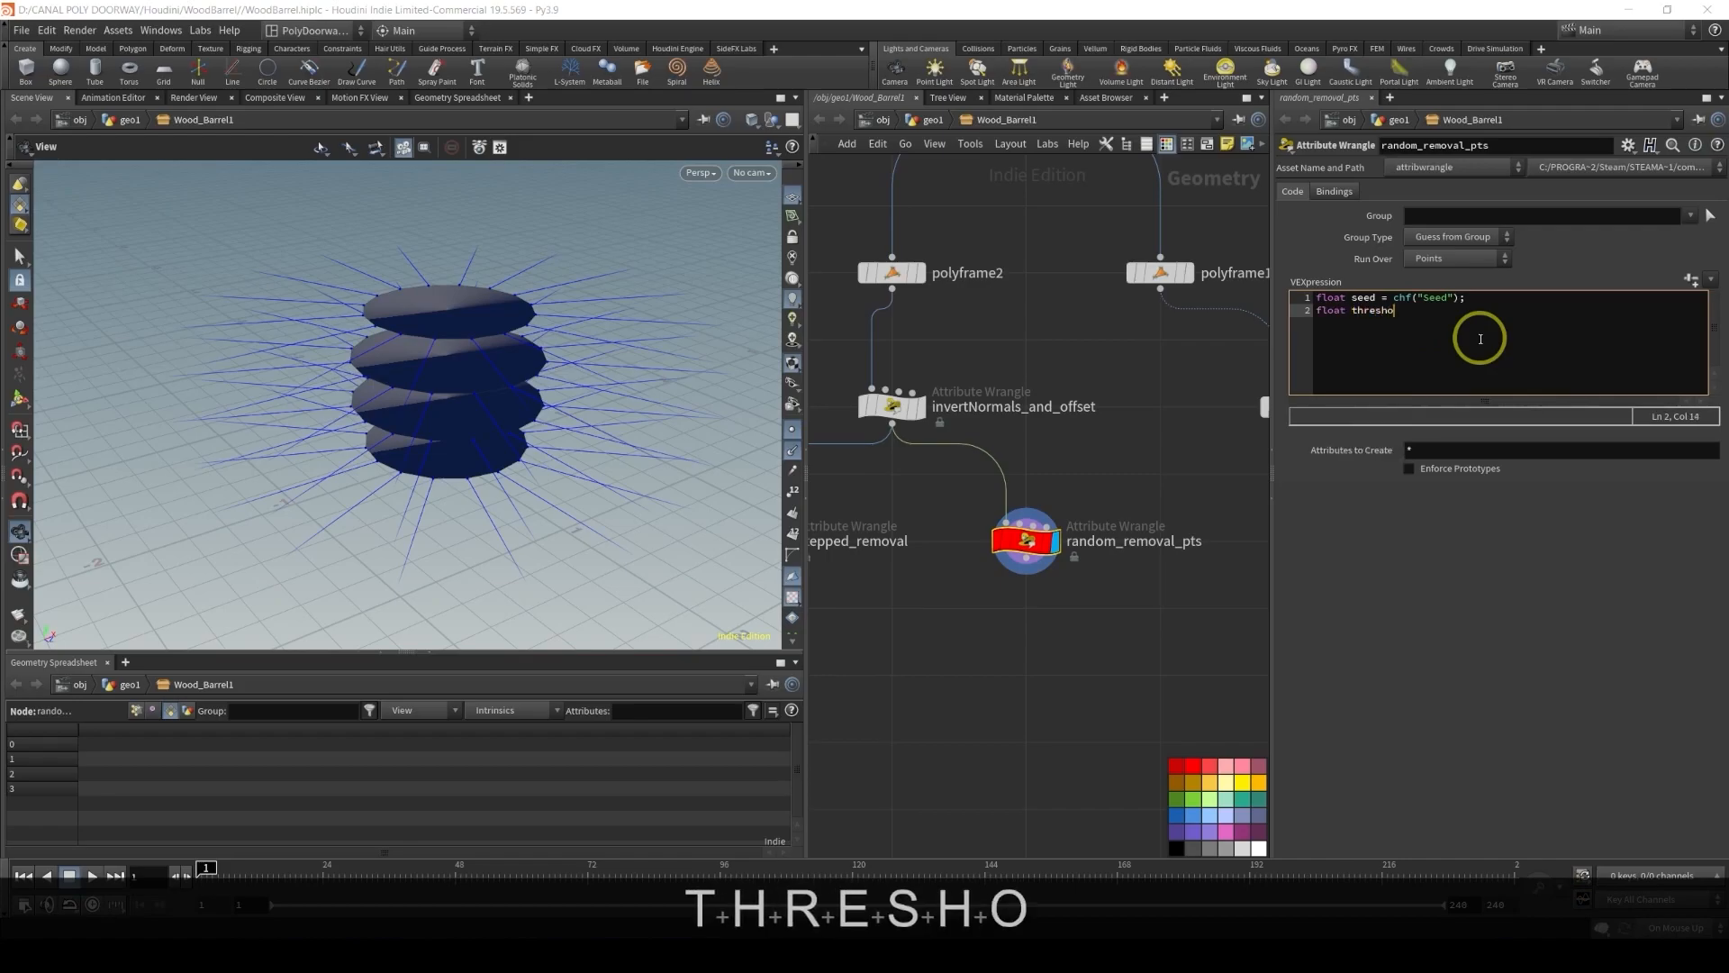
pyautogui.write('ld = ')
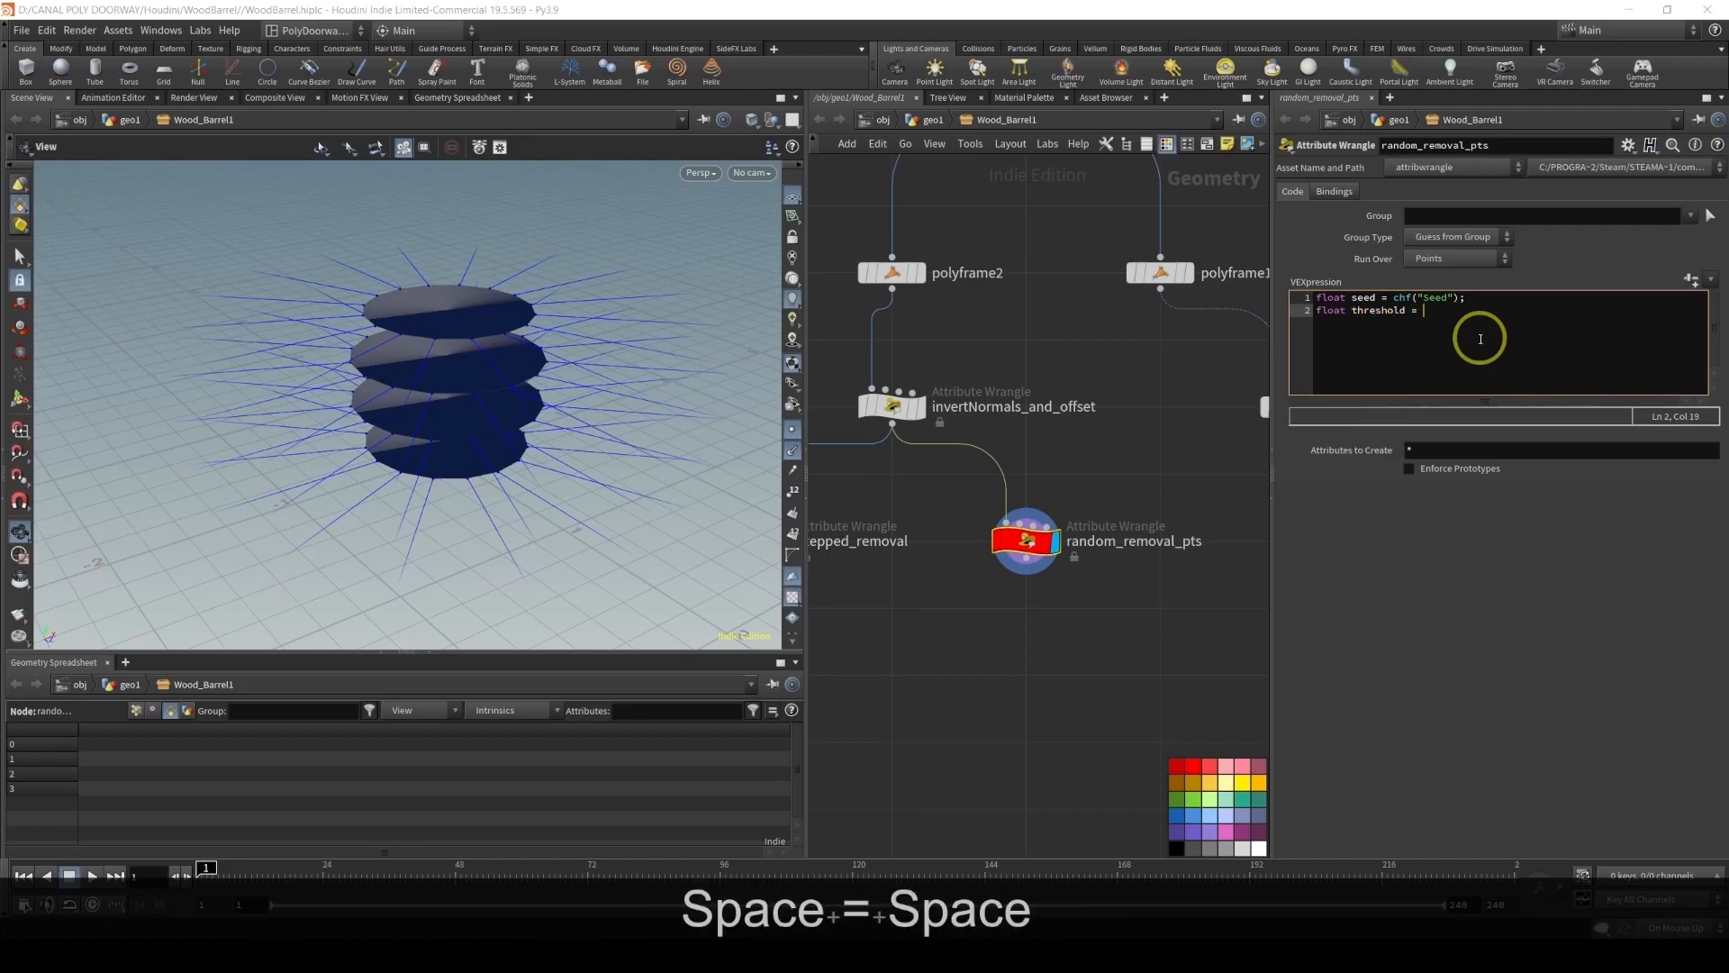
pyautogui.write('chf("Thres')
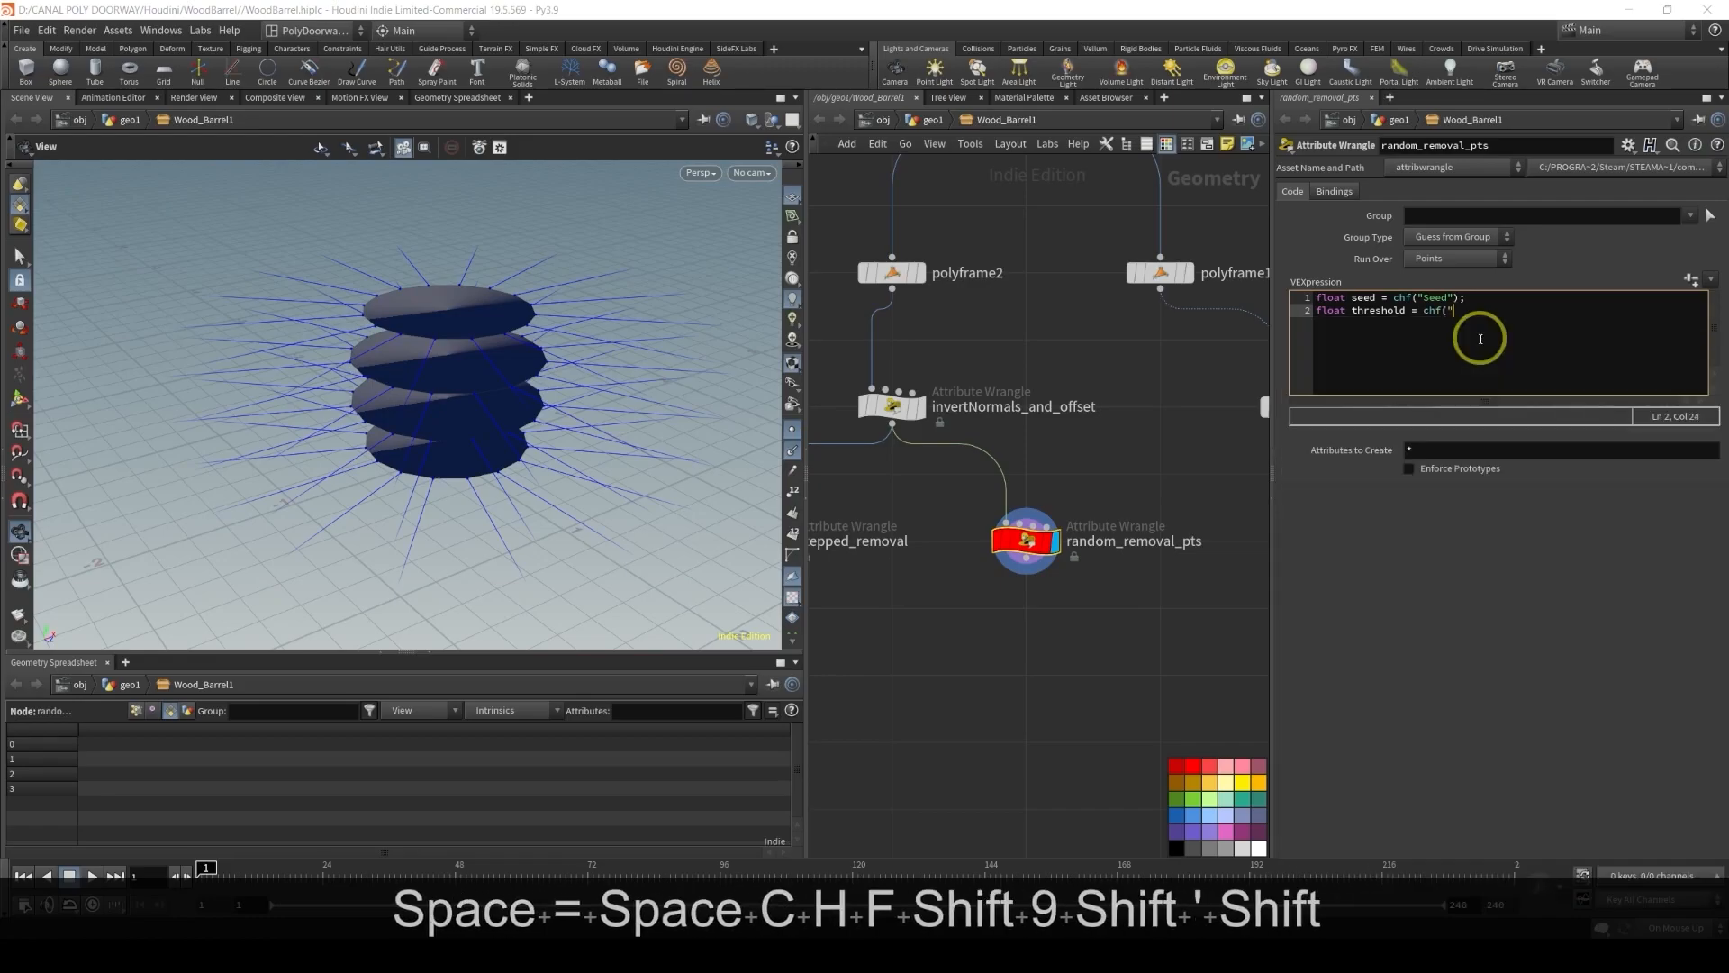
pyautogui.write('hold')
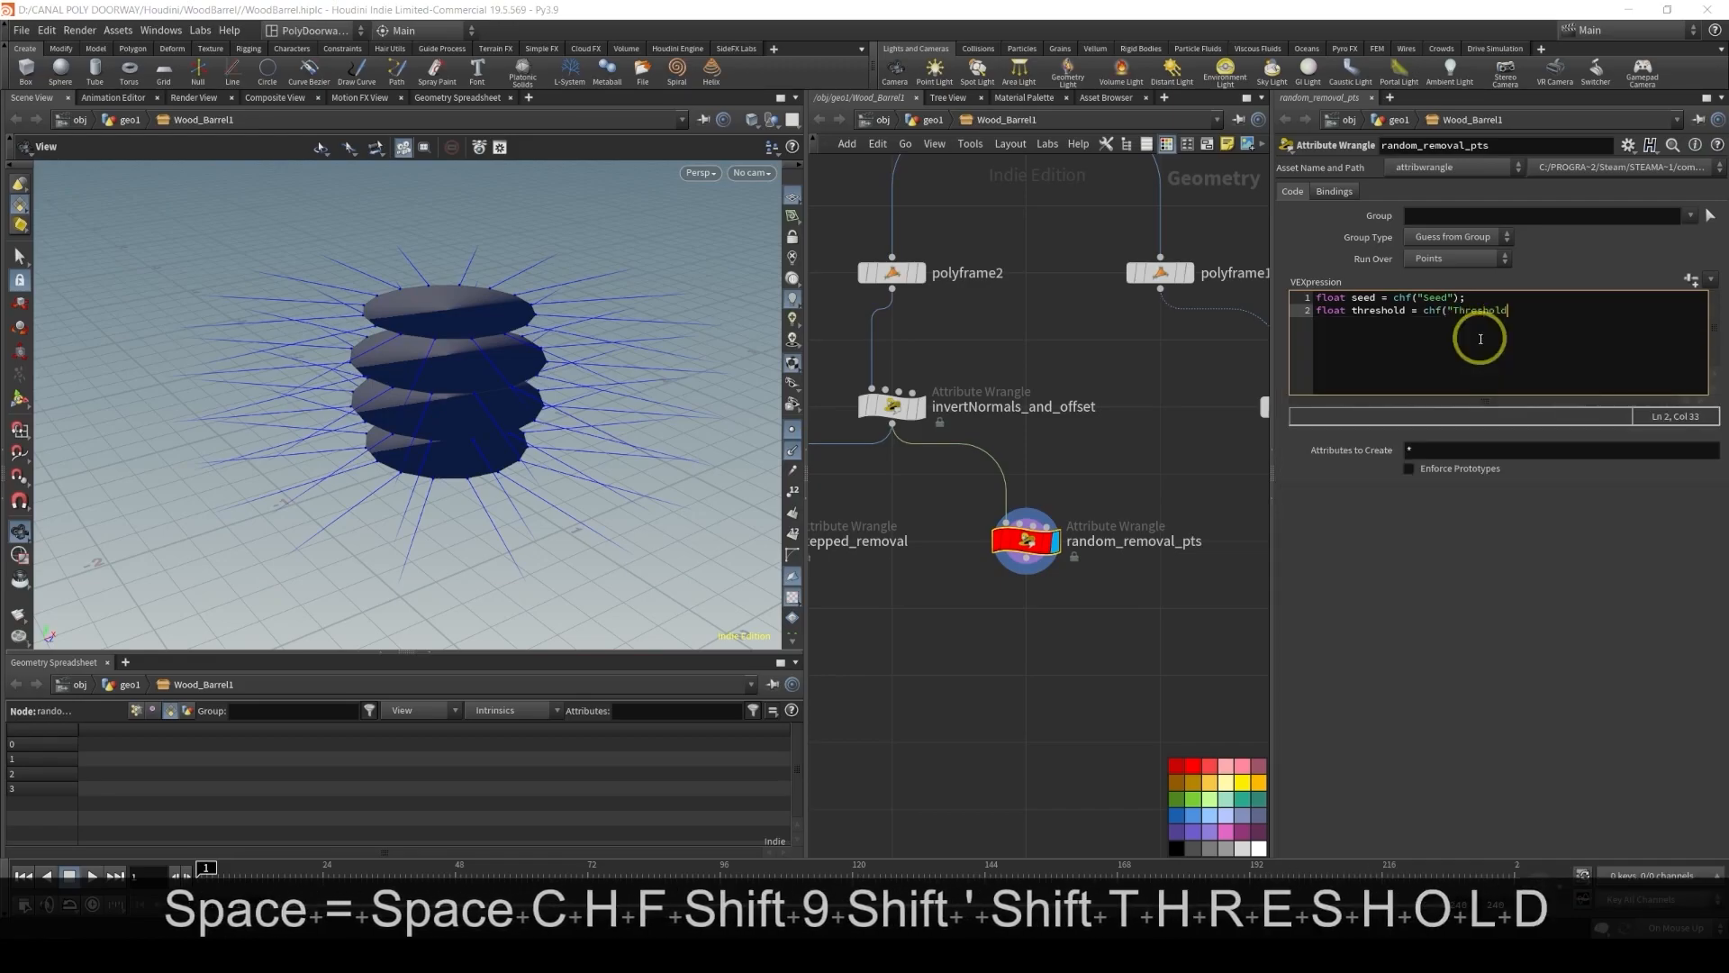
pyautogui.write('");')
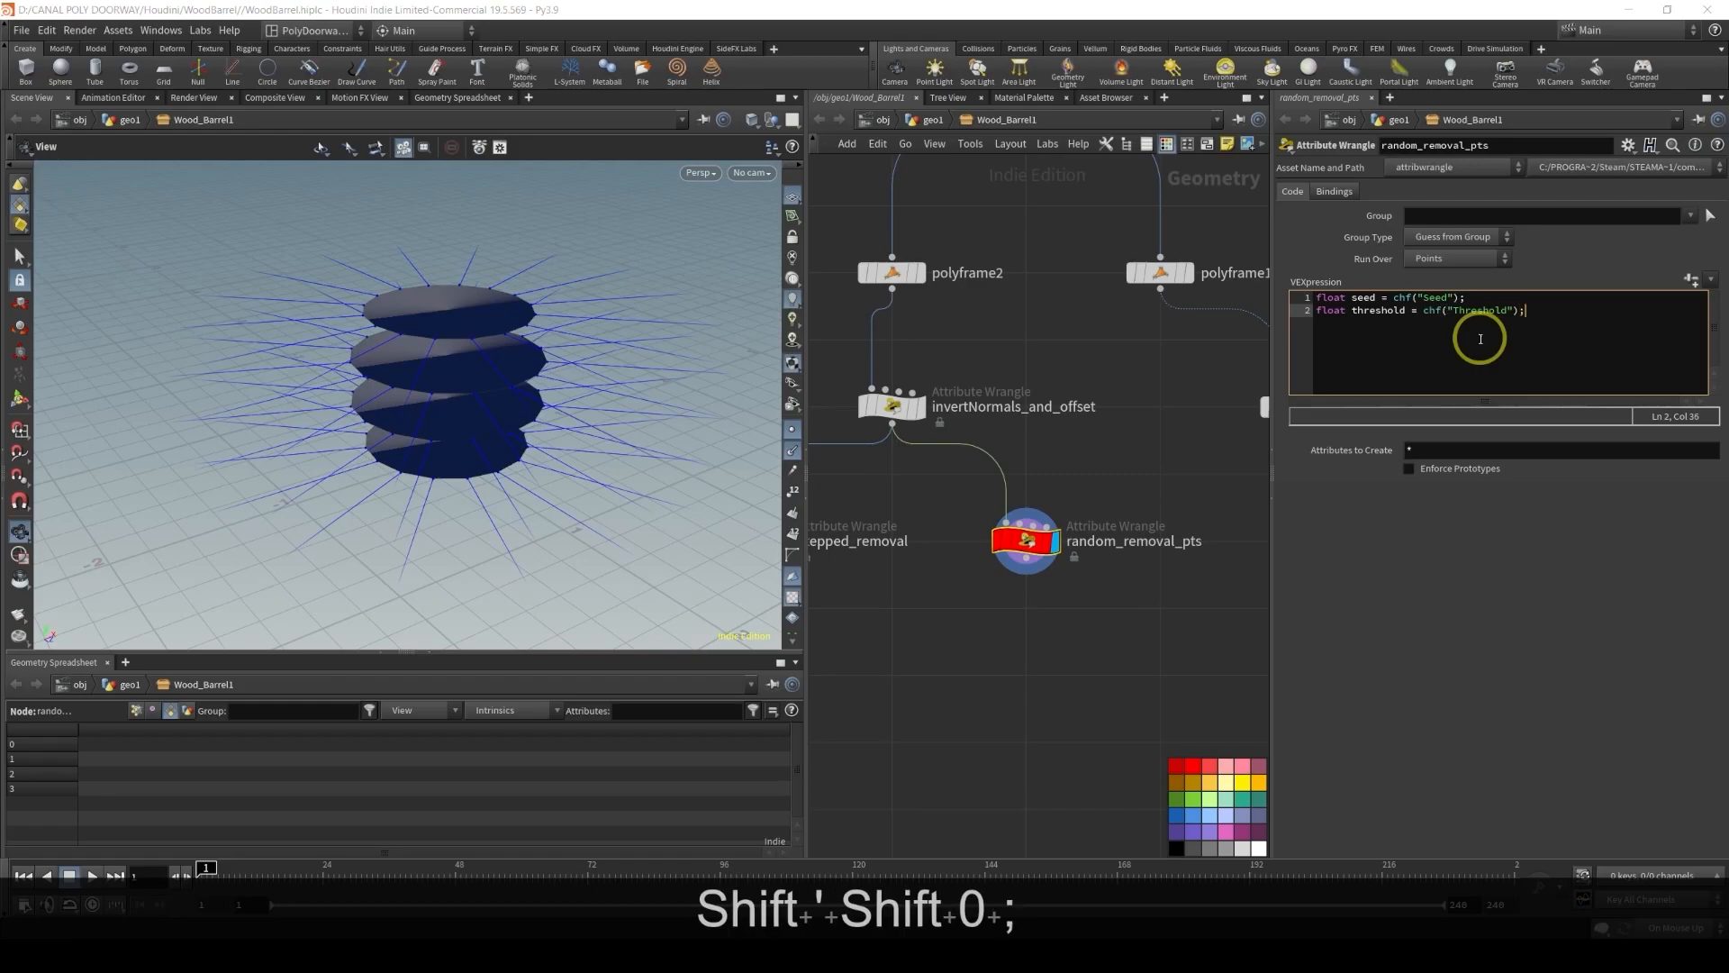
pyautogui.click(1692, 281)
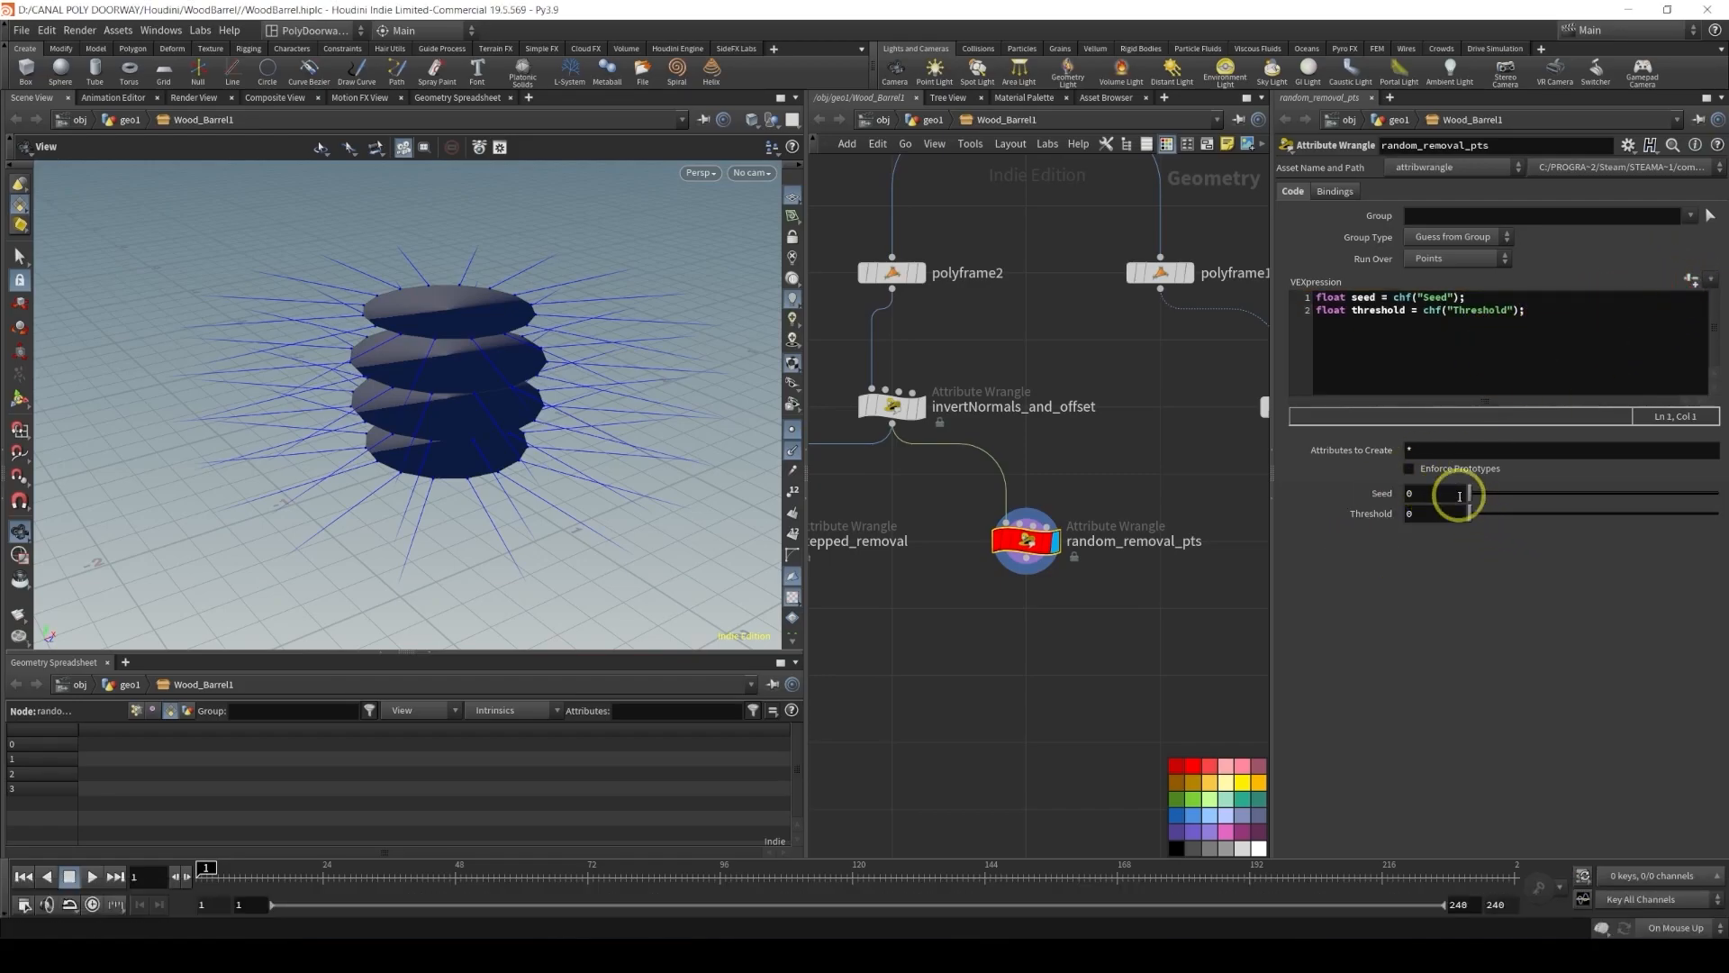
pyautogui.click(1546, 308)
pyautogui.press('Return')
pyautogui.press('Return')
pyautogui.write('float')
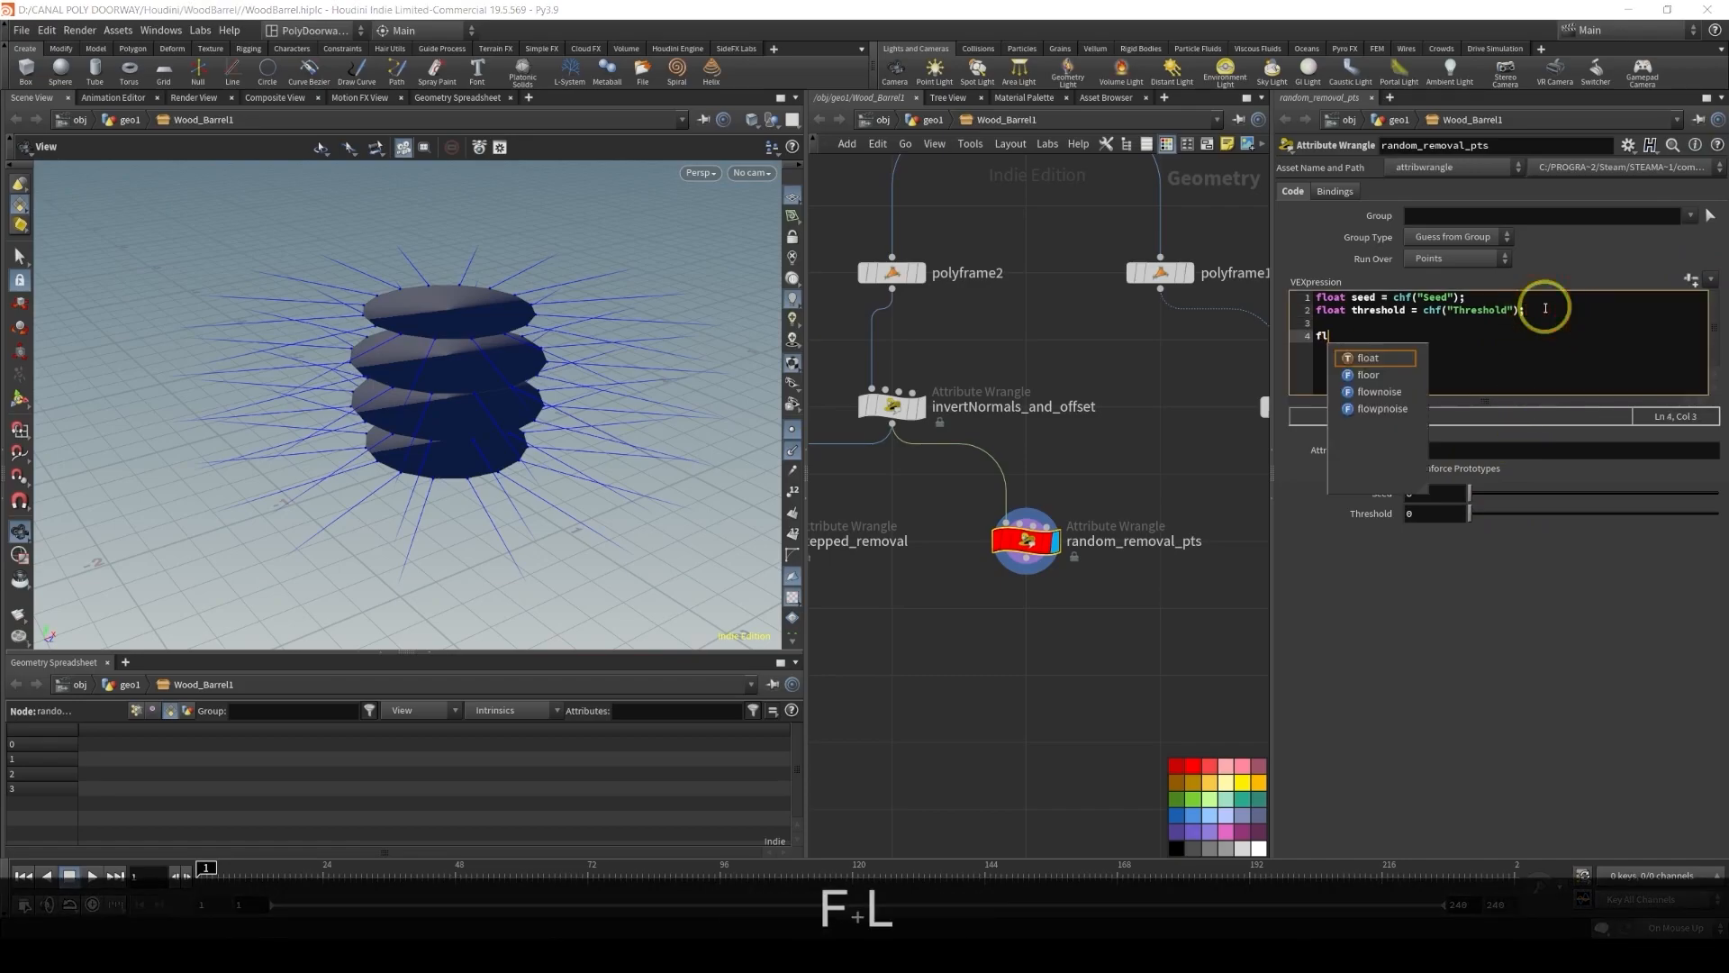
pyautogui.write('andNu')
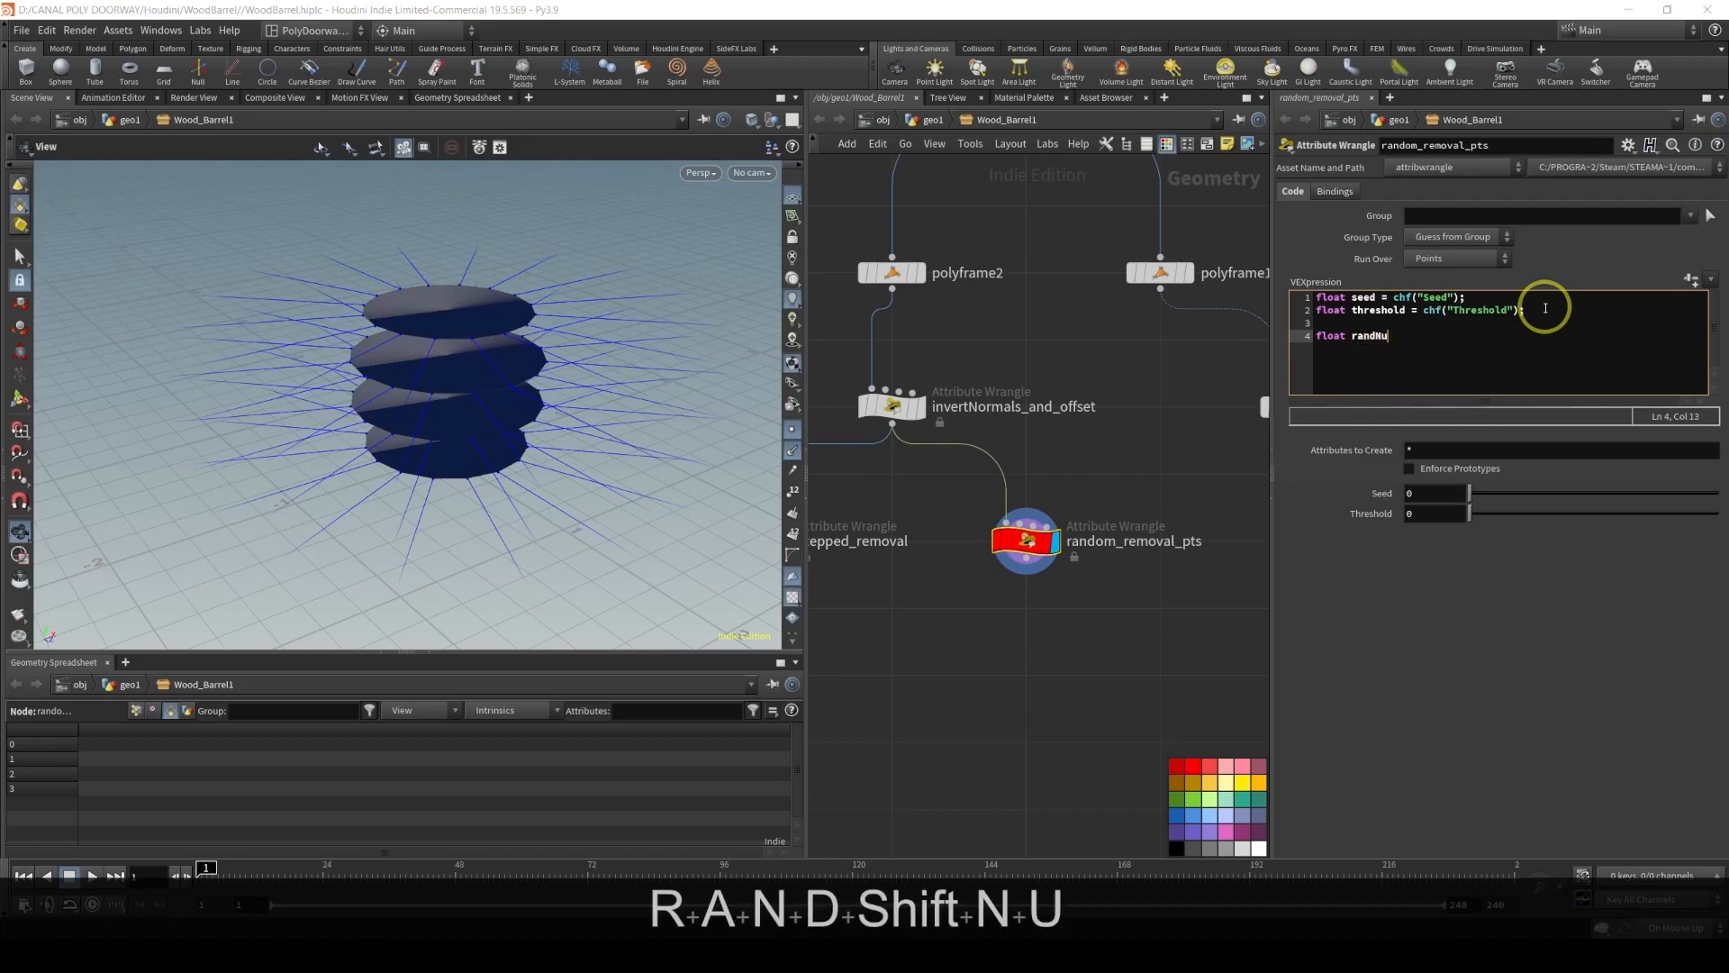
pyautogui.write('m = rand')
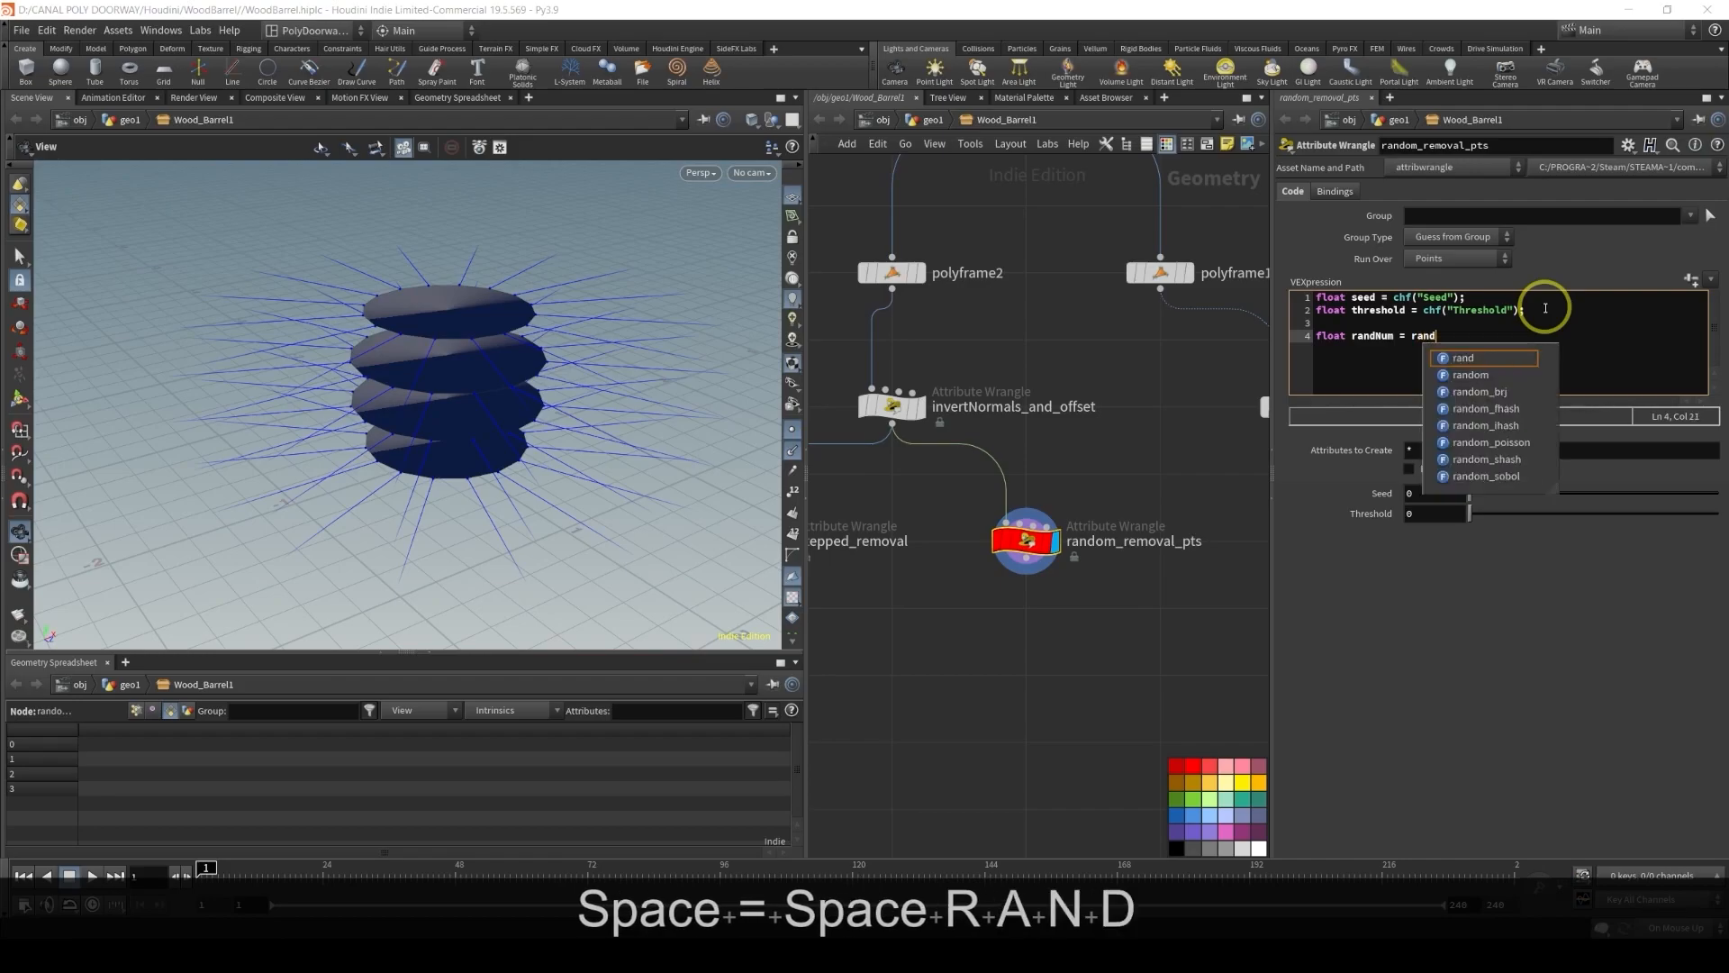
pyautogui.write('(')
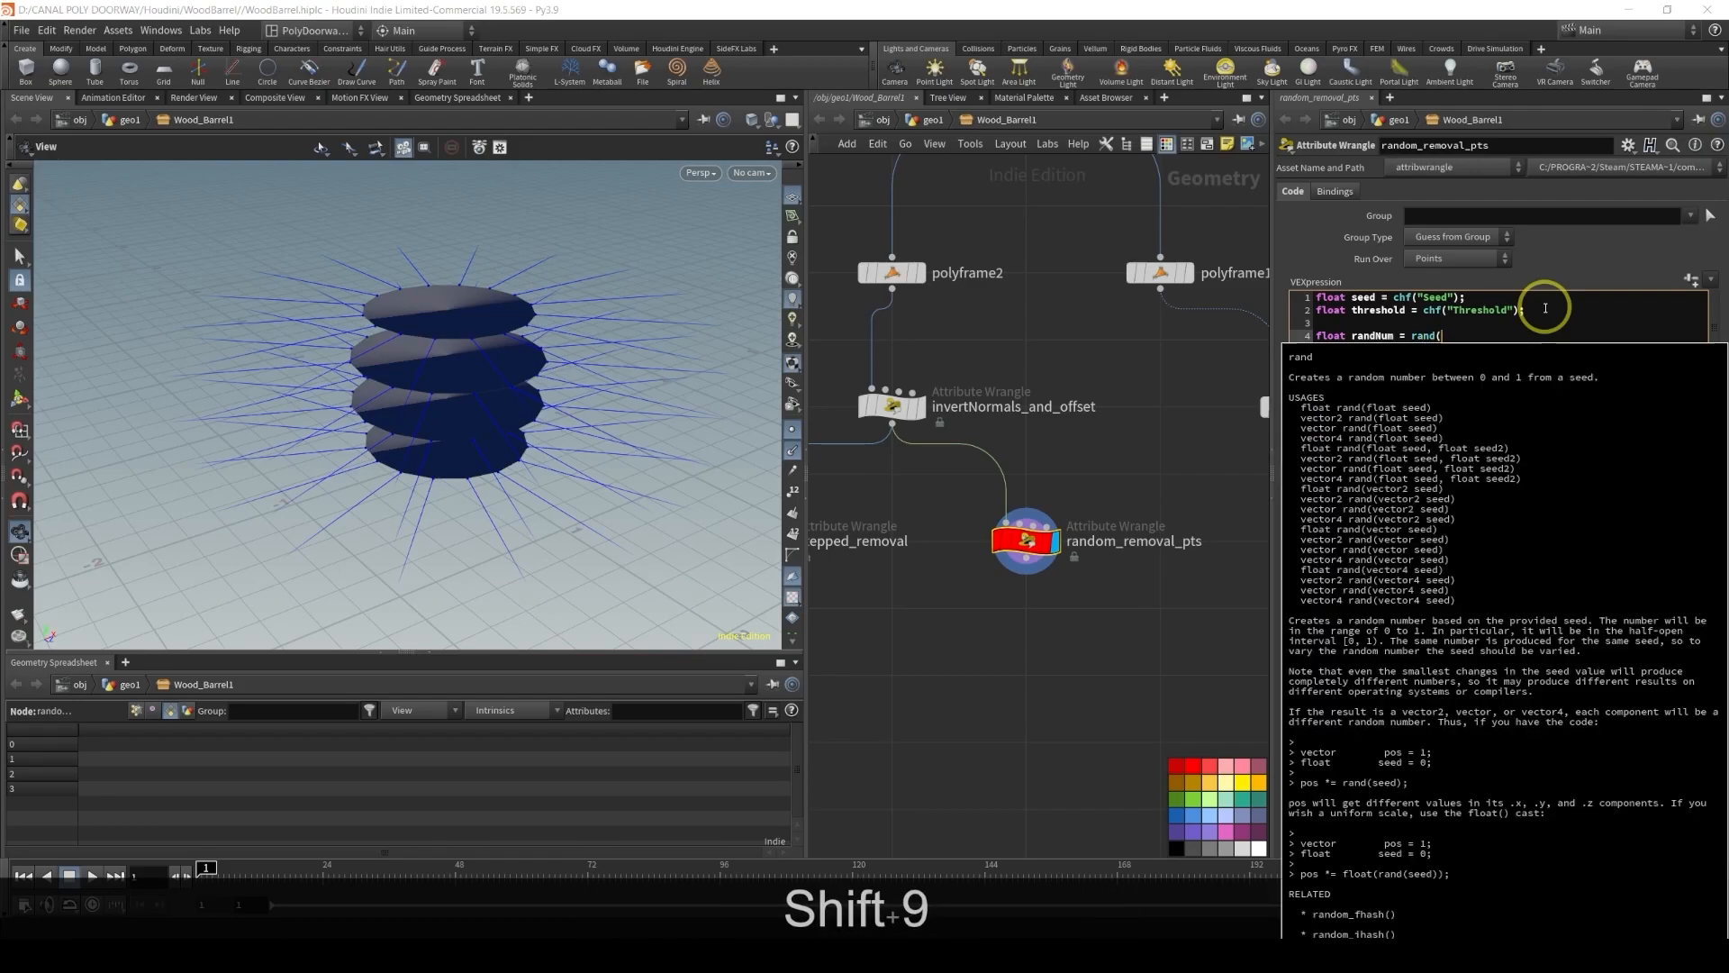
pyautogui.write('@ptnum+seed)')
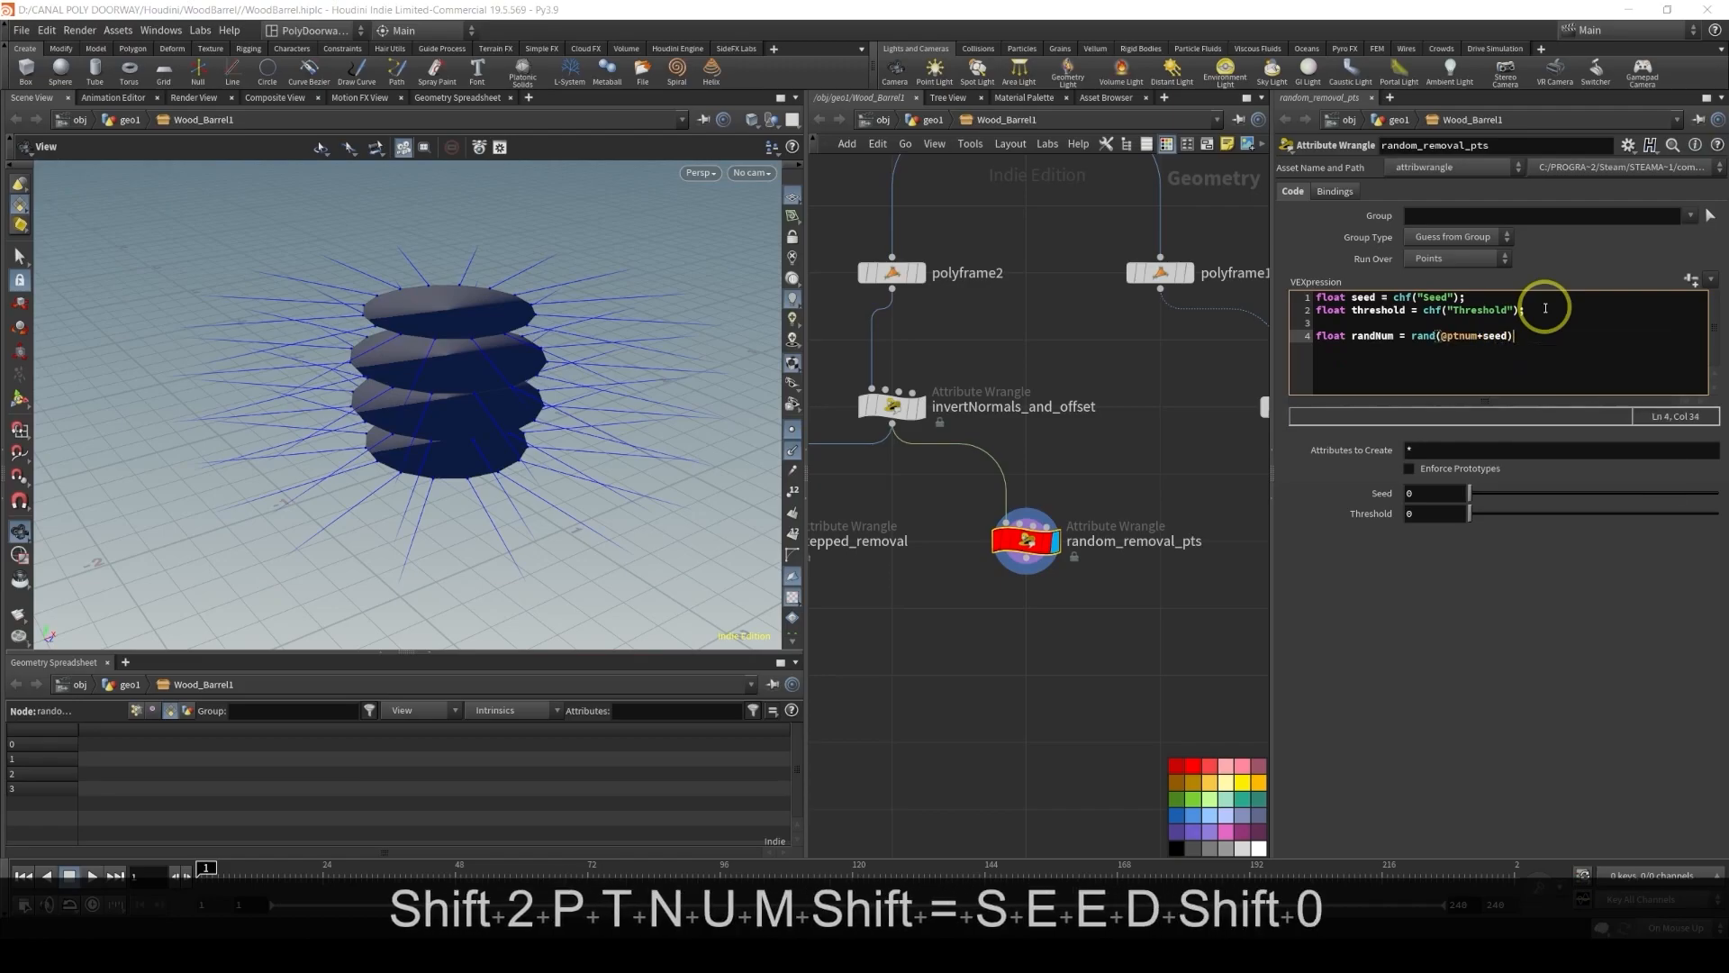
pyautogui.write(';')
pyautogui.press('Return')
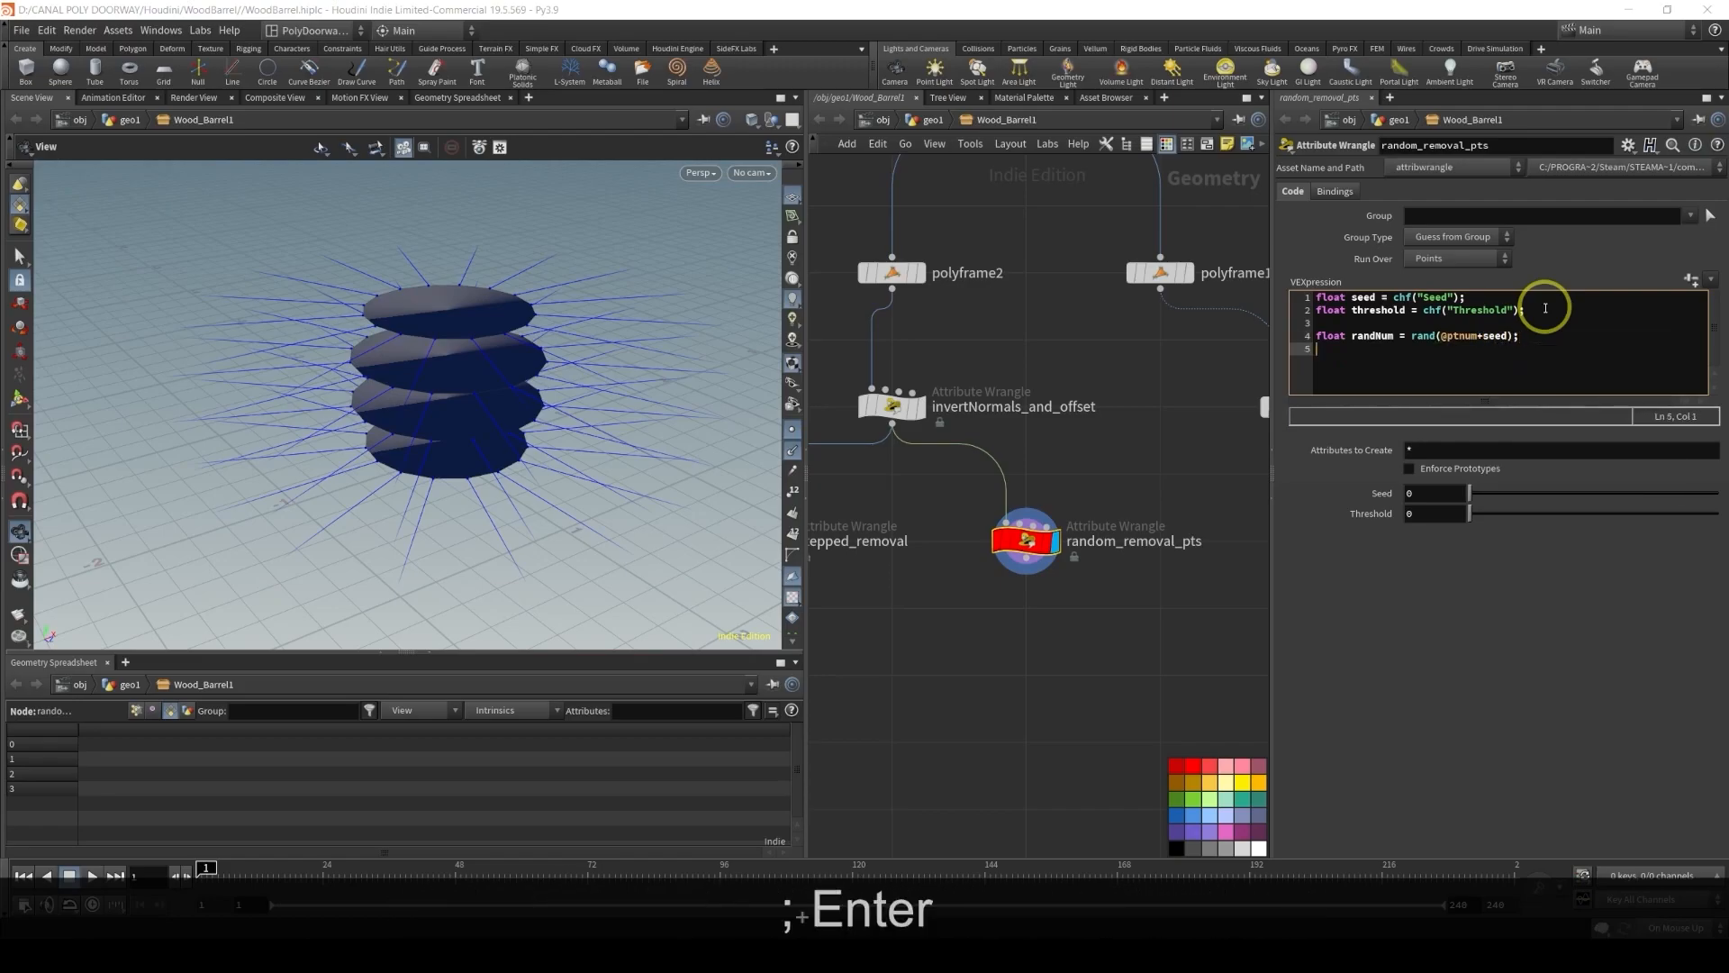
pyautogui.write('if(')
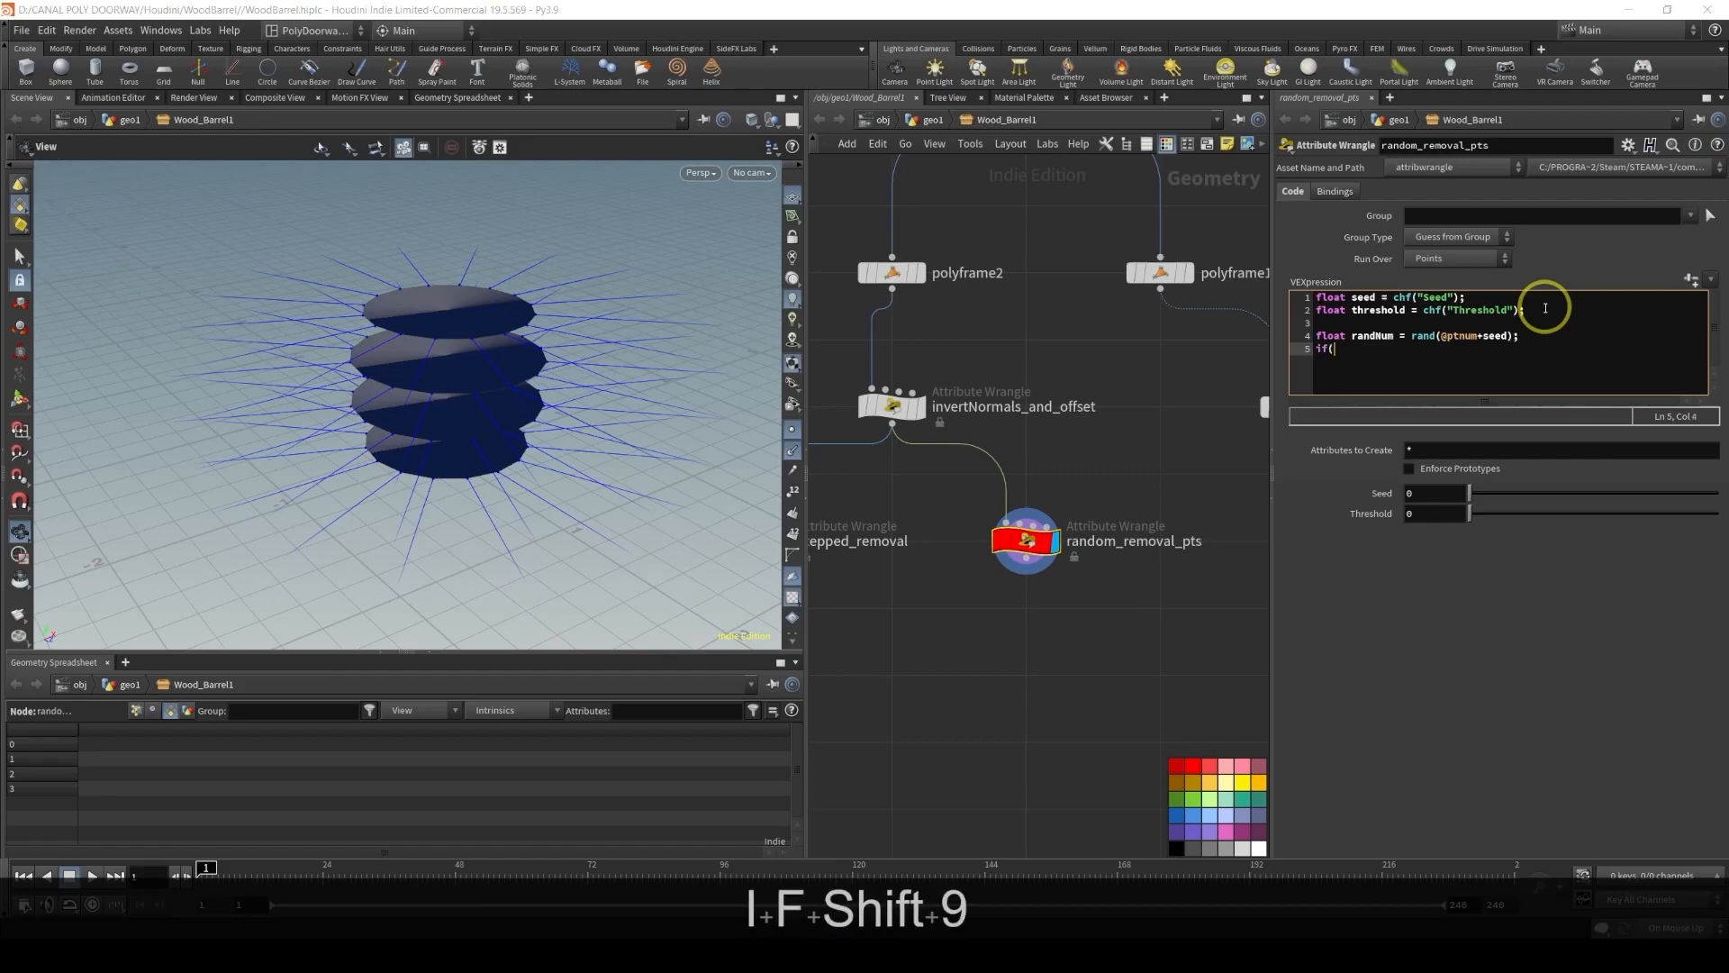
pyautogui.write('threshold')
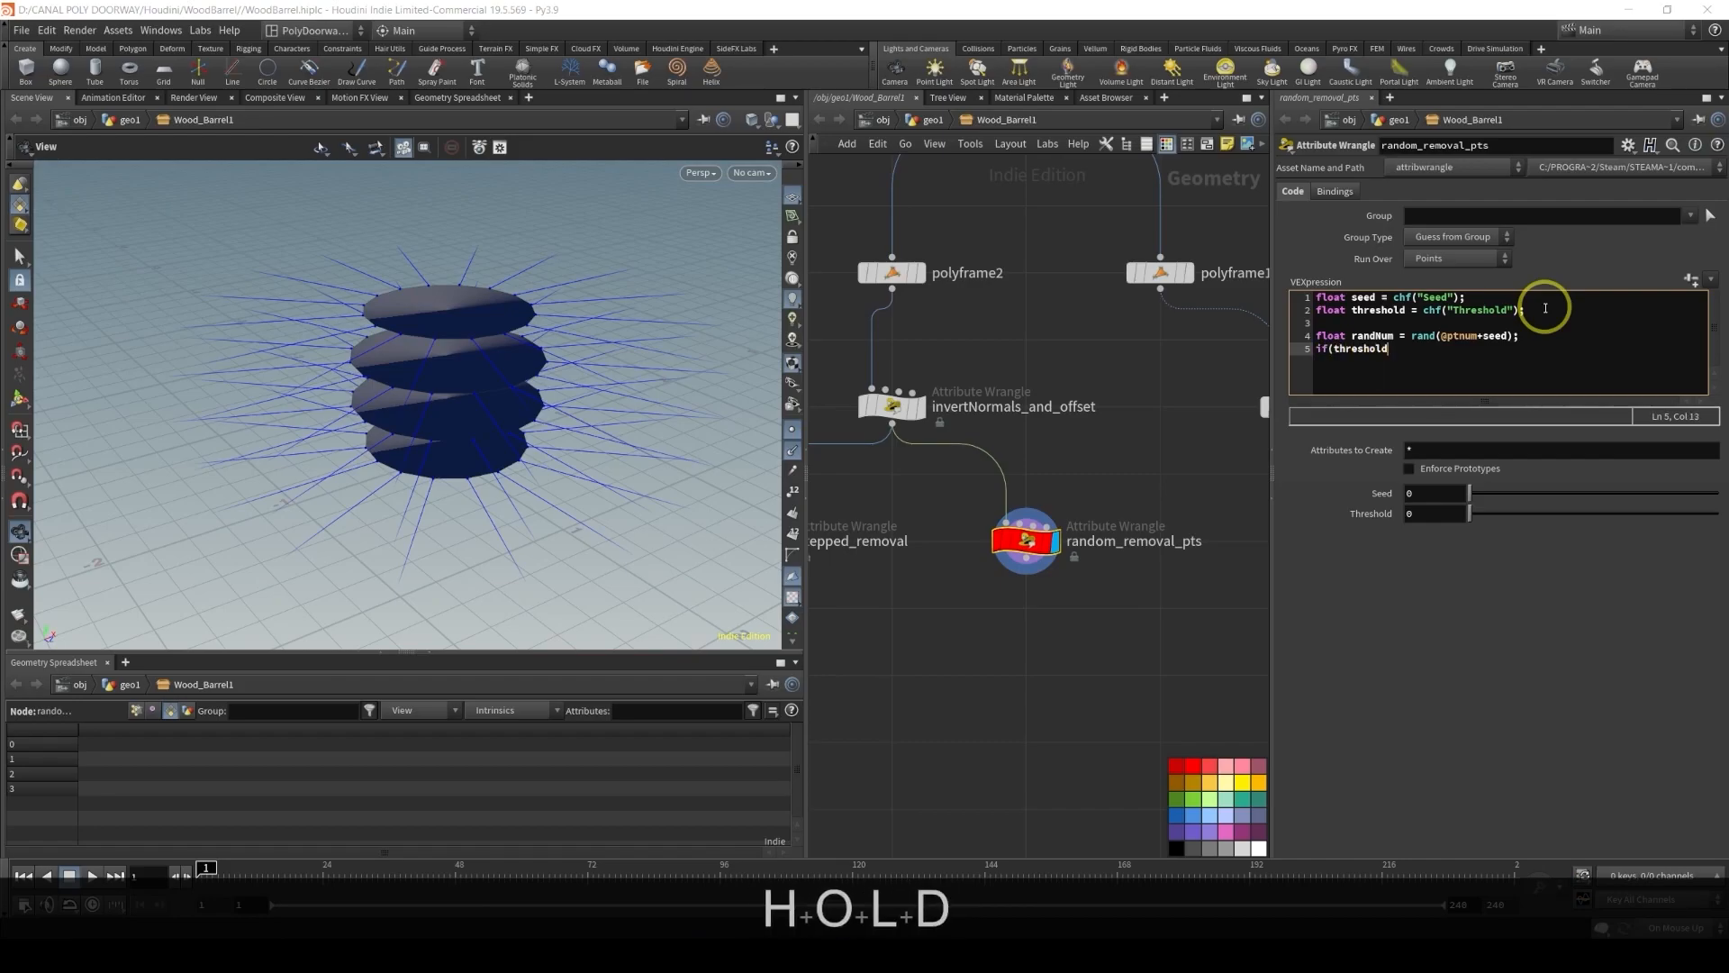
pyautogui.write(' < ra')
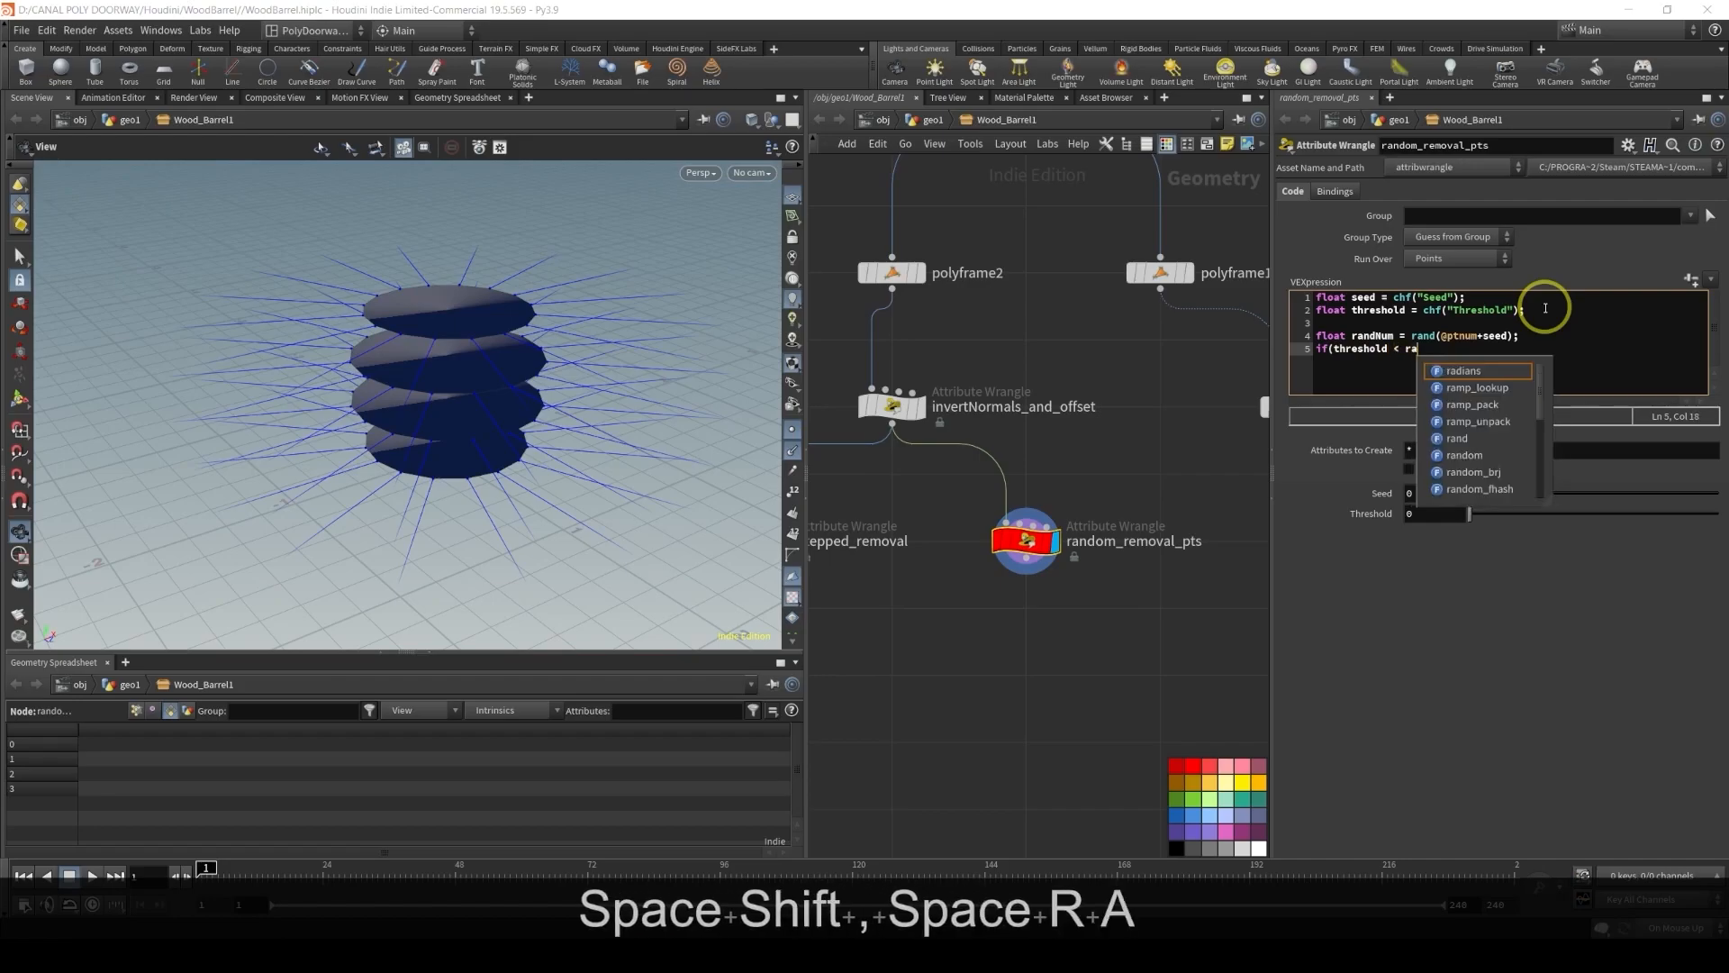
pyautogui.write('ndNum)')
pyautogui.press('Return')
pyautogui.write('{')
pyautogui.press('Return')
pyautogui.write('}')
pyautogui.press('Up')
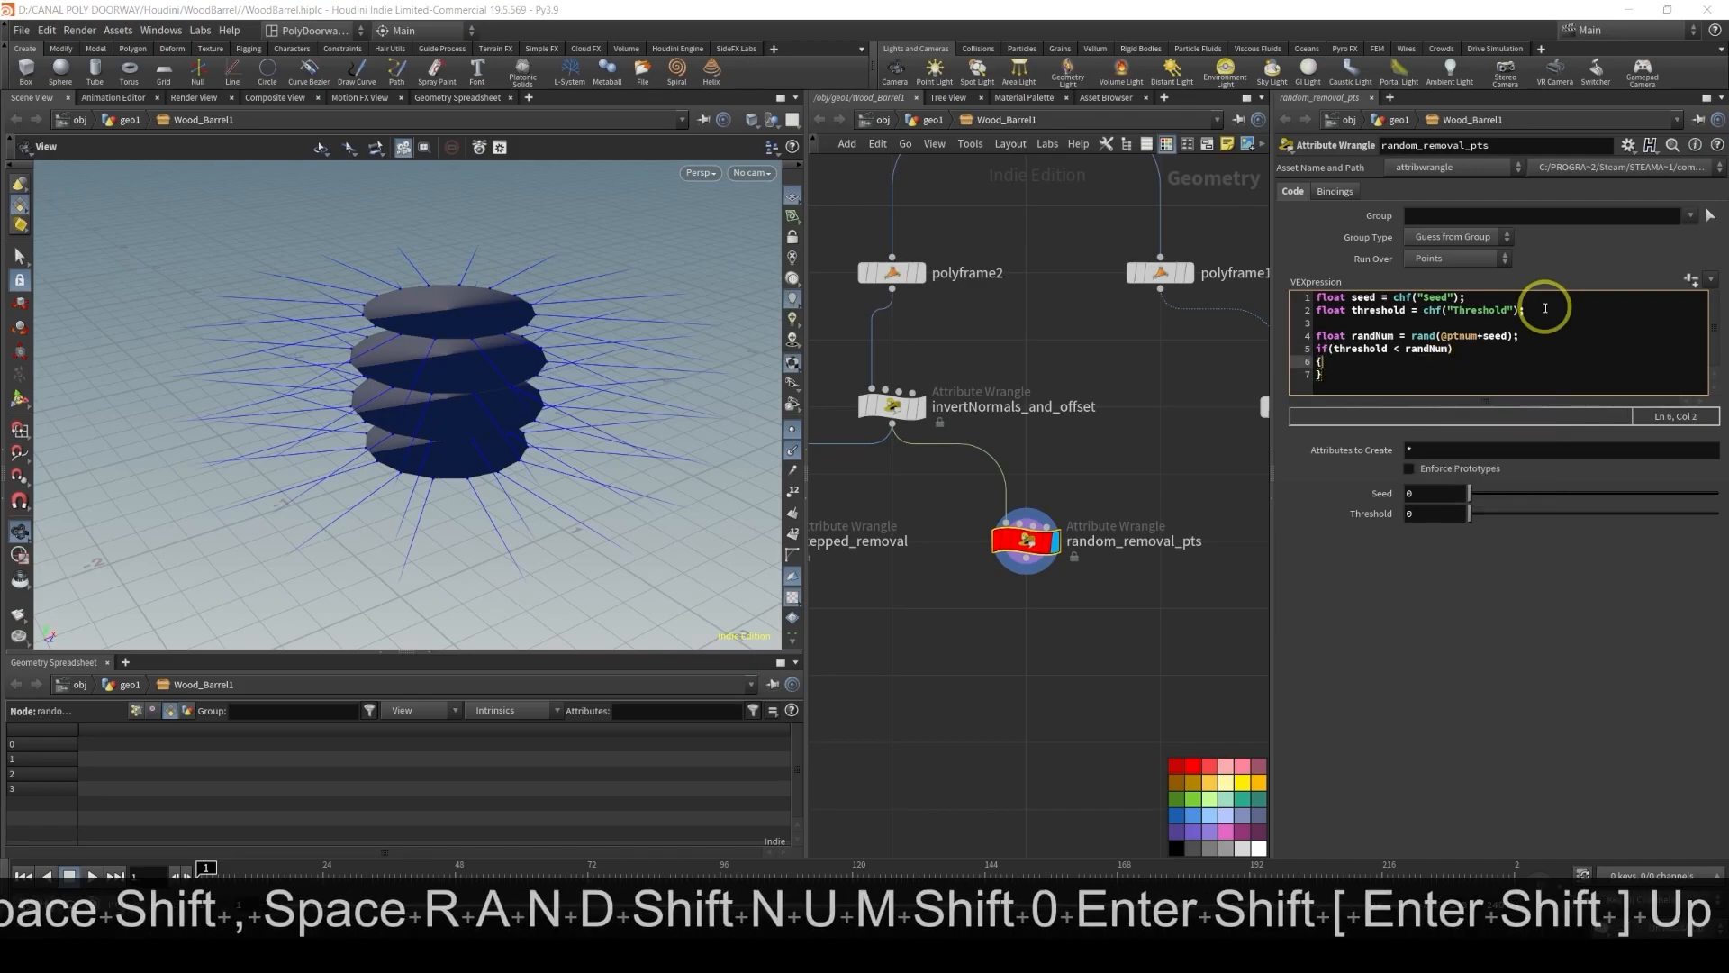
pyautogui.press('Return')
pyautogui.press('Tab')
pyautogui.write('remove')
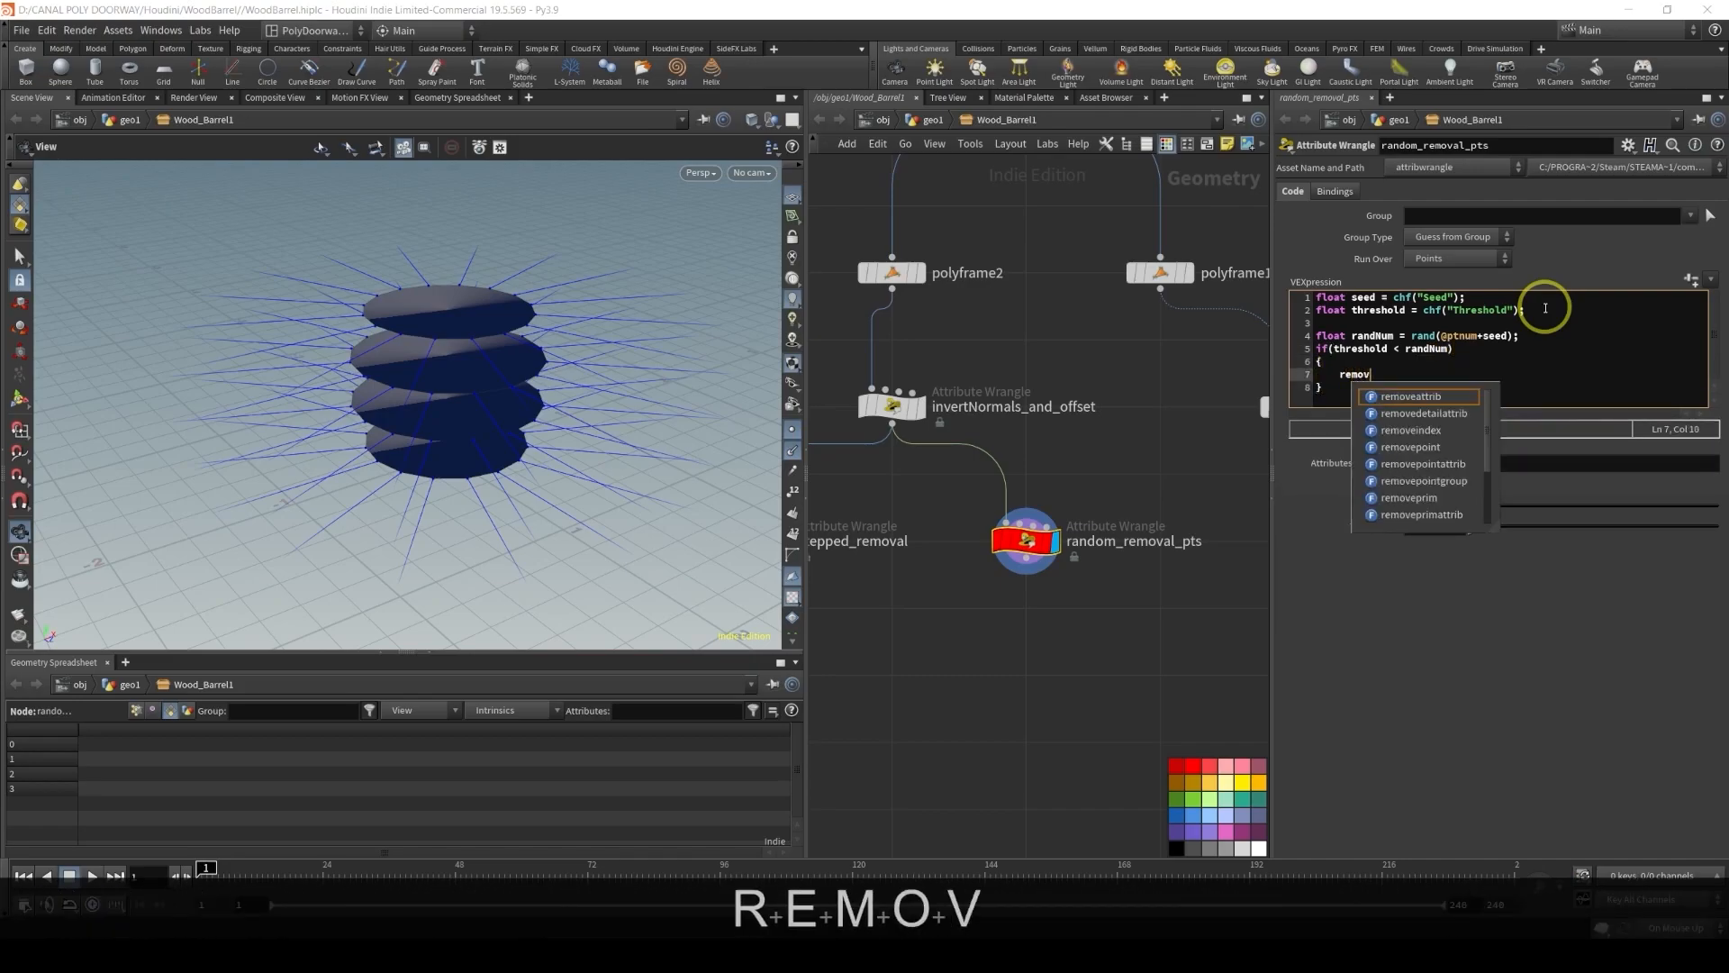
pyautogui.press('Down')
pyautogui.press('Down')
pyautogui.press('Down')
pyautogui.press('Down')
pyautogui.press('Return')
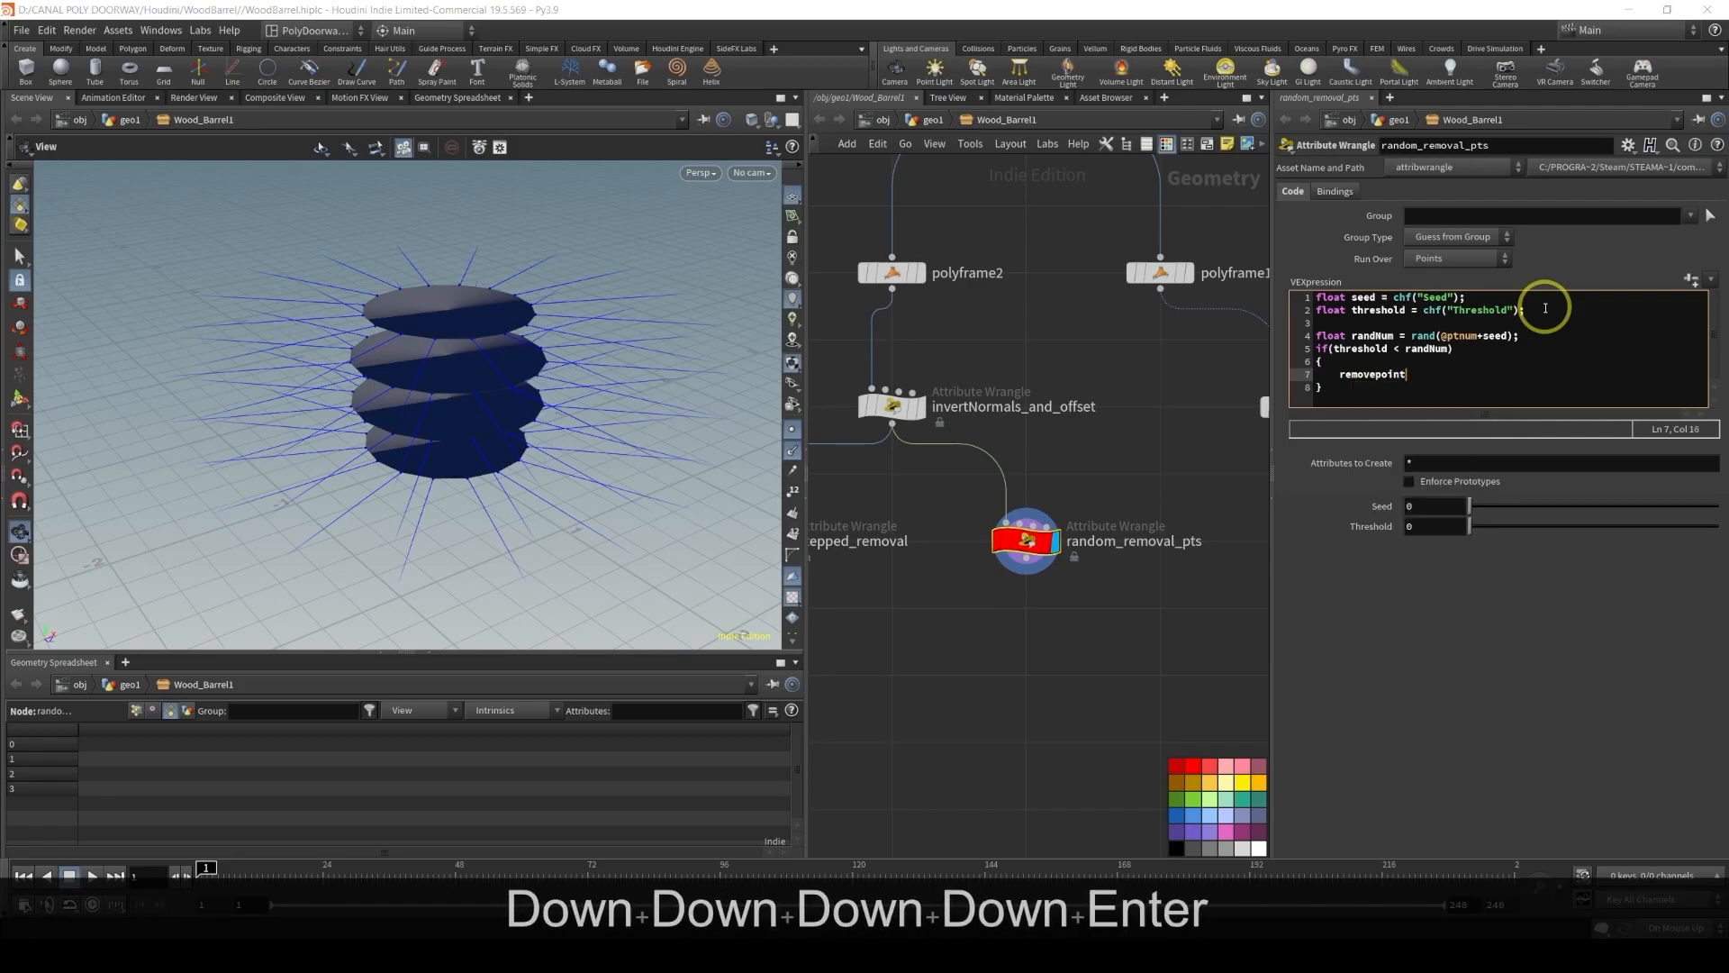
pyautogui.write('(0, @')
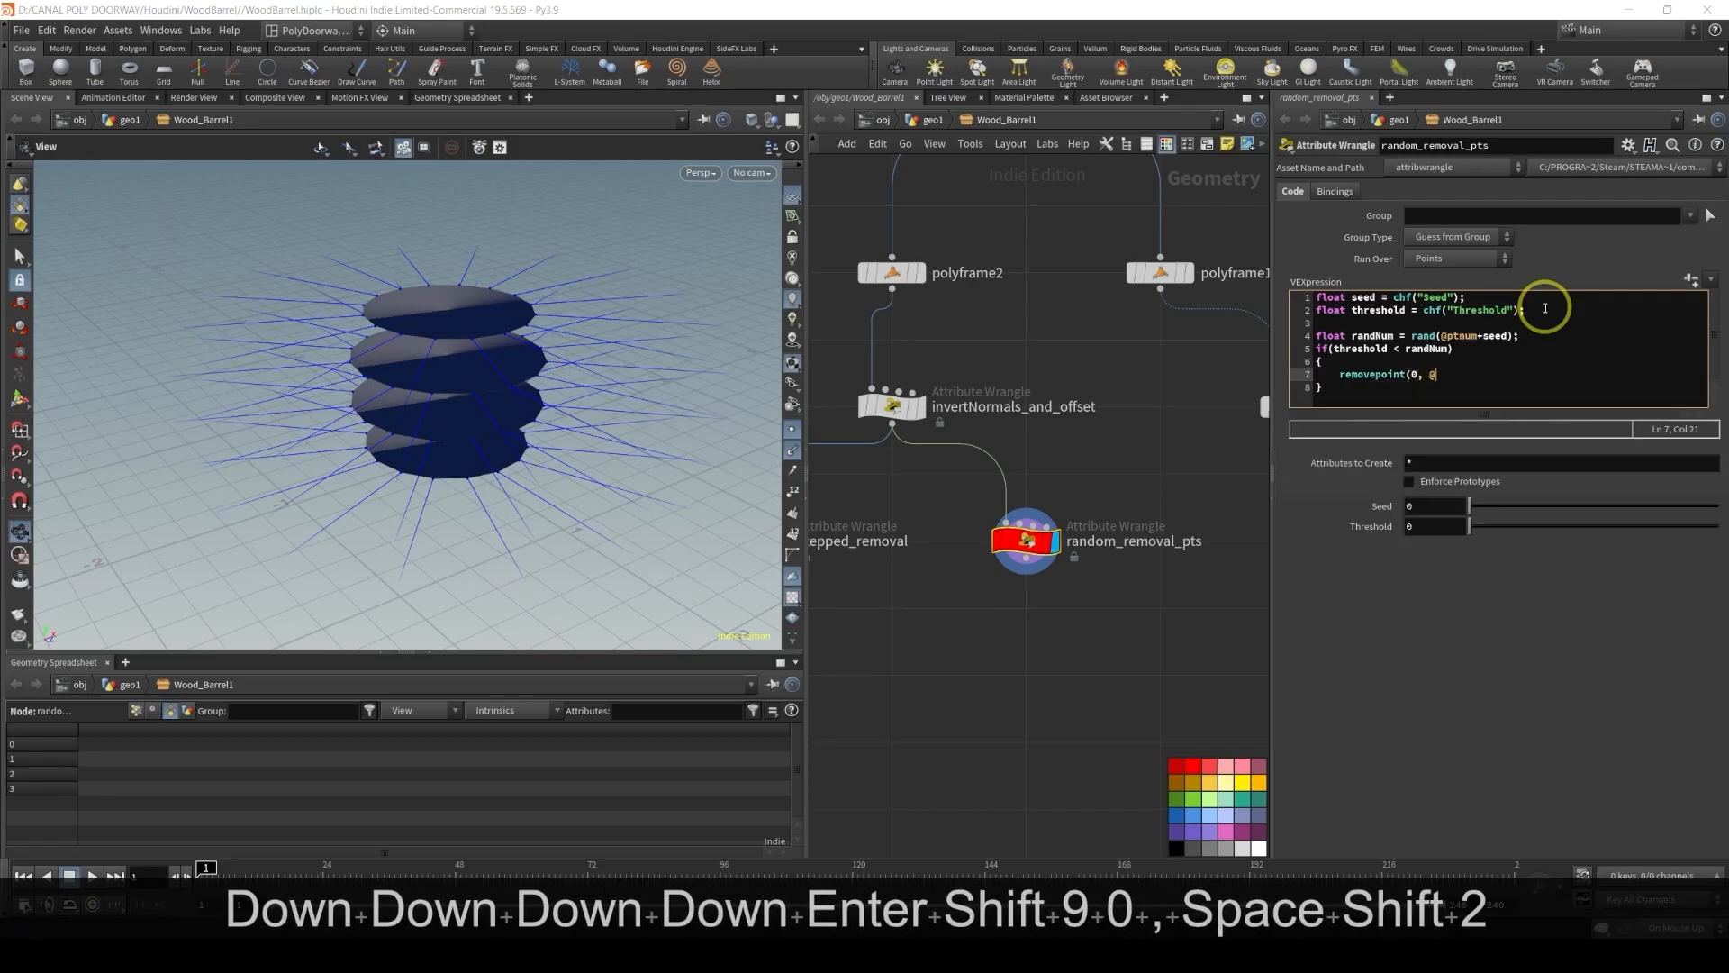
pyautogui.write('ptnum);')
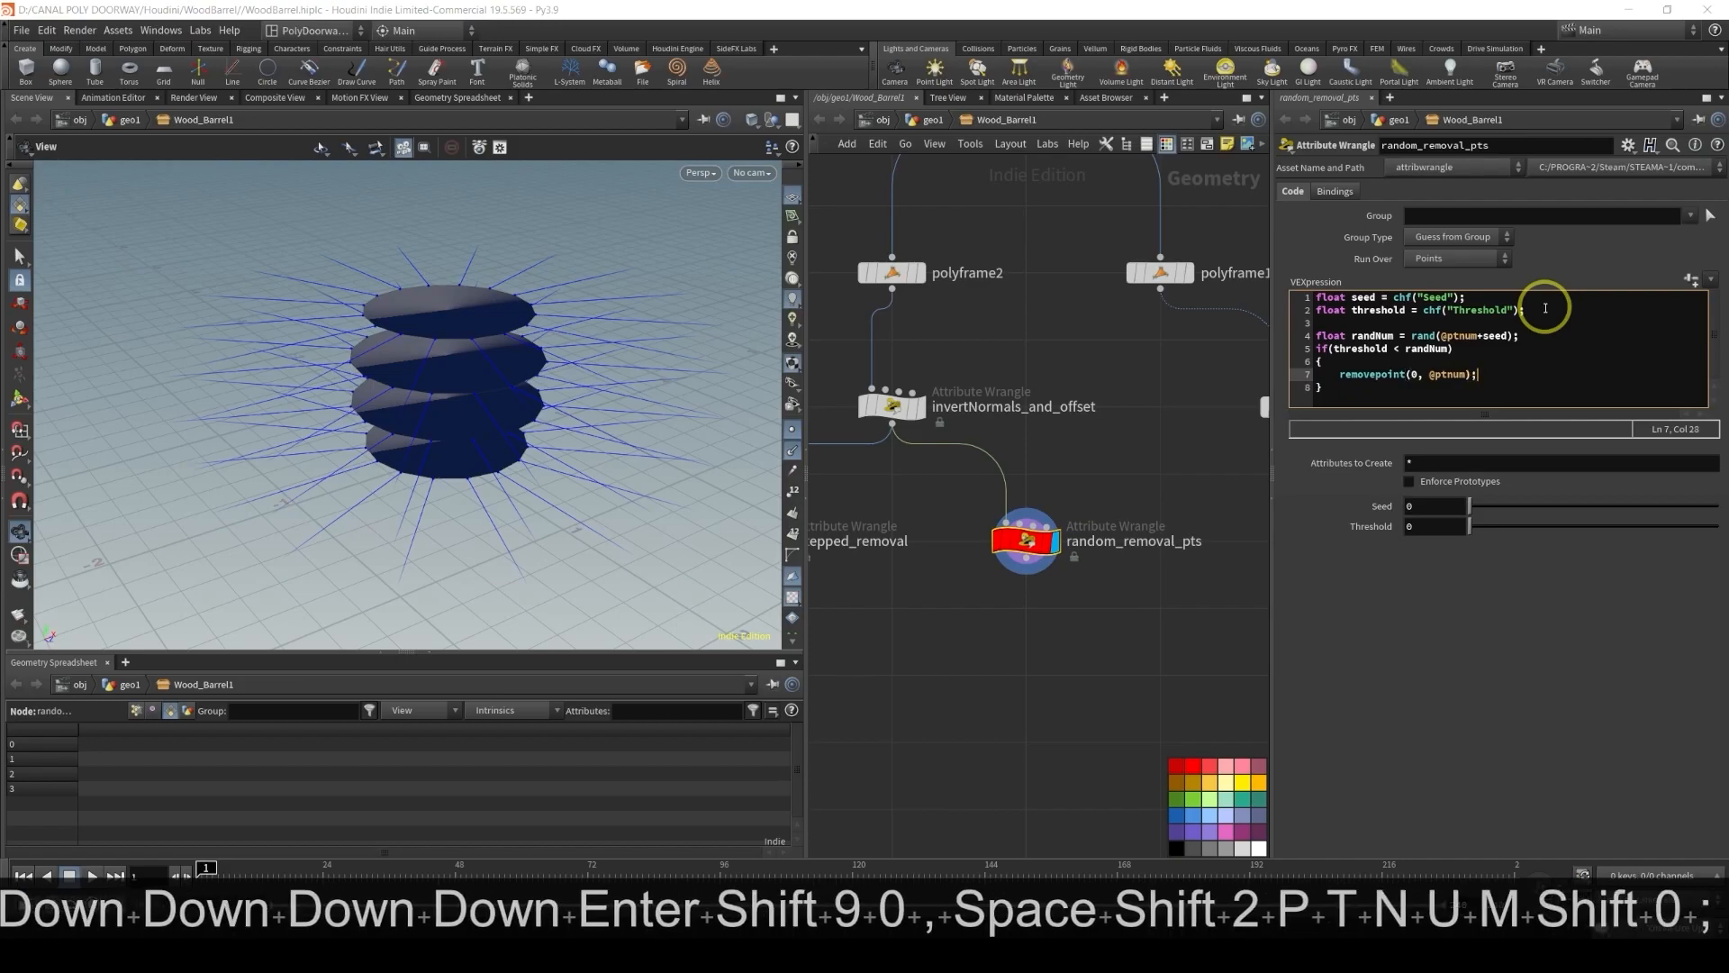
# Apply the code and adjust the Threshold parameter, settling it at about 0.349
pyautogui.click(1570, 262)
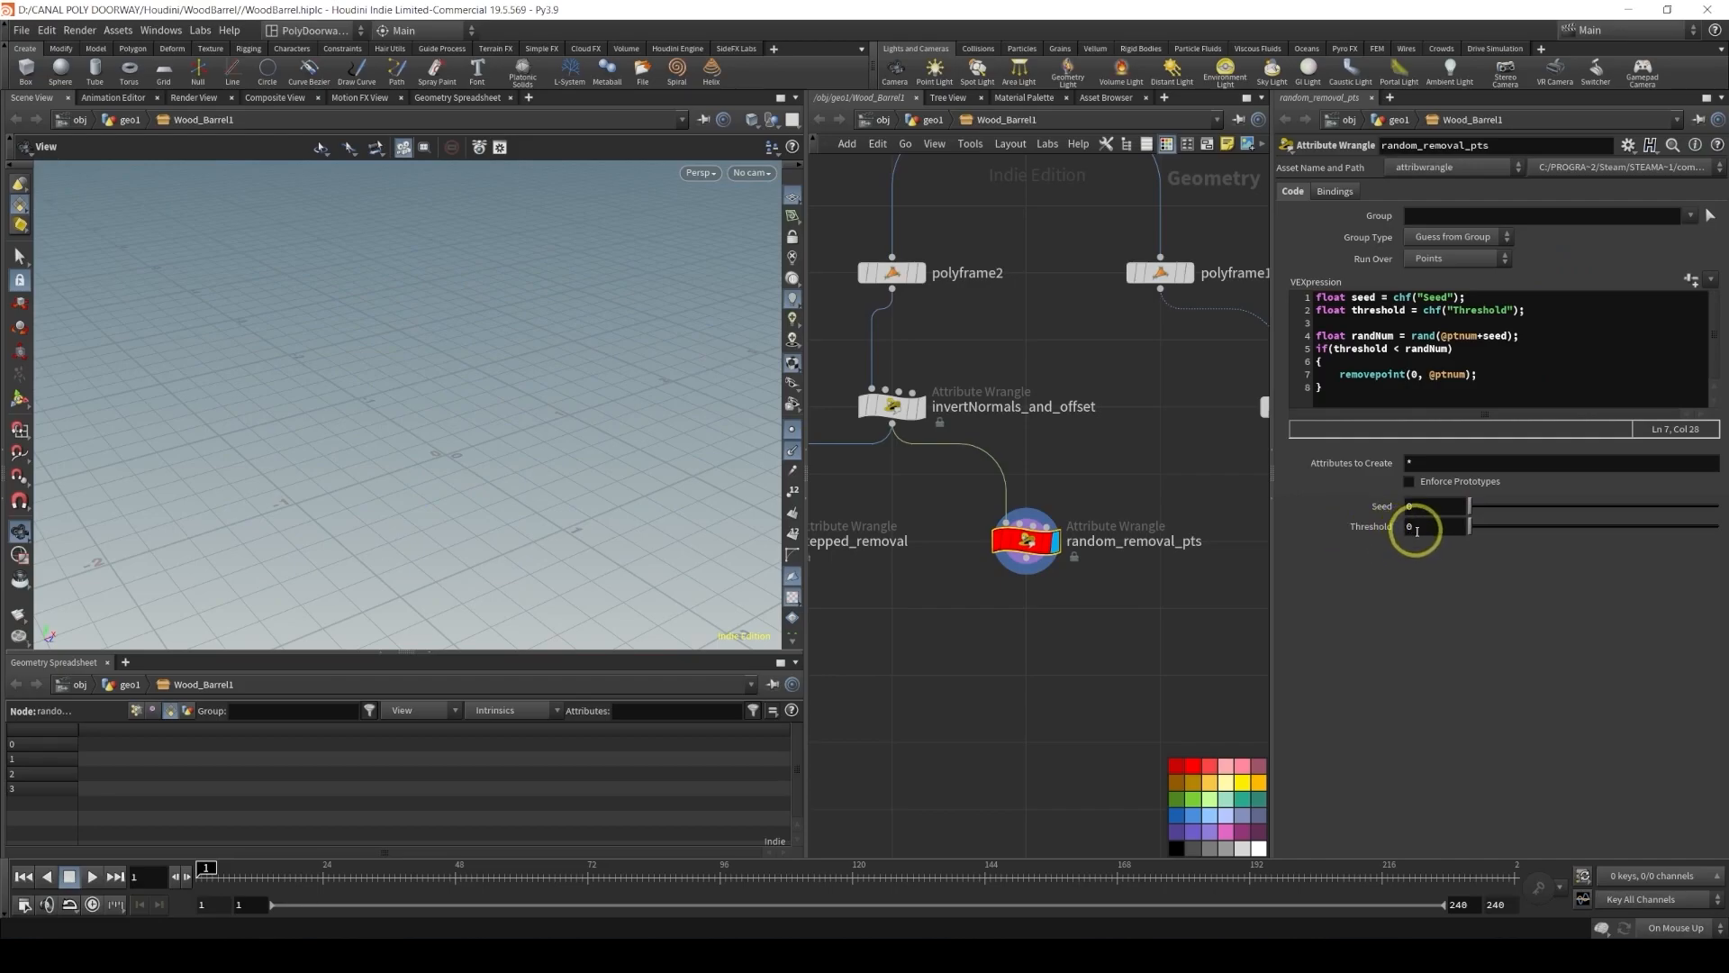
pyautogui.write('1')
pyautogui.press('Return')
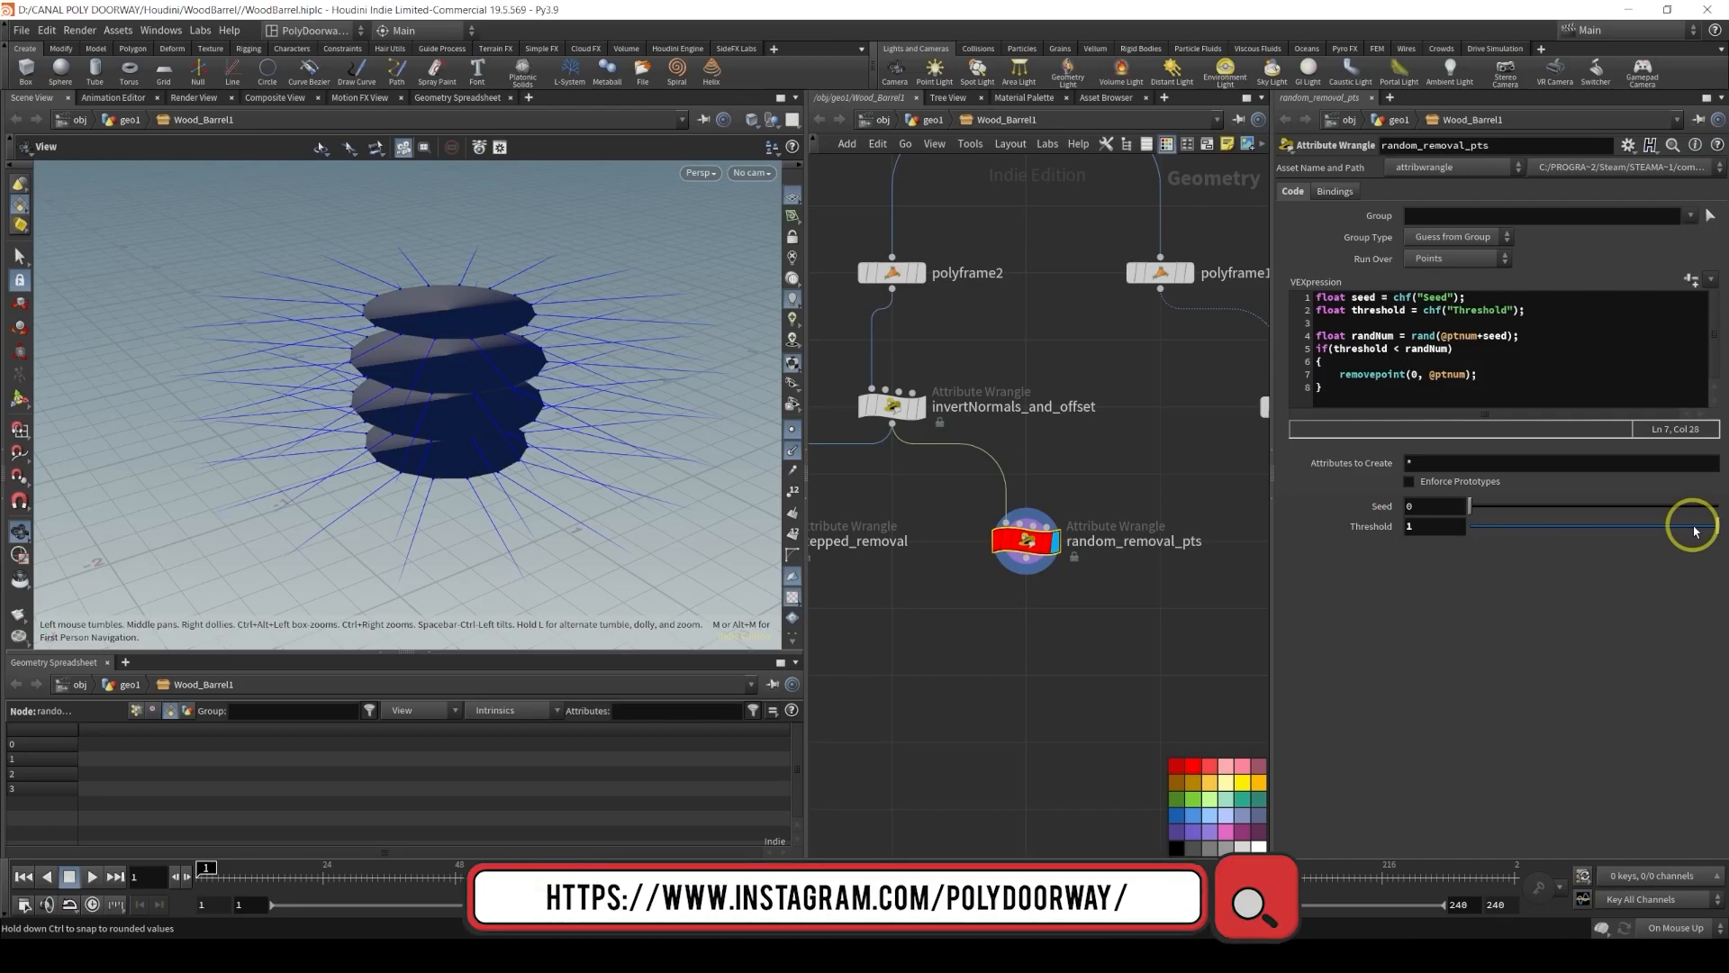
pyautogui.moveTo(1691, 529); pyautogui.dragTo(1567, 530)
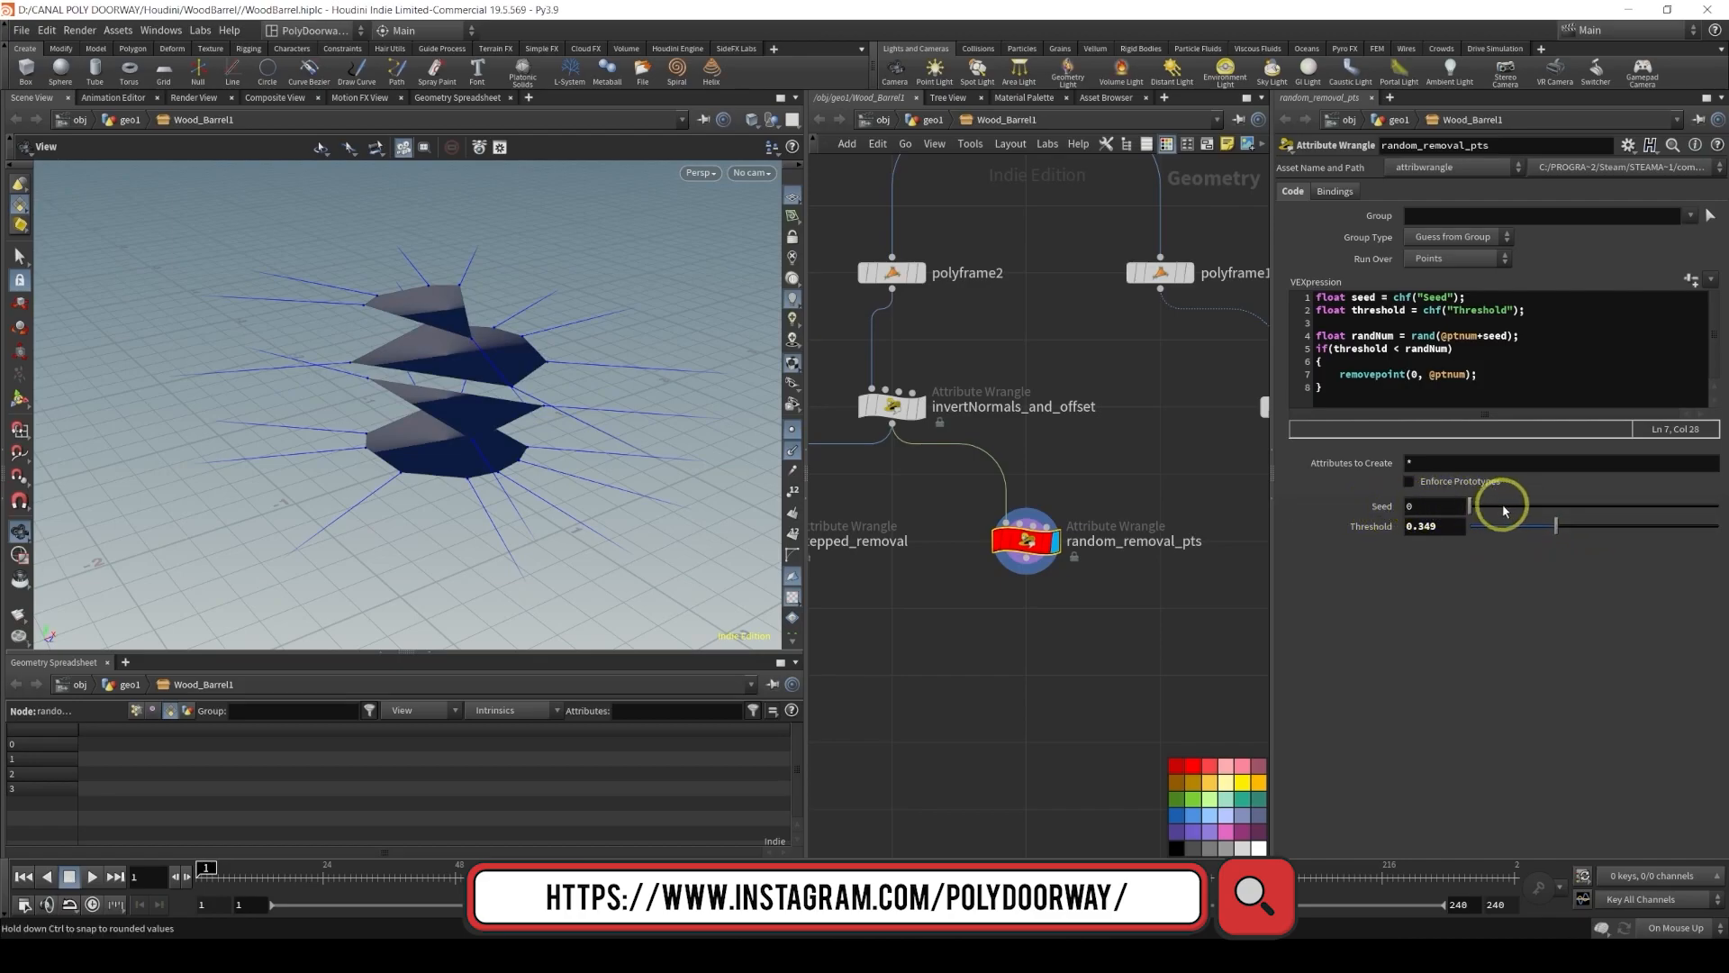
# Scrub the Seed parameter to try other random patterns, returning it to 0
pyautogui.moveTo(1508, 506); pyautogui.dragTo(1633, 508)
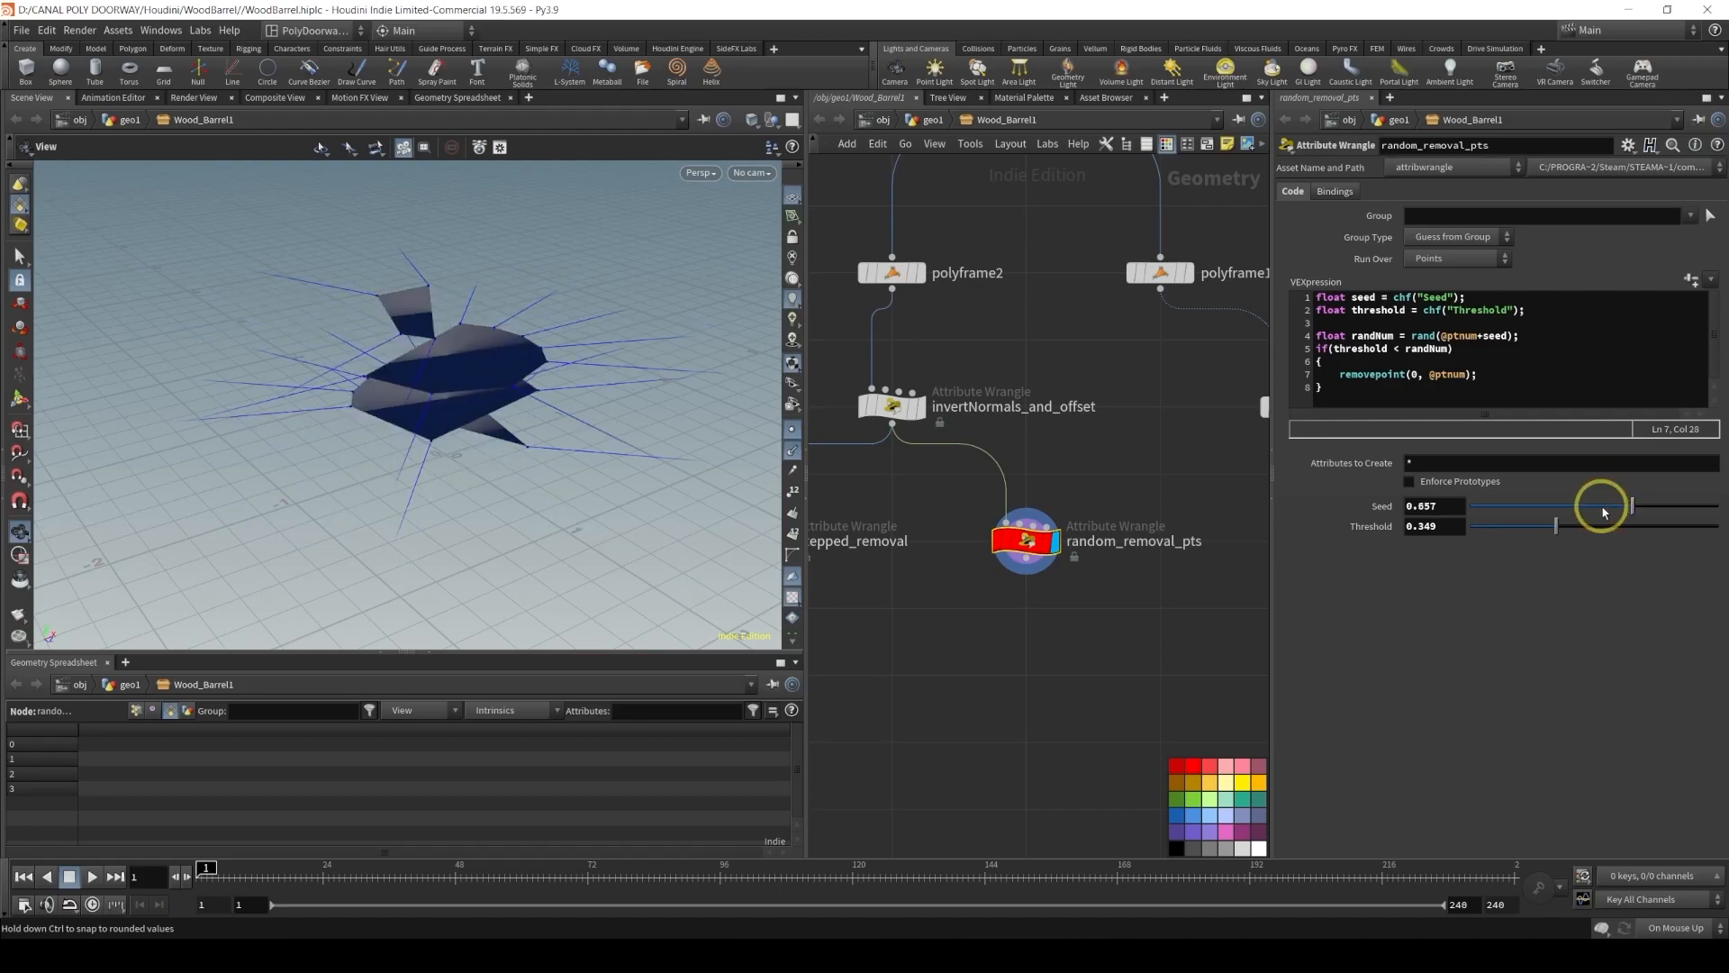
pyautogui.moveTo(1601, 509); pyautogui.dragTo(1444, 503)
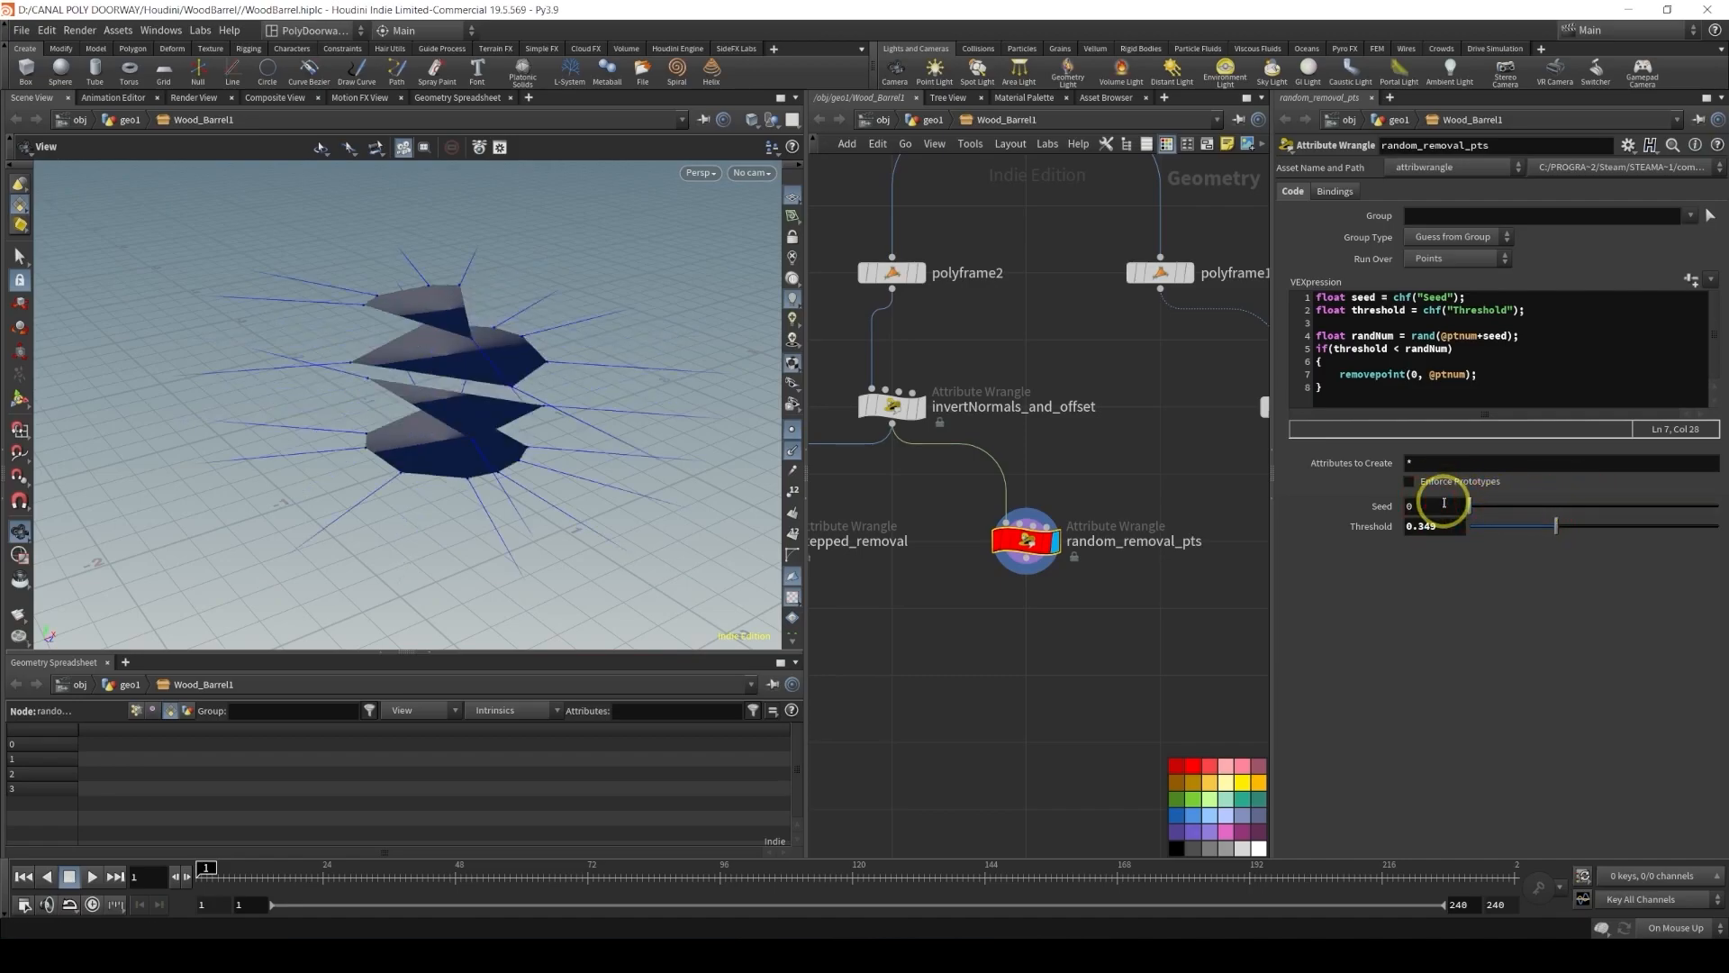
# Add a Switch node below the two removal wrangles and wire stepped_removal and random_removal_pts into it
pyautogui.moveTo(875, 617); pyautogui.dragTo(1066, 538, button='middle')
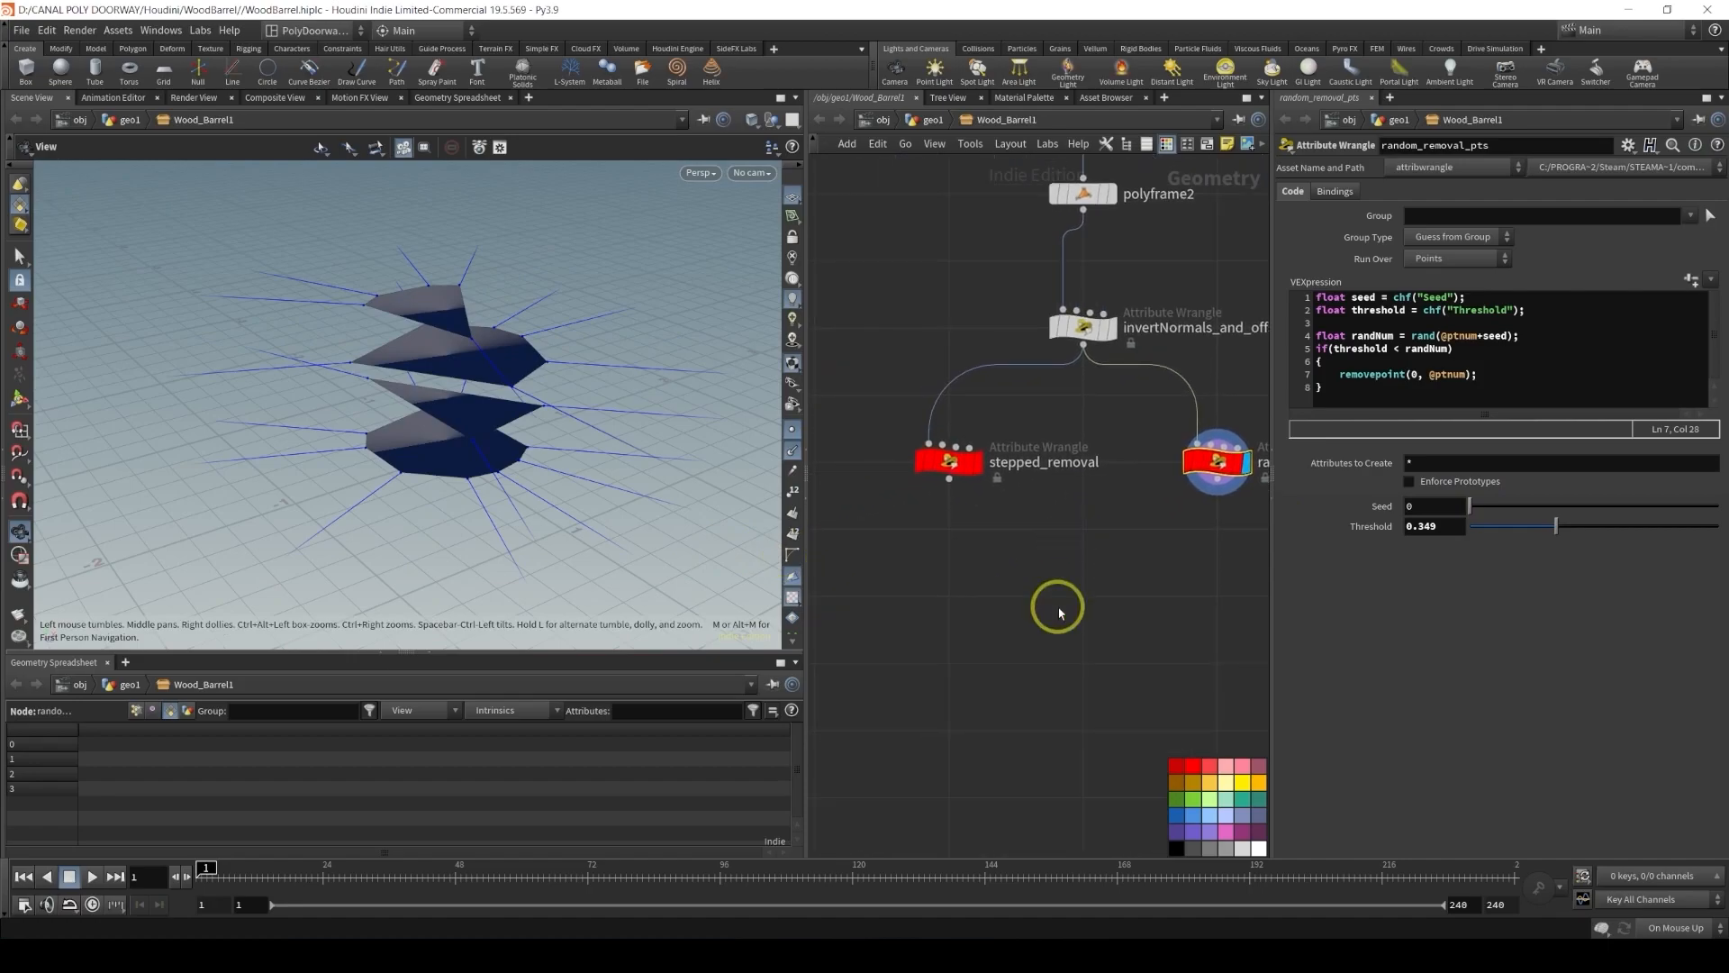
pyautogui.press('Tab')
pyautogui.write('s')
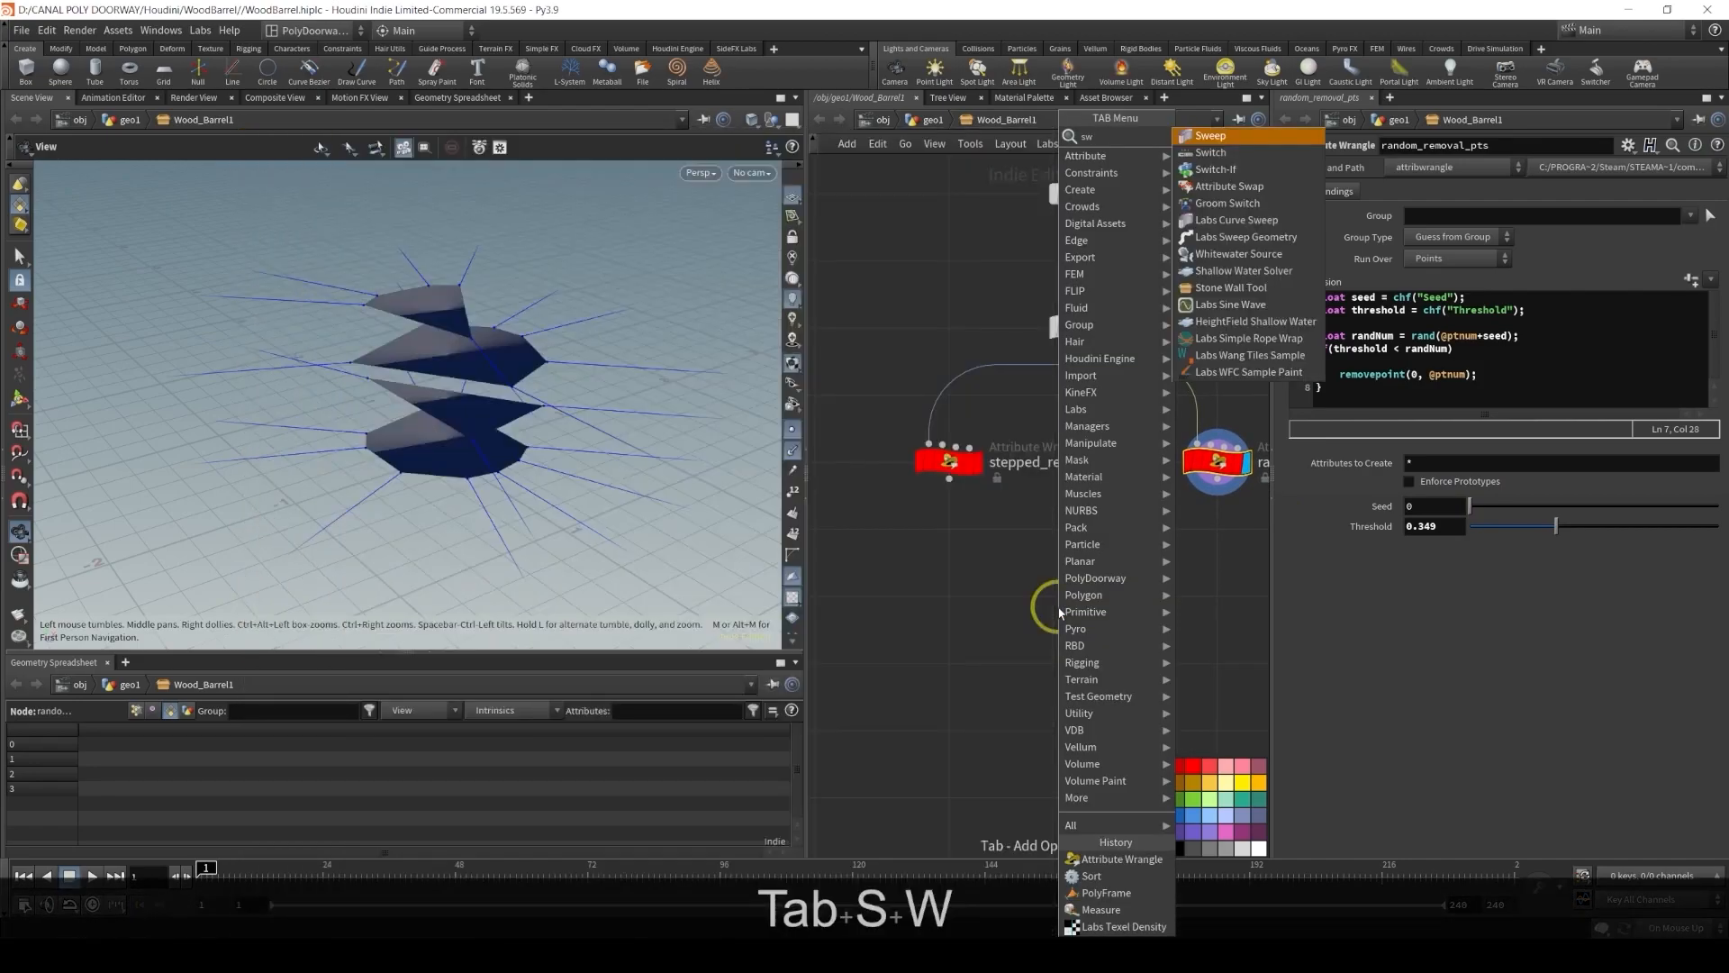
pyautogui.press('Down')
pyautogui.press('Return')
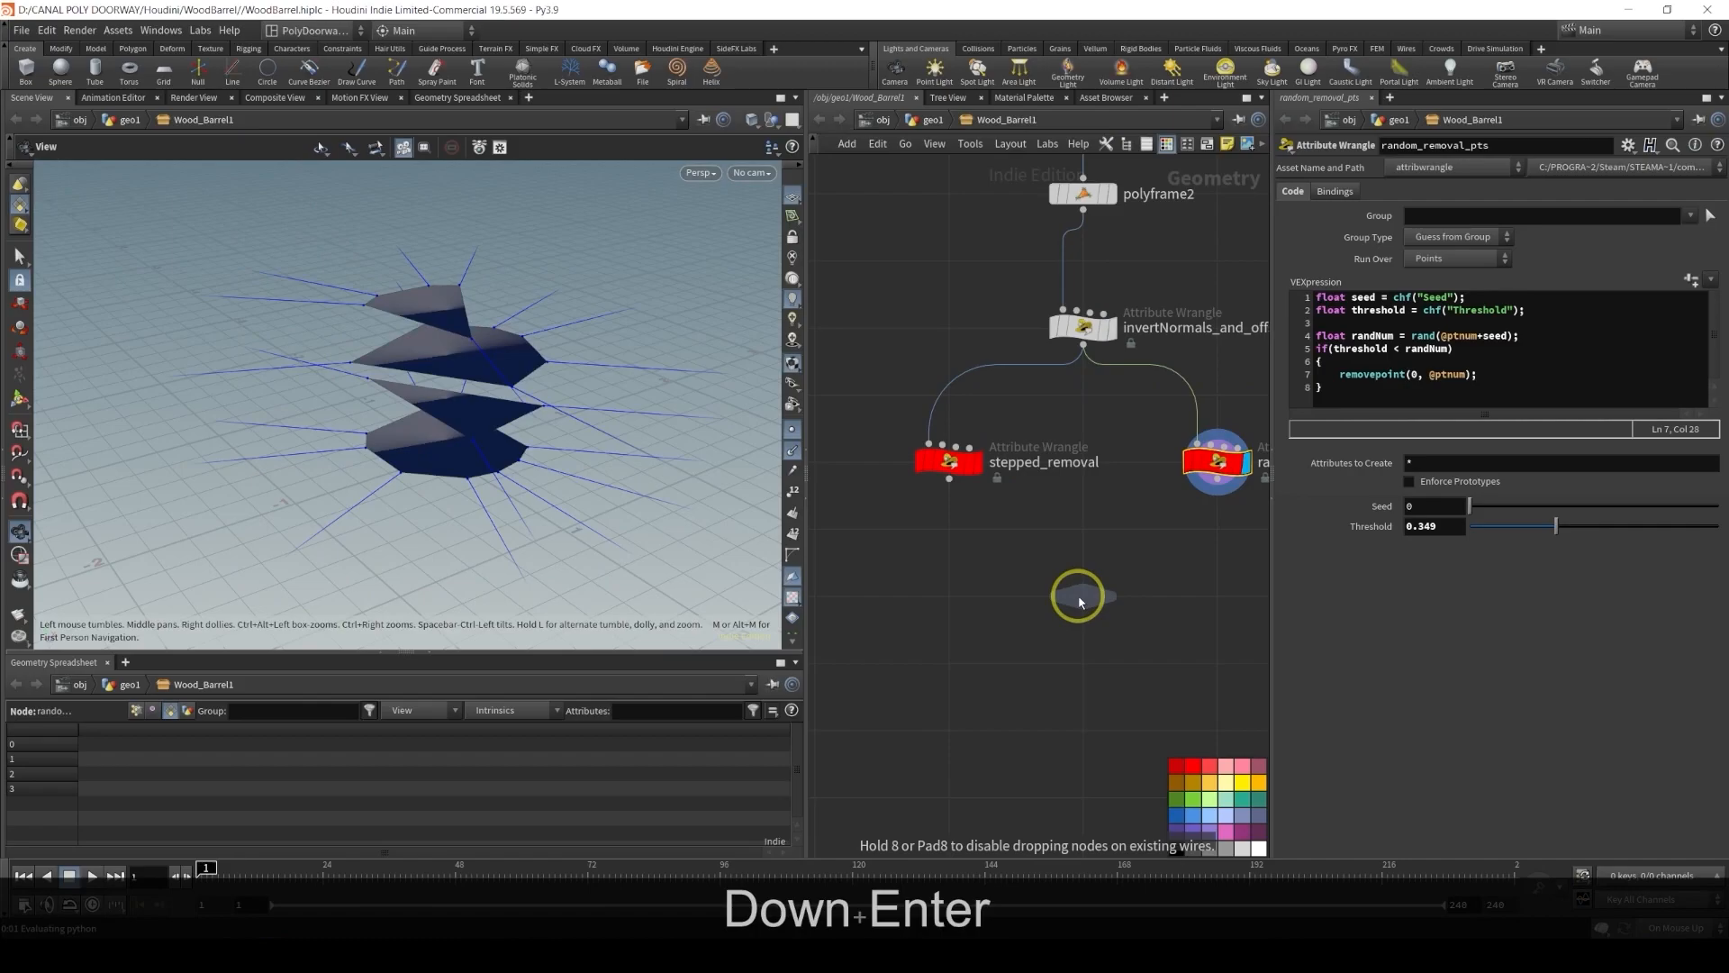
pyautogui.click(1080, 601)
pyautogui.click(949, 478)
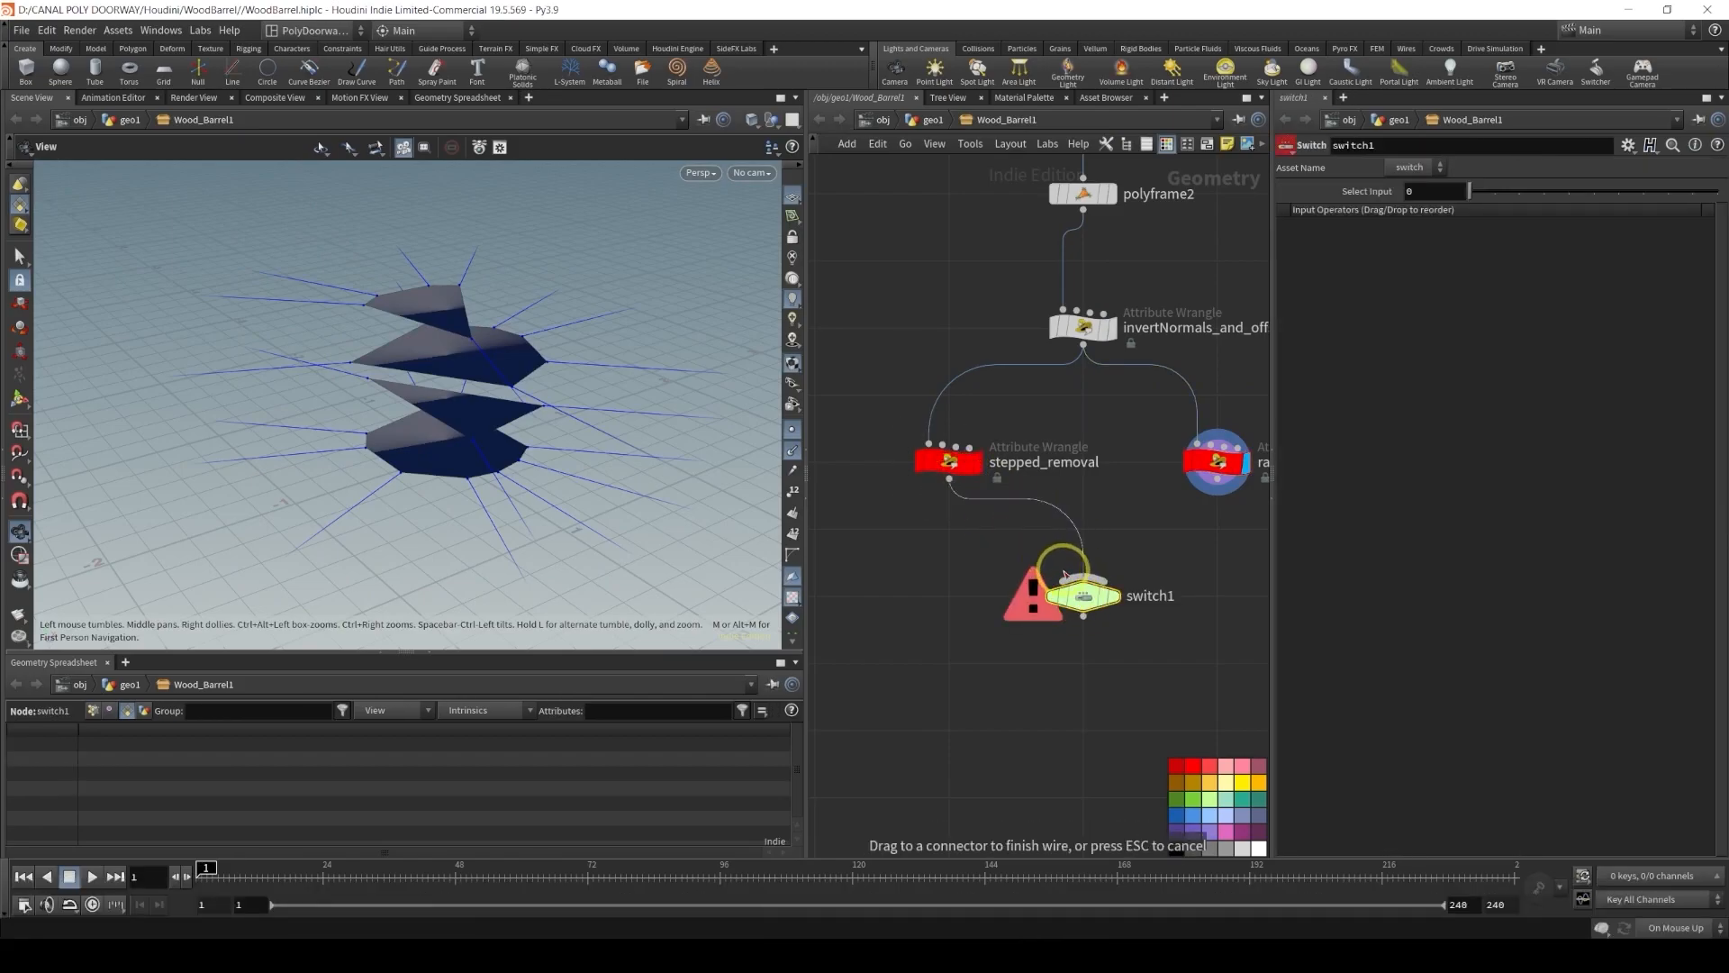
pyautogui.click(1066, 574)
pyautogui.click(1217, 491)
pyautogui.click(1115, 584)
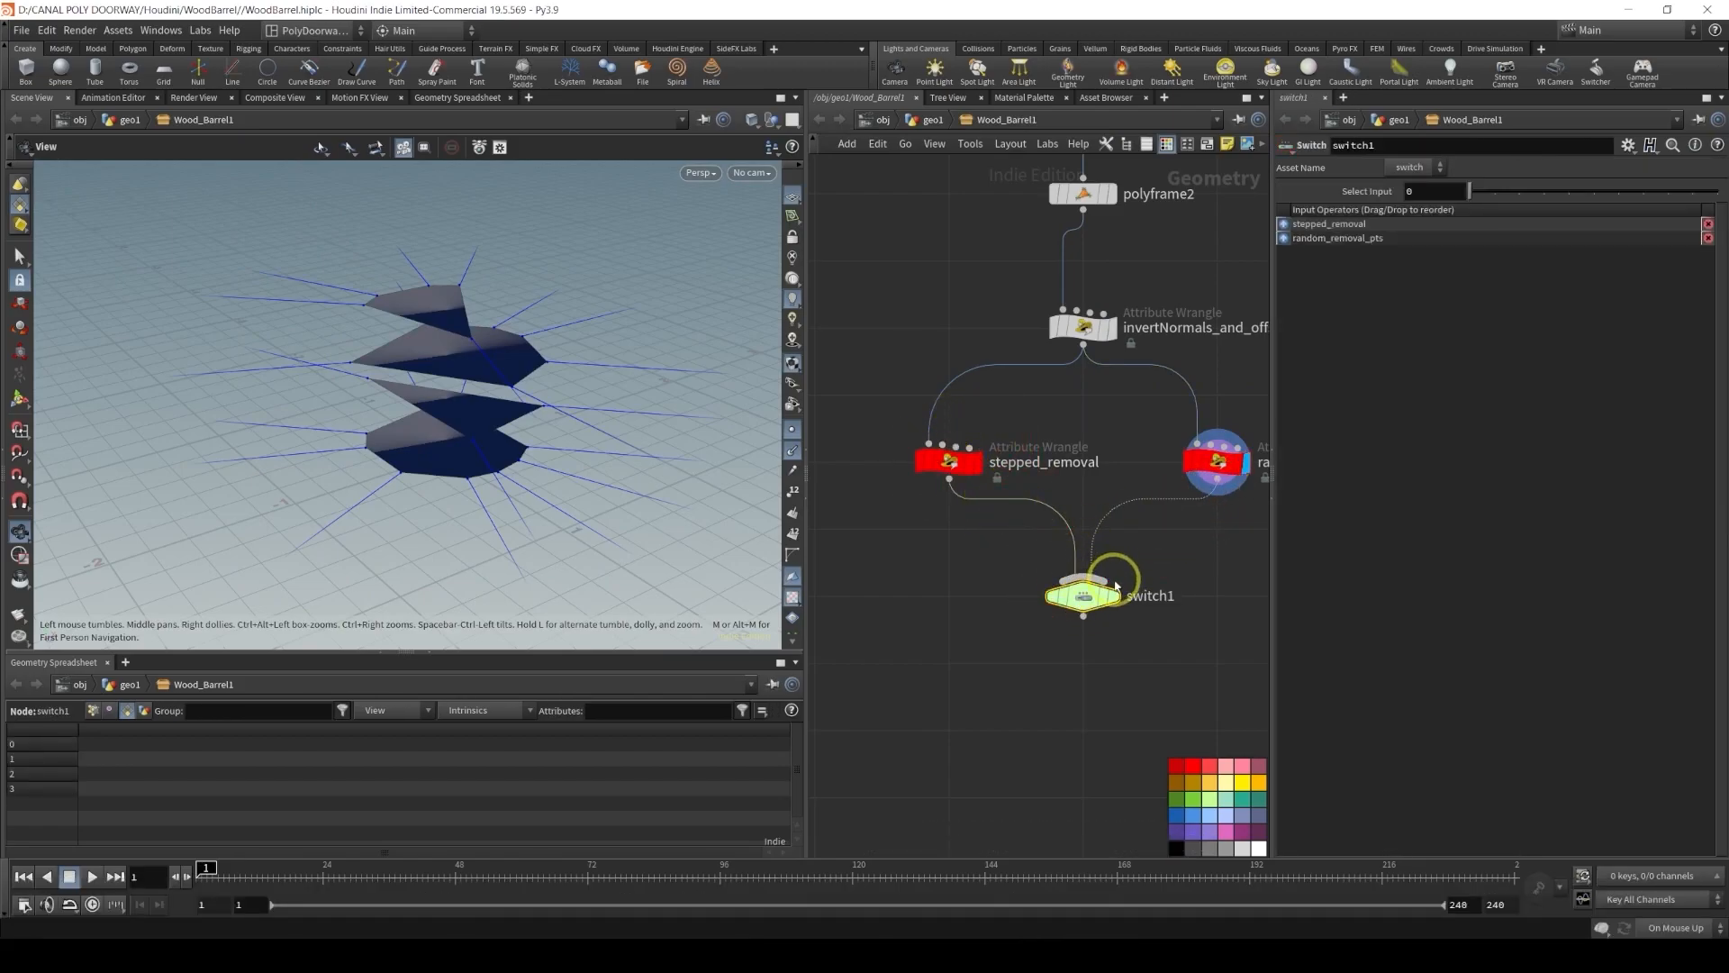
# Display the Switch node and rename it toggle_bolts_insertion
pyautogui.click(1117, 590)
pyautogui.scroll(-3, 1002, 542)
pyautogui.moveTo(1003, 543); pyautogui.dragTo(928, 442, button='middle')
pyautogui.doubleClick(1088, 452)
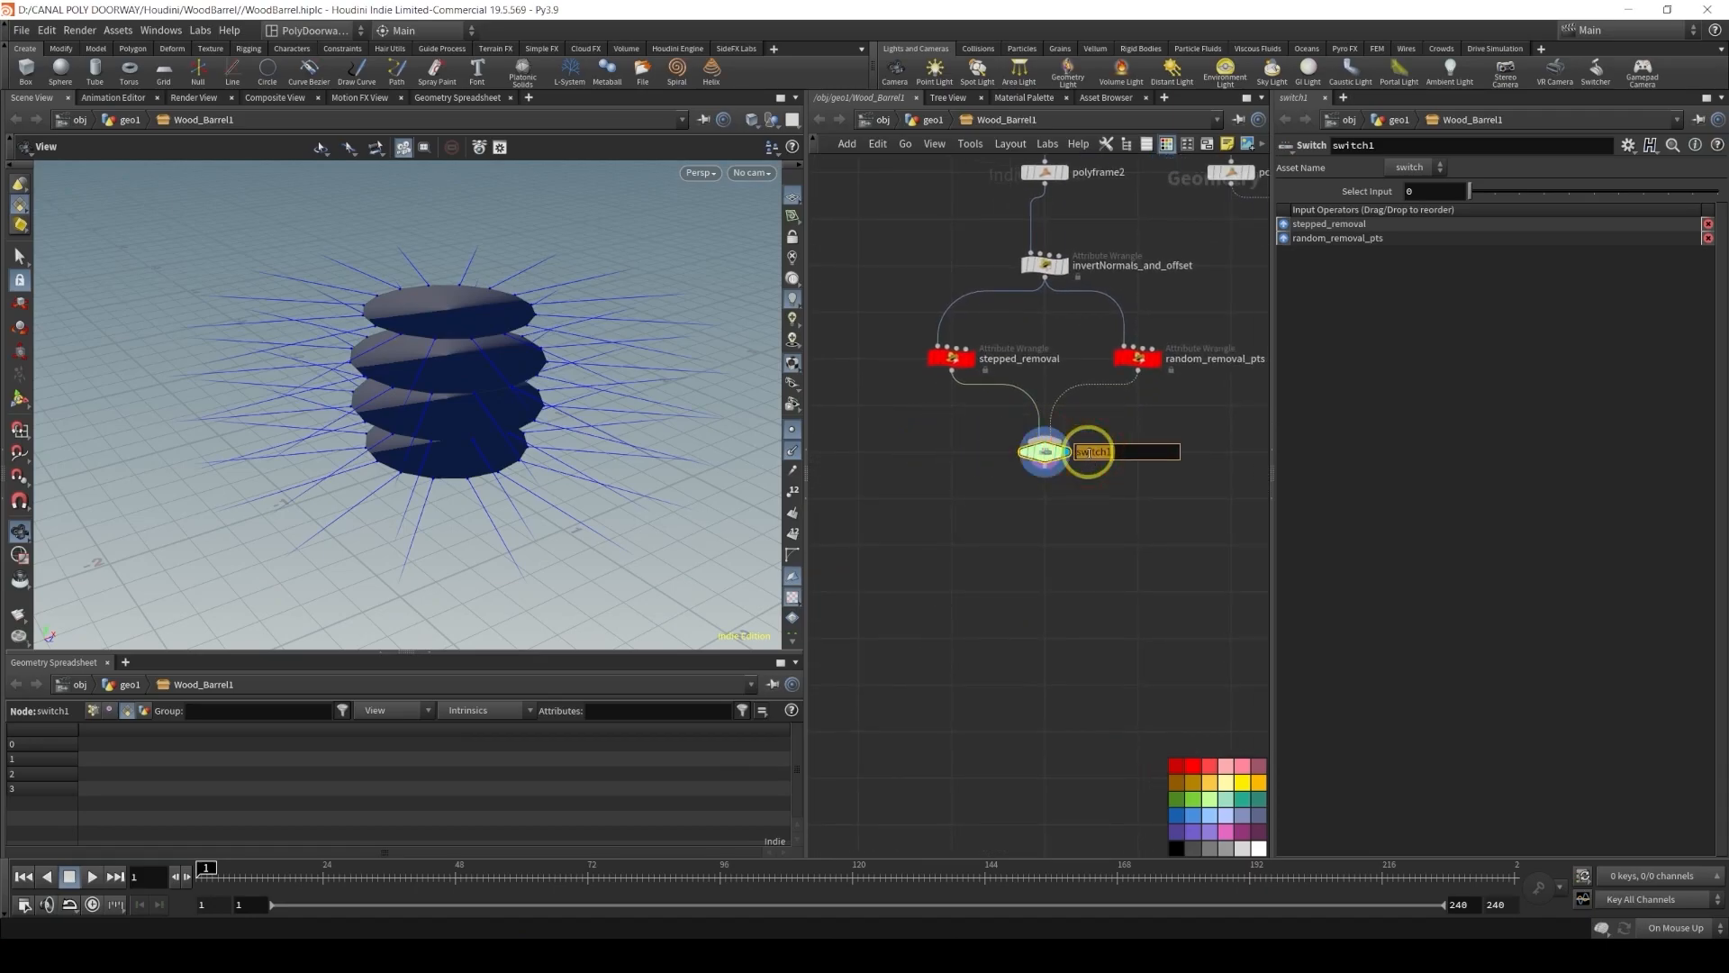
pyautogui.write('toggle')
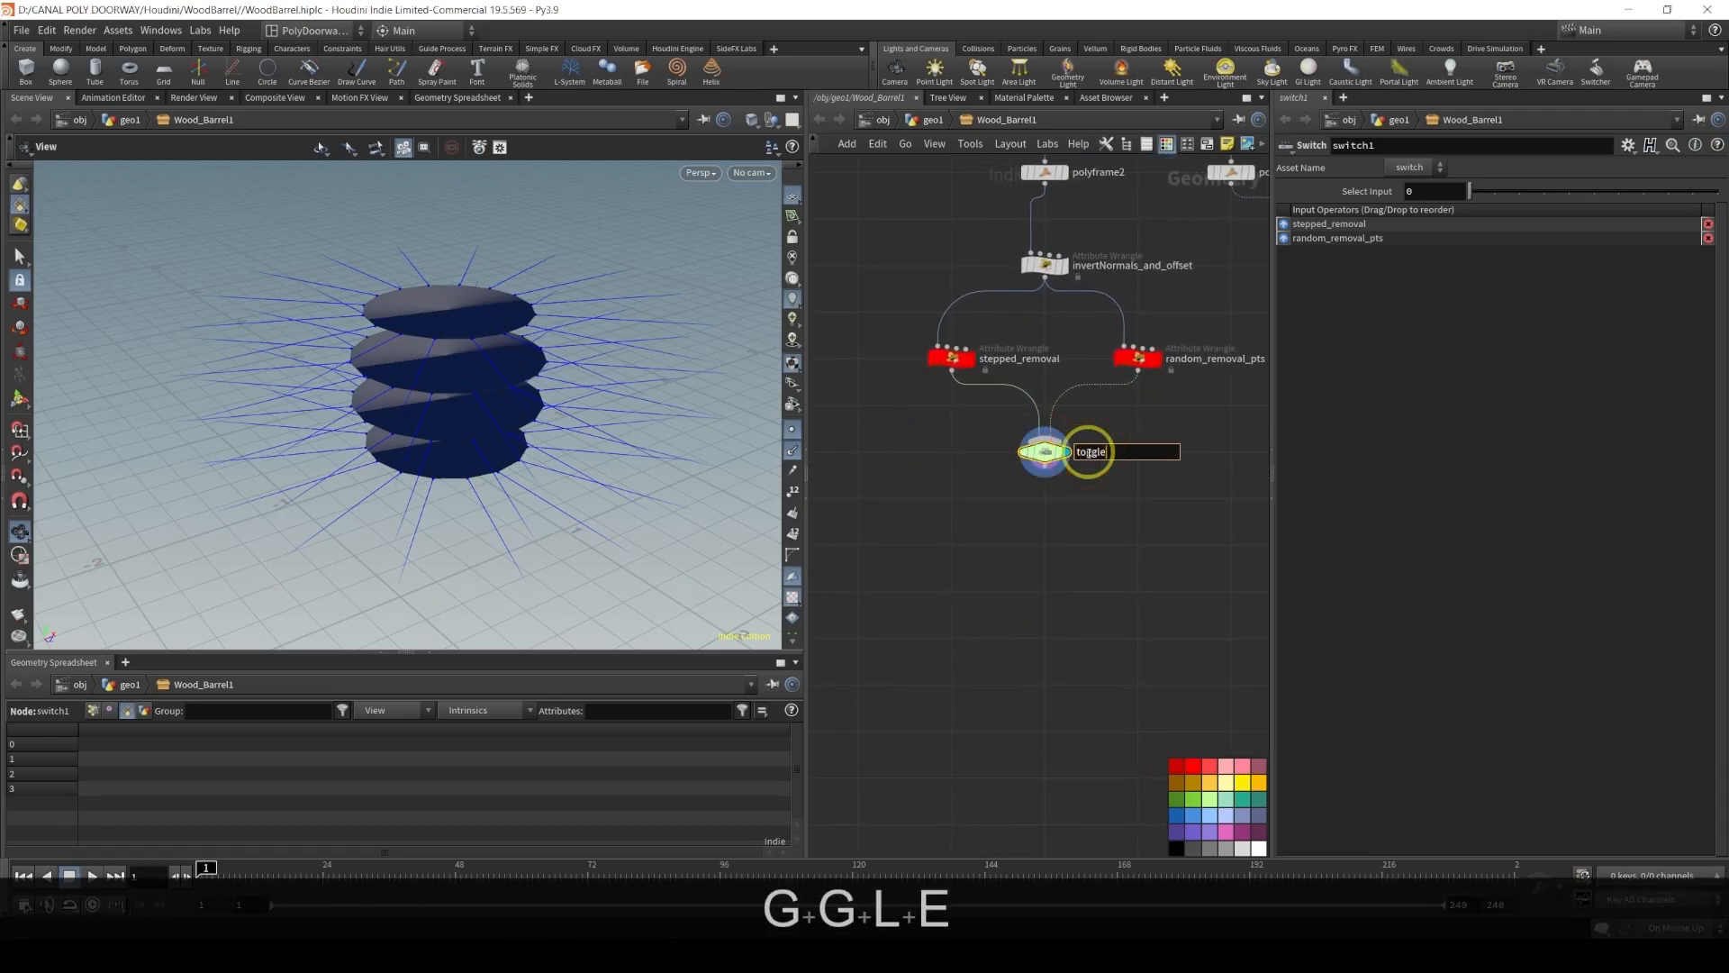
pyautogui.write('_bolt')
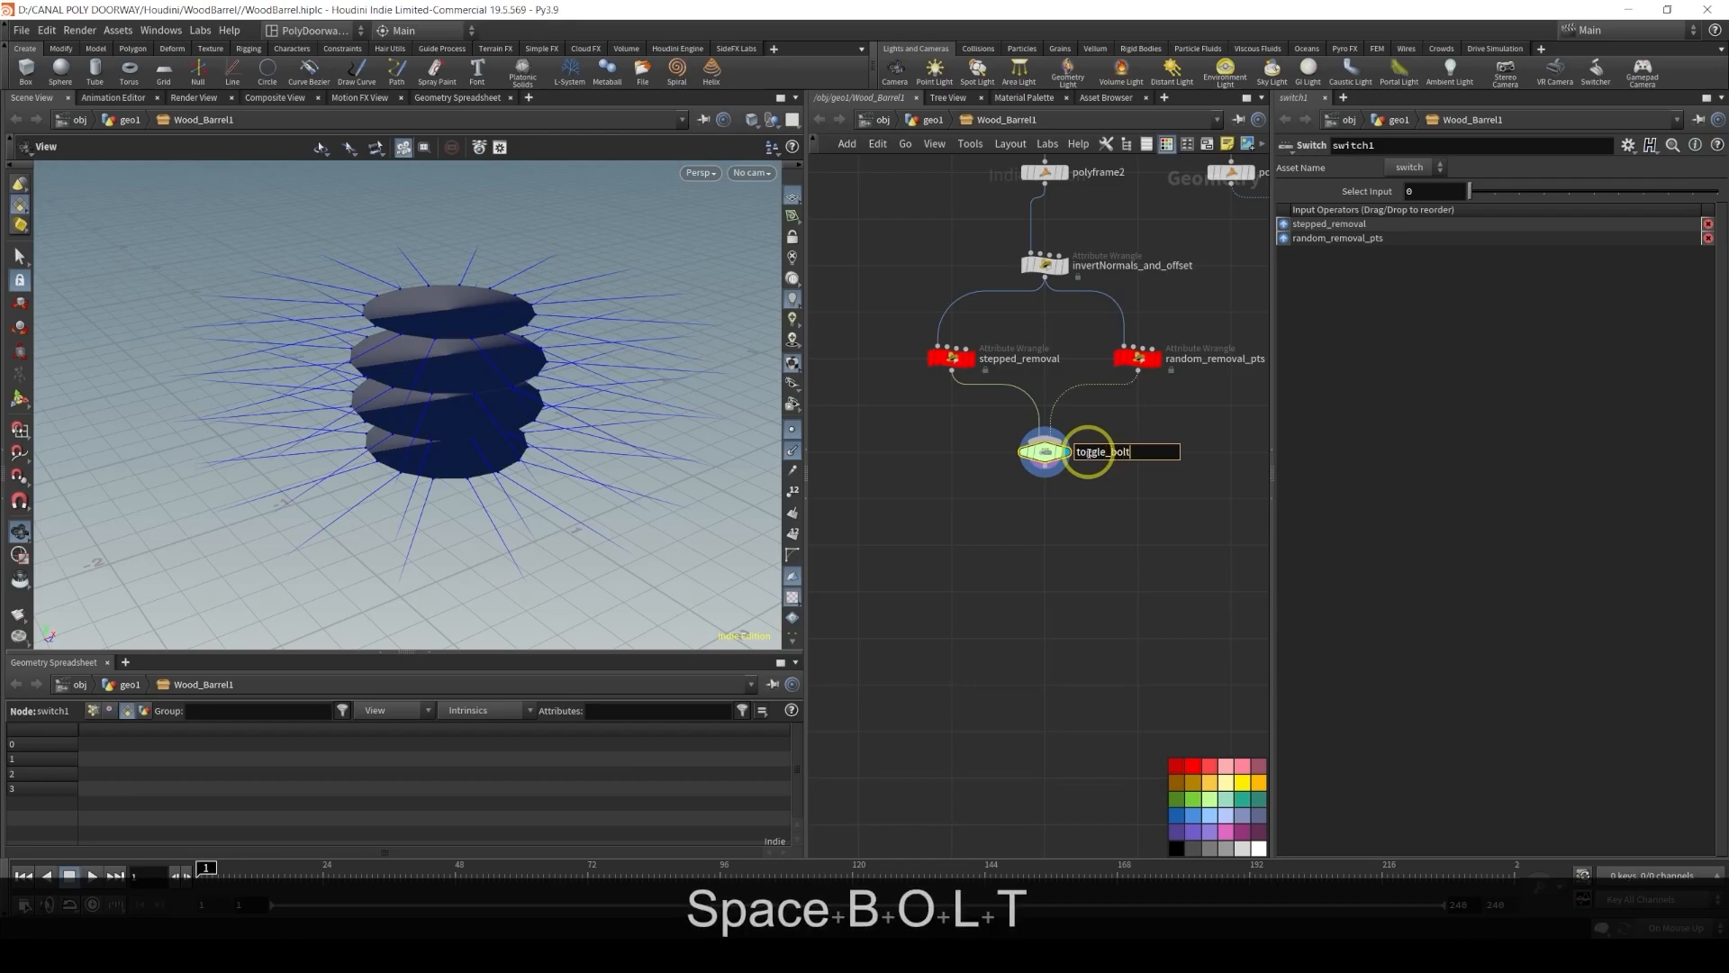
pyautogui.write('s_insertion')
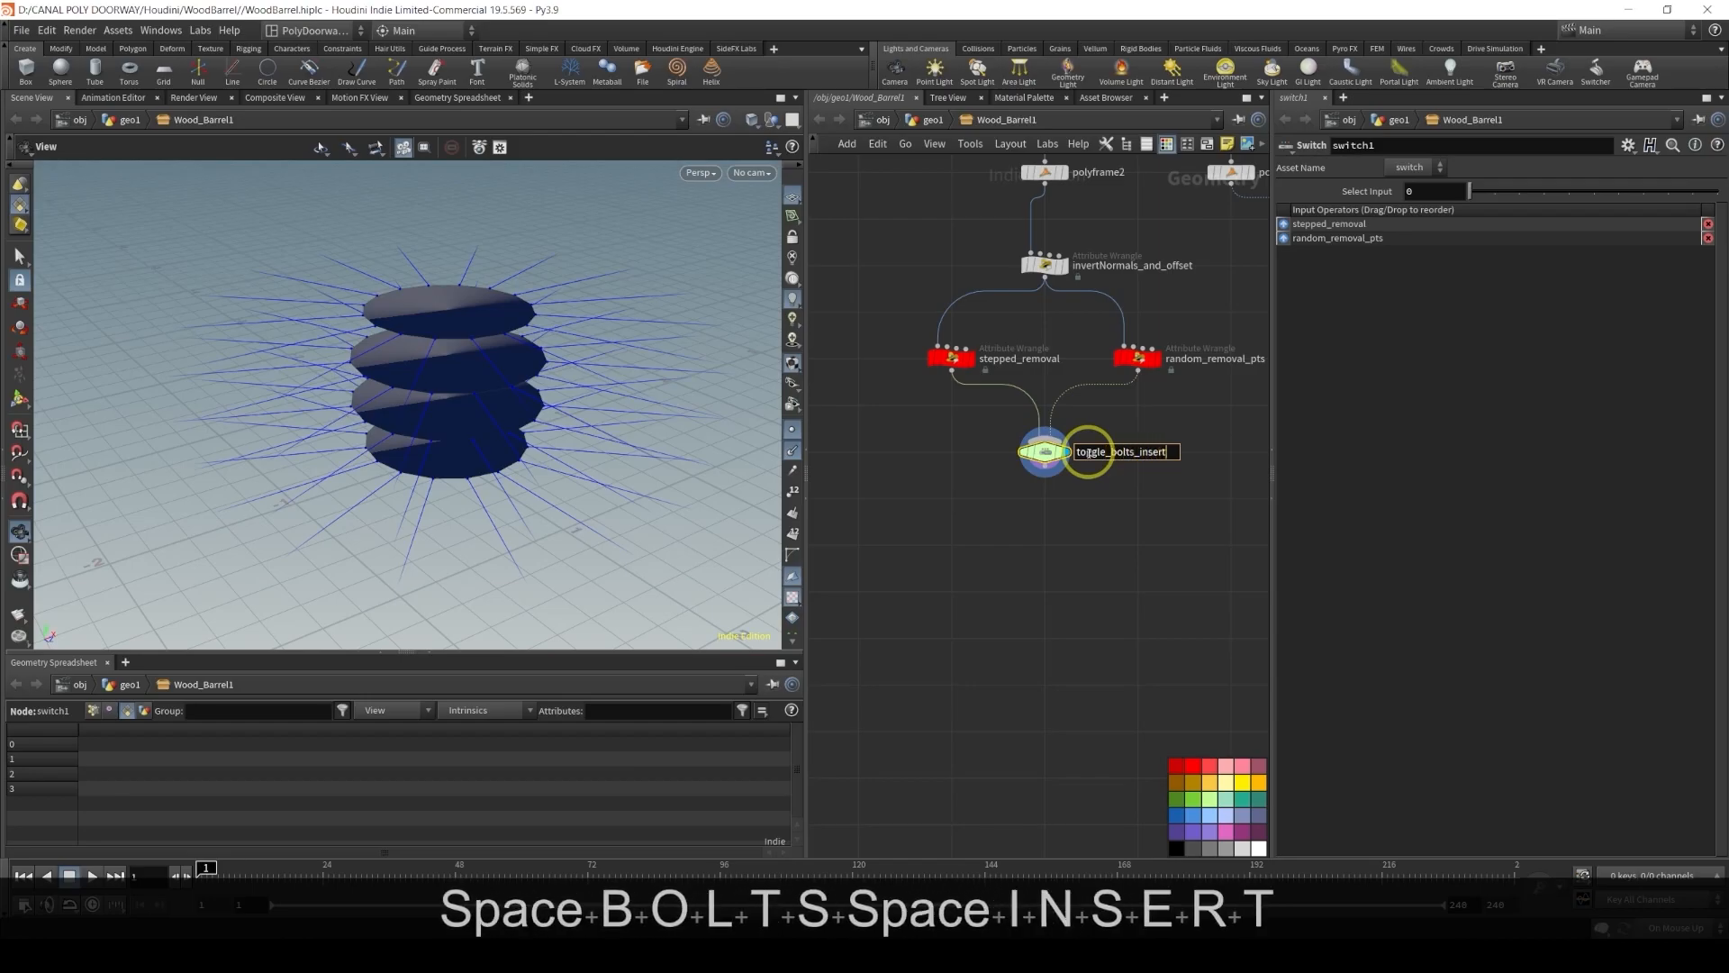
pyautogui.press('Return')
# Add a Tube node in an empty area of the network beside the existing chain
pyautogui.moveTo(1025, 534); pyautogui.dragTo(1076, 592, button='middle')
pyautogui.scroll(-2, 1010, 546)
pyautogui.moveTo(947, 526); pyautogui.dragTo(991, 524, button='middle')
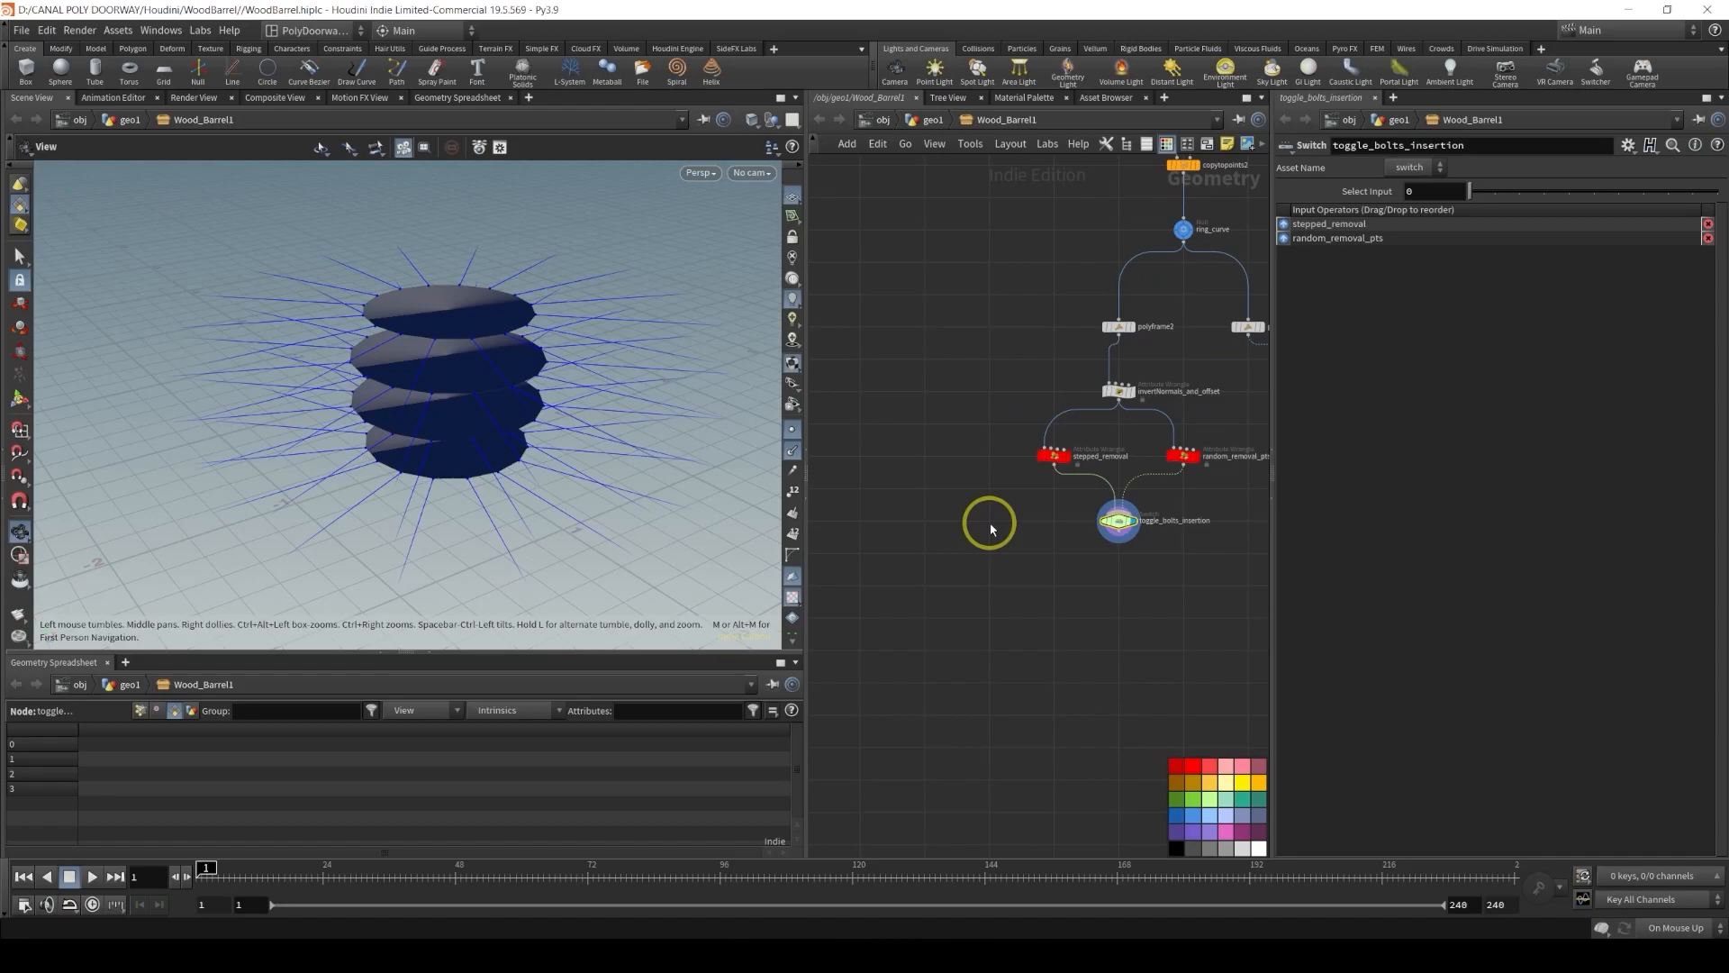
pyautogui.press('Tab')
pyautogui.write('tube')
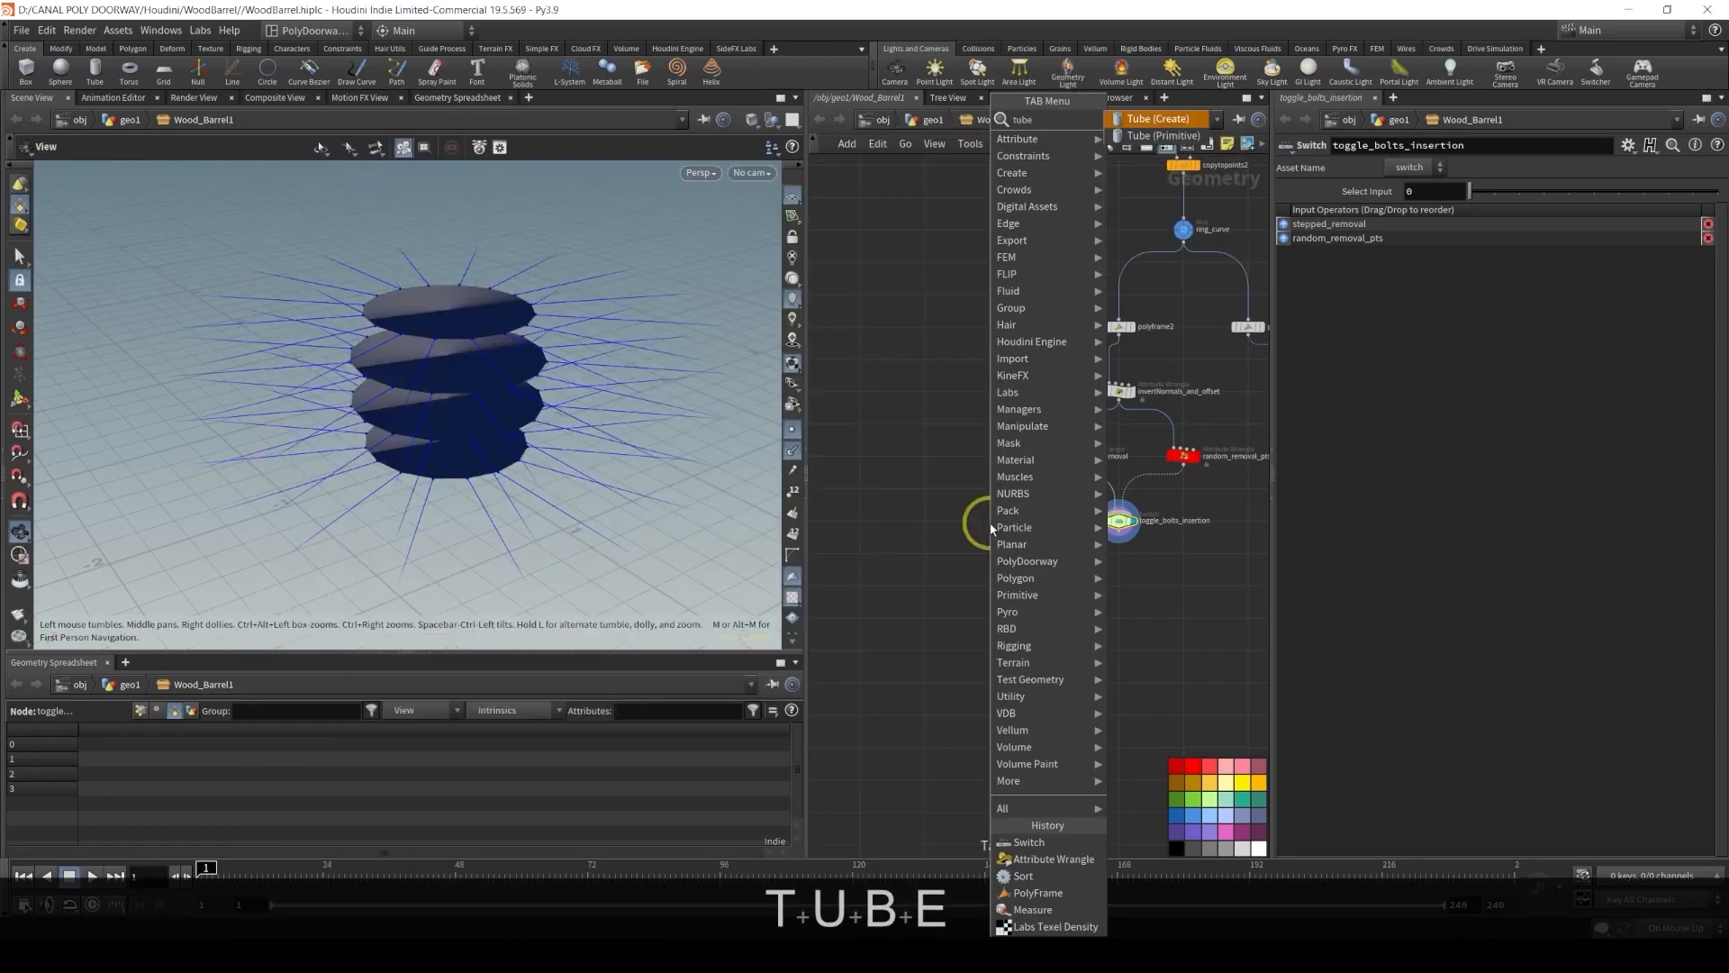
pyautogui.press('Return')
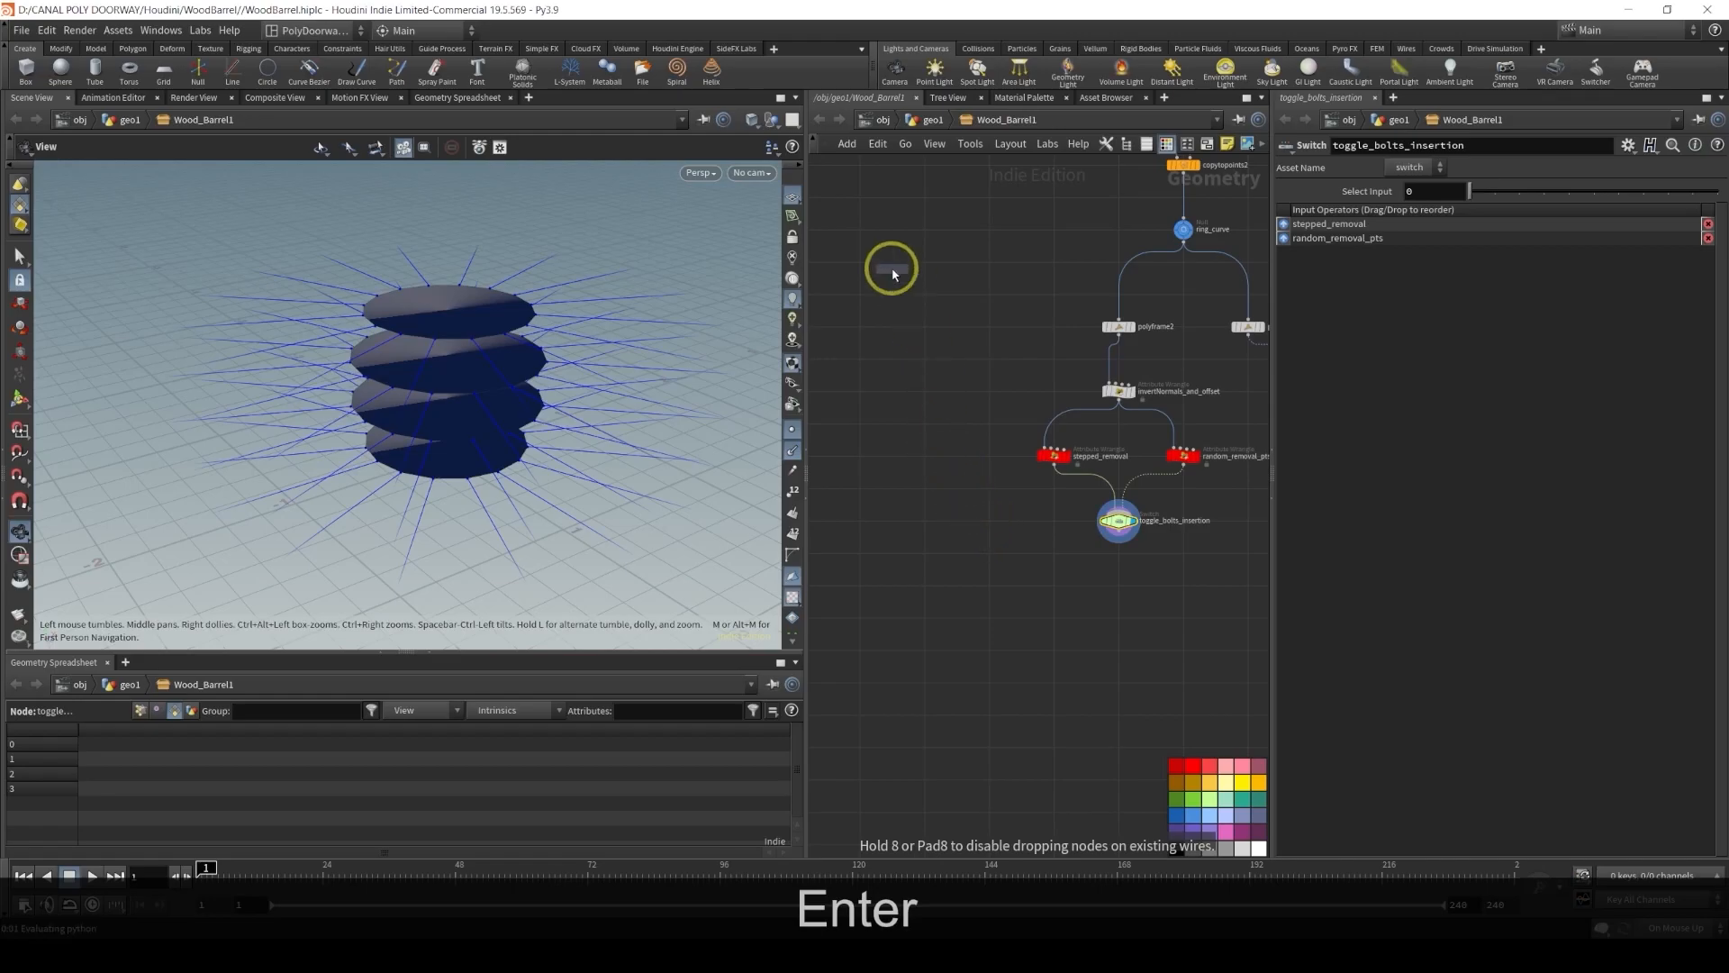
pyautogui.click(923, 294)
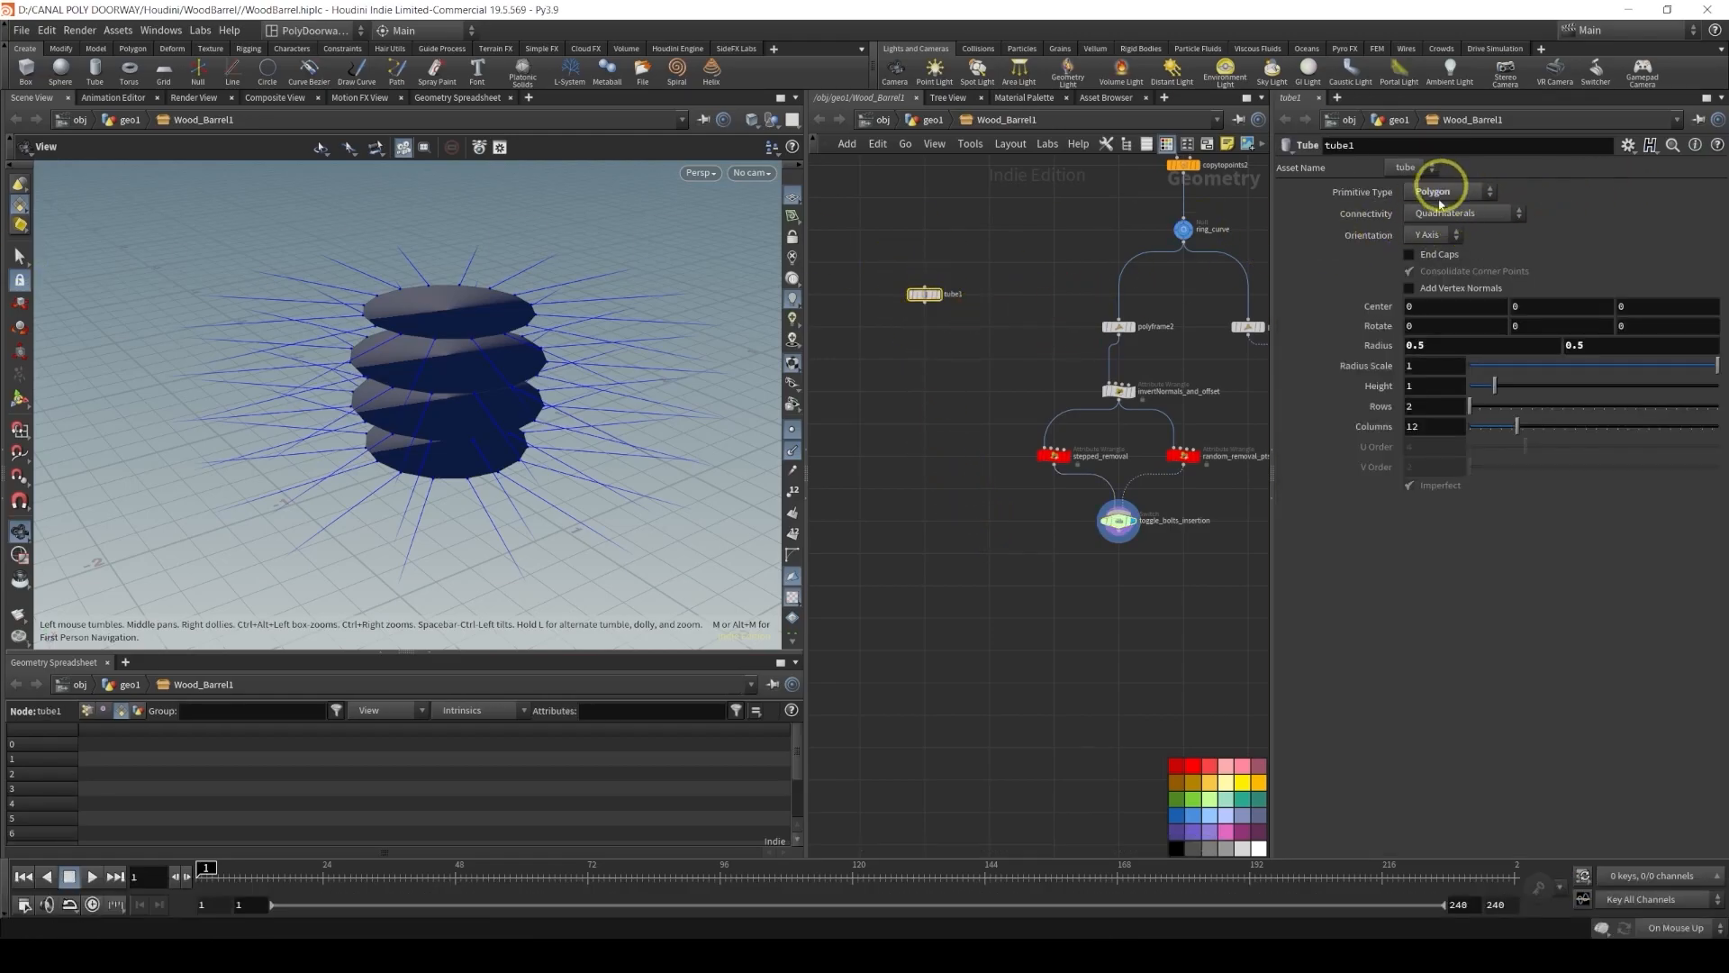
# Display the tube and set its Orientation to Z Axis
pyautogui.click(1427, 234)
pyautogui.click(937, 290)
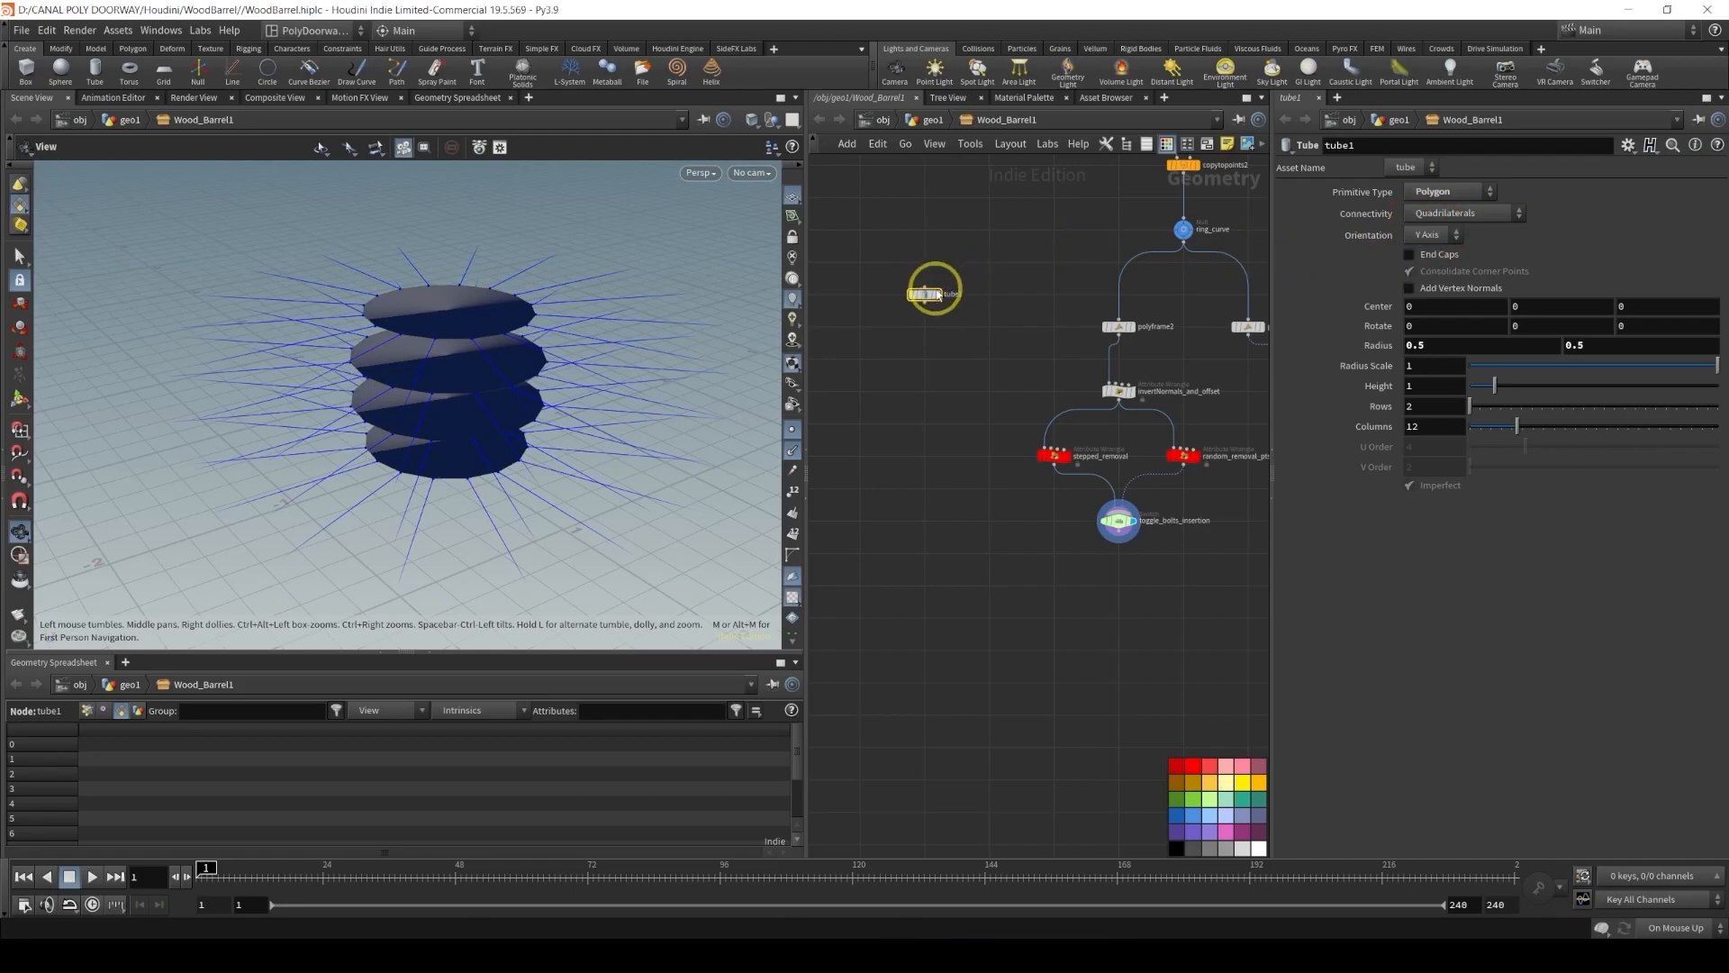
pyautogui.click(937, 293)
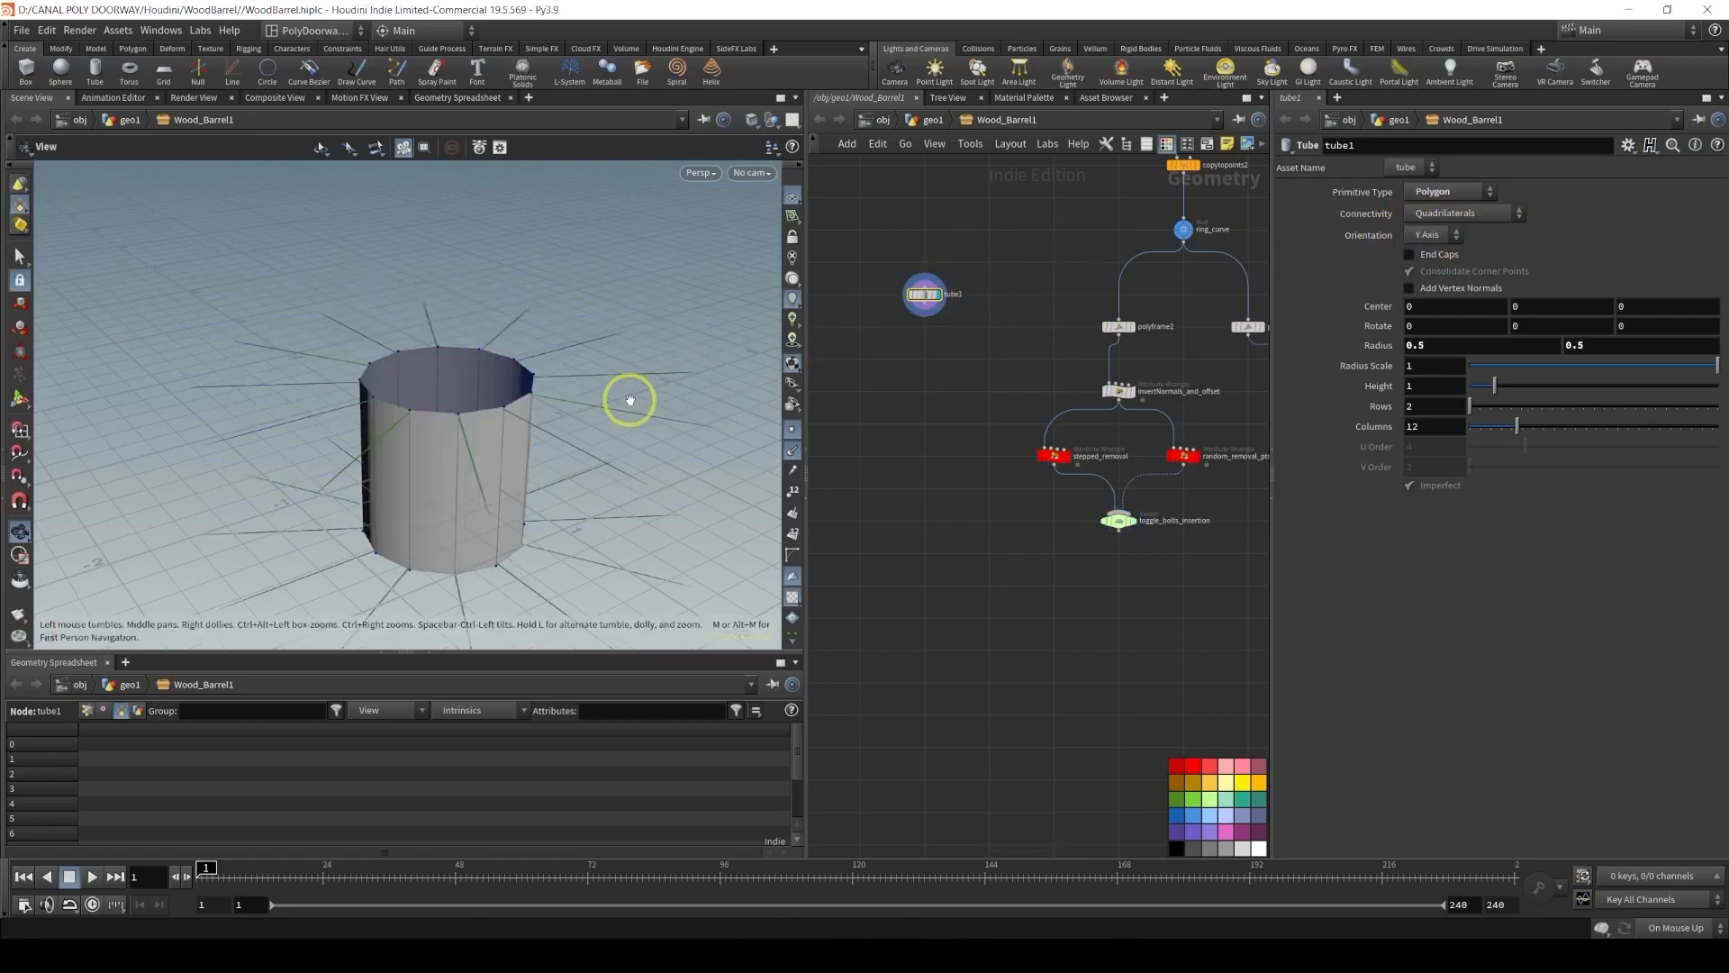
pyautogui.click(1424, 238)
pyautogui.click(1415, 288)
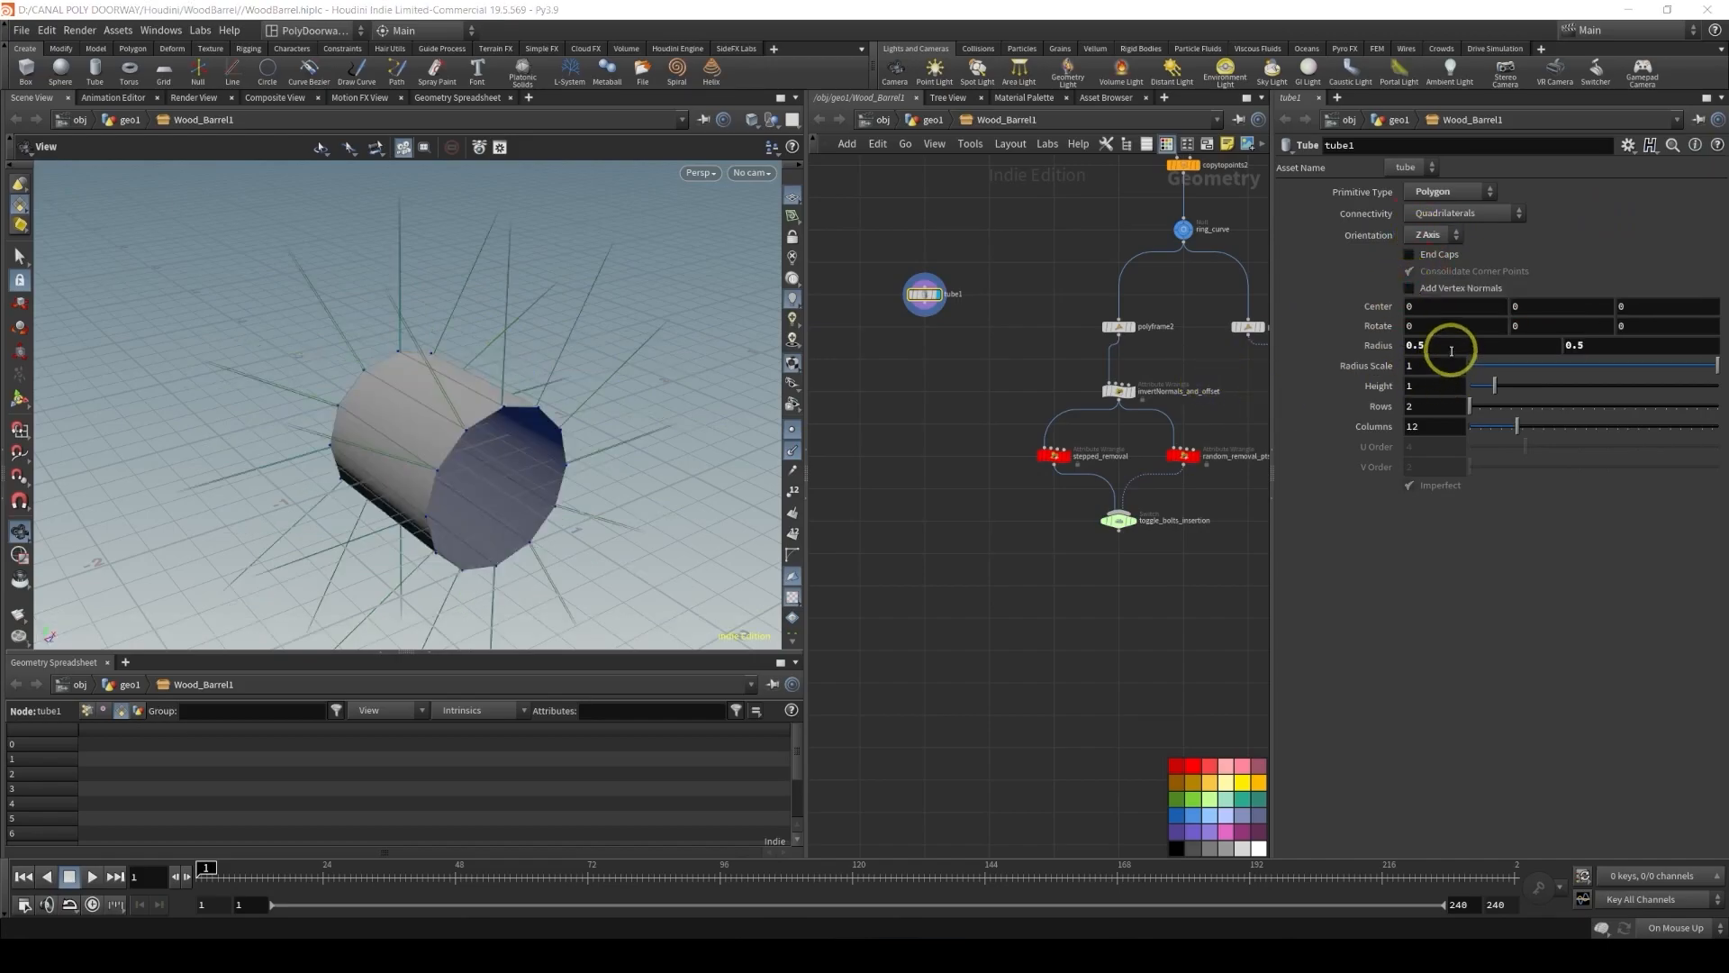
# Set the tube's Radius to 1 and 1 and its Radius Scale to 0.01
pyautogui.click(1451, 351)
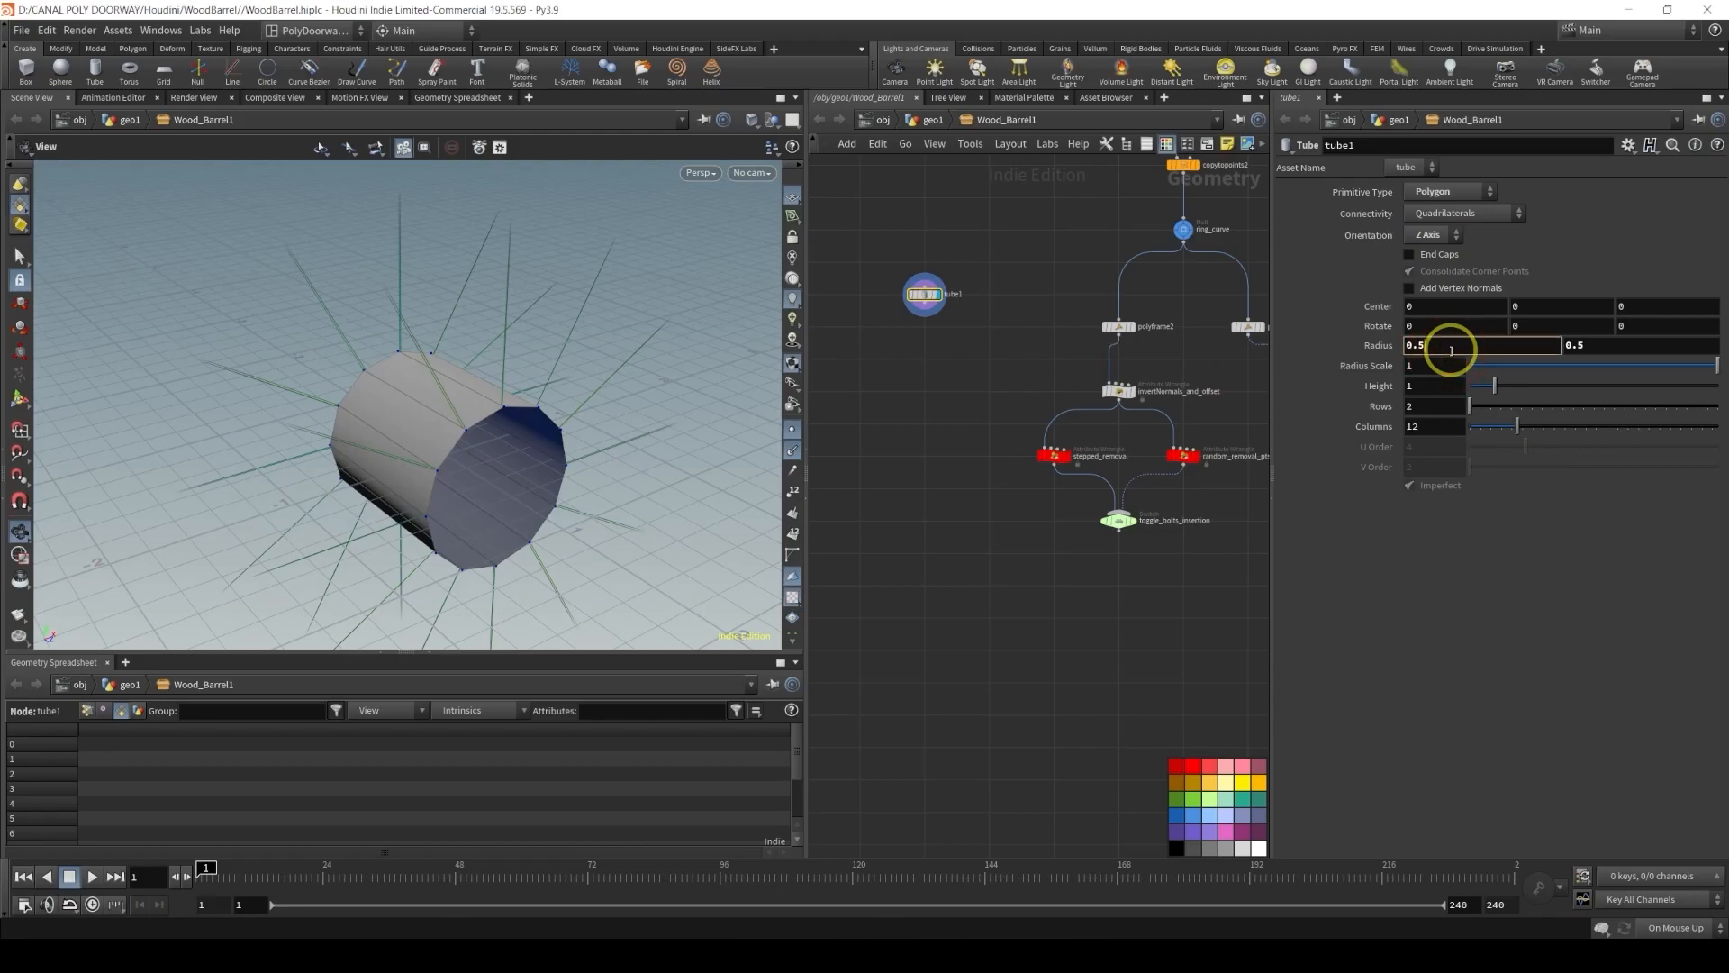
pyautogui.write('1')
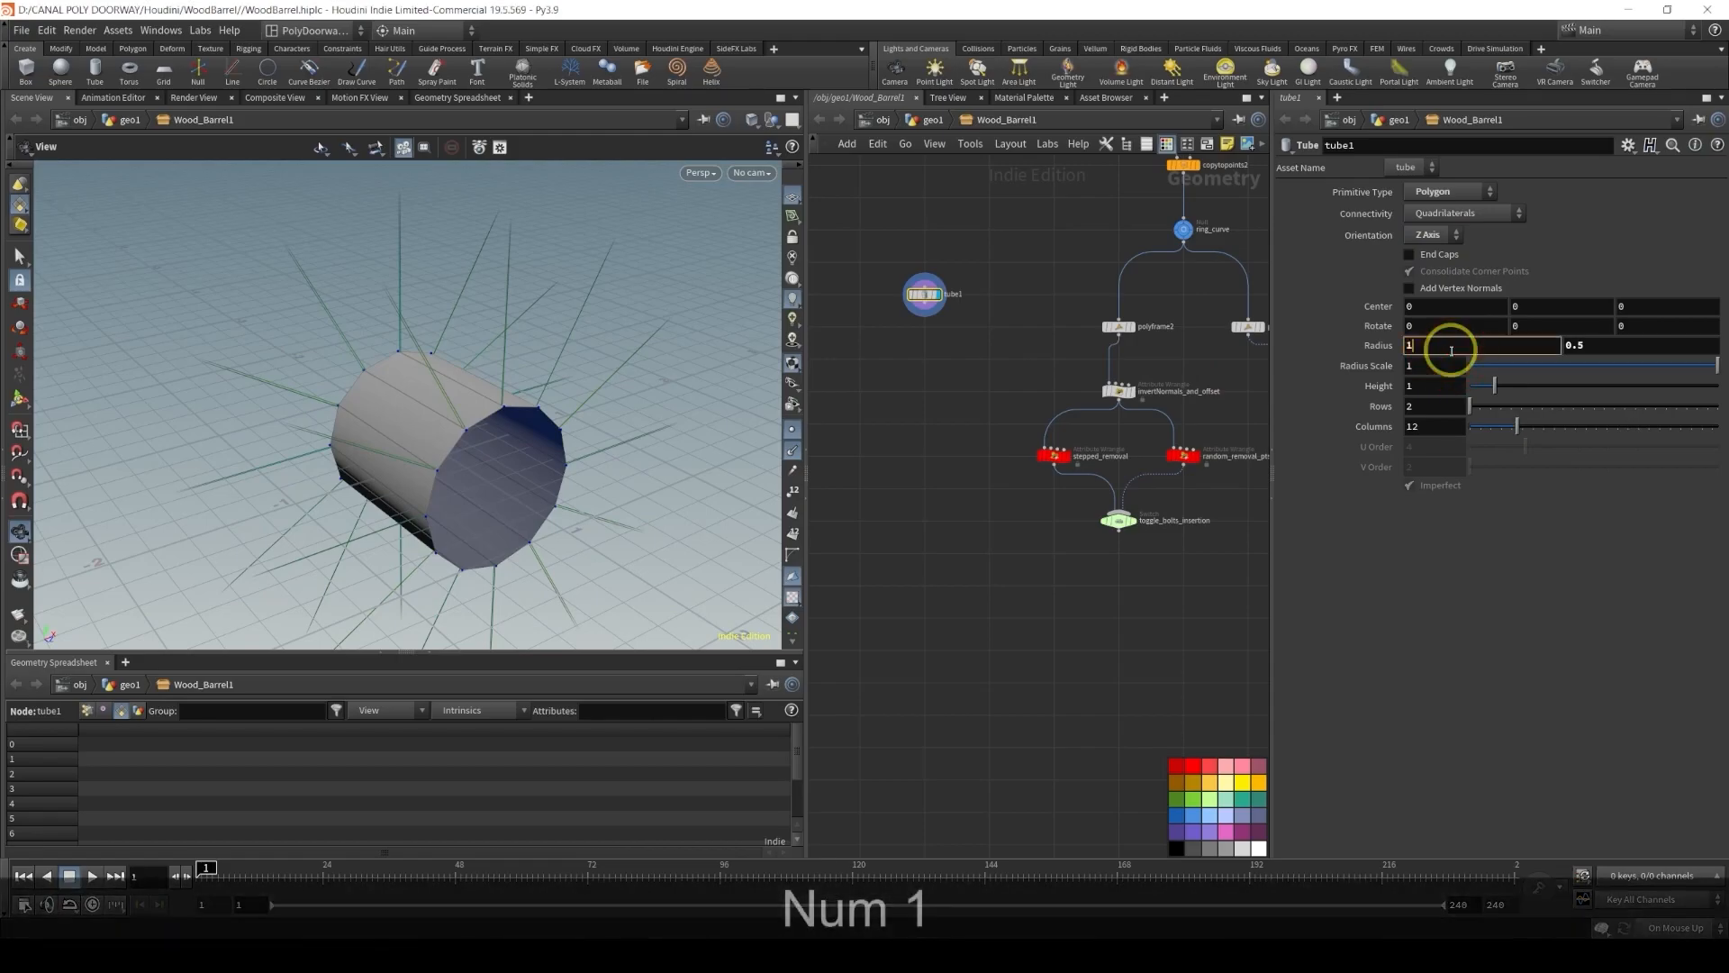
pyautogui.press('Tab')
pyautogui.write('1')
pyautogui.press('Return')
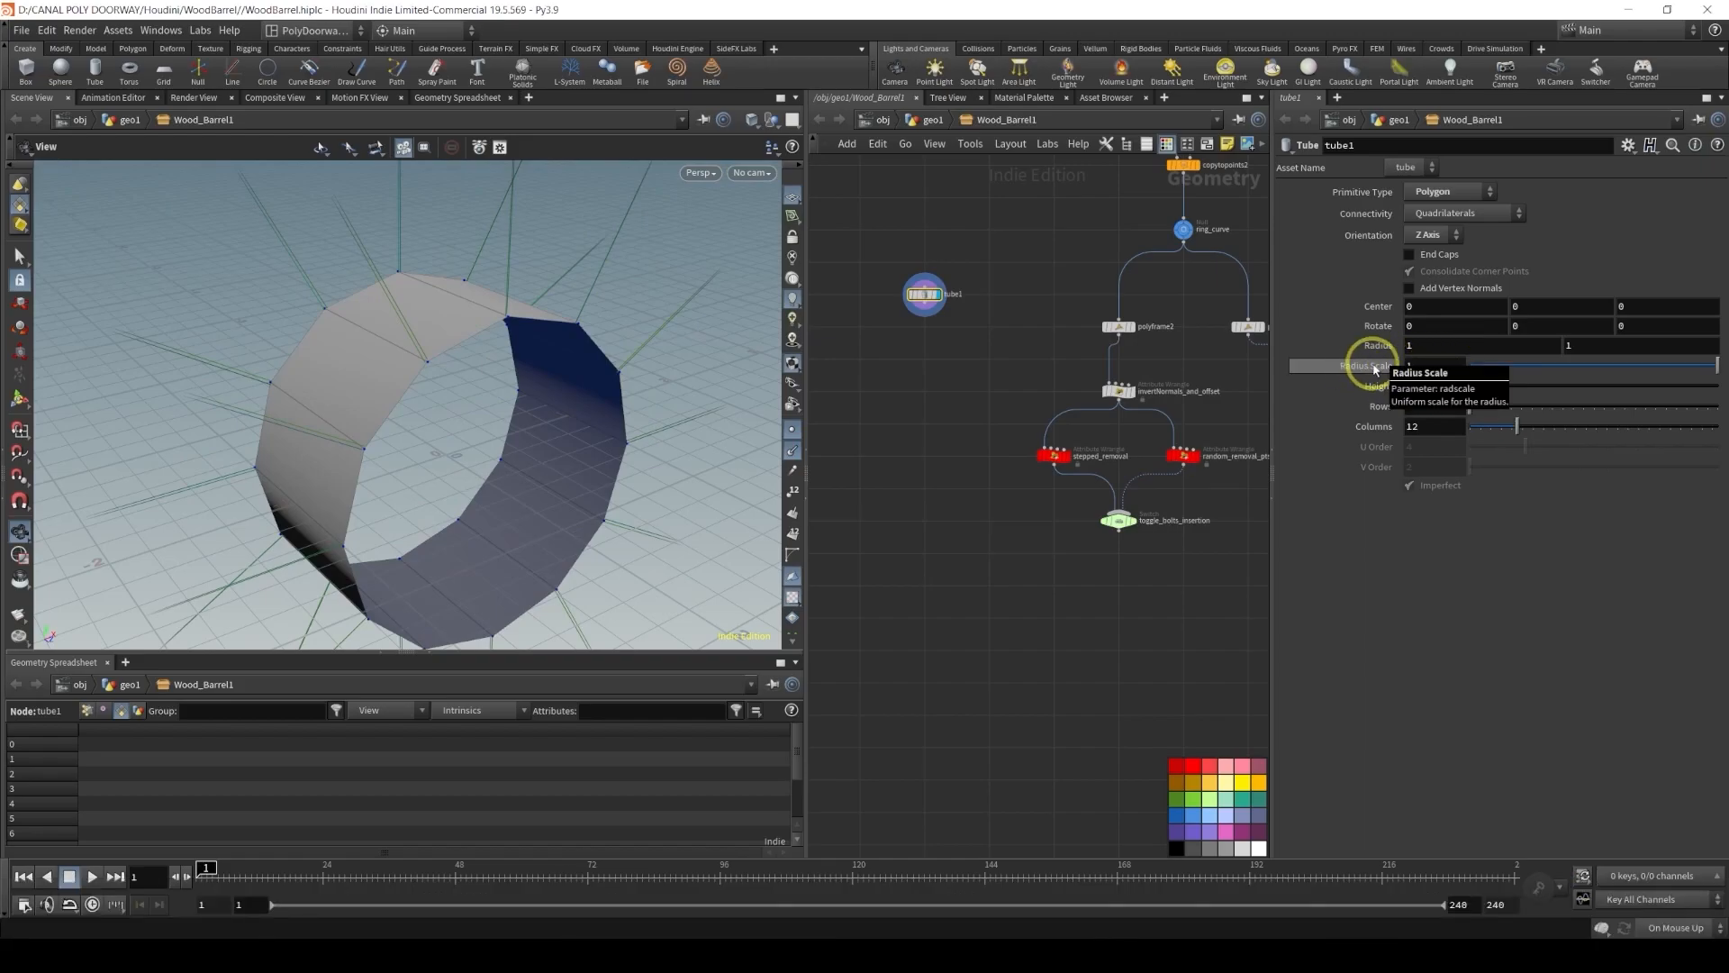
pyautogui.click(1416, 365)
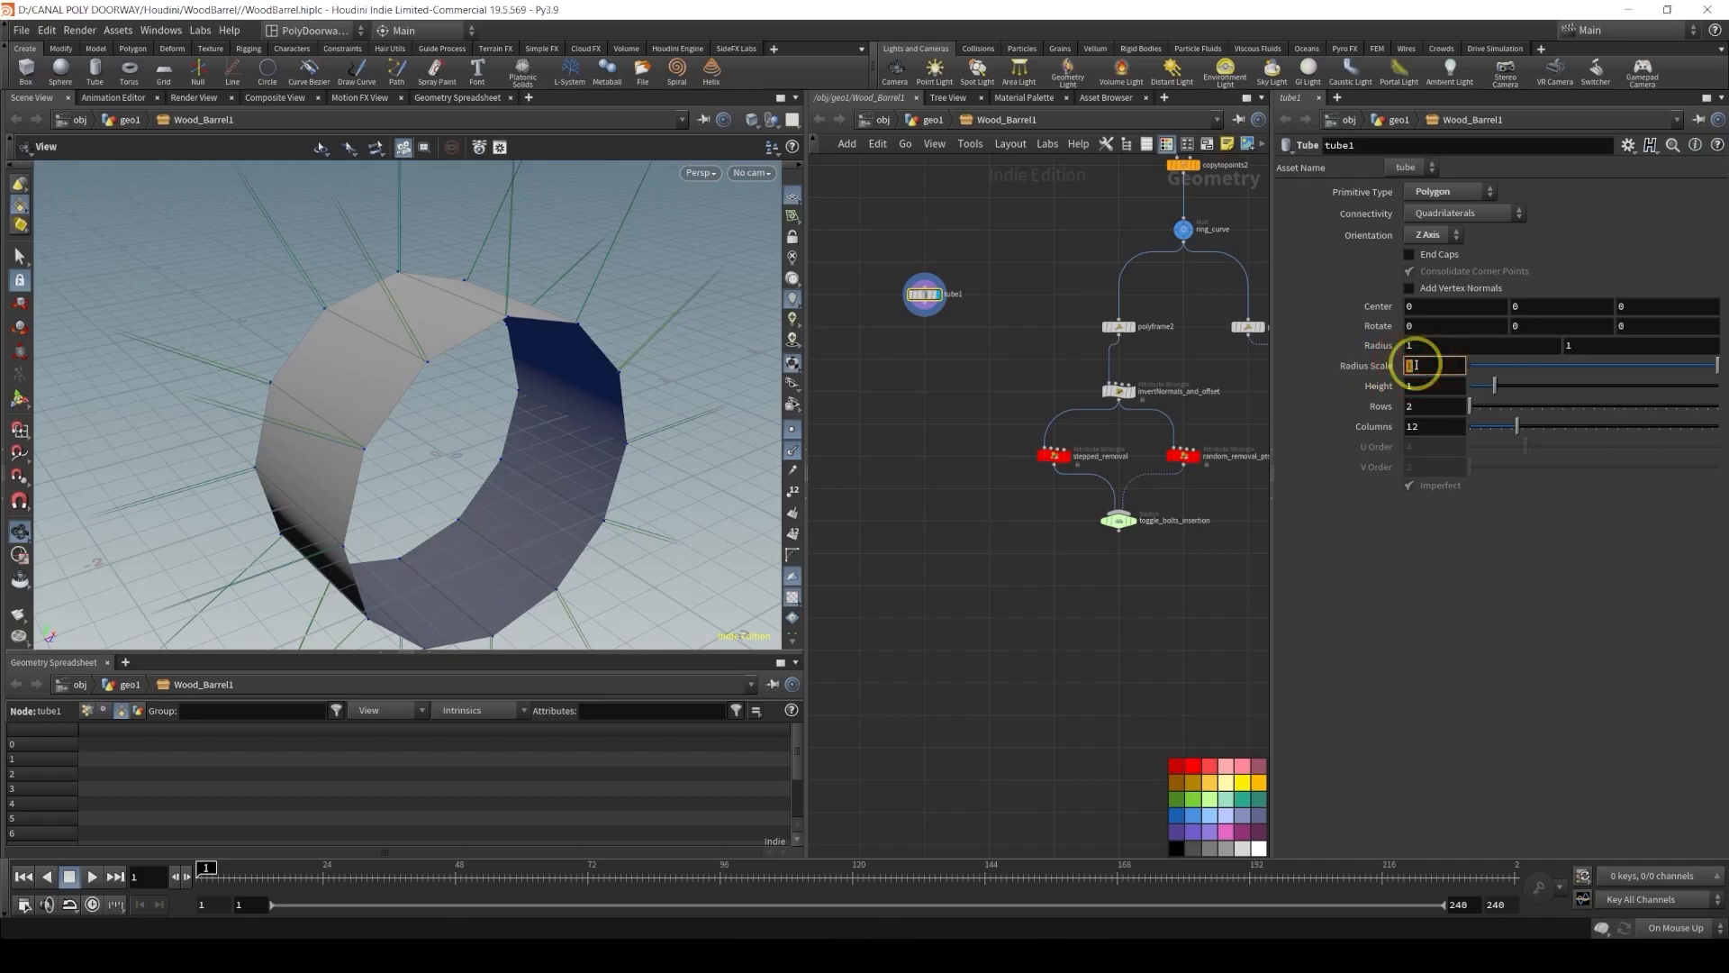
pyautogui.write('0.01')
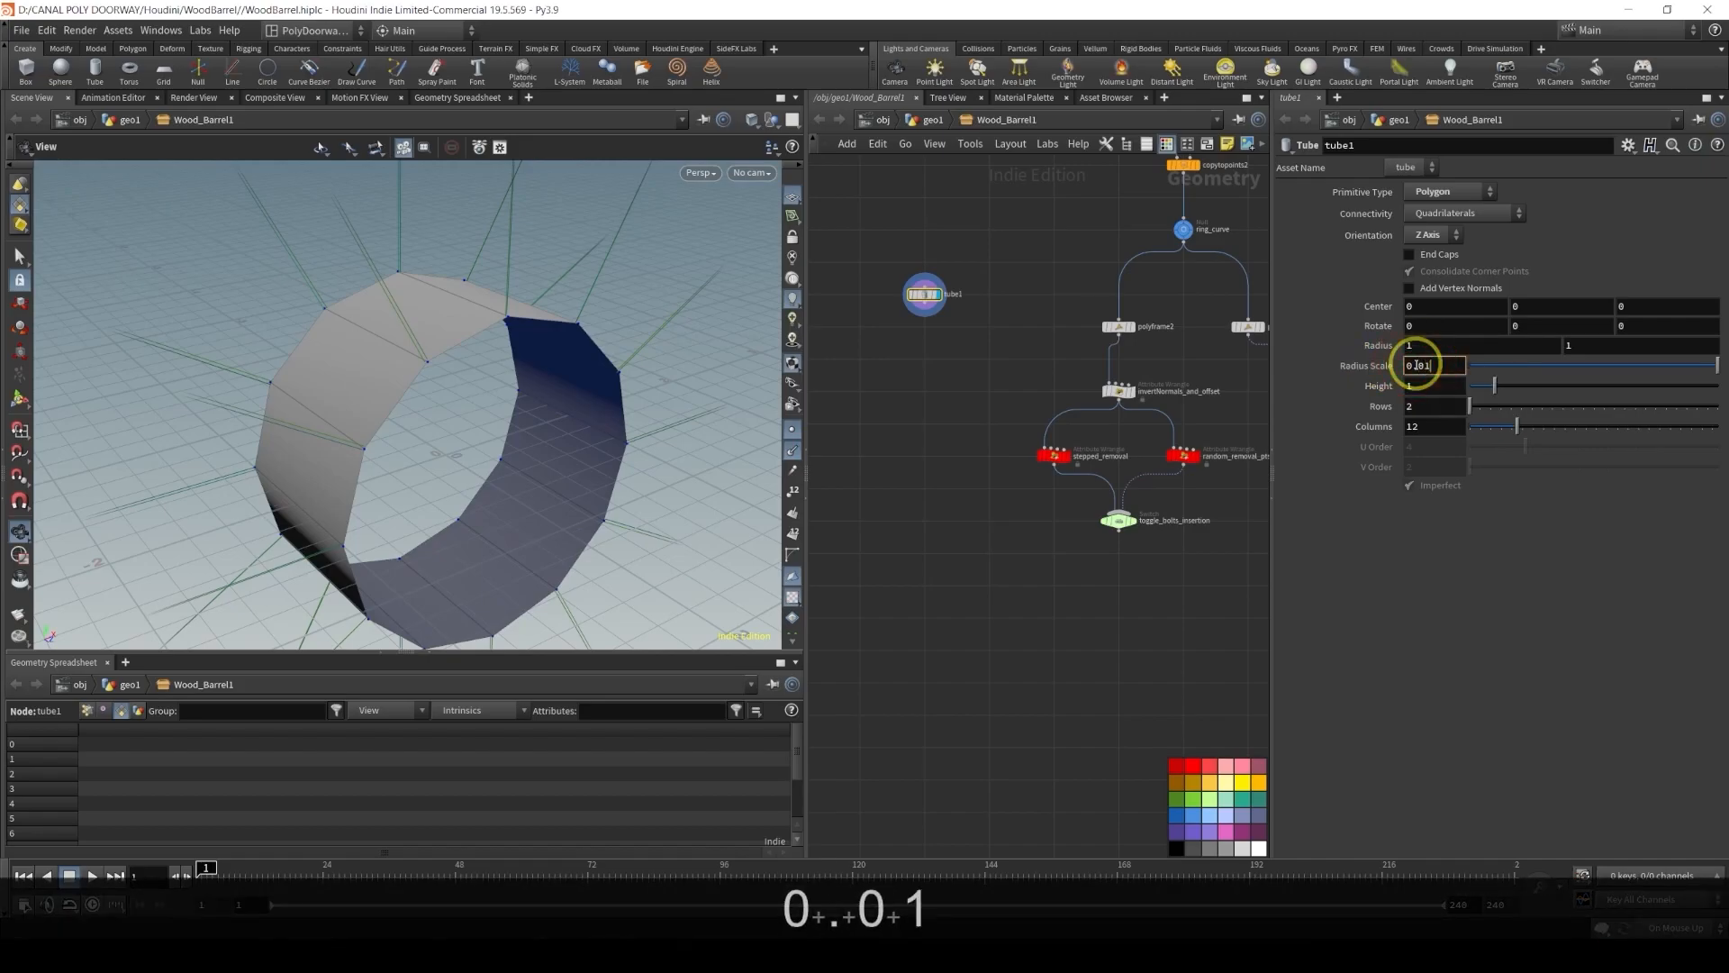
pyautogui.press('Return')
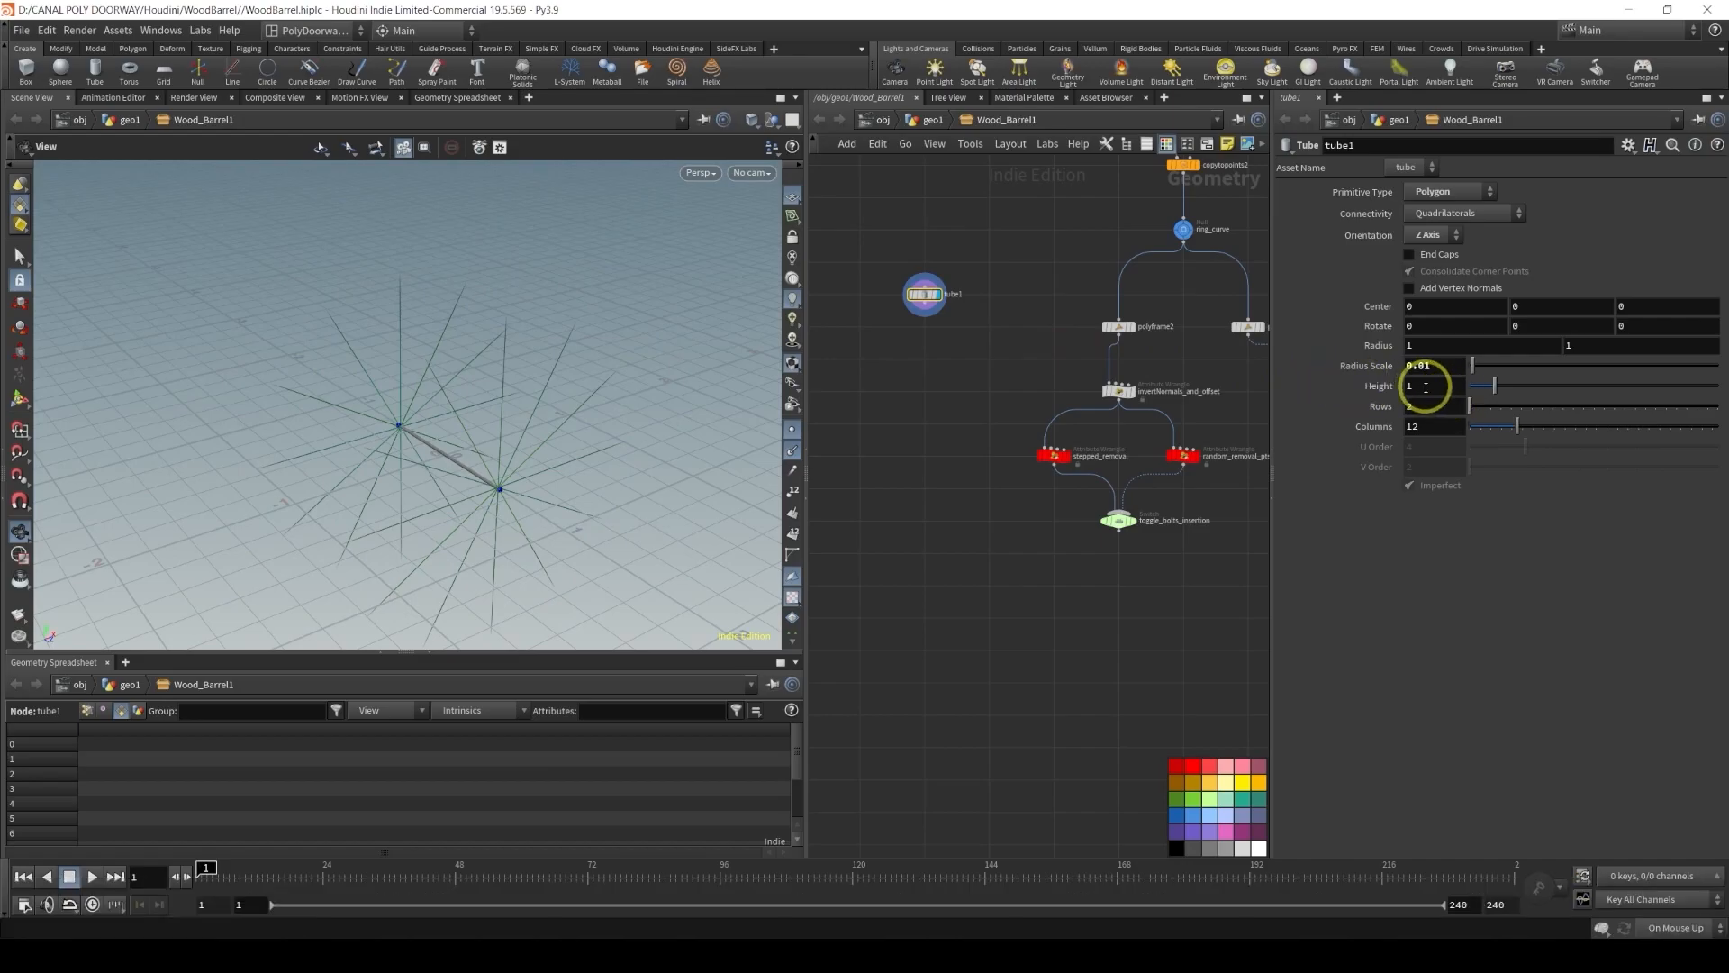
# Set the tube's Height to 0.02 and its Columns to 8
pyautogui.doubleClick(1425, 387)
pyautogui.write('0.')
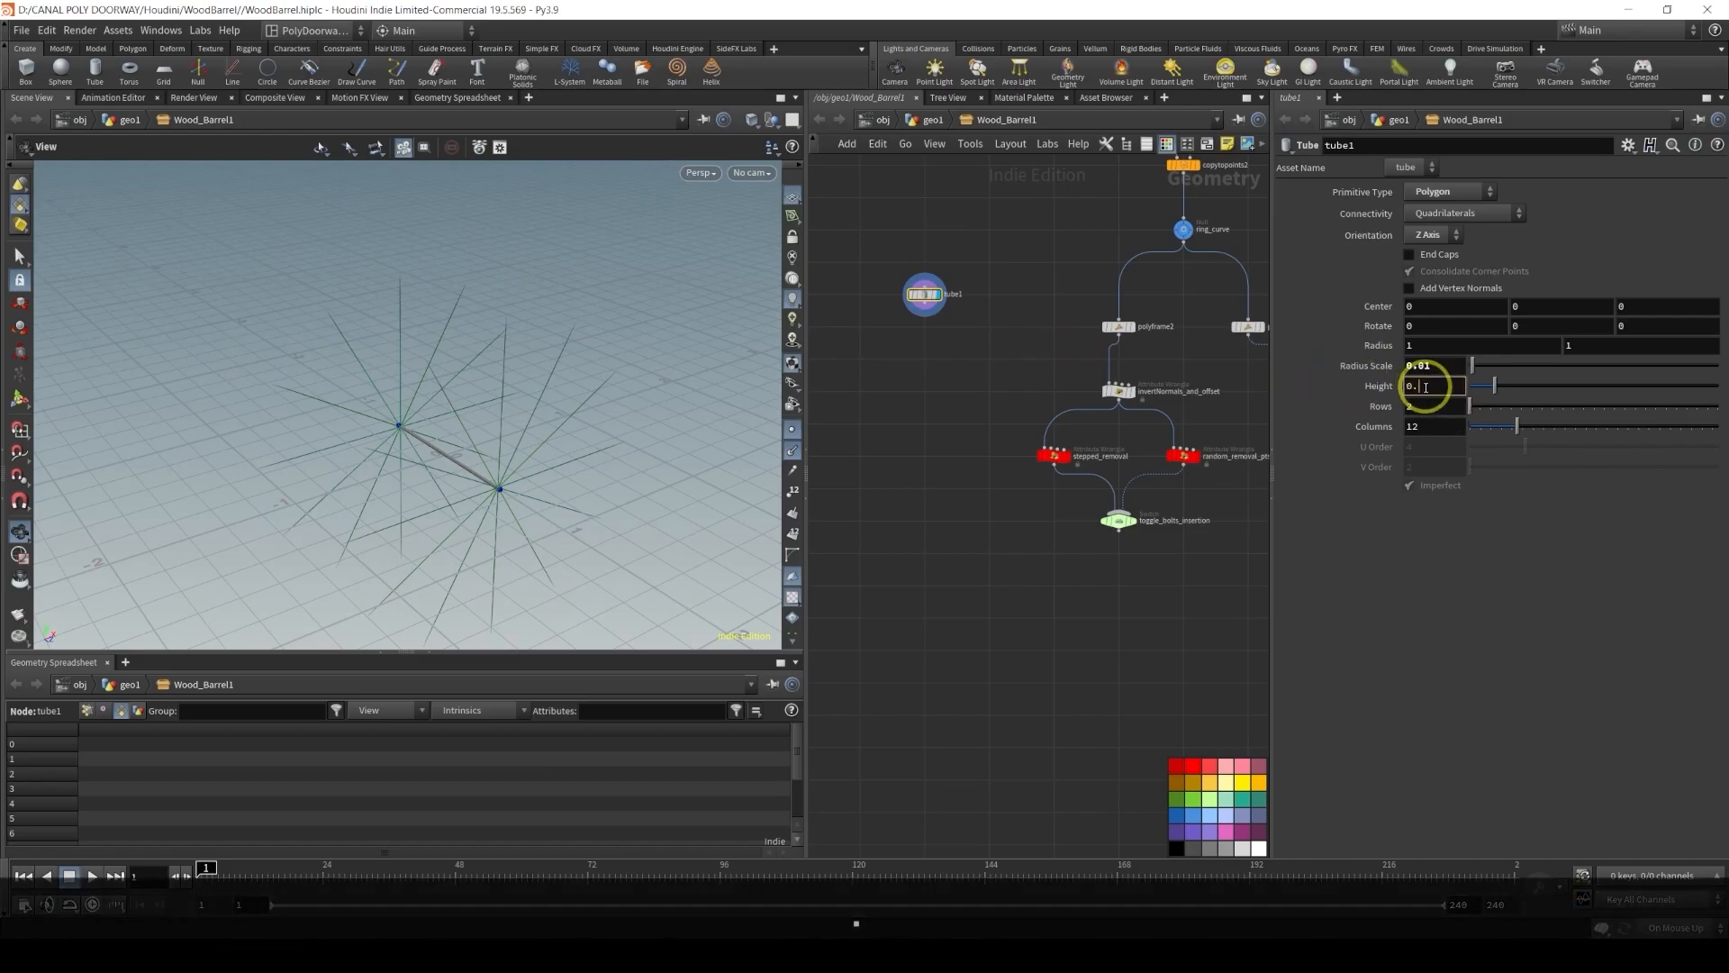
pyautogui.write('02')
pyautogui.press('Return')
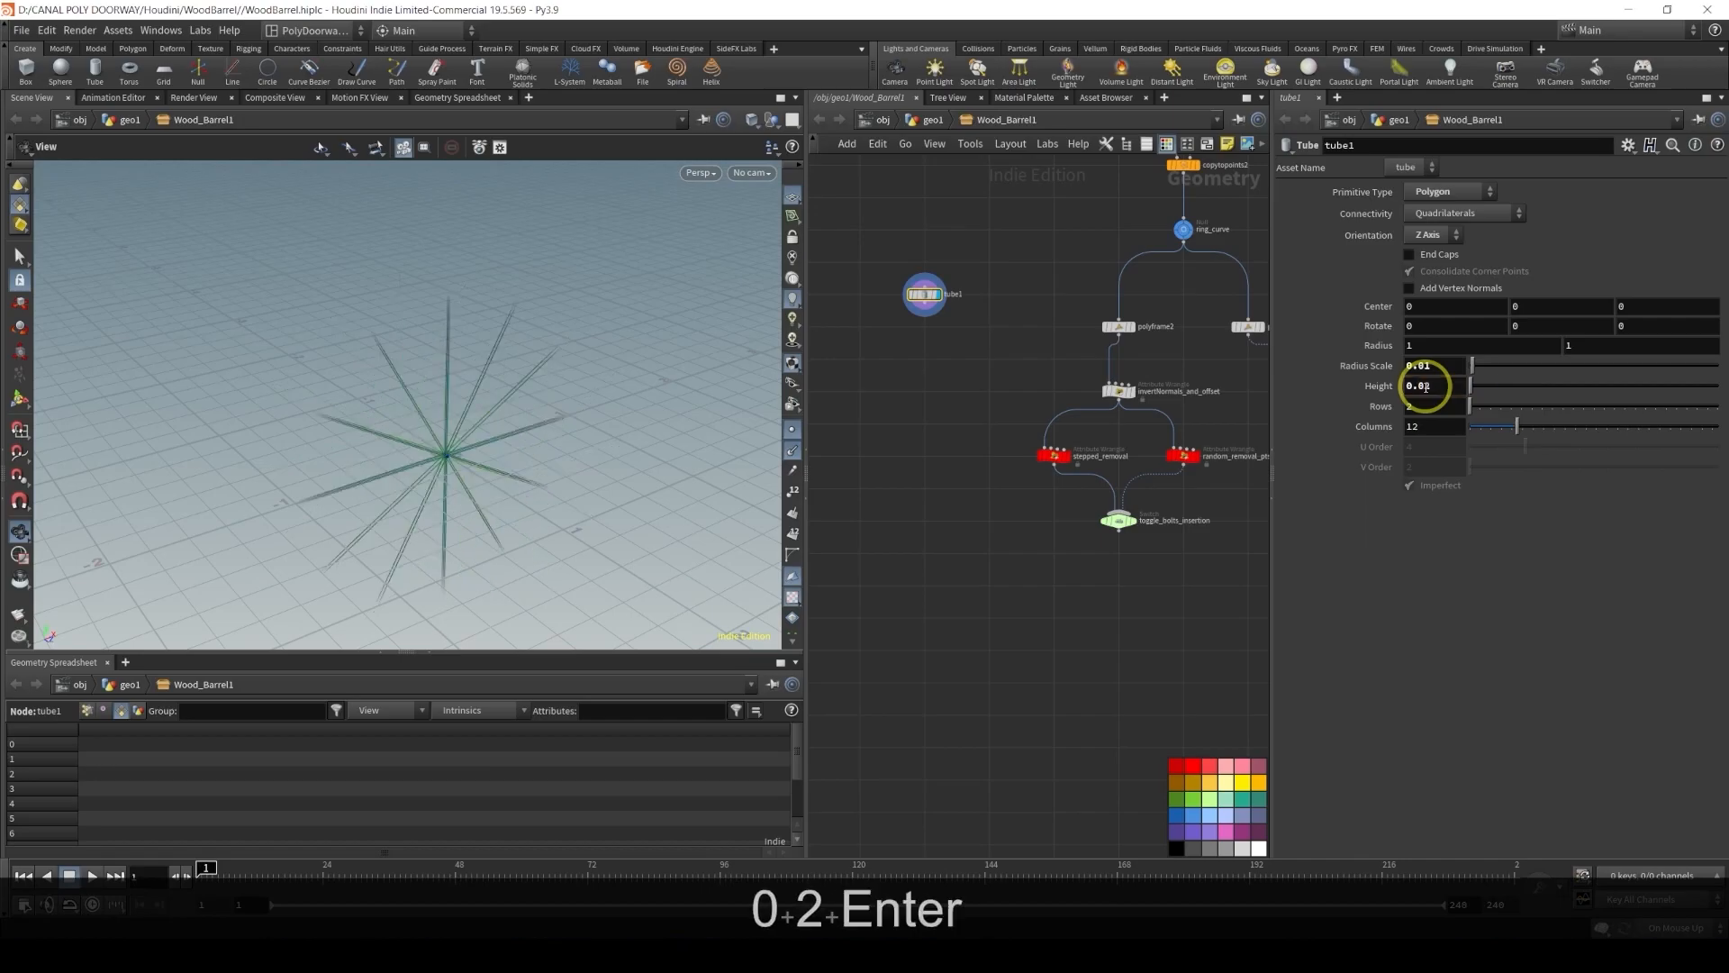
pyautogui.click(459, 448)
pyautogui.press('f')
pyautogui.keyDown('alt'); pyautogui.moveTo(434, 445); pyautogui.dragTo(310, 364); pyautogui.keyUp('alt')
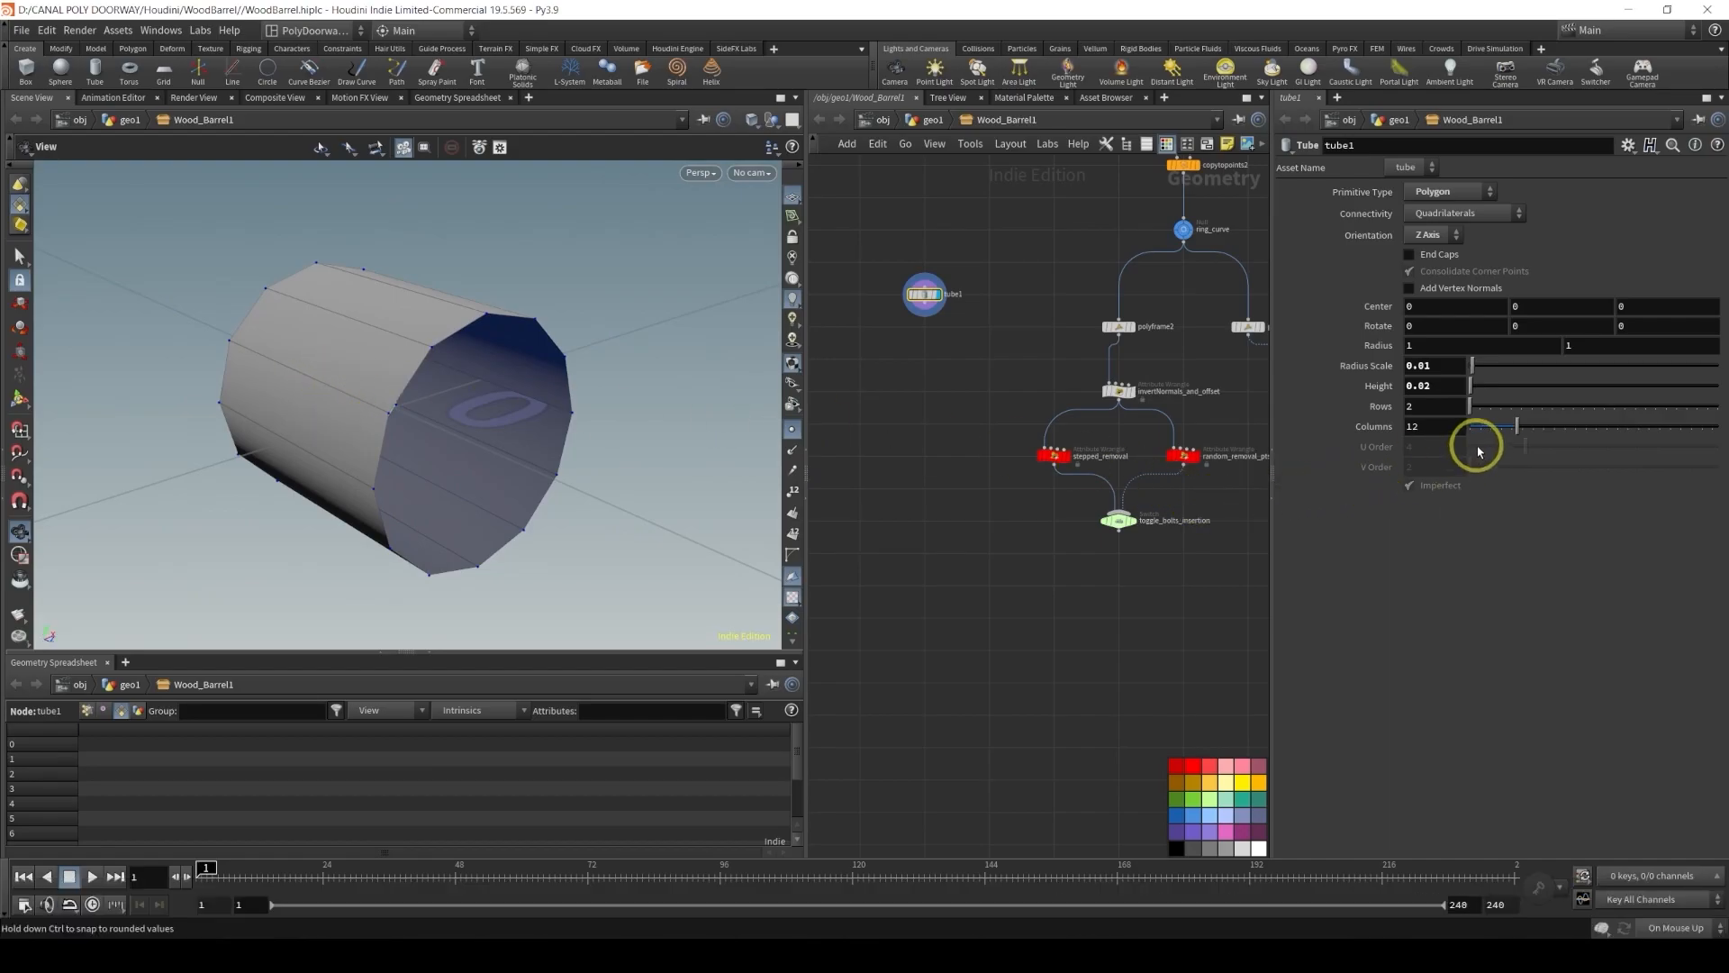
pyautogui.doubleClick(1423, 431)
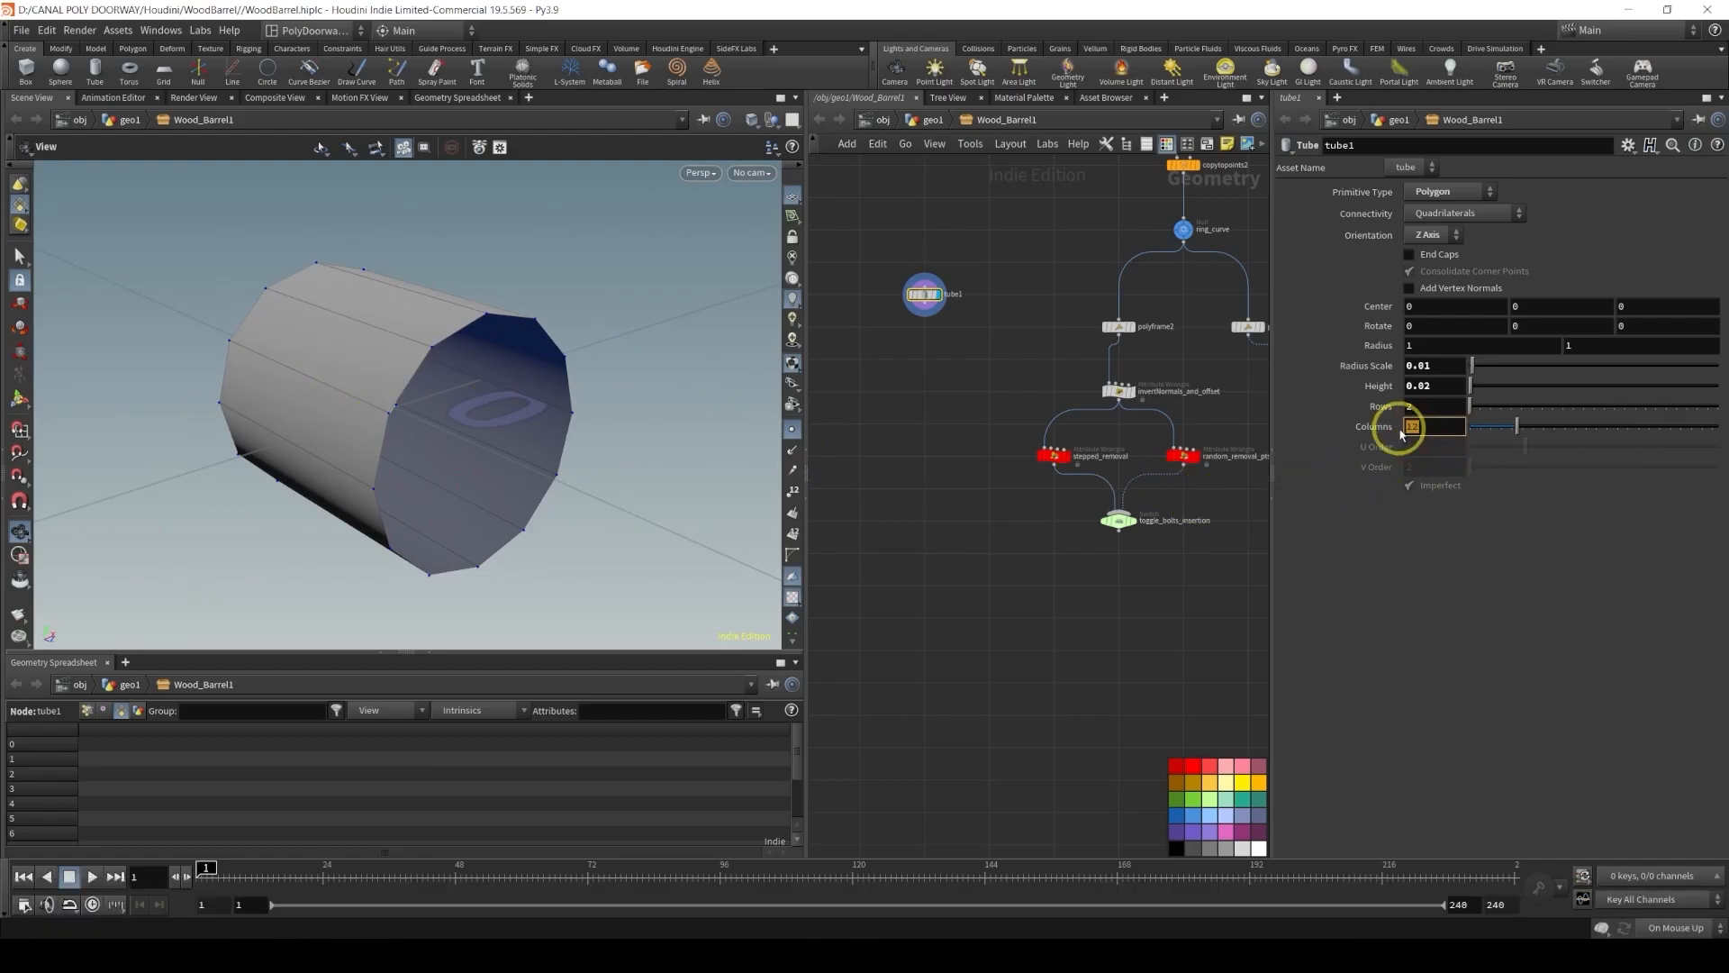
pyautogui.write('8')
pyautogui.press('Return')
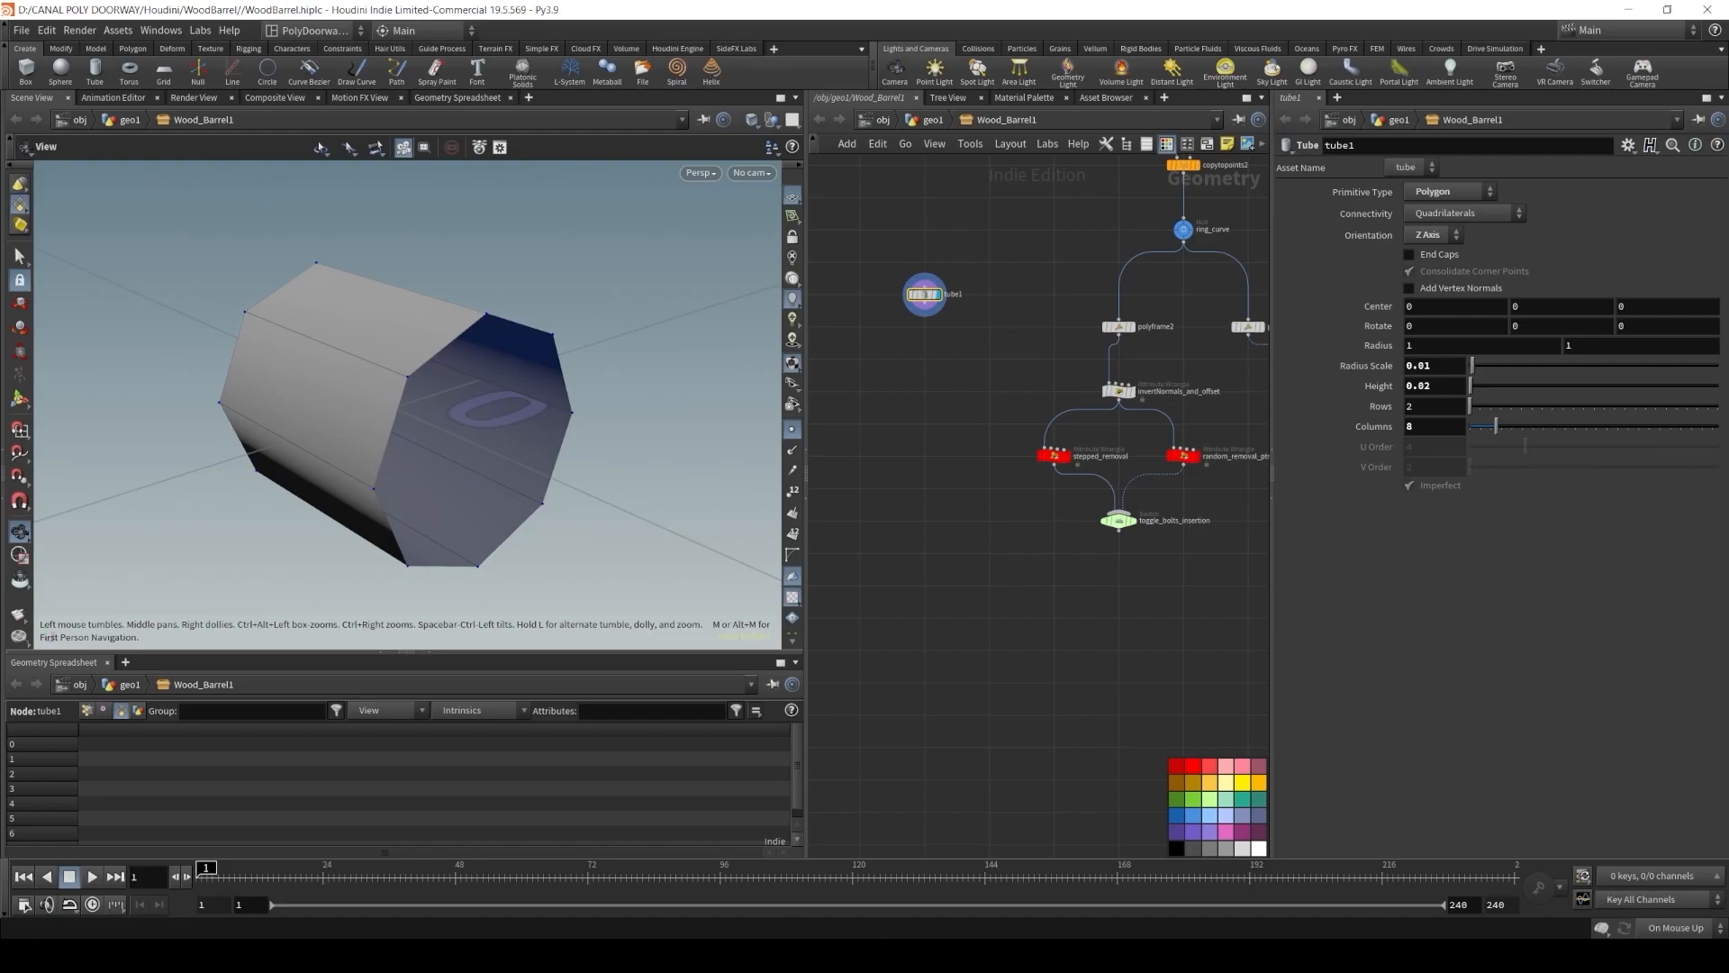
# Cap the tube with a PolyFill node connected below it, display it, and enable its Patch Group output
pyautogui.press('Tab')
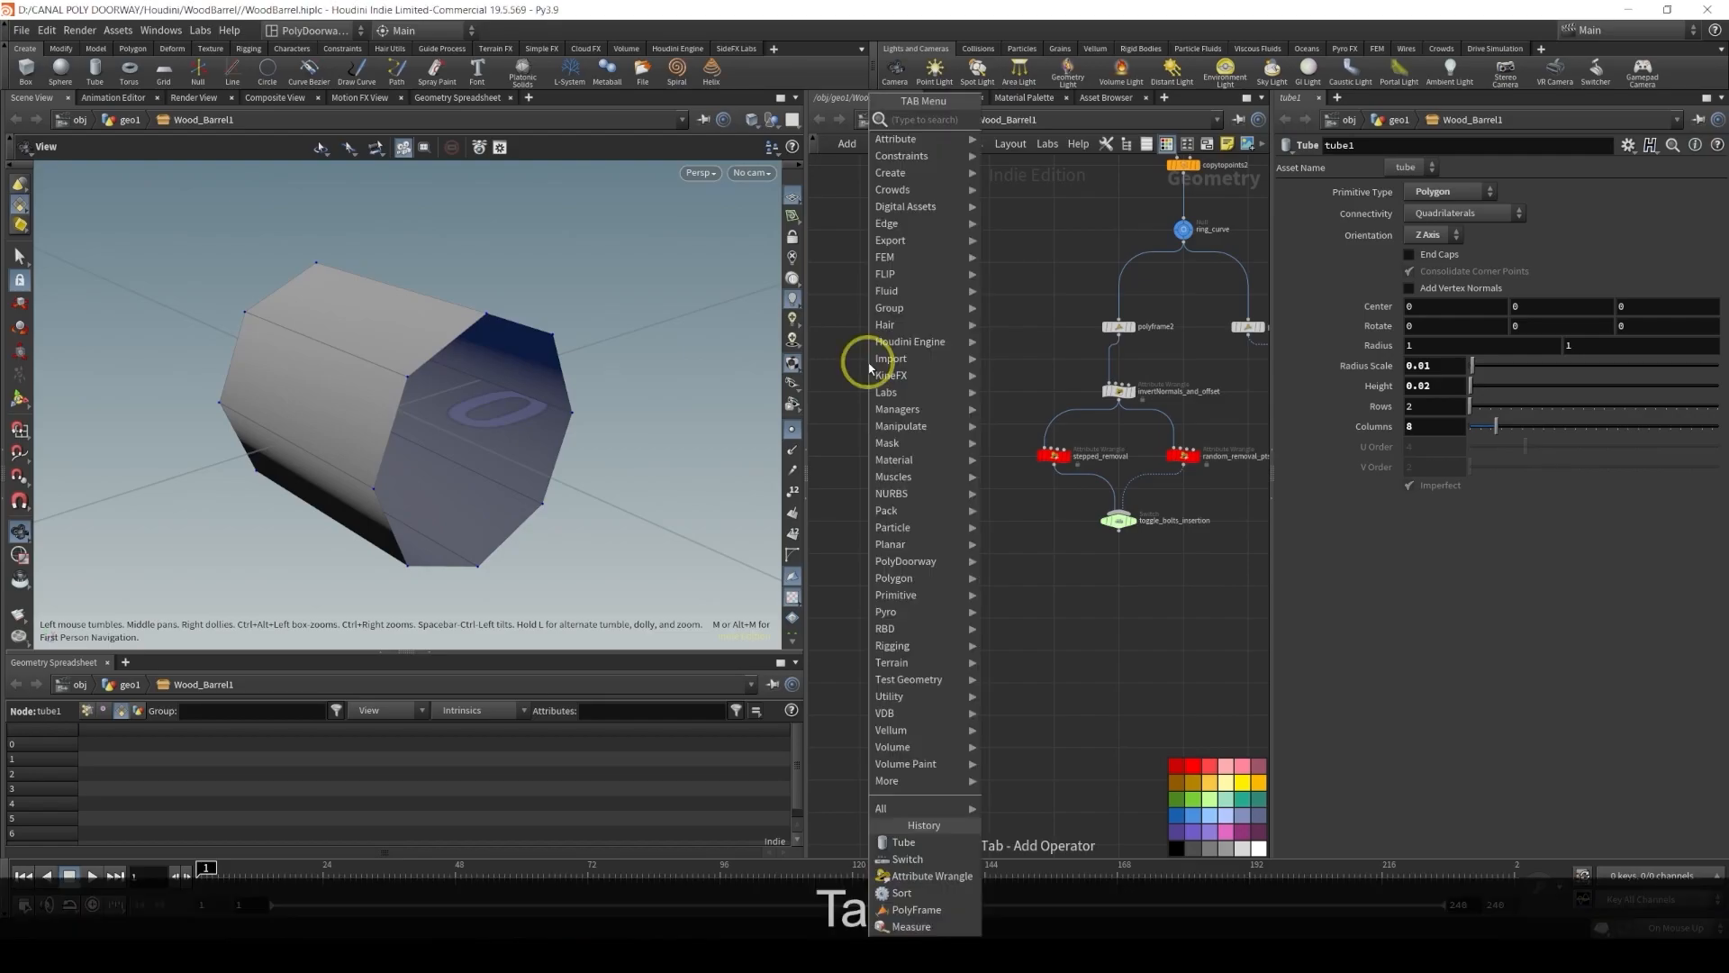
pyautogui.write('fi')
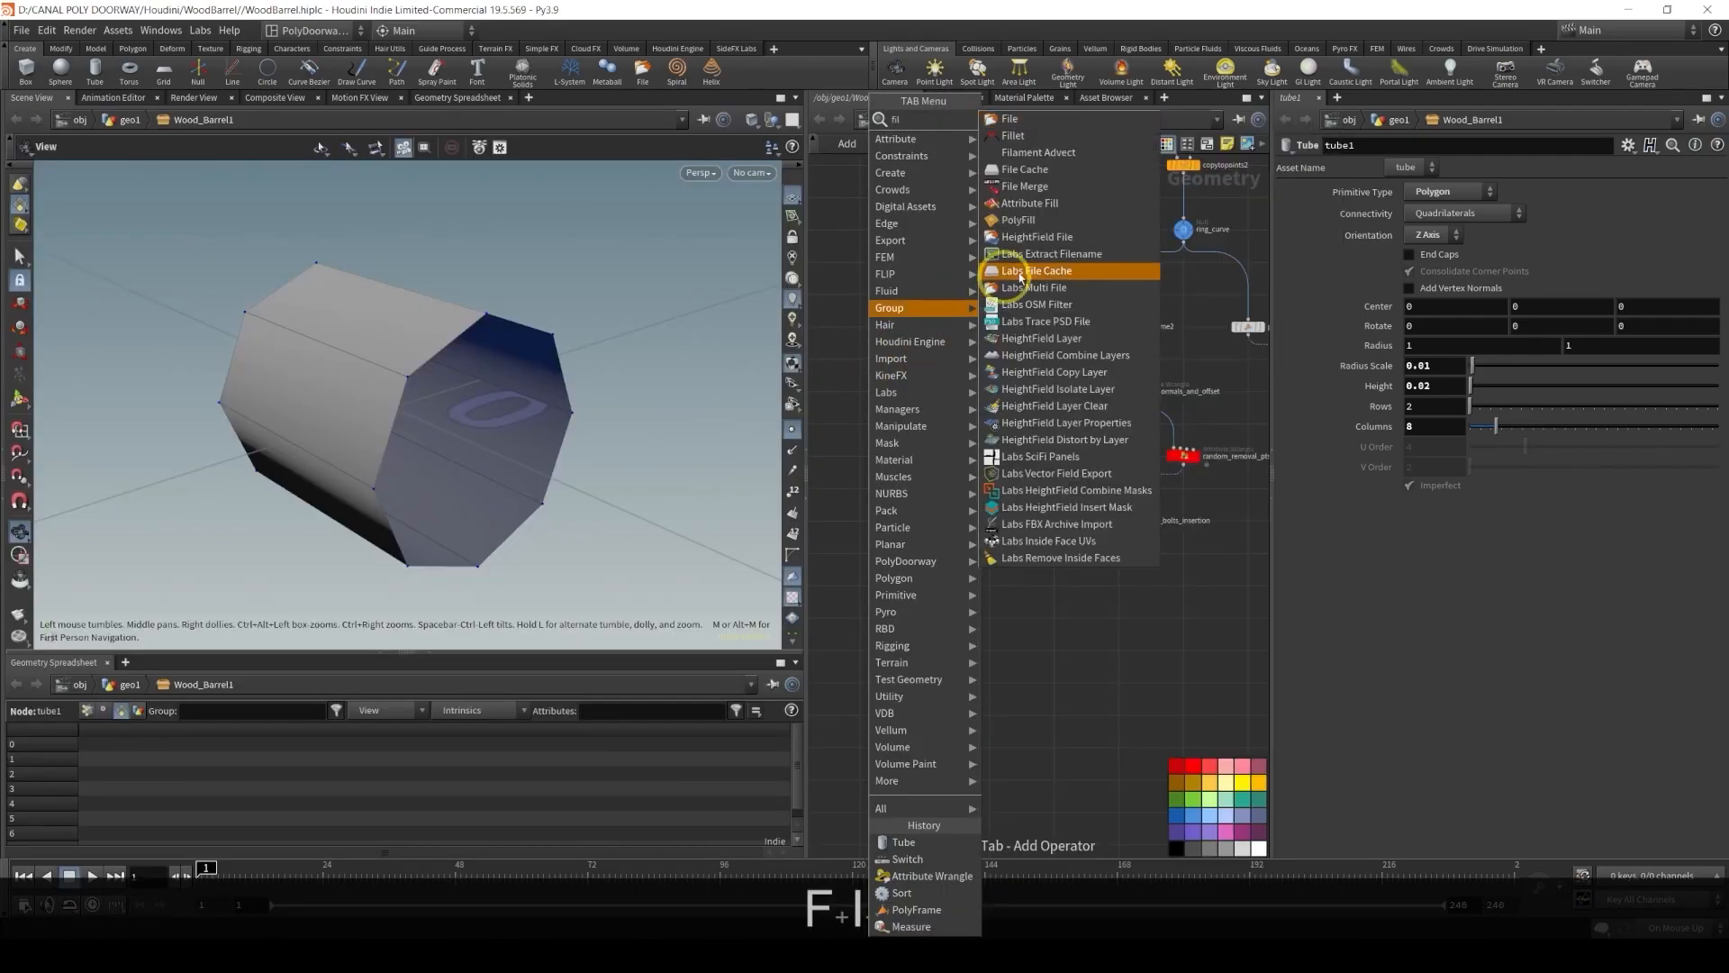
pyautogui.click(1041, 219)
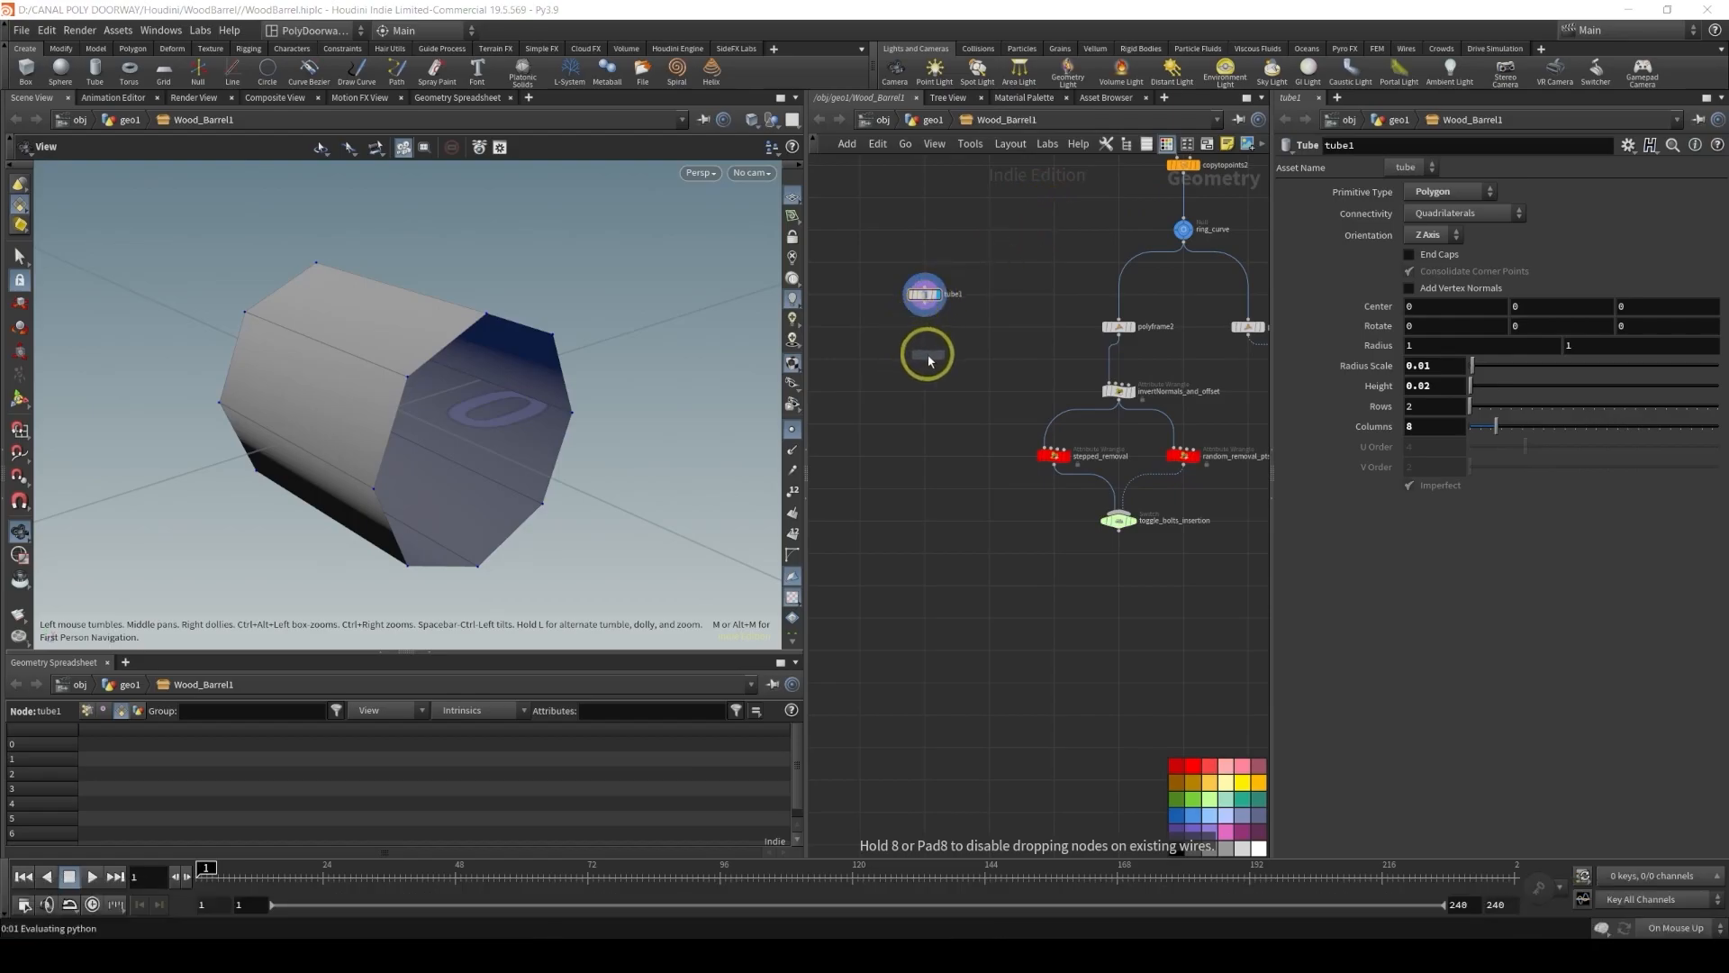
pyautogui.click(921, 356)
pyautogui.scroll(5, 928, 351)
pyautogui.moveTo(931, 263); pyautogui.dragTo(927, 371)
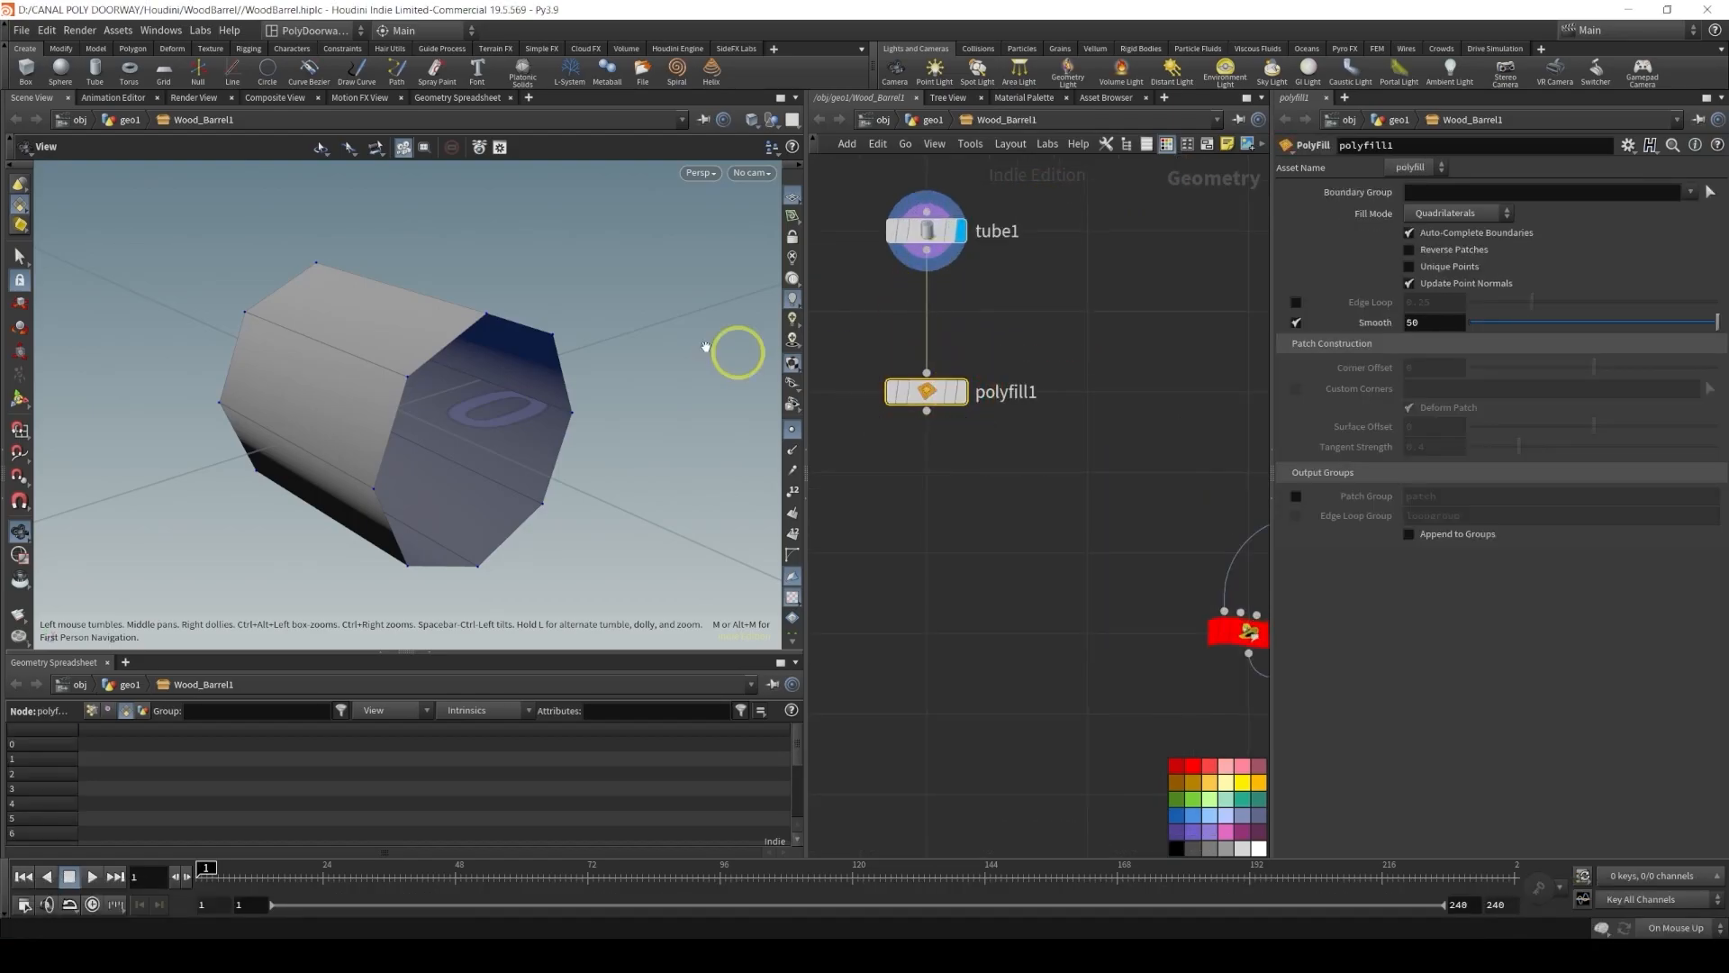
pyautogui.click(960, 391)
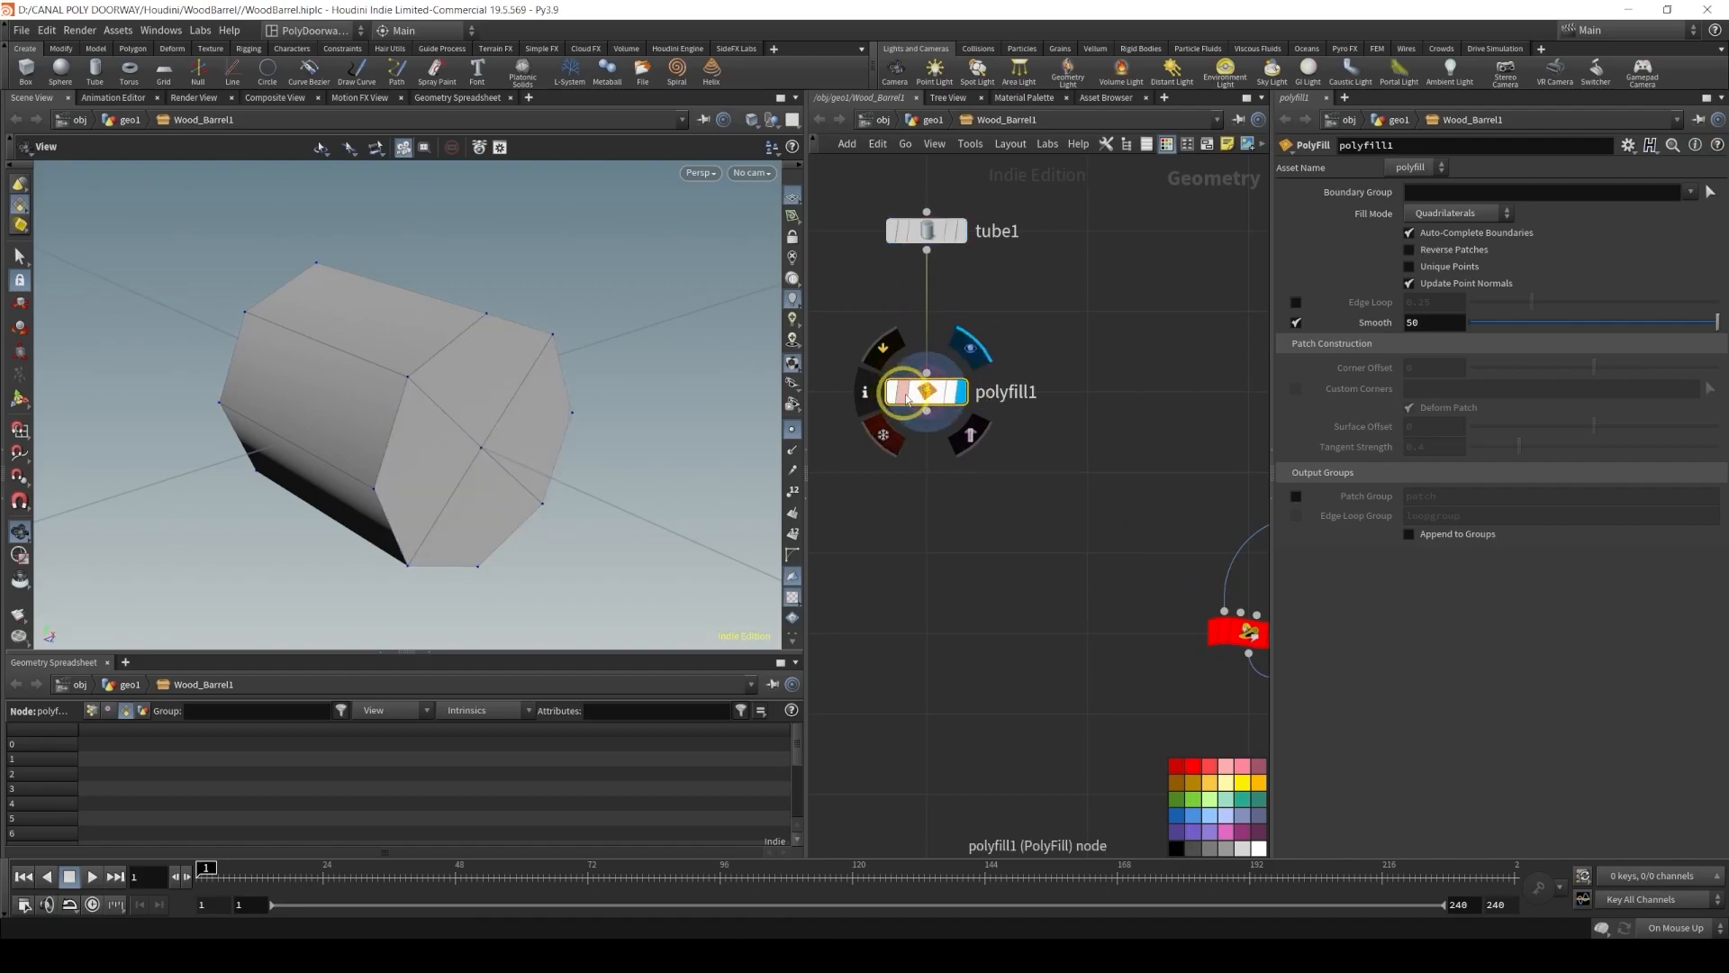
pyautogui.click(1296, 497)
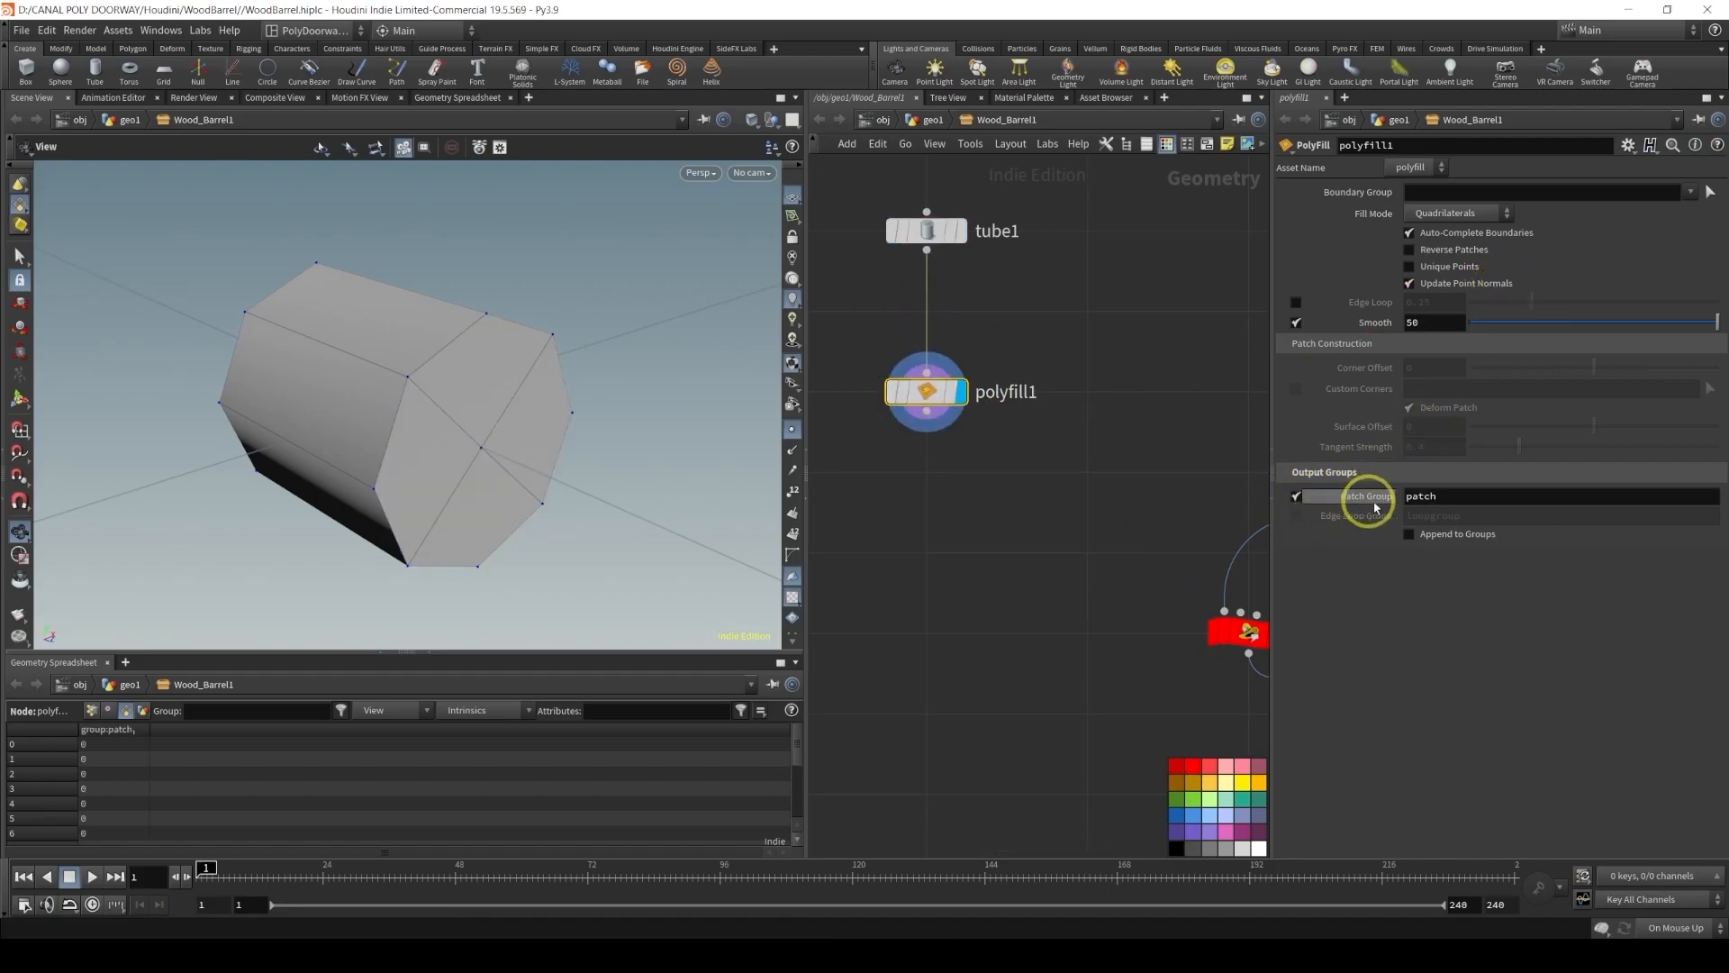
# Set the PolyFill's Fill Mode to Single Polygon and name its patch group capsGRP
pyautogui.click(1439, 214)
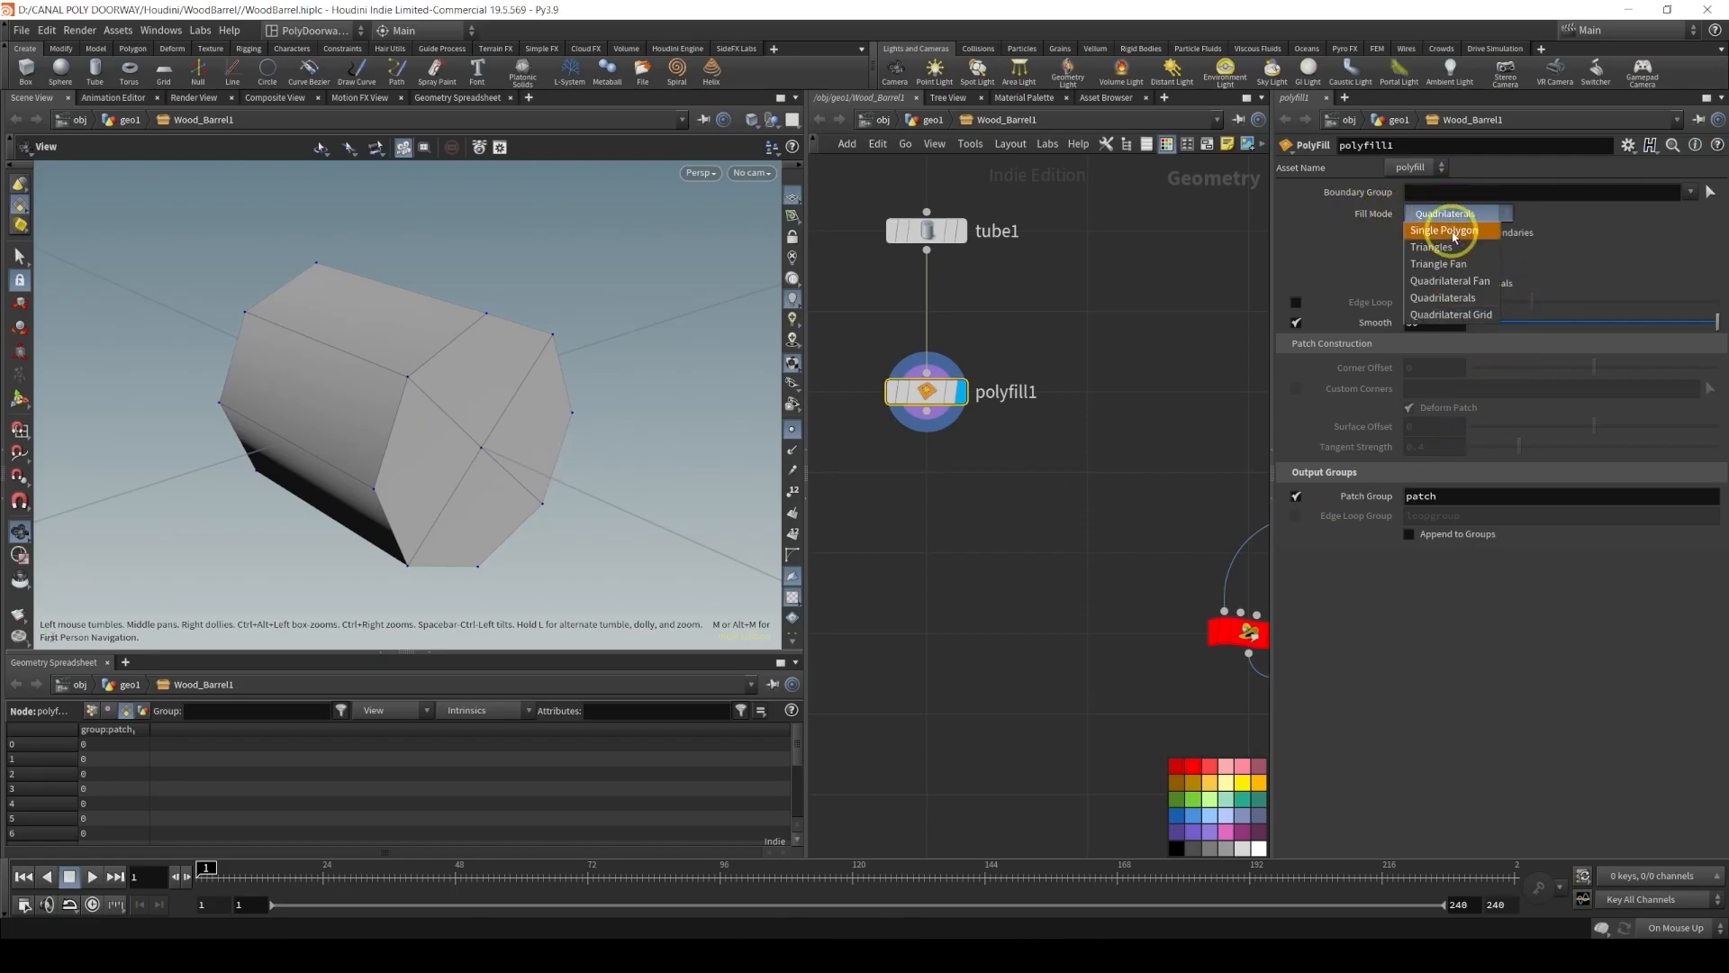
pyautogui.click(1456, 236)
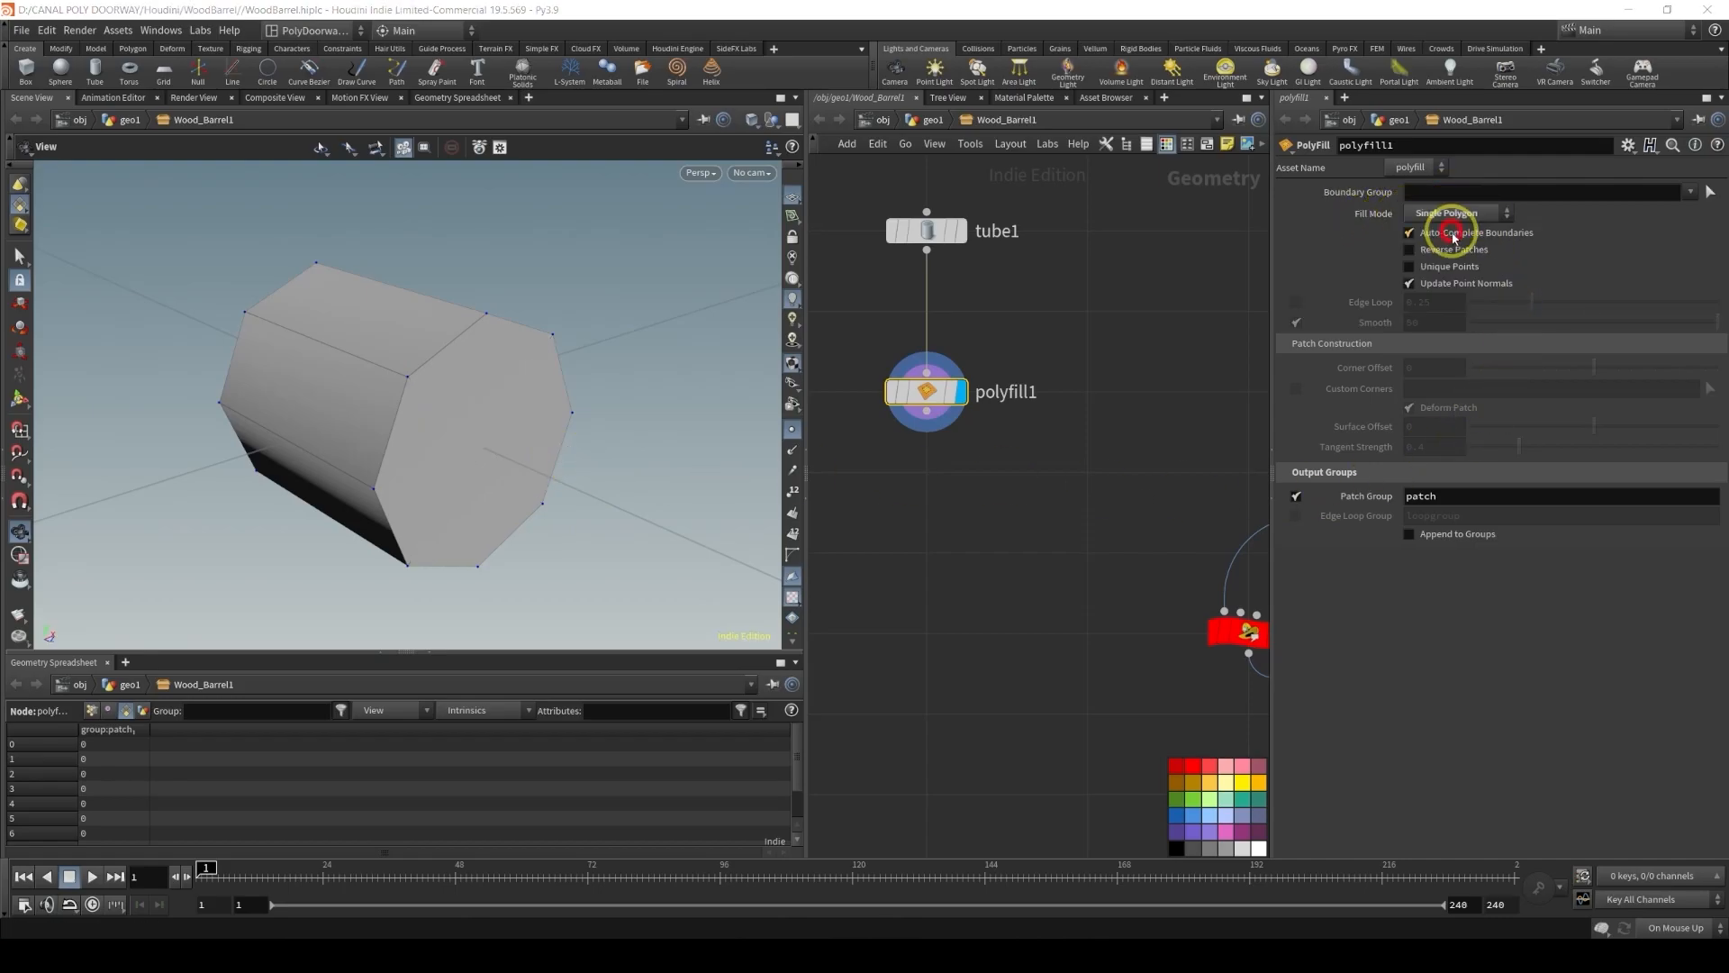
pyautogui.doubleClick(1477, 495)
pyautogui.doubleClick(1473, 496)
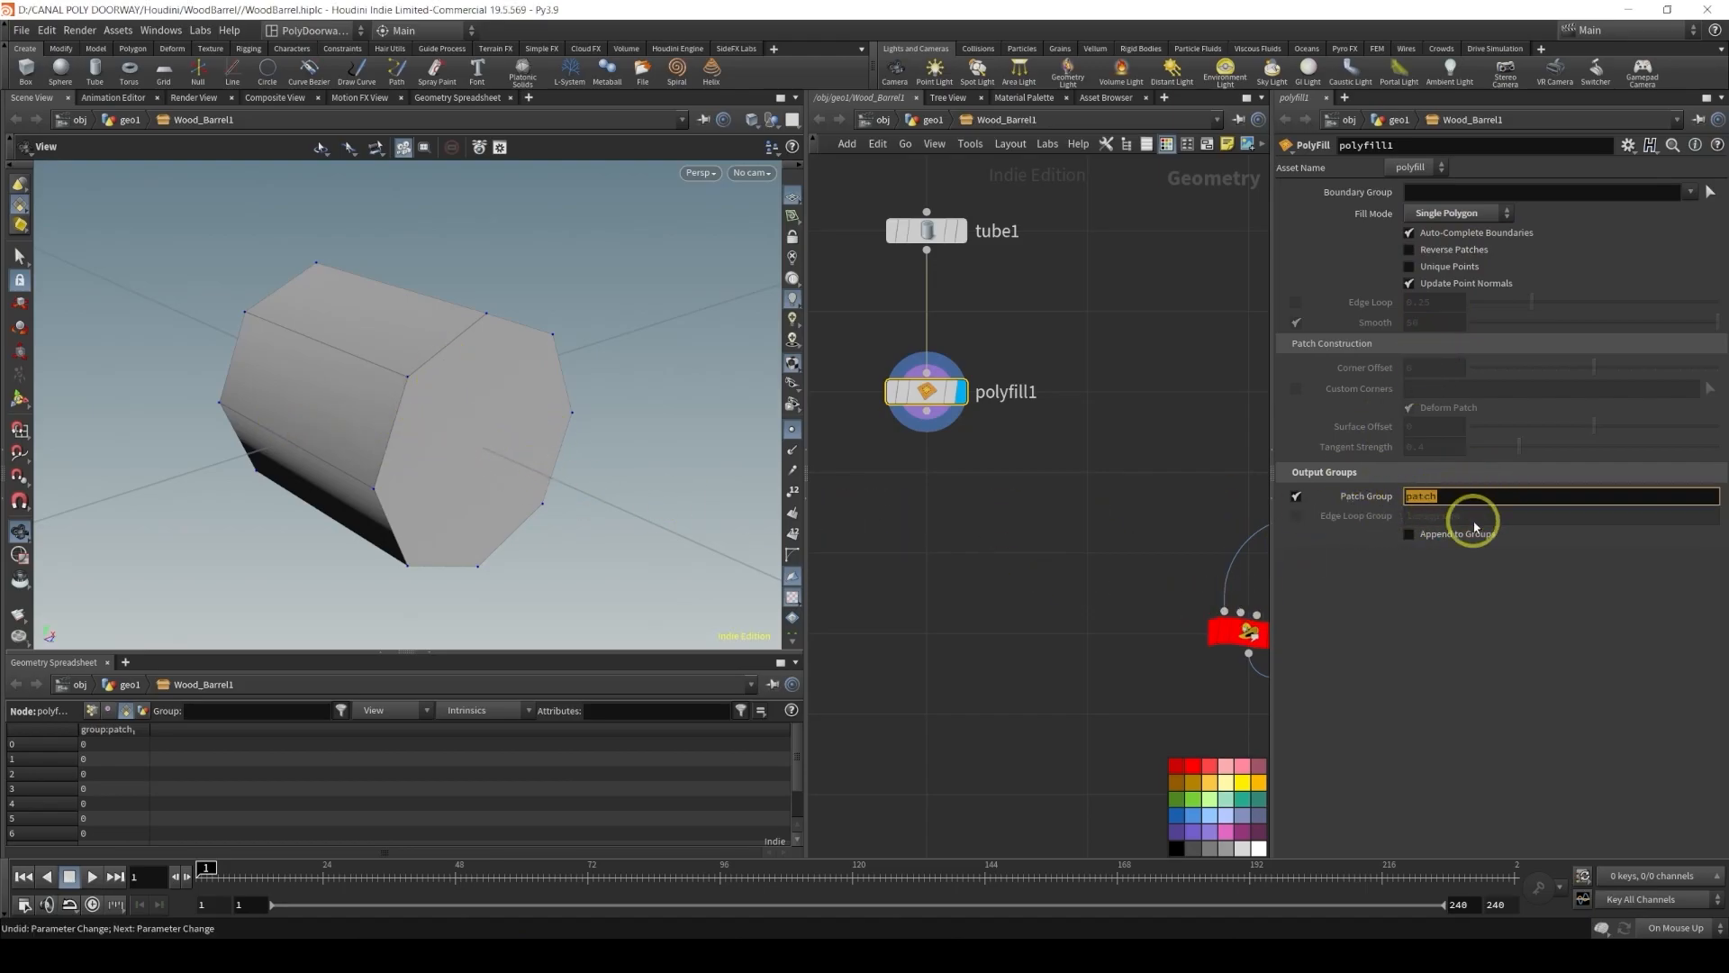
pyautogui.write('caps')
pyautogui.press('Return')
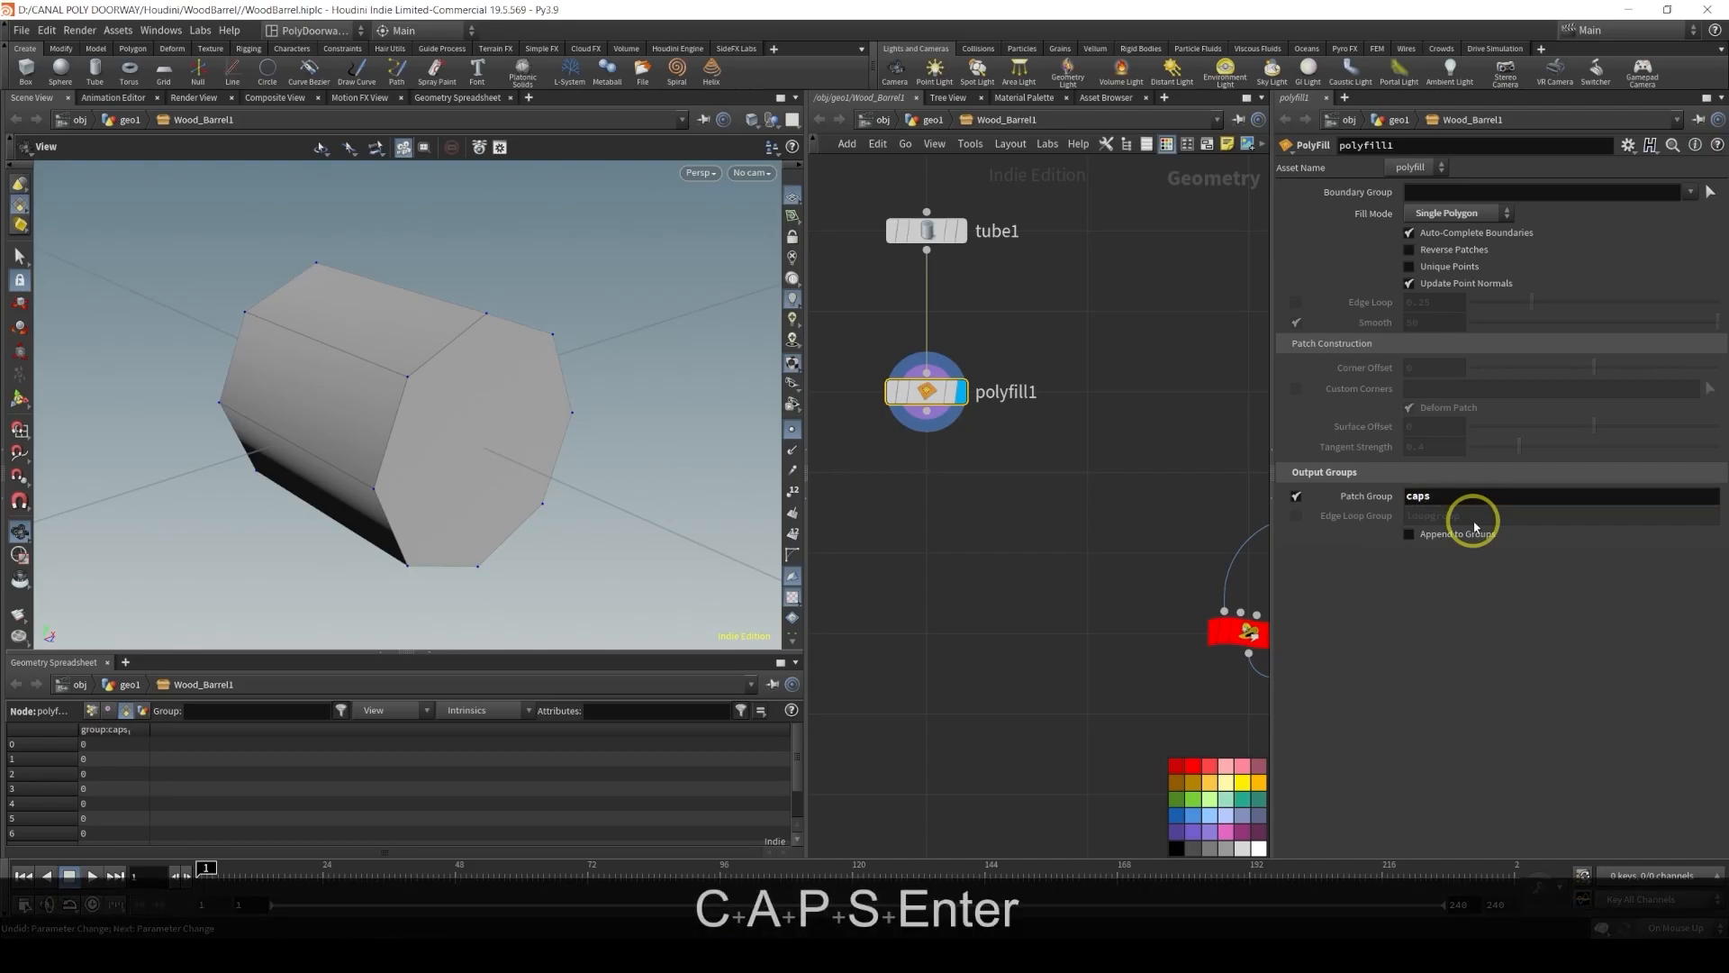
pyautogui.click(1471, 495)
pyautogui.write('GRP')
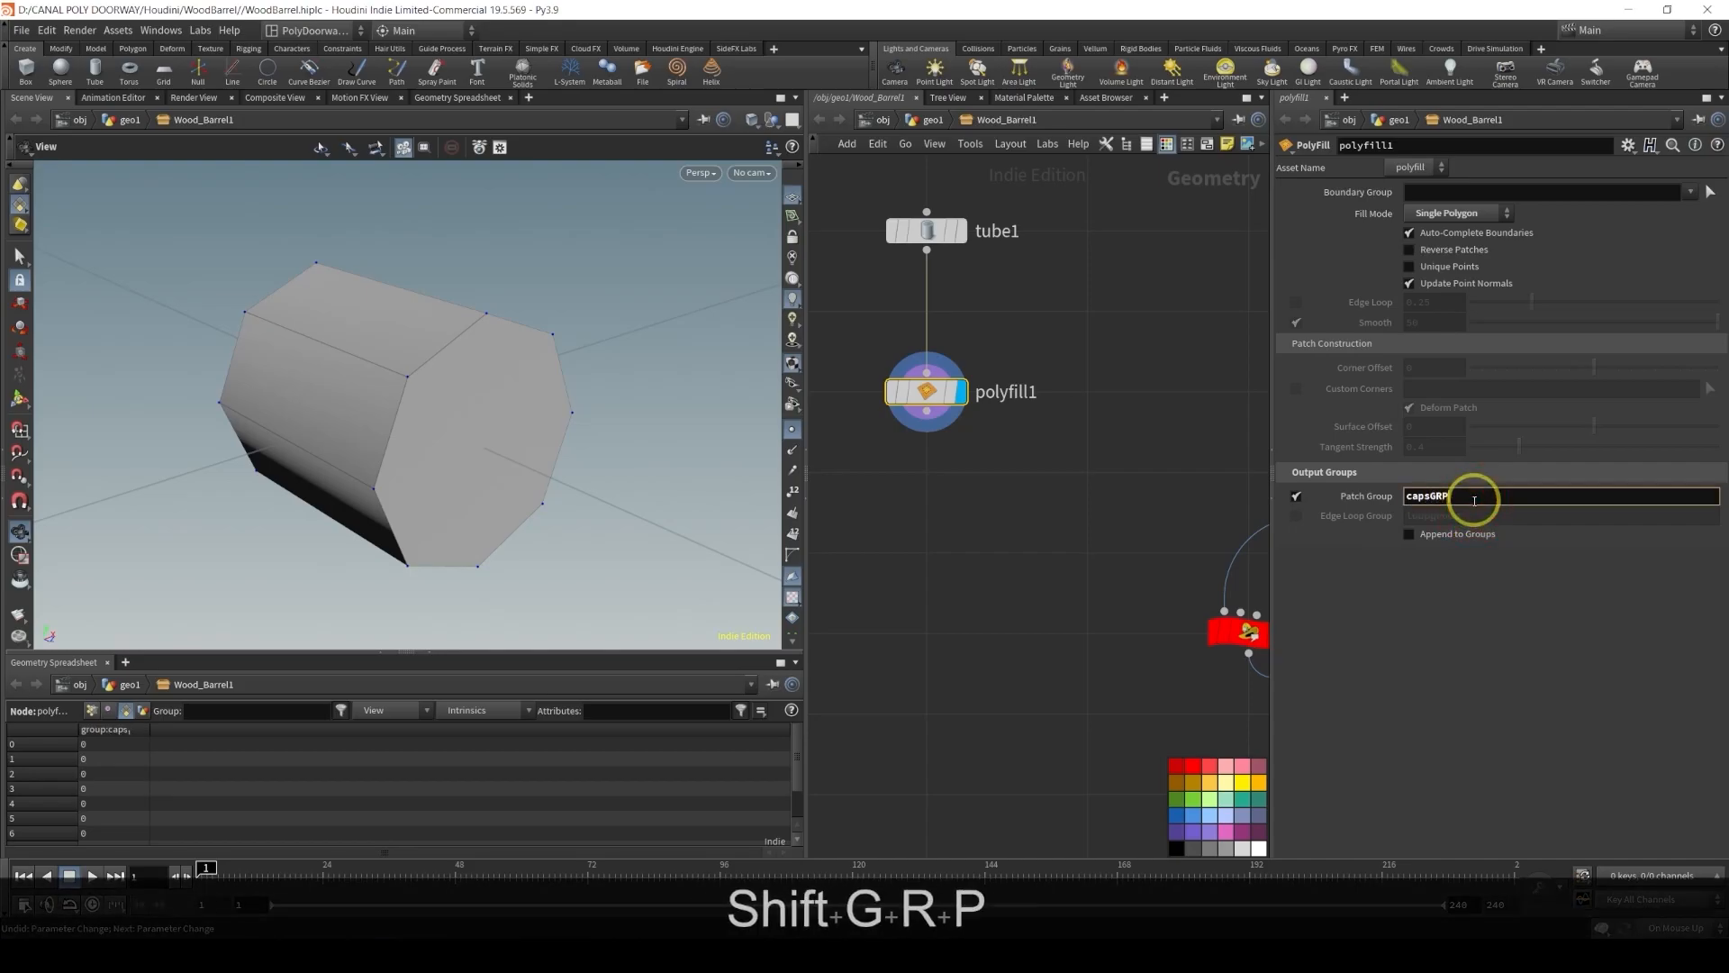
pyautogui.press('Return')
# Add a Group Create node below the PolyFill and wire the PolyFill's output into it
pyautogui.moveTo(969, 516); pyautogui.dragTo(1023, 513, button='middle')
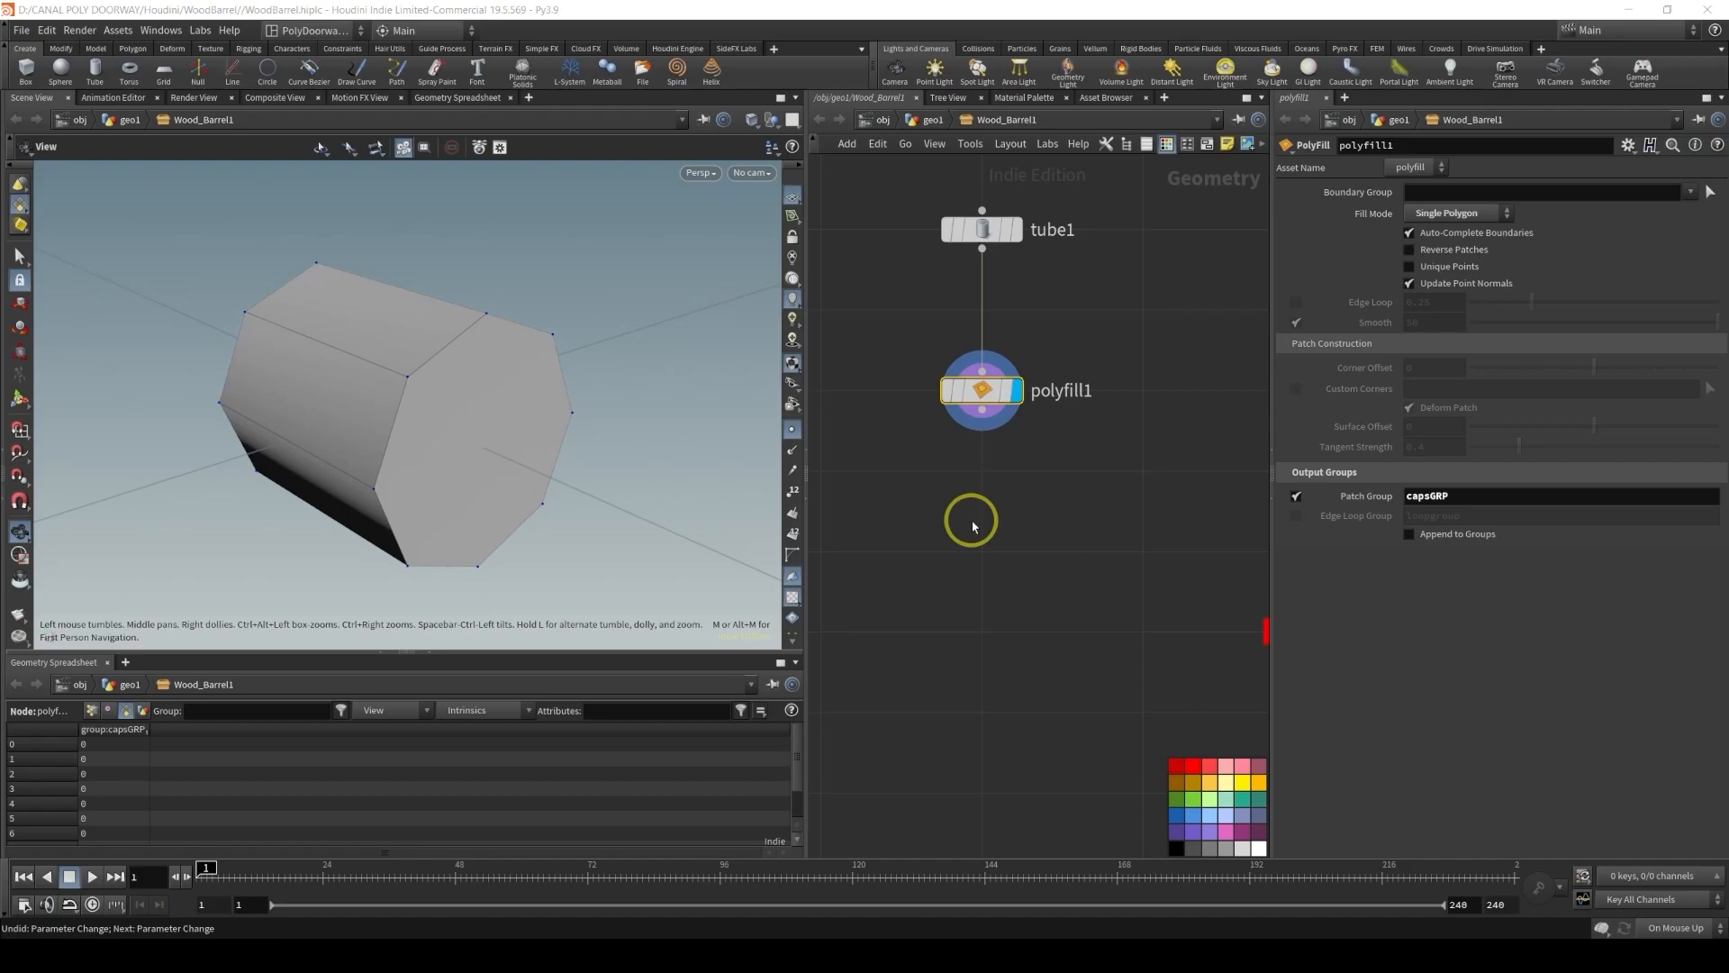
pyautogui.press('Tab')
pyautogui.press('g')
pyautogui.press('r')
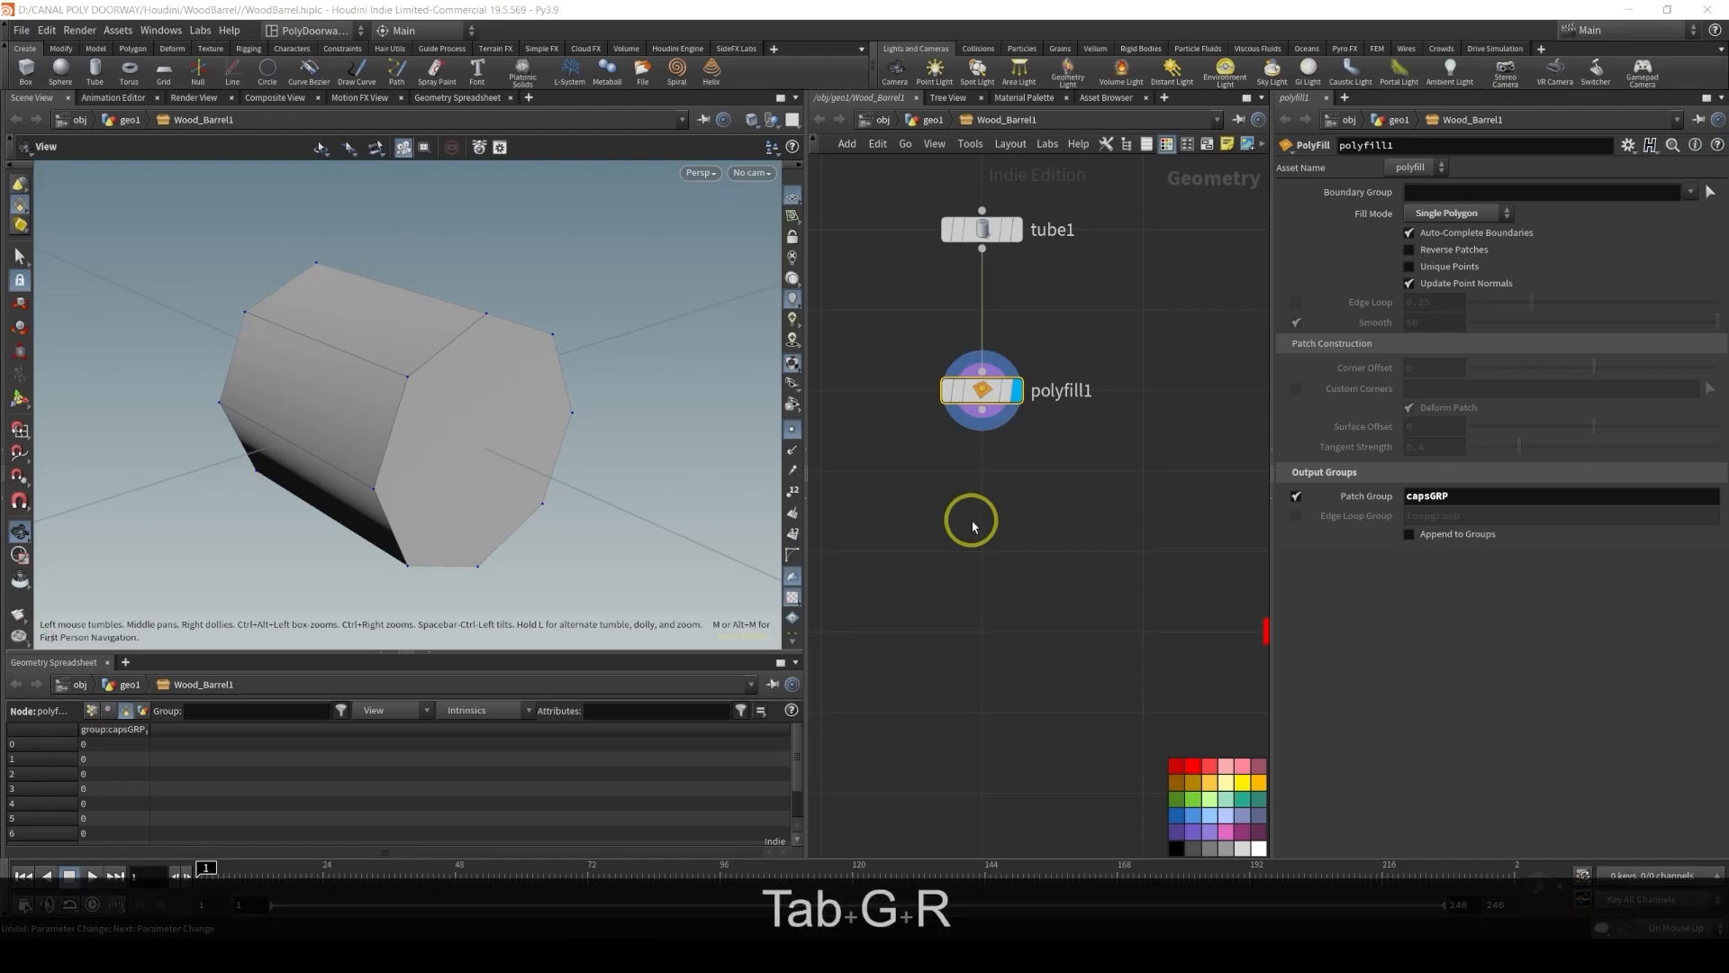
pyautogui.press('Tab')
pyautogui.write('grou')
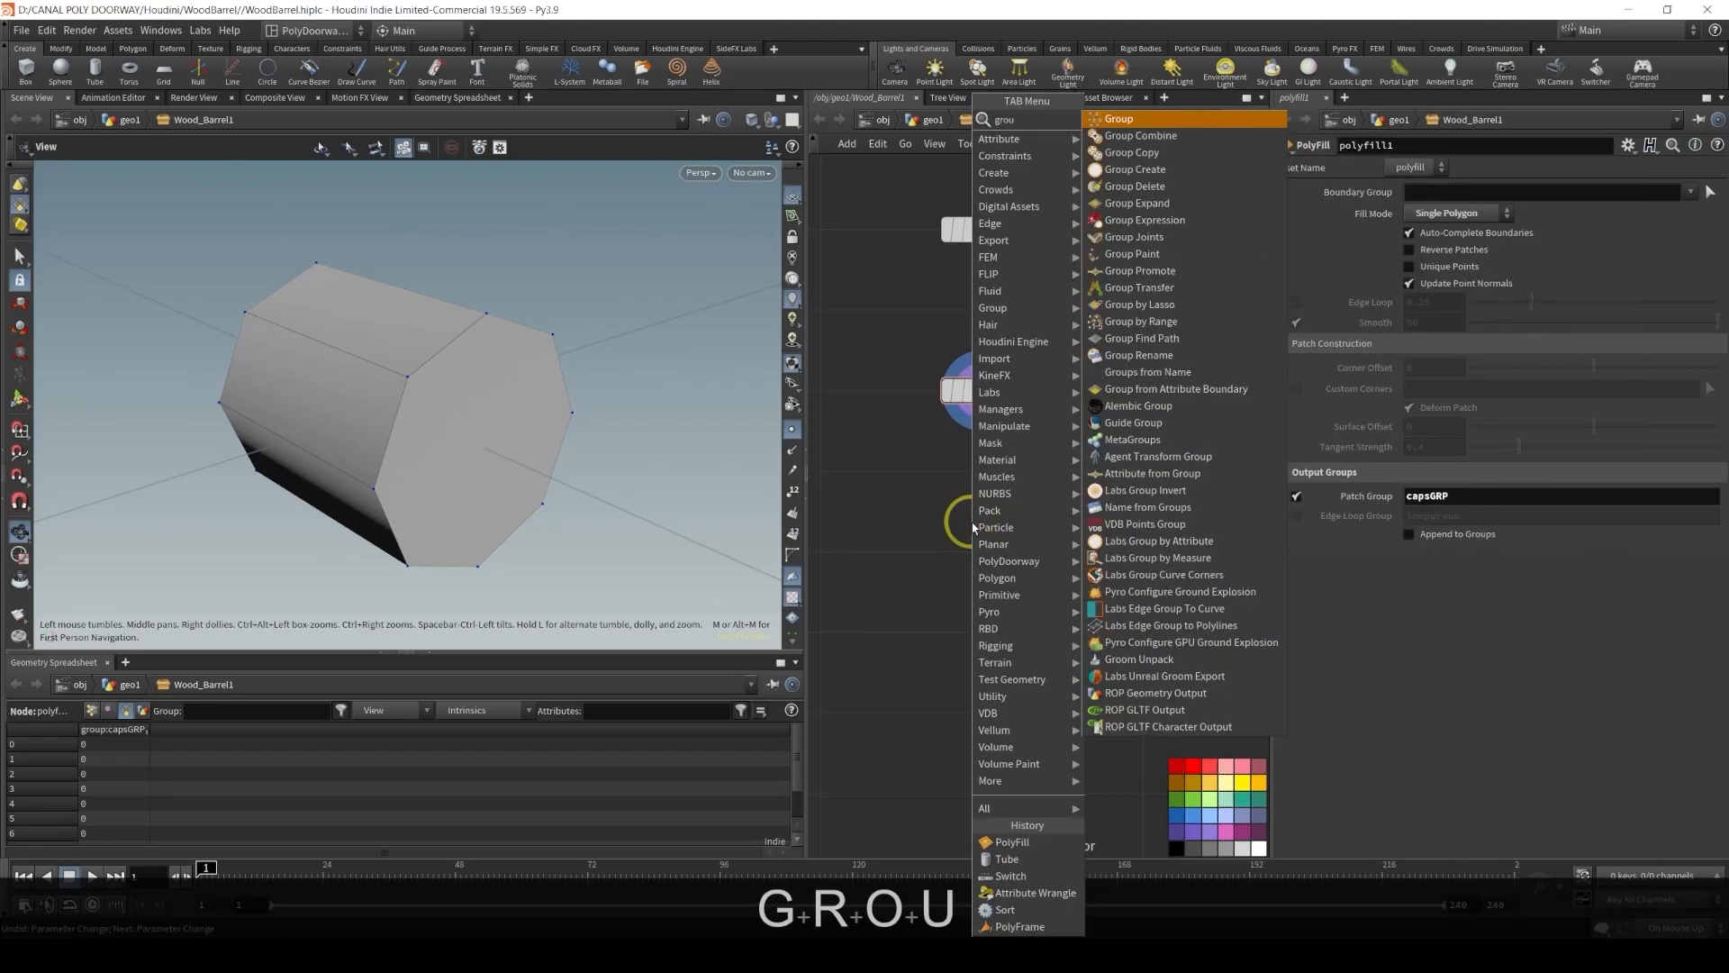
pyautogui.press('Return')
pyautogui.click(977, 545)
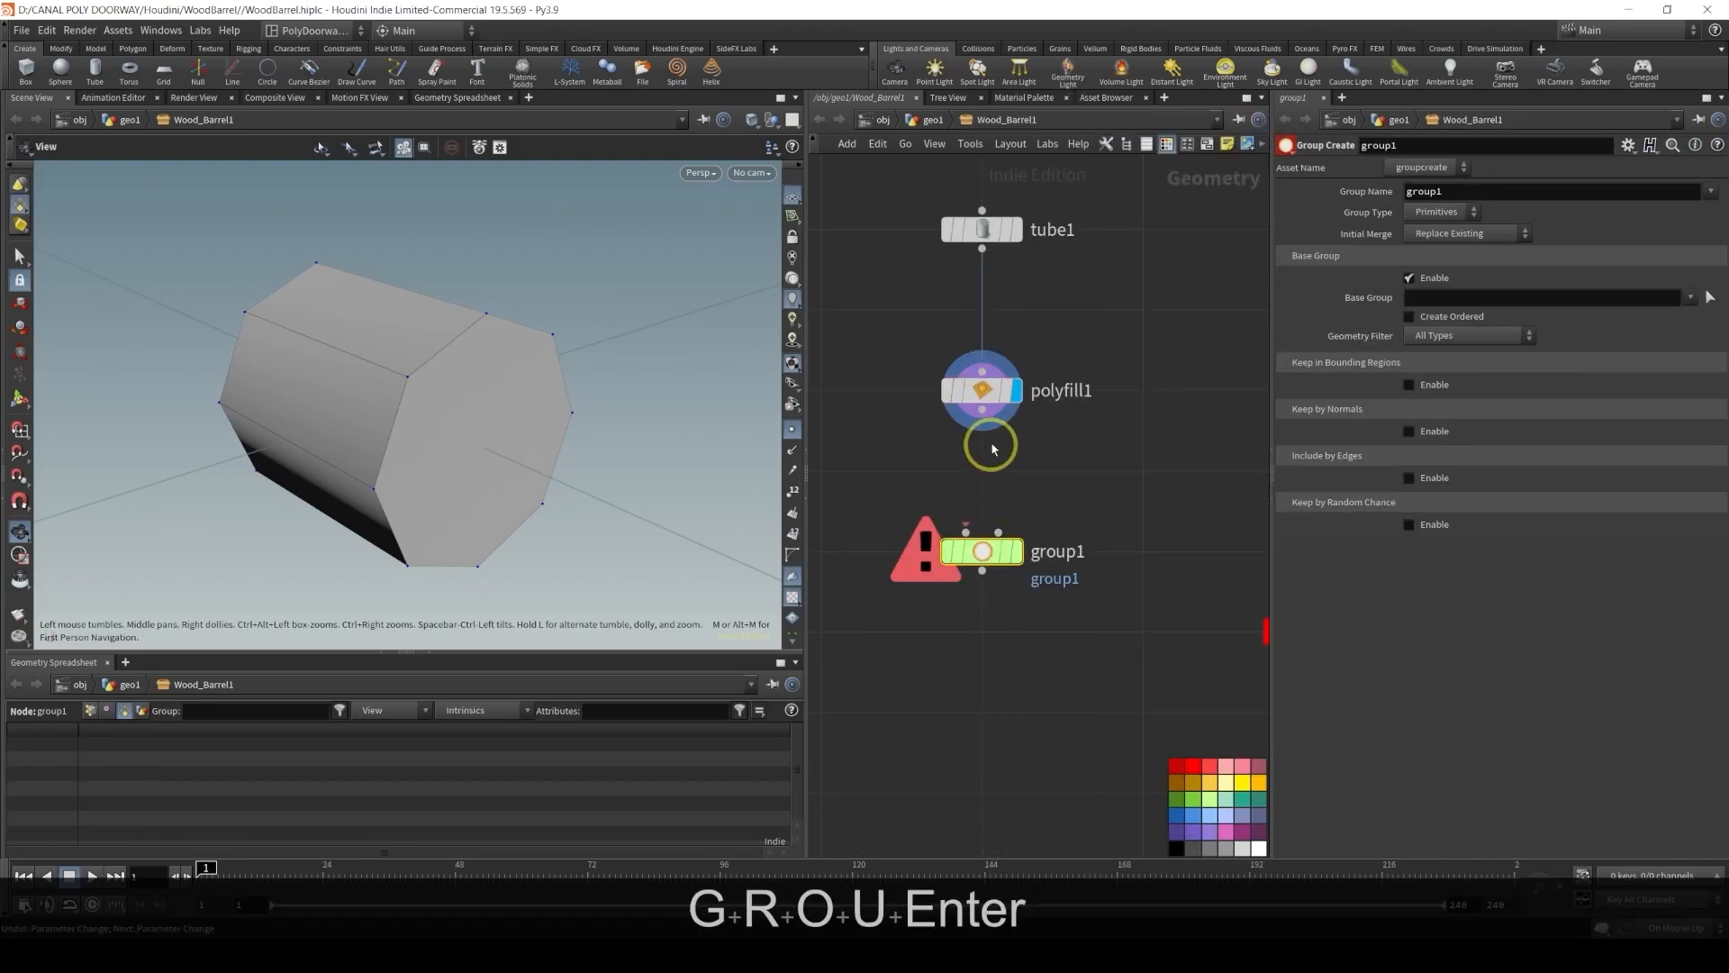
pyautogui.moveTo(982, 427); pyautogui.dragTo(966, 533)
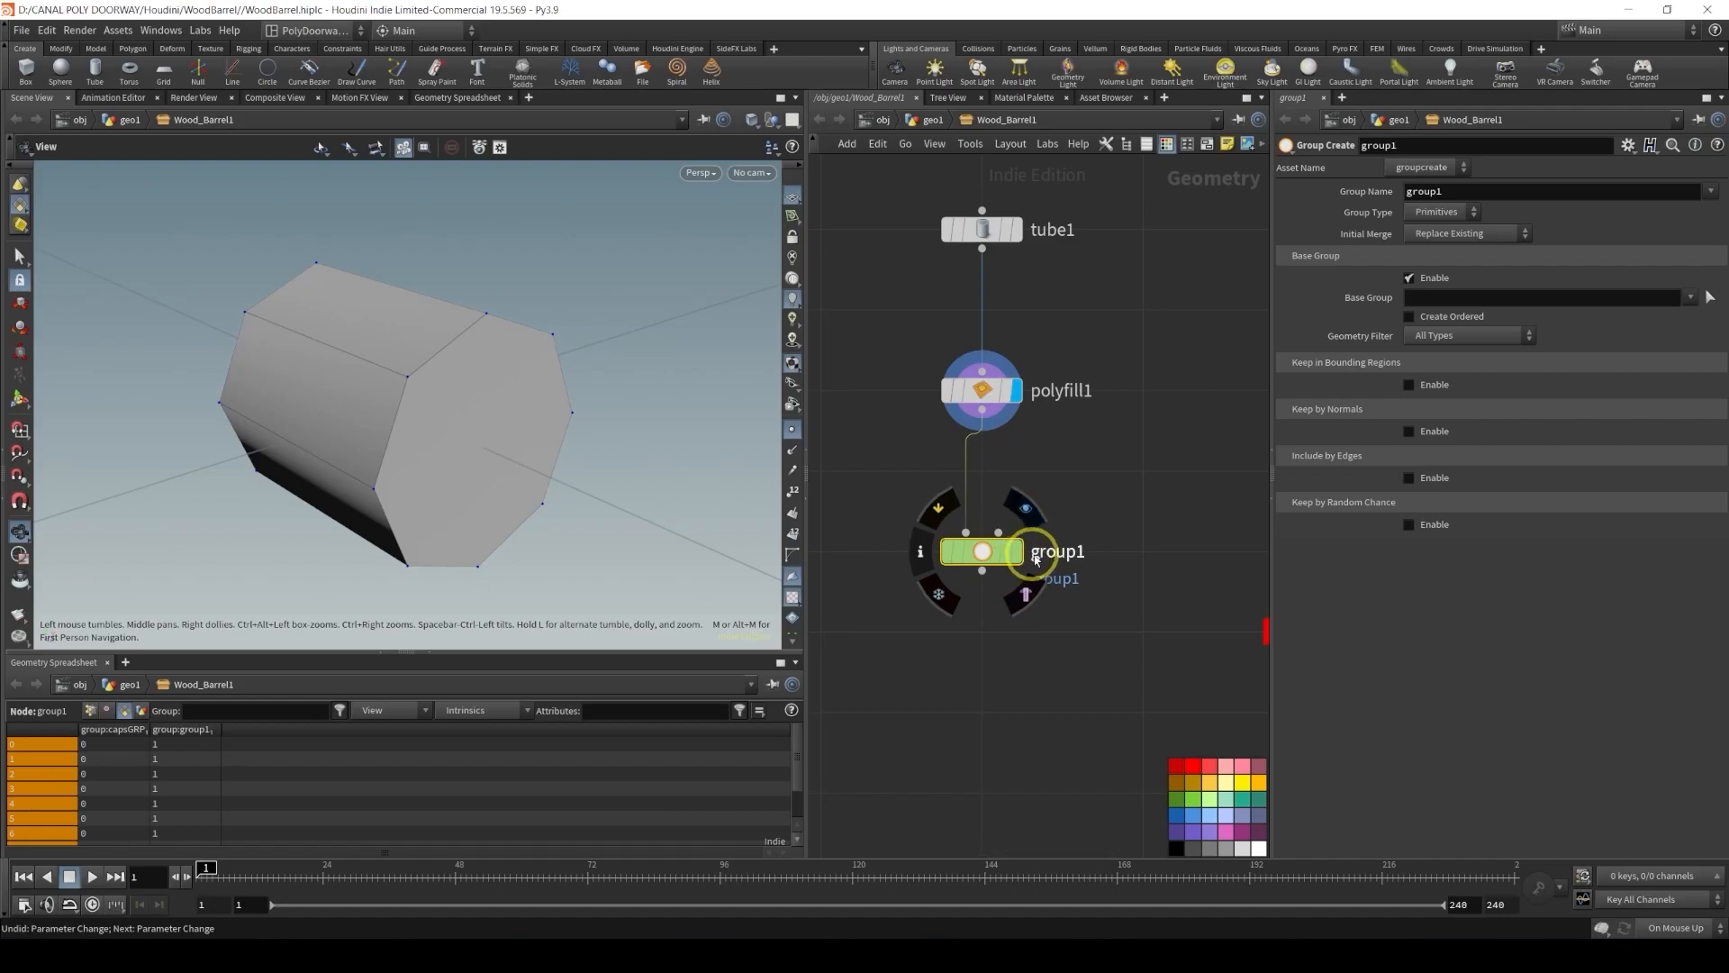
# Rename the new Group Create node to seamGRP
pyautogui.doubleClick(1056, 551)
pyautogui.write('se')
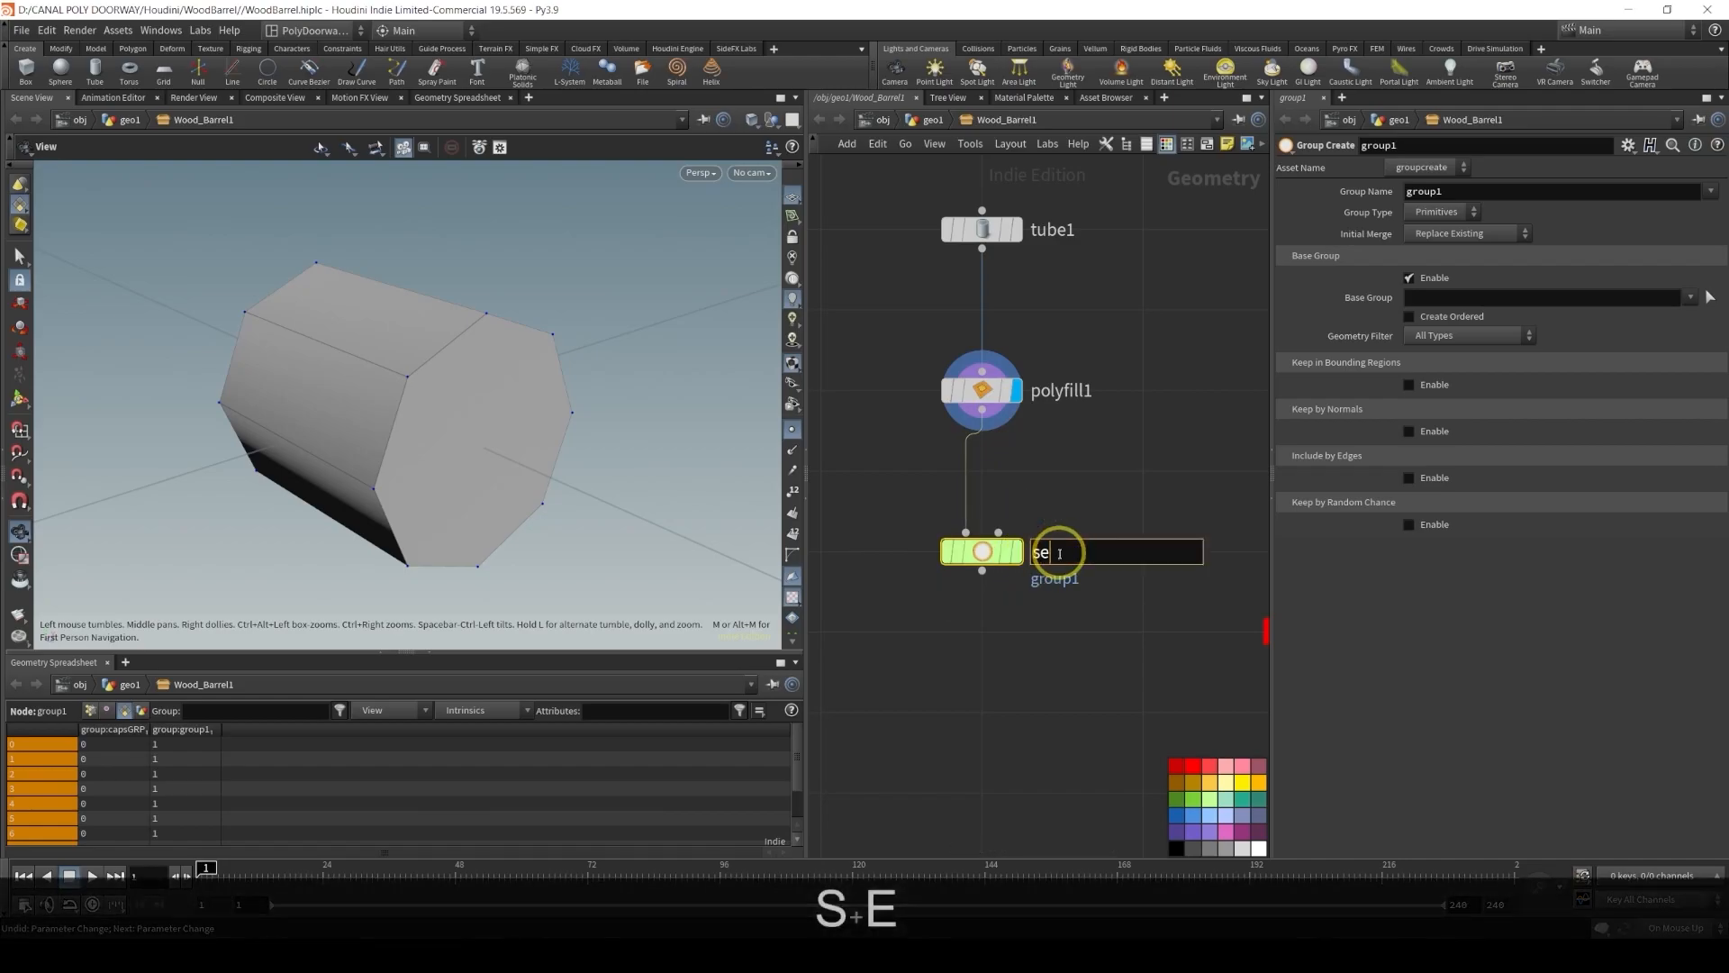
pyautogui.write('amGRP')
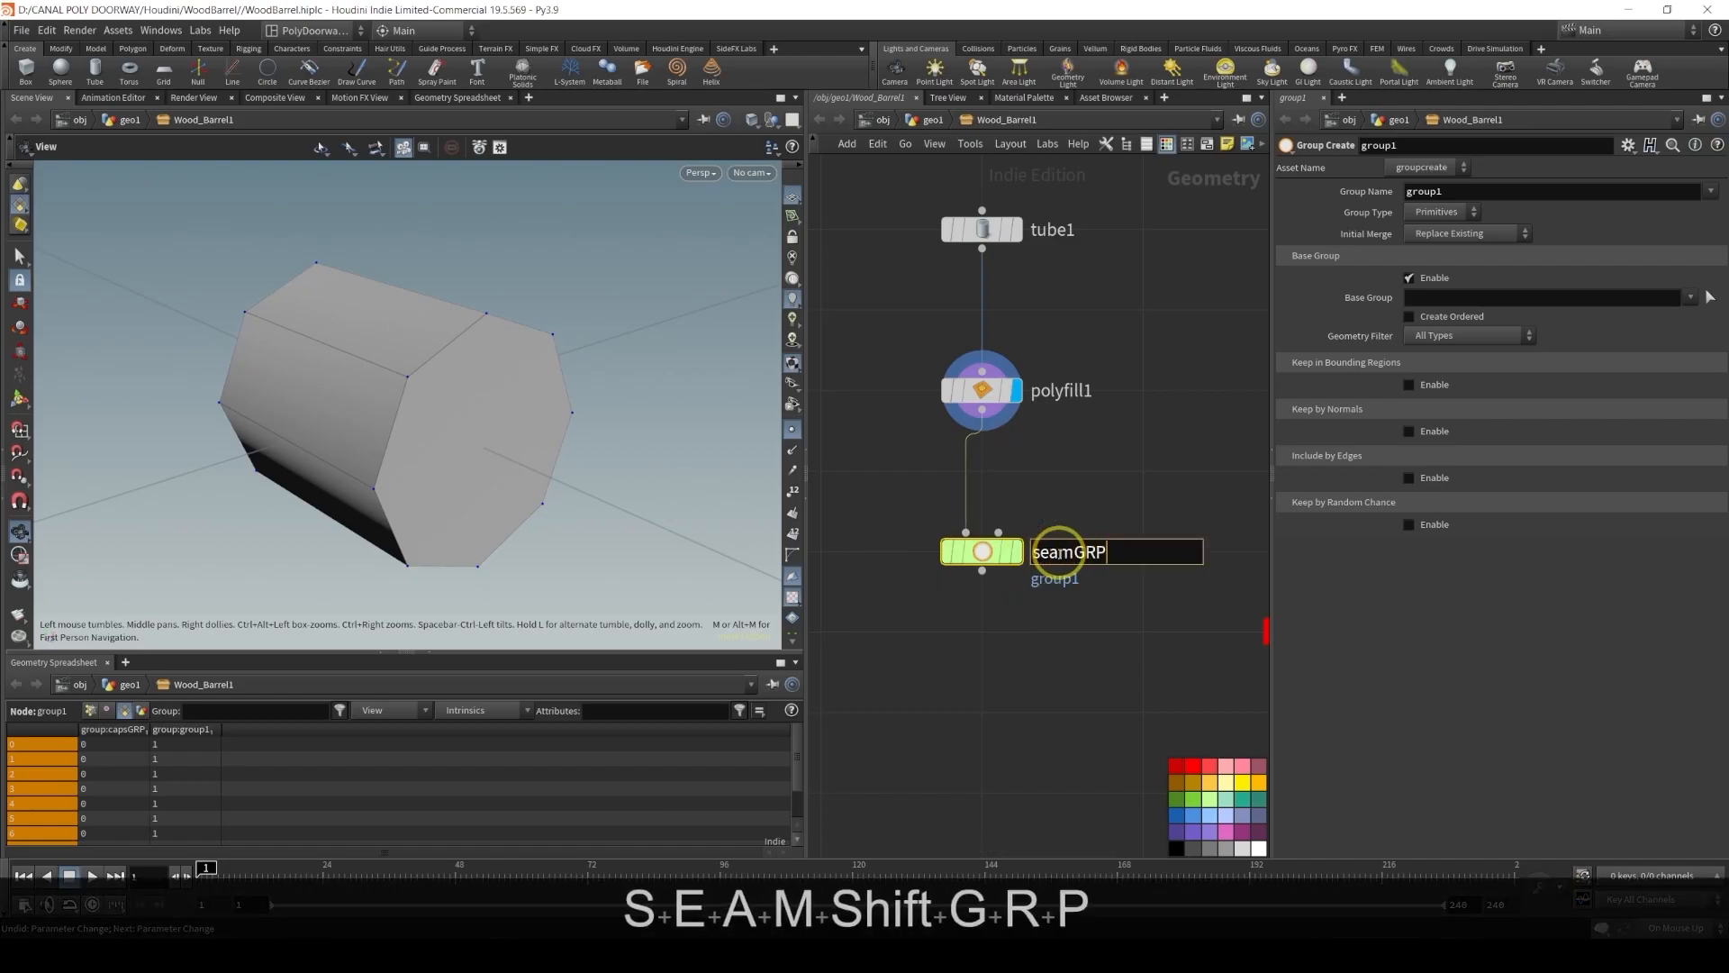
pyautogui.press('Return')
# Set the seamGRP node's Group Name to $OS
pyautogui.doubleClick(1491, 191)
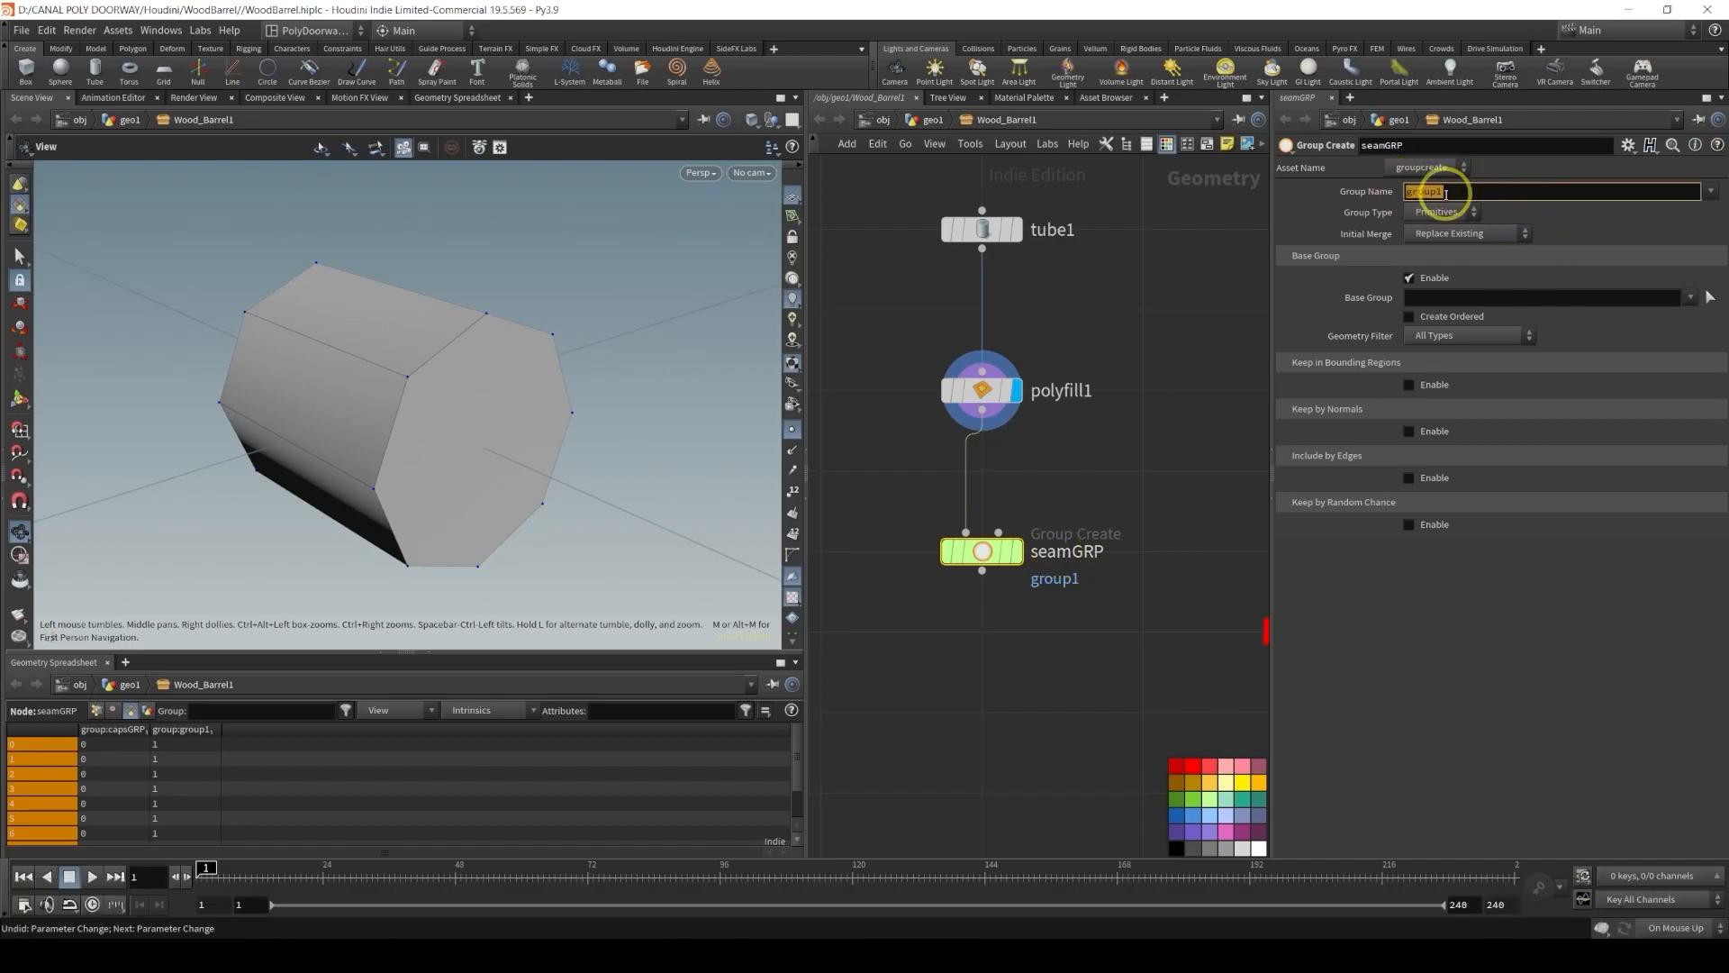
pyautogui.write('$')
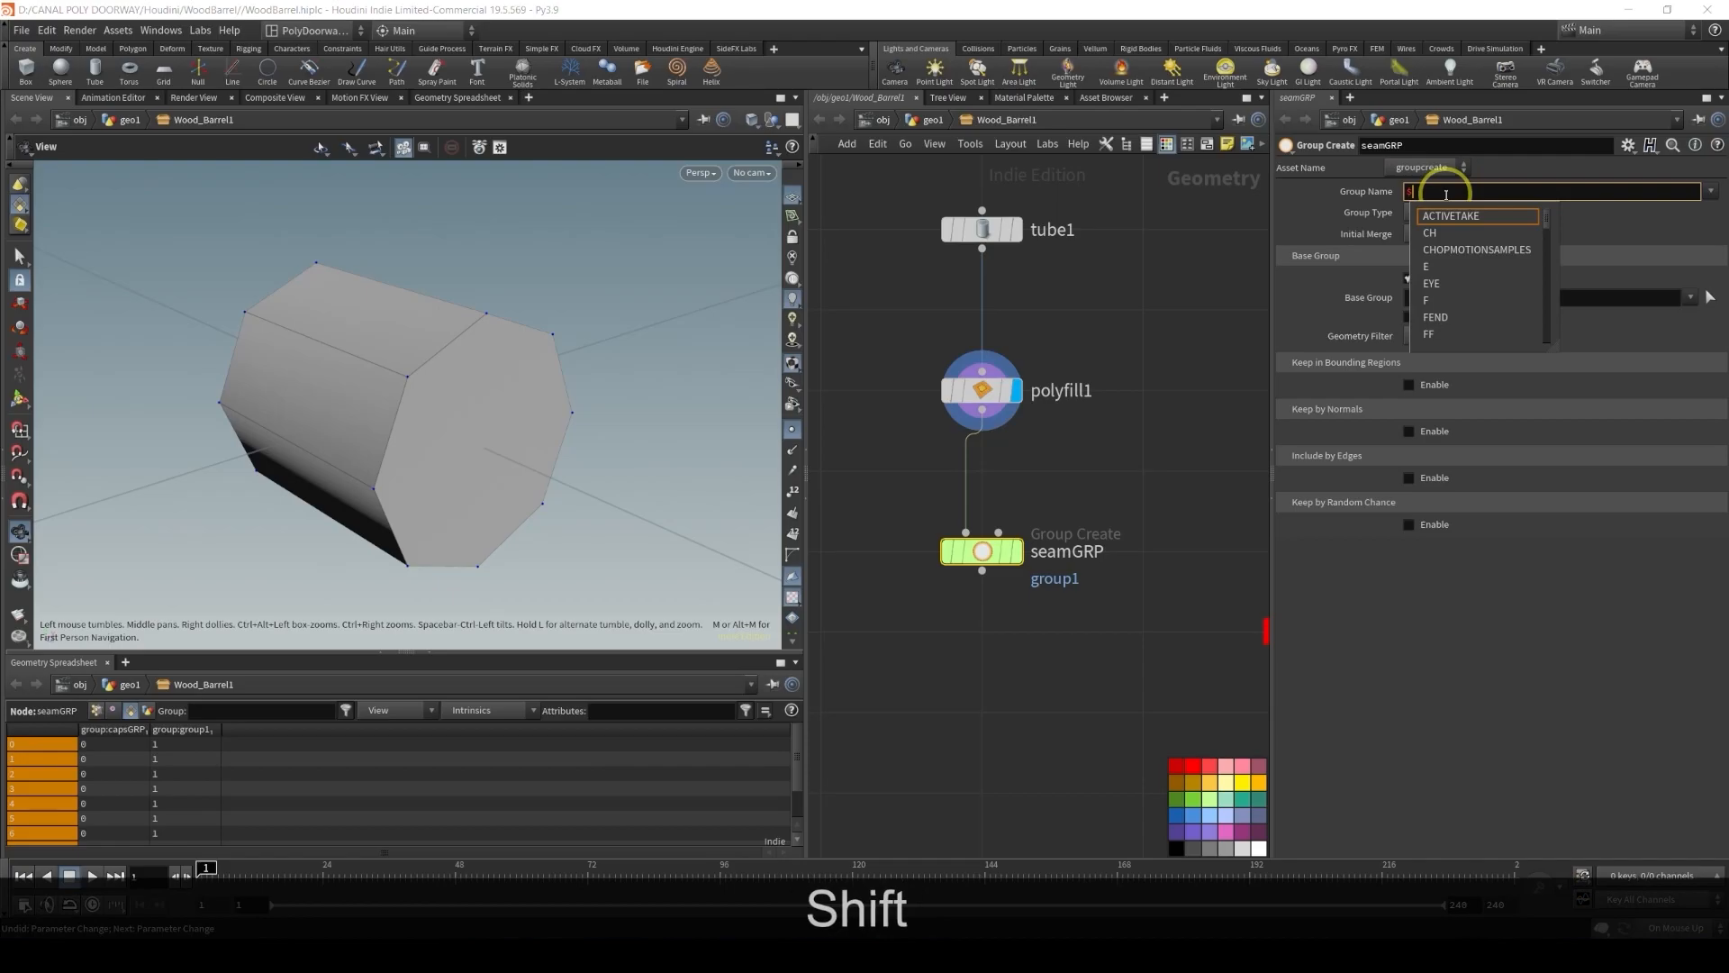
pyautogui.write('OS')
pyautogui.press('Return')
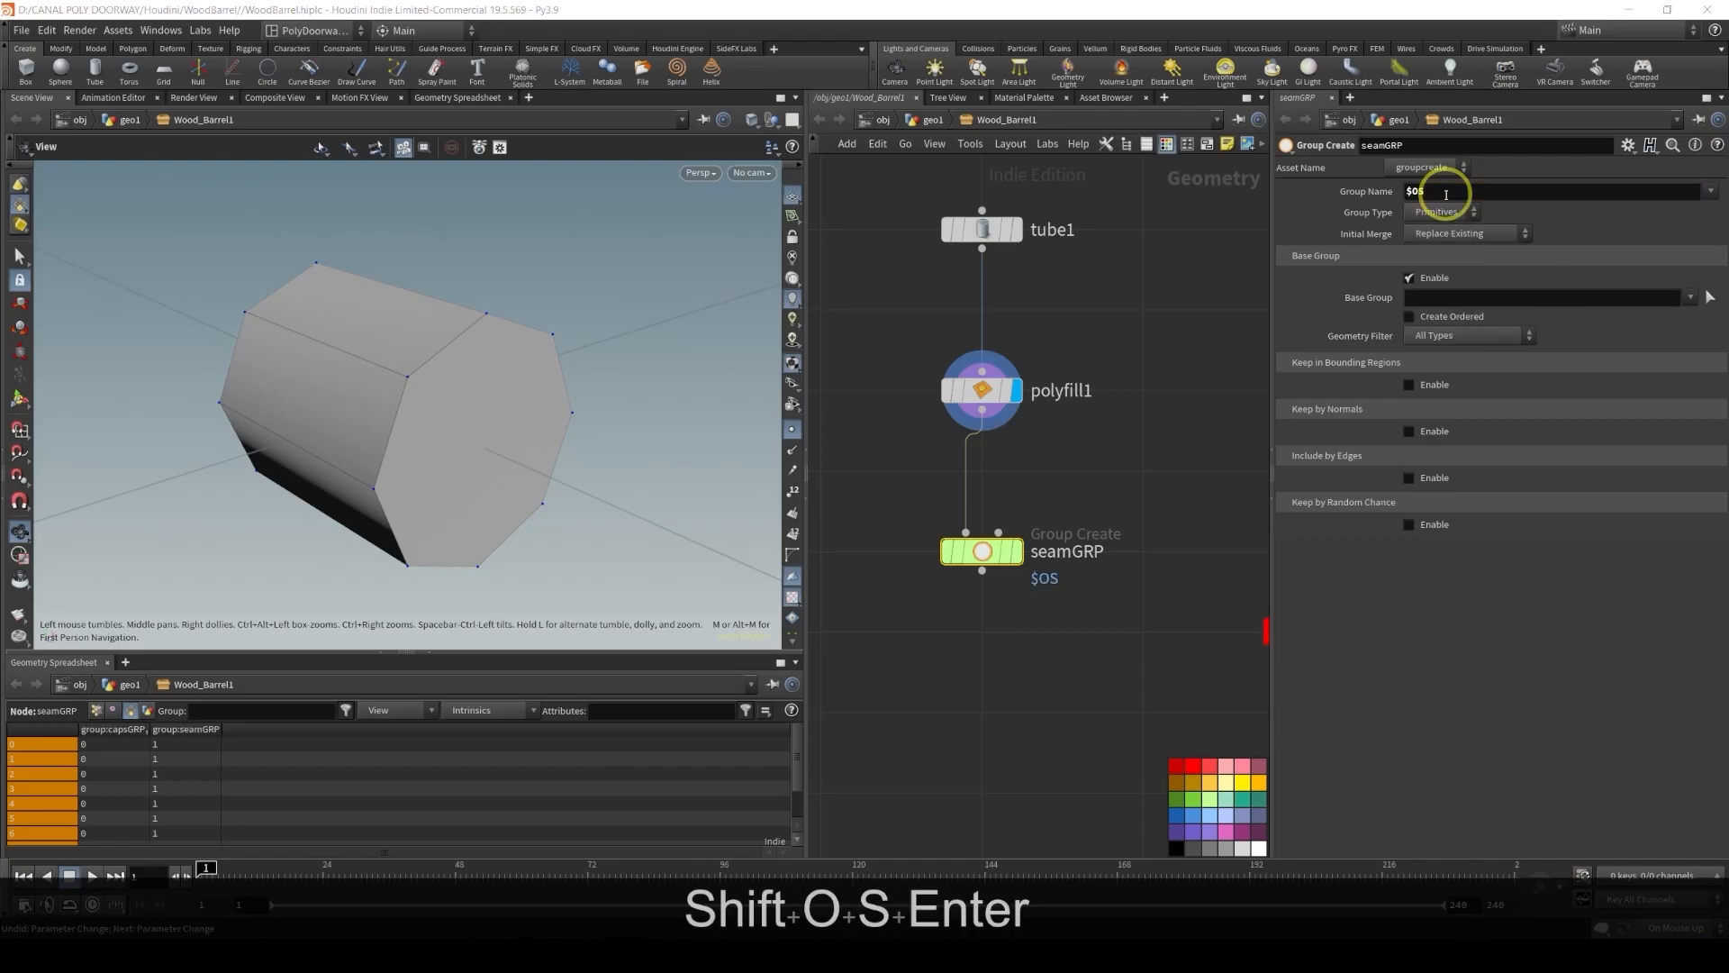
# Set the Group Type to Edges and disable the Base Group option
pyautogui.doubleClick(1418, 191)
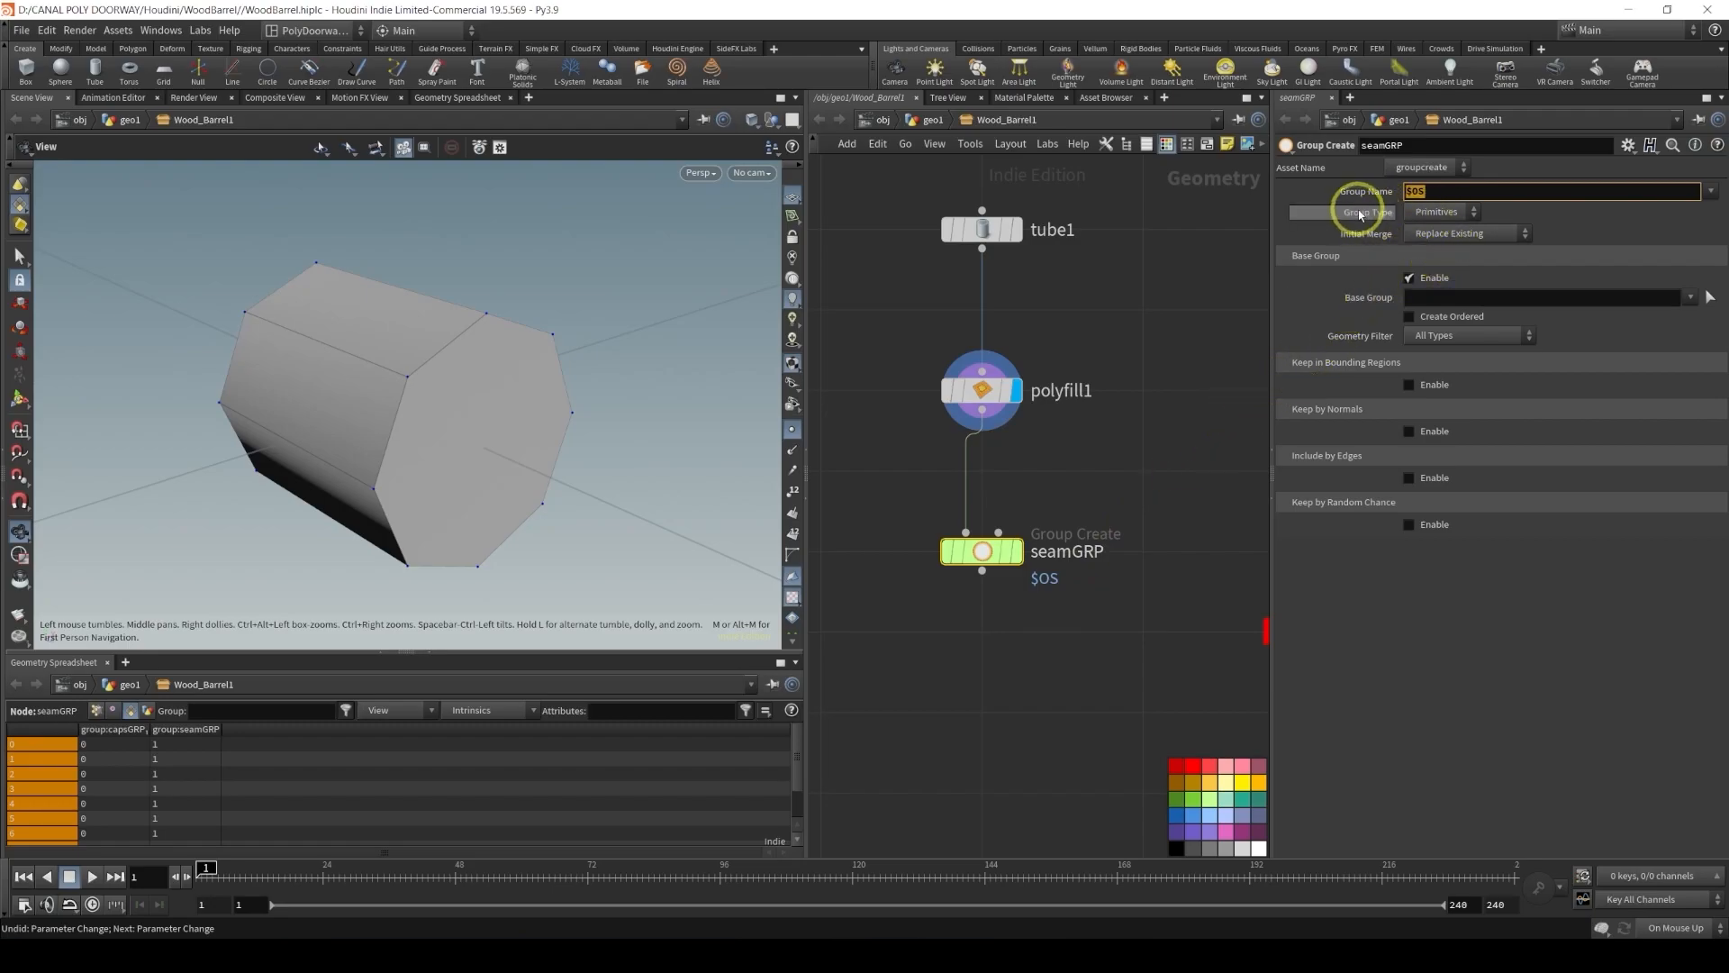
pyautogui.click(1436, 212)
pyautogui.click(1427, 254)
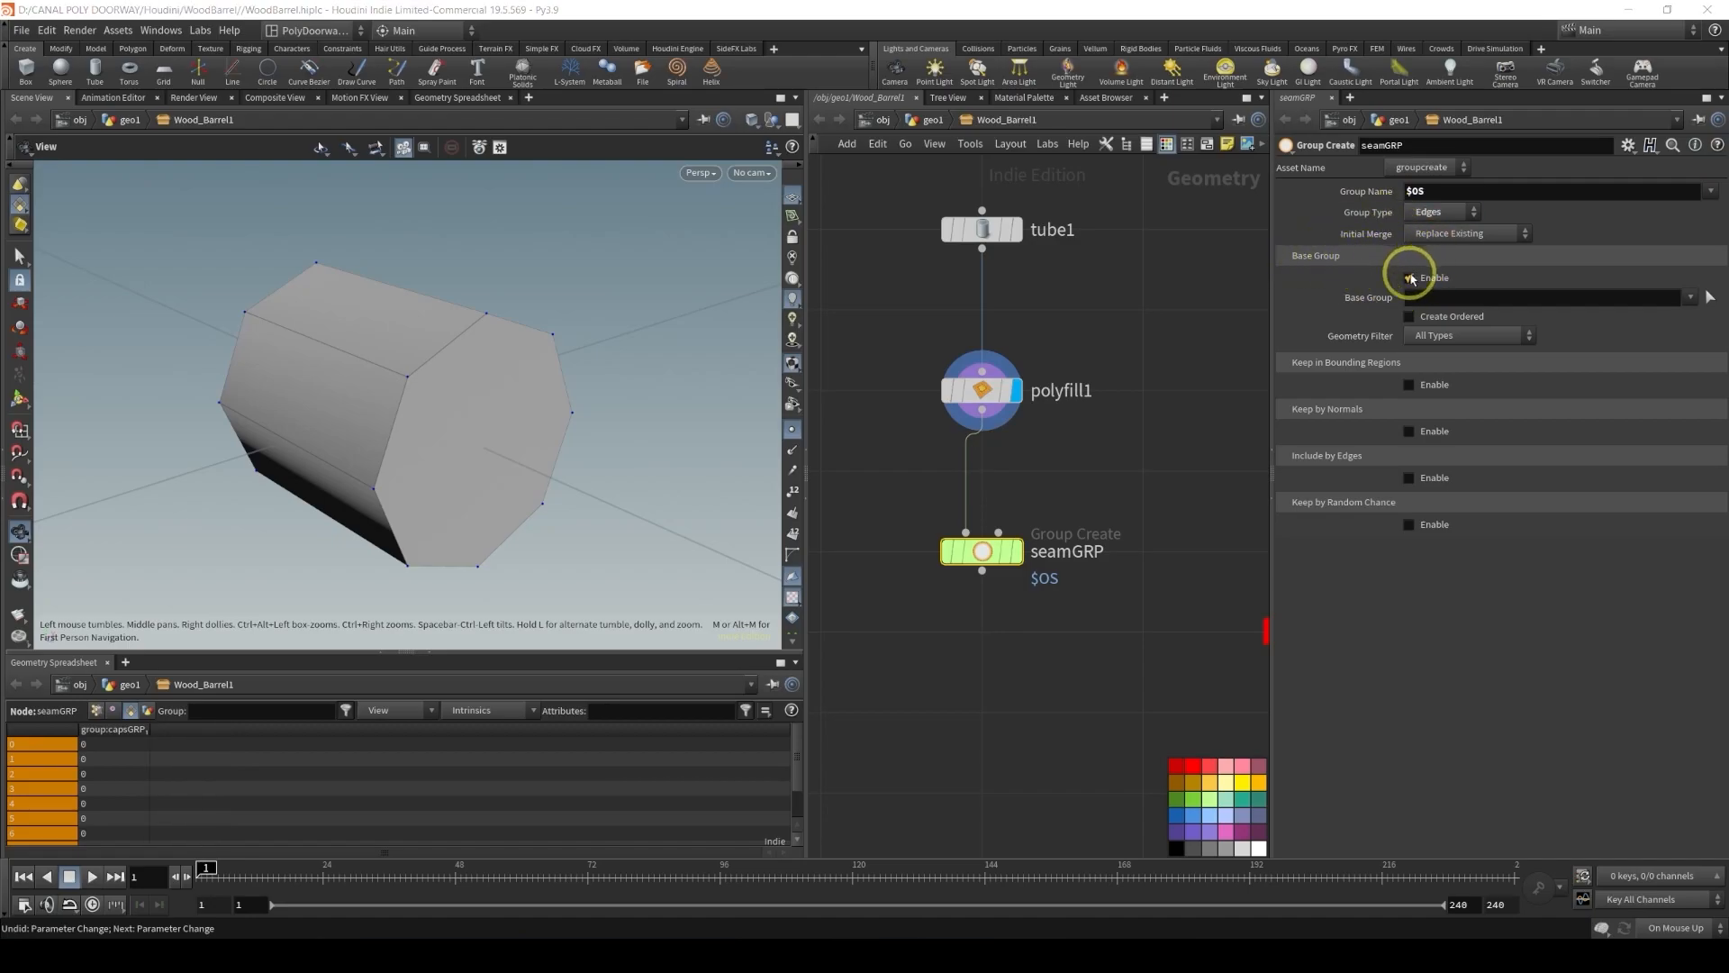
pyautogui.click(1410, 278)
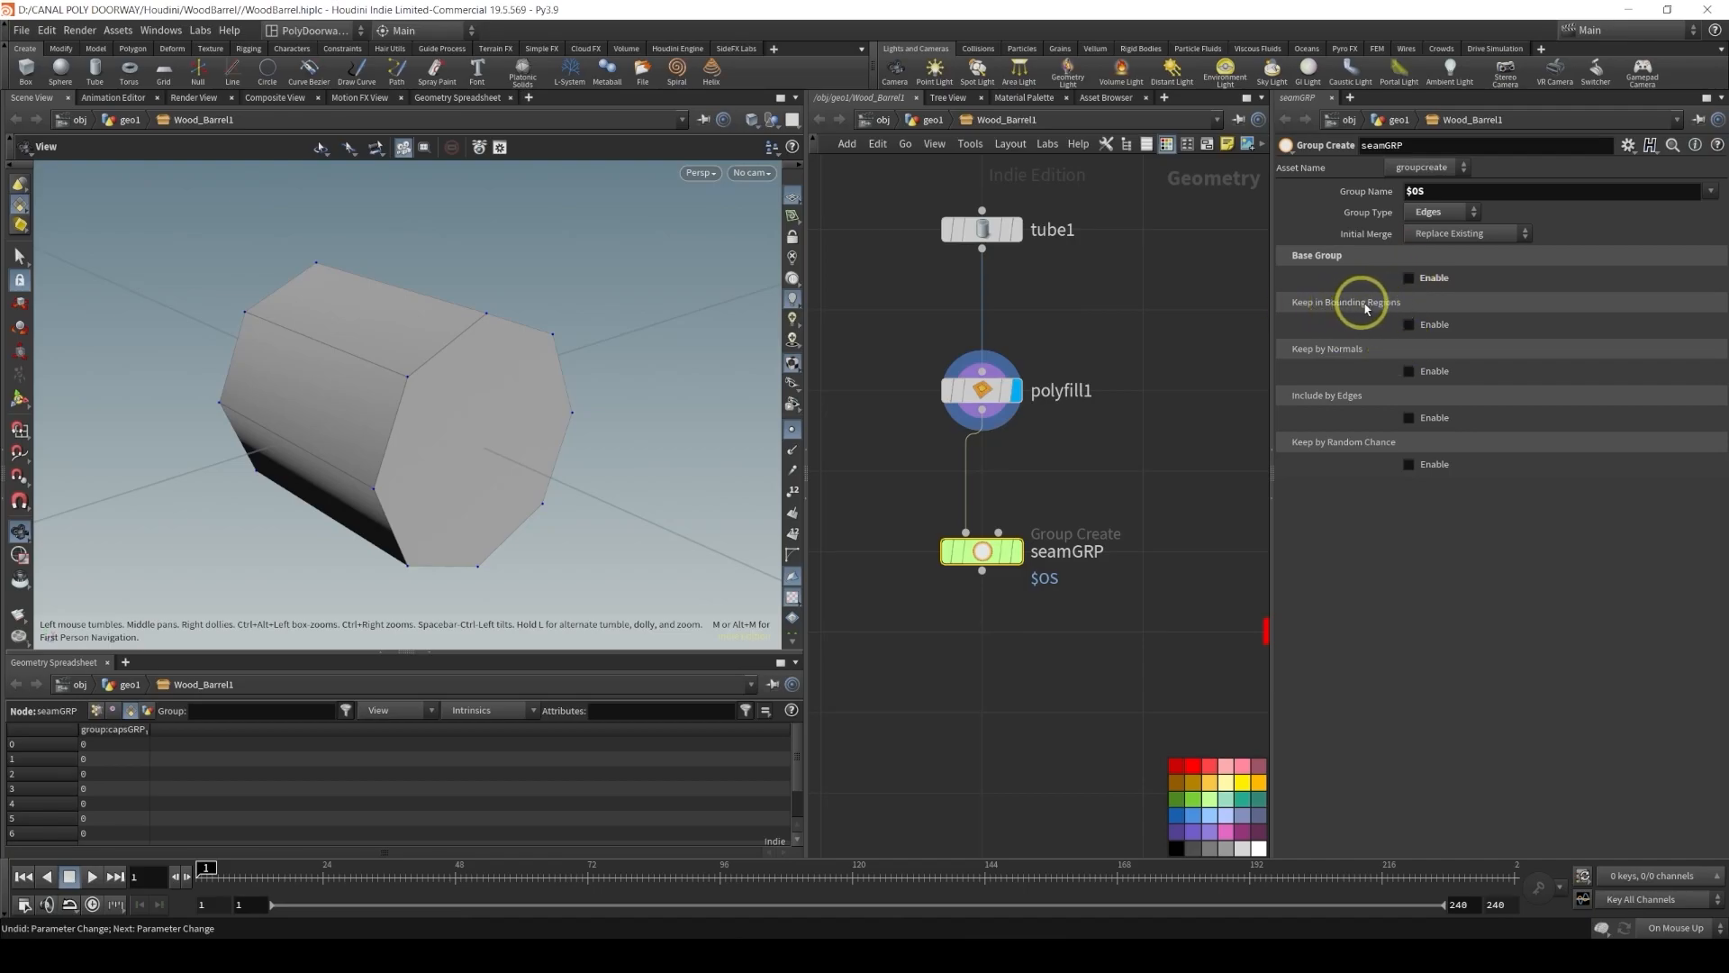
# Enable Keep in Bounding Regions and set the bounding box Size X and Y to 0.01
pyautogui.click(1410, 325)
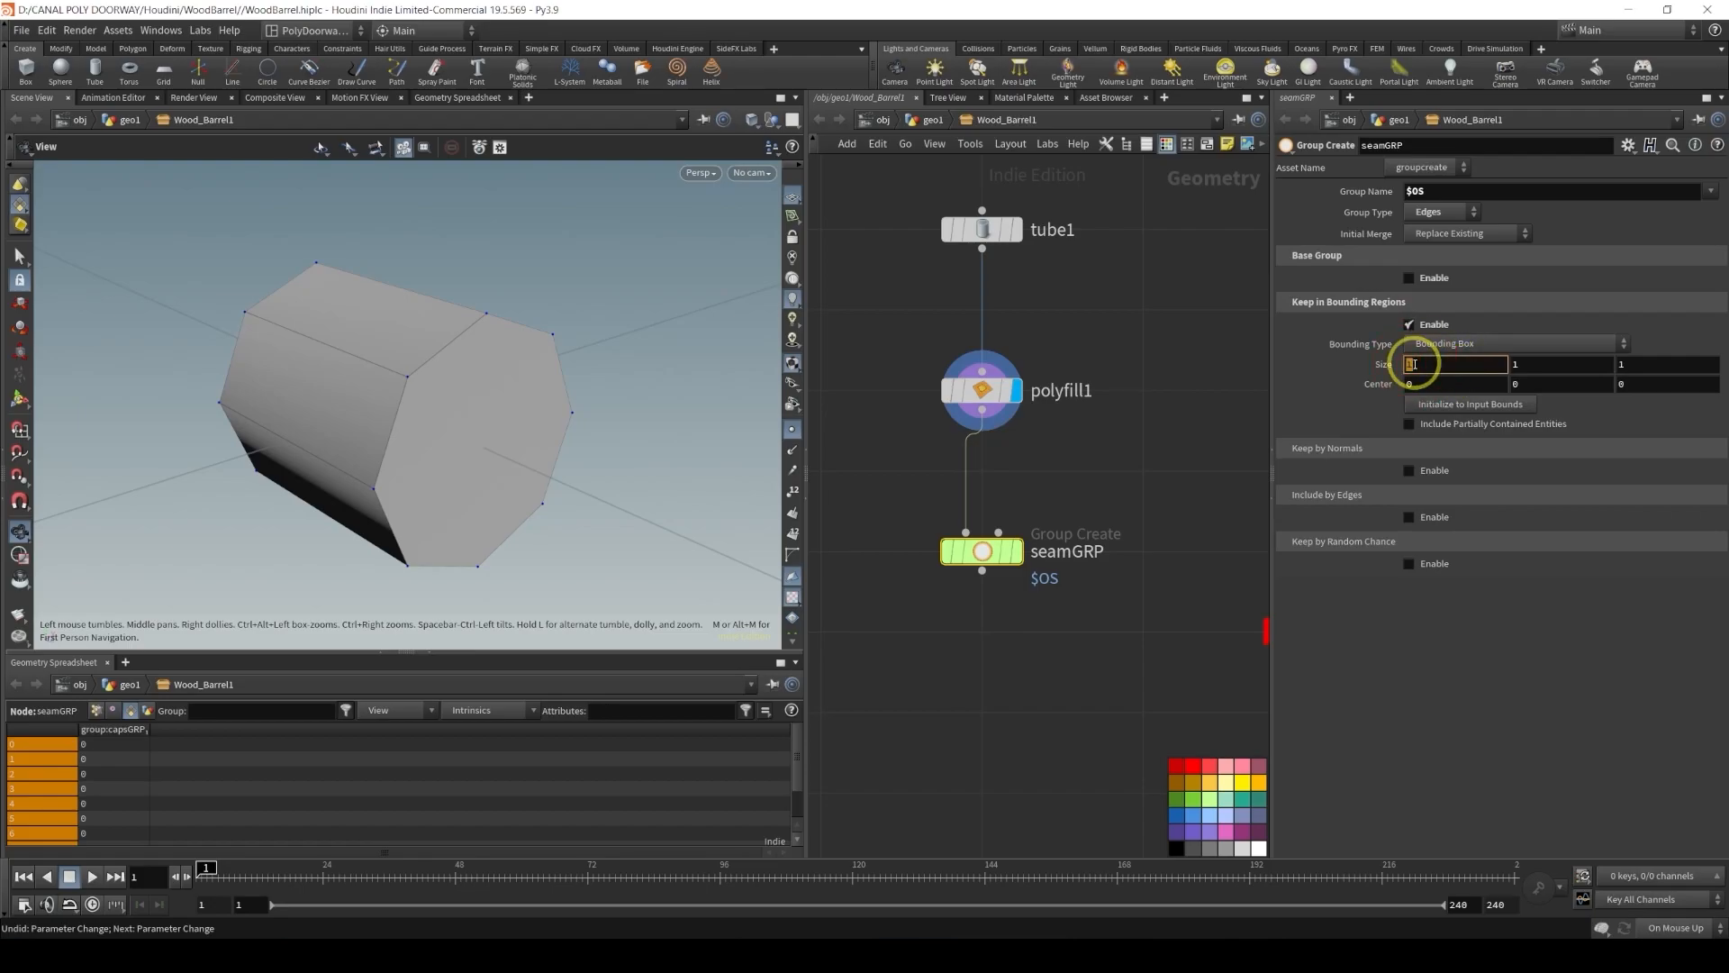
pyautogui.click(1414, 364)
pyautogui.write('0.01')
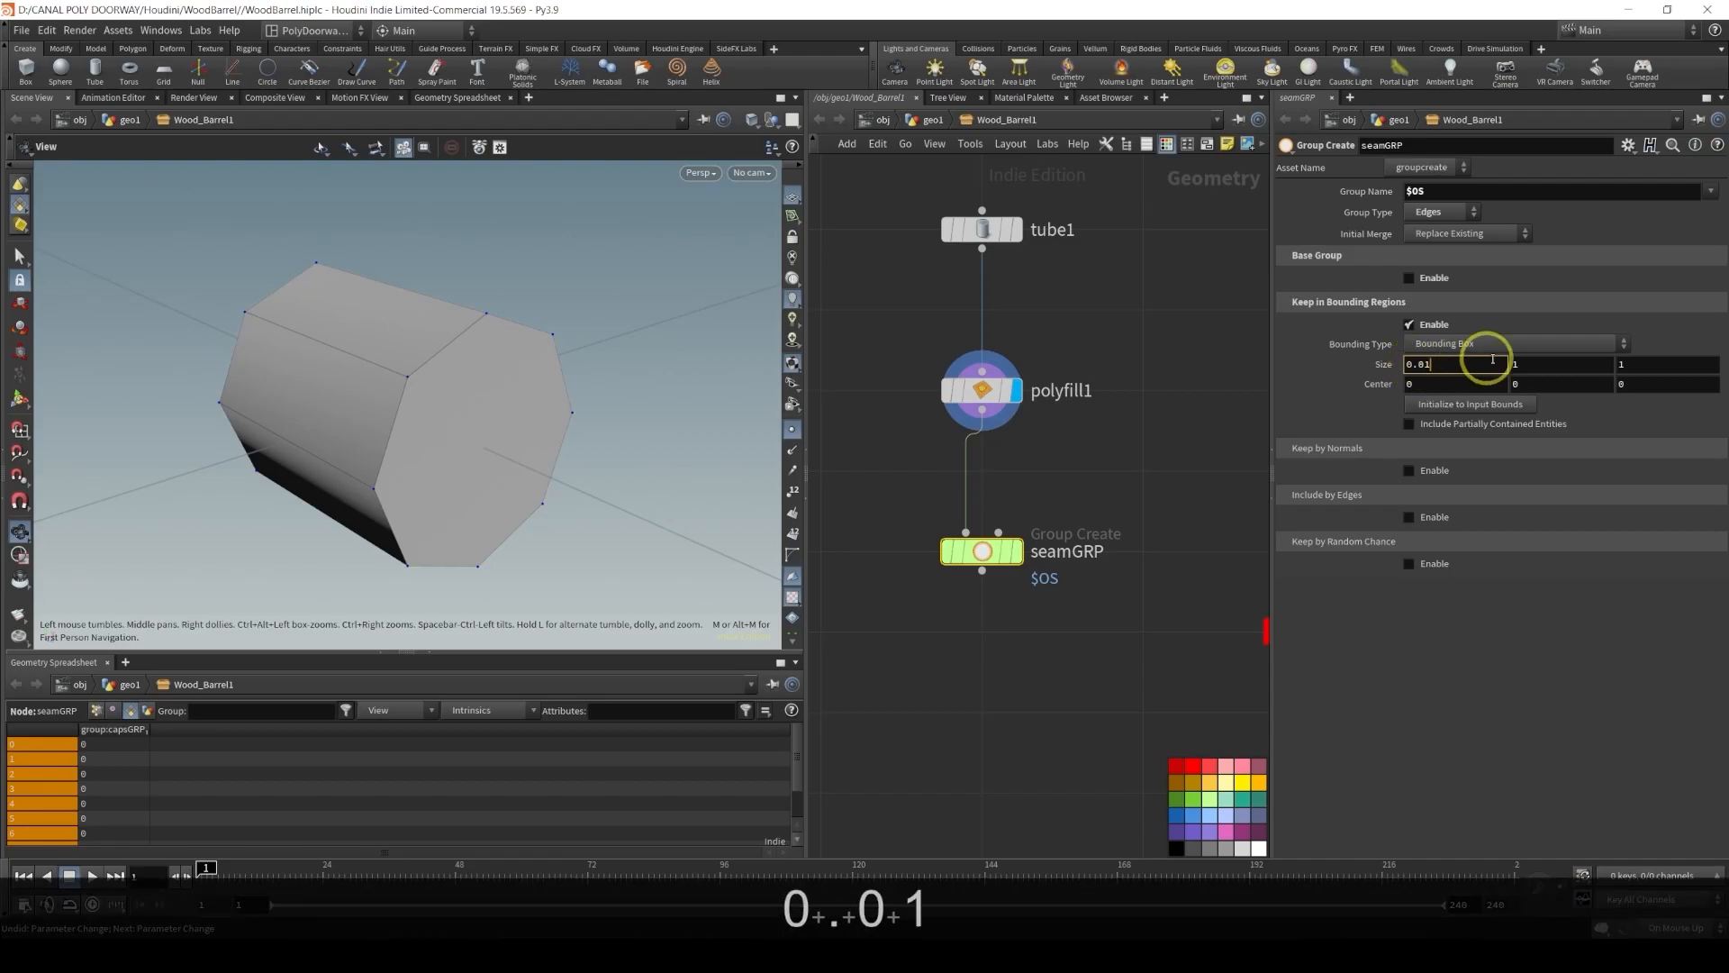
pyautogui.click(1523, 364)
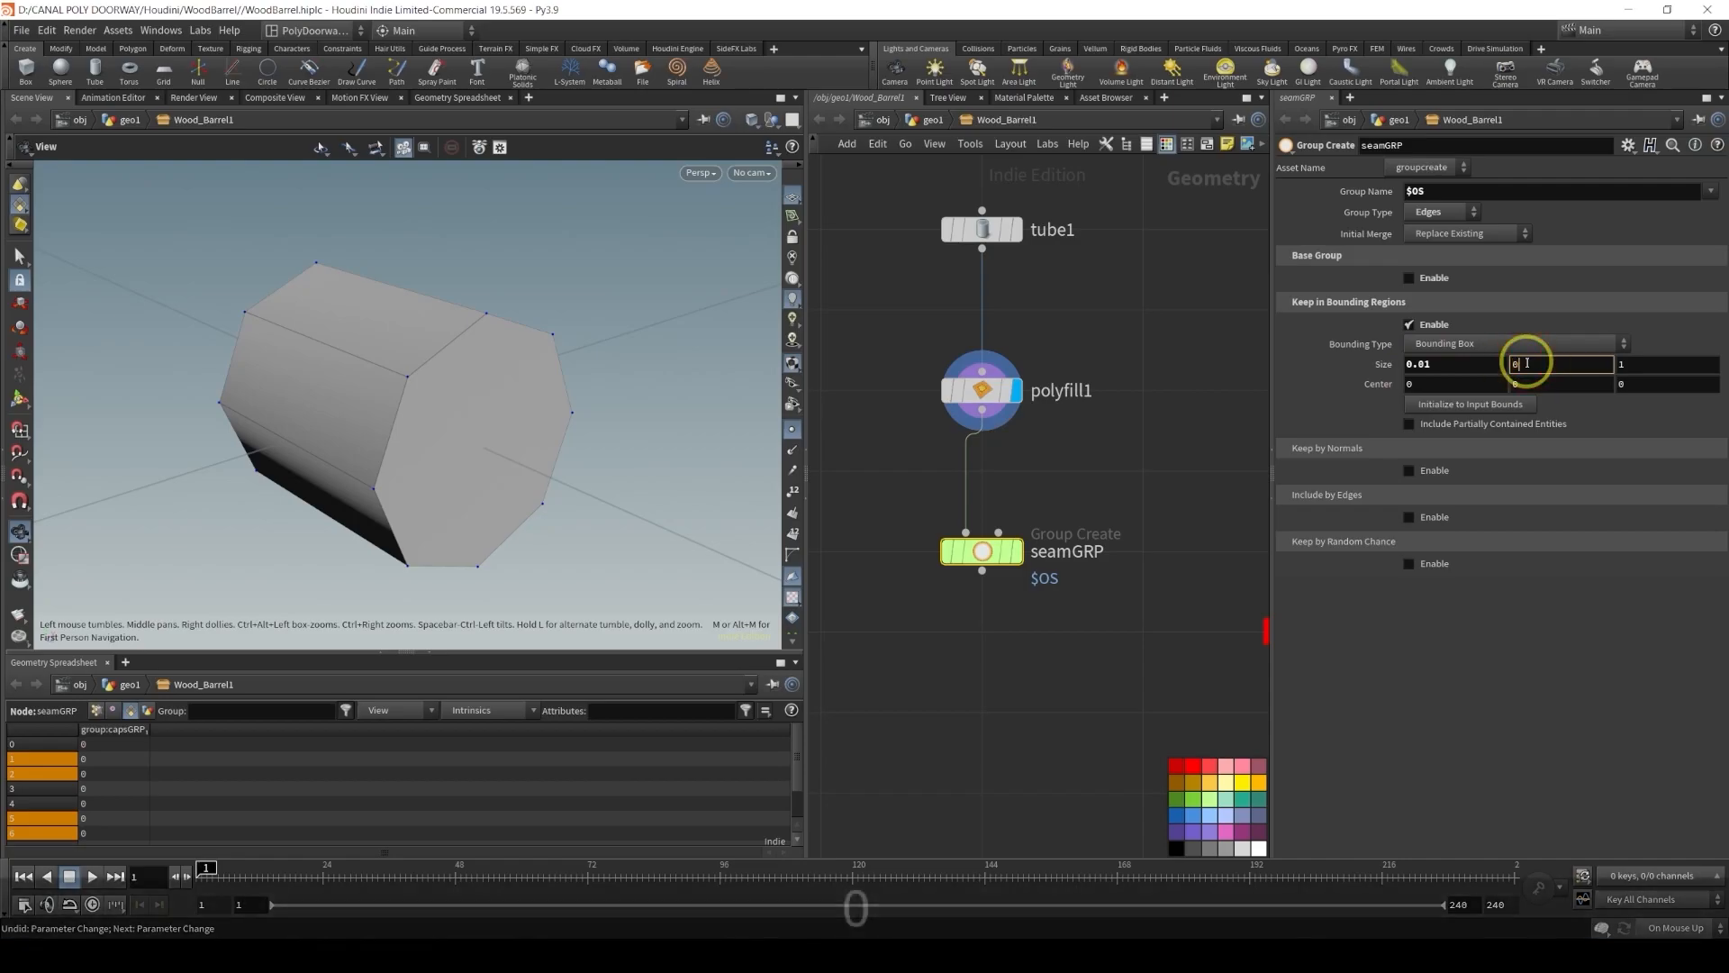
pyautogui.write('0.01')
pyautogui.press('Return')
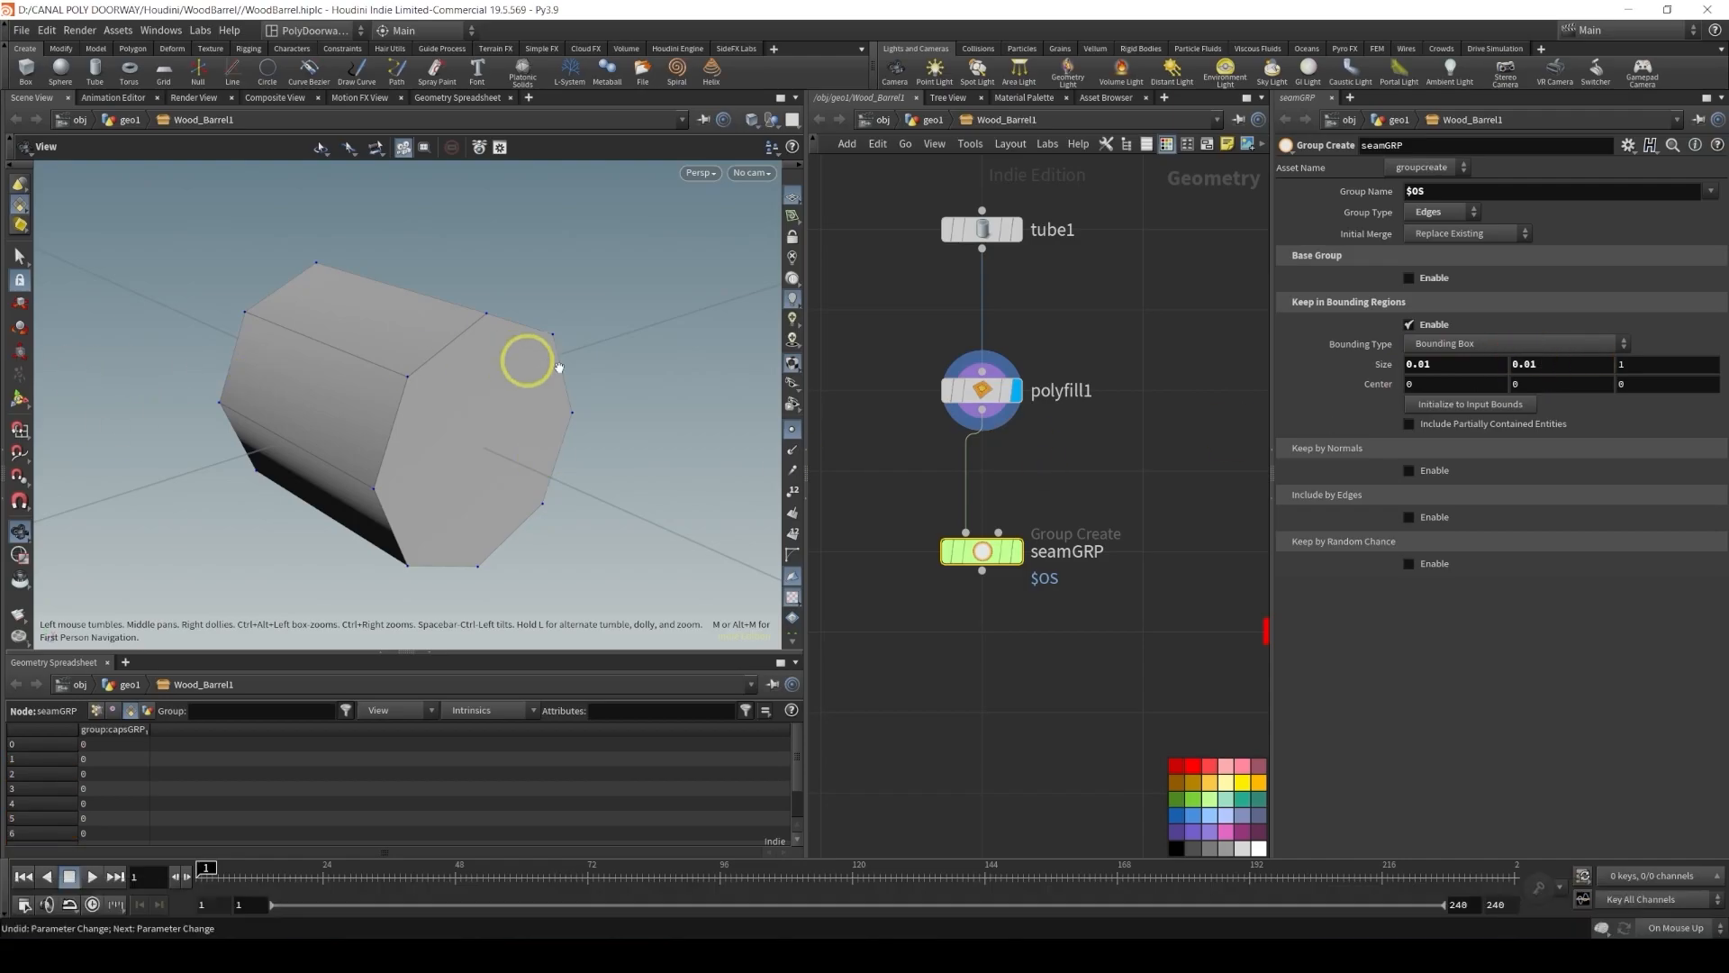
# Set the bounding box Size Z to the expression bbox(0, D_ZSIZE) and display the seamGRP node
pyautogui.click(1657, 366)
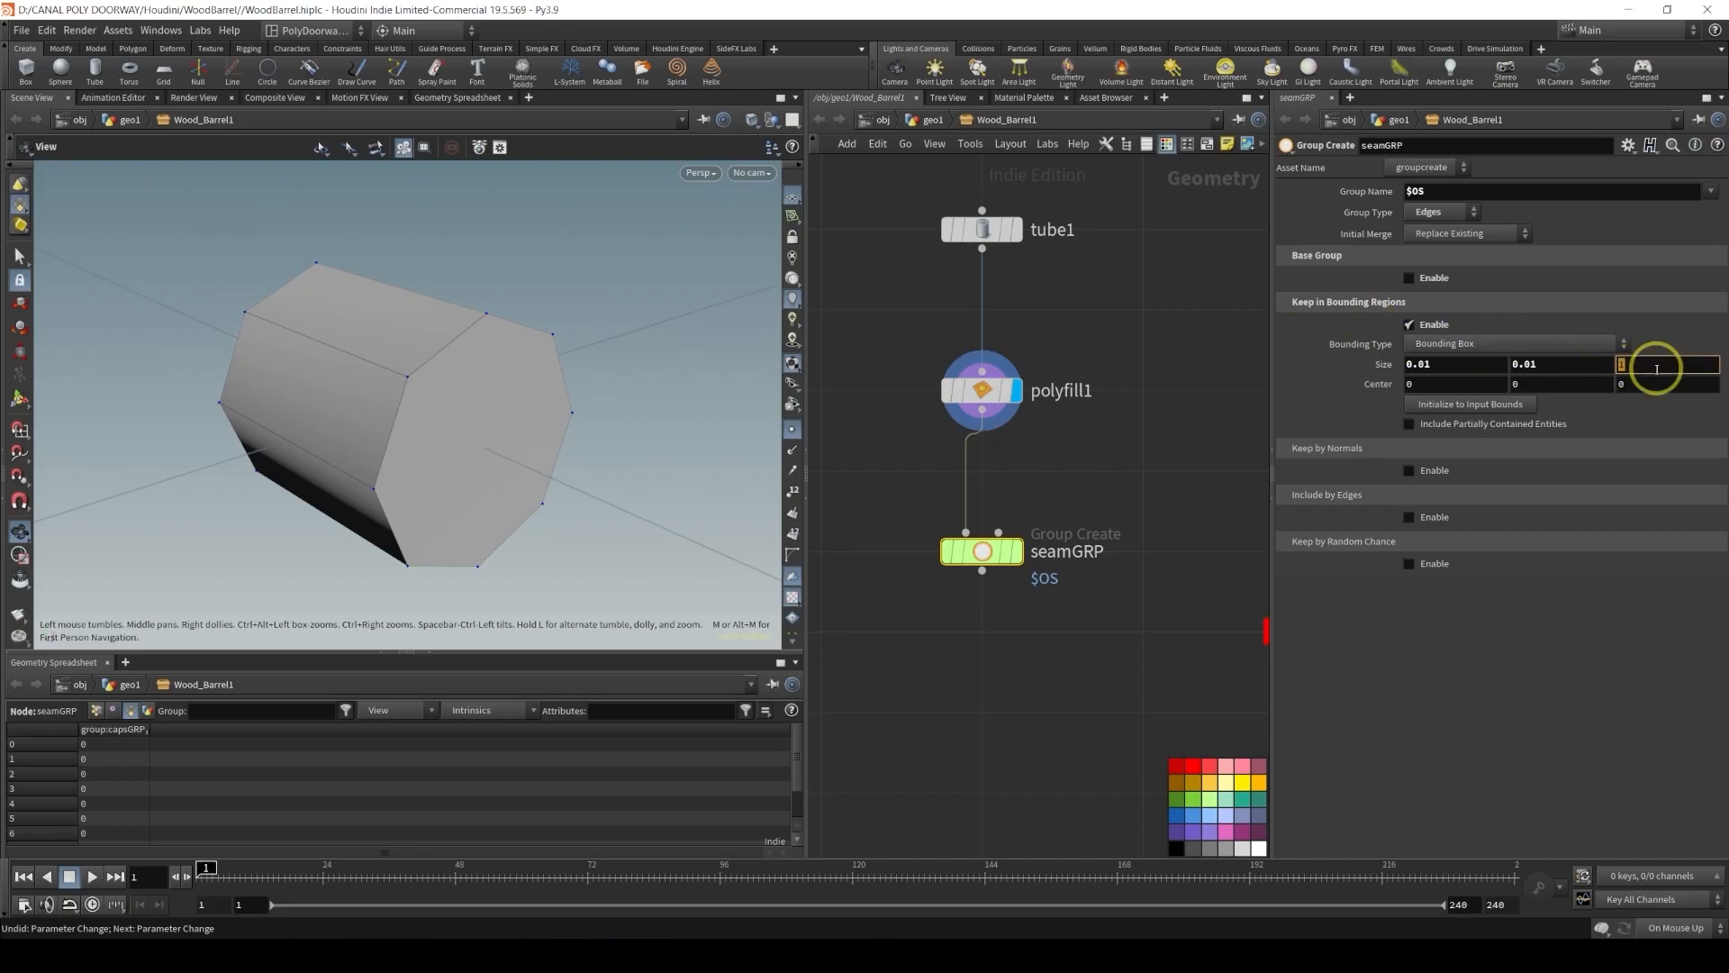
pyautogui.write('box')
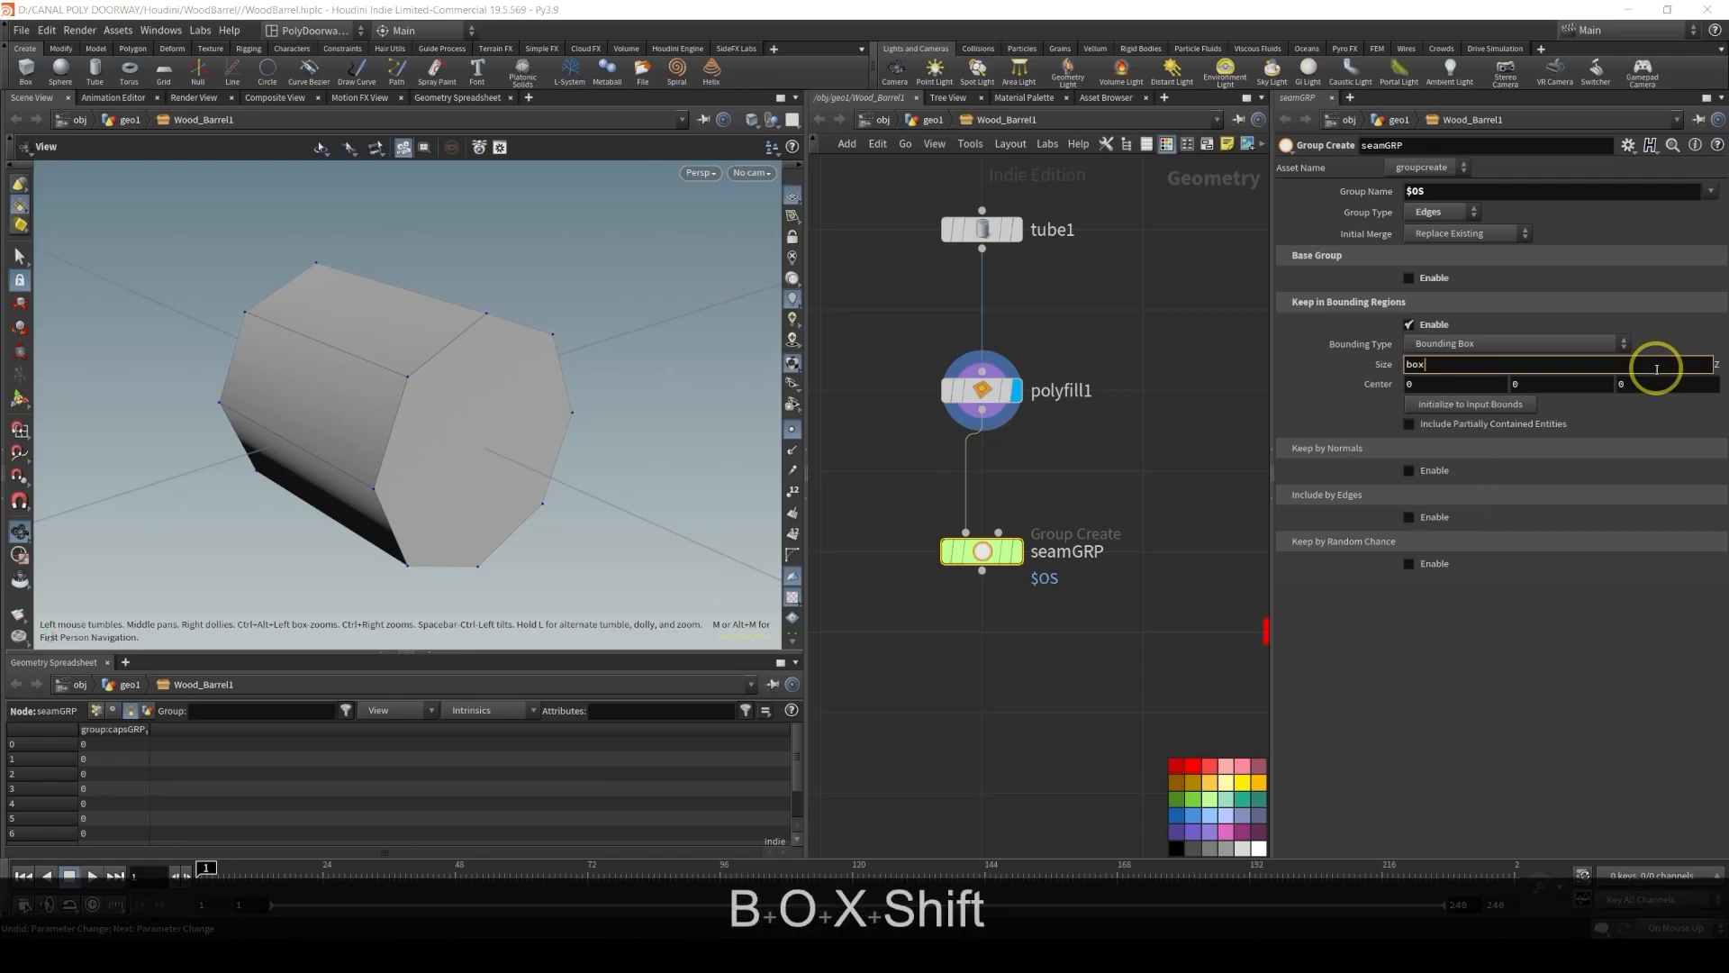
pyautogui.write('(0, ')
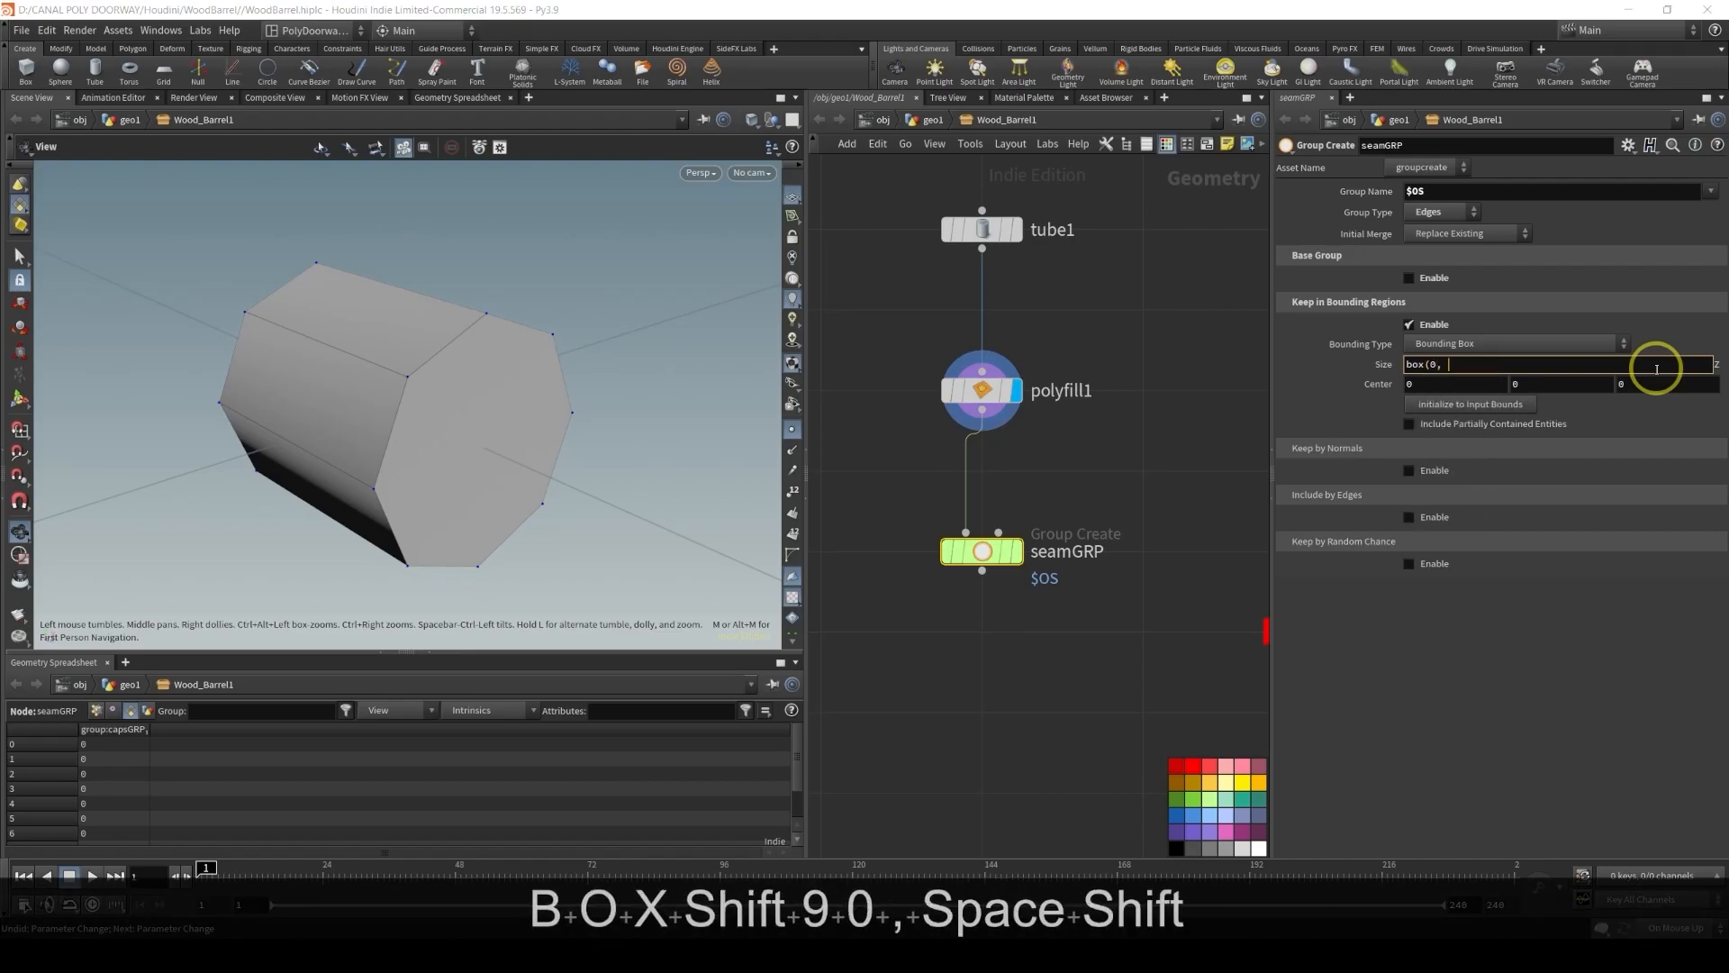
pyautogui.write('D_')
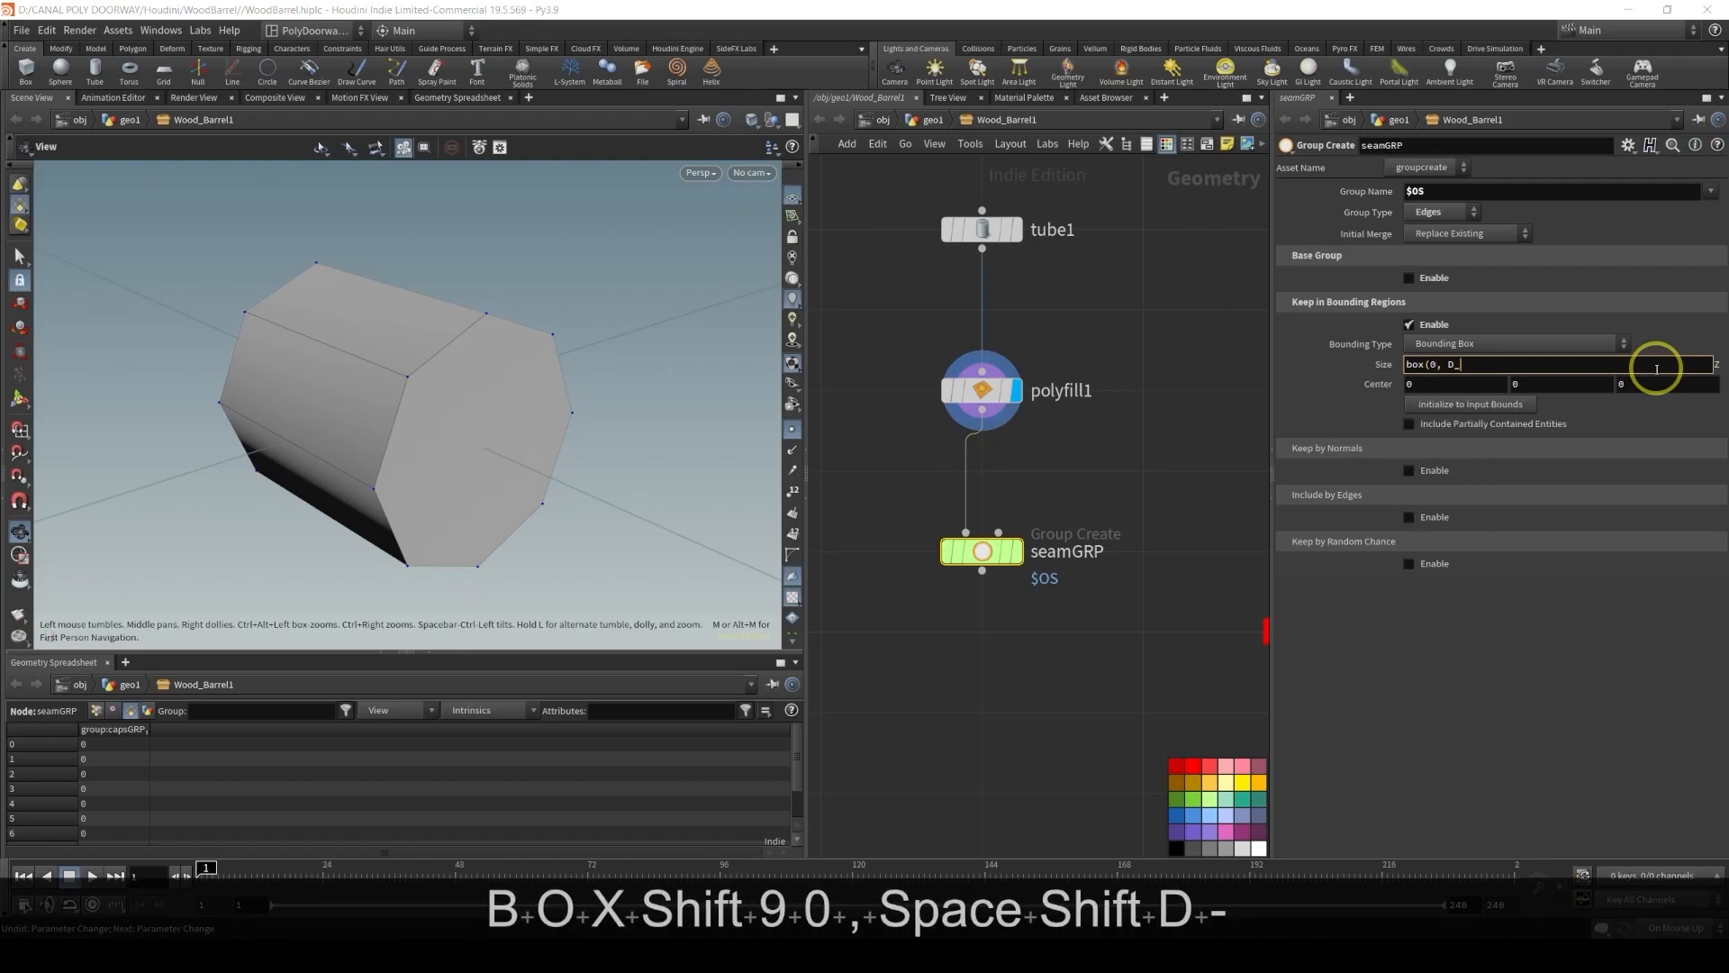
pyautogui.write('ZSIZE)')
pyautogui.press('Return')
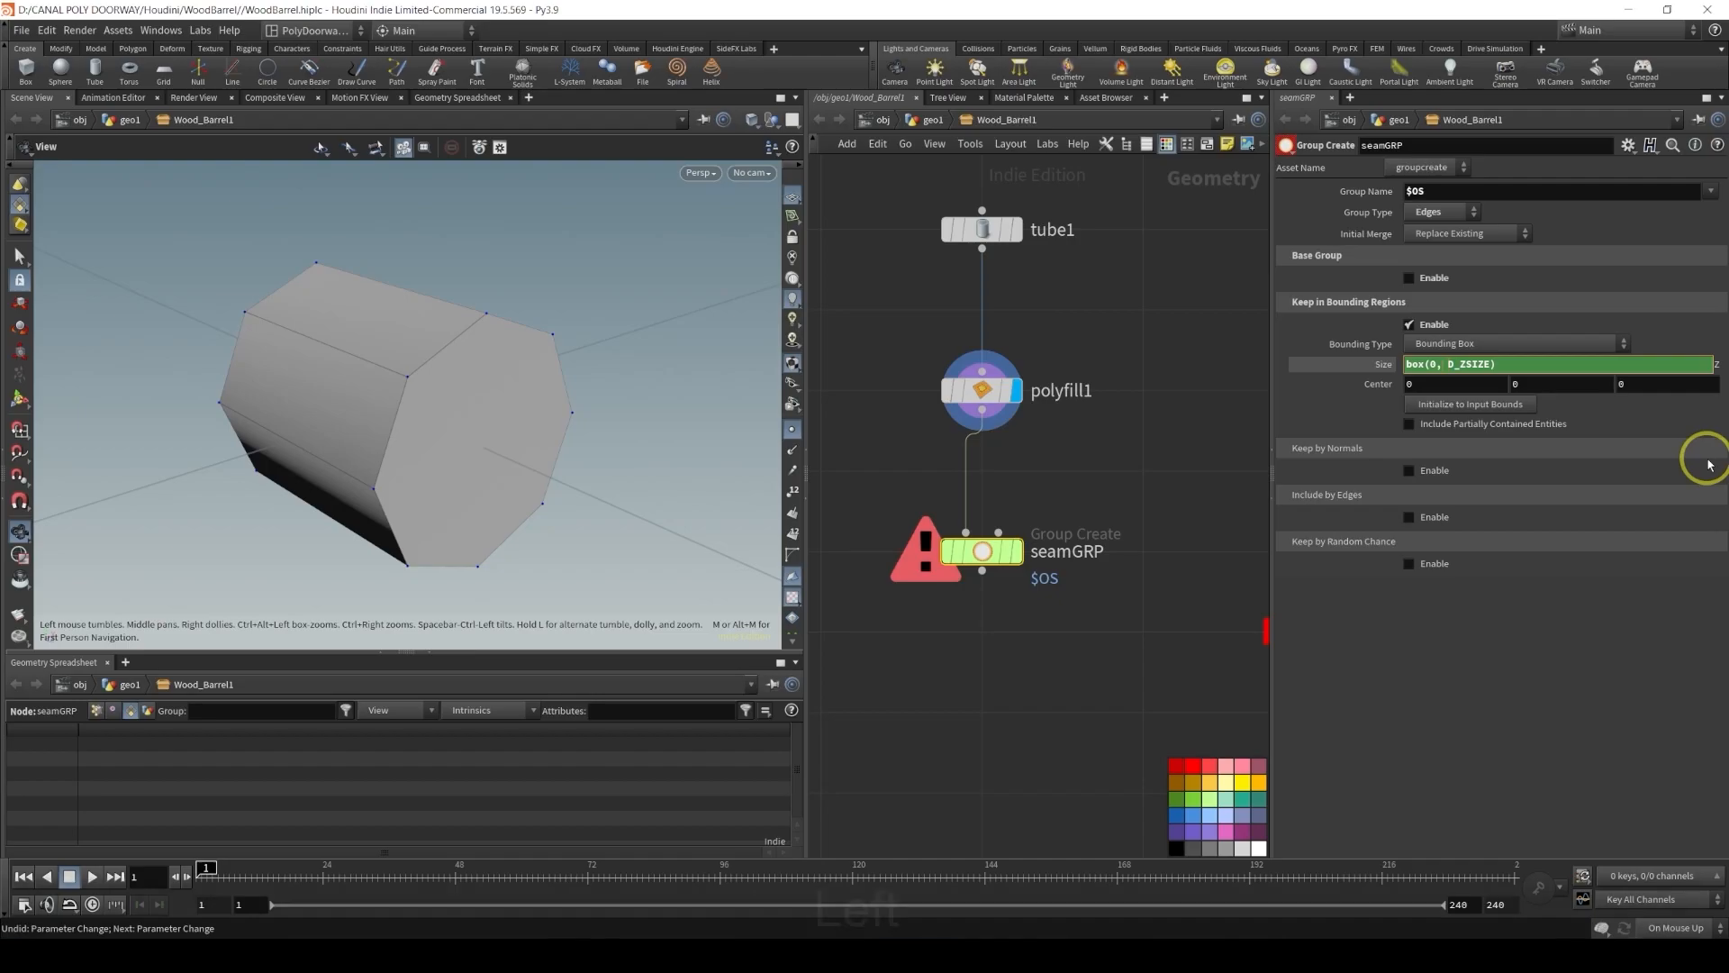
pyautogui.press('Left')
pyautogui.press('Left')
pyautogui.press('Left')
pyautogui.press('Home')
pyautogui.write('b')
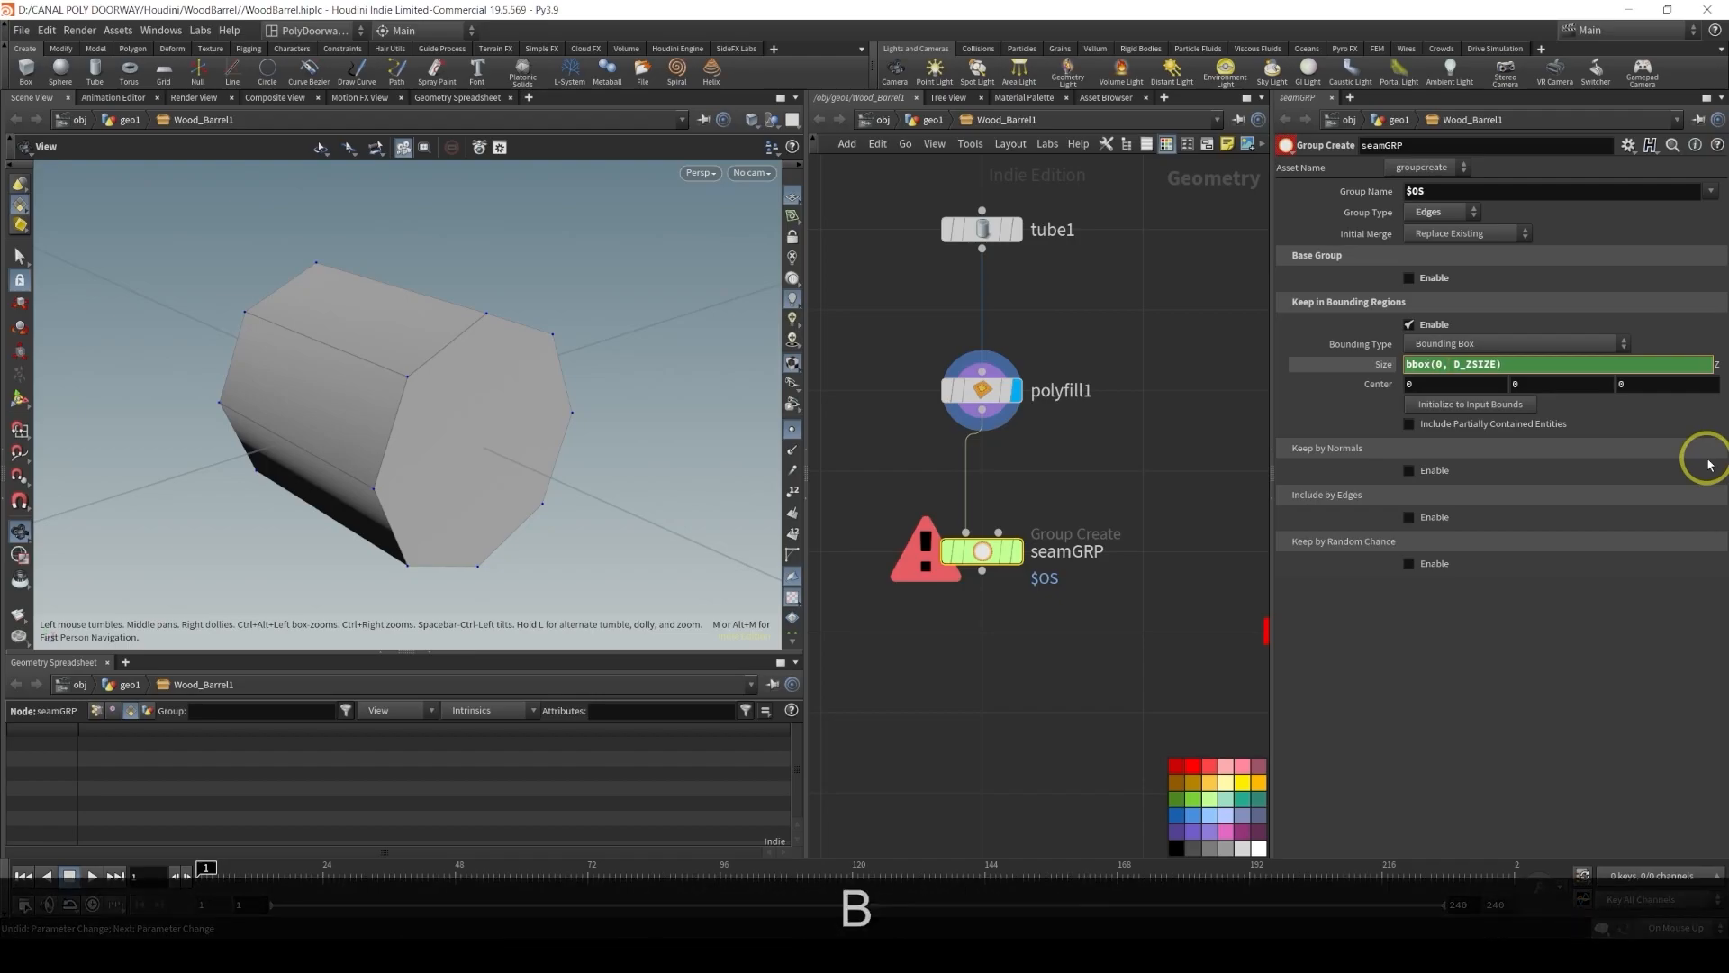
pyautogui.press('Return')
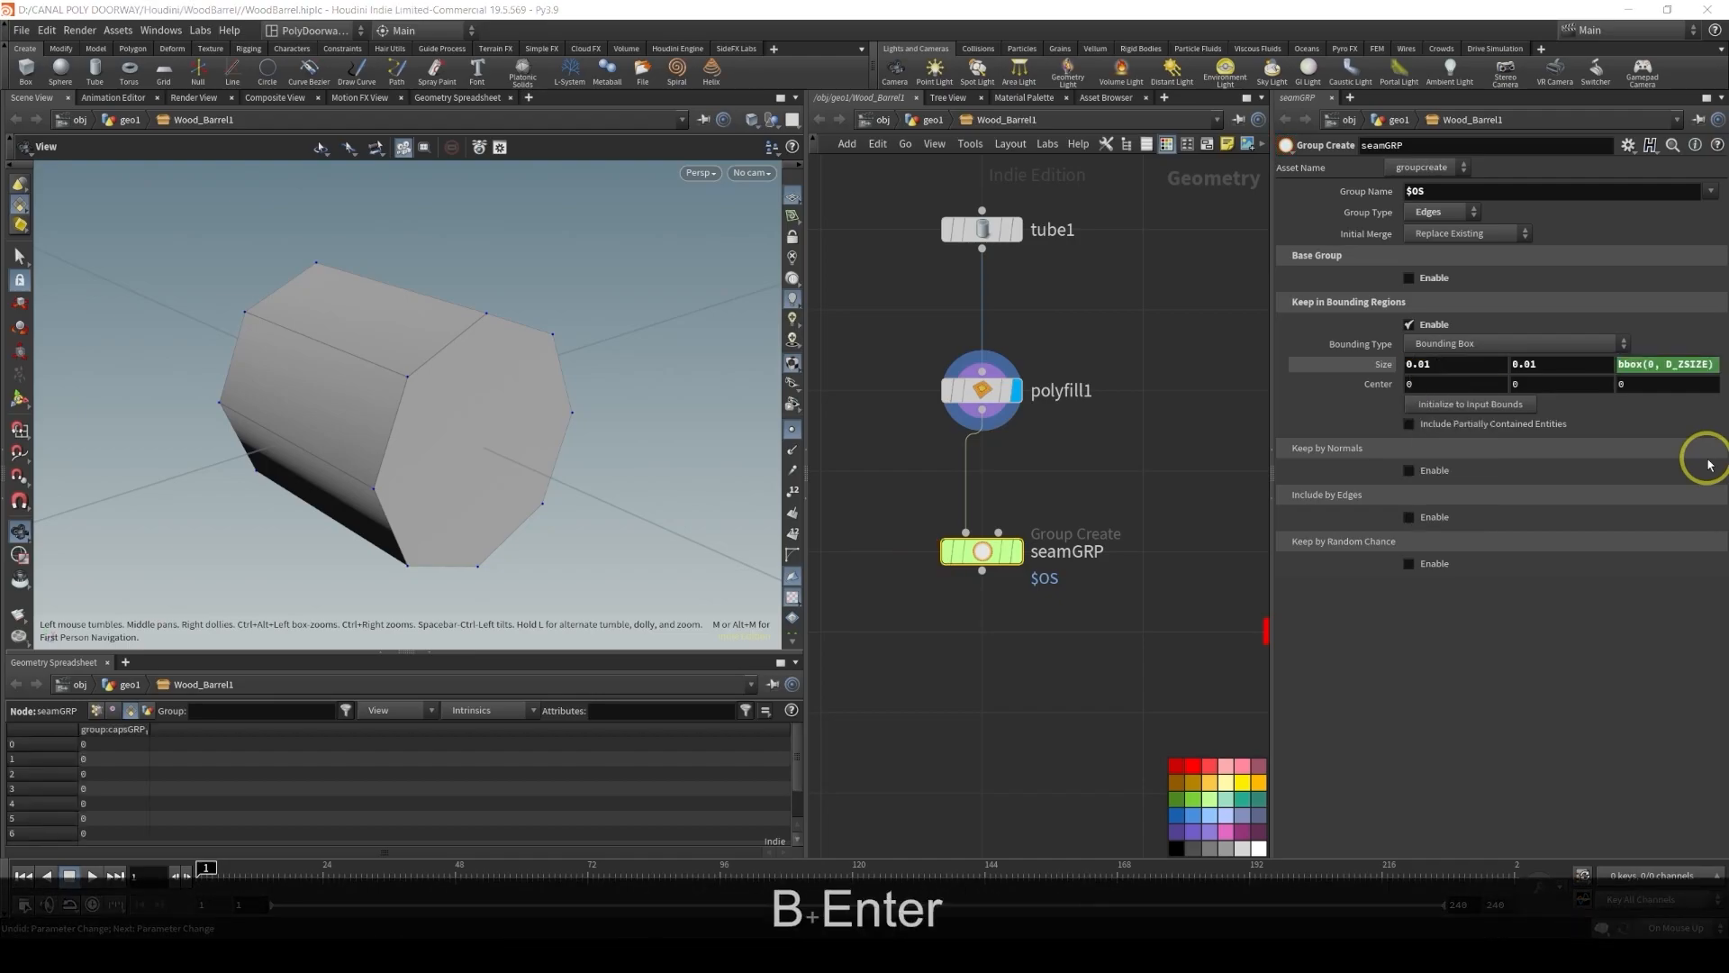
pyautogui.click(1017, 552)
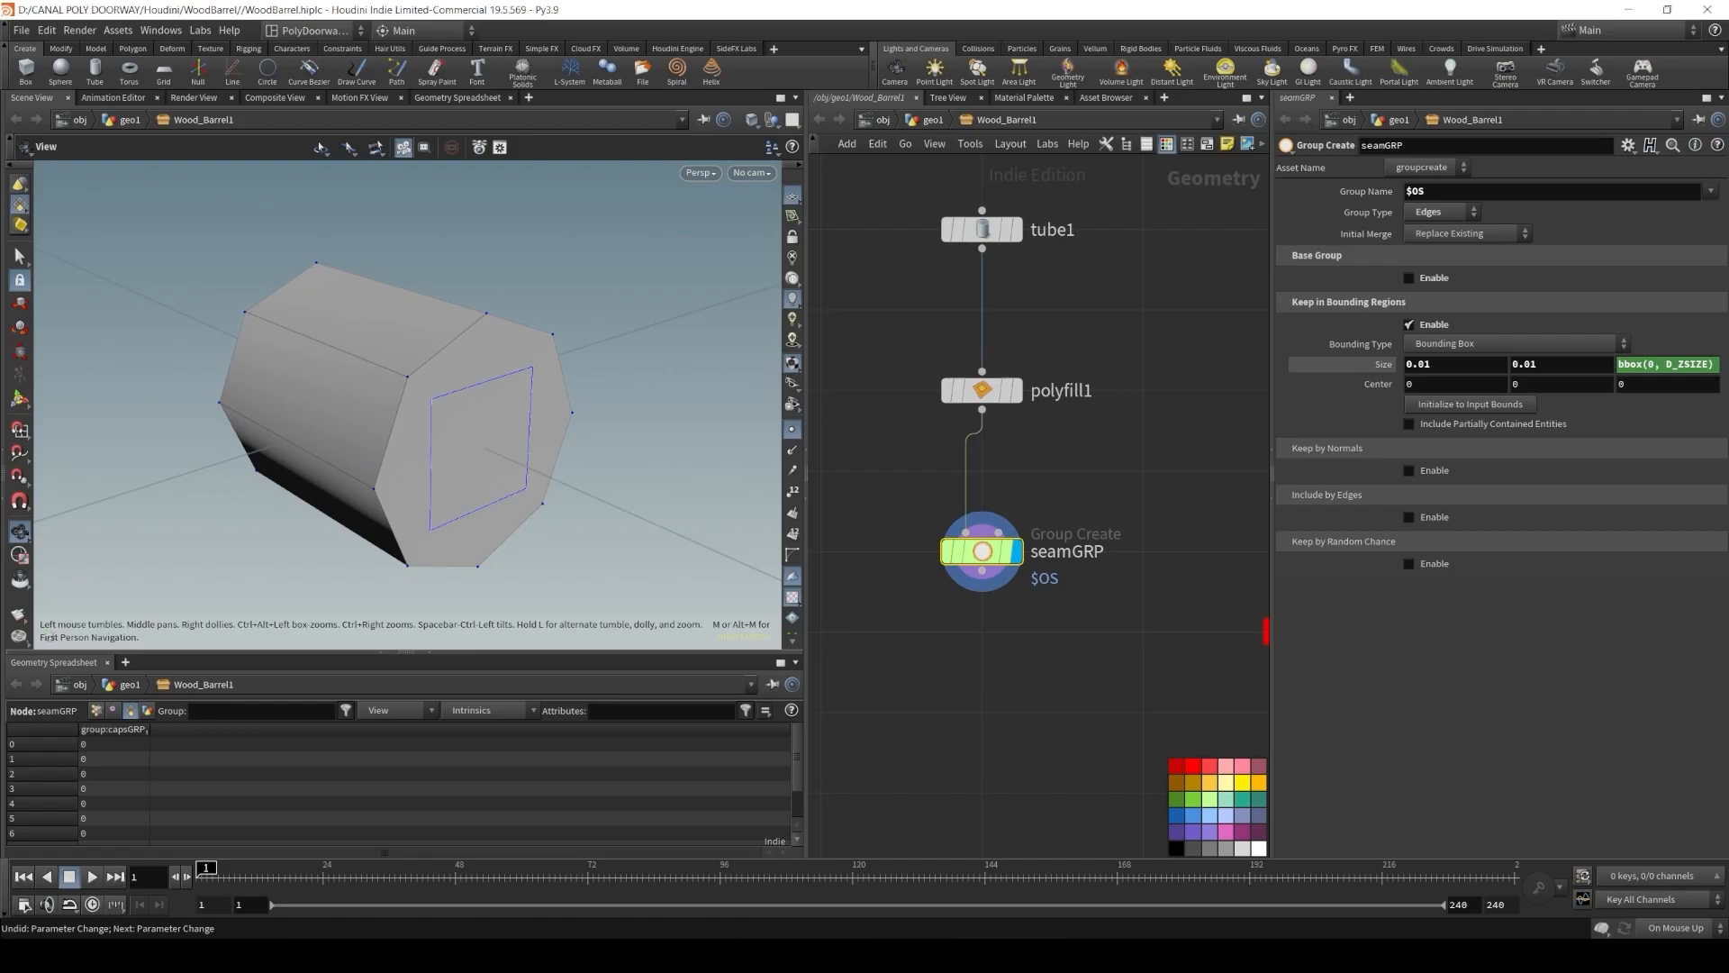
# Set the bounding box Center X to the expression point(0, 0, "P", 0)
pyautogui.write('point(')
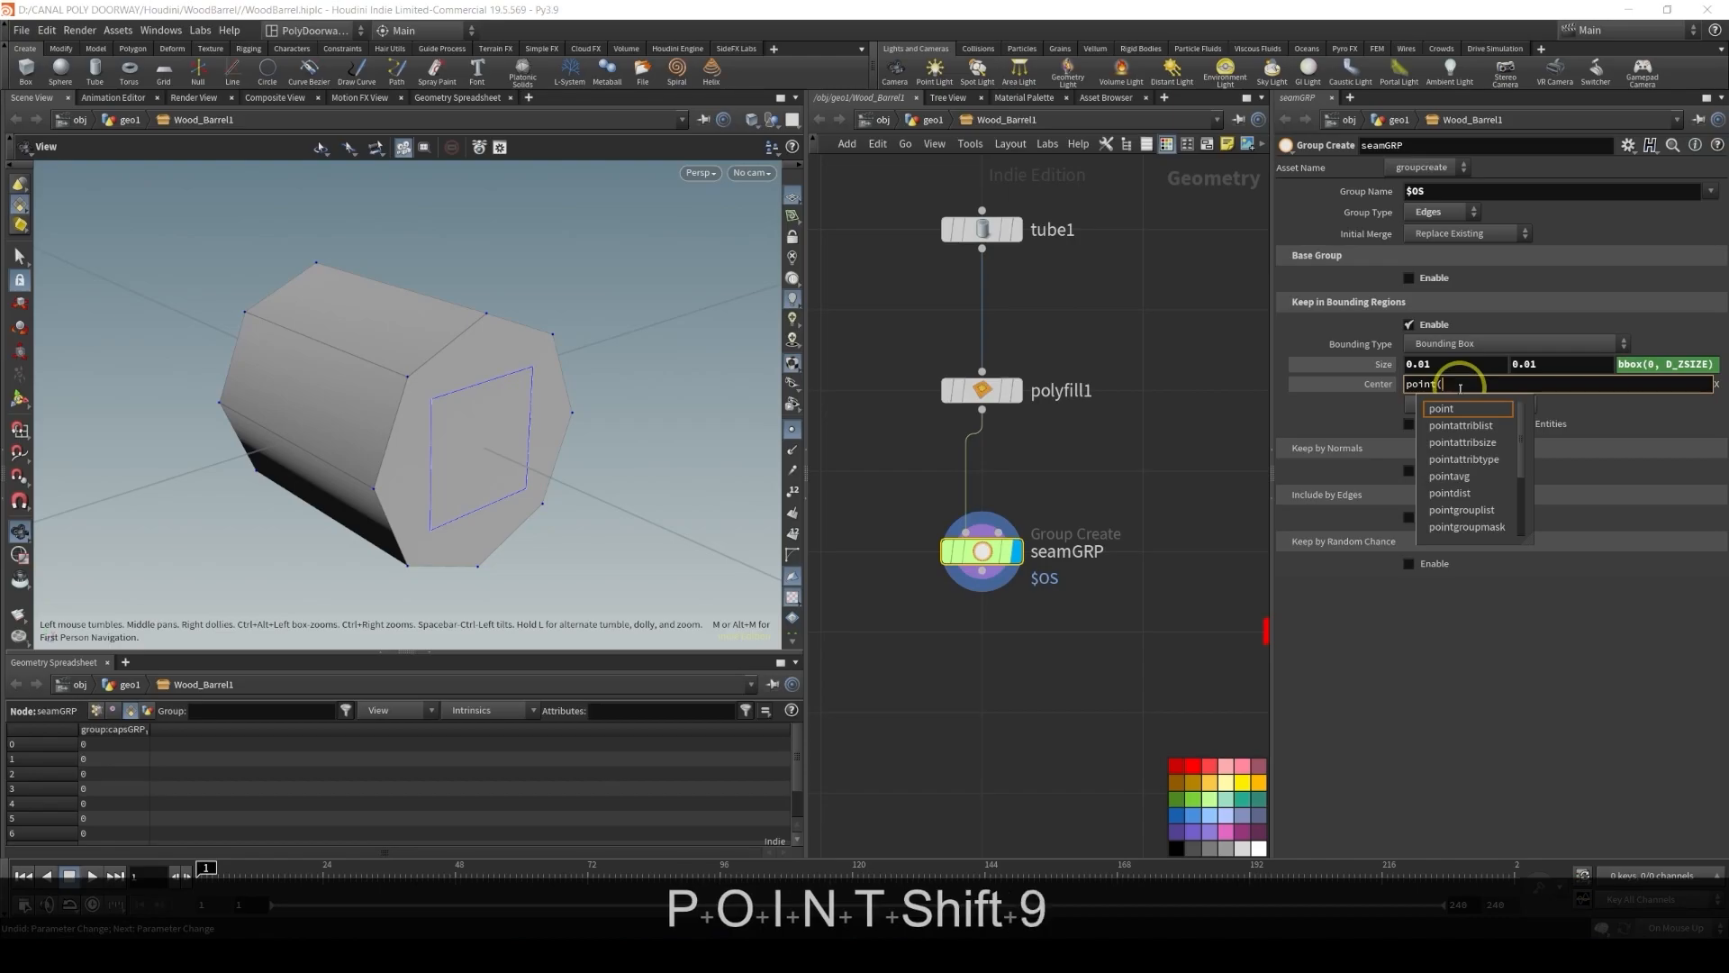
pyautogui.write('0, 0')
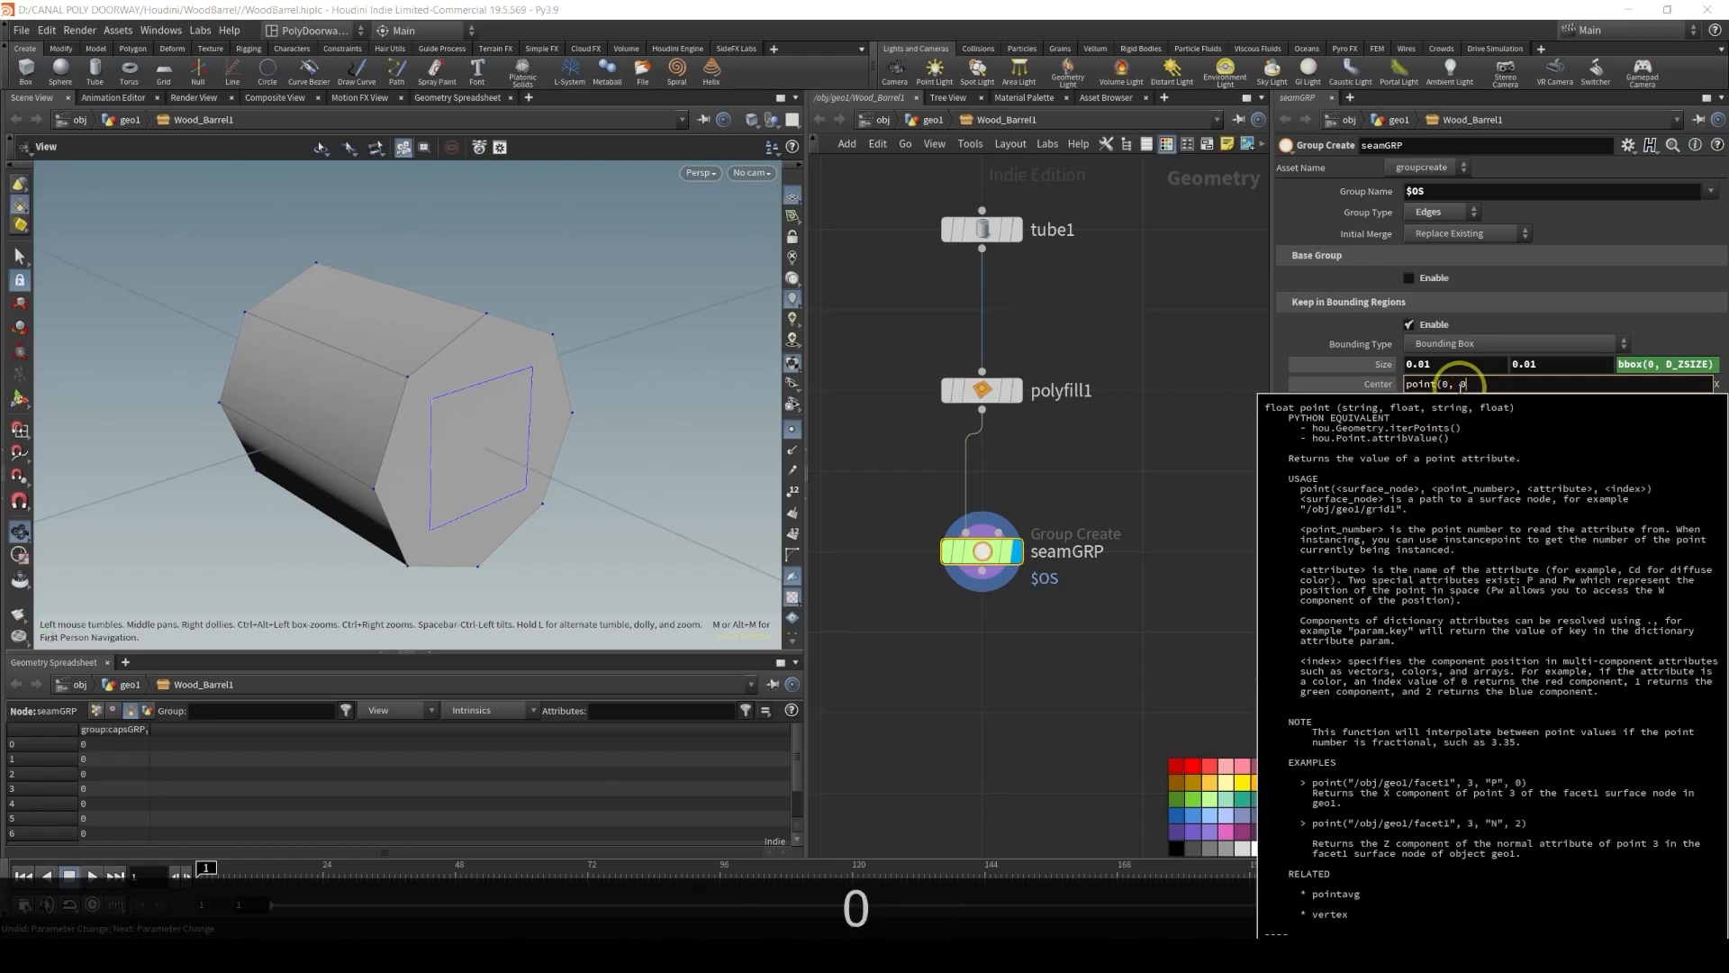
pyautogui.write(', ')
pyautogui.write('"P')
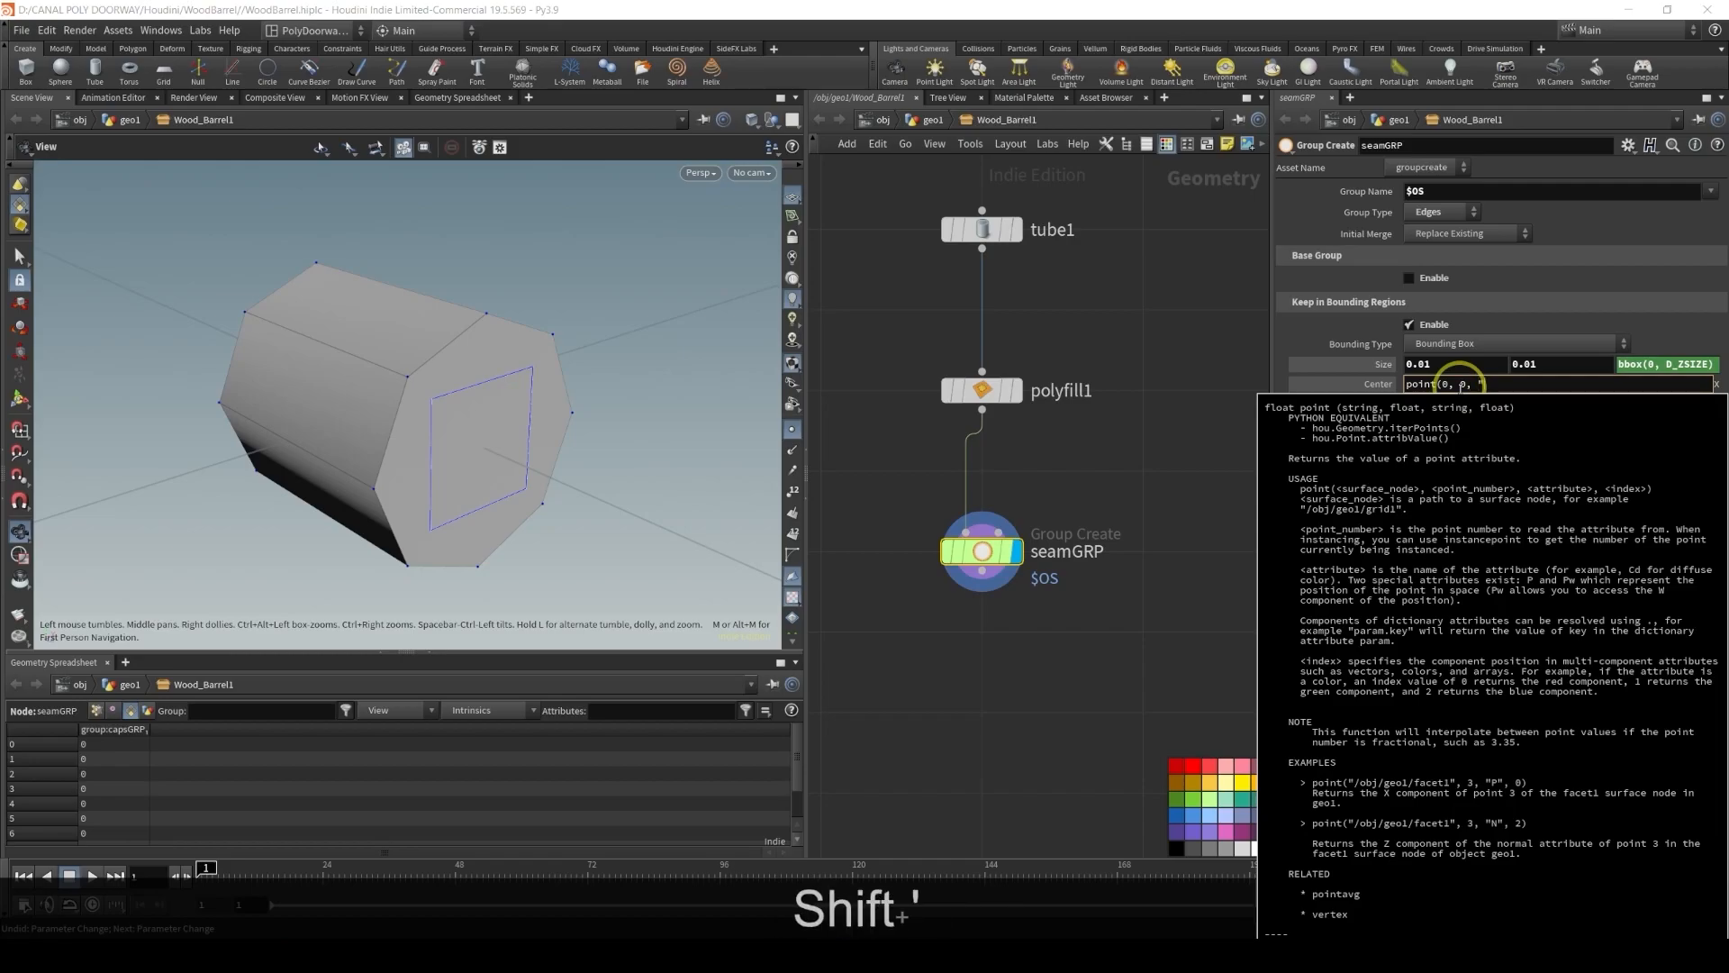
pyautogui.write('"')
pyautogui.press('Return')
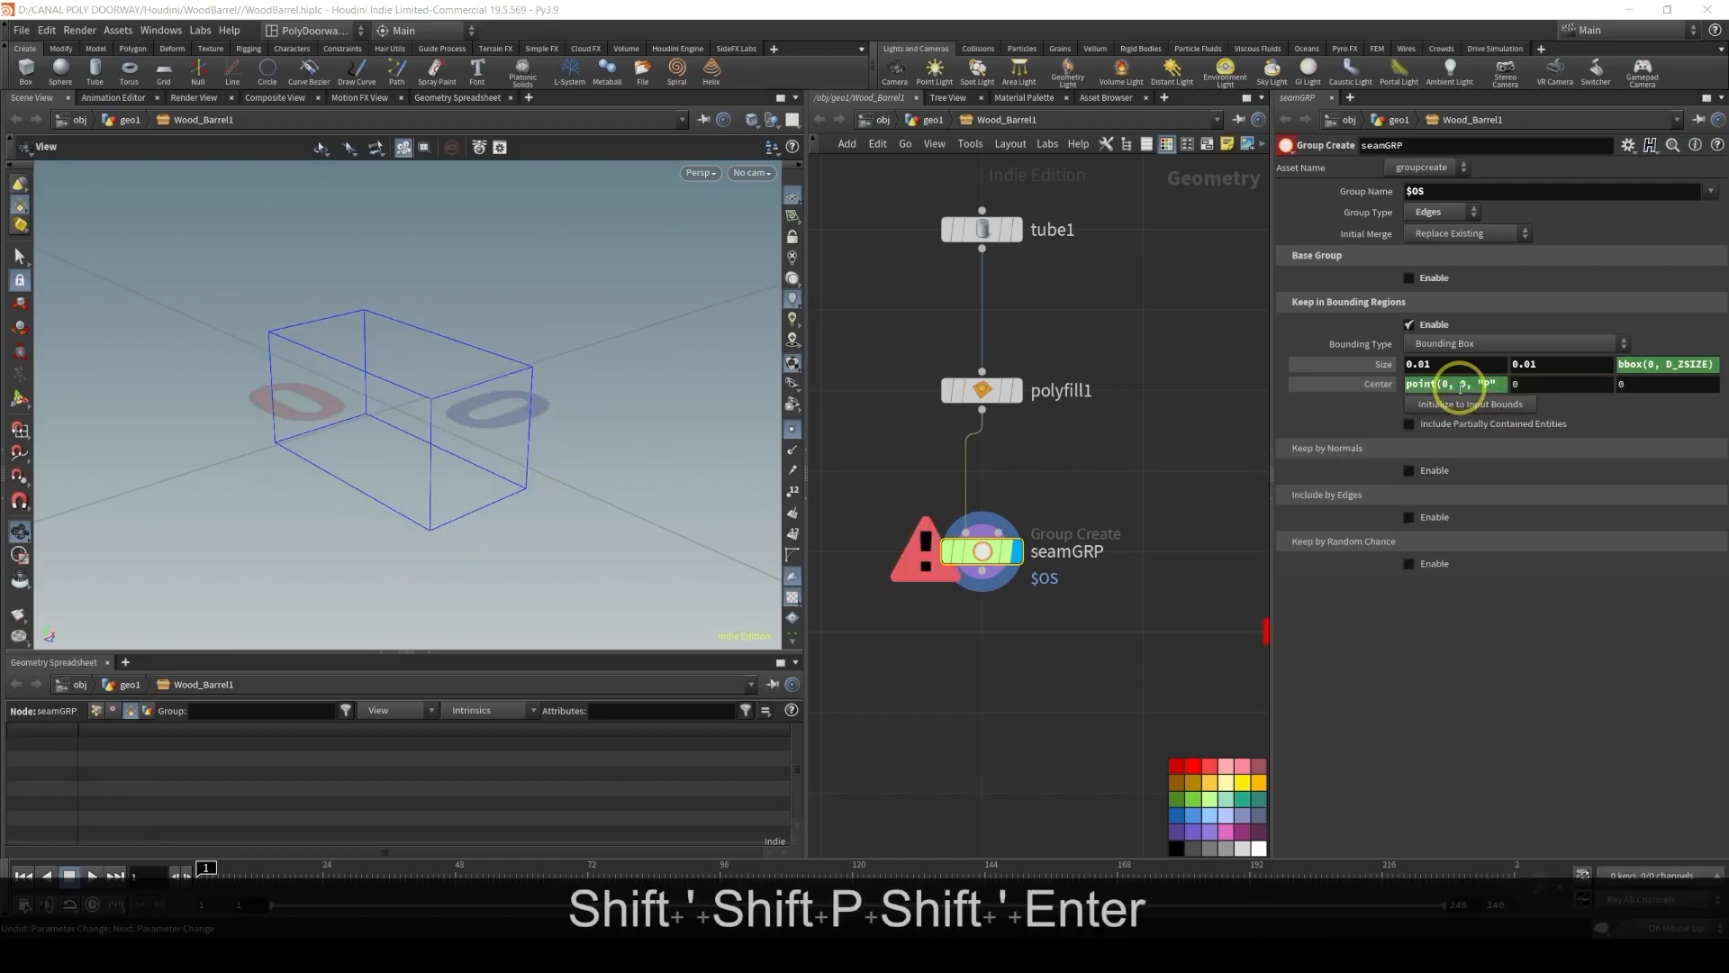
pyautogui.click(1497, 387)
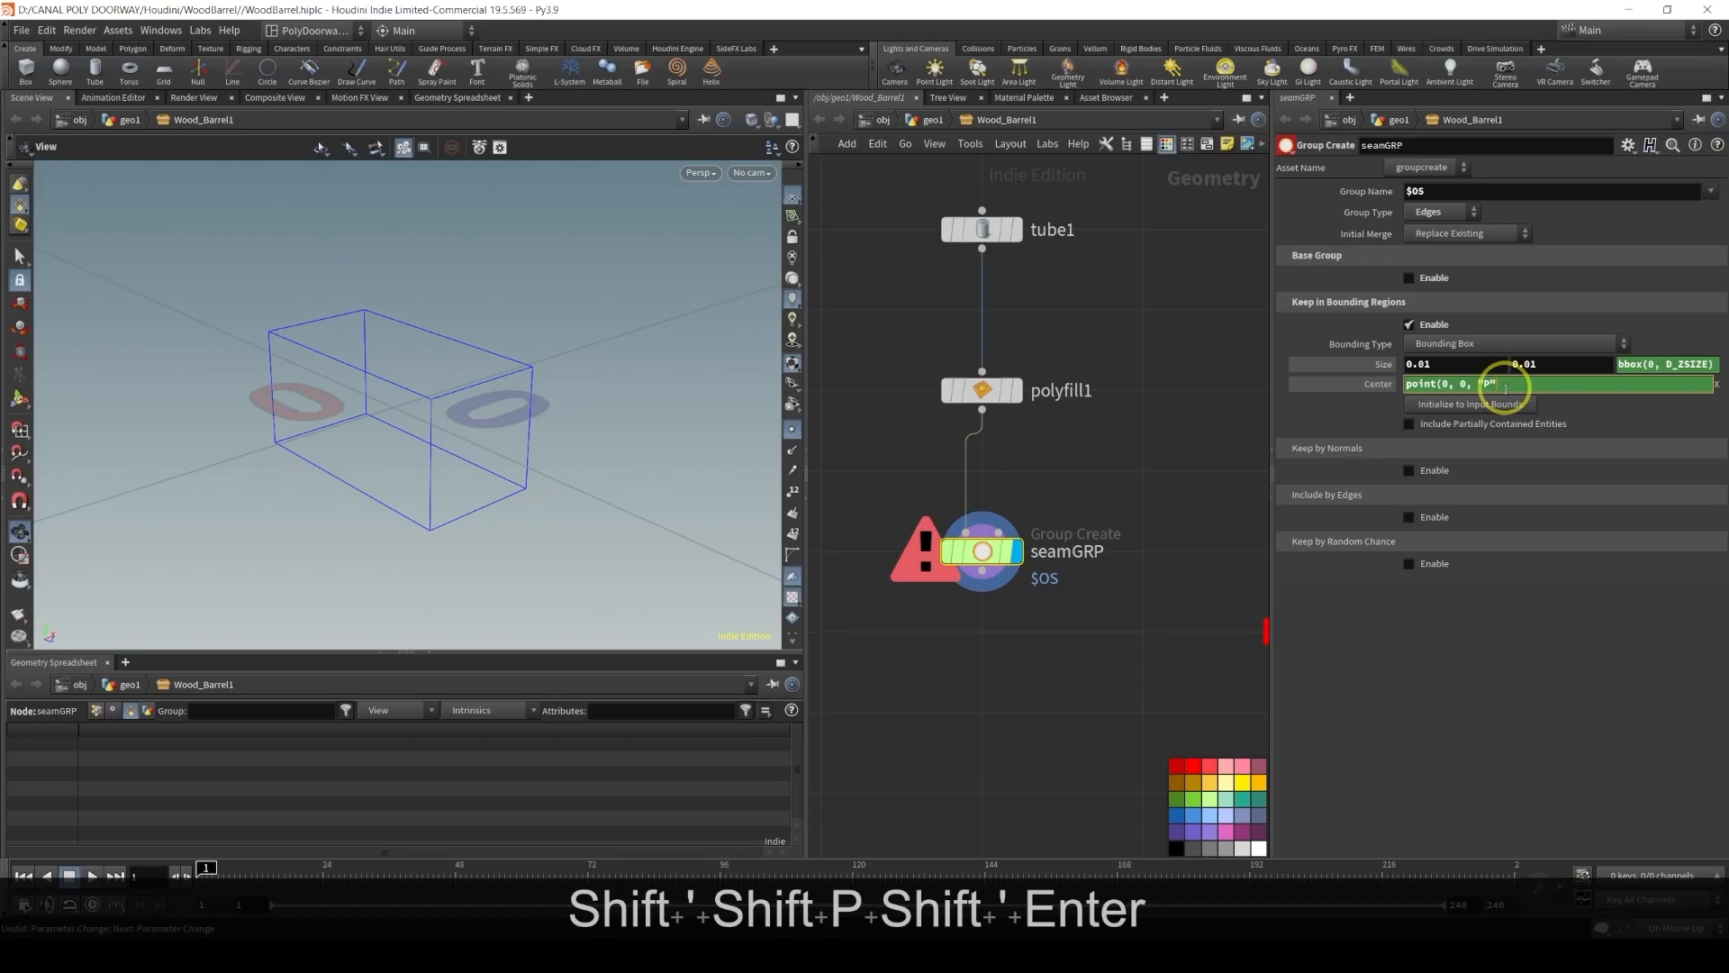
pyautogui.write(', 0')
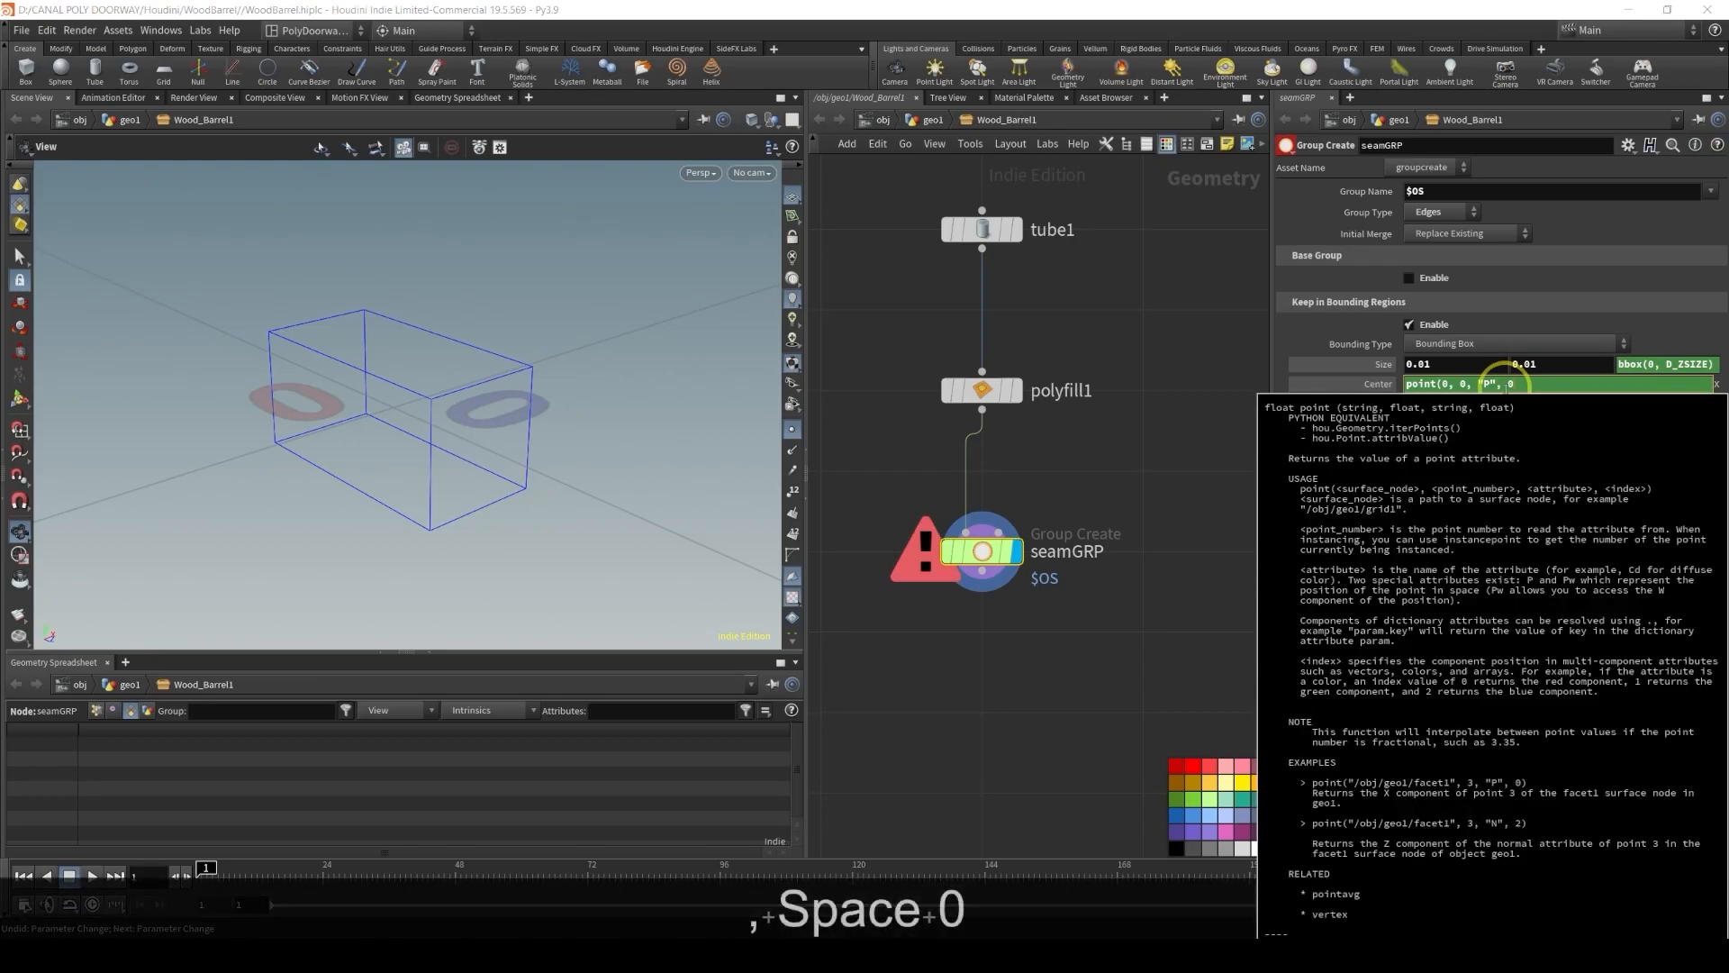
pyautogui.write(')')
pyautogui.press('Return')
# Set the bounding box Center Z to the expression centroid(0, D_Z)
pyautogui.keyDown('alt'); pyautogui.moveTo(379, 388); pyautogui.dragTo(406, 425); pyautogui.keyUp('alt')
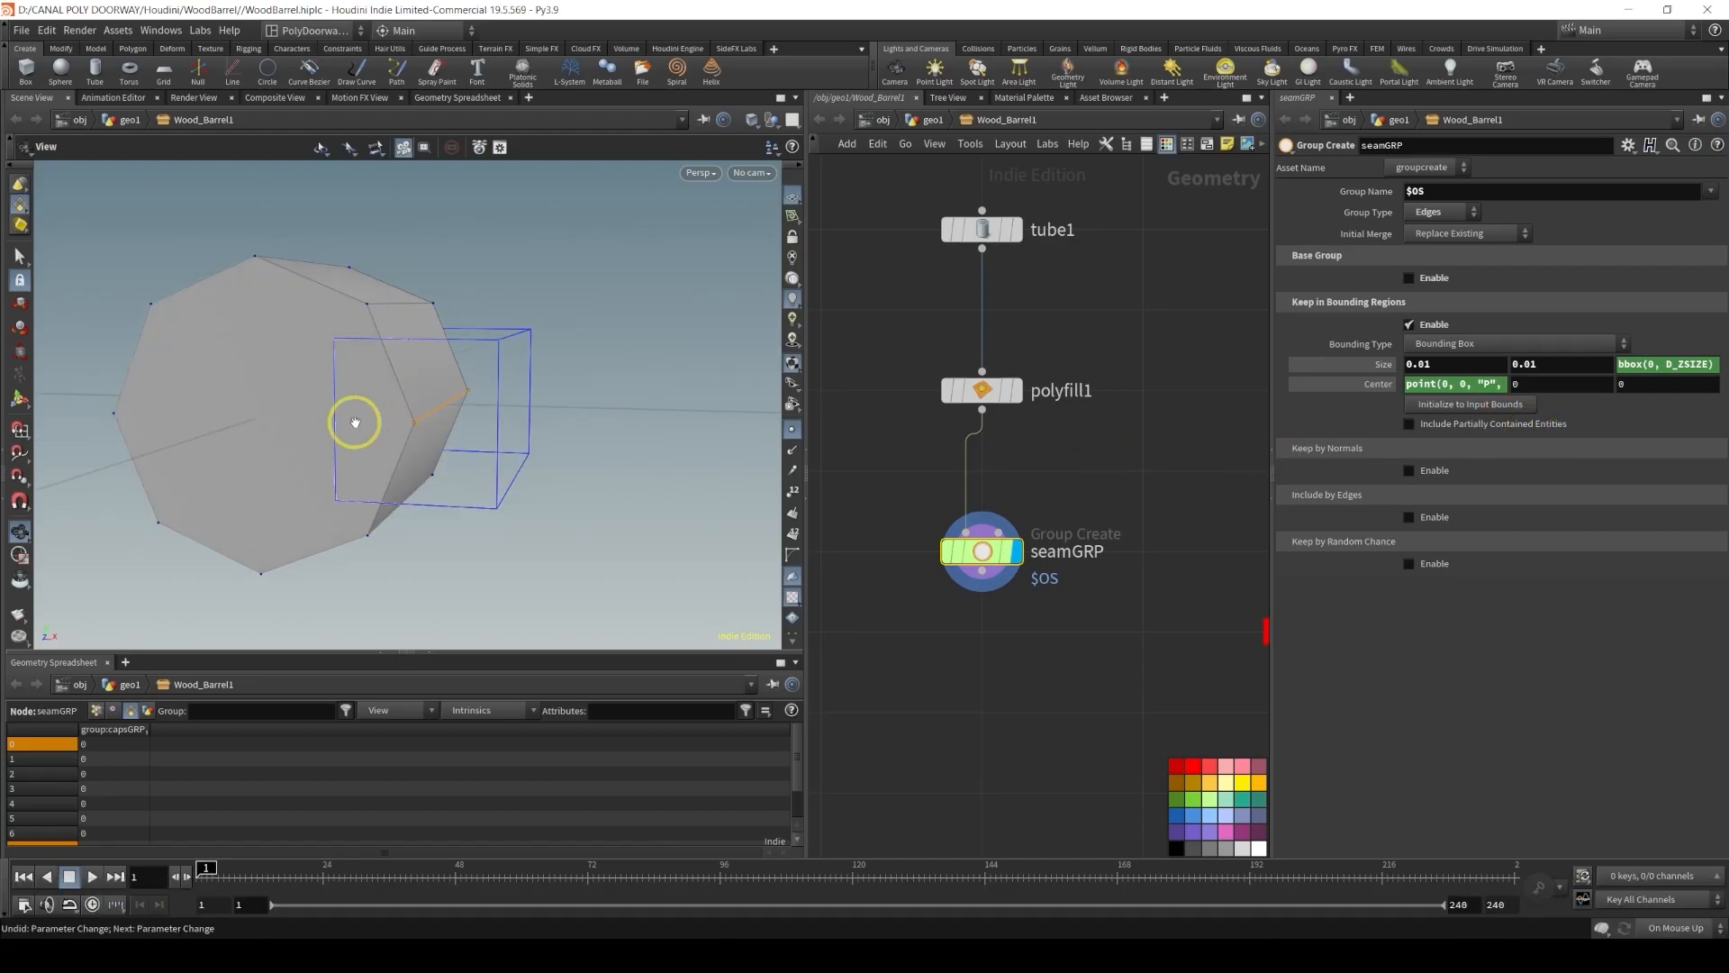
pyautogui.press('alt')
pyautogui.keyDown('alt'); pyautogui.moveTo(489, 416); pyautogui.dragTo(386, 433); pyautogui.keyUp('alt')
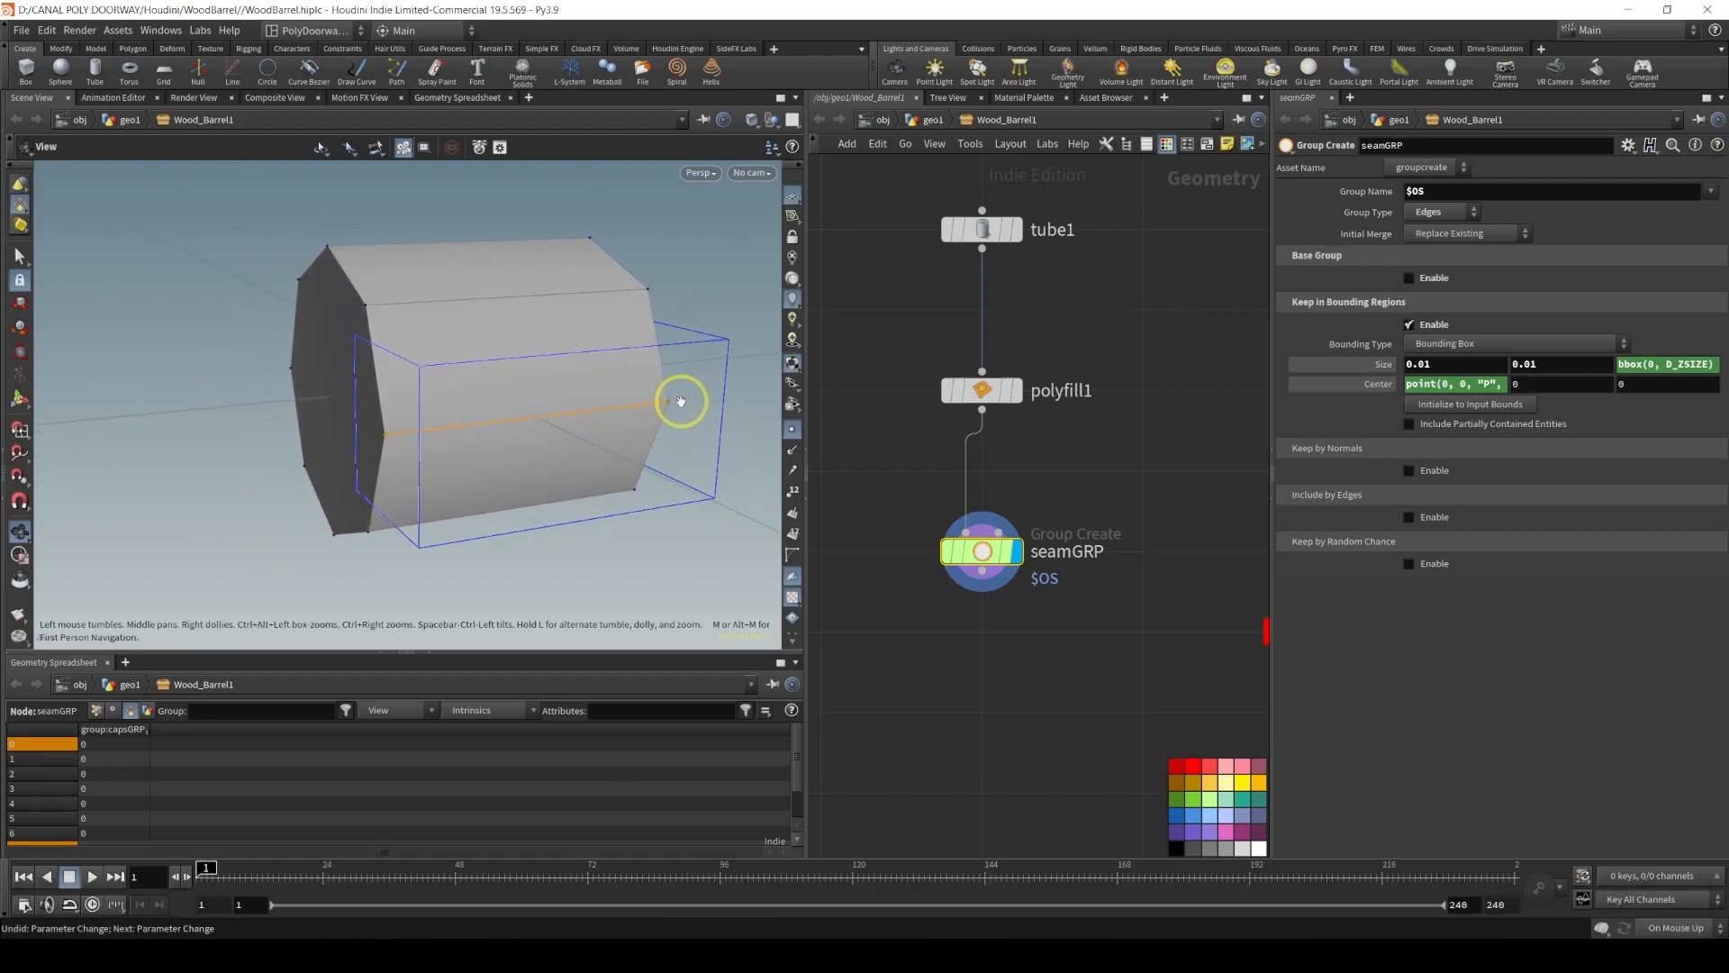
pyautogui.click(1527, 385)
pyautogui.press('Return')
pyautogui.click(1649, 384)
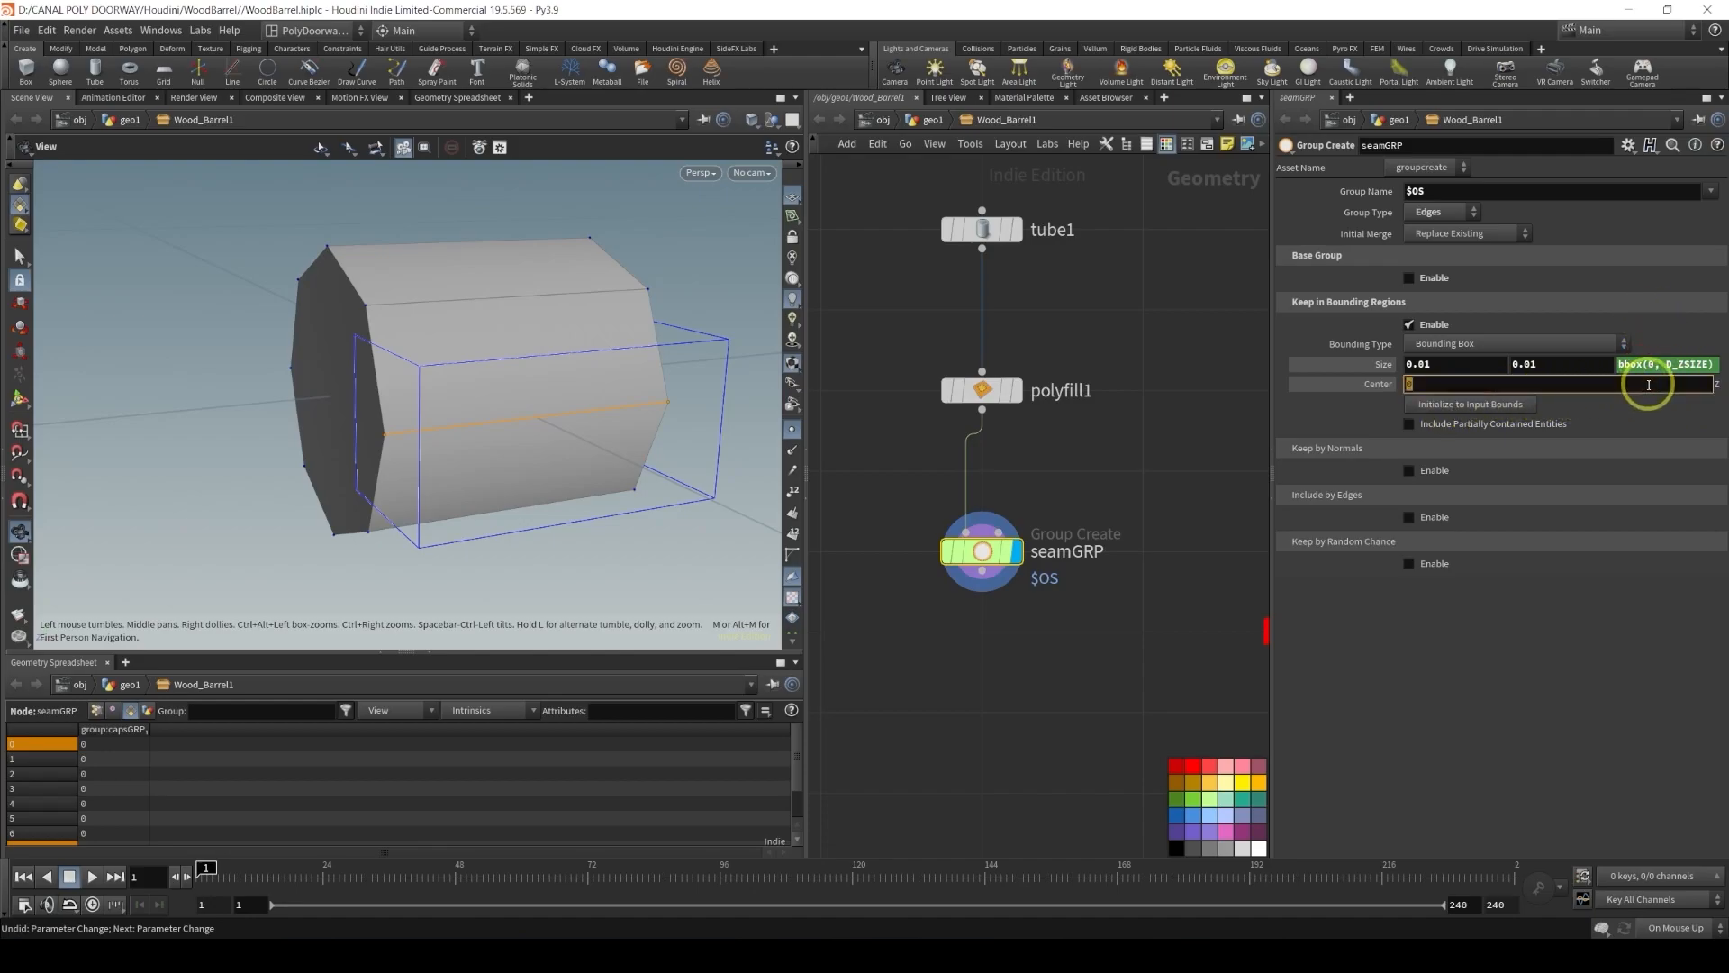
pyautogui.write('centroid')
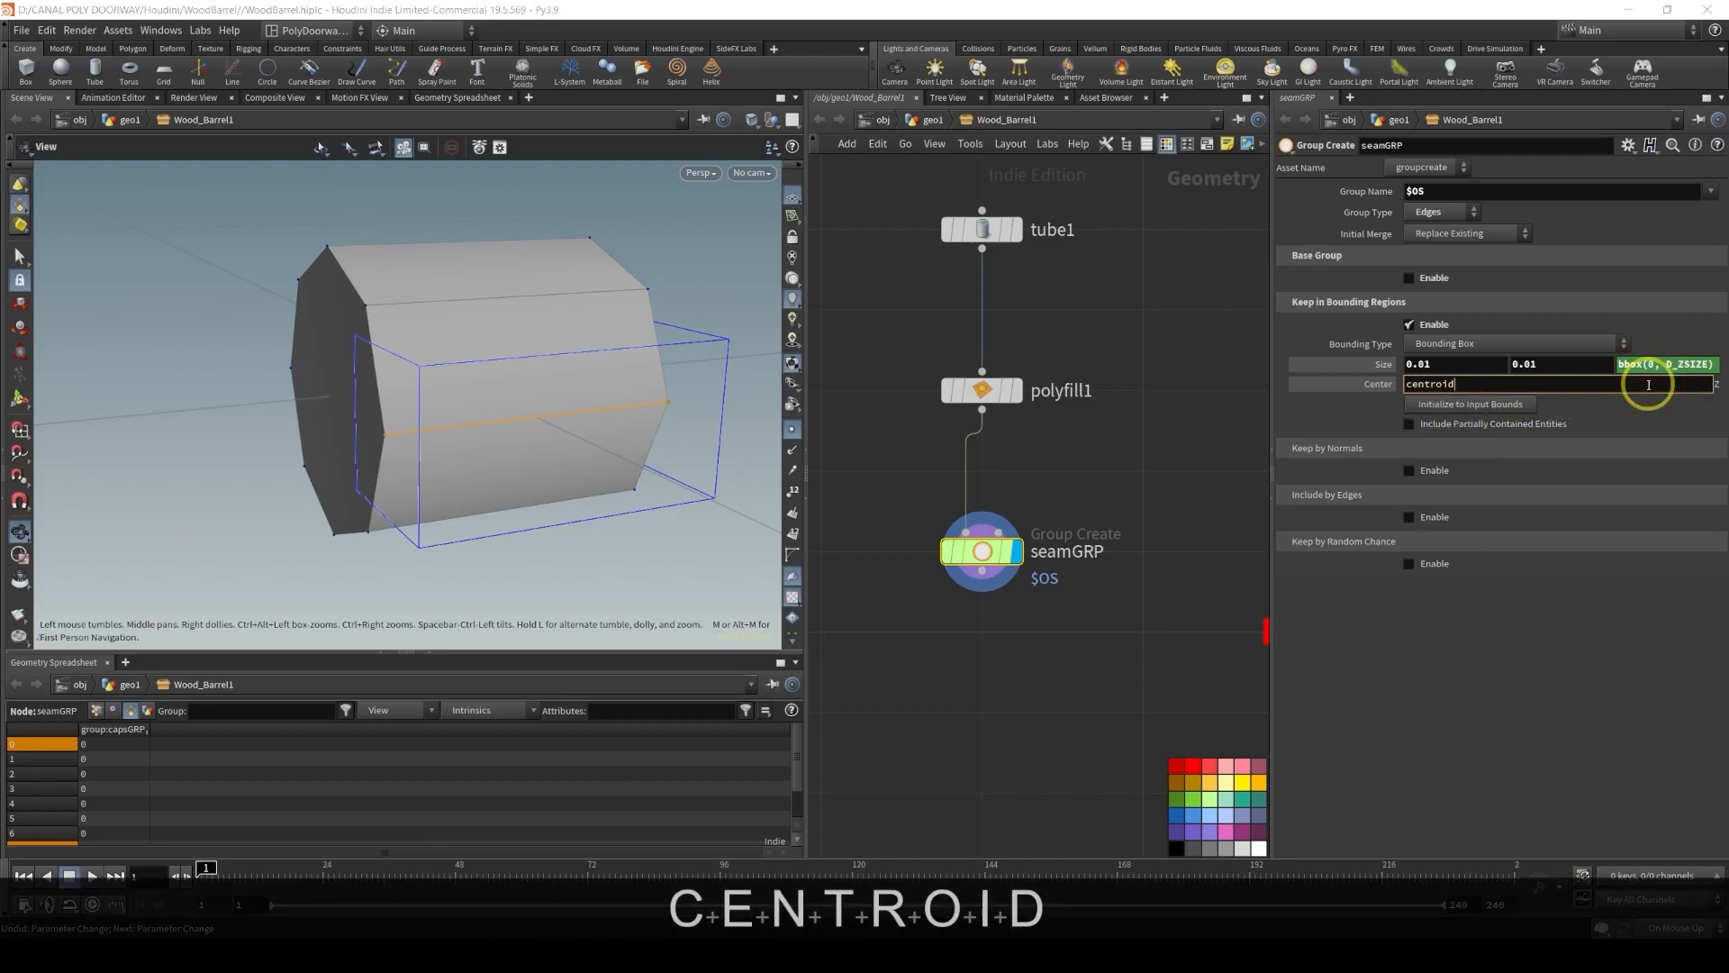
pyautogui.write('(0, ')
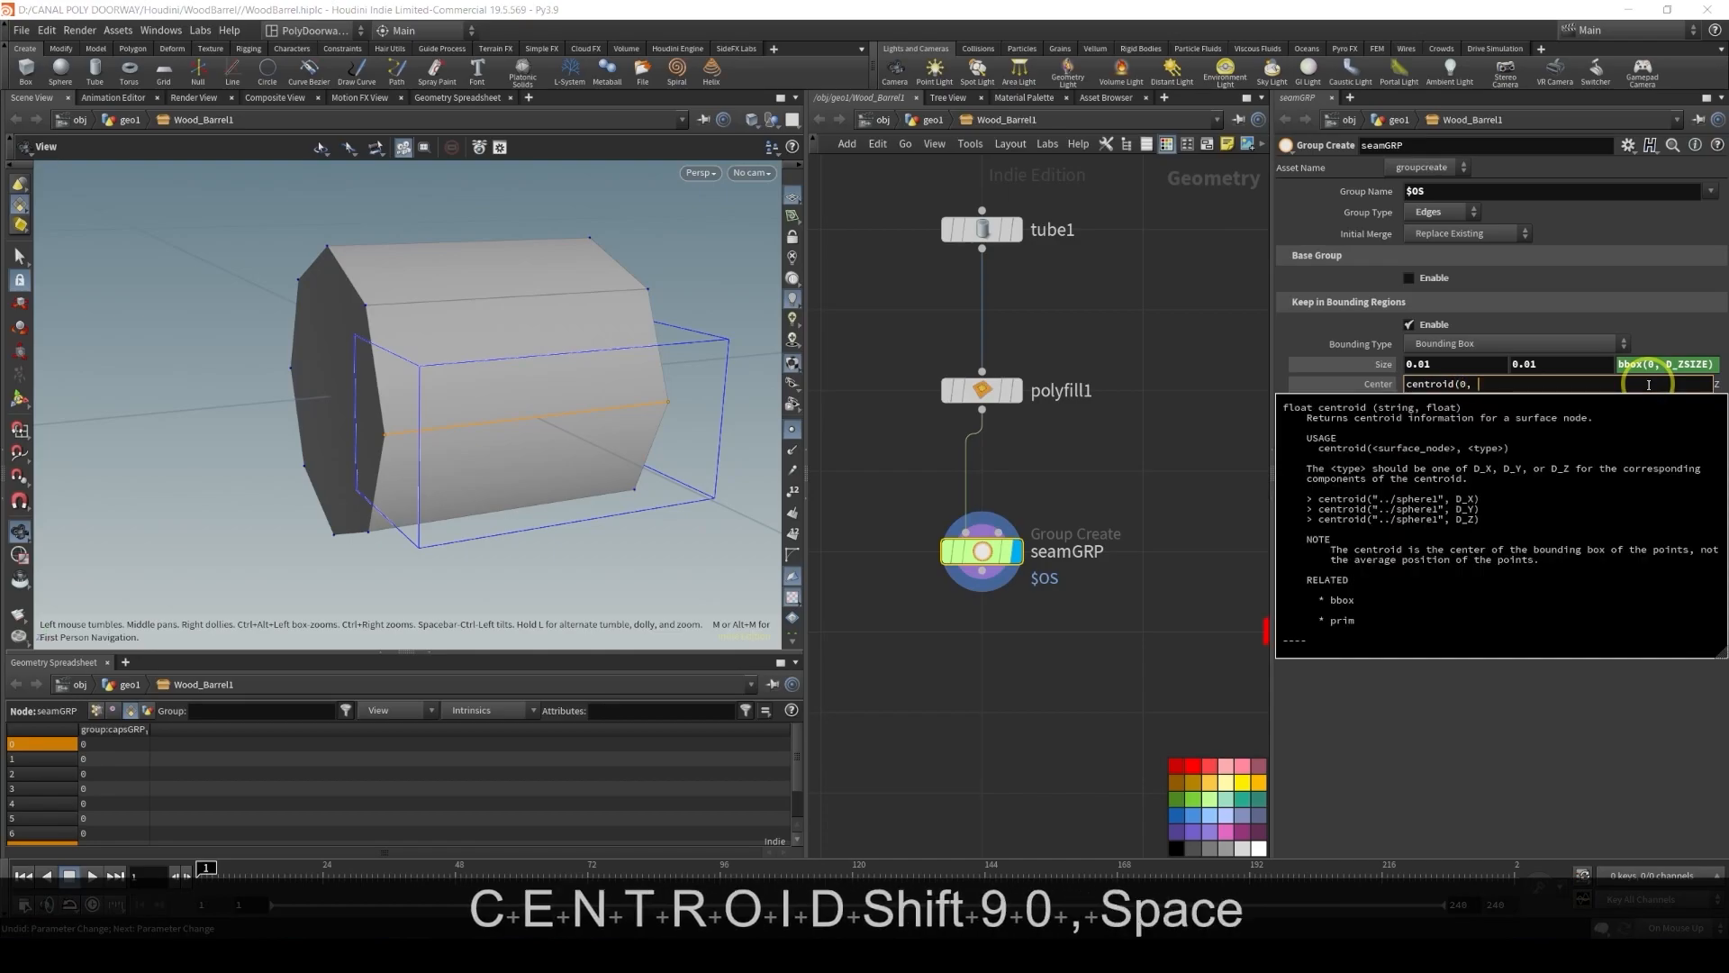
pyautogui.write('D_Z')
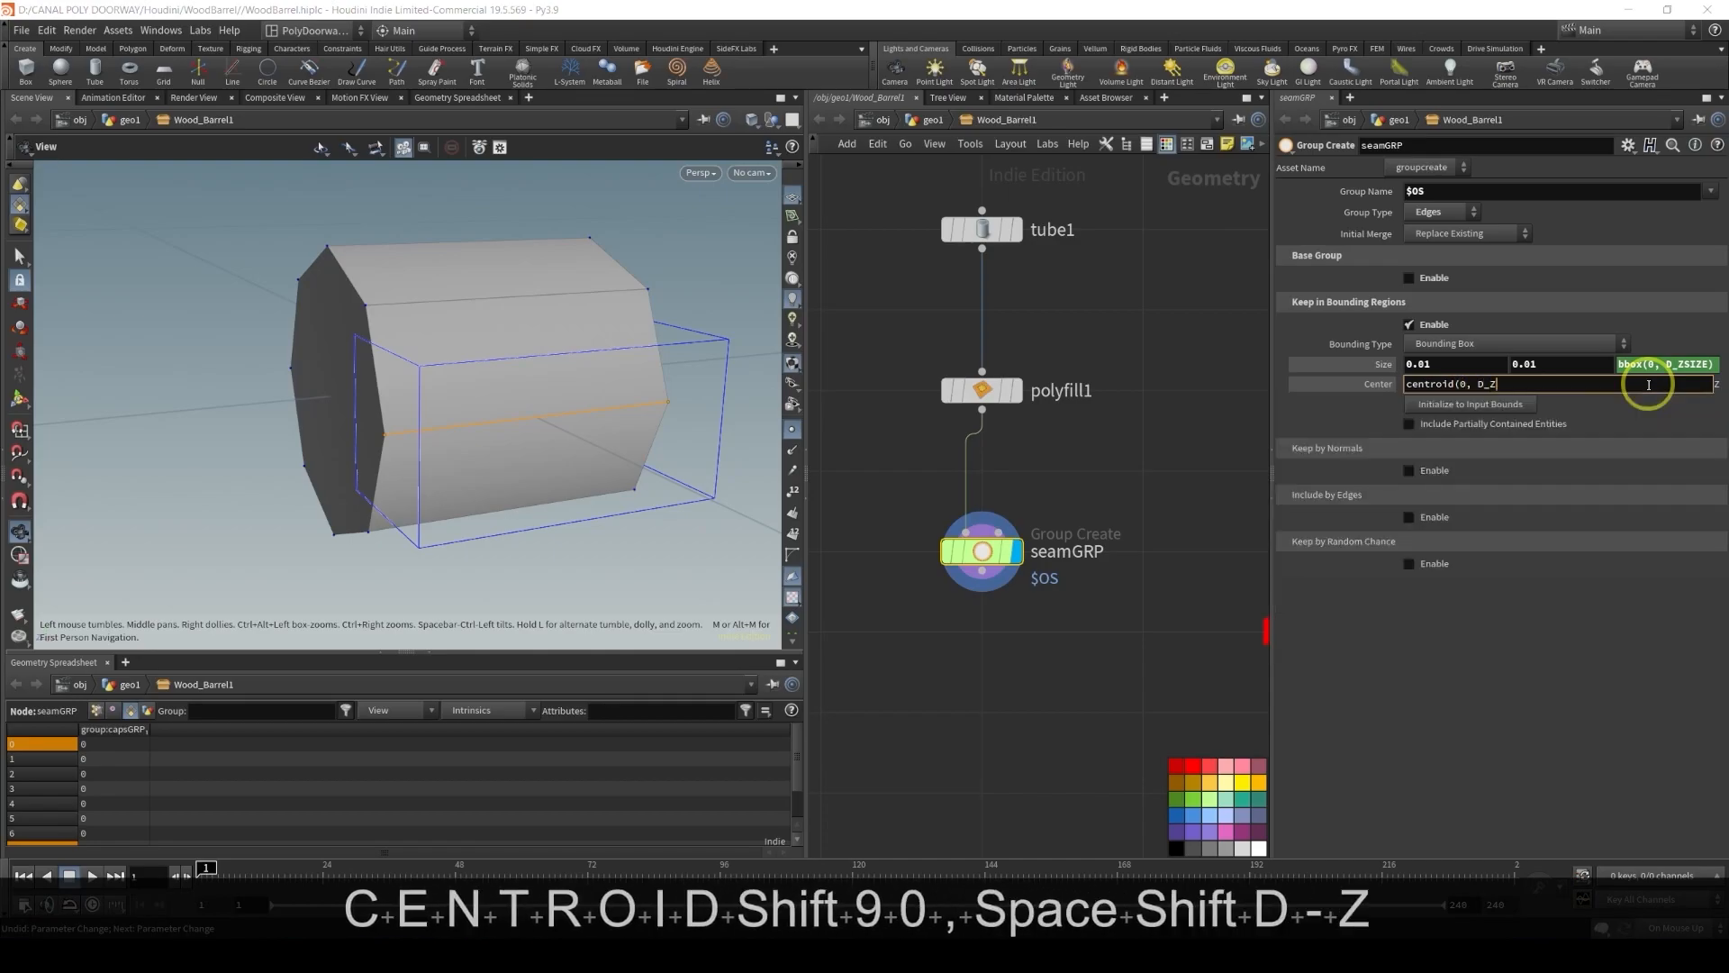
pyautogui.write(')')
pyautogui.press('Return')
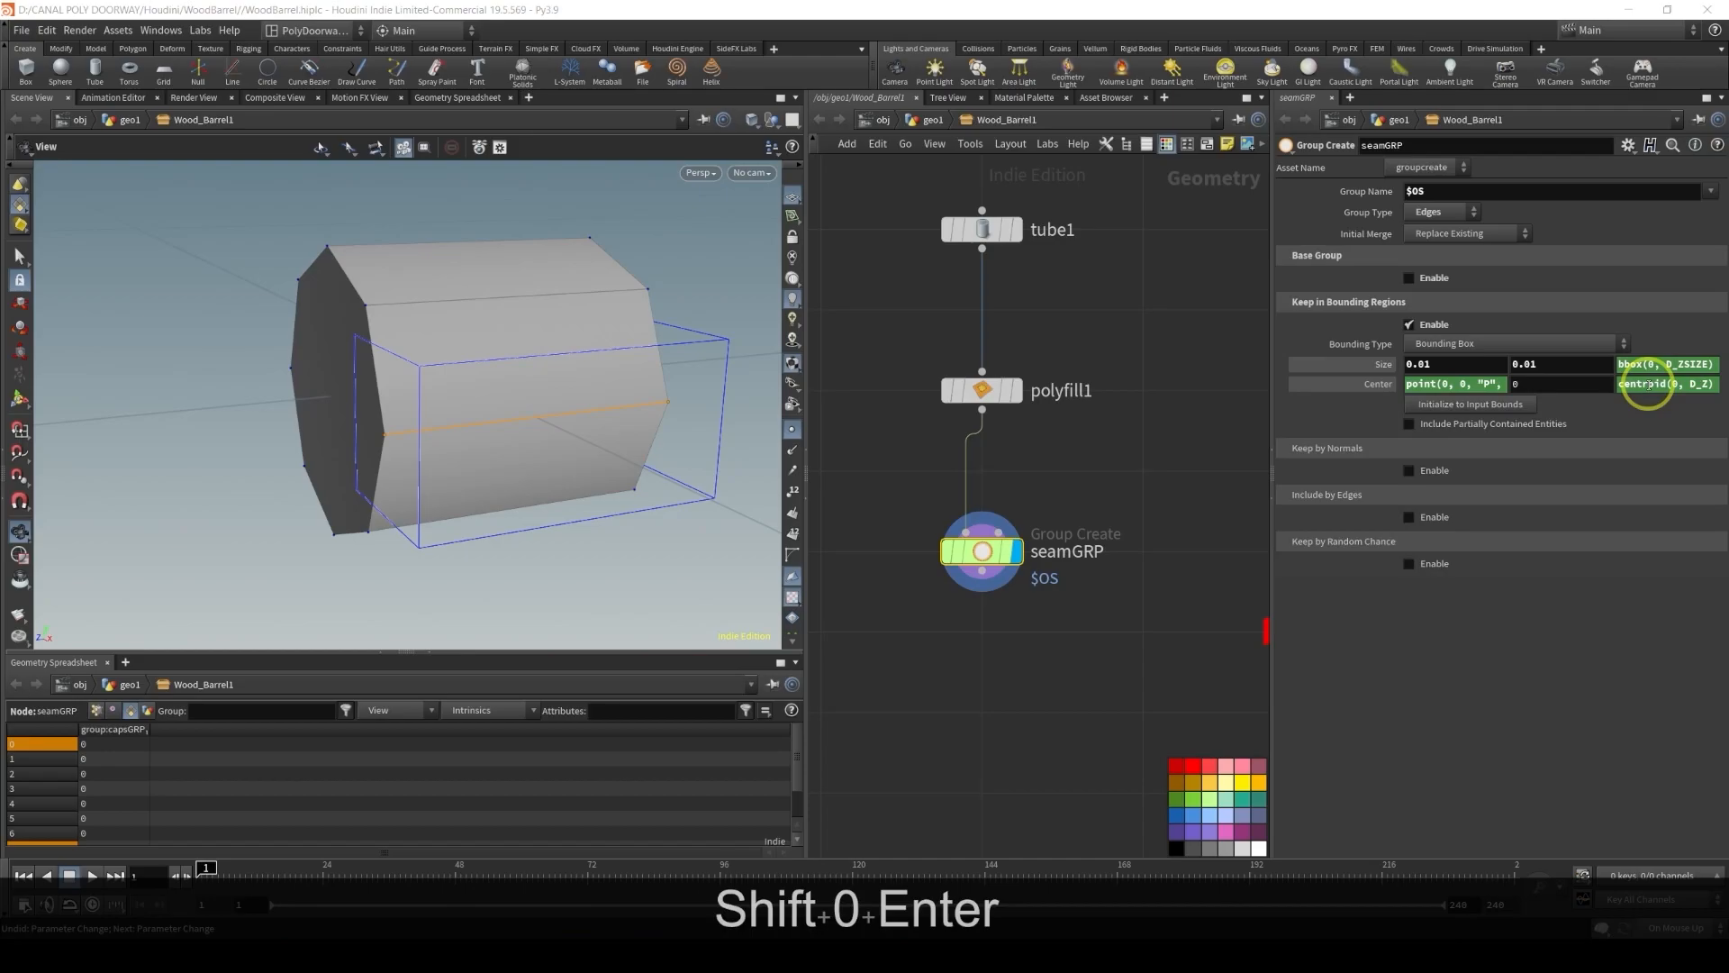
# Extend the Size Z expression to bbox(0, D_ZSIZE)+0.01
pyautogui.click(1652, 365)
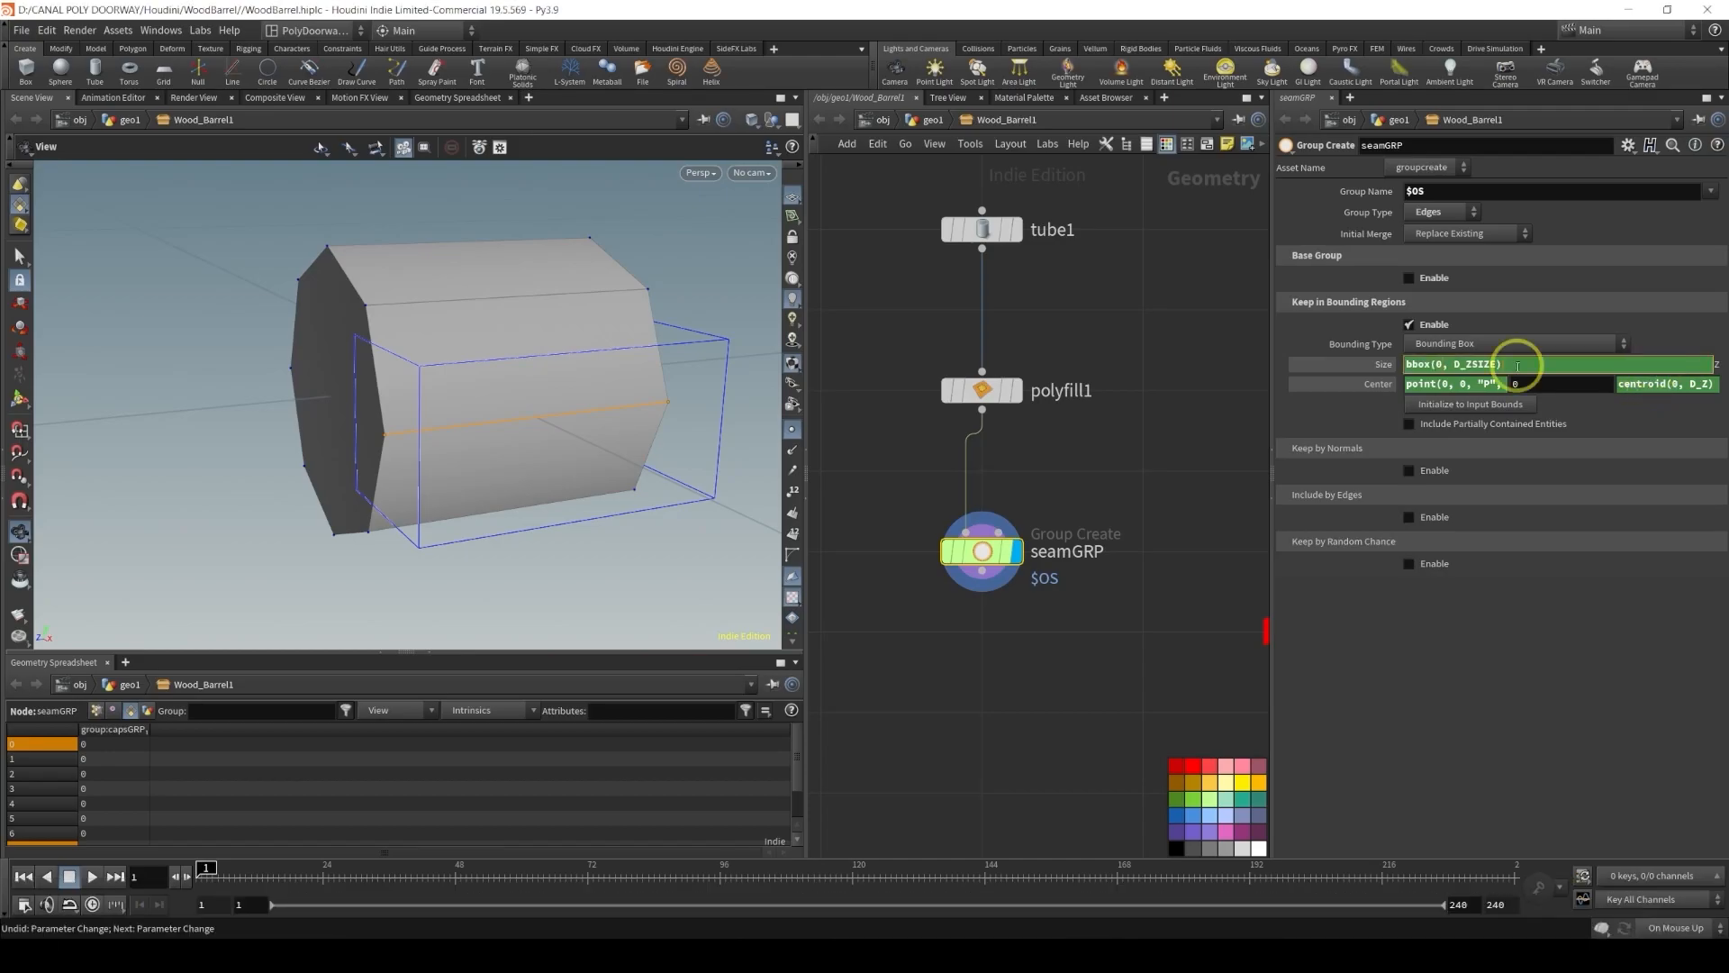
pyautogui.press('shift')
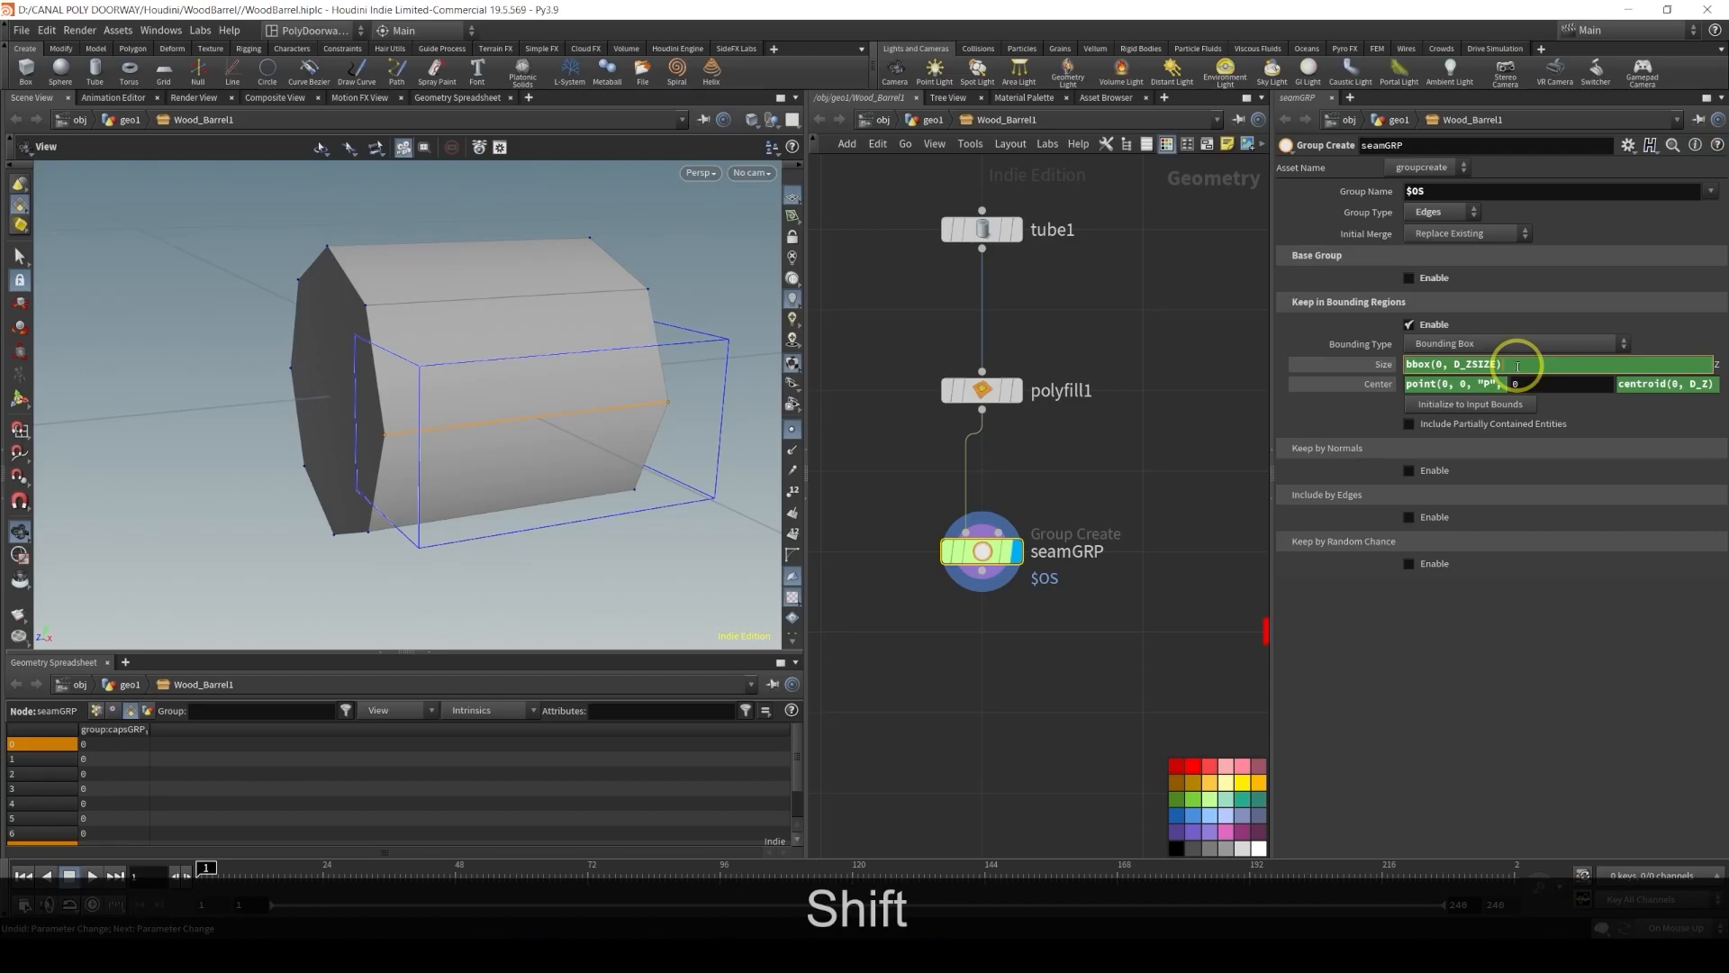
pyautogui.write('+')
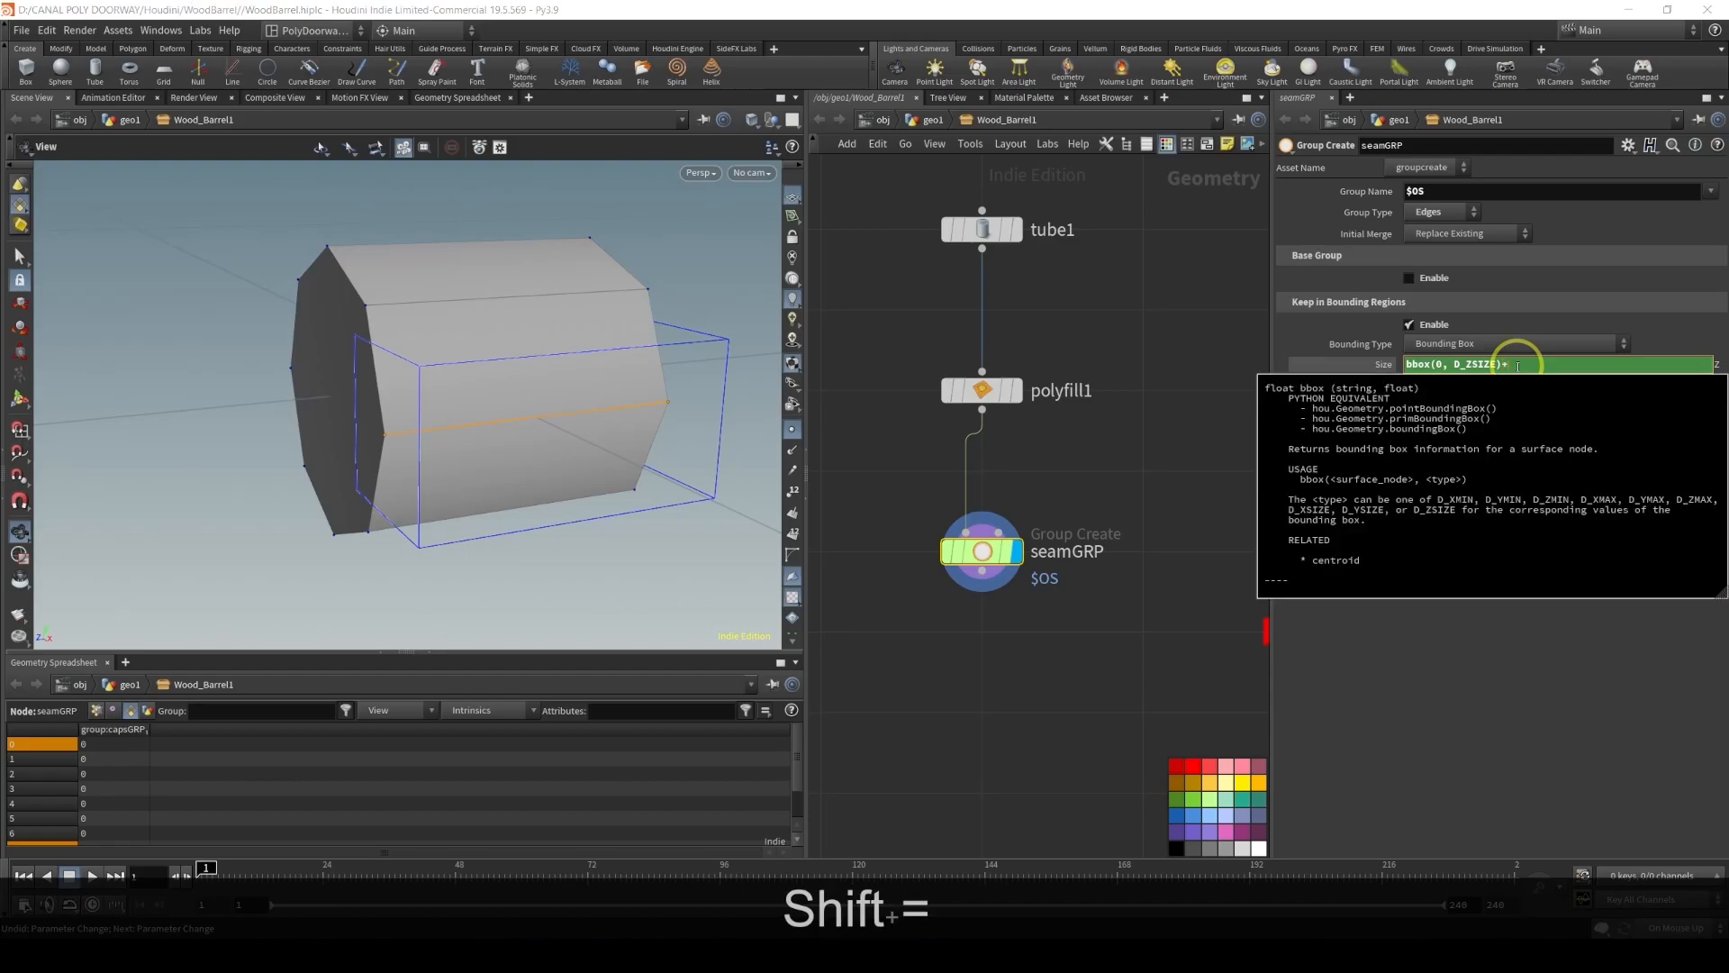
pyautogui.write('0.01')
pyautogui.press('Return')
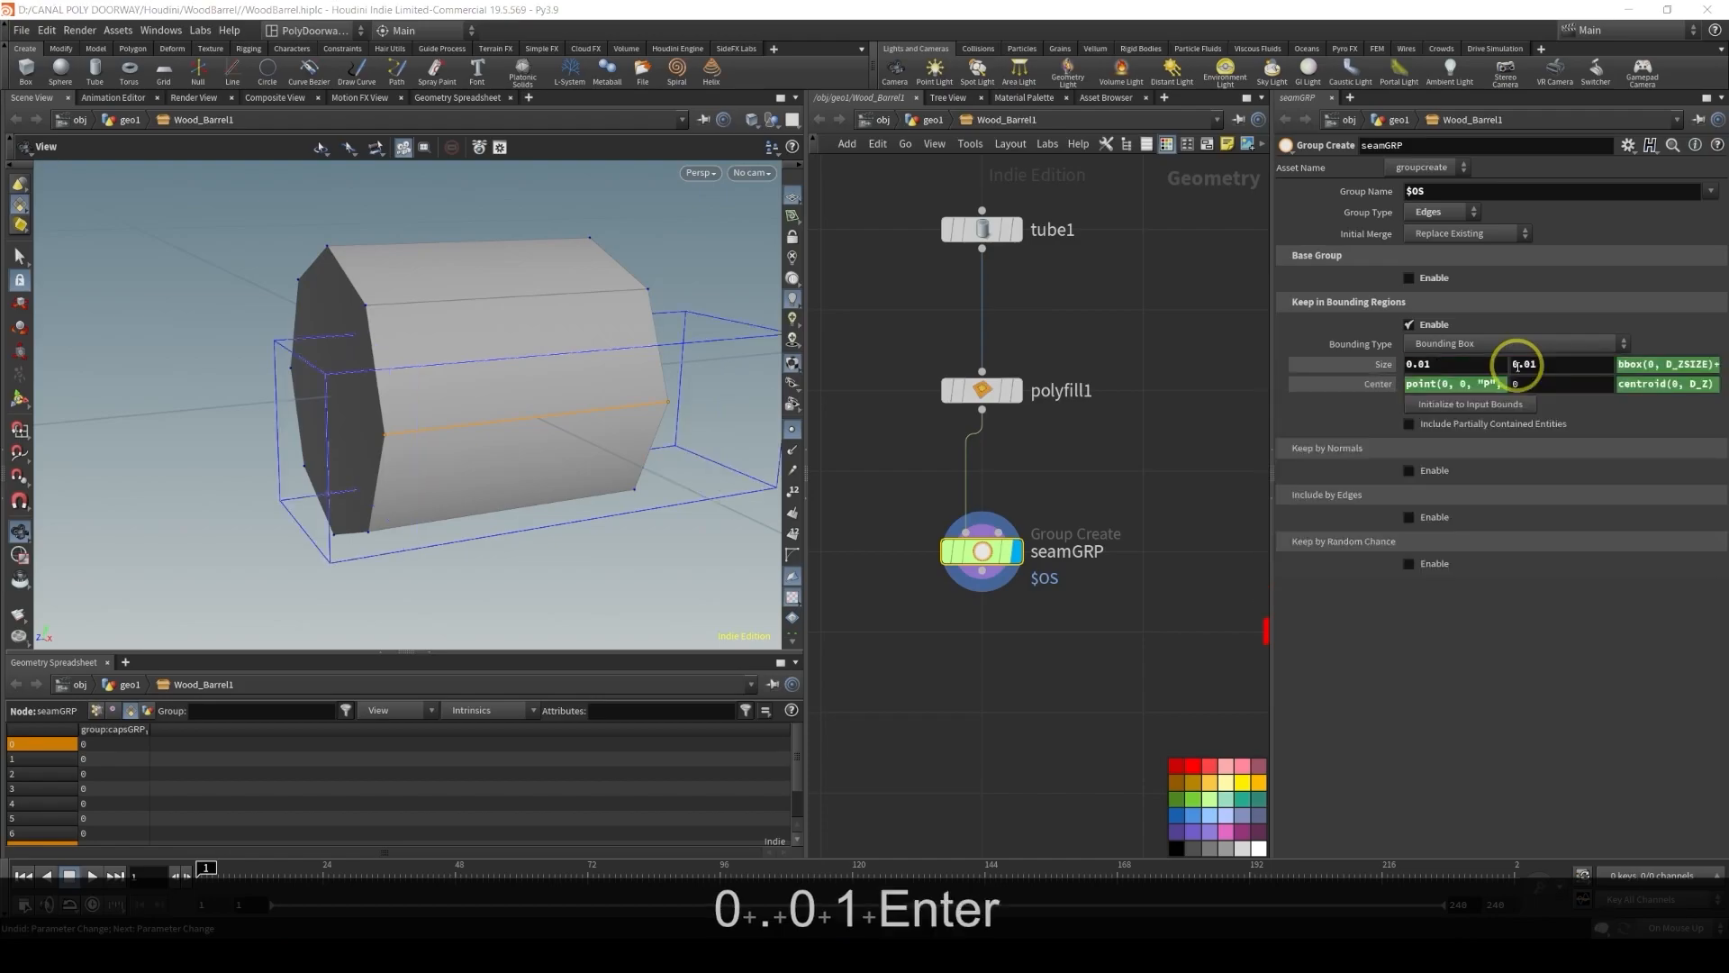
# Set the bounding box Center Y to the expression centroid(0, D_Y)
pyautogui.click(1528, 385)
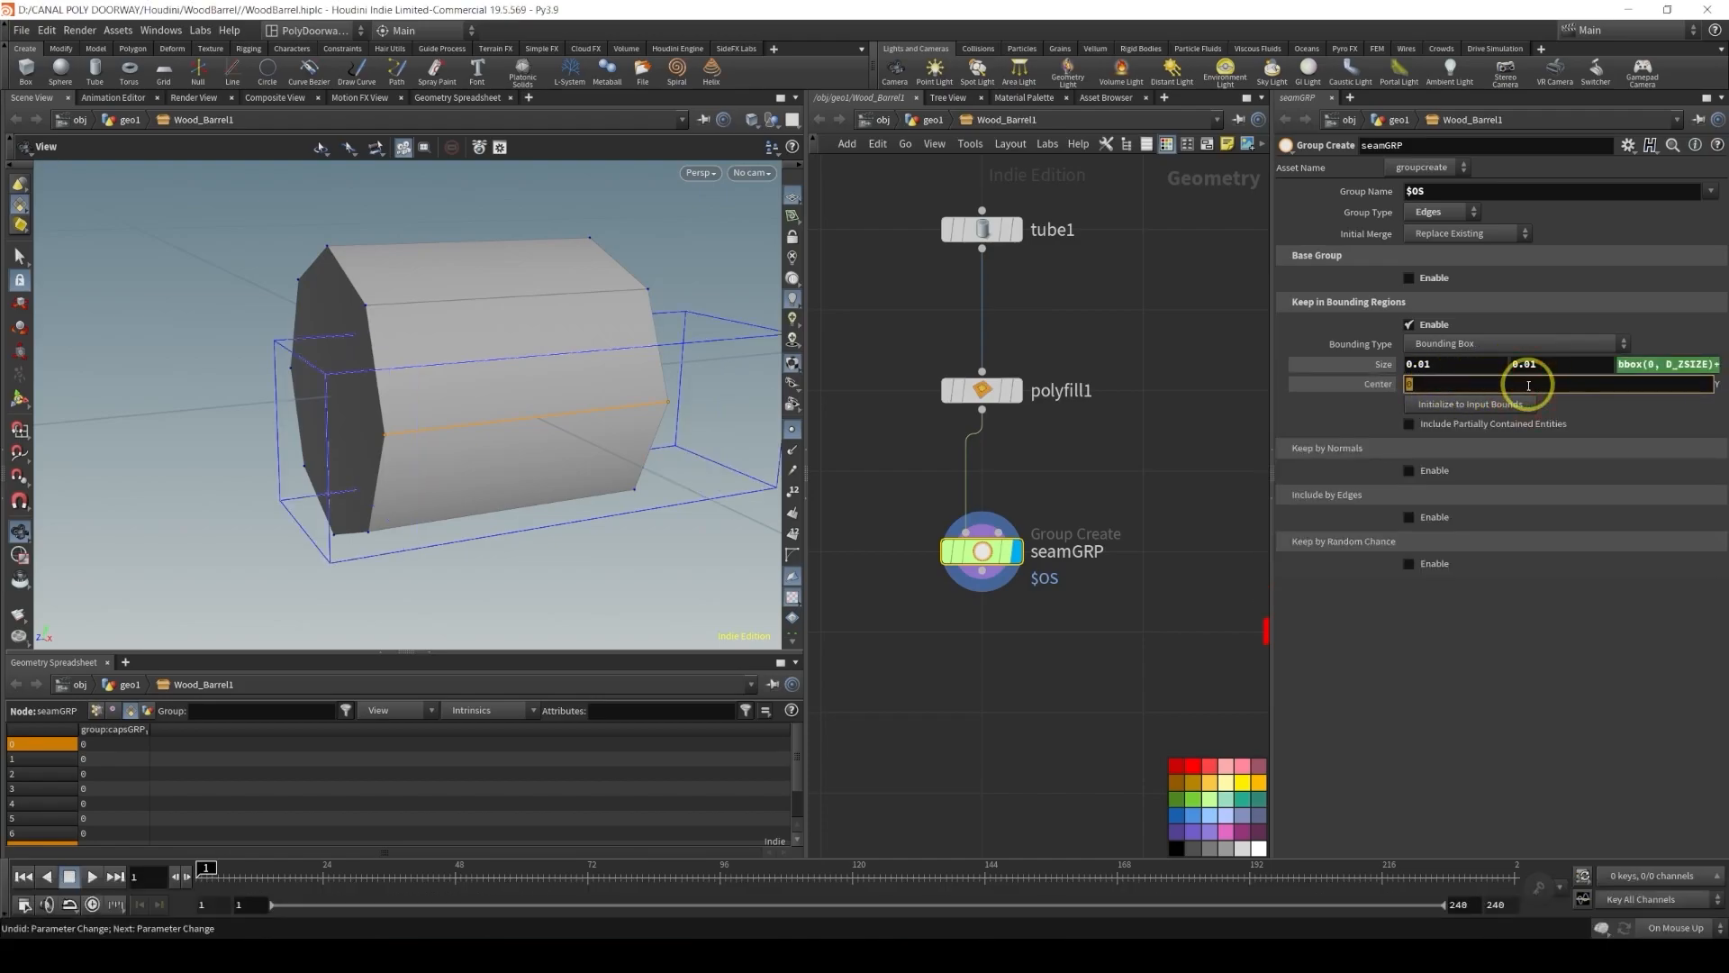
pyautogui.click(1687, 327)
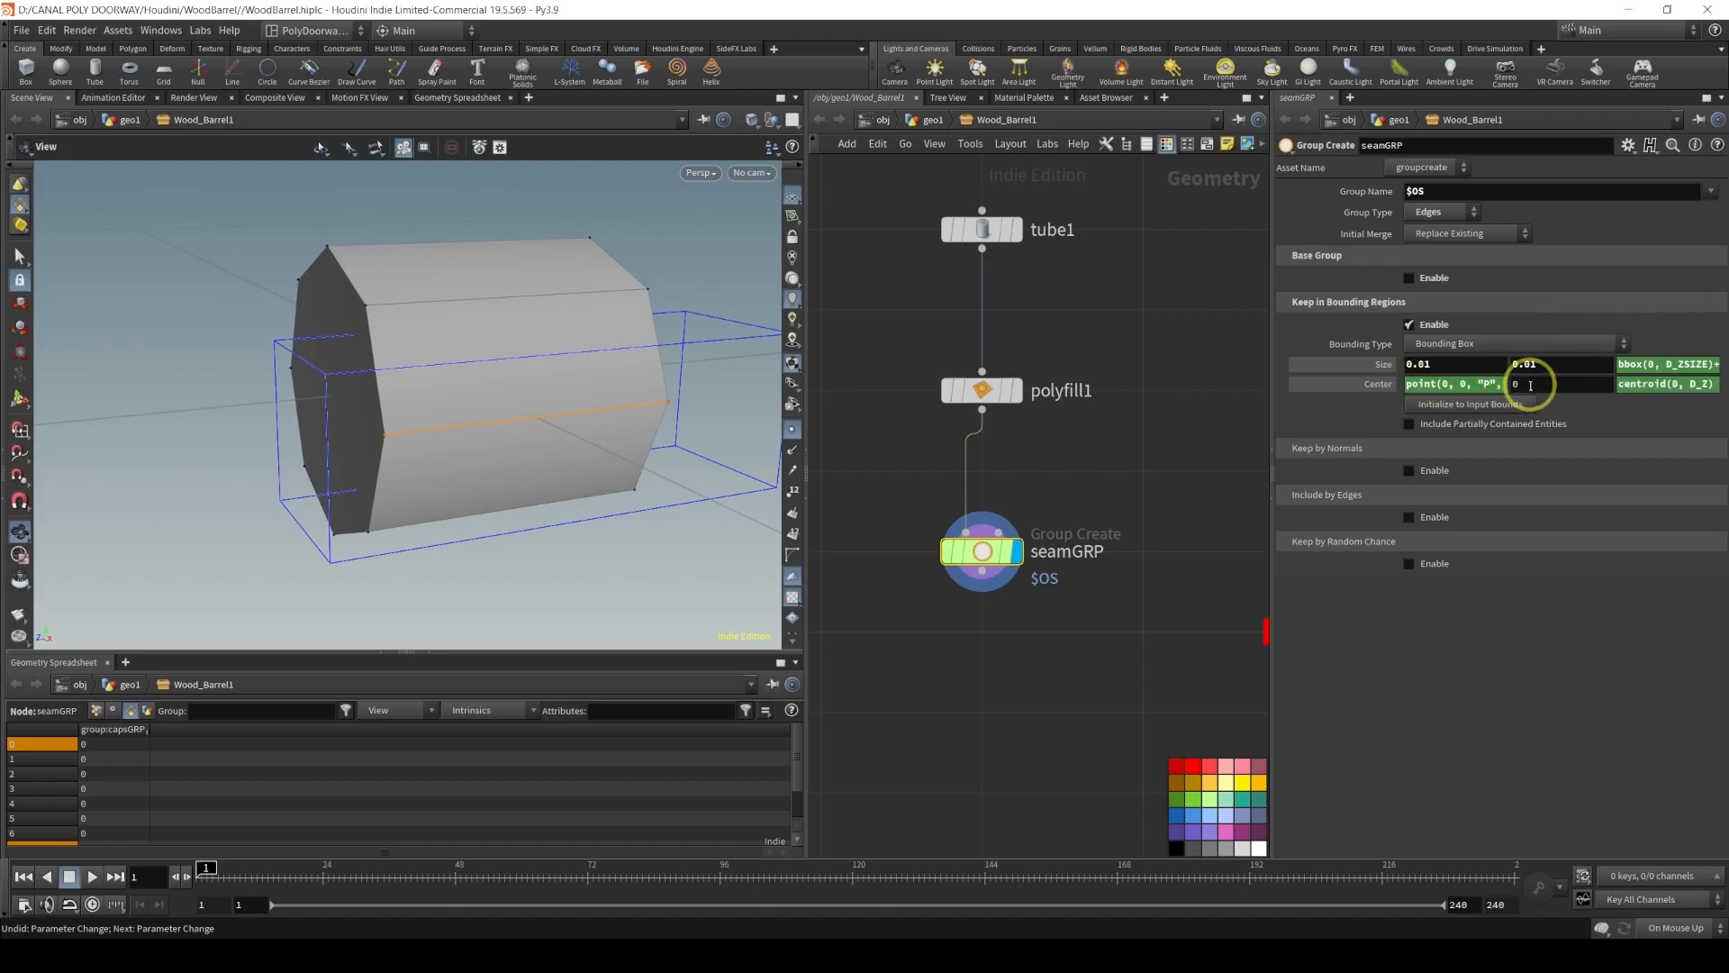
pyautogui.click(1531, 386)
pyautogui.write('centro')
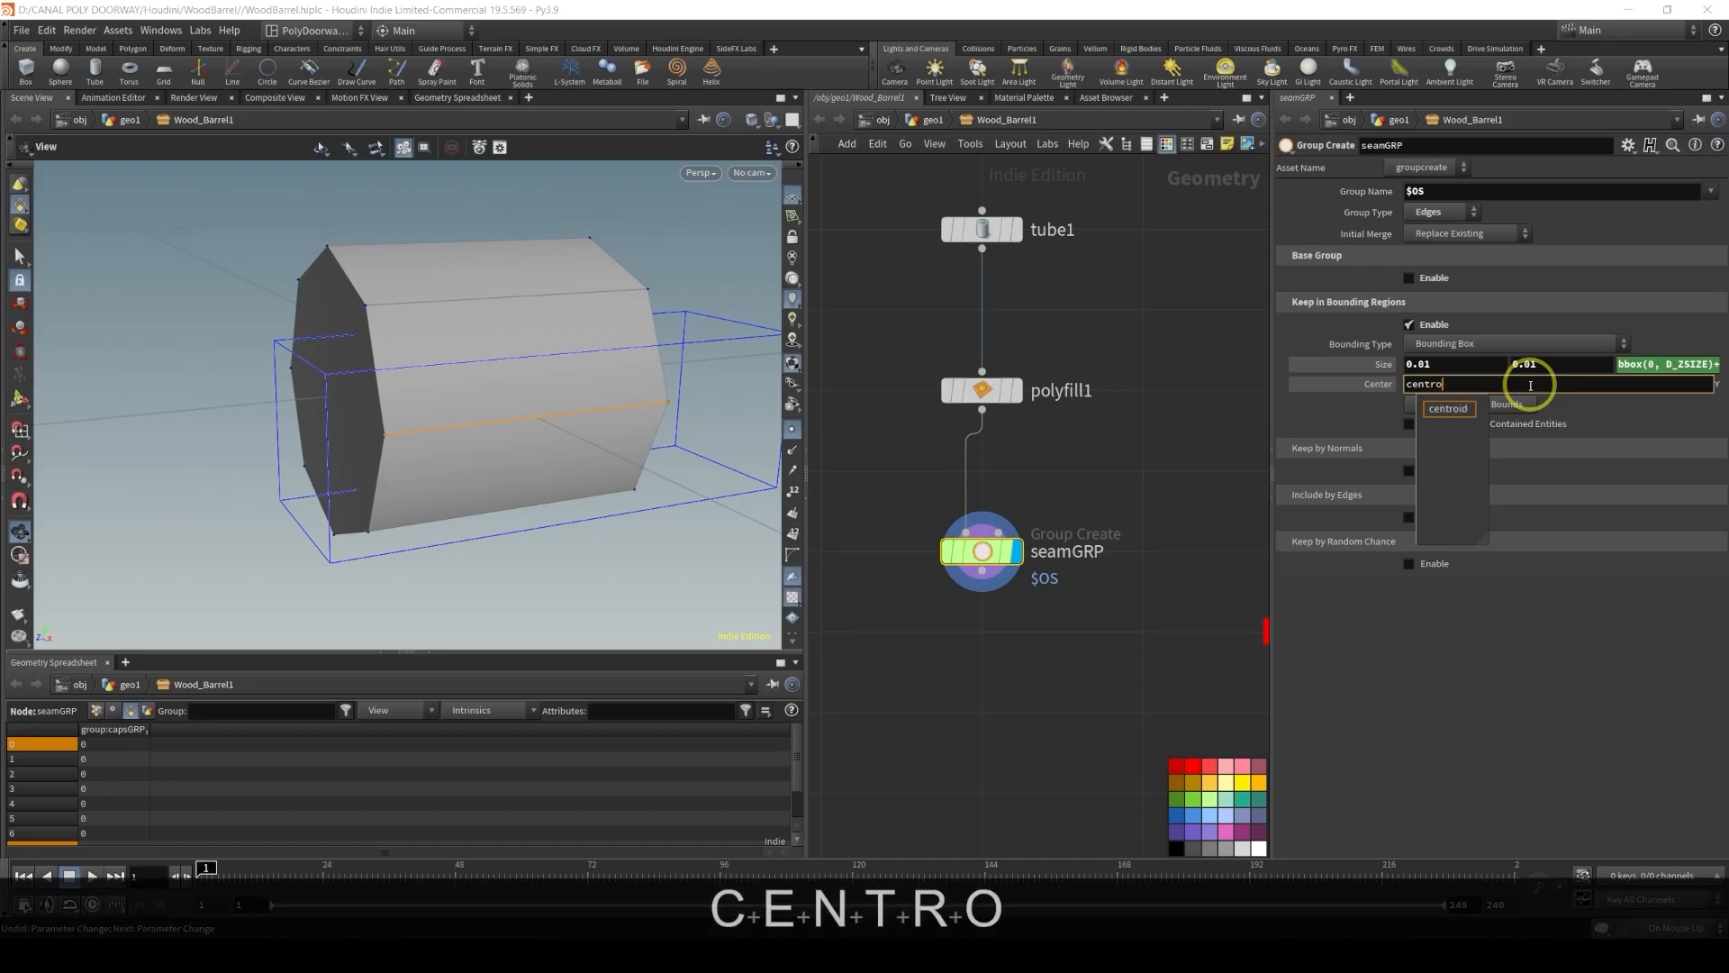
pyautogui.write('id(0, ')
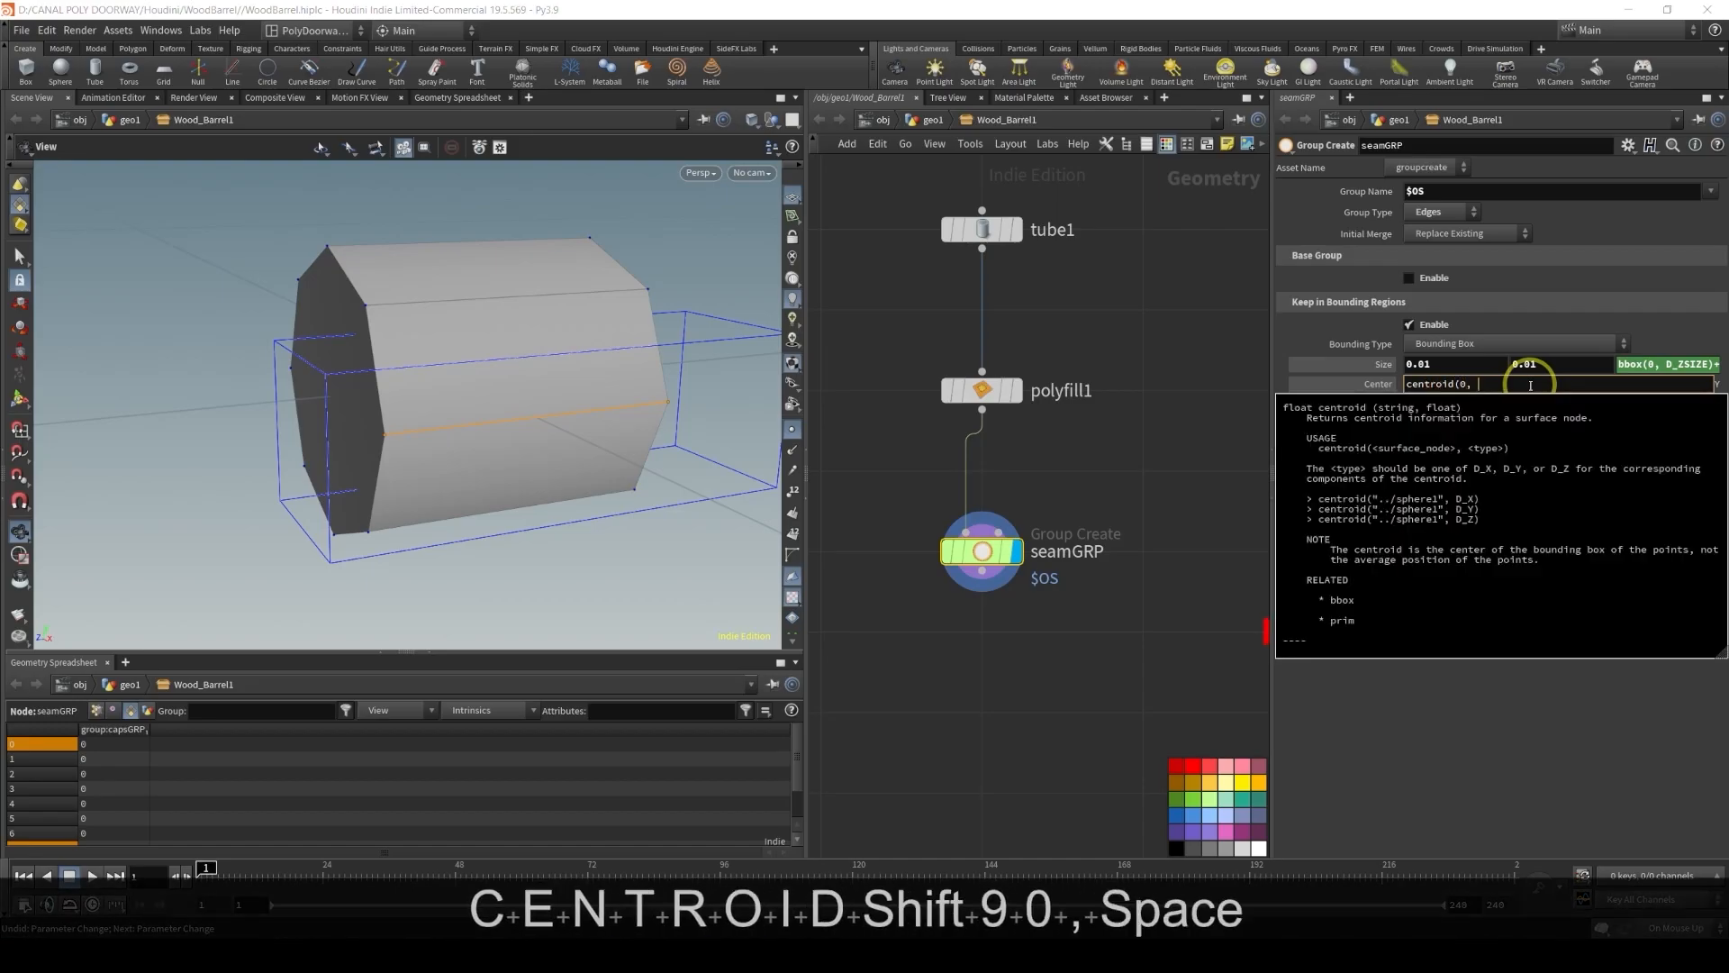
pyautogui.write('D_Y)')
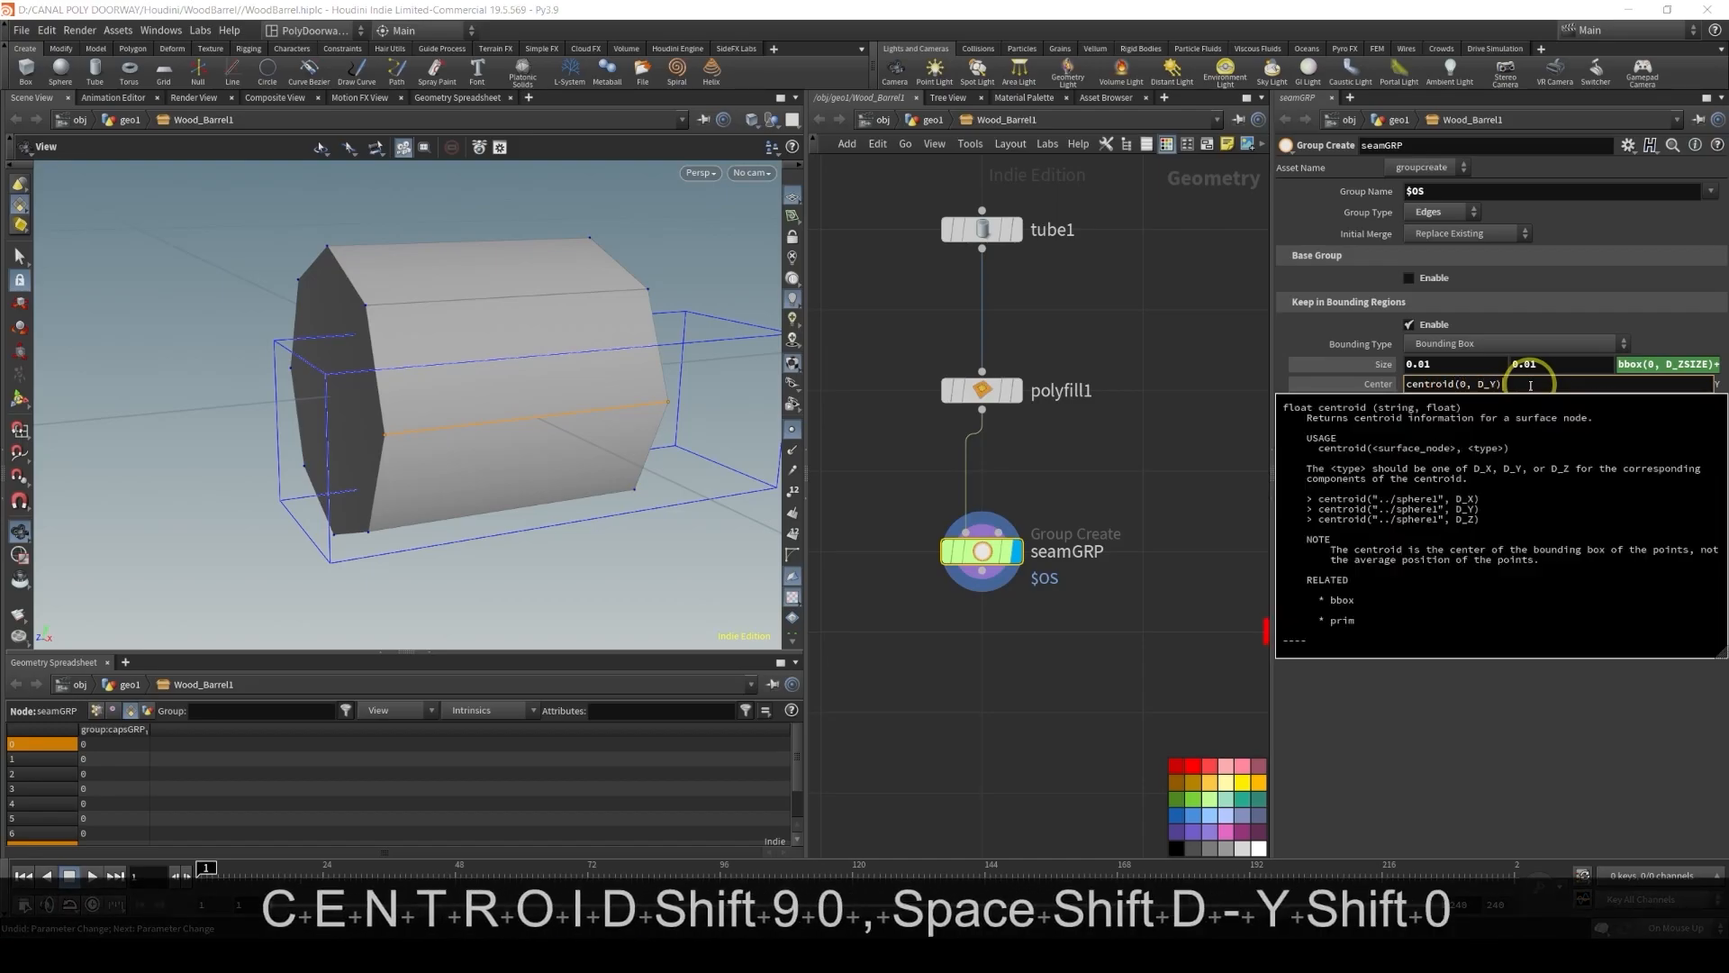
pyautogui.press('Return')
# Add a UV Autoseam node wired below seamGRP and make it the displayed node
pyautogui.keyDown('alt'); pyautogui.moveTo(216, 373); pyautogui.dragTo(187, 323); pyautogui.keyUp('alt')
pyautogui.keyDown('alt'); pyautogui.moveTo(397, 403); pyautogui.dragTo(204, 306, button='right'); pyautogui.keyUp('alt')
pyautogui.keyDown('alt'); pyautogui.moveTo(302, 359); pyautogui.dragTo(224, 367, button='right'); pyautogui.keyUp('alt')
pyautogui.keyDown('alt'); pyautogui.moveTo(422, 437); pyautogui.dragTo(409, 397, button='middle'); pyautogui.keyUp('alt')
pyautogui.keyDown('alt'); pyautogui.moveTo(409, 397); pyautogui.dragTo(358, 392); pyautogui.keyUp('alt')
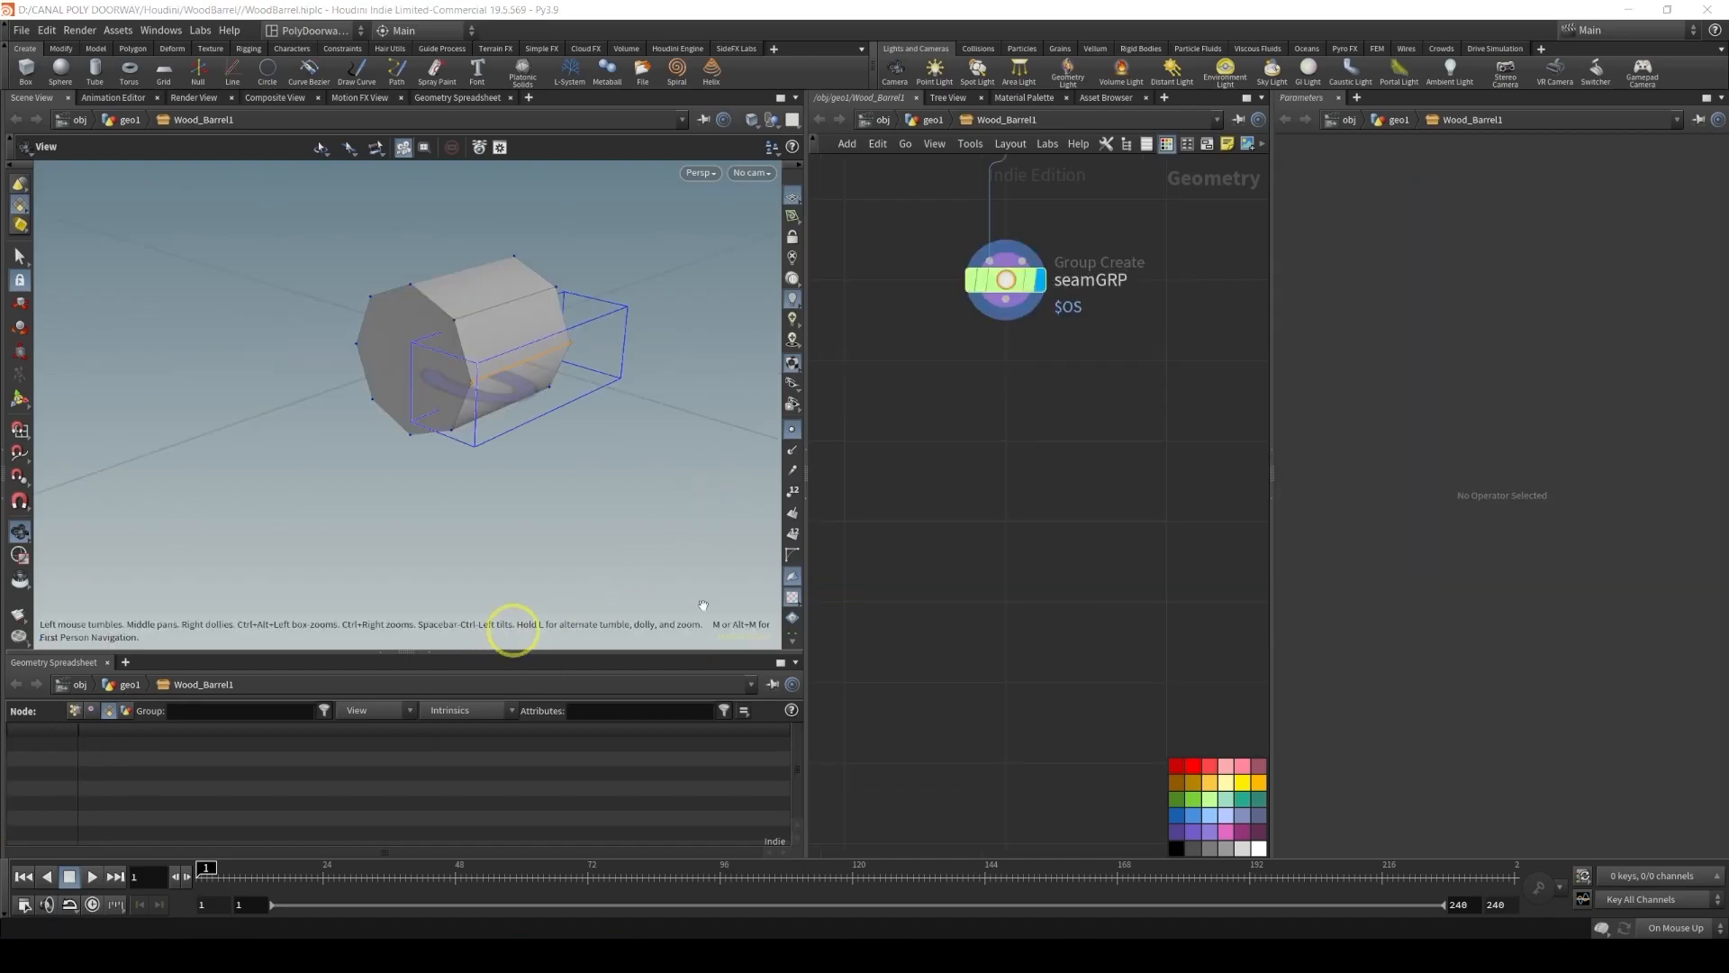
pyautogui.press('Tab')
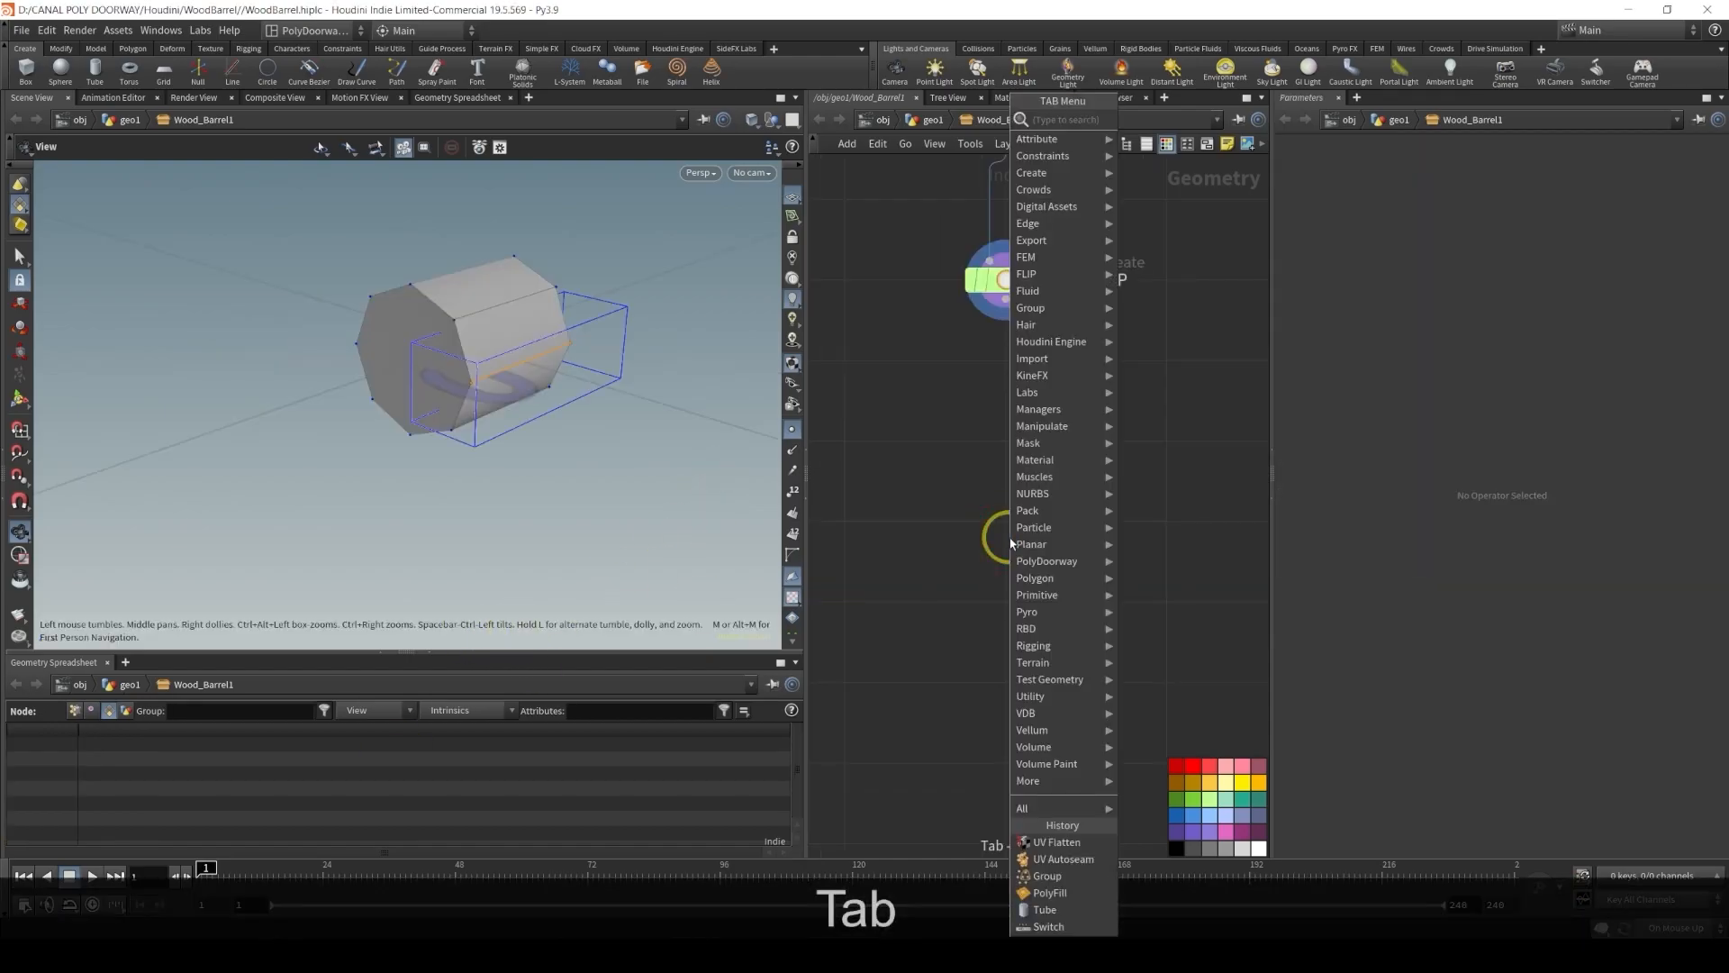
pyautogui.write('uv')
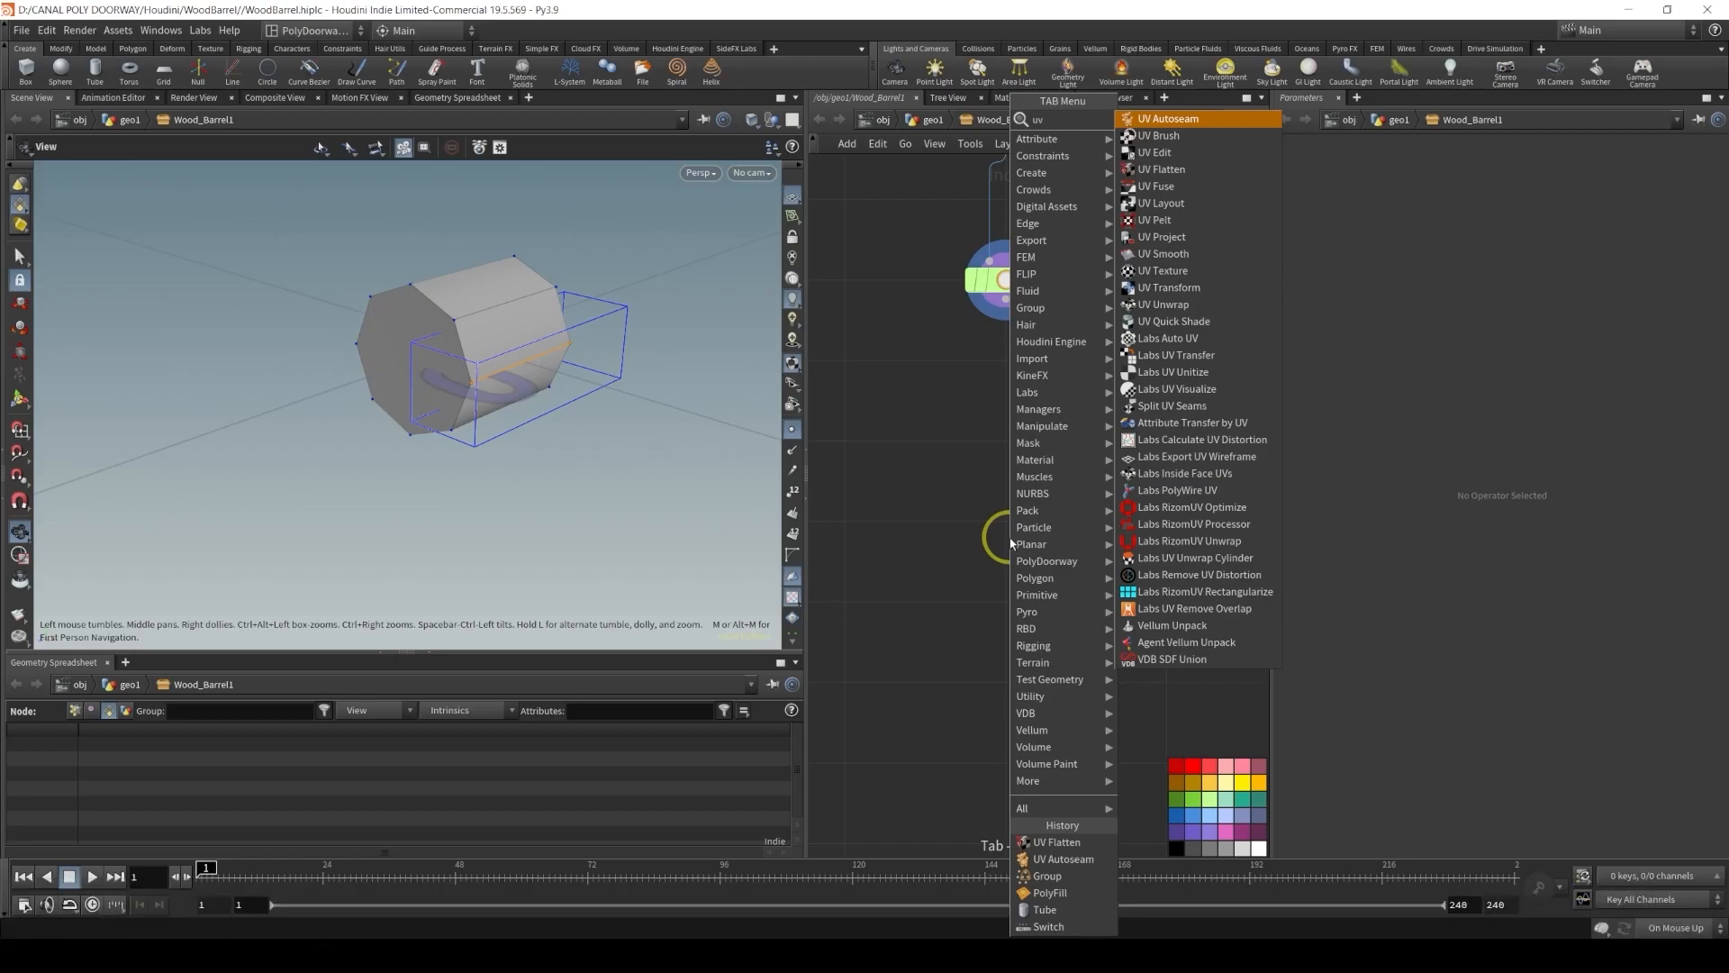
pyautogui.press('Return')
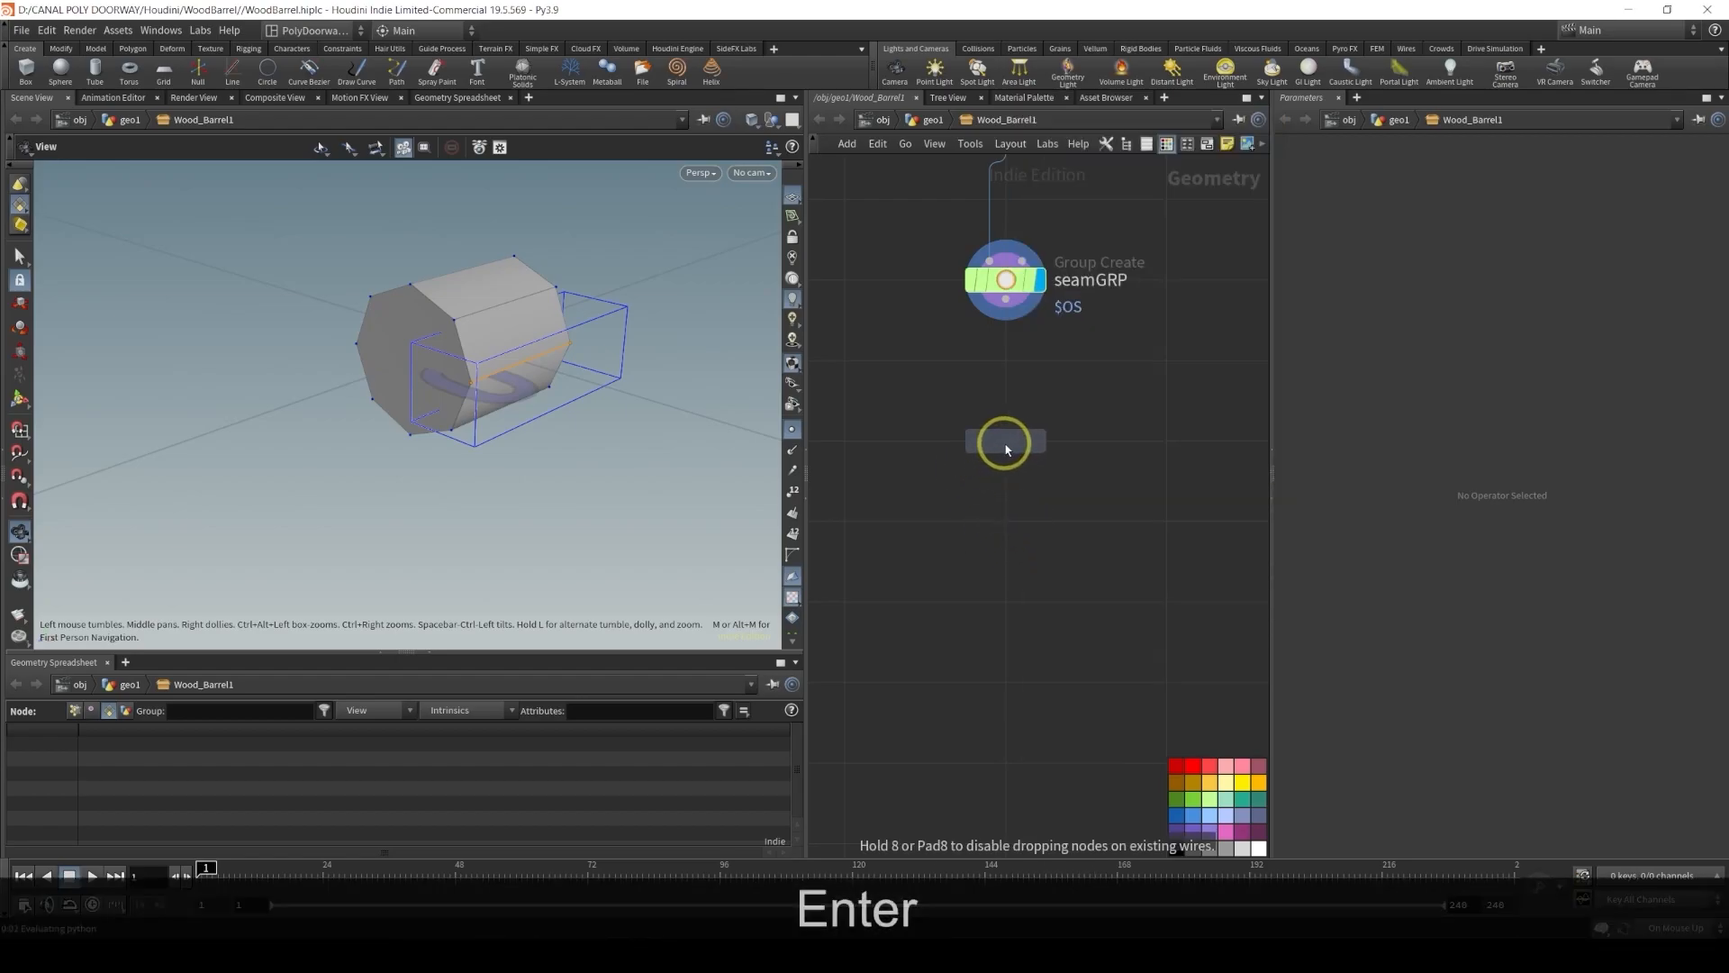
pyautogui.click(1006, 448)
pyautogui.moveTo(1007, 324); pyautogui.dragTo(1006, 422)
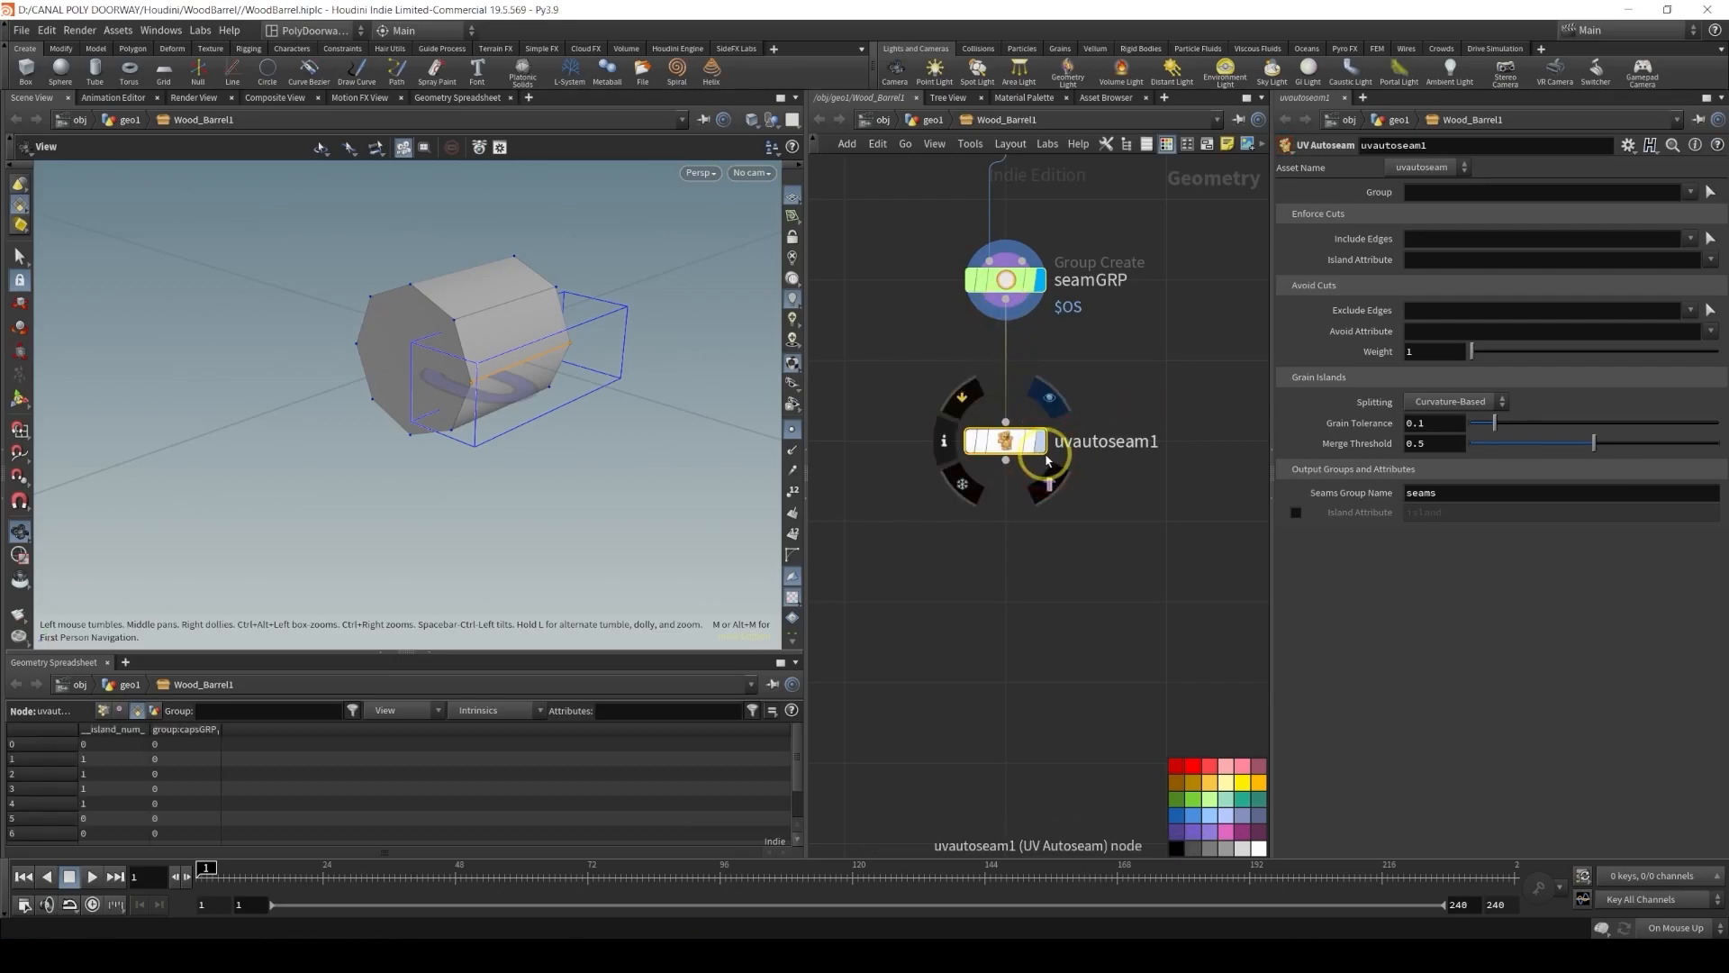
pyautogui.click(1042, 446)
# Copy the capsGRP name from polyfill1 and set the UV Autoseam Group to !capsGRP
pyautogui.moveTo(1069, 370); pyautogui.dragTo(1044, 566, button='middle')
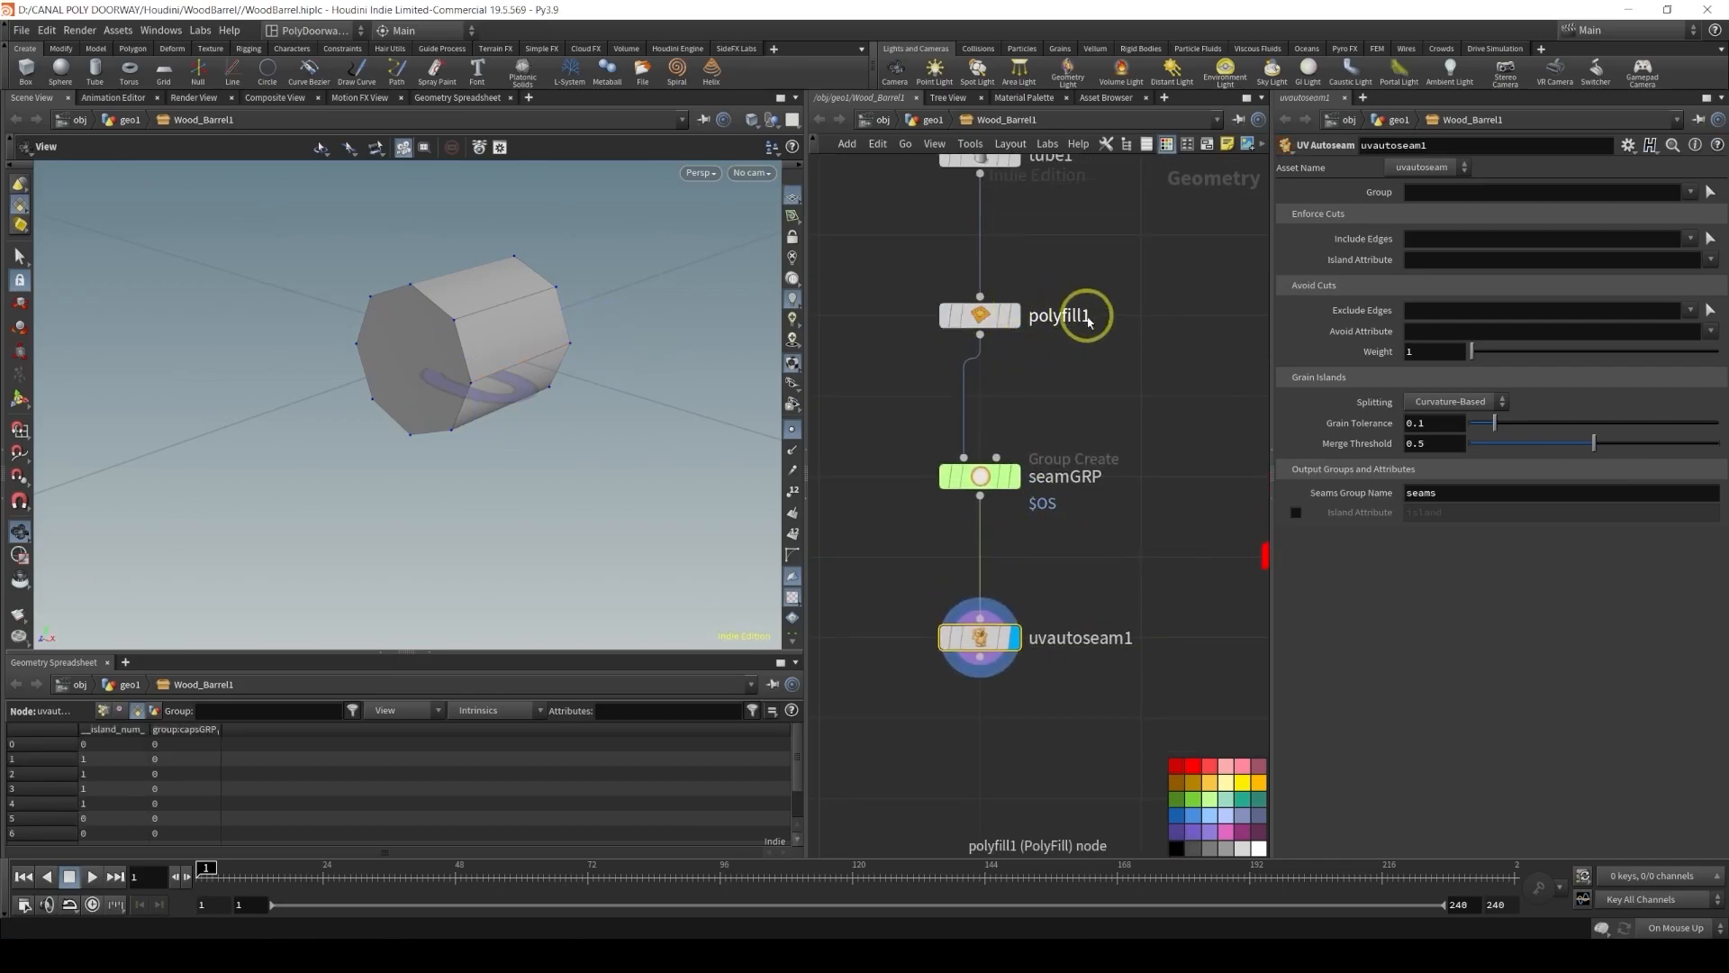
pyautogui.click(986, 317)
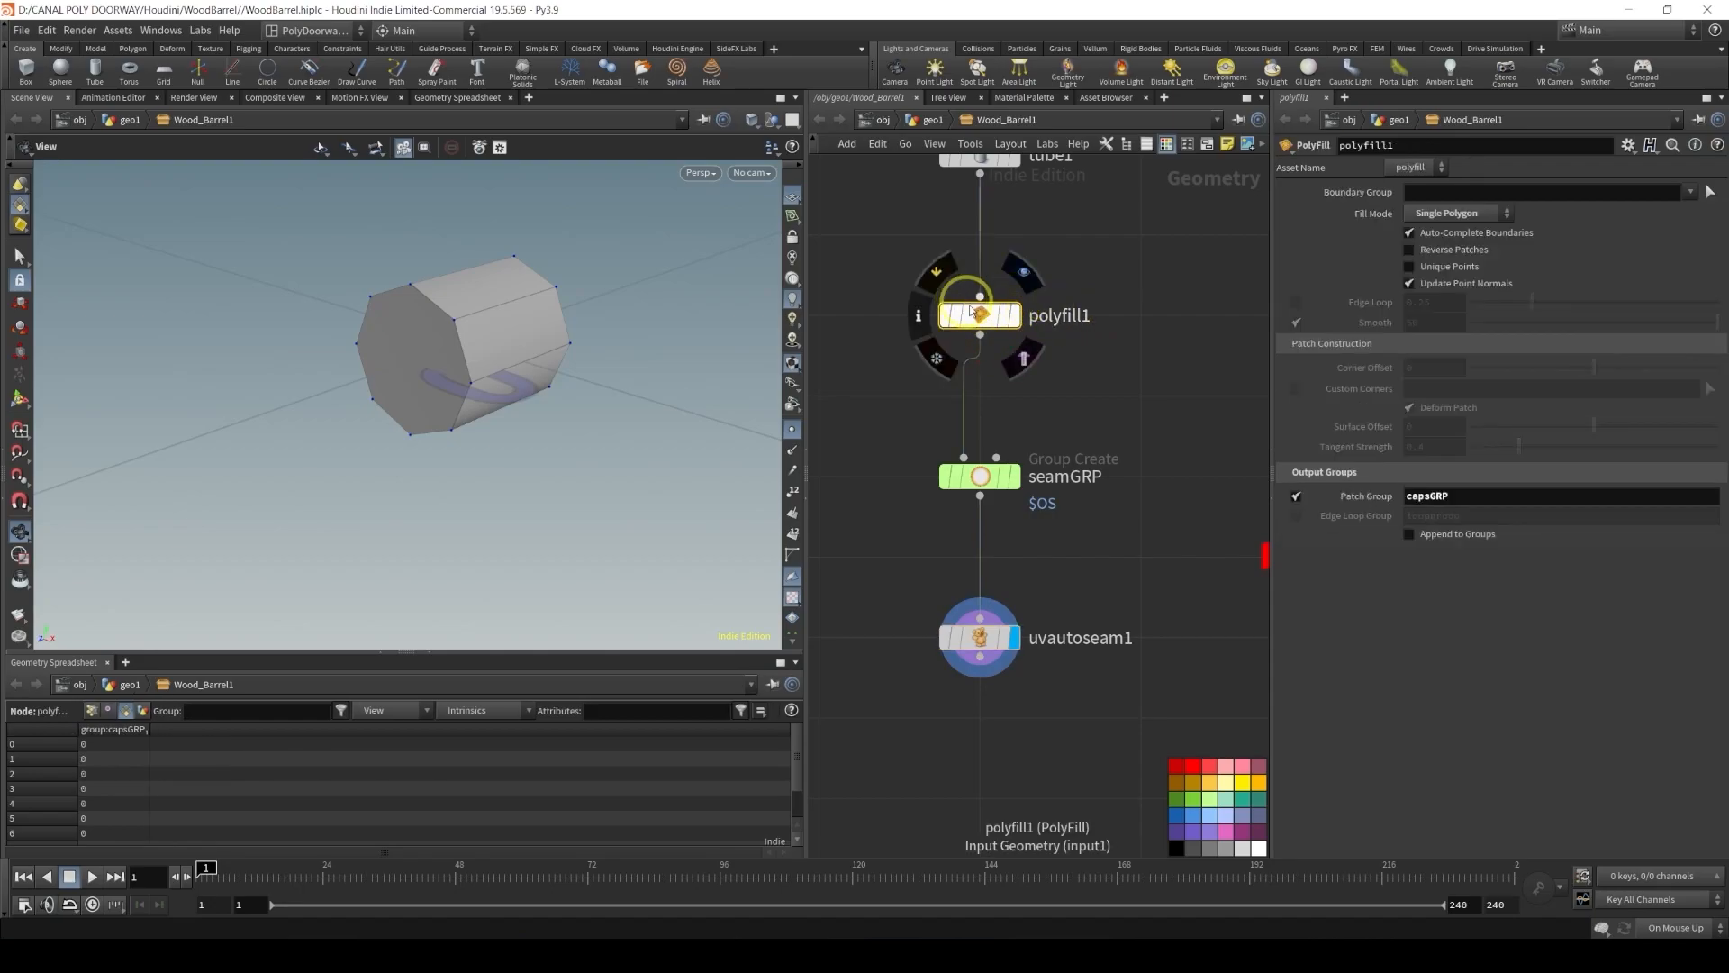
pyautogui.doubleClick(1416, 497)
pyautogui.hotkey('ctrl', 'c')
pyautogui.press('Return')
pyautogui.click(982, 631)
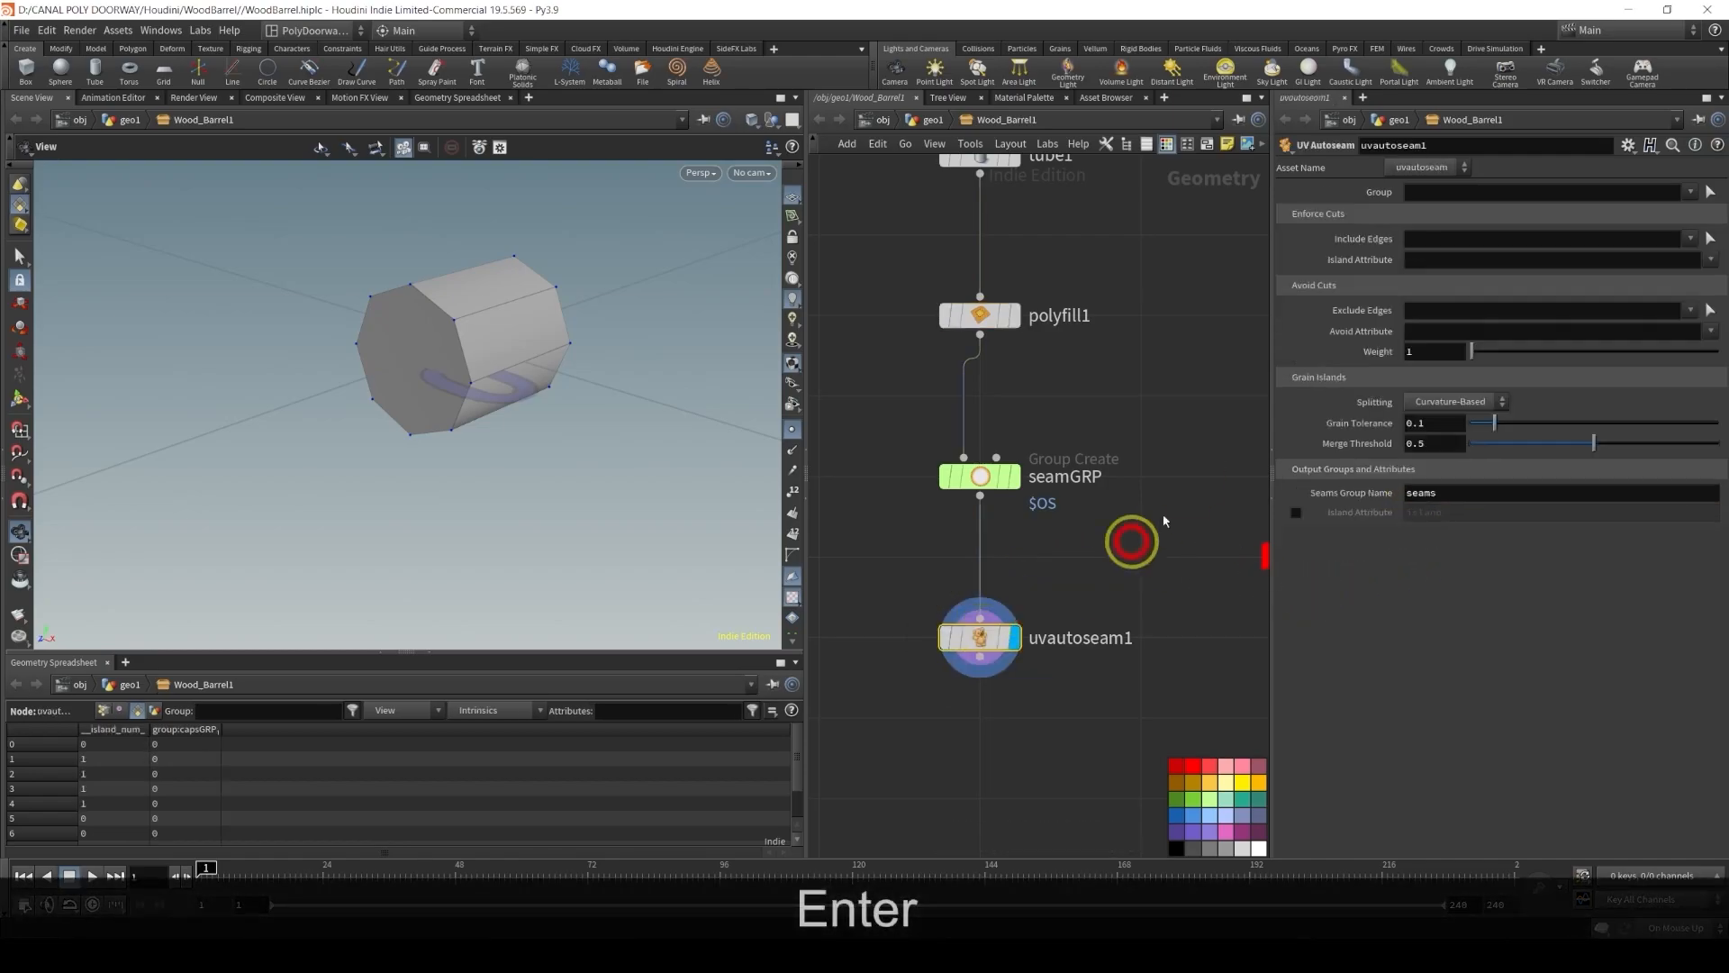
pyautogui.click(1431, 192)
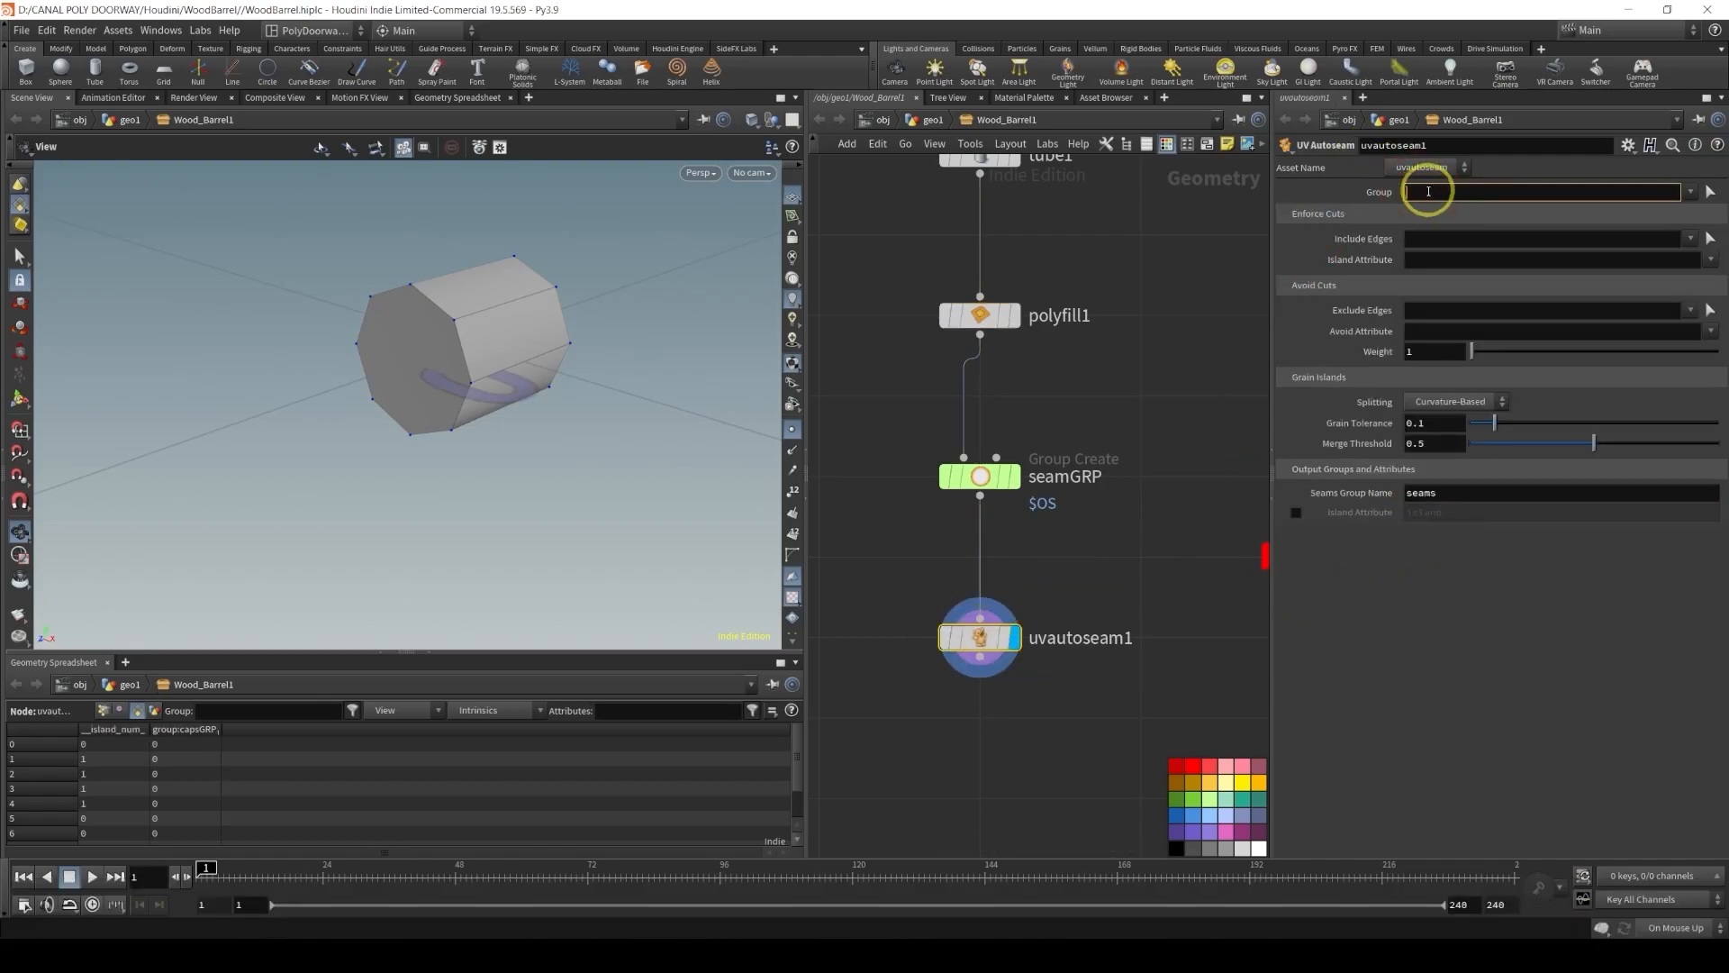
pyautogui.write('!')
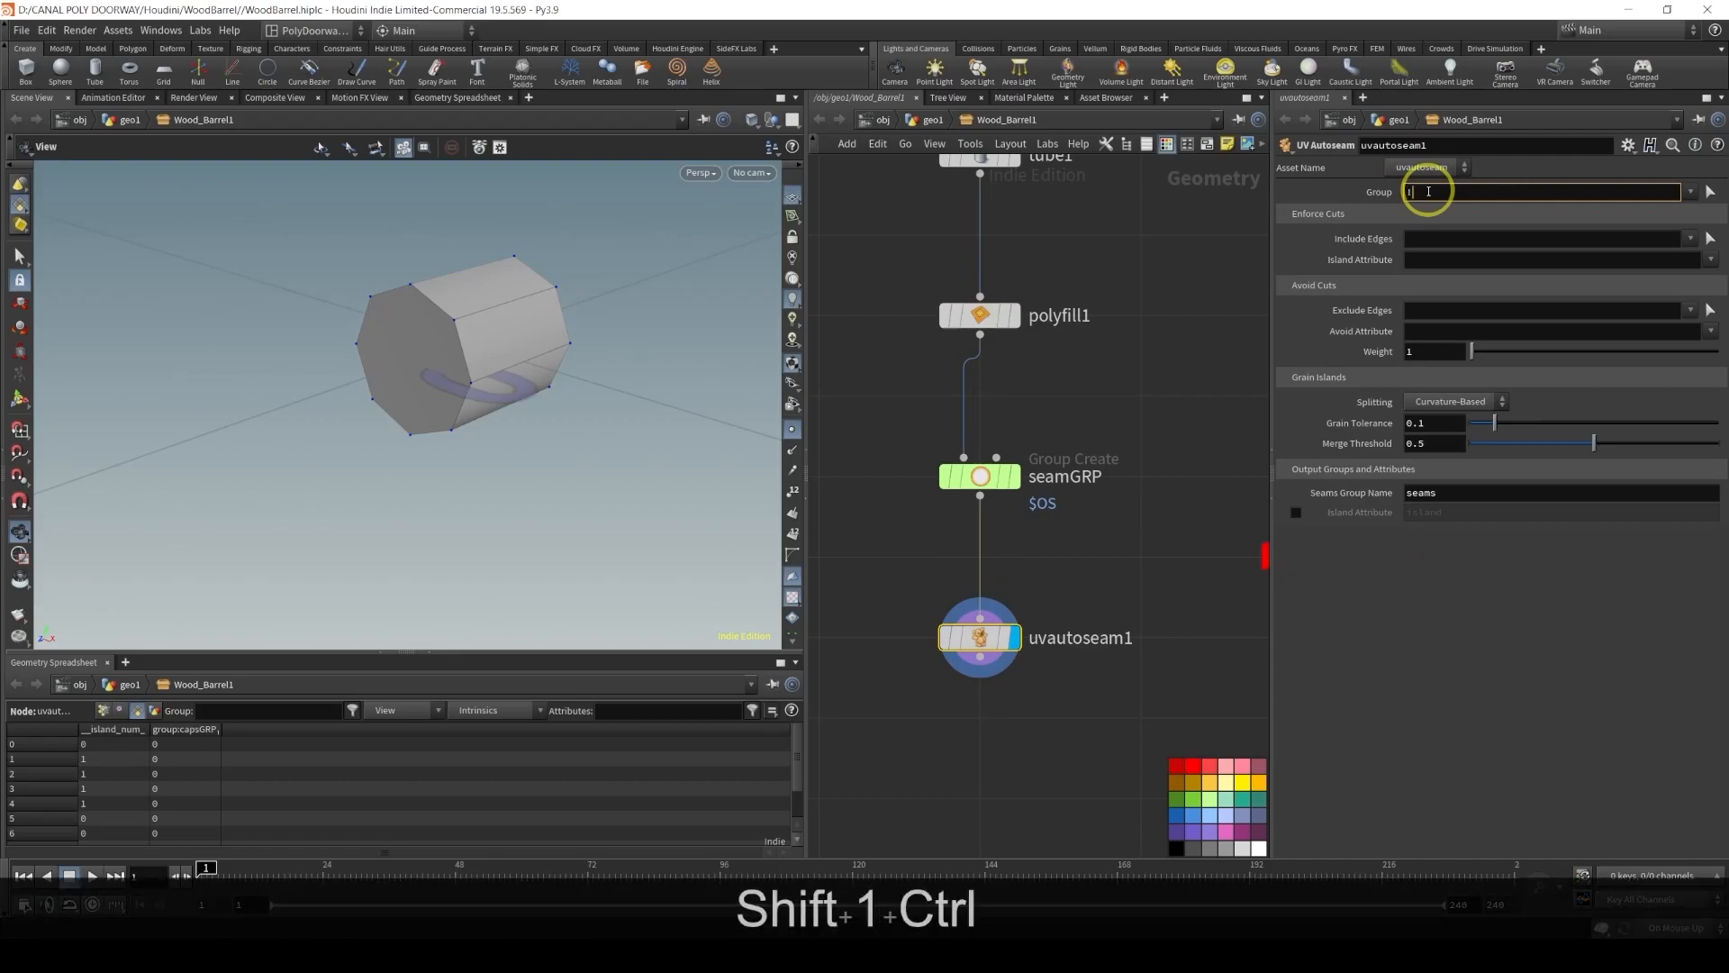
pyautogui.hotkey('ctrl', 'v')
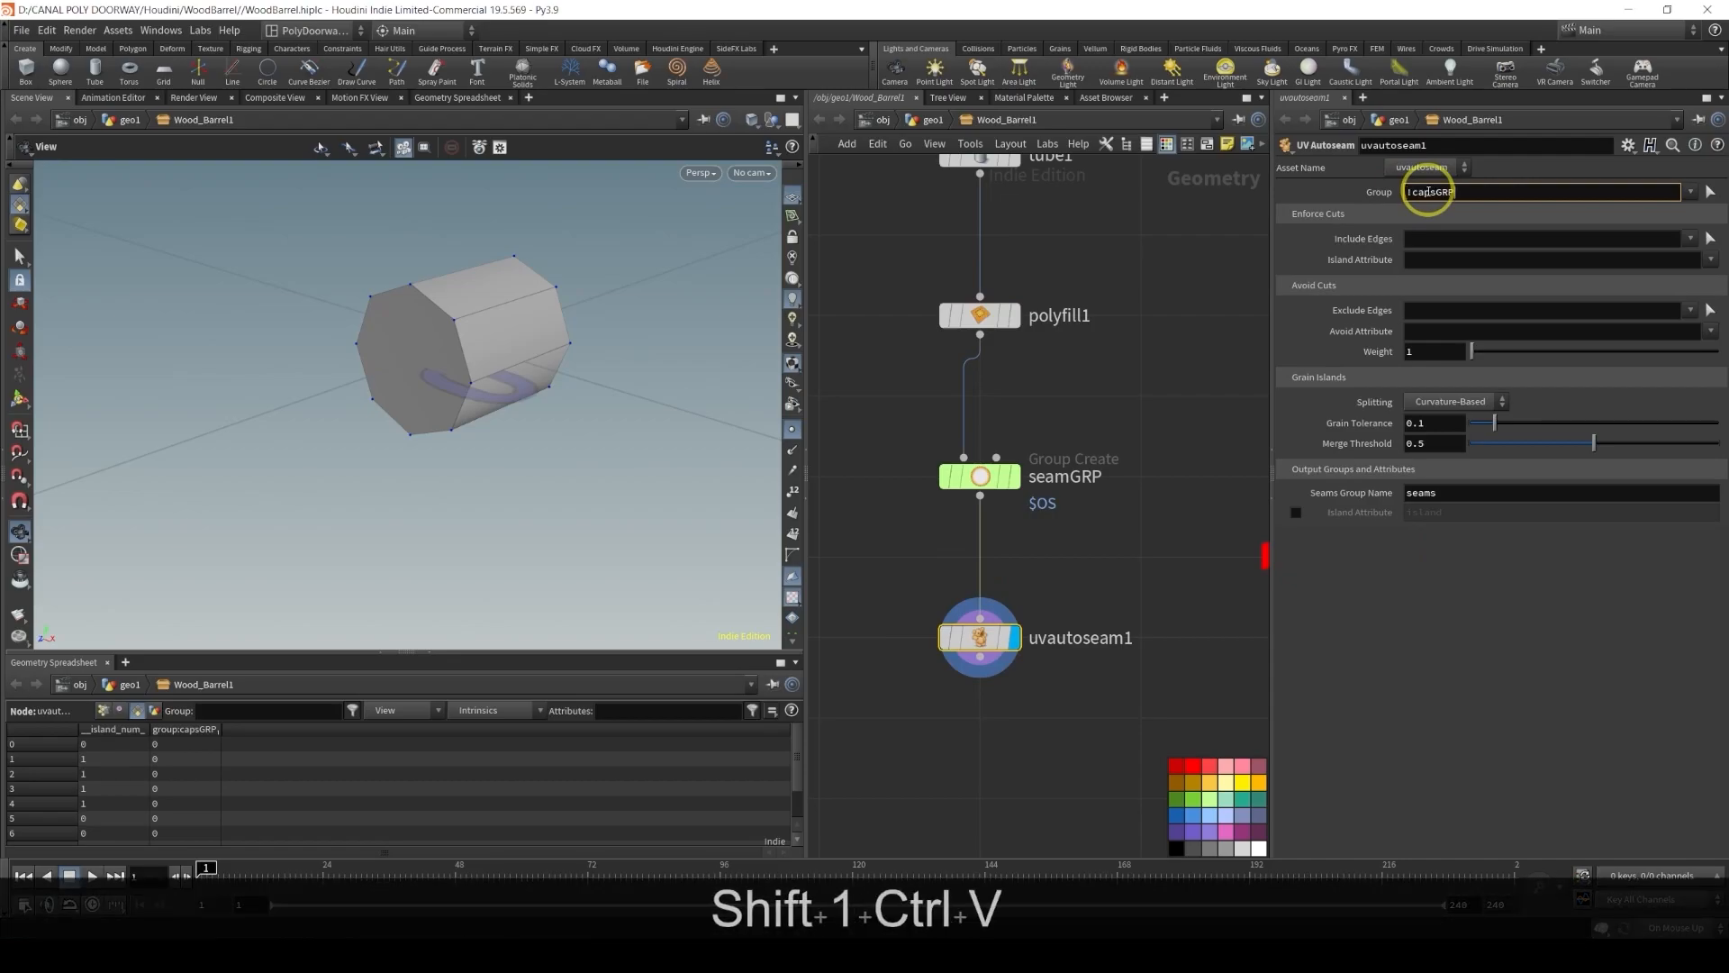
pyautogui.press('Return')
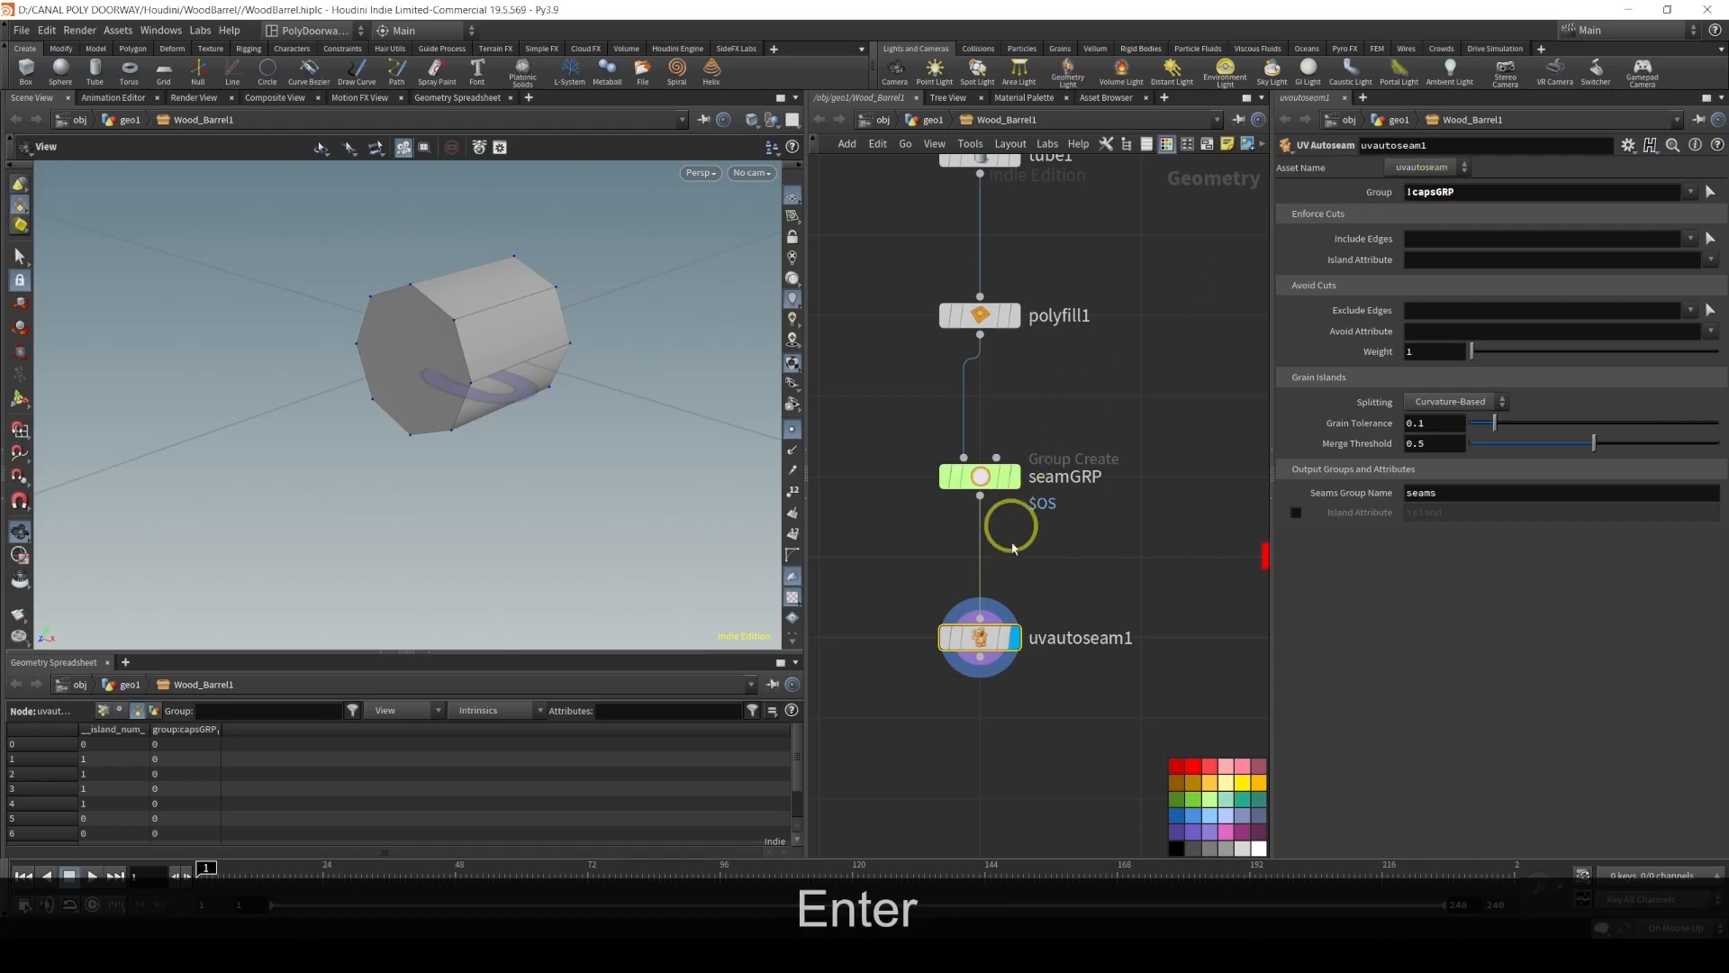
# Set the UV Autoseam Include Edges group to seamGRP
pyautogui.doubleClick(1427, 193)
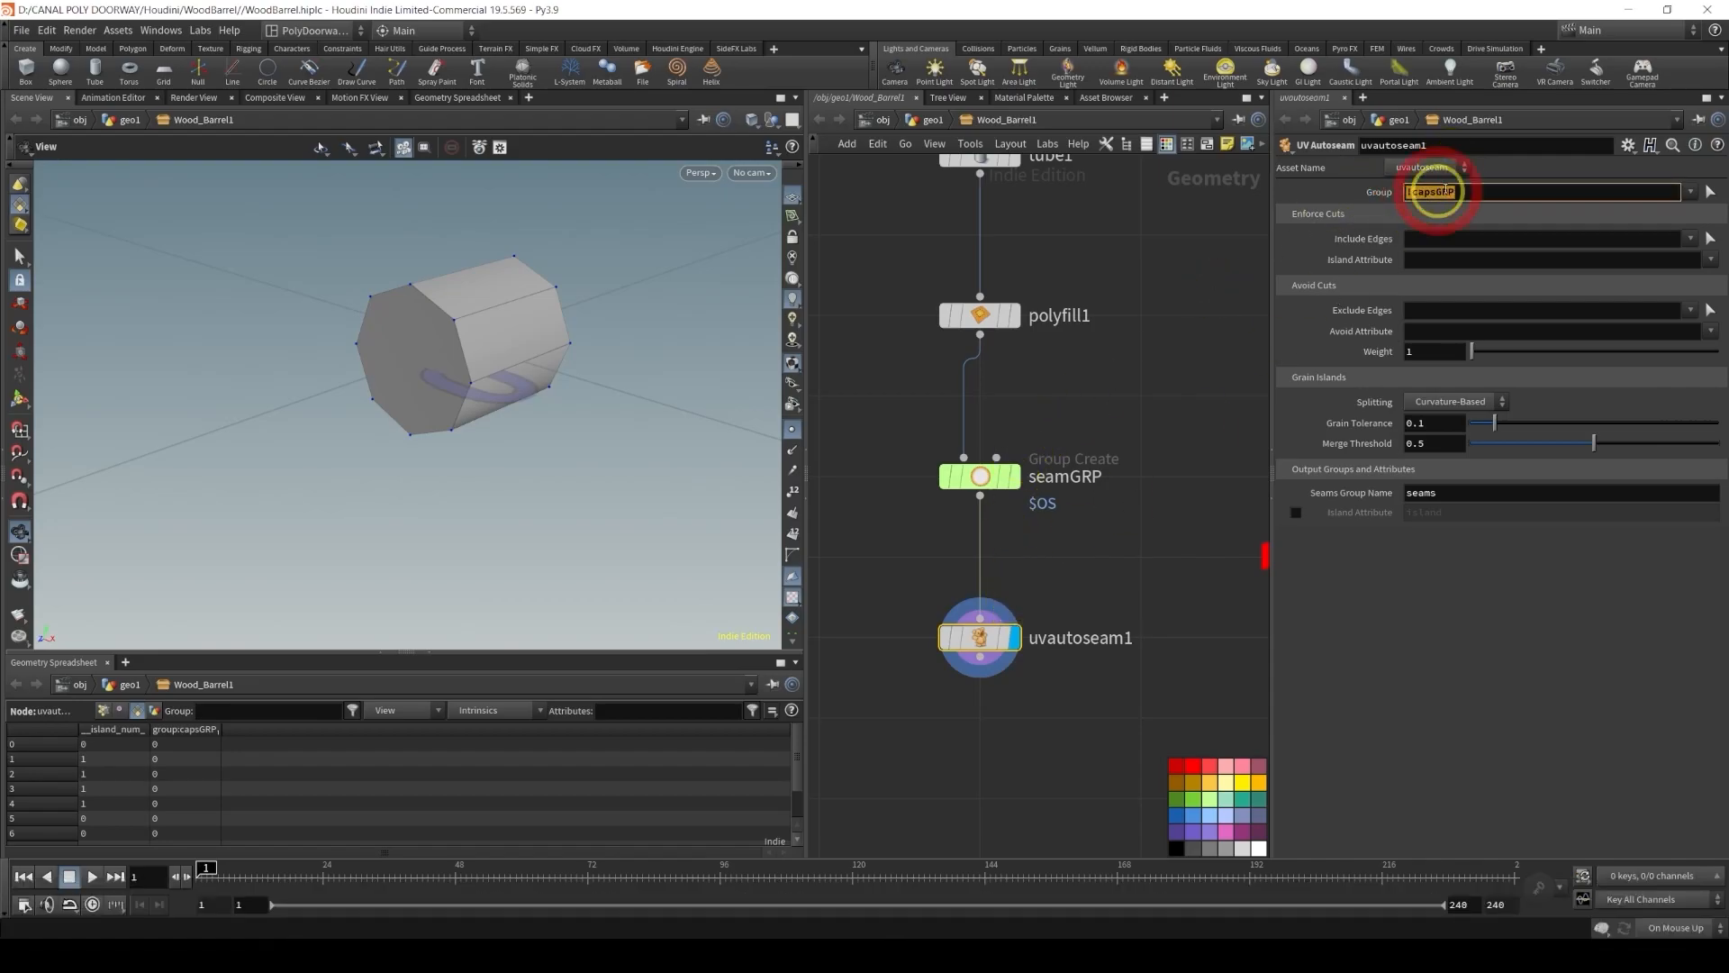
pyautogui.click(1139, 547)
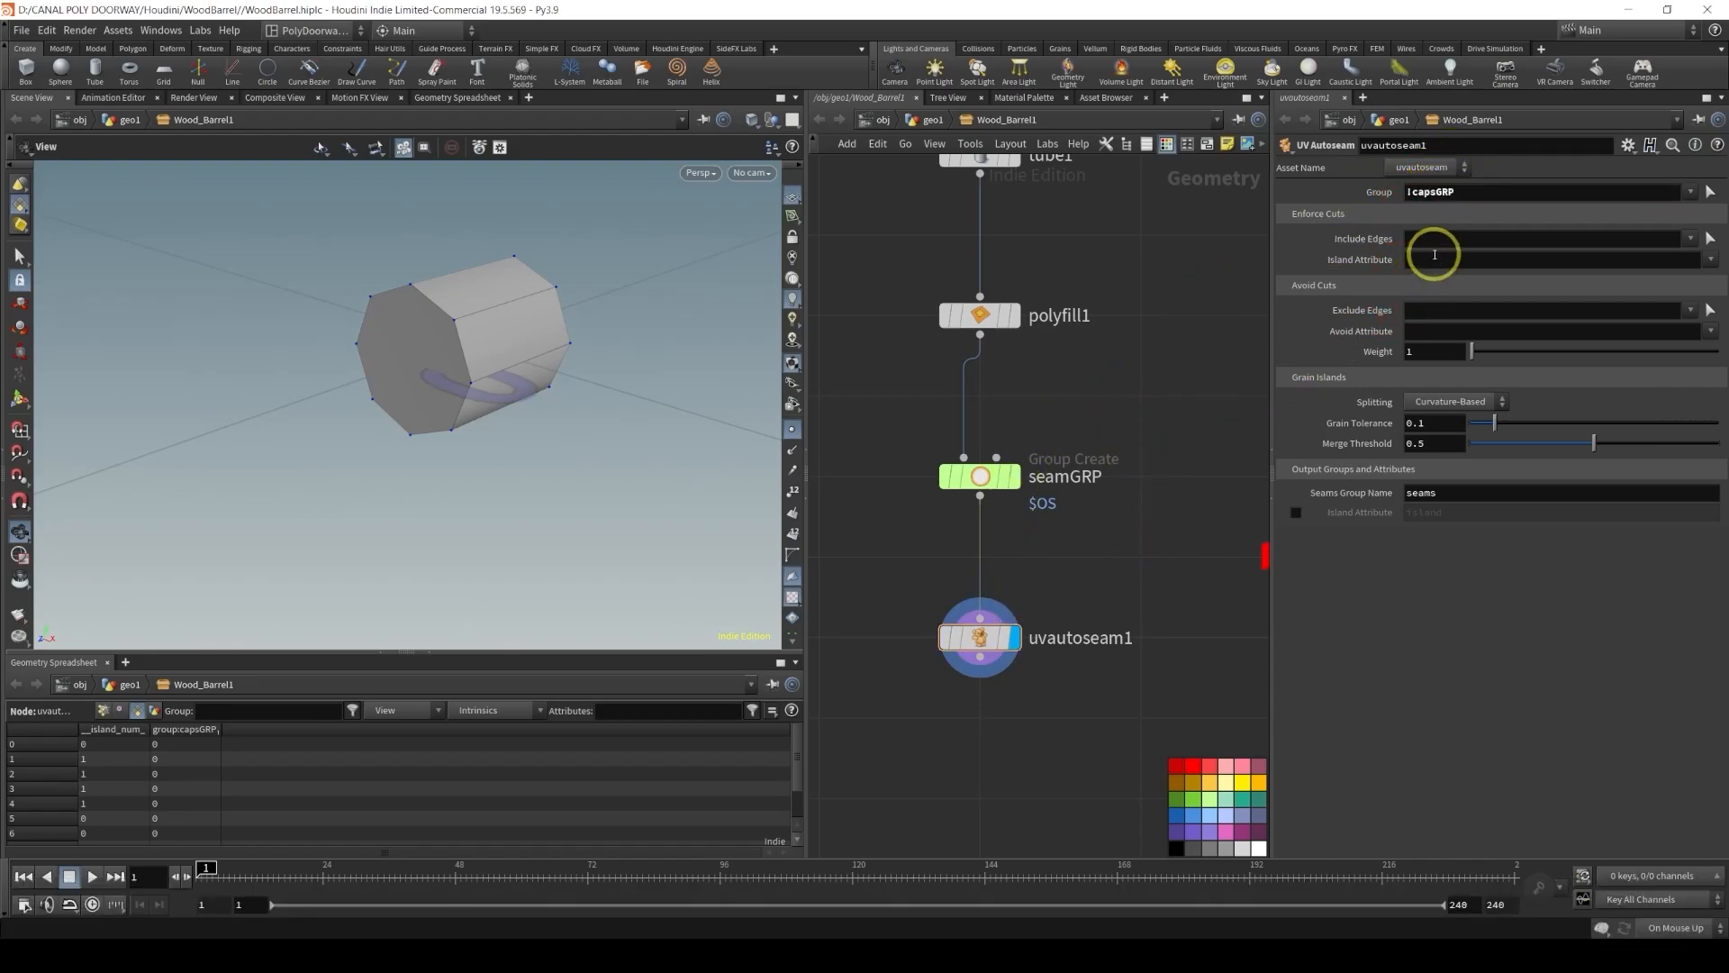
pyautogui.click(1437, 241)
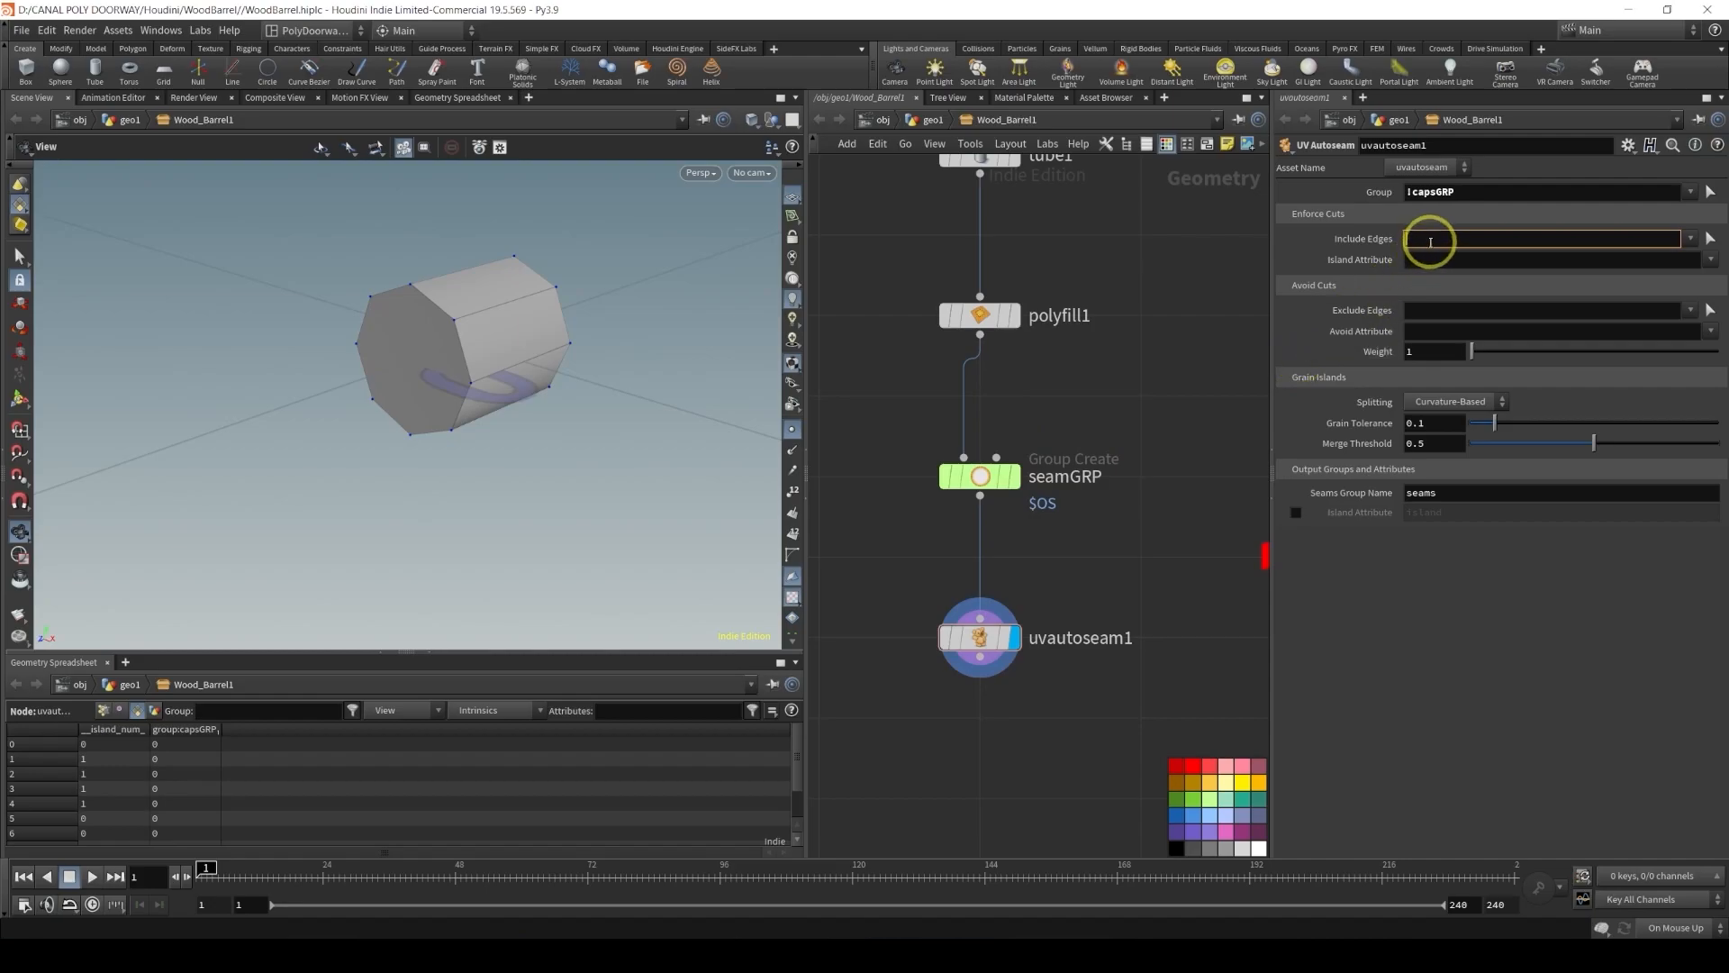
pyautogui.write('seam')
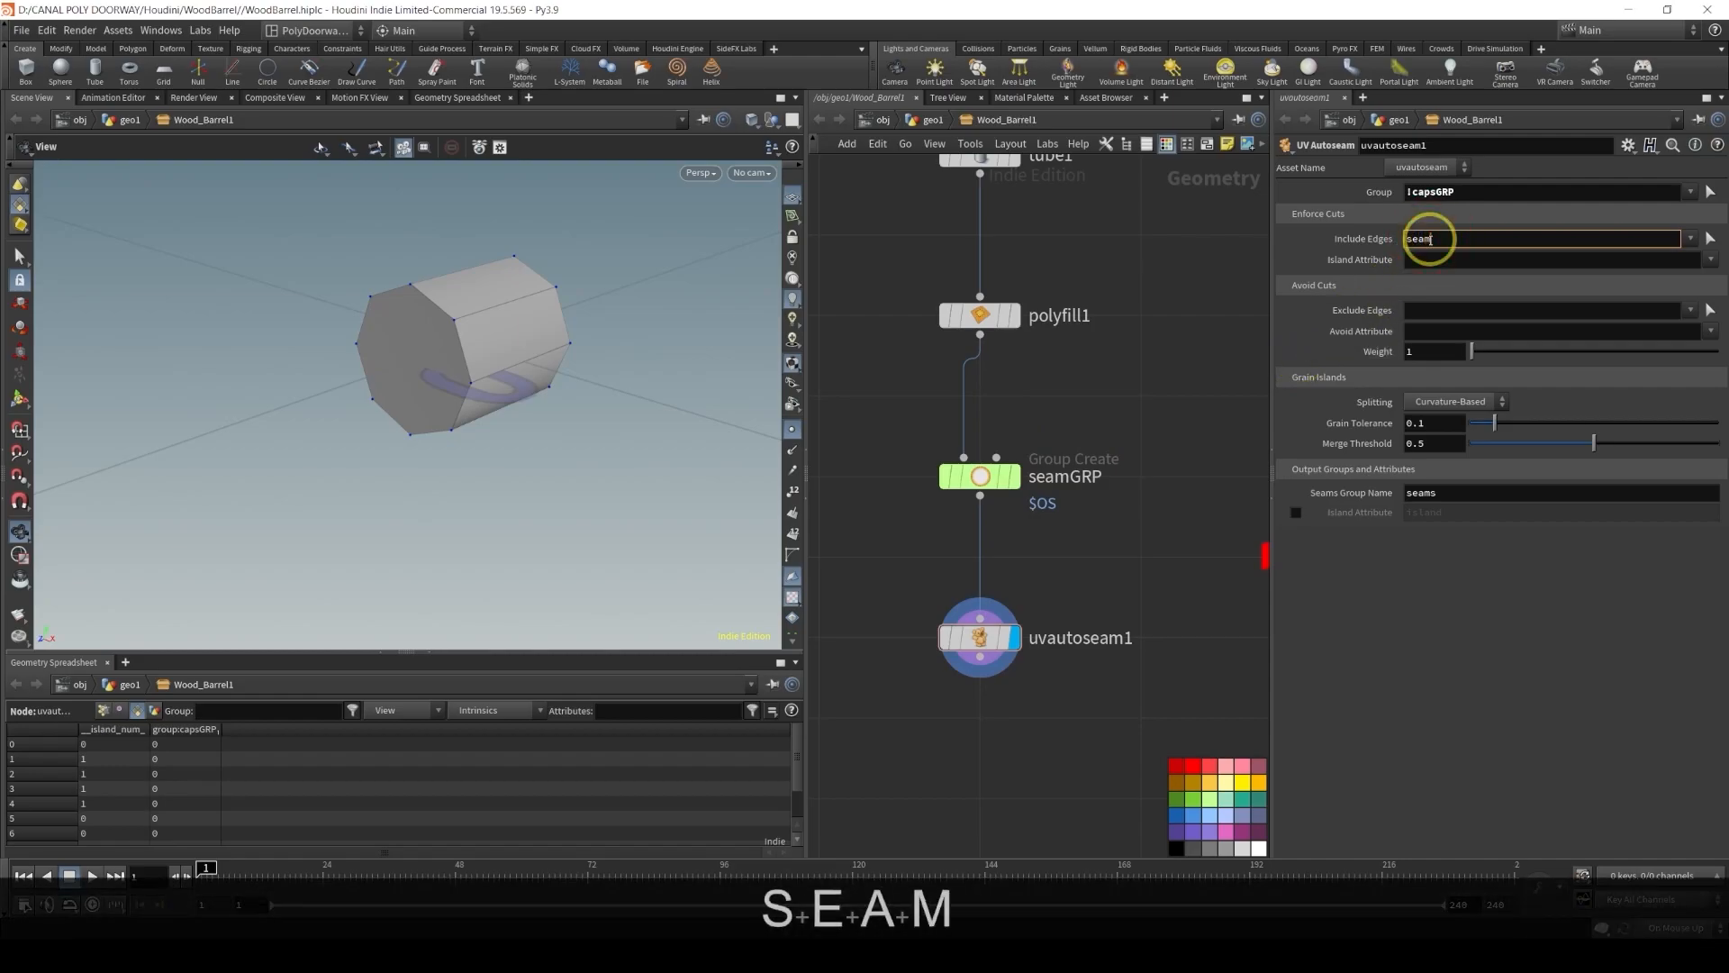
pyautogui.write('GRP')
pyautogui.press('Return')
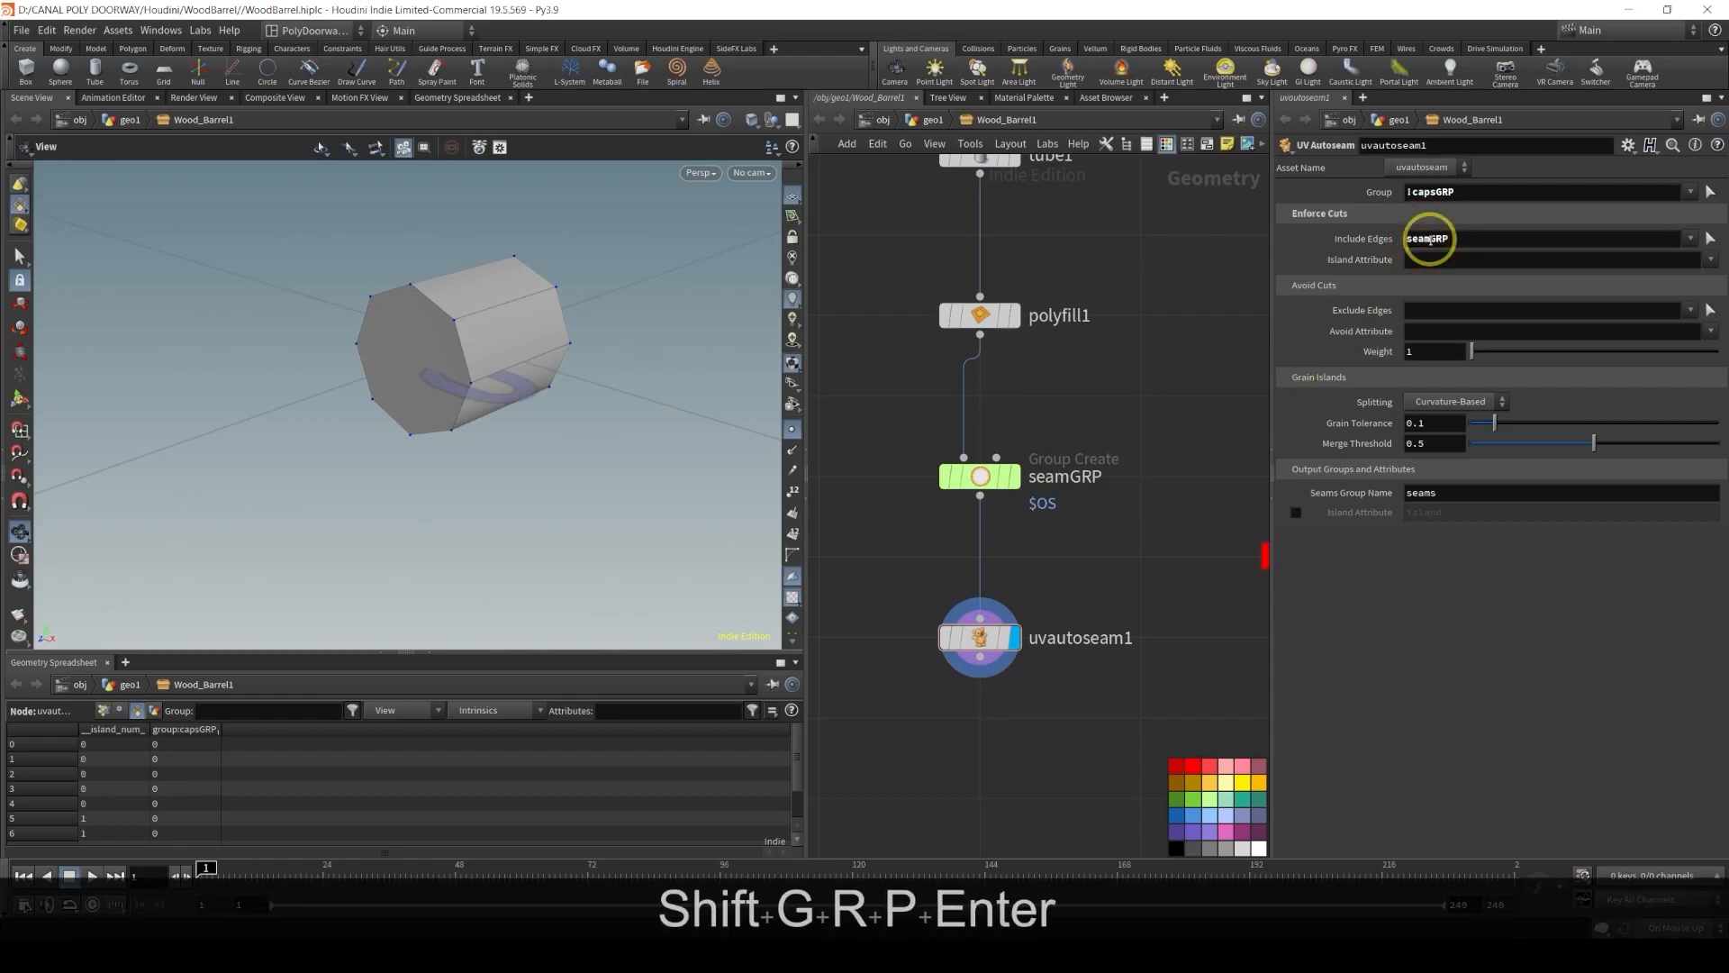
# Add a UV Flatten node wired below uvautoseam1 and make it the displayed node
pyautogui.moveTo(907, 694); pyautogui.dragTo(919, 579, button='middle')
pyautogui.press('Tab')
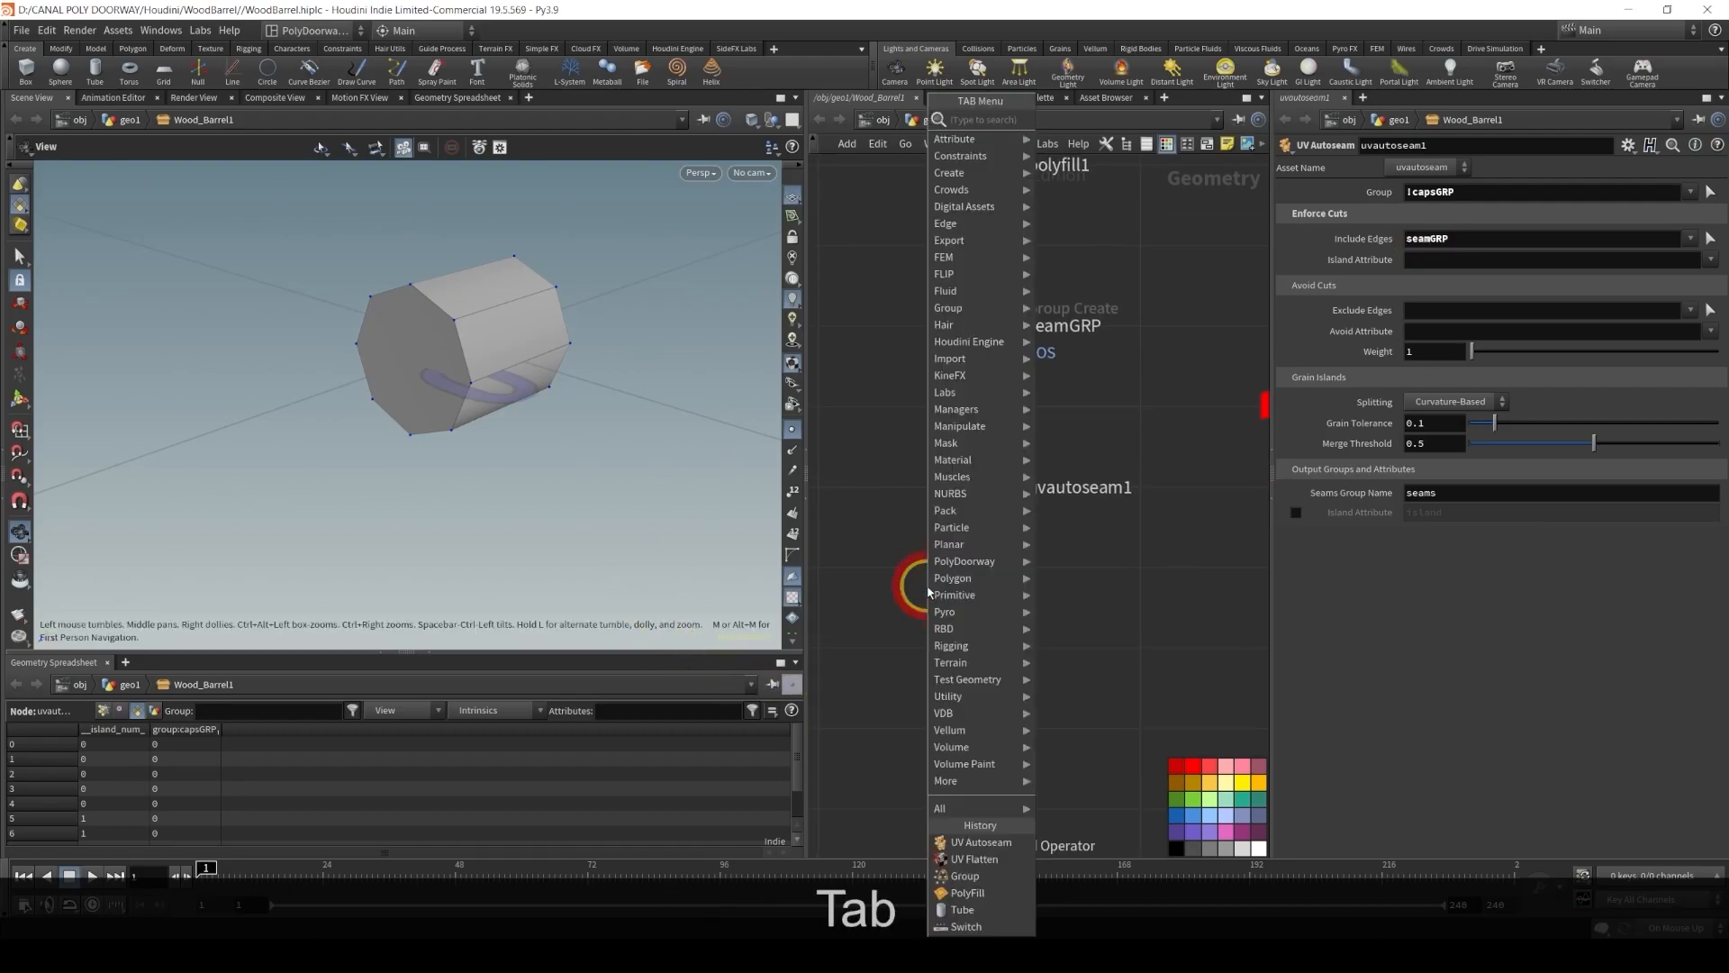
pyautogui.write('uv')
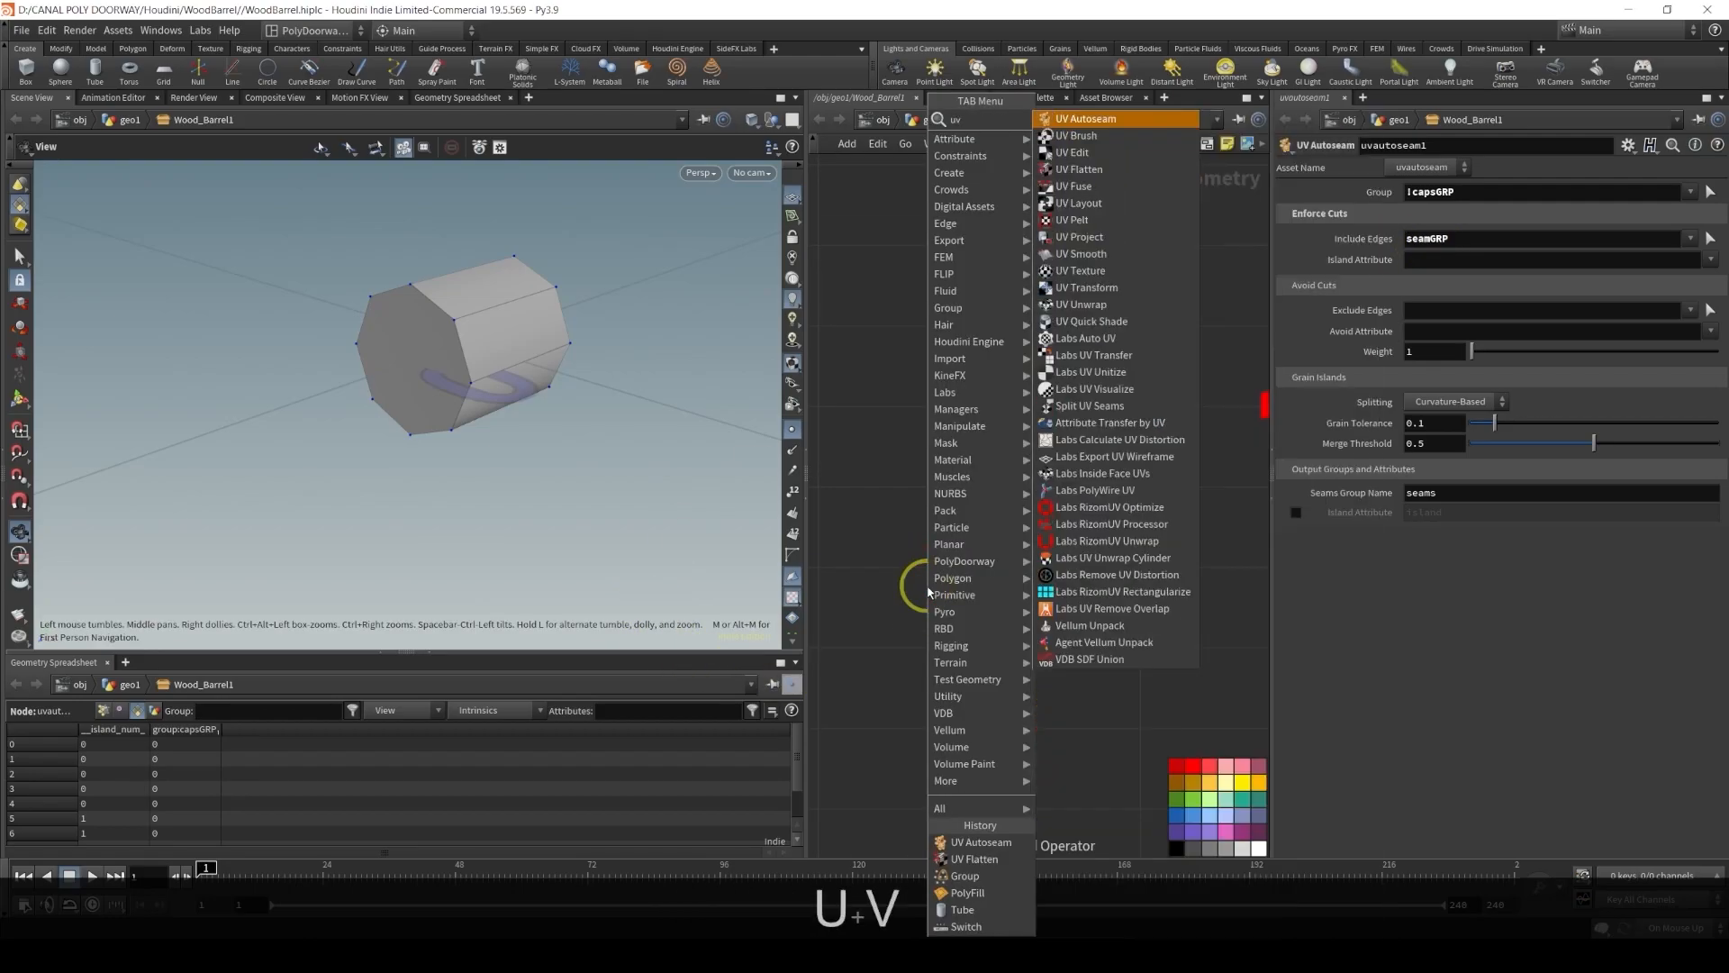
pyautogui.press('Down')
pyautogui.press('Down')
pyautogui.press('Down')
pyautogui.press('Return')
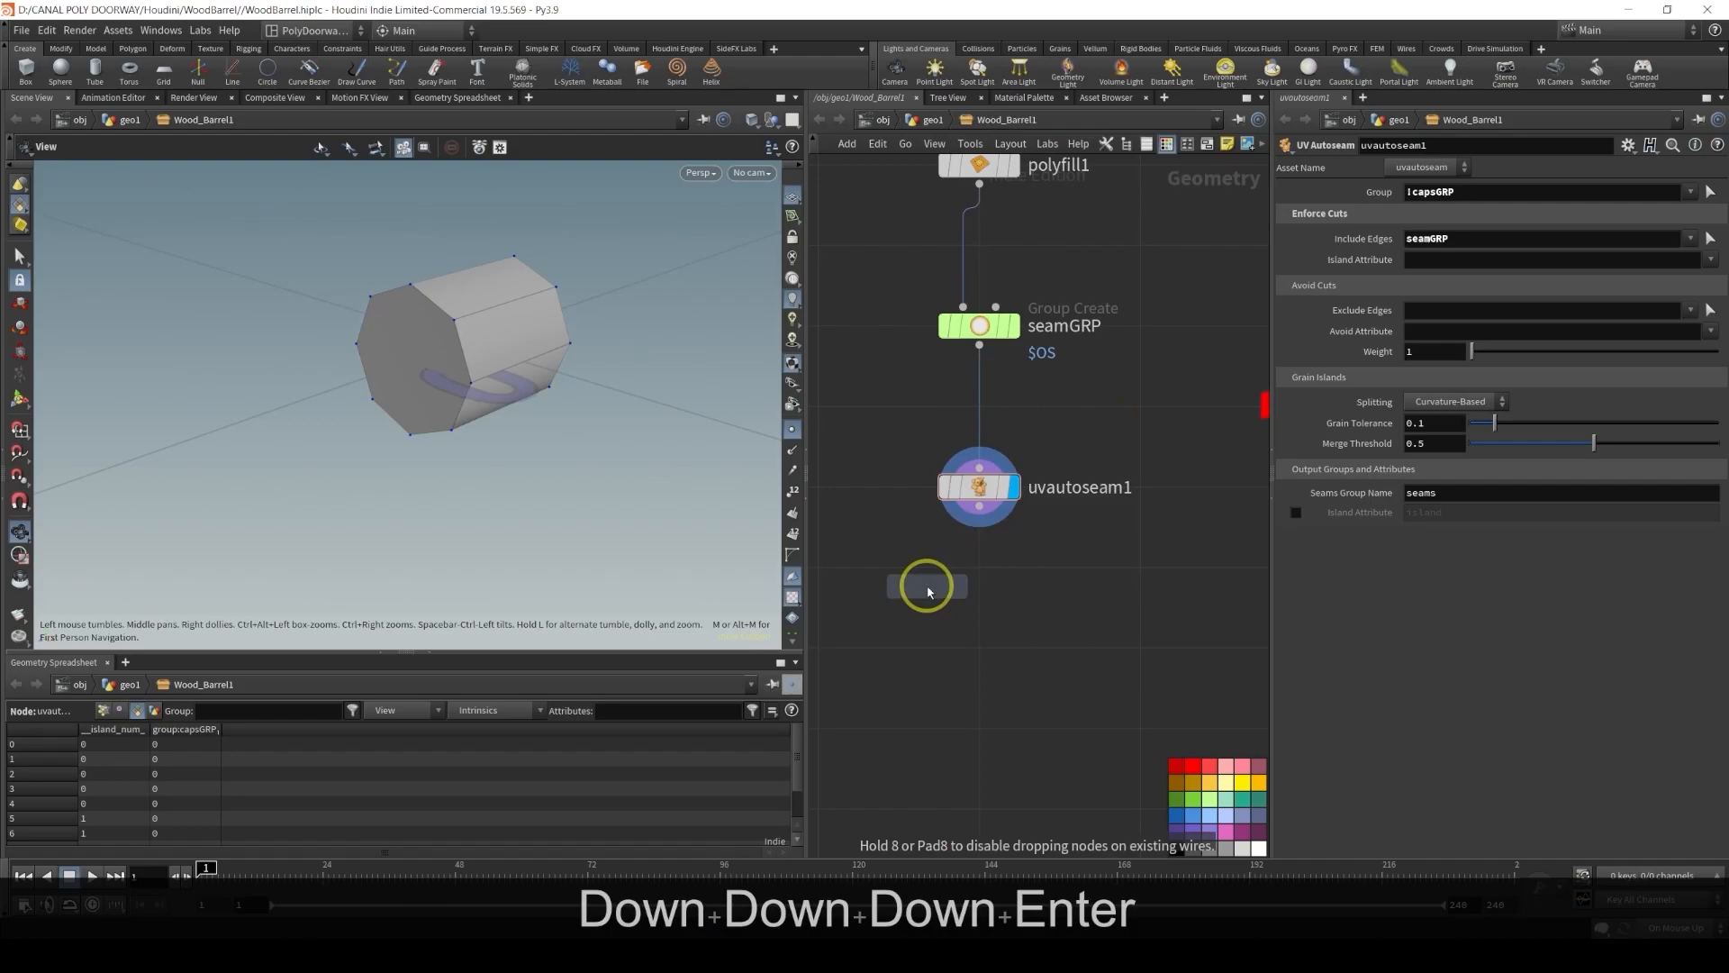
pyautogui.click(980, 642)
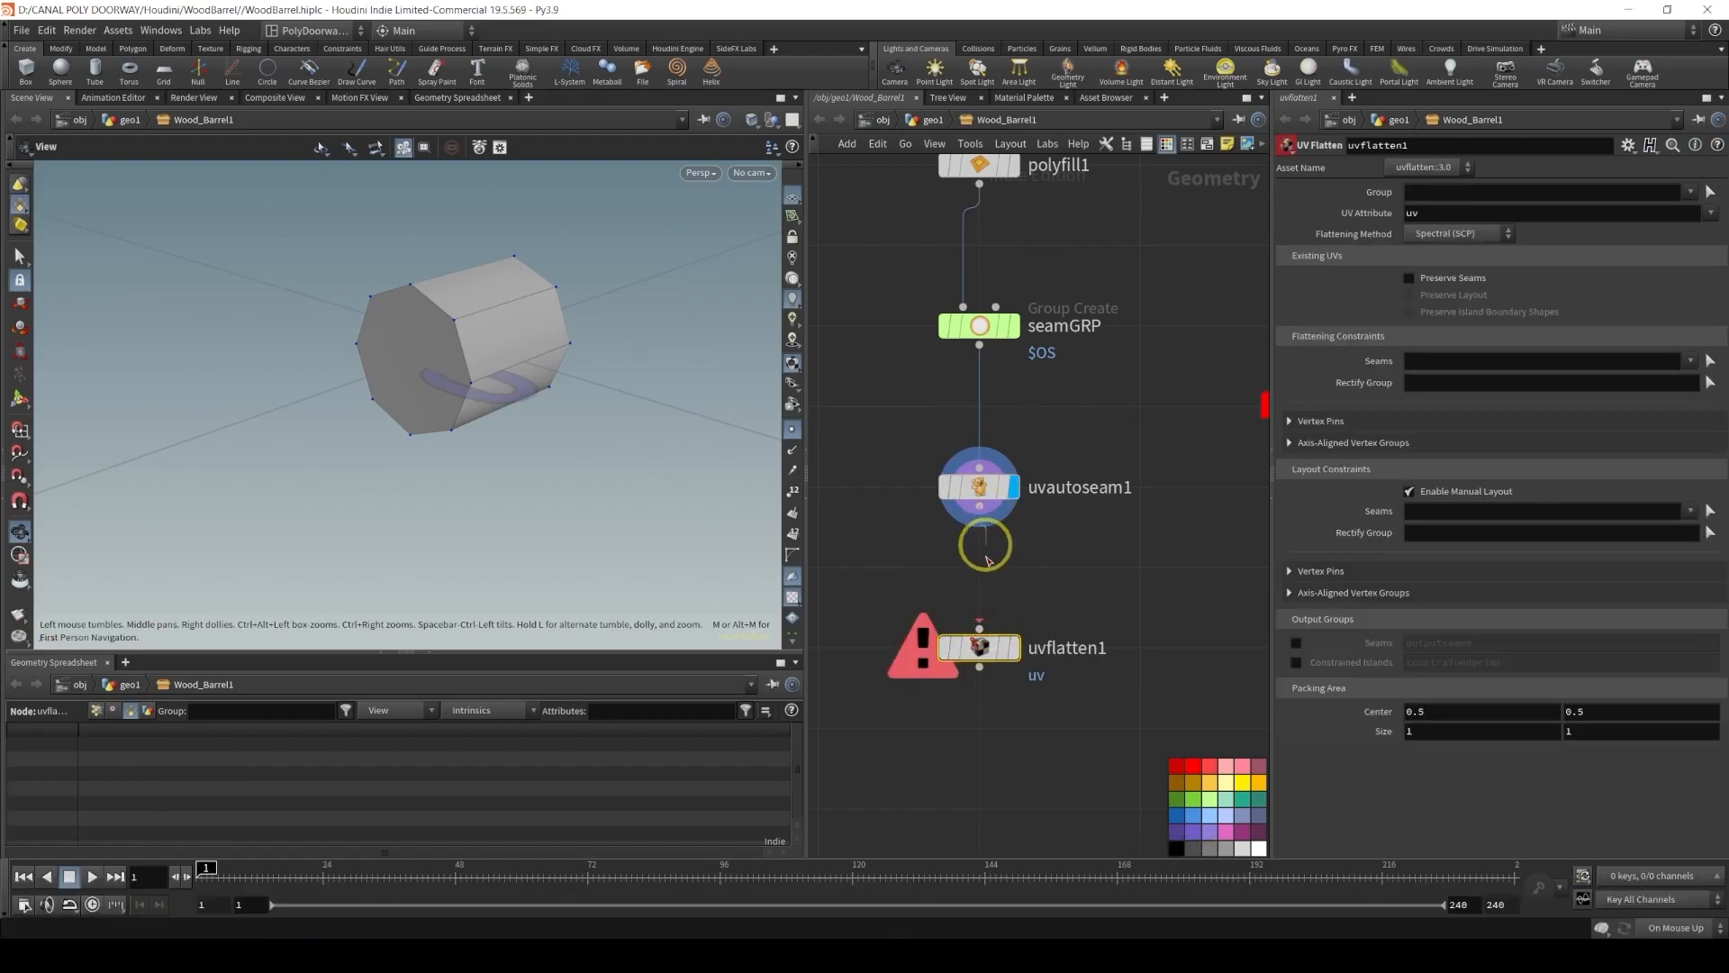
pyautogui.click(1011, 601)
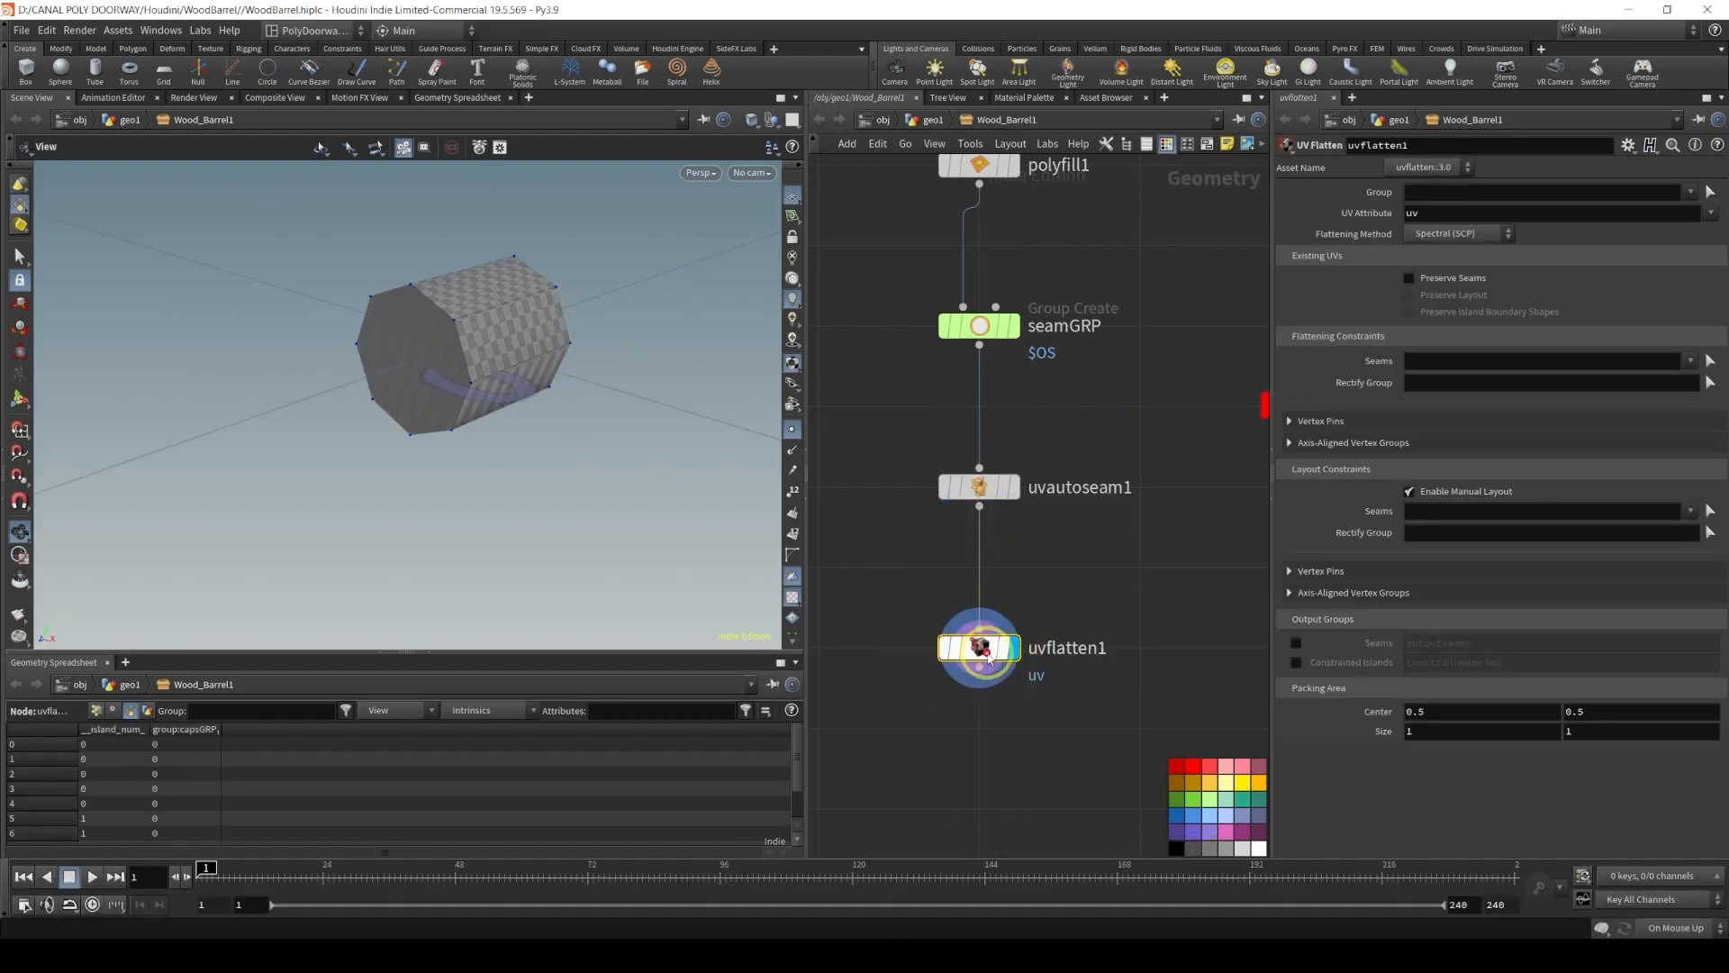
# Enable Preserve Seams on uvflatten1 and set its Flattening Constraints Seams to the seams group copied from uvautoseam1
pyautogui.click(1410, 278)
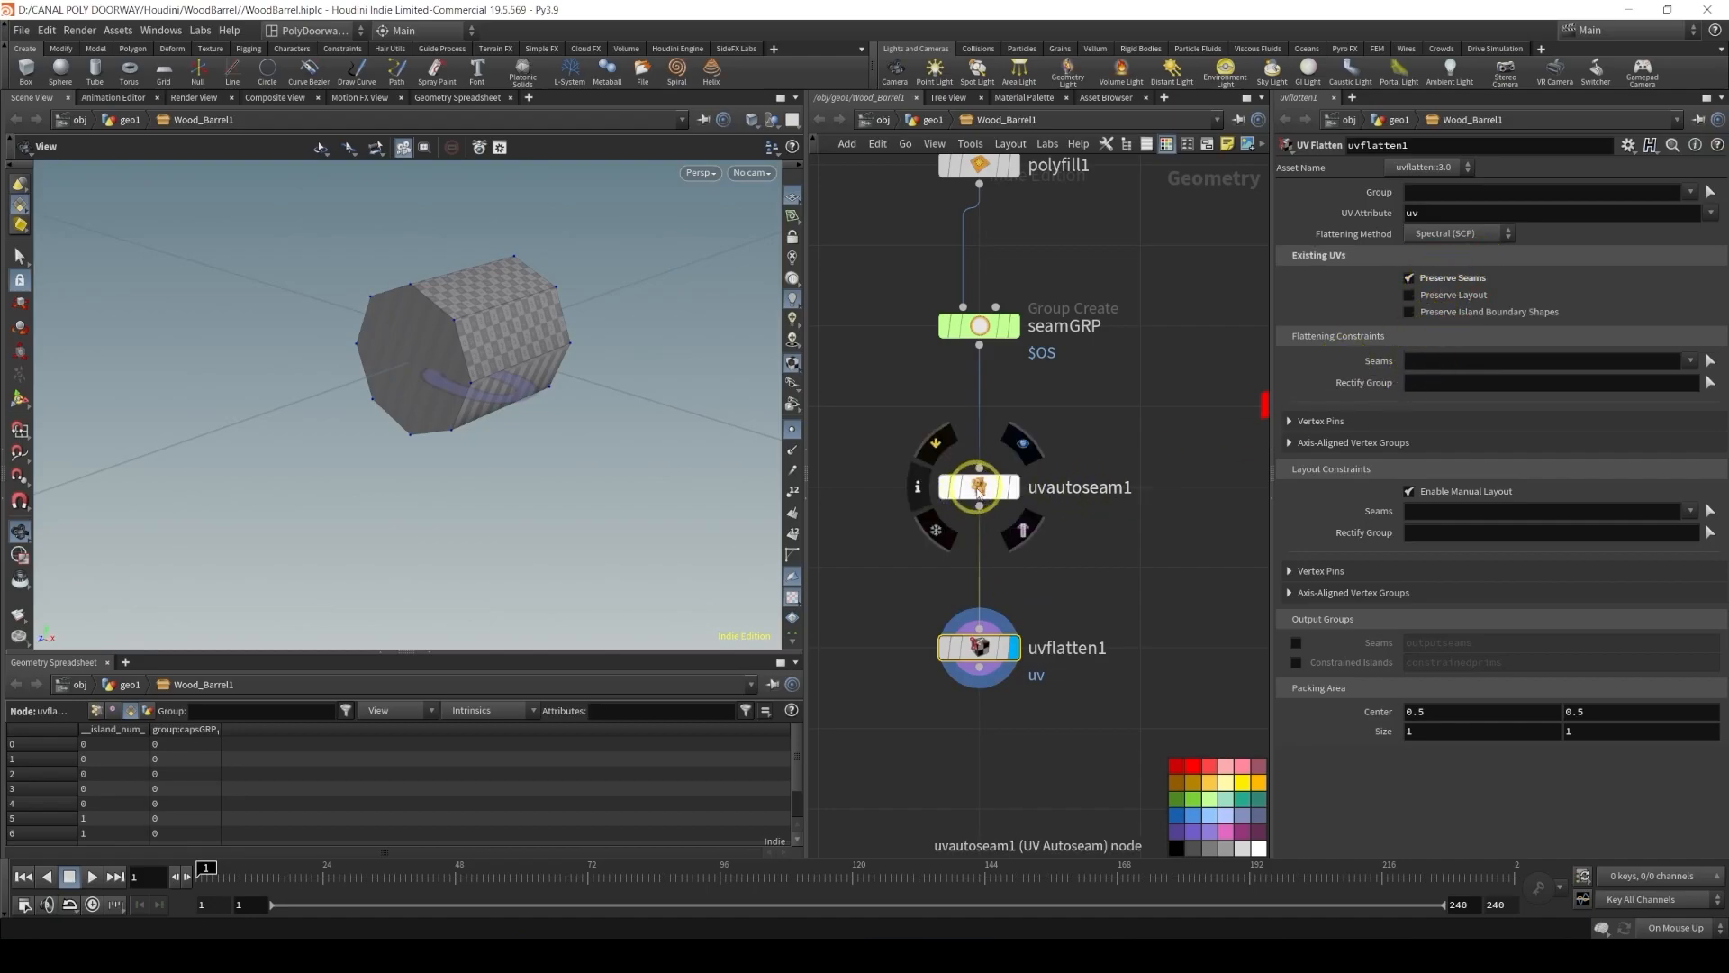
pyautogui.click(979, 486)
pyautogui.doubleClick(1433, 494)
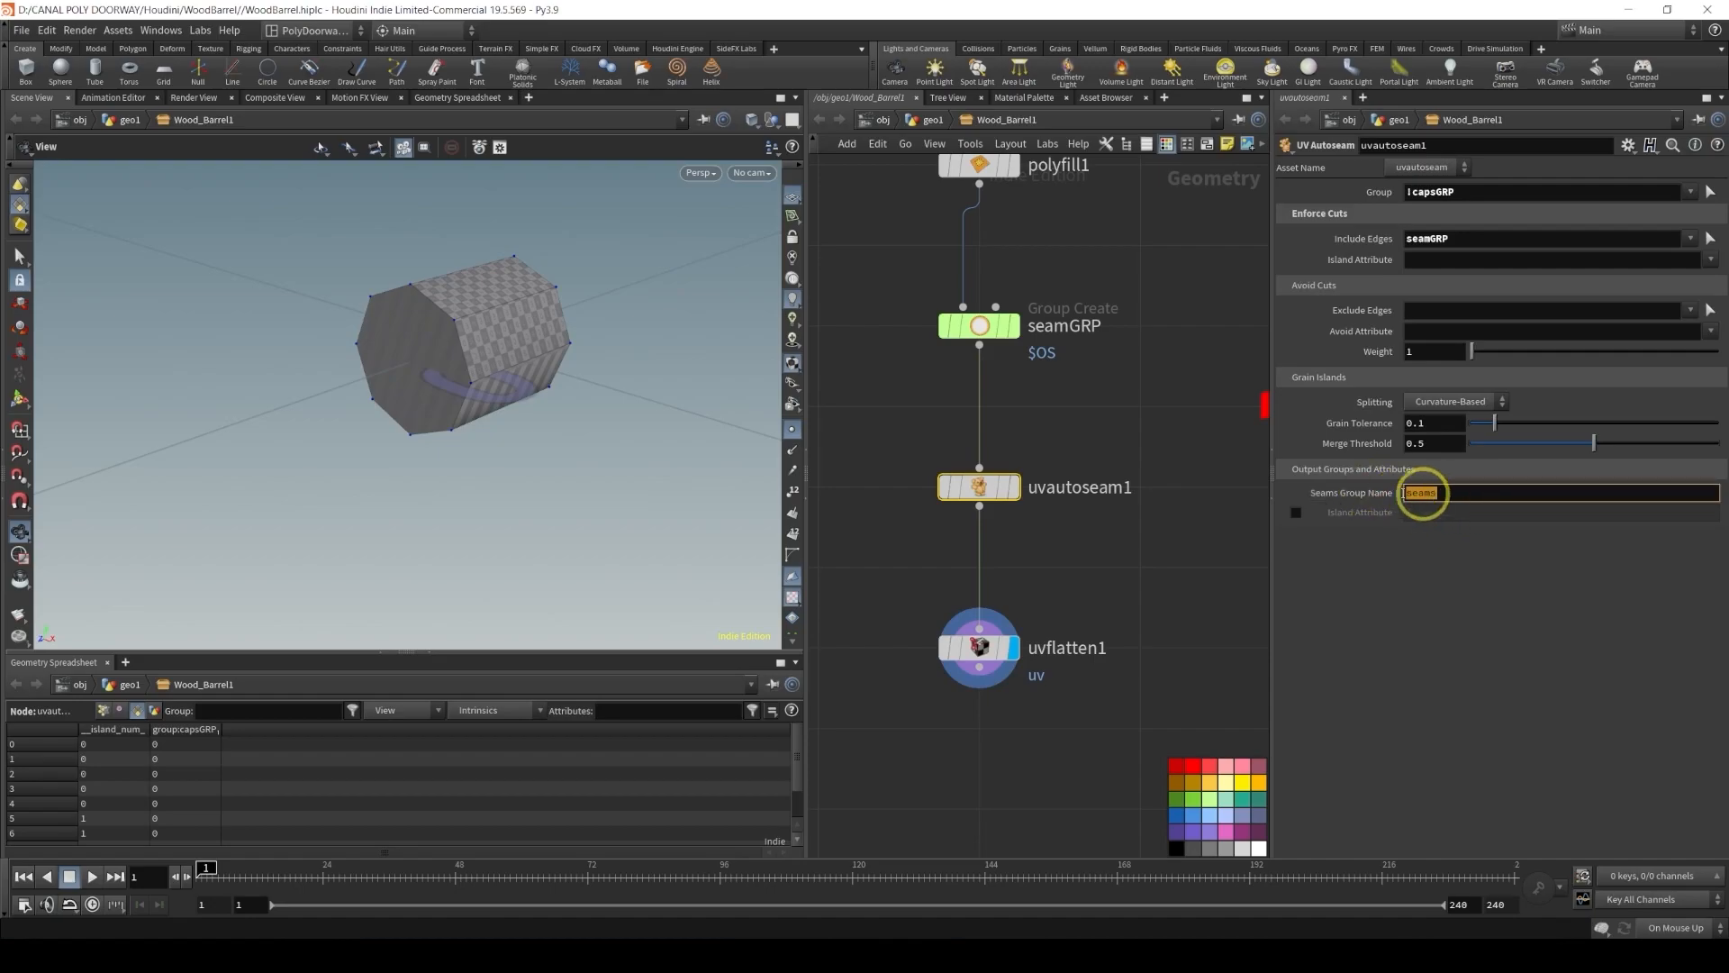
pyautogui.hotkey('ctrl', 'c')
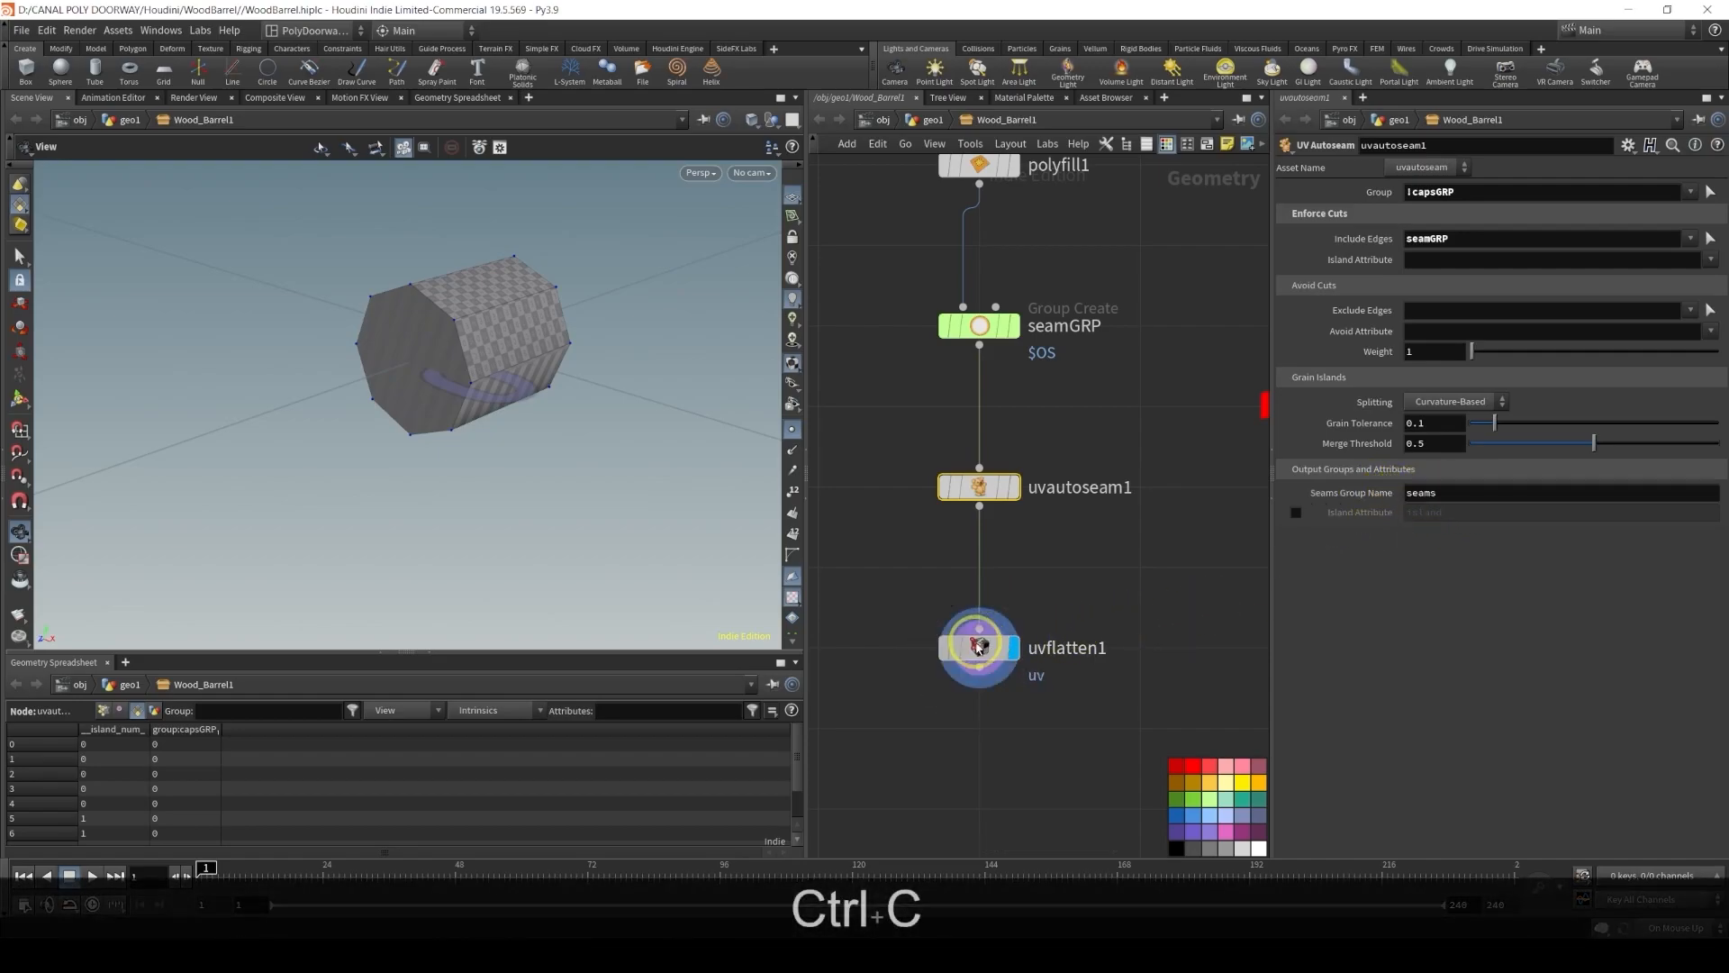
pyautogui.click(979, 647)
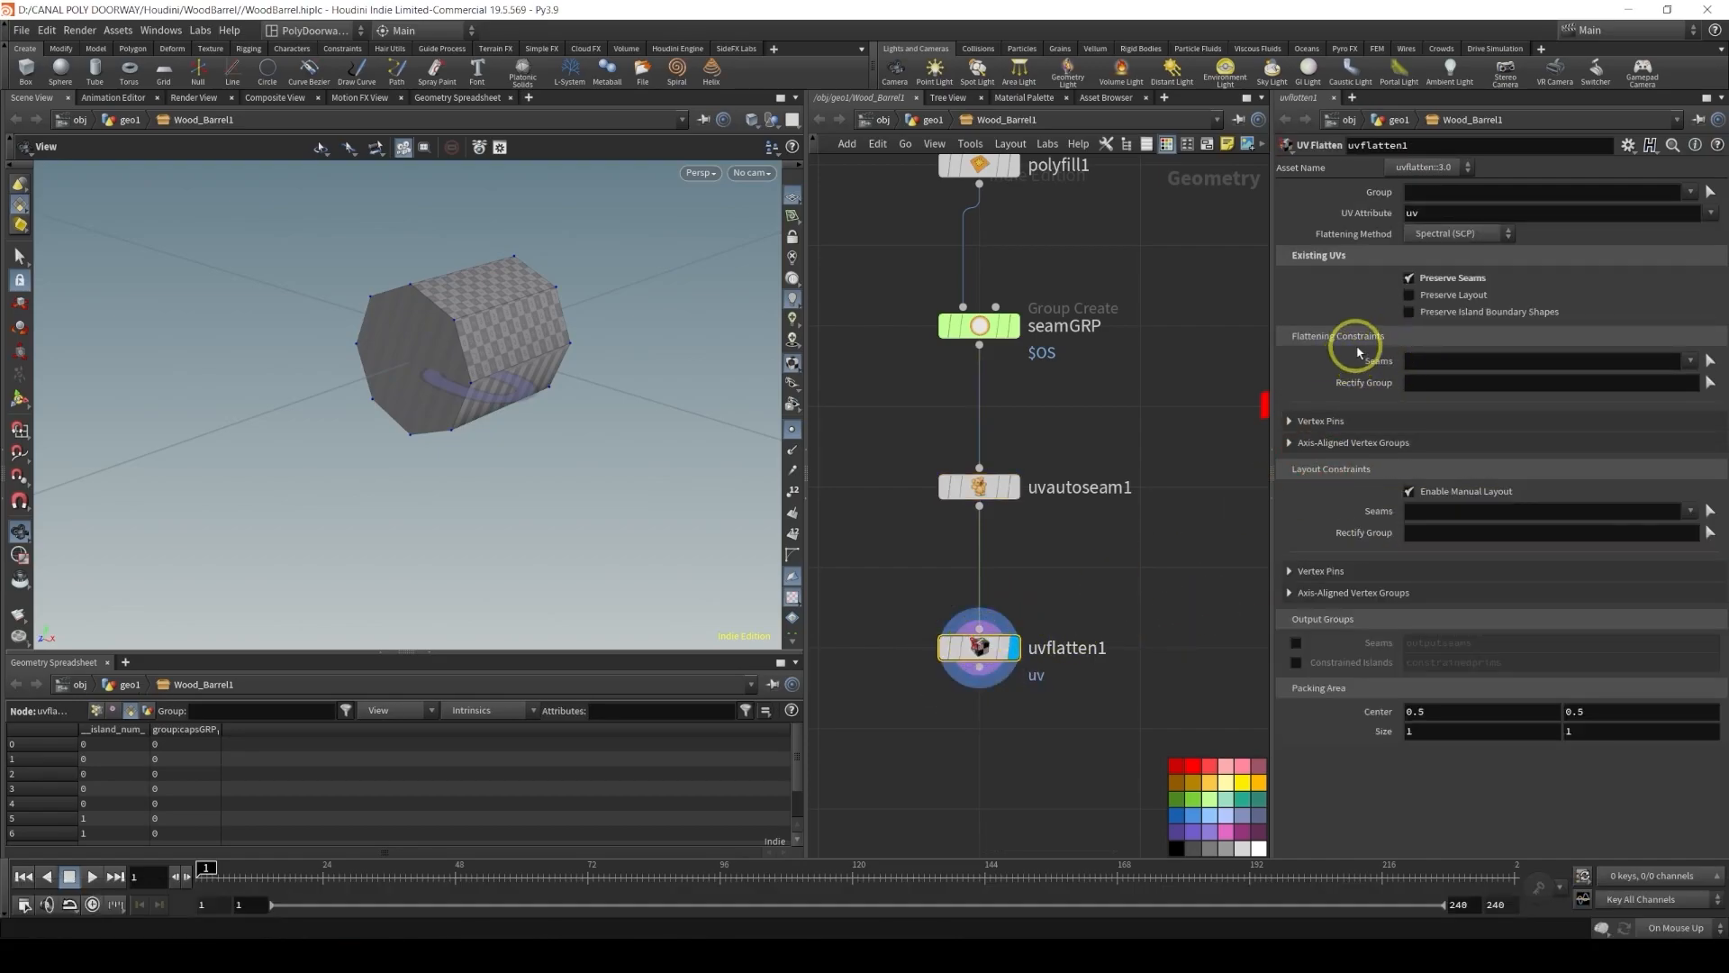
pyautogui.click(1416, 361)
pyautogui.hotkey('ctrl', 'v')
pyautogui.press('Return')
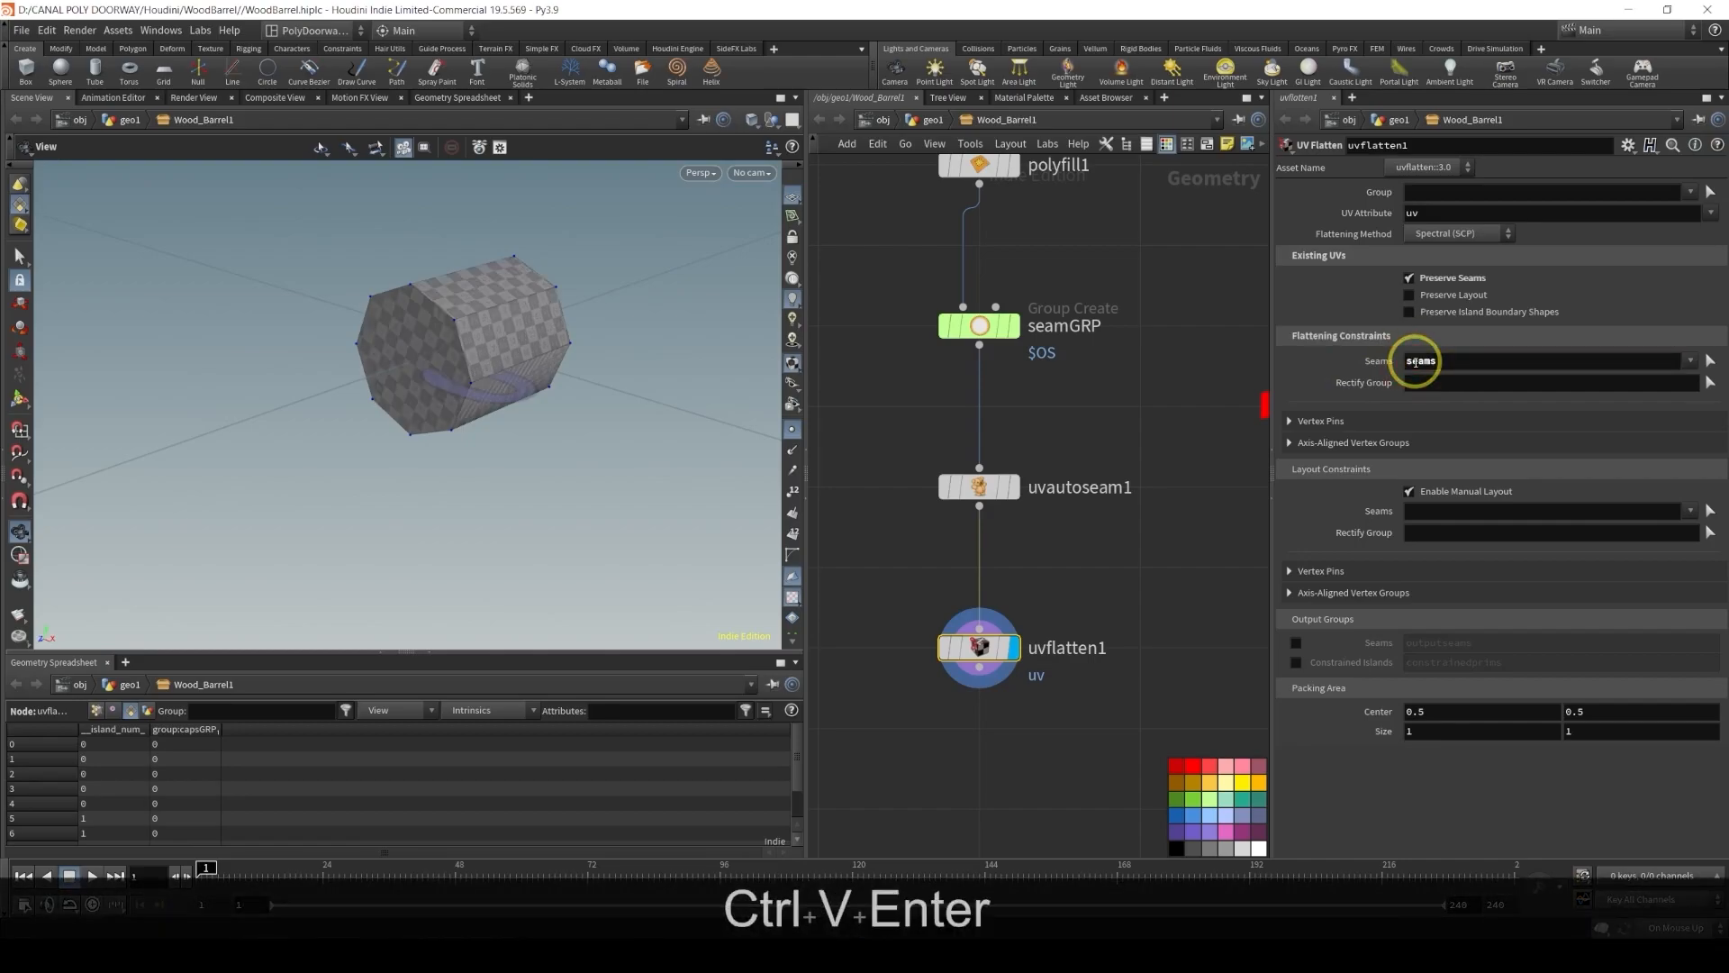
# Raise the UV Autoseam Merge Threshold to about 0.823
pyautogui.keyDown('alt'); pyautogui.moveTo(436, 267); pyautogui.dragTo(490, 324); pyautogui.keyUp('alt')
pyautogui.moveTo(979, 487)
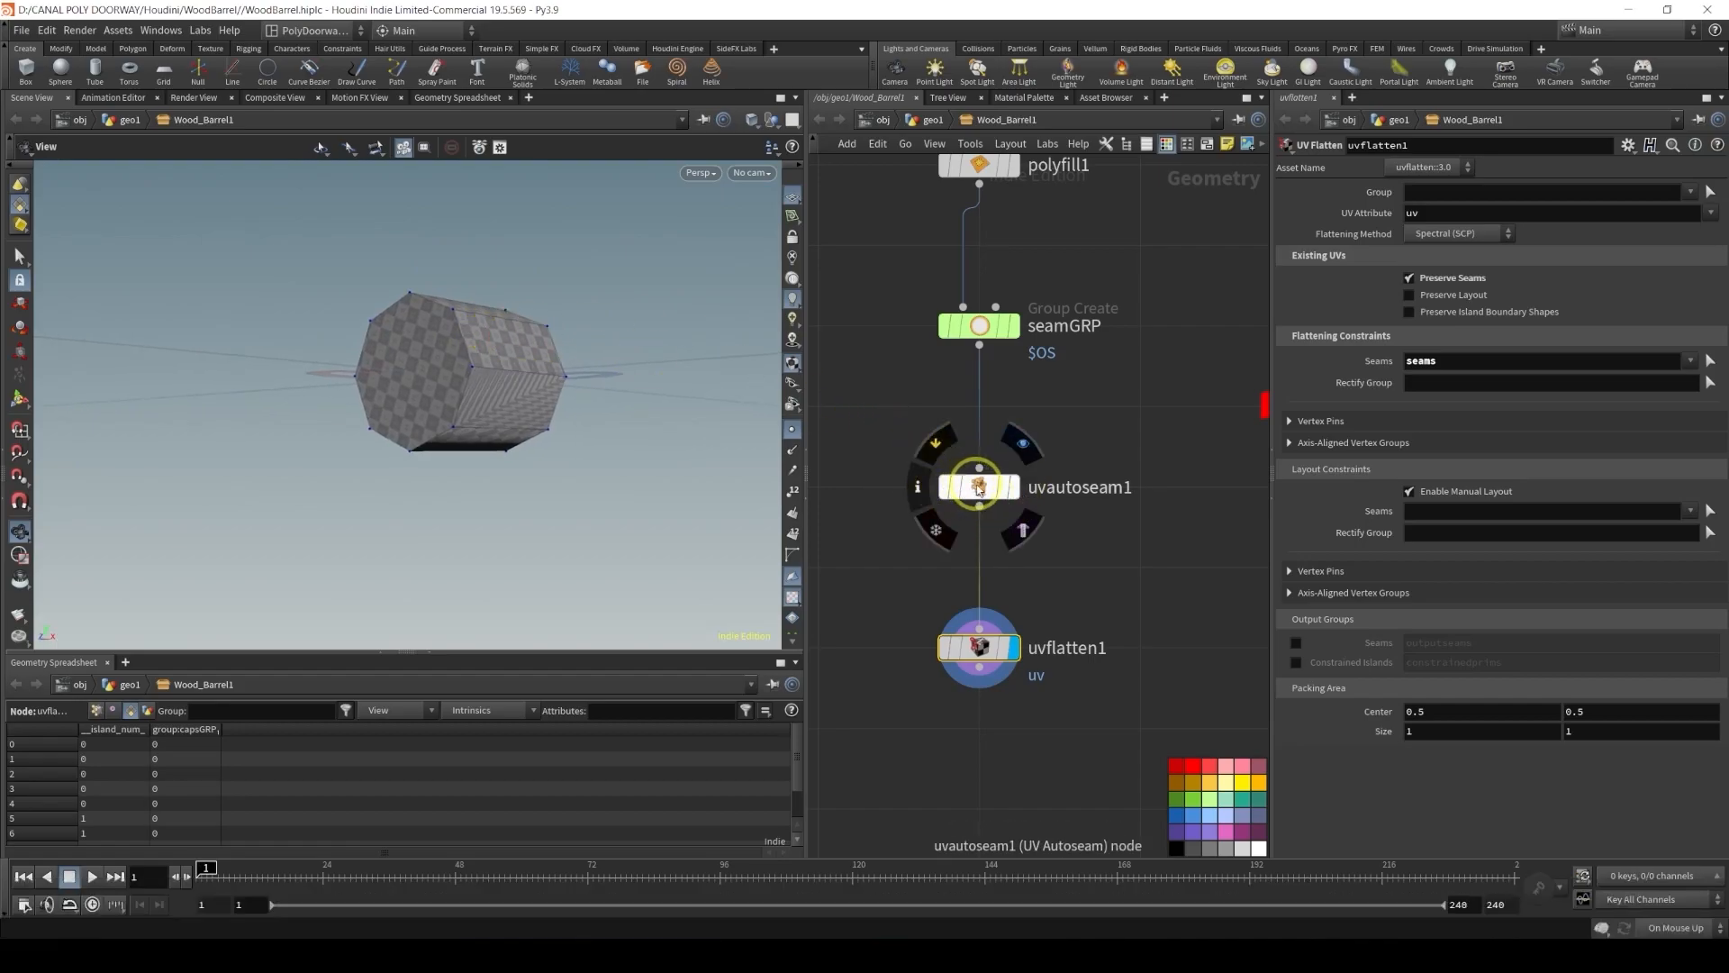
pyautogui.click(979, 486)
pyautogui.moveTo(1599, 443); pyautogui.dragTo(1673, 448)
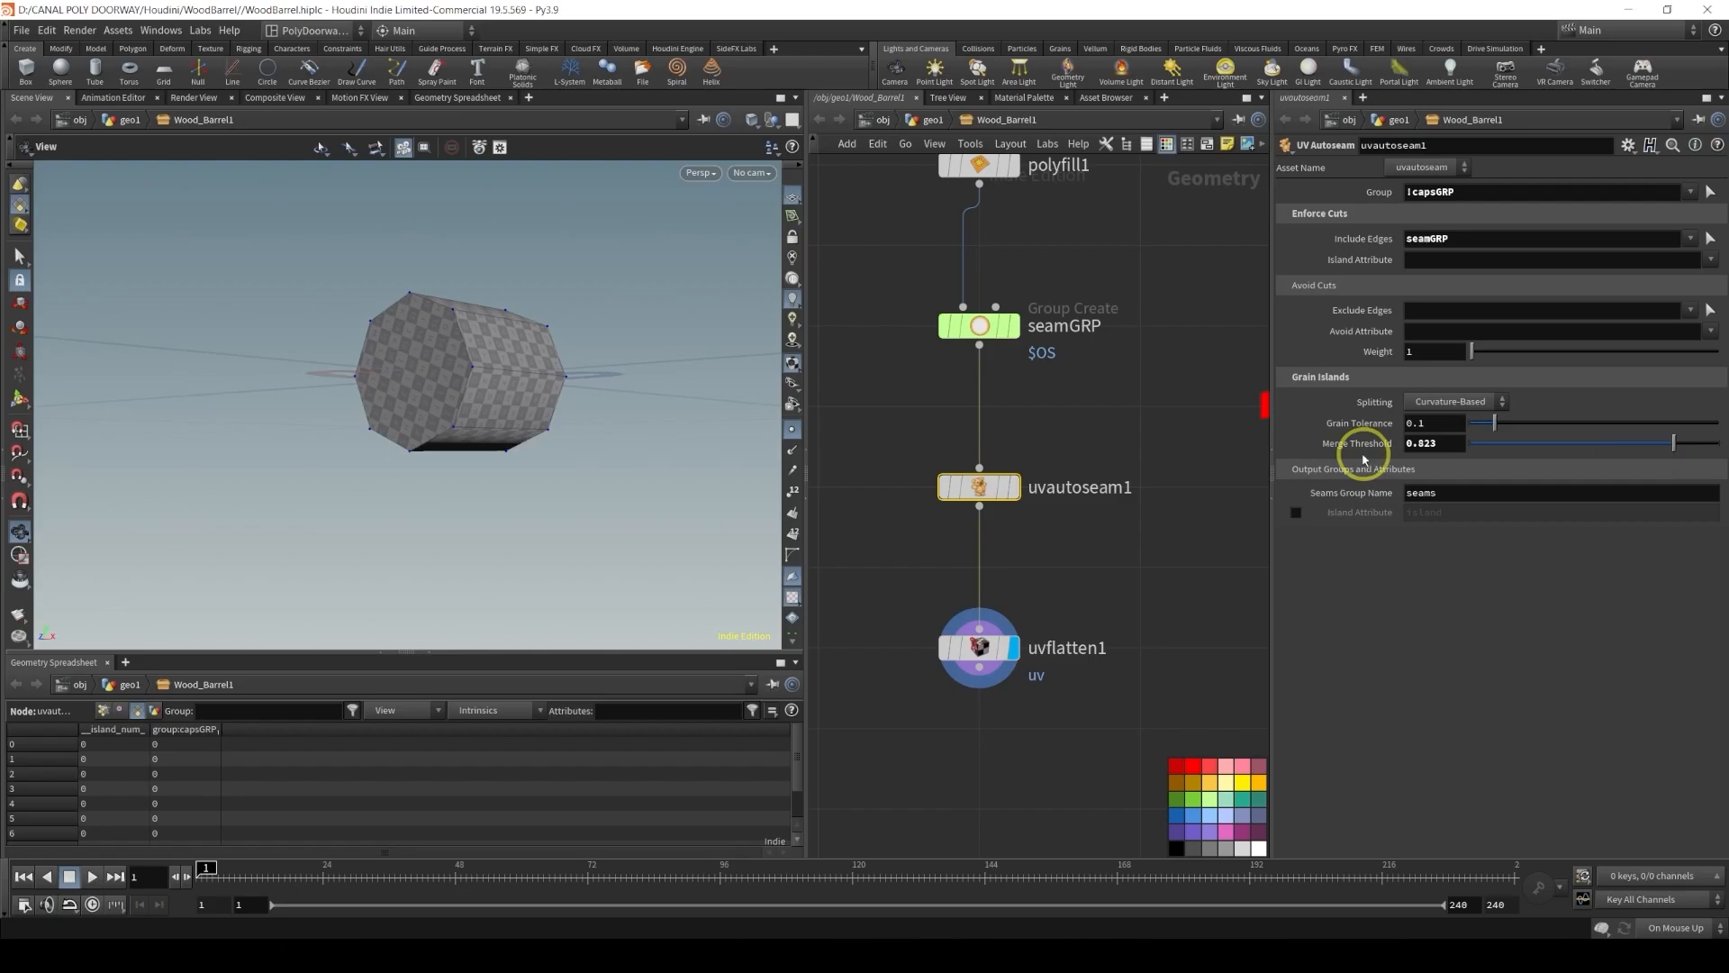
# Select the bolt node chain and move it next to the barrel's bolt-insertion network
pyautogui.keyDown('alt'); pyautogui.moveTo(417, 366); pyautogui.dragTo(429, 409); pyautogui.keyUp('alt')
pyautogui.keyDown('alt'); pyautogui.scroll(-6, 869, 375); pyautogui.keyUp('alt')
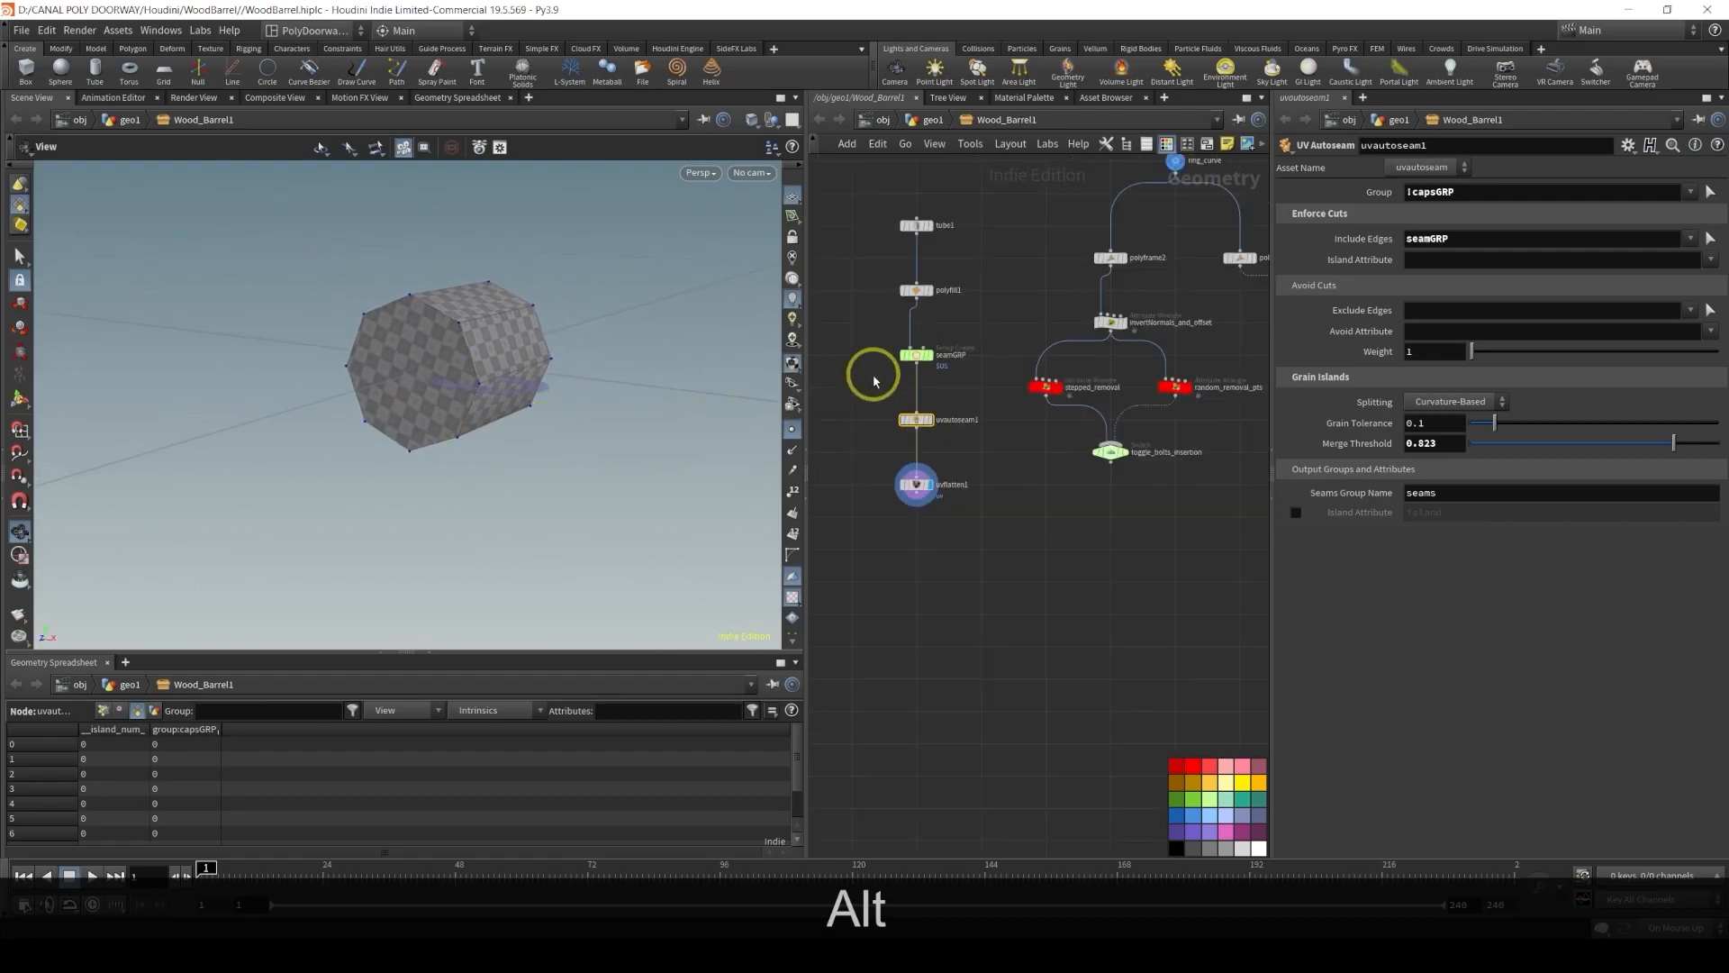
pyautogui.moveTo(856, 206); pyautogui.dragTo(999, 594)
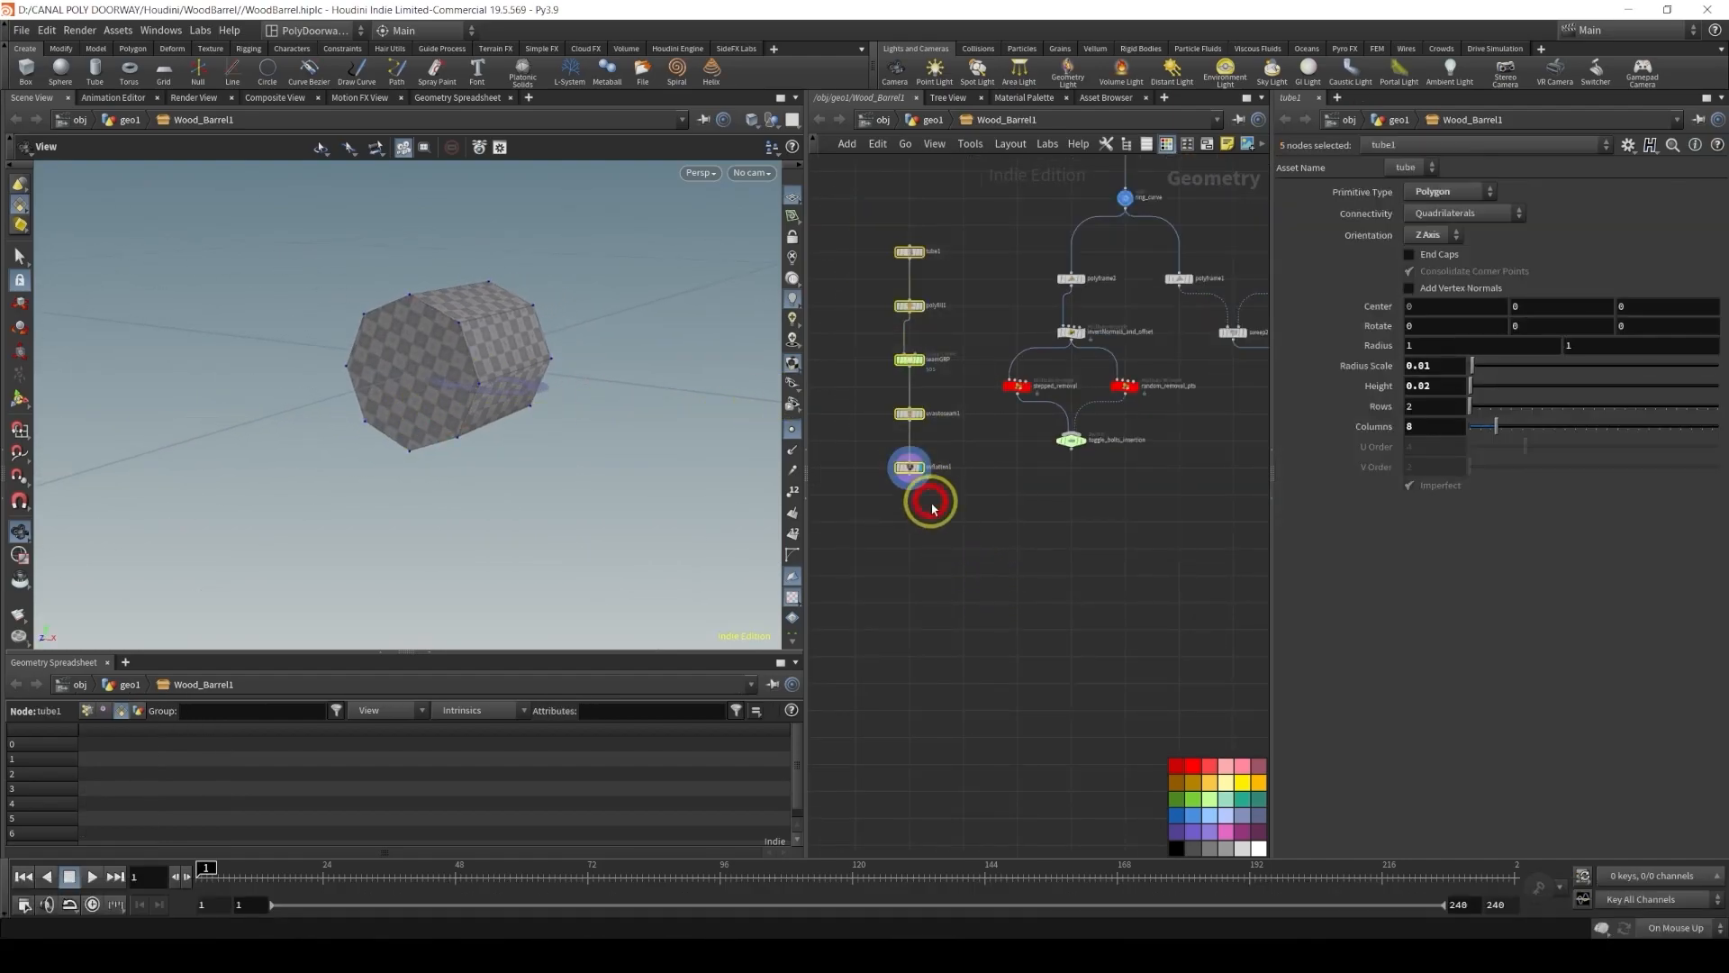
pyautogui.moveTo(930, 501); pyautogui.dragTo(953, 631, button='middle')
pyautogui.moveTo(943, 635); pyautogui.dragTo(940, 607)
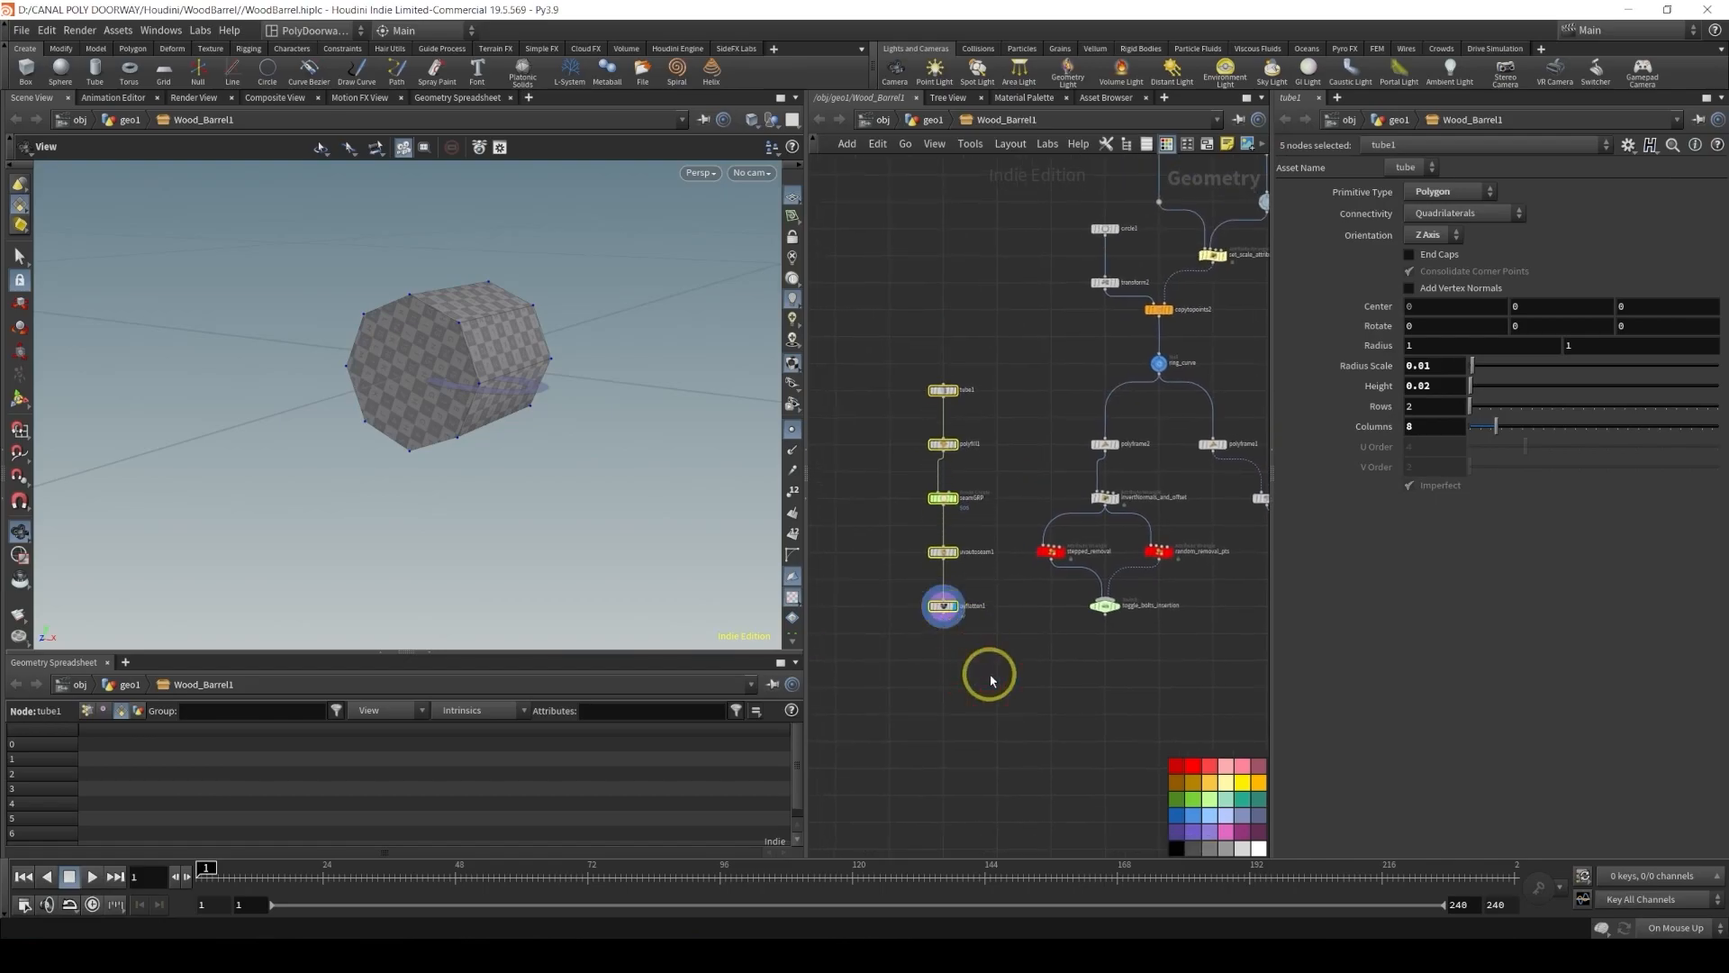
pyautogui.moveTo(990, 675); pyautogui.dragTo(997, 613, button='middle')
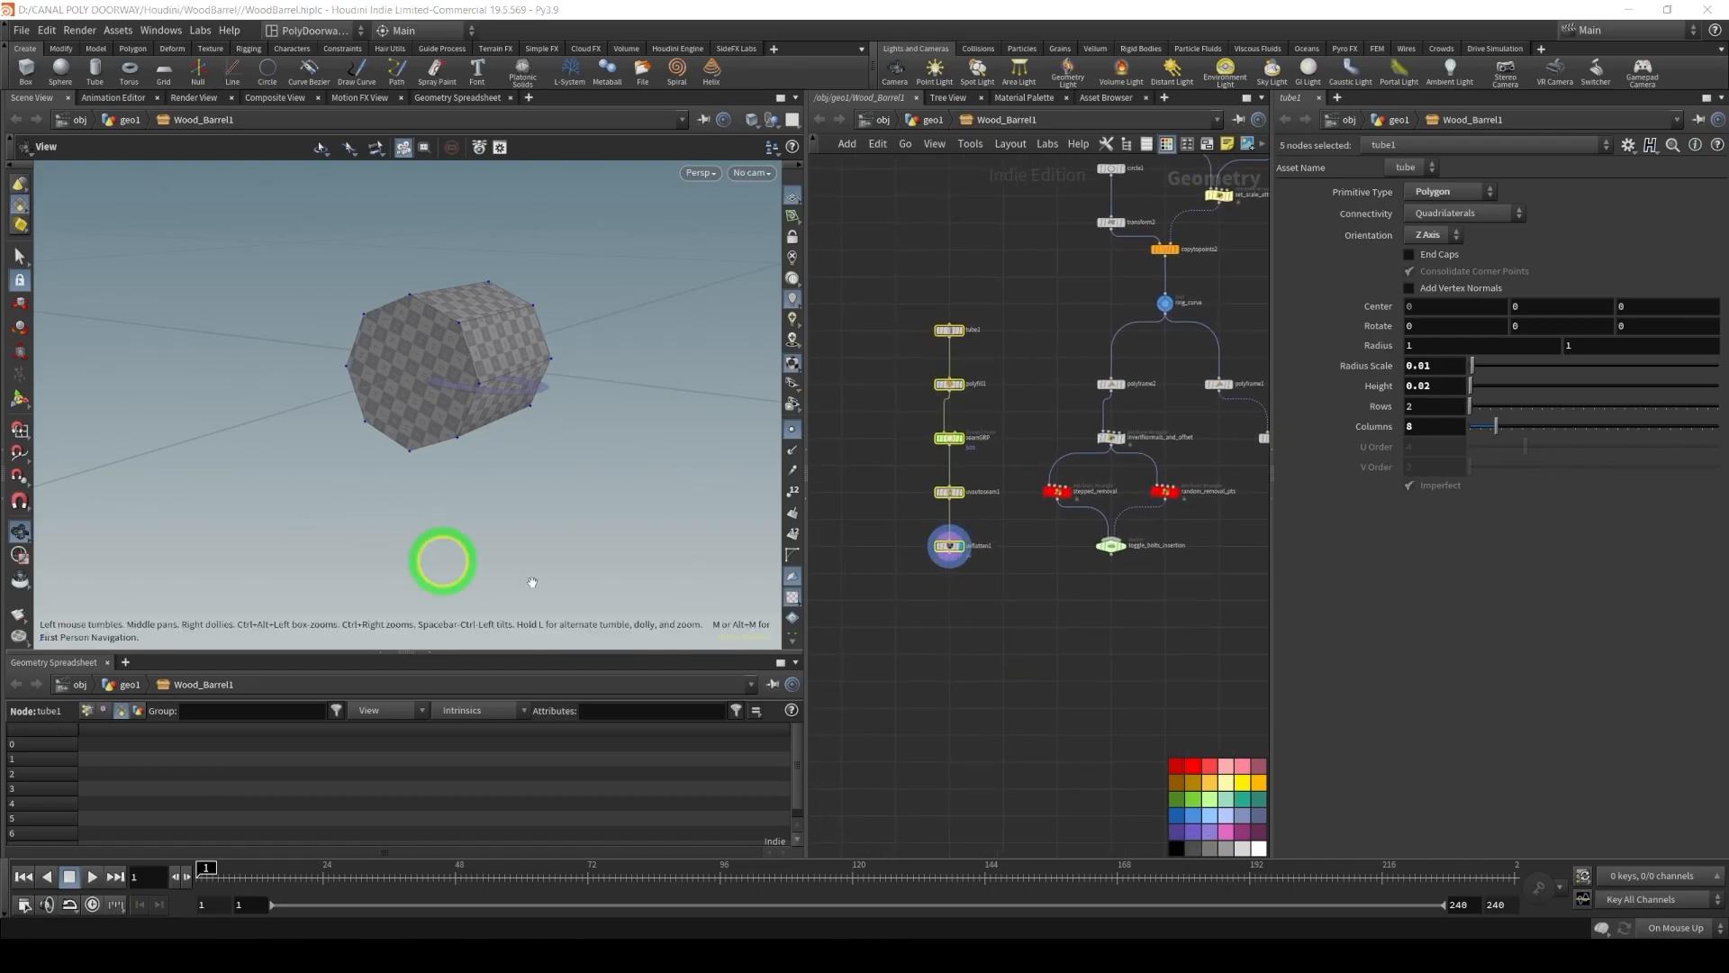
# Add a Copy to Points node fed by uvflatten1 and toggle_bolts_insertion, and make it the displayed node
pyautogui.click(1069, 630)
pyautogui.press('Tab')
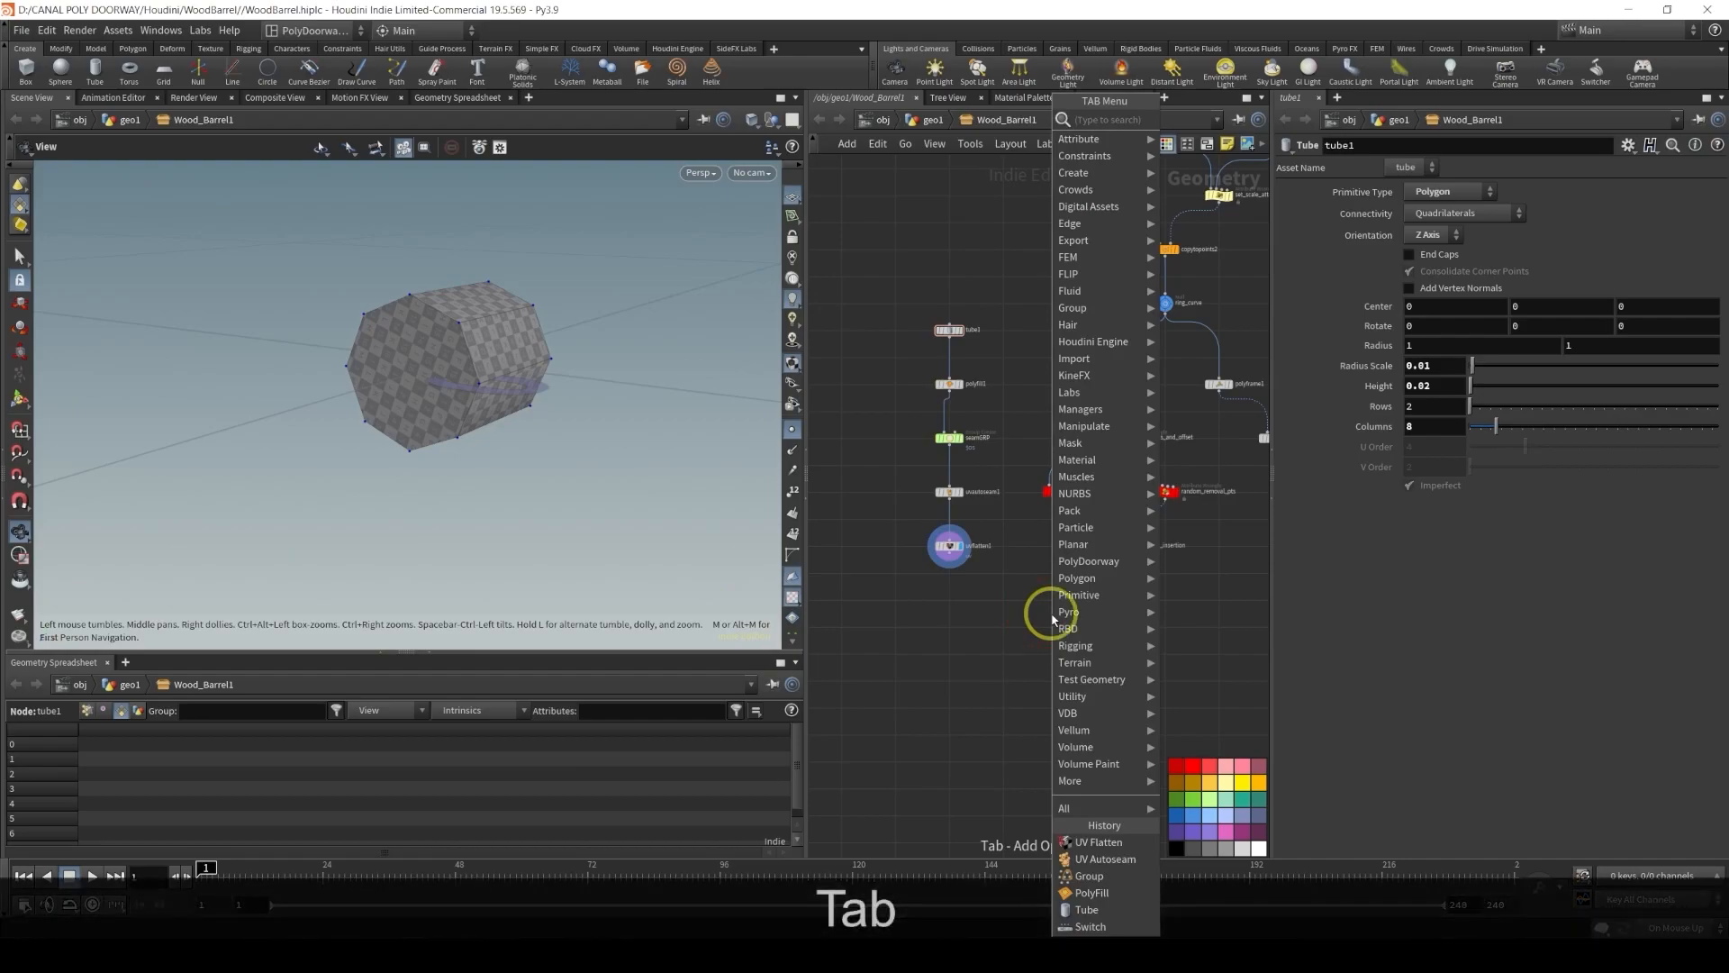
pyautogui.write('copy')
pyautogui.press('Down')
pyautogui.press('Down')
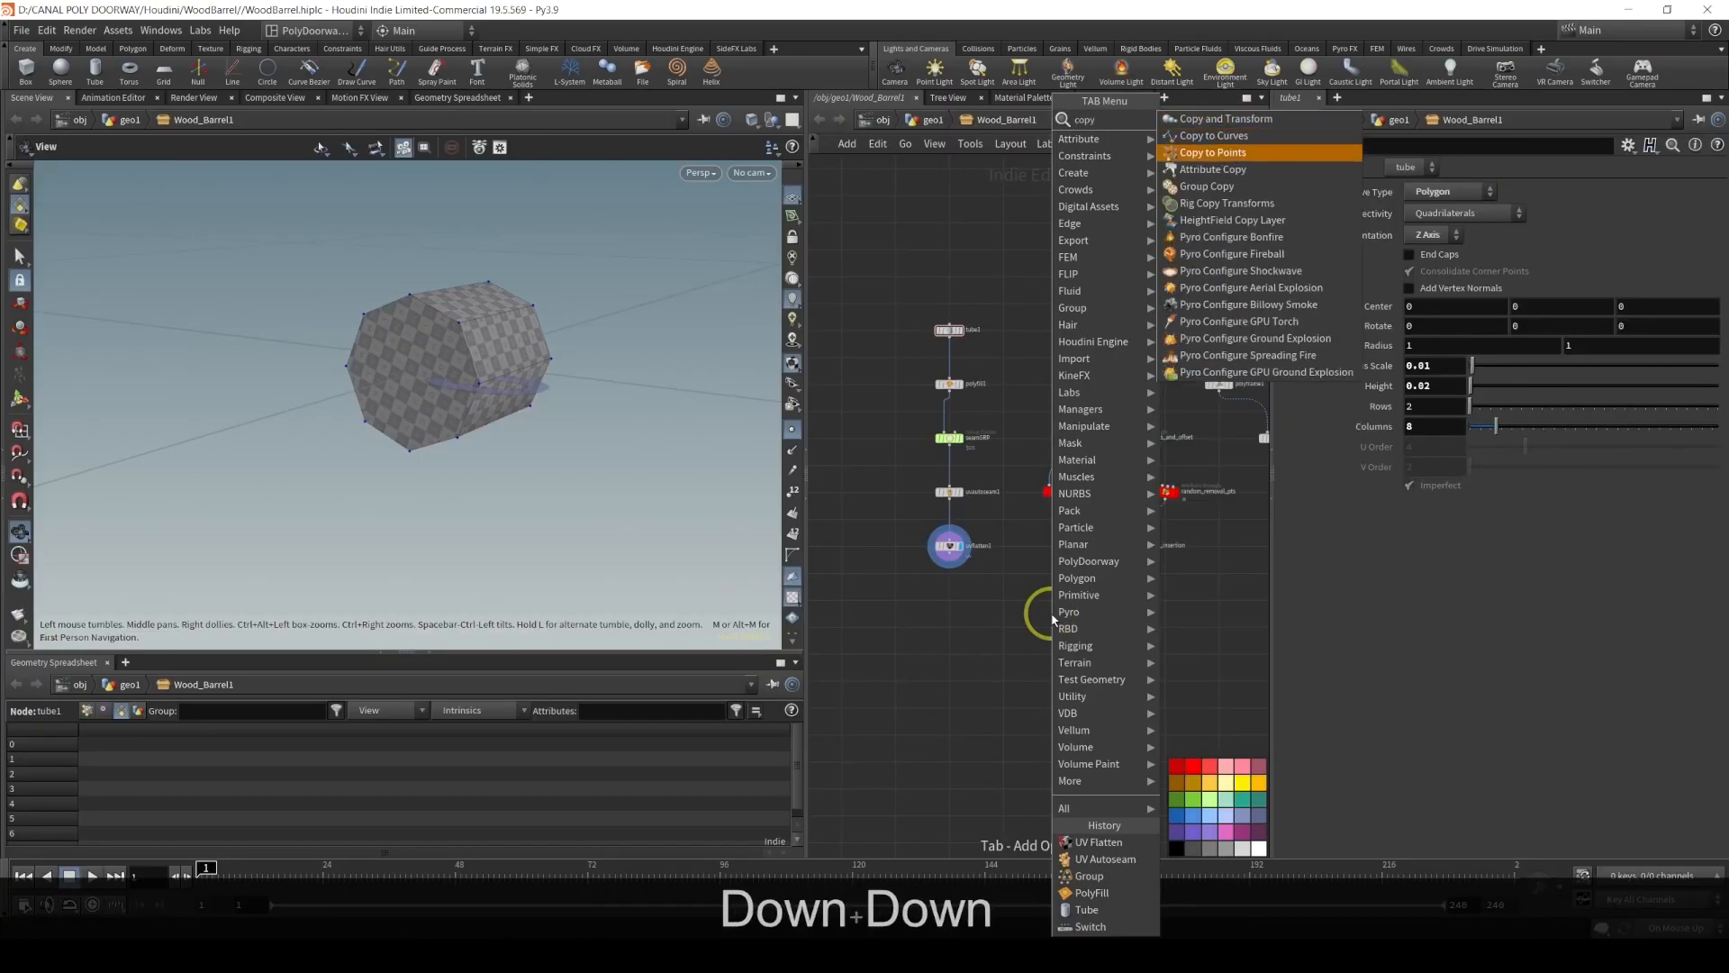
pyautogui.press('Return')
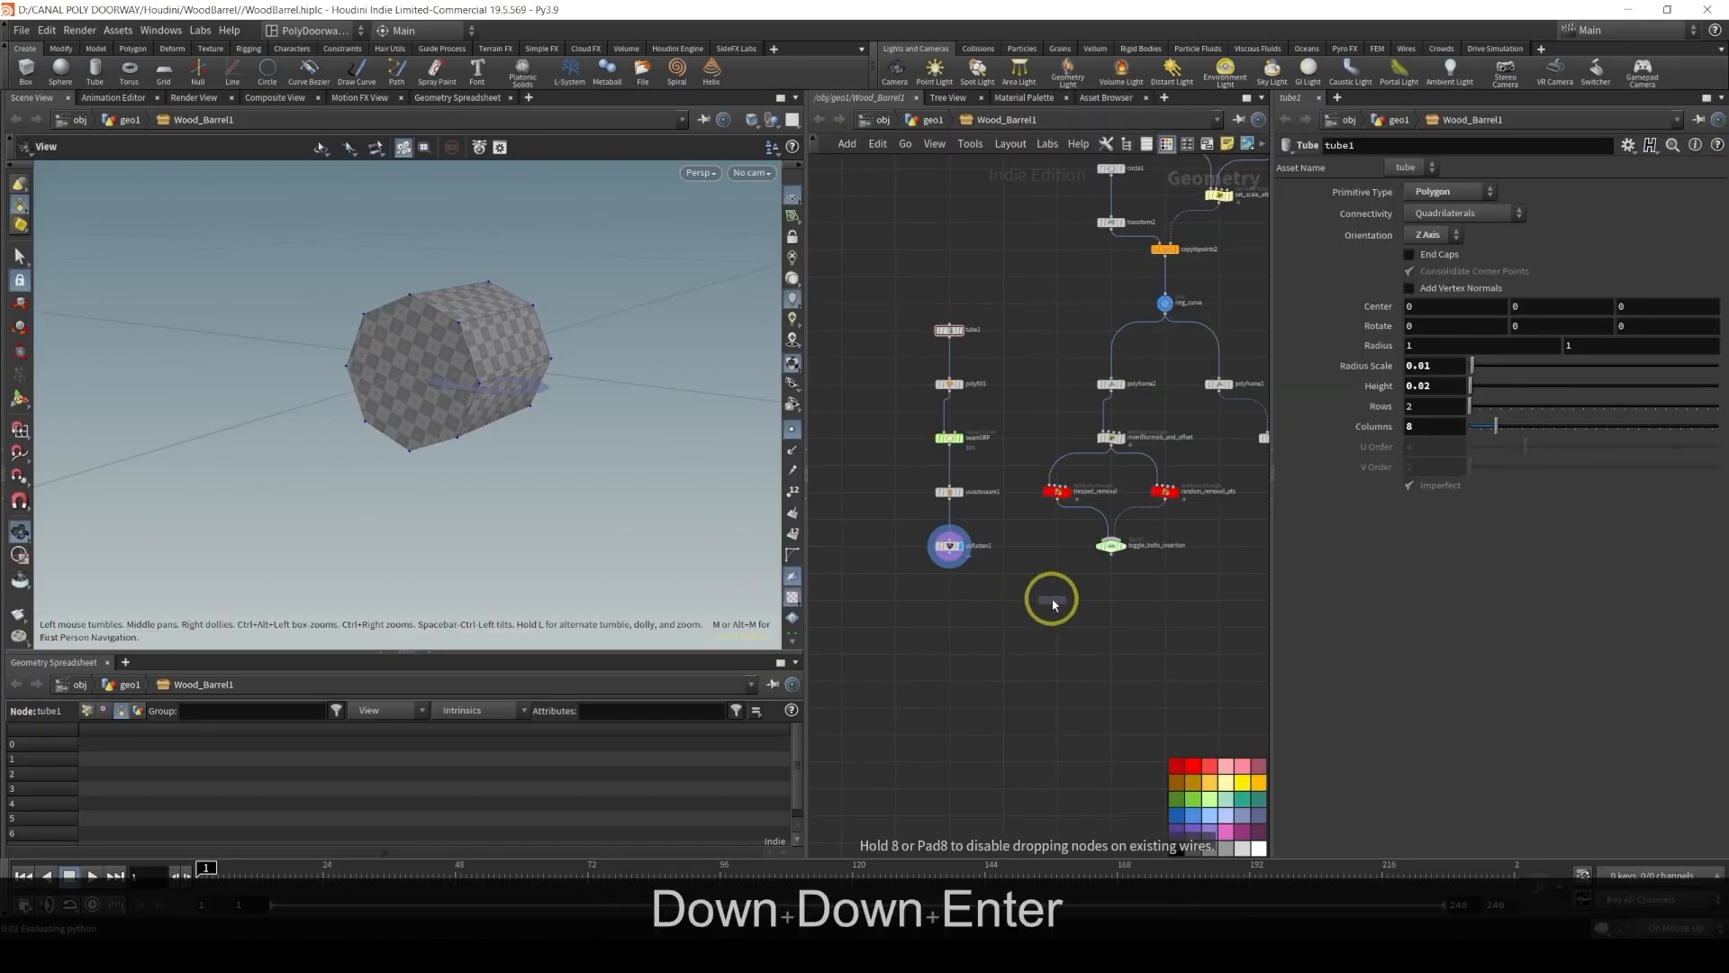
pyautogui.click(1052, 599)
pyautogui.click(950, 556)
pyautogui.scroll(3, 966, 558)
pyautogui.click(1108, 615)
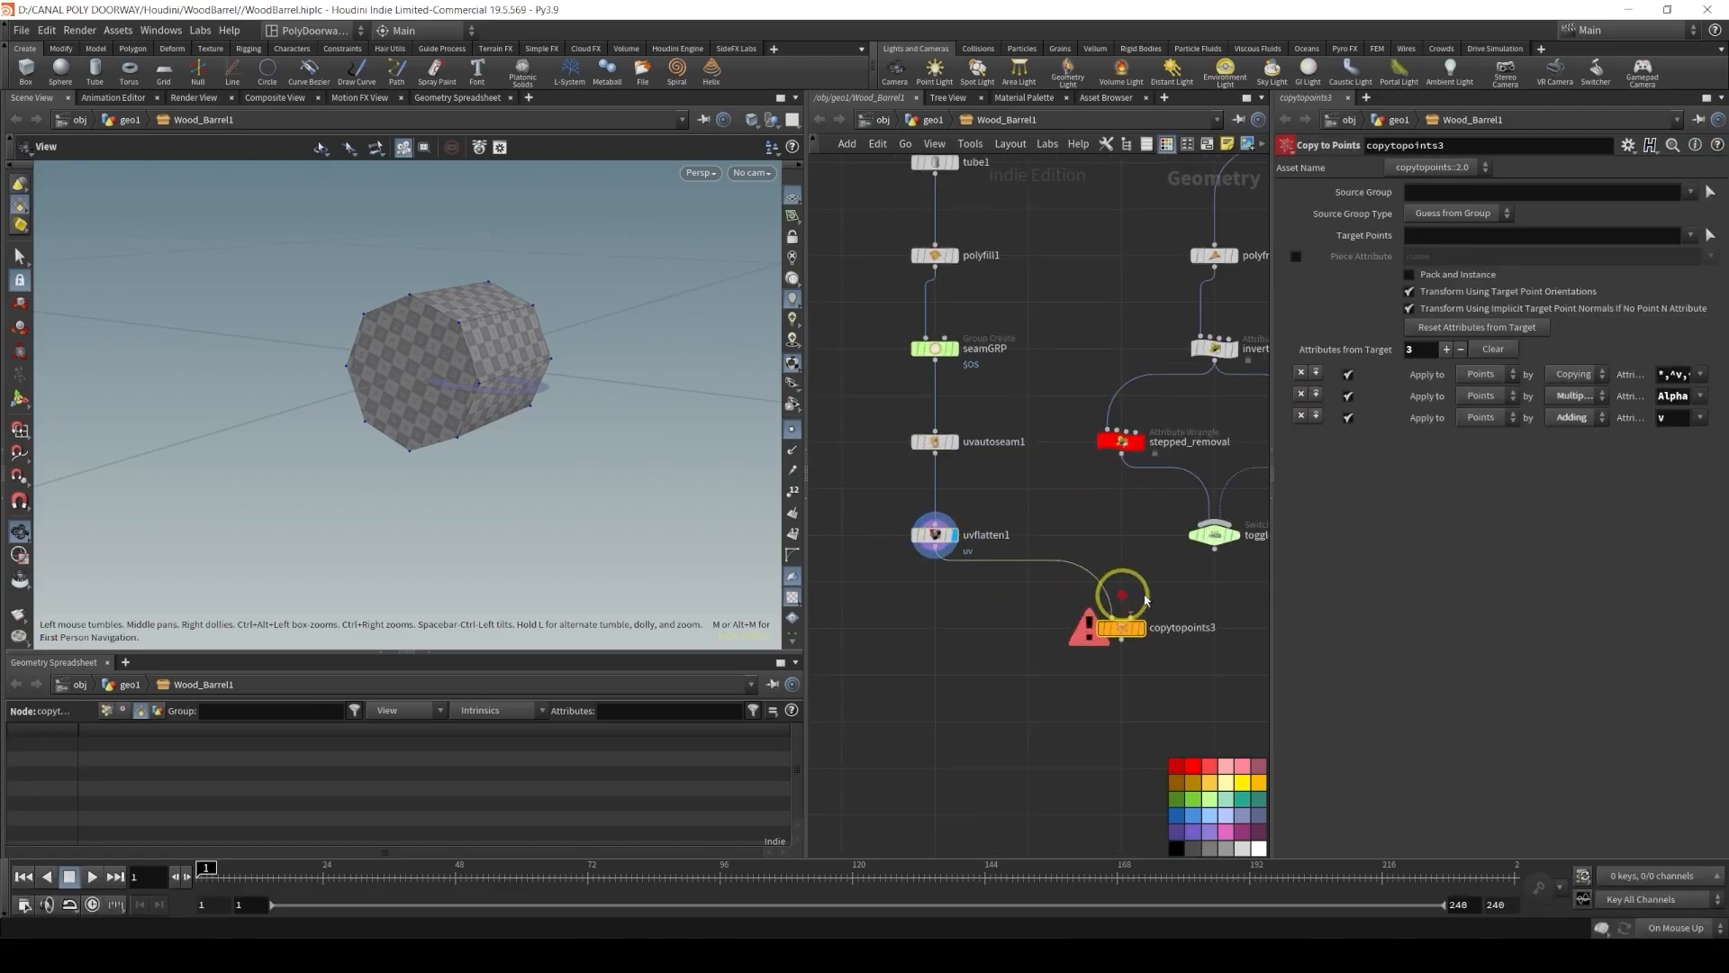
pyautogui.click(1216, 546)
pyautogui.click(1137, 617)
pyautogui.click(1142, 635)
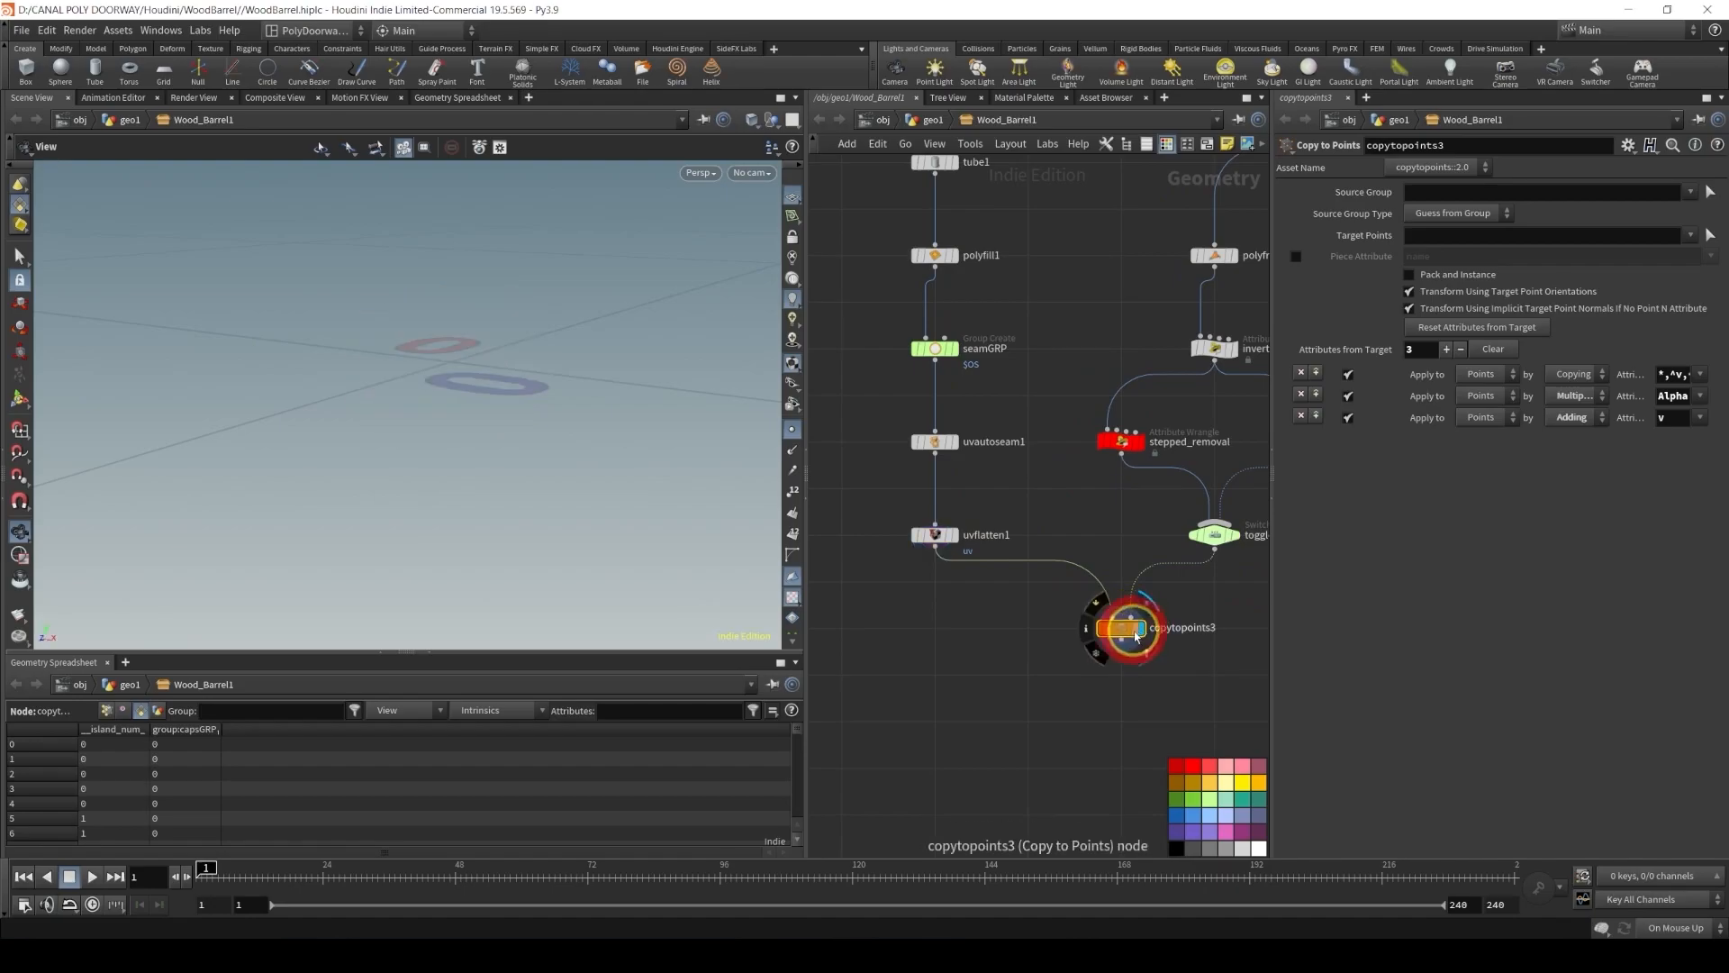
pyautogui.press('f')
pyautogui.press('d')
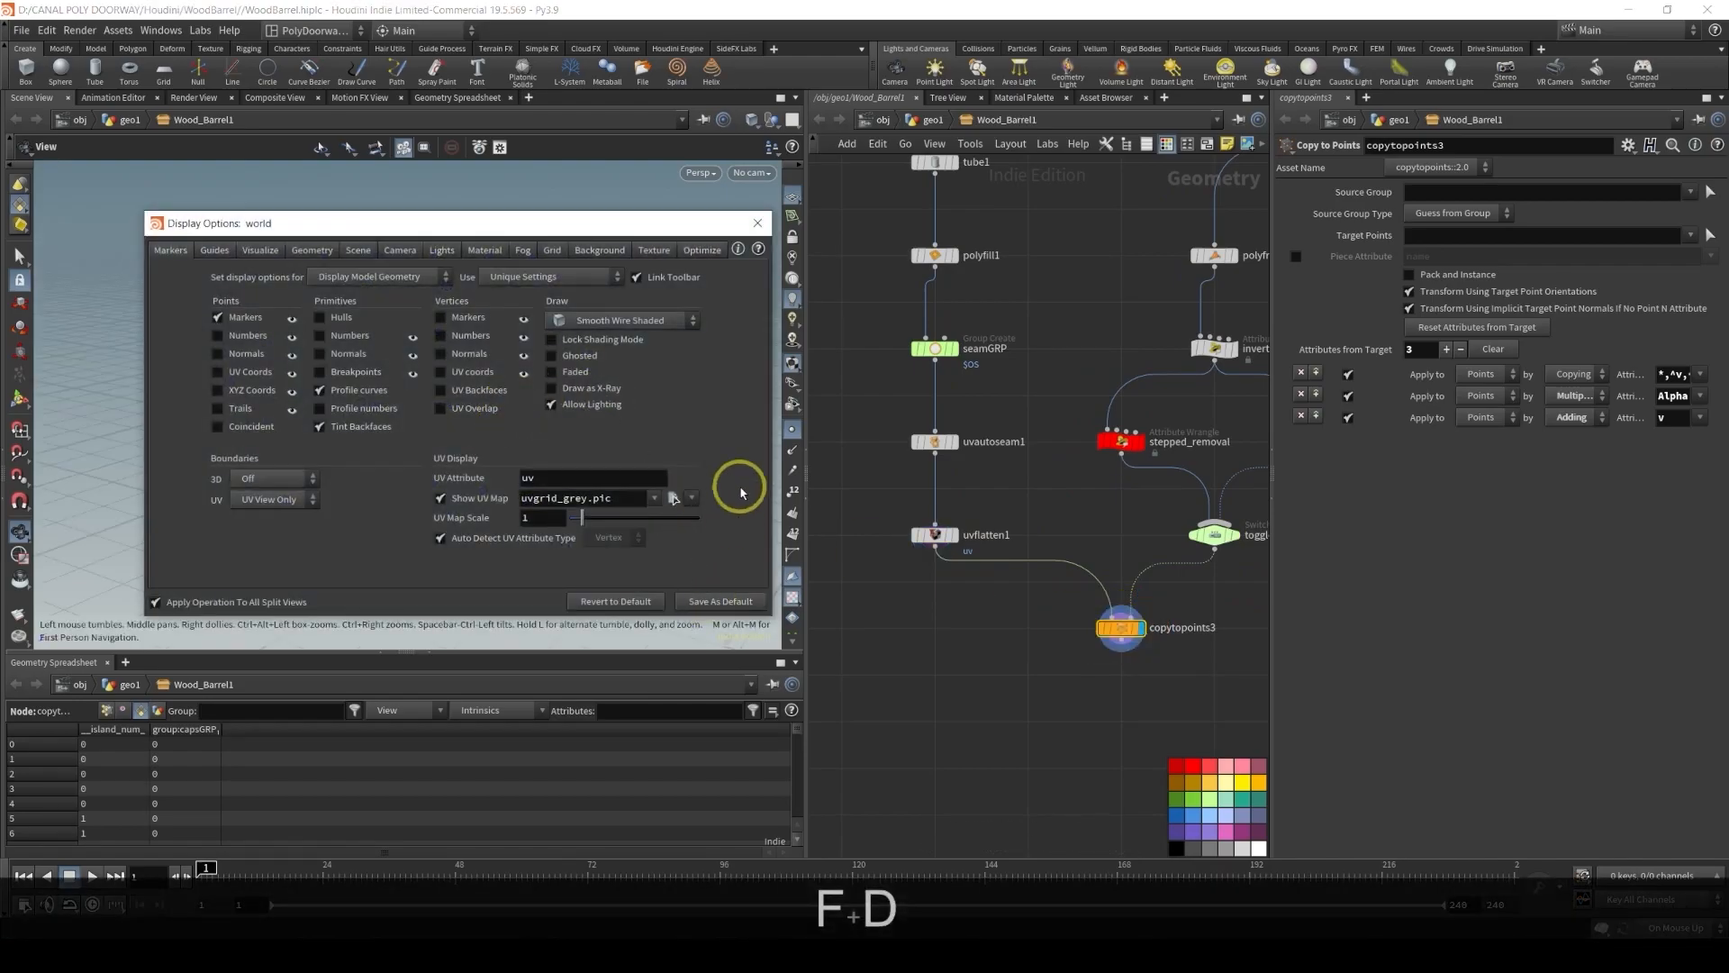
pyautogui.click(757, 223)
# Inspect the copied bolts on the barrel by switching between GEO_BARREL and copytopoints3 and orbiting the viewport
pyautogui.keyDown('alt'); pyautogui.moveTo(591, 385); pyautogui.dragTo(530, 408); pyautogui.keyUp('alt')
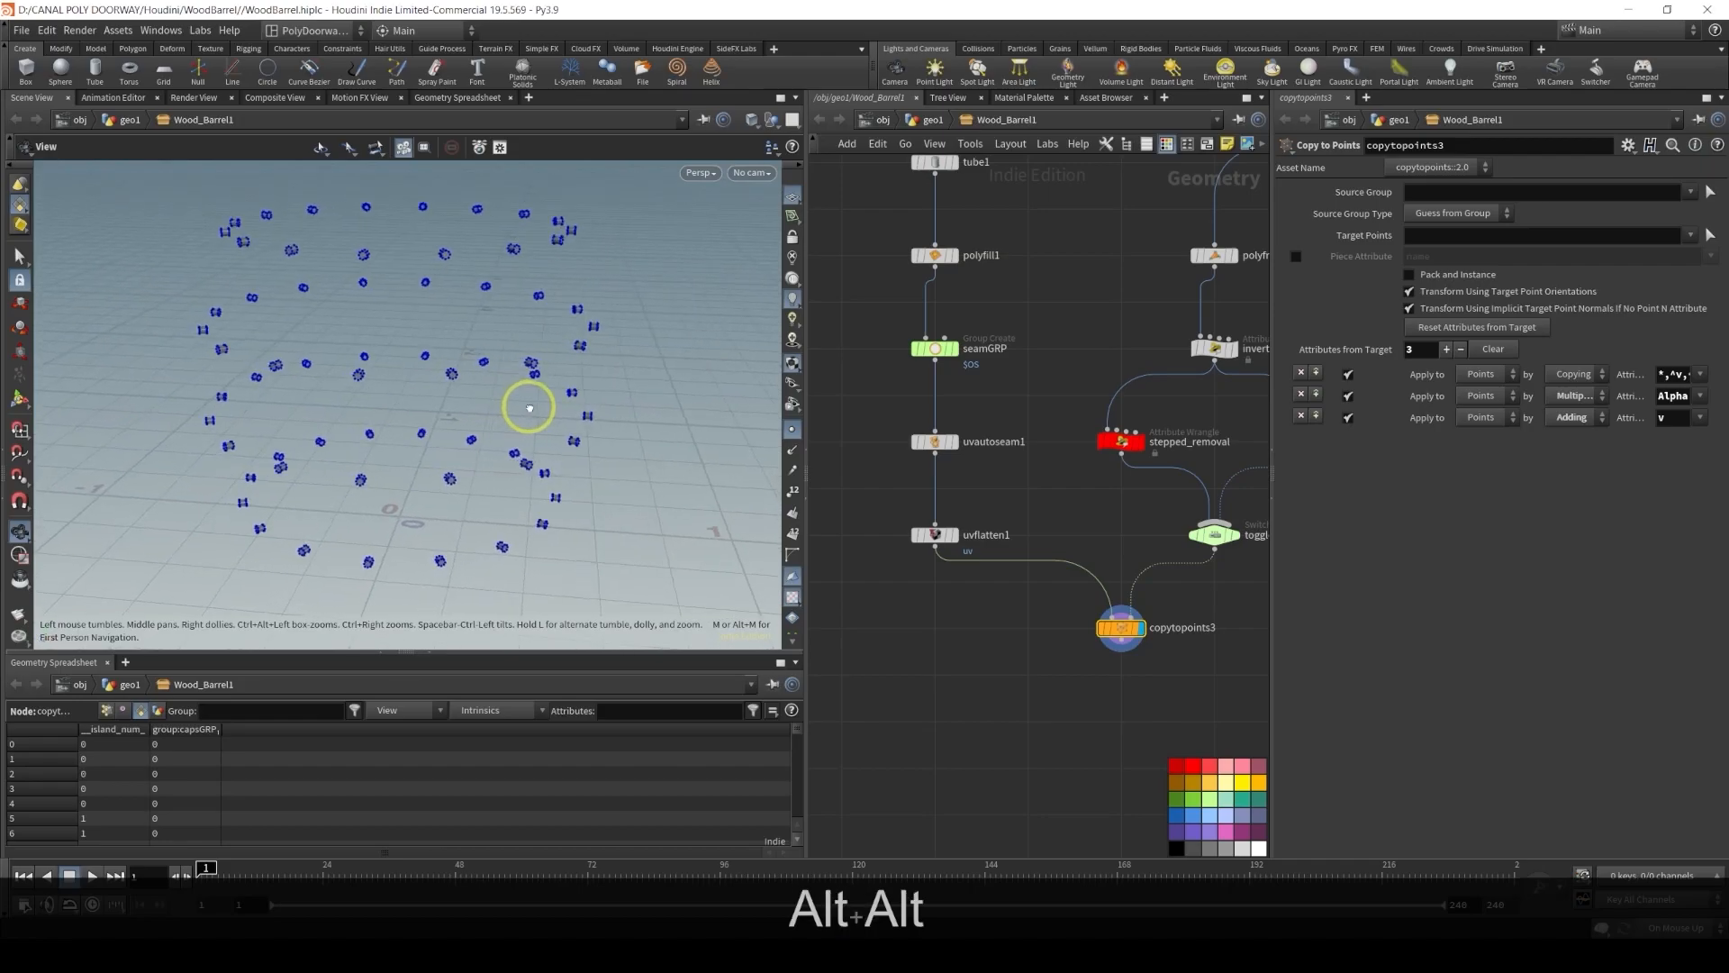
pyautogui.click(792, 431)
pyautogui.keyDown('alt'); pyautogui.moveTo(547, 393); pyautogui.dragTo(309, 298, button='right'); pyautogui.keyUp('alt')
pyautogui.scroll(-3, 983, 701)
pyautogui.moveTo(1115, 670); pyautogui.dragTo(833, 656, button='middle')
pyautogui.scroll(3, 1162, 633)
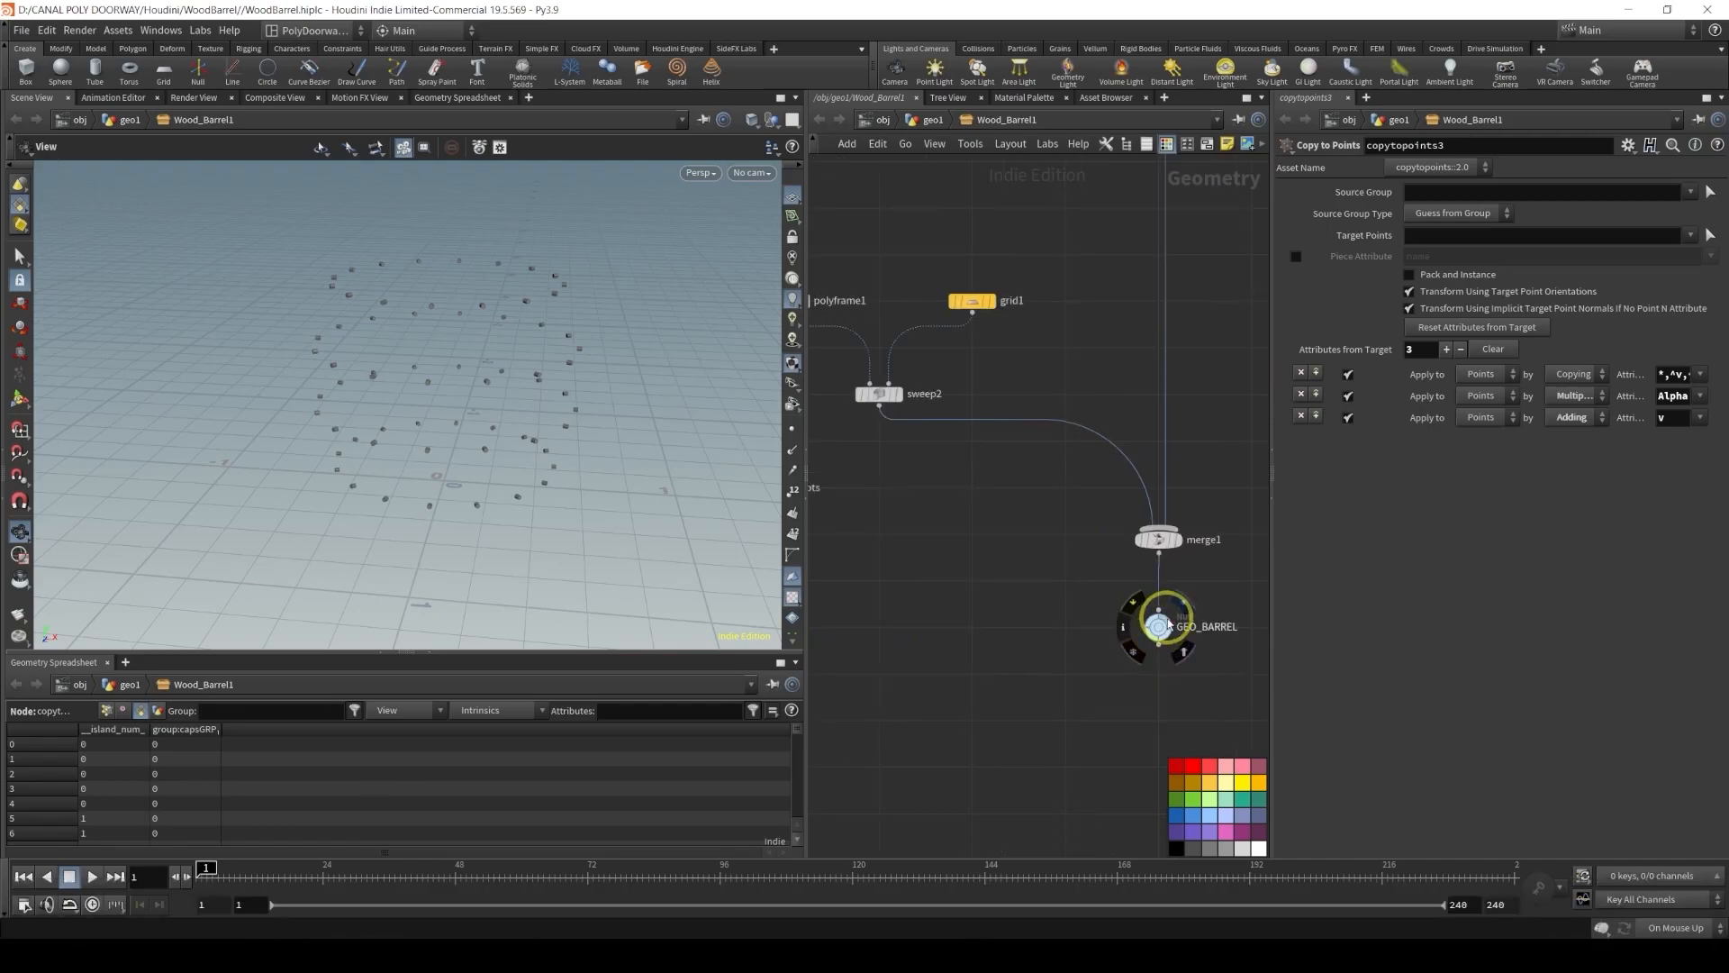
pyautogui.click(1173, 610)
pyautogui.keyDown('alt'); pyautogui.moveTo(498, 425); pyautogui.dragTo(577, 438); pyautogui.keyUp('alt')
pyautogui.moveTo(994, 542); pyautogui.dragTo(1054, 521, button='middle')
pyautogui.scroll(-2, 931, 513)
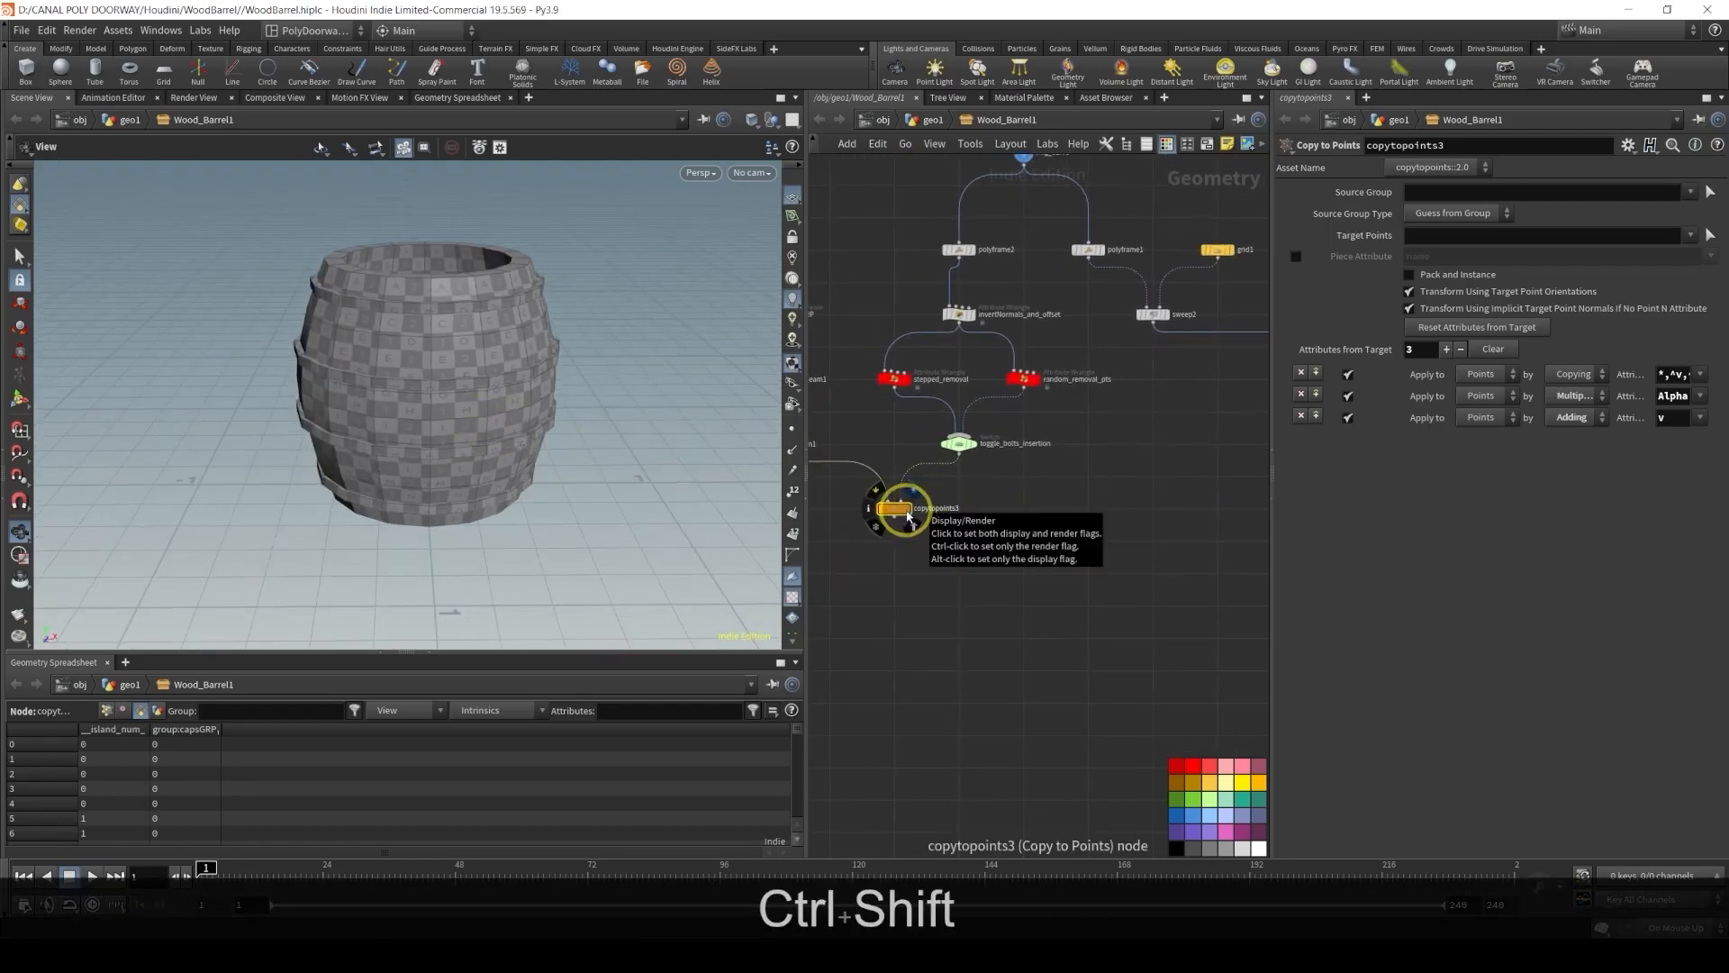
pyautogui.keyDown('ctrl'); pyautogui.keyDown('shift'); pyautogui.click(903, 512); pyautogui.keyUp('shift'); pyautogui.keyUp('ctrl')
pyautogui.keyDown('alt'); pyautogui.moveTo(501, 401); pyautogui.dragTo(472, 434, button='middle'); pyautogui.keyUp('alt')
pyautogui.keyDown('alt'); pyautogui.moveTo(472, 433); pyautogui.dragTo(872, 495, button='right'); pyautogui.keyUp('alt')
pyautogui.keyDown('alt'); pyautogui.moveTo(576, 432); pyautogui.dragTo(838, 477); pyautogui.keyUp('alt')
pyautogui.keyDown('ctrl'); pyautogui.click(902, 510); pyautogui.keyUp('ctrl')
pyautogui.moveTo(590, 389)
pyautogui.keyDown('alt'); pyautogui.mouseDown()
pyautogui.moveTo(590, 351)
pyautogui.moveTo(571, 343)
pyautogui.moveTo(455, 336)
pyautogui.mouseUp(); pyautogui.keyUp('alt')
pyautogui.keyDown('alt'); pyautogui.moveTo(456, 336); pyautogui.dragTo(436, 486, button='right'); pyautogui.keyUp('alt')
pyautogui.keyDown('alt'); pyautogui.moveTo(436, 486); pyautogui.dragTo(594, 450); pyautogui.keyUp('alt')
pyautogui.scroll(-5, 988, 463)
# Add a Null node wired below copytopoints3 and rename it GEO_BOLTS
pyautogui.press('Tab')
pyautogui.write('nul')
pyautogui.press('Return')
pyautogui.click(995, 559)
pyautogui.scroll(4, 1000, 513)
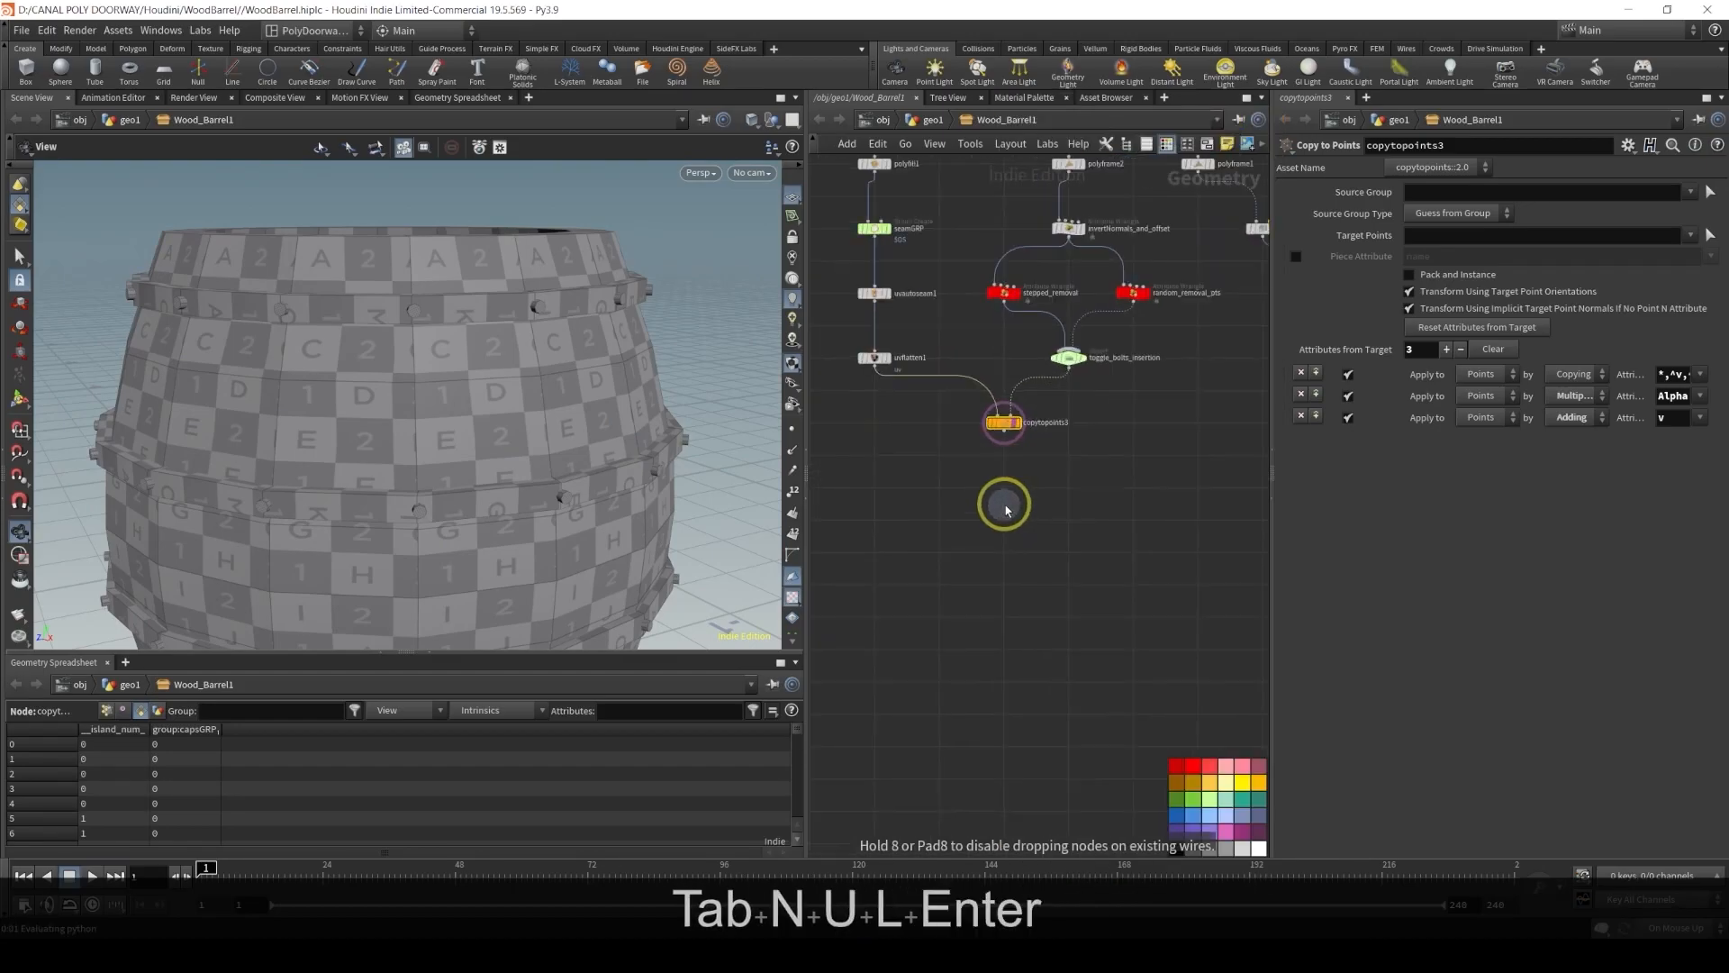
pyautogui.moveTo(1003, 380); pyautogui.dragTo(1003, 461)
pyautogui.doubleClick(1040, 475)
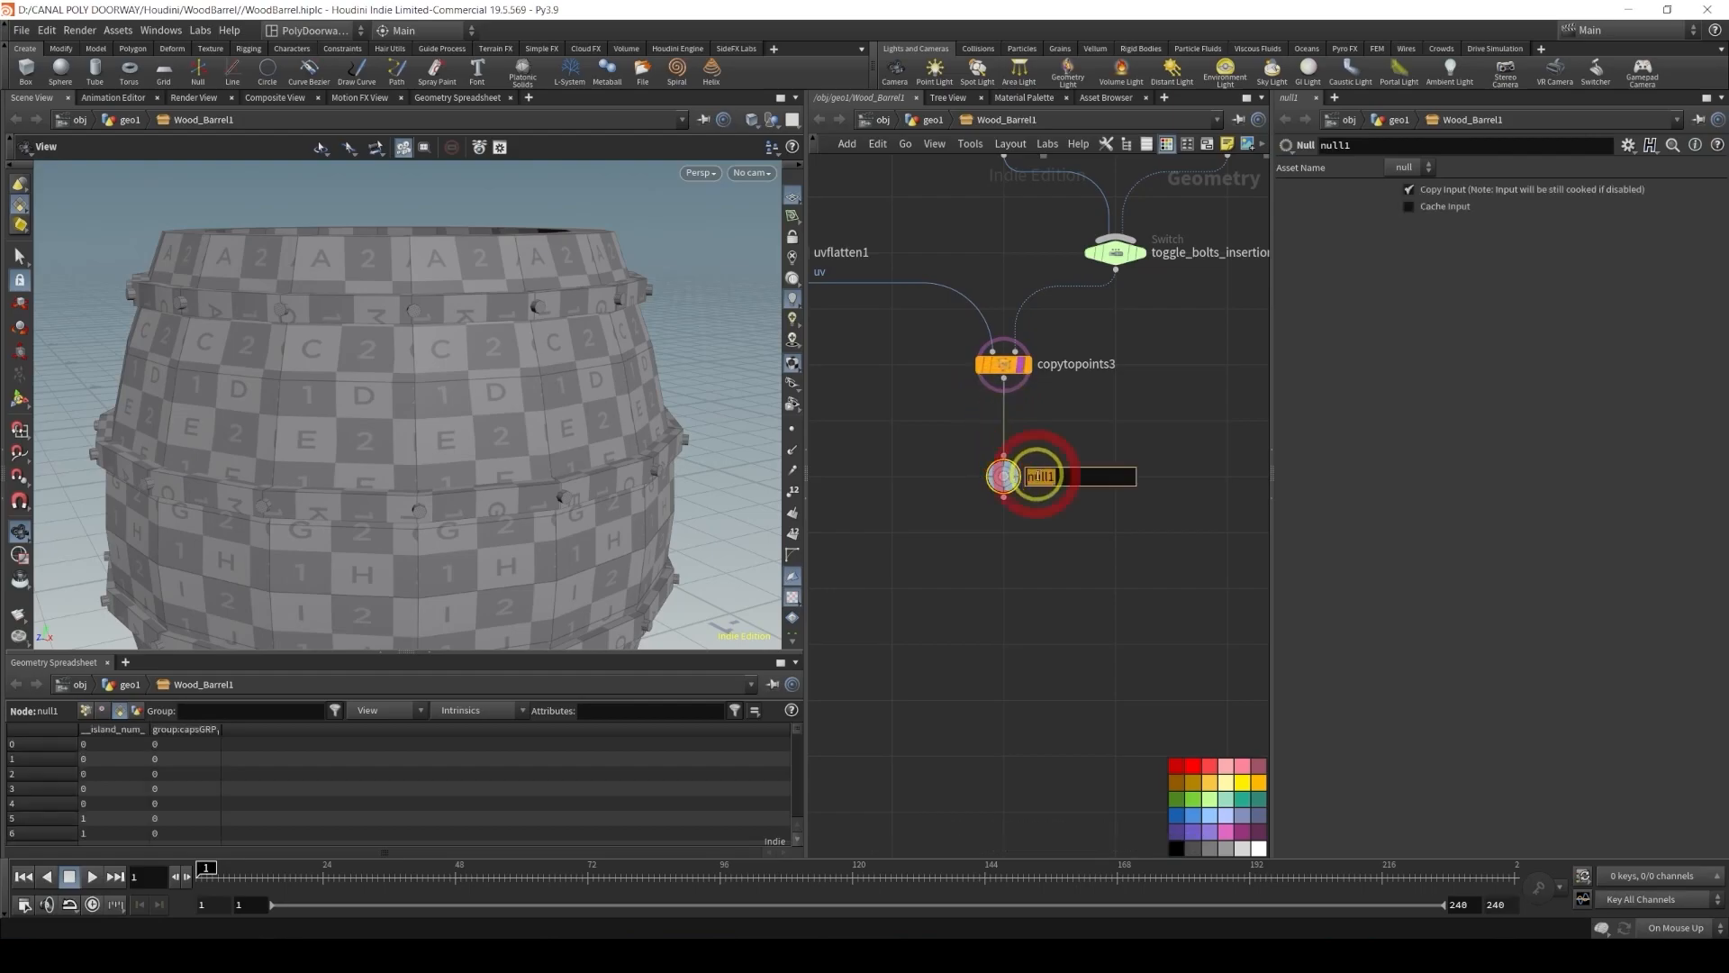
pyautogui.write('GEO ')
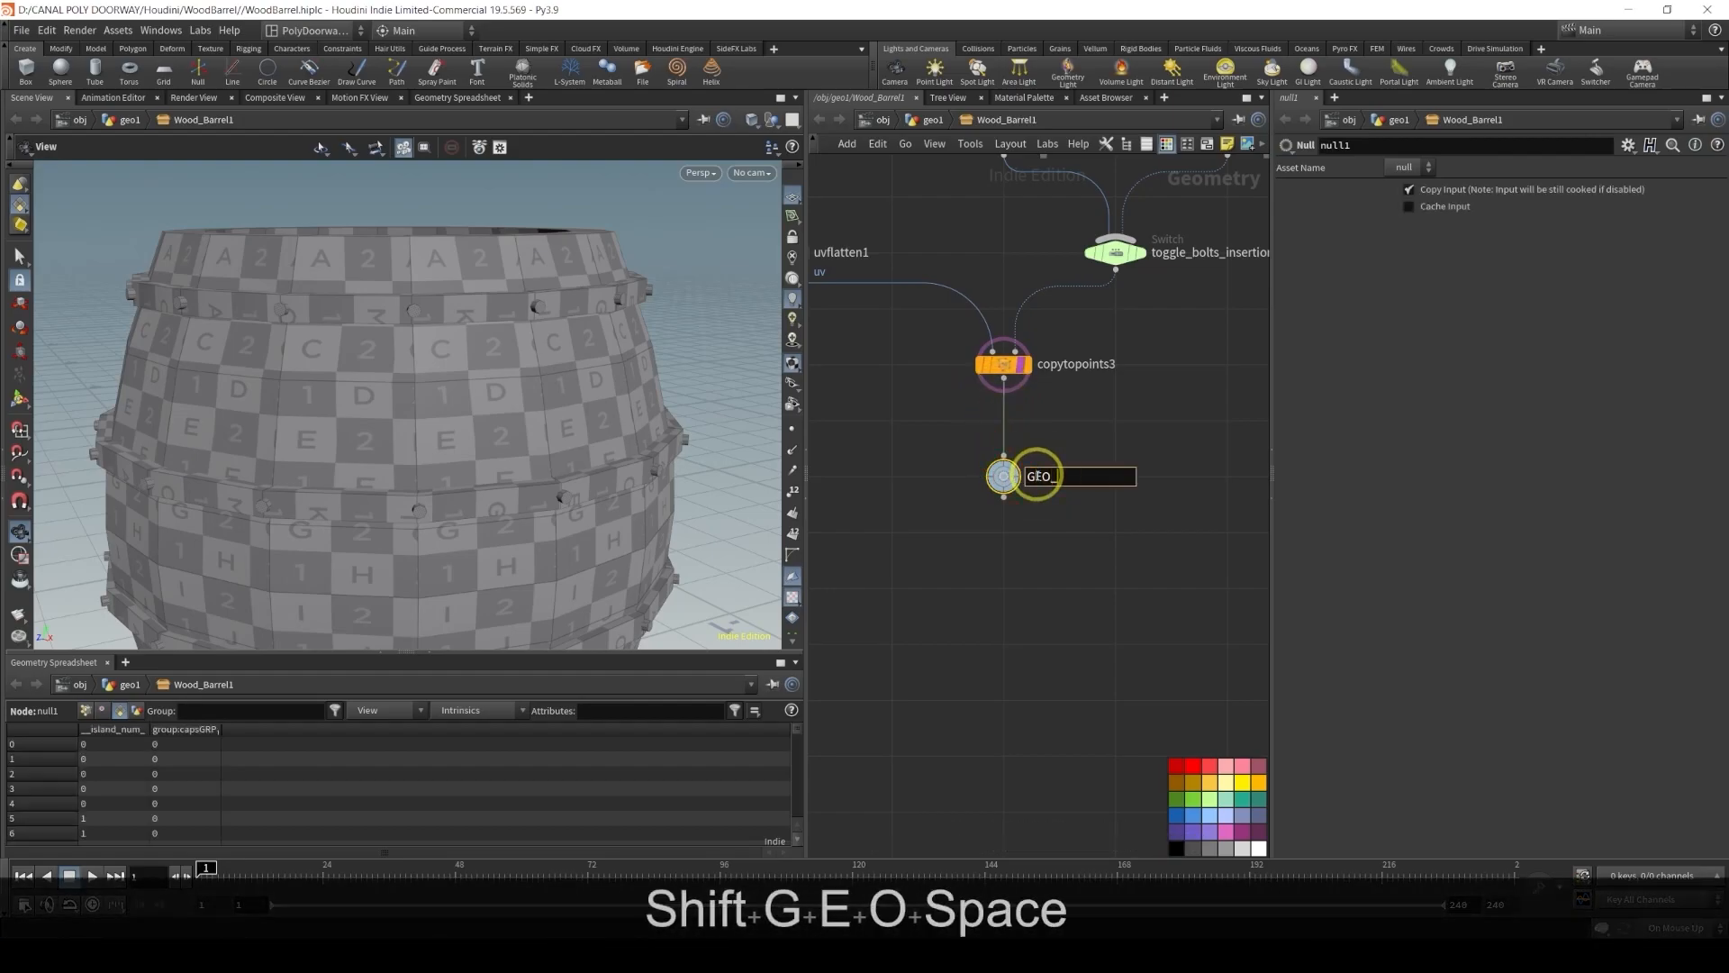
pyautogui.write('BOLTS')
pyautogui.press('Return')
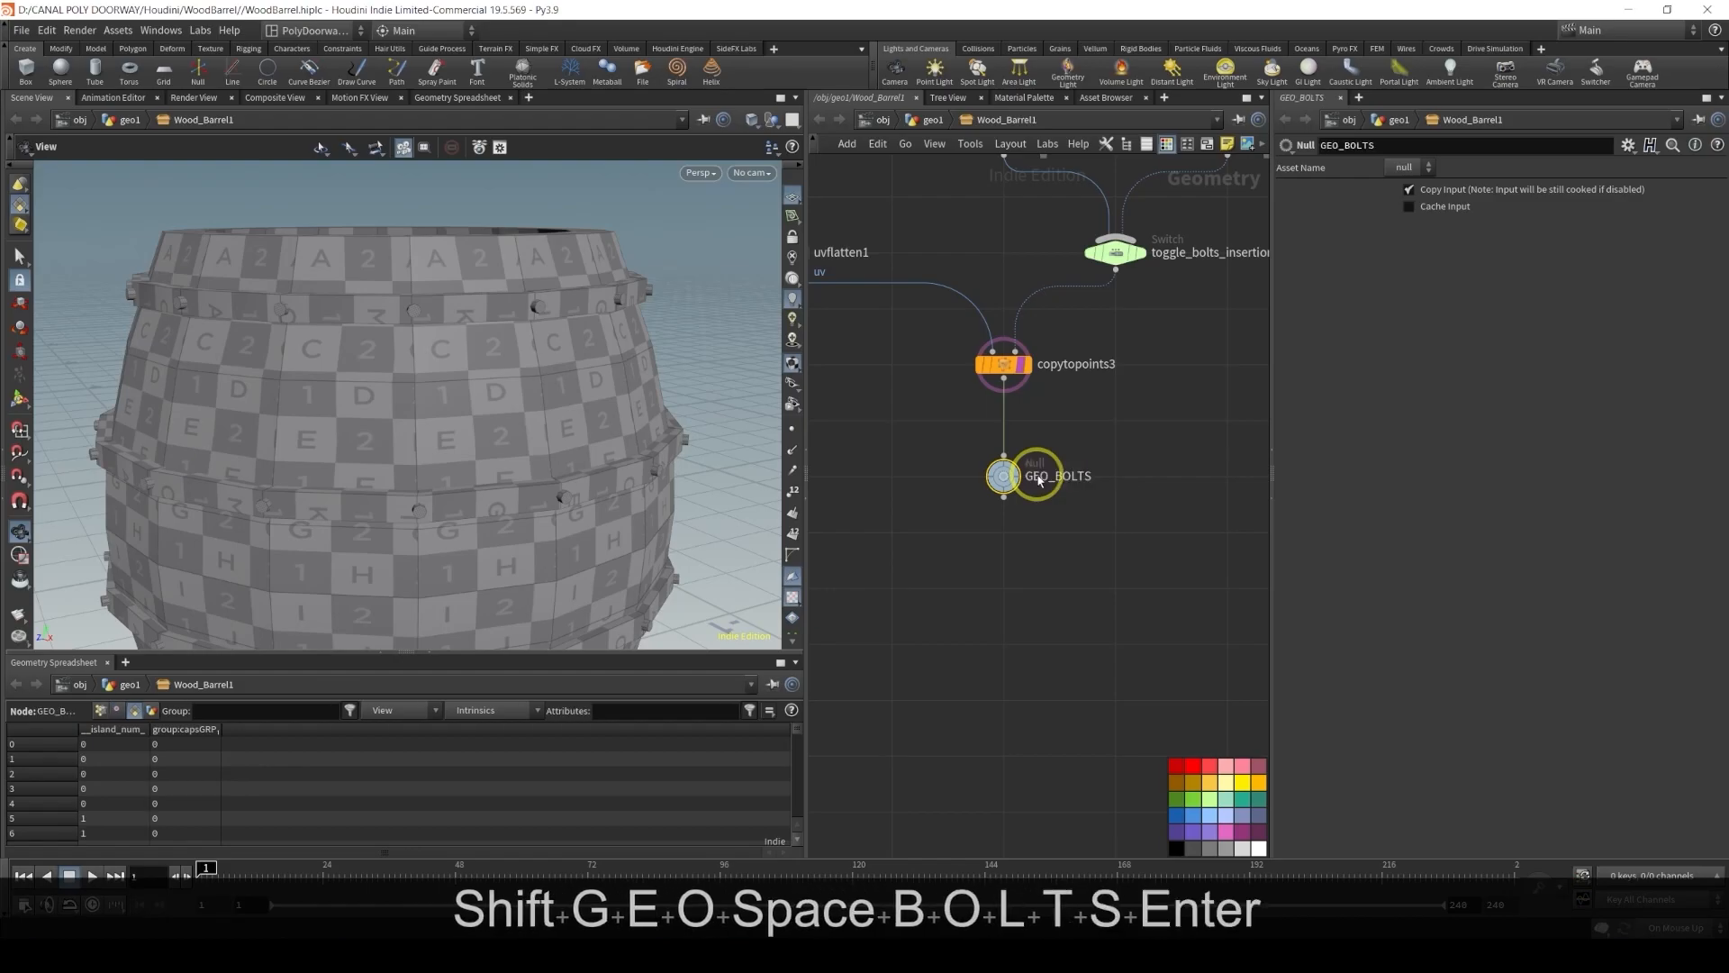
# Make GEO_BOLTS the displayed node and save the scene
pyautogui.click(1028, 475)
pyautogui.hotkey('ctrl', 's')
pyautogui.click(1031, 554)
pyautogui.click(1193, 815)
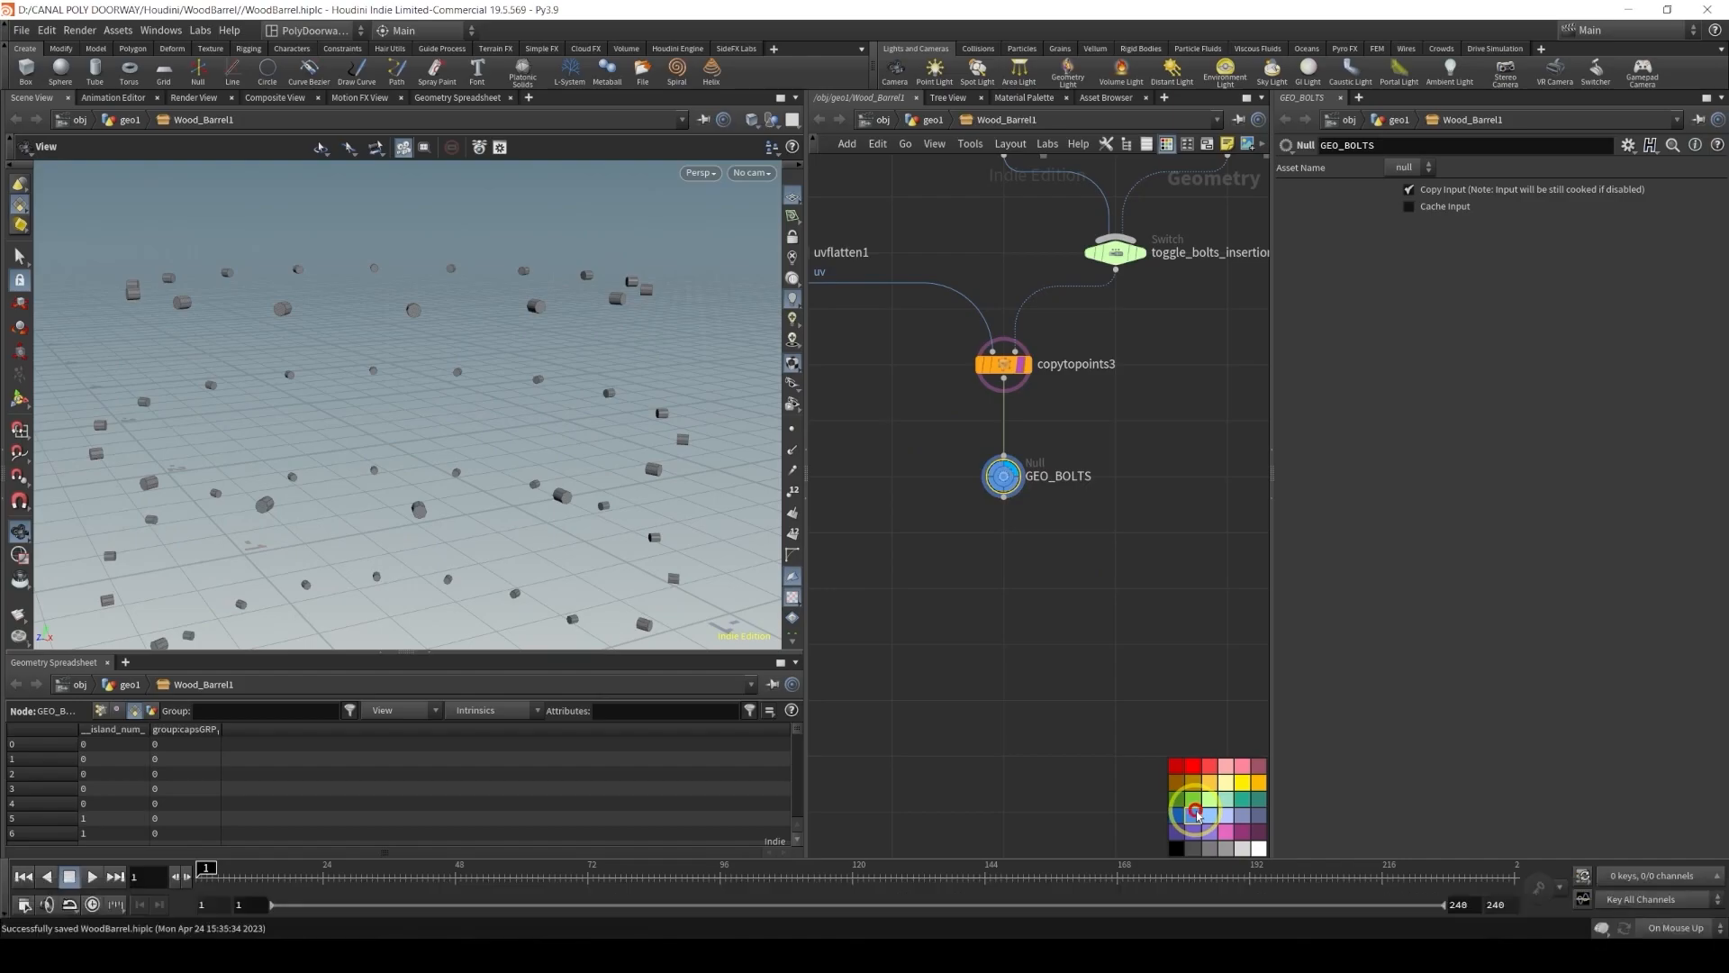
# Save the scene file with the finished GEO_BOLTS output
pyautogui.scroll(-3, 1090, 594)
pyautogui.hotkey('ctrl', 's')
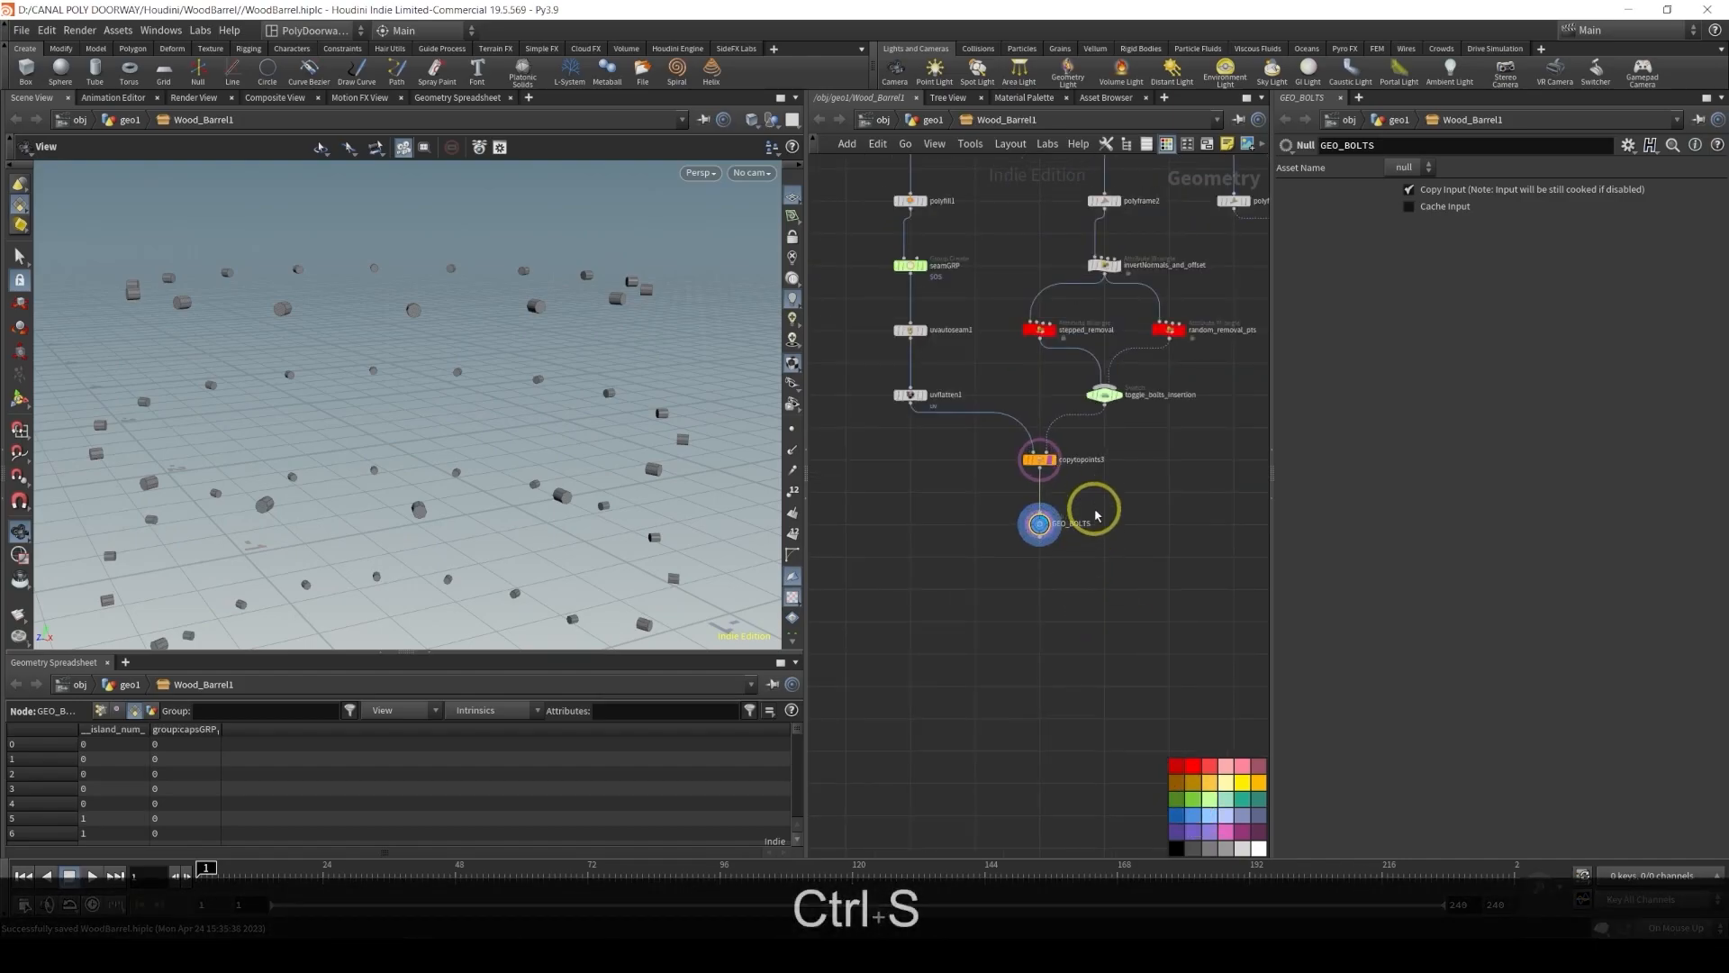
# Copy the 13-node barrel ring and stave network and paste a duplicate of it beside the original
pyautogui.scroll(-3, 1097, 515)
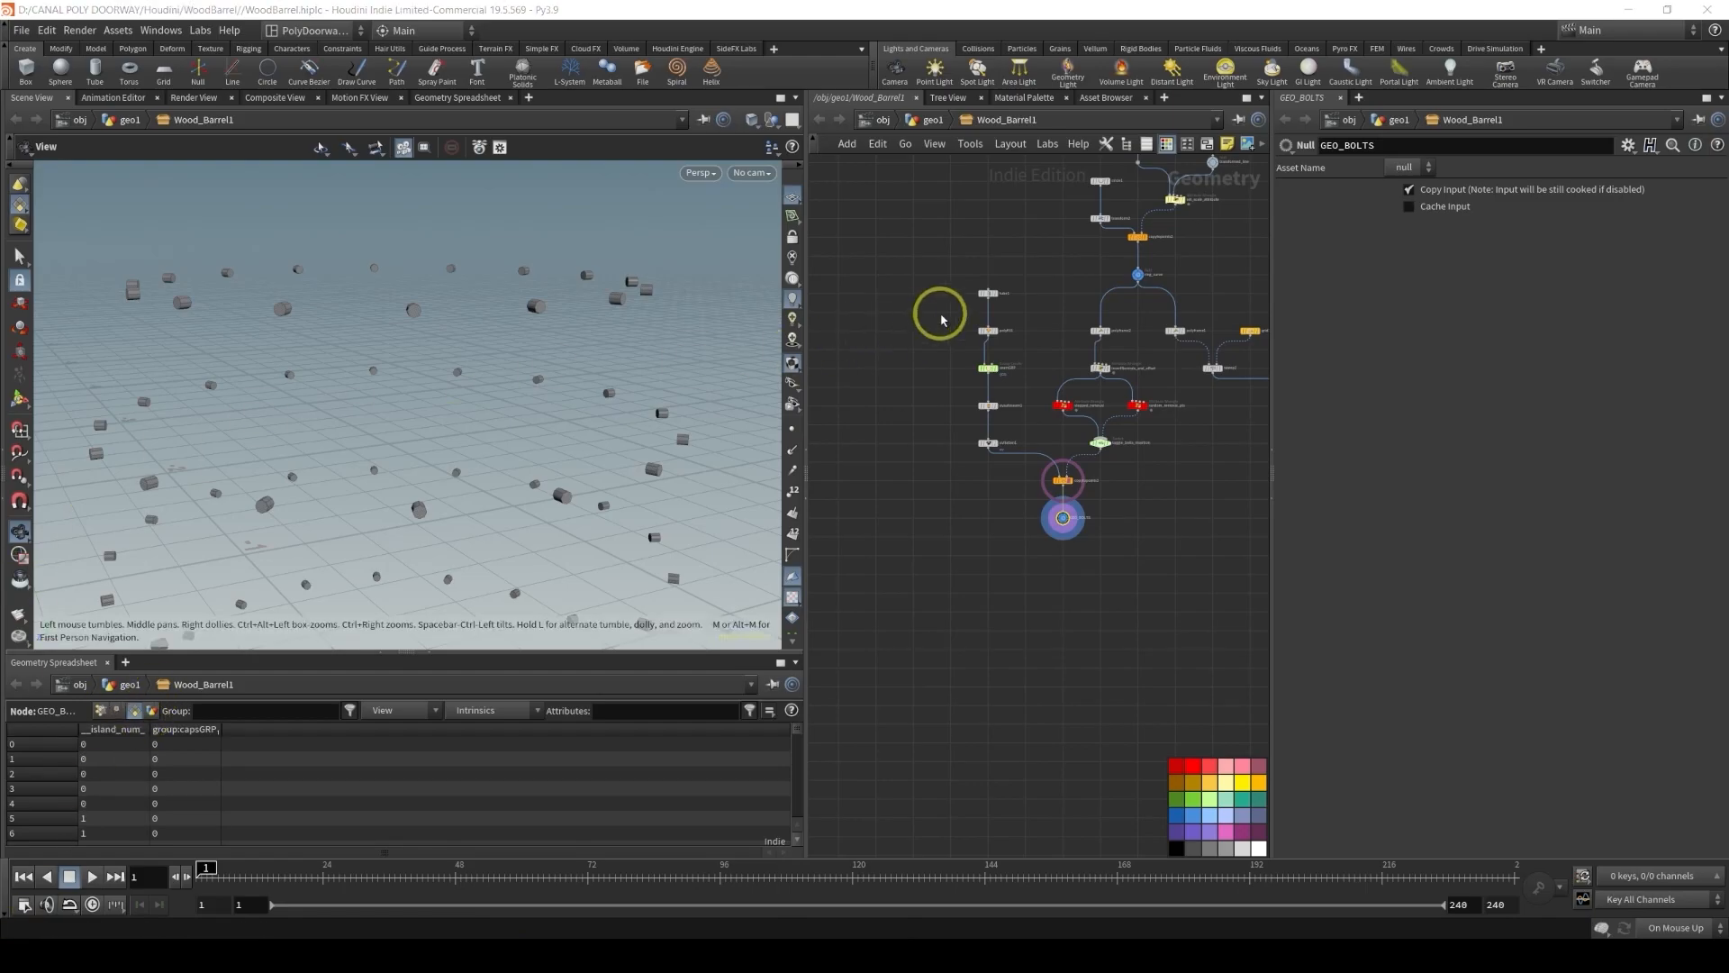
pyautogui.moveTo(934, 304); pyautogui.dragTo(891, 474, button='middle')
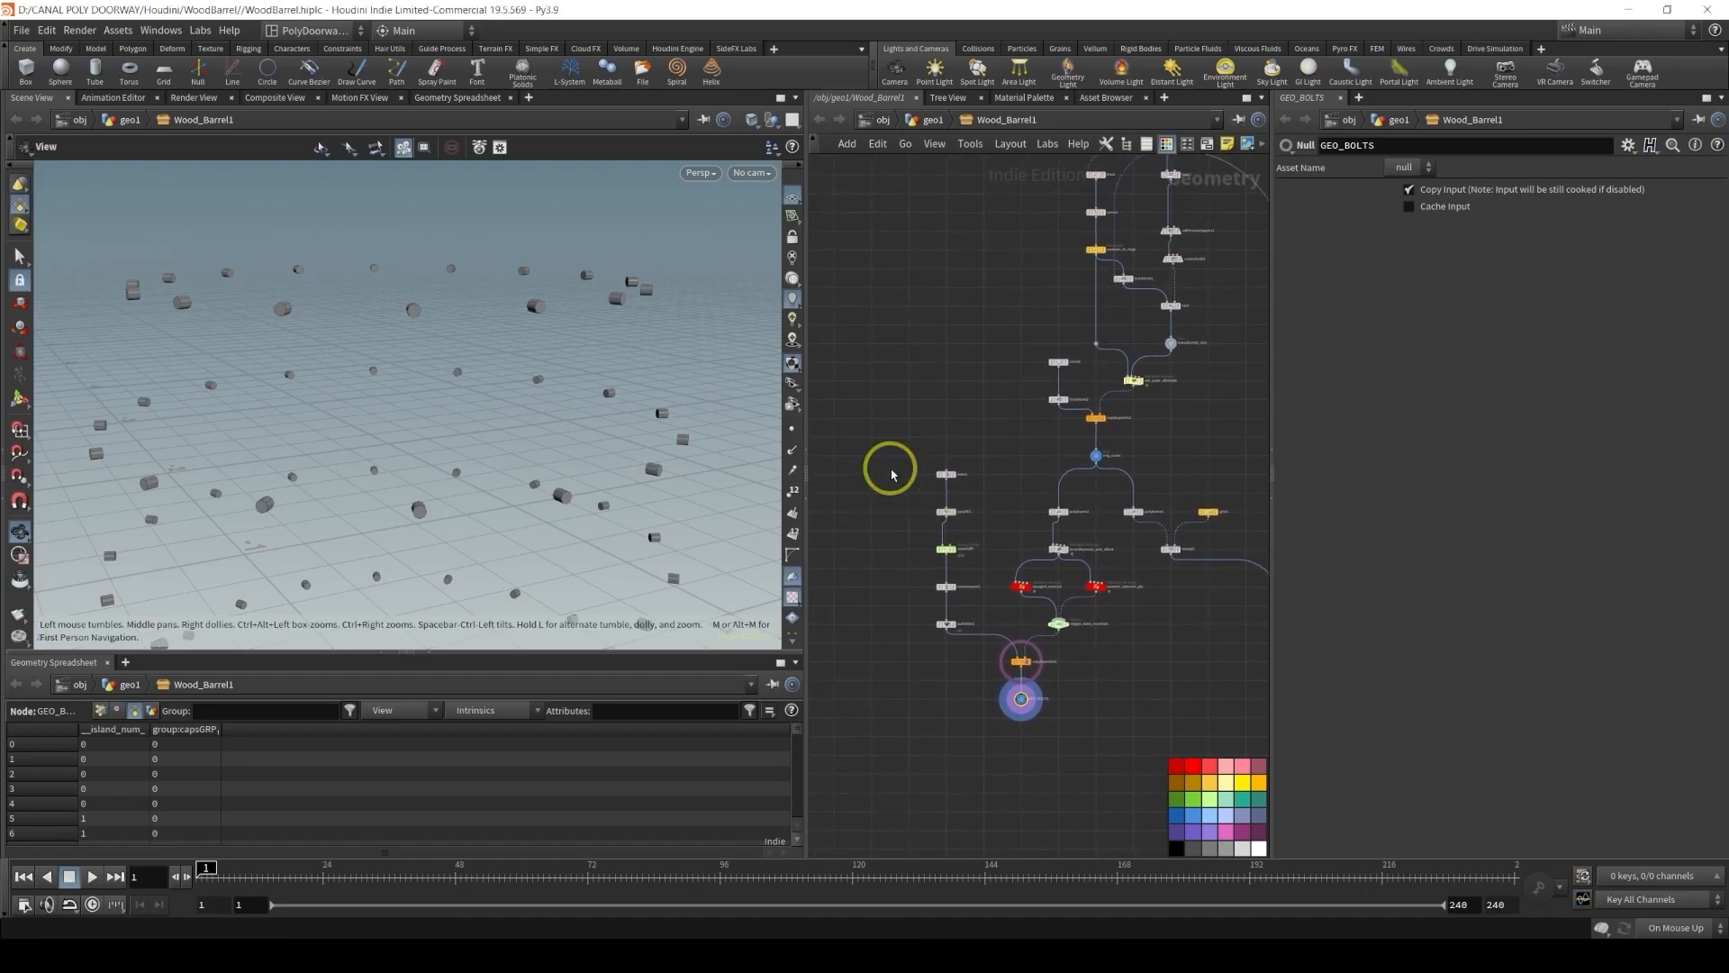
pyautogui.moveTo(1192, 683); pyautogui.dragTo(1008, 674, button='middle')
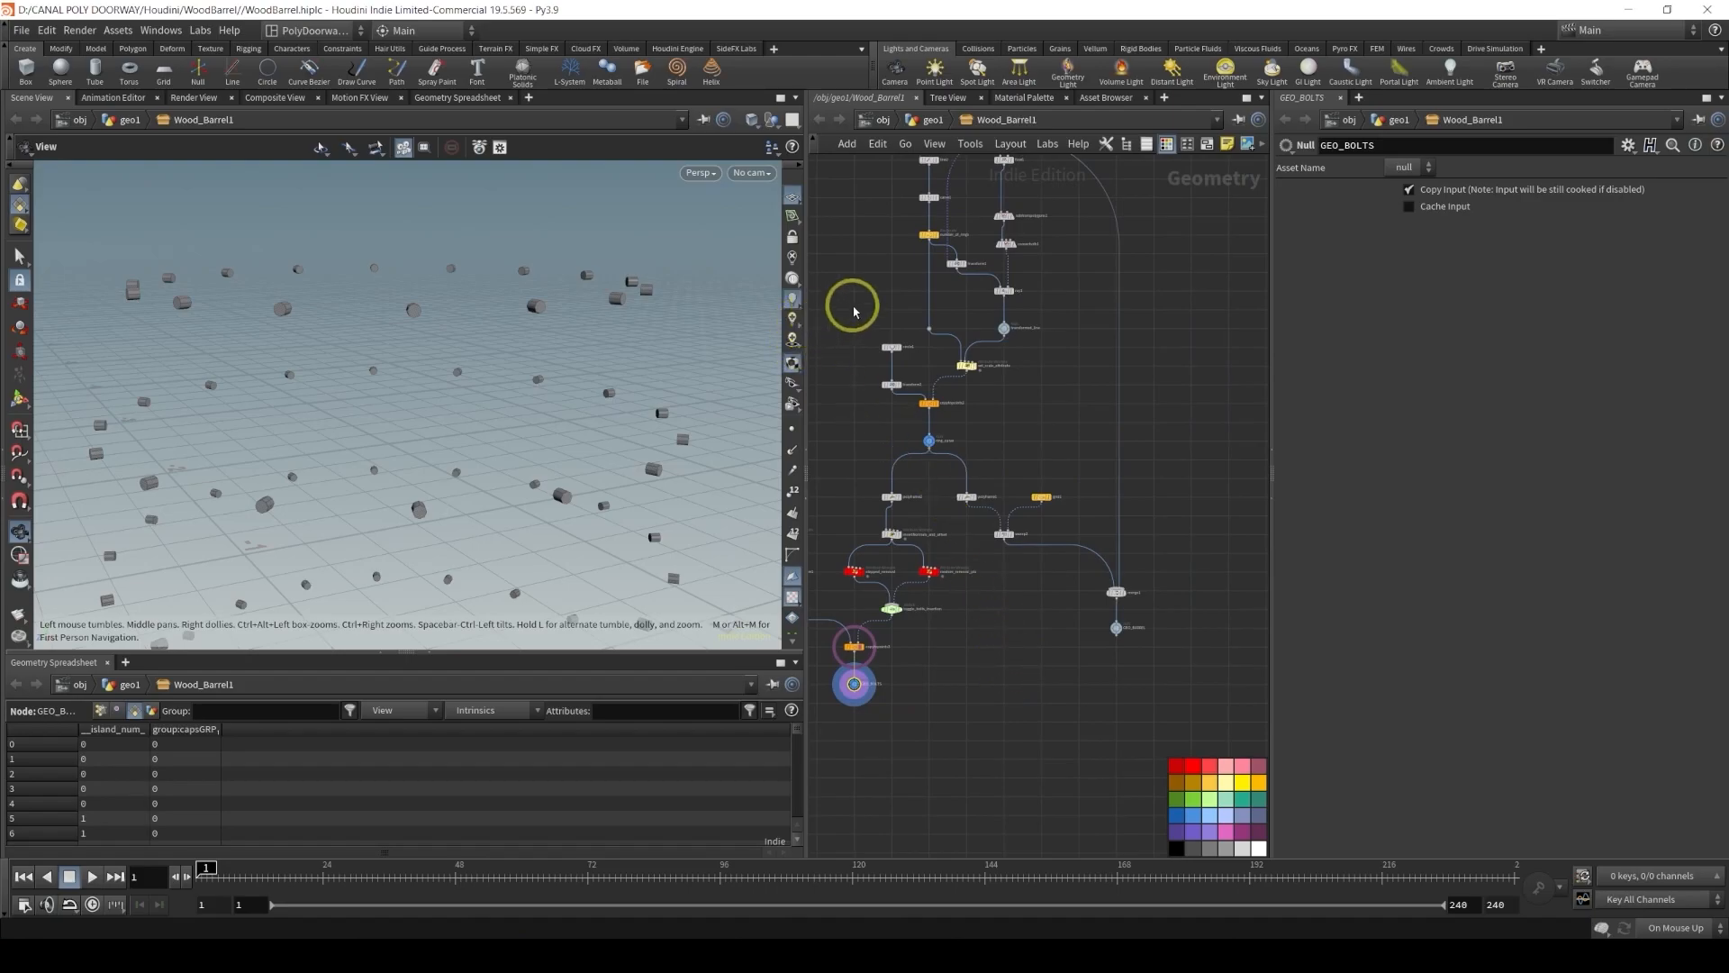
pyautogui.moveTo(859, 329); pyautogui.dragTo(902, 526, button='middle')
pyautogui.scroll(3, 911, 405)
pyautogui.click(850, 388)
pyautogui.moveTo(867, 285); pyautogui.dragTo(1194, 765)
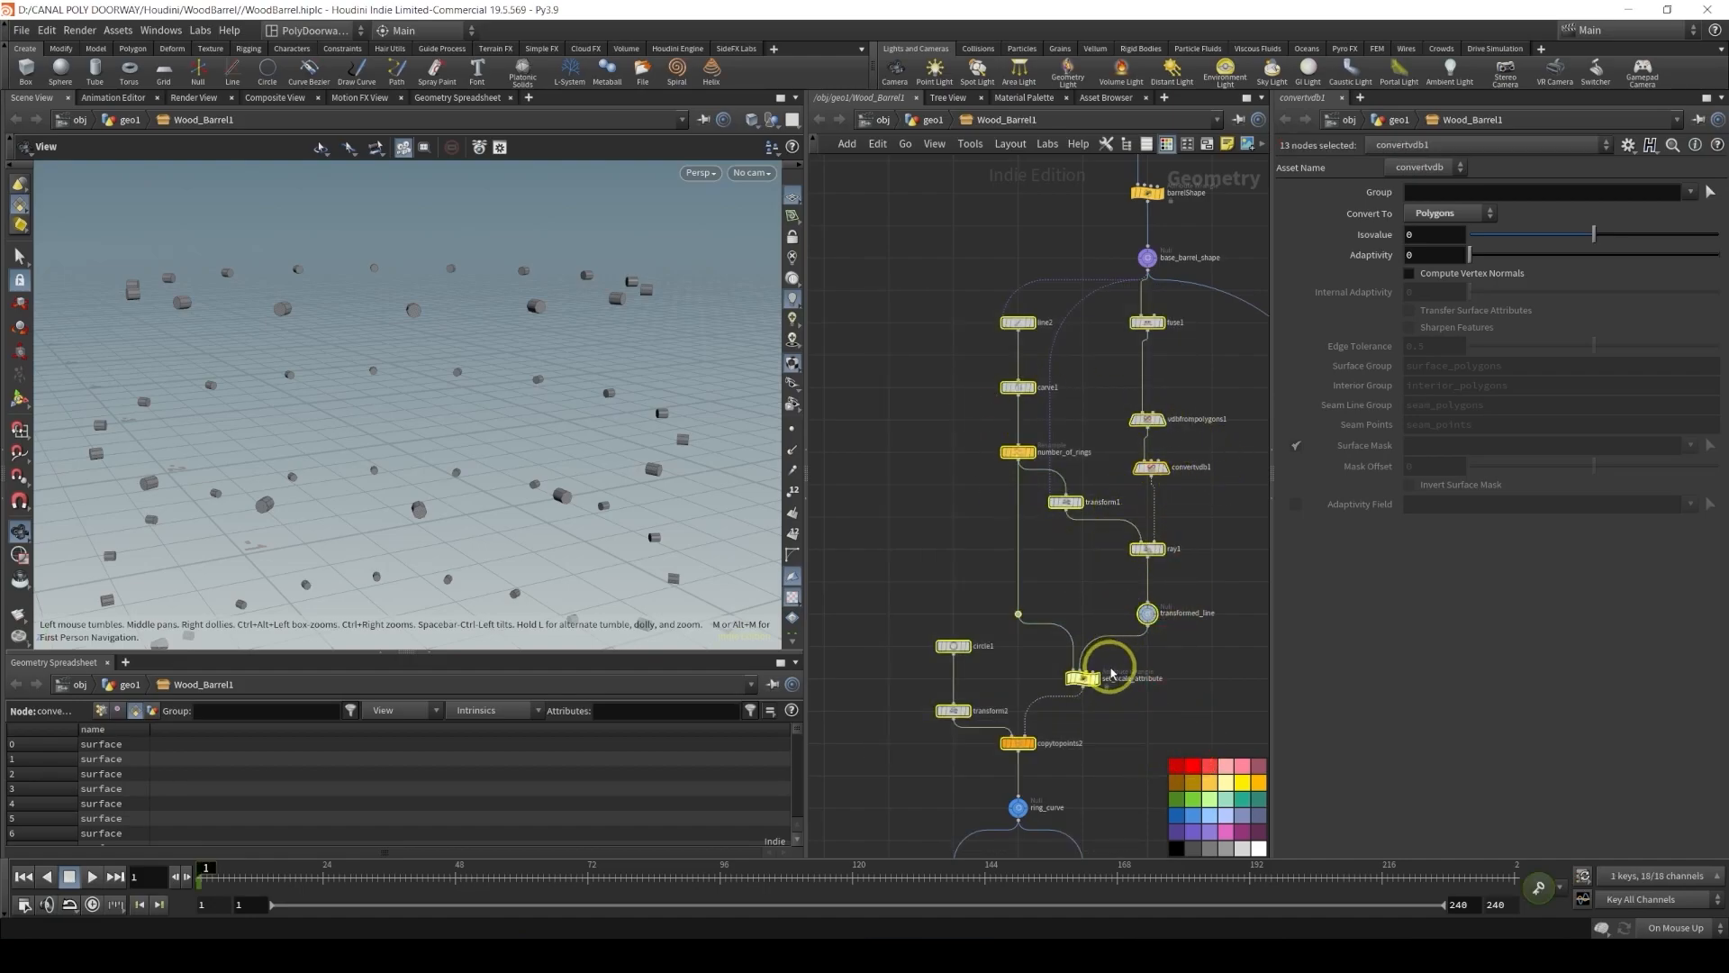
pyautogui.moveTo(912, 534); pyautogui.dragTo(1010, 505, button='middle')
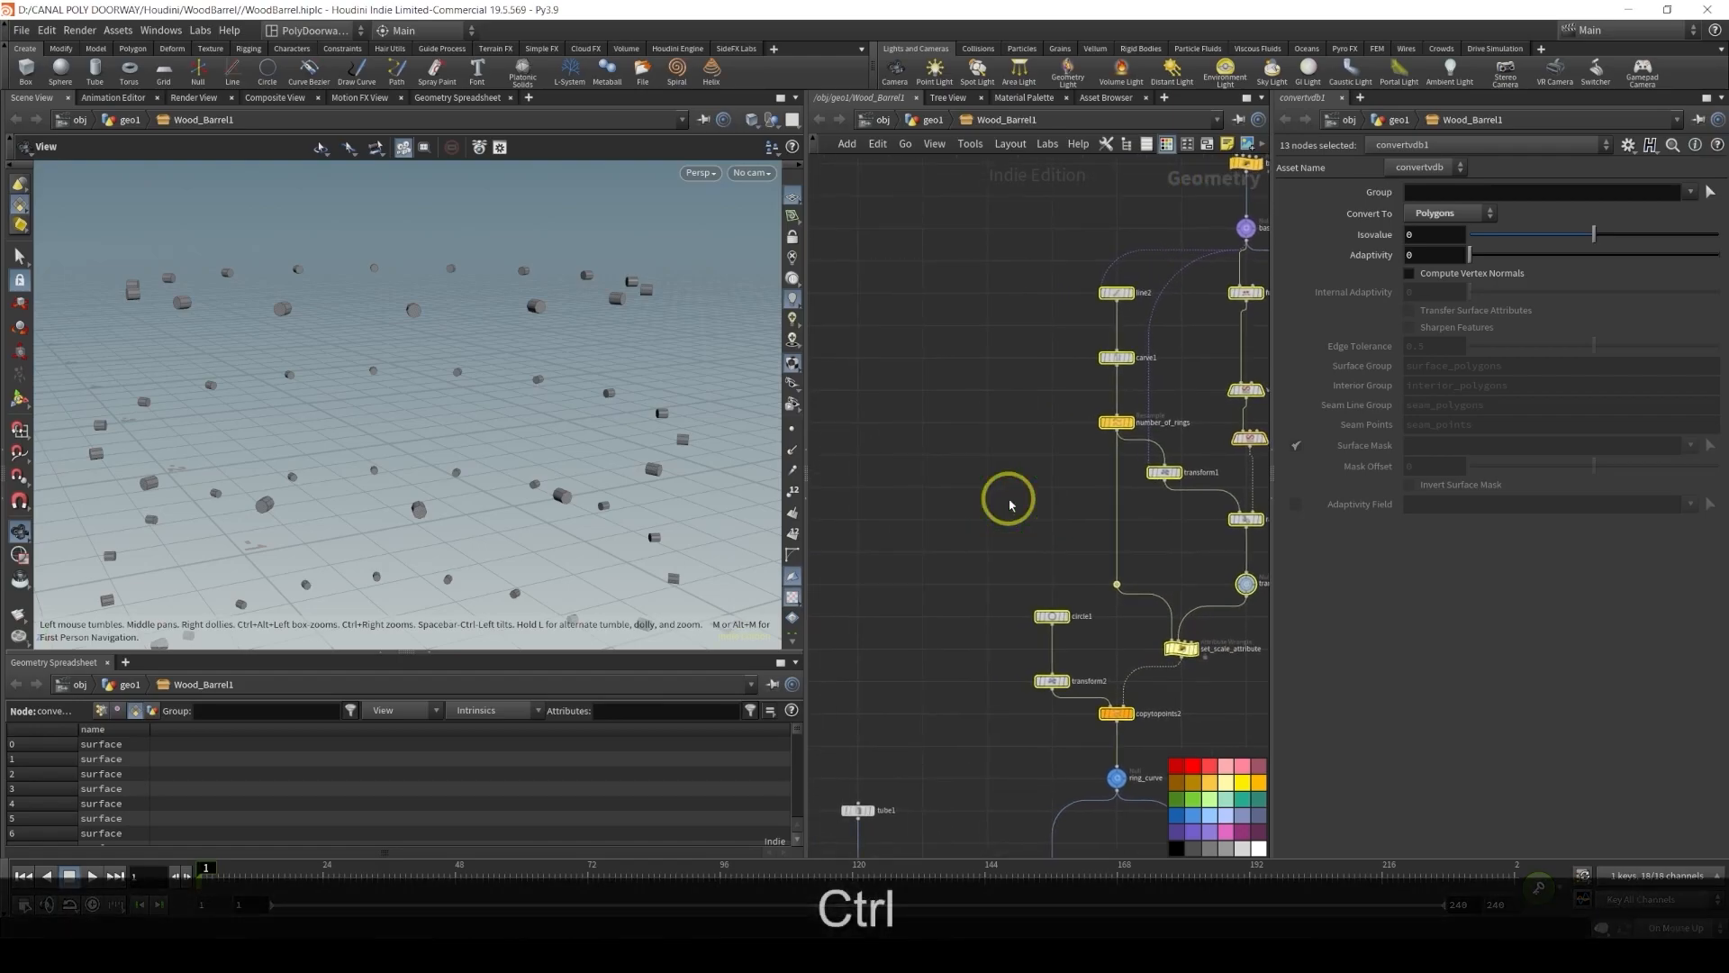
pyautogui.hotkey('ctrl', 'c')
pyautogui.scroll(-5, 1004, 494)
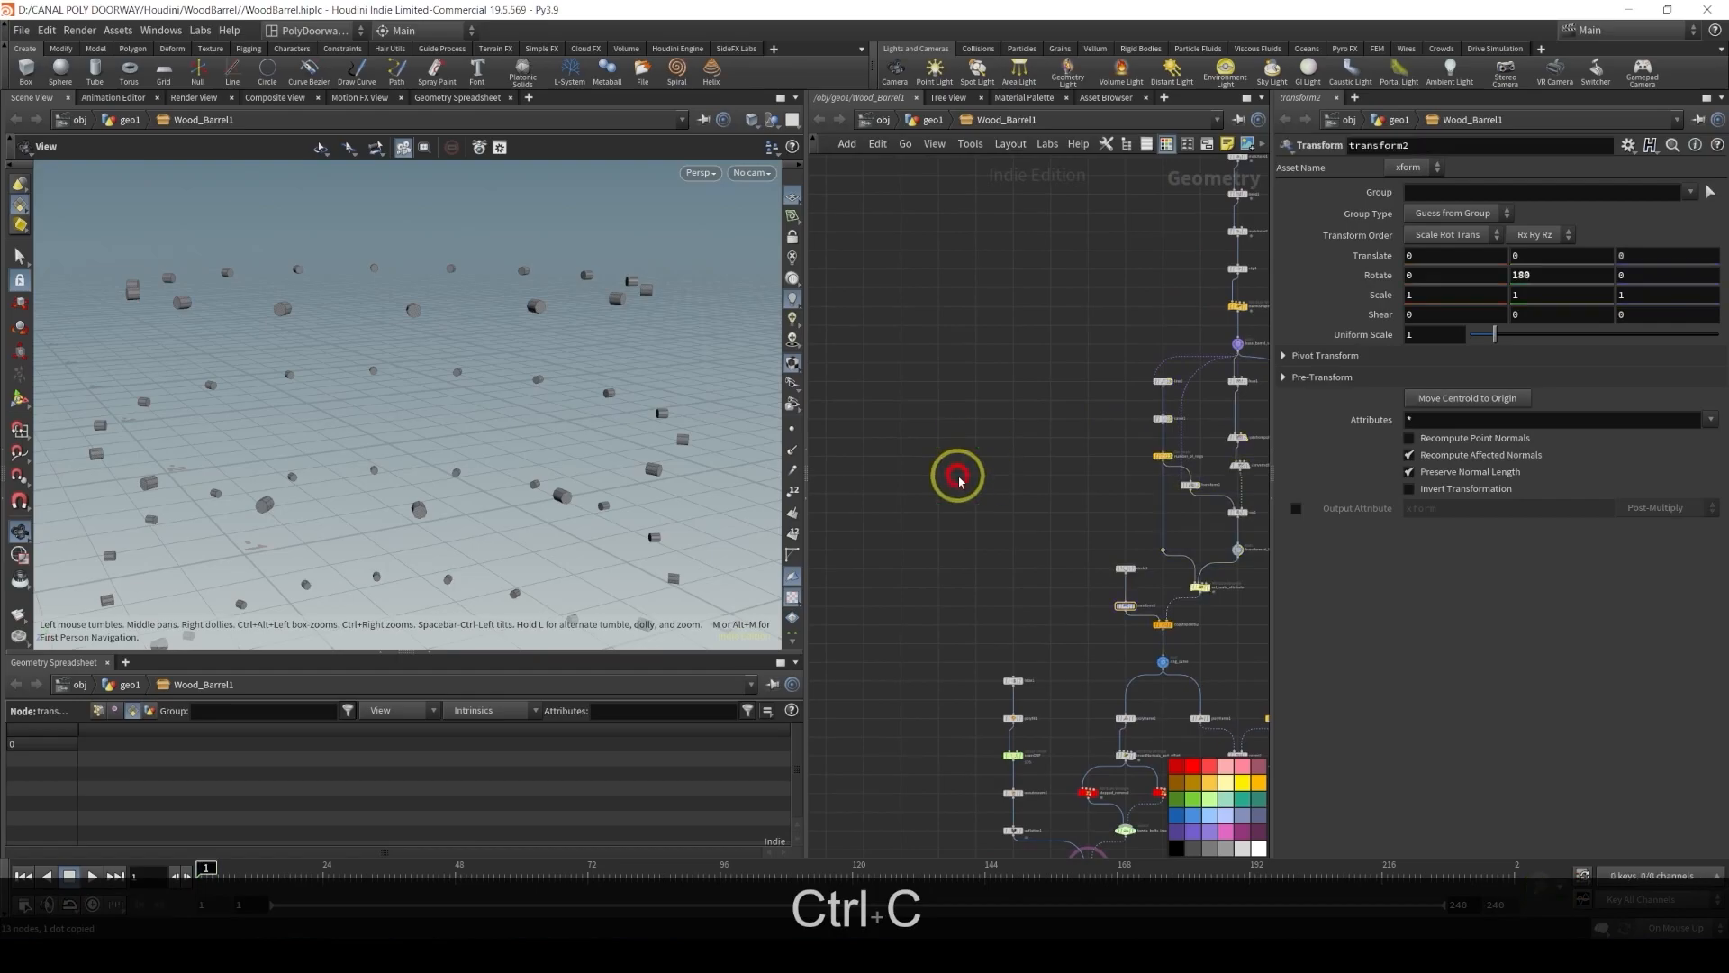
pyautogui.hotkey('ctrl', 'v')
pyautogui.moveTo(1015, 364); pyautogui.dragTo(1014, 385)
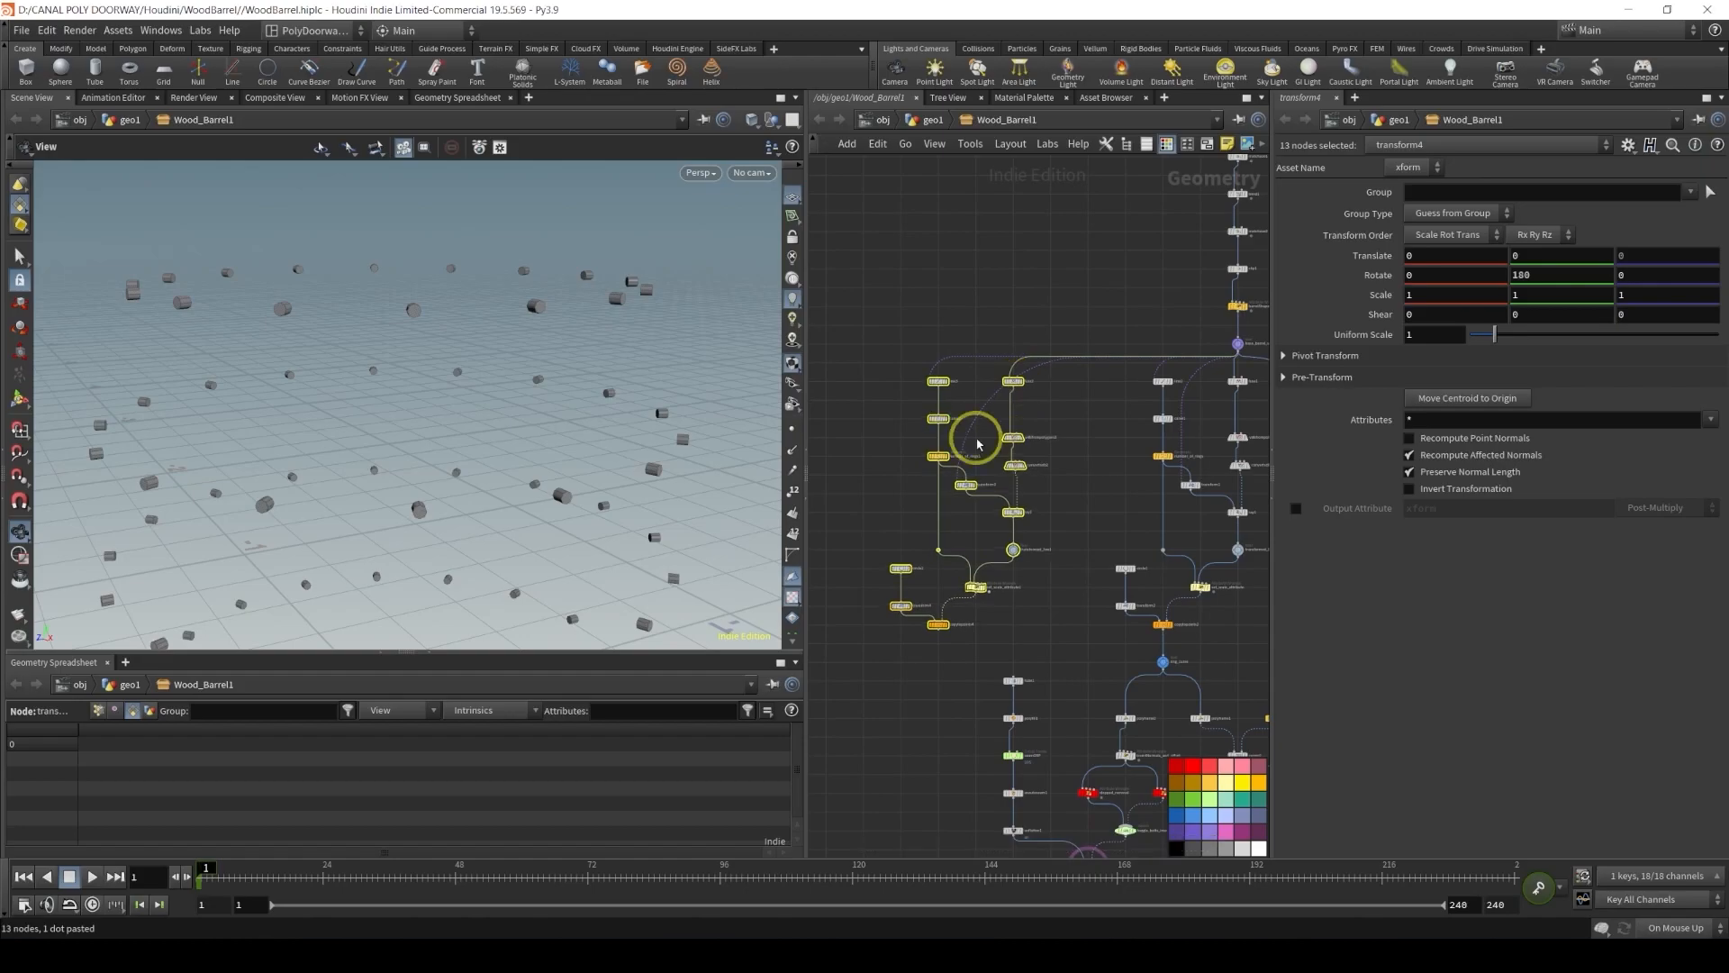
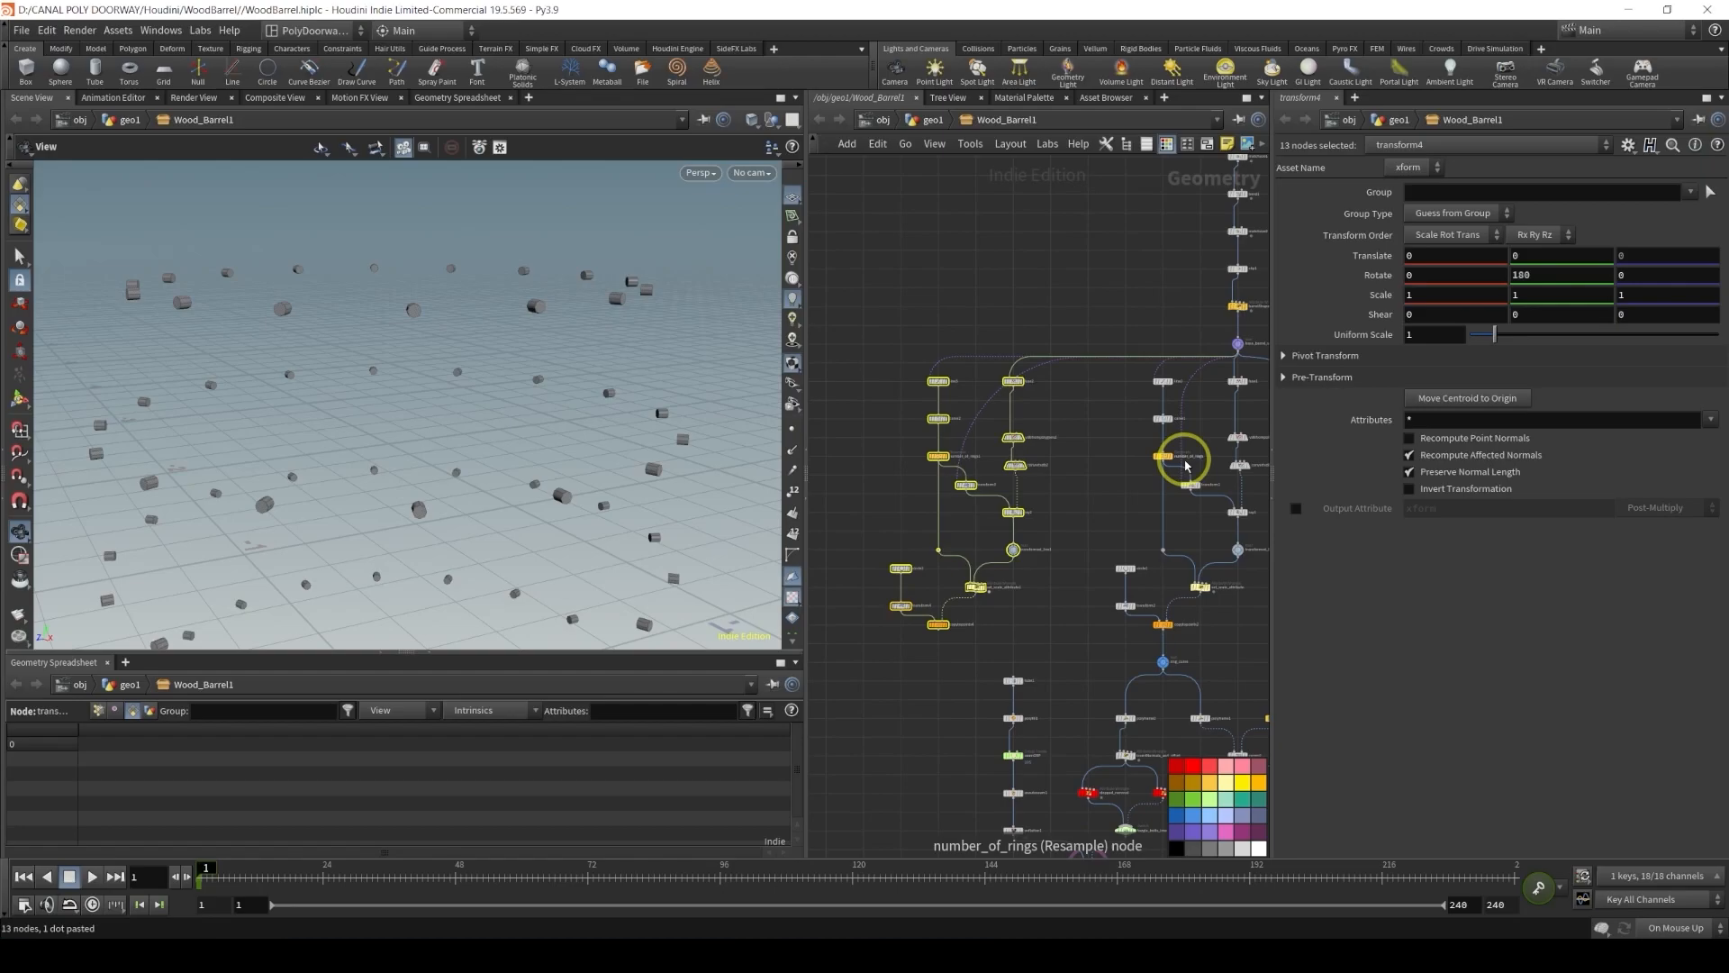
# Display the duplicated network's line3 node in the viewport
pyautogui.click(915, 440)
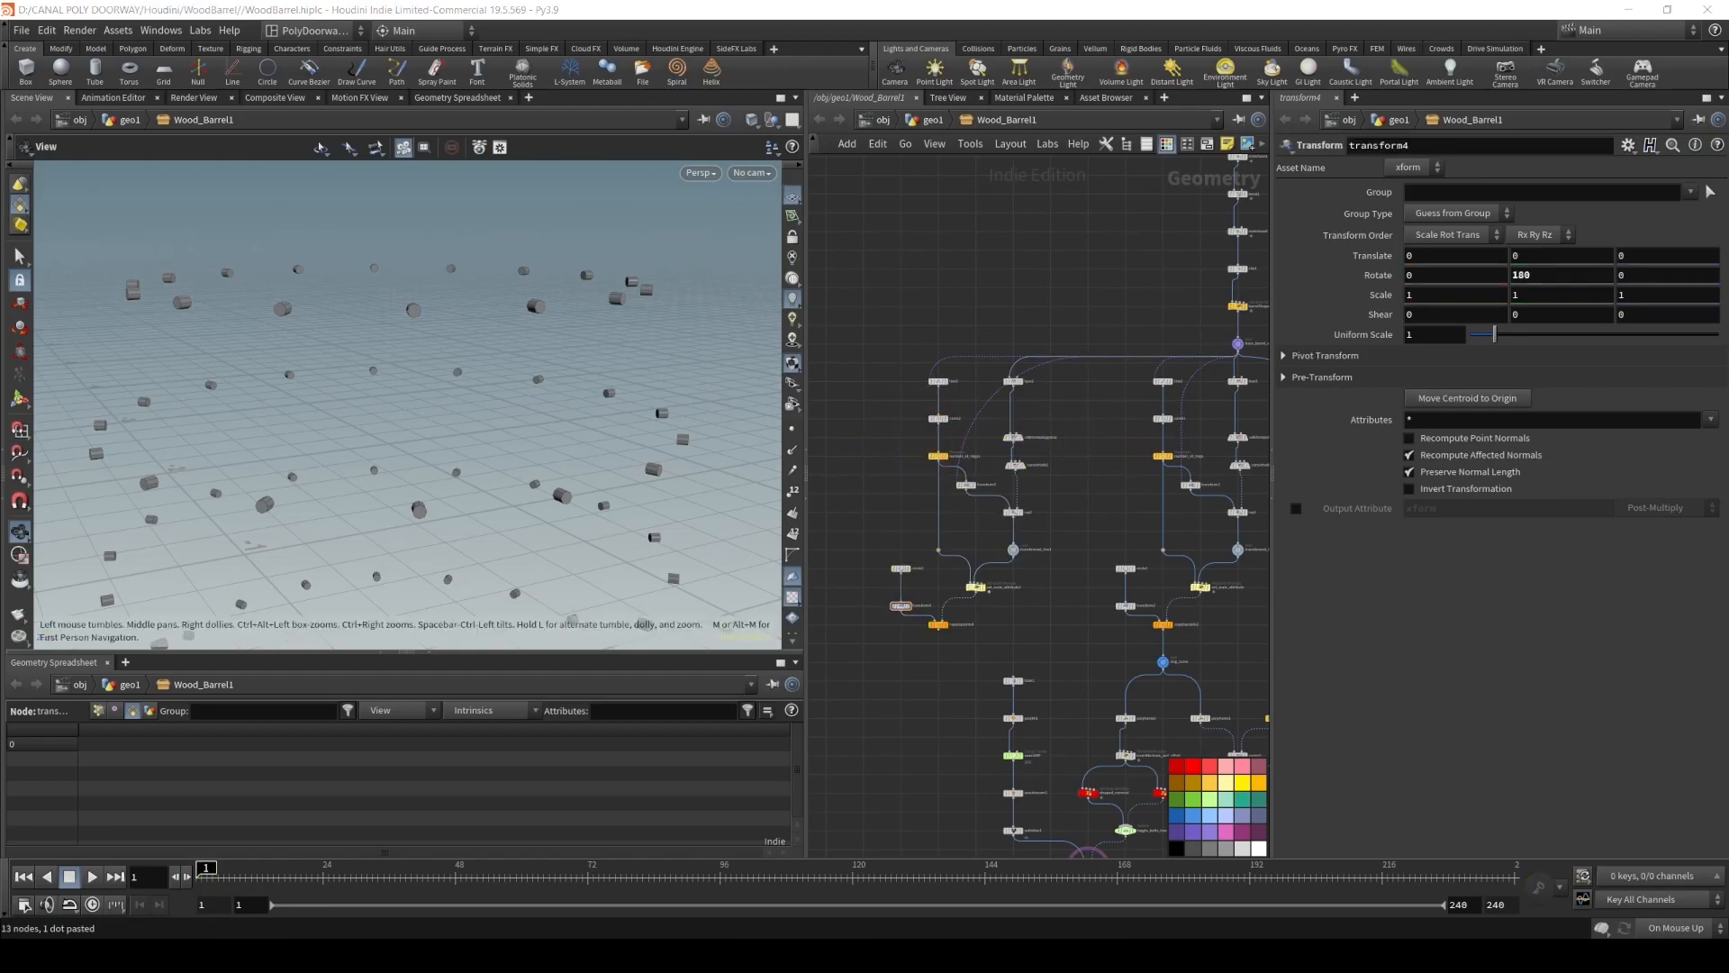
pyautogui.scroll(4, 1012, 530)
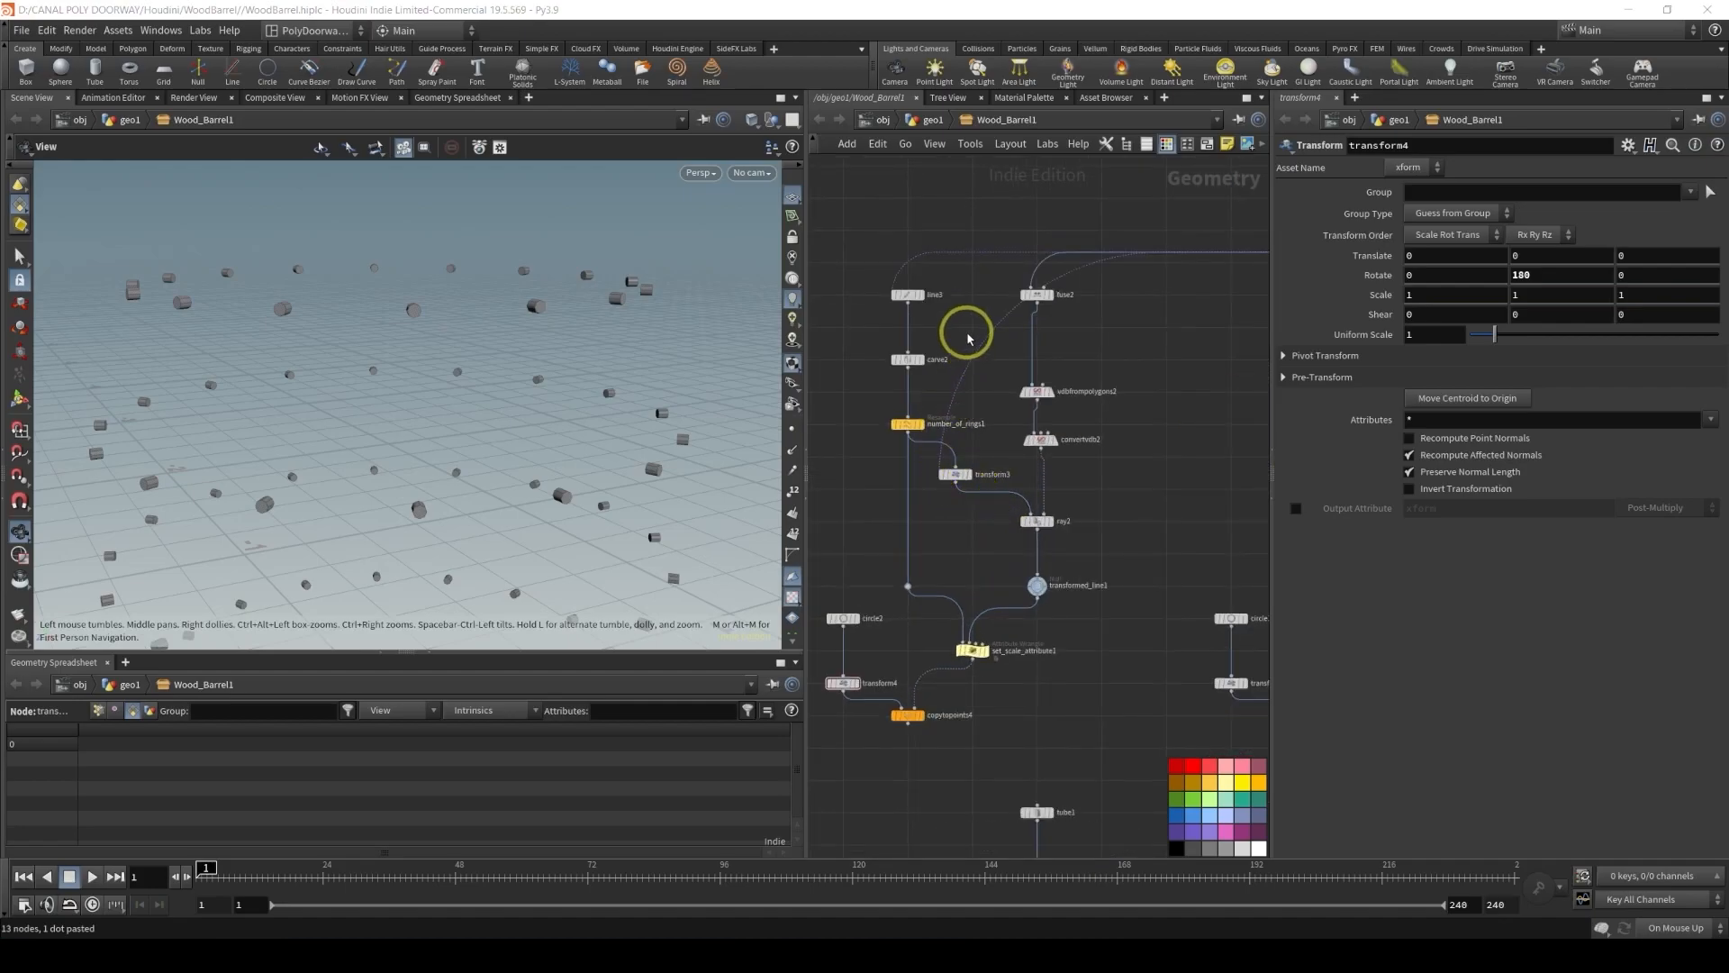
pyautogui.scroll(4, 1080, 335)
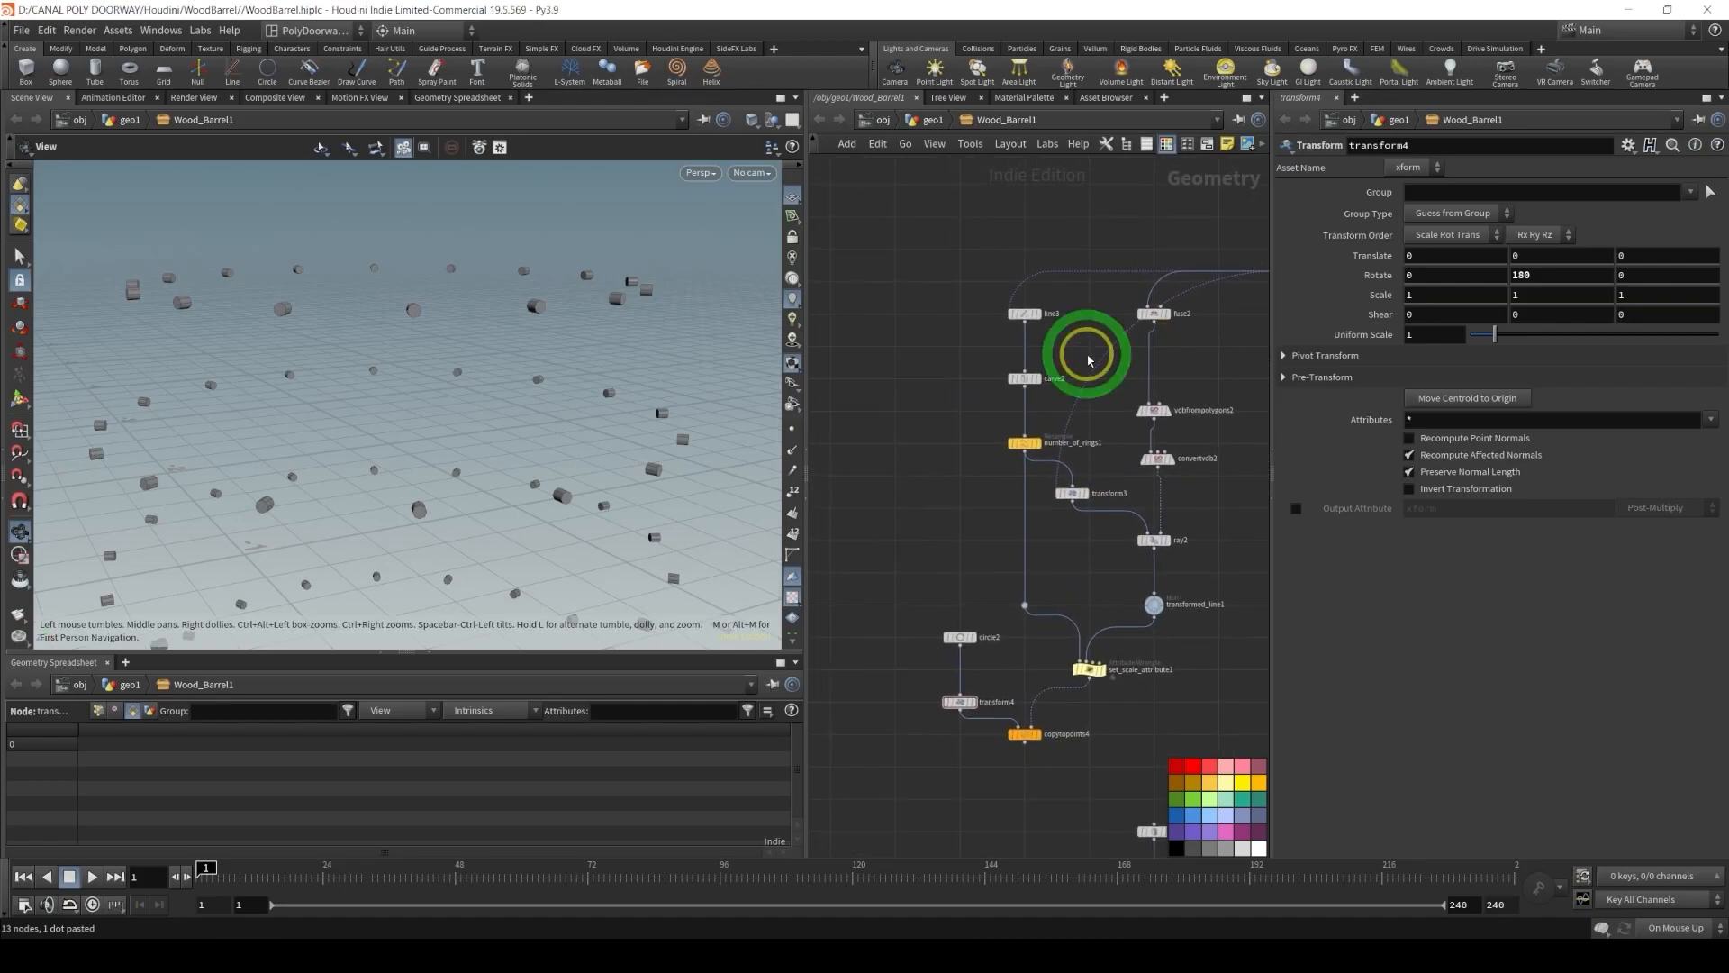
pyautogui.click(1006, 291)
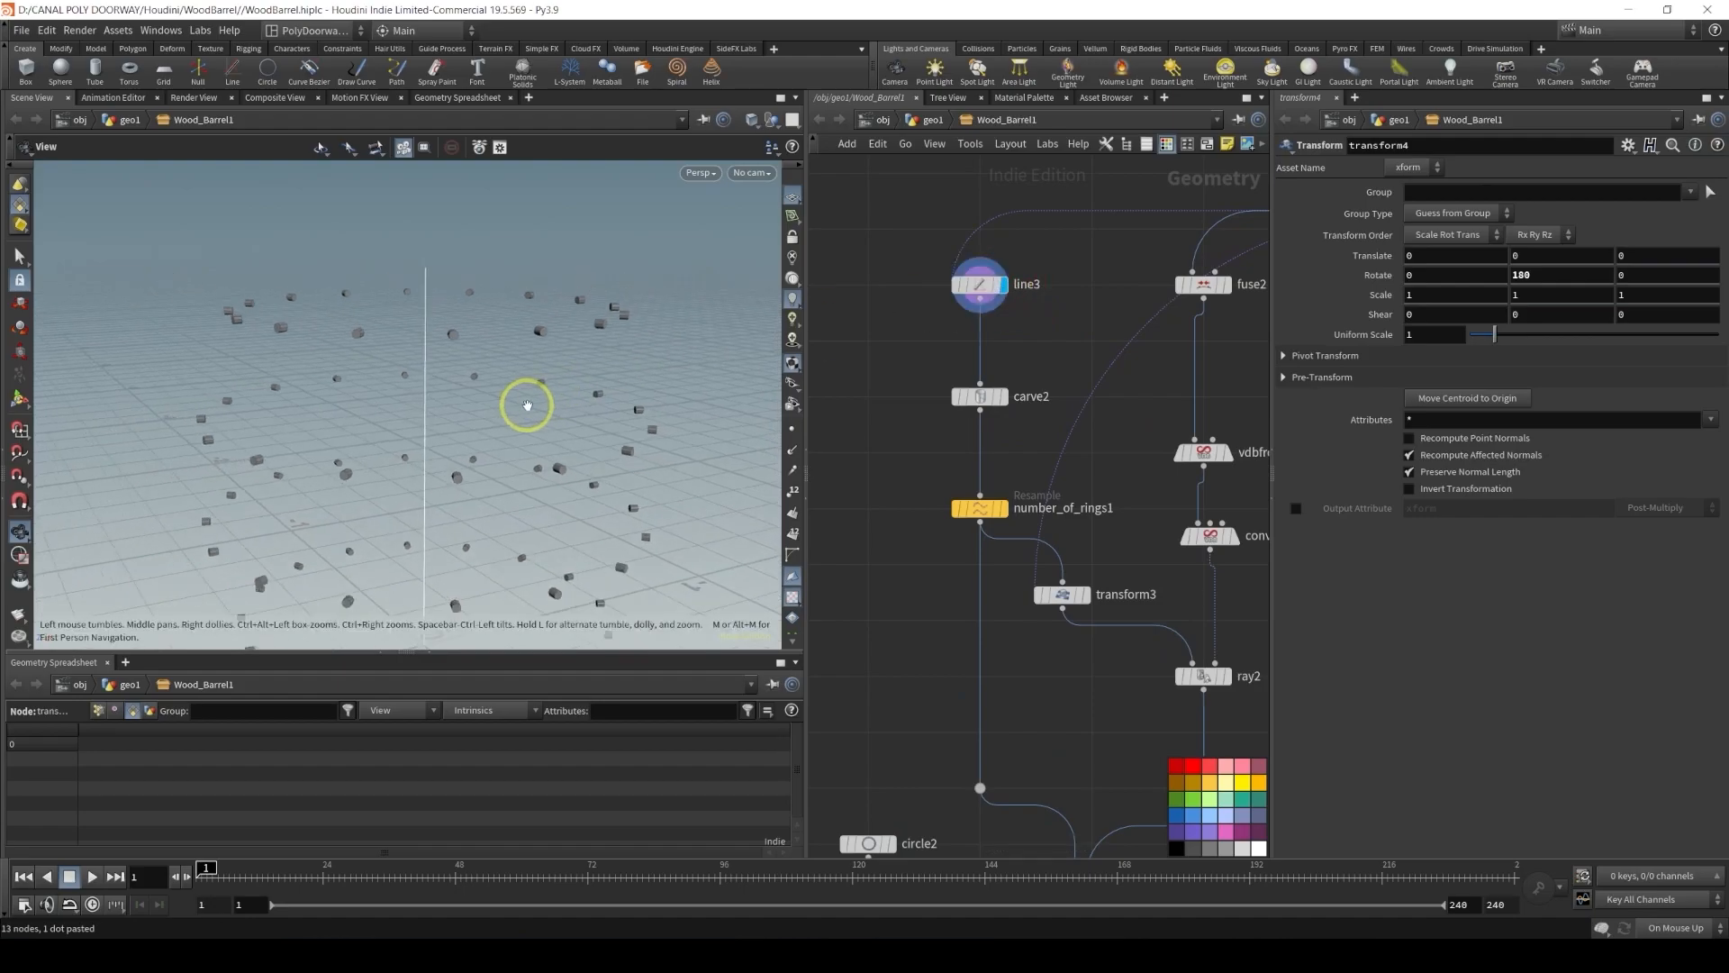
# Display carve2 in the duplicate and set its Second U to 1
pyautogui.scroll(-5, 970, 639)
pyautogui.scroll(8, 969, 640)
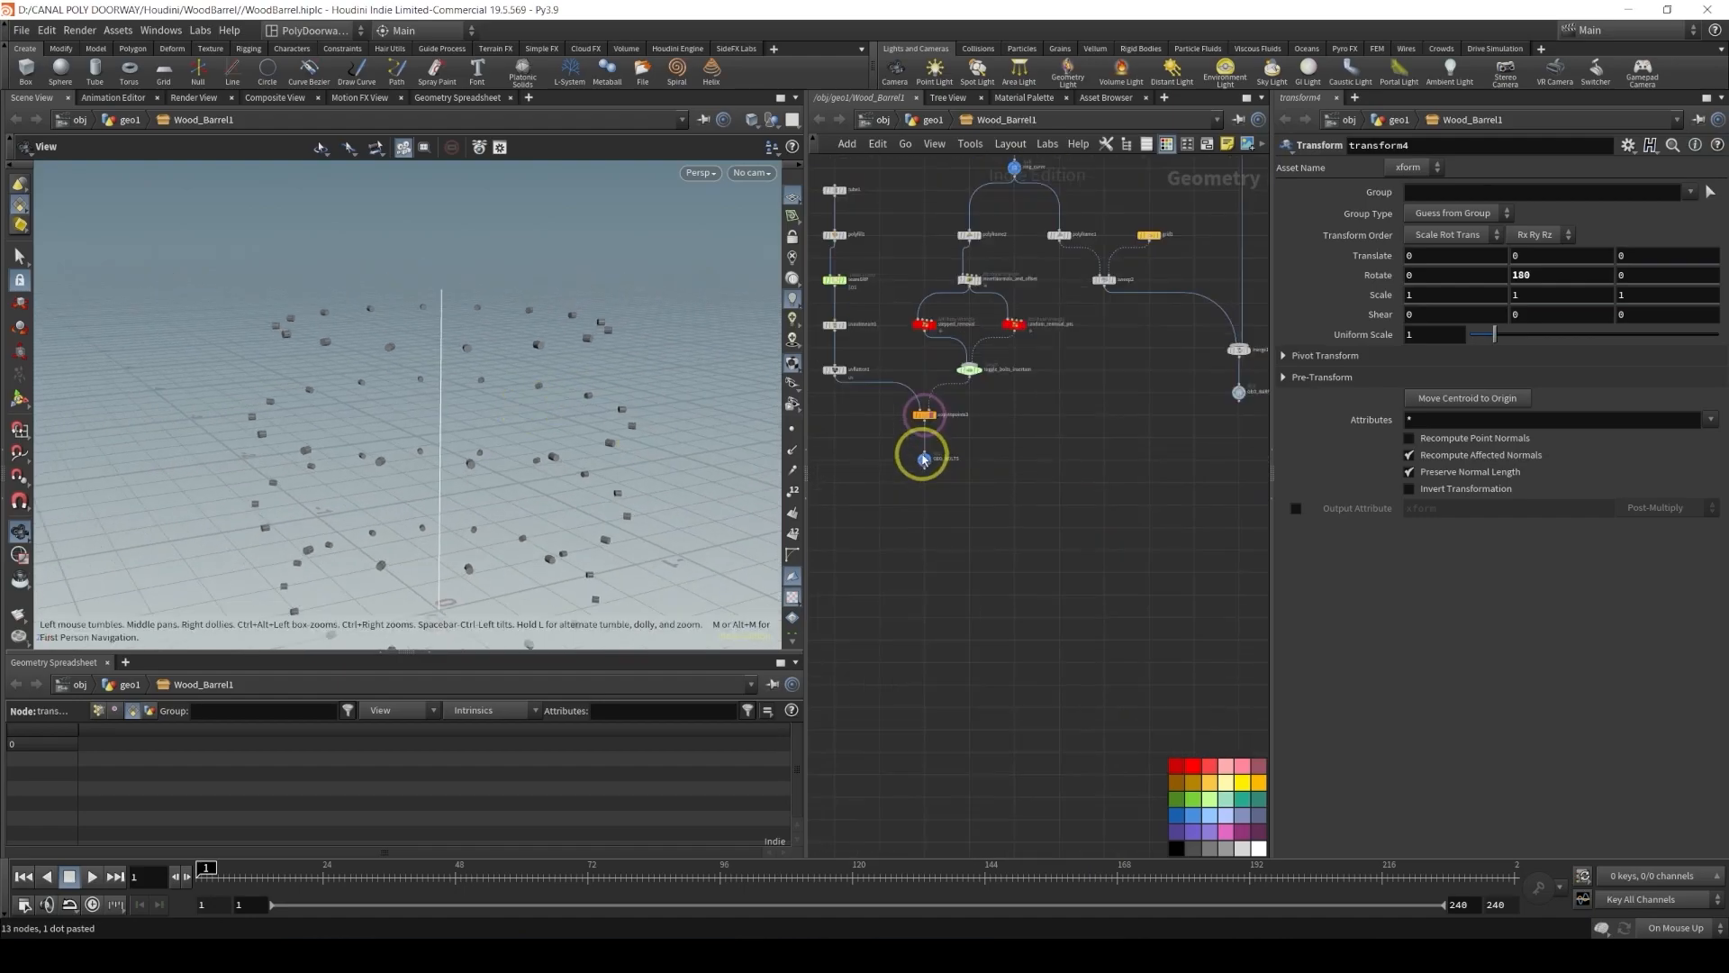
pyautogui.click(963, 338)
pyautogui.scroll(-6, 1030, 637)
pyautogui.scroll(-3, 997, 553)
pyautogui.scroll(6, 973, 413)
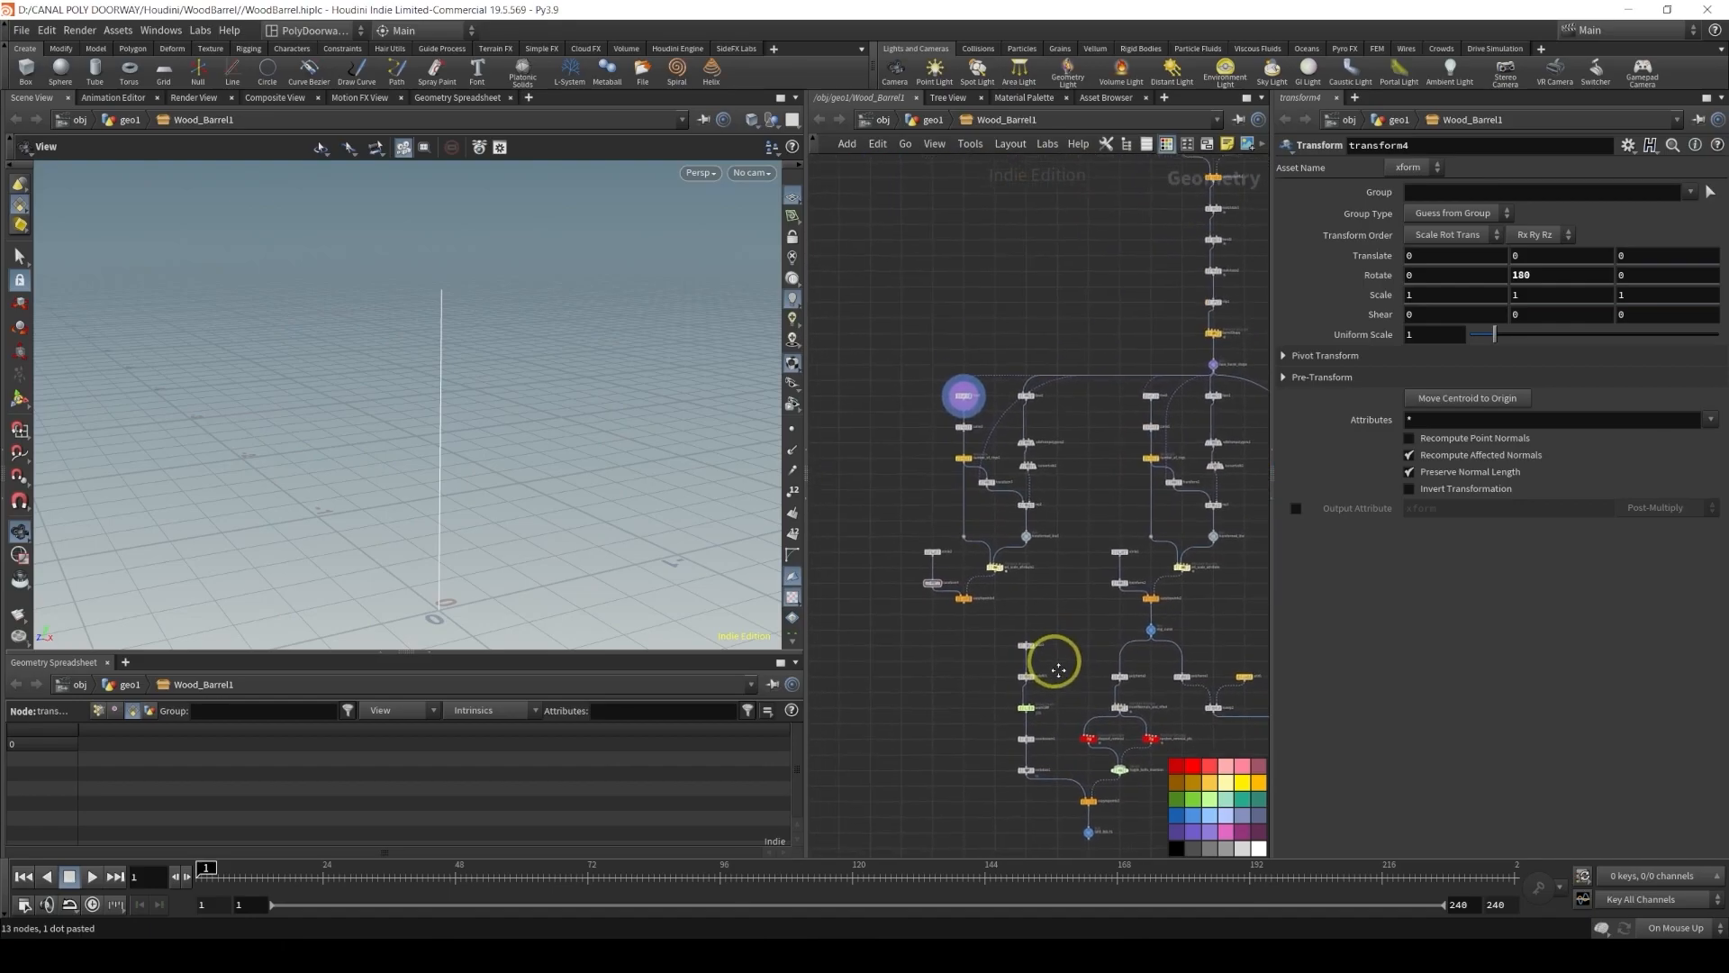
pyautogui.moveTo(1014, 486); pyautogui.dragTo(992, 390, button='middle')
pyautogui.scroll(4, 847, 372)
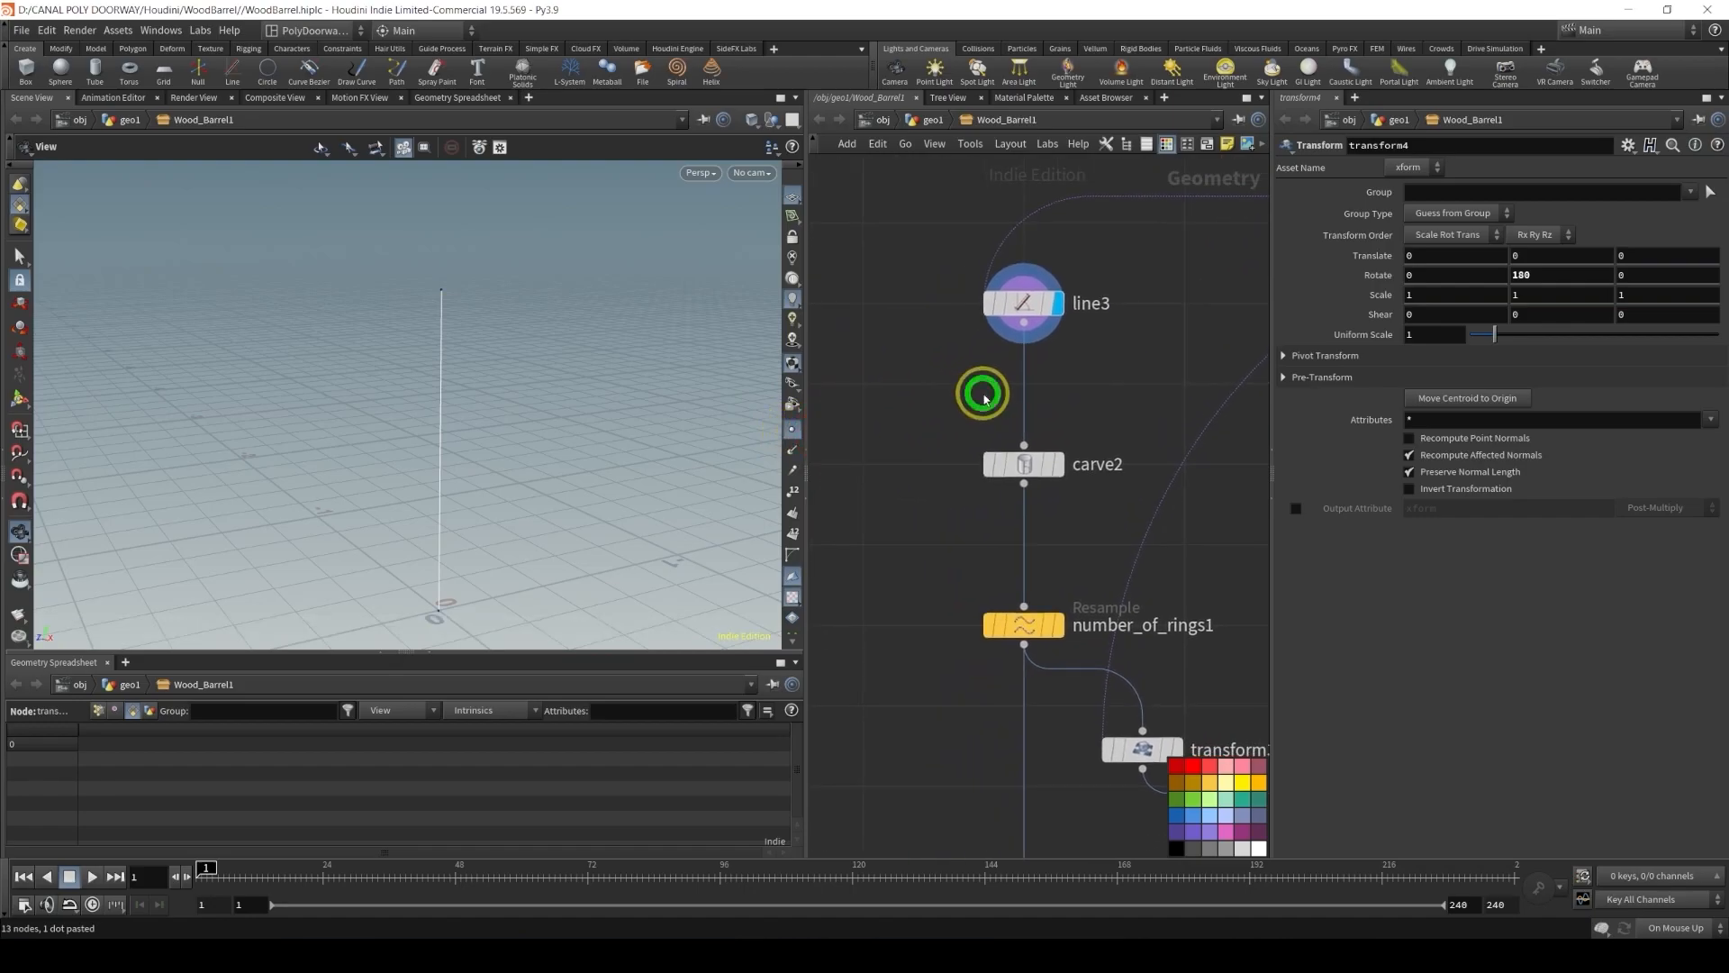
pyautogui.click(1061, 467)
pyautogui.click(1036, 465)
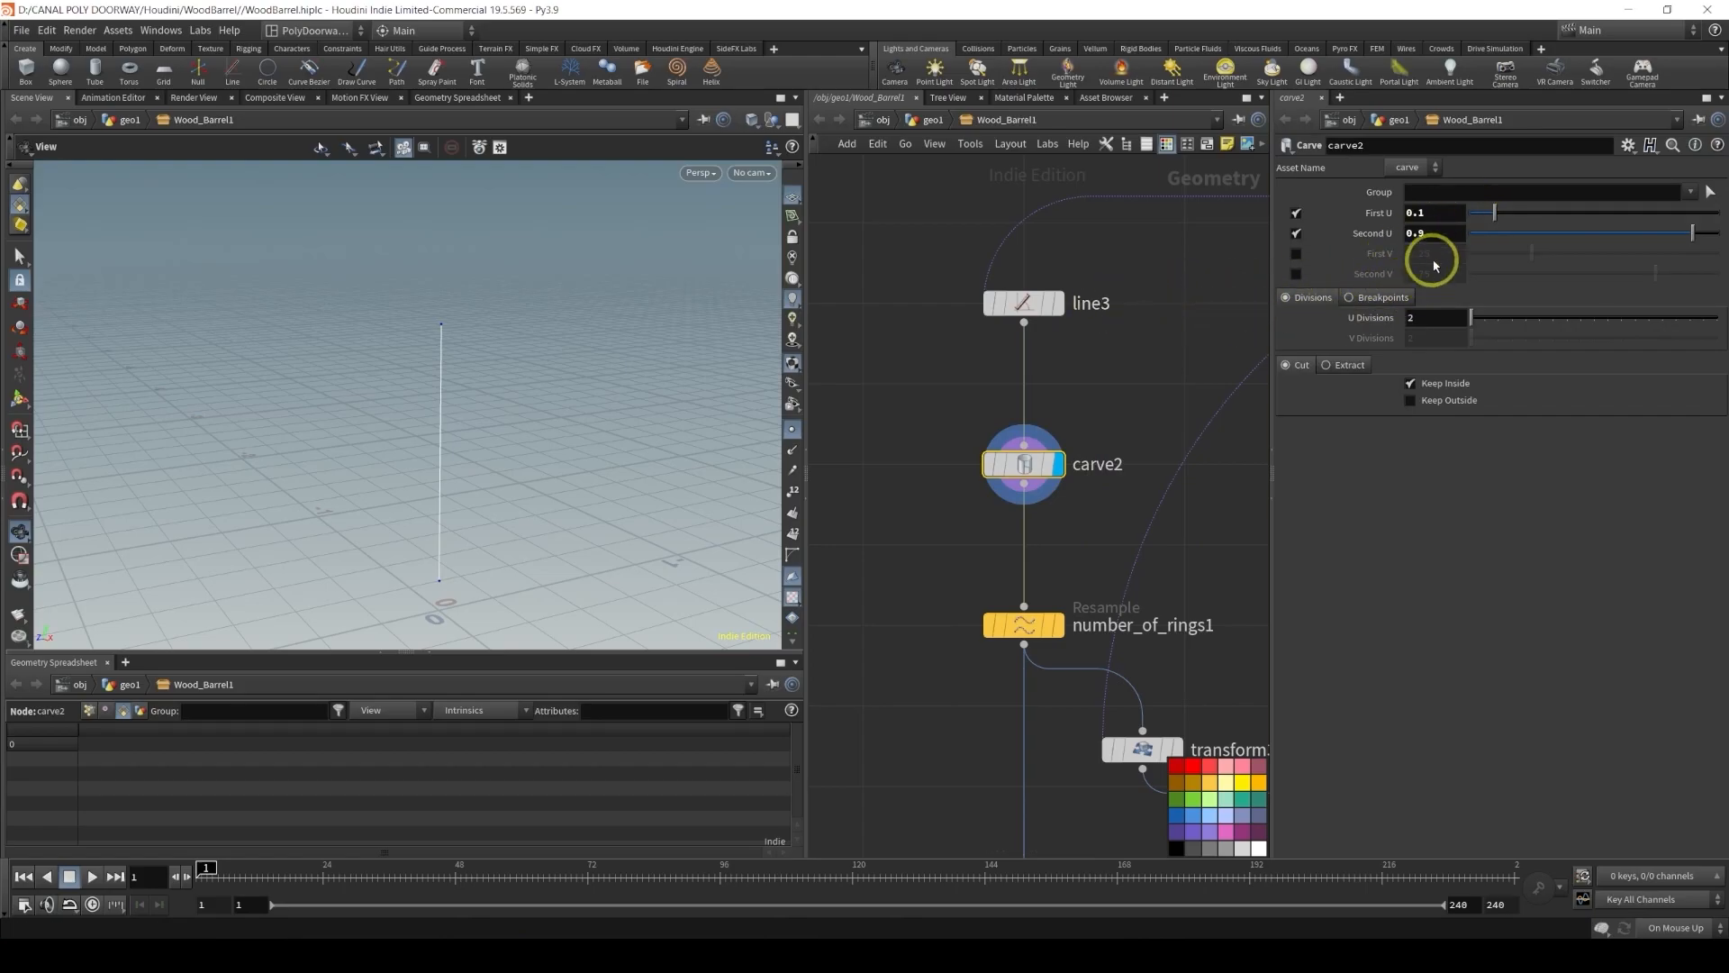
pyautogui.write('1')
pyautogui.press('Return')
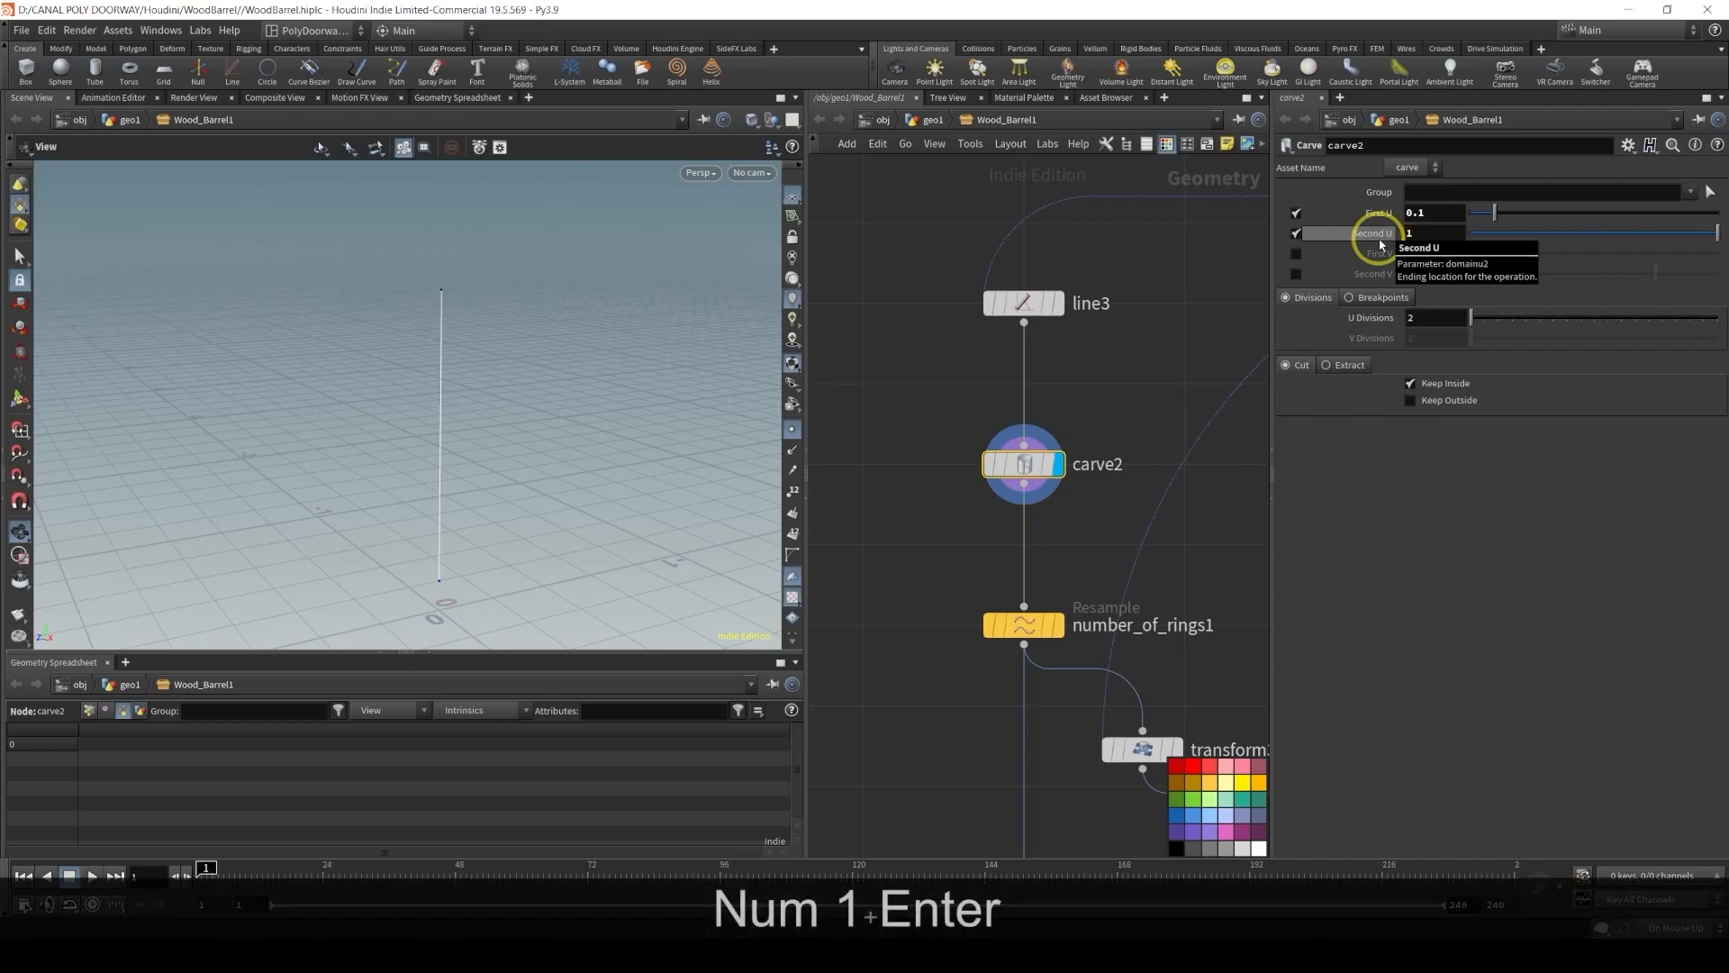
# Delete the number_of_rings1 Resample node below carve2
pyautogui.moveTo(1111, 397); pyautogui.dragTo(1014, 258, button='middle')
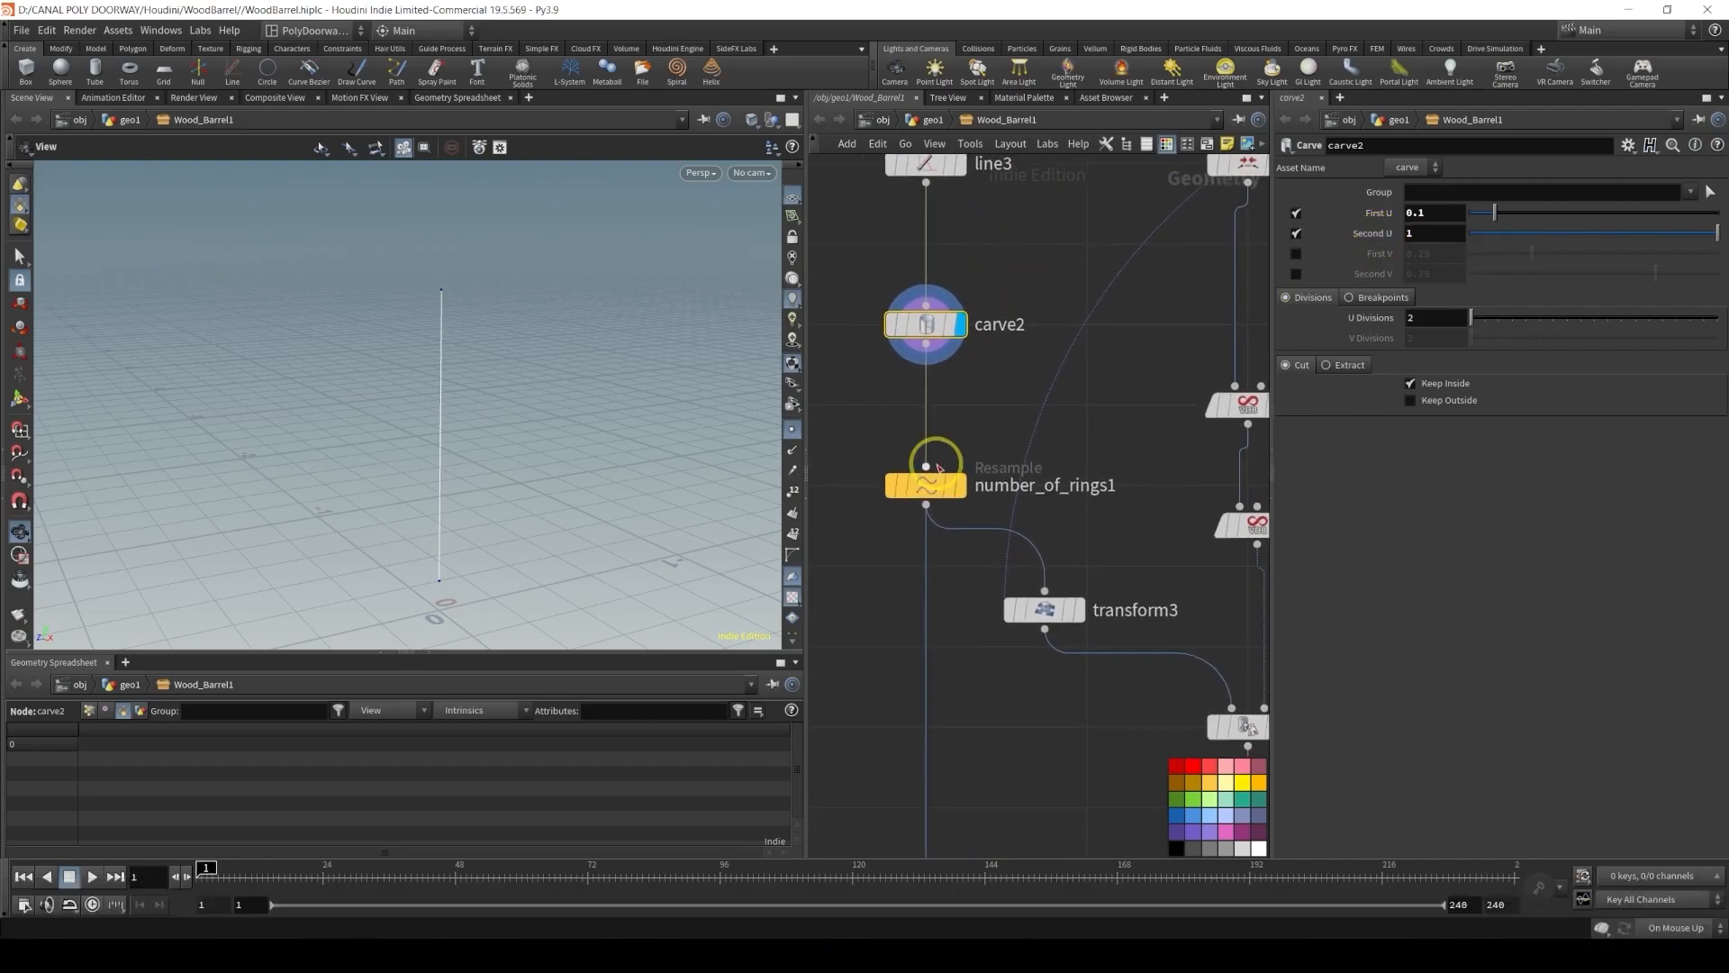
pyautogui.click(945, 489)
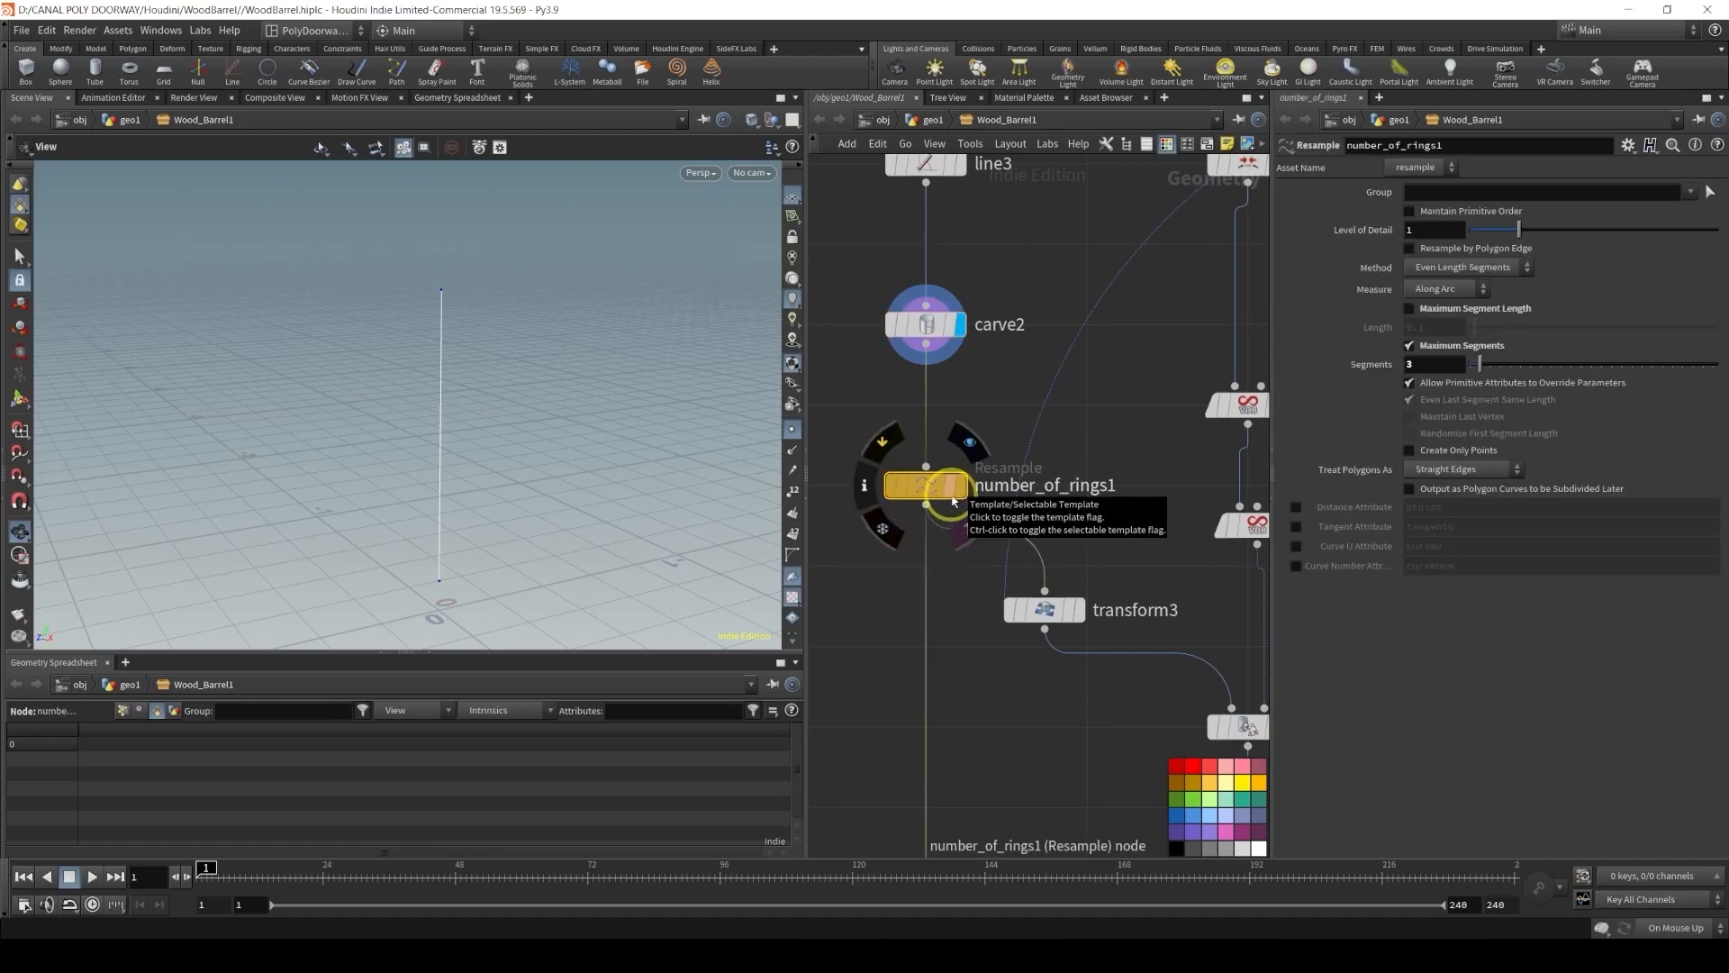
pyautogui.click(955, 501)
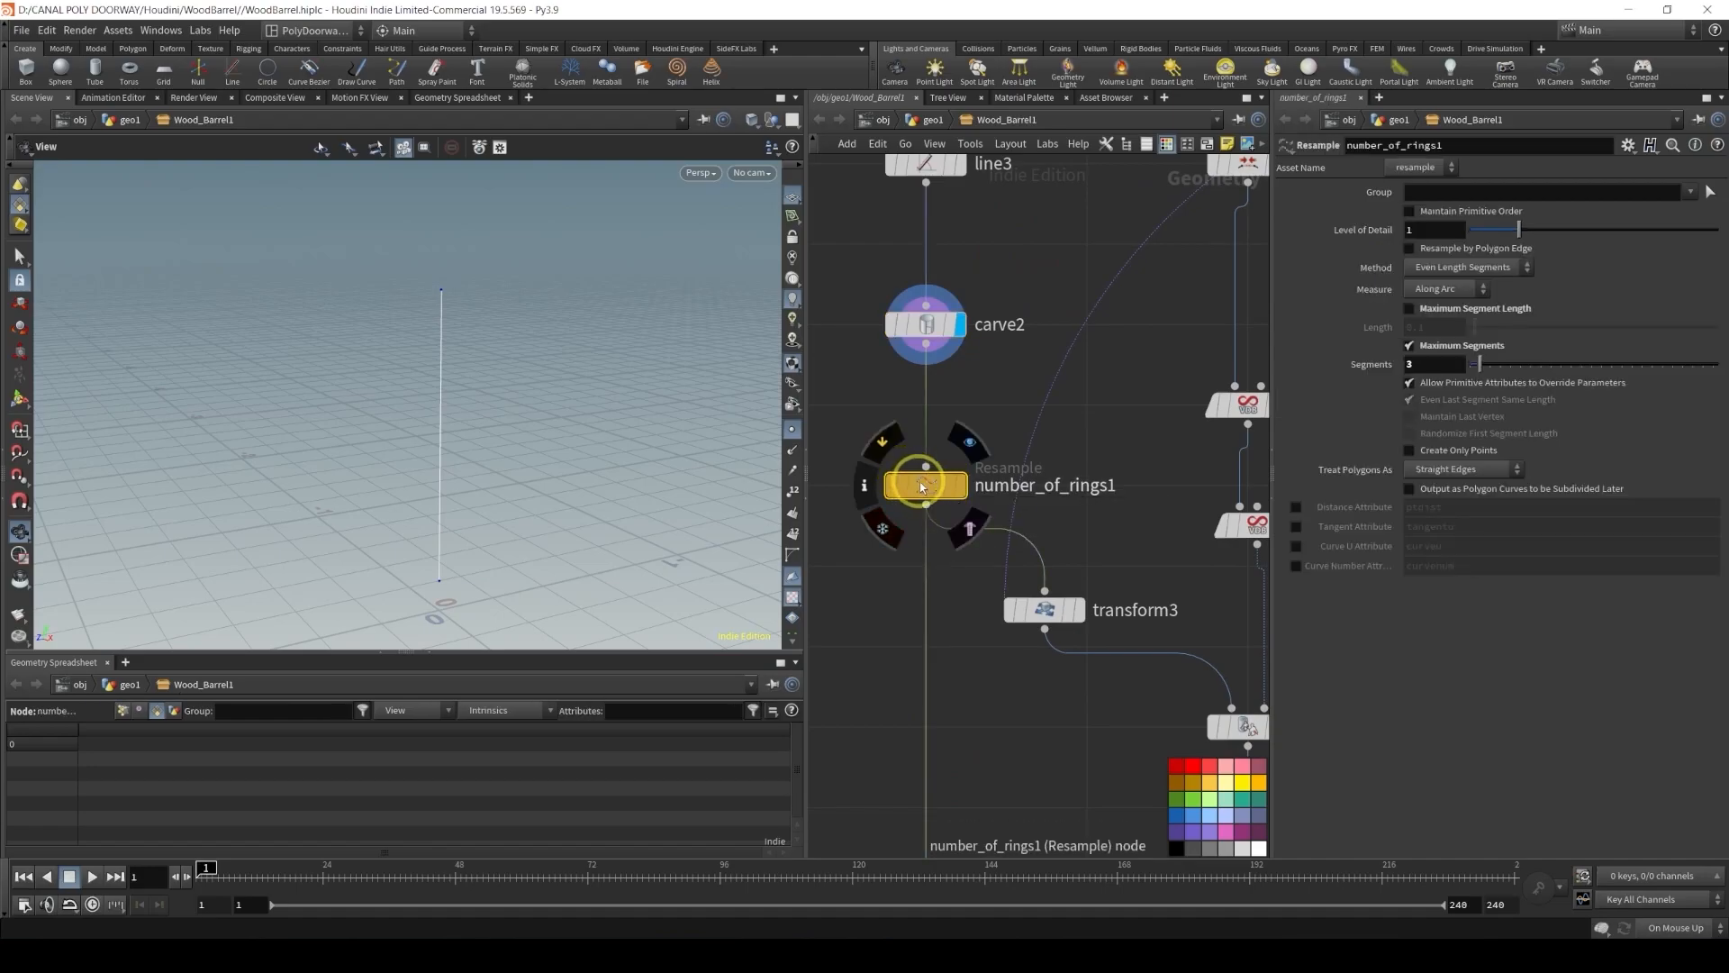
pyautogui.press('Delete')
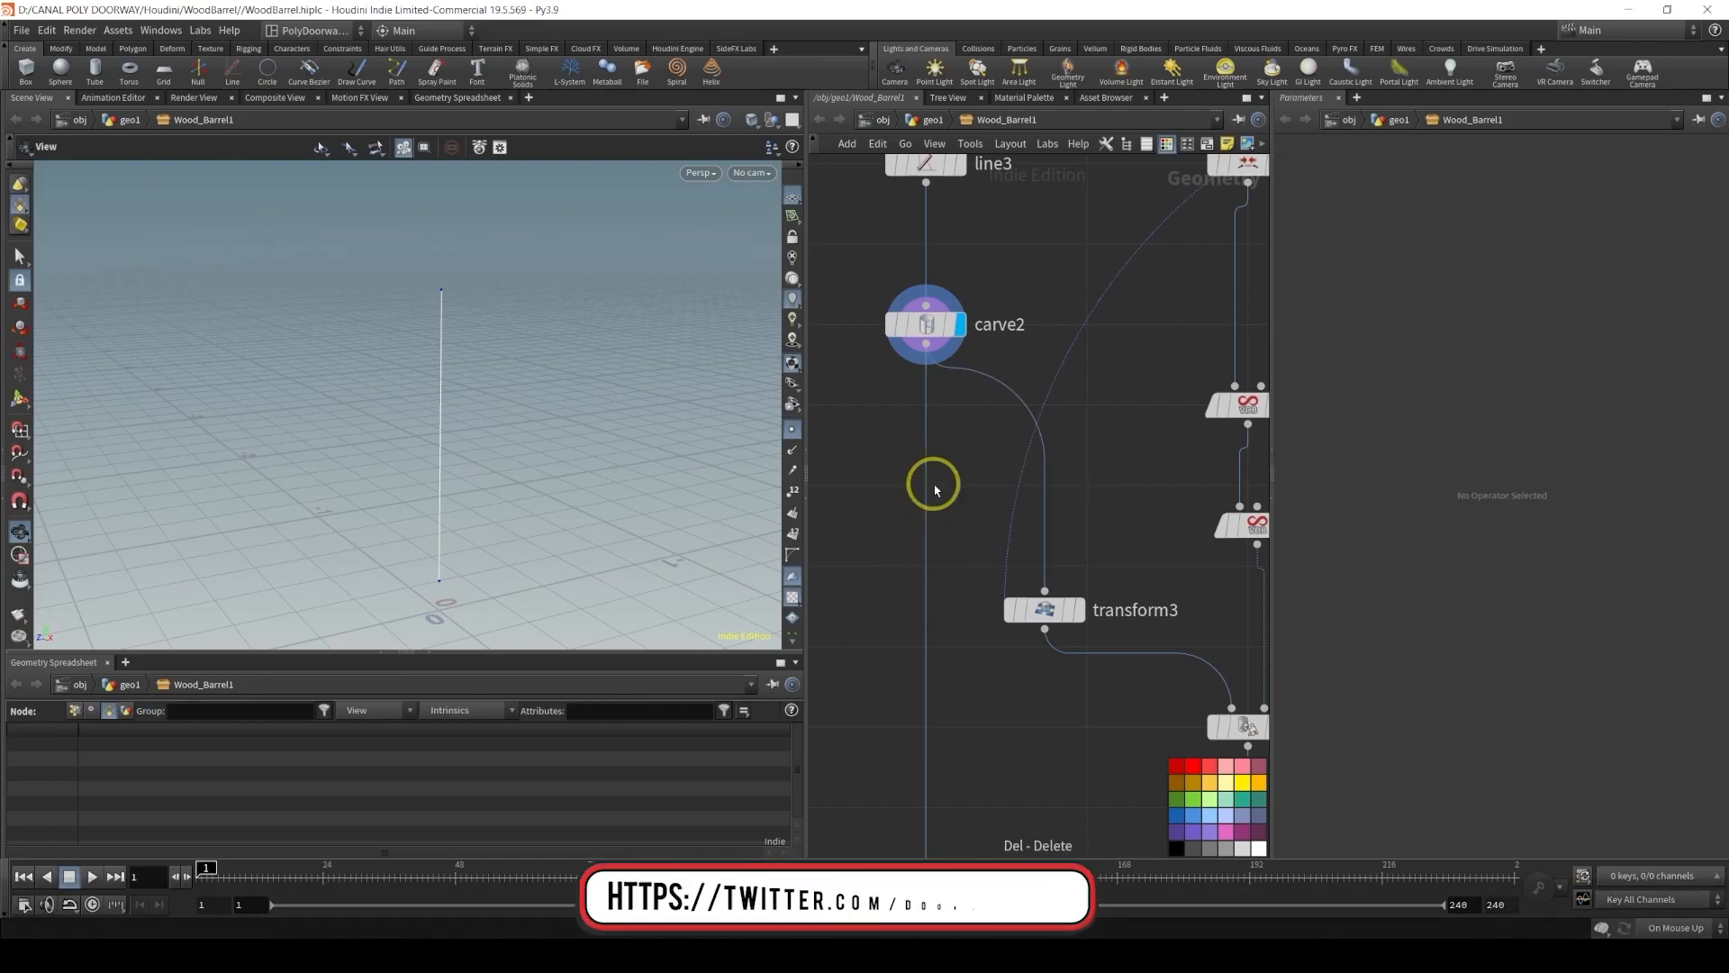
# Display the transform3 node to view the line it produces
pyautogui.moveTo(1177, 536); pyautogui.dragTo(1143, 479, button='middle')
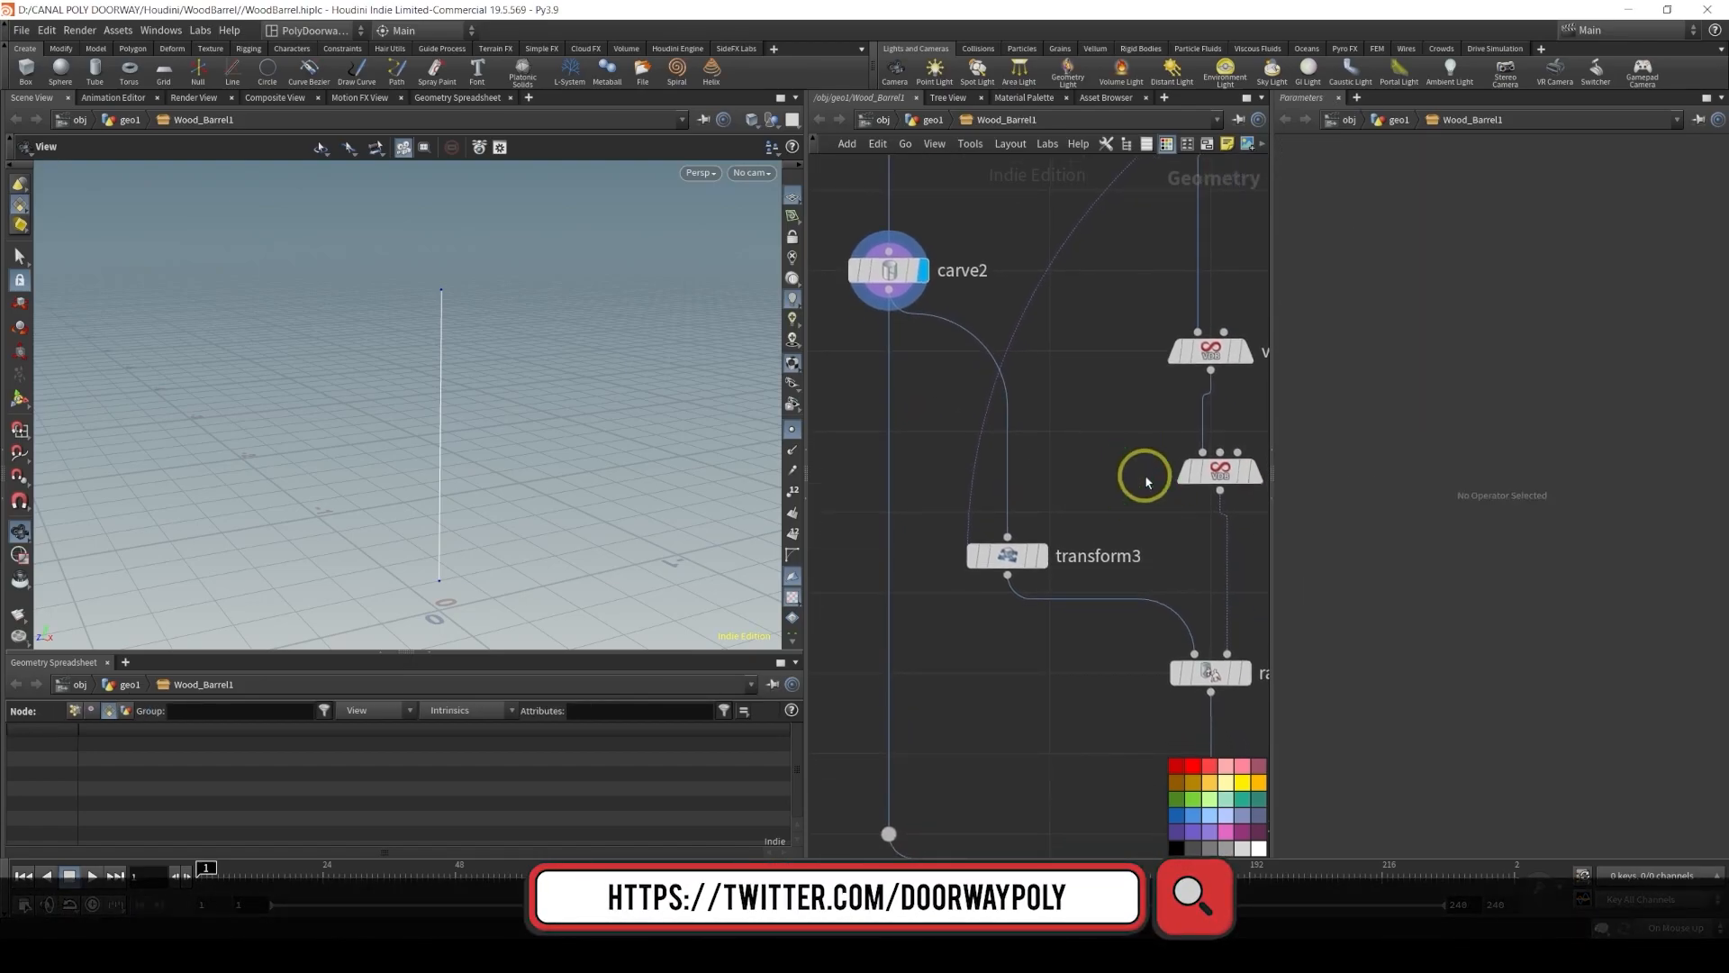
pyautogui.scroll(-1, 1132, 482)
pyautogui.moveTo(1054, 541)
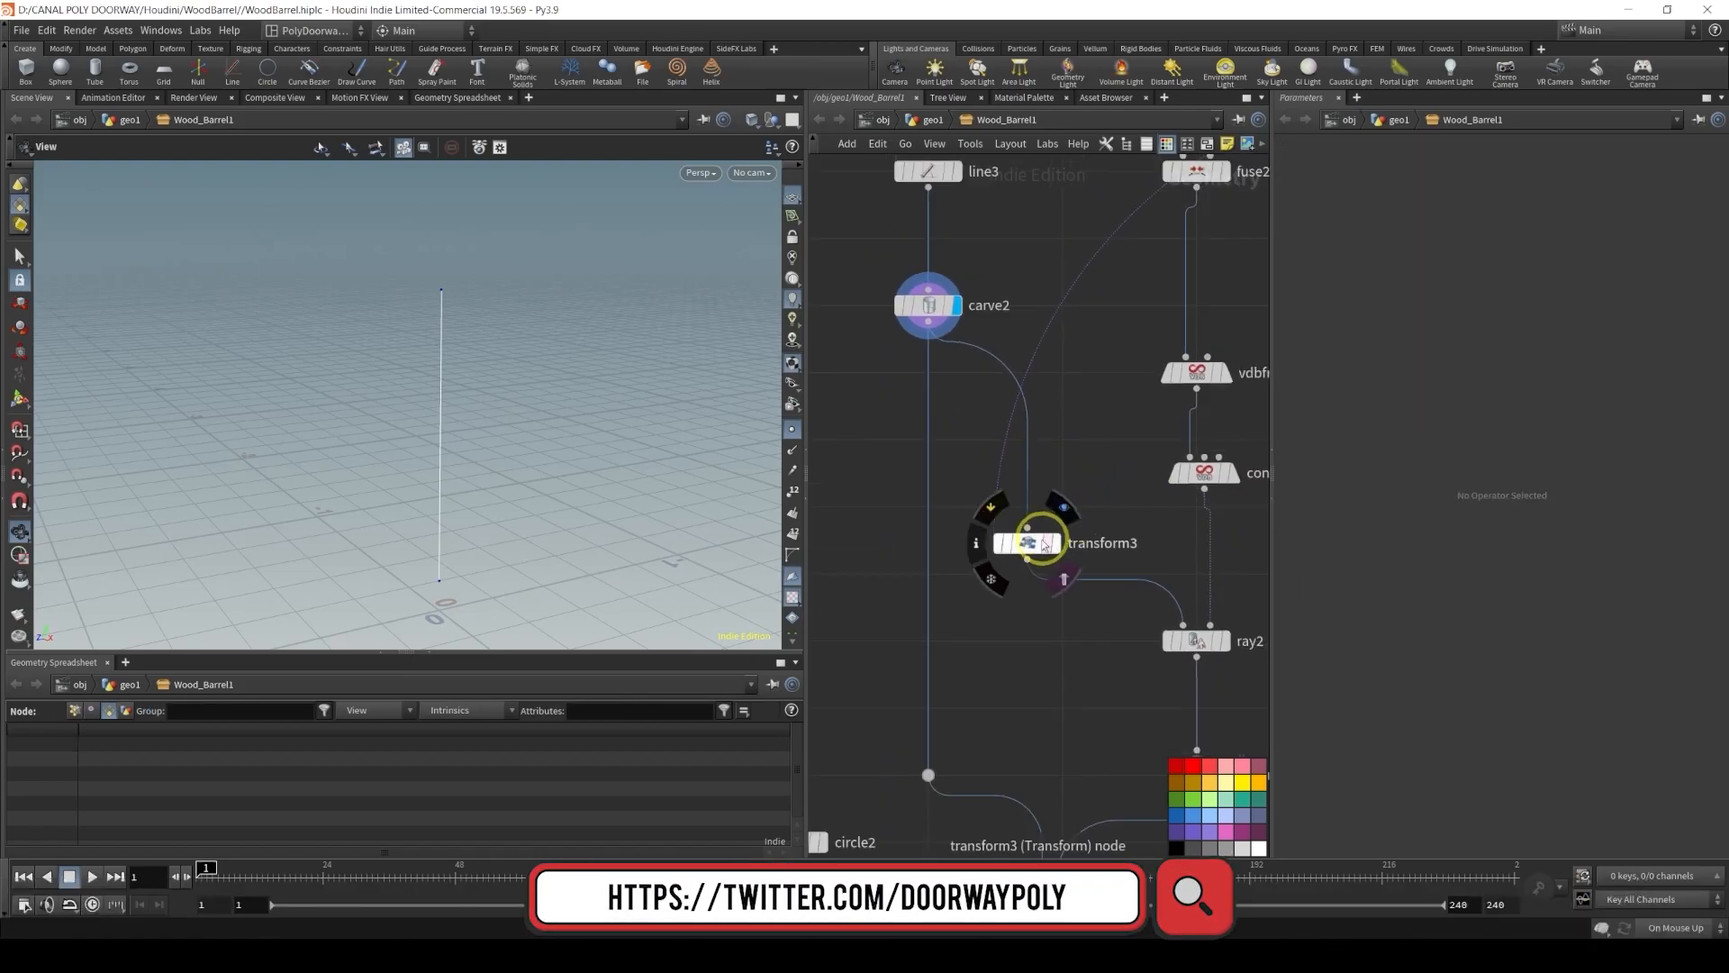
pyautogui.click(1064, 507)
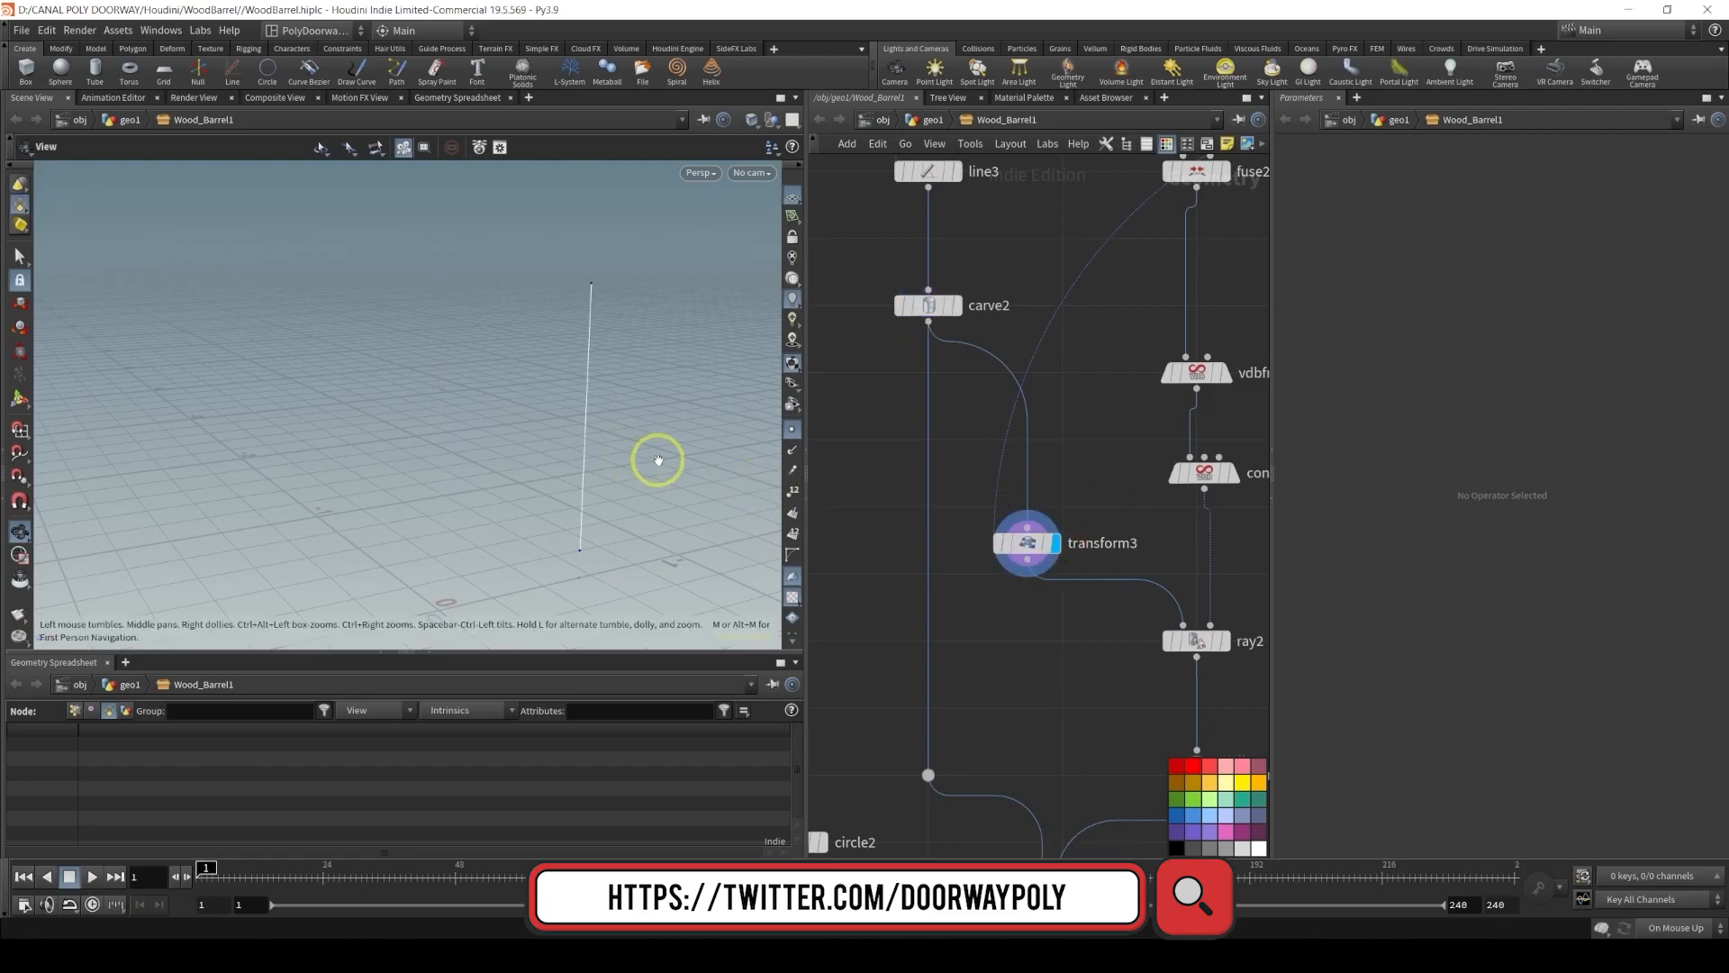
# Set convertvdb2 as a template so the barrel shows as a reference in the viewport
pyautogui.scroll(-2, 1080, 513)
pyautogui.scroll(-3, 1098, 528)
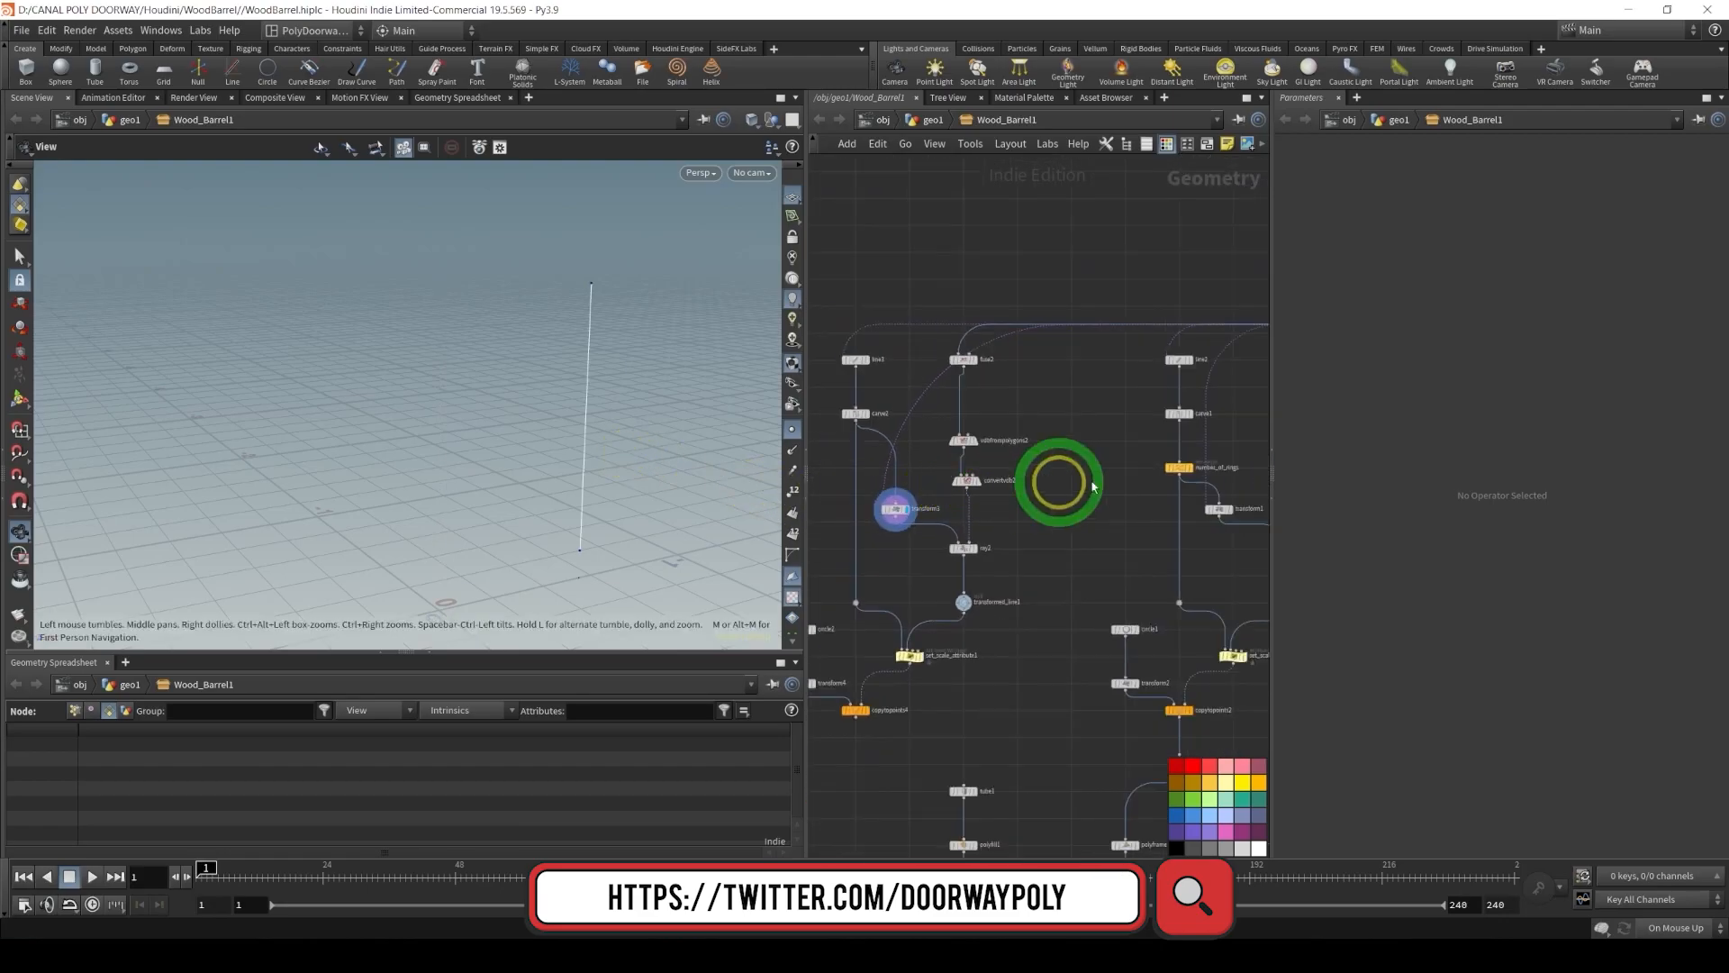
pyautogui.scroll(6, 1000, 496)
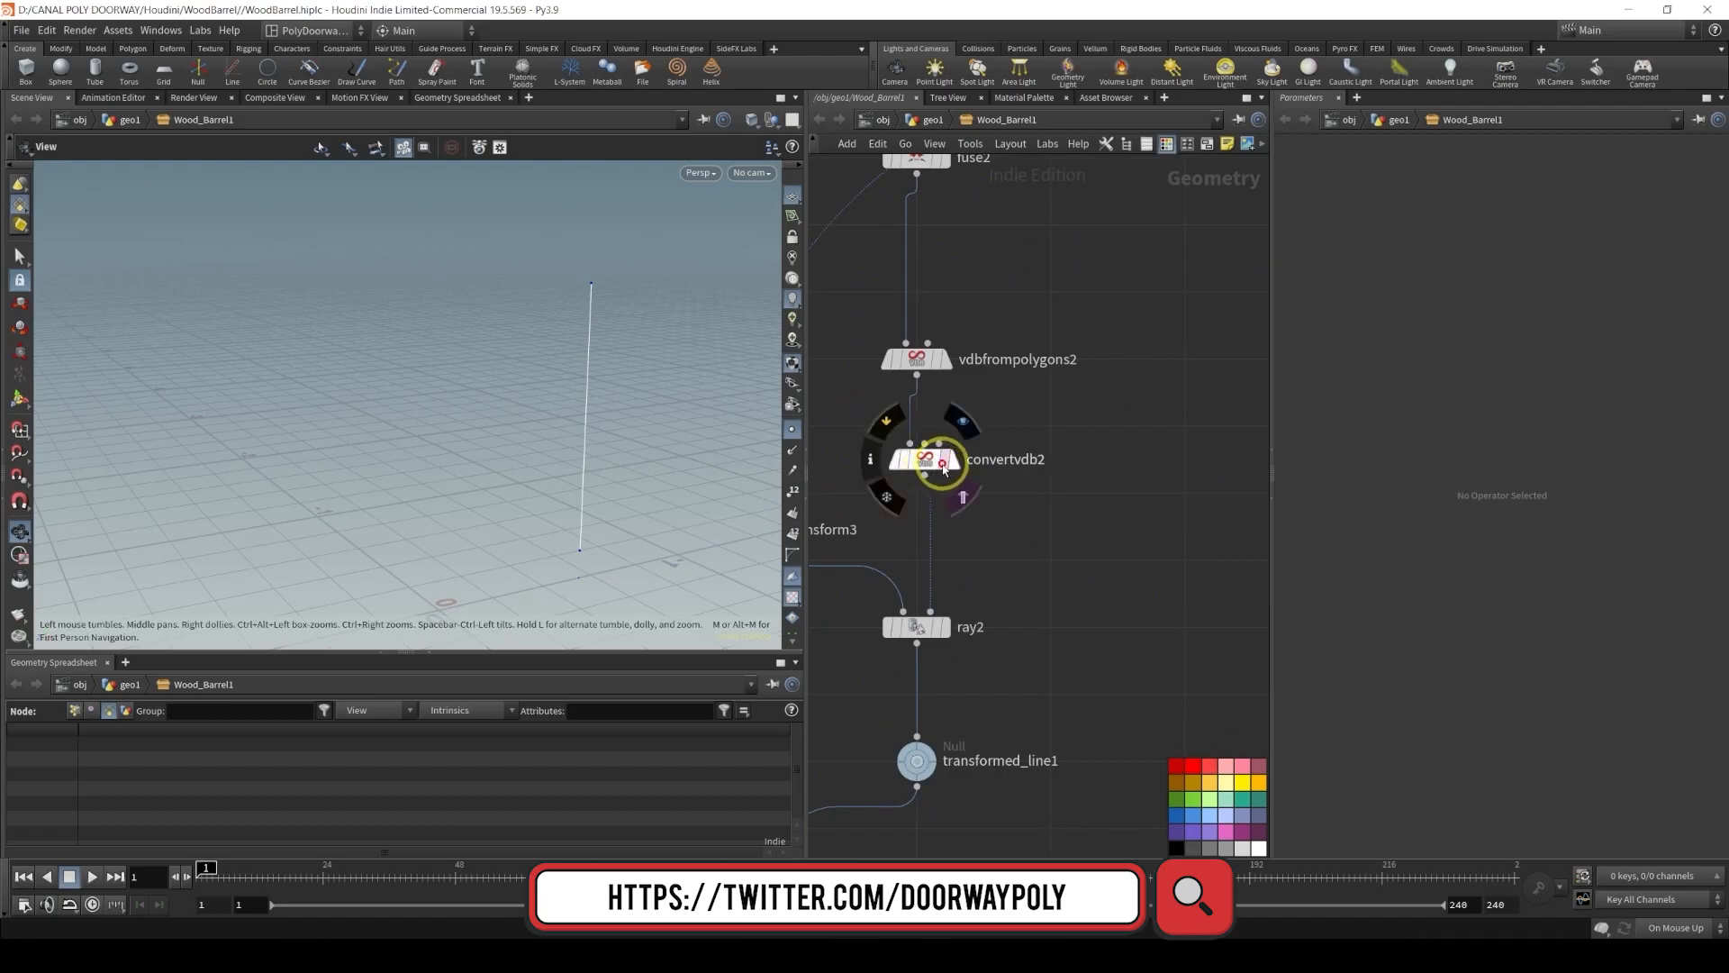
pyautogui.click(944, 458)
pyautogui.moveTo(523, 389); pyautogui.dragTo(468, 328)
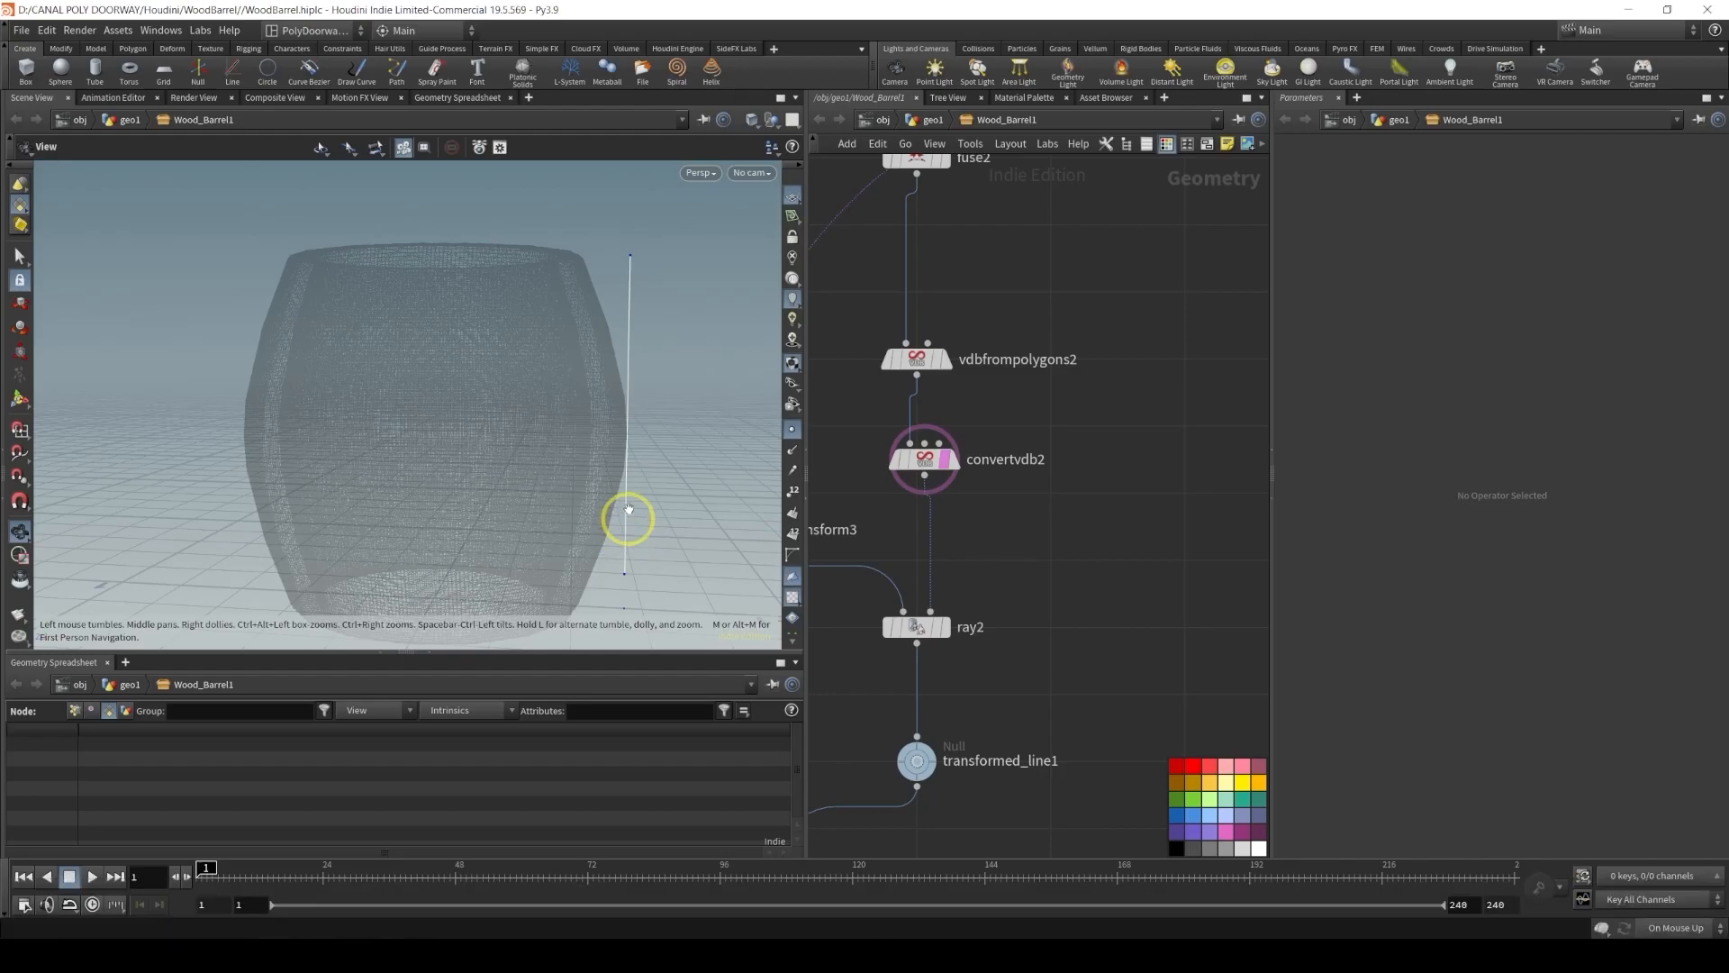
# Delete the transform3 node below carve2
pyautogui.moveTo(837, 429); pyautogui.dragTo(1159, 428, button='middle')
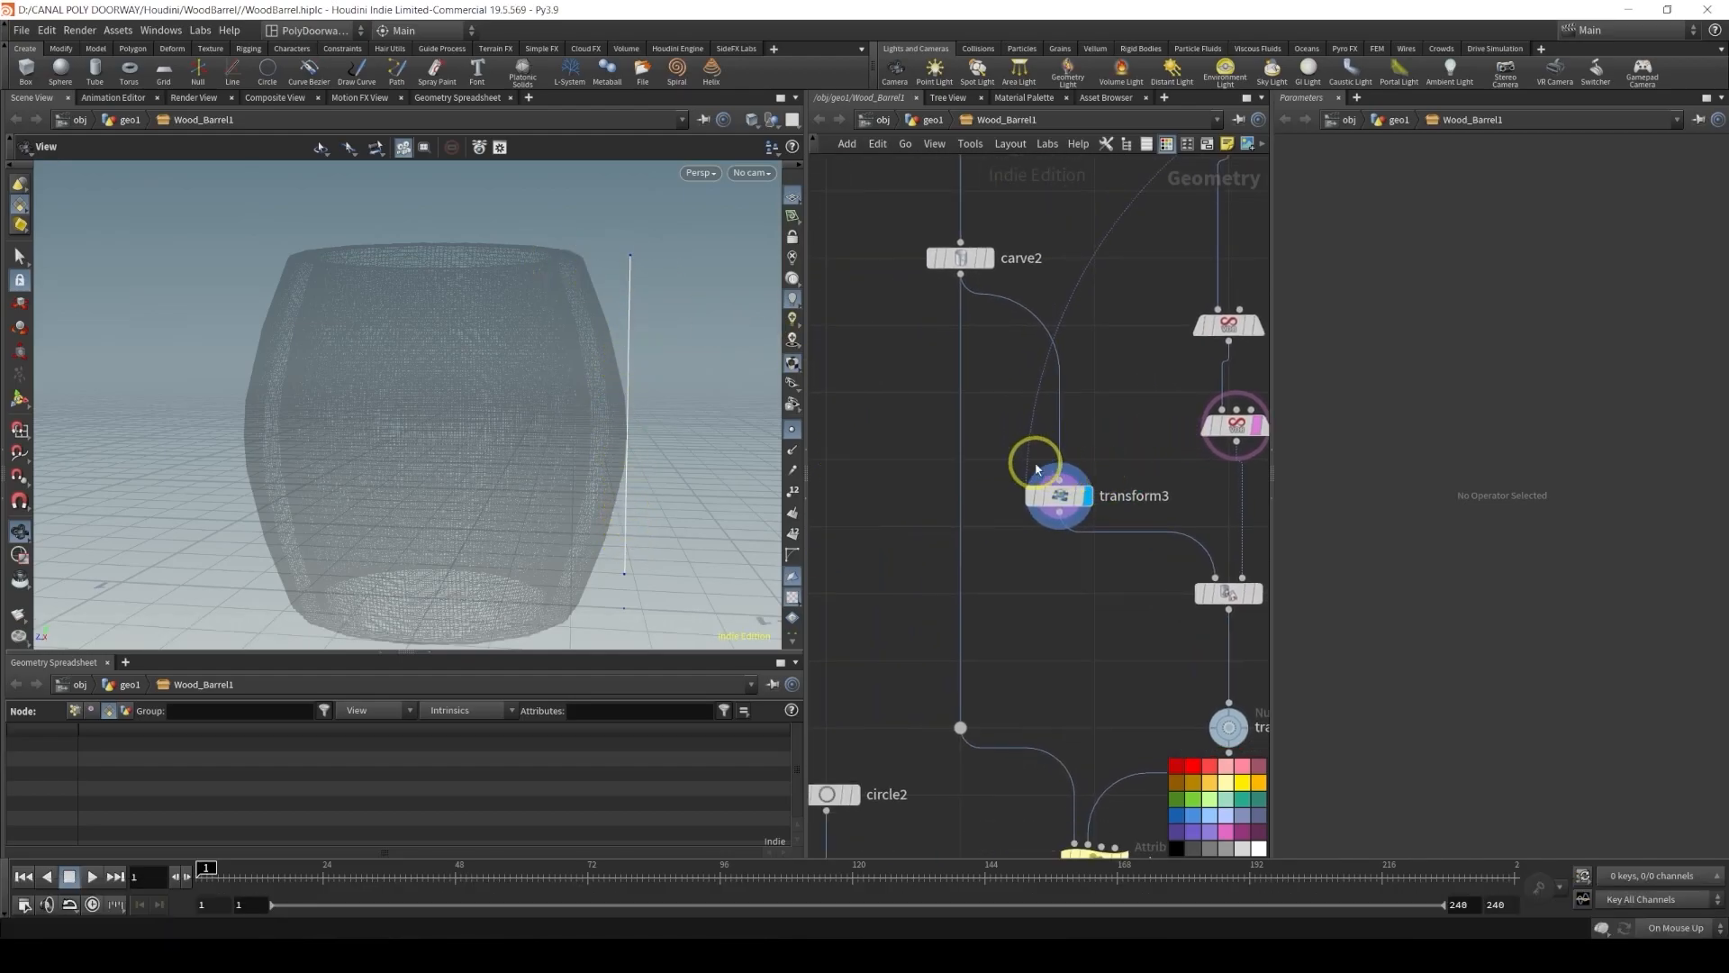
pyautogui.click(1060, 498)
pyautogui.press('Delete')
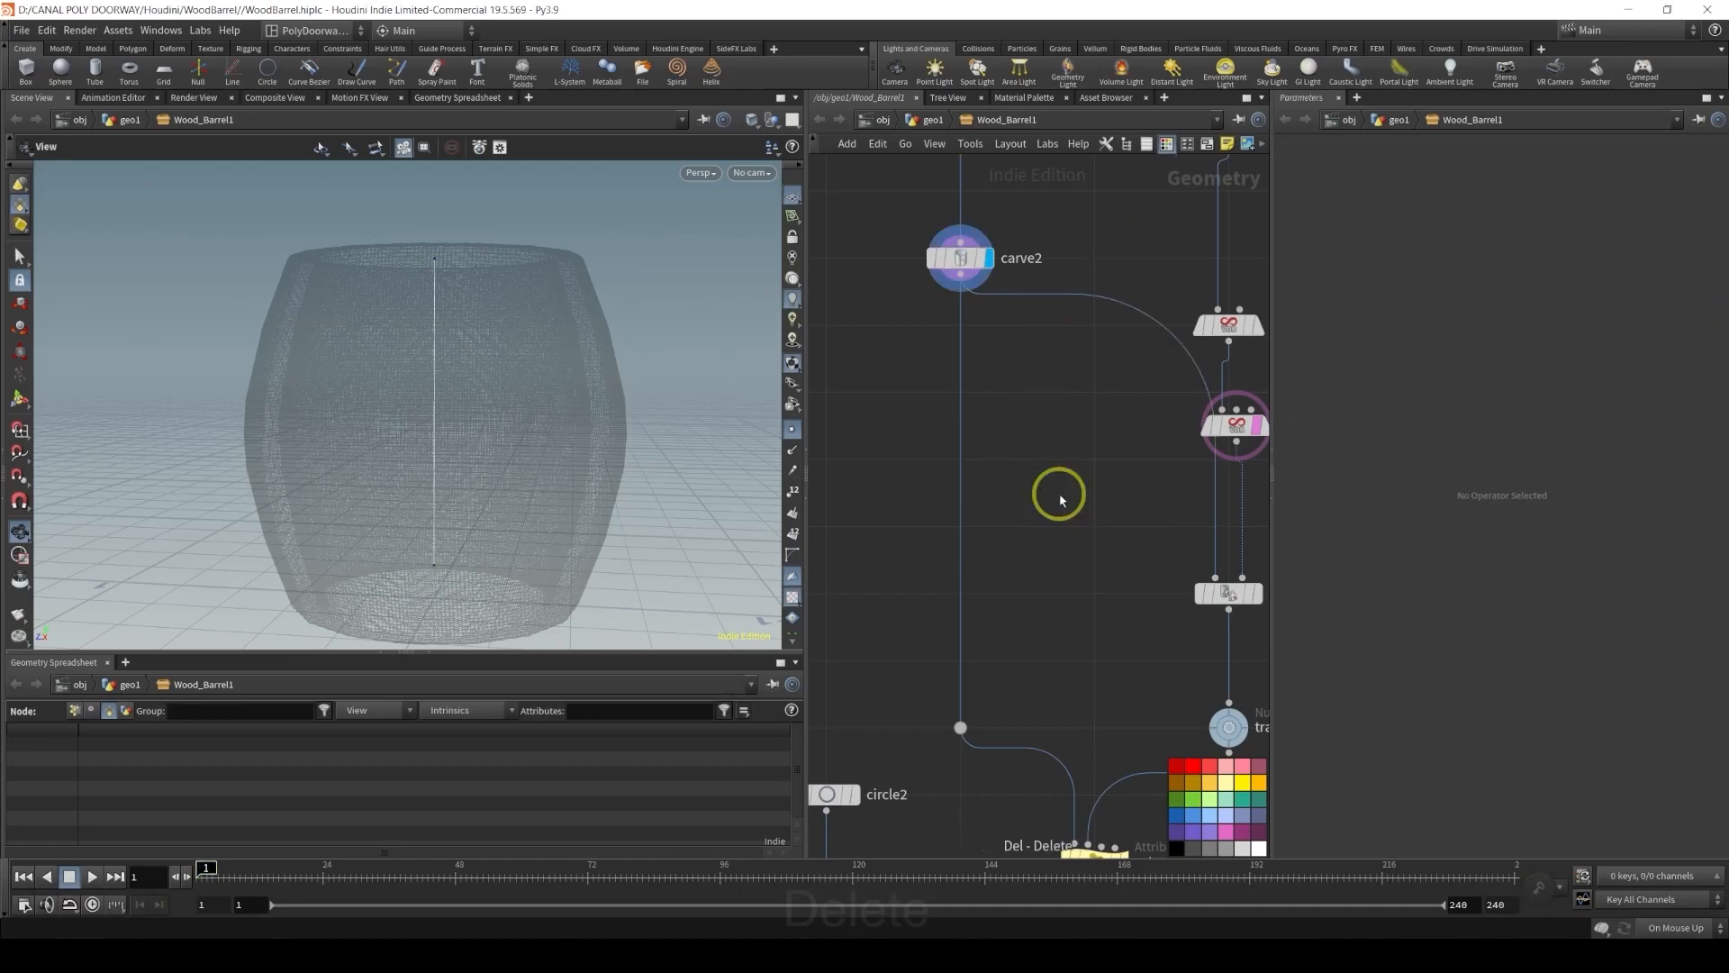
# Display ray2 and then the transformed_line1 Null to check the projected line against the barrel
pyautogui.moveTo(1111, 529); pyautogui.dragTo(1010, 389, button='middle')
pyautogui.keyDown('alt'); pyautogui.moveTo(1101, 239); pyautogui.dragTo(997, 397); pyautogui.keyUp('alt')
pyautogui.moveTo(1166, 469)
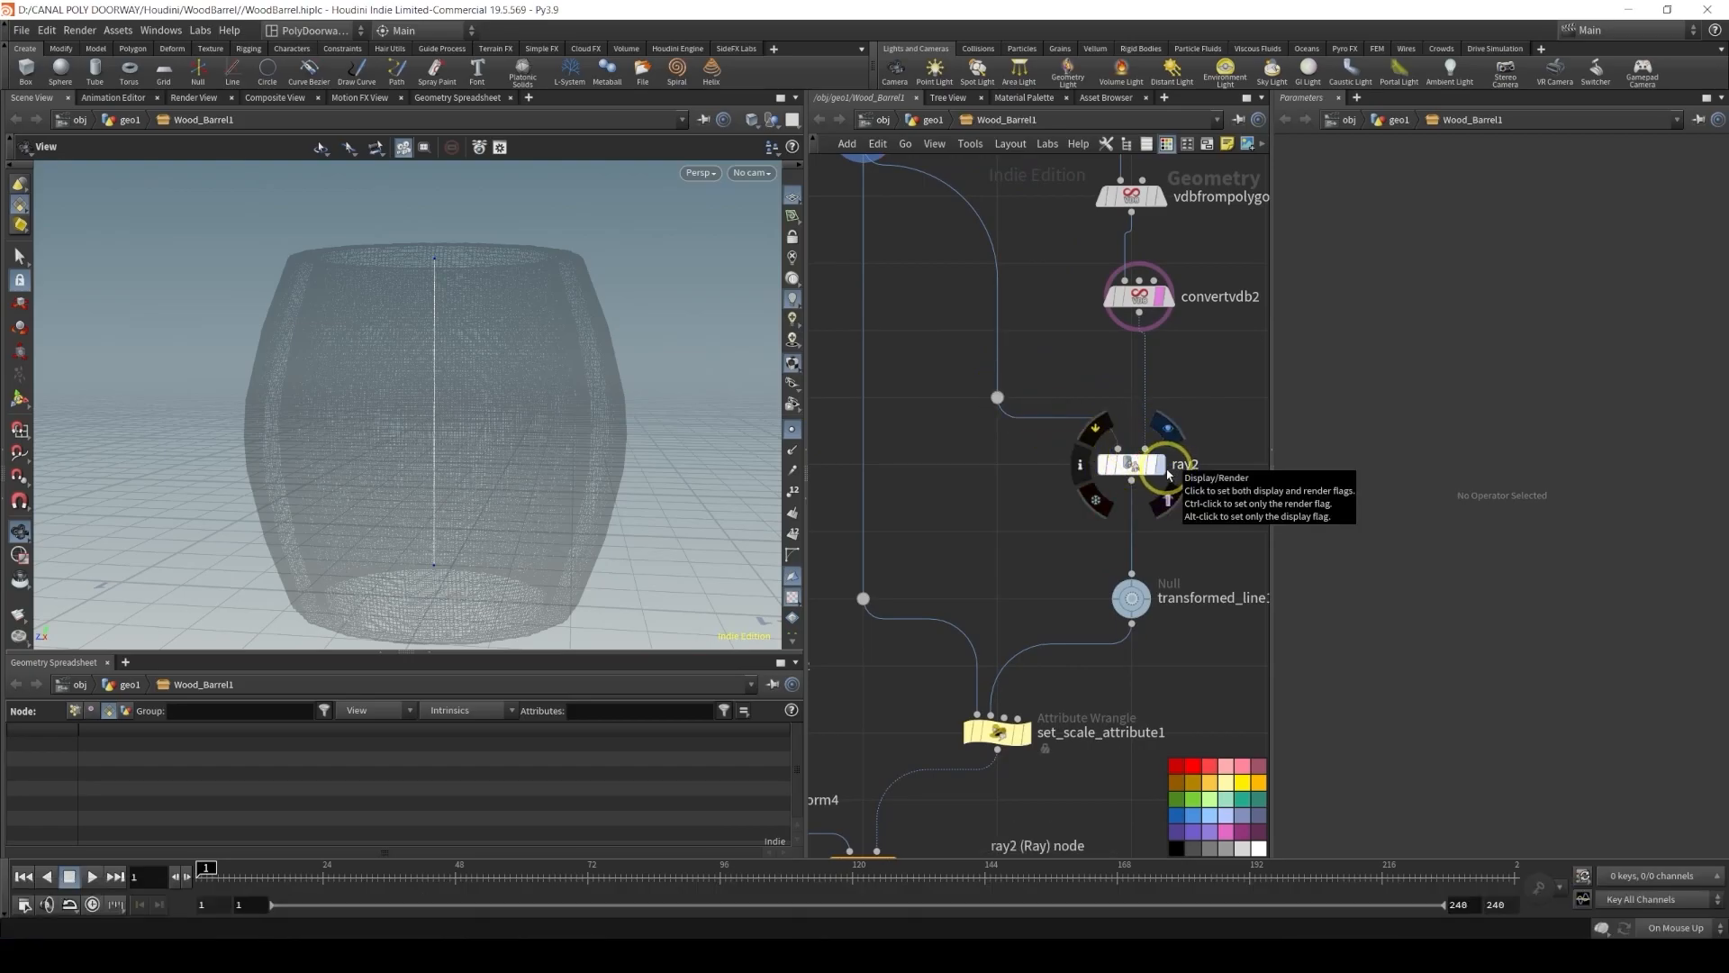
pyautogui.click(1168, 470)
pyautogui.click(1158, 586)
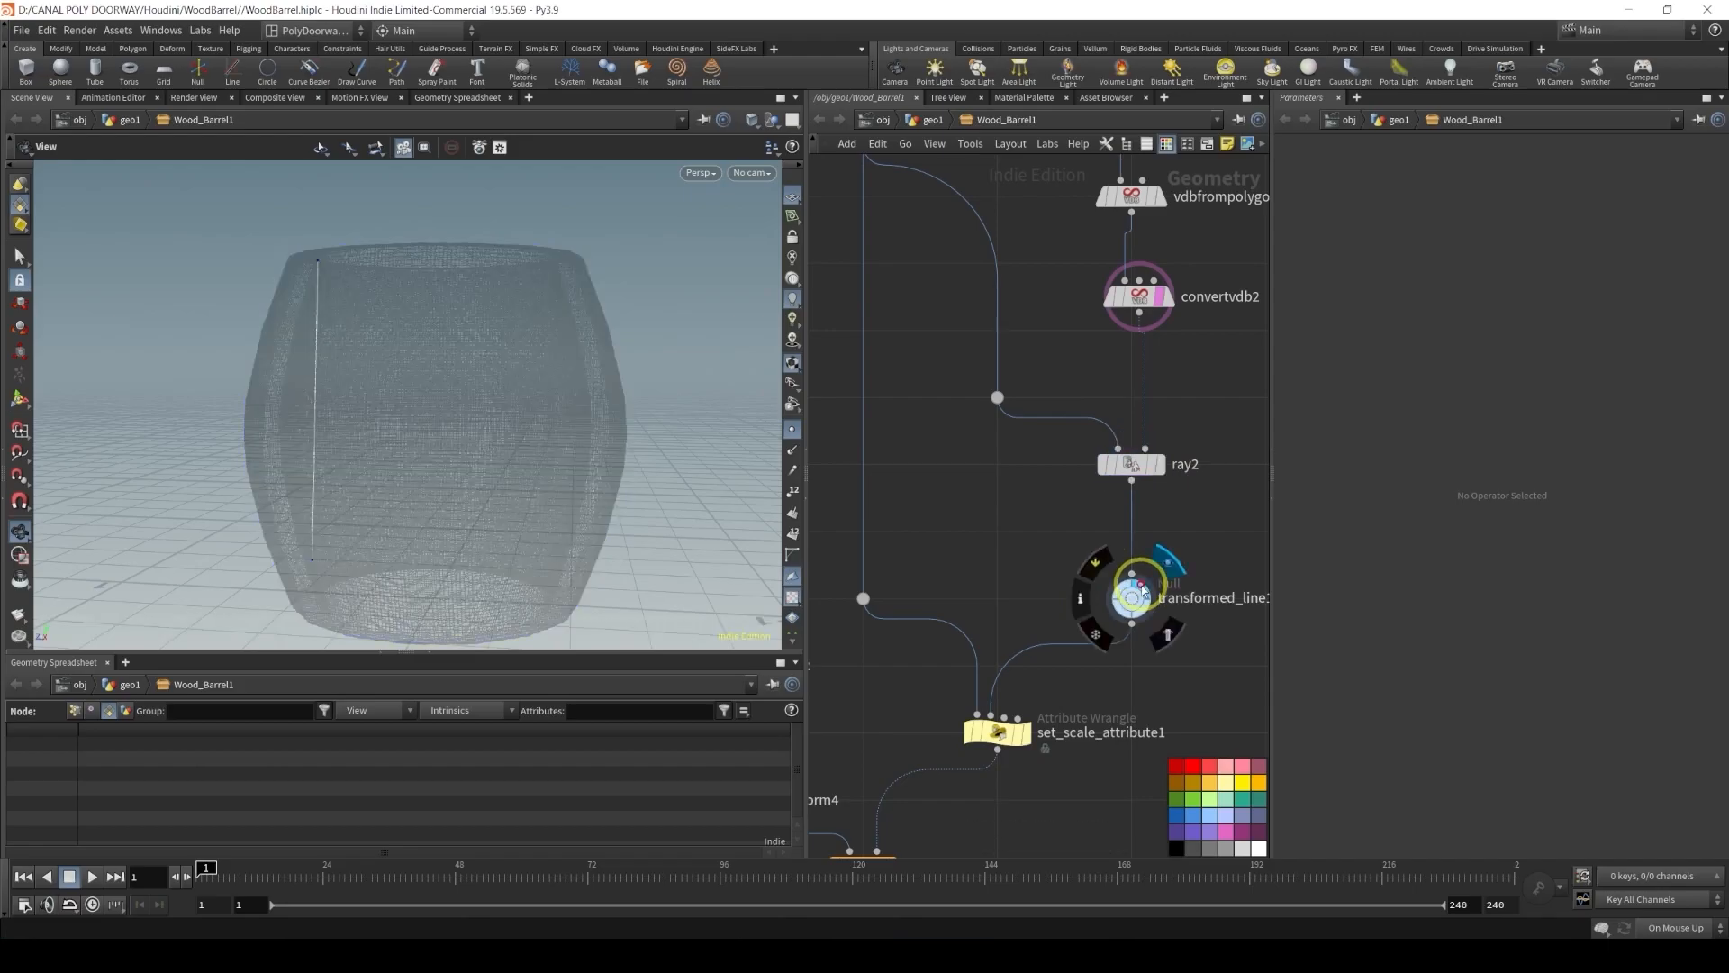
pyautogui.keyDown('alt'); pyautogui.moveTo(533, 374); pyautogui.dragTo(387, 401); pyautogui.keyUp('alt')
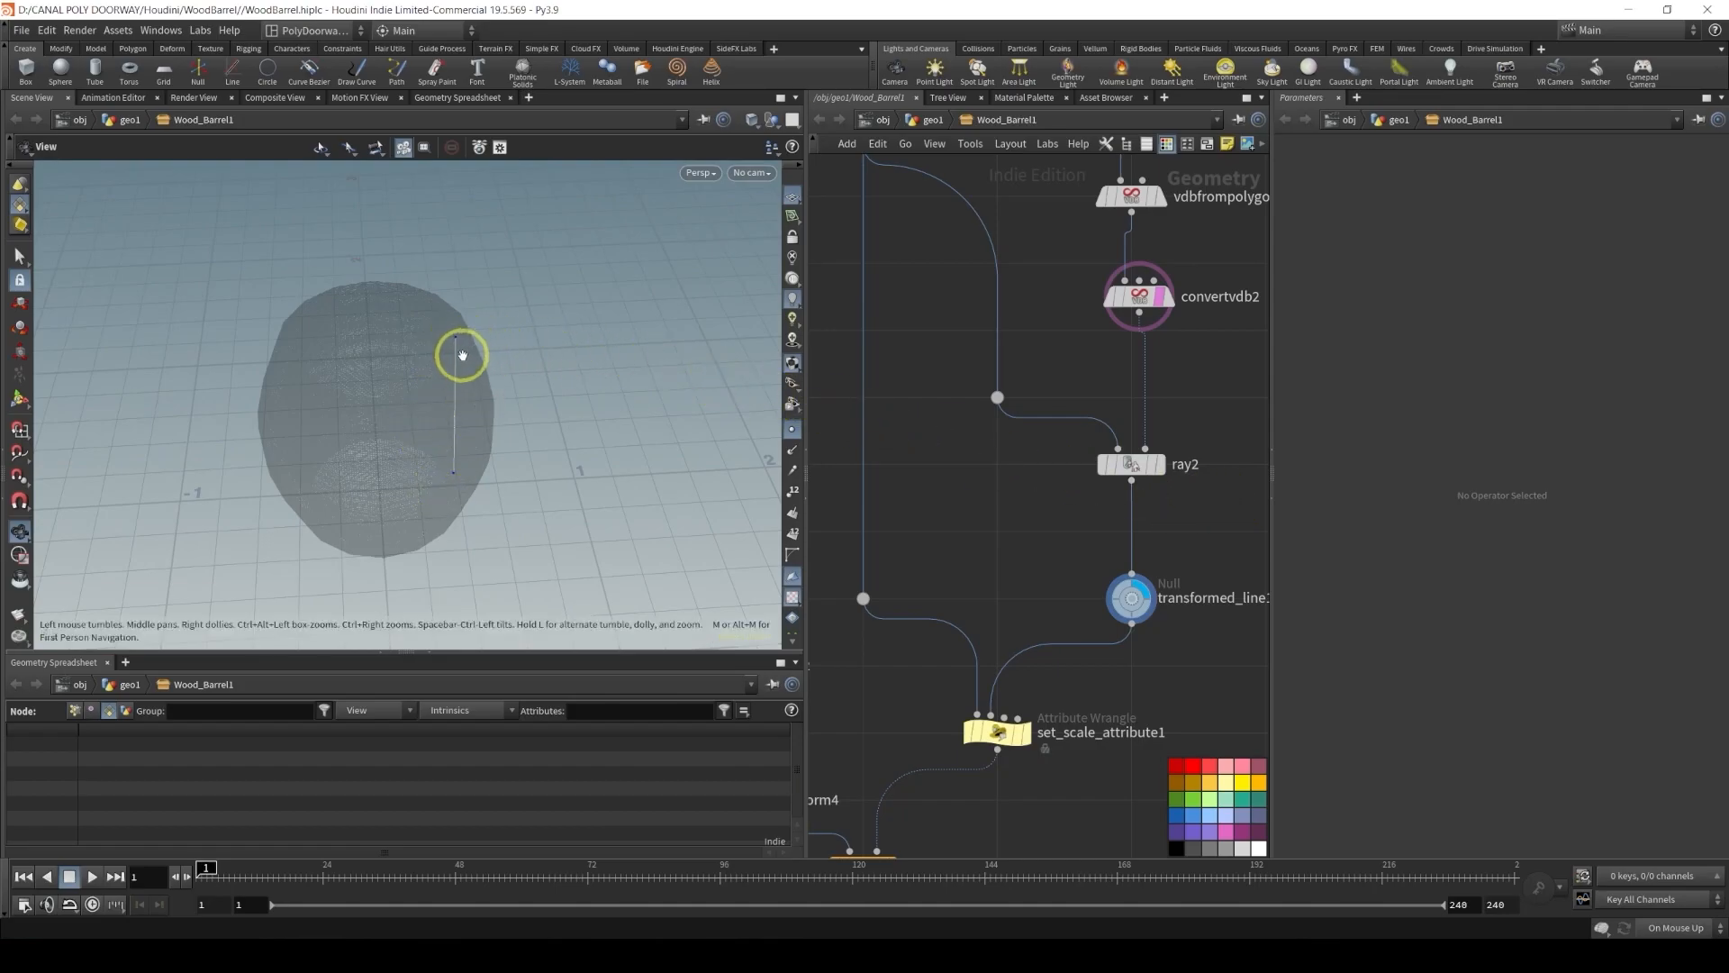
# Select set_scale_attribute1 and display copytopoints4 to show the copied rings on the barrel
pyautogui.moveTo(1019, 535); pyautogui.dragTo(1128, 348, button='middle')
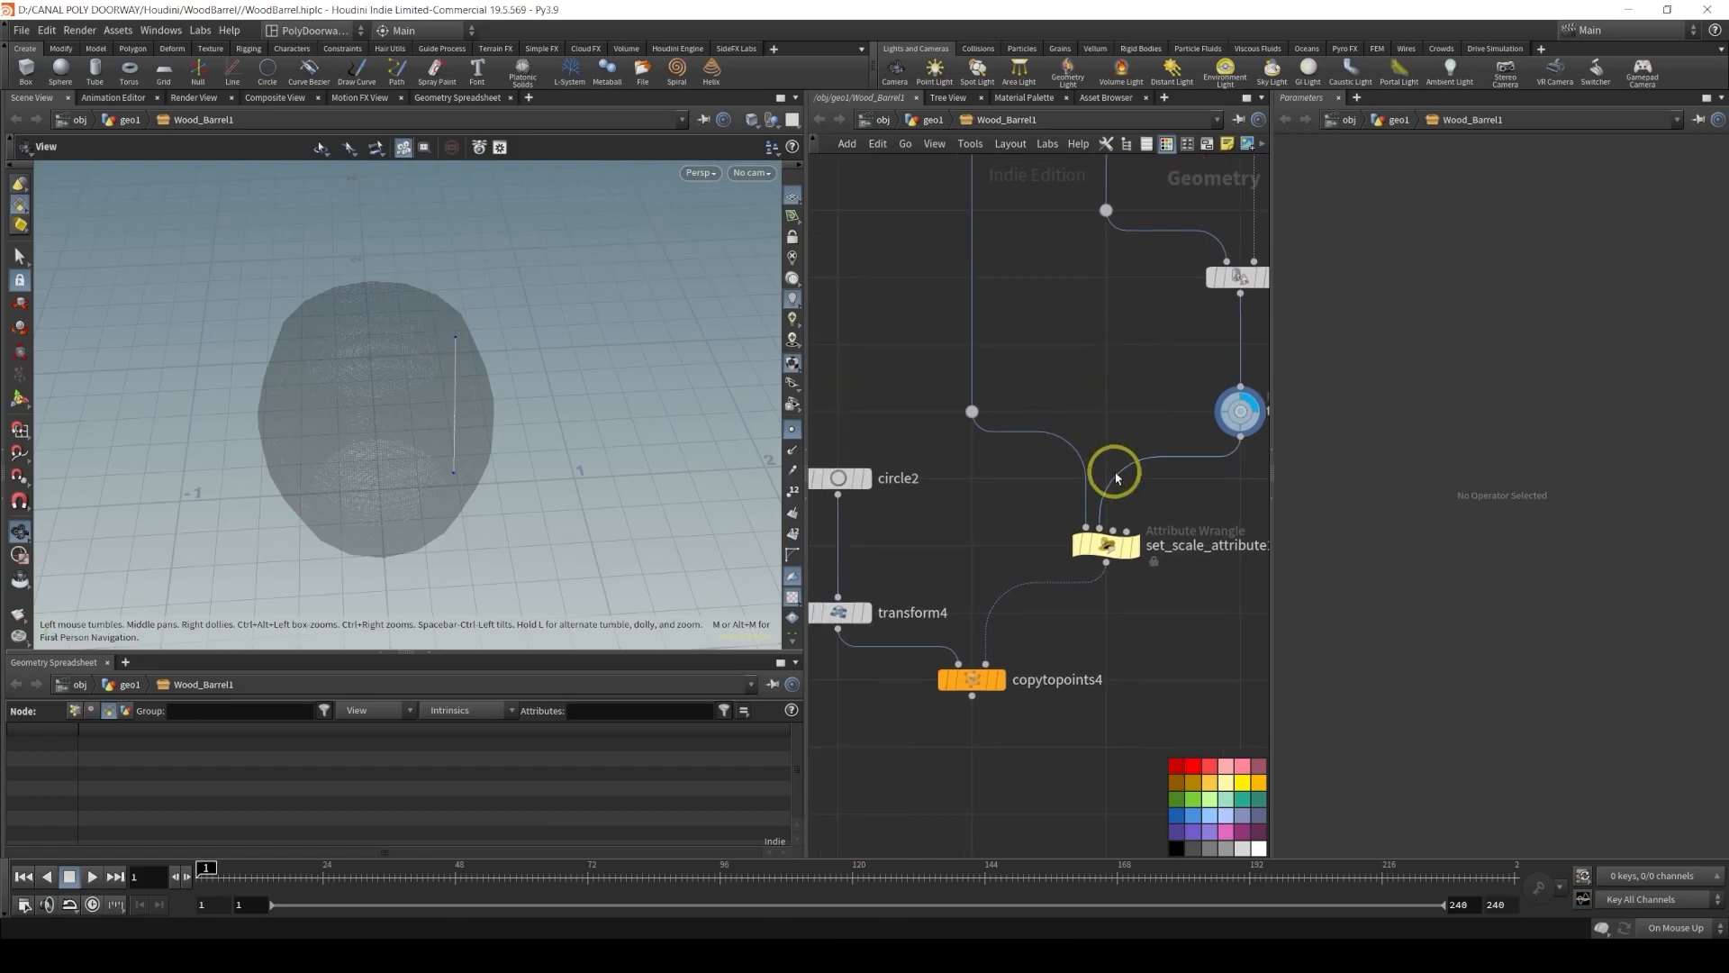
pyautogui.click(1136, 545)
pyautogui.click(1119, 554)
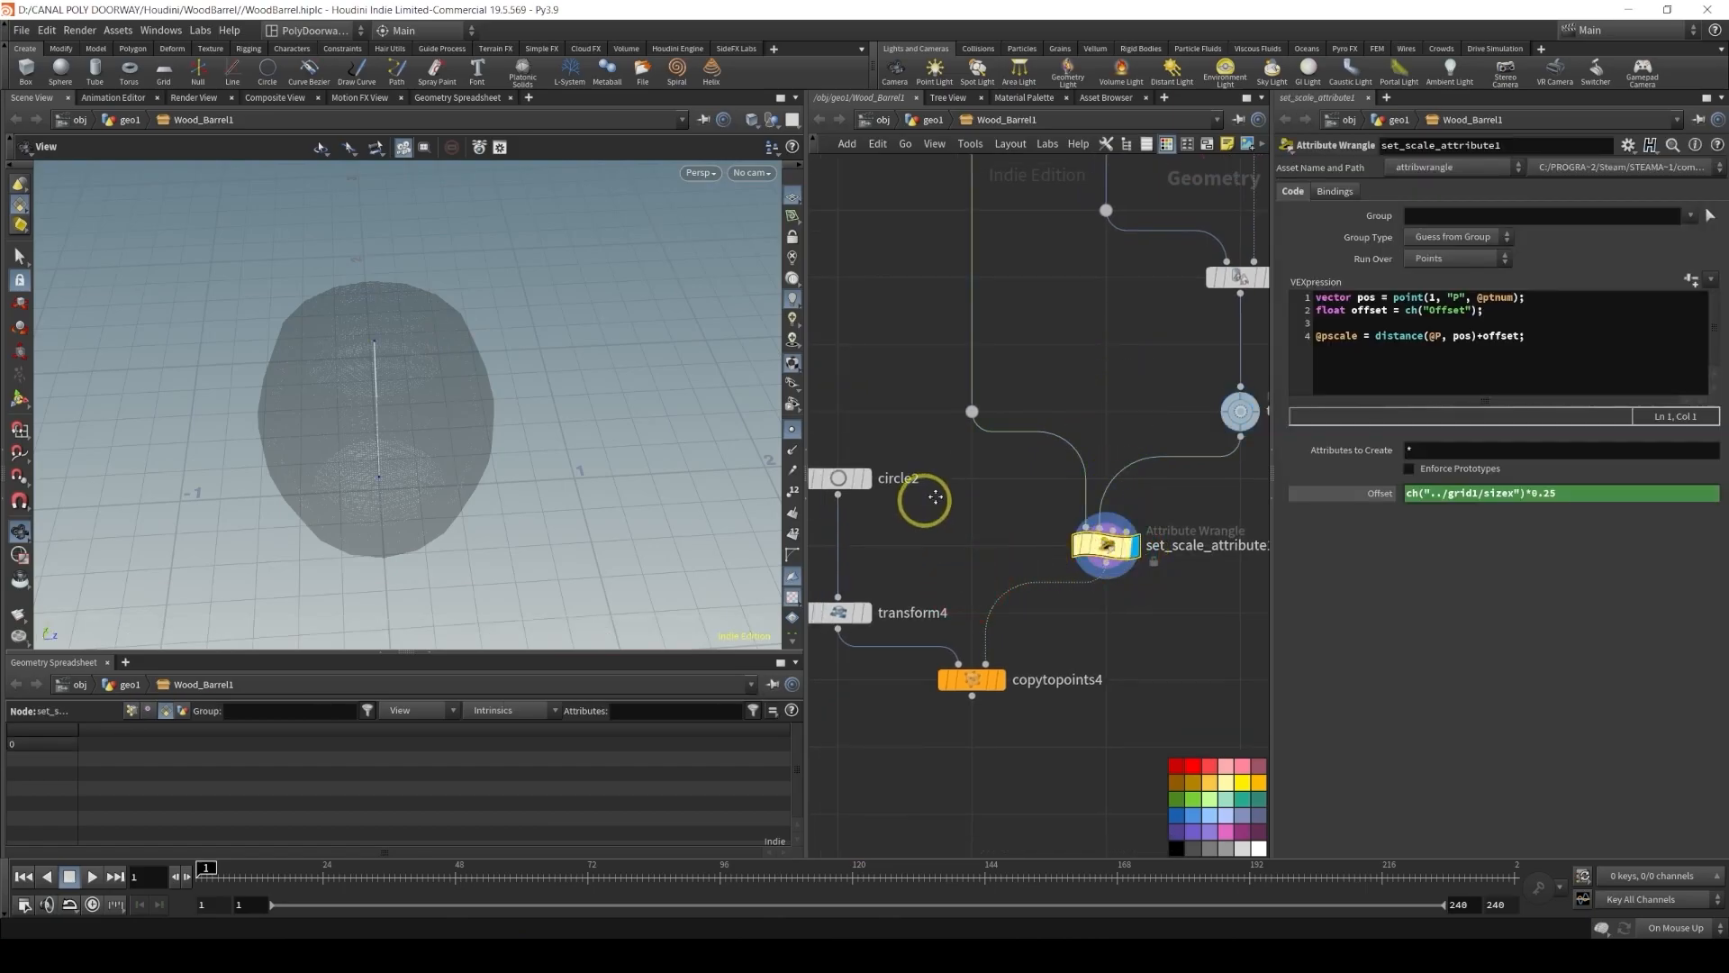
pyautogui.moveTo(923, 498); pyautogui.dragTo(1008, 444, button='middle')
pyautogui.click(1113, 638)
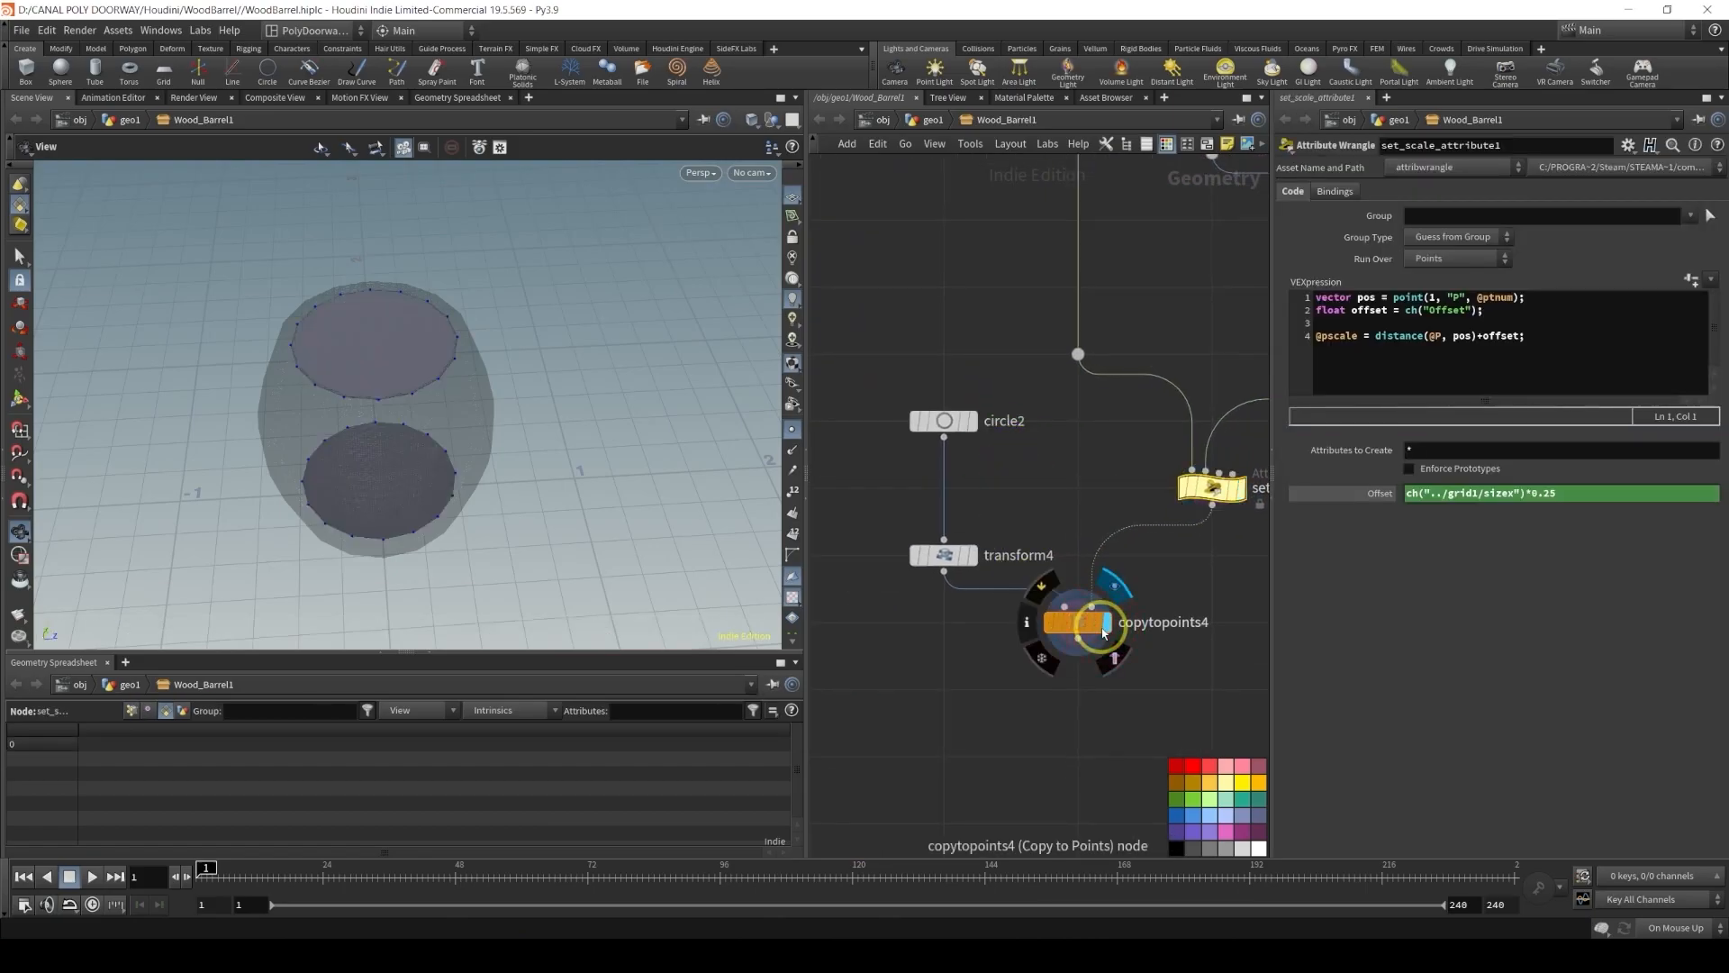
pyautogui.press('alt')
pyautogui.keyDown('alt'); pyautogui.moveTo(356, 337); pyautogui.dragTo(396, 348); pyautogui.keyUp('alt')
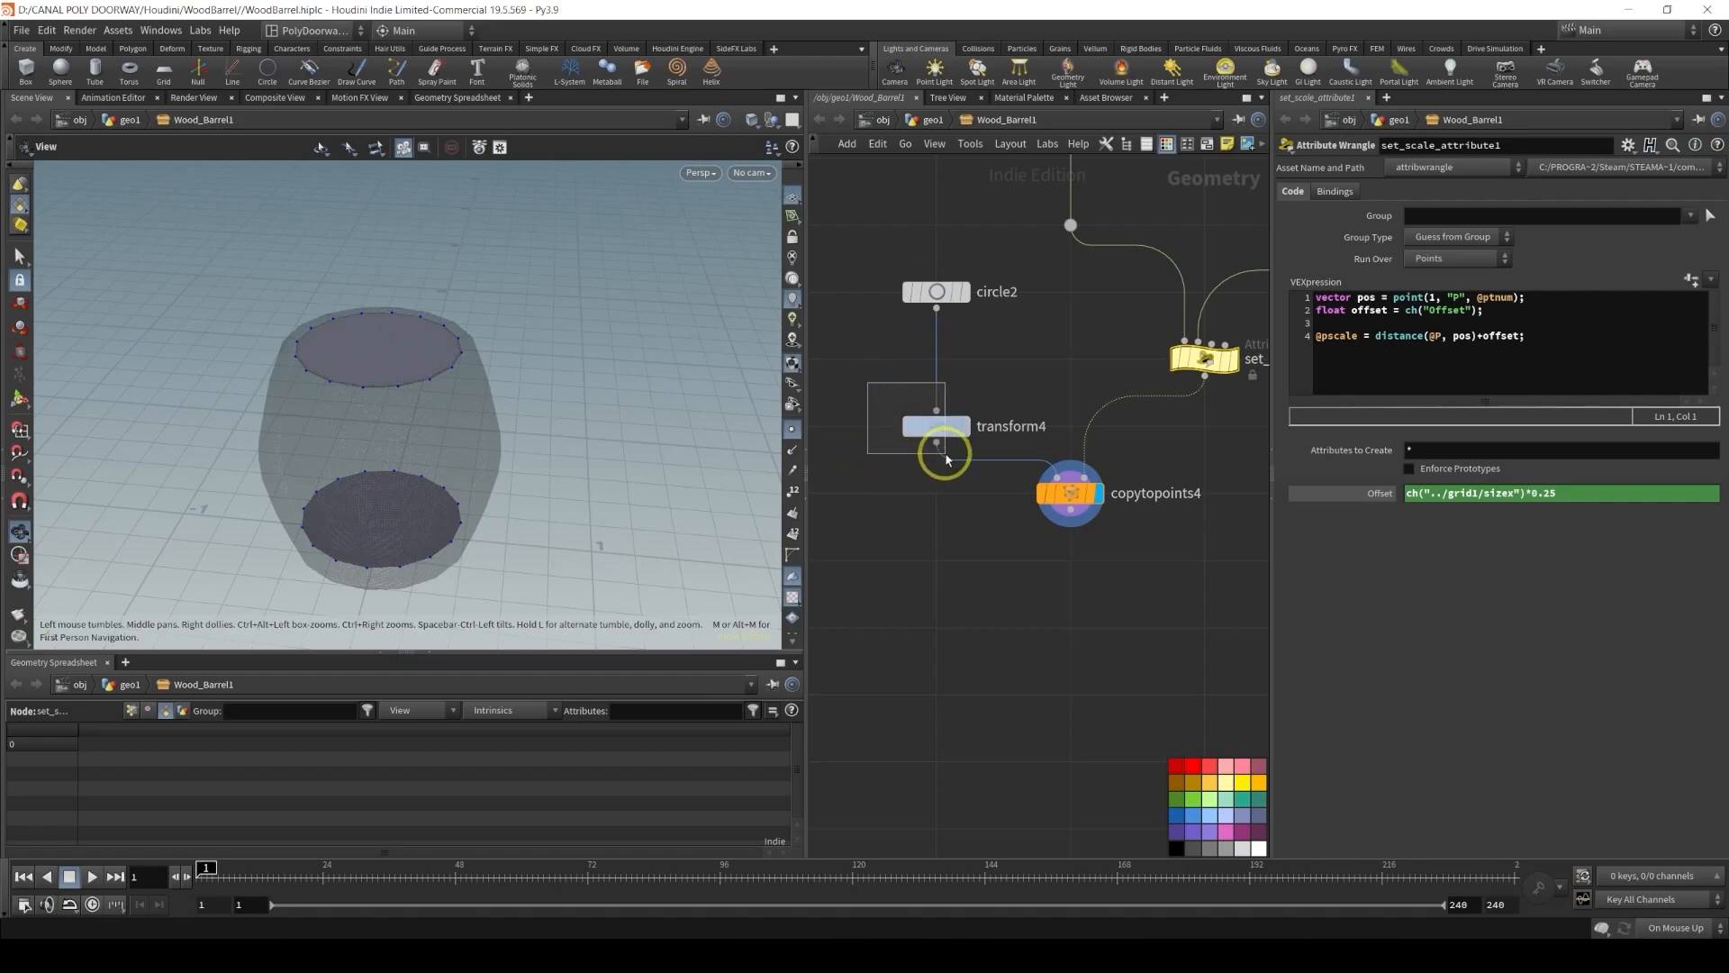
# Try deleting transform4 and wiring circle2 directly into copytopoints4
pyautogui.click(941, 426)
pyautogui.press('Delete')
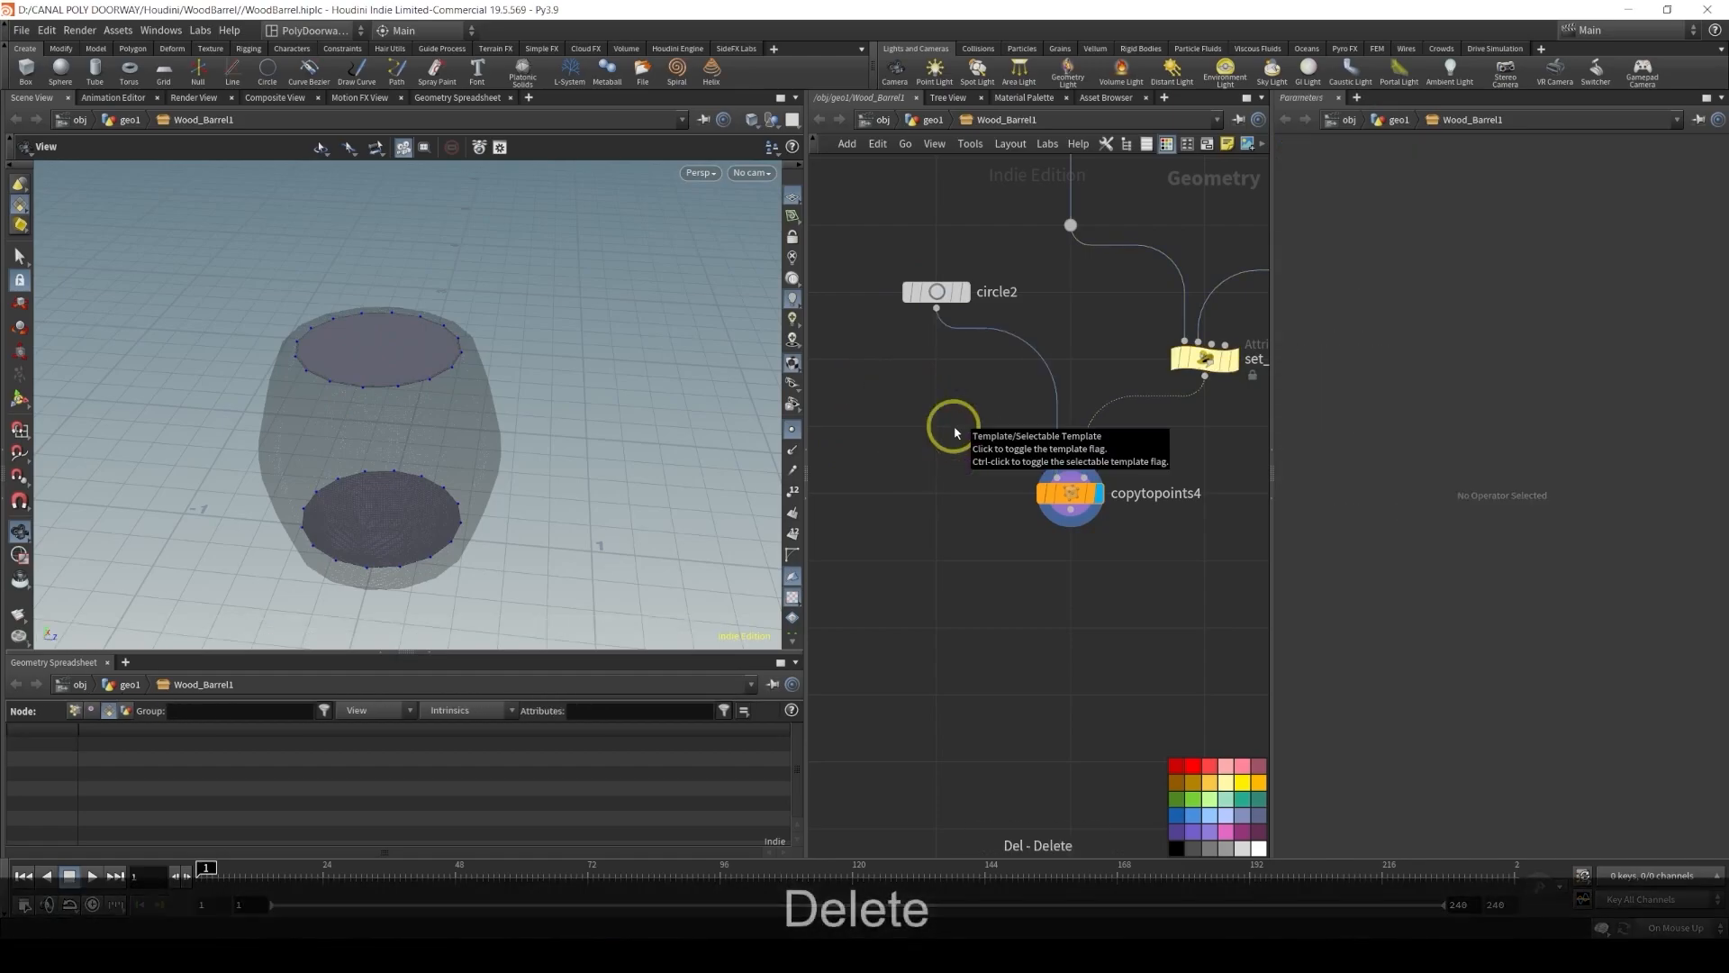
pyautogui.moveTo(933, 291); pyautogui.dragTo(935, 427)
pyautogui.click(967, 429)
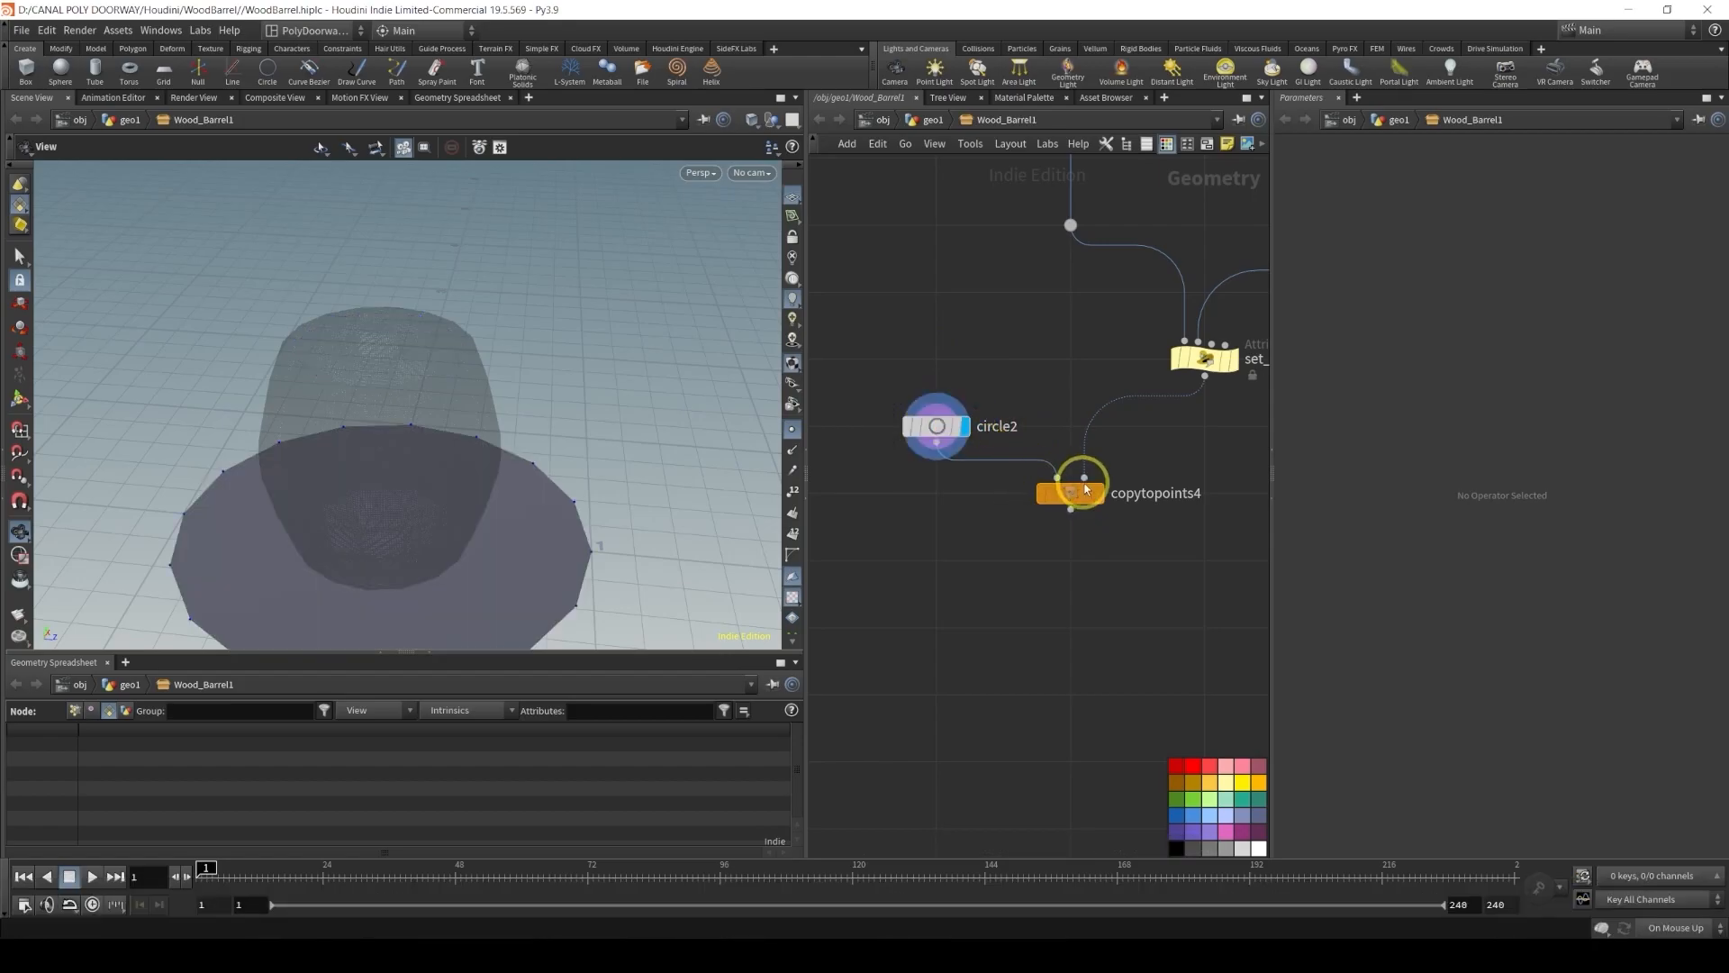
pyautogui.click(1096, 494)
pyautogui.click(1070, 500)
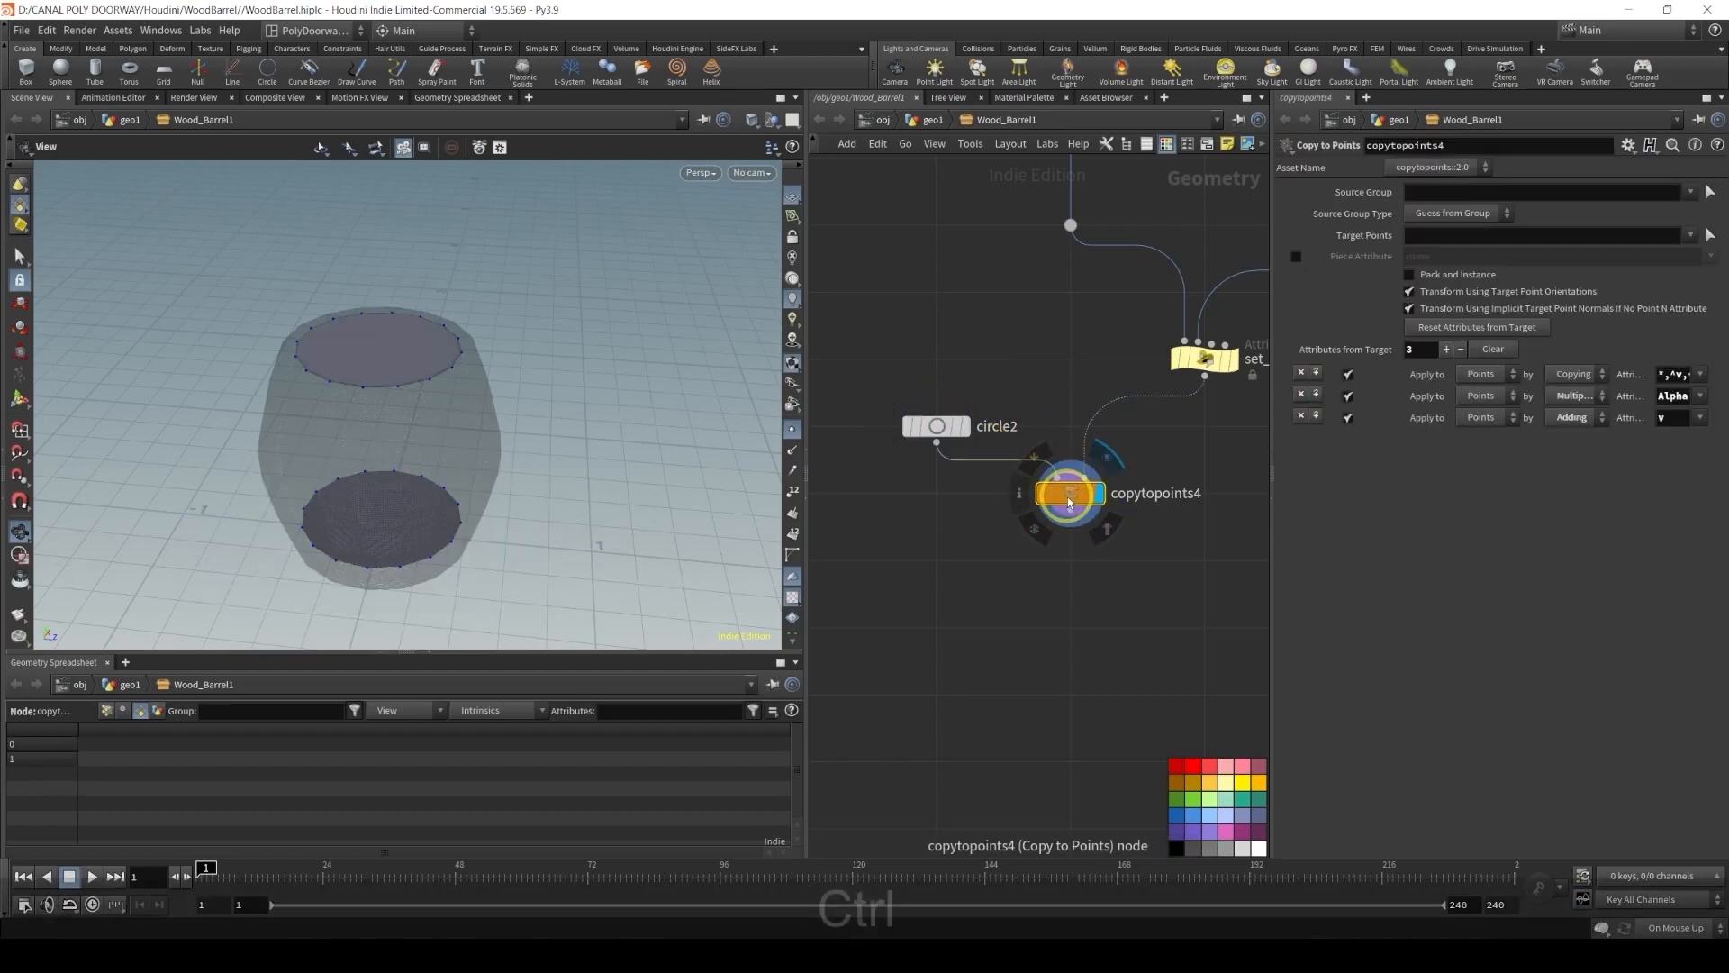
# Undo the transform4 deletion and the rewiring
pyautogui.hotkey('ctrl', 'z')
pyautogui.hotkey('ctrl', 'z')
pyautogui.hotkey('ctrl', 'z')
pyautogui.hotkey('ctrl', 'z')
pyautogui.hotkey('ctrl', 'z')
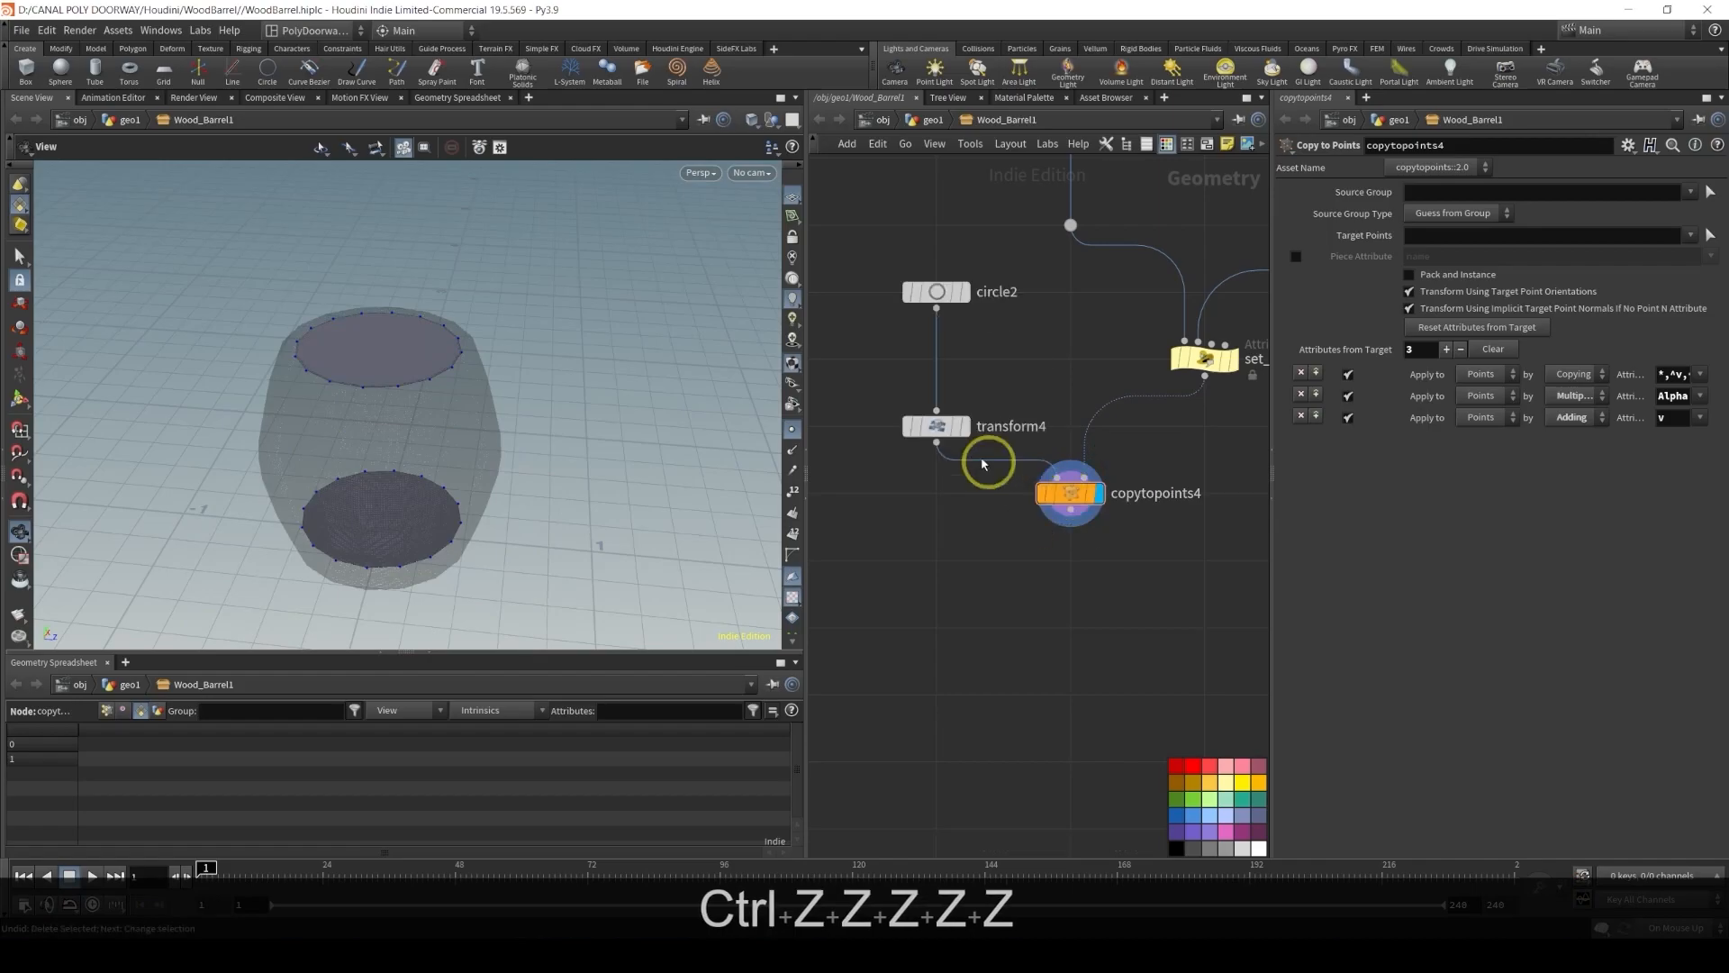
# Set transform4's X rotation to 180 degrees
pyautogui.click(935, 425)
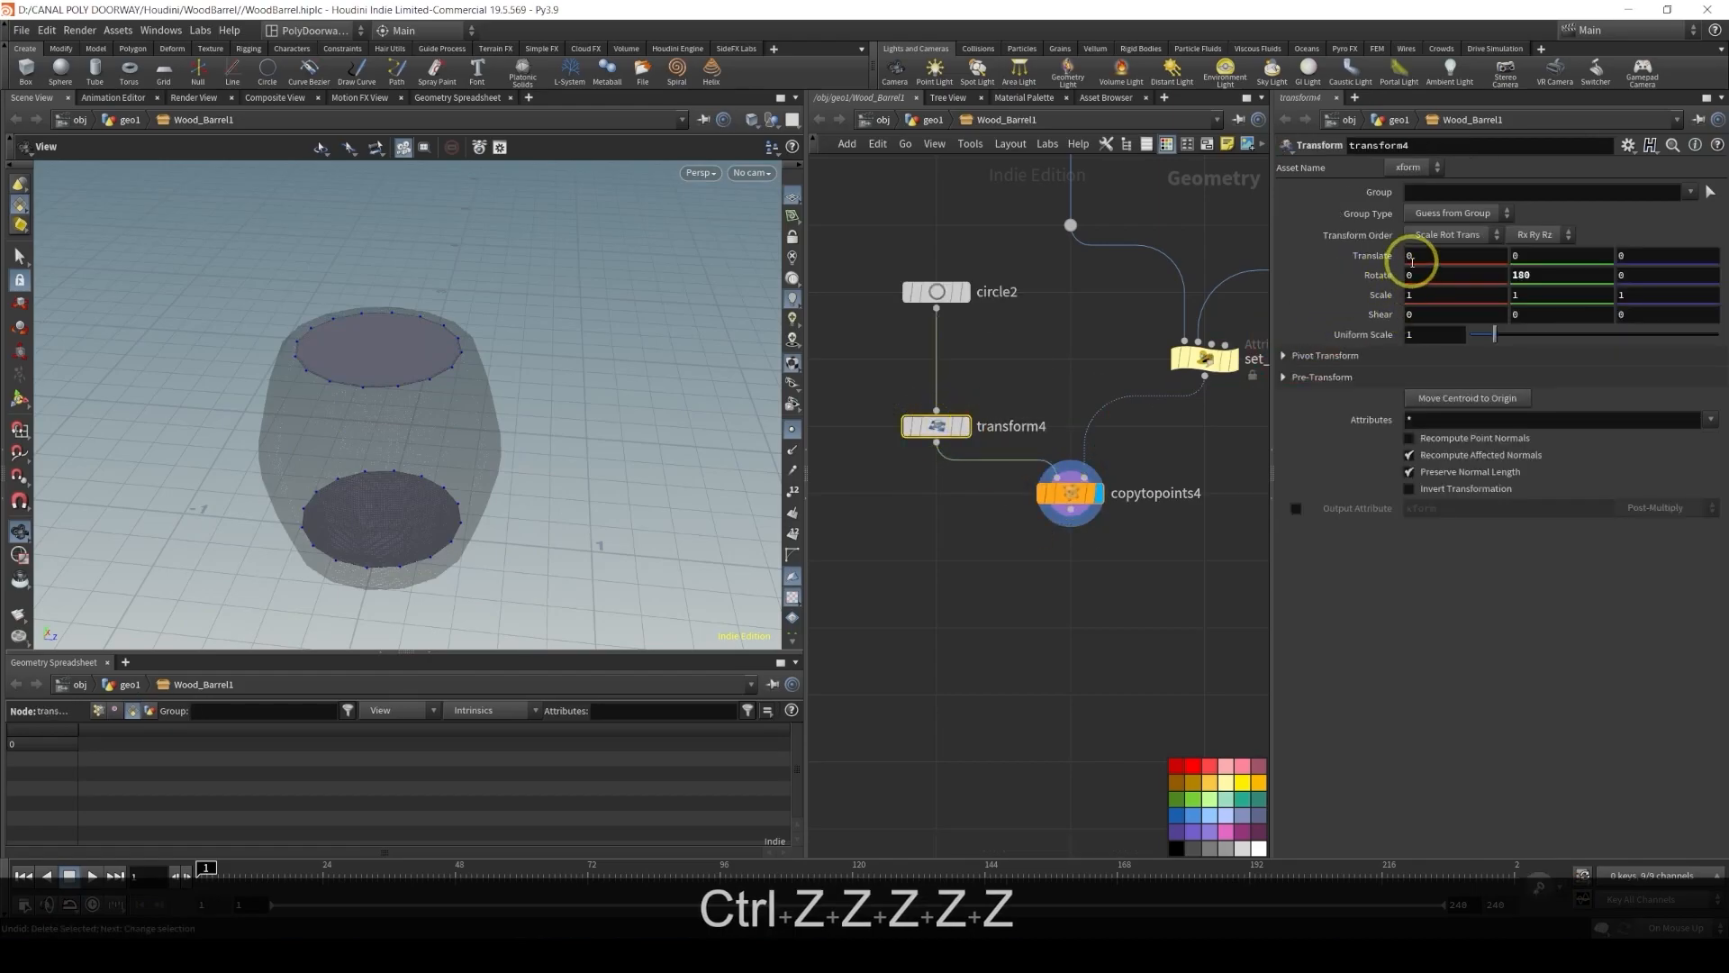
pyautogui.write('180')
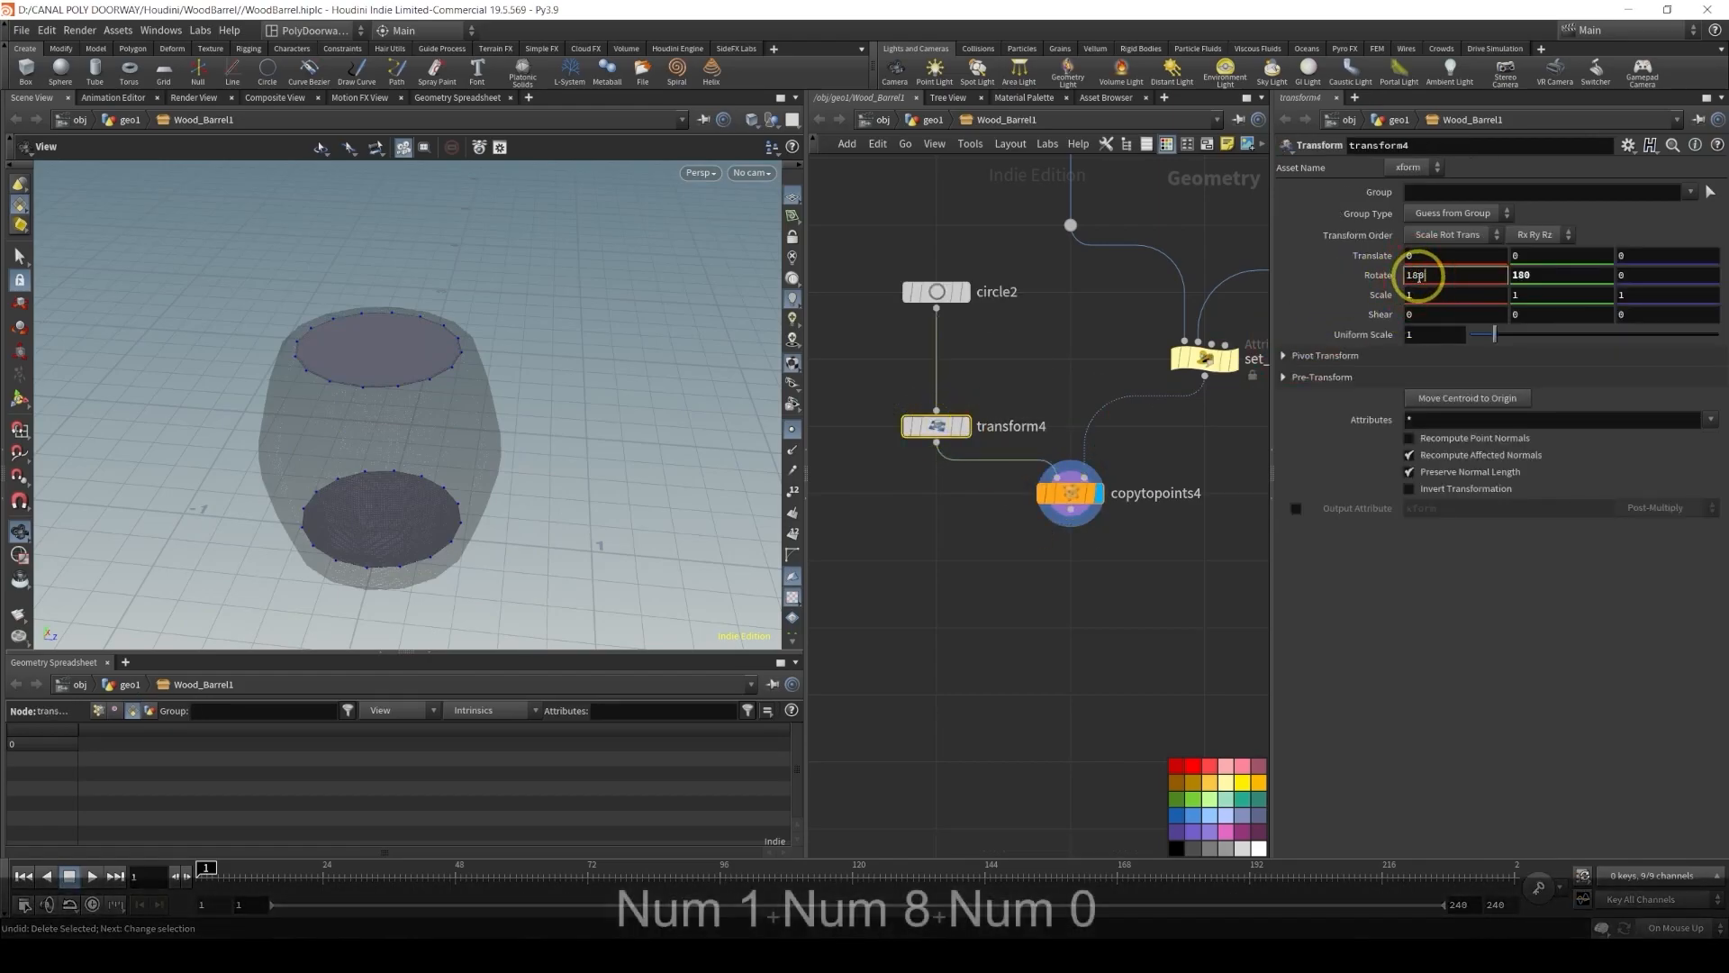
pyautogui.press('Return')
pyautogui.moveTo(413, 409)
pyautogui.keyDown('alt'); pyautogui.mouseDown()
pyautogui.moveTo(386, 193)
pyautogui.moveTo(370, 363)
pyautogui.moveTo(385, 397)
pyautogui.mouseUp(); pyautogui.keyUp('alt')
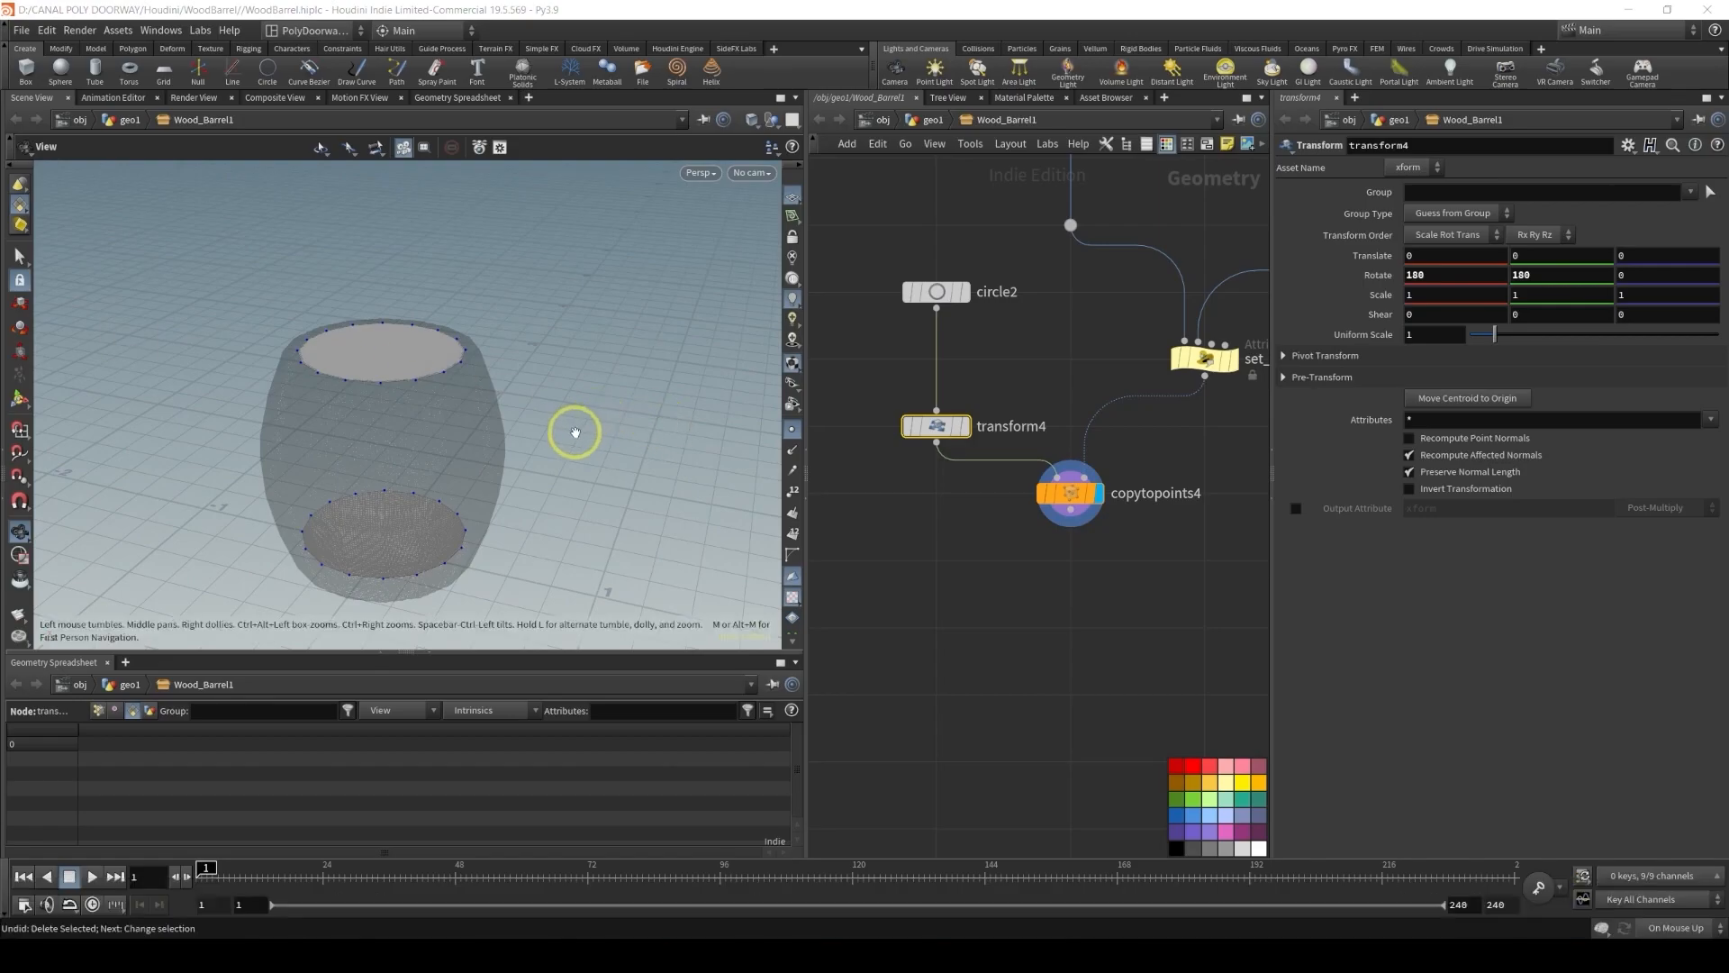
# Add an Attribute Wrangle node and insert it on the wire between set_scale_attribute1 and copytopoints4
pyautogui.keyDown('alt'); pyautogui.moveTo(575, 433); pyautogui.dragTo(429, 338); pyautogui.keyUp('alt')
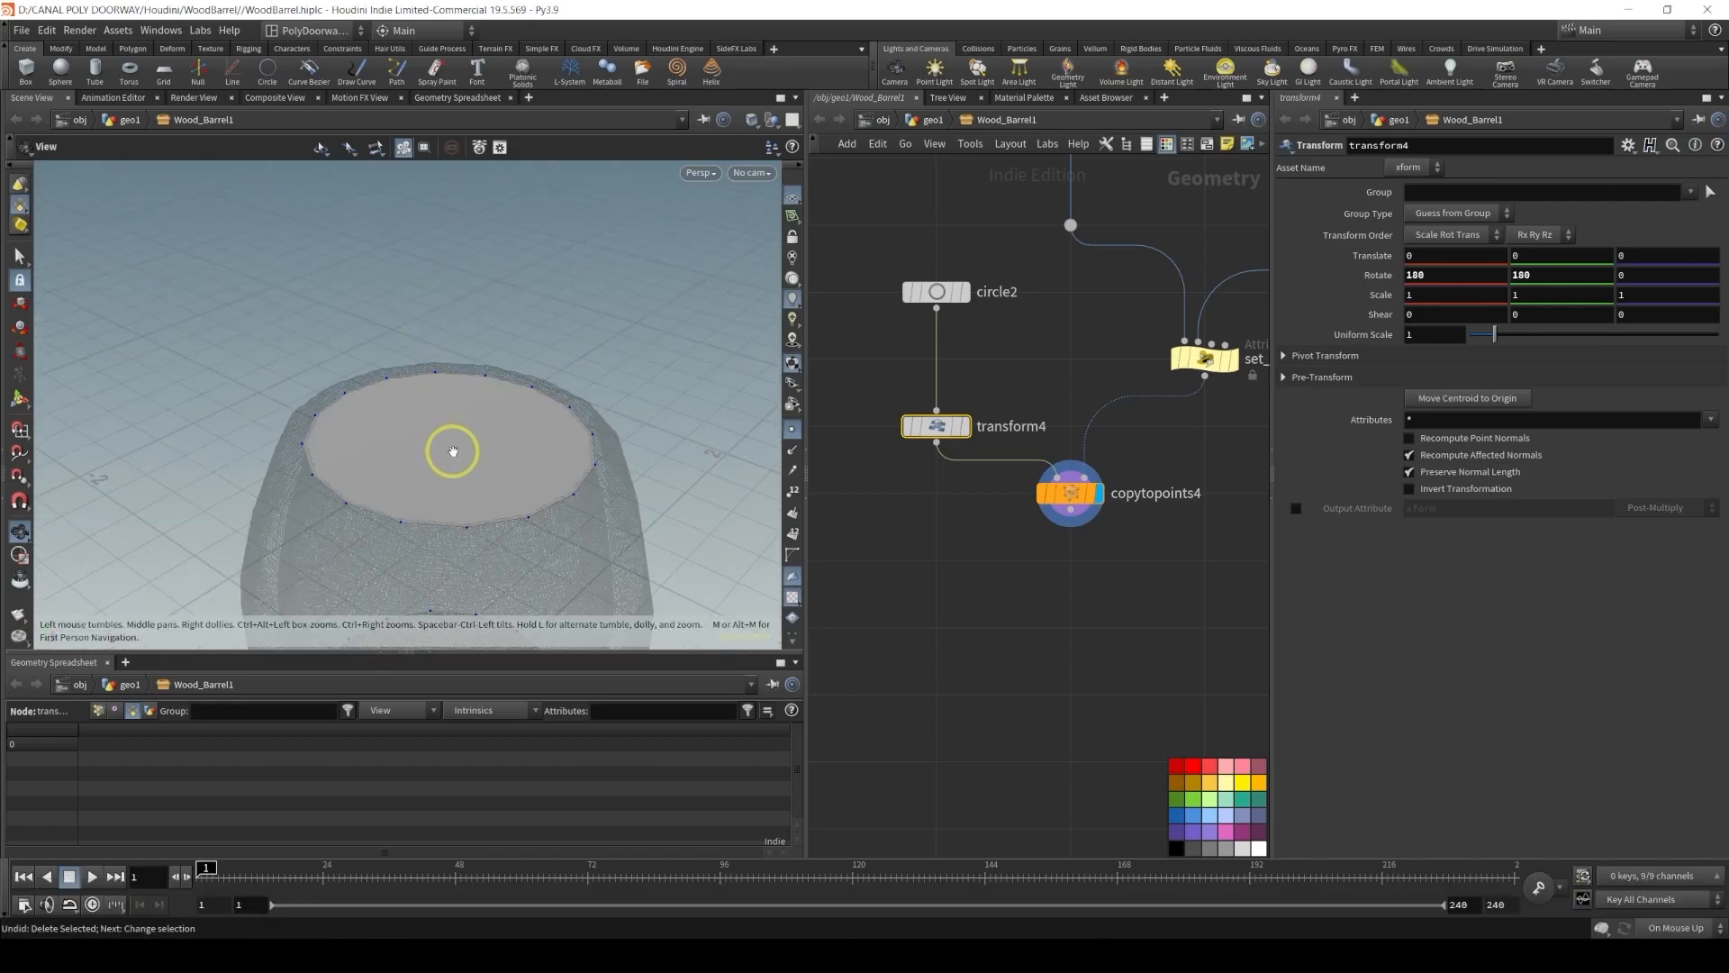
pyautogui.keyDown('alt'); pyautogui.moveTo(480, 431); pyautogui.dragTo(460, 441); pyautogui.keyUp('alt')
pyautogui.keyDown('alt'); pyautogui.moveTo(454, 362); pyautogui.dragTo(501, 410); pyautogui.keyUp('alt')
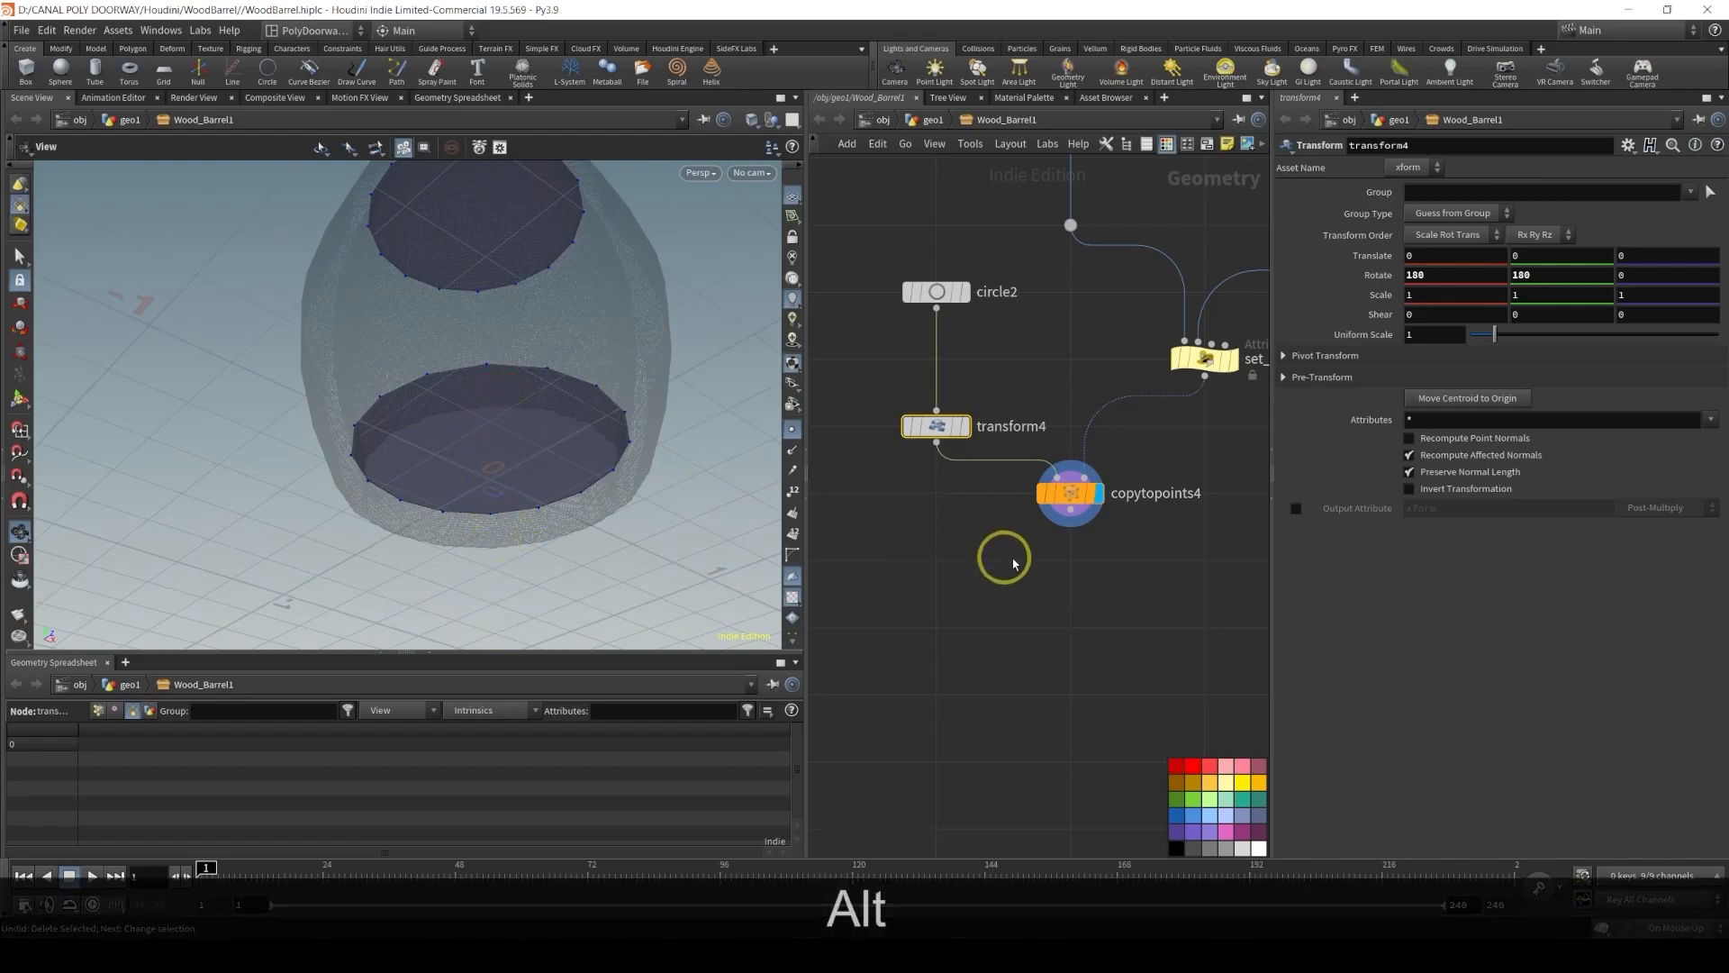
pyautogui.moveTo(837, 255); pyautogui.dragTo(1073, 641)
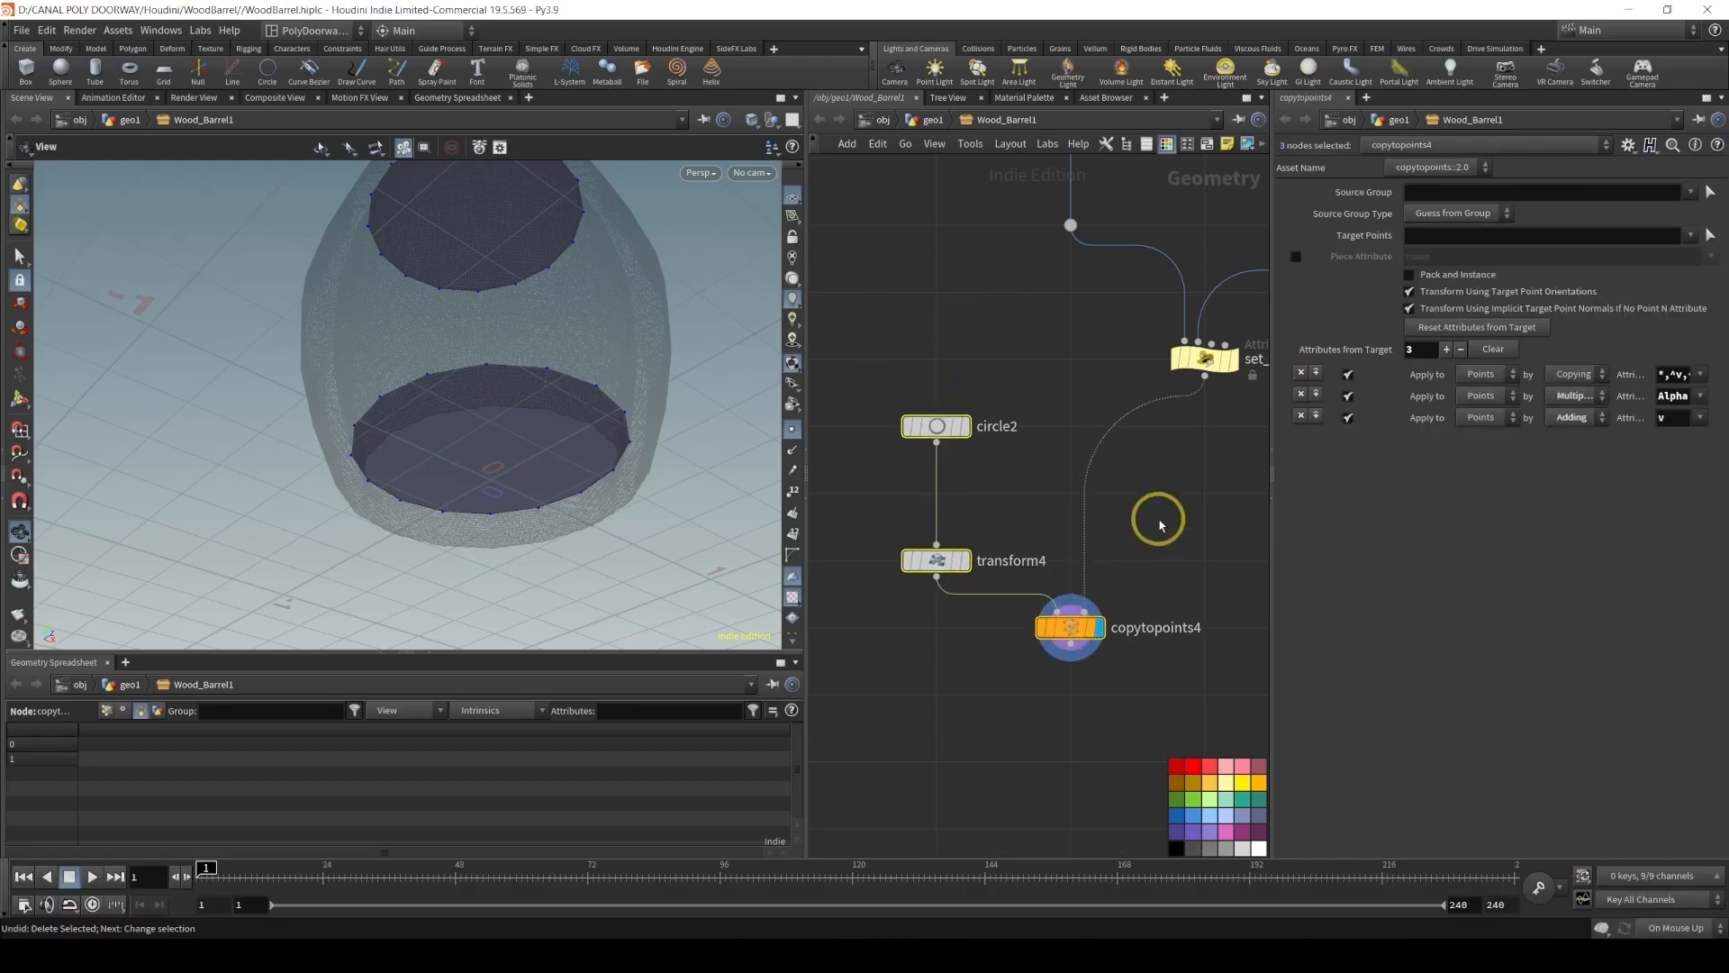
pyautogui.keyDown('alt'); pyautogui.moveTo(1158, 522); pyautogui.dragTo(1007, 595, button='middle'); pyautogui.keyUp('alt')
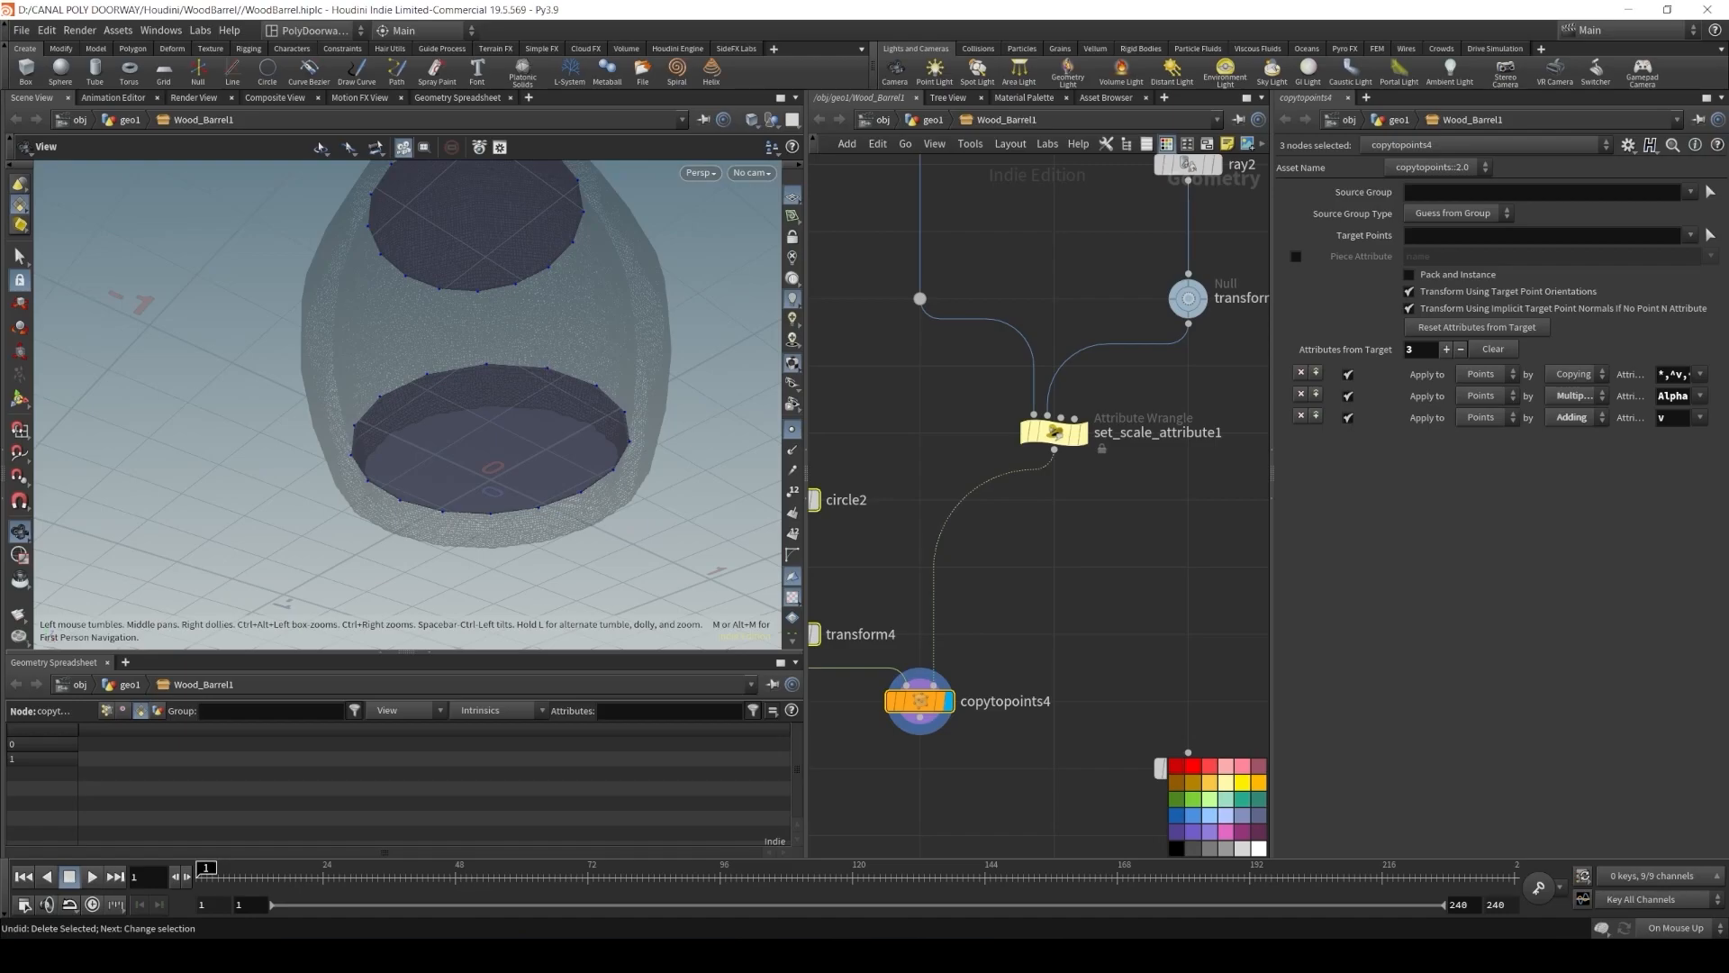
pyautogui.press('Tab')
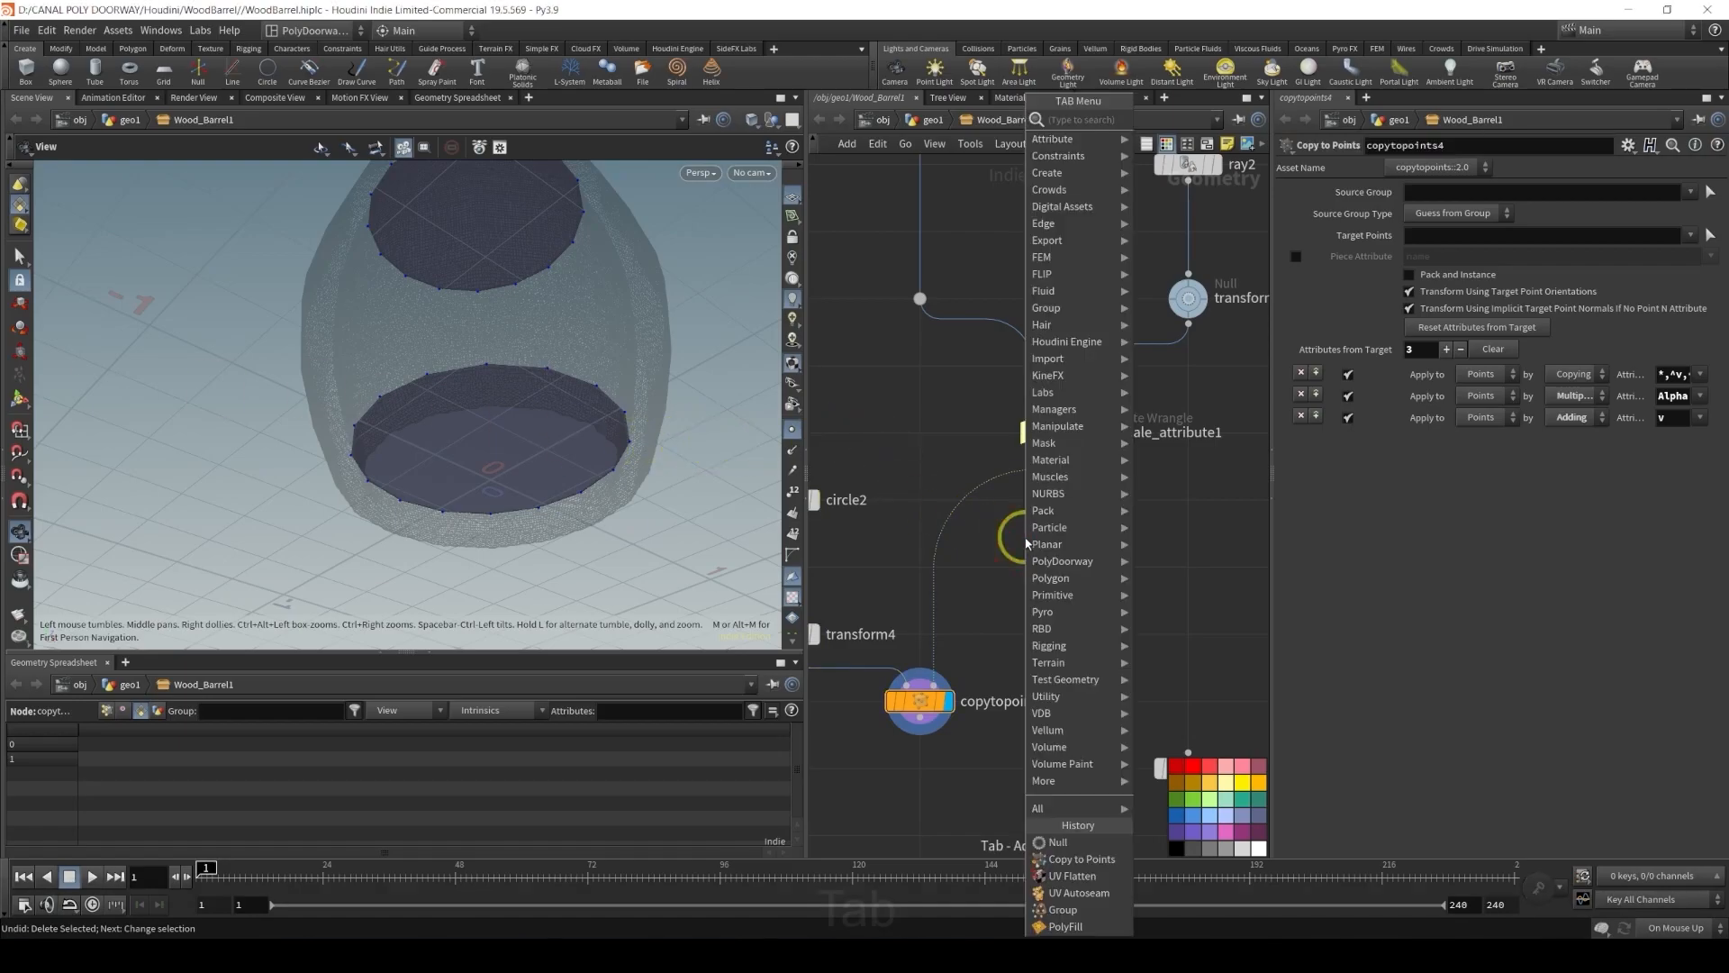
pyautogui.write('wra')
pyautogui.press('Return')
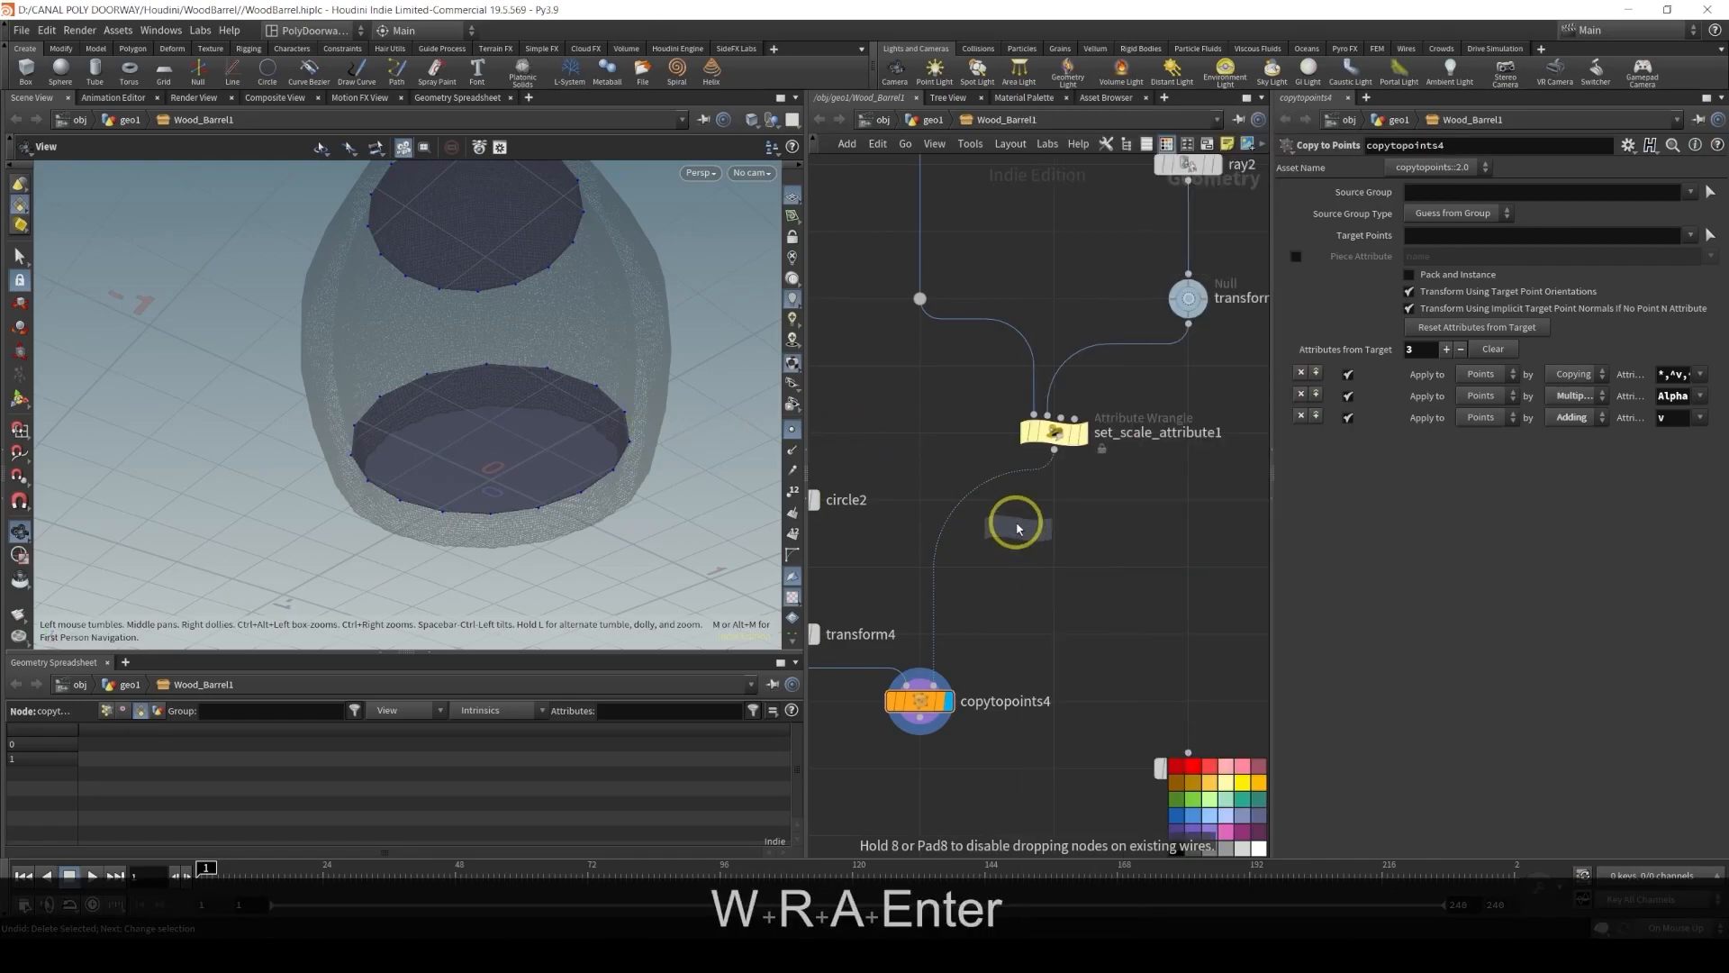
pyautogui.click(940, 551)
pyautogui.doubleClick(941, 553)
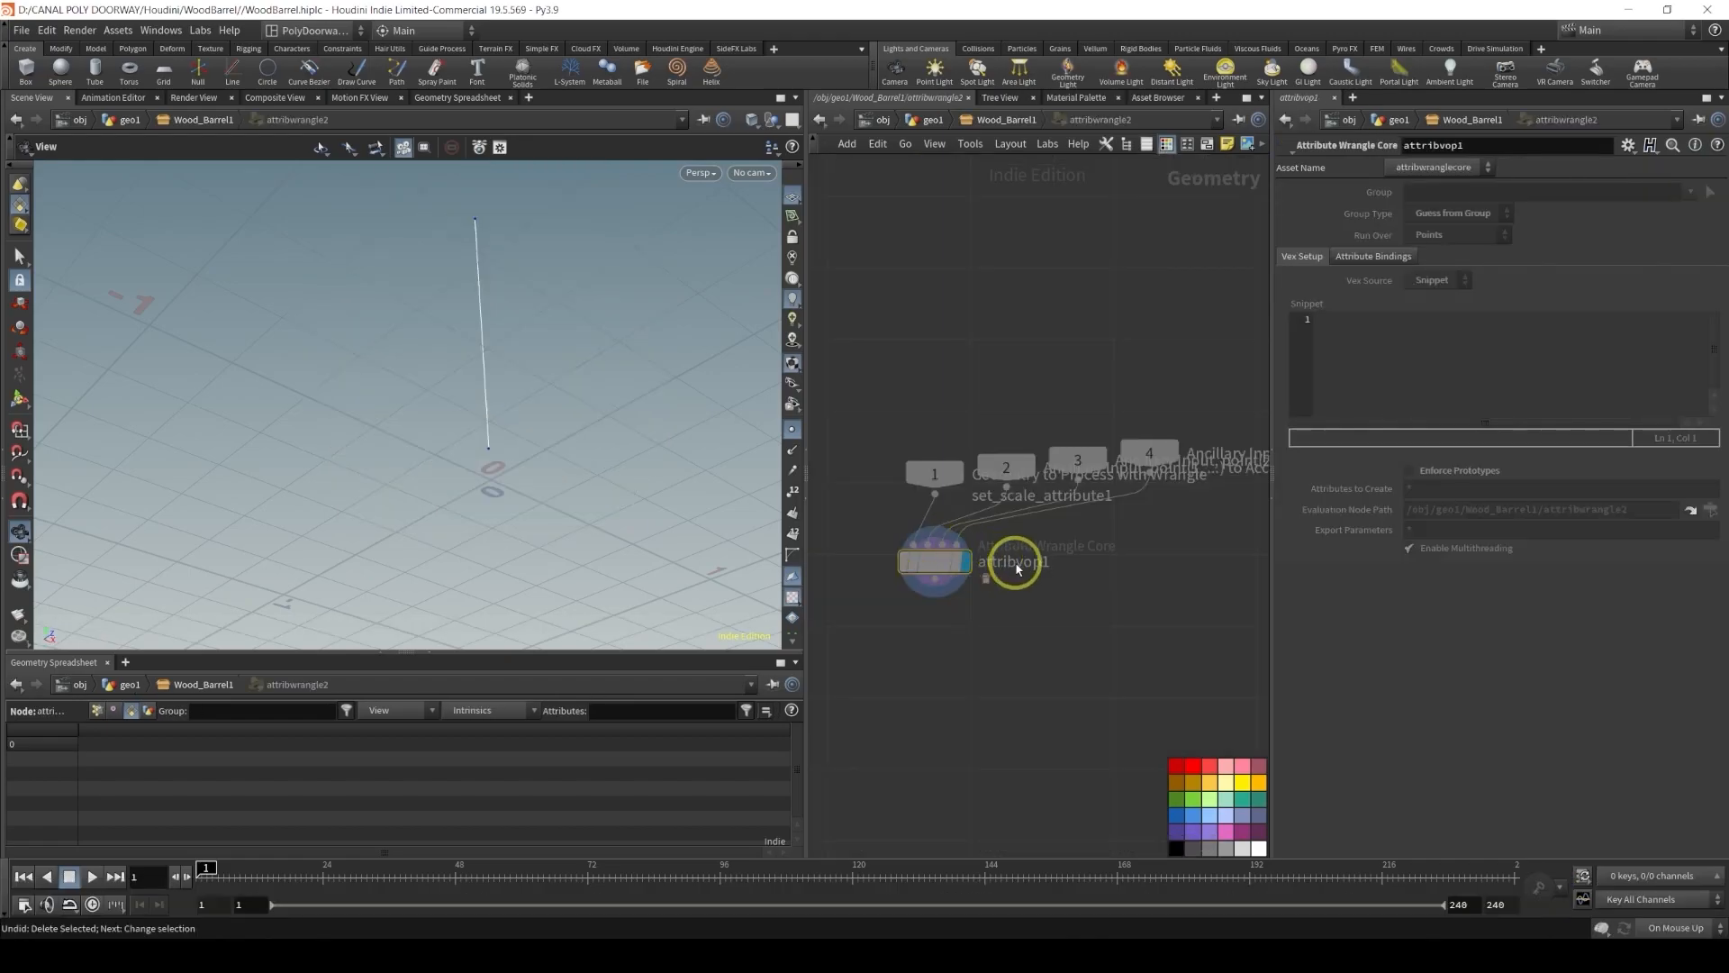
pyautogui.press('u')
pyautogui.moveTo(934, 548); pyautogui.dragTo(1058, 568)
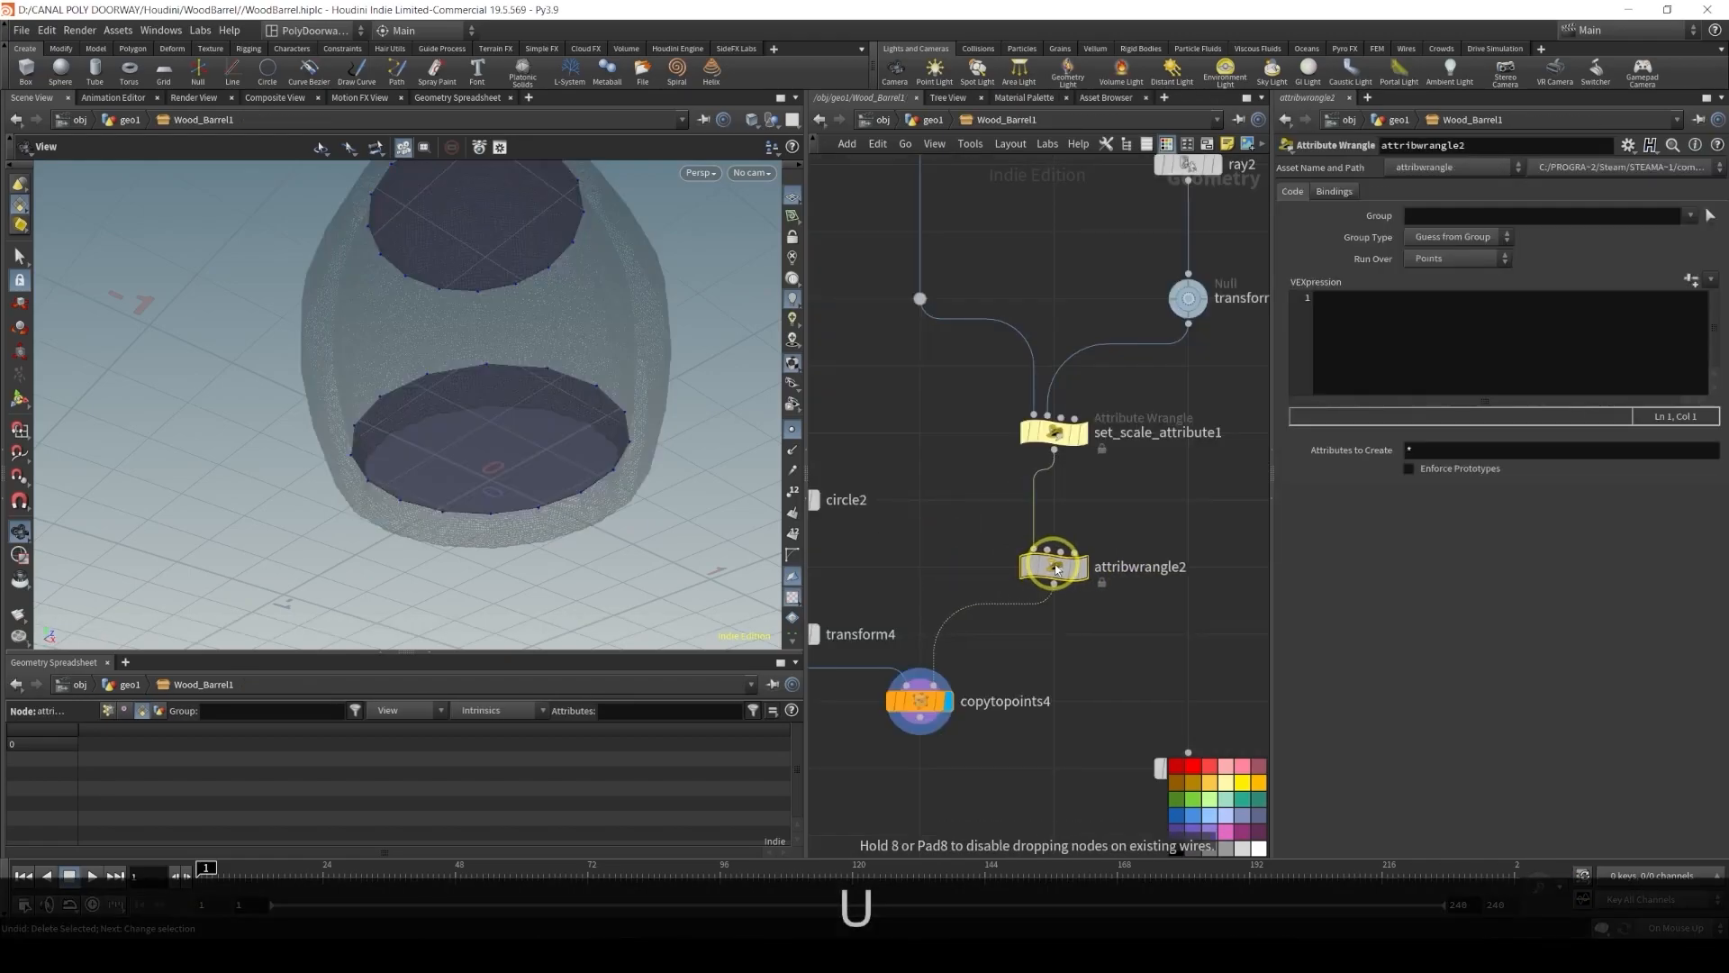
# Rename the new wrangle node to set_normals
pyautogui.doubleClick(1131, 571)
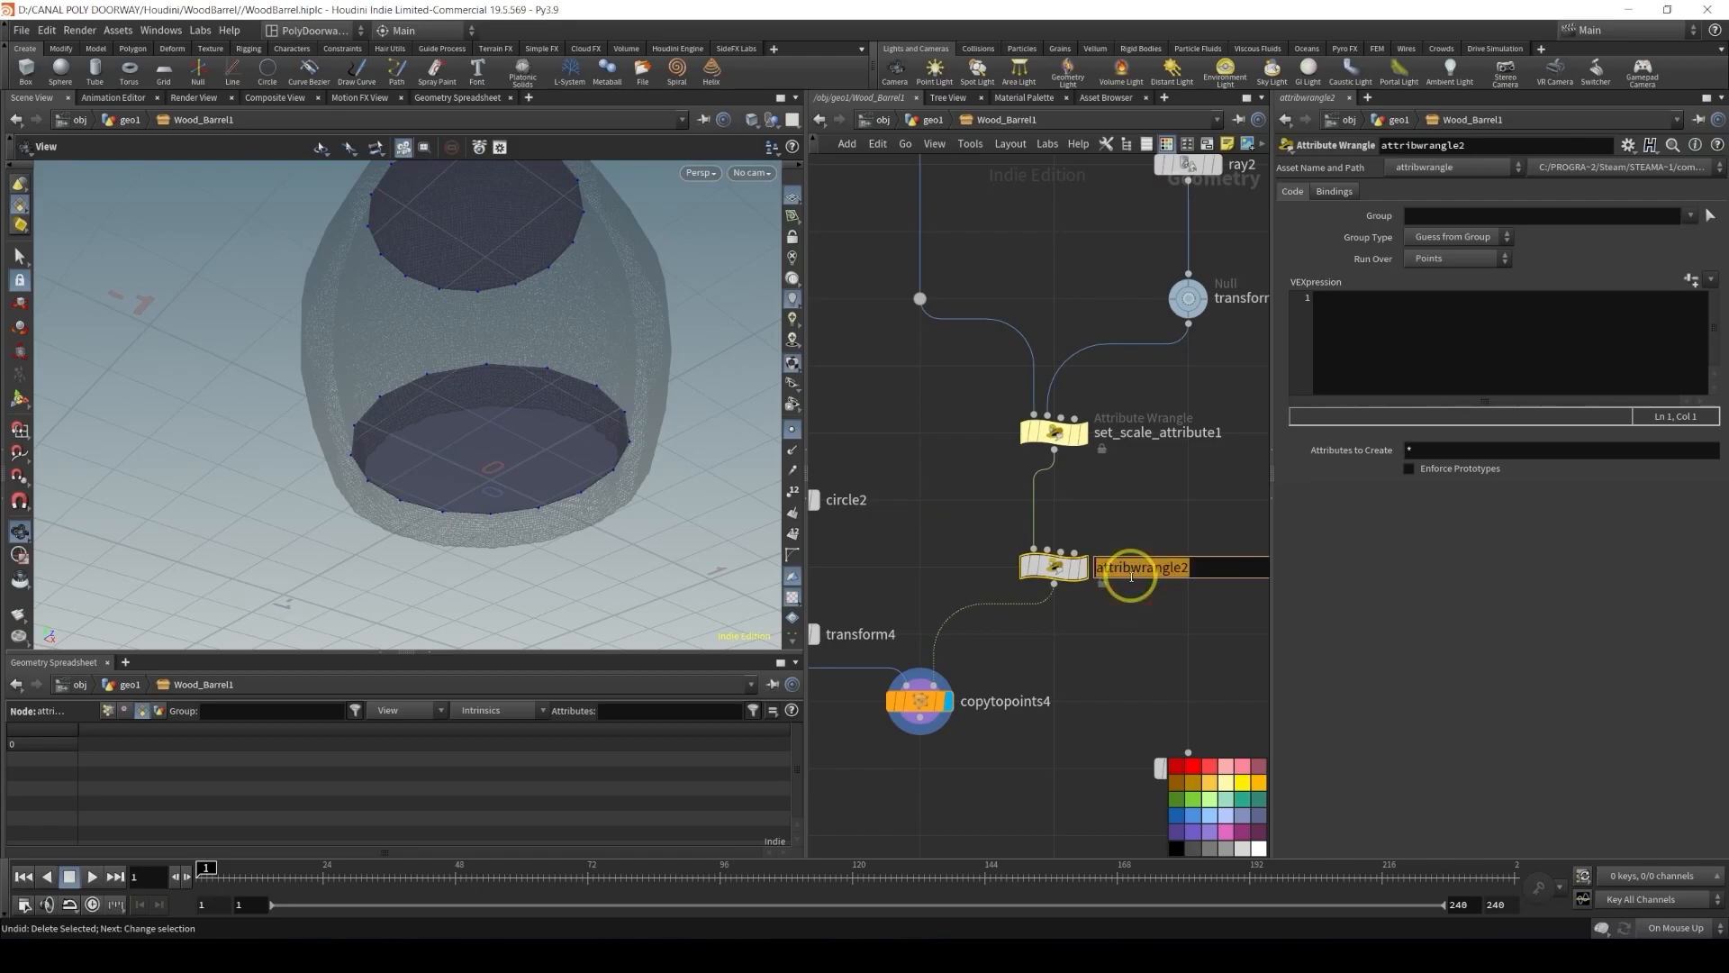
pyautogui.write('set_normals')
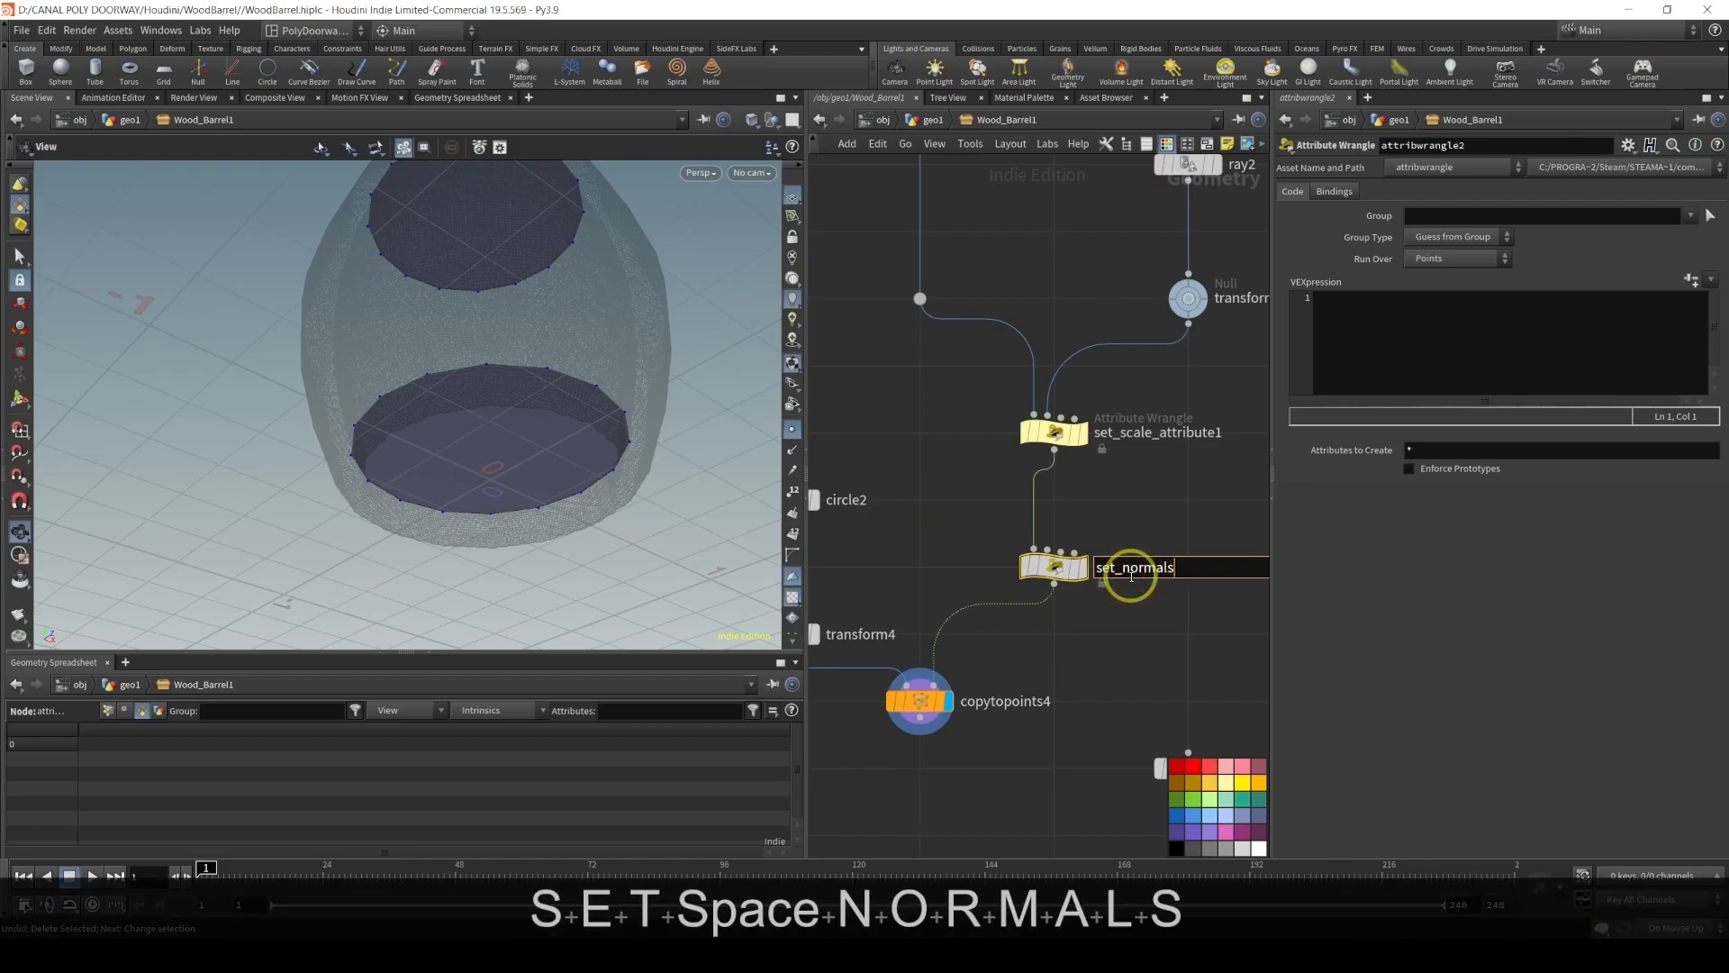
pyautogui.press('Return')
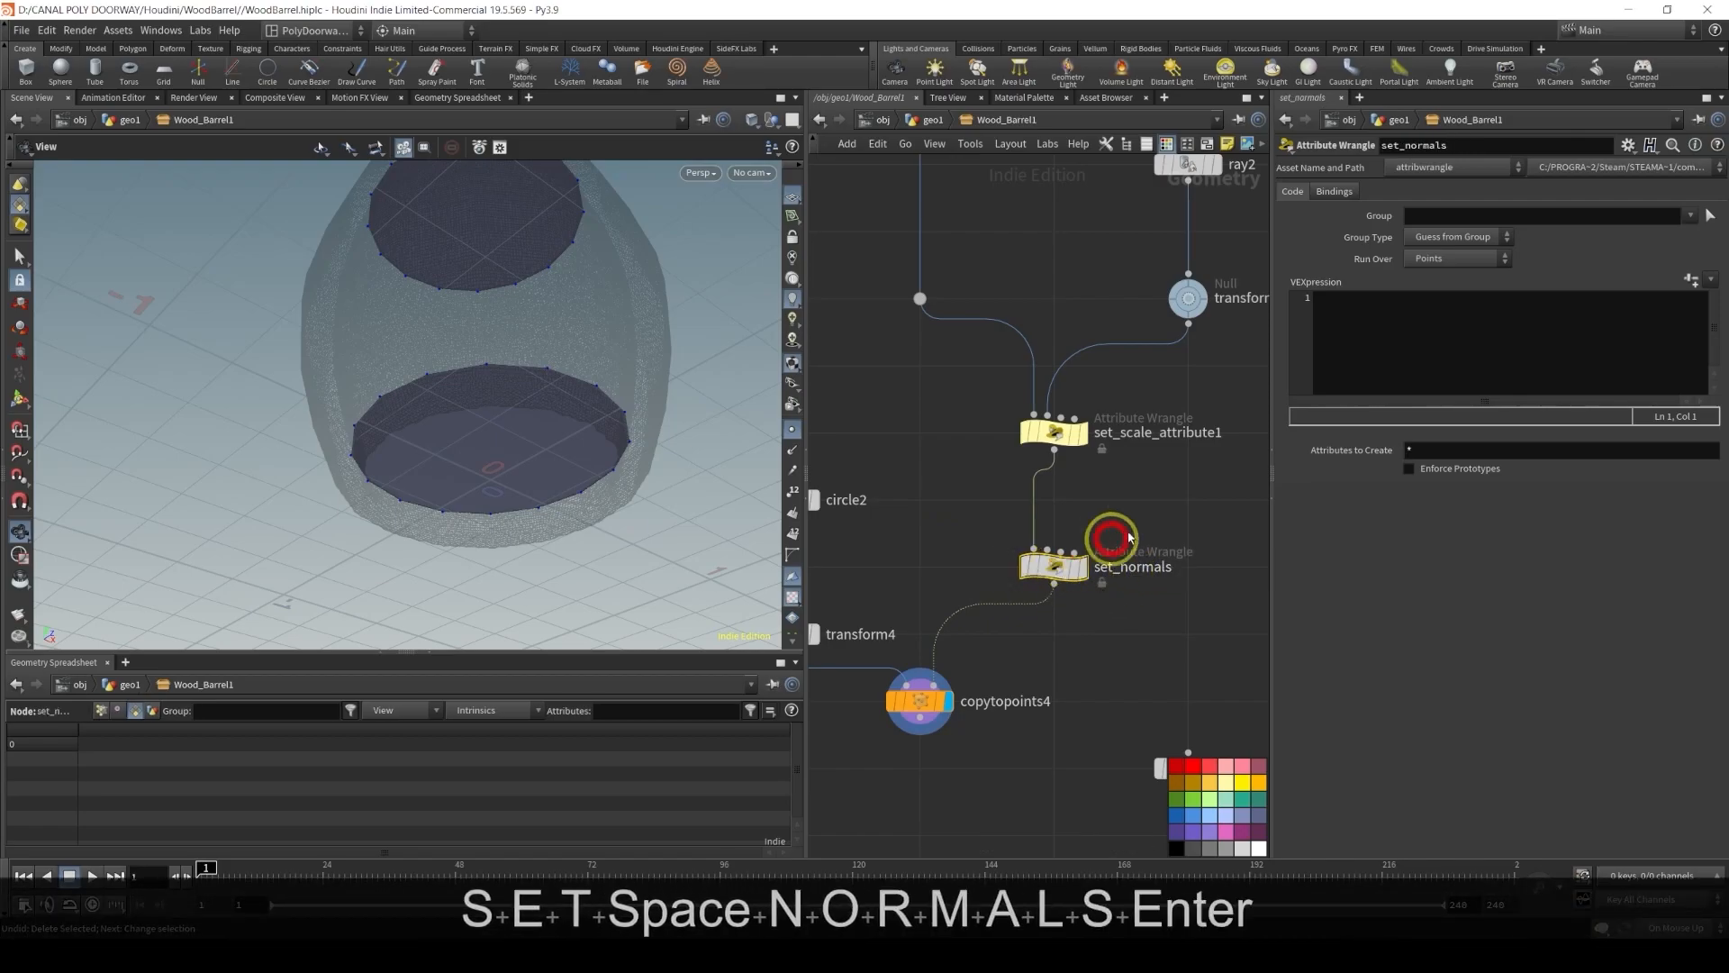
pyautogui.click(1363, 330)
pyautogui.write('ve')
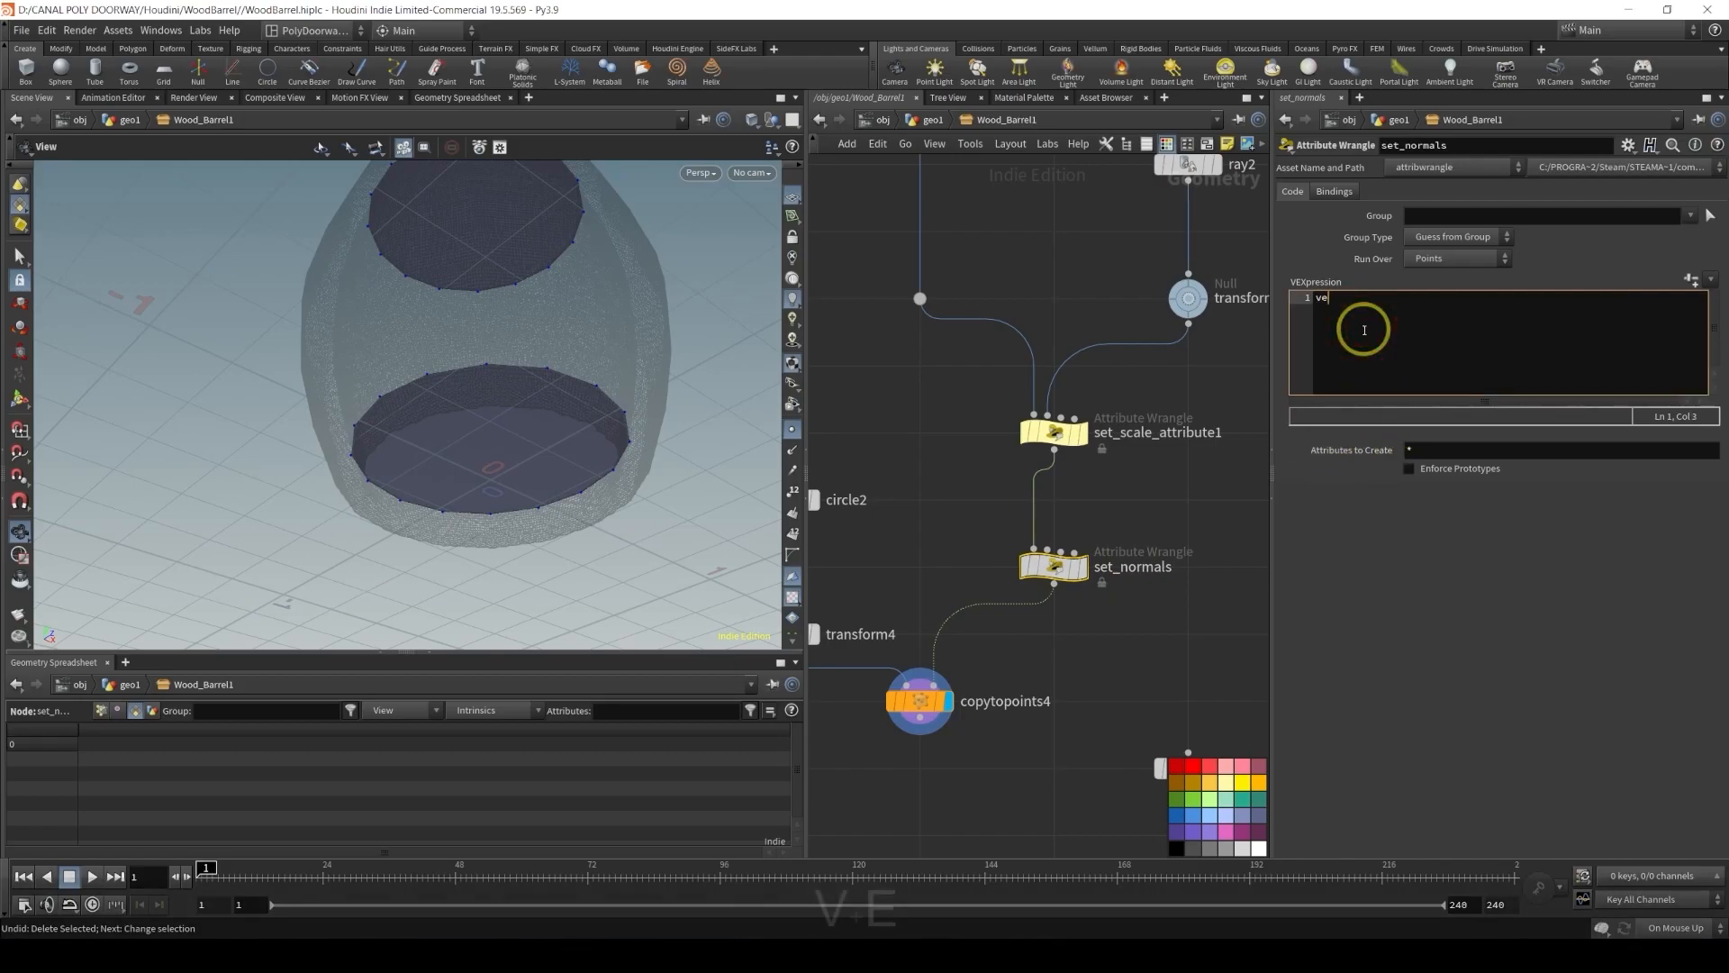
pyautogui.write('ctor')
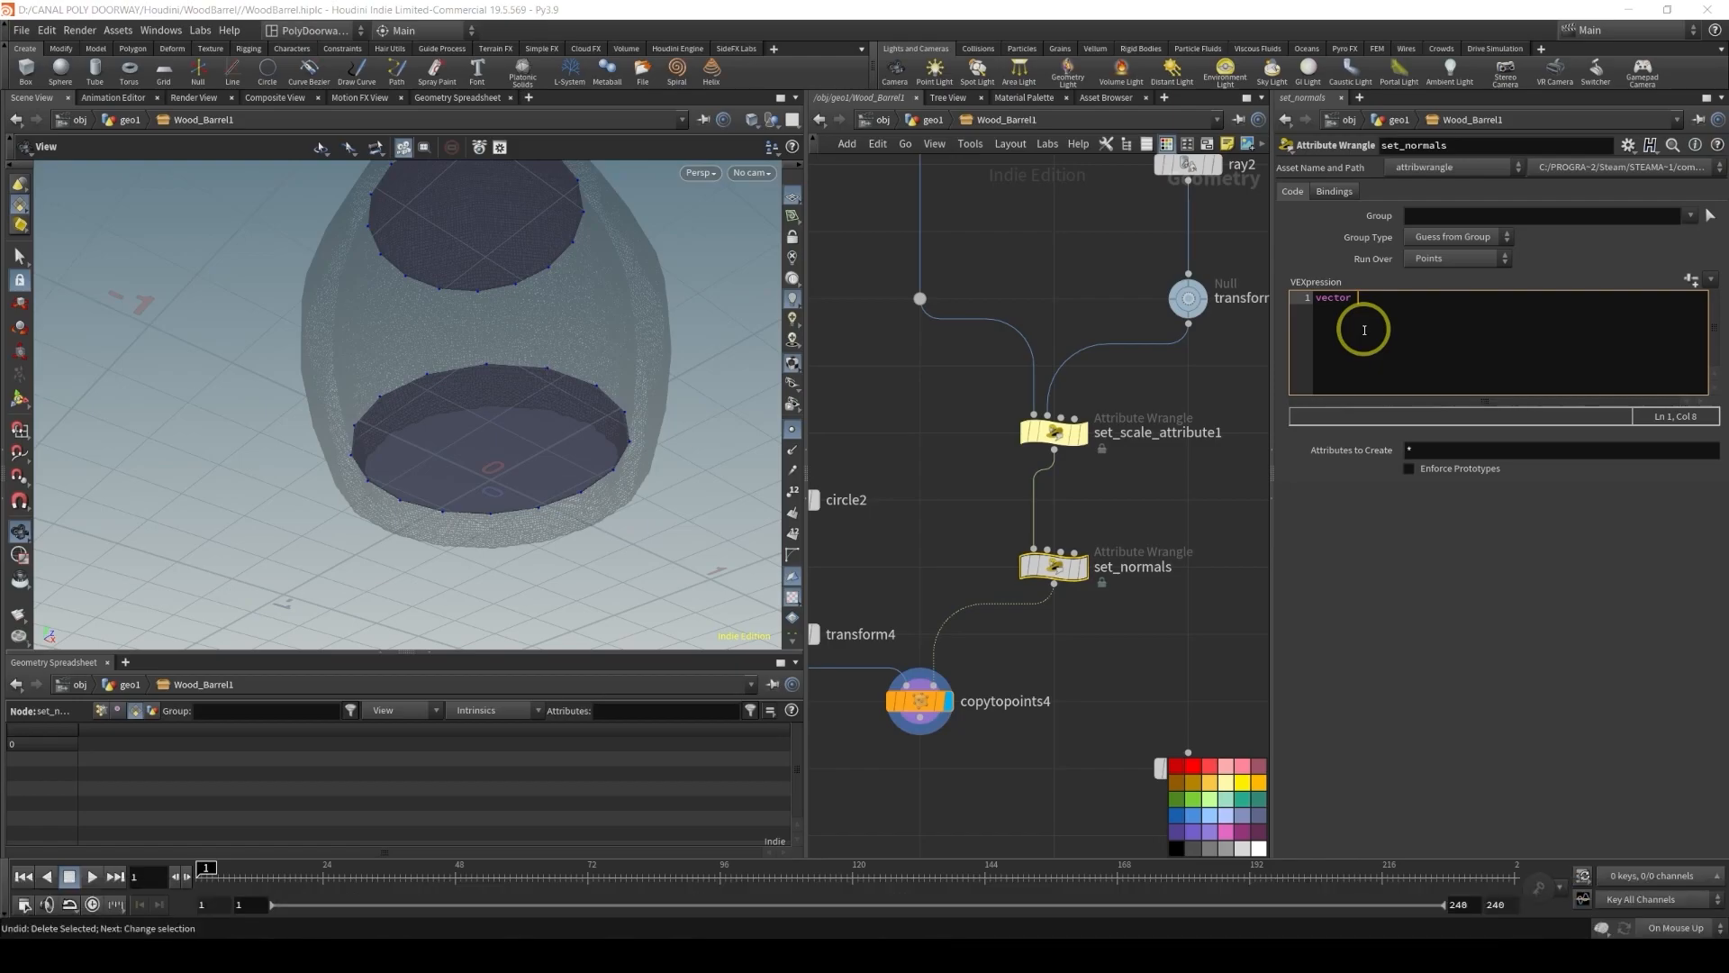
pyautogui.write('pos')
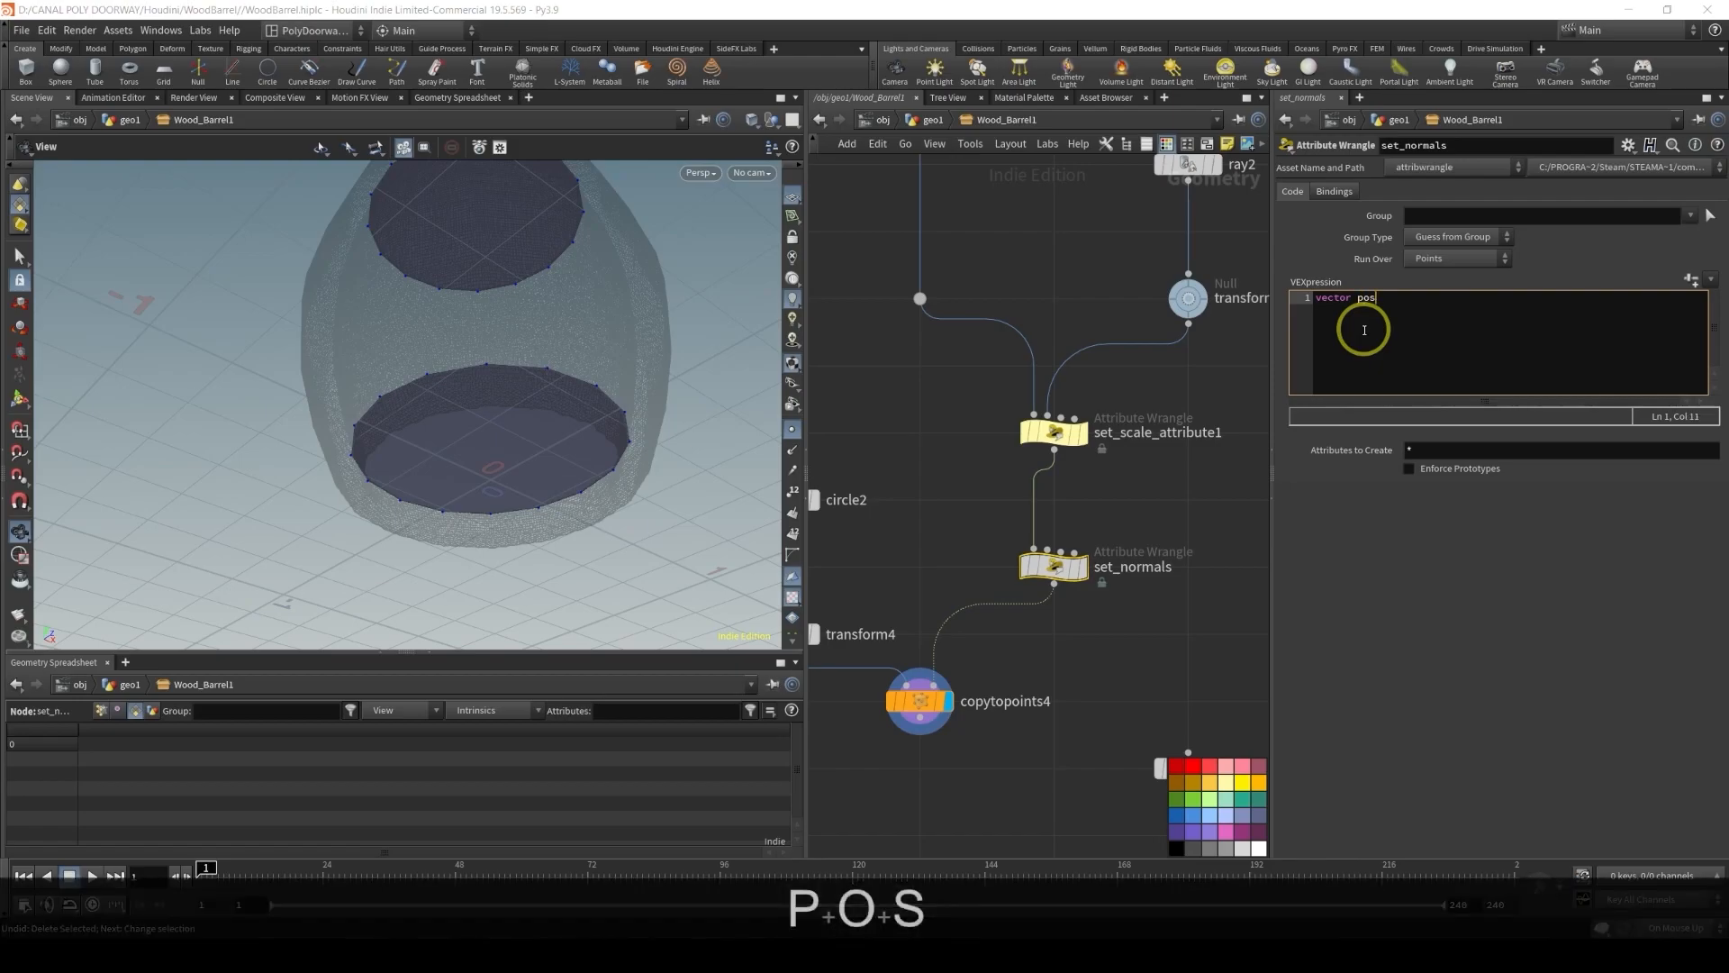
pyautogui.write(' = ')
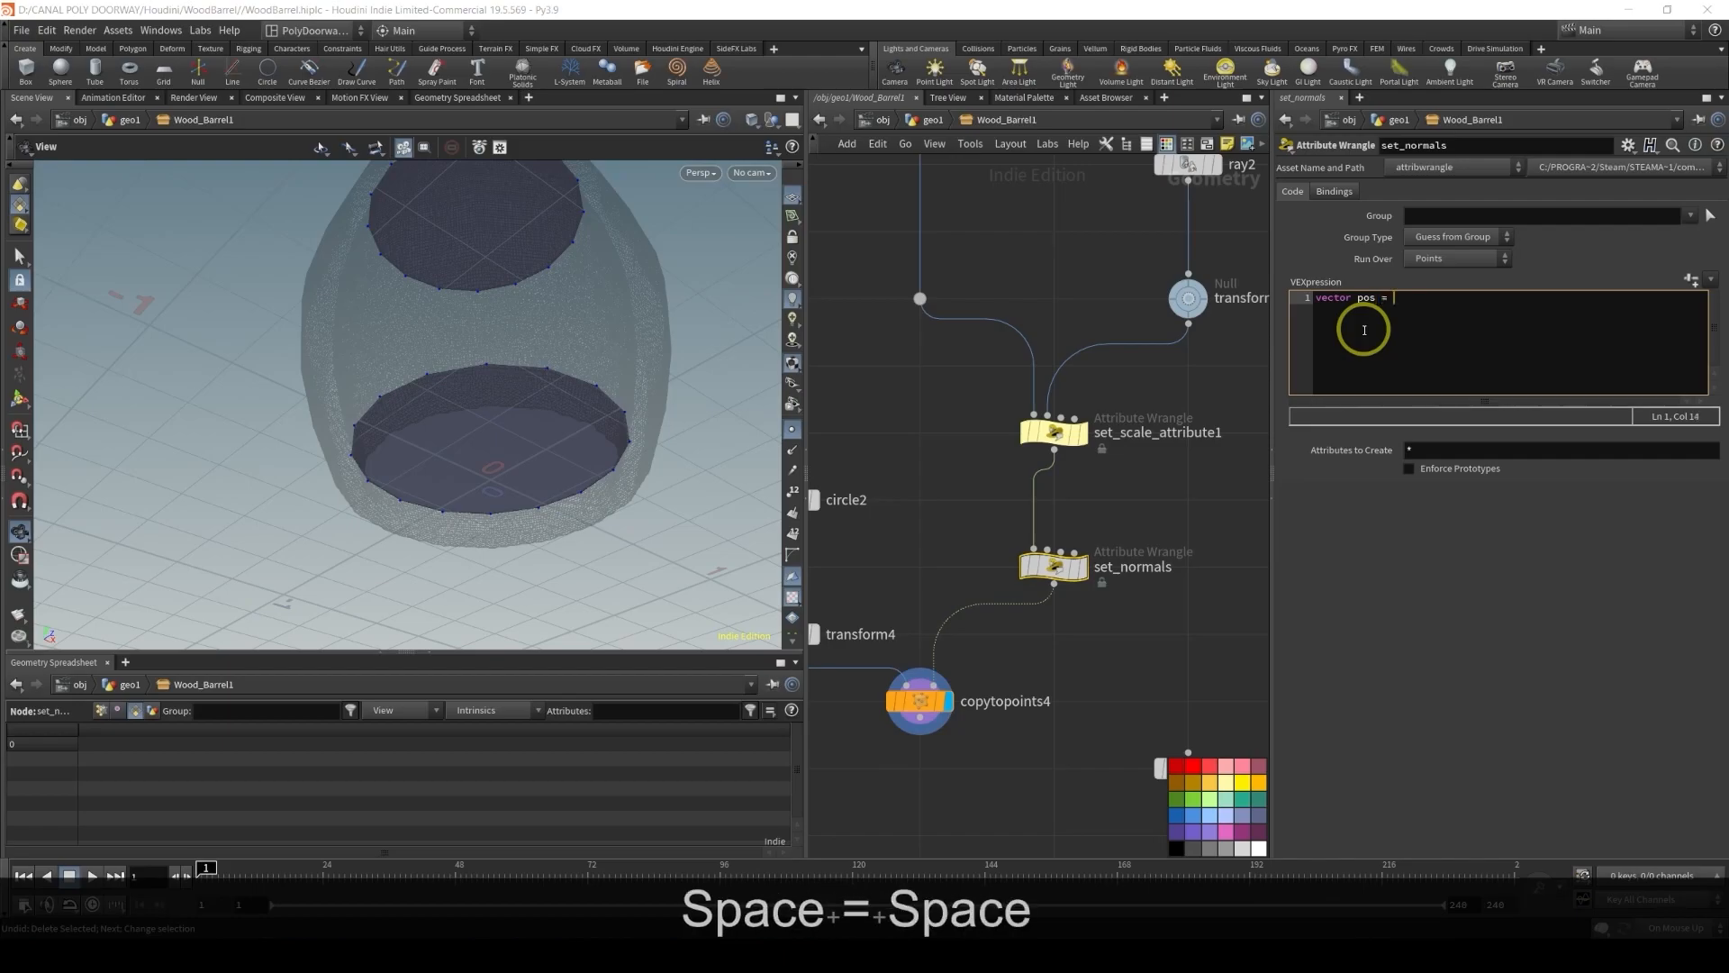
pyautogui.write('point(')
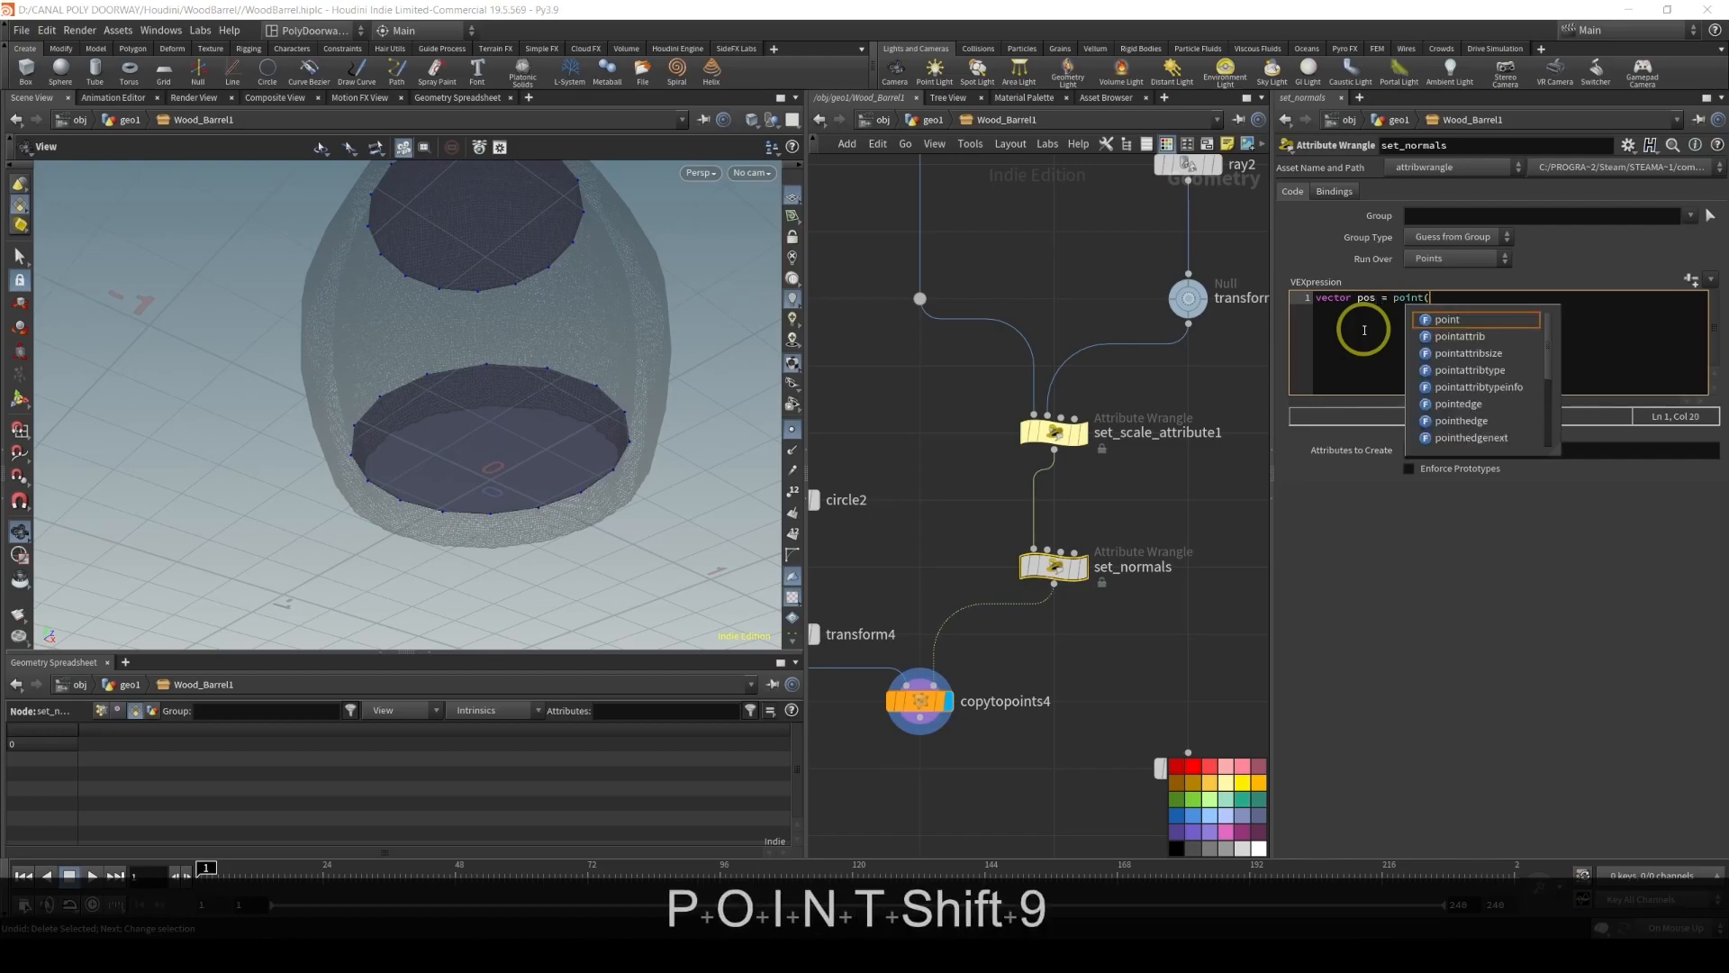
pyautogui.write('0, ')
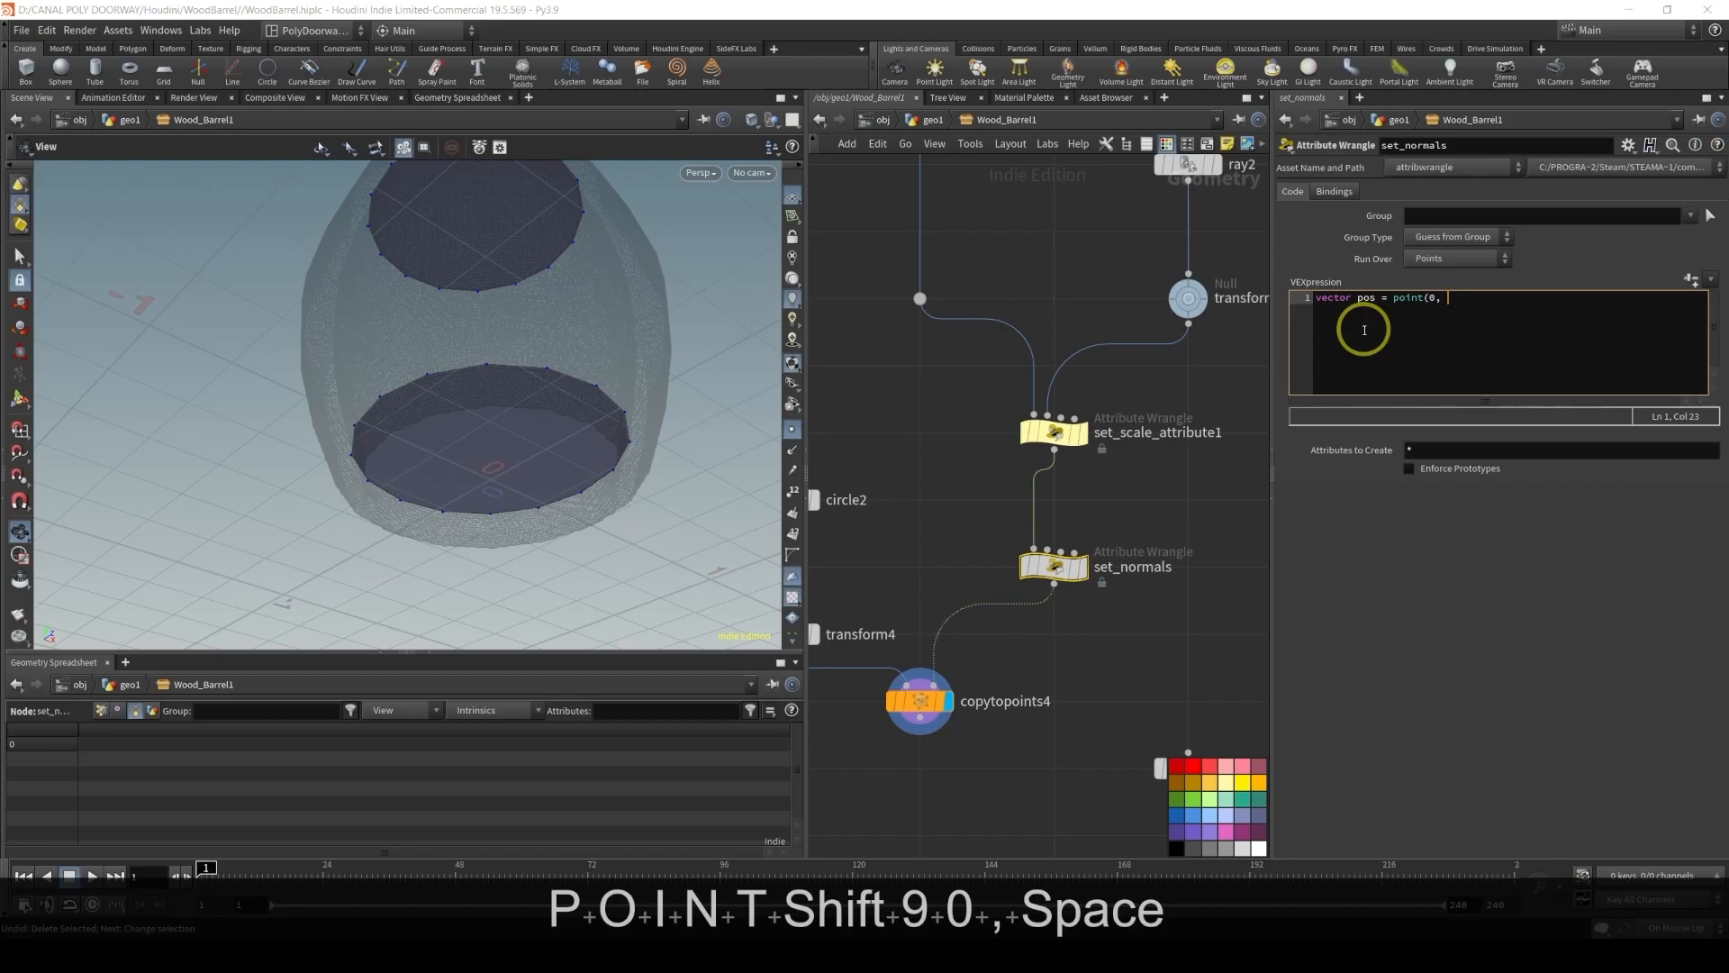
pyautogui.write('"P"')
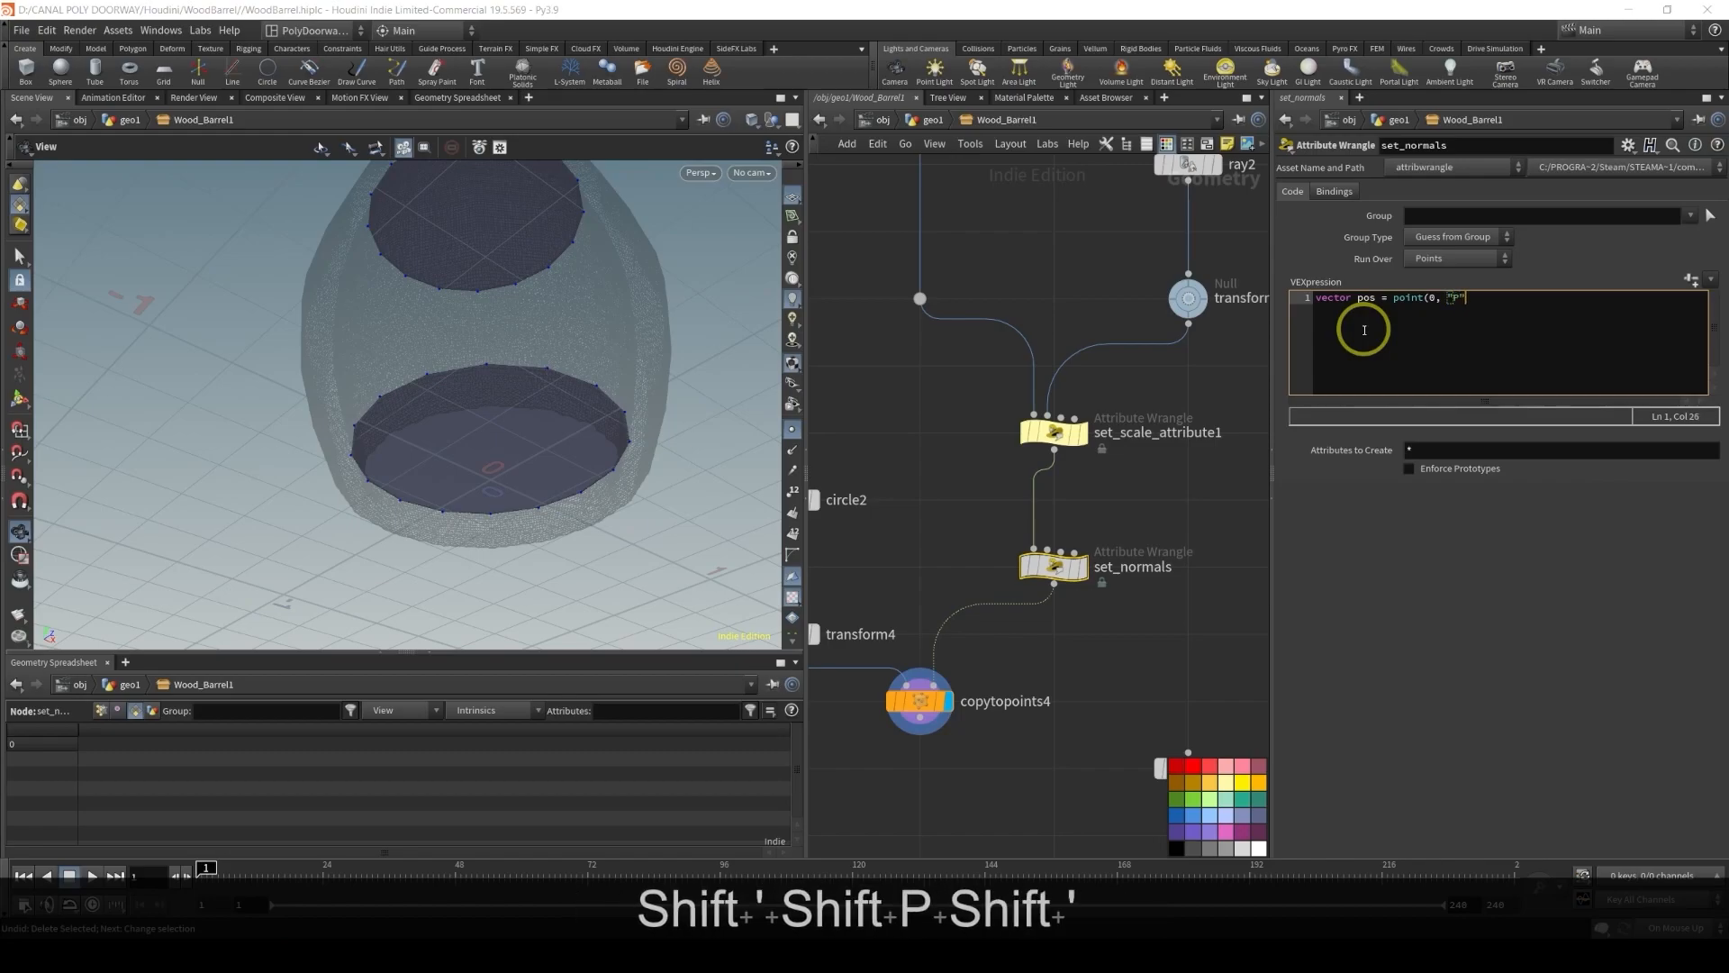
pyautogui.write(', ')
pyautogui.write('(@ptnum')
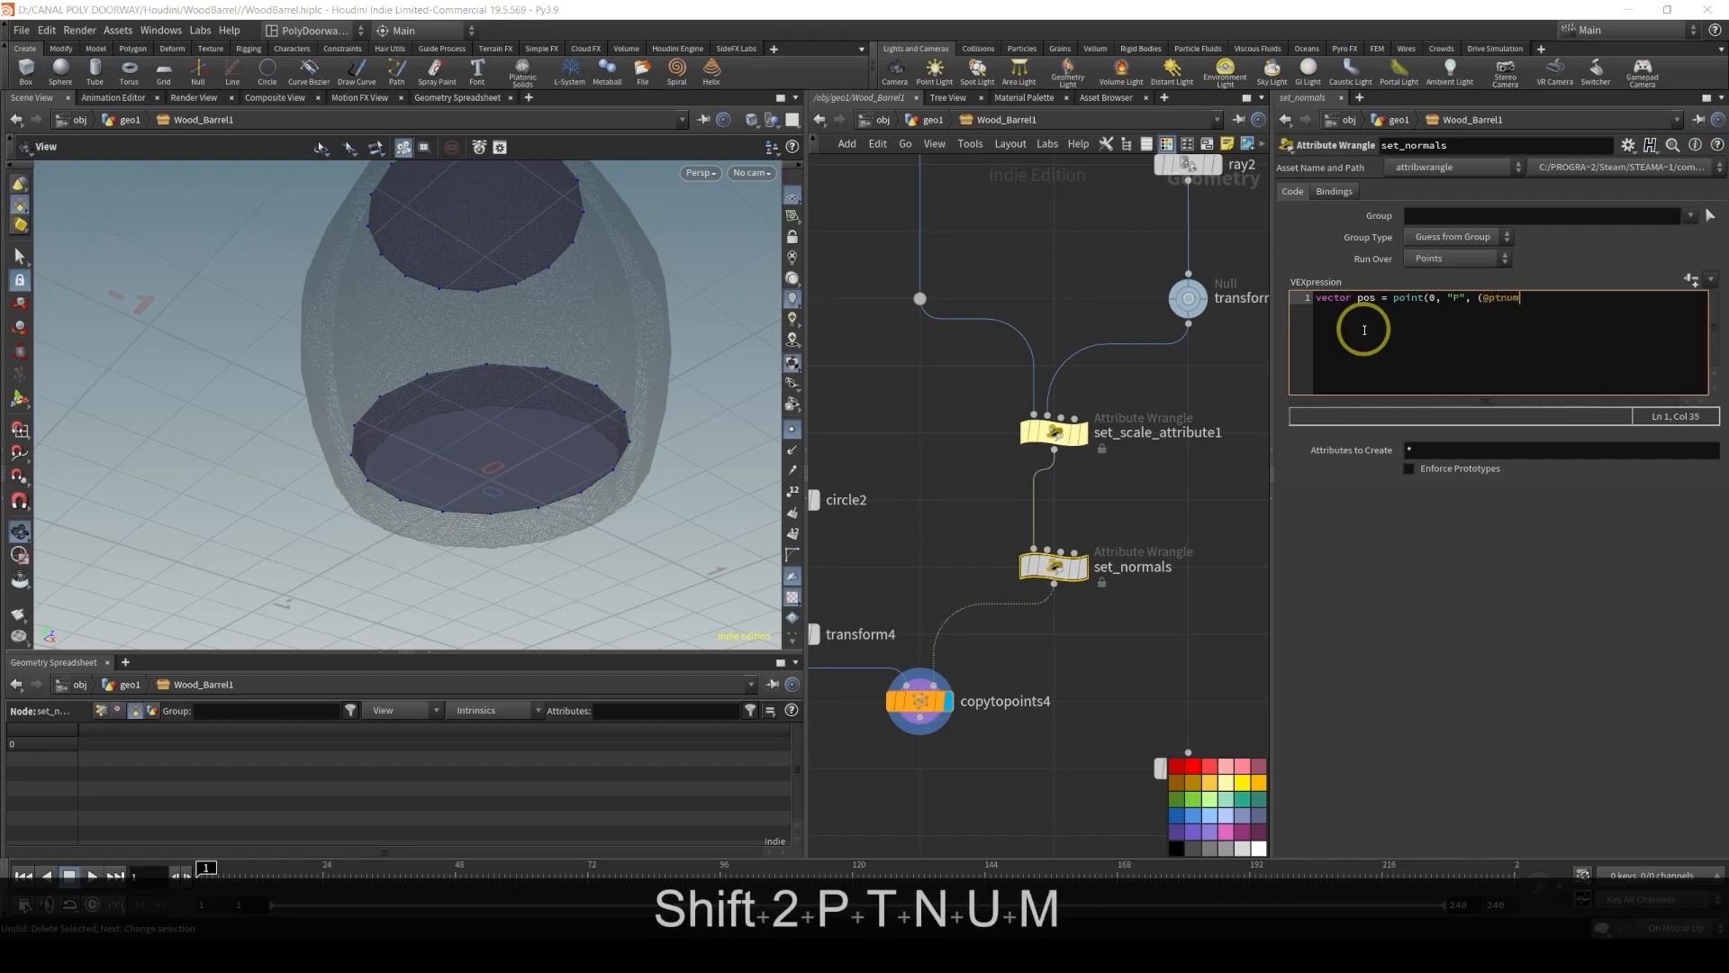
pyautogui.write('+1')
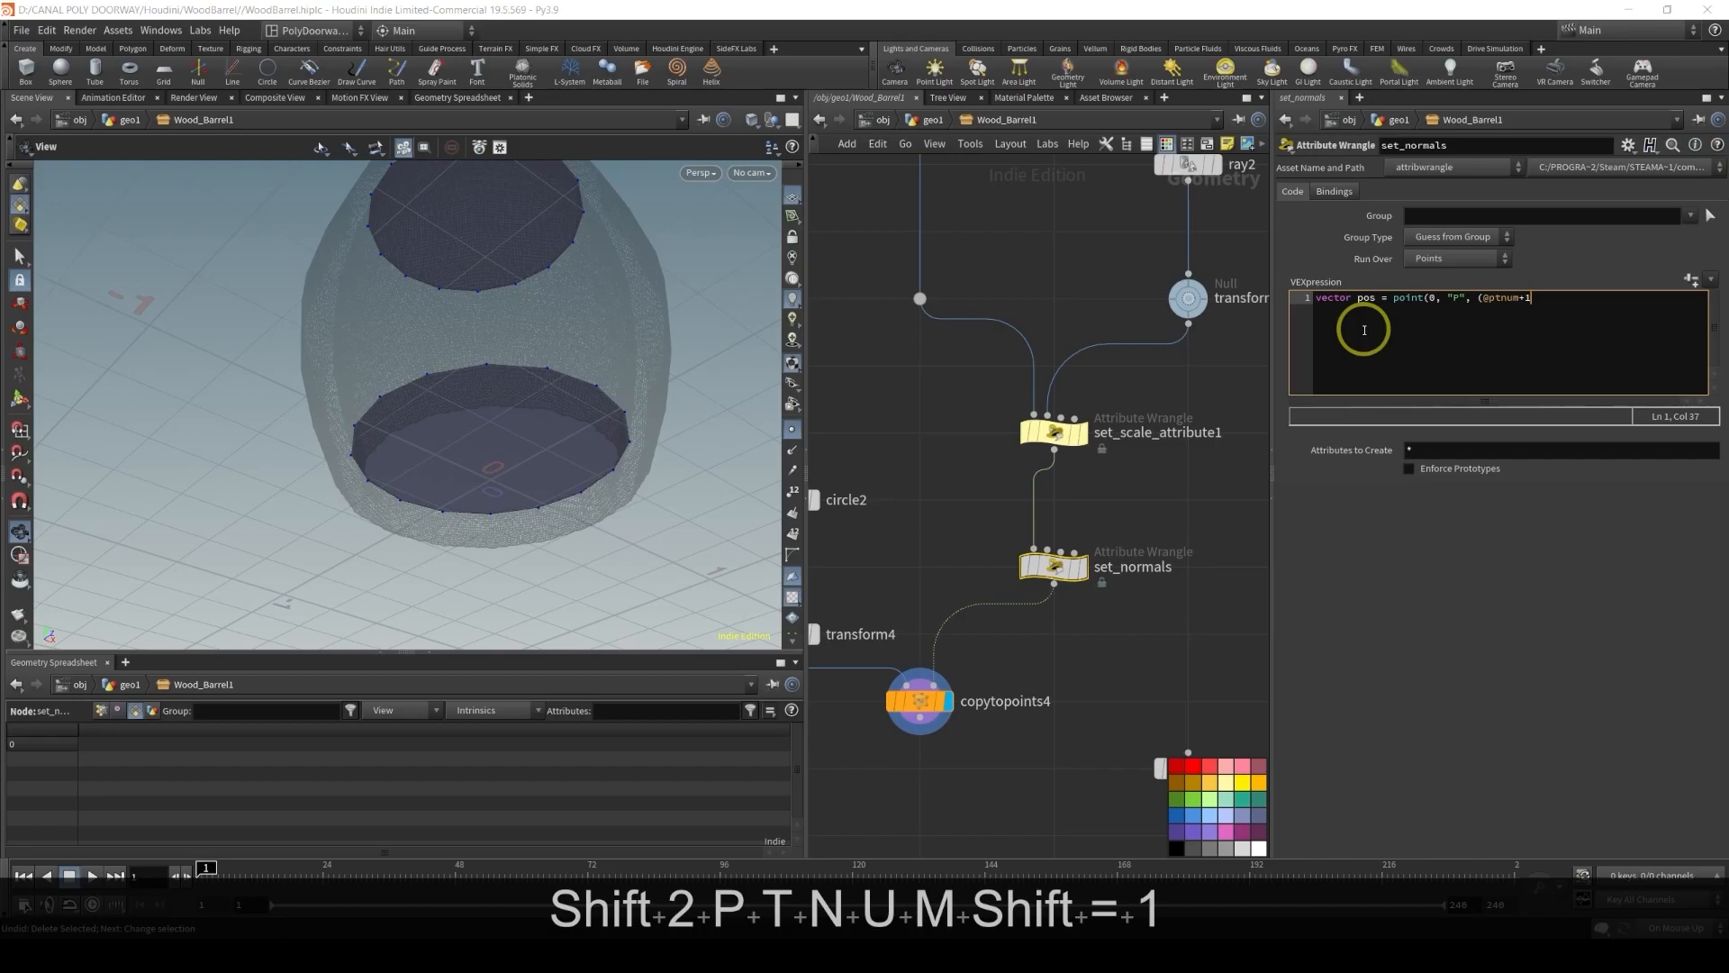
pyautogui.write(')')
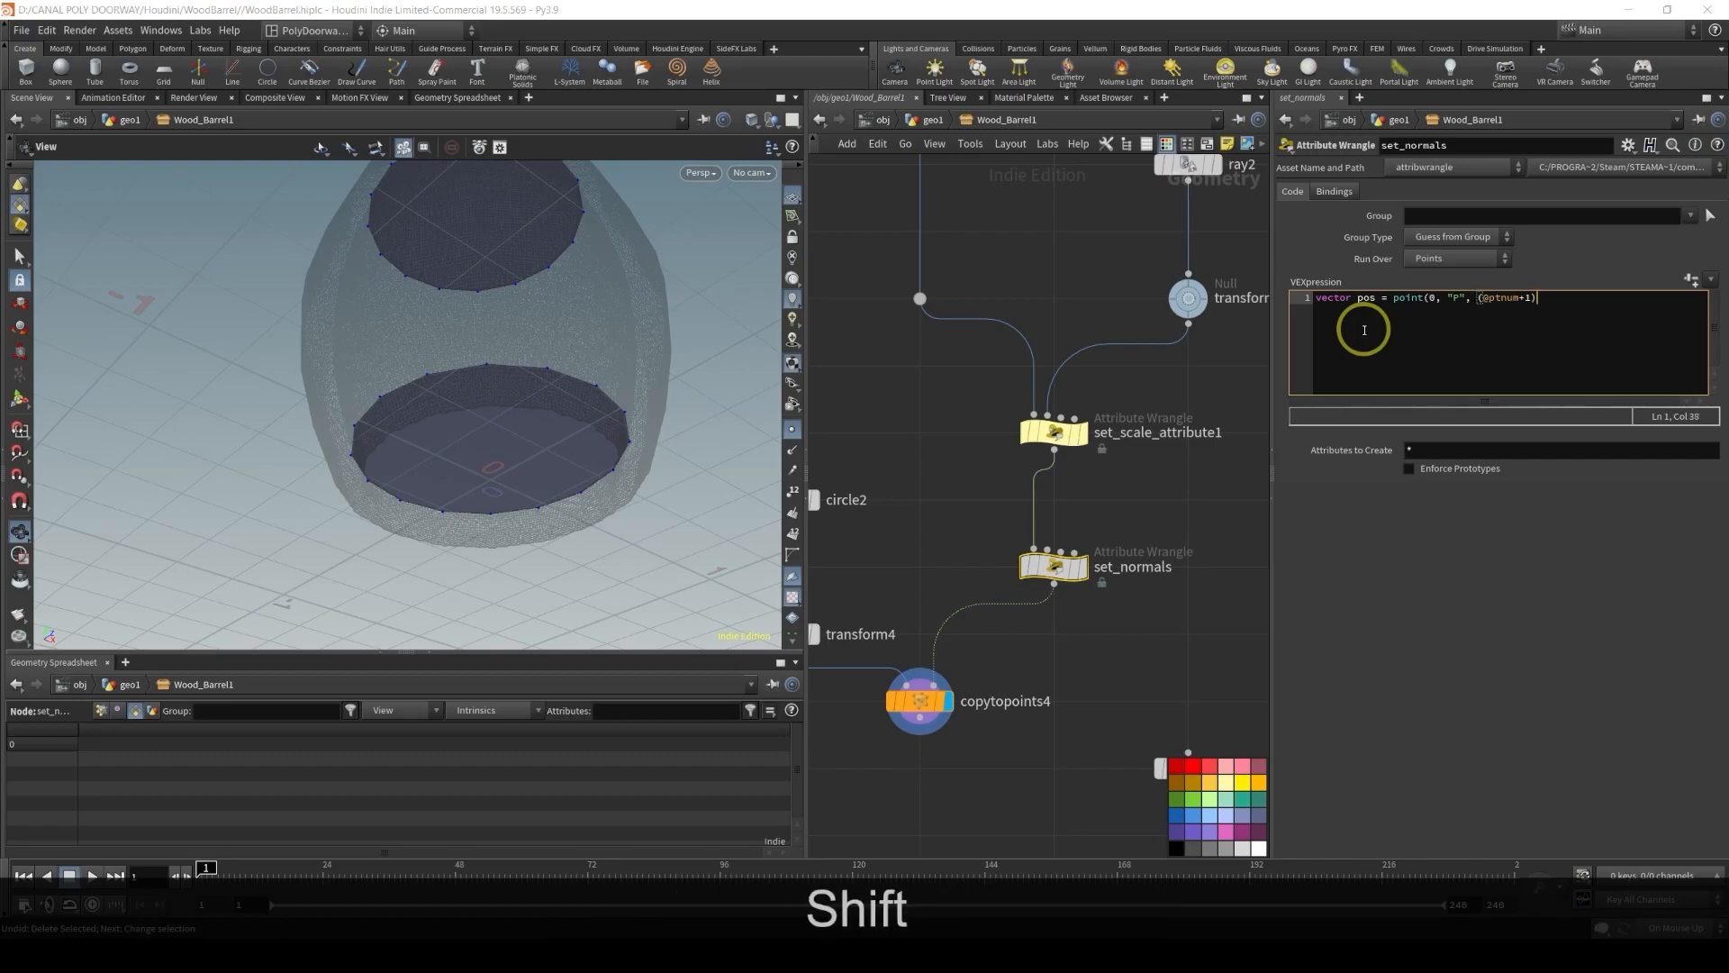
pyautogui.write('%')
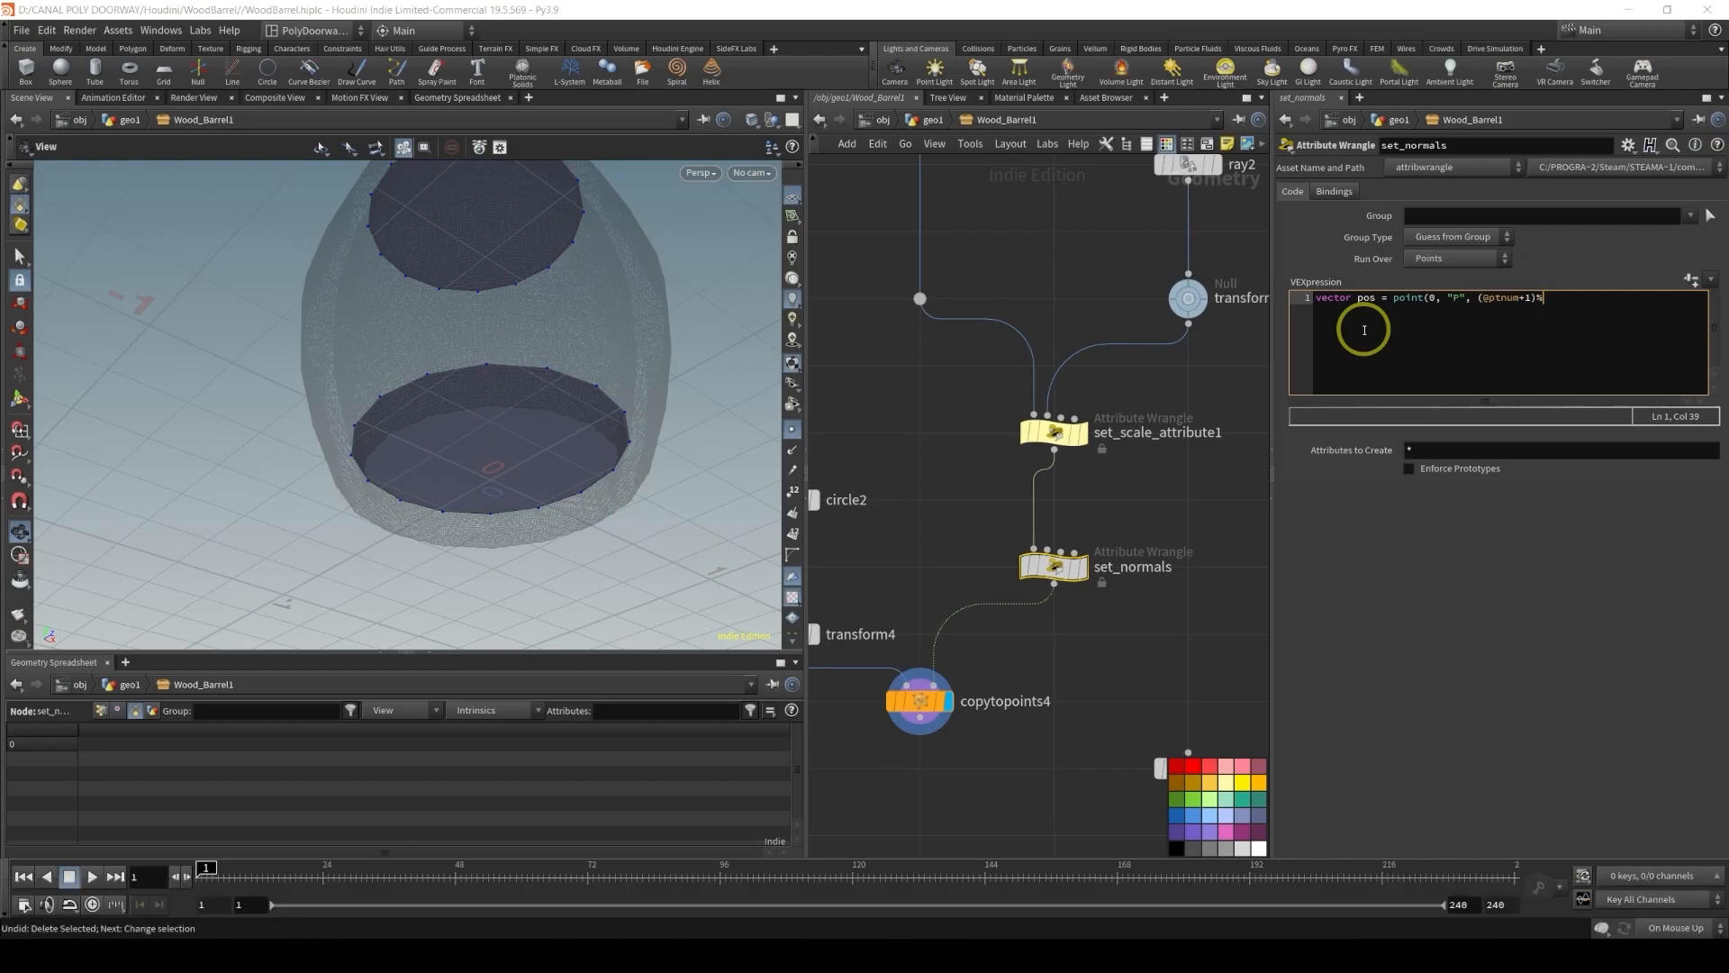
pyautogui.write('npoint')
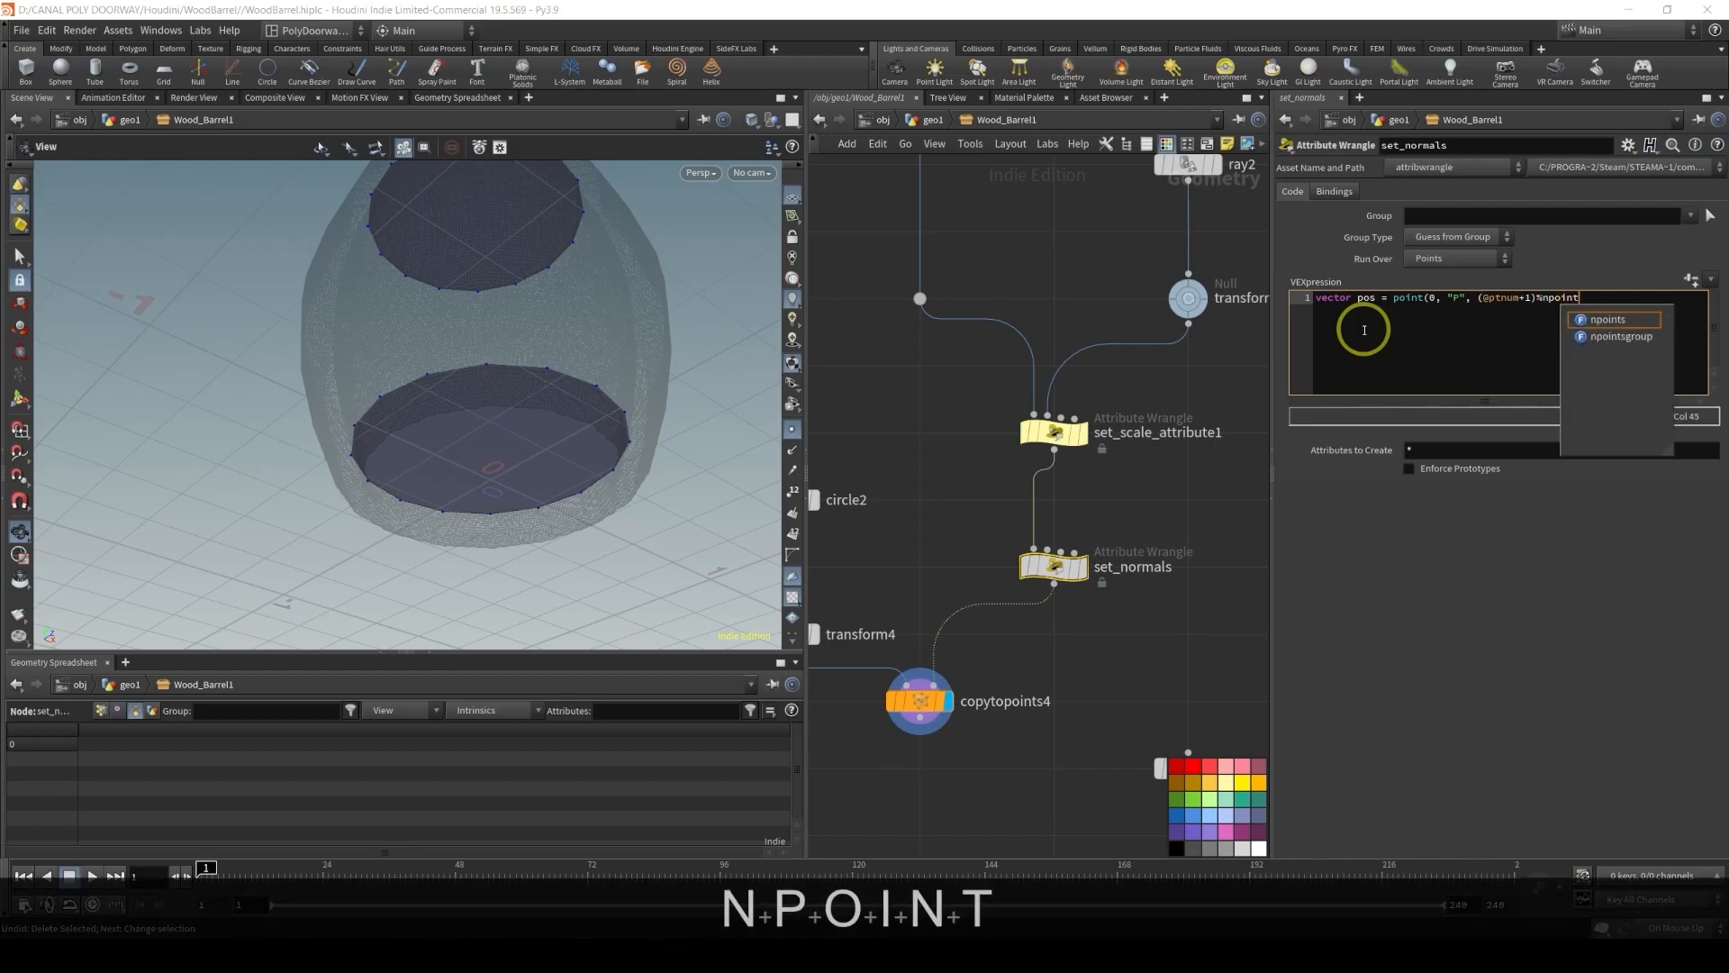
pyautogui.write('s(0))')
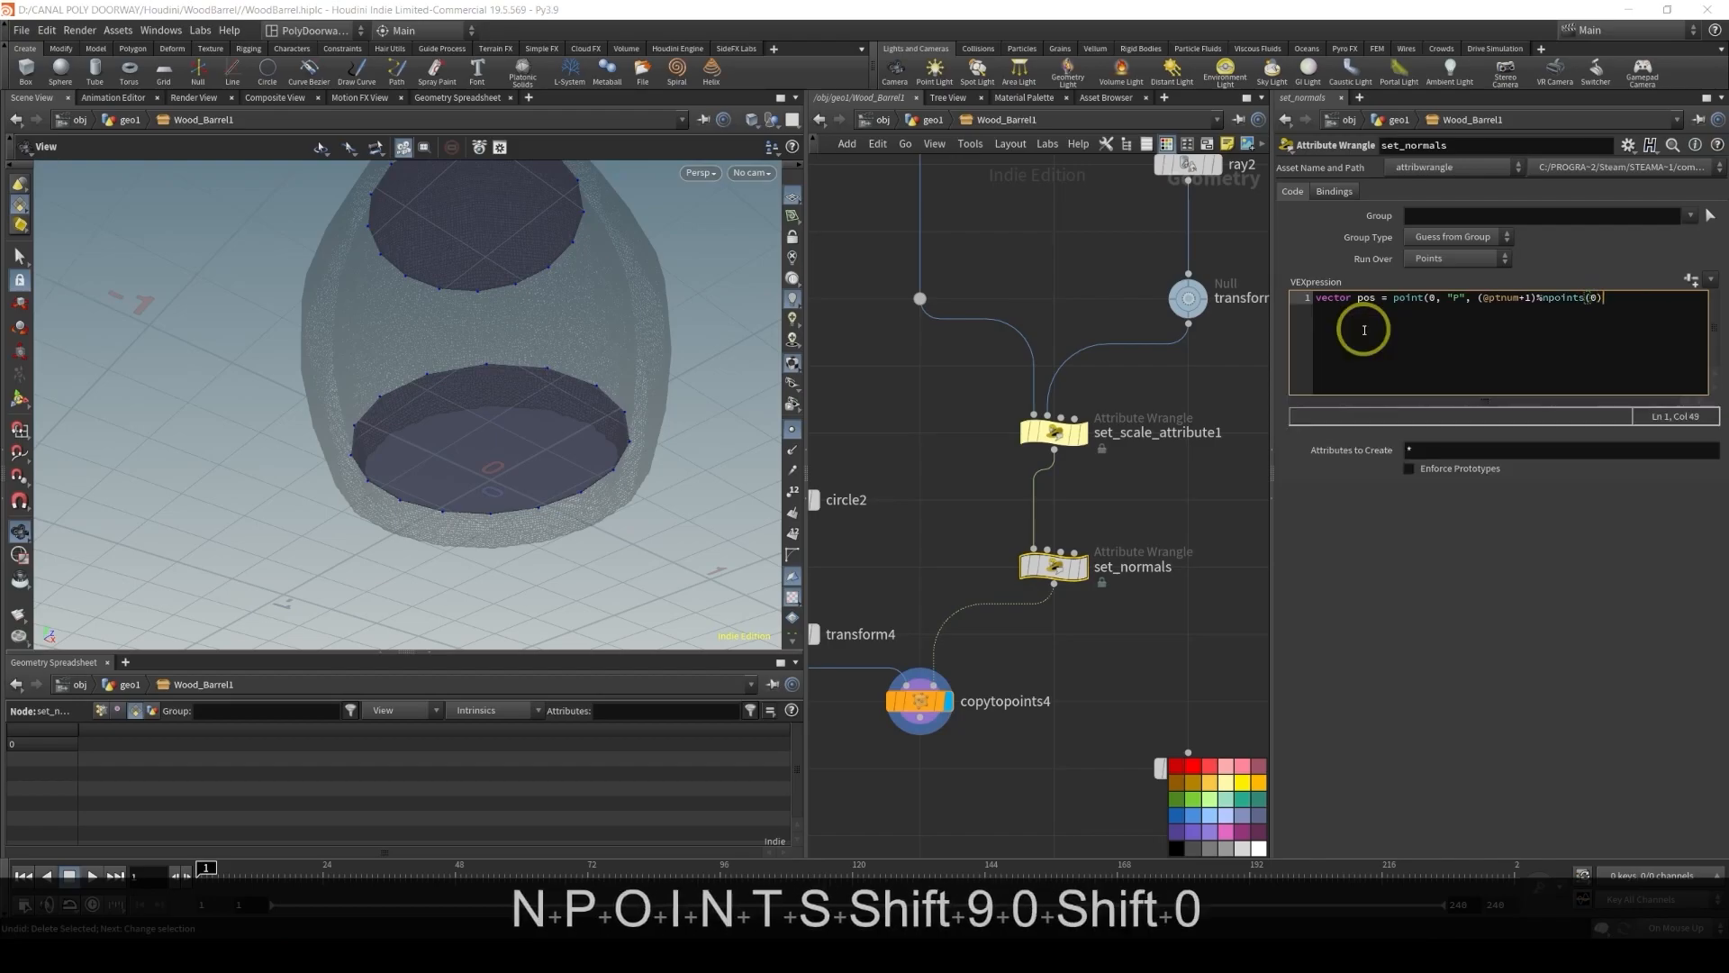
pyautogui.write(';')
pyautogui.press('Return')
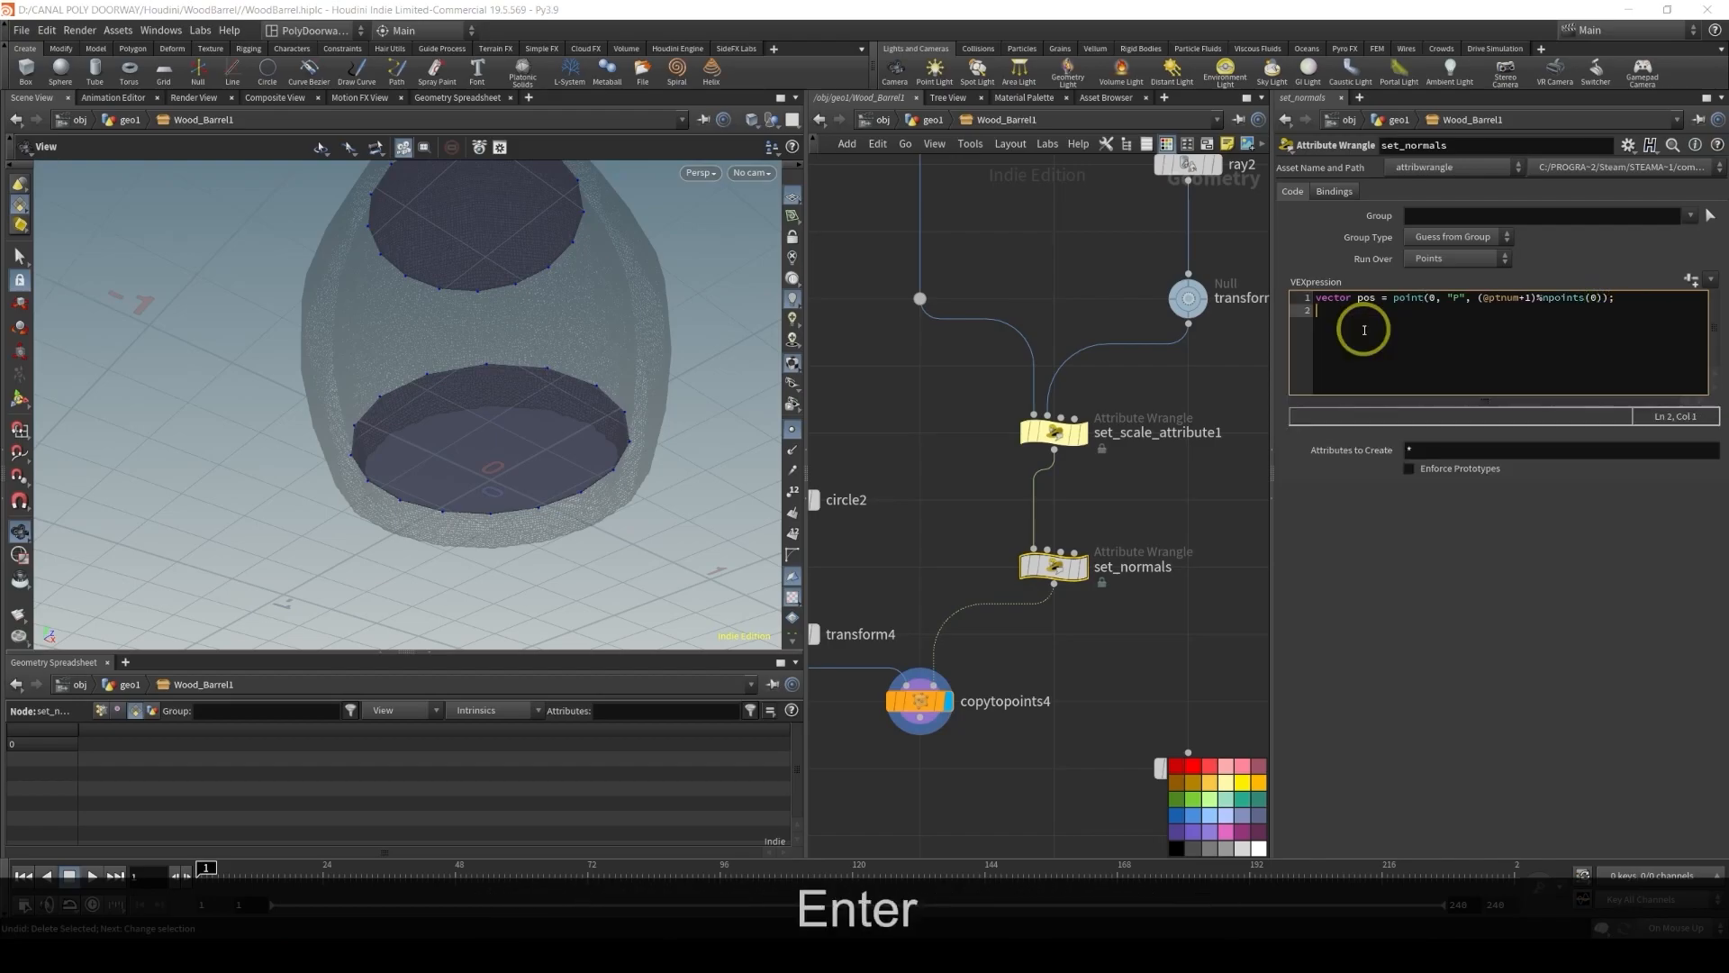
# Add a second VEX line setting @N = normalize(pos - @P); and apply the code
pyautogui.write('@N = ')
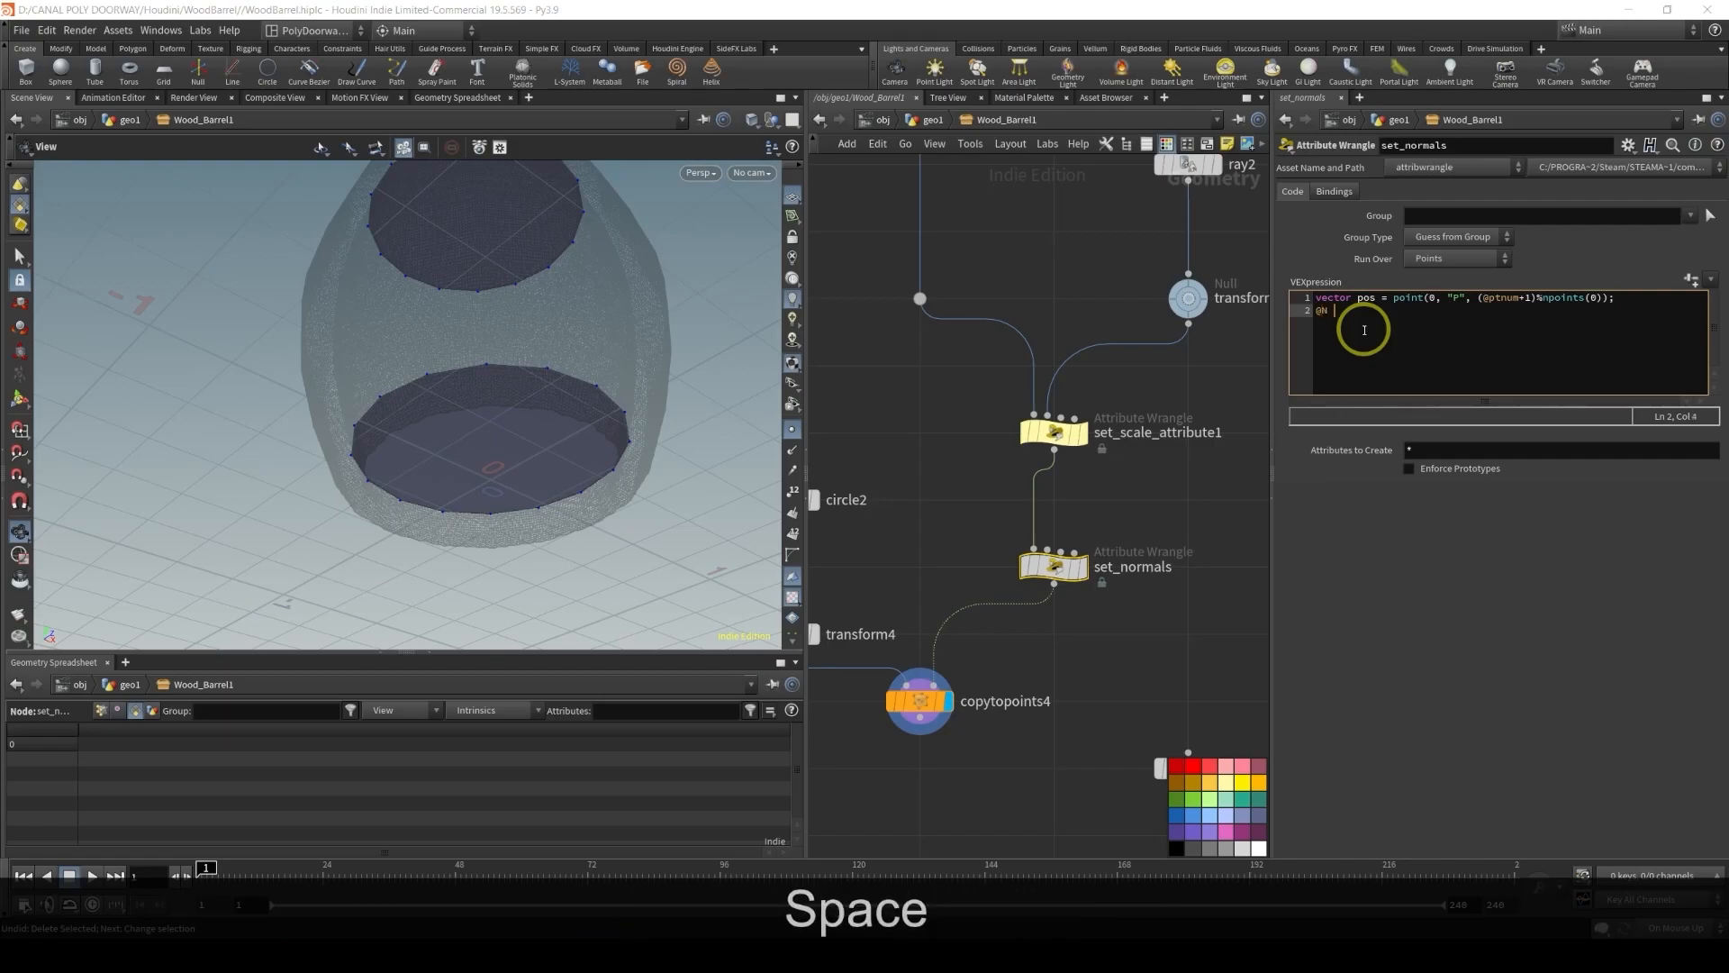
pyautogui.write('nor')
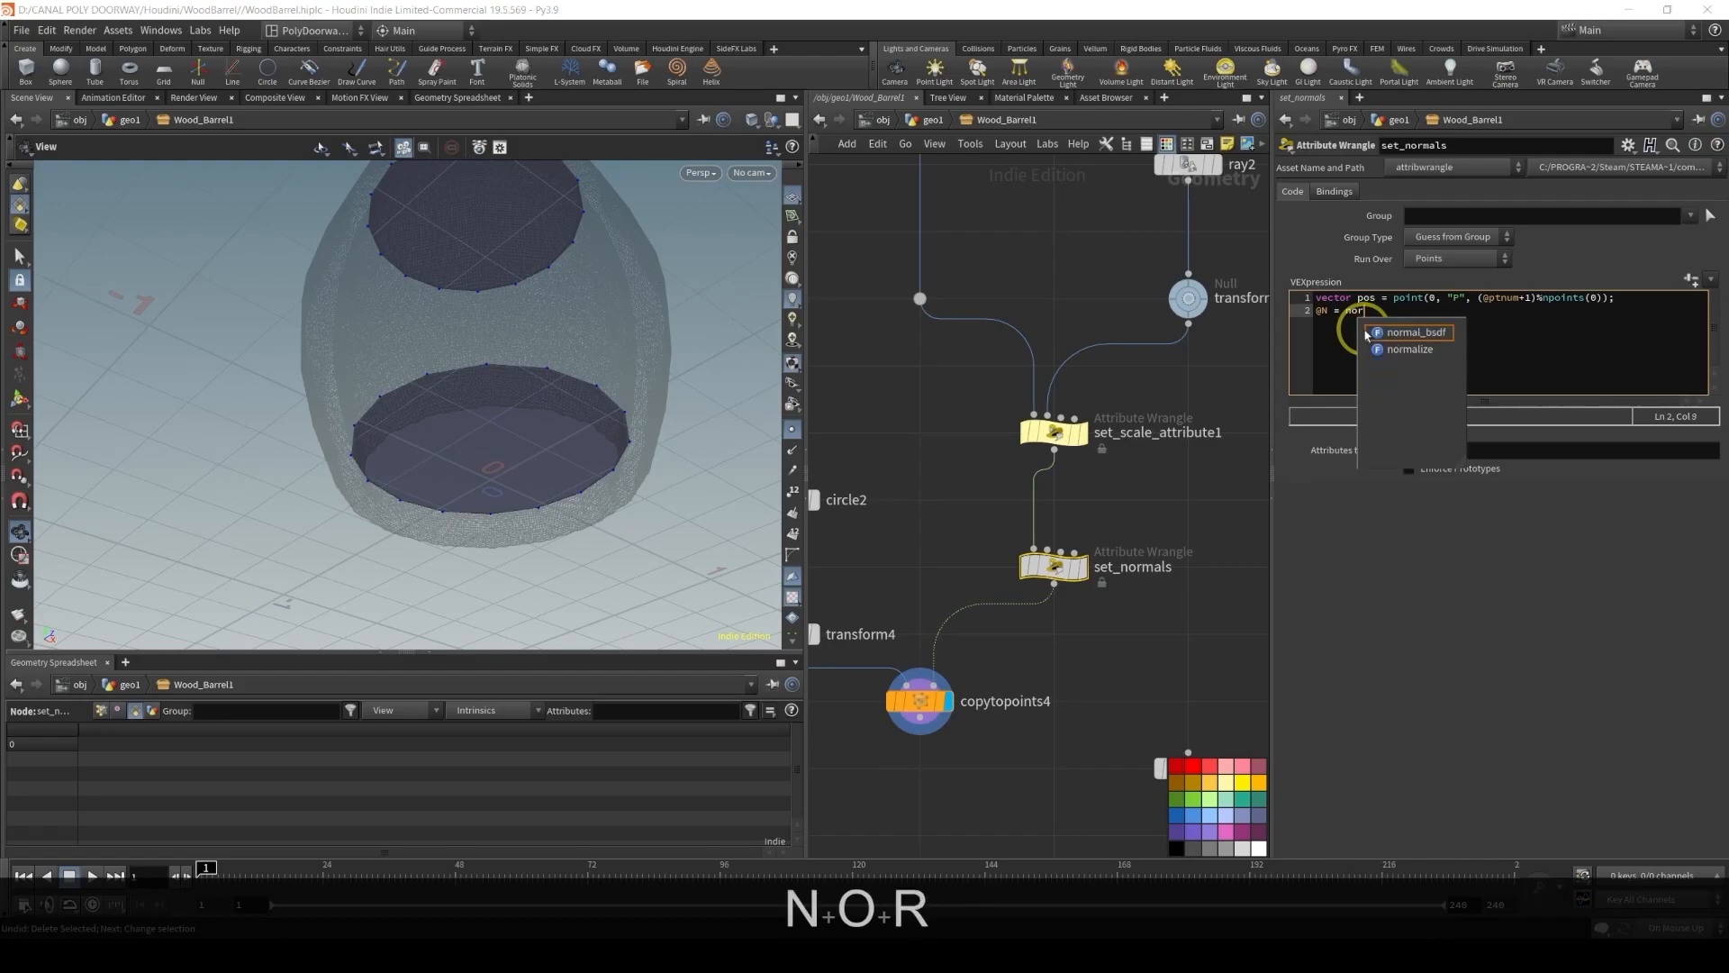
pyautogui.press('Down')
pyautogui.press('Down')
pyautogui.press('Return')
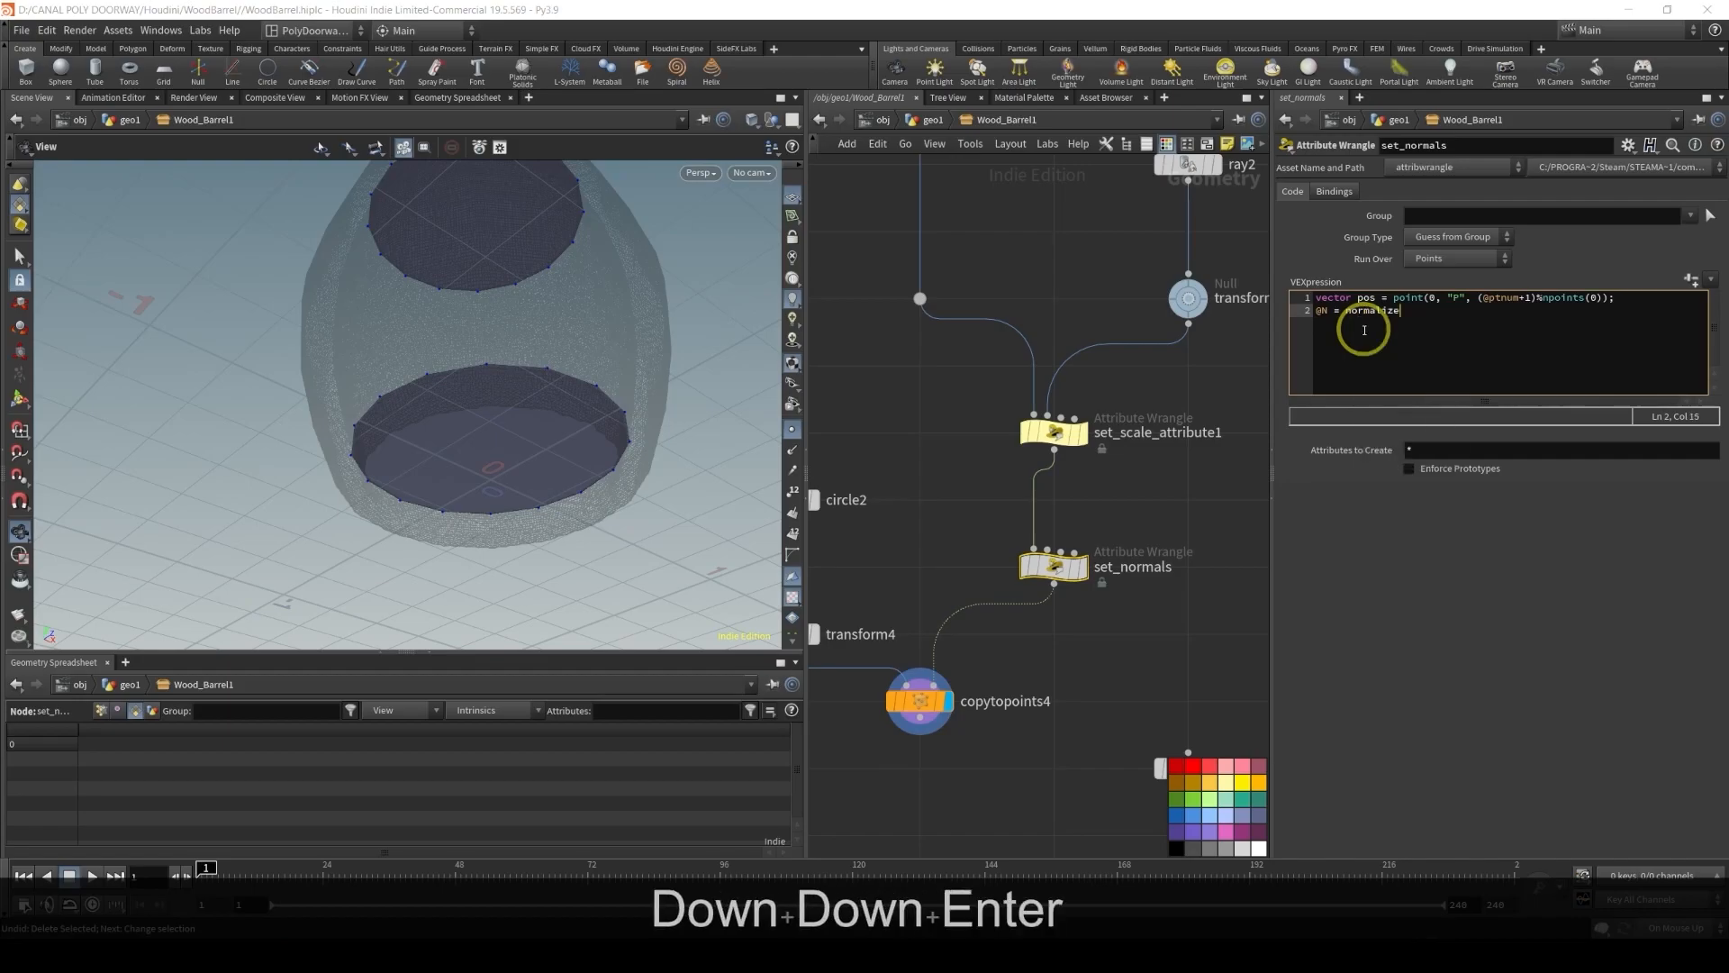
pyautogui.write('(po')
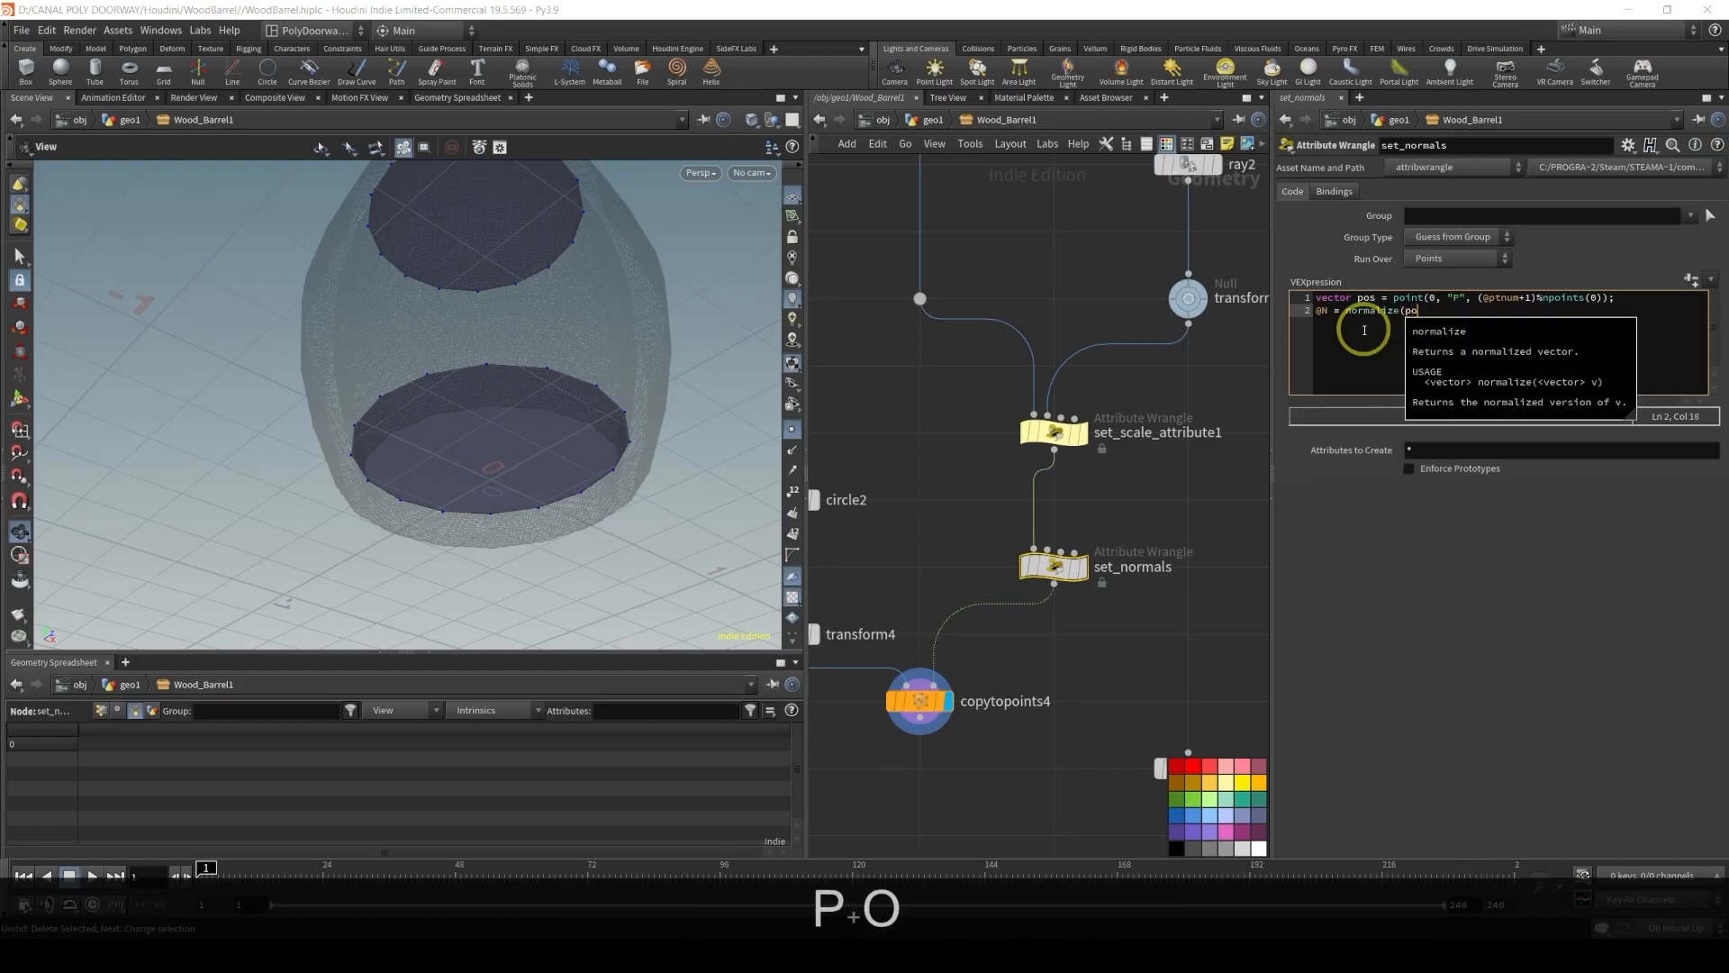
pyautogui.write('s - ')
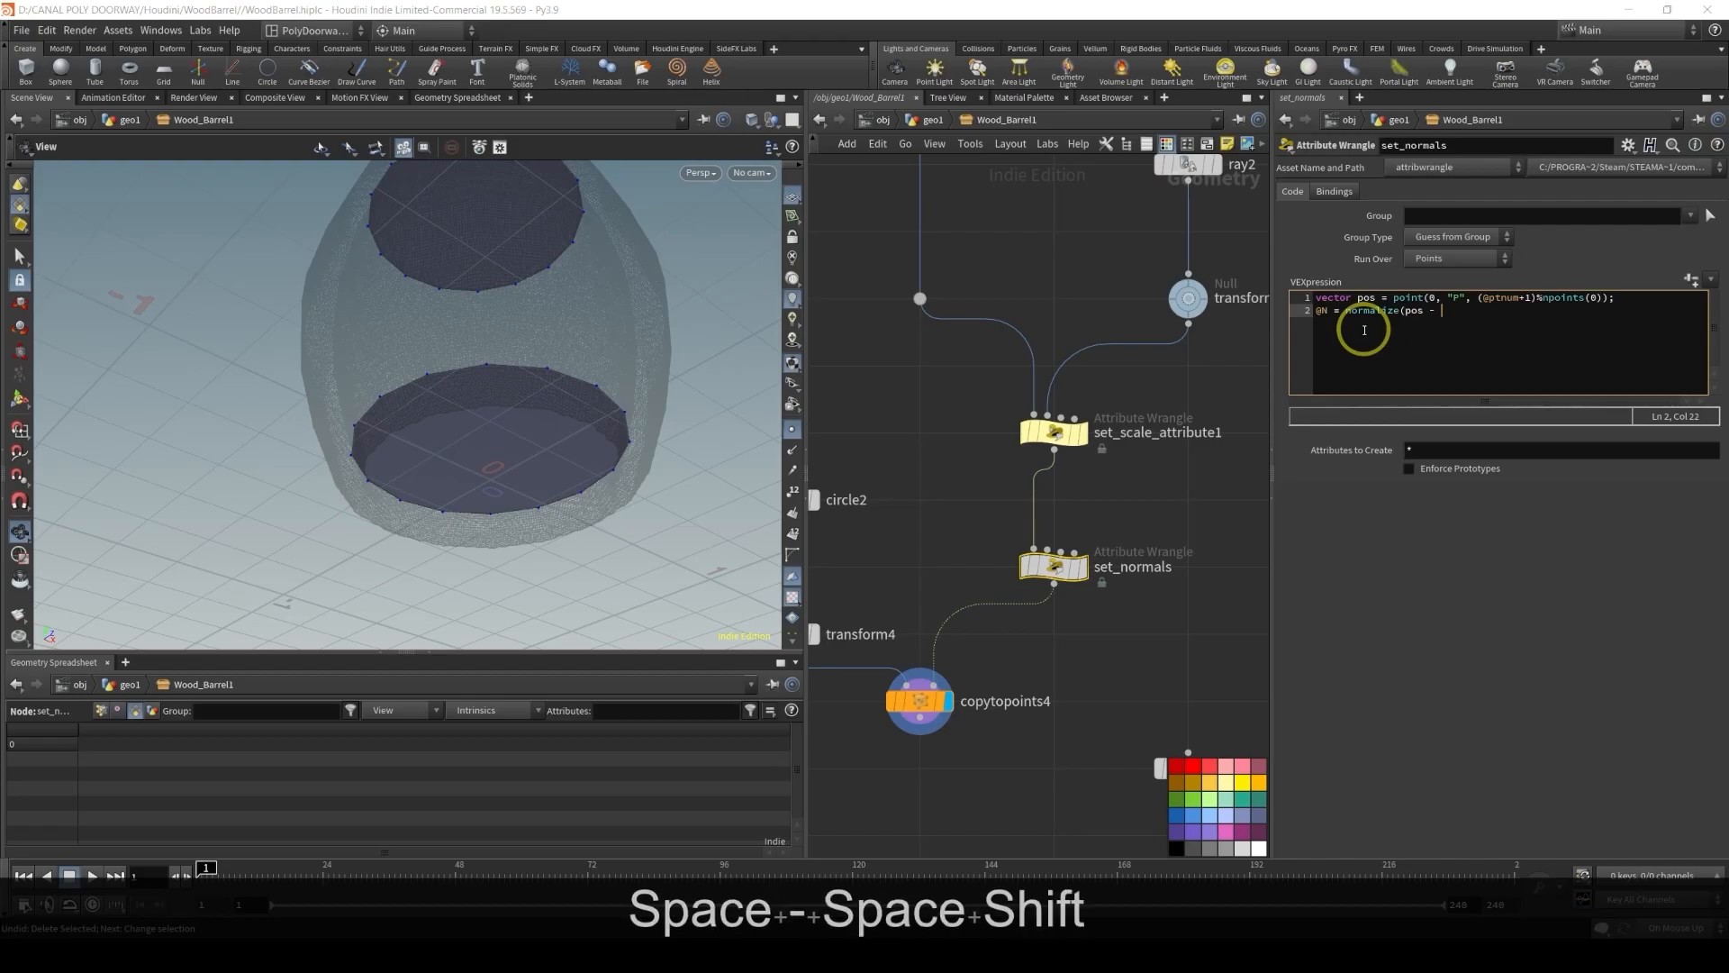
pyautogui.write('@P);')
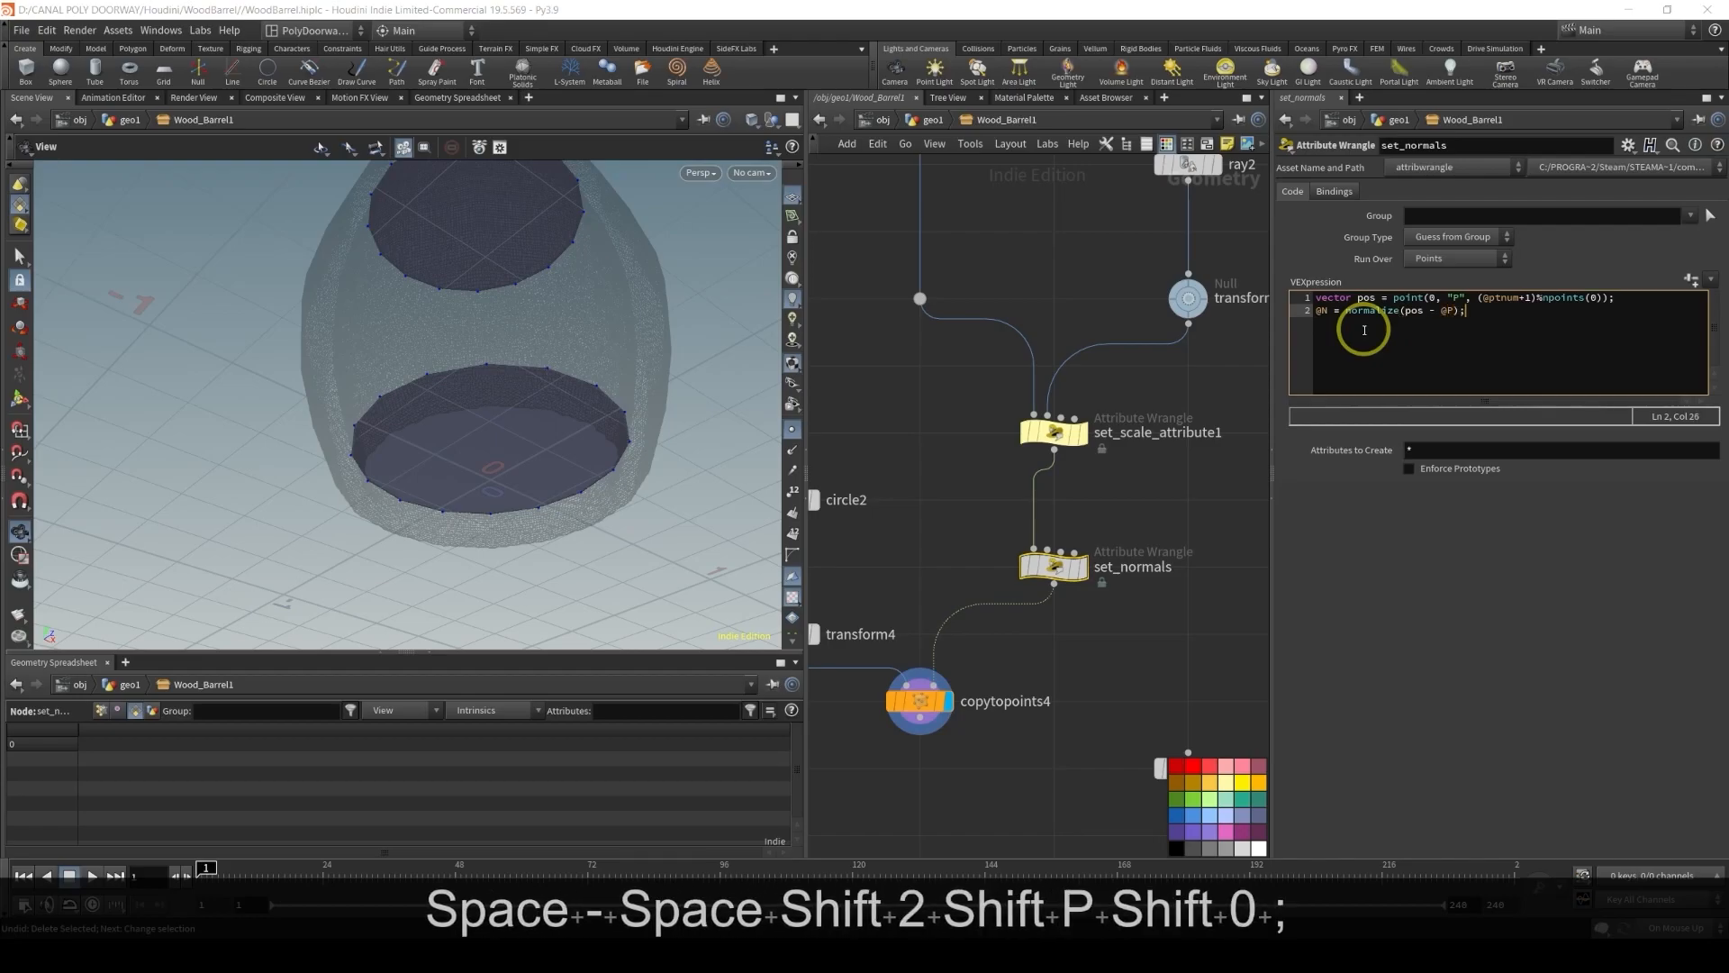
pyautogui.click(1552, 266)
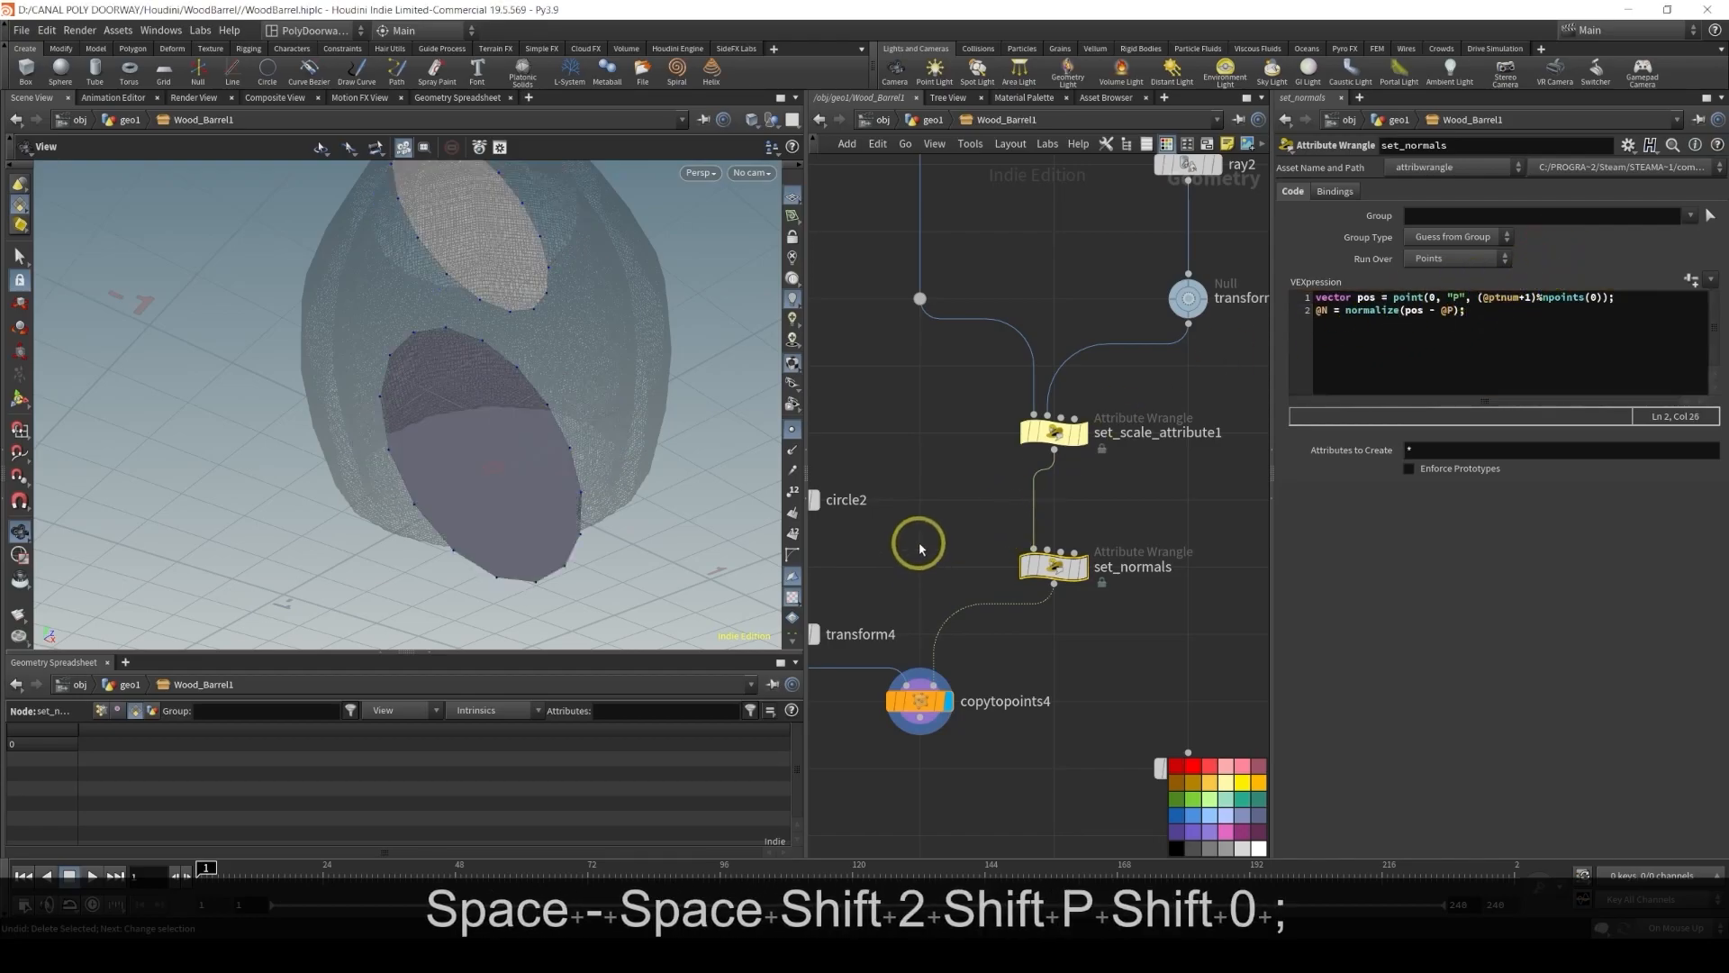
# Delete the transform4 node between circle2 and copytopoints4
pyautogui.moveTo(915, 540); pyautogui.dragTo(1069, 502, button='middle')
pyautogui.moveTo(929, 544); pyautogui.dragTo(1007, 615)
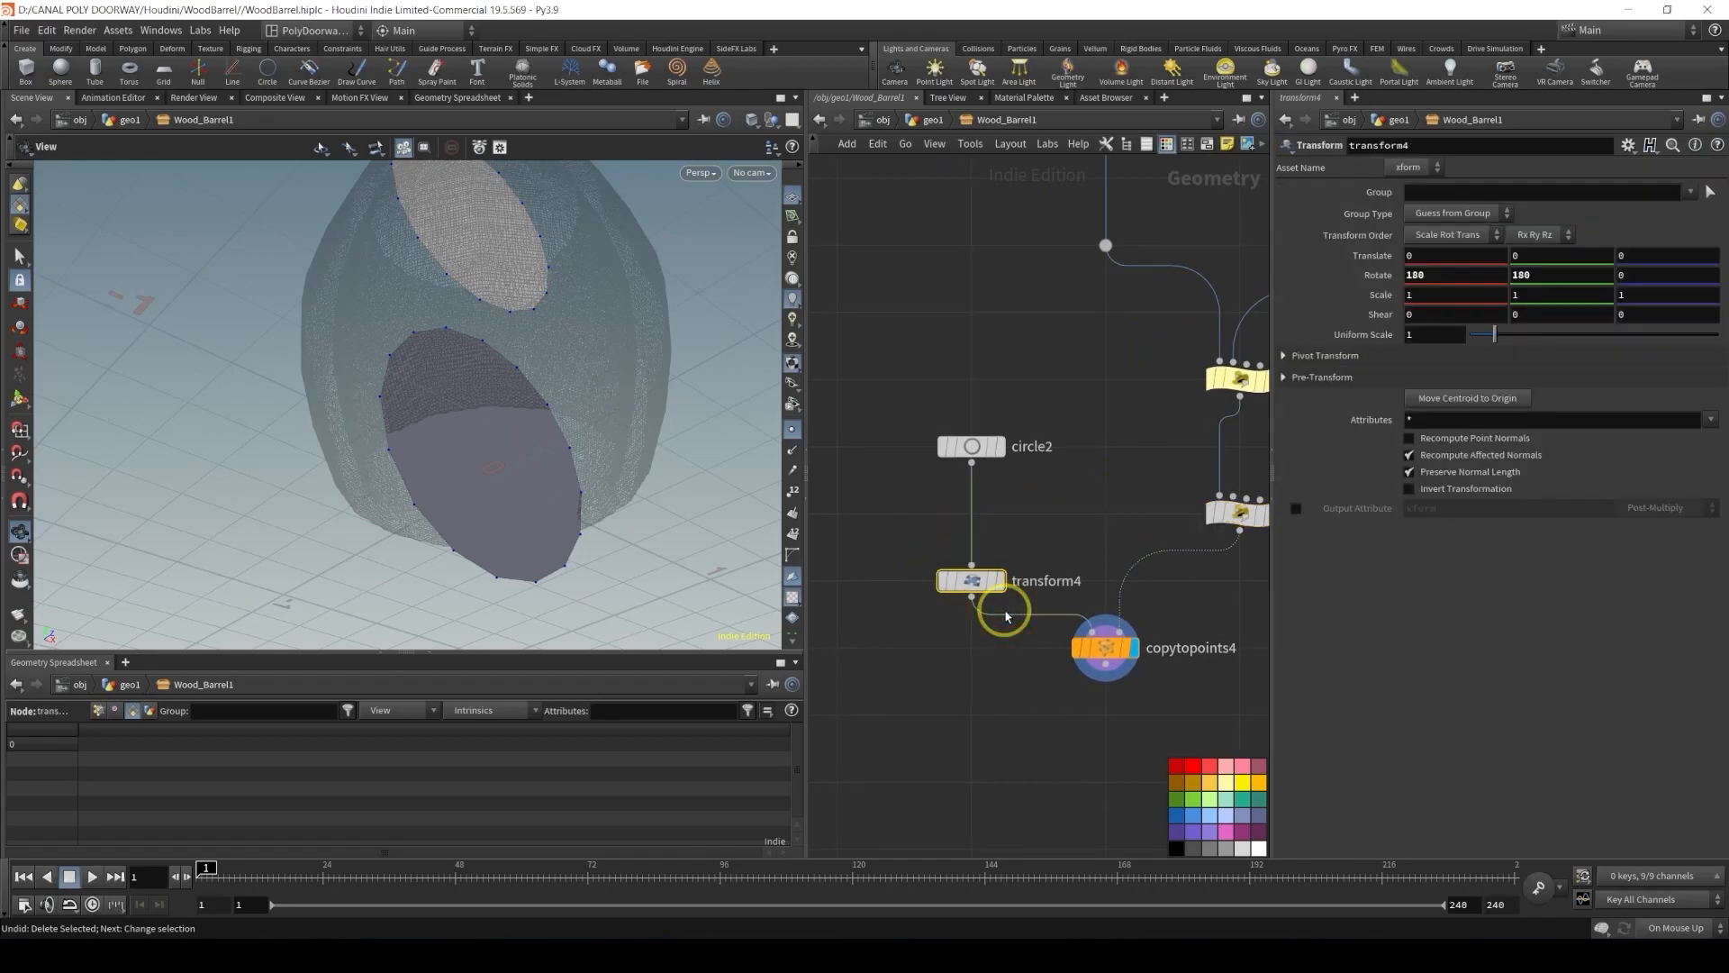
pyautogui.press('Delete')
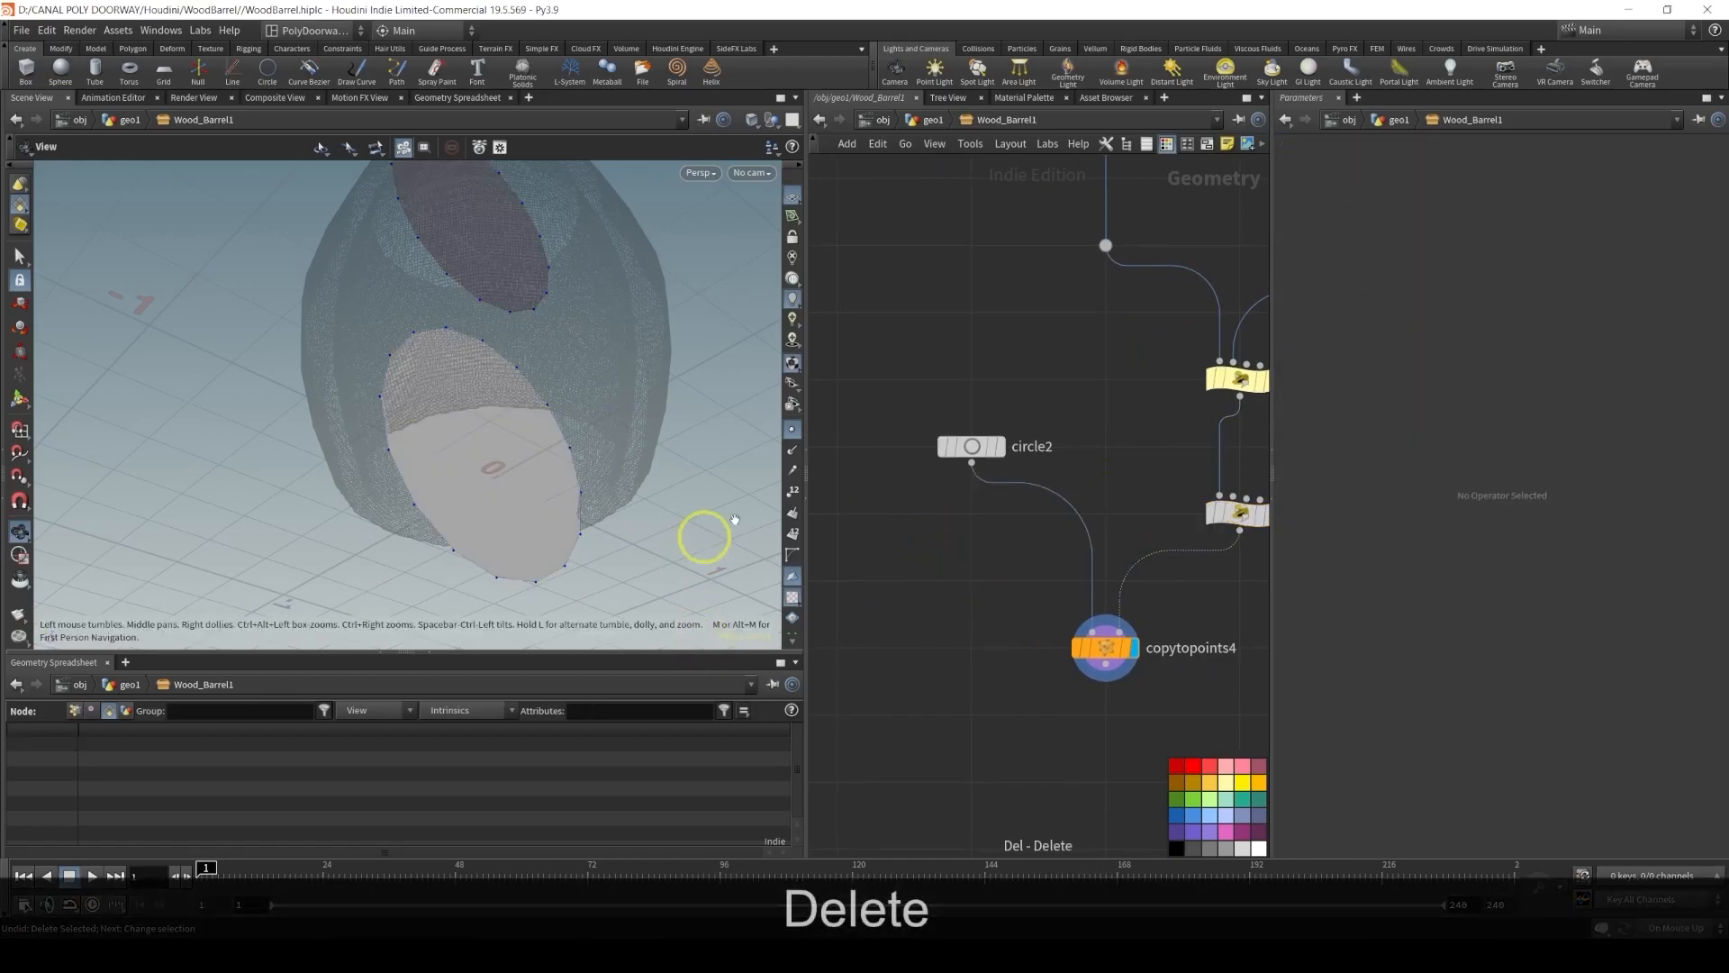
# Set circle2's orientation to XY Plane
pyautogui.click(978, 446)
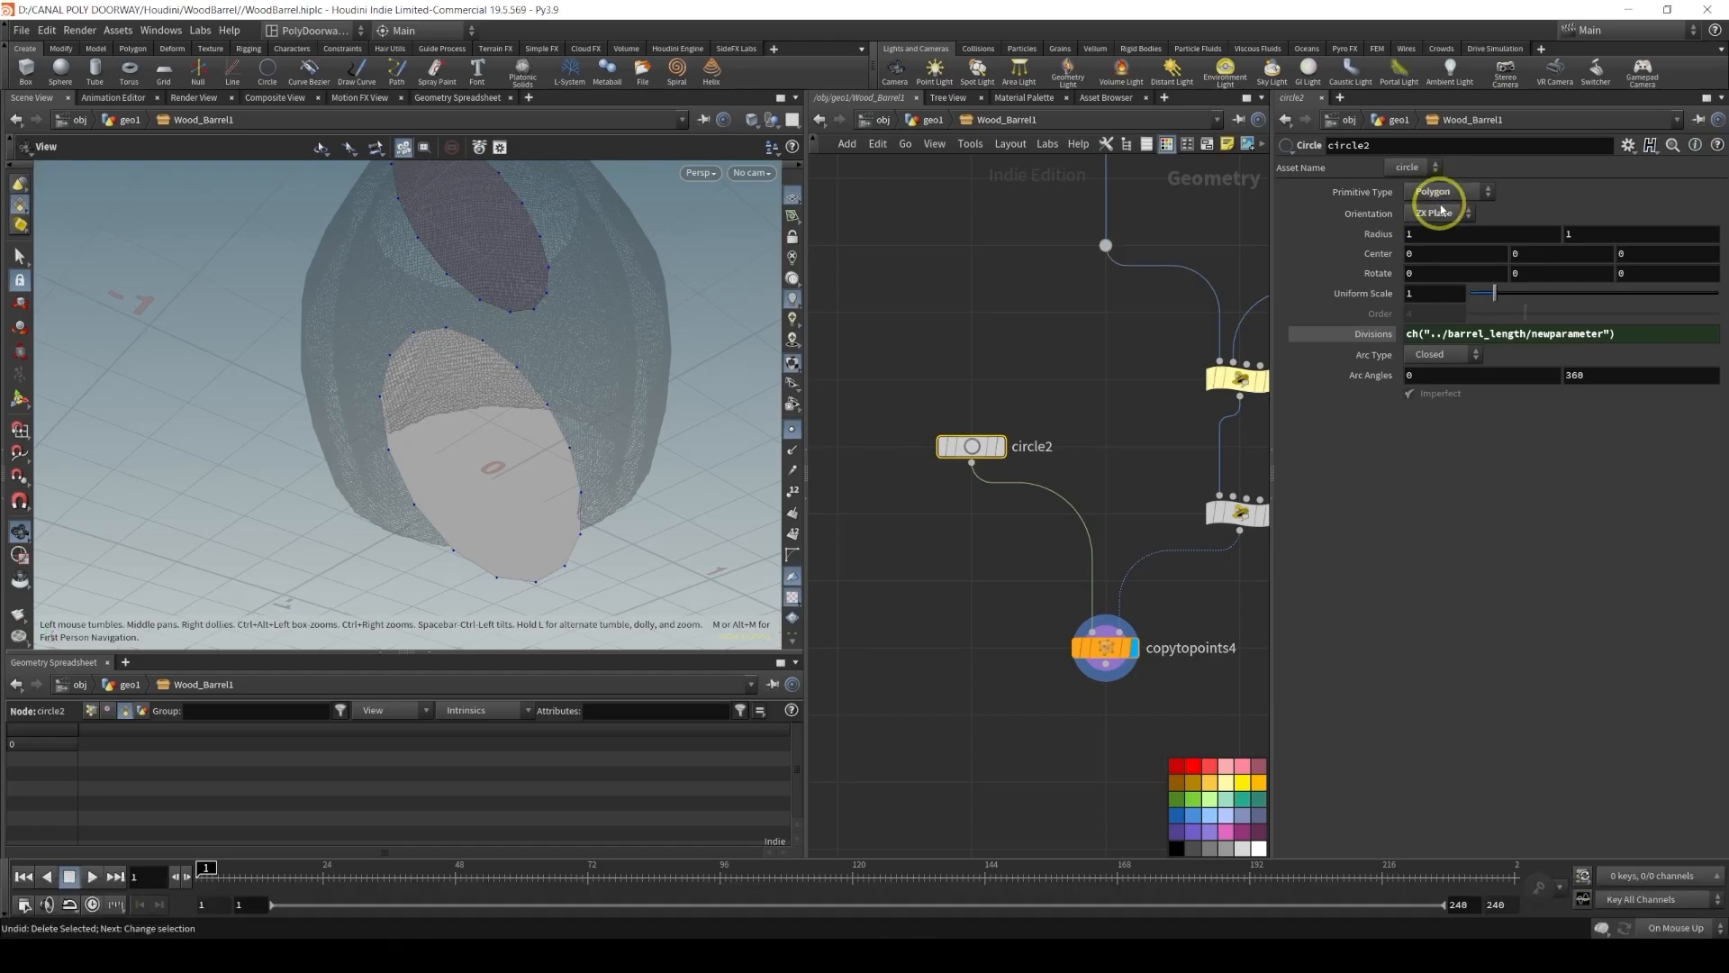
pyautogui.click(1441, 215)
pyautogui.click(1438, 230)
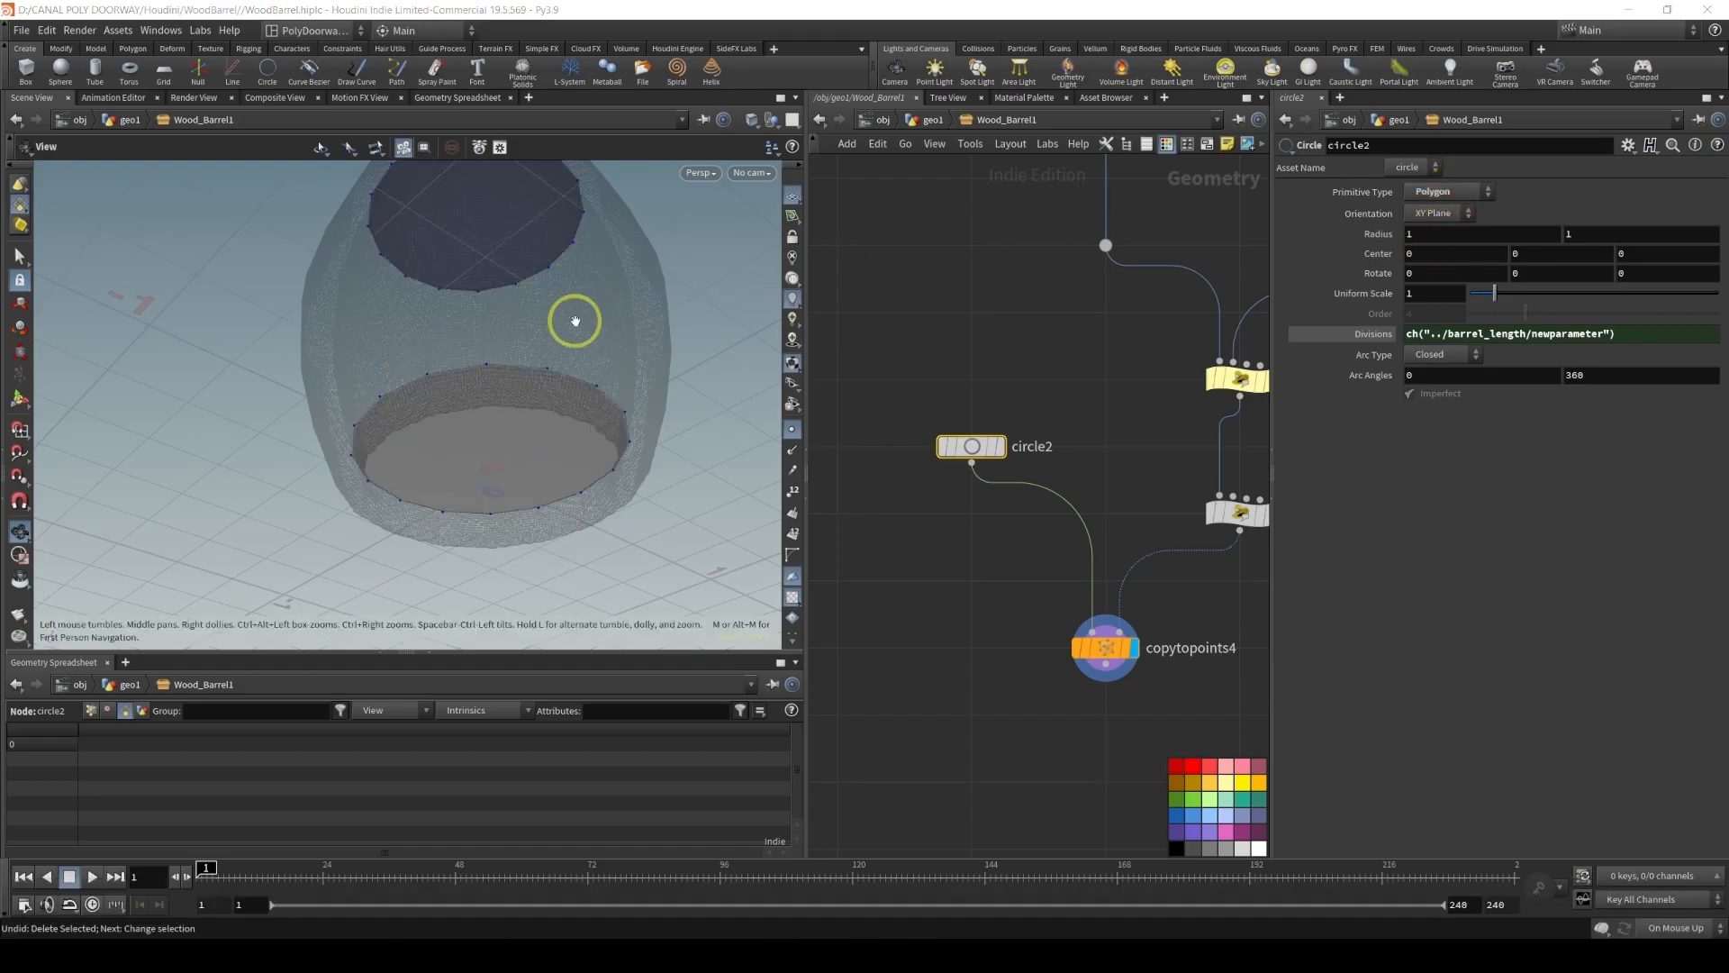
pyautogui.press('alt')
pyautogui.keyDown('alt'); pyautogui.moveTo(540, 306); pyautogui.dragTo(498, 424); pyautogui.keyUp('alt')
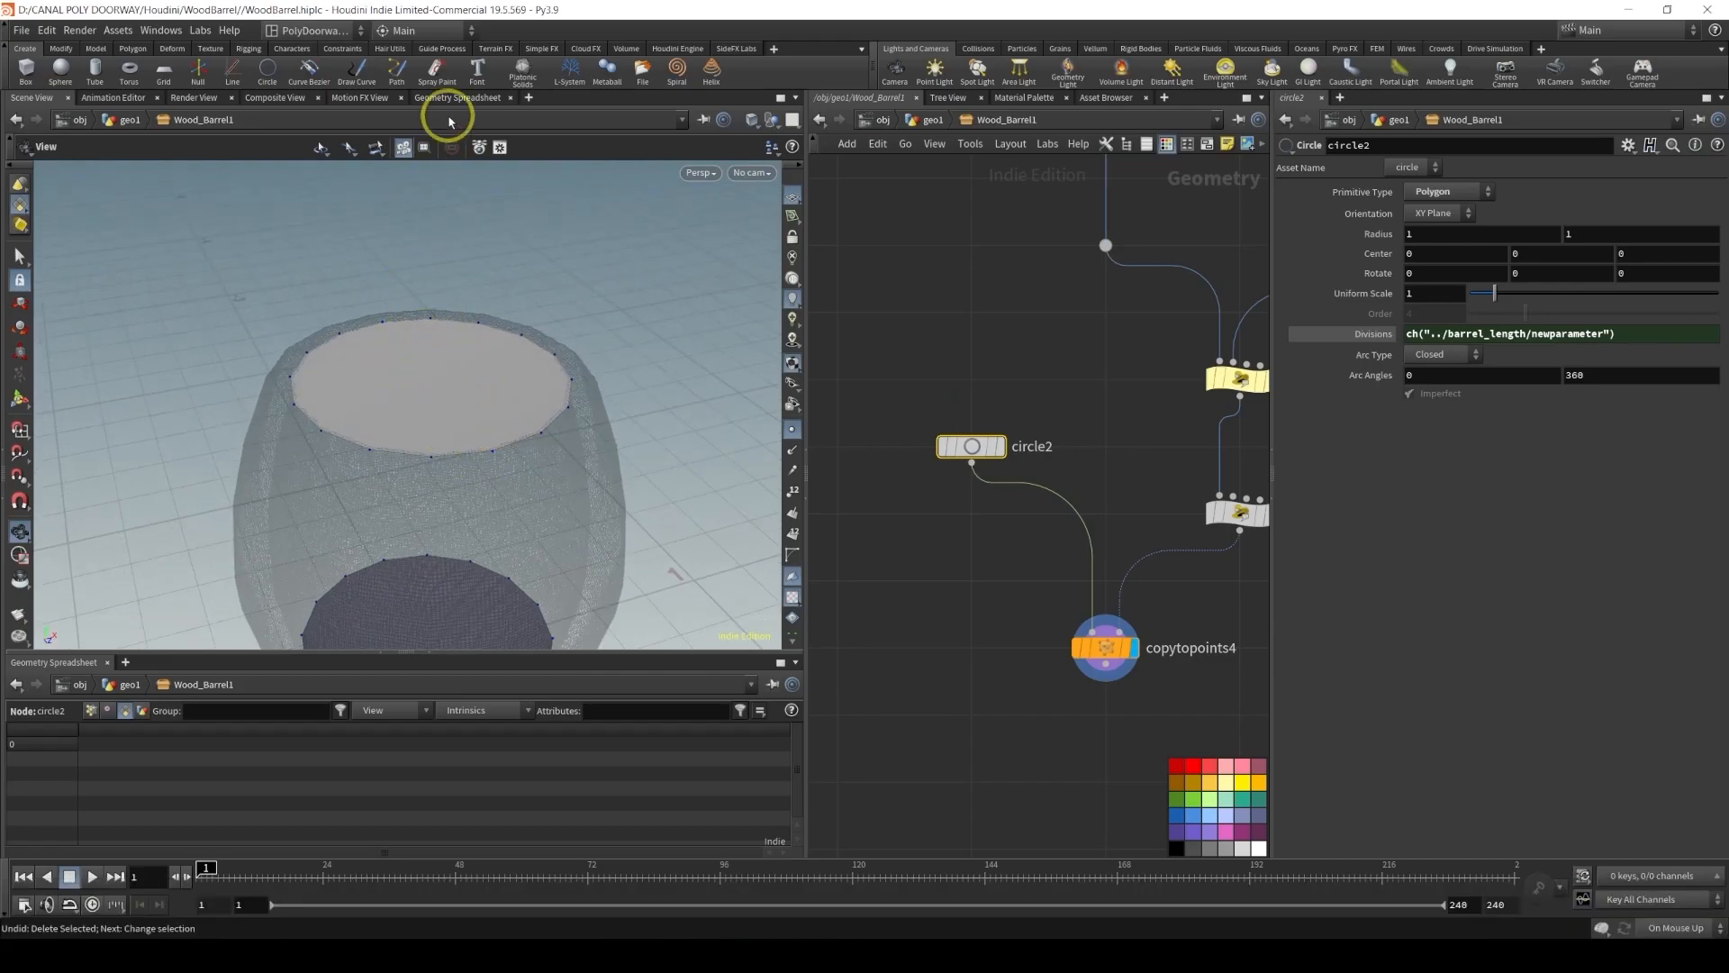
pyautogui.keyDown('alt'); pyautogui.moveTo(432, 530); pyautogui.dragTo(414, 359); pyautogui.keyUp('alt')
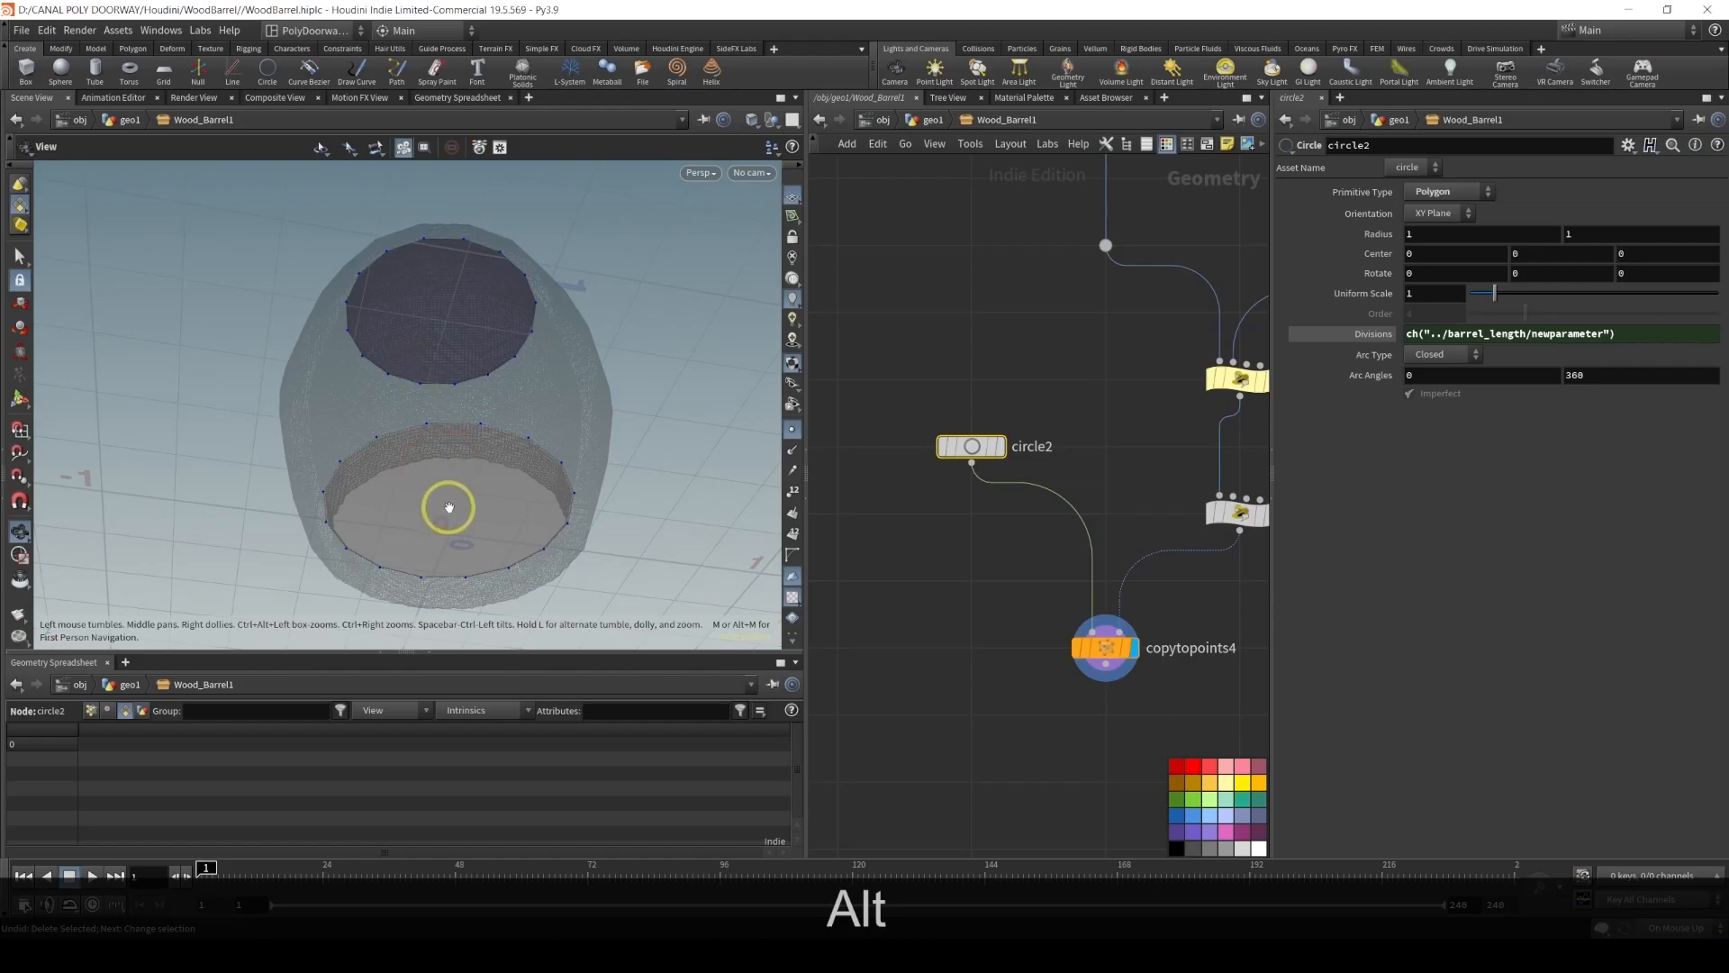
pyautogui.hscroll(3, 951, 530)
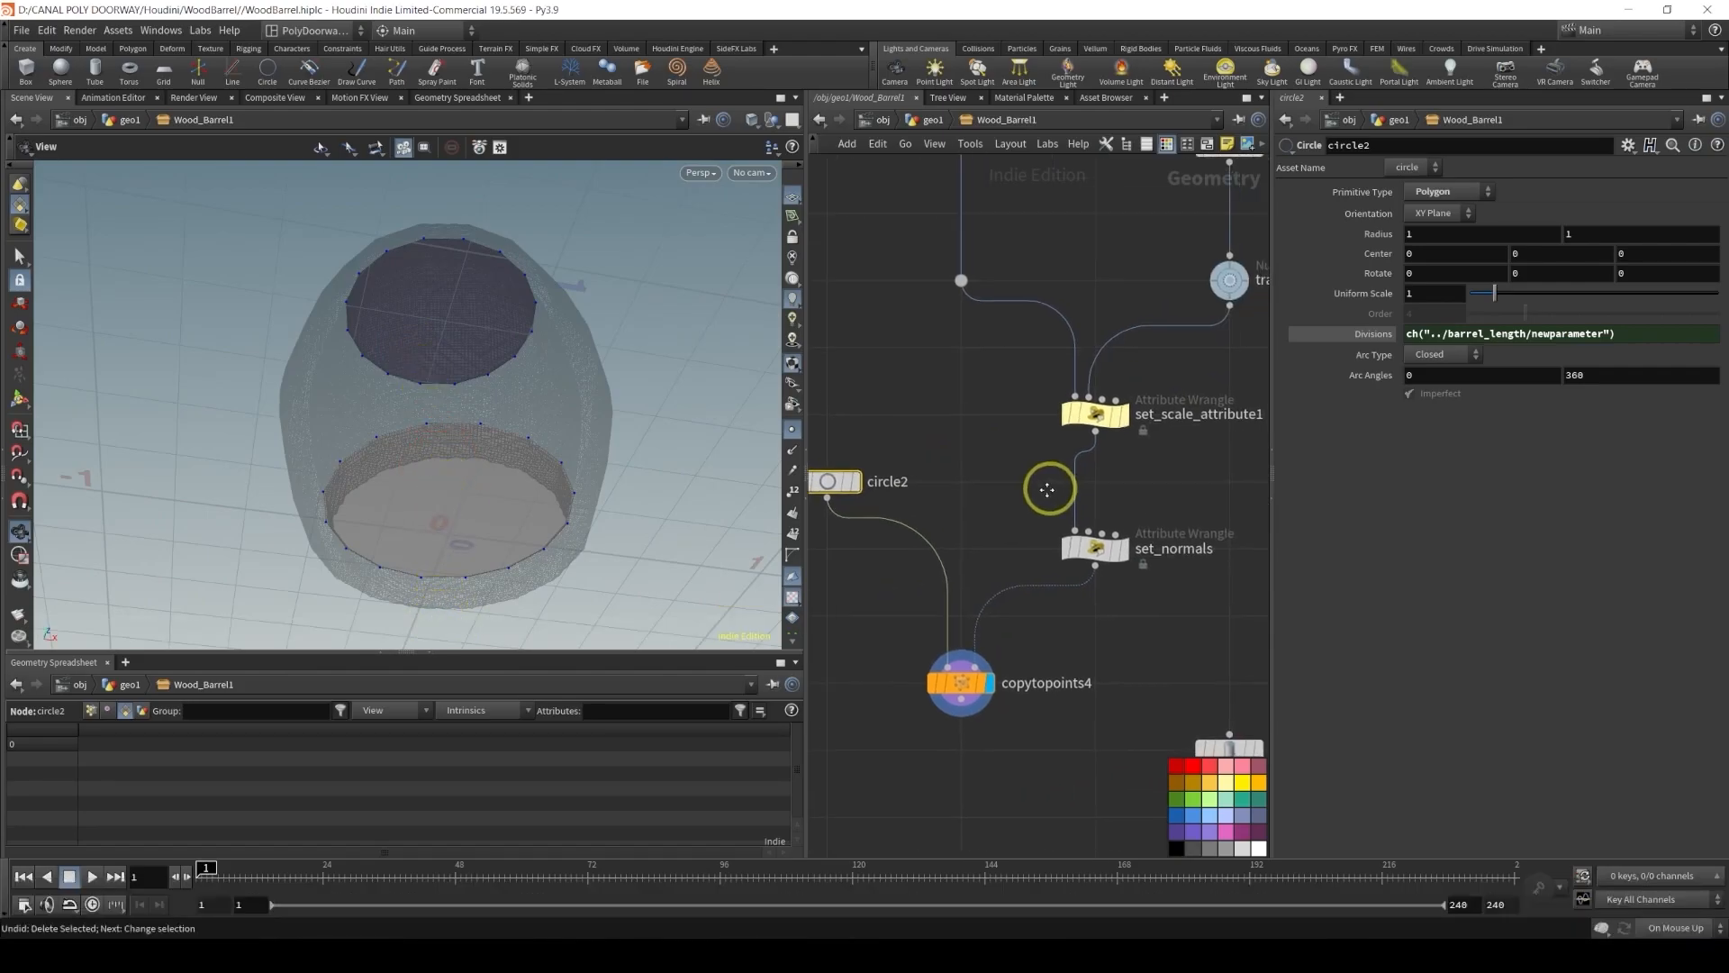
# Inspect the set_normals and copytopoints4 outputs in the viewport, then save the scene file
pyautogui.click(1117, 549)
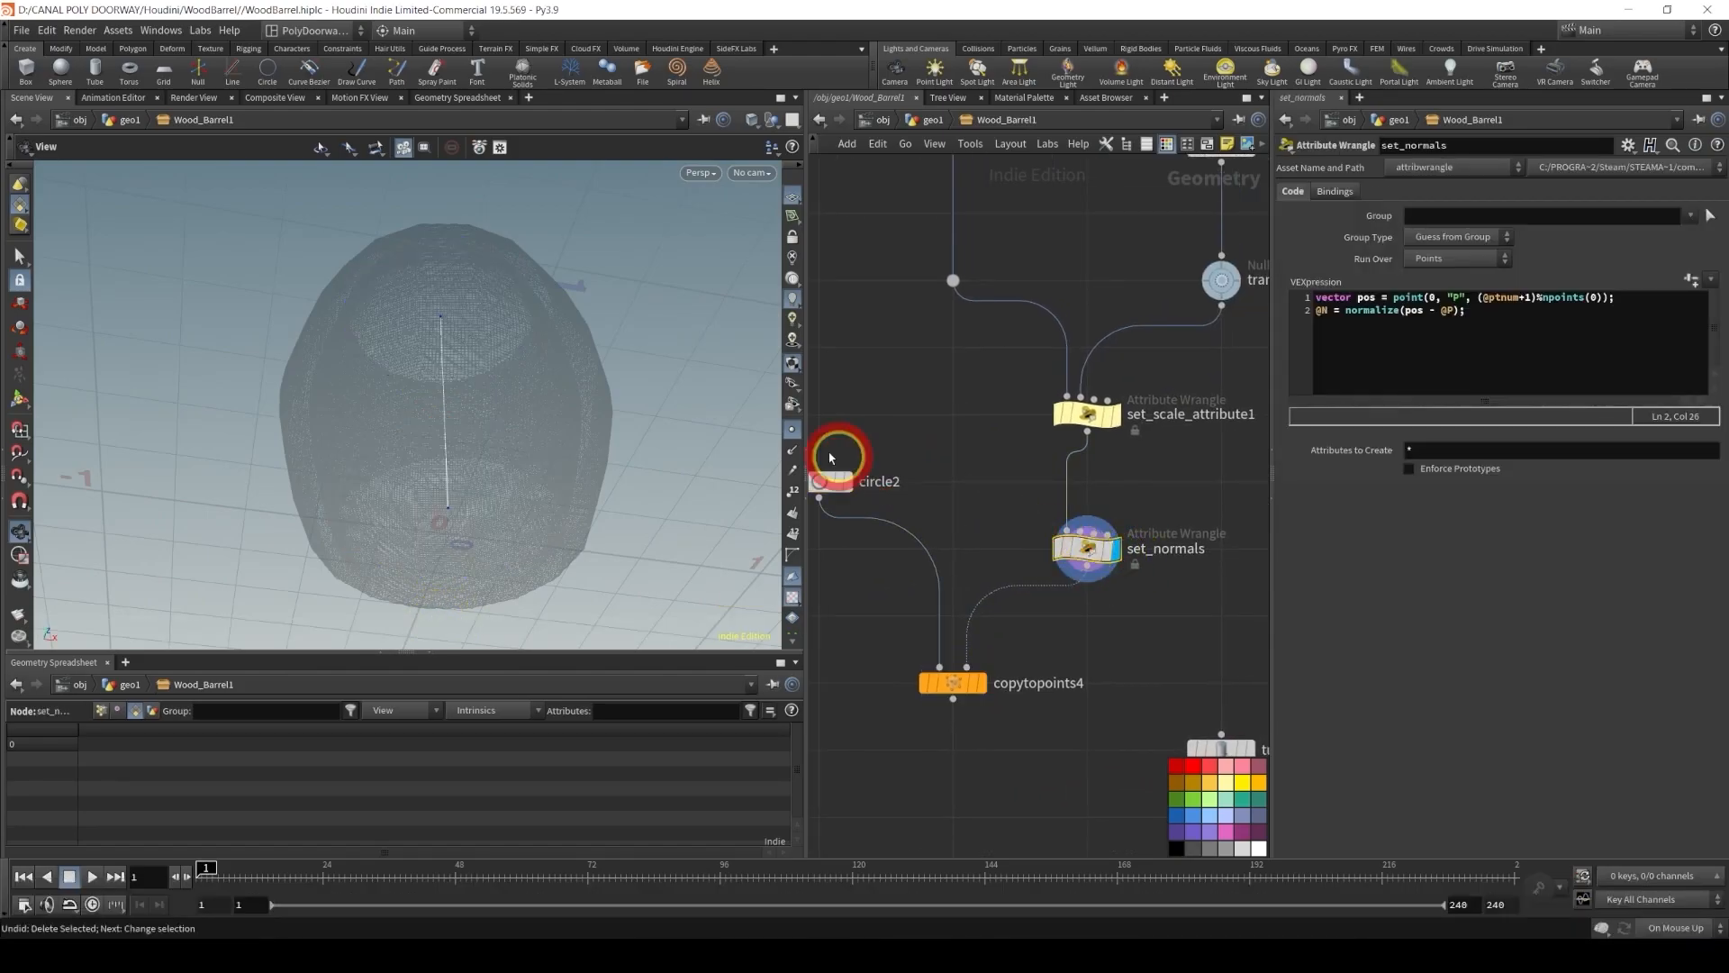
pyautogui.keyDown('alt'); pyautogui.moveTo(535, 396); pyautogui.dragTo(418, 242); pyautogui.keyUp('alt')
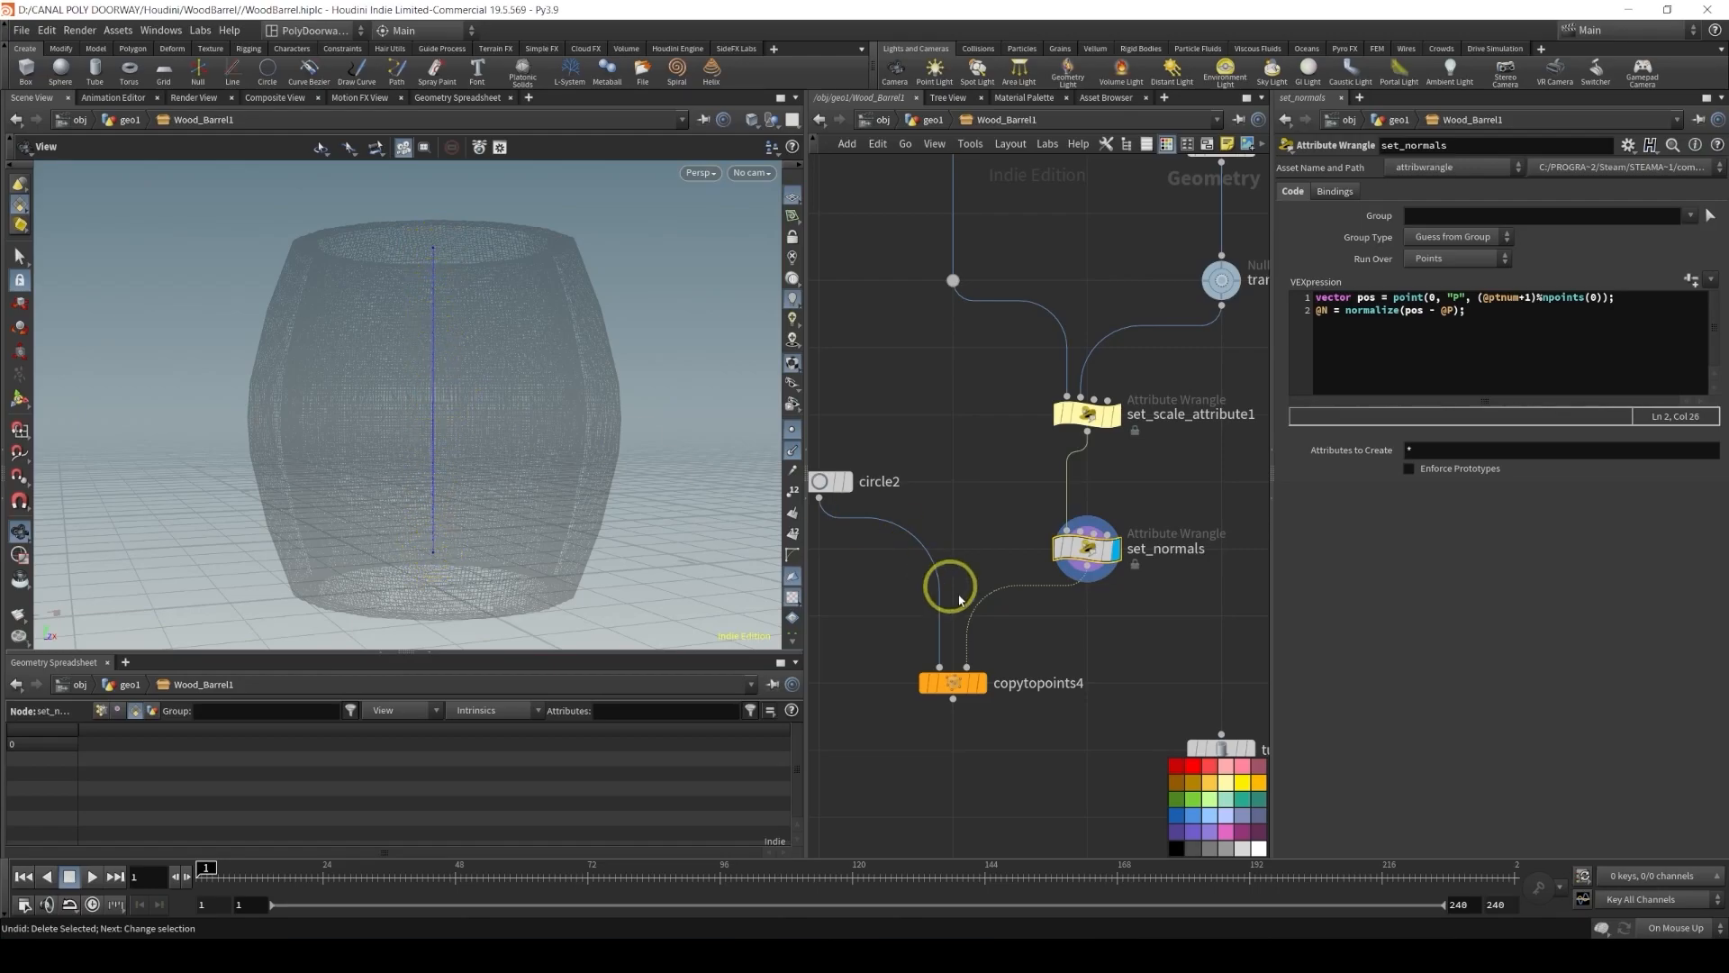
pyautogui.moveTo(934, 571); pyautogui.dragTo(1035, 460, button='middle')
pyautogui.click(1053, 546)
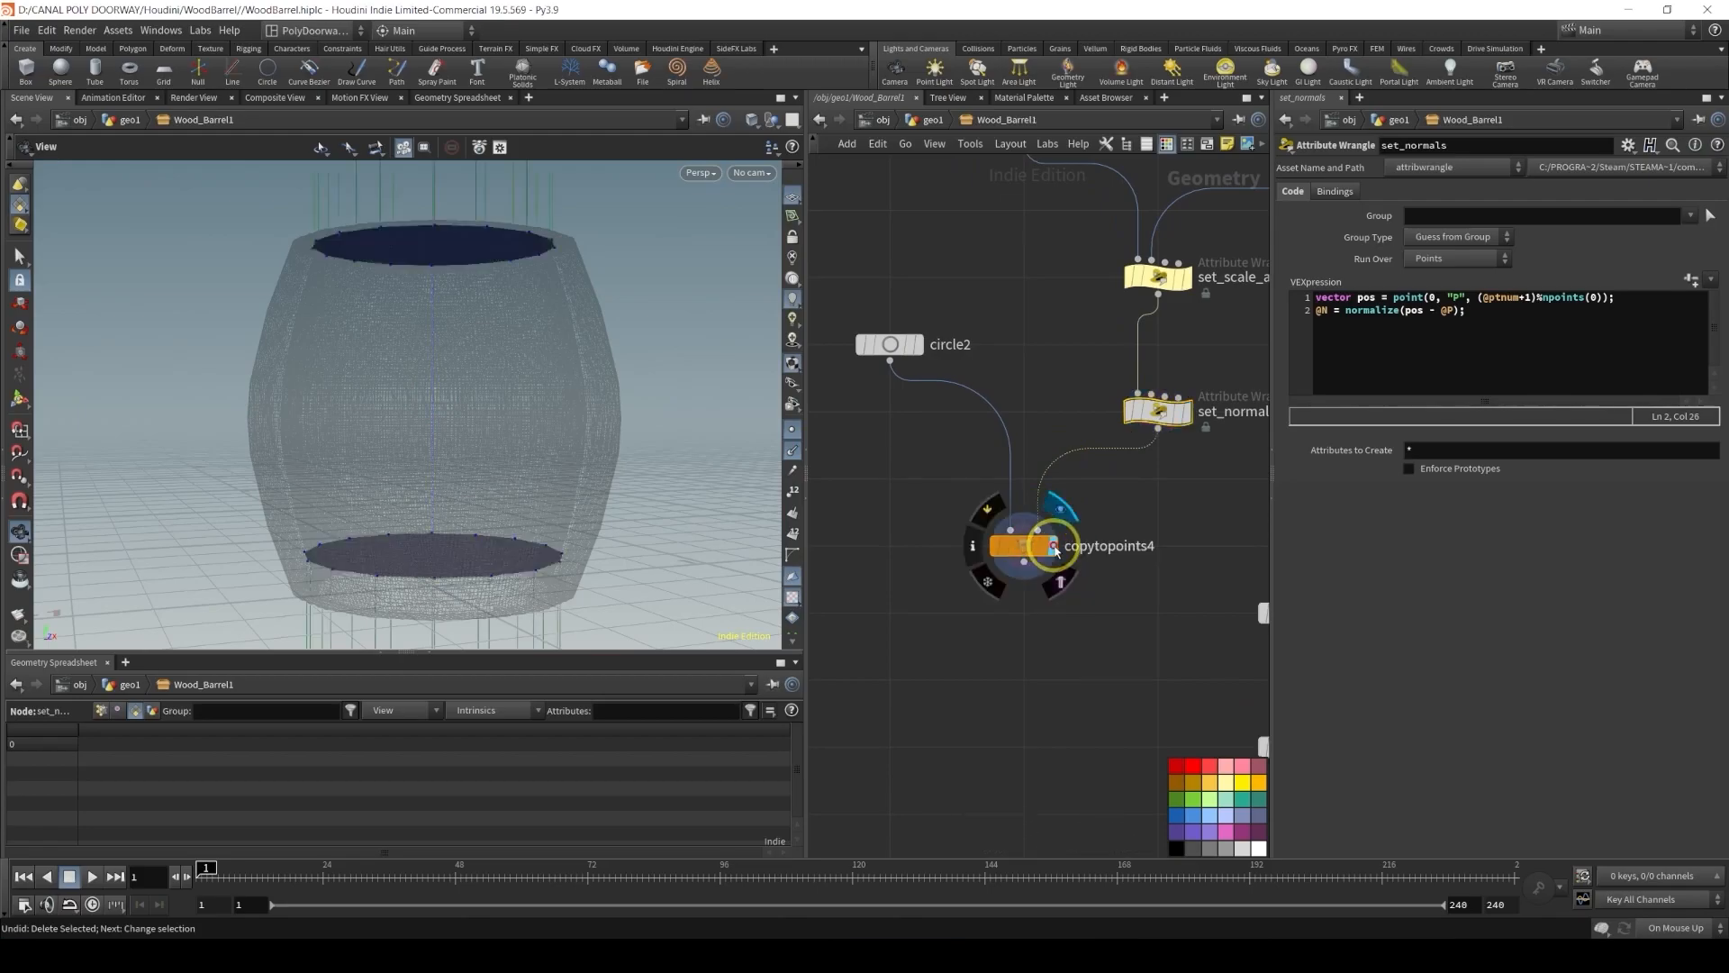
pyautogui.click(1024, 546)
pyautogui.keyDown('alt'); pyautogui.moveTo(261, 301); pyautogui.dragTo(468, 432); pyautogui.keyUp('alt')
pyautogui.hotkey('ctrl', 'alt', 's')
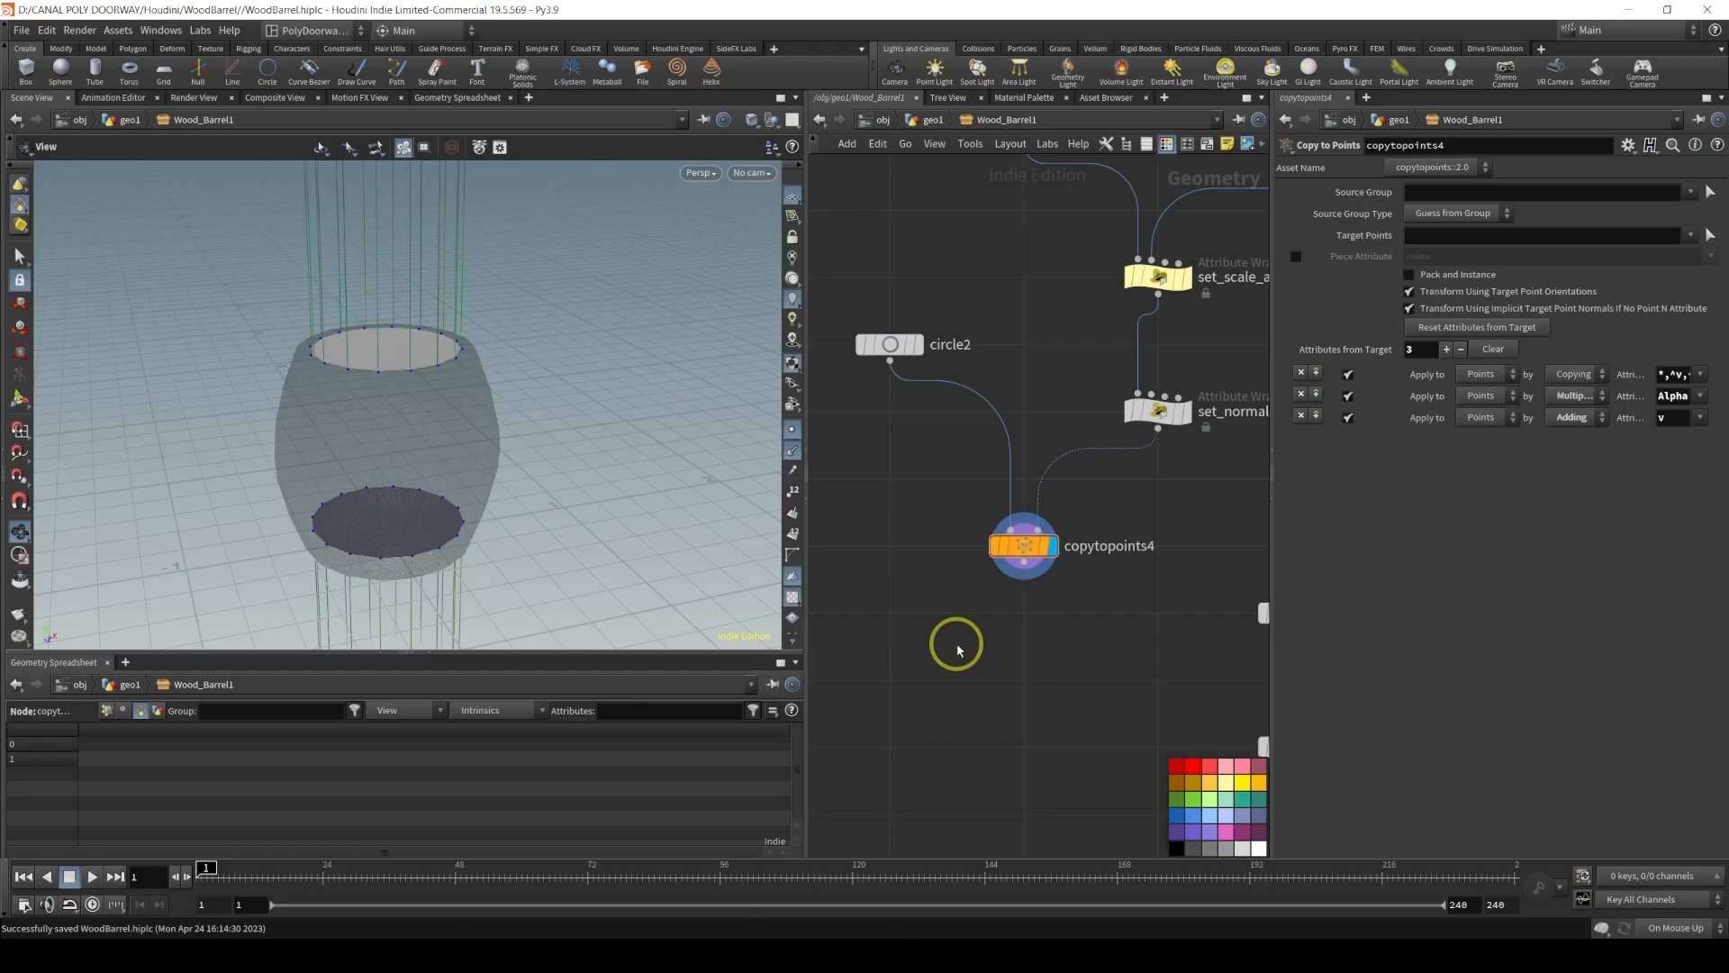
# Add an Attribute Wrangle node below copytopoints4 and connect it to copytopoints4's output
pyautogui.press('Tab')
pyautogui.write('wra')
pyautogui.press('Return')
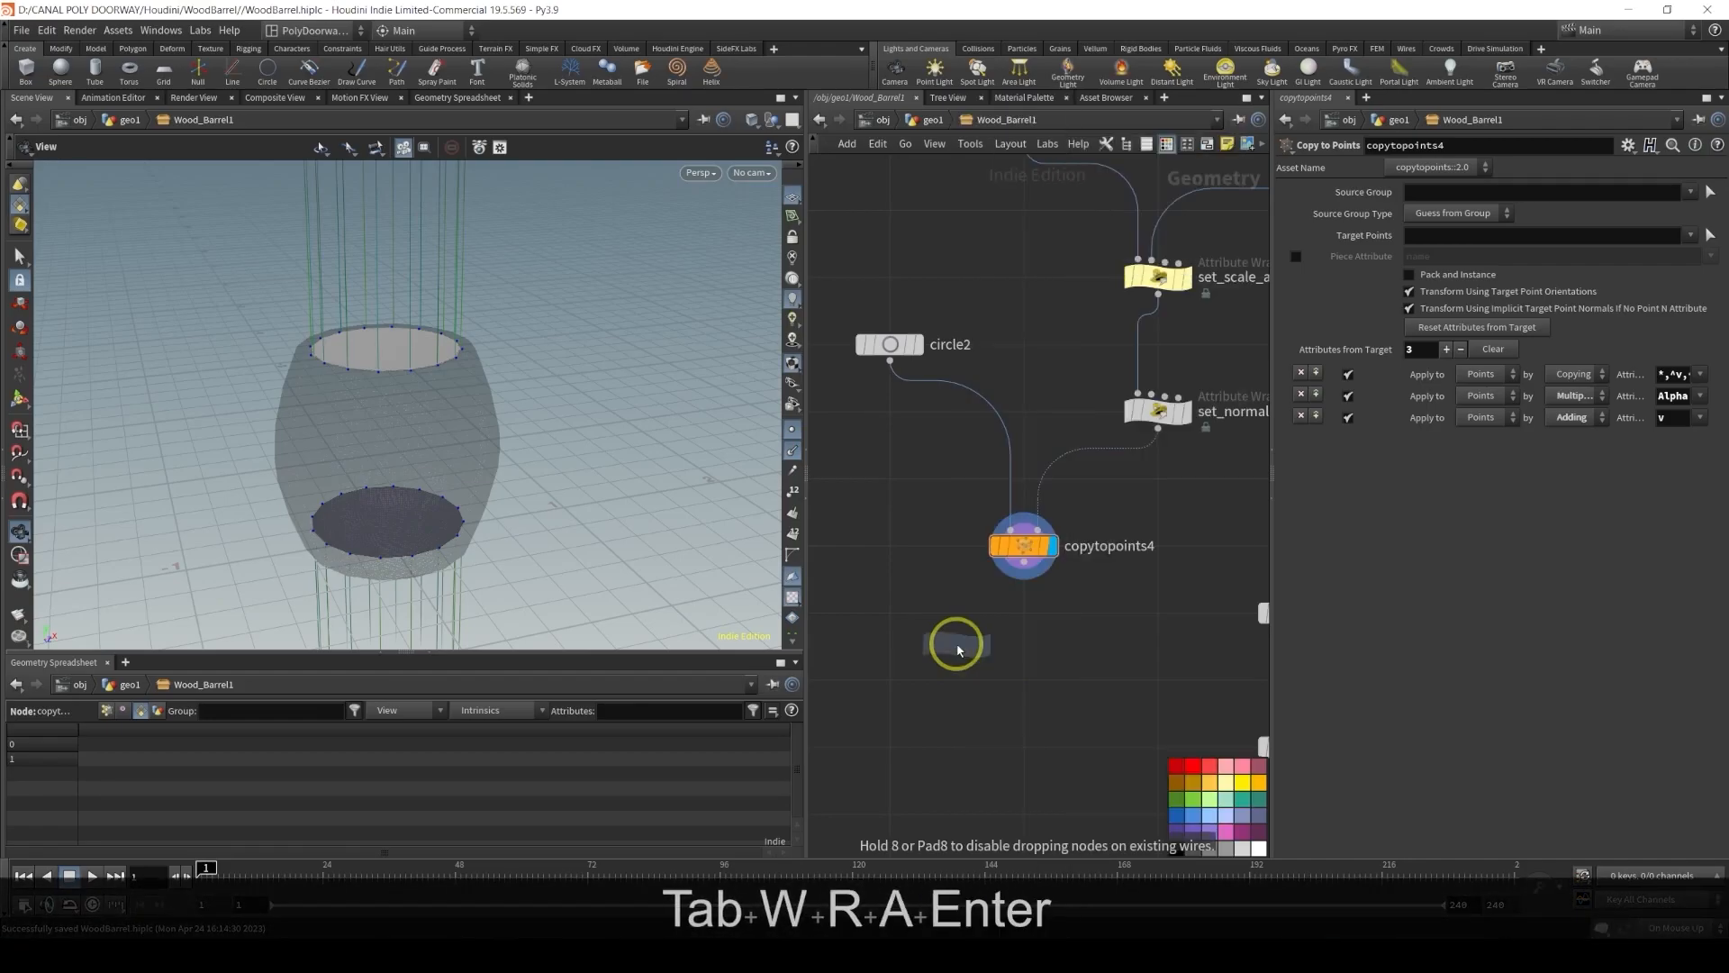
pyautogui.click(1025, 682)
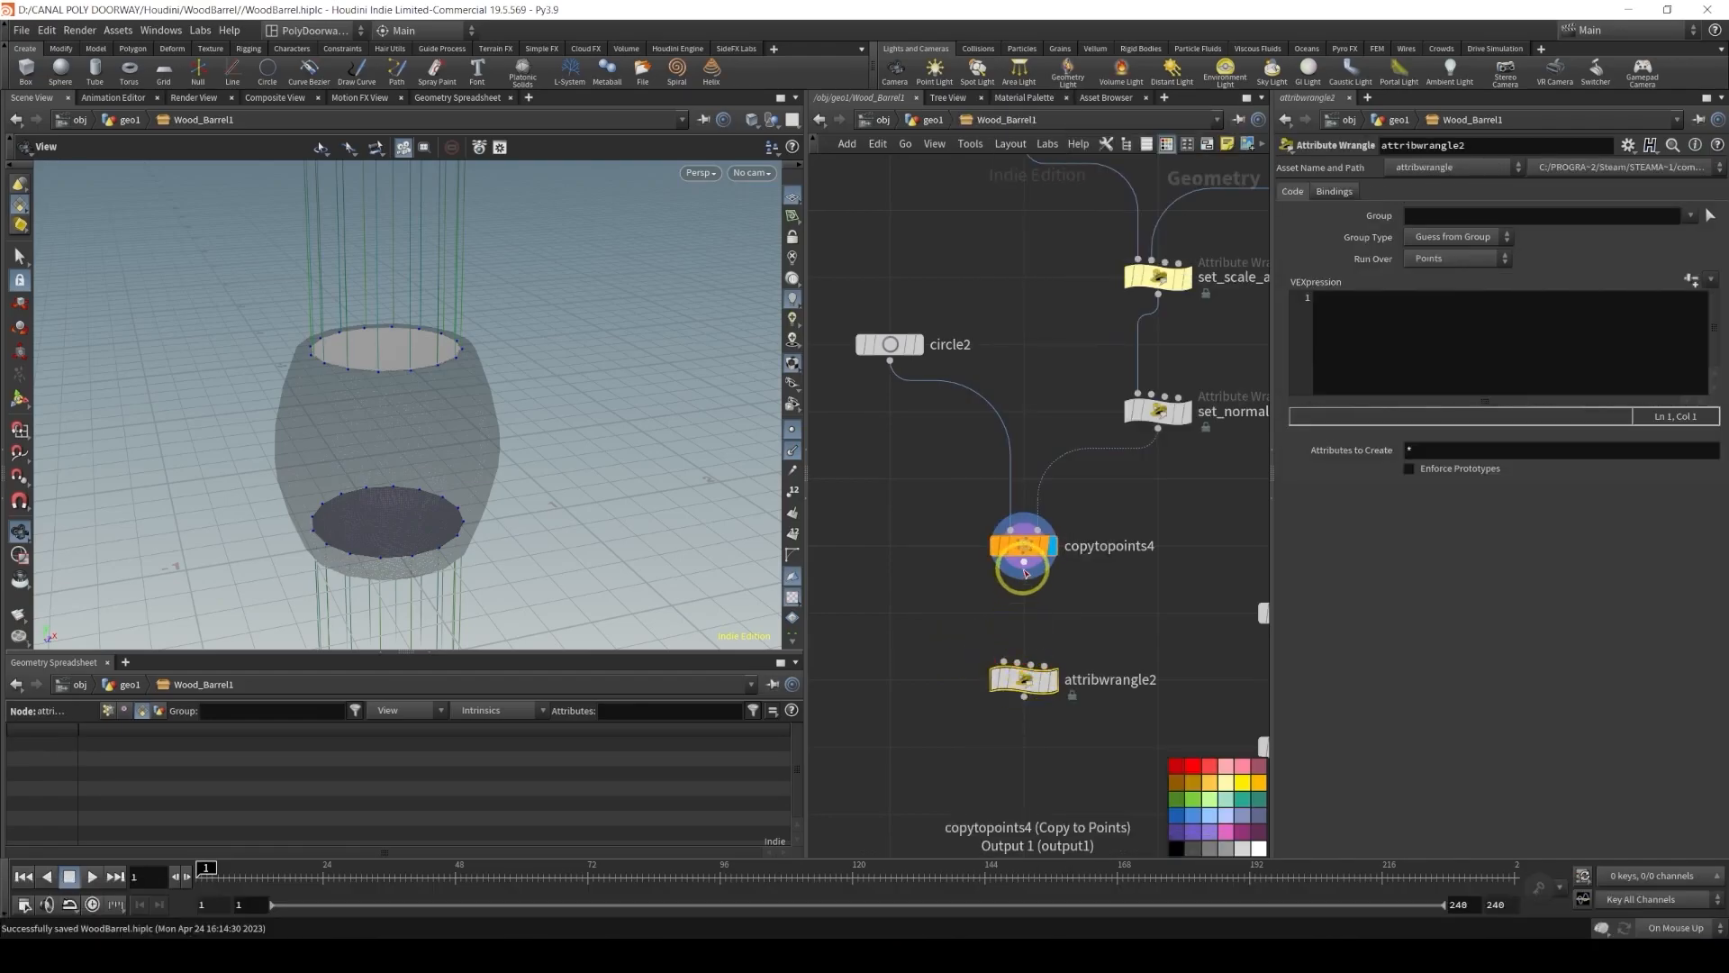
pyautogui.click(1422, 323)
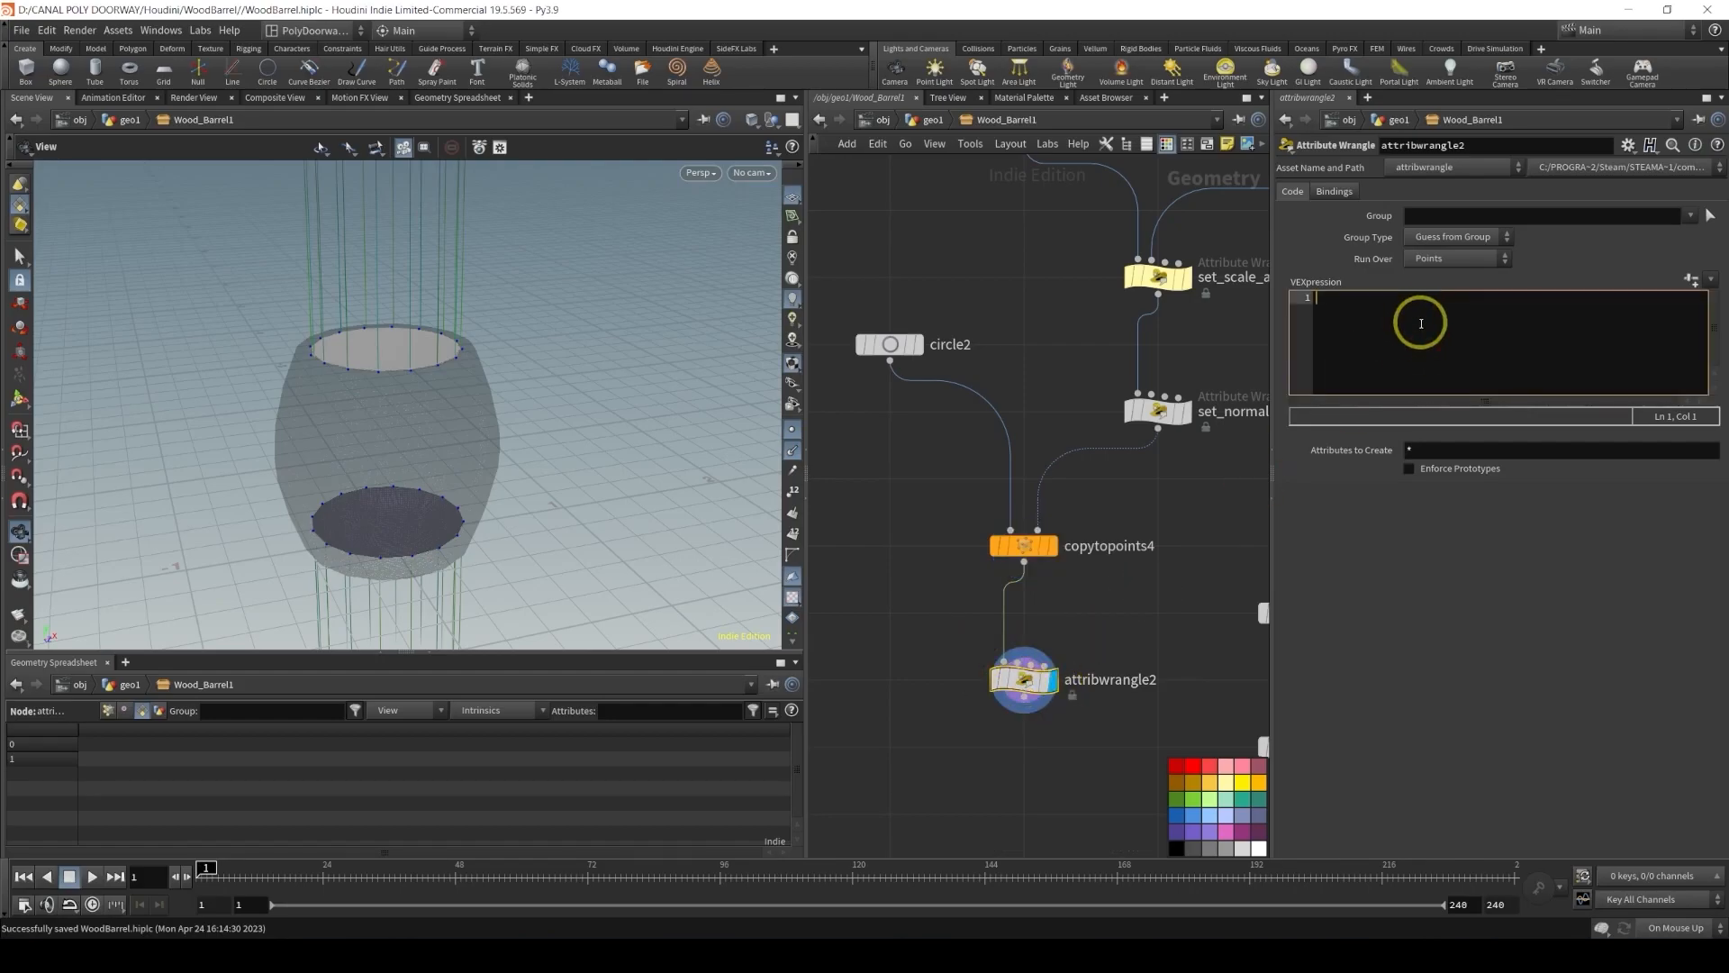
# In the new wrangle's VEX code, write vector bbox = getbbox_center(0); as the first line
pyautogui.write('vector ')
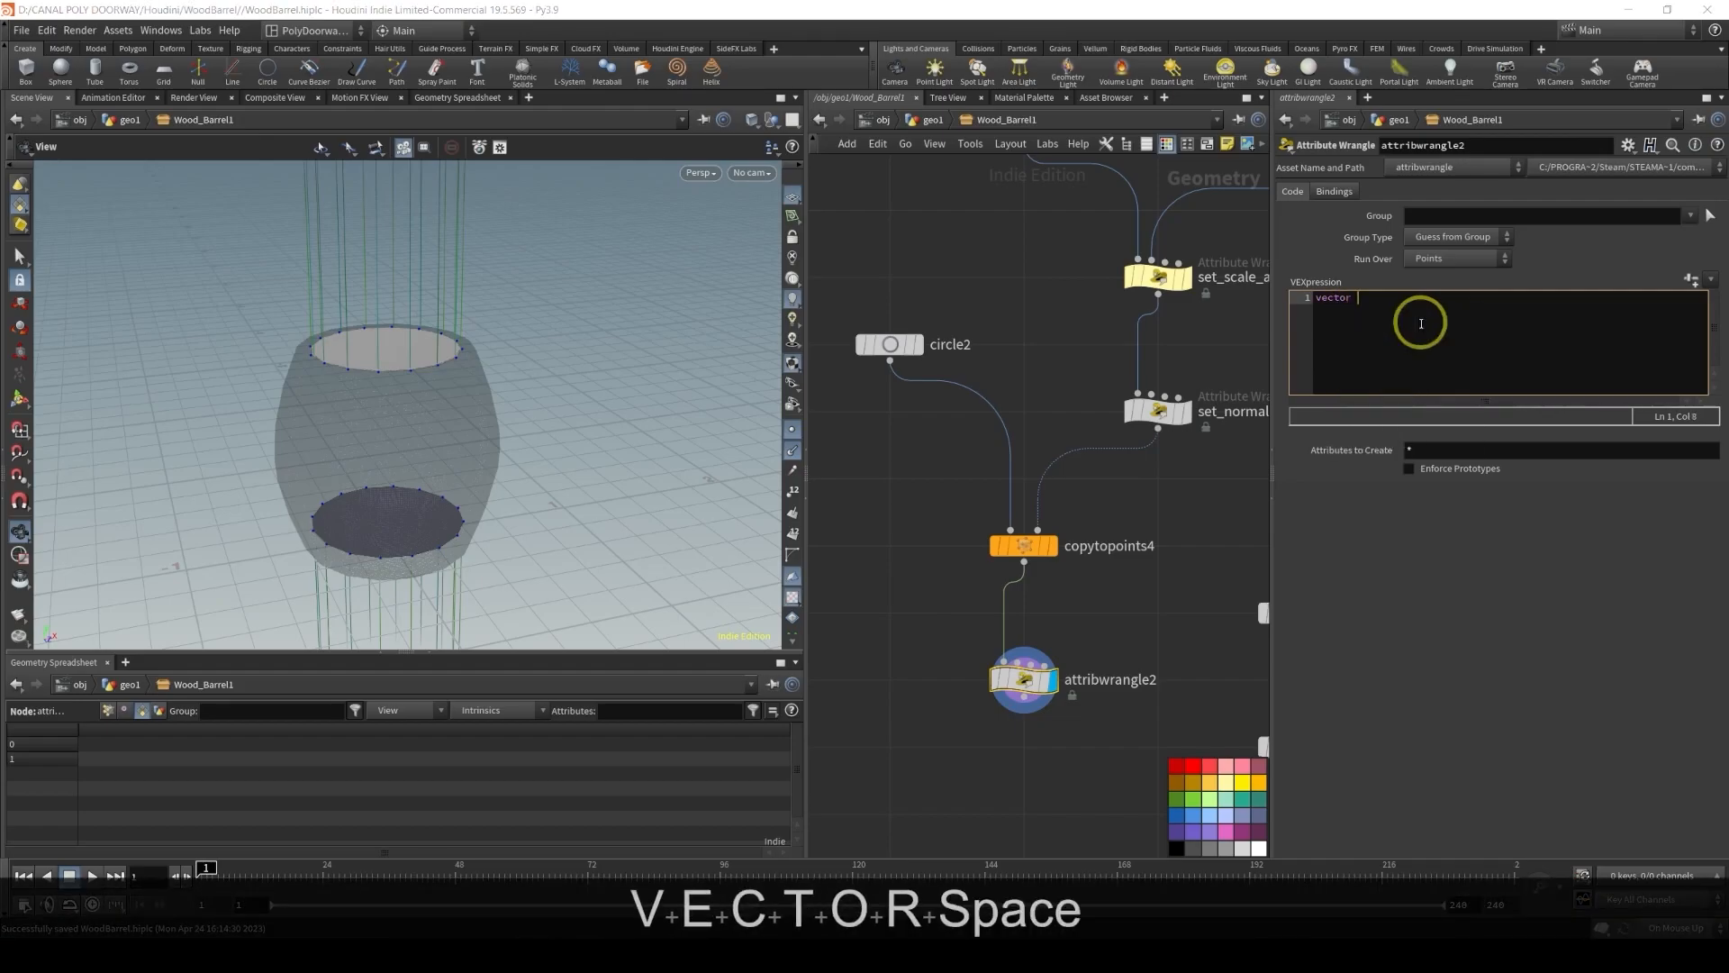
pyautogui.write('bbox = ')
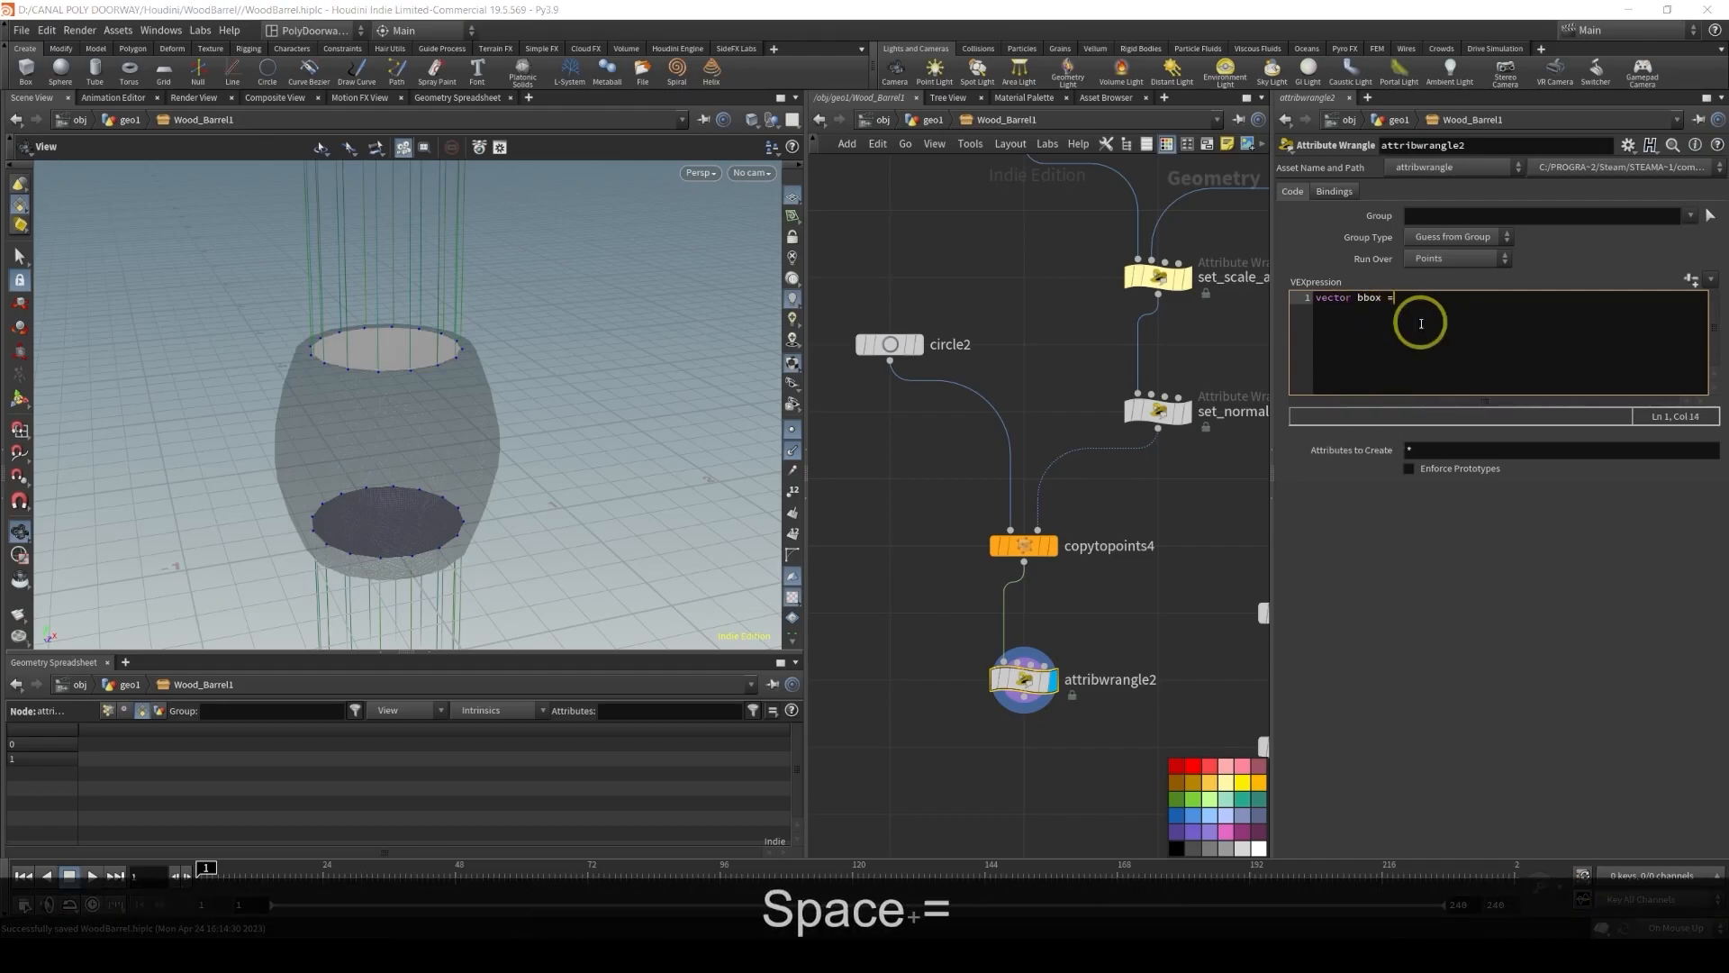
pyautogui.write('getb')
pyautogui.press('Down')
pyautogui.press('Down')
pyautogui.press('Return')
pyautogui.write('(')
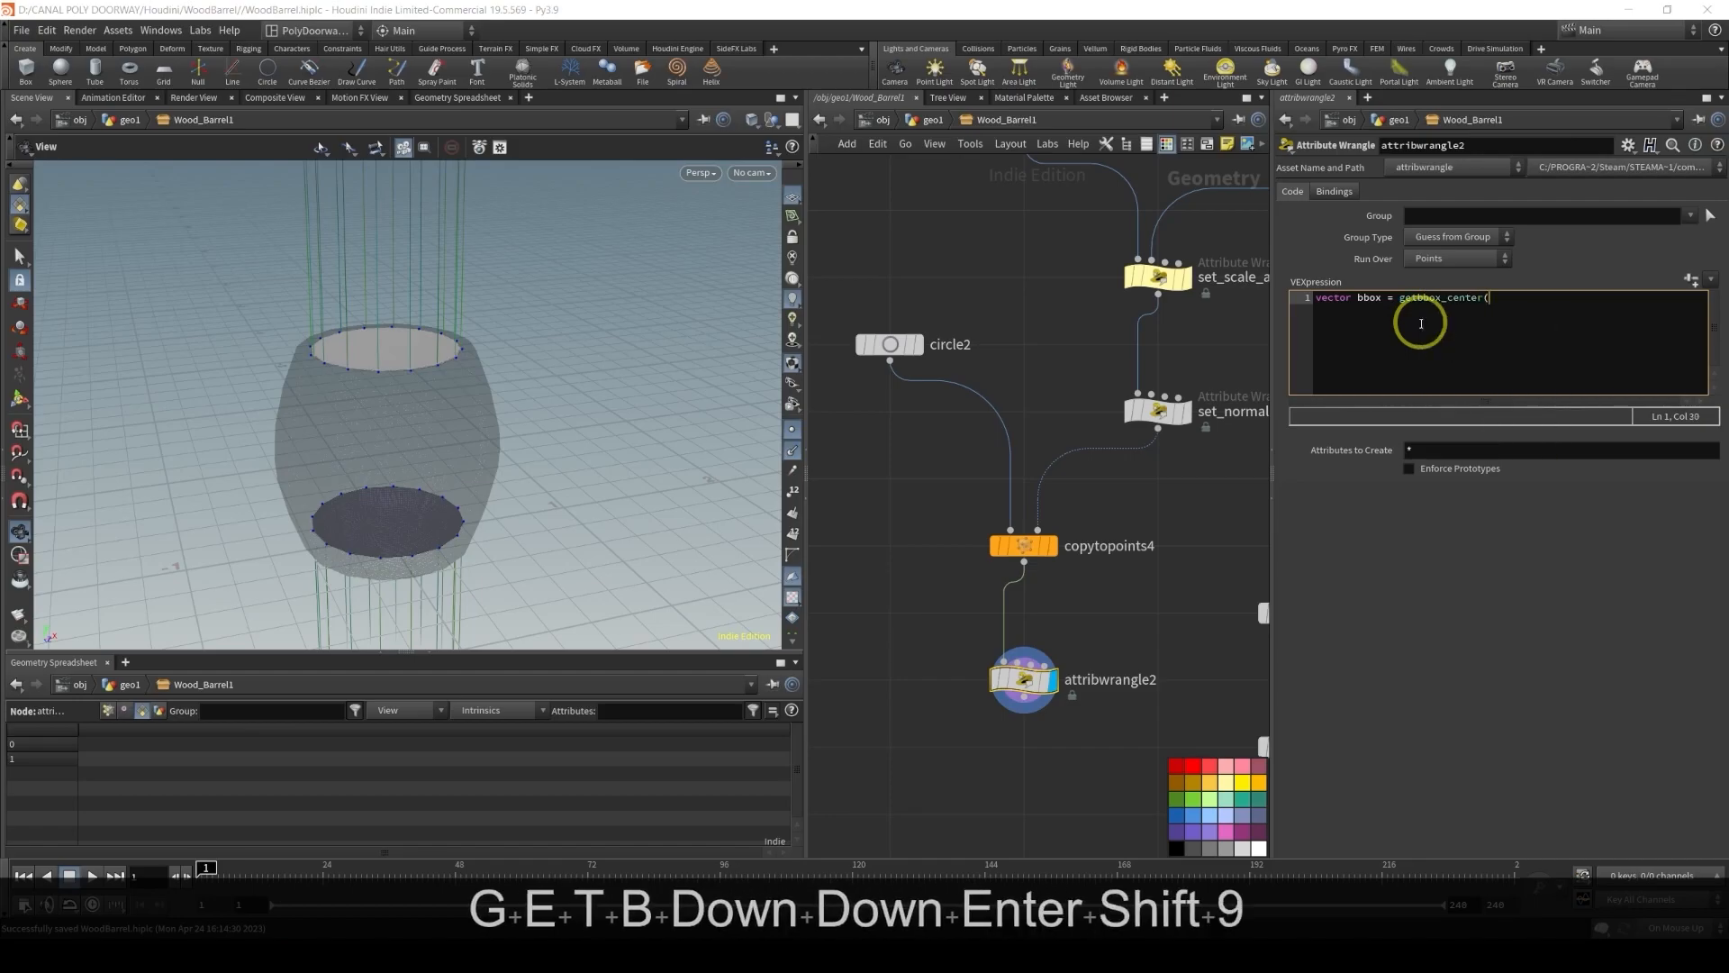
pyautogui.write('0);')
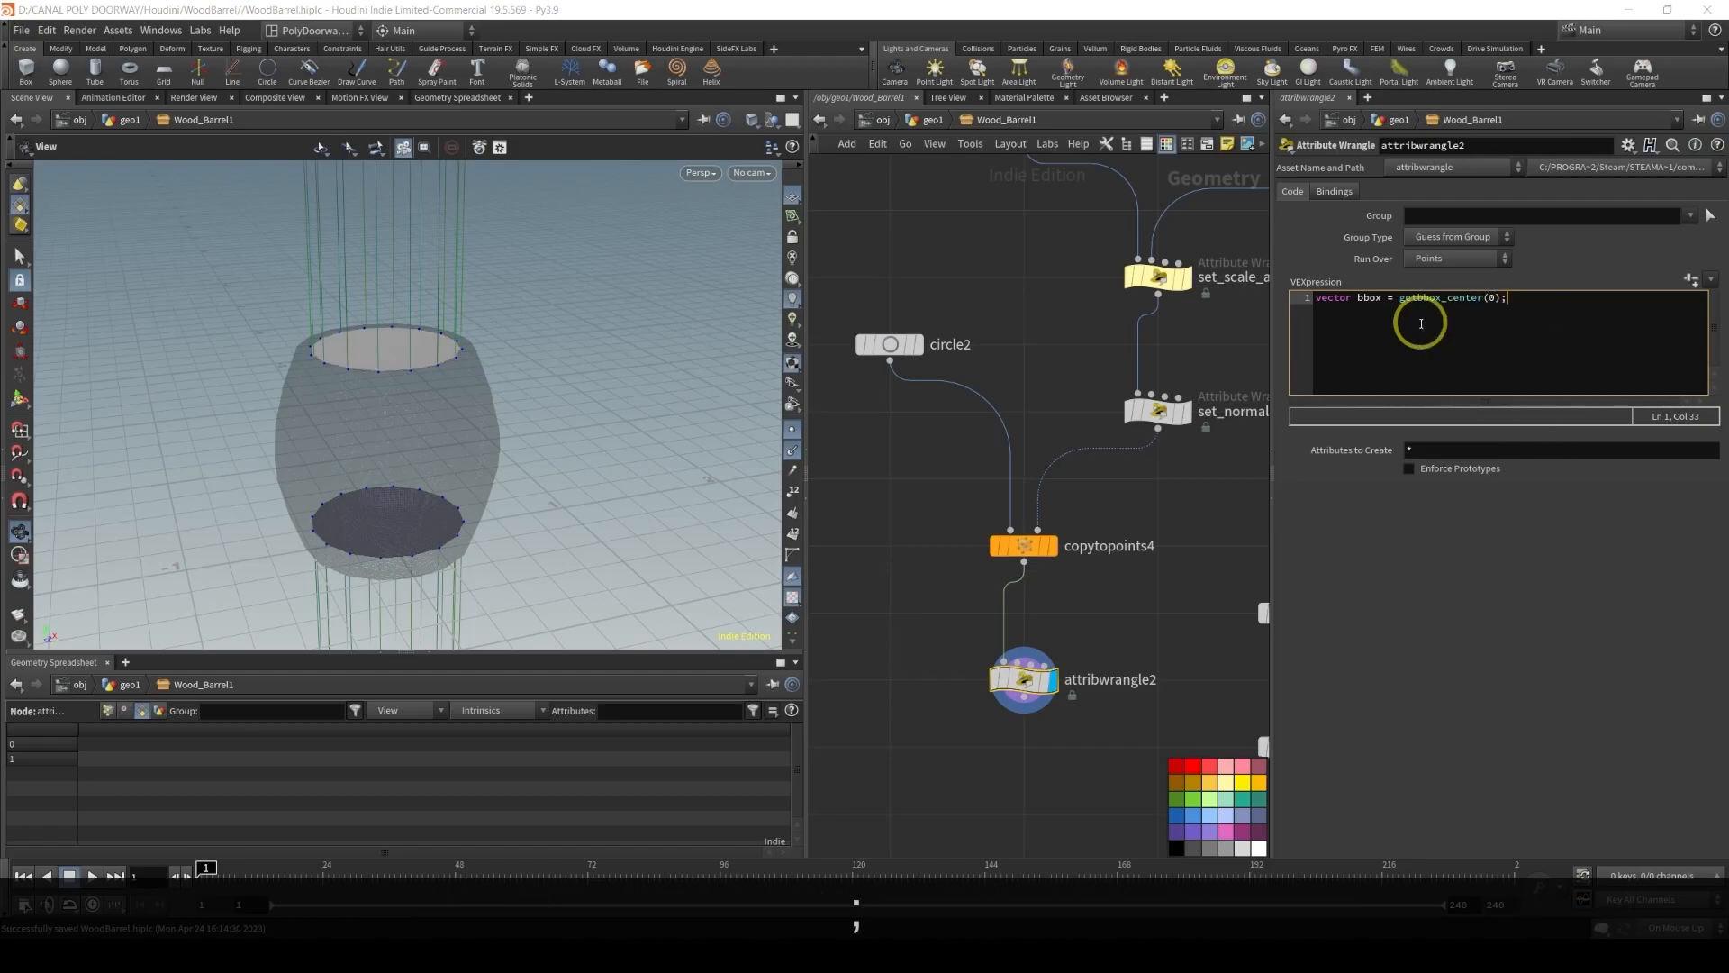
# Add an if block testing @P.y > bbox.y that sets i@index = 0; inside its braces
pyautogui.press('Return')
pyautogui.write('if(@')
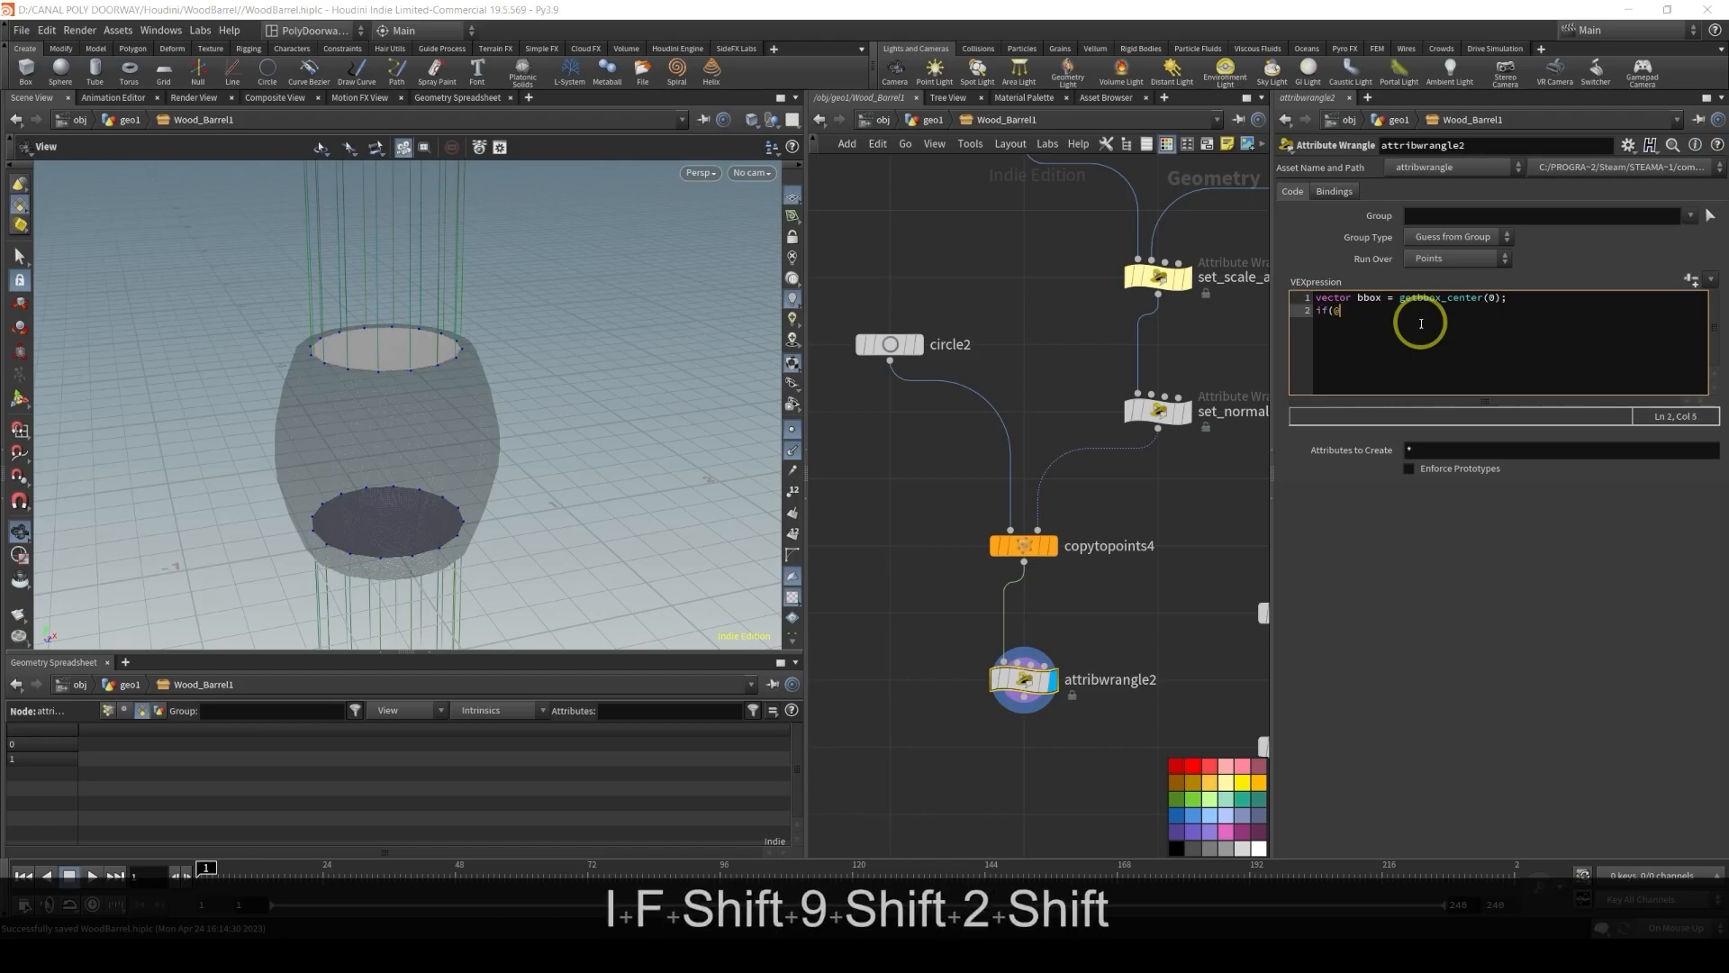
pyautogui.write('P.y')
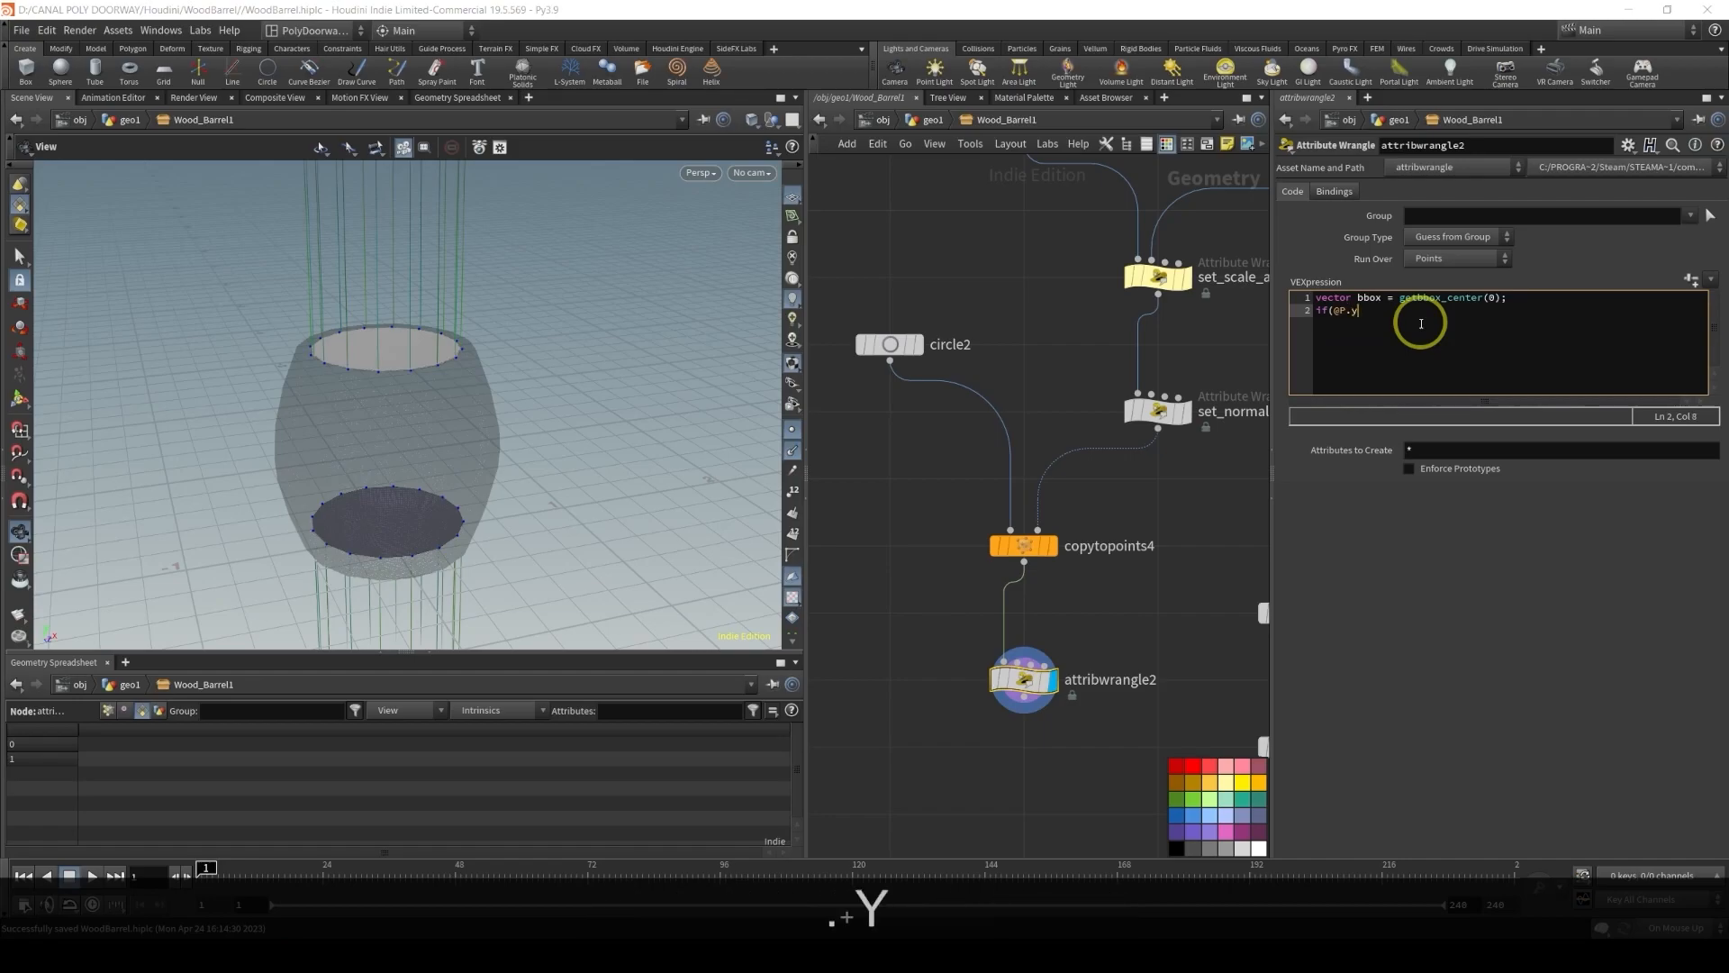
pyautogui.write(' > ')
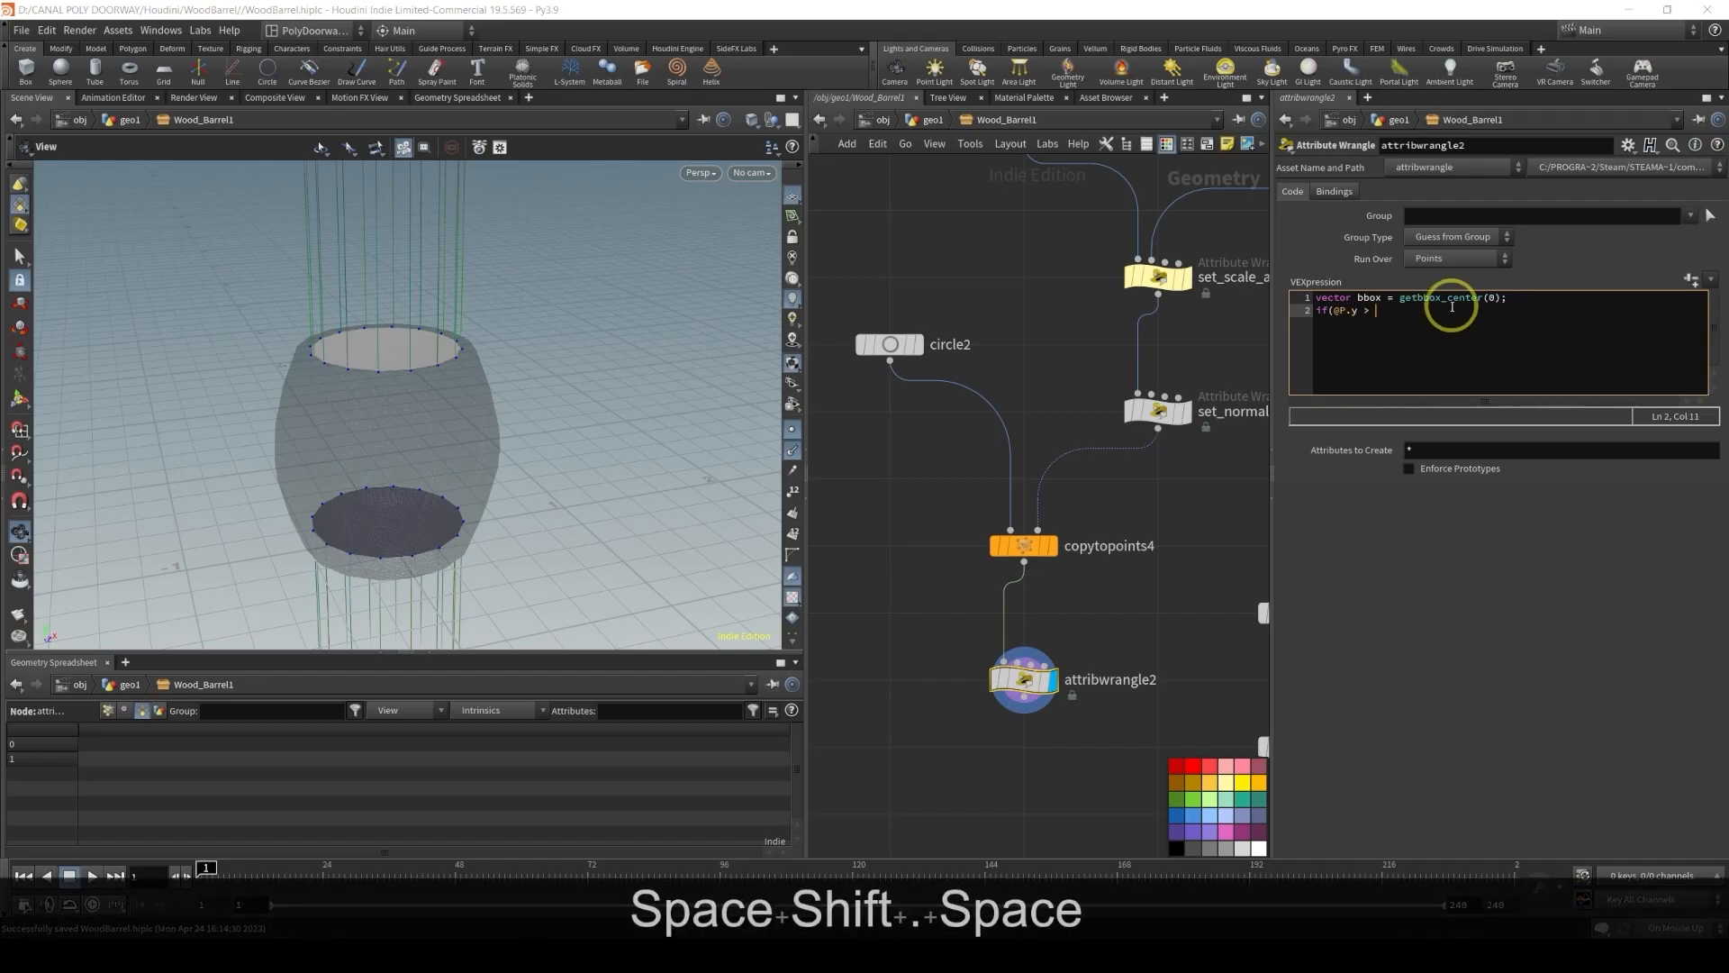
pyautogui.write('bb')
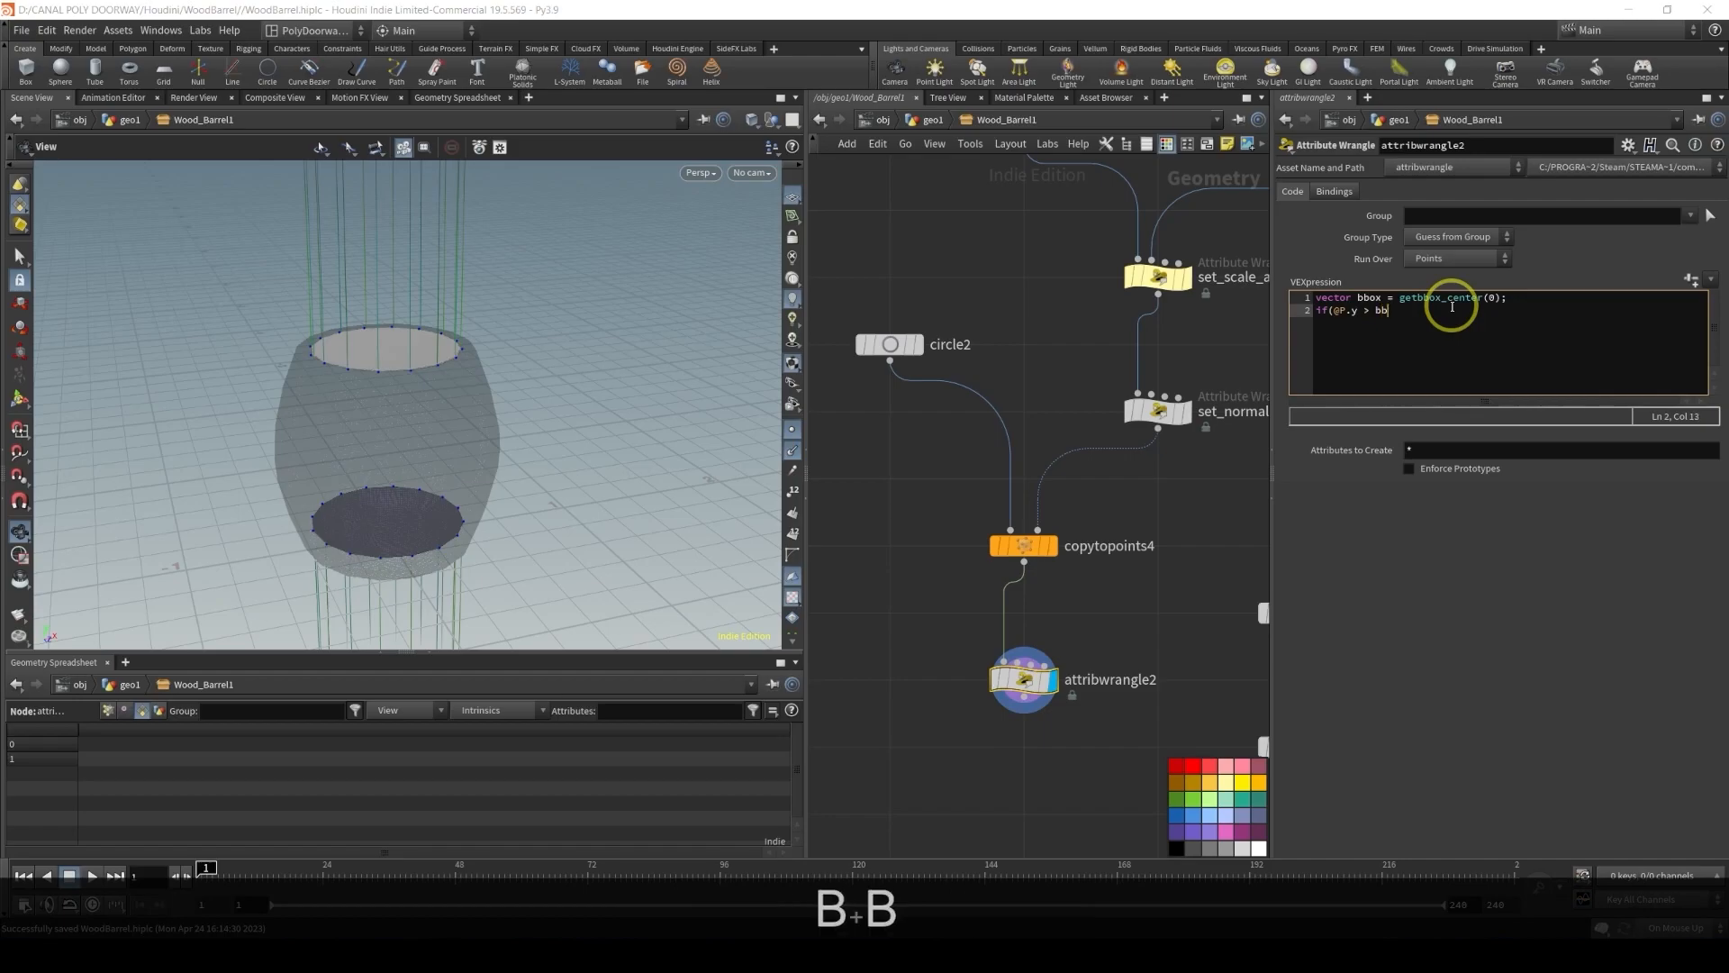
pyautogui.write('ox.y)')
pyautogui.press('Return')
pyautogui.write('{')
pyautogui.press('Return')
pyautogui.write('}')
pyautogui.press('Up')
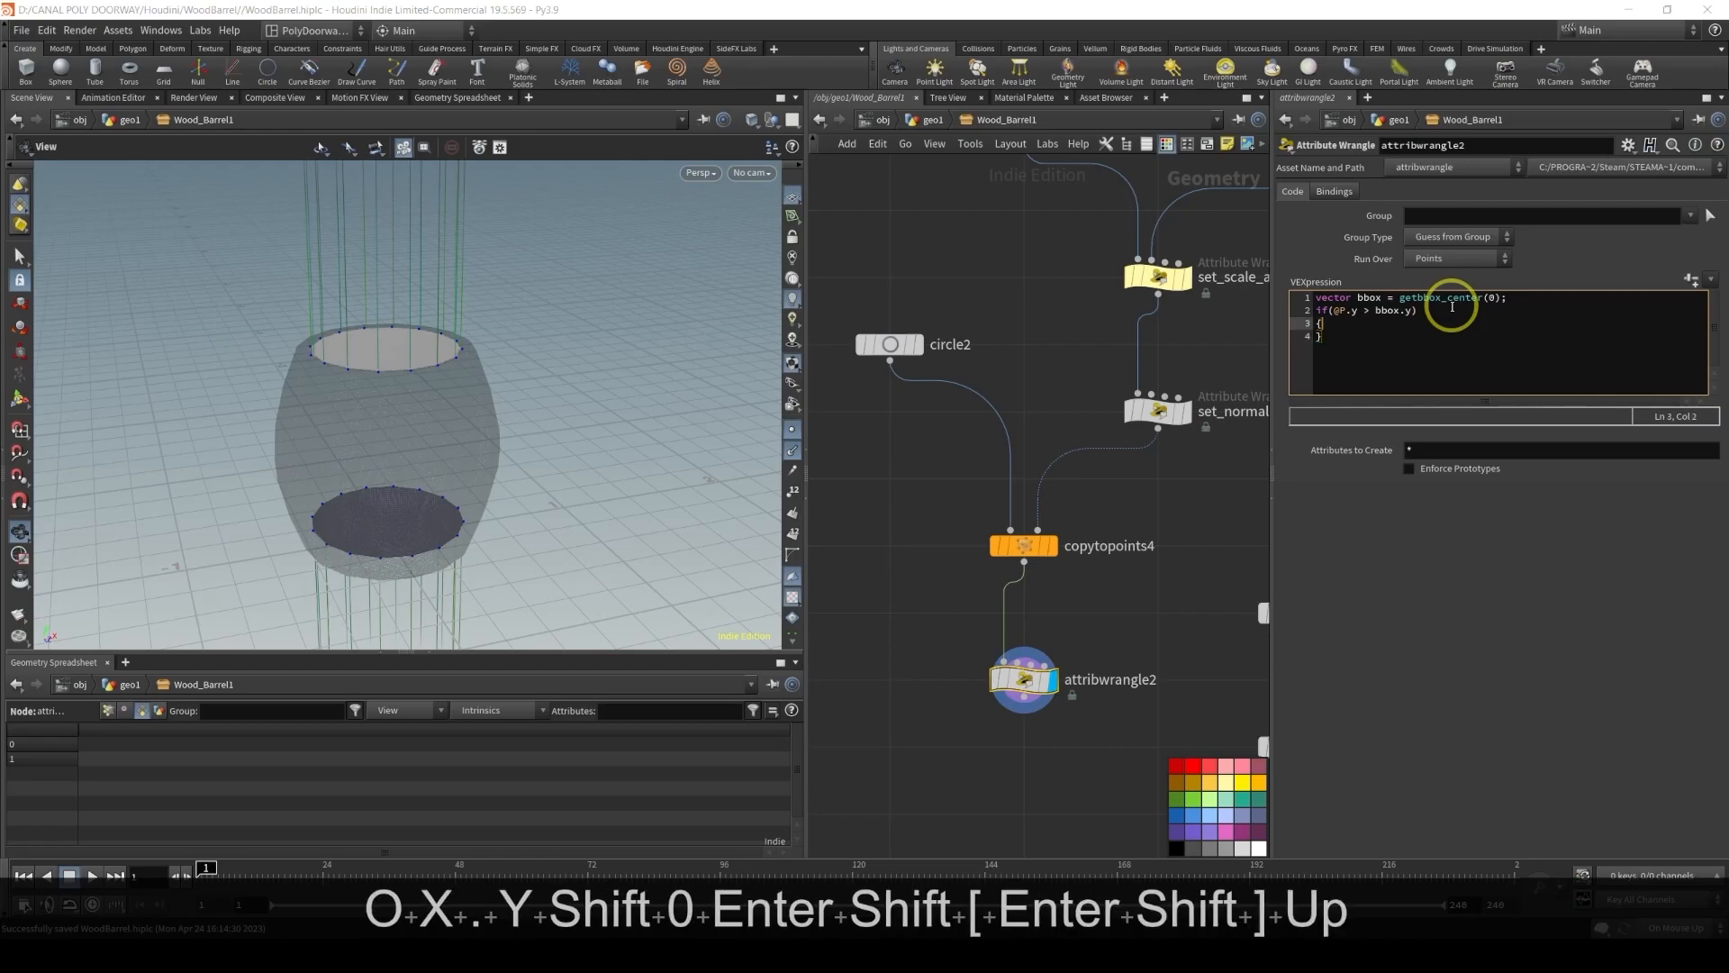
pyautogui.press('Return')
pyautogui.press('Tab')
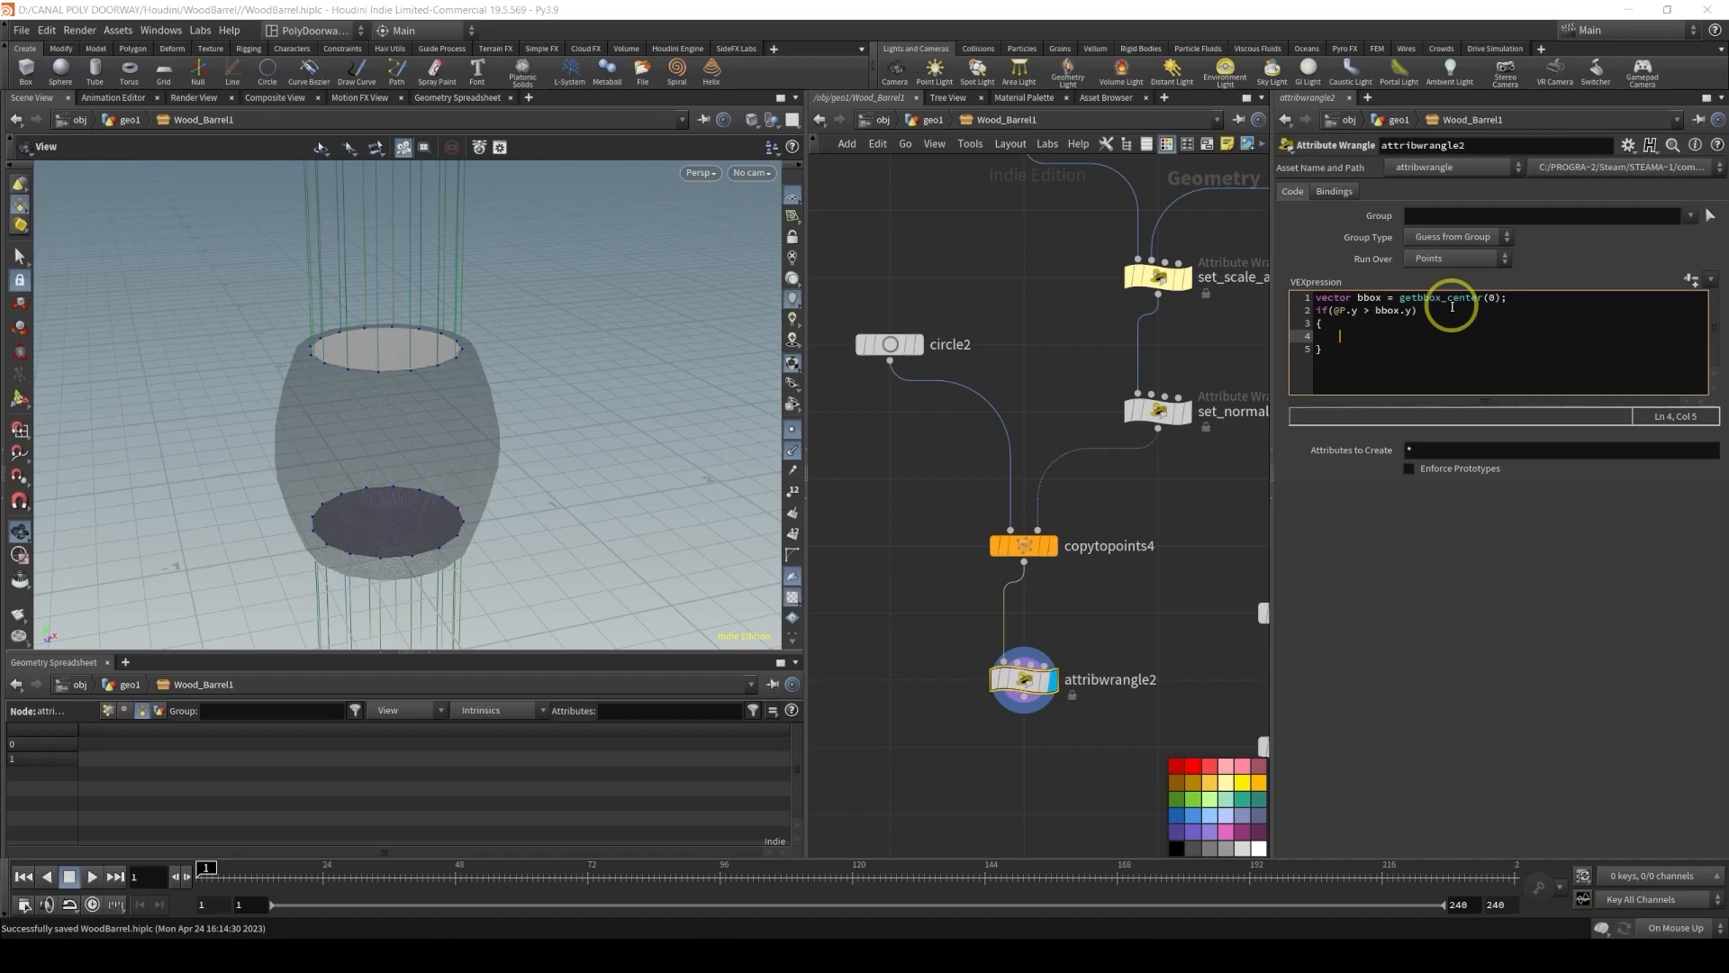
pyautogui.write('i@')
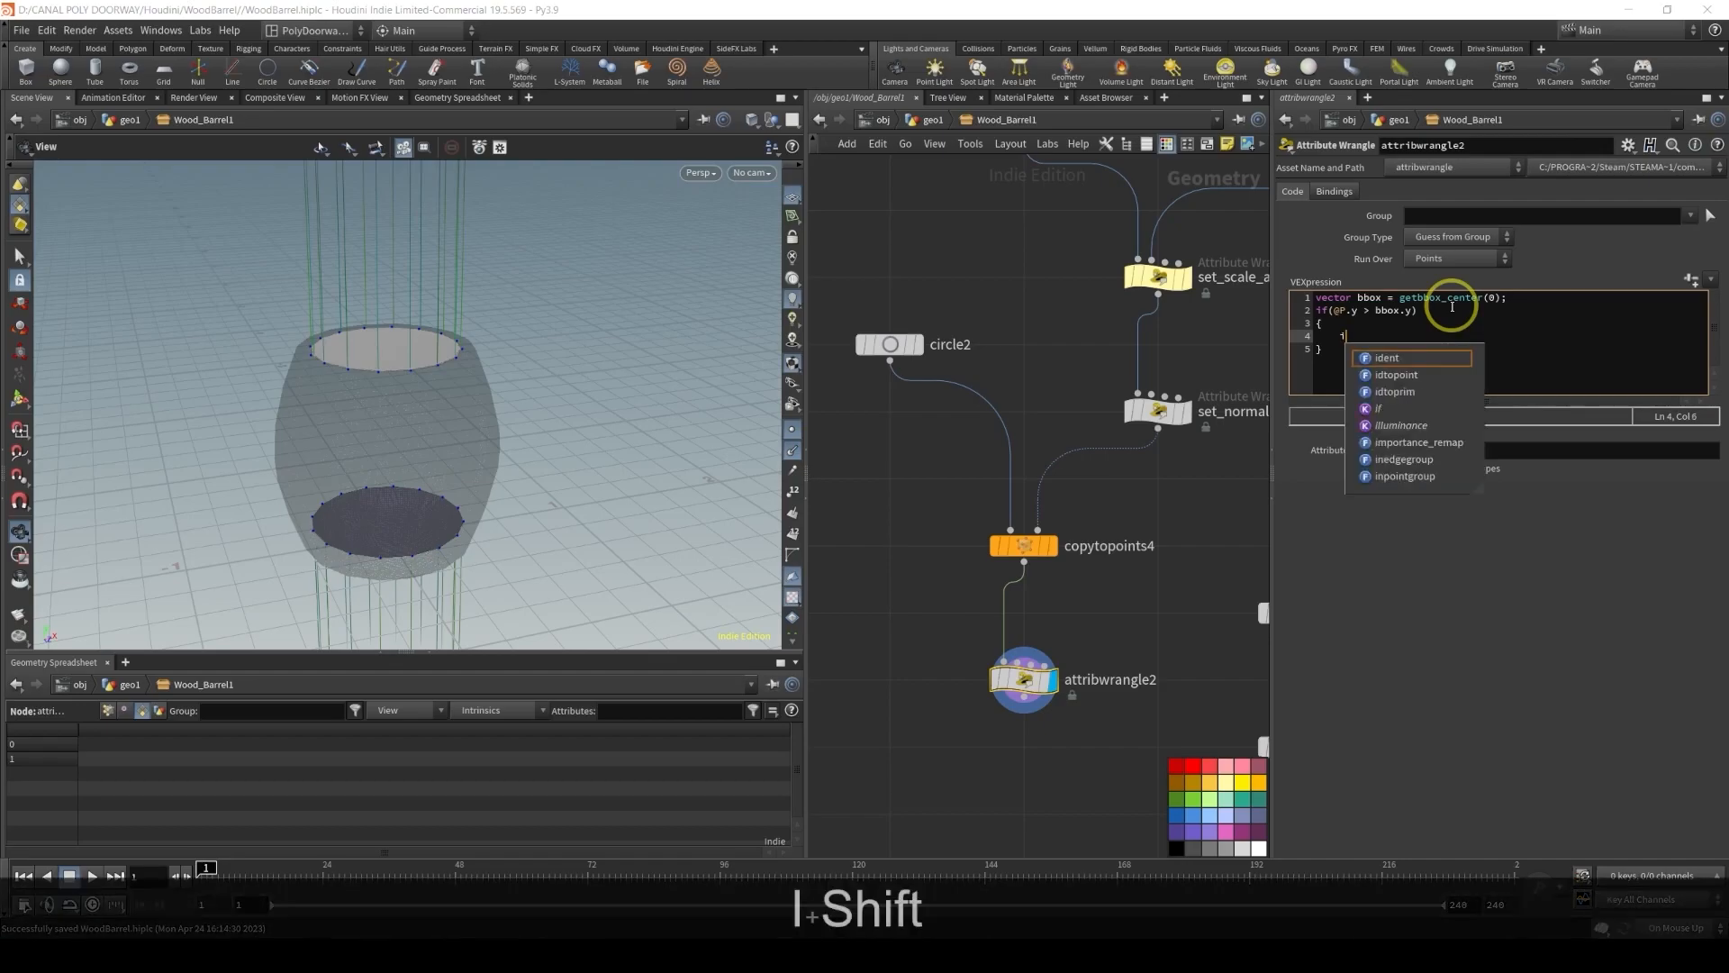
pyautogui.write('index = ')
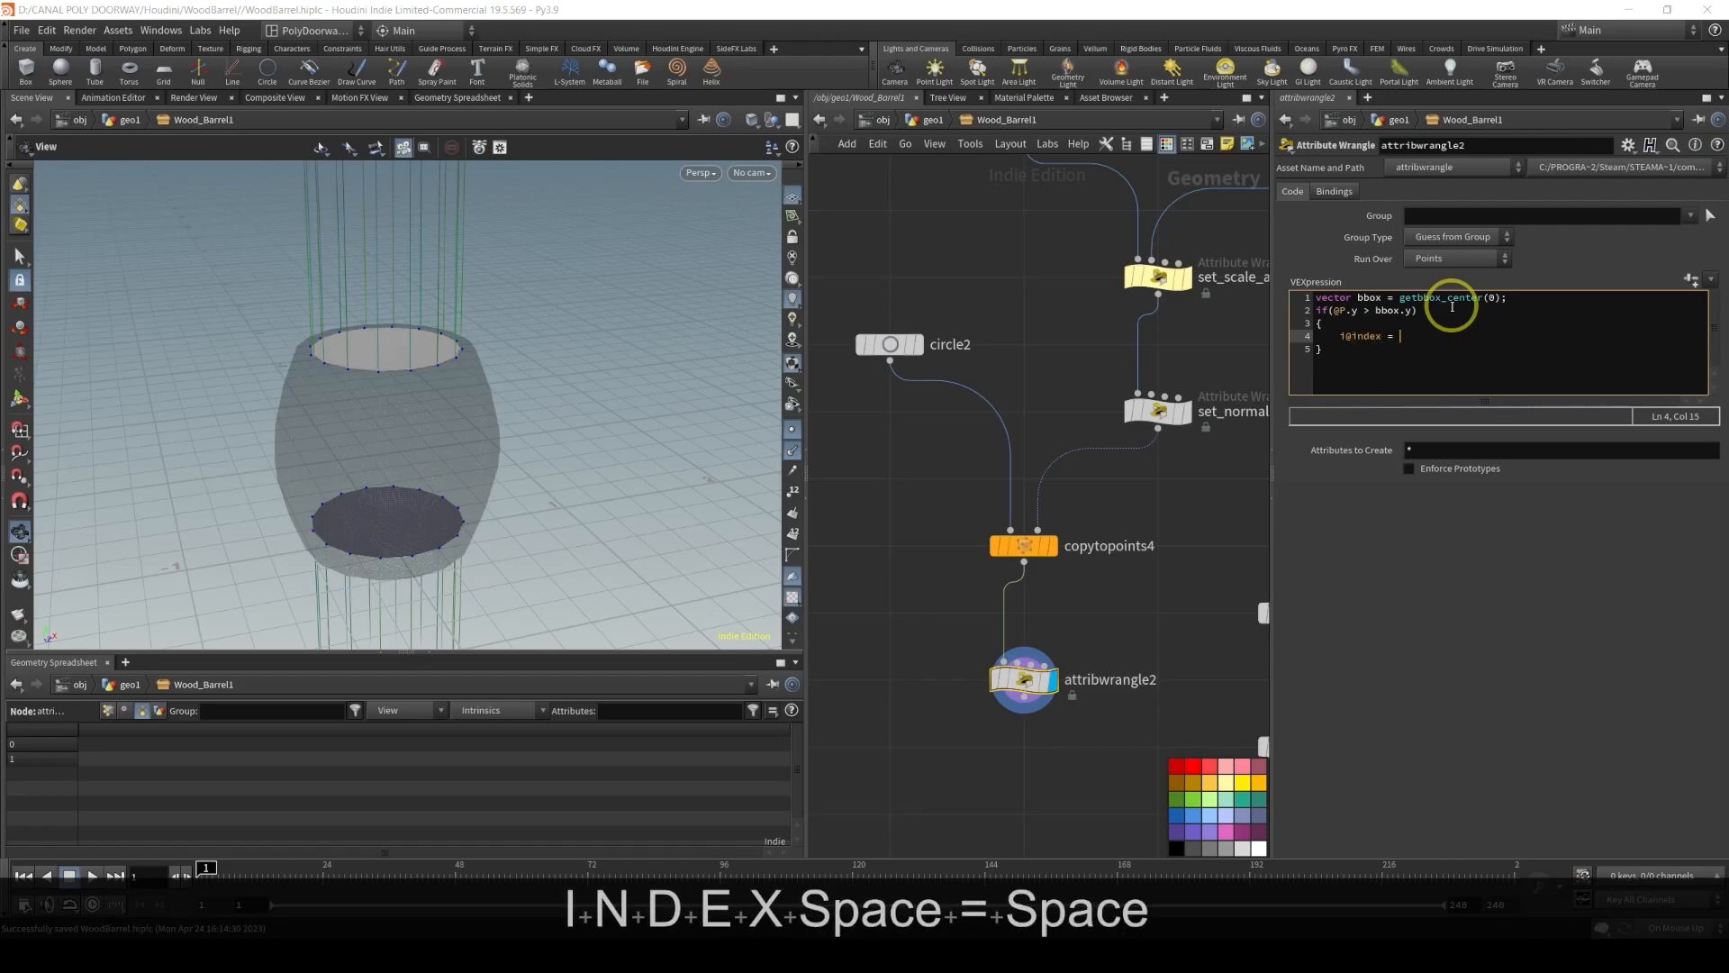
pyautogui.write('0;')
# Add an else block below that sets i@index = 1; inside its braces
pyautogui.press('Down')
pyautogui.press('Return')
pyautogui.write('else')
pyautogui.press('Return')
pyautogui.write('{')
pyautogui.press('Return')
pyautogui.write('}')
pyautogui.press('Up')
pyautogui.press('Return')
pyautogui.press('Tab')
pyautogui.write('i@')
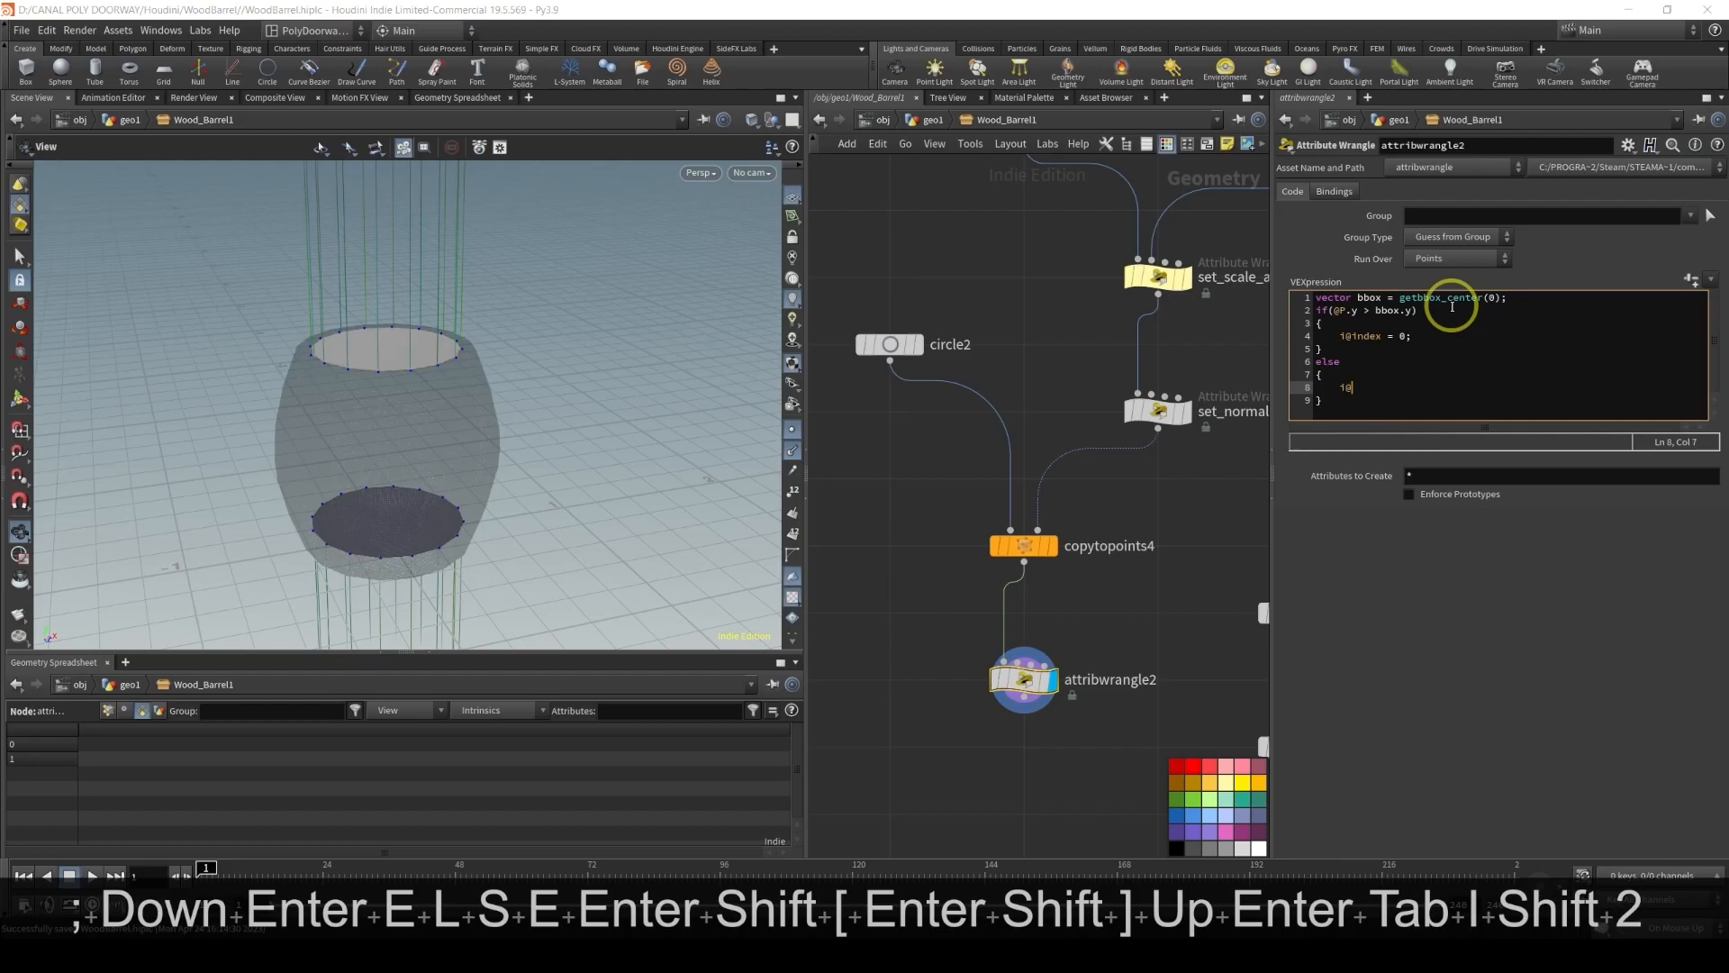
pyautogui.write('index =')
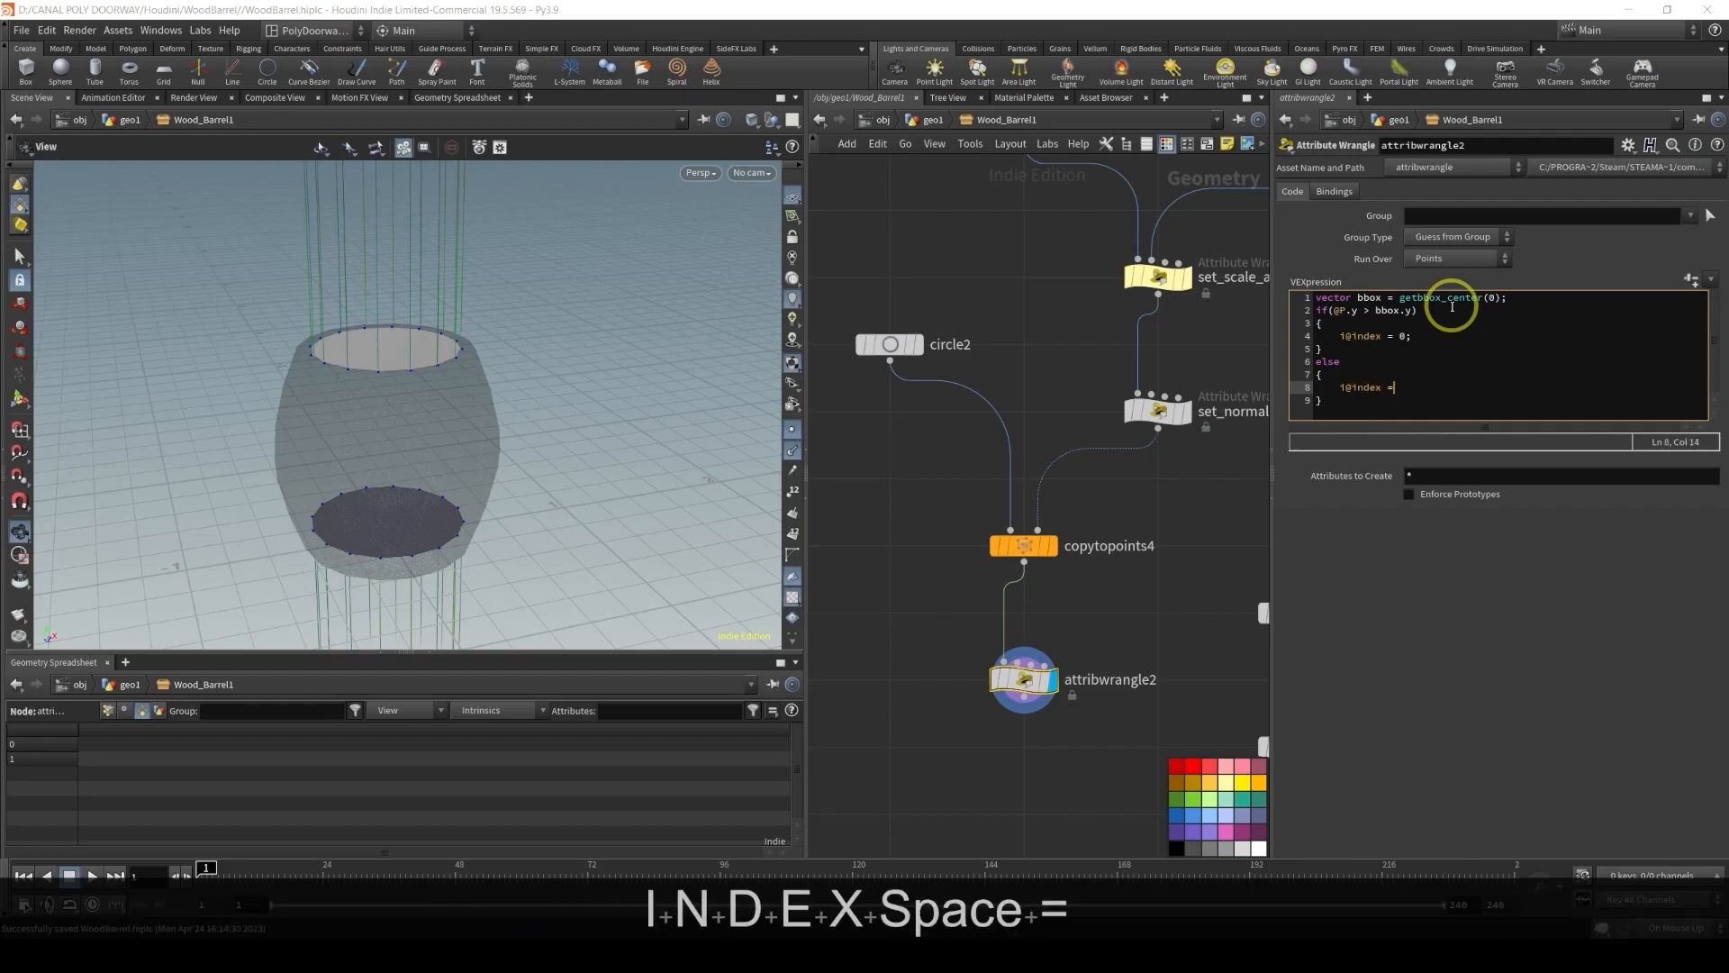
pyautogui.write(' 1;')
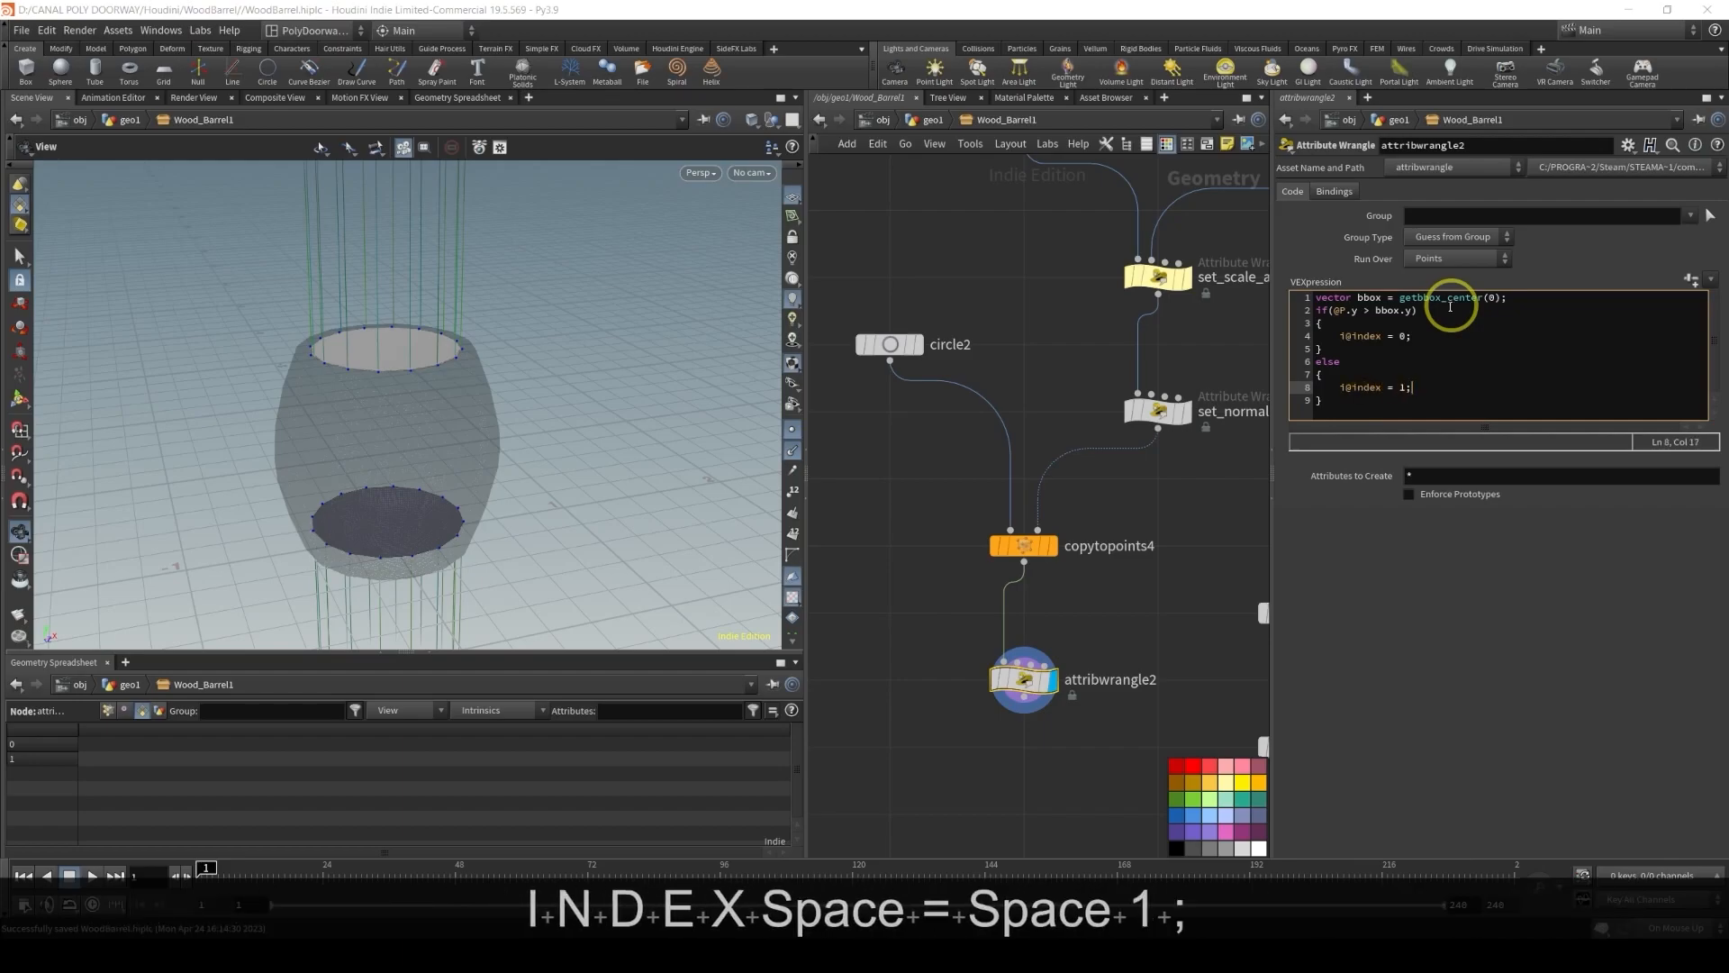
# Set the wrangle's Run Over option to Primitives
pyautogui.moveTo(1034, 698)
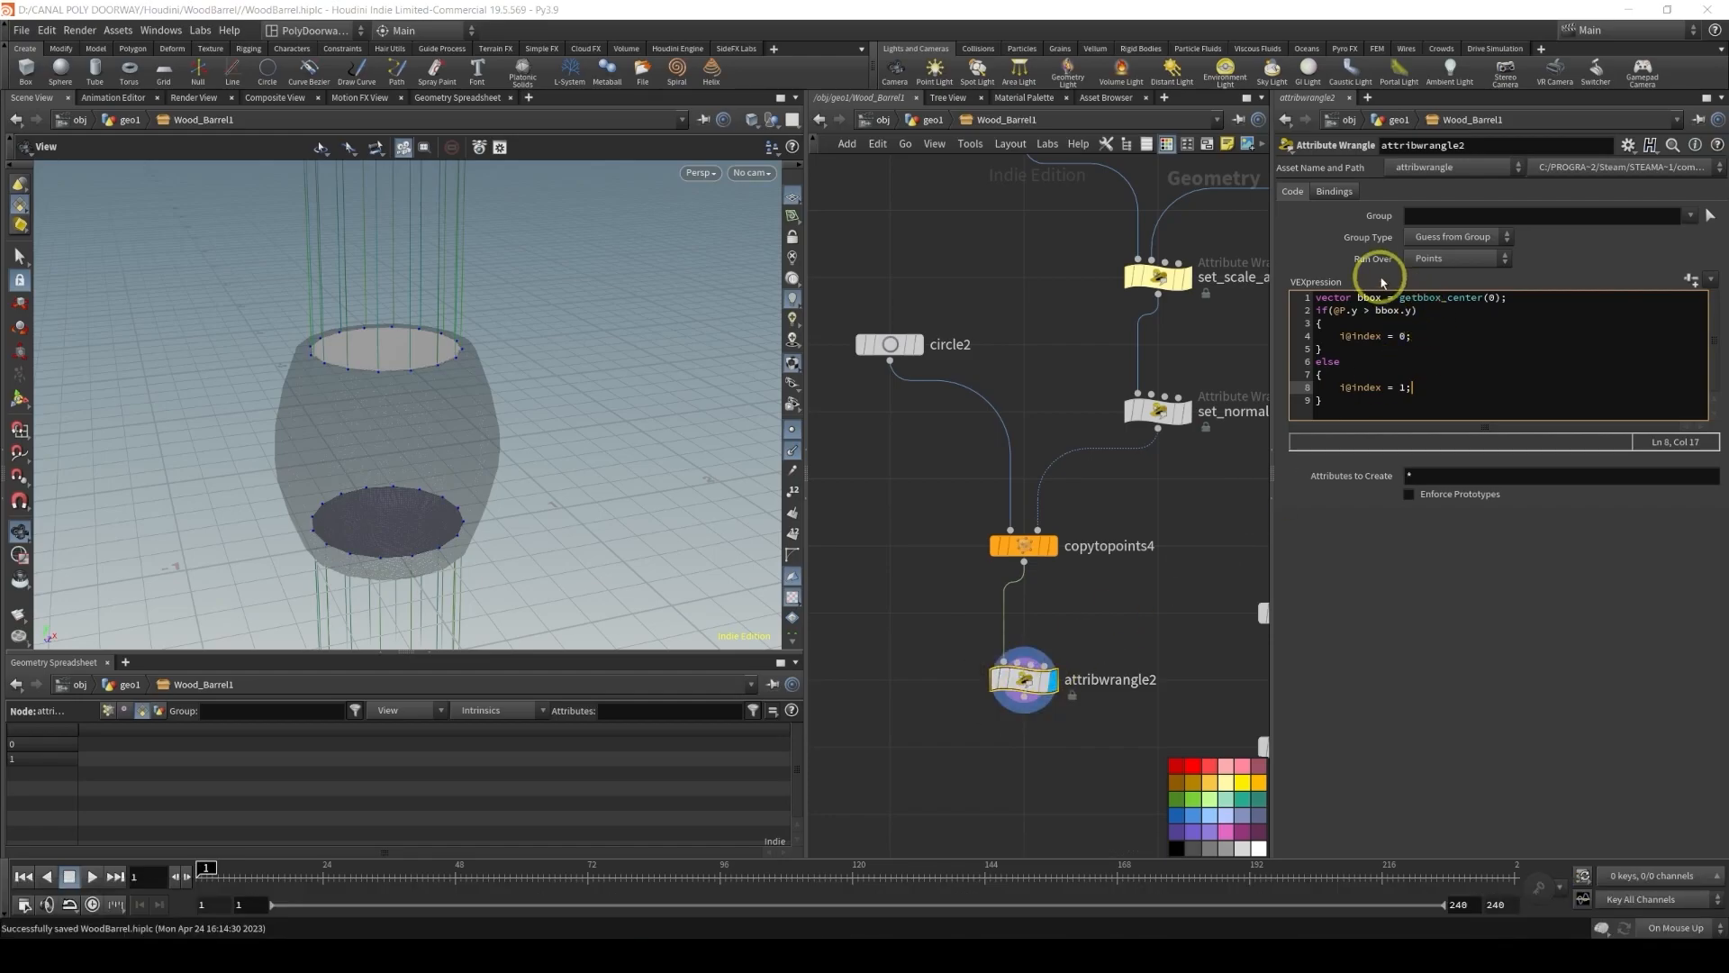
pyautogui.click(1428, 260)
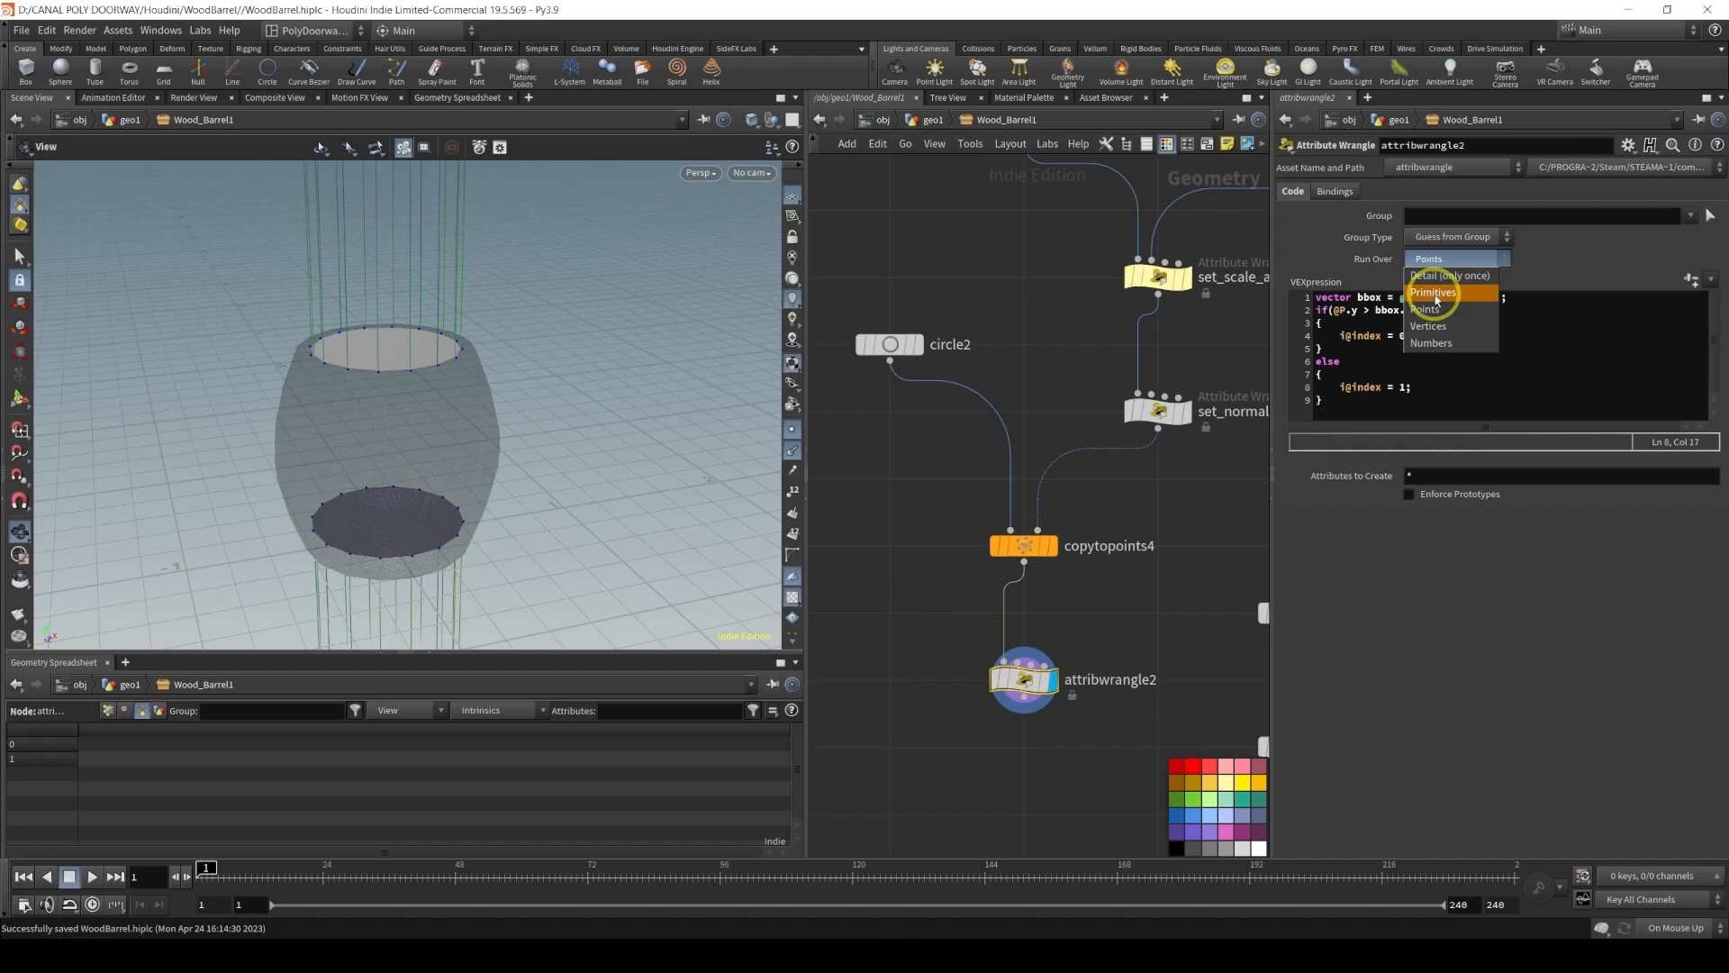
pyautogui.click(1434, 293)
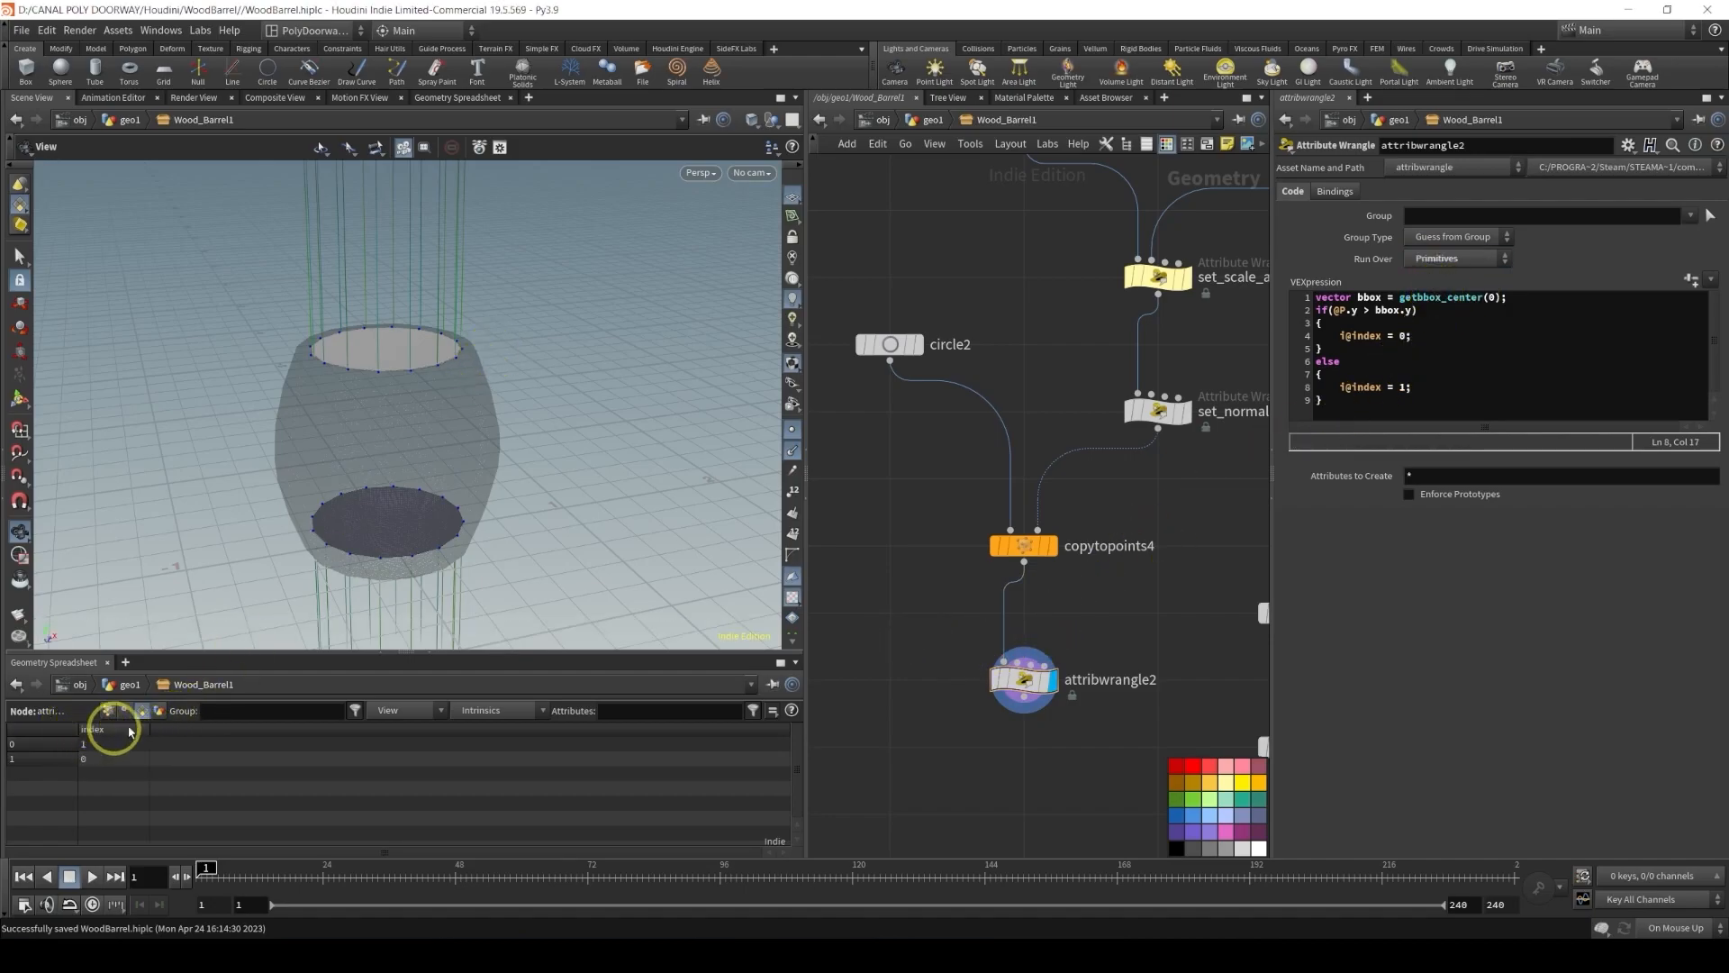
# Rename the new attribute wrangle node to index_attrib and save the scene file
pyautogui.moveTo(920, 601); pyautogui.dragTo(953, 410, button='middle')
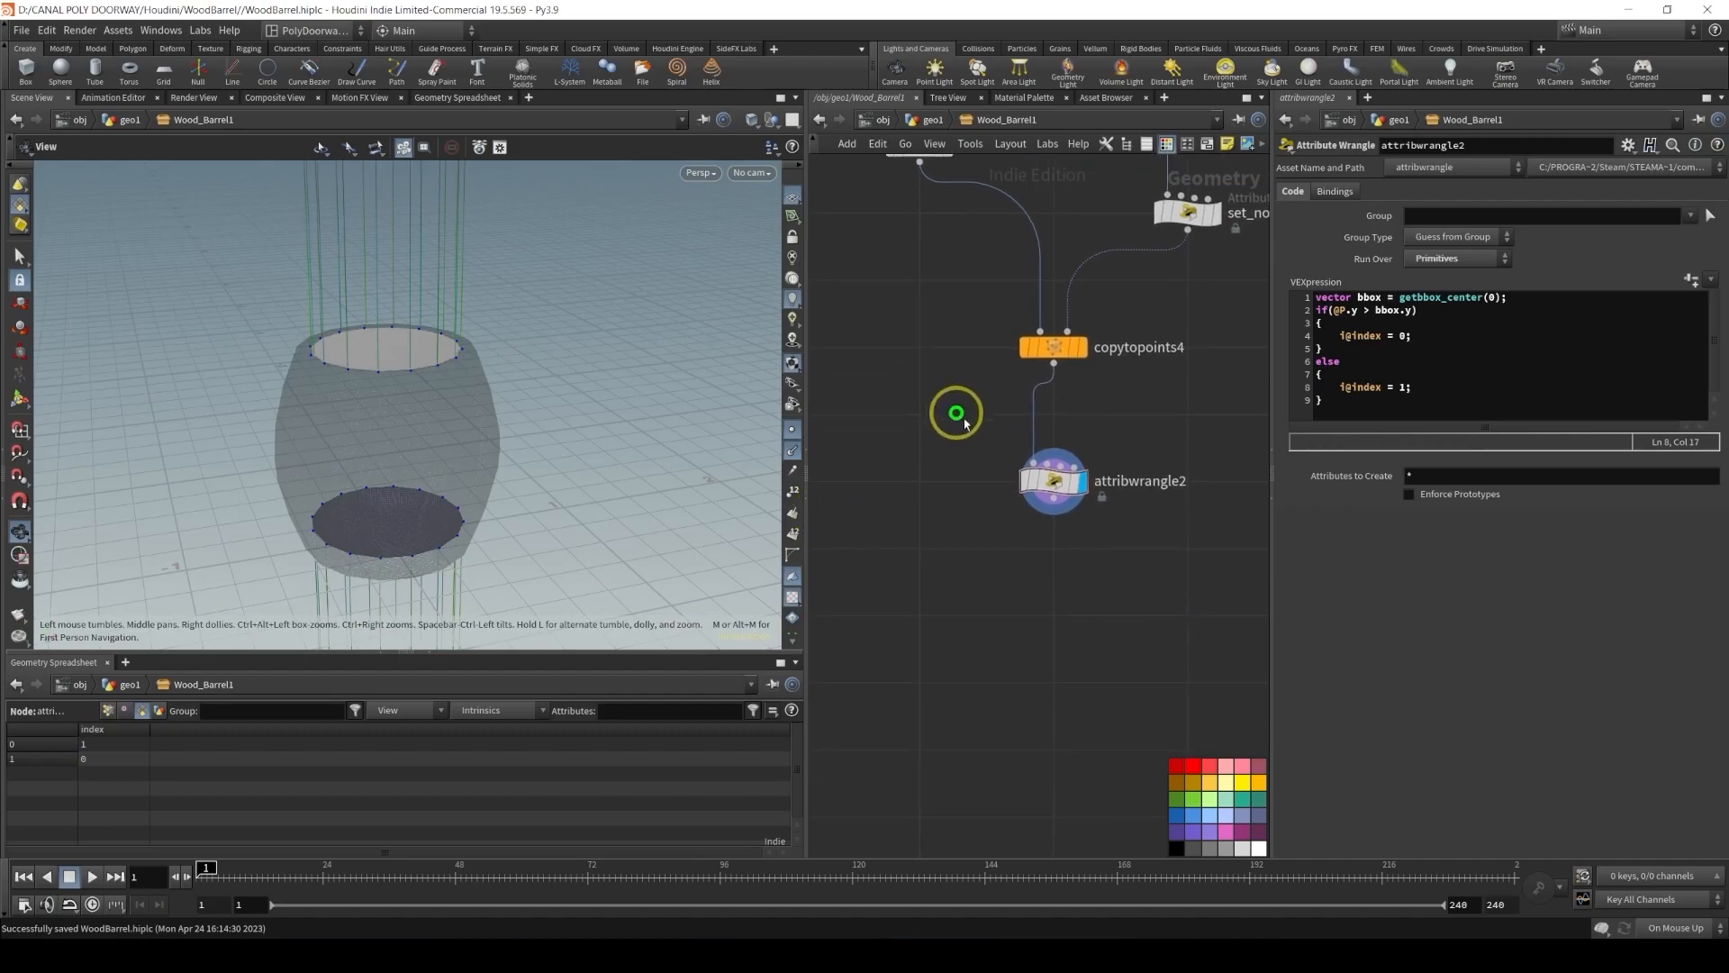
pyautogui.doubleClick(1147, 480)
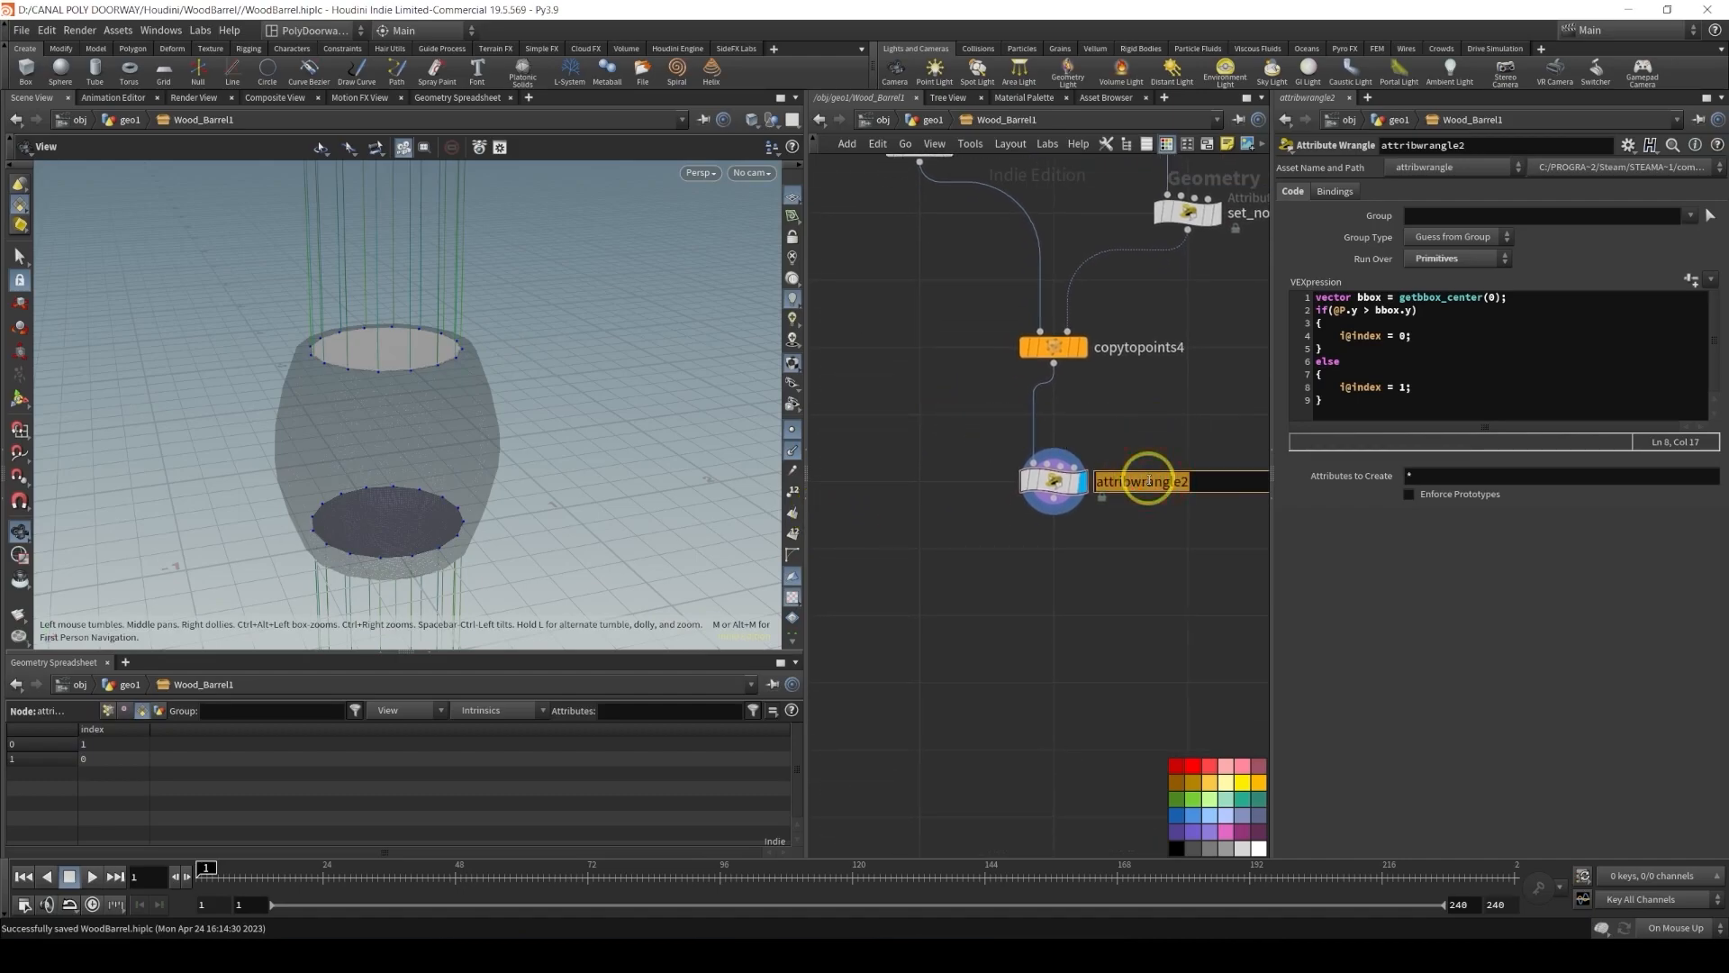
pyautogui.write('index_a')
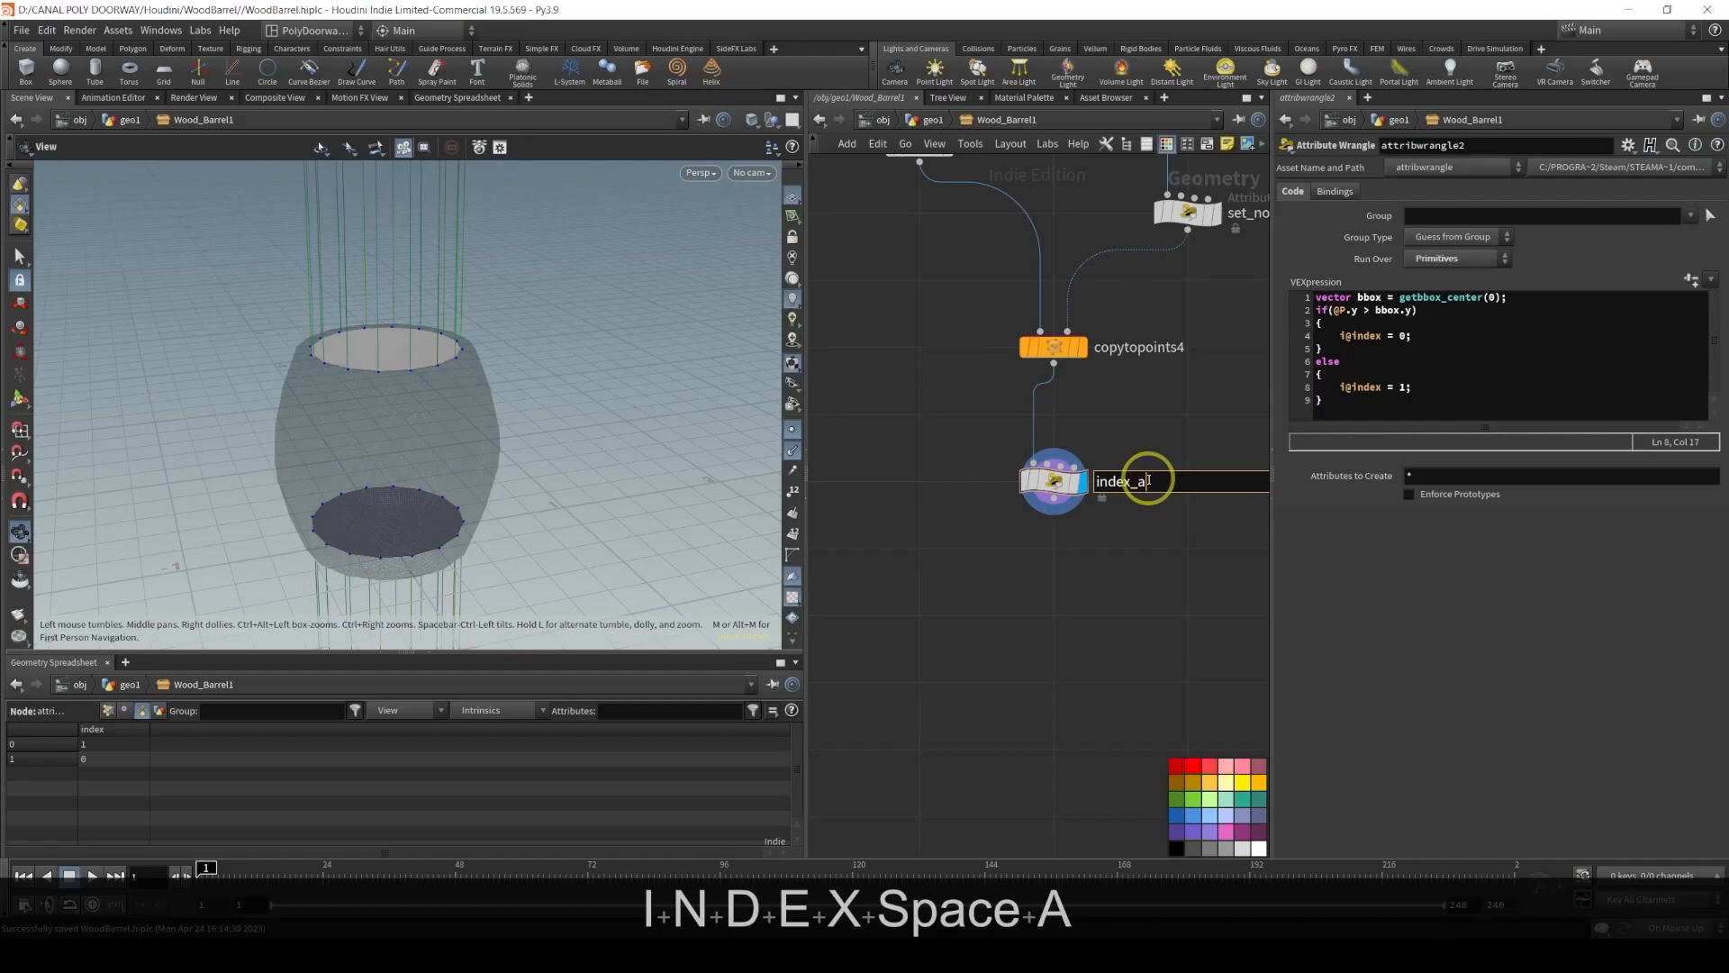
pyautogui.write('ttrib')
pyautogui.press('Return')
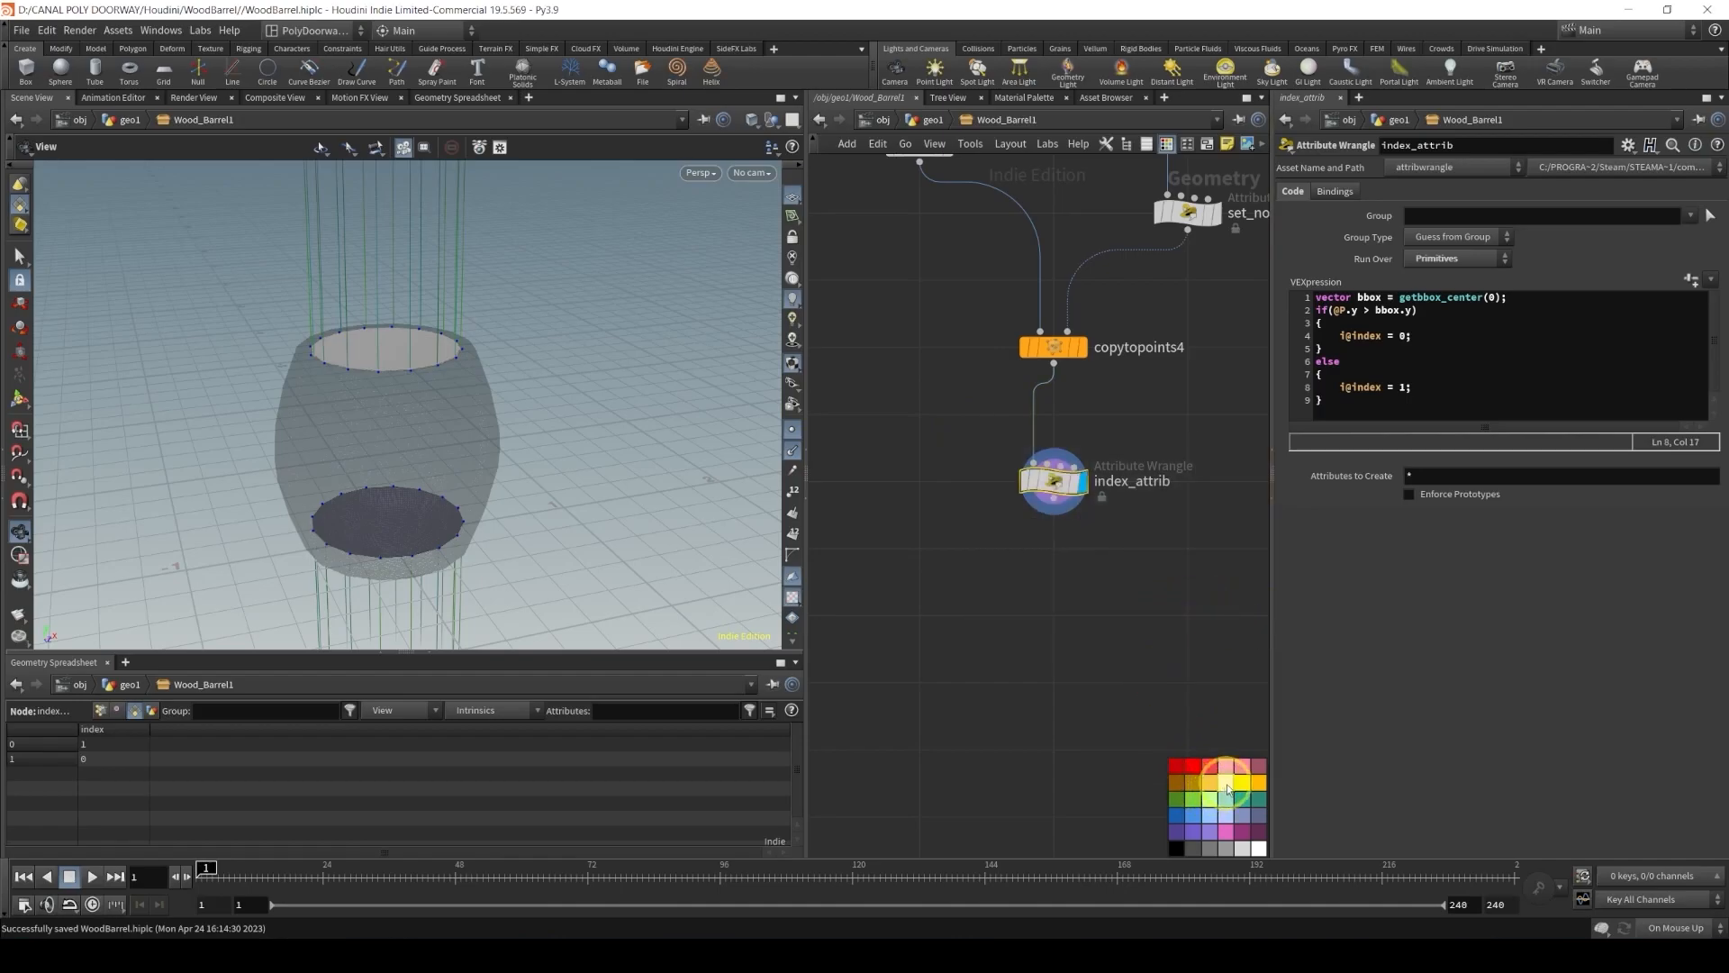
pyautogui.hotkey('ctrl', 's')
# Add a Divide node and connect it below the index_attrib wrangle
pyautogui.keyDown('alt'); pyautogui.moveTo(417, 358); pyautogui.dragTo(359, 397); pyautogui.keyUp('alt')
pyautogui.keyDown('alt'); pyautogui.moveTo(358, 397); pyautogui.dragTo(568, 377, button='right'); pyautogui.keyUp('alt')
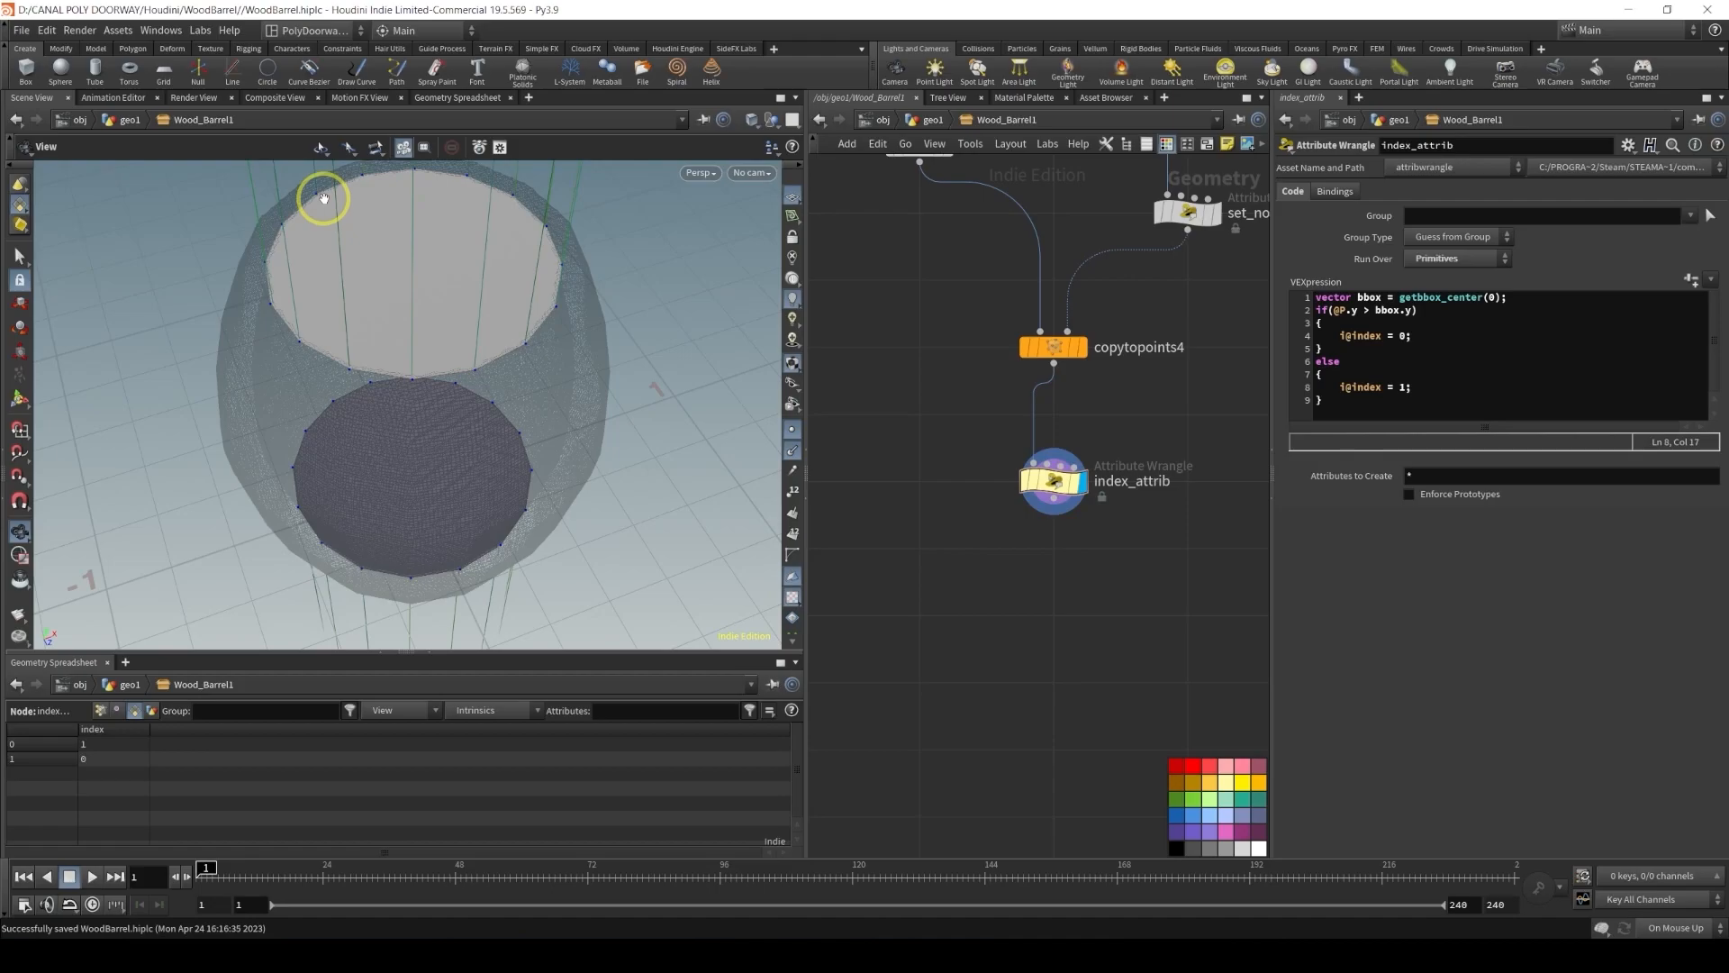
pyautogui.press('Tab')
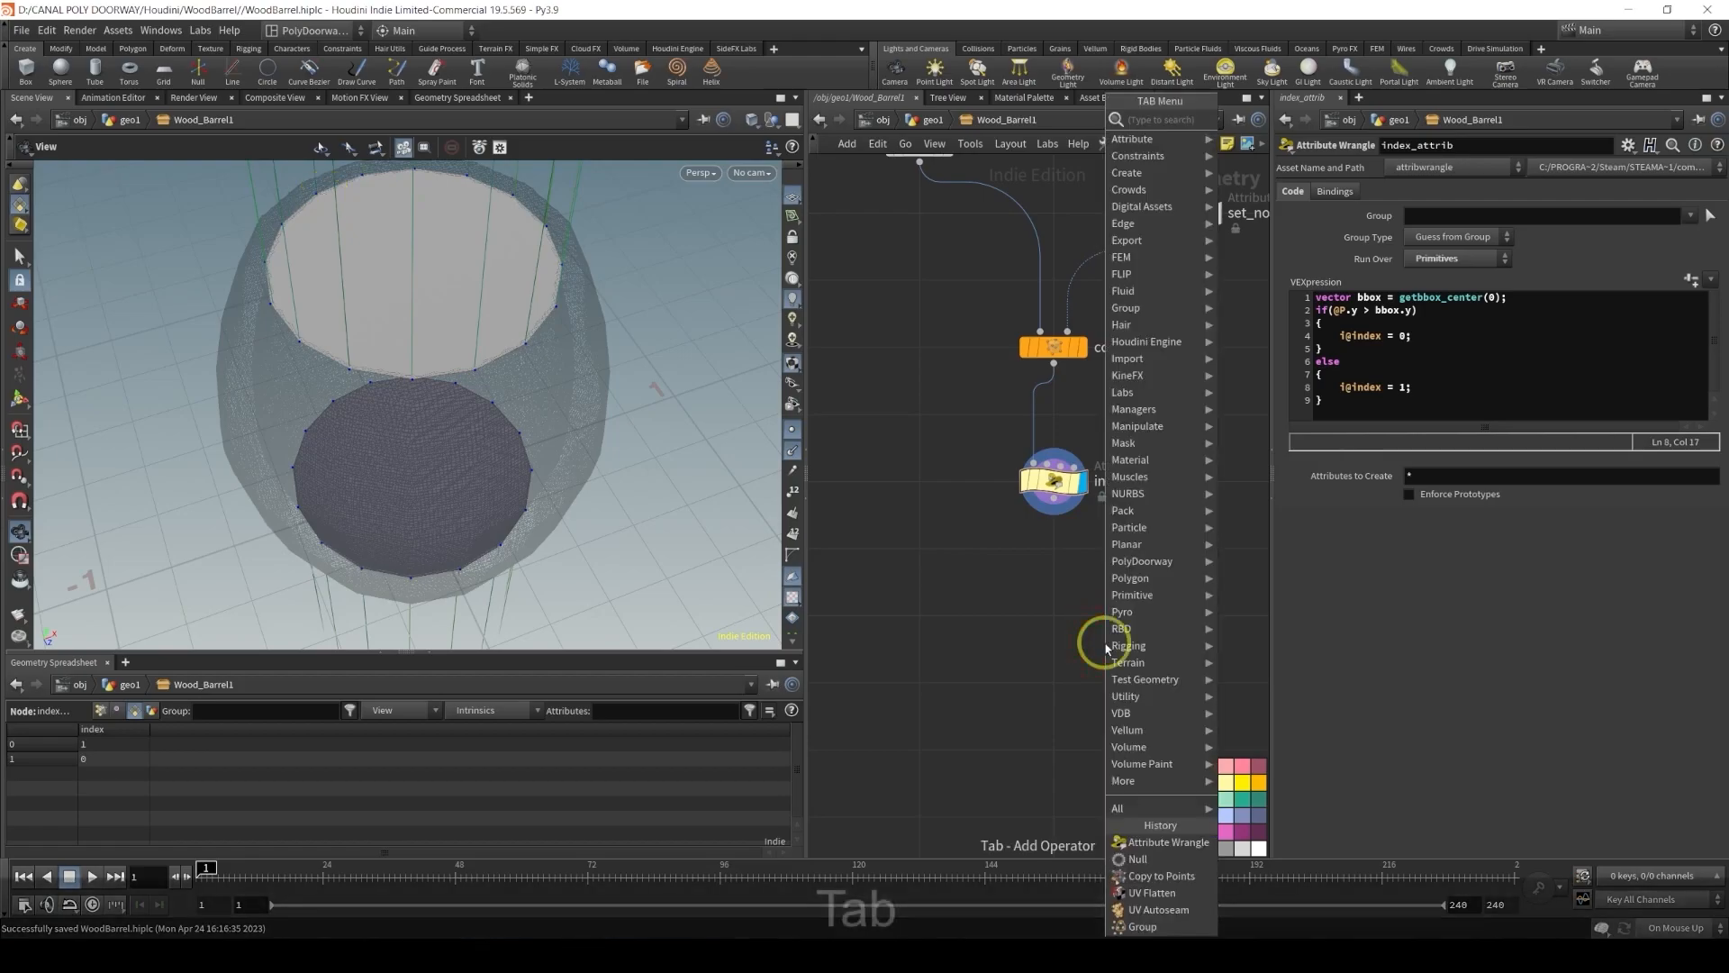
pyautogui.write('divi')
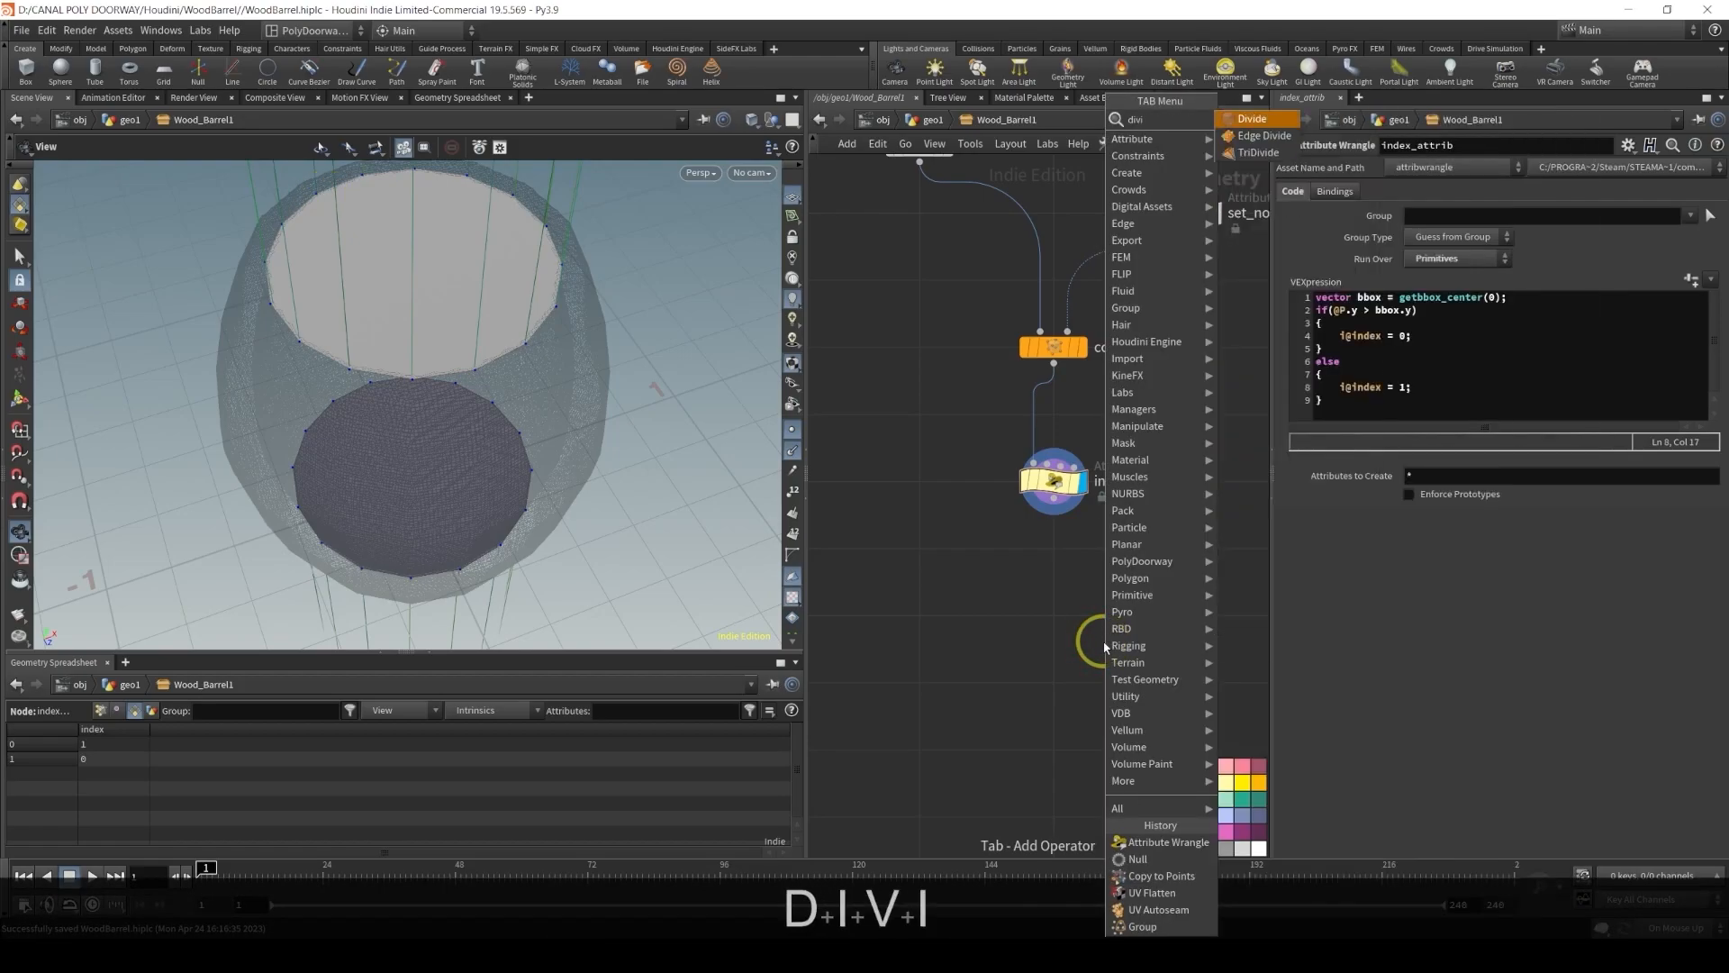
pyautogui.press('Return')
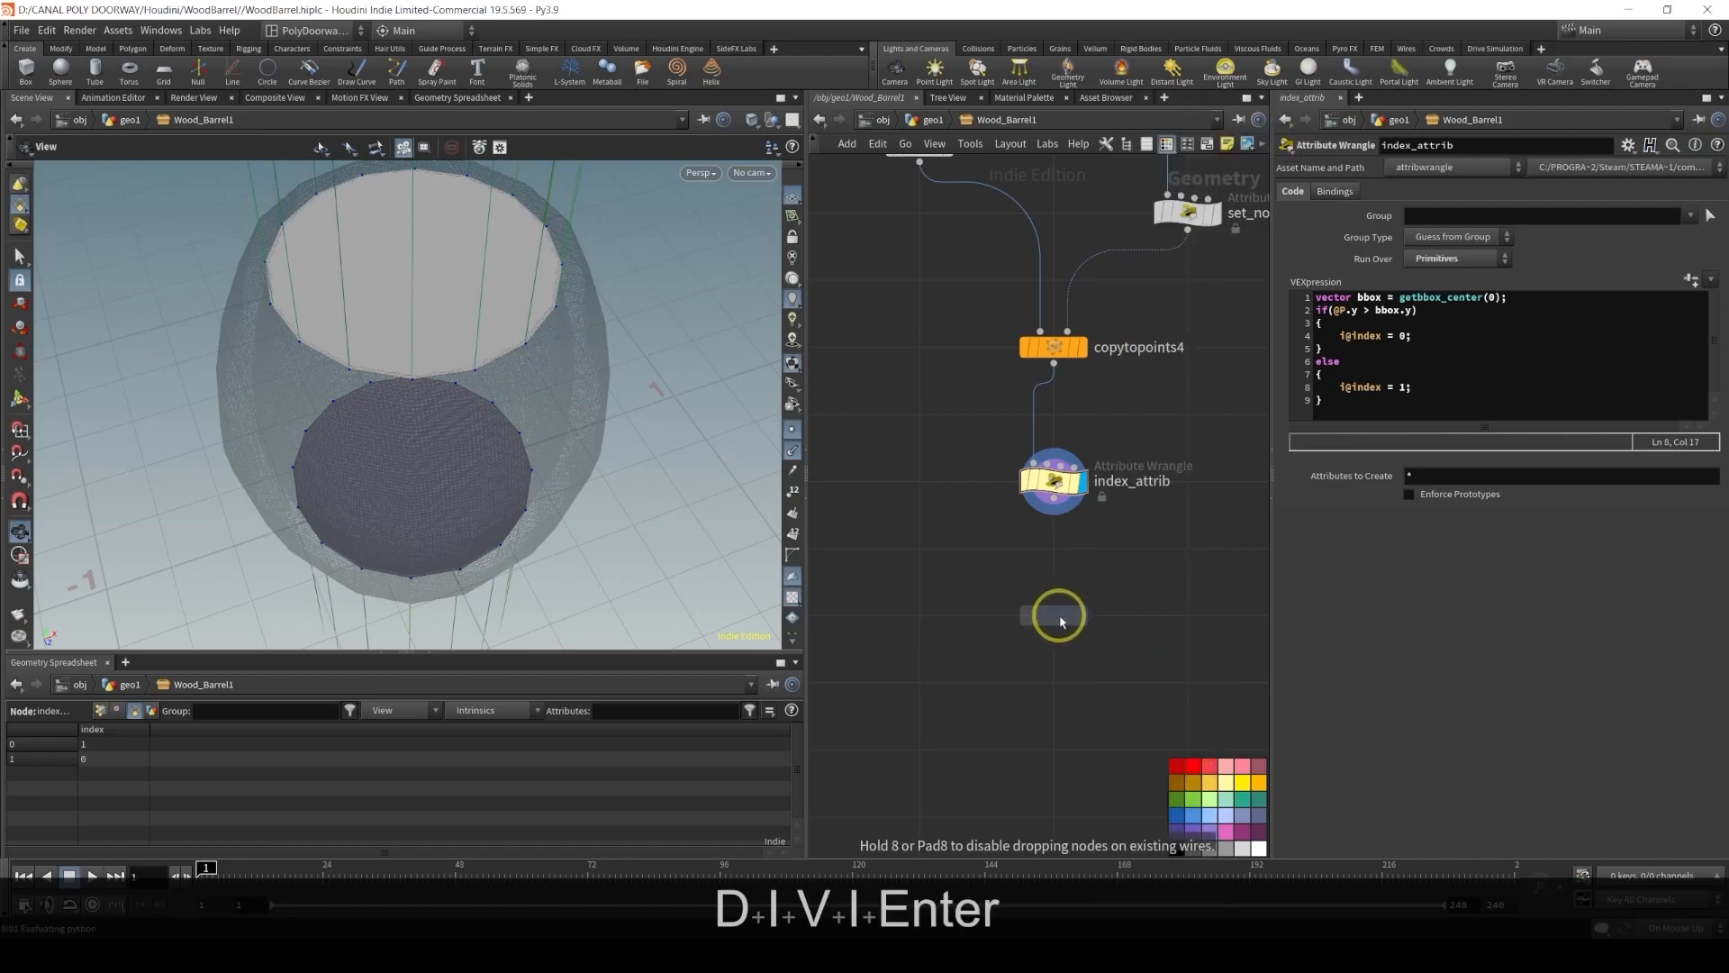
pyautogui.click(1057, 577)
pyautogui.moveTo(1054, 512); pyautogui.dragTo(1053, 605)
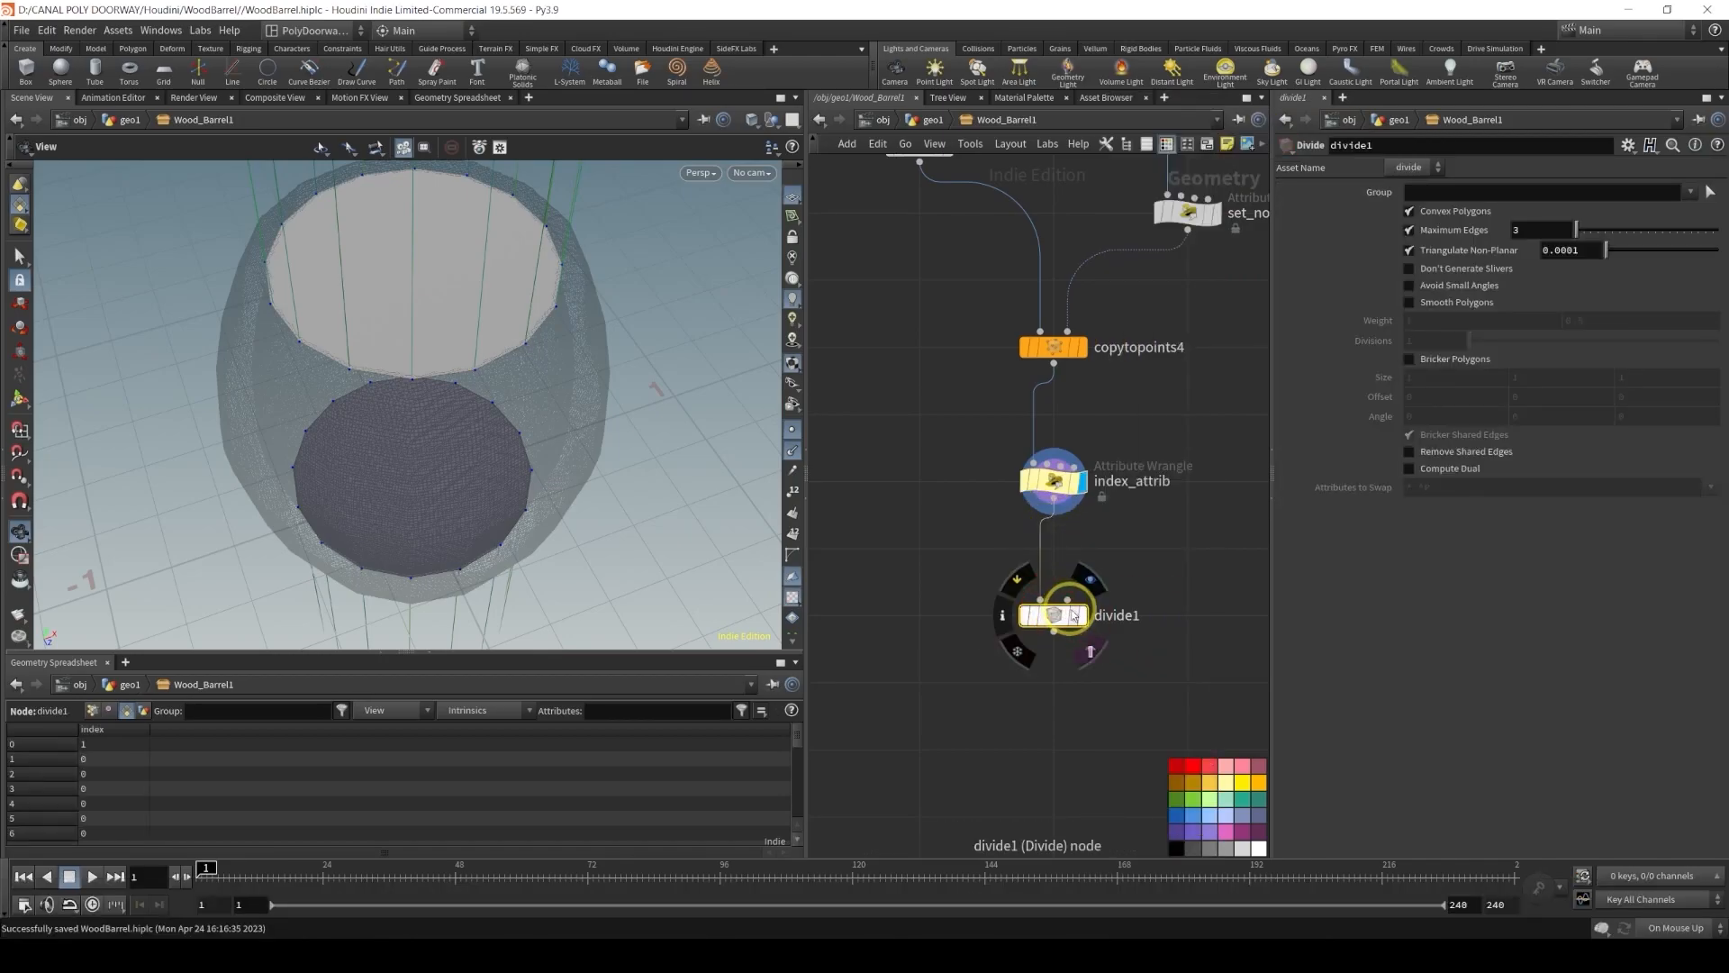
# On the Divide node, turn off Convex Polygons, turn on Bricker Polygons, and set the first two Size values to 1000
pyautogui.click(1410, 213)
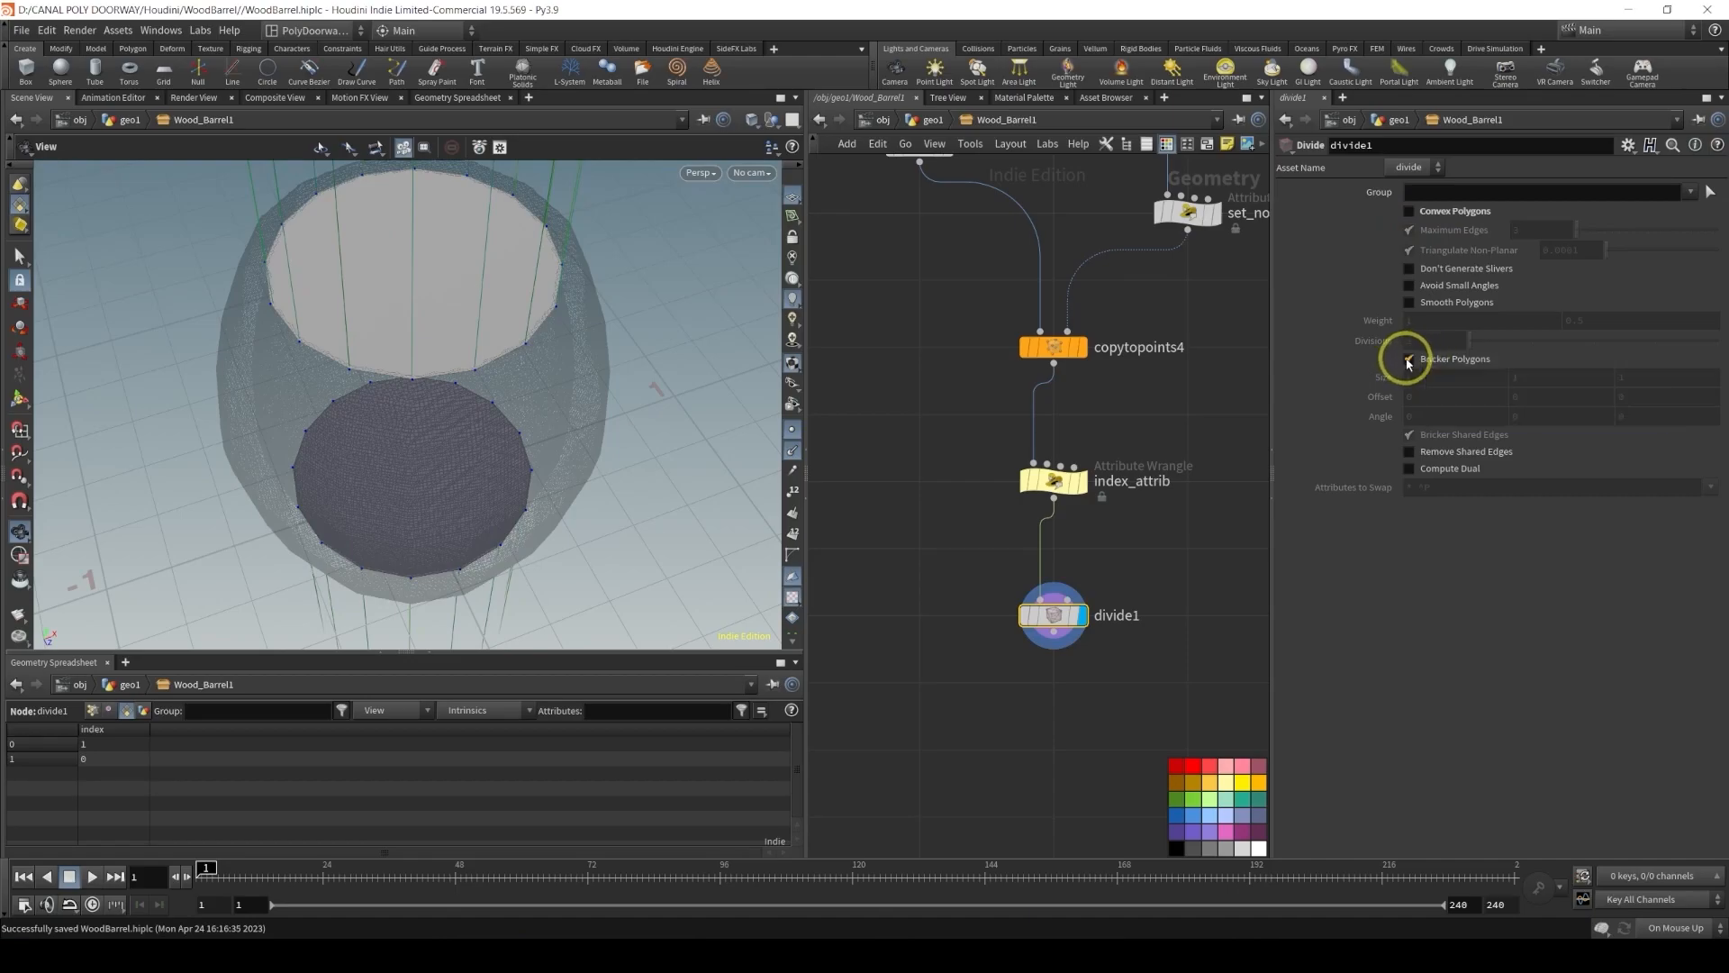
pyautogui.click(1436, 362)
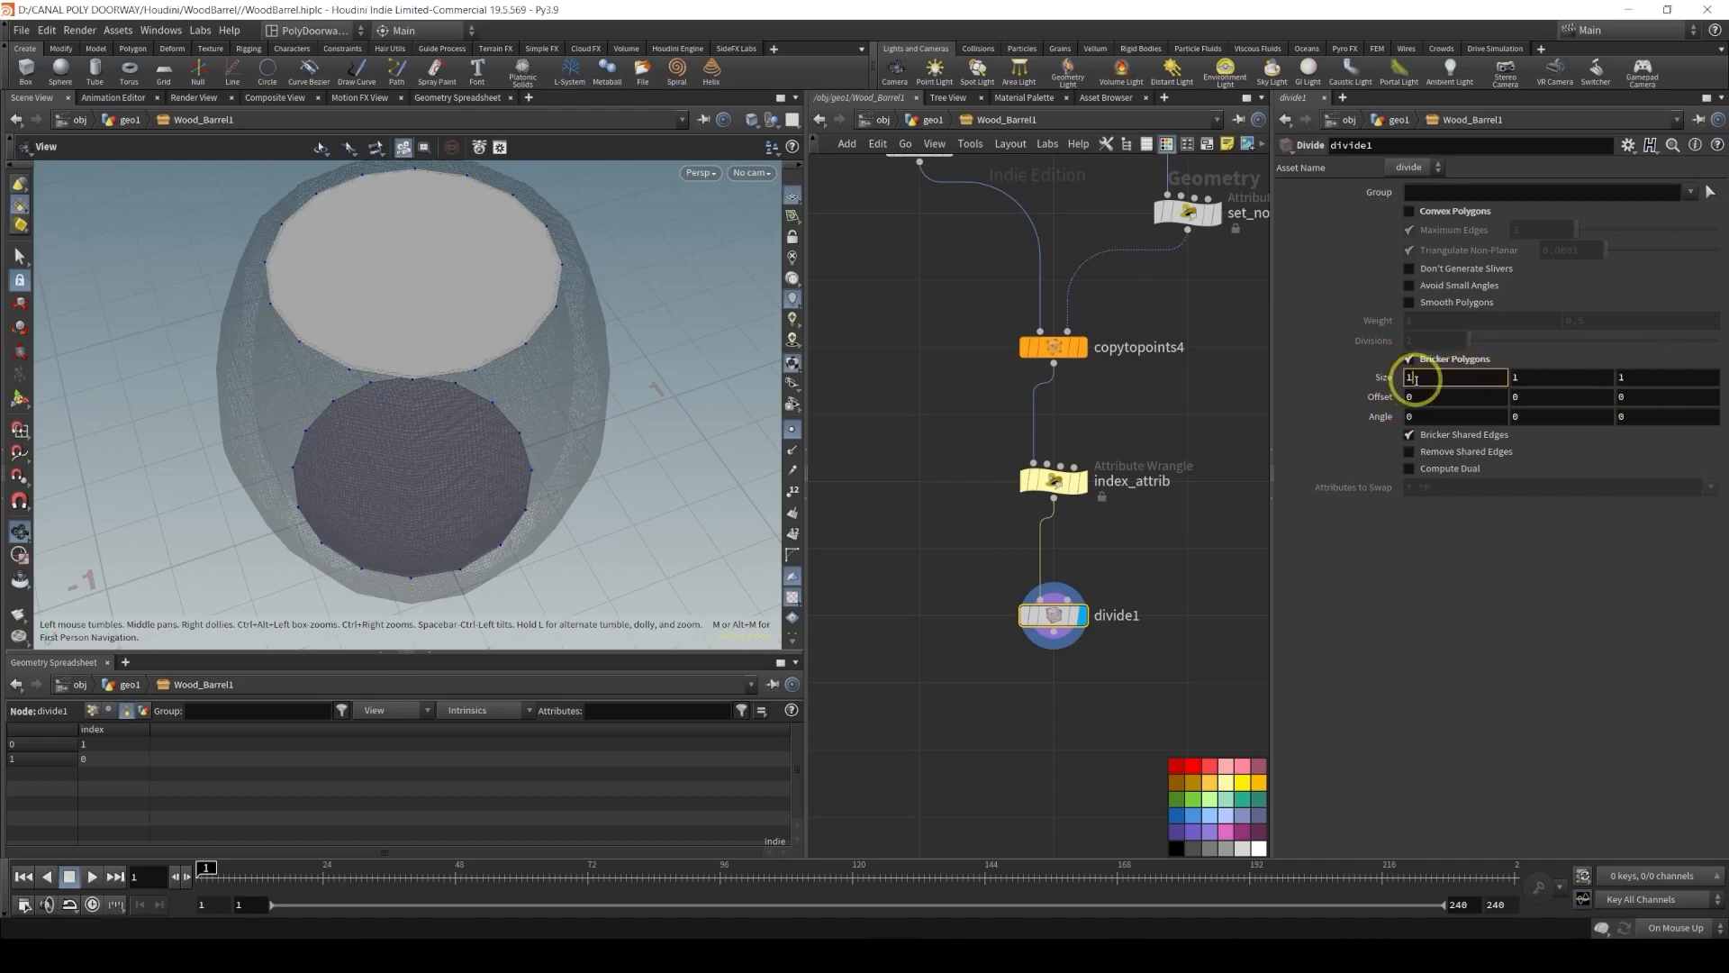
pyautogui.write('0')
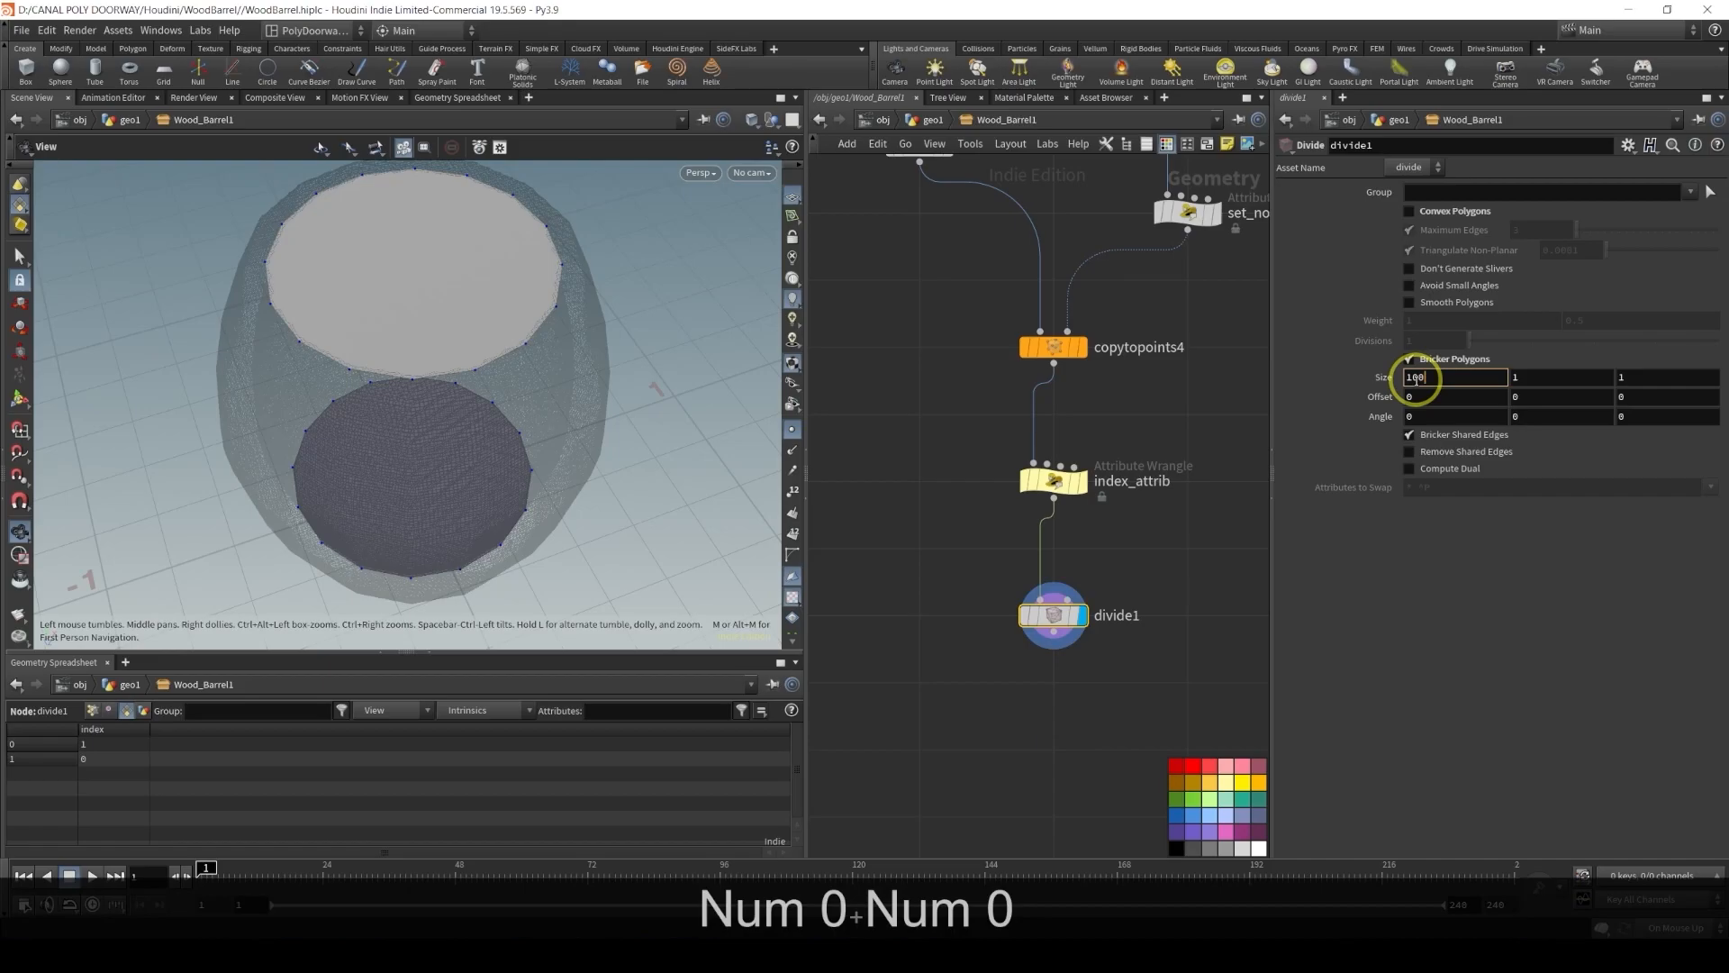
pyautogui.write('0')
pyautogui.press('Tab')
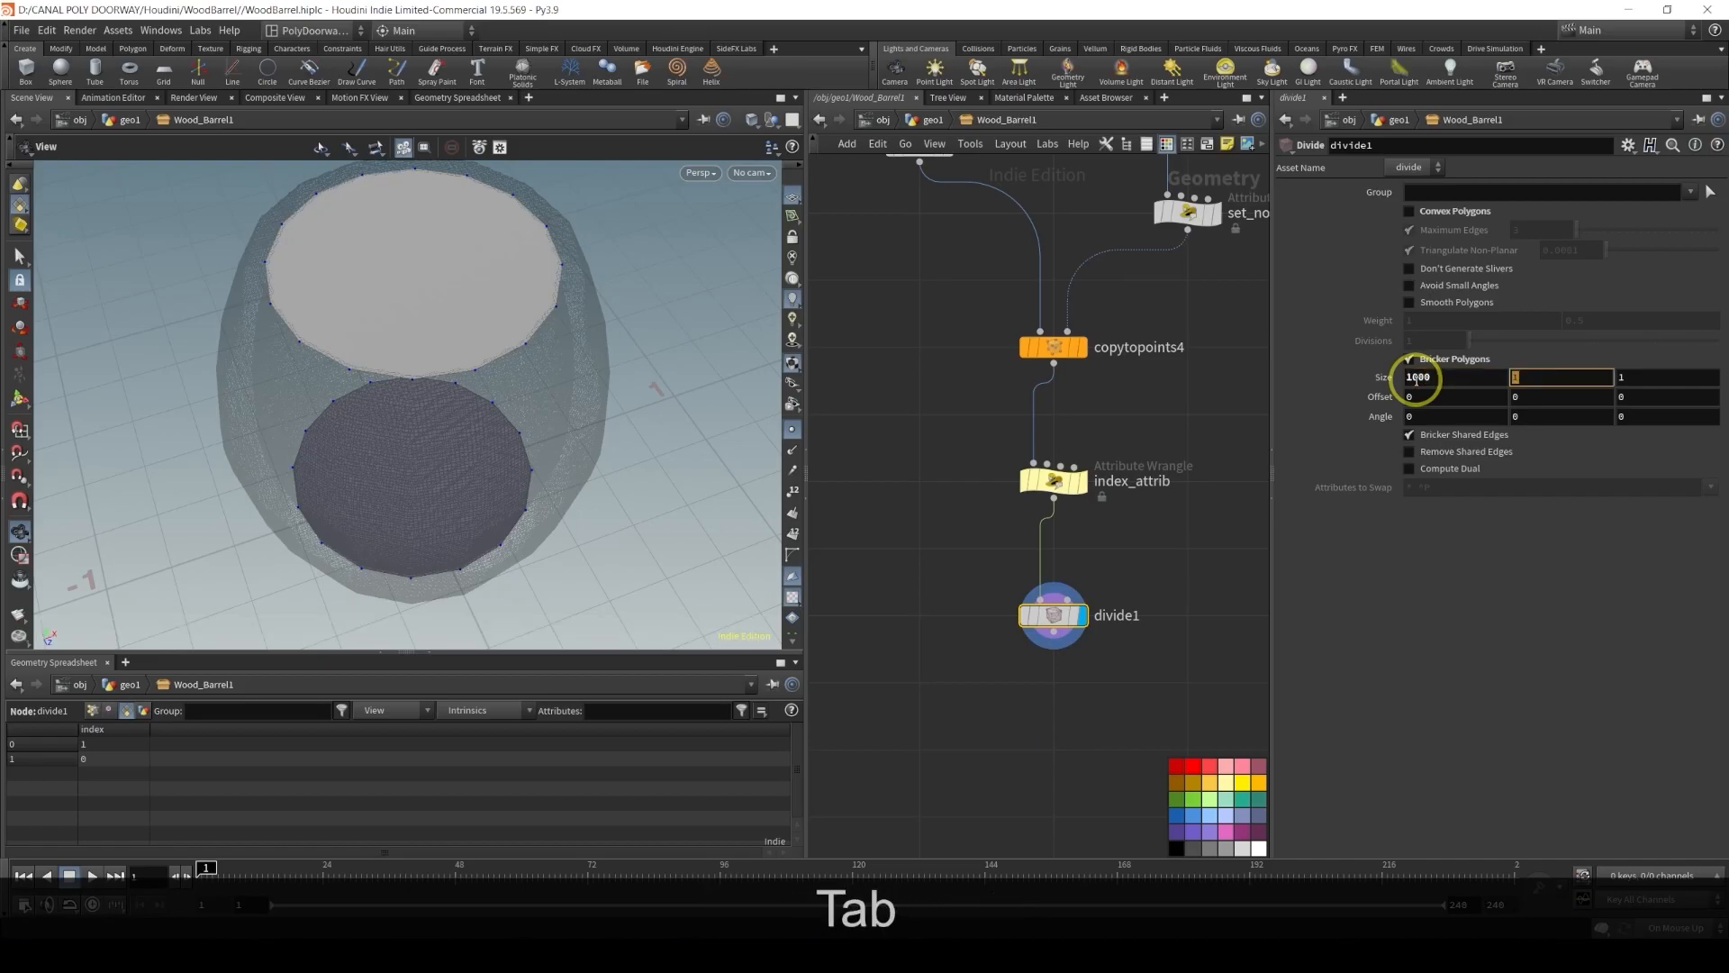
pyautogui.write('1000')
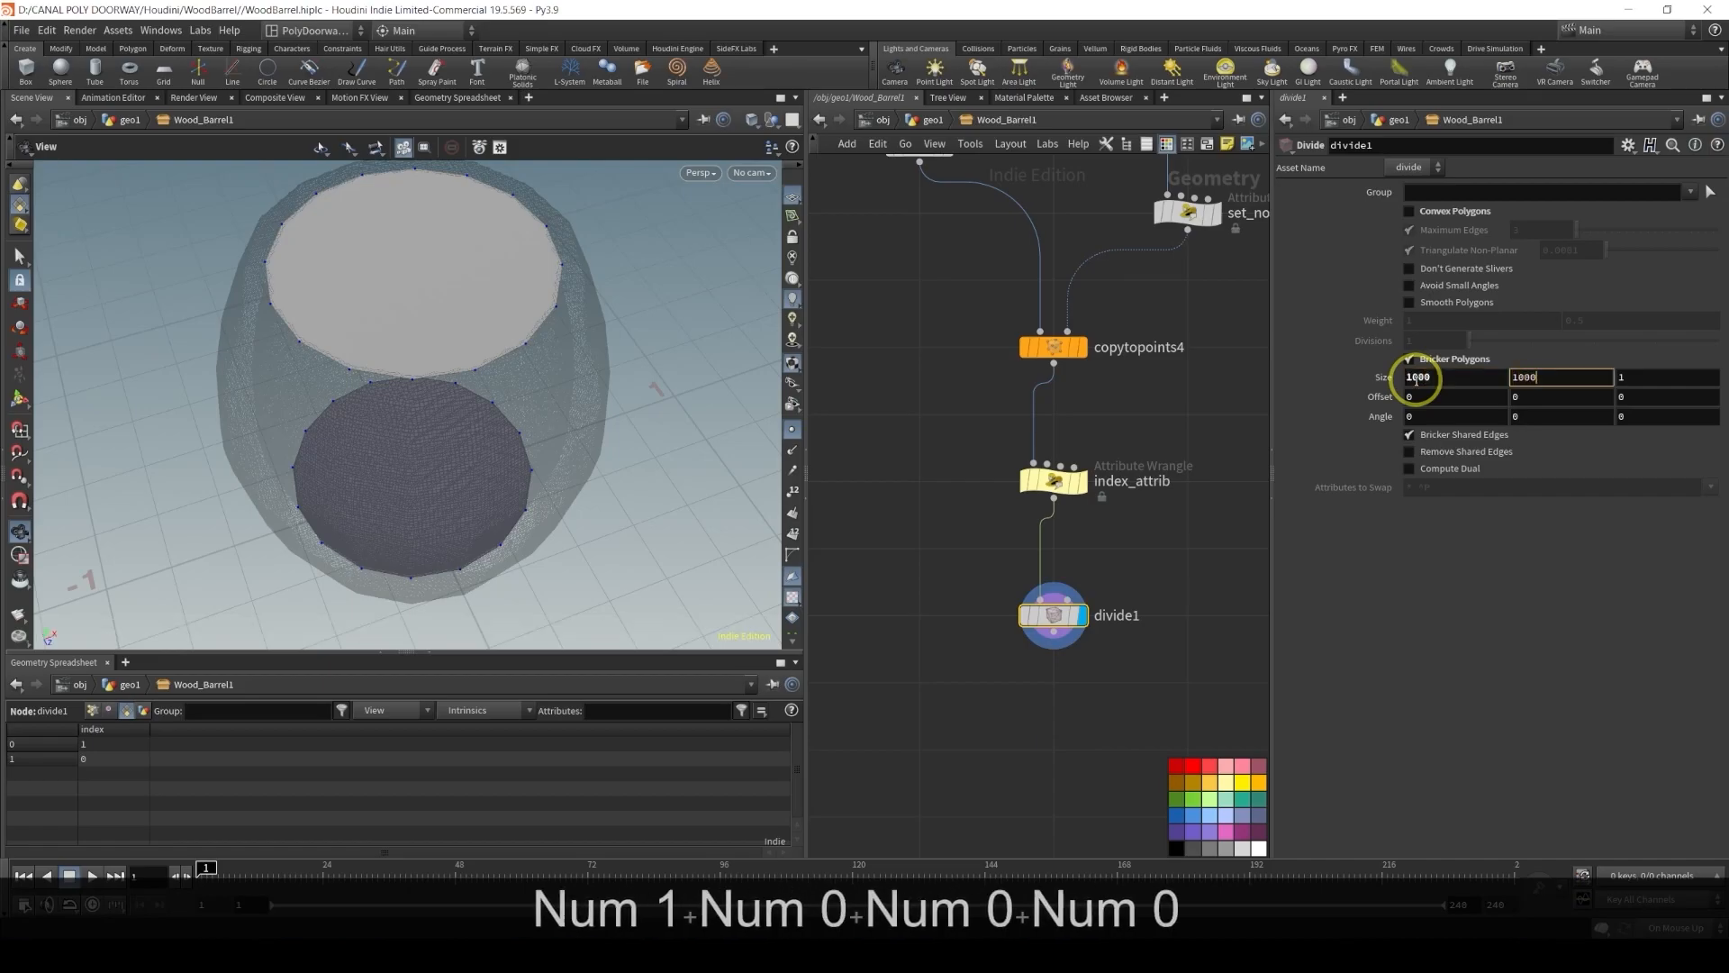
pyautogui.press('Return')
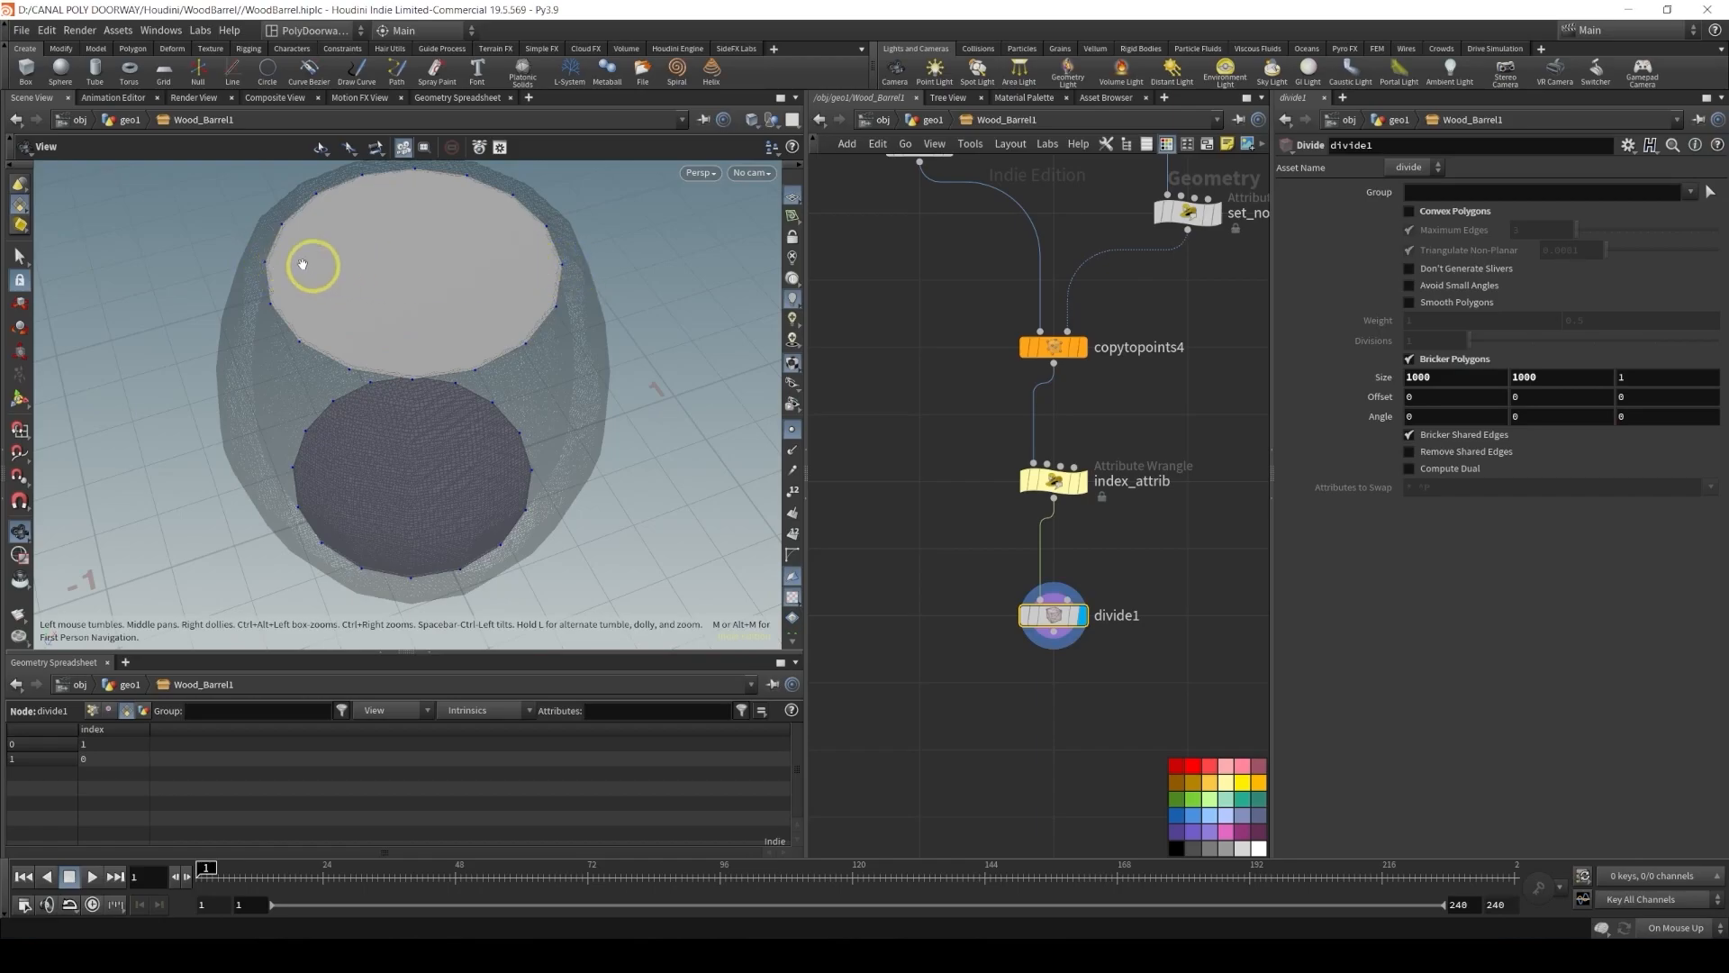
pyautogui.keyDown('alt'); pyautogui.moveTo(397, 429); pyautogui.dragTo(506, 312); pyautogui.keyUp('alt')
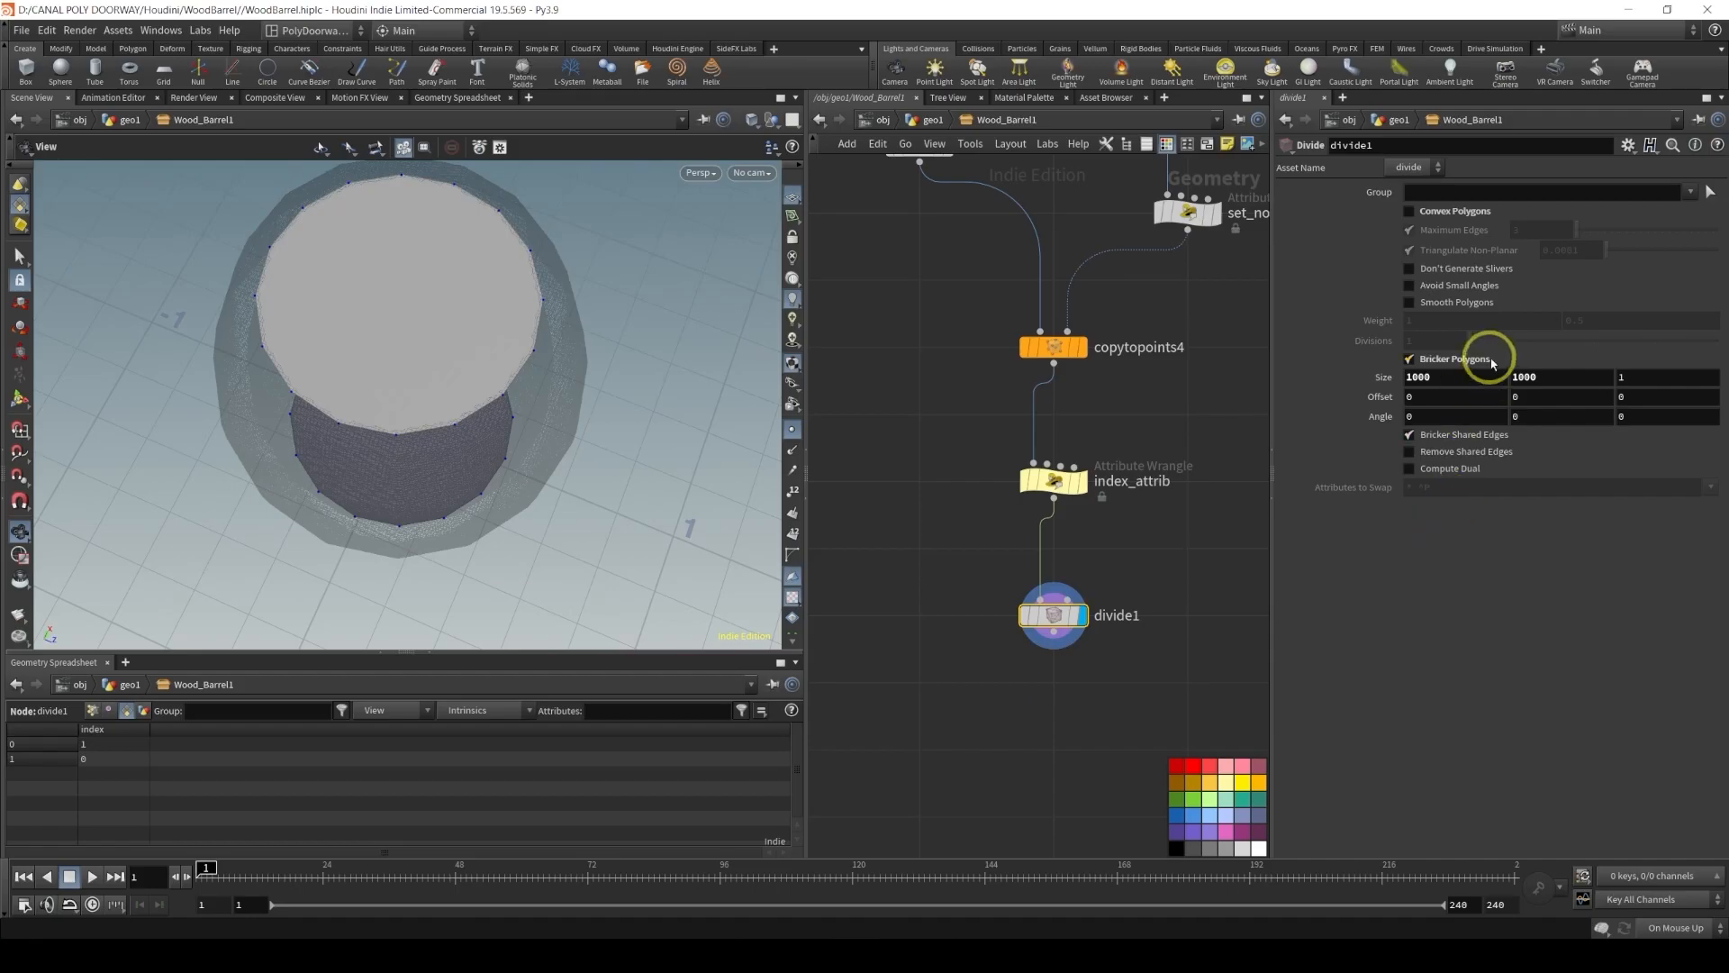
pyautogui.click(1628, 144)
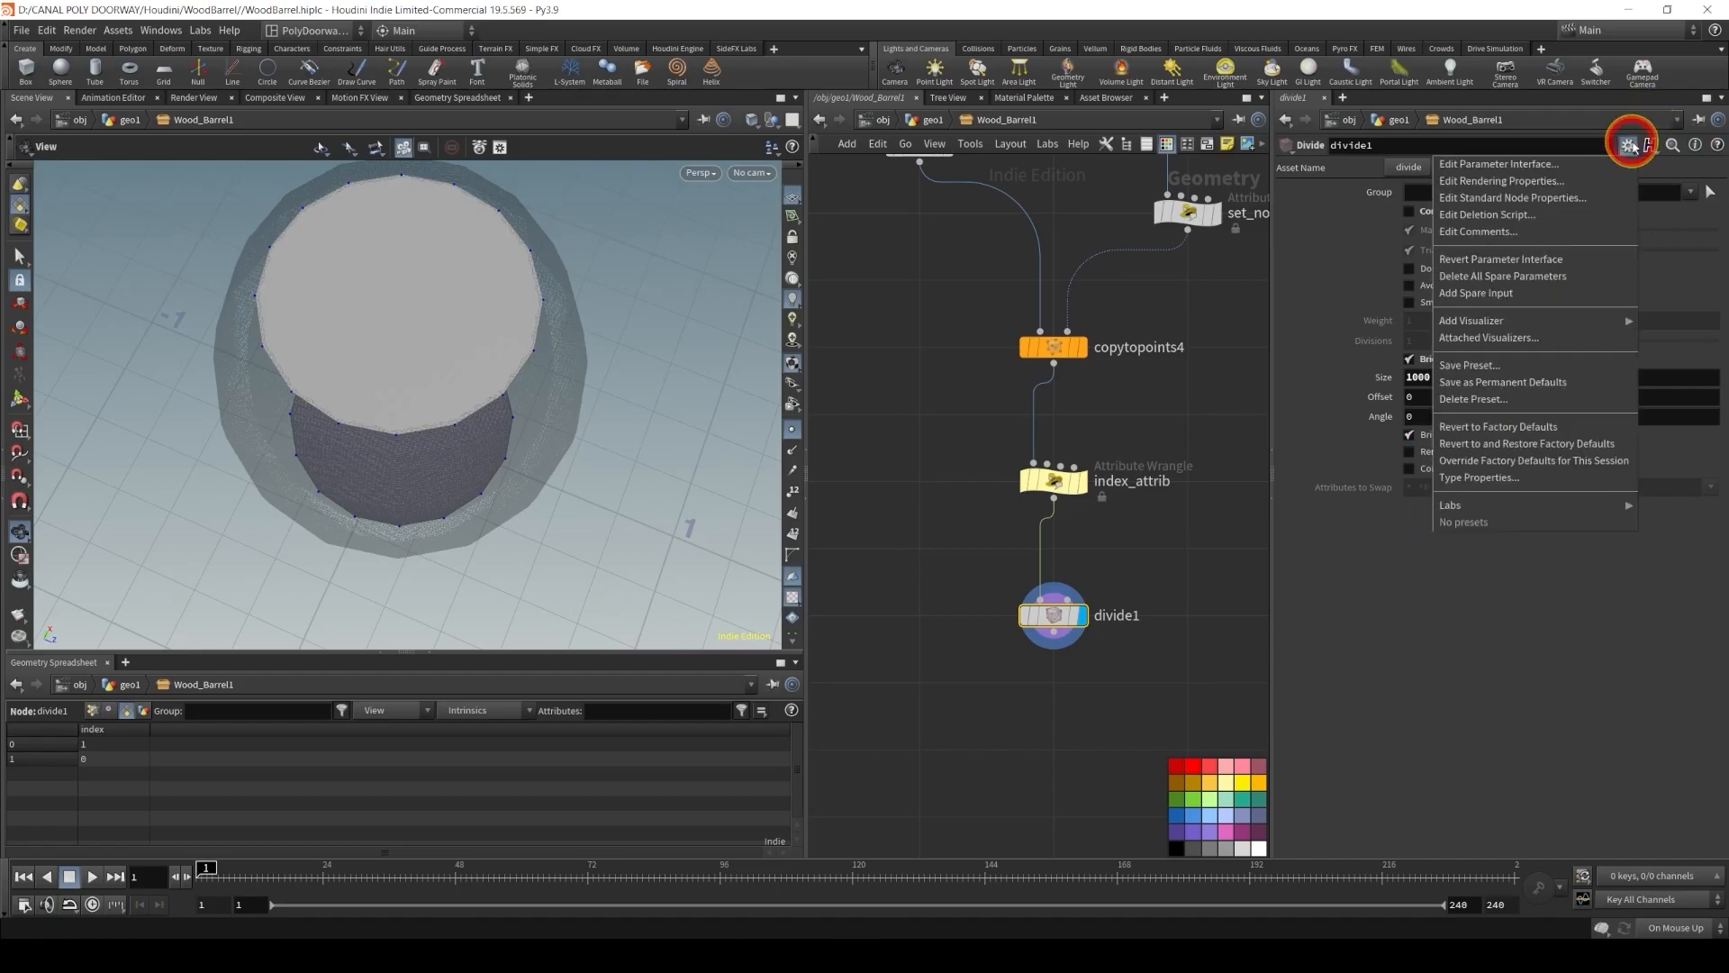
pyautogui.click(1548, 165)
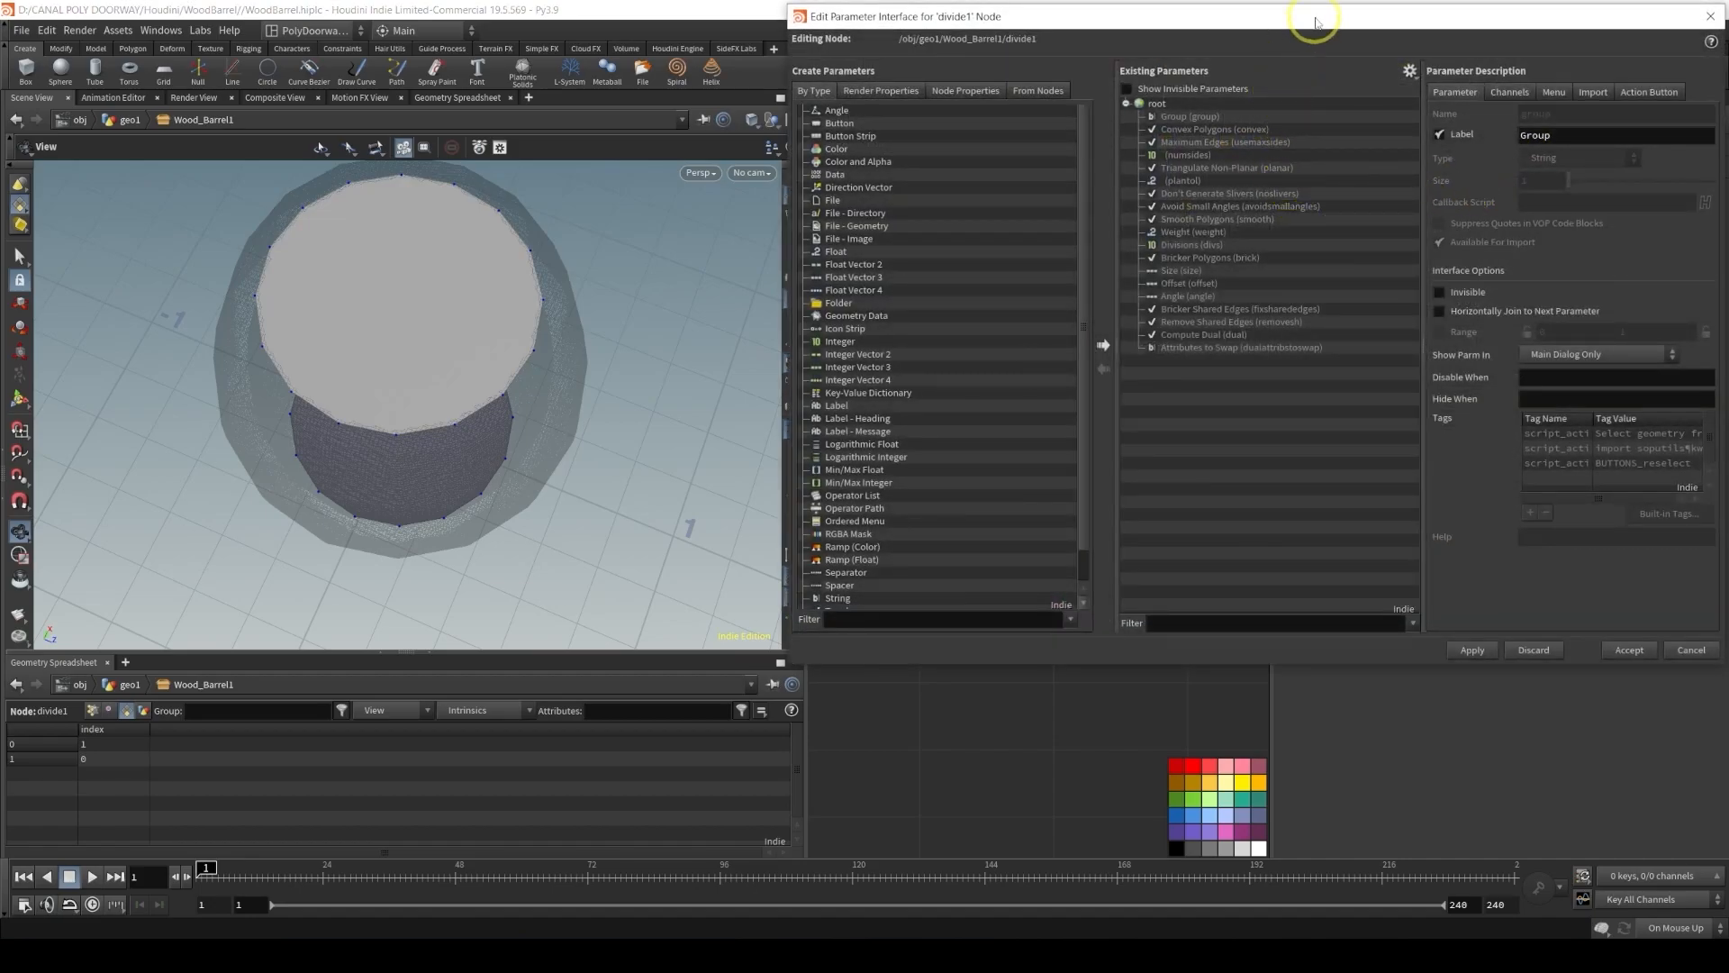
pyautogui.moveTo(1316, 21); pyautogui.dragTo(1054, 117)
pyautogui.click(1422, 744)
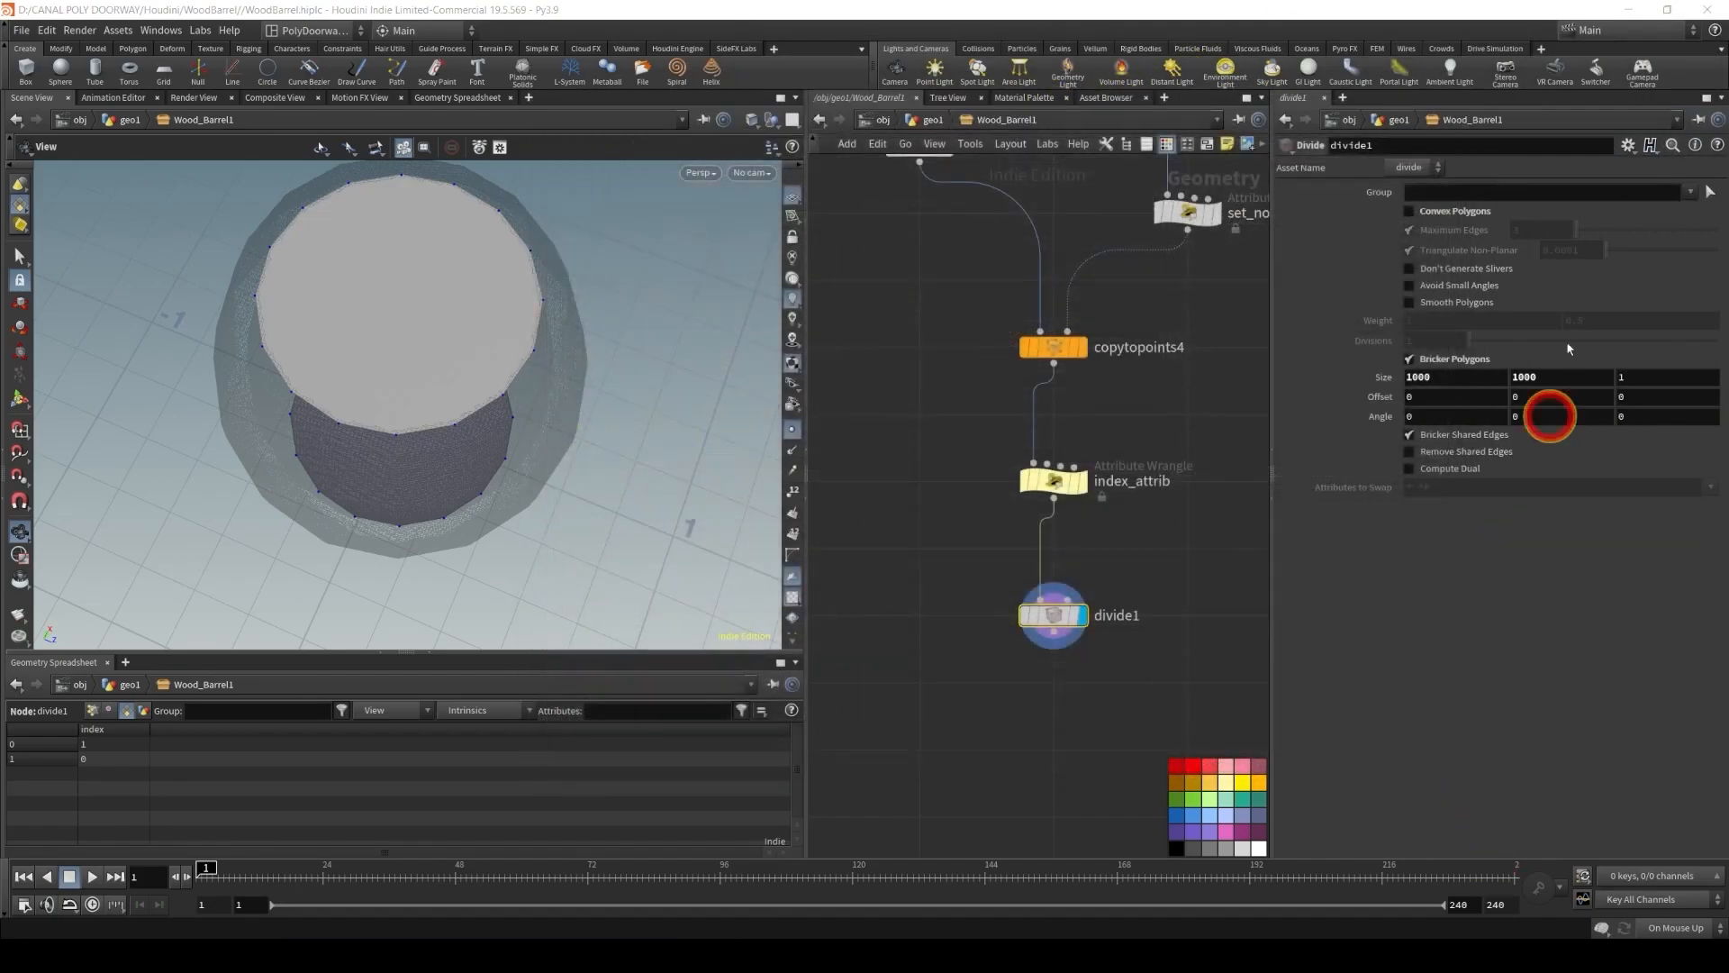
# In the Divide node's parameter interface editor, add an Integer parameter labelled Number of planks
pyautogui.click(1627, 145)
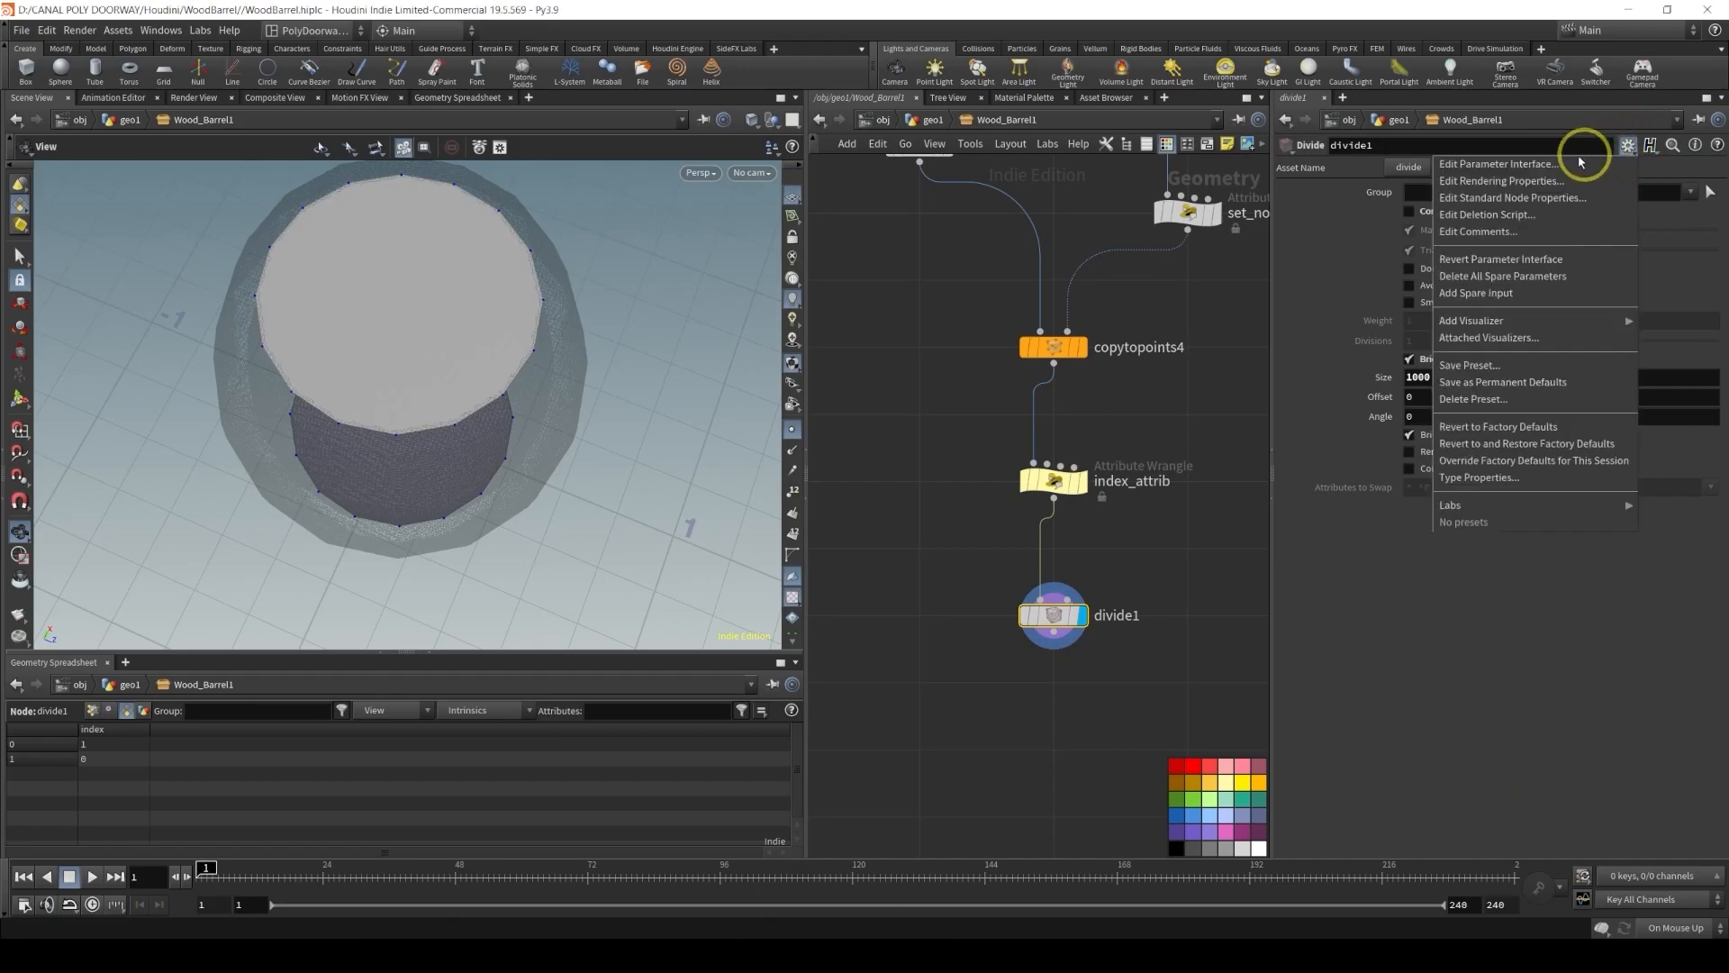
pyautogui.click(1518, 166)
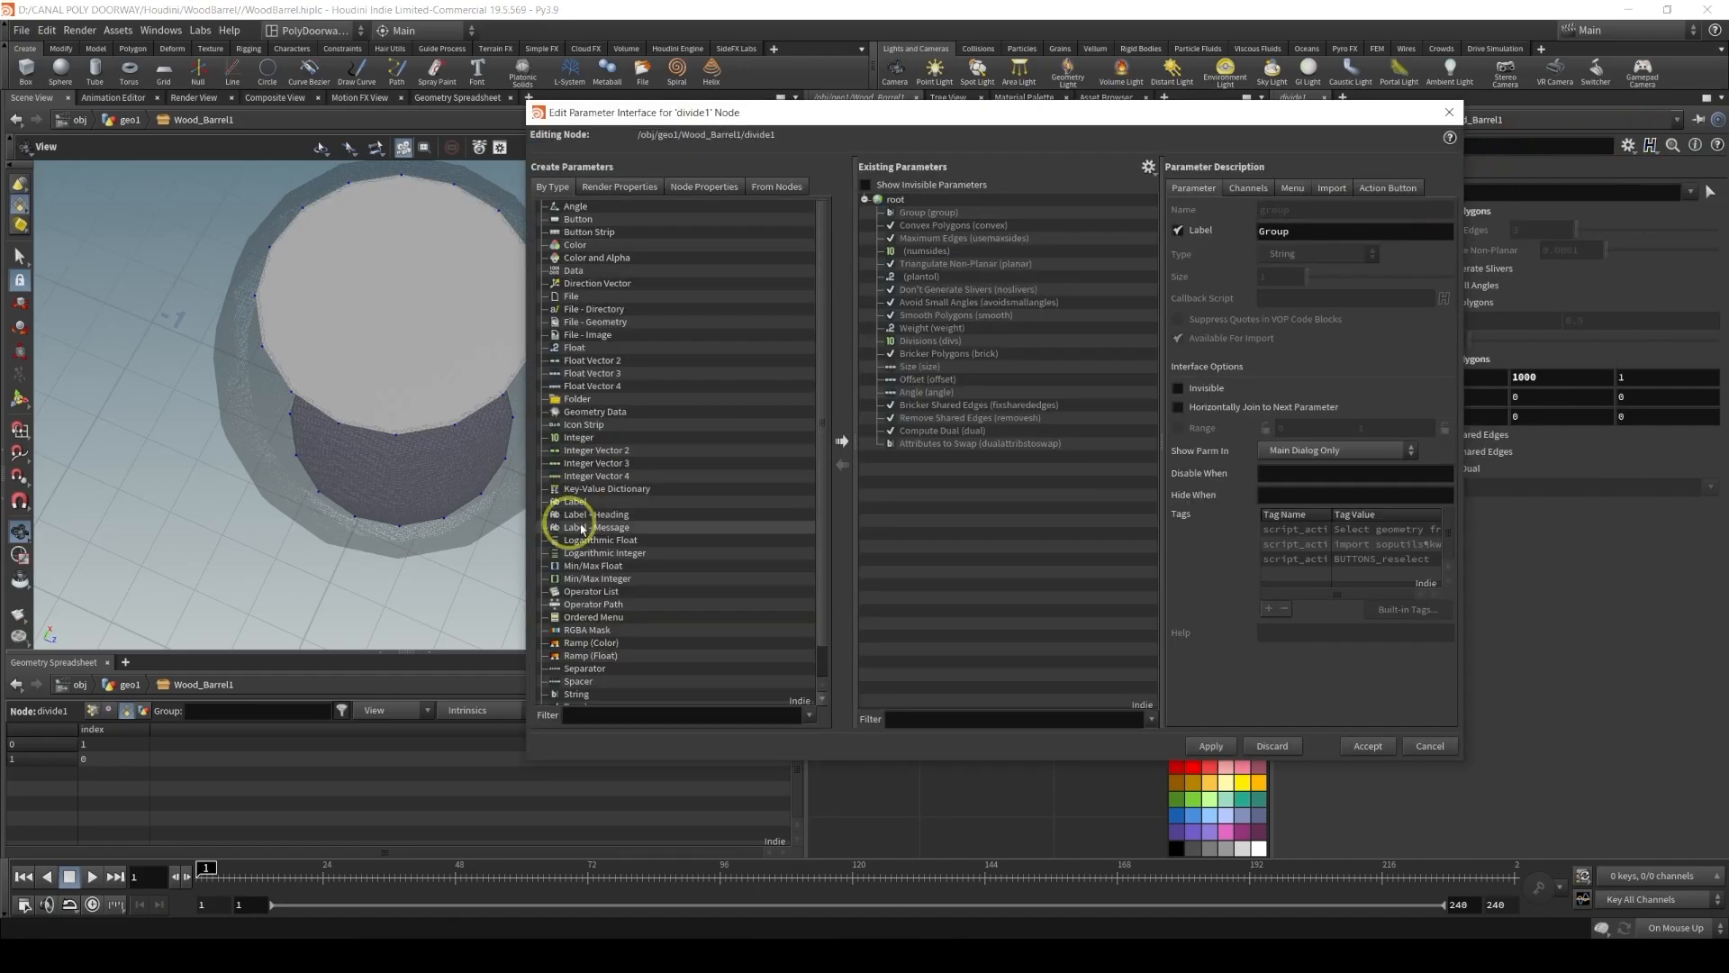
pyautogui.moveTo(579, 437); pyautogui.dragTo(1054, 487)
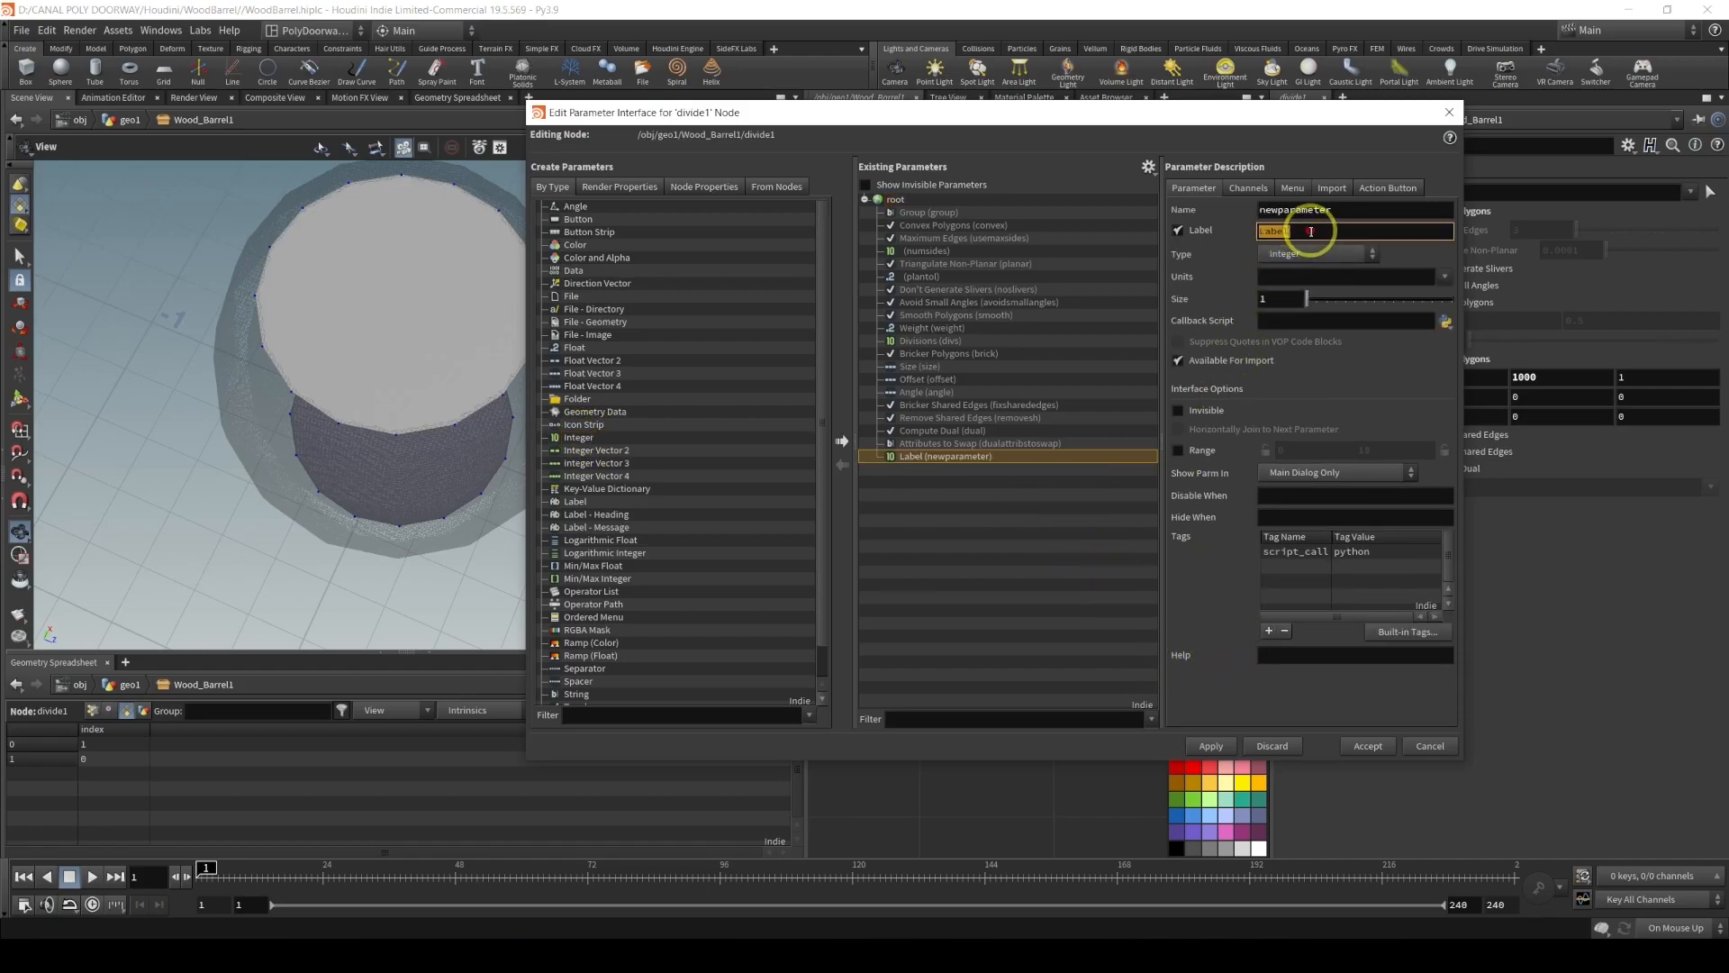
pyautogui.write('NU')
pyautogui.press('BackSpace')
pyautogui.write('umv')
pyautogui.press('BackSpace')
pyautogui.write('ber of planks')
pyautogui.press('Return')
# Name the new parameter coverNumberDivisions, then apply and accept the interface changes
pyautogui.doubleClick(1341, 208)
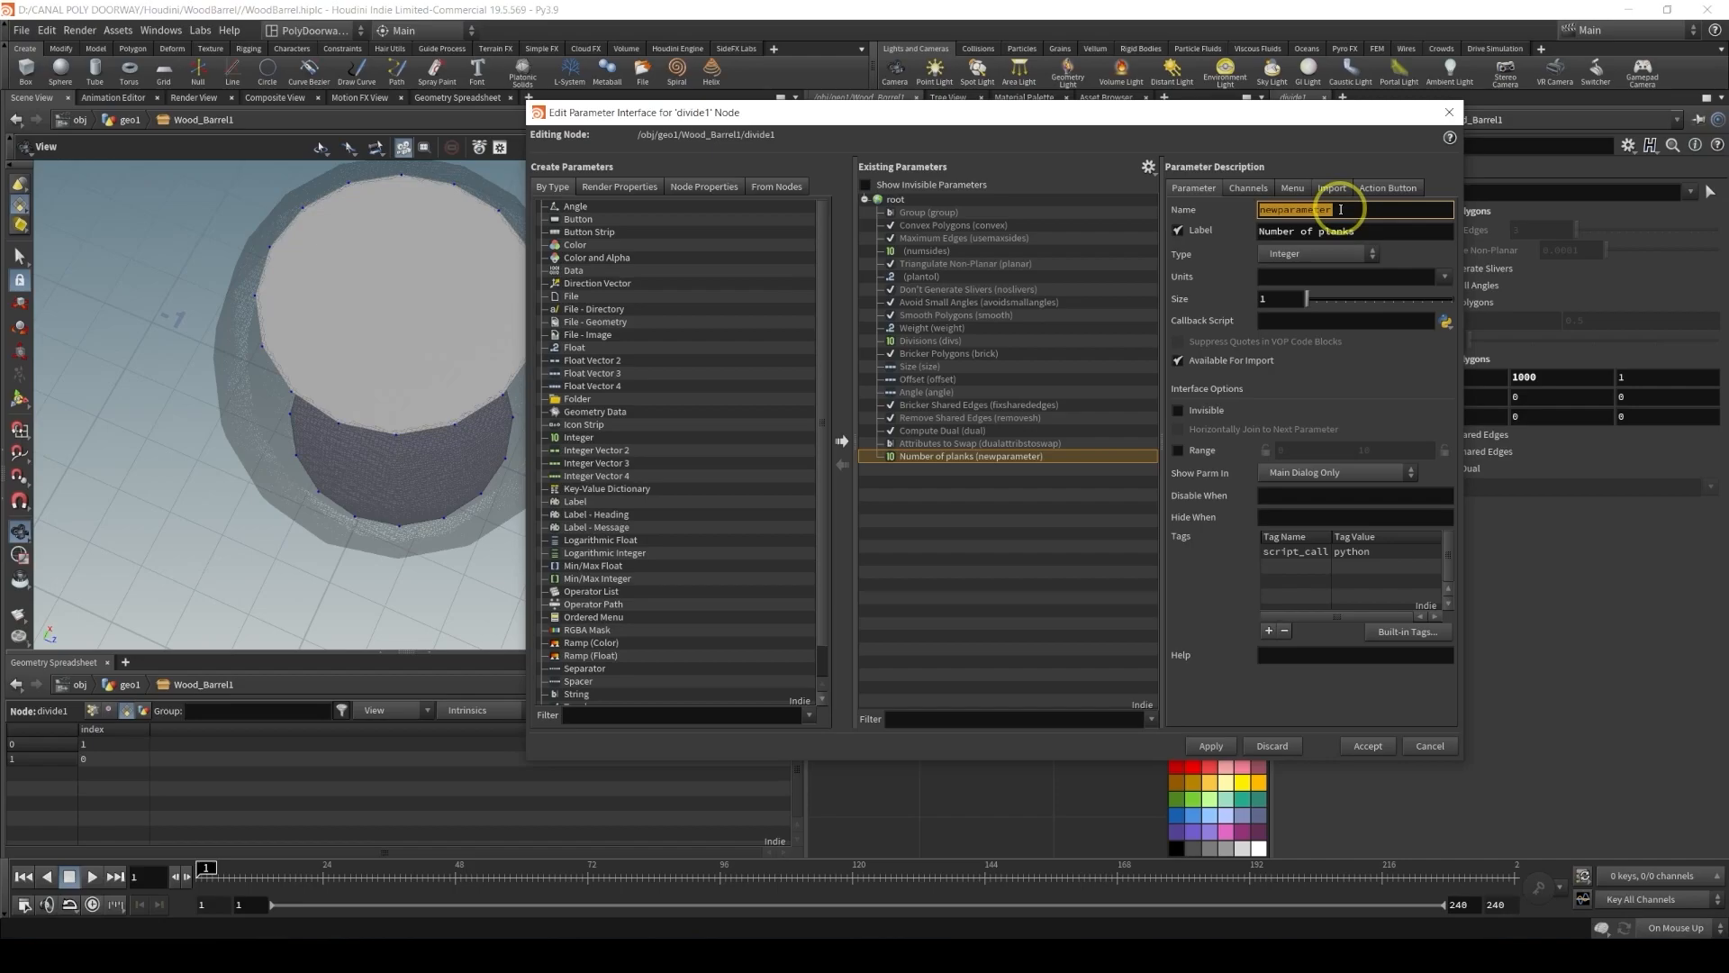
pyautogui.write('coverNumv')
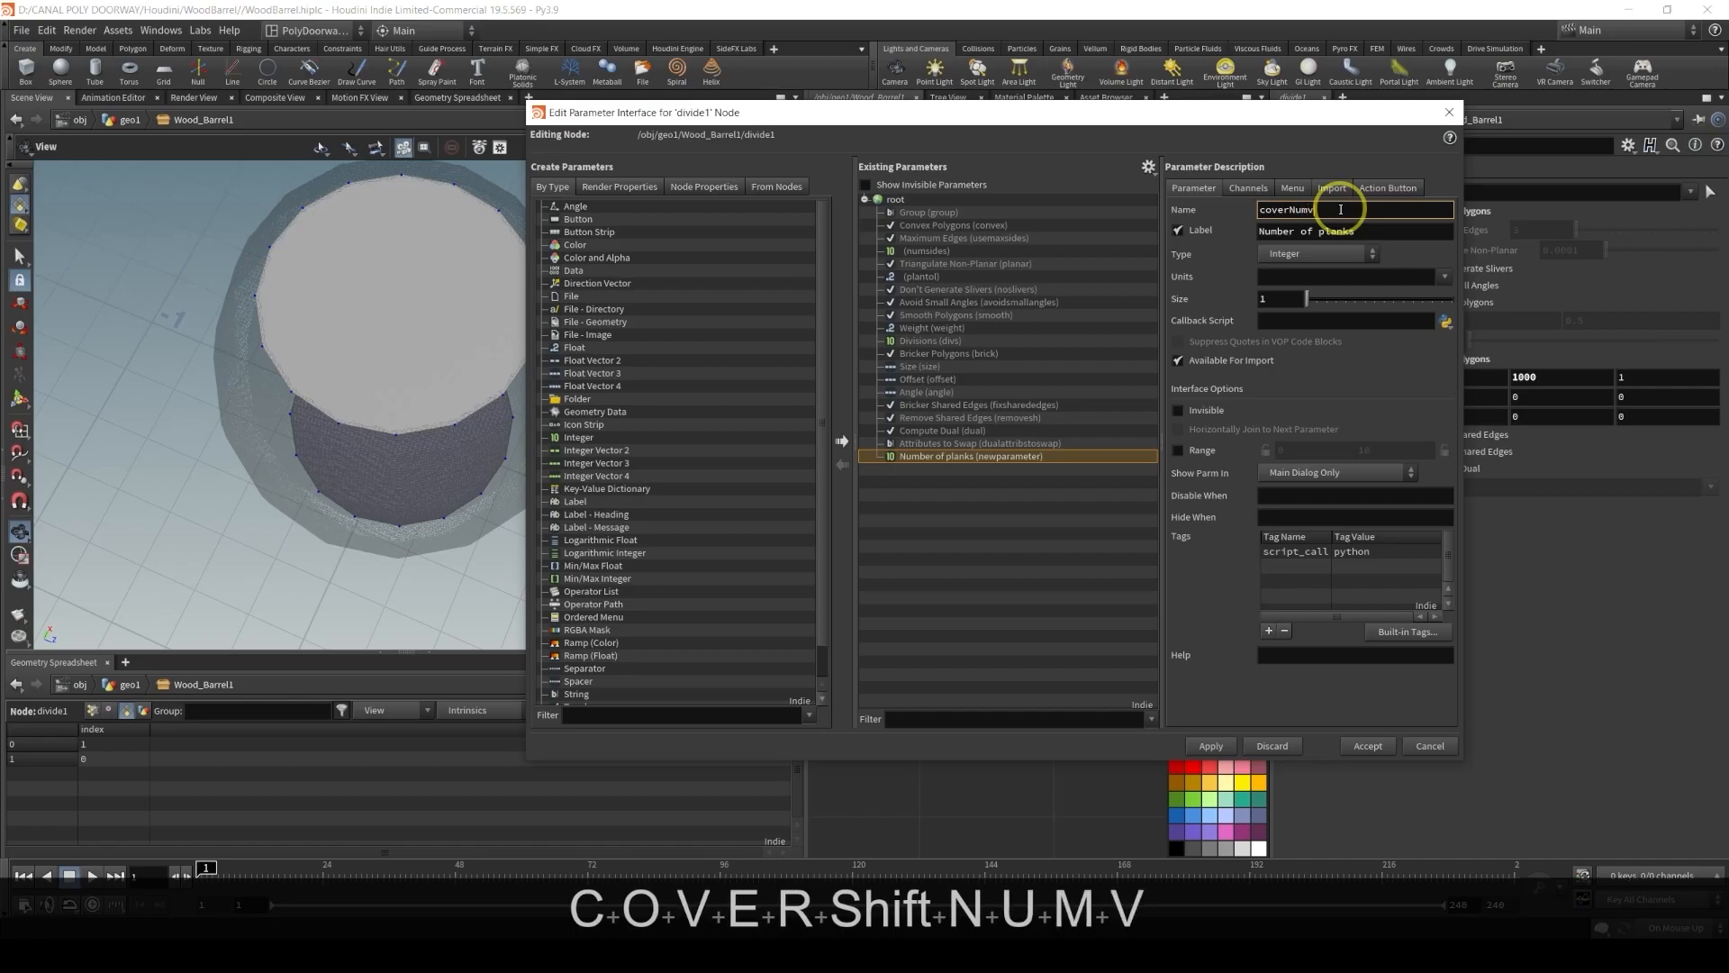
pyautogui.press('BackSpace')
pyautogui.write('berDivi')
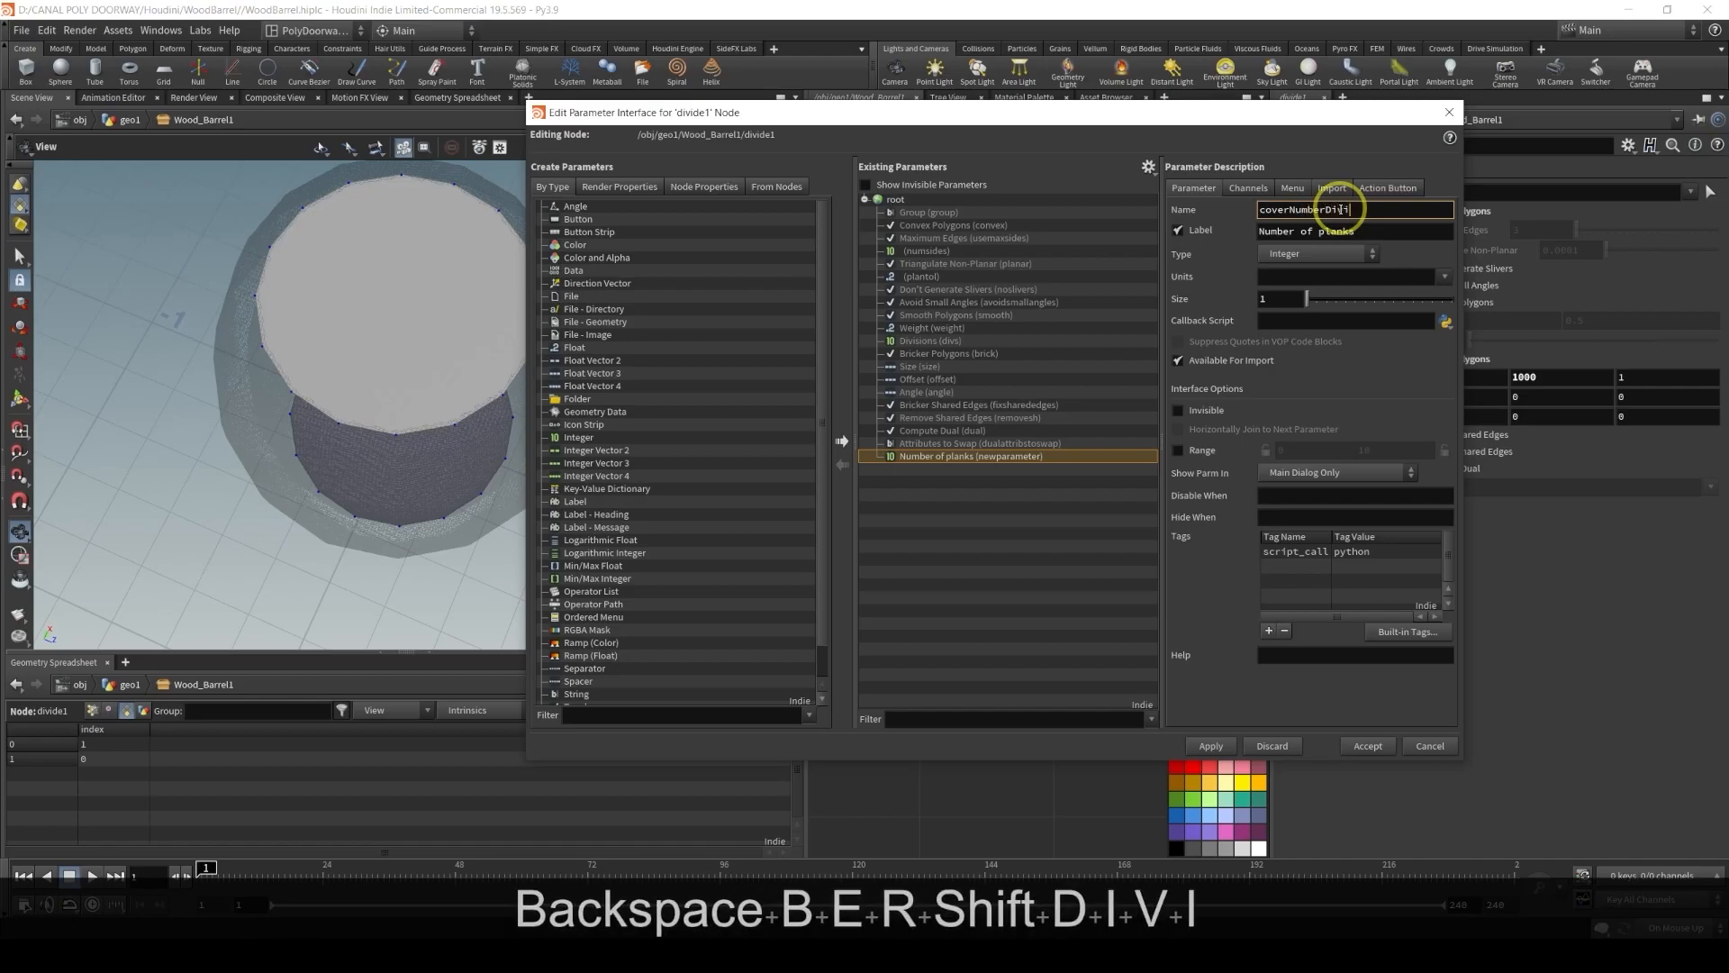
pyautogui.write('sions')
pyautogui.press('Return')
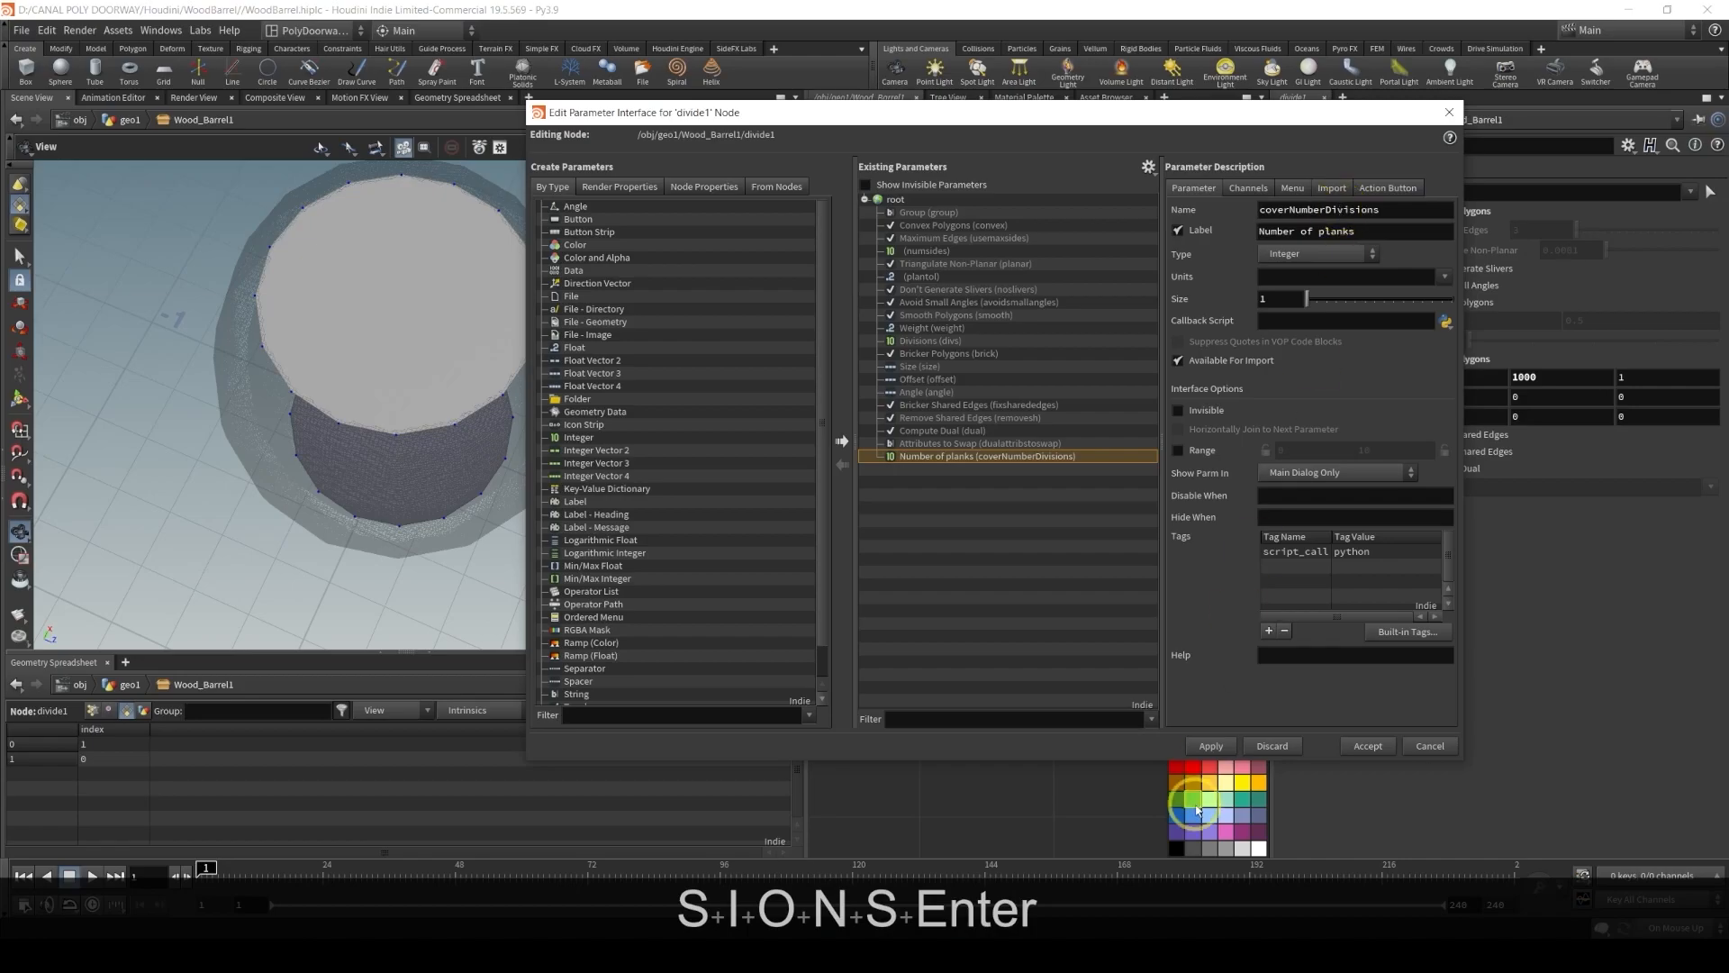
pyautogui.click(1212, 745)
pyautogui.click(1357, 747)
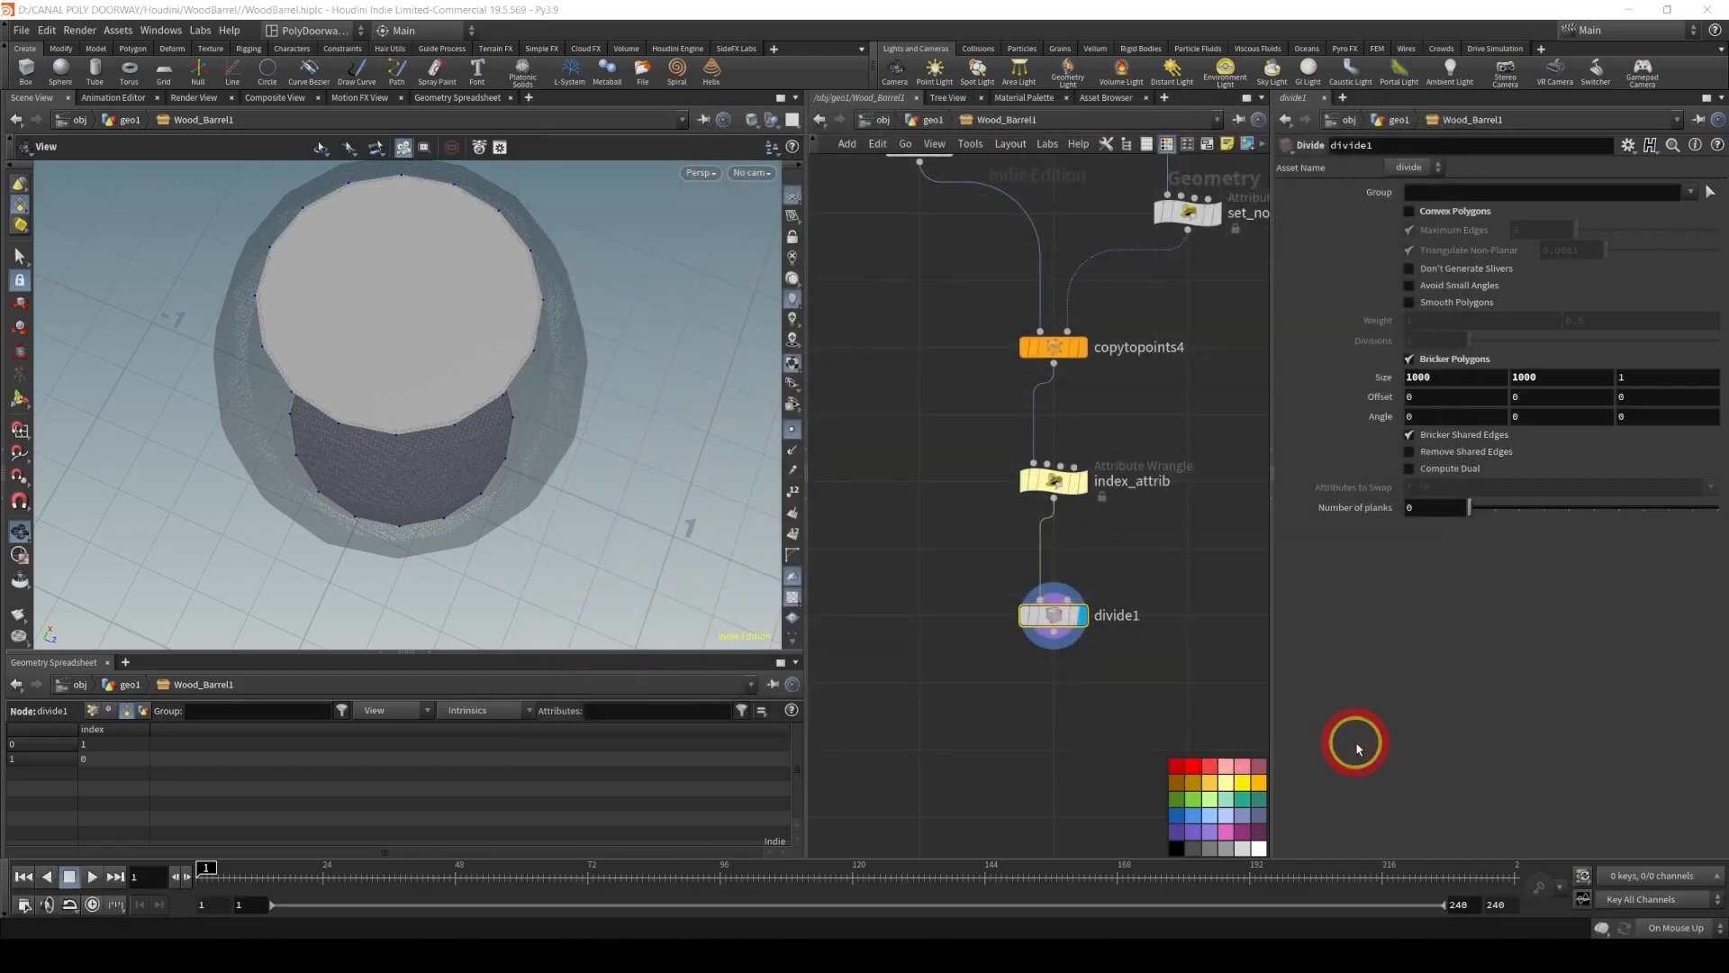
# Set the Number of planks parameter to 5
pyautogui.click(1418, 508)
pyautogui.write('5')
pyautogui.press('Return')
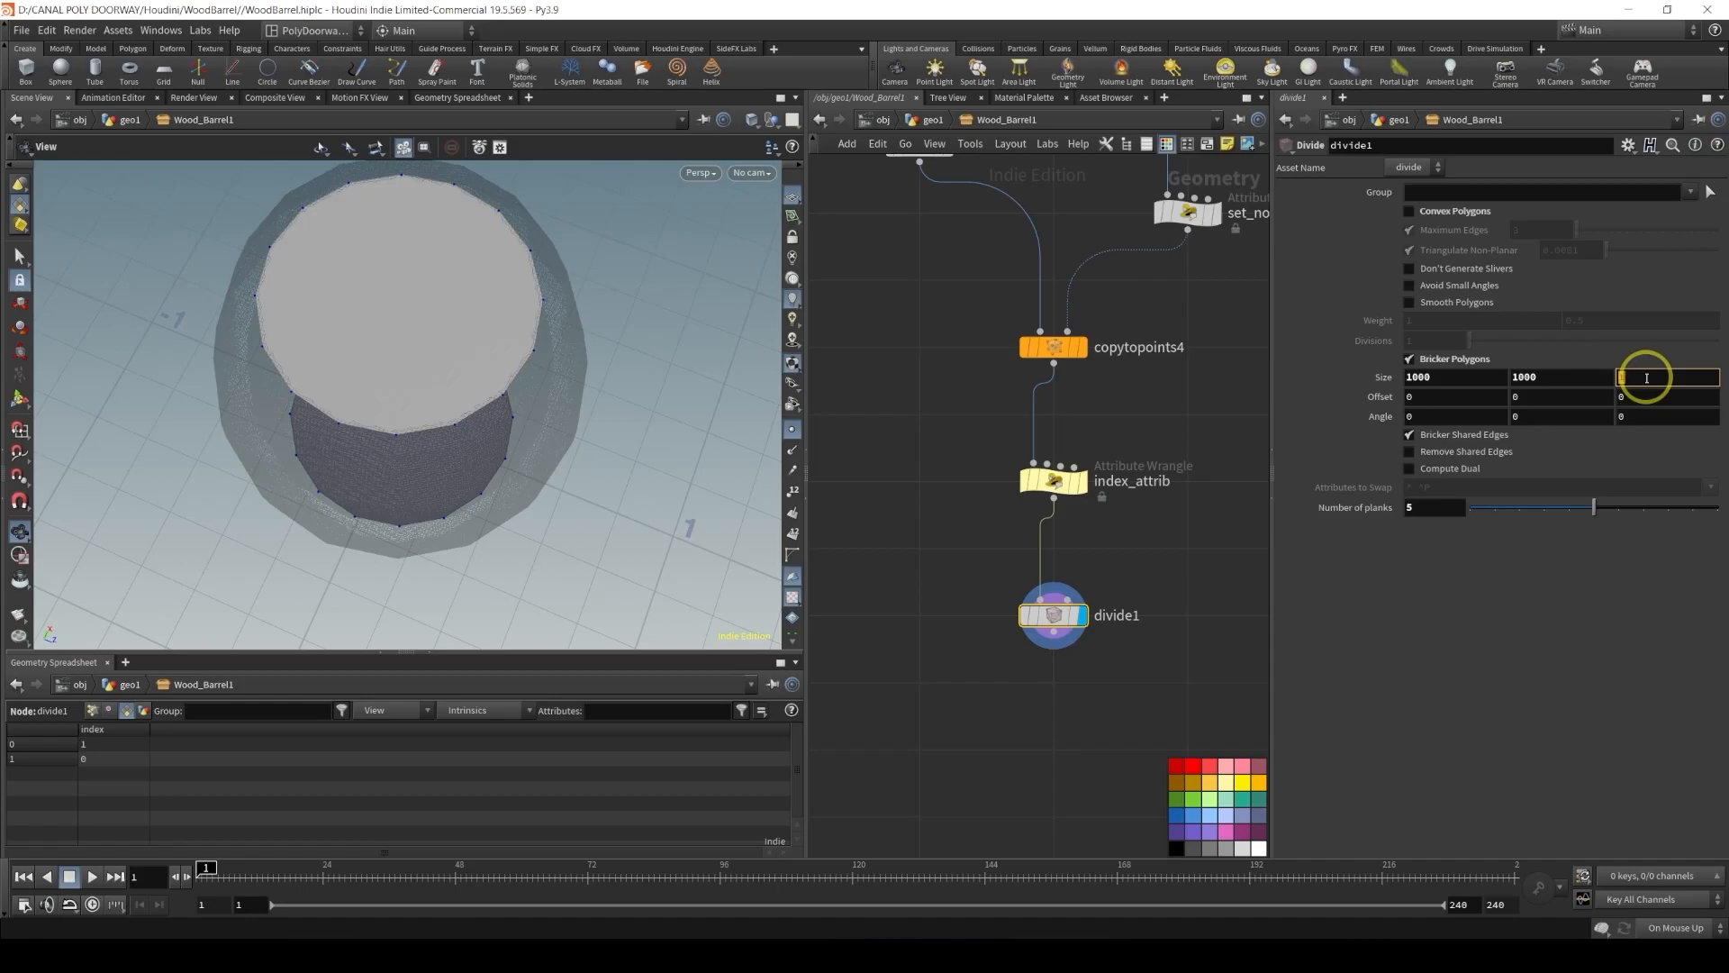
# Enter the expression bbox(0, D_ZISZE)/ in the third Size field of the Divide node
pyautogui.write('bbo')
pyautogui.press('Down')
pyautogui.press('Return')
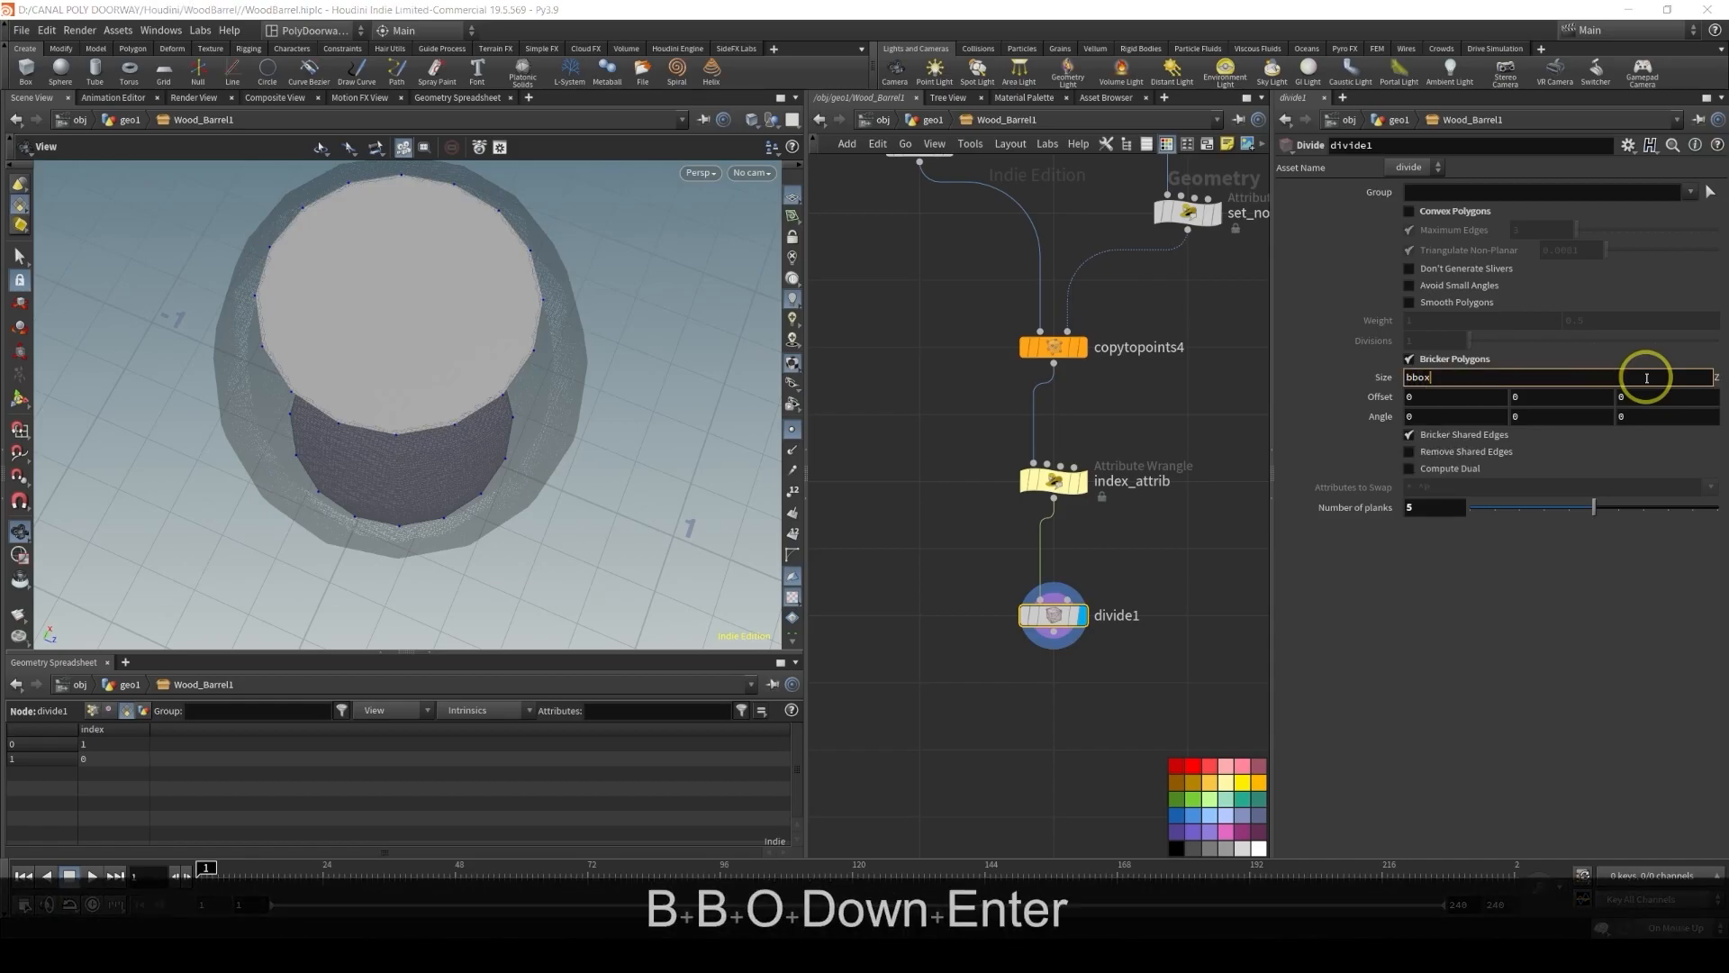
pyautogui.write('(0, ')
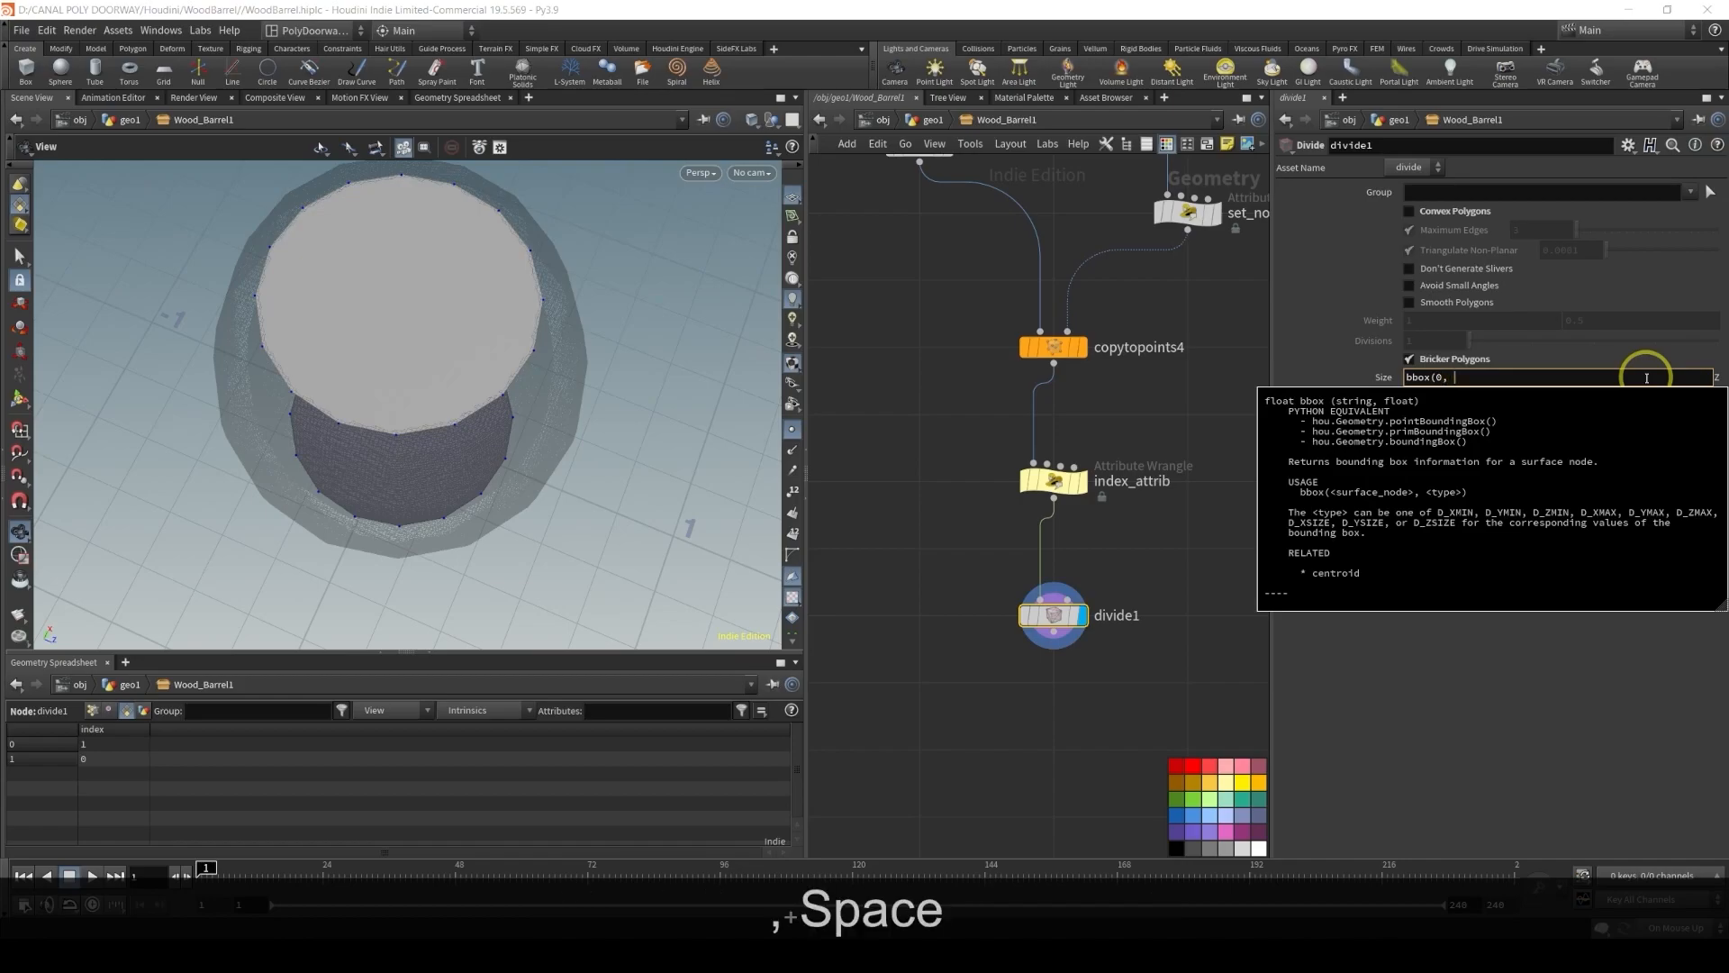
pyautogui.write('D_ZISZE)')
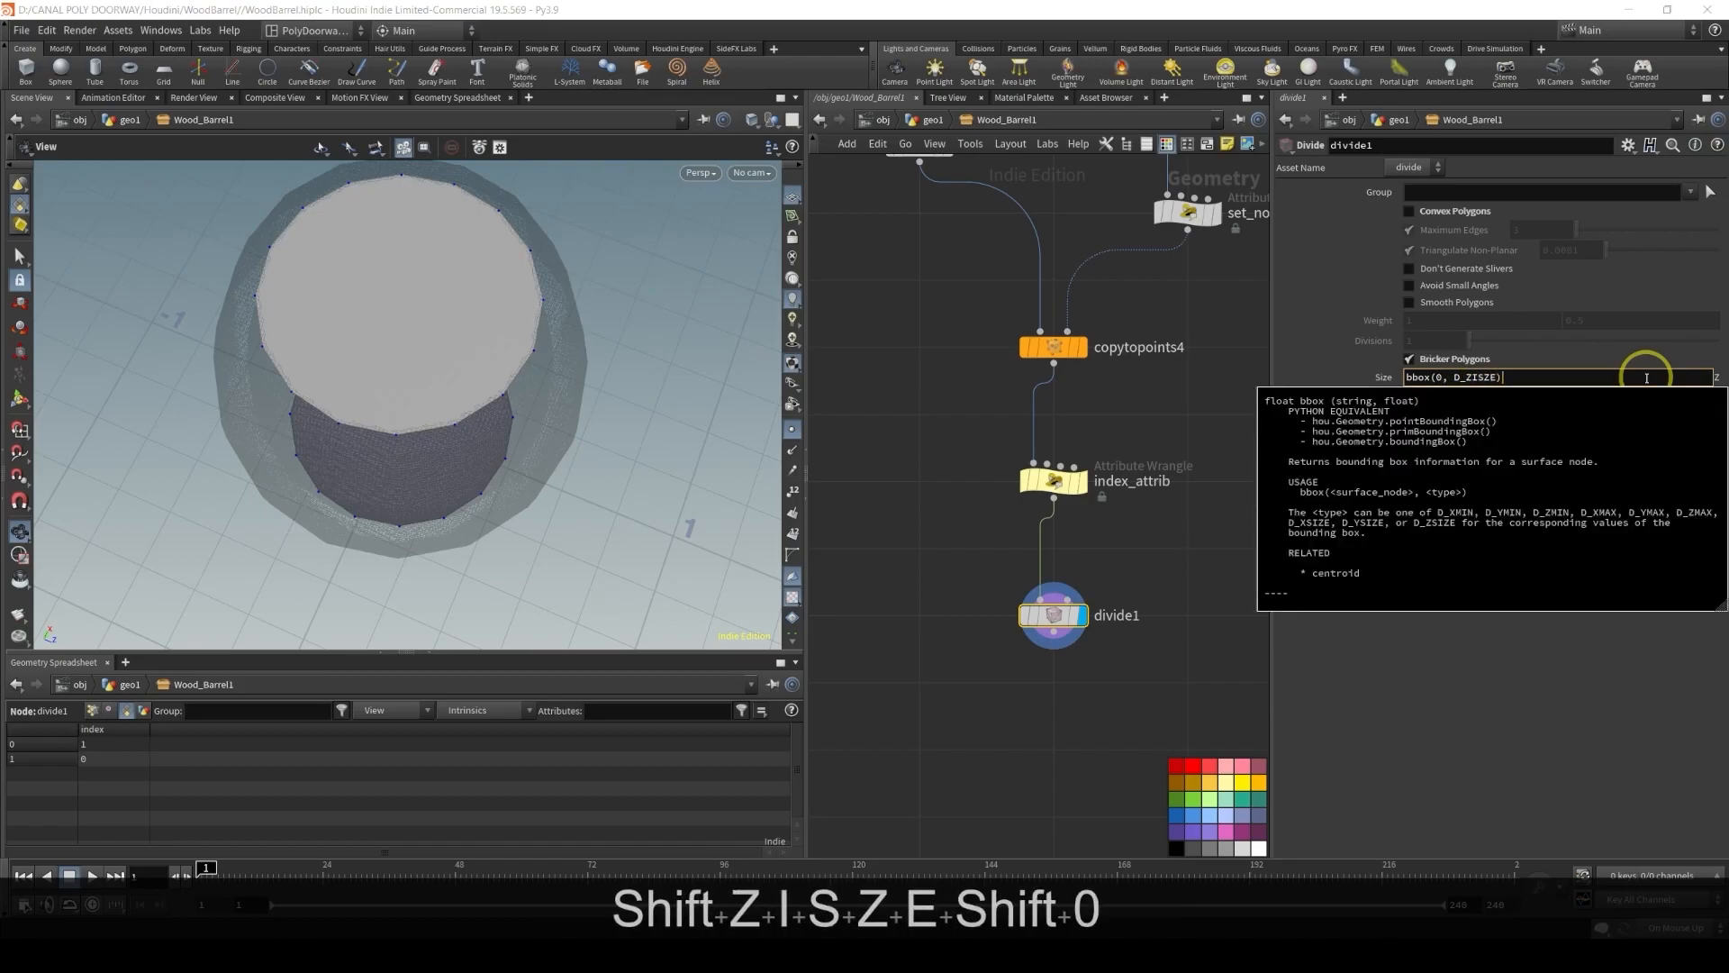
pyautogui.write('/')
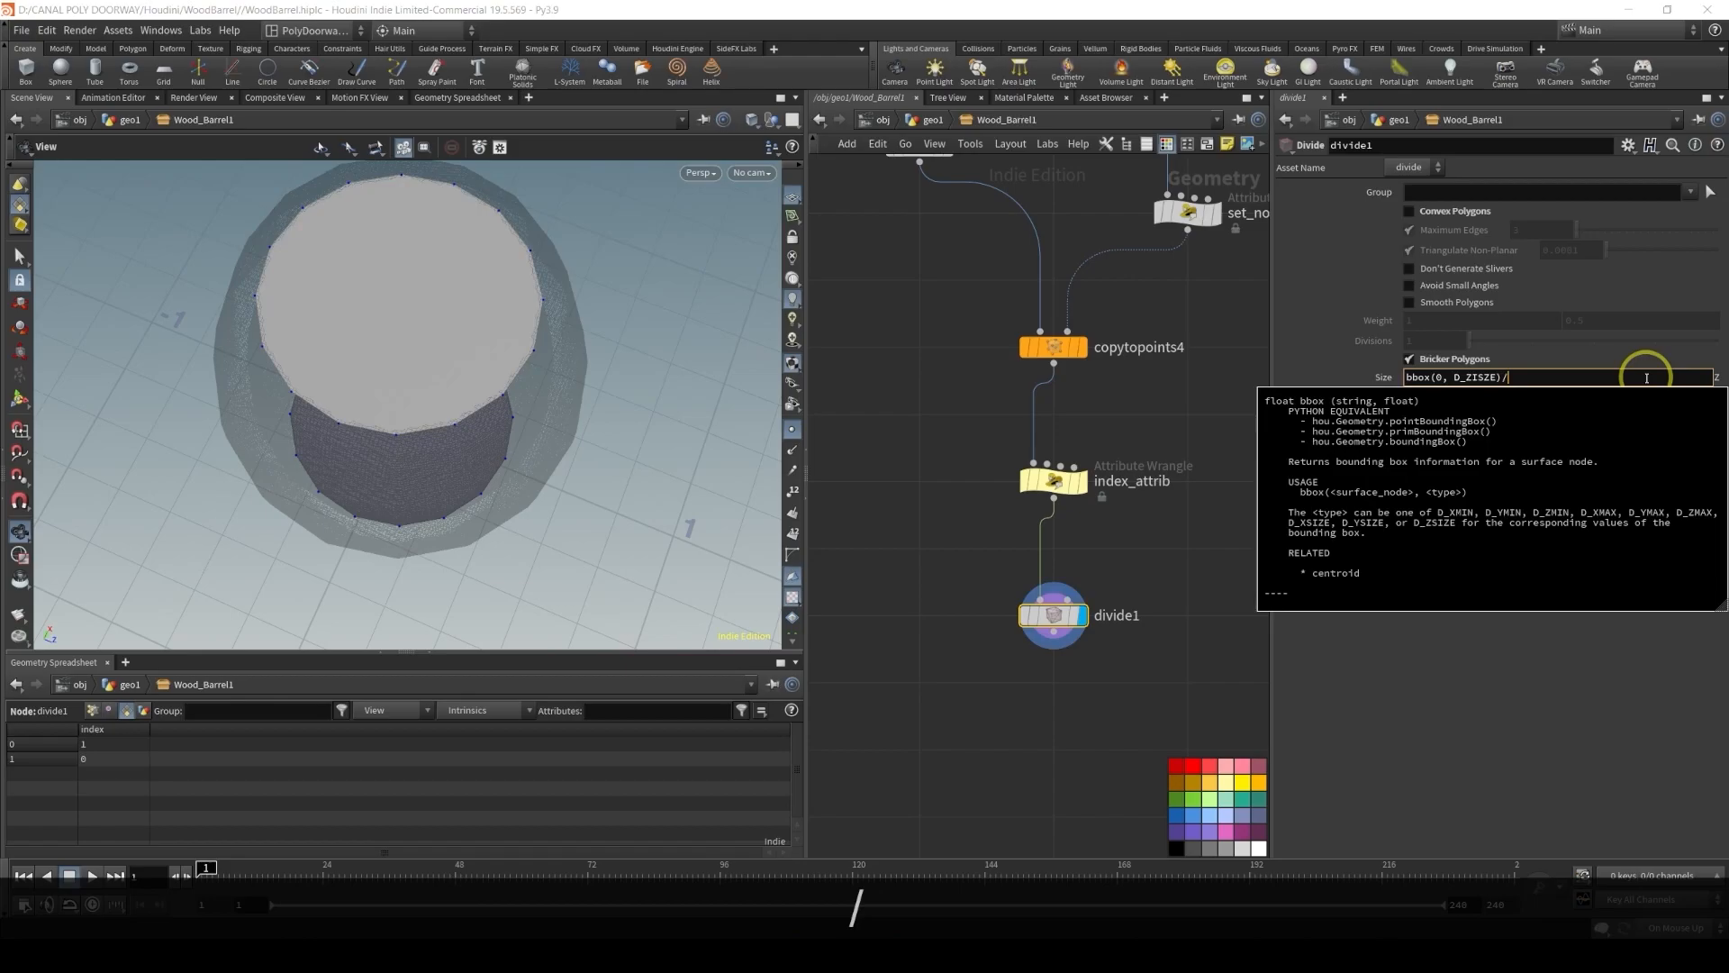
pyautogui.press('Return')
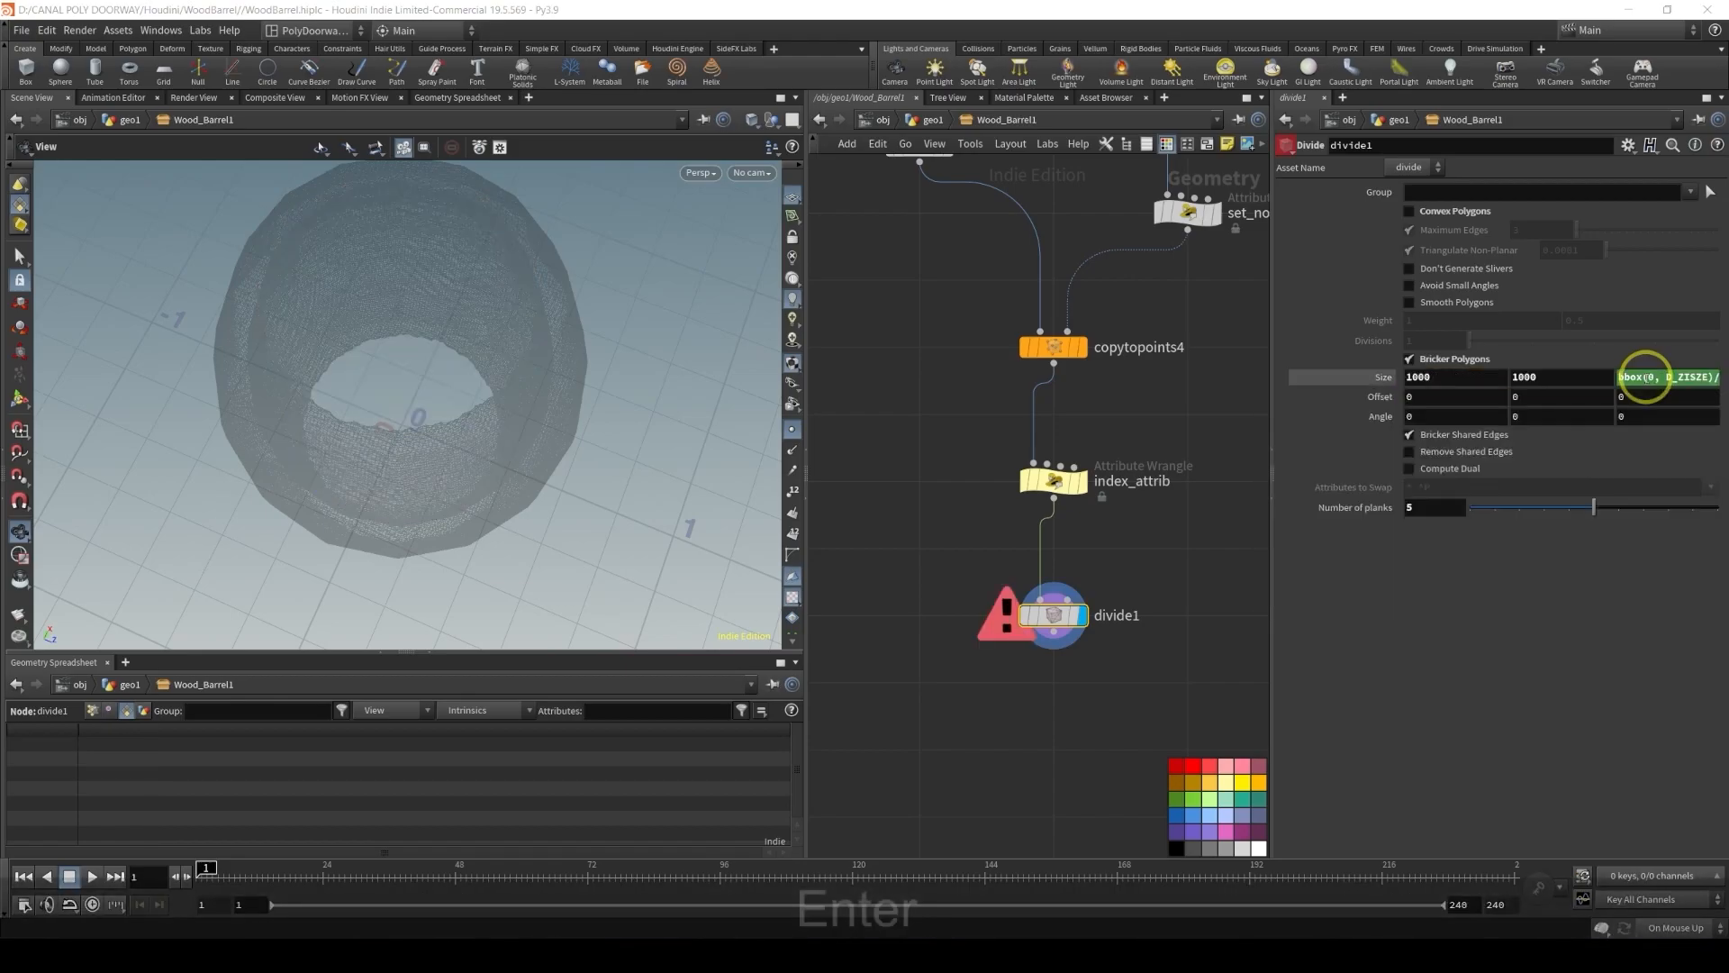
# Copy the Number of planks parameter and paste it as a relative reference into the third Size expression, dividing by ch("coverNumberDivisions")
pyautogui.rightClick(1360, 517)
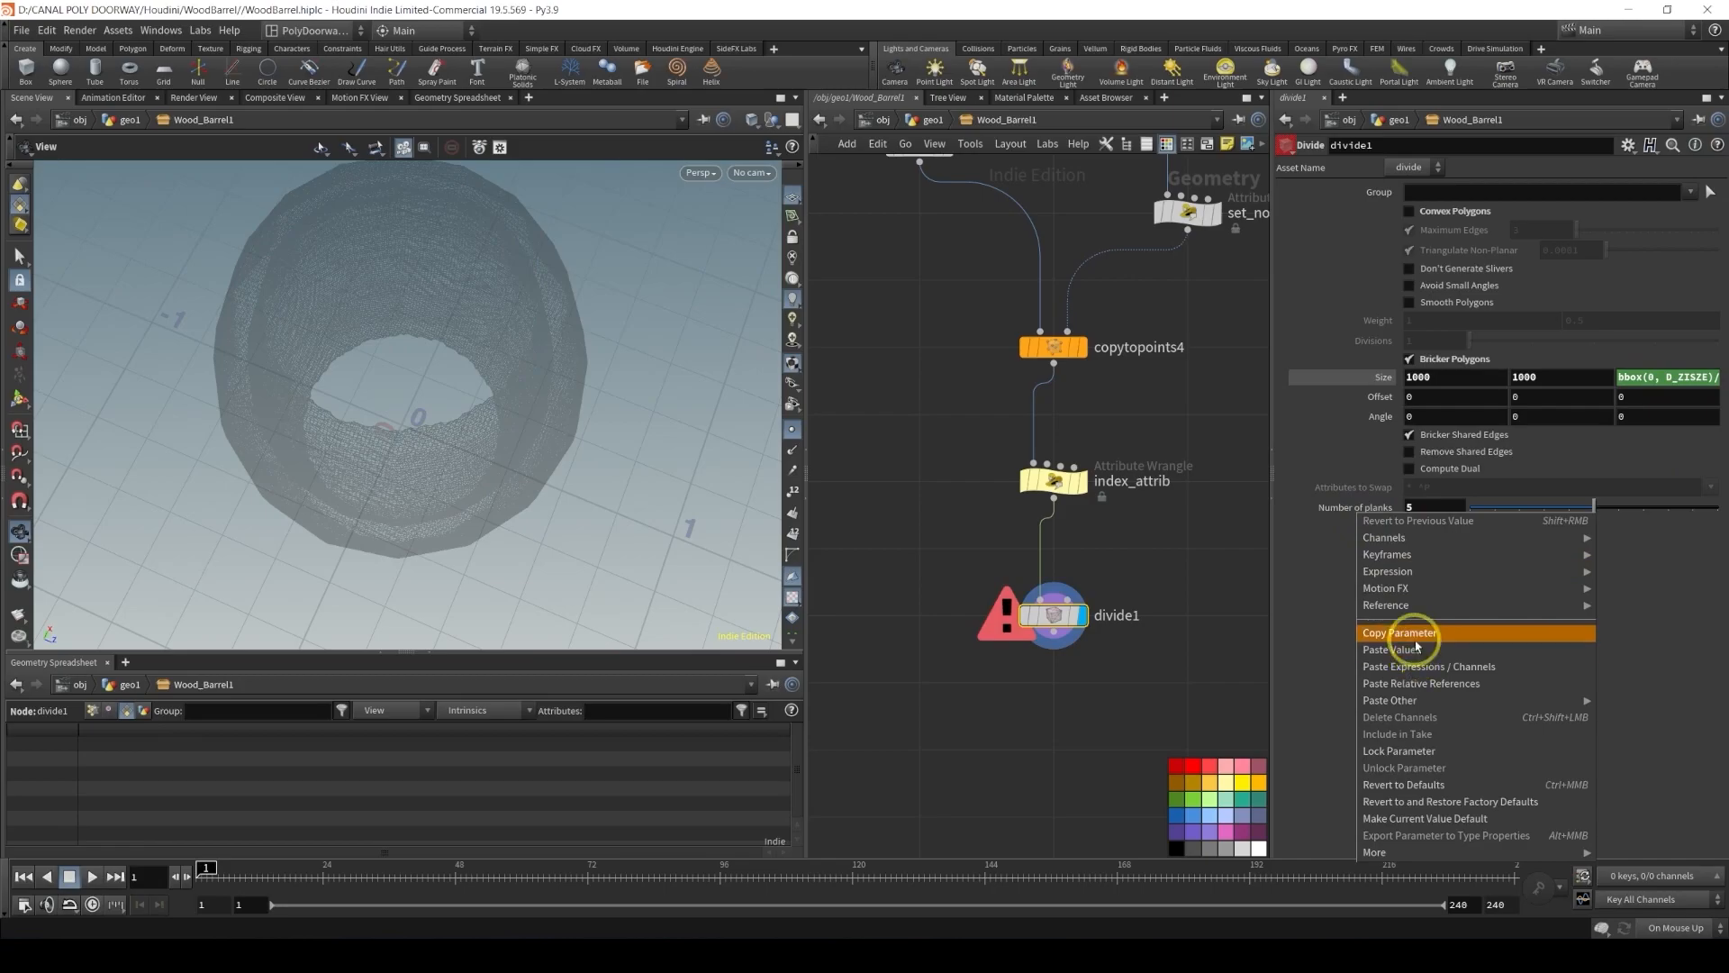
pyautogui.click(1413, 635)
pyautogui.click(1669, 376)
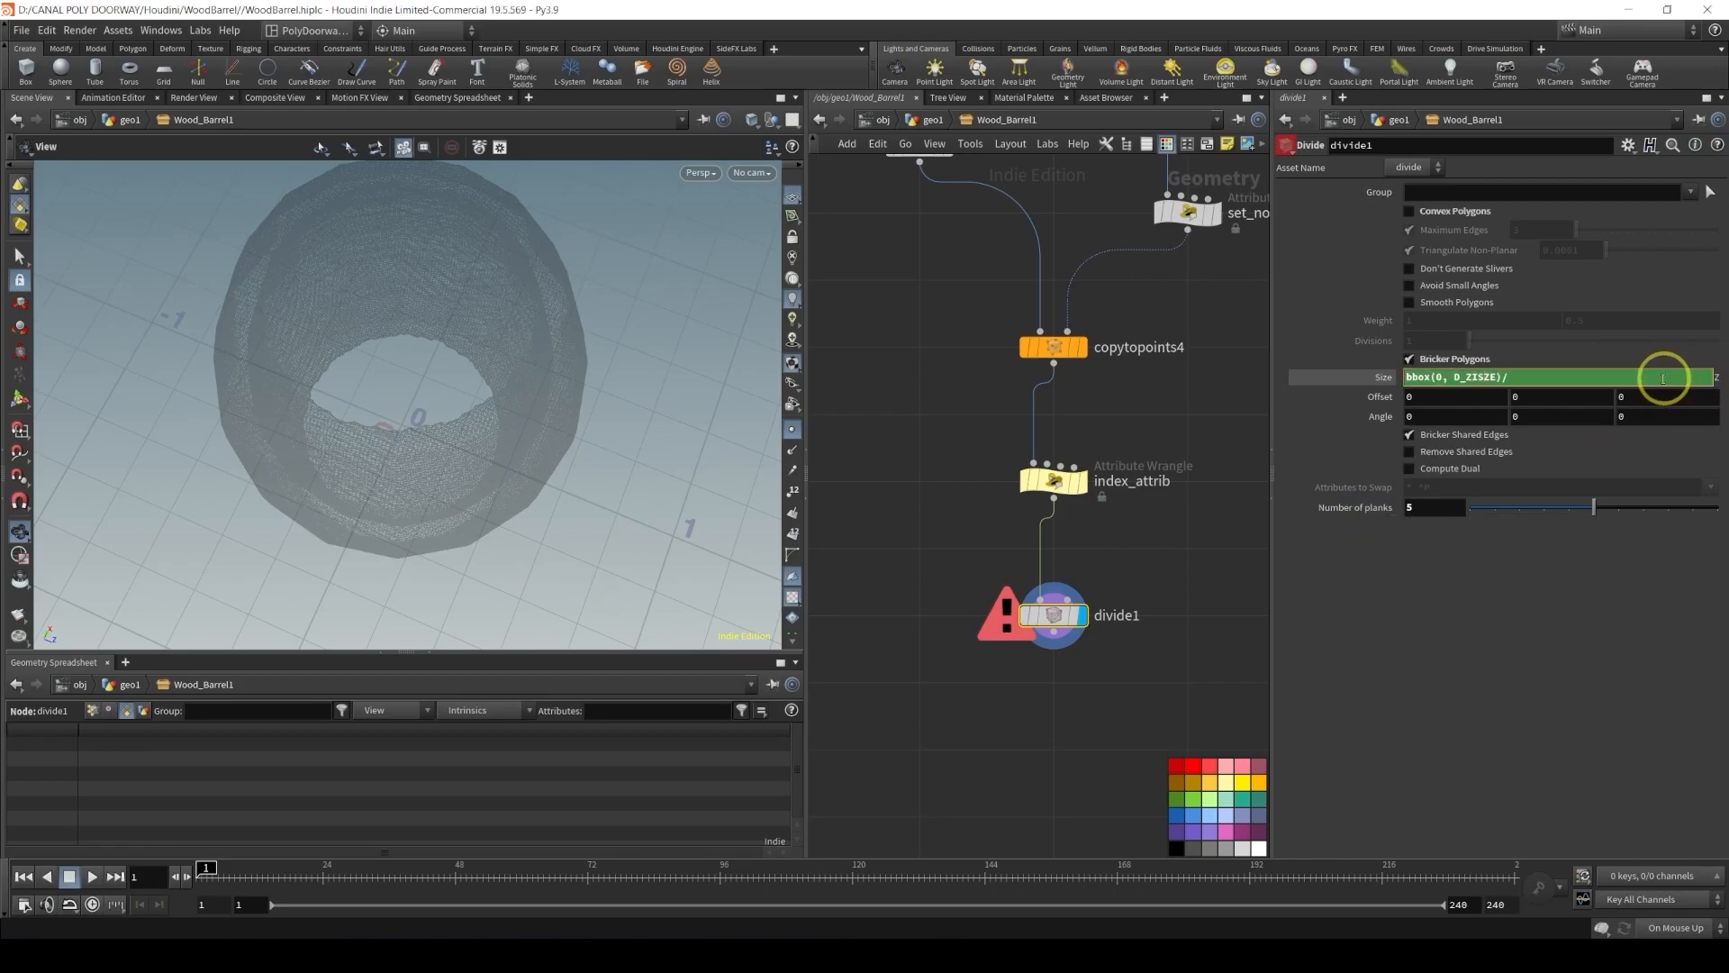
pyautogui.rightClick(1531, 376)
pyautogui.click(1585, 553)
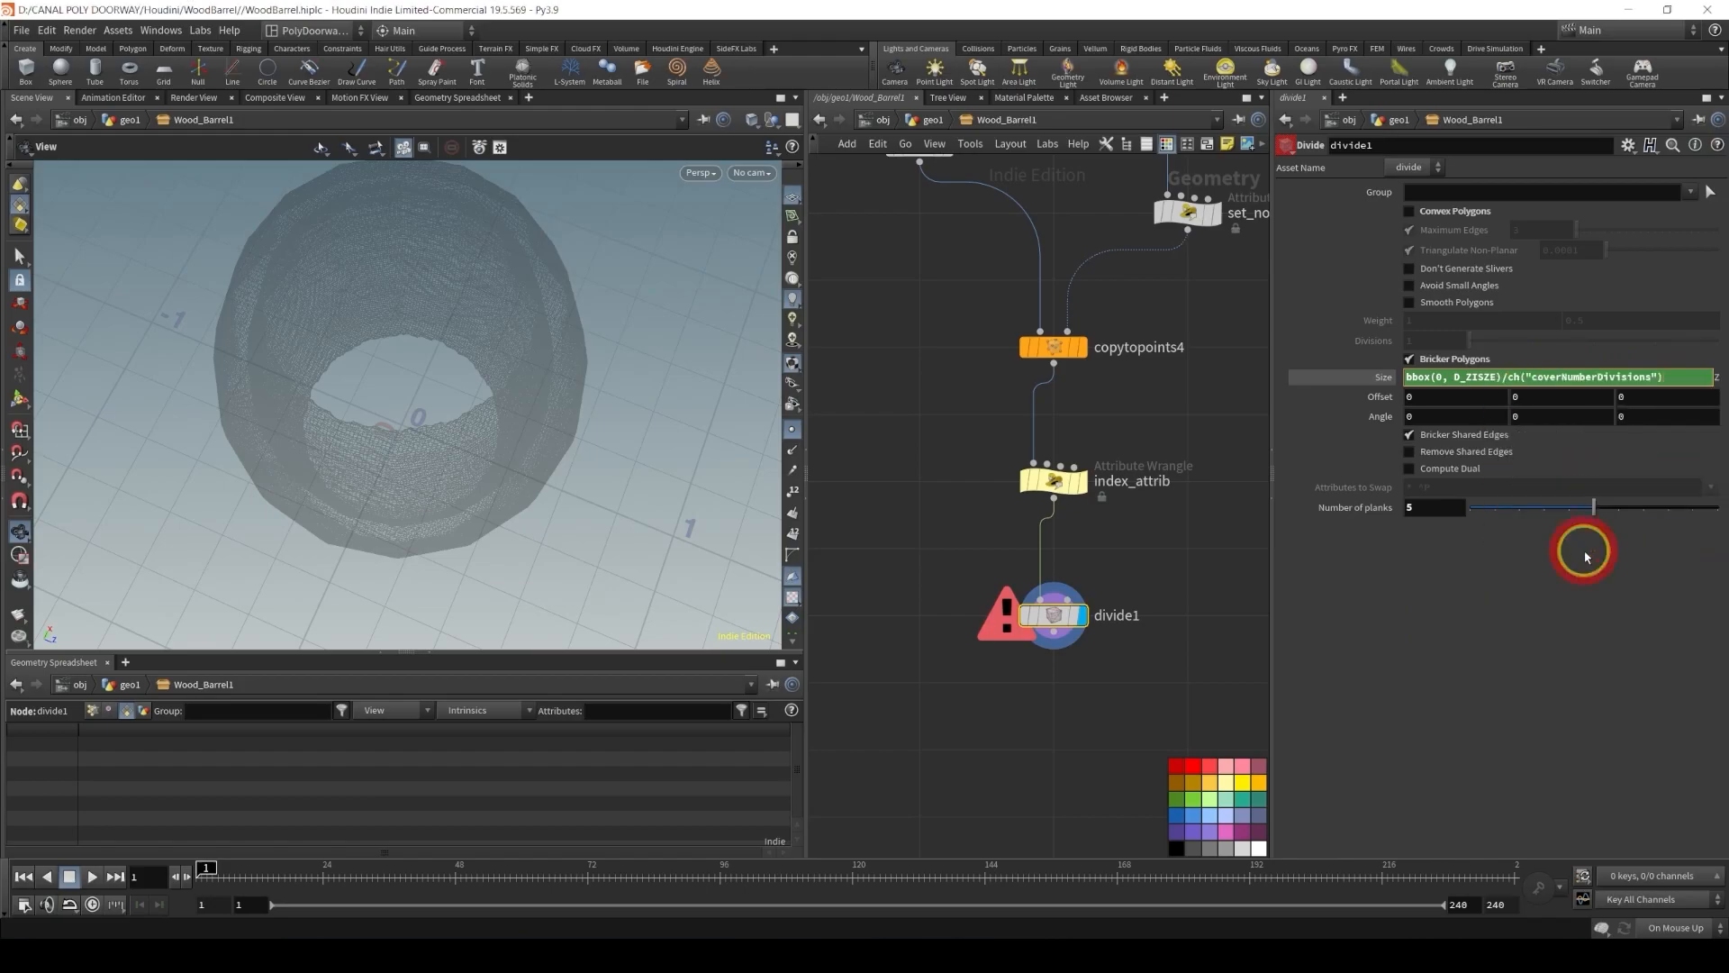
# Set the Number of planks parameter to 6
pyautogui.click(498, 308)
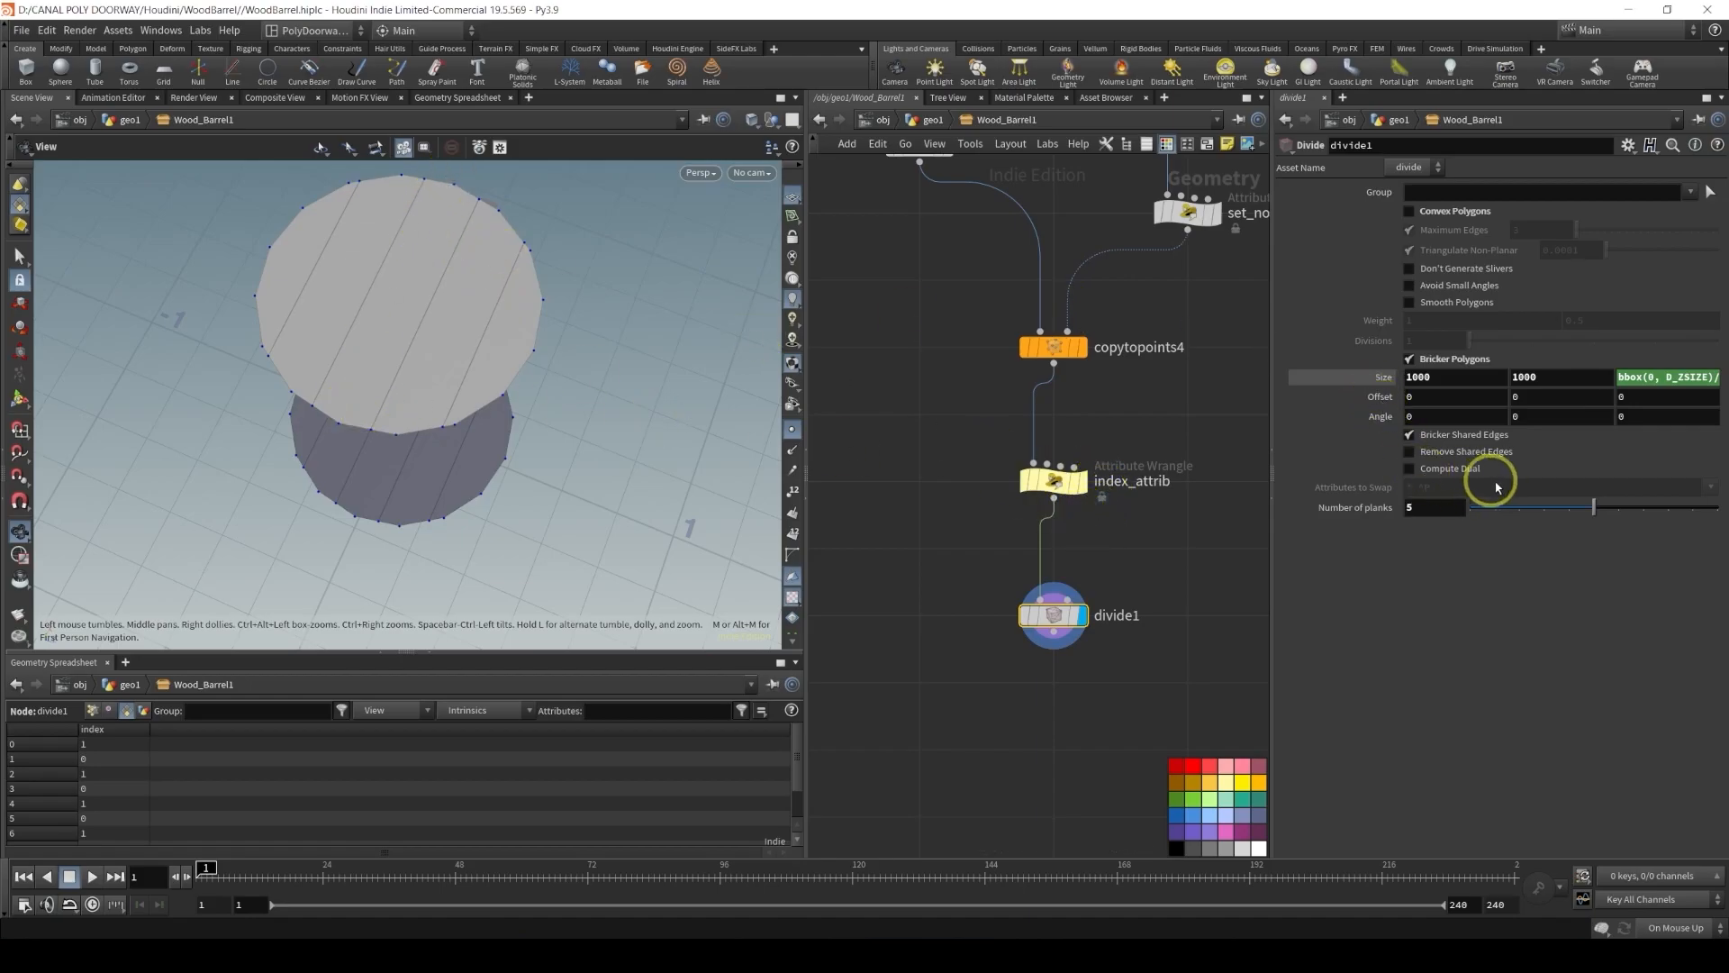
pyautogui.moveTo(1587, 510); pyautogui.dragTo(1628, 509)
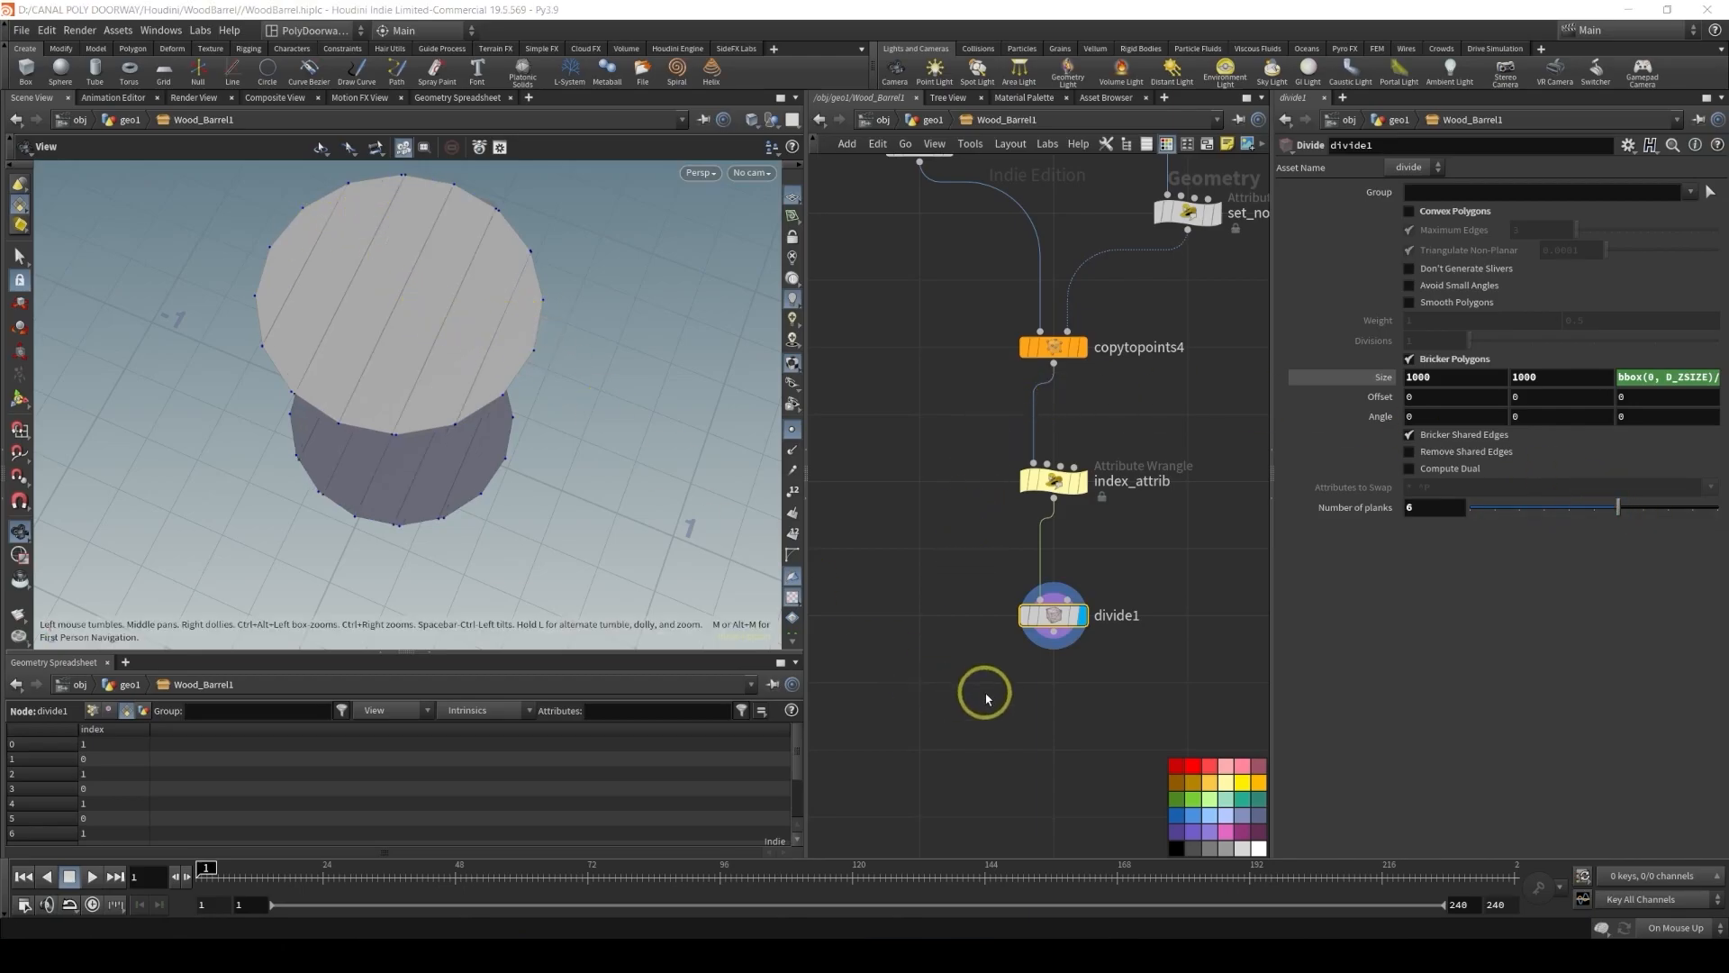
# Add a For-Each Primitive loop below the divide1 node
pyautogui.moveTo(986, 698); pyautogui.dragTo(969, 495, button='middle')
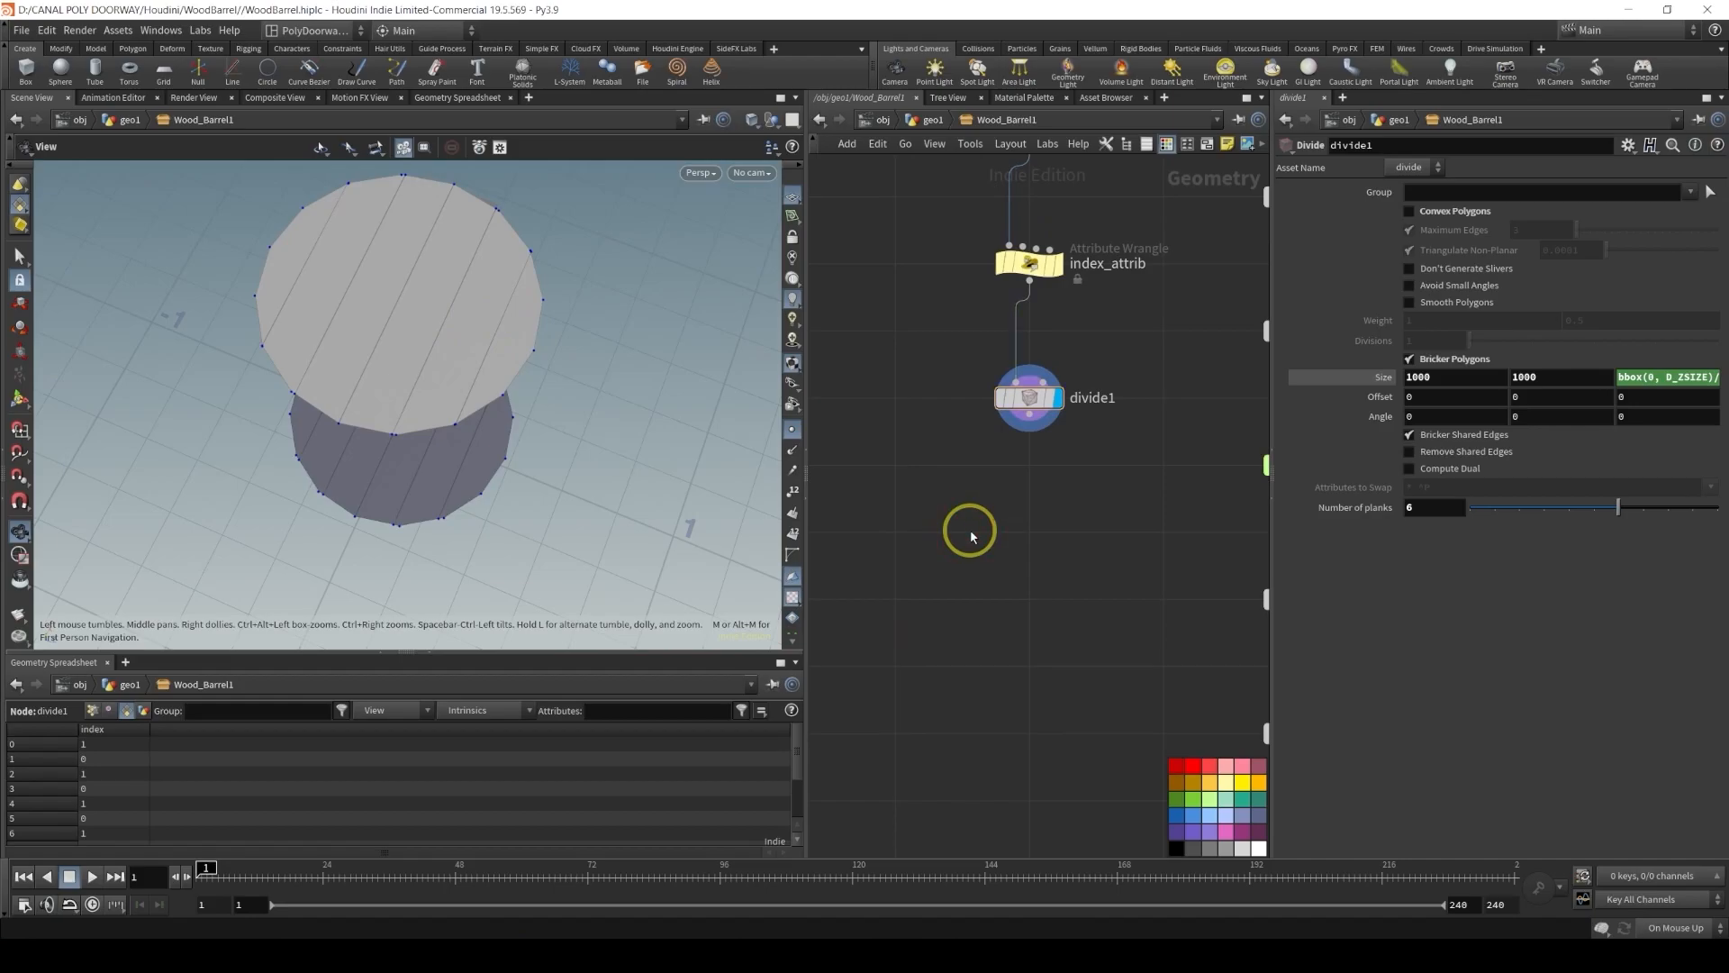
pyautogui.press('Tab')
pyautogui.write('for')
pyautogui.press('Down')
pyautogui.press('Down')
pyautogui.press('Down')
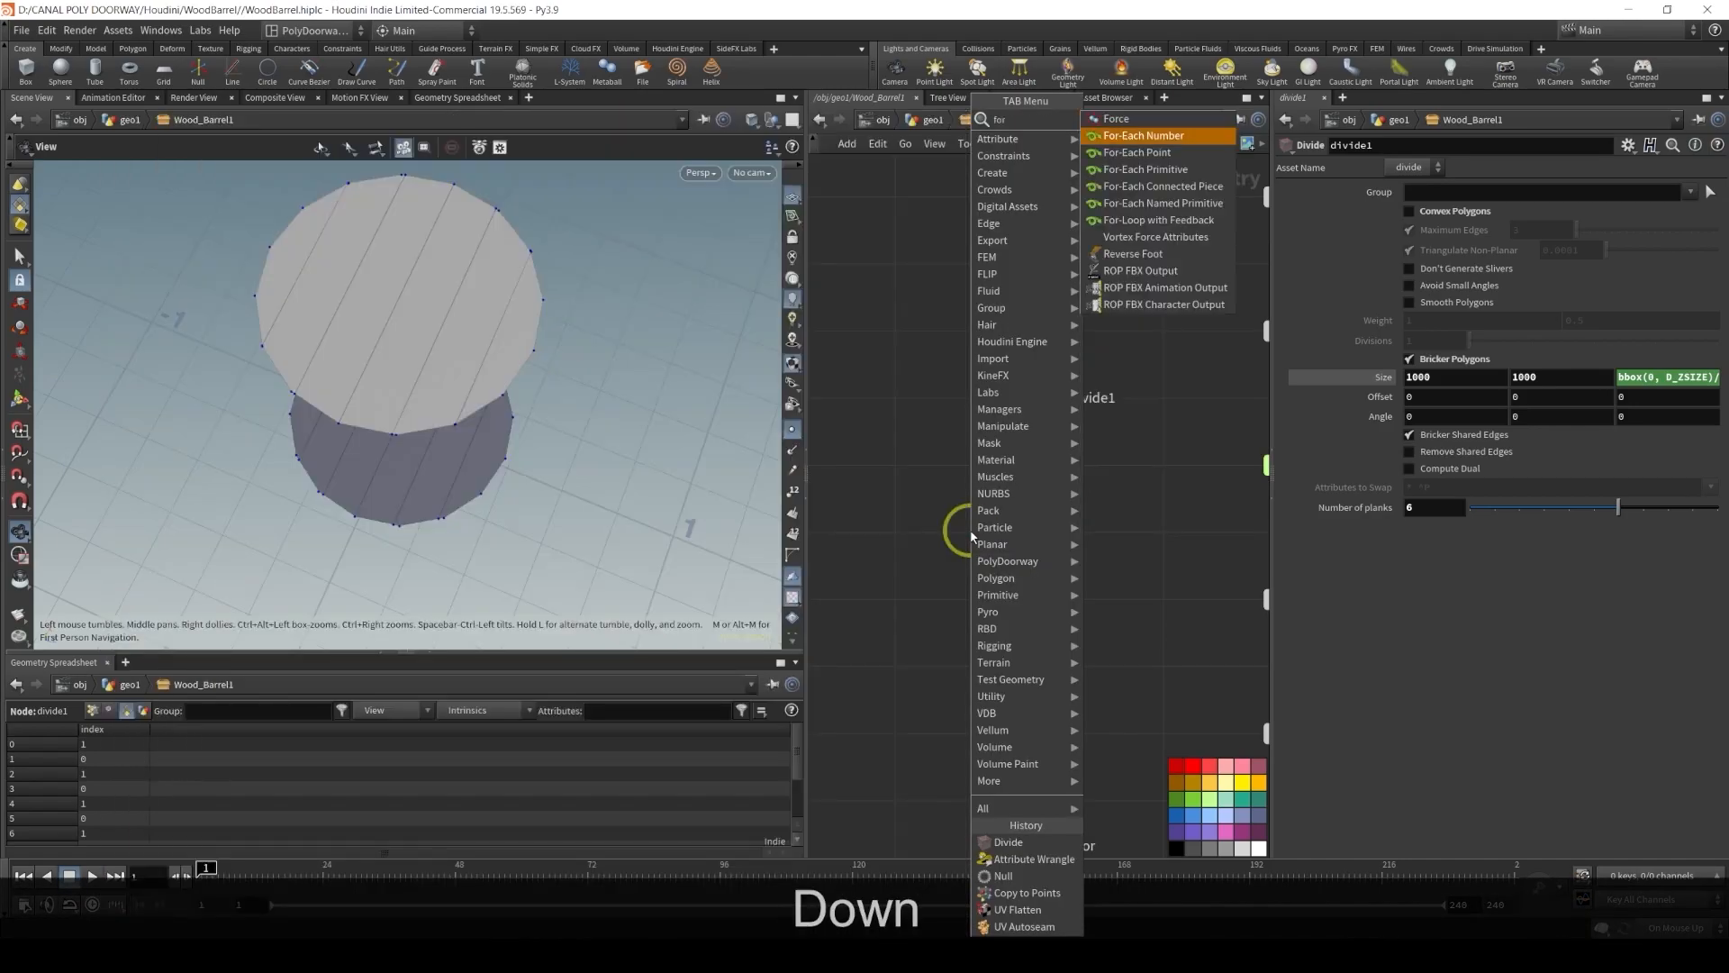
pyautogui.press('Return')
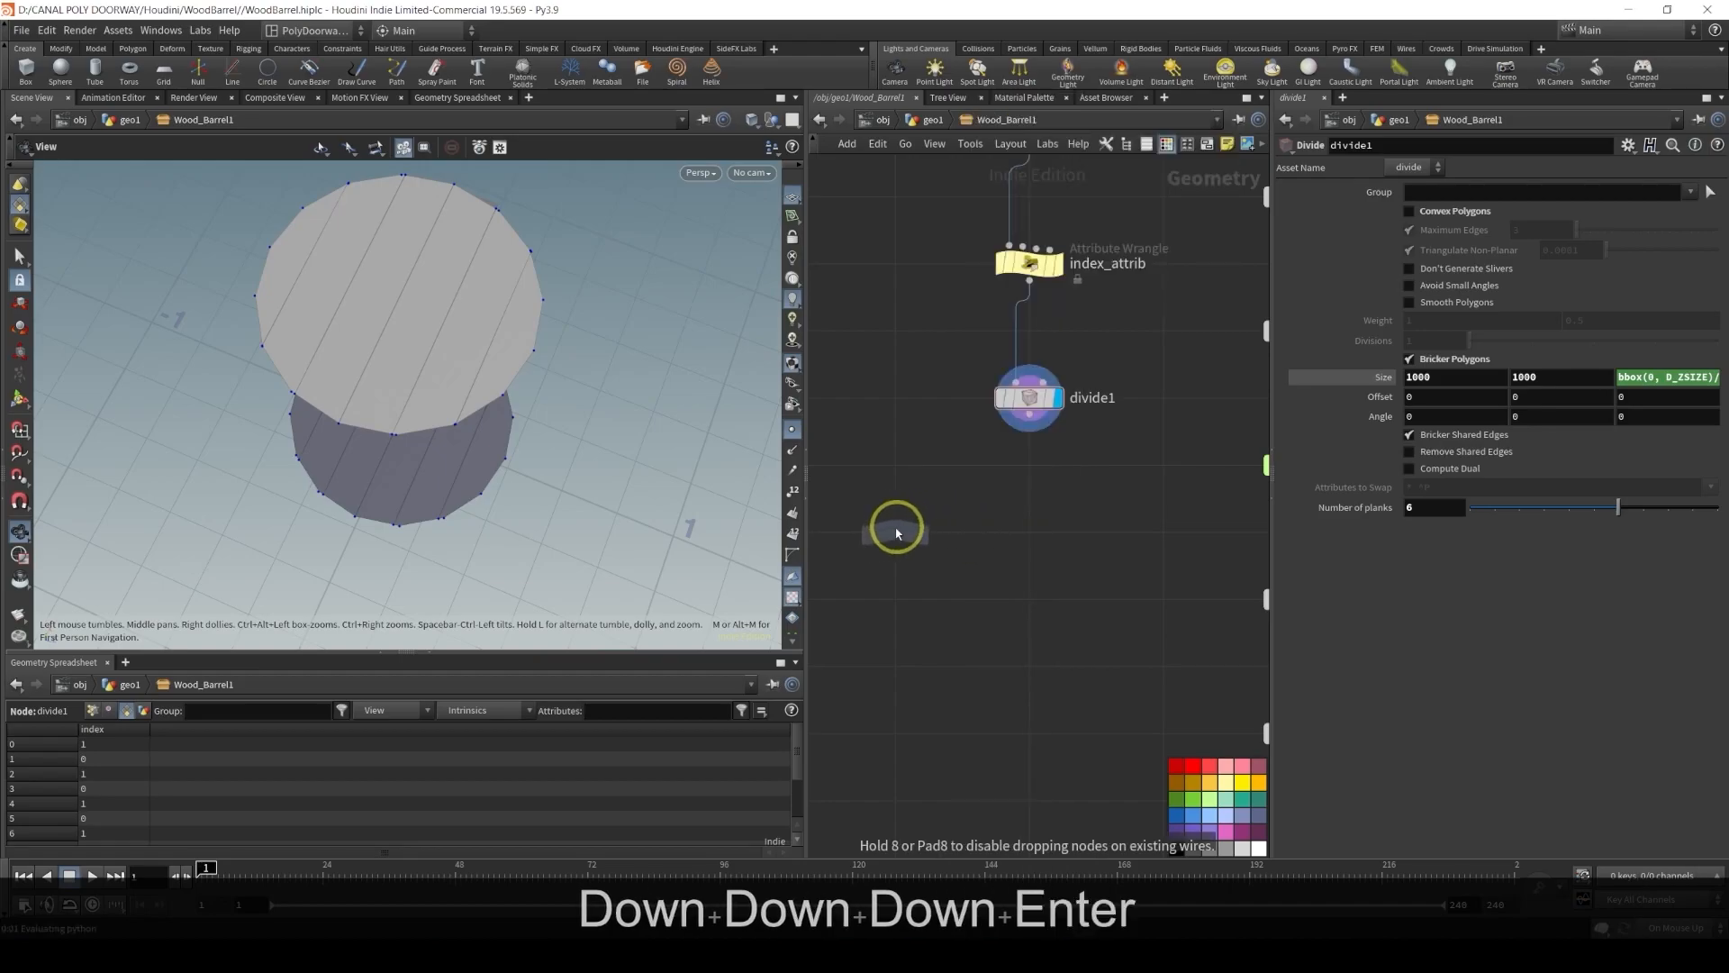
pyautogui.click(892, 528)
pyautogui.scroll(-6, 883, 437)
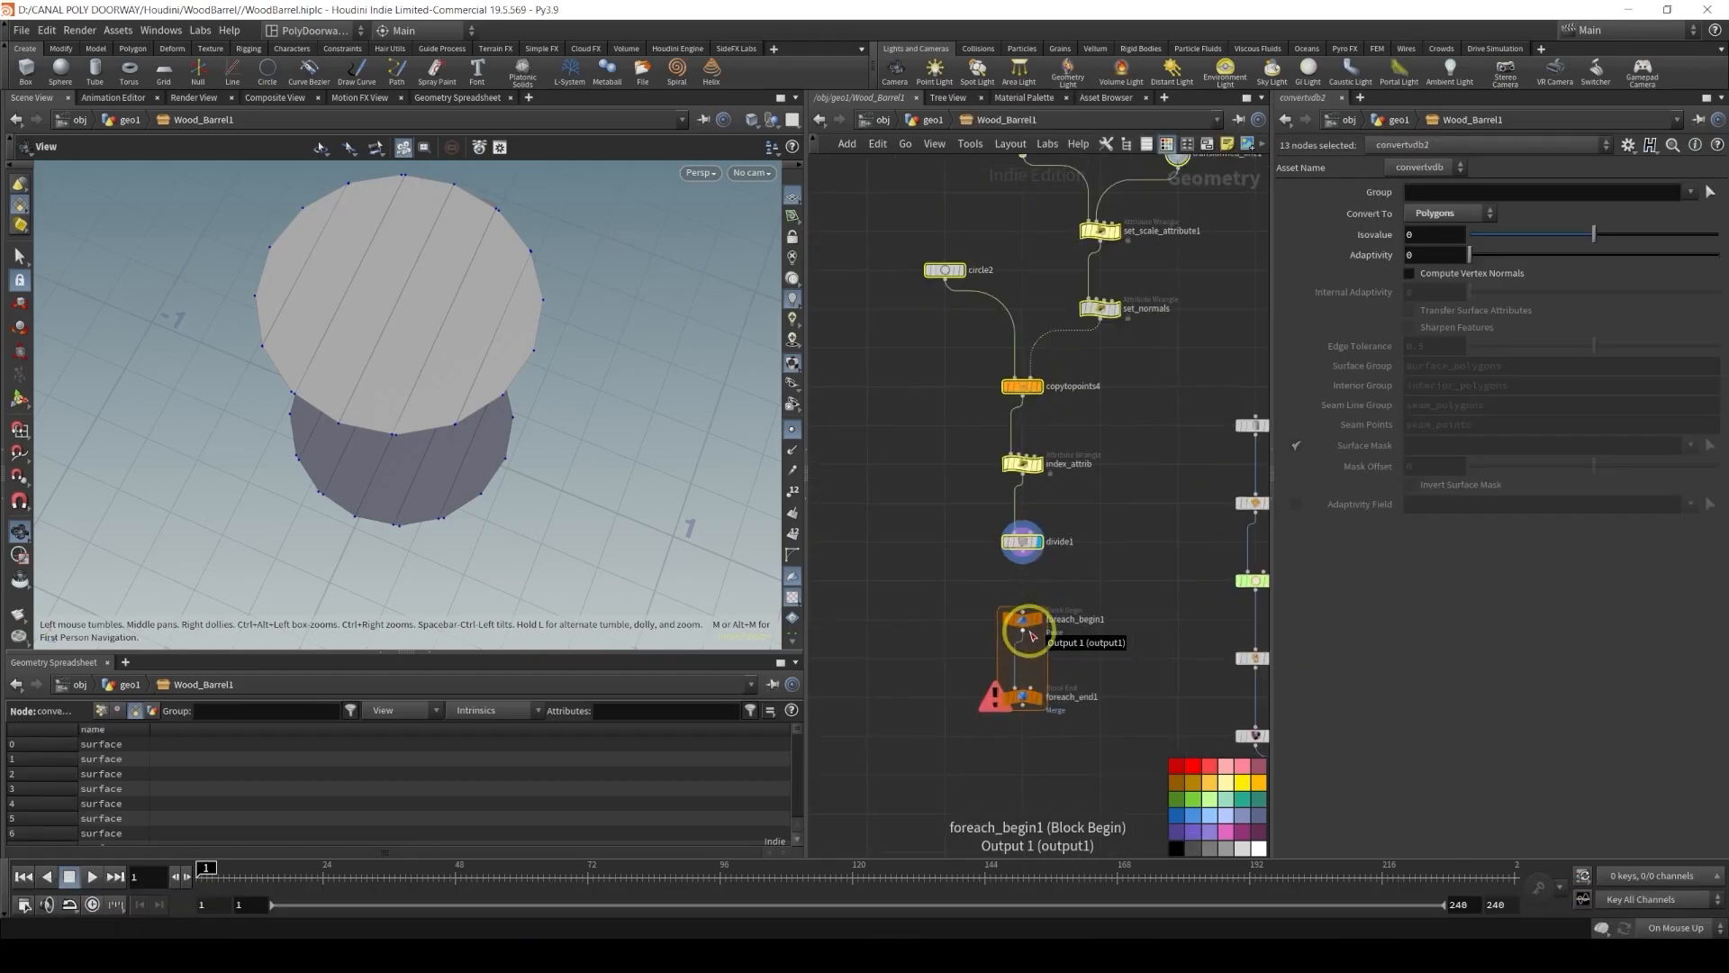
pyautogui.scroll(4, 1032, 635)
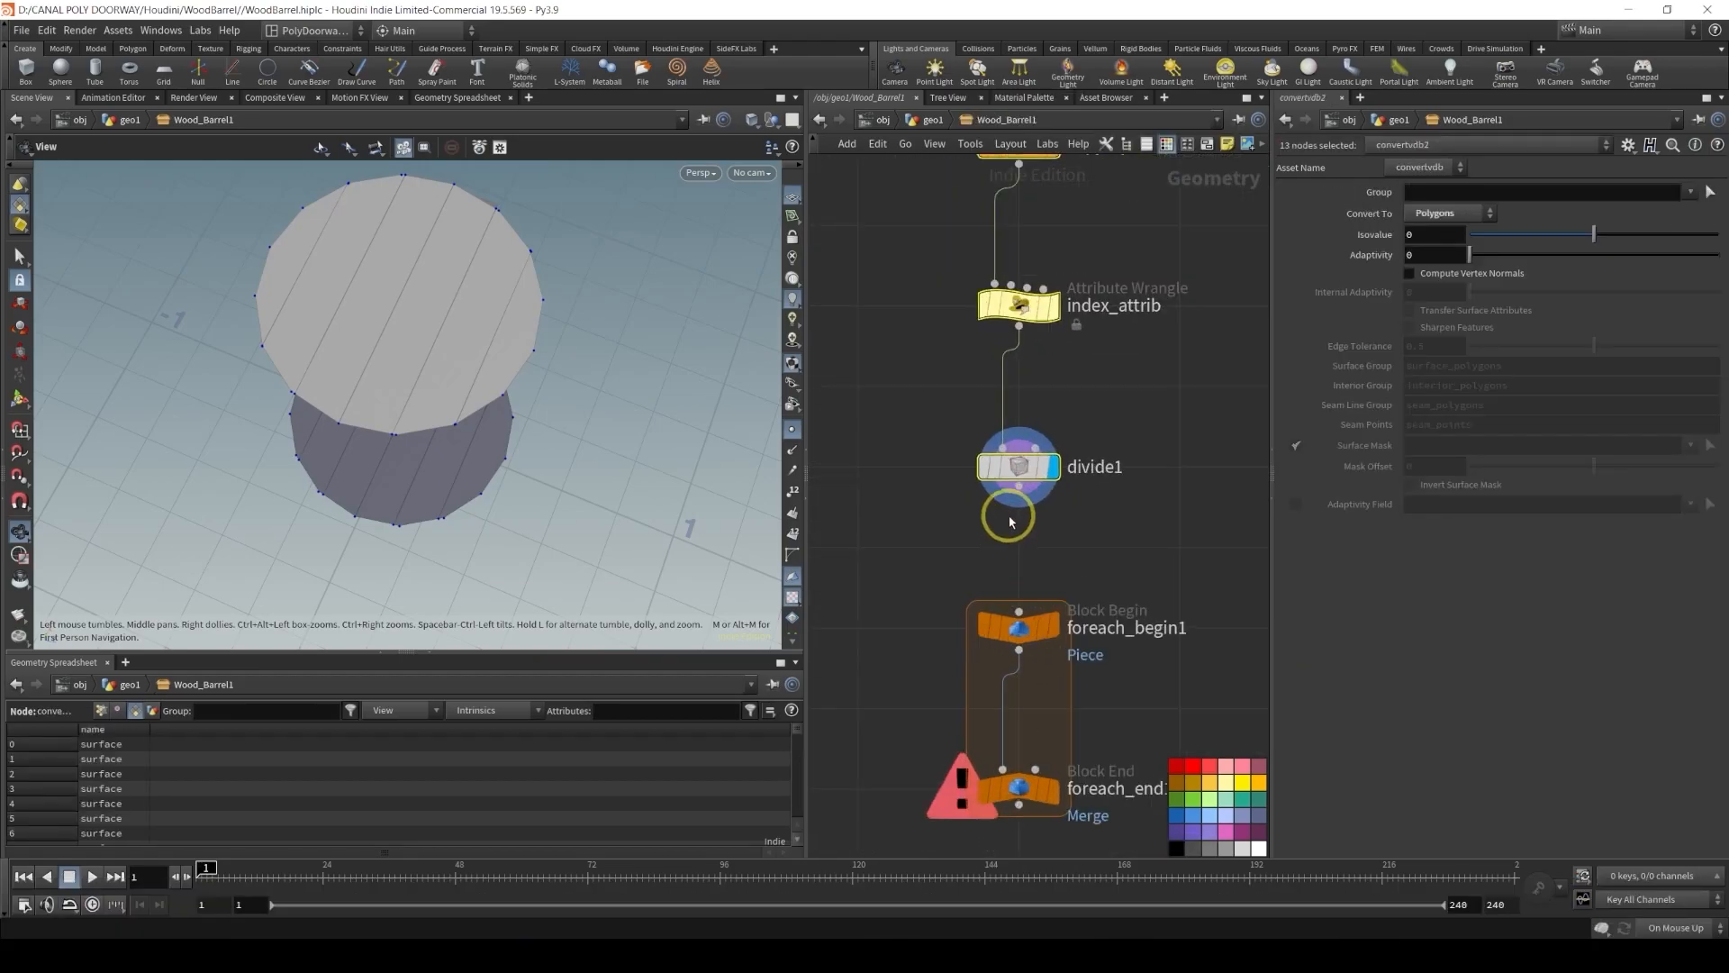
pyautogui.click(1012, 524)
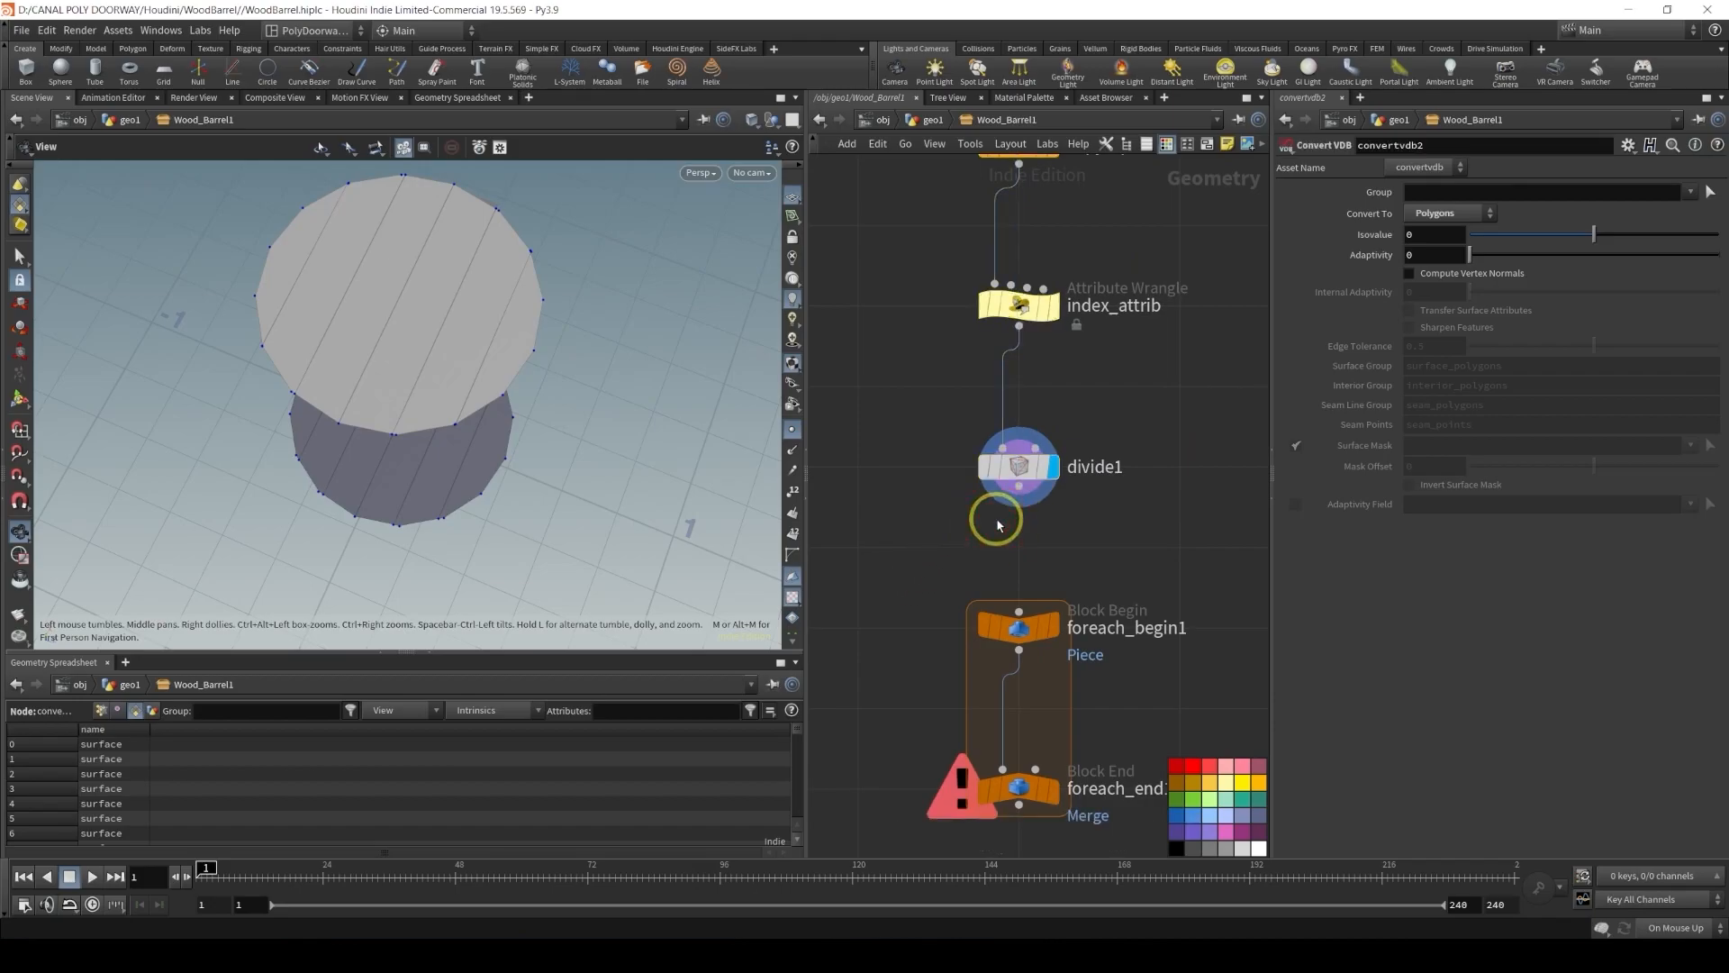
# Connect divide1 into the loop's begin node and spread the loop's begin and end nodes apart
pyautogui.click(1019, 612)
pyautogui.scroll(-4, 930, 513)
pyautogui.moveTo(986, 461); pyautogui.dragTo(989, 798)
pyautogui.moveTo(900, 709); pyautogui.dragTo(947, 486, button='middle')
pyautogui.moveTo(1028, 564); pyautogui.dragTo(1035, 720)
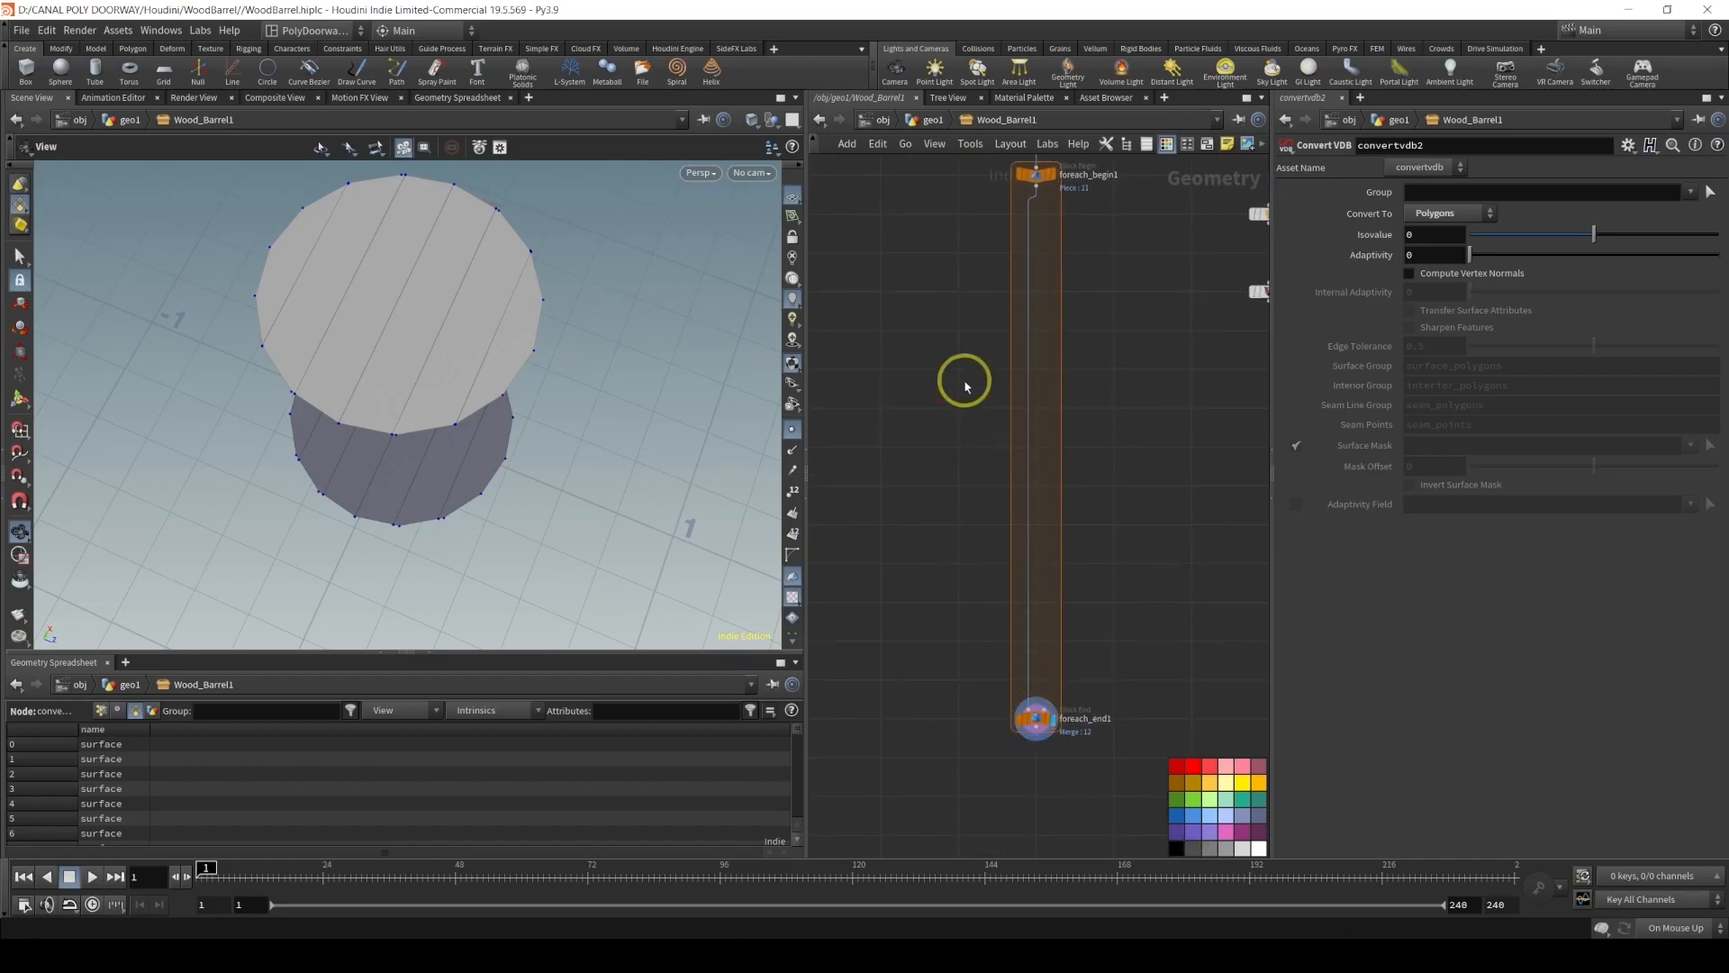
pyautogui.moveTo(1011, 198); pyautogui.dragTo(961, 429, button='middle')
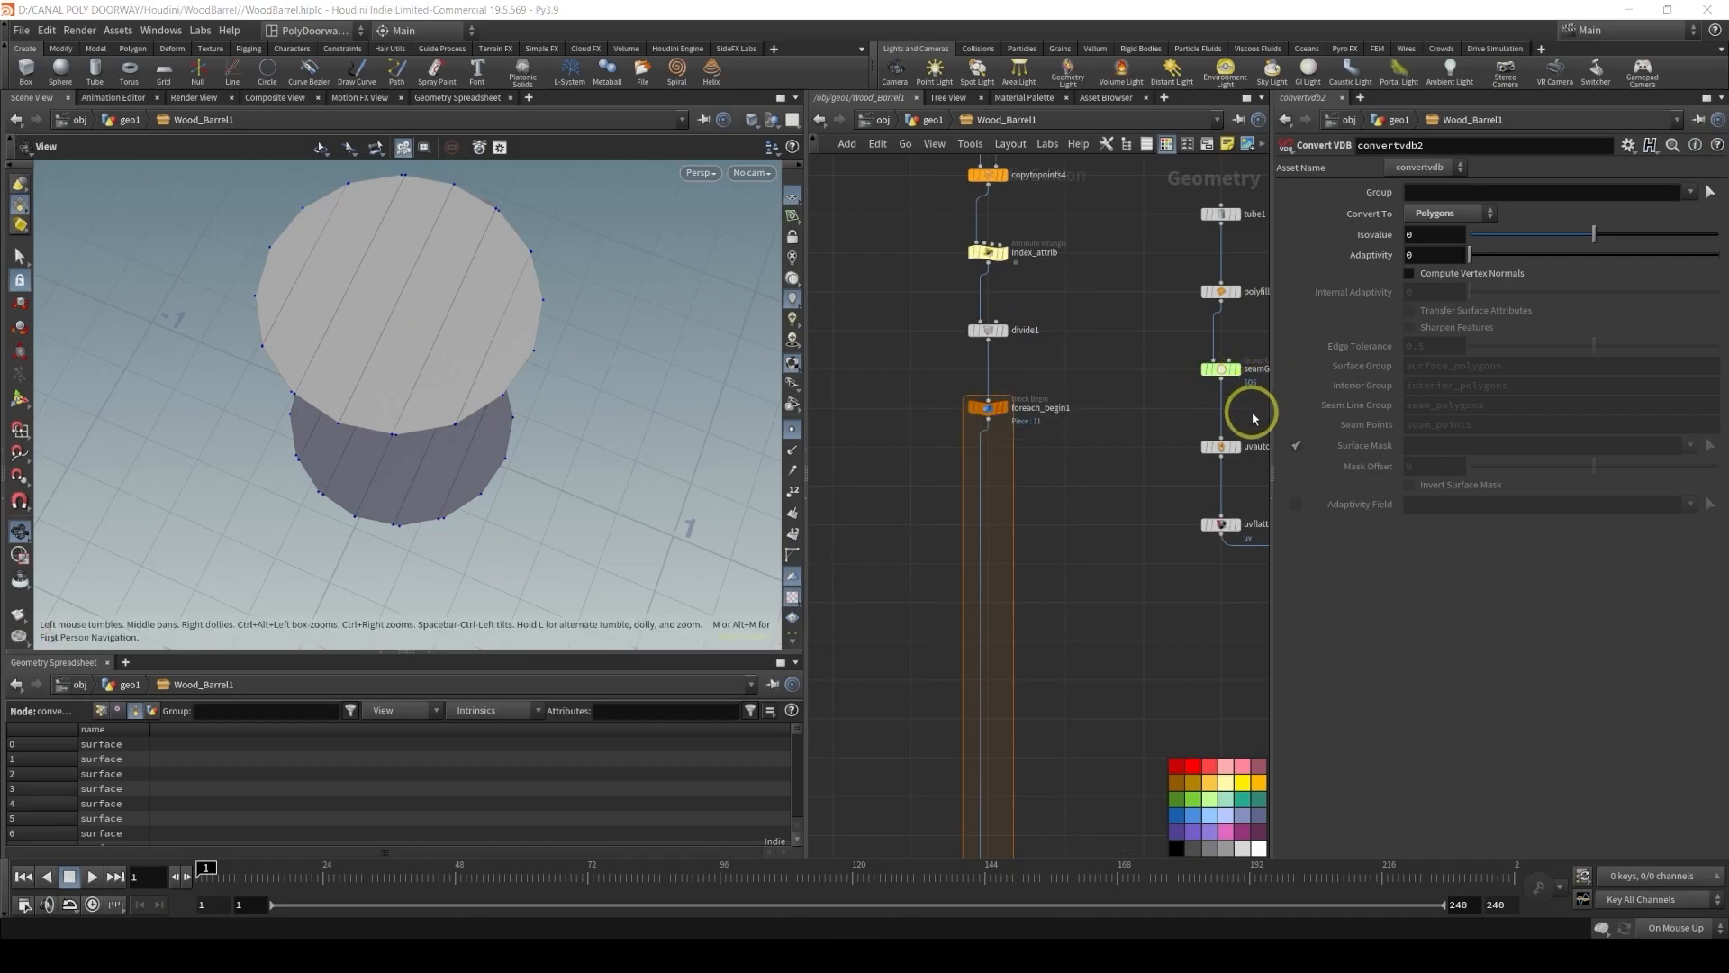
# Add a PolyExtrude node inside the for-each loop, wired after foreach_begin1
pyautogui.press('Tab')
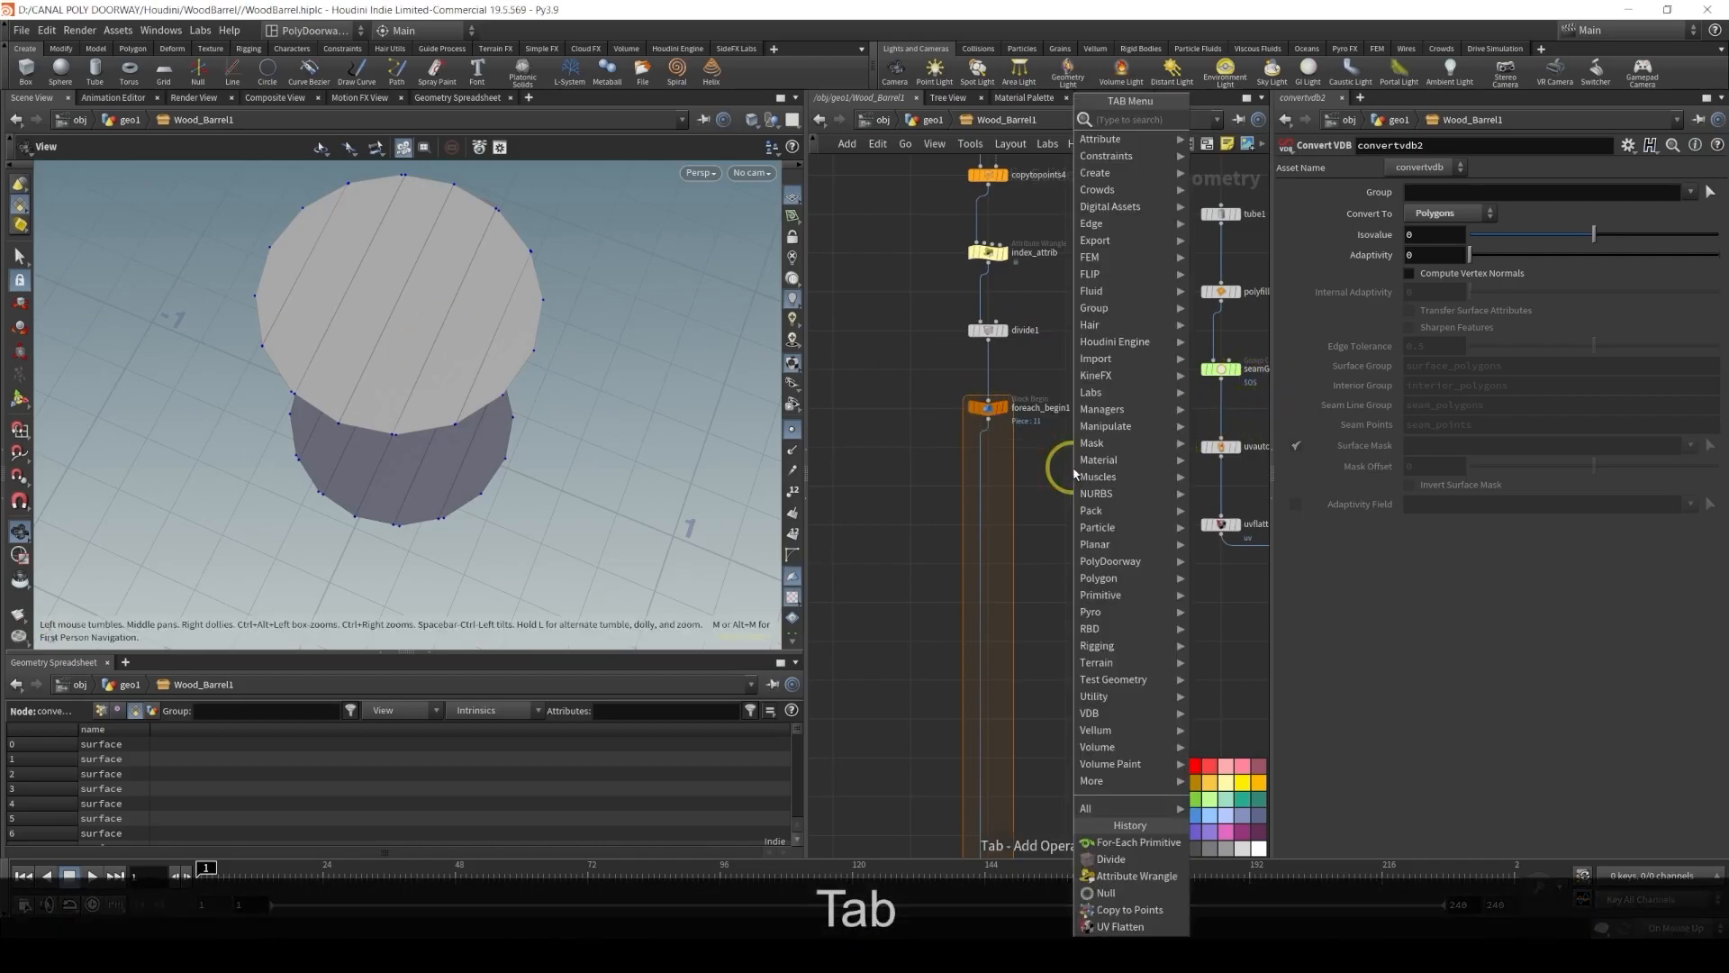
pyautogui.write('po')
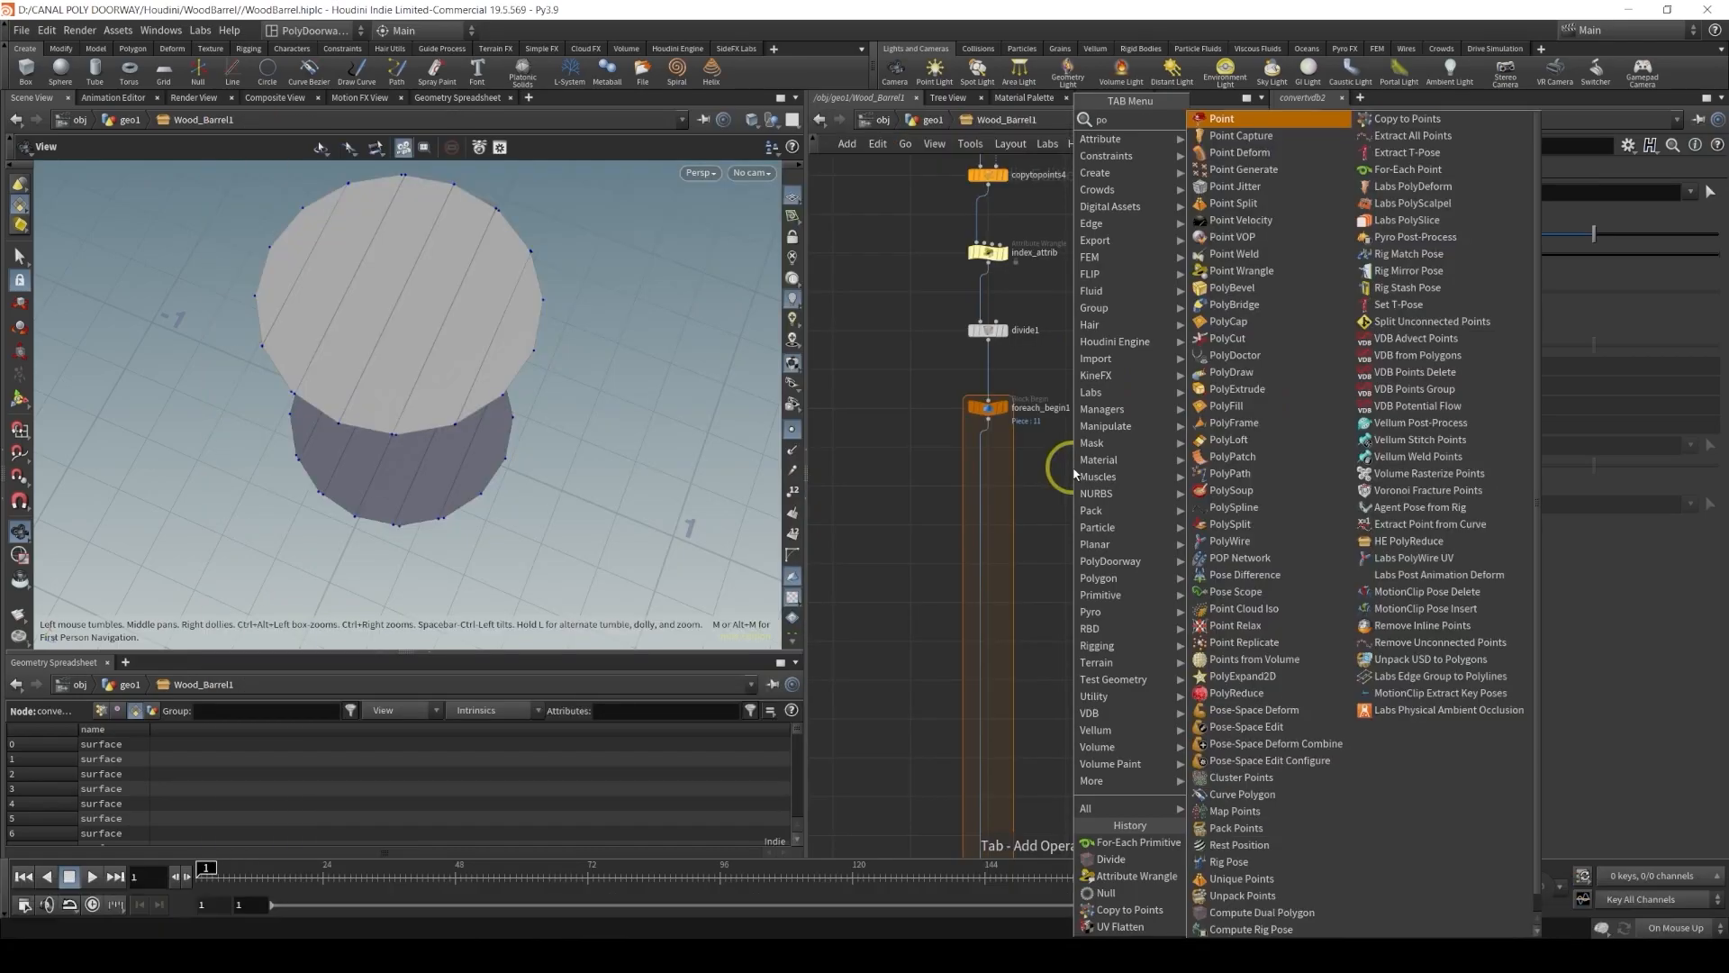
pyautogui.write(' ex')
pyautogui.press('Return')
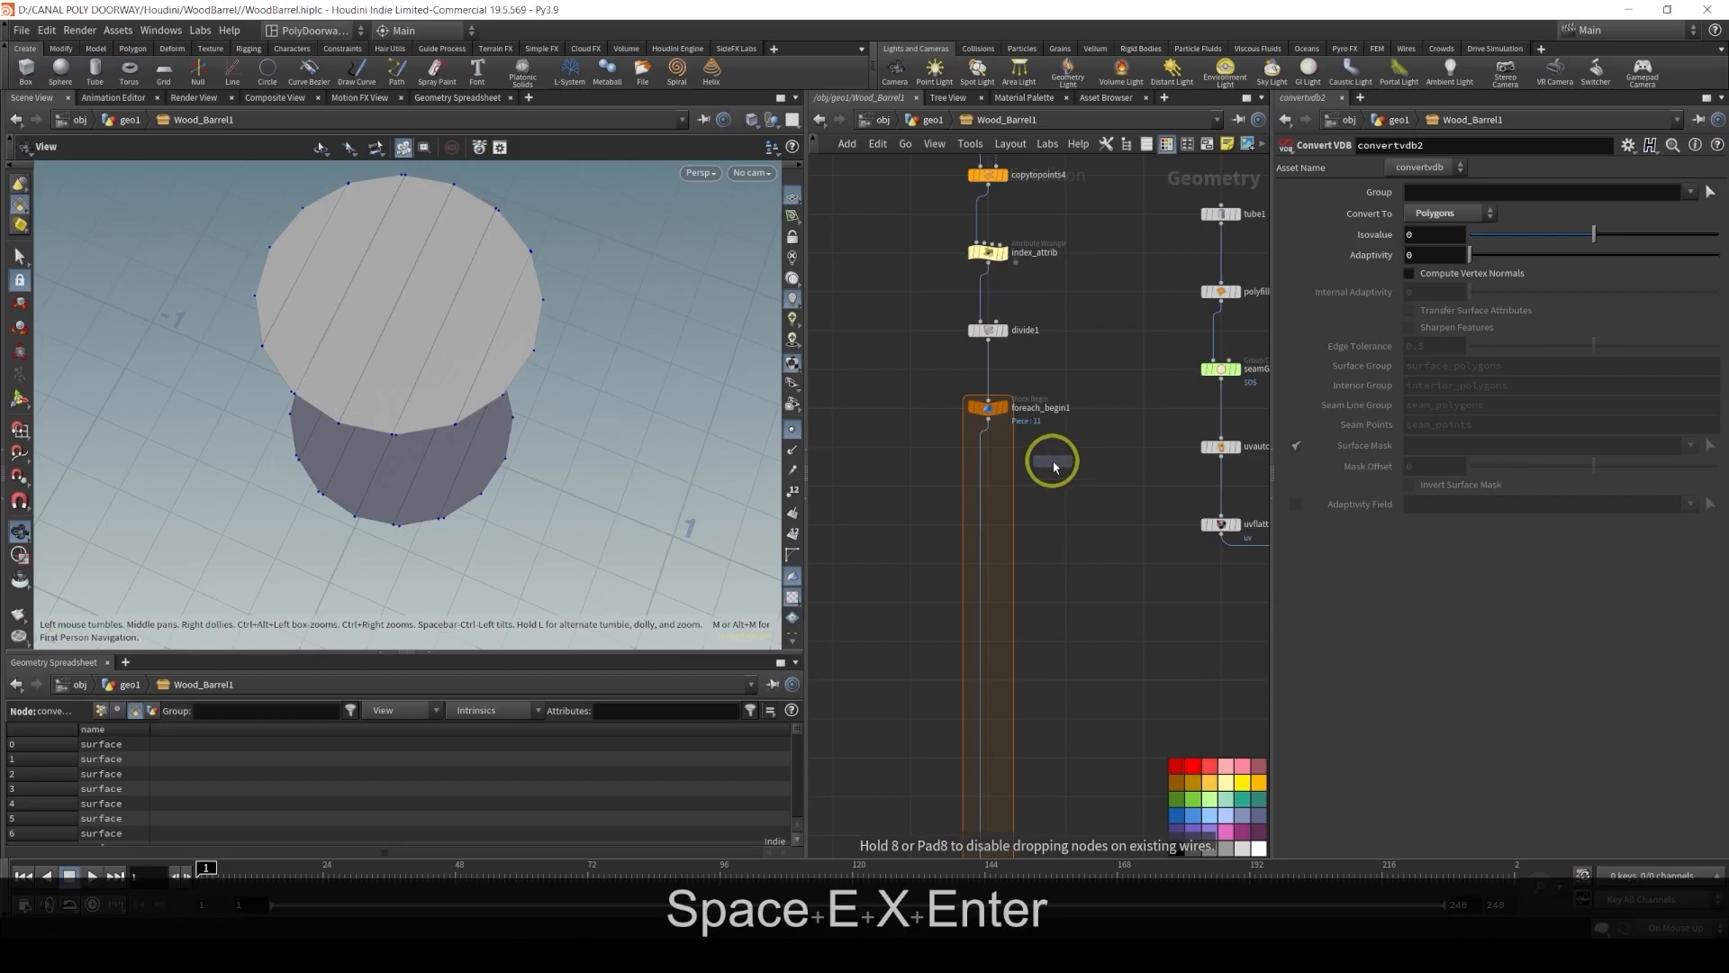
pyautogui.click(1004, 481)
pyautogui.scroll(5, 991, 487)
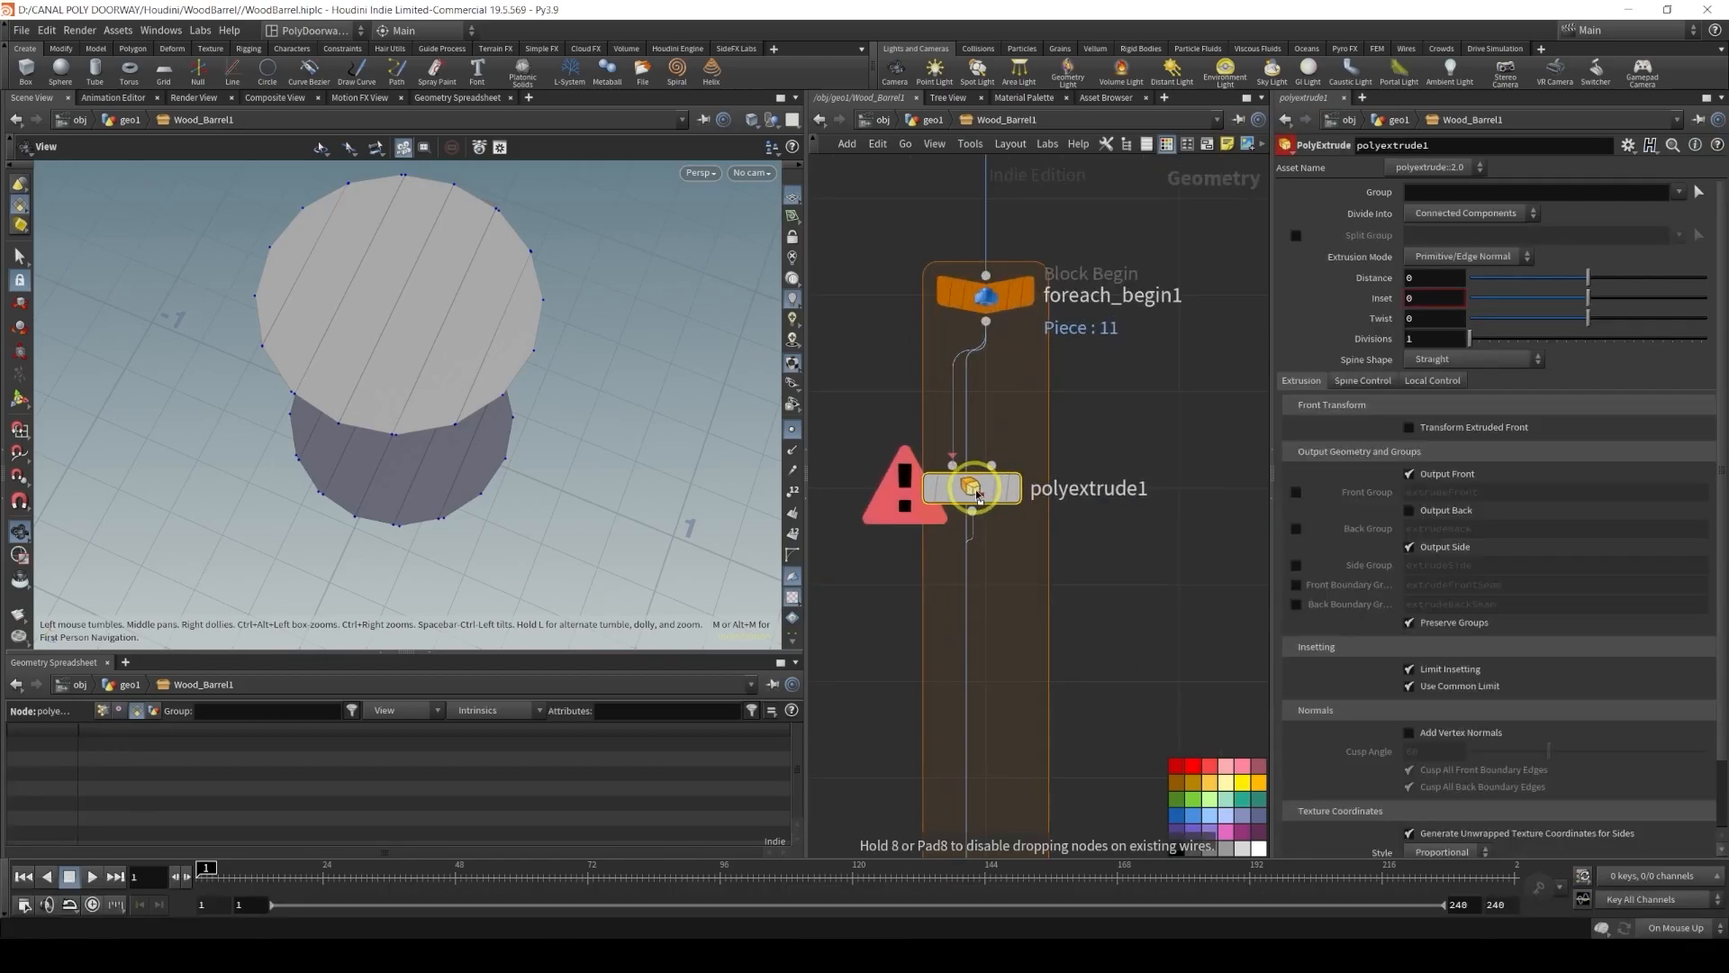
pyautogui.moveTo(980, 495); pyautogui.dragTo(996, 495)
pyautogui.click(1027, 489)
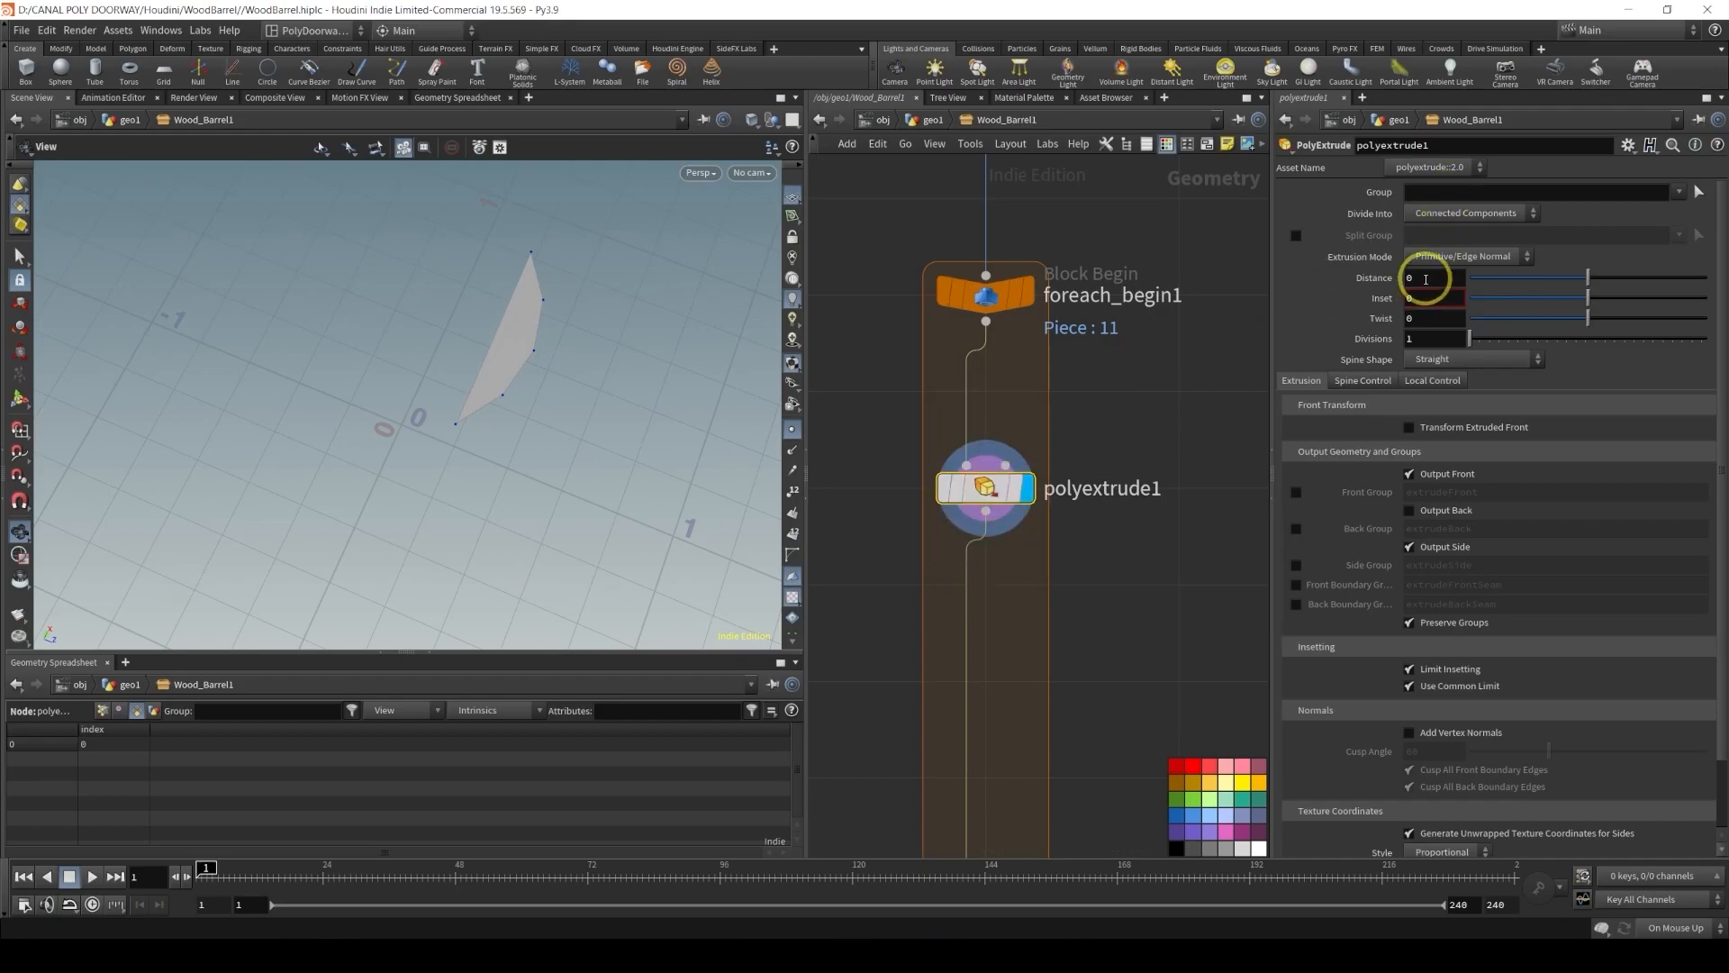
# Set the PolyExtrude distance to 0.025 and enable Output Back
pyautogui.write('0.02')
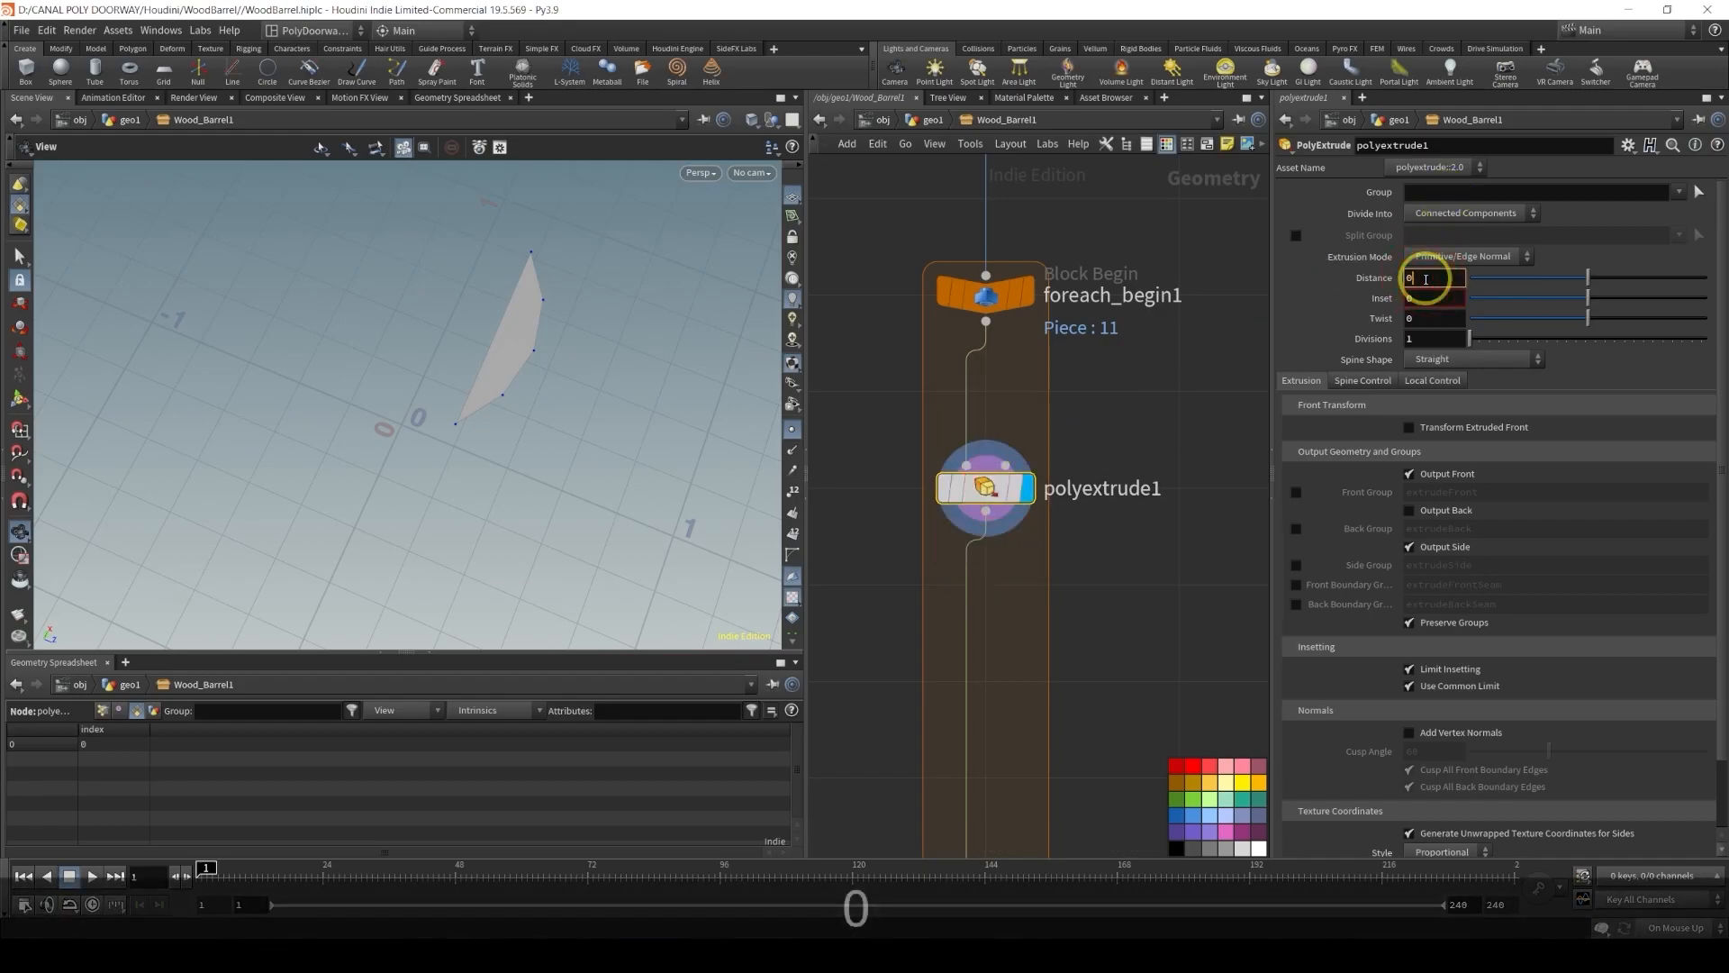
pyautogui.write('5')
pyautogui.press('Return')
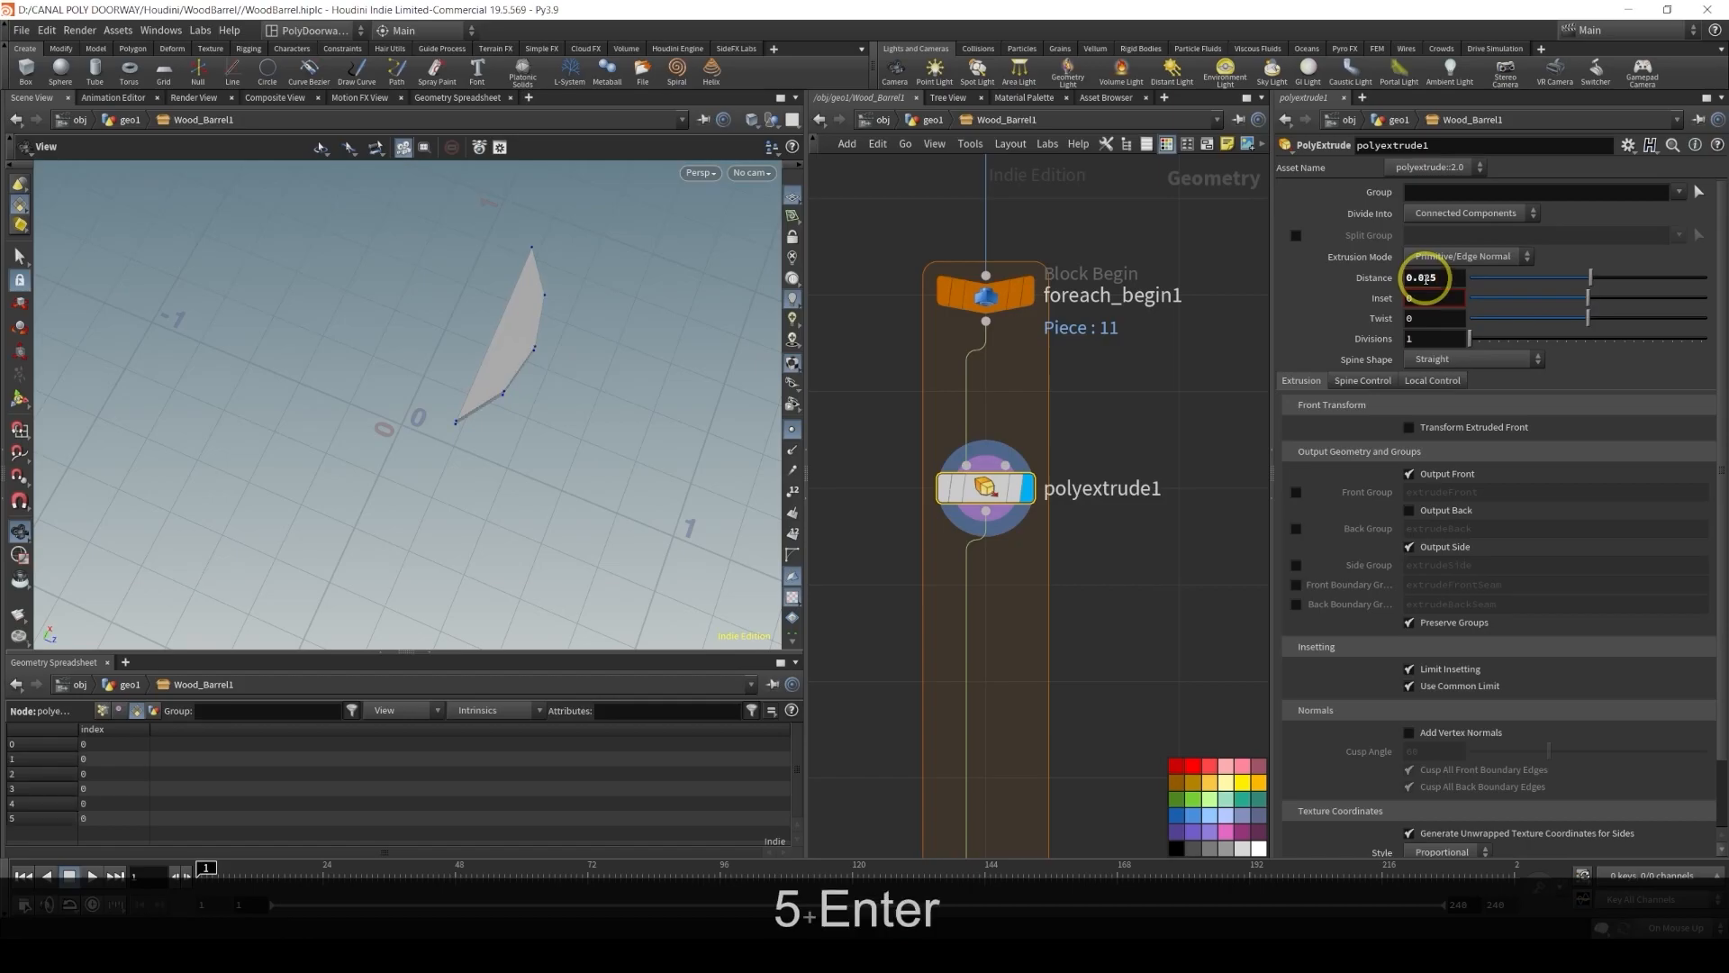
pyautogui.click(1441, 509)
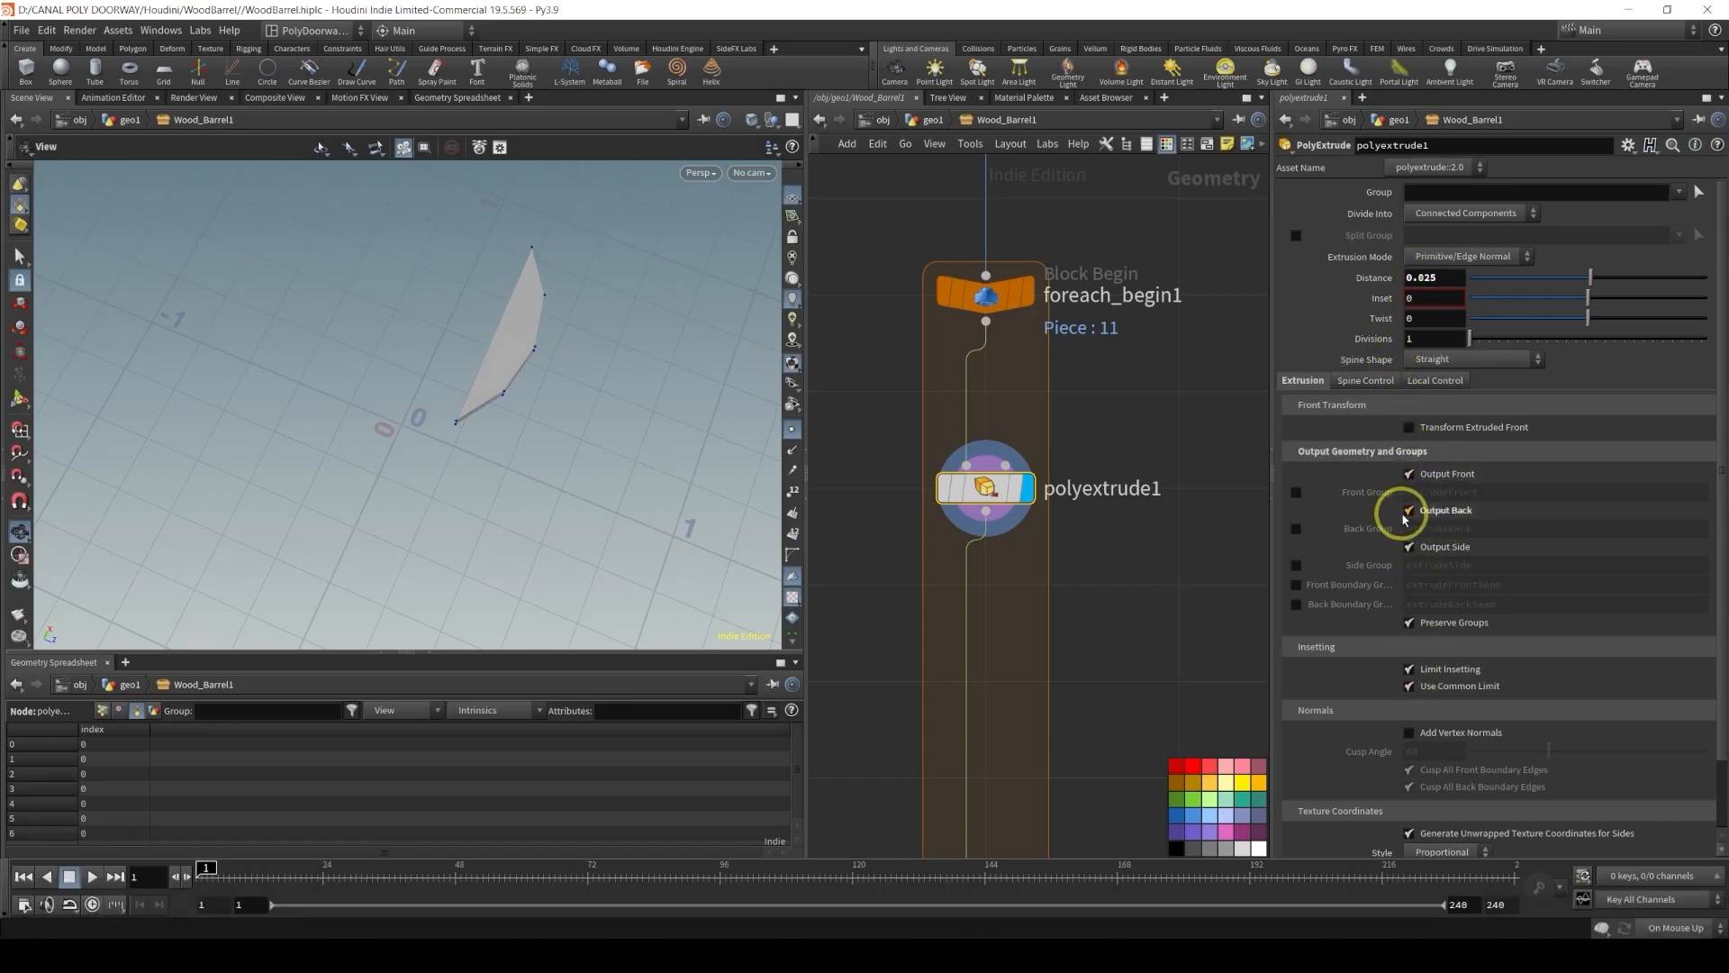
# Add a Group Create node below polyextrude1 inside the loop
pyautogui.keyDown('alt'); pyautogui.moveTo(579, 397); pyautogui.dragTo(465, 432); pyautogui.keyUp('alt')
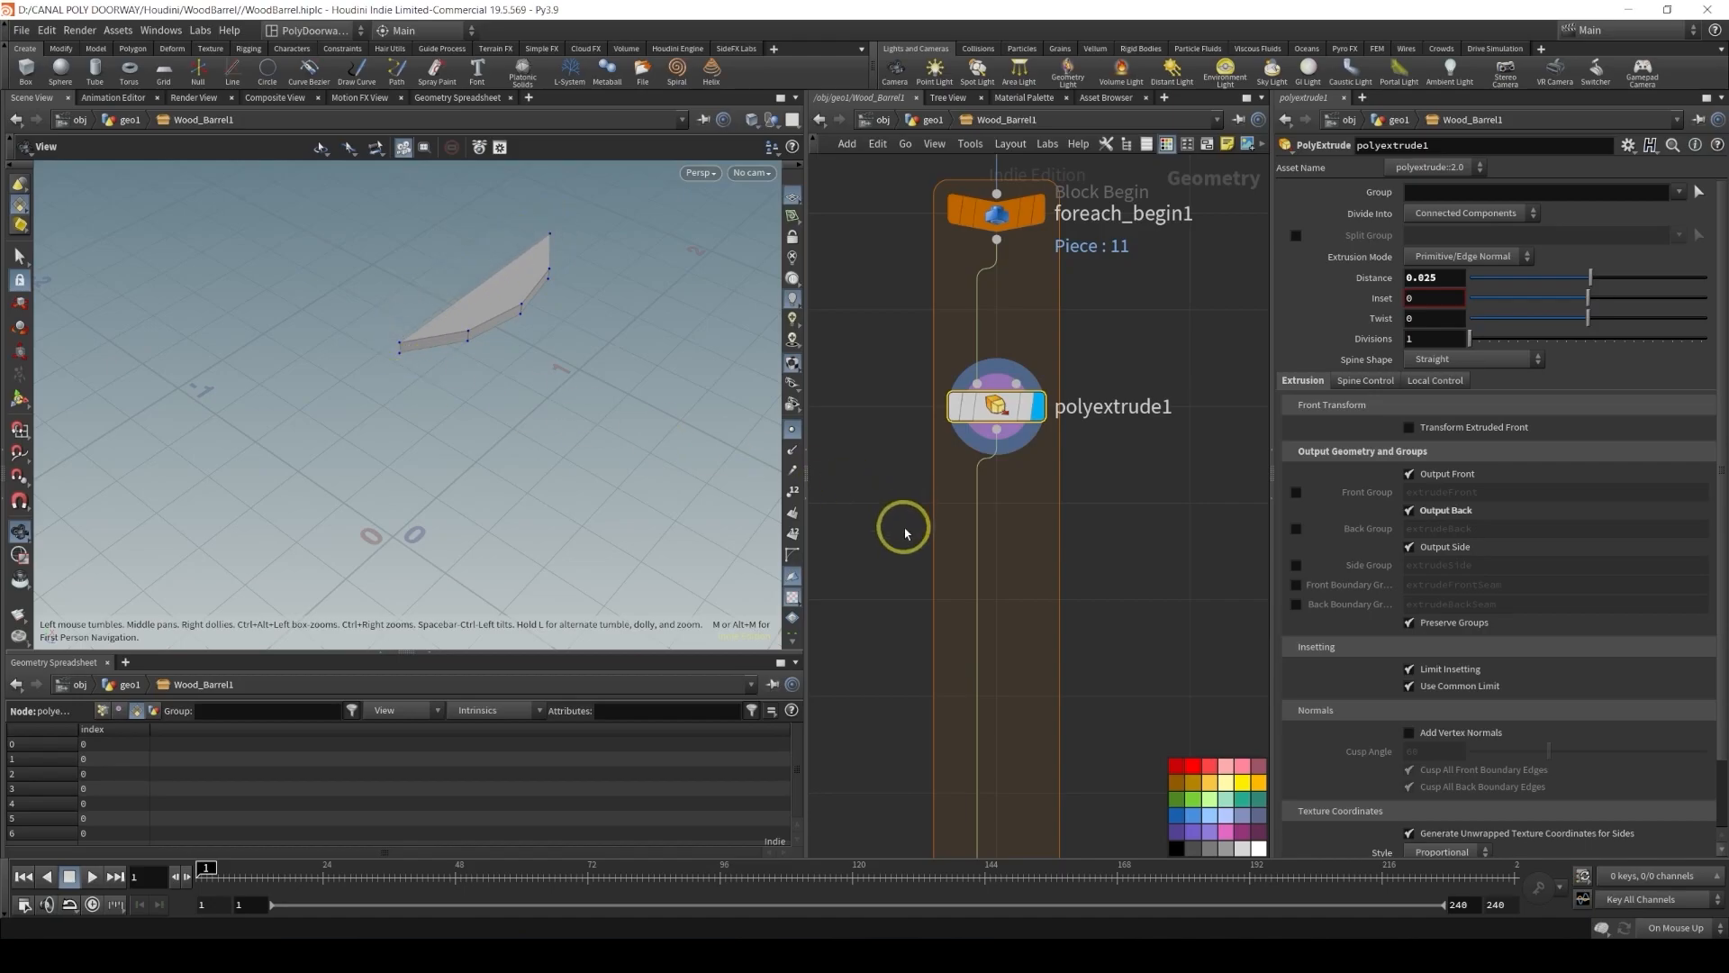
pyautogui.press('Tab')
pyautogui.write('gro')
pyautogui.press('Return')
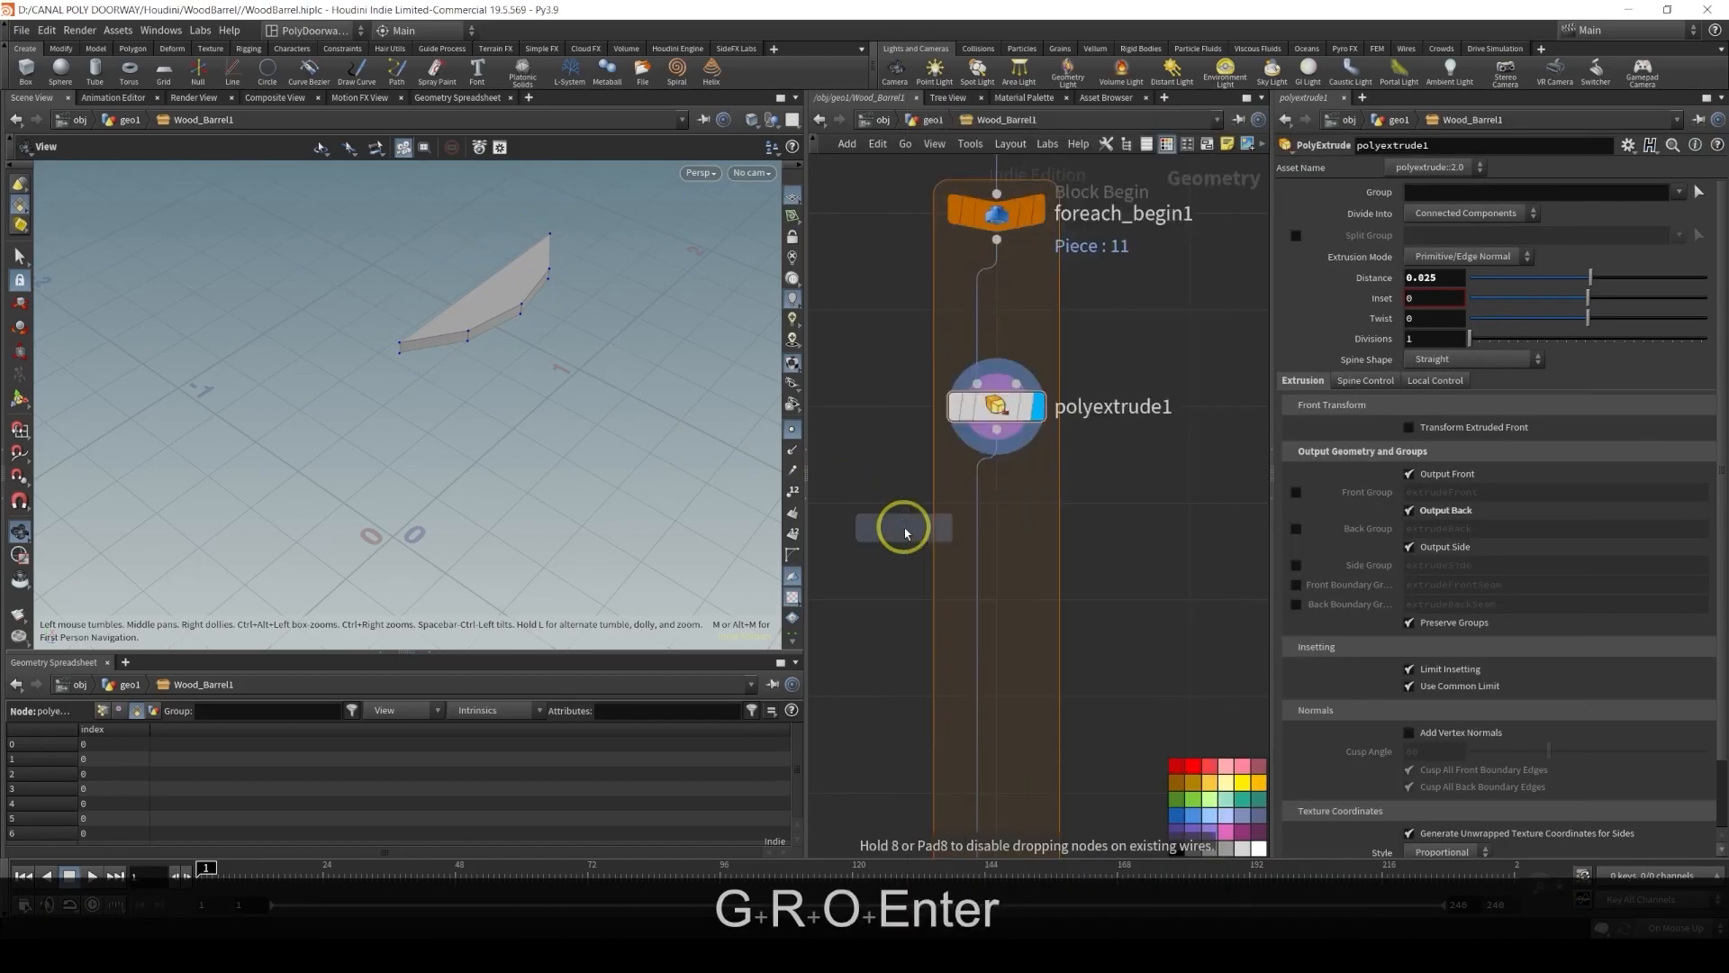
pyautogui.click(971, 598)
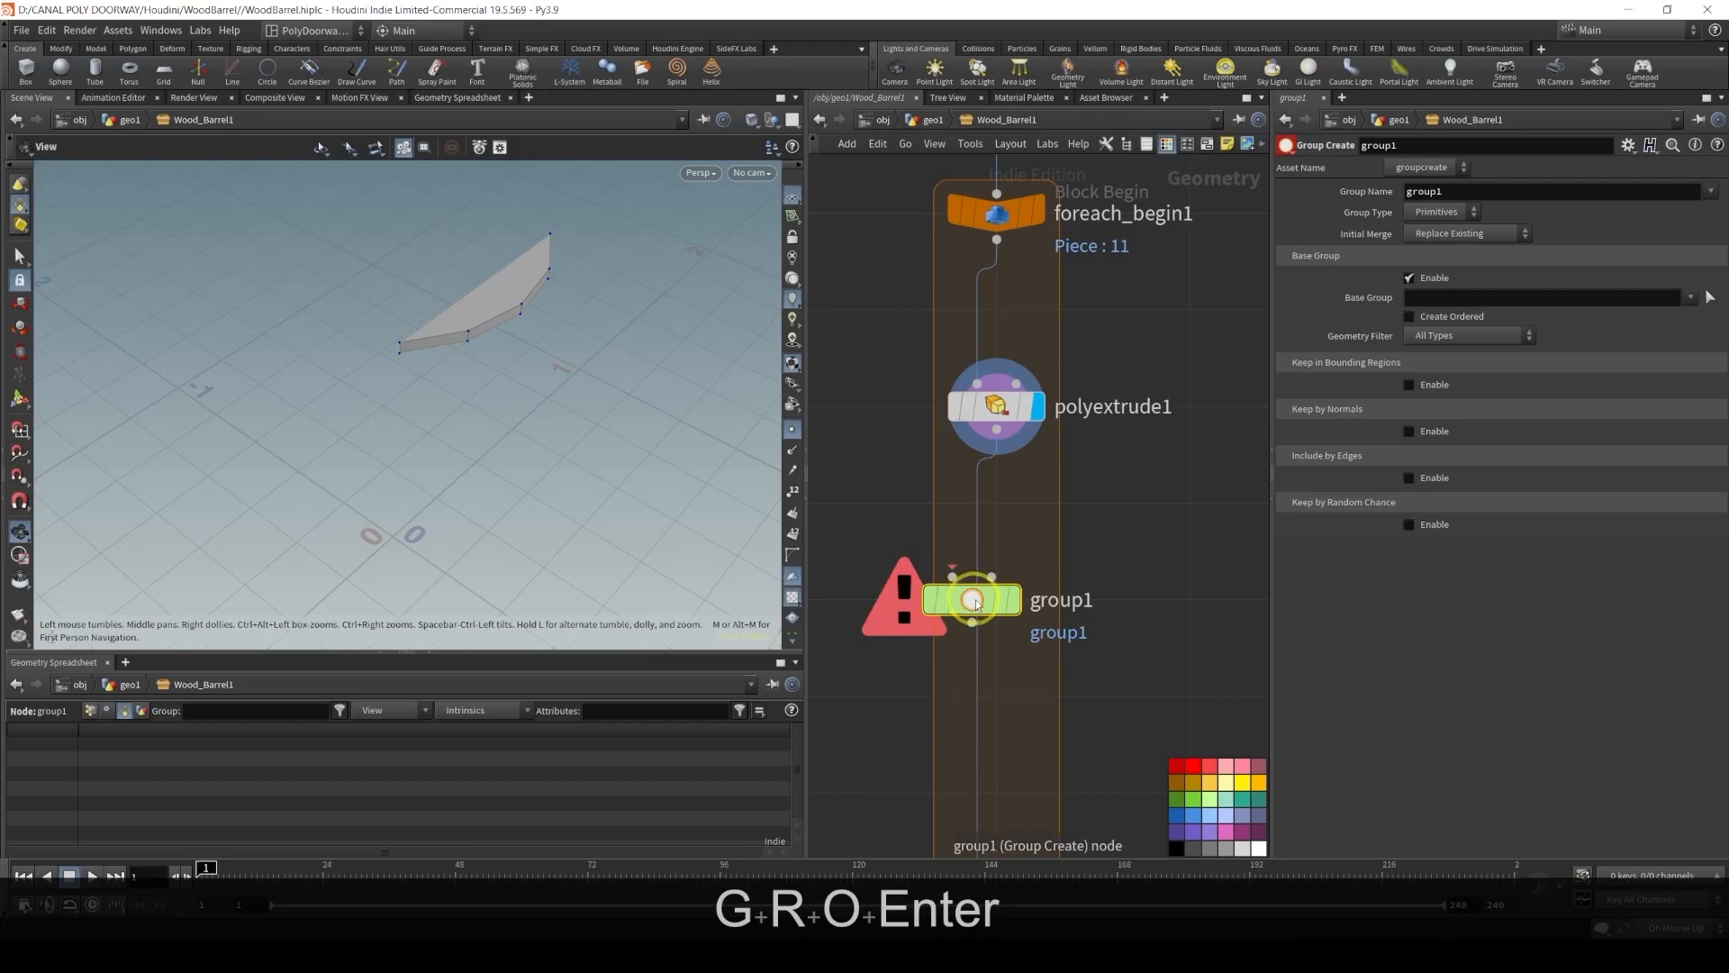
pyautogui.moveTo(976, 601); pyautogui.dragTo(1000, 601)
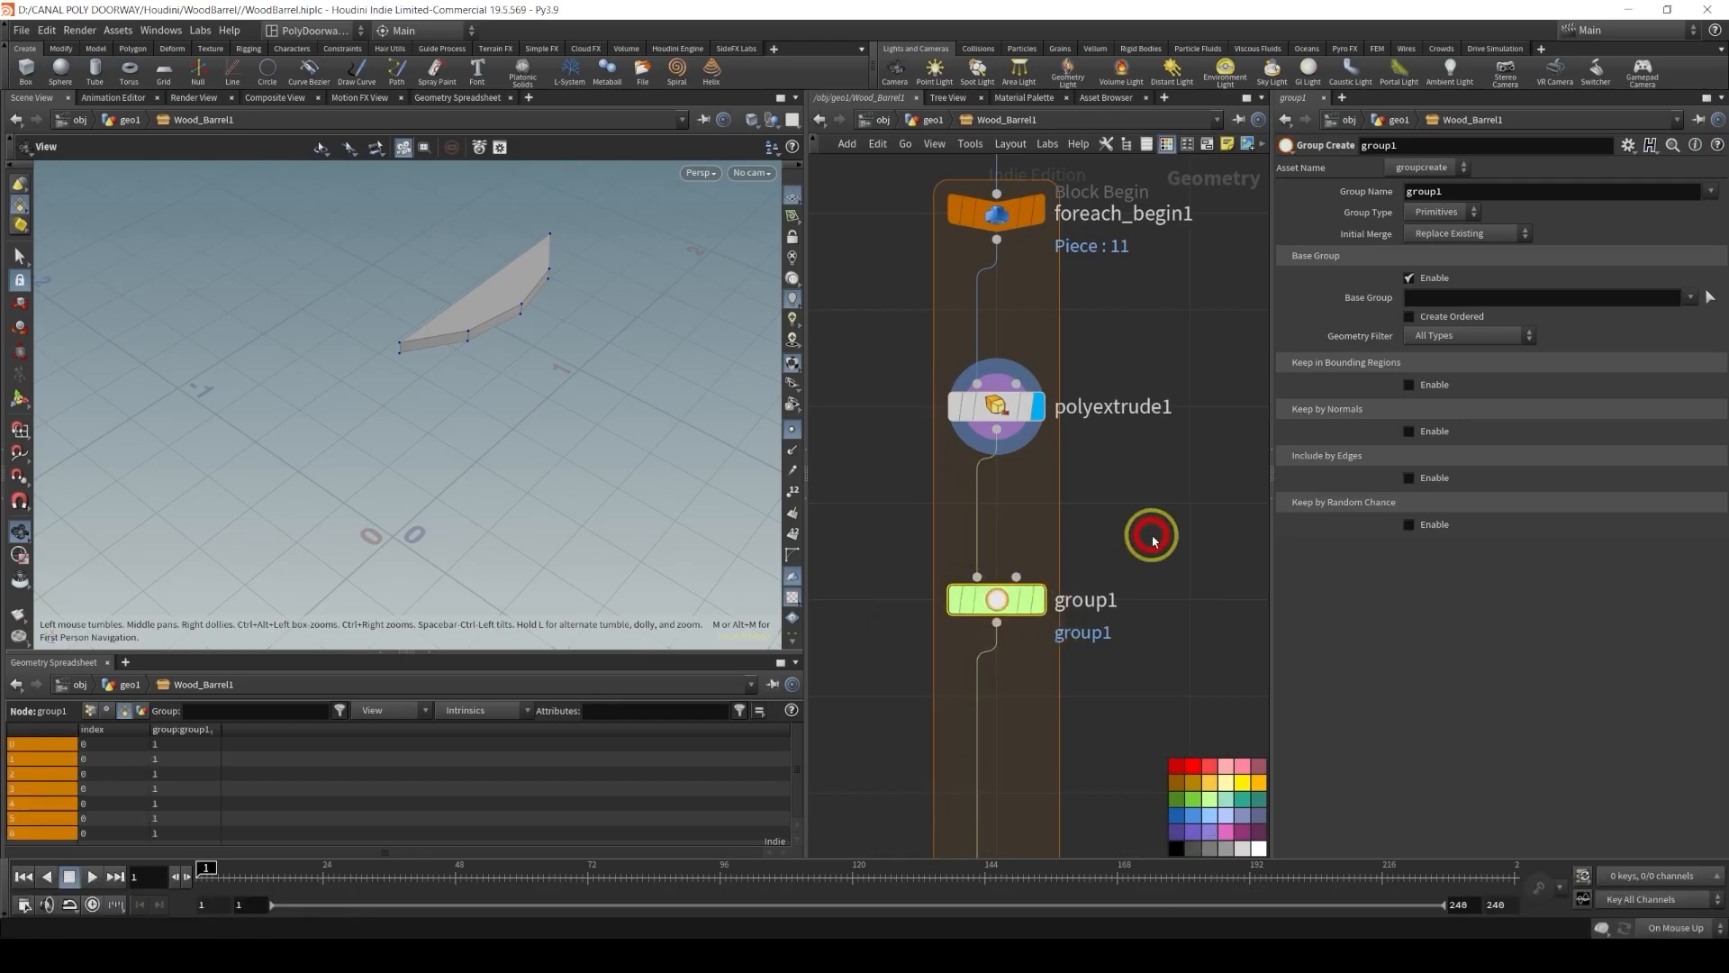
# Rename the Group Create node to borderEdgesGRP
pyautogui.doubleClick(1097, 602)
pyautogui.write('borde')
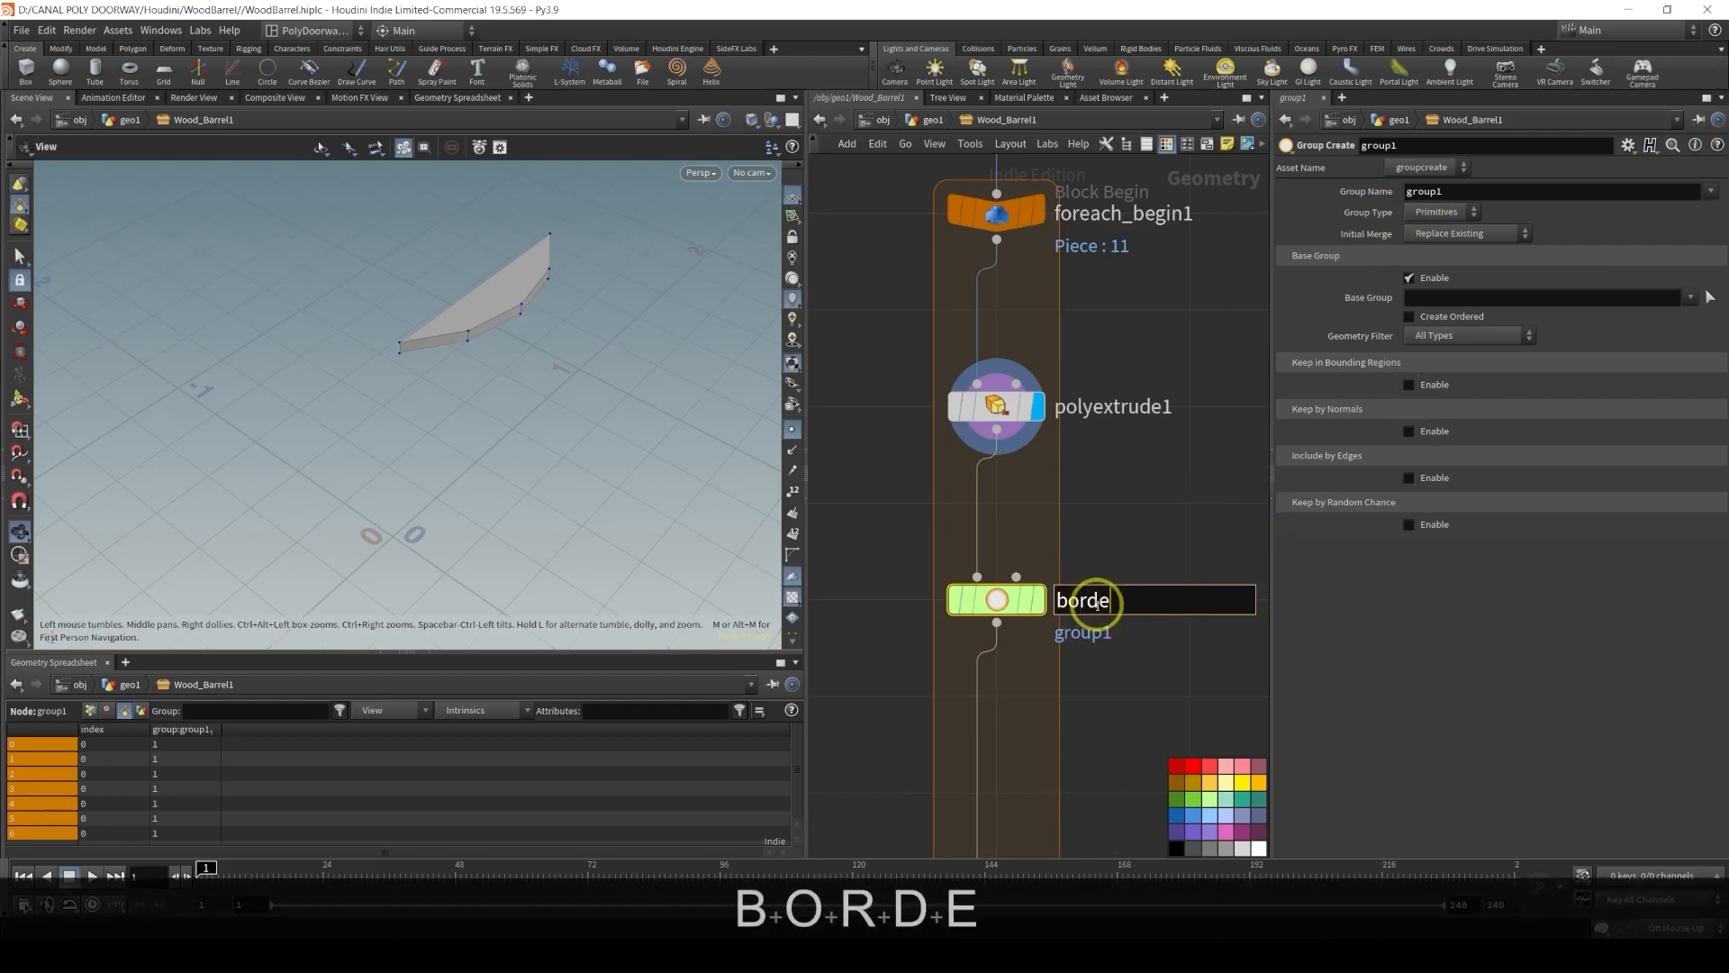
pyautogui.write('rEdgesGRP')
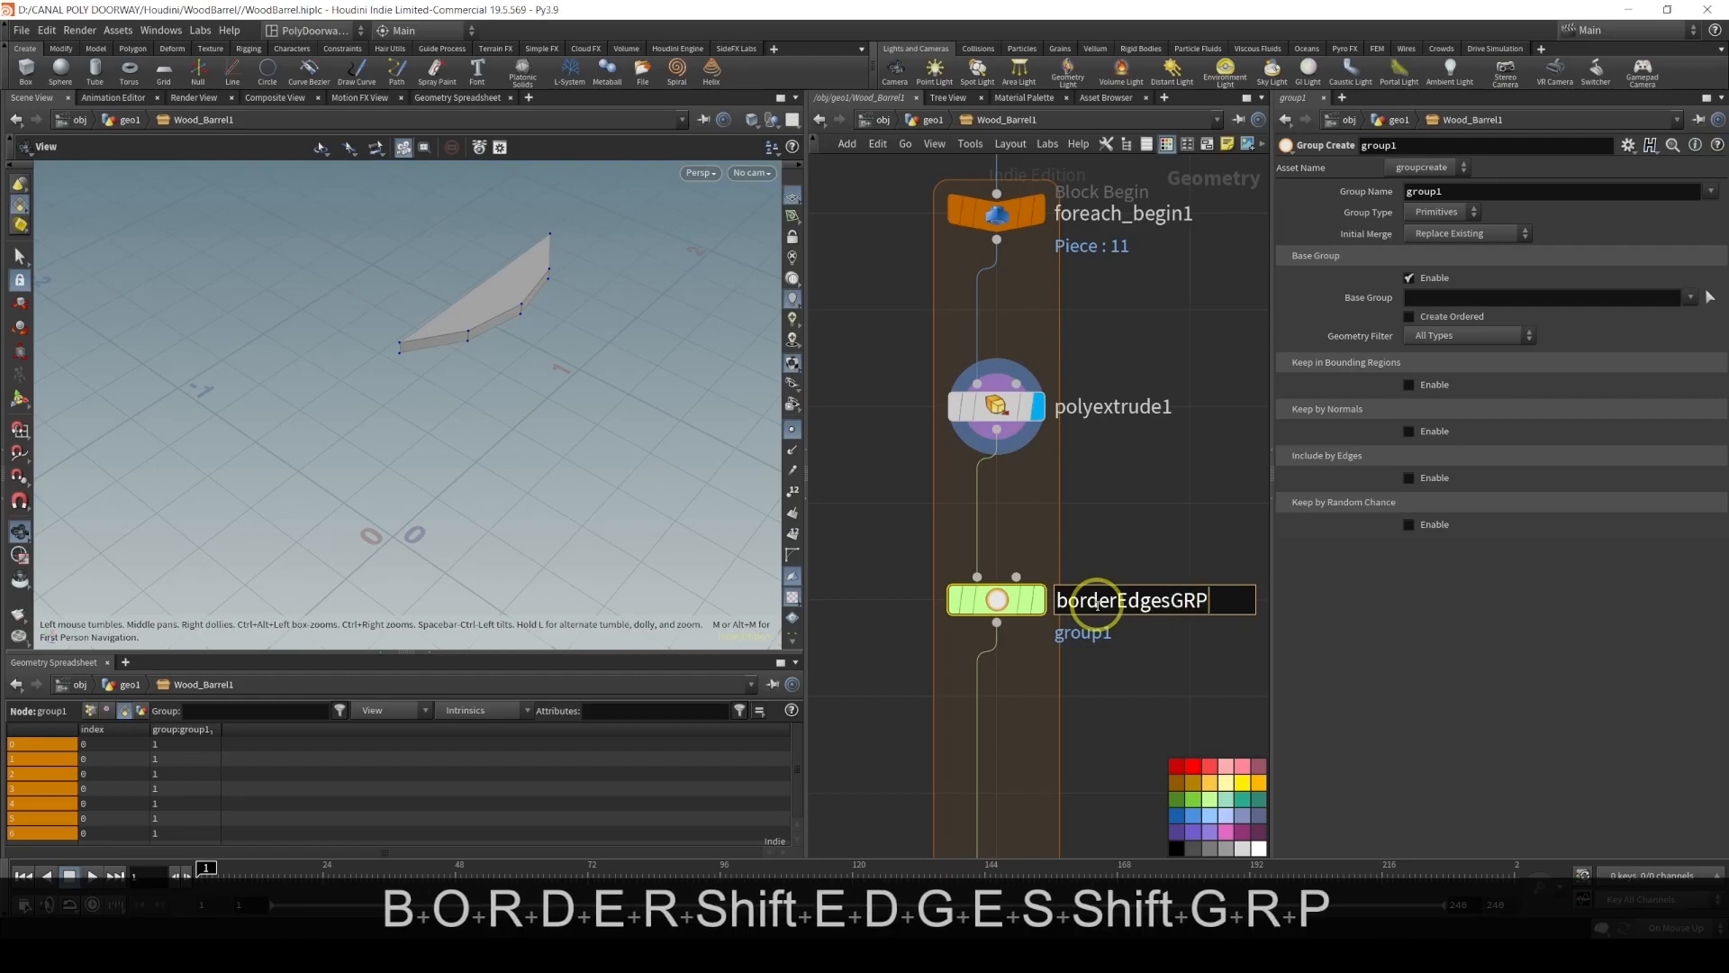
pyautogui.press('Return')
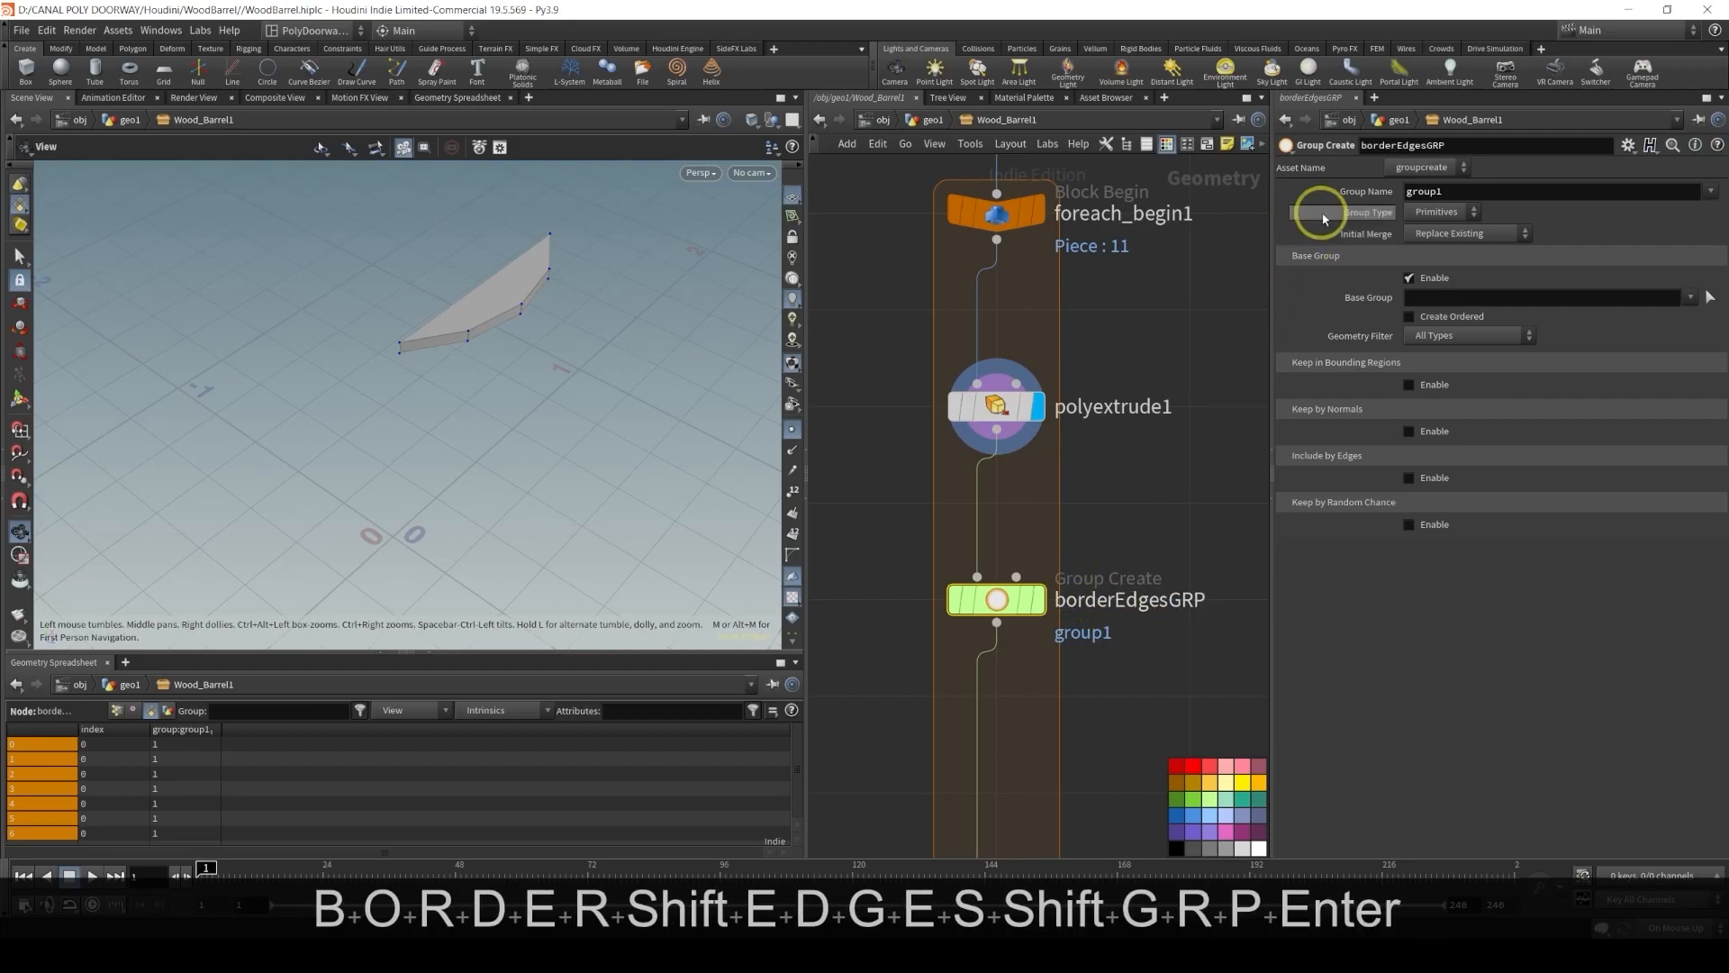
# Set the group name to $OS and the group type to Edges
pyautogui.doubleClick(1461, 198)
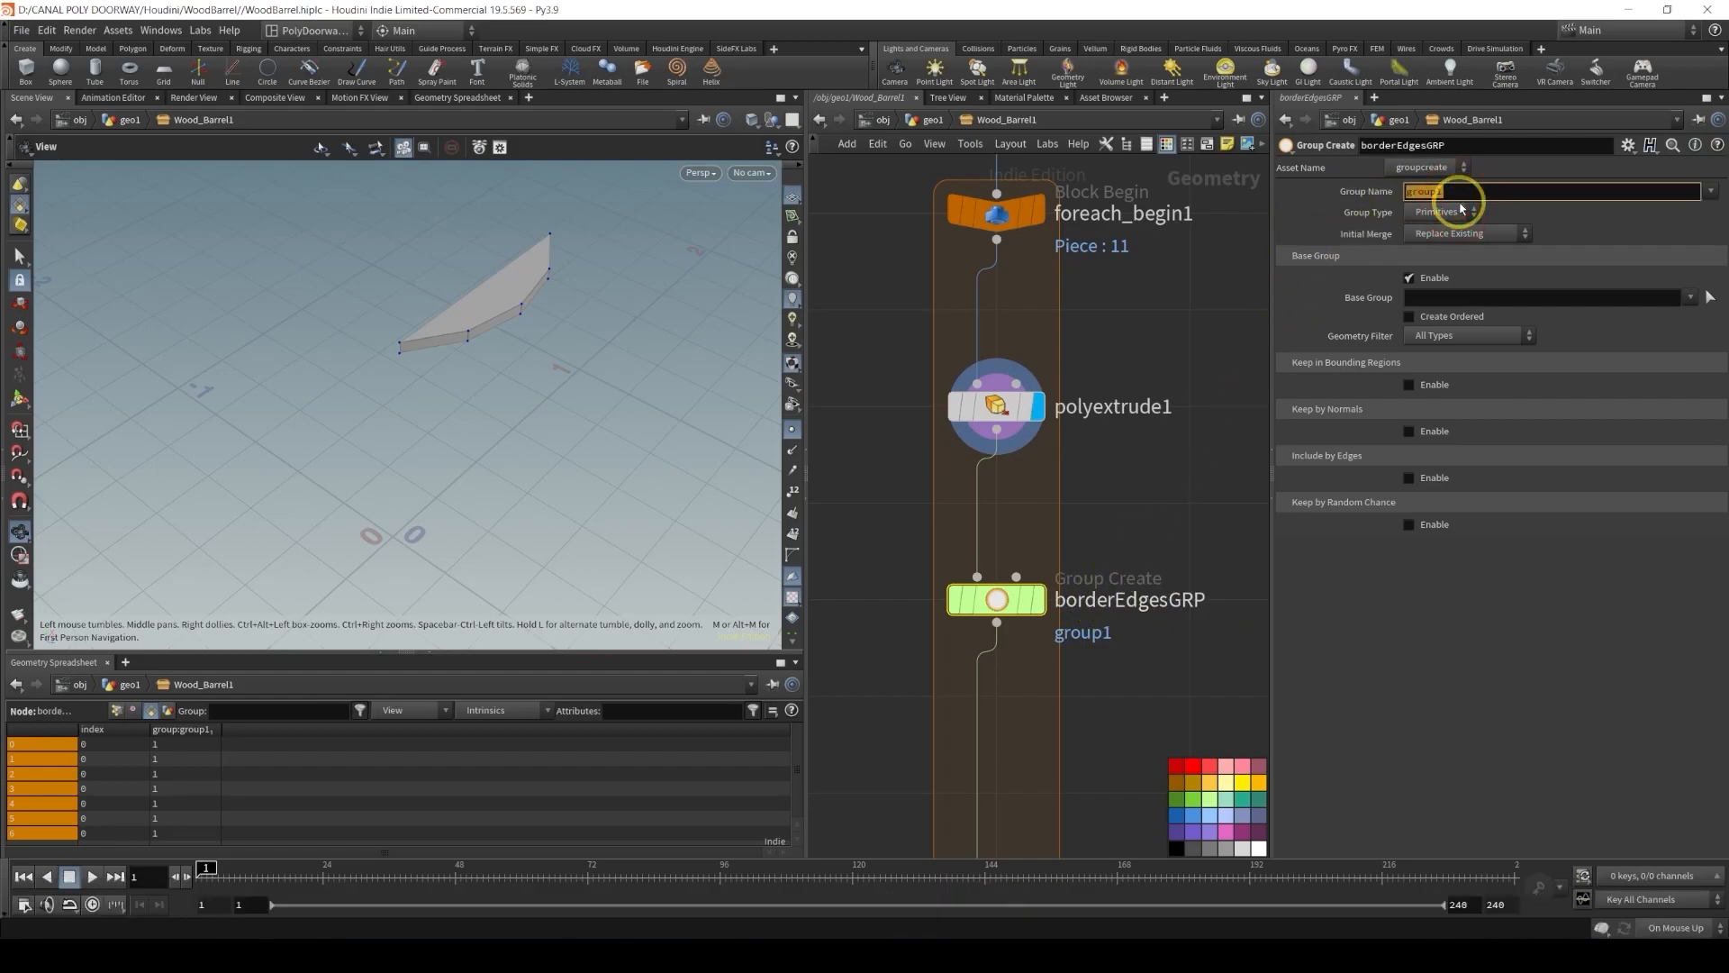
pyautogui.write('$OS')
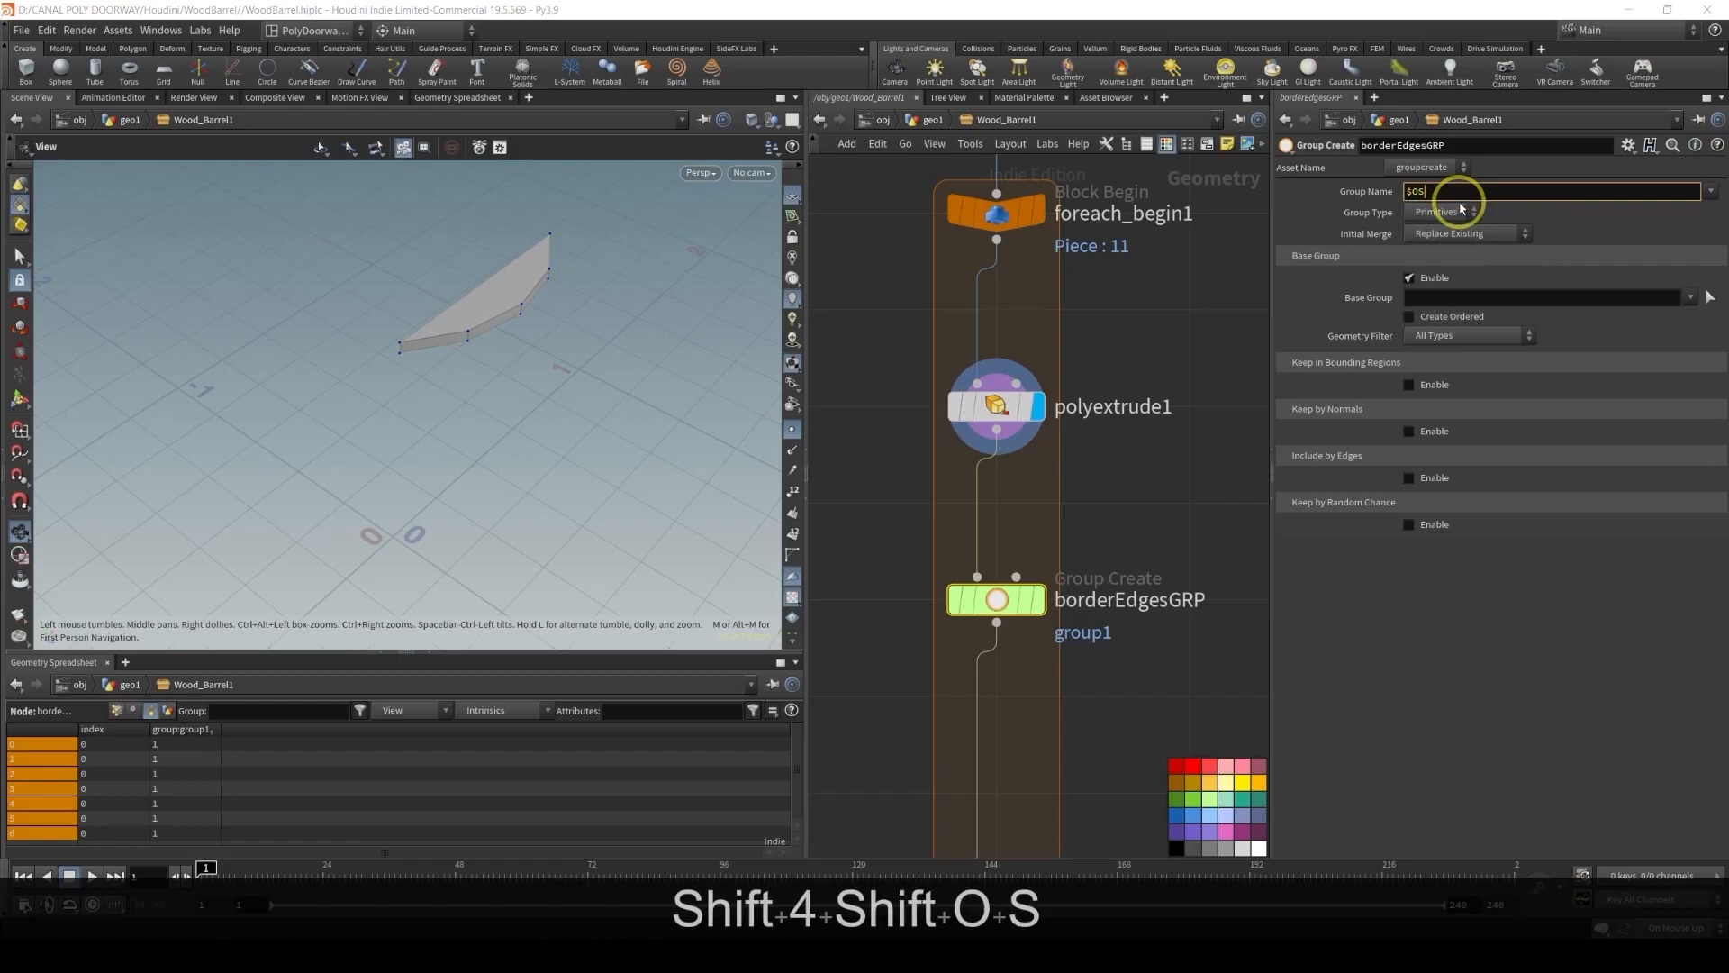
pyautogui.press('Return')
pyautogui.click(1450, 211)
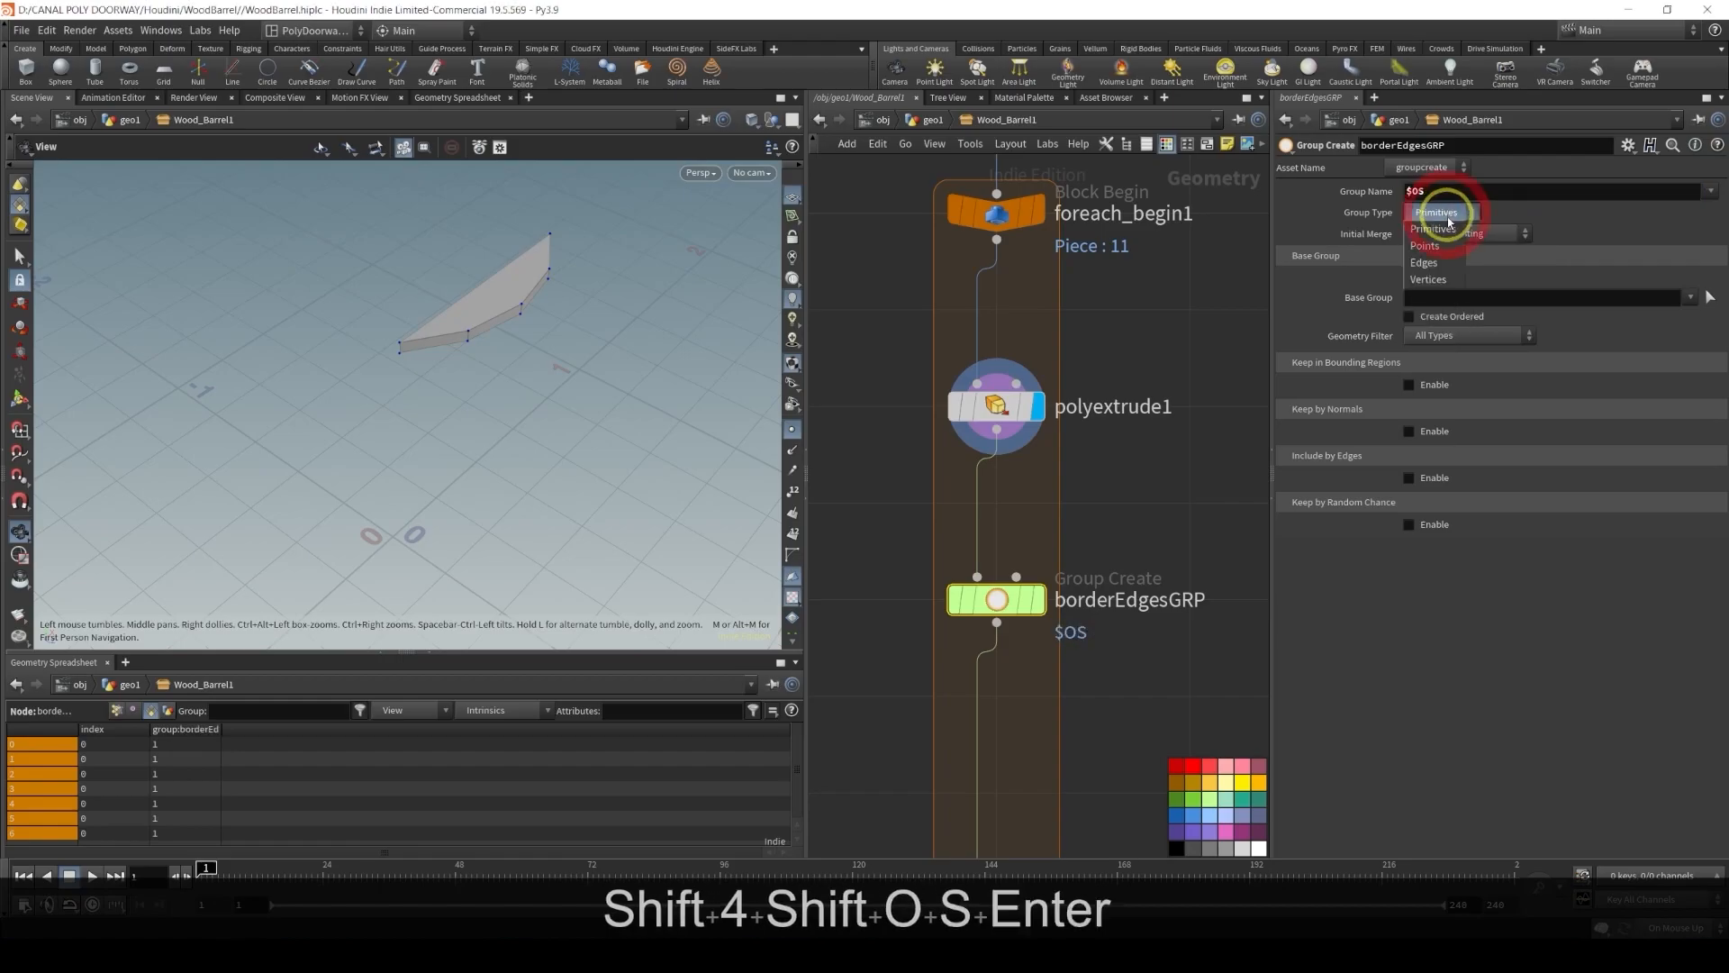
pyautogui.click(1440, 264)
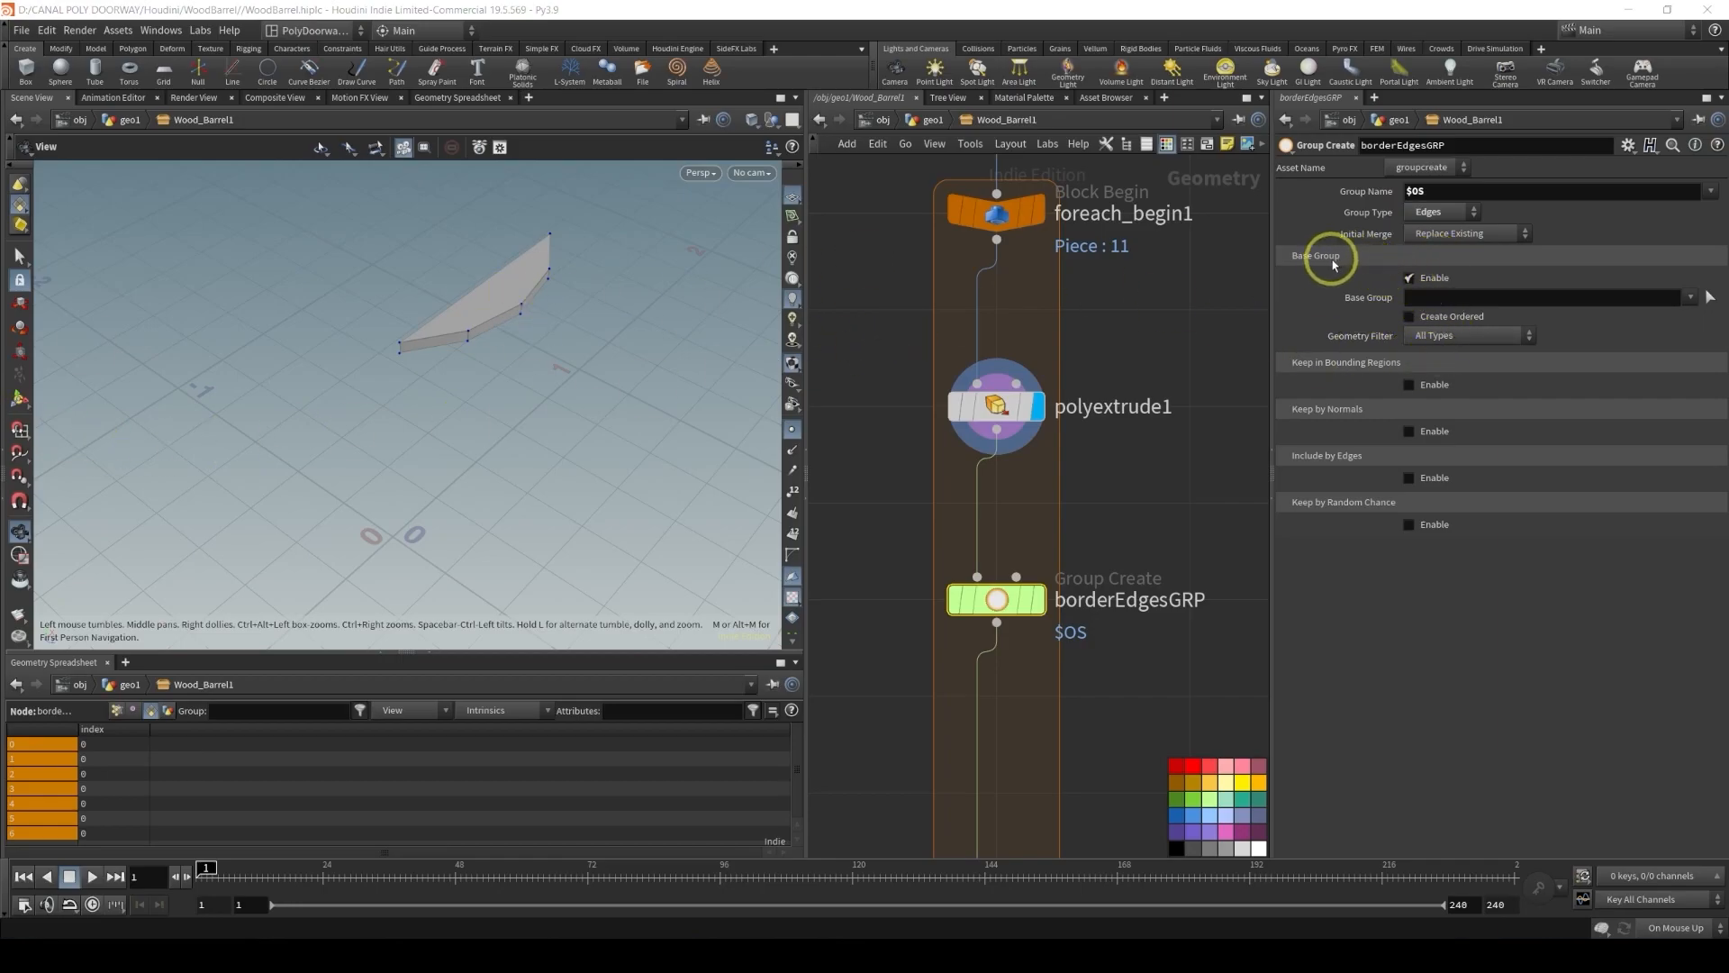
# Disable Base Group, enable Include by Edges with Min Edge Angle, and display the group node
pyautogui.click(1409, 278)
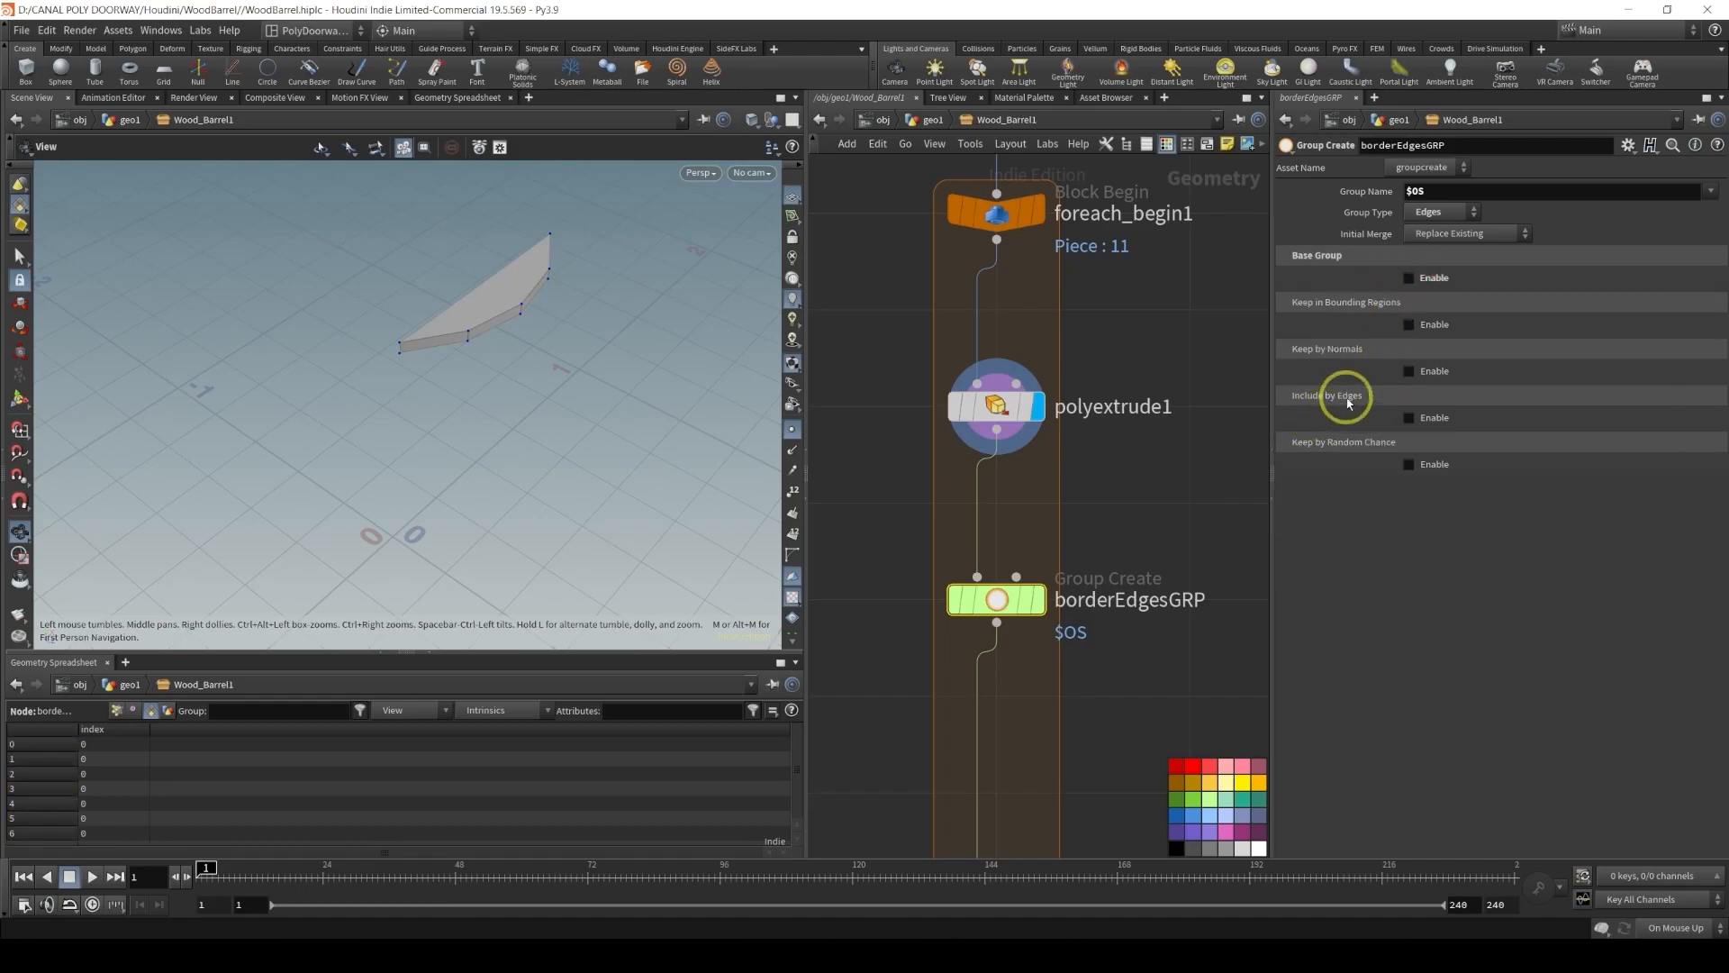
pyautogui.click(1410, 418)
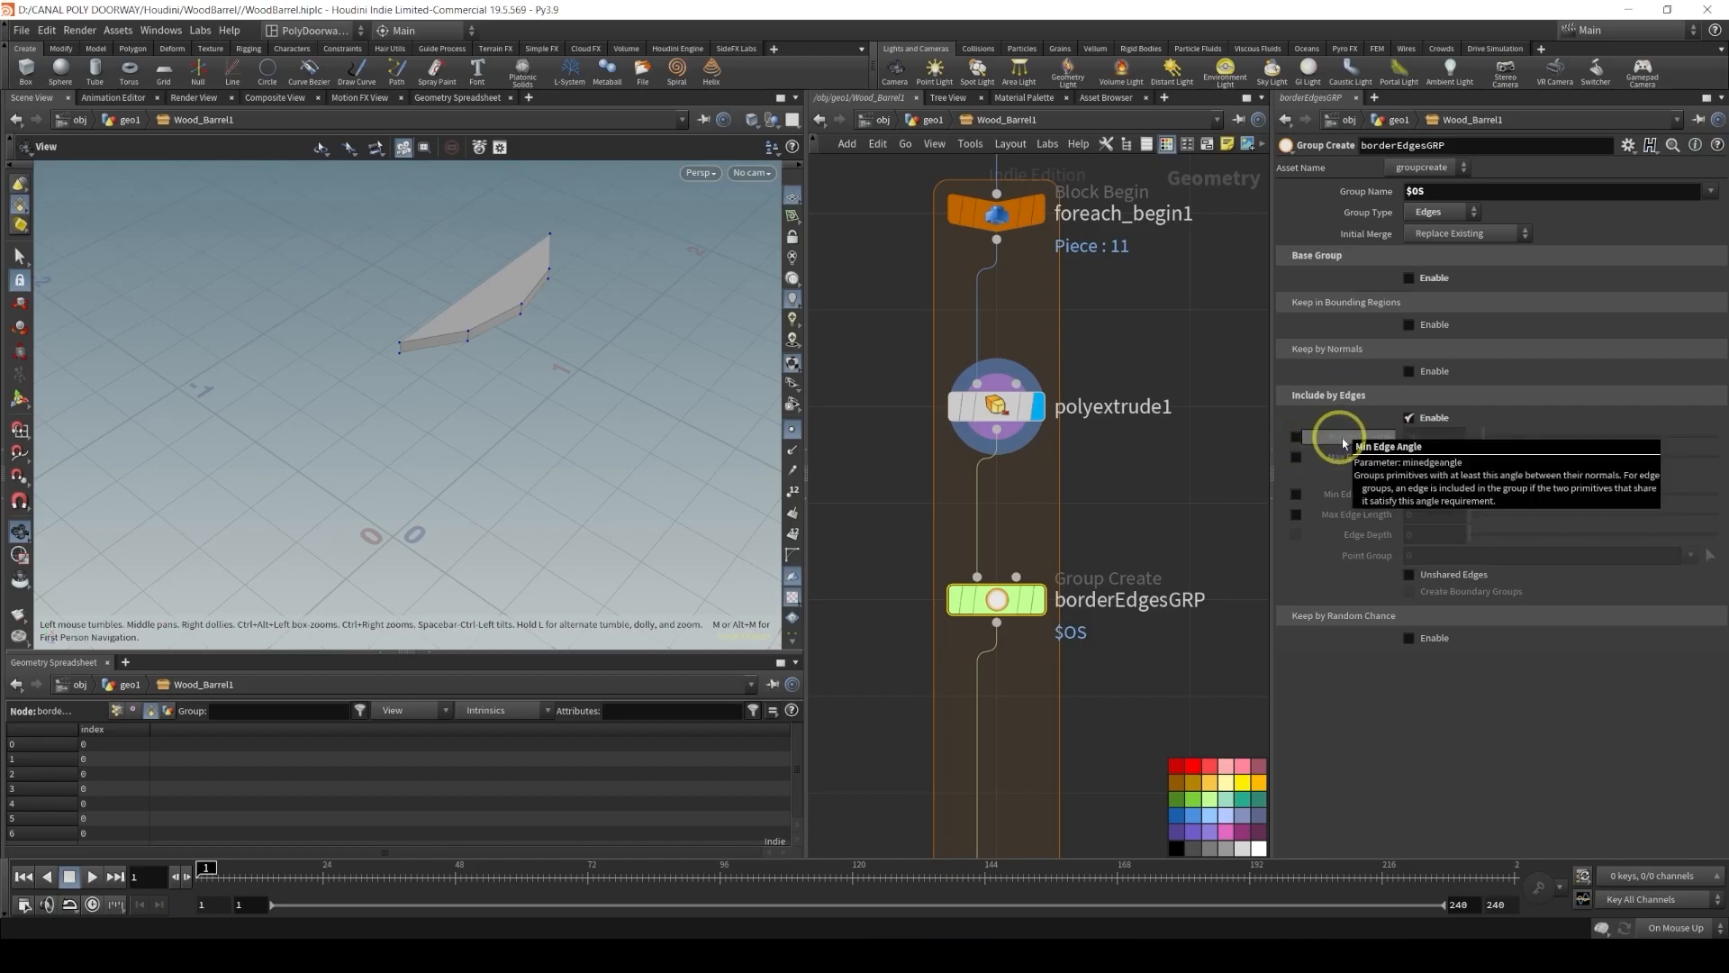
pyautogui.click(1297, 437)
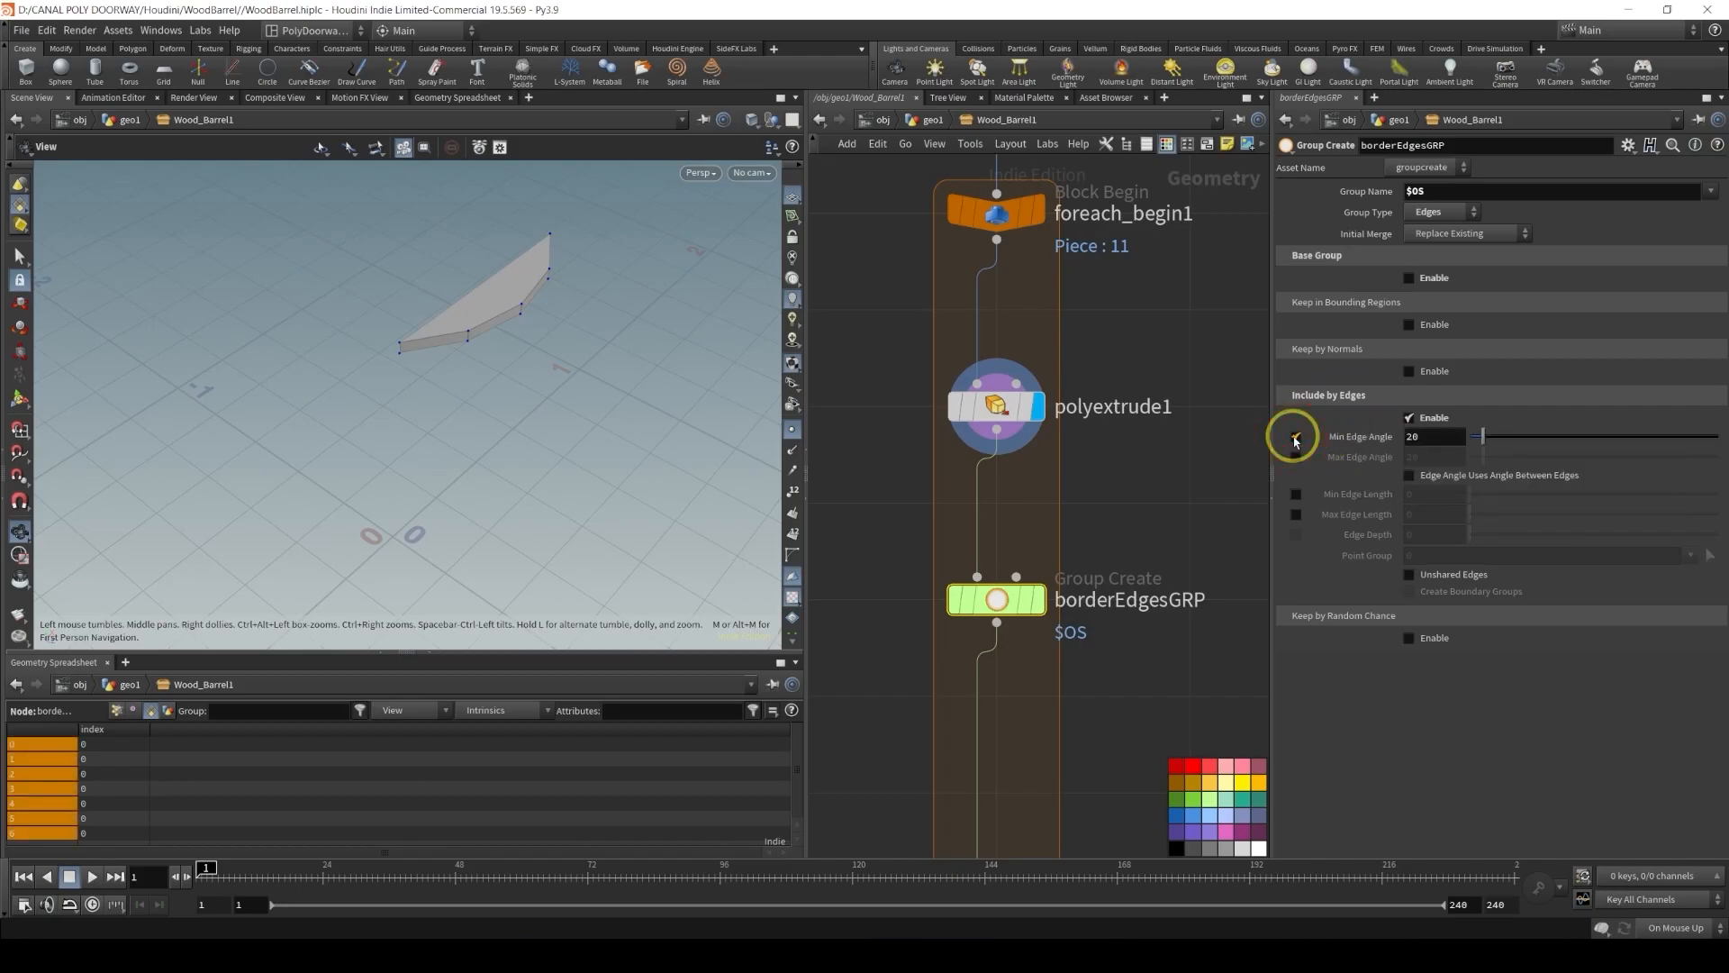
pyautogui.click(1034, 606)
pyautogui.keyDown('alt'); pyautogui.moveTo(455, 289); pyautogui.dragTo(533, 282); pyautogui.keyUp('alt')
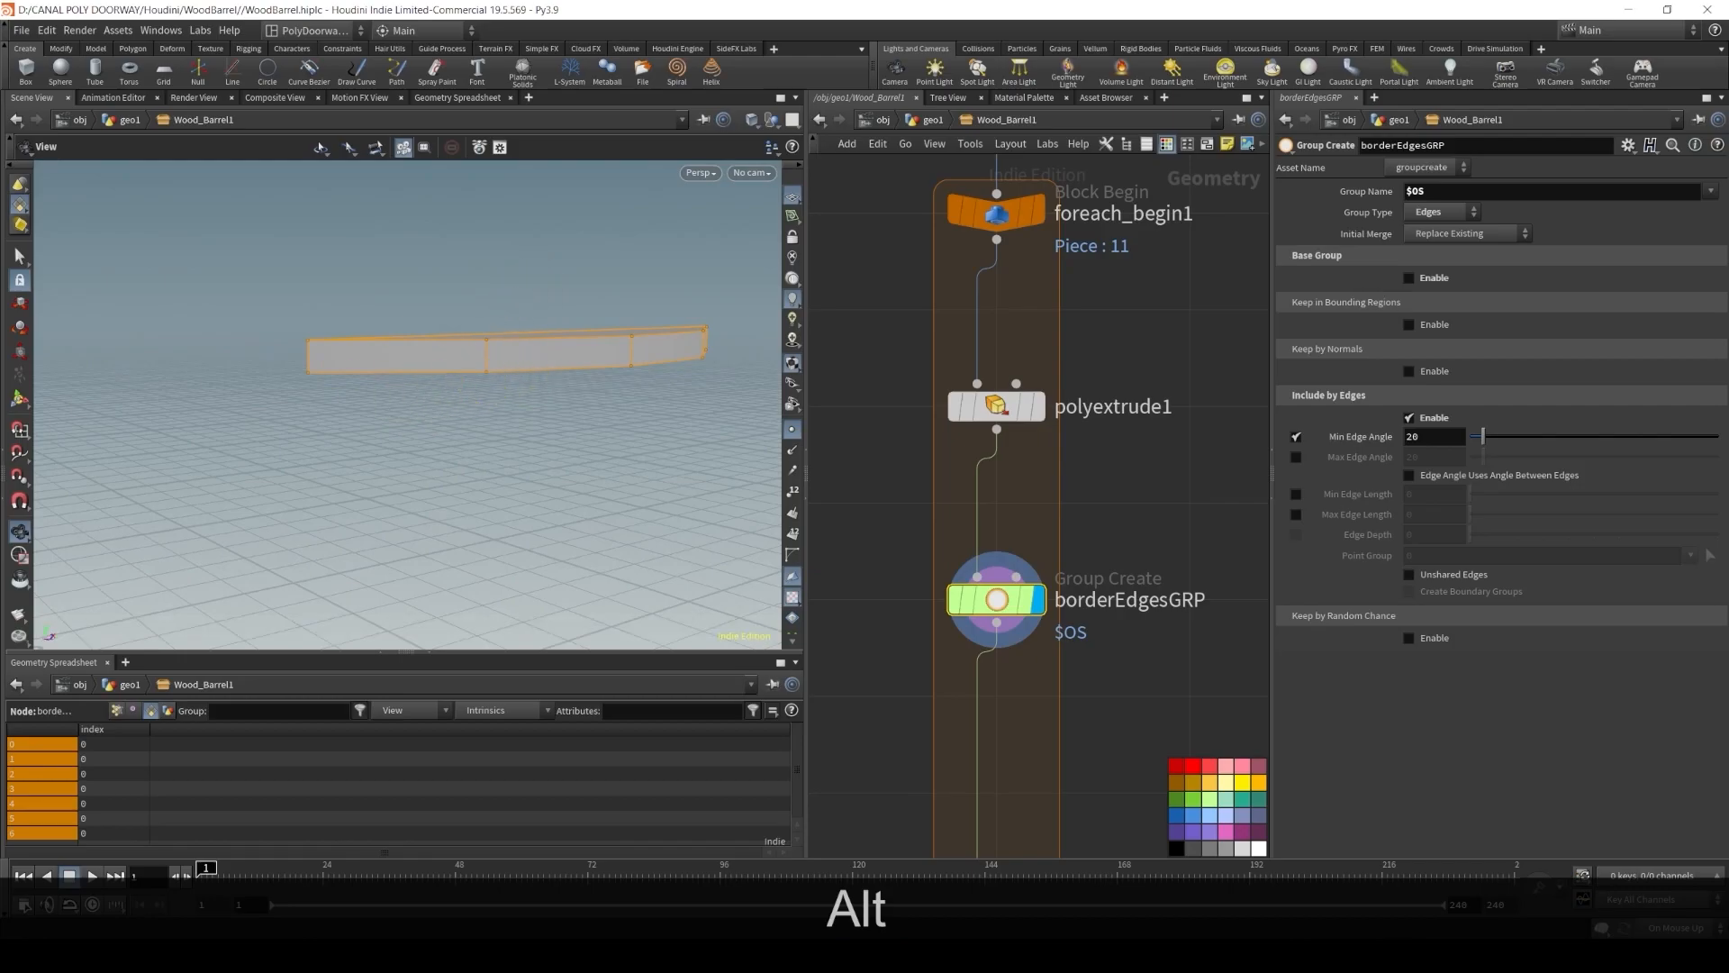
# Raise the group's Min Edge Angle to about 46.1 and inspect the selected plank edges
pyautogui.press('f')
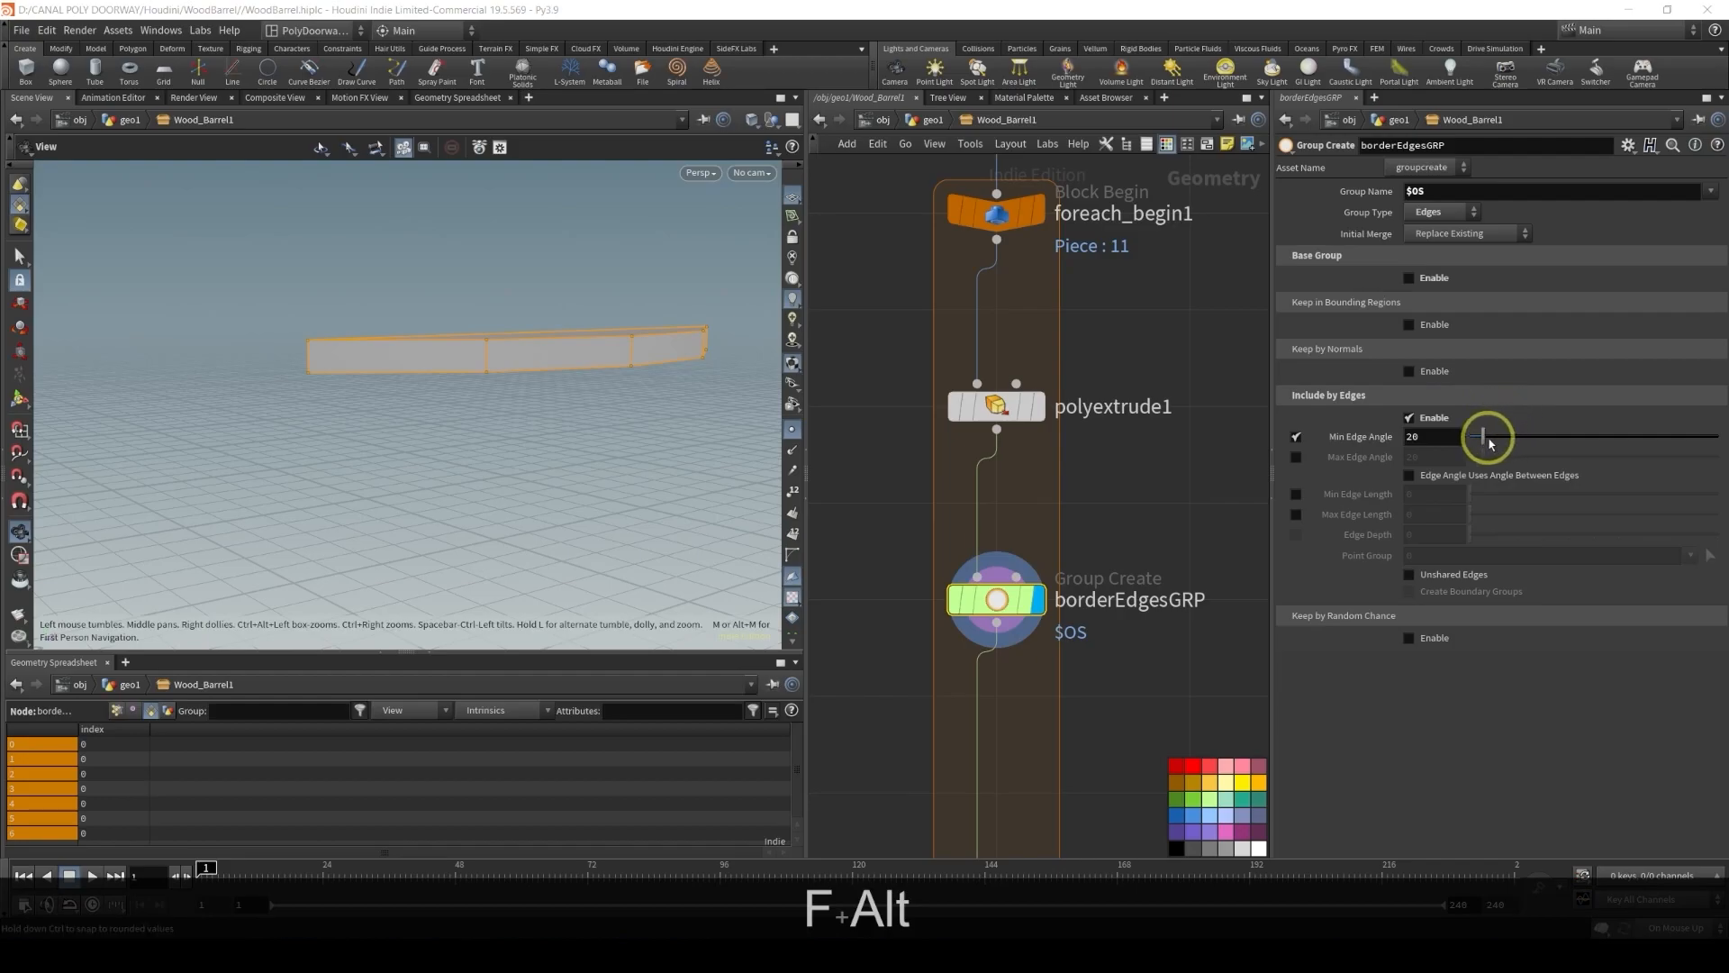
pyautogui.moveTo(1486, 441); pyautogui.dragTo(1501, 436)
pyautogui.keyDown('alt'); pyautogui.moveTo(447, 332); pyautogui.dragTo(266, 327); pyautogui.keyUp('alt')
pyautogui.keyDown('alt'); pyautogui.moveTo(306, 354); pyautogui.dragTo(234, 346); pyautogui.keyUp('alt')
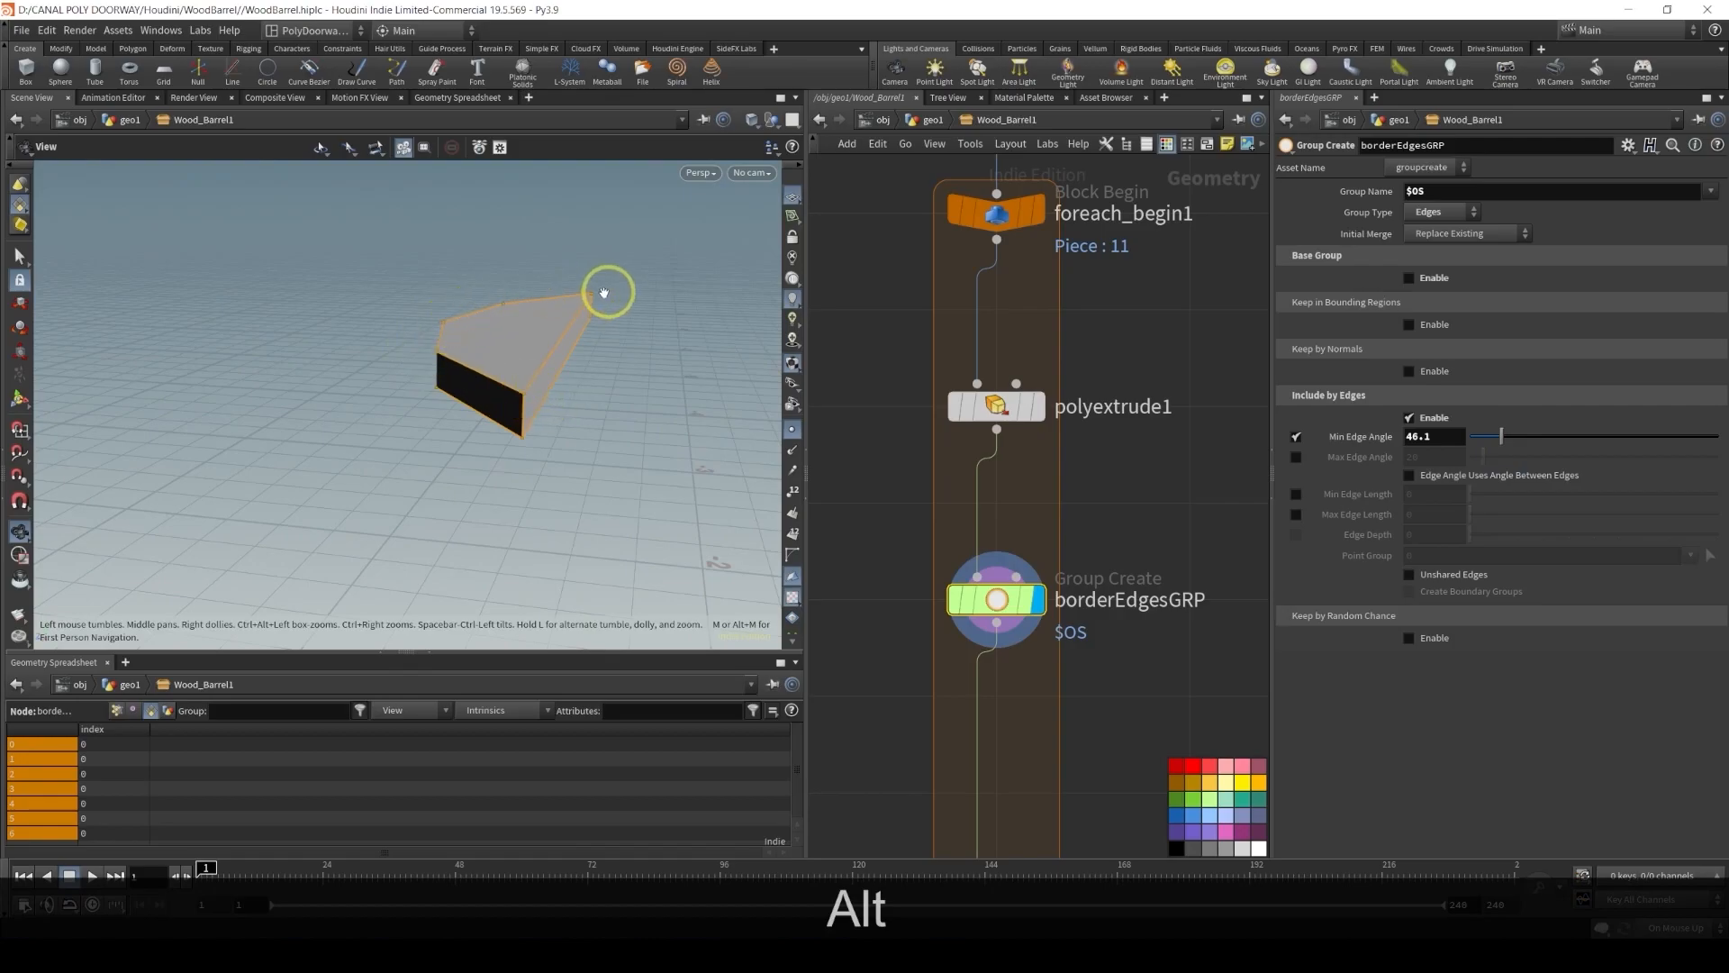
pyautogui.keyDown('alt'); pyautogui.moveTo(533, 382); pyautogui.dragTo(531, 338); pyautogui.keyUp('alt')
# Add a PolyBevel node below borderEdgesGRP inside the for-each loop
pyautogui.keyDown('alt'); pyautogui.moveTo(952, 658); pyautogui.dragTo(1041, 351); pyautogui.keyUp('alt')
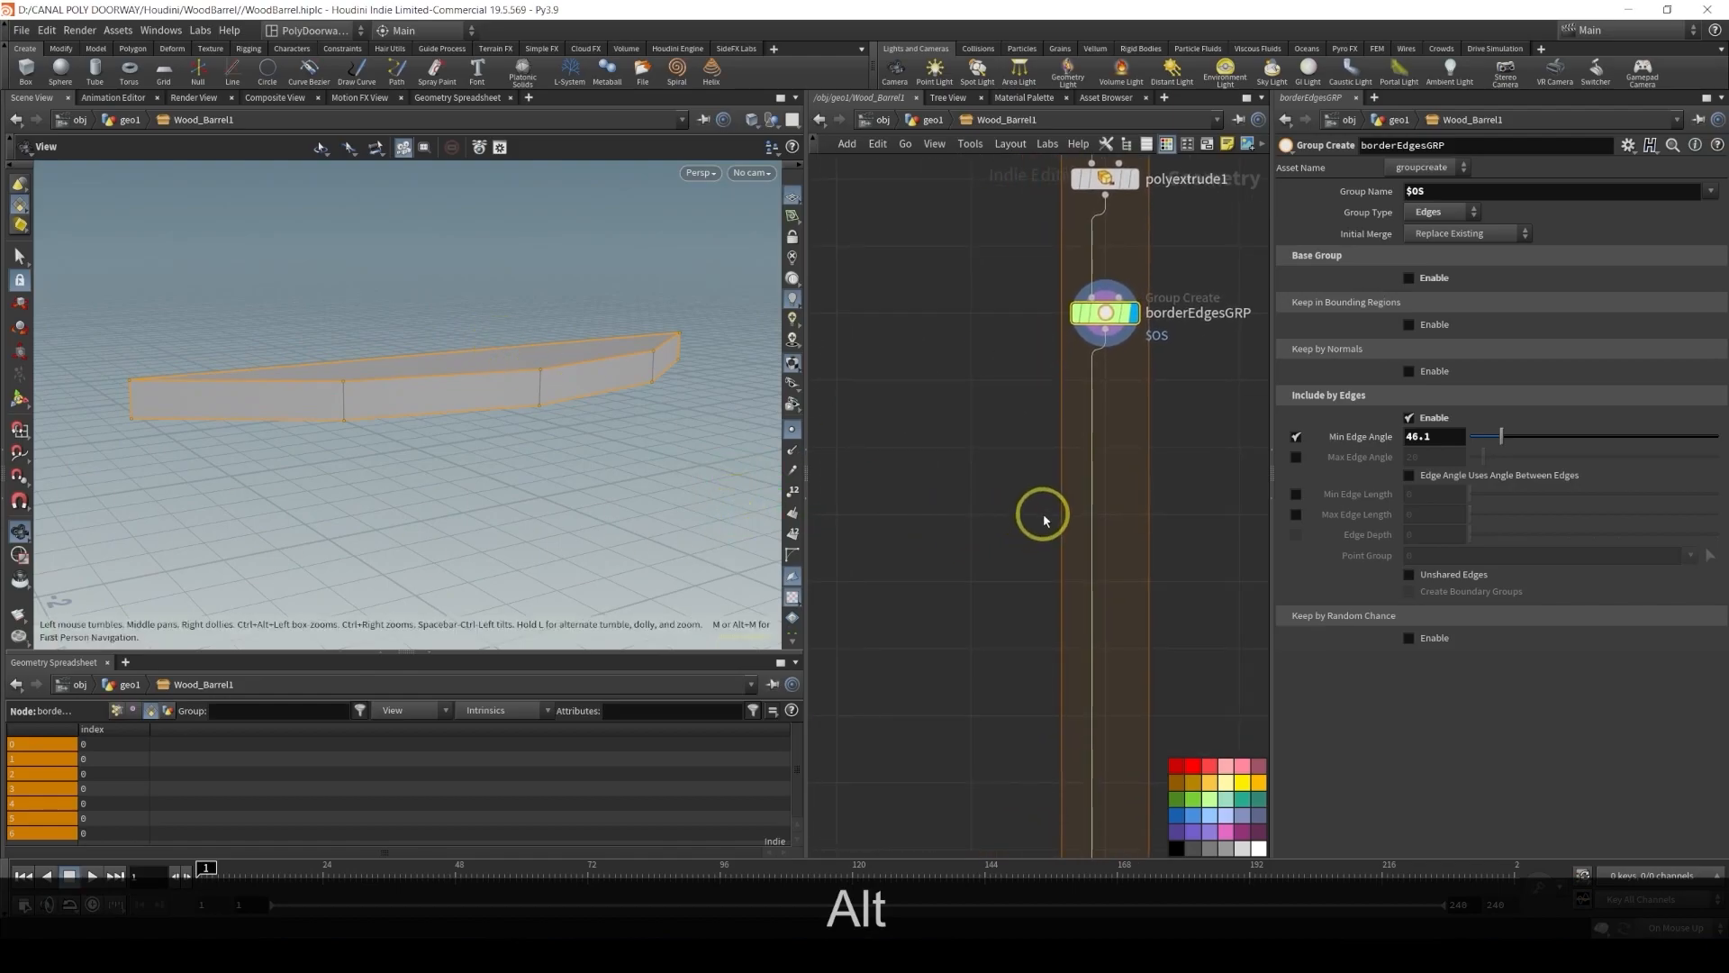
pyautogui.press('Tab')
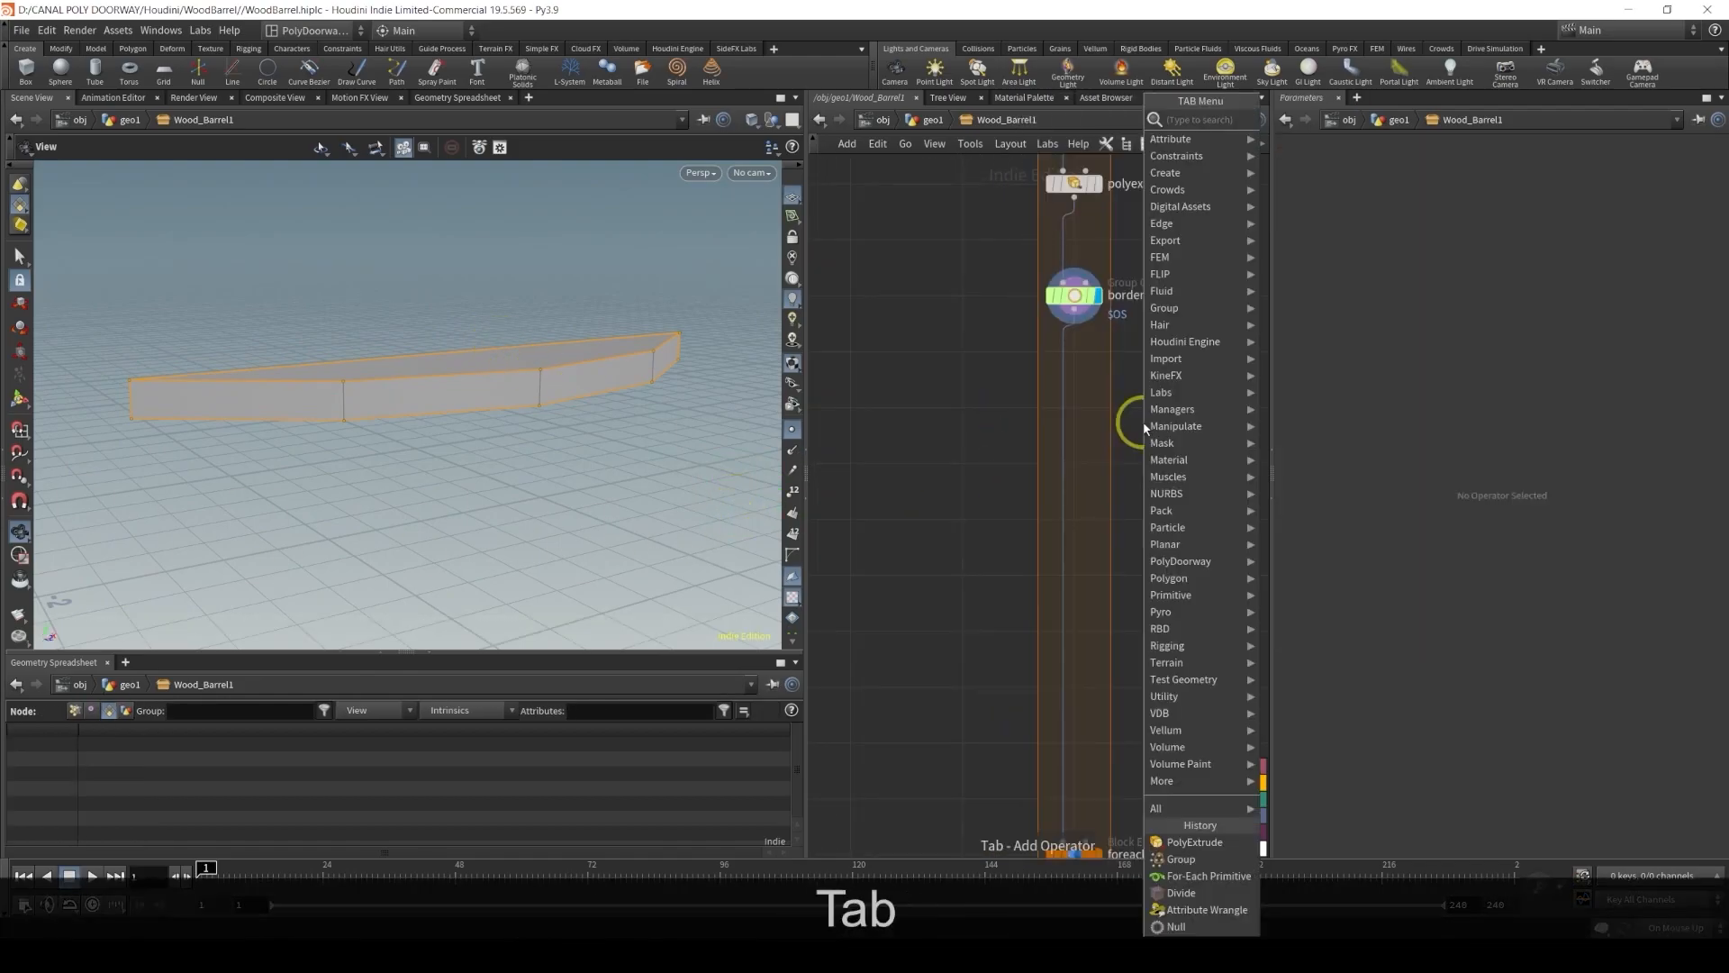
pyautogui.write('poly be')
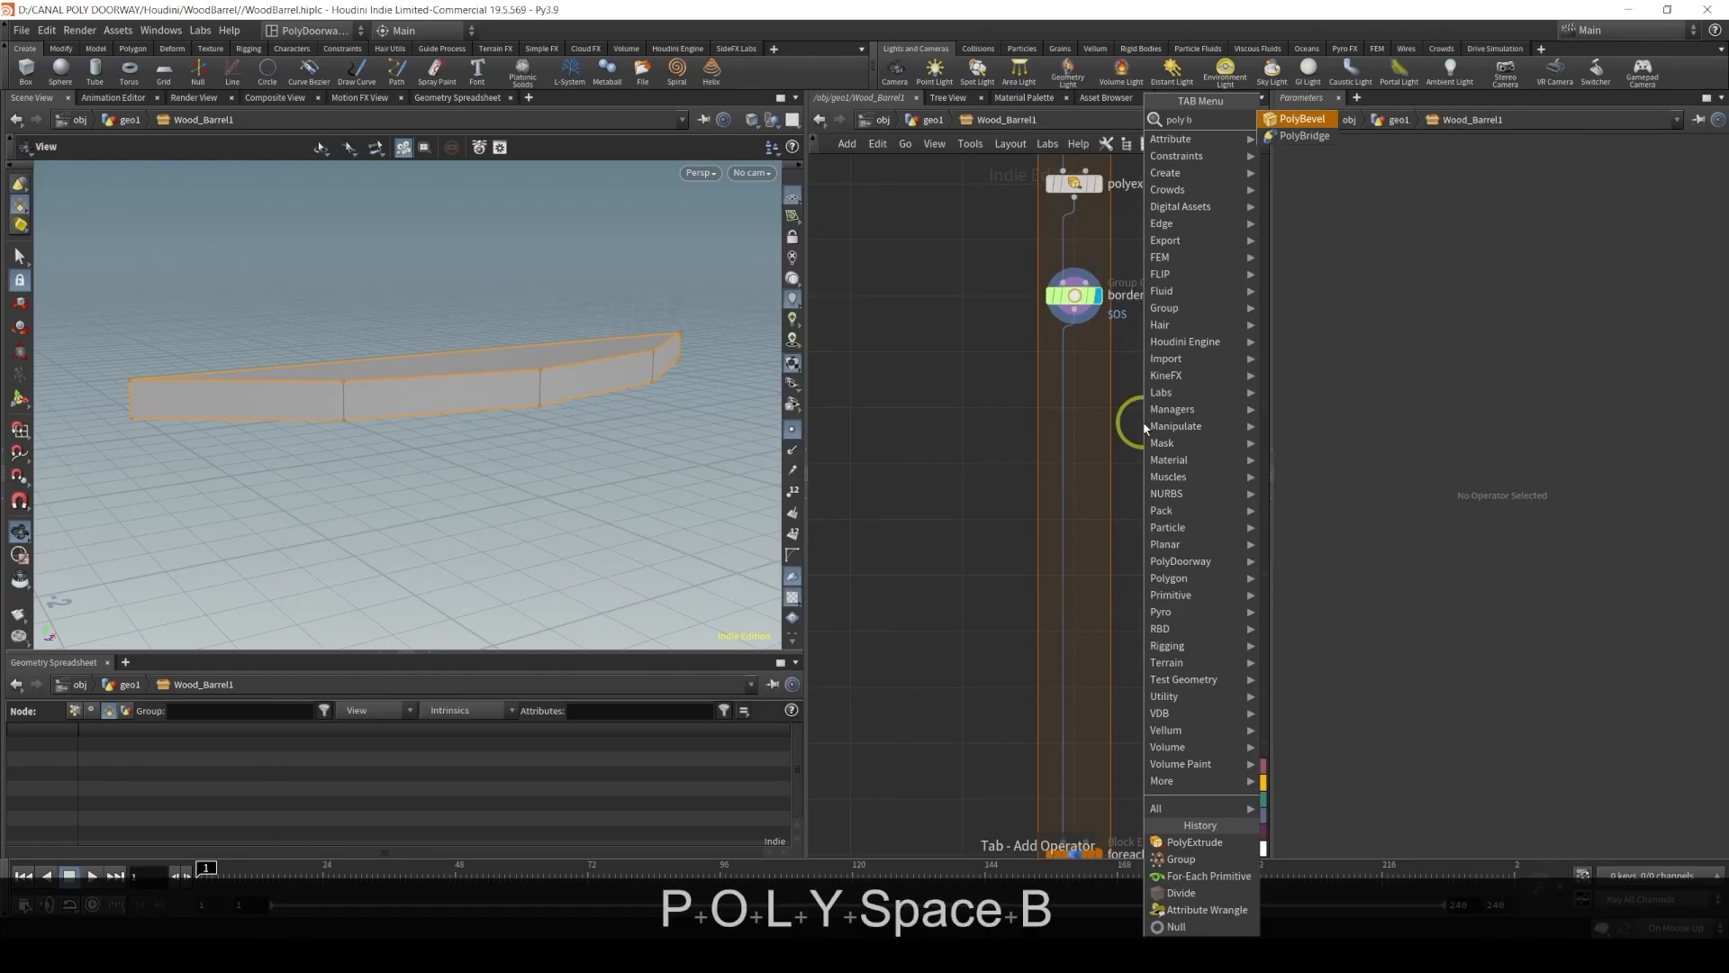
pyautogui.press('Return')
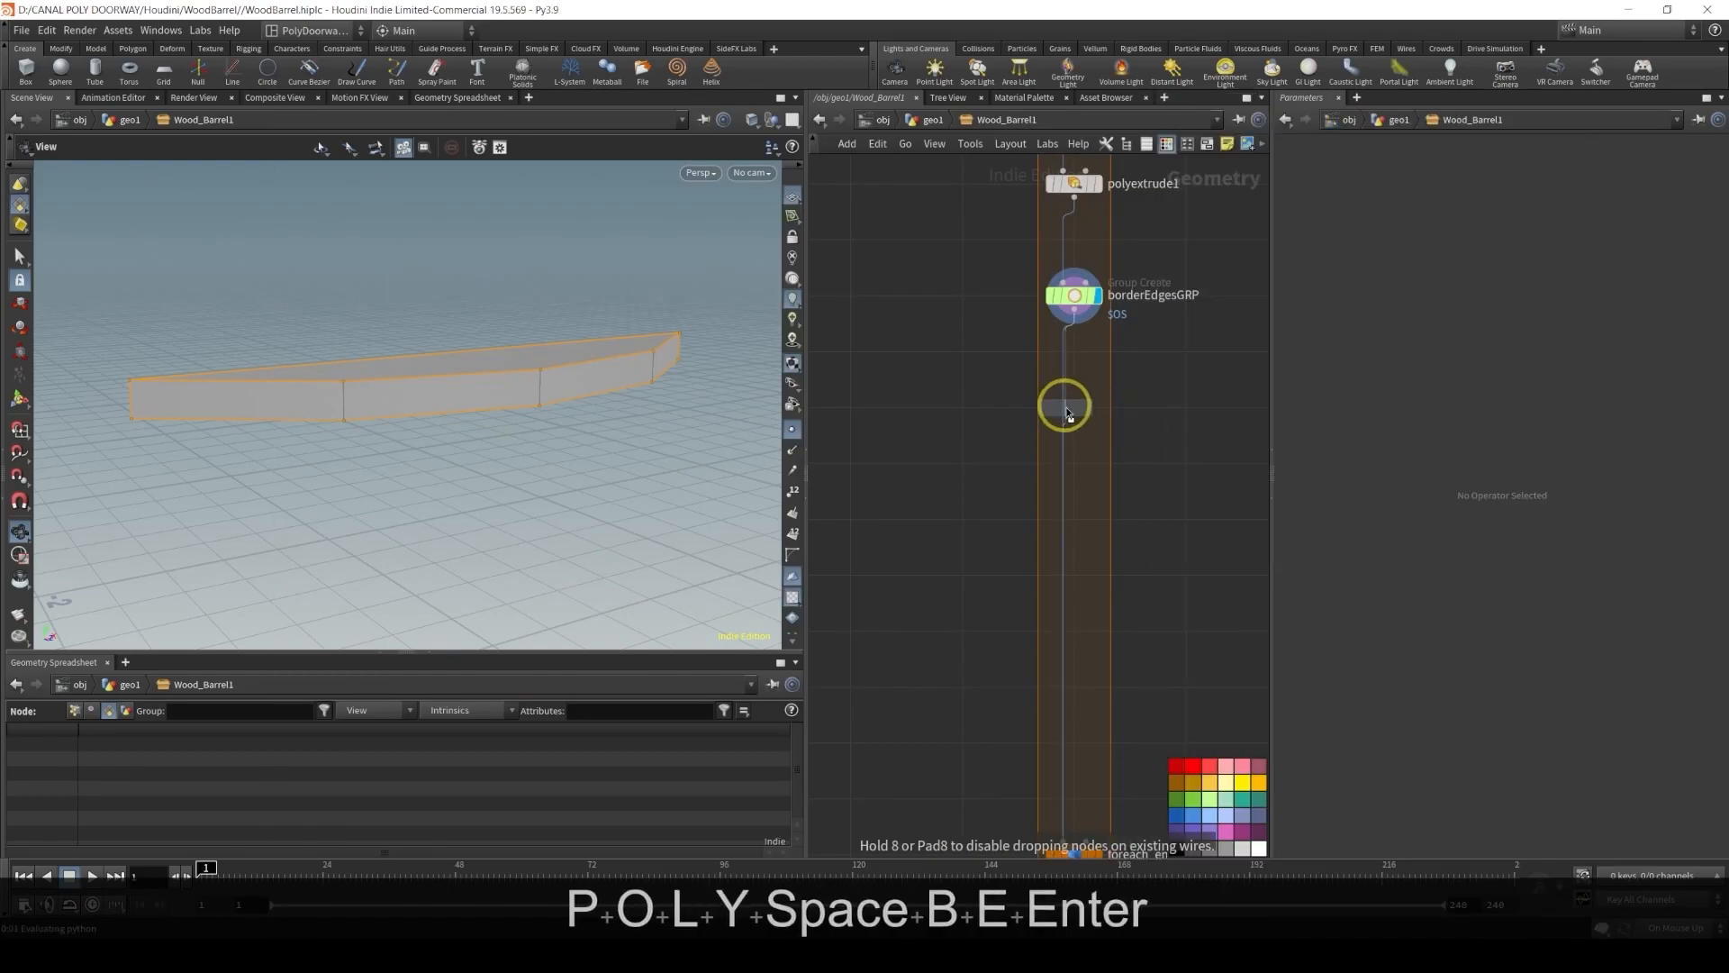
pyautogui.click(1068, 413)
pyautogui.click(1098, 407)
# Set the PolyBevel's group to borderEdgesGRP by copying the group node's name into it
pyautogui.moveTo(1633, 185); pyautogui.dragTo(1397, 180)
pyautogui.press('BackSpace')
pyautogui.press('Return')
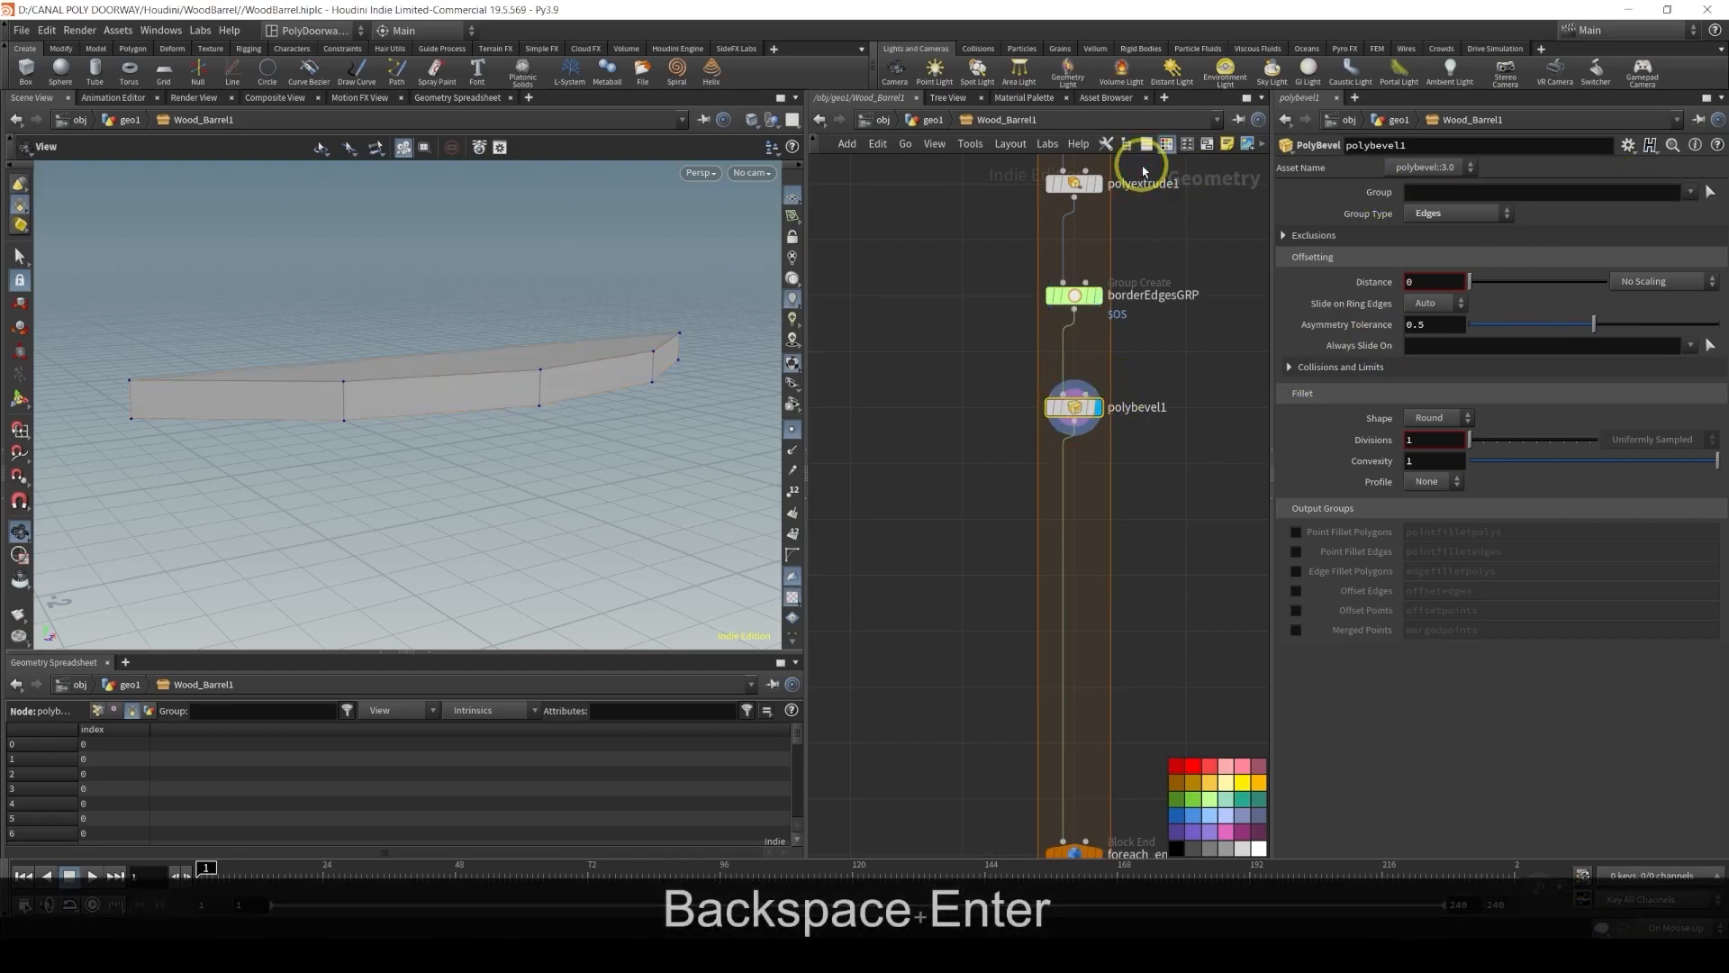
pyautogui.doubleClick(1135, 295)
pyautogui.hotkey('ctrl', 'c')
pyautogui.press('Return')
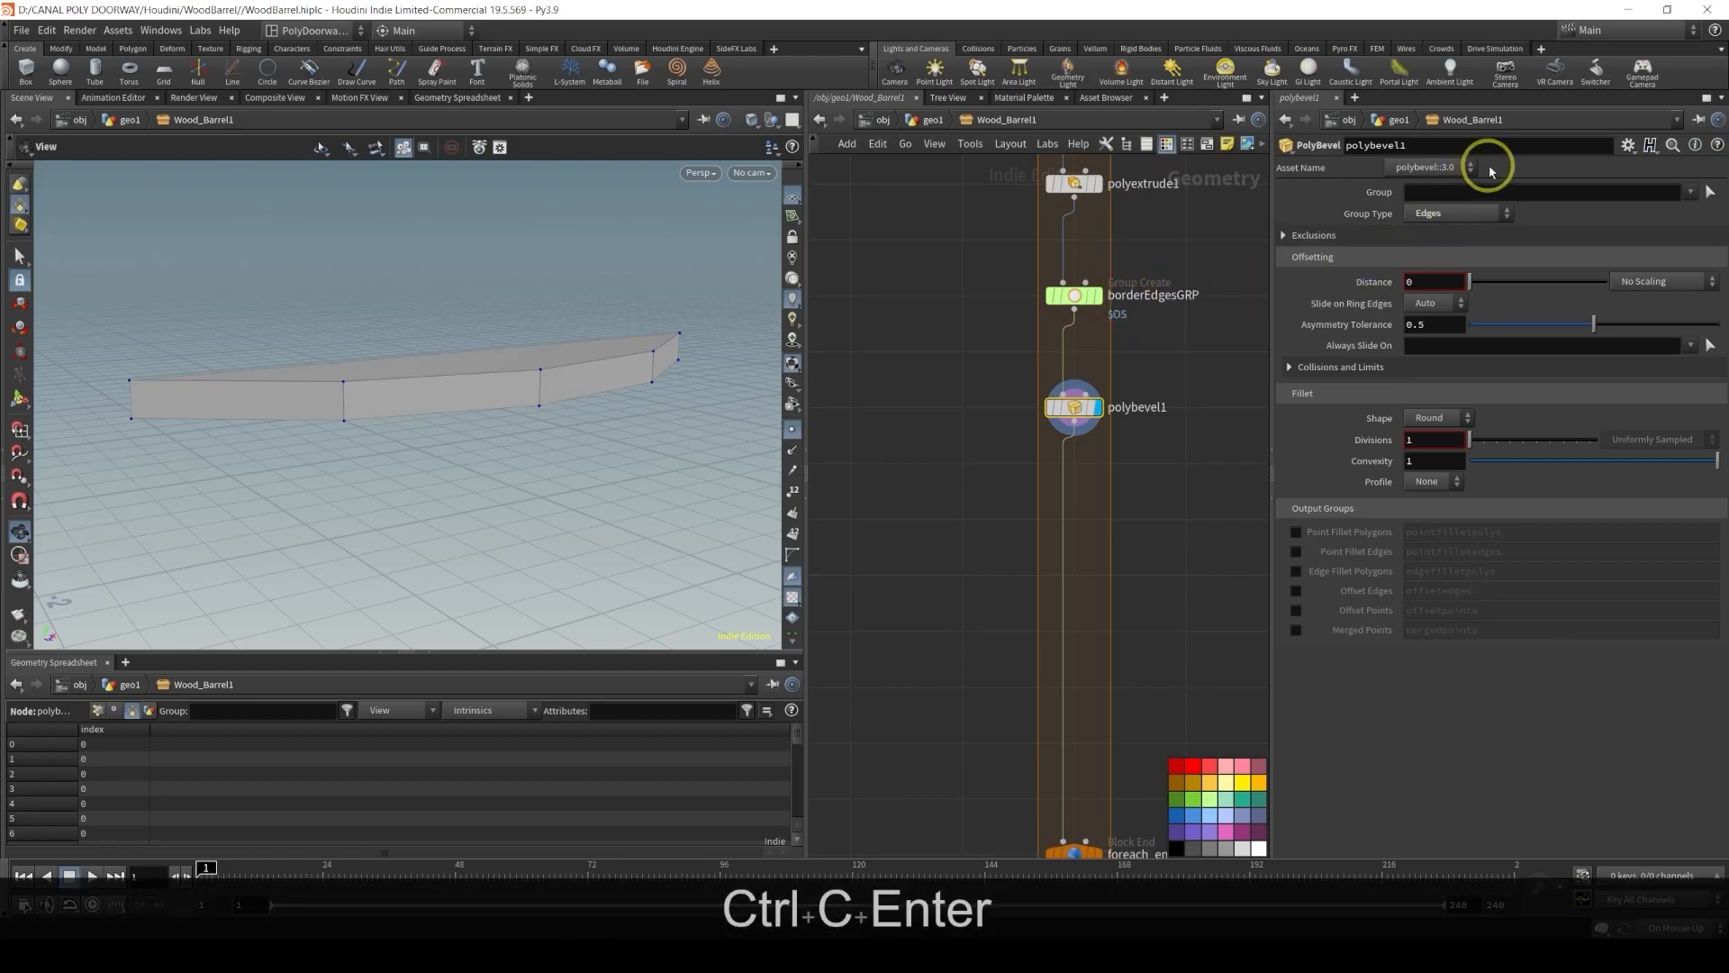
pyautogui.click(1469, 193)
pyautogui.hotkey('ctrl', 'v')
pyautogui.press('Return')
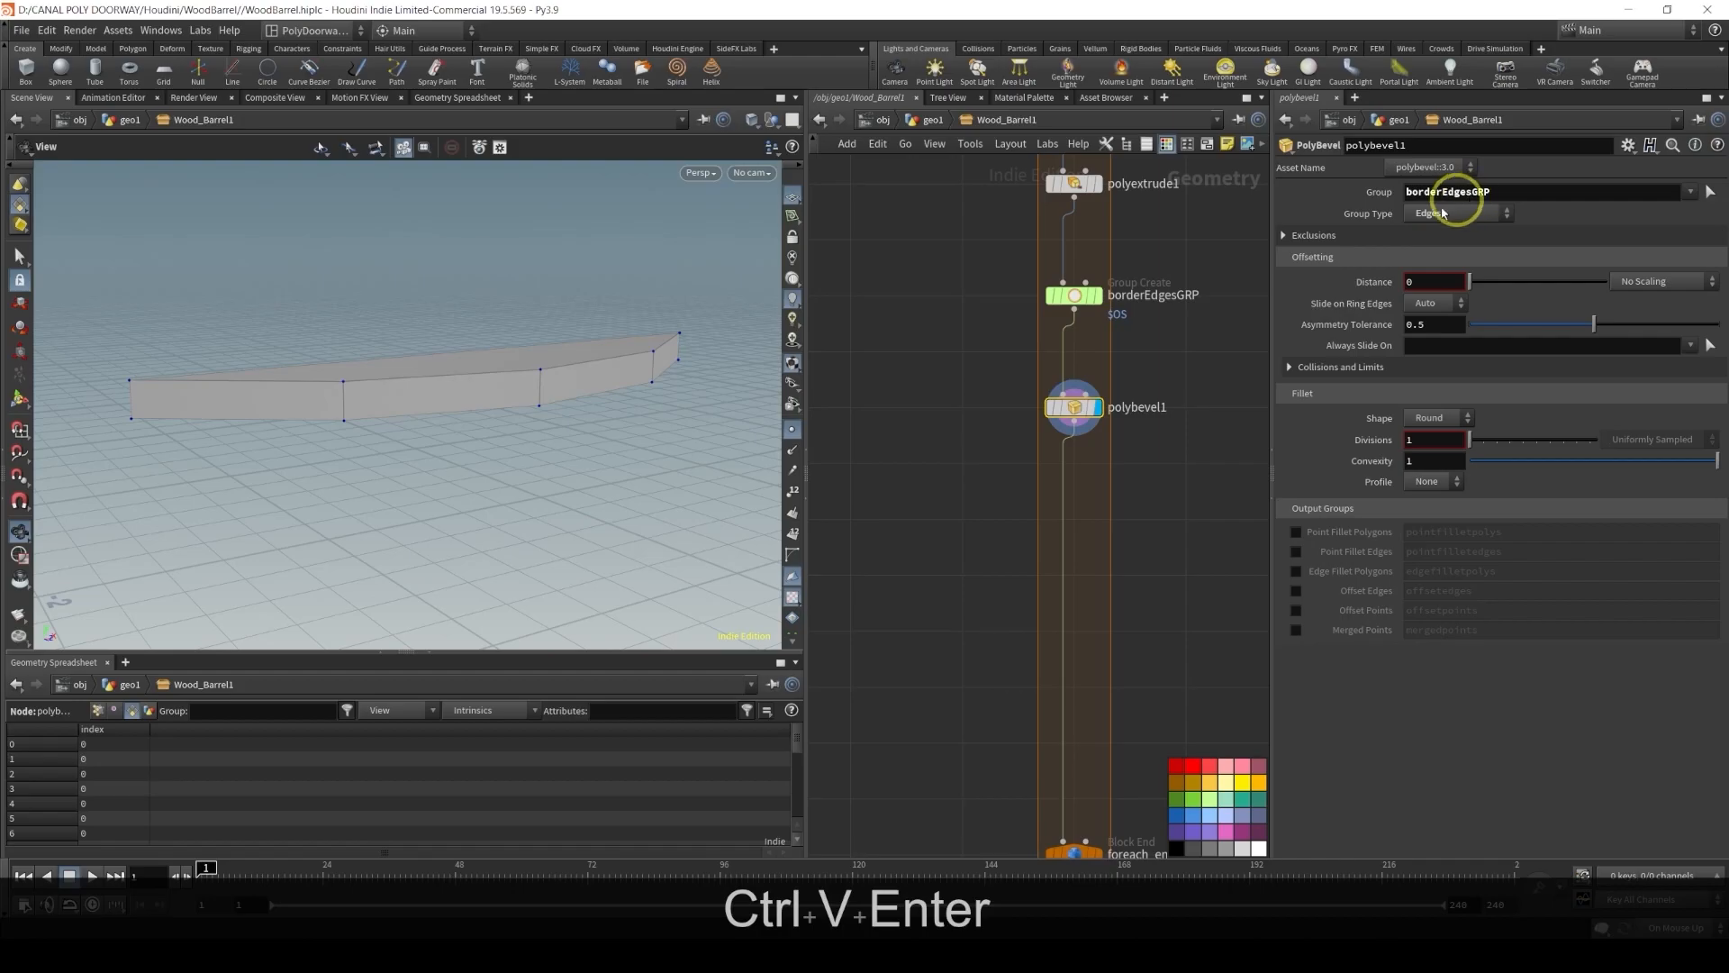
# Set the bevel distance to 0.005
pyautogui.click(1444, 281)
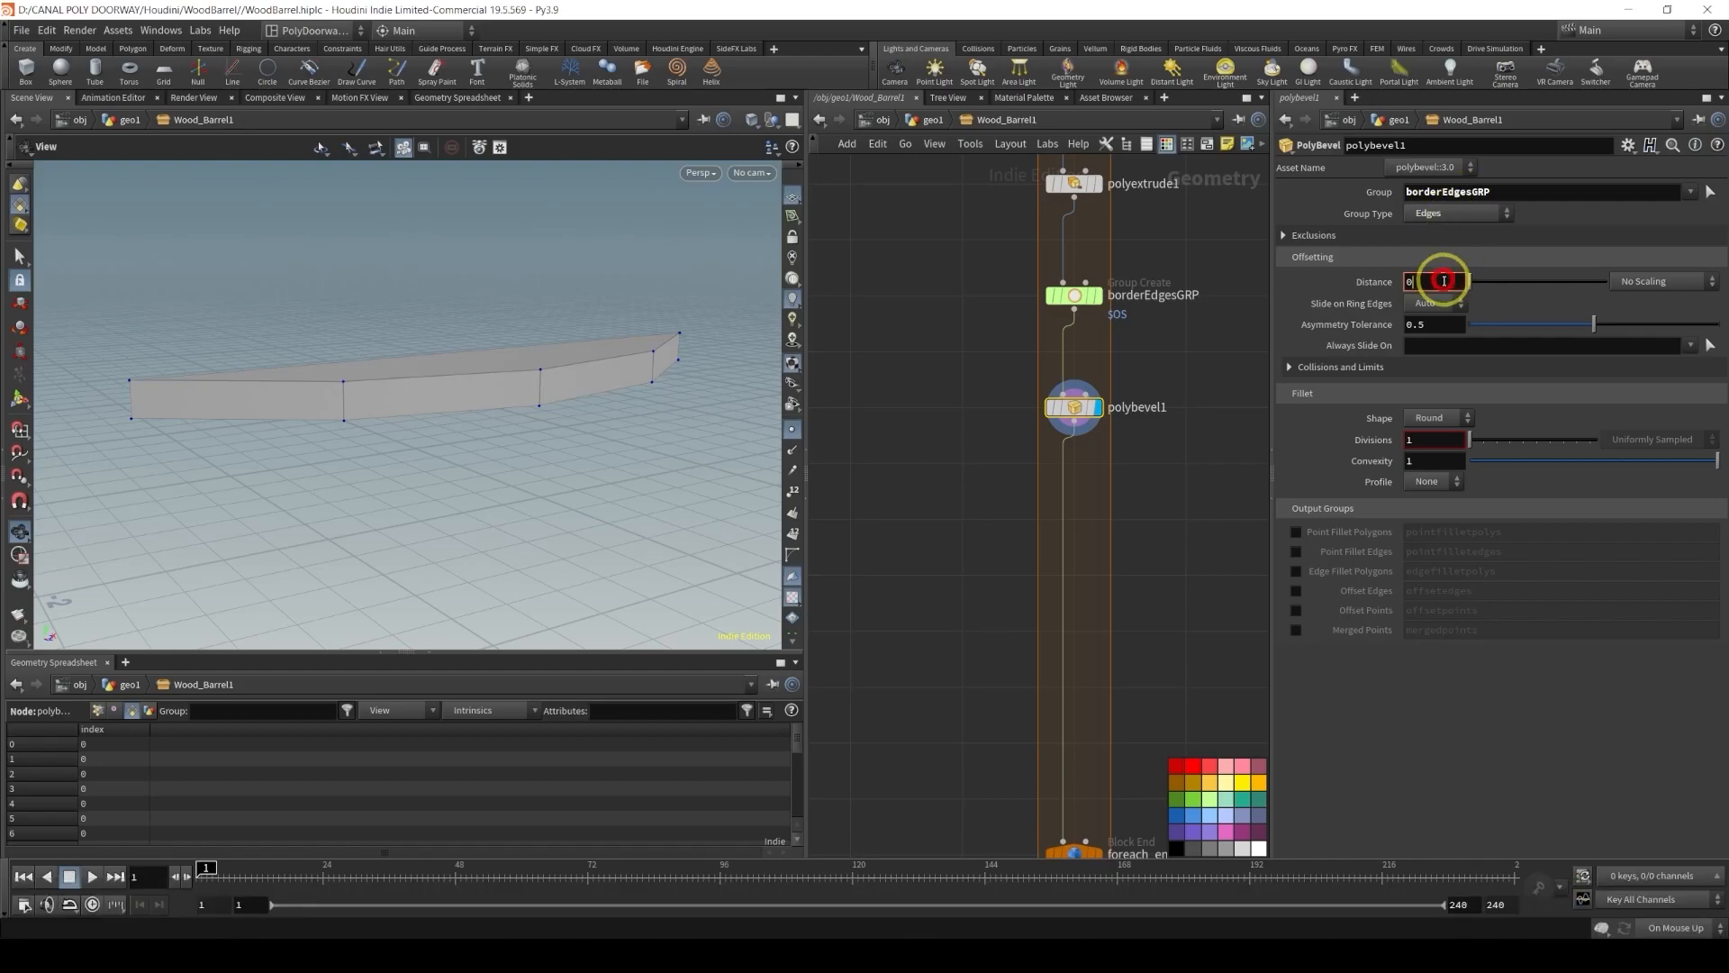
pyautogui.write('0..05')
pyautogui.press('Return')
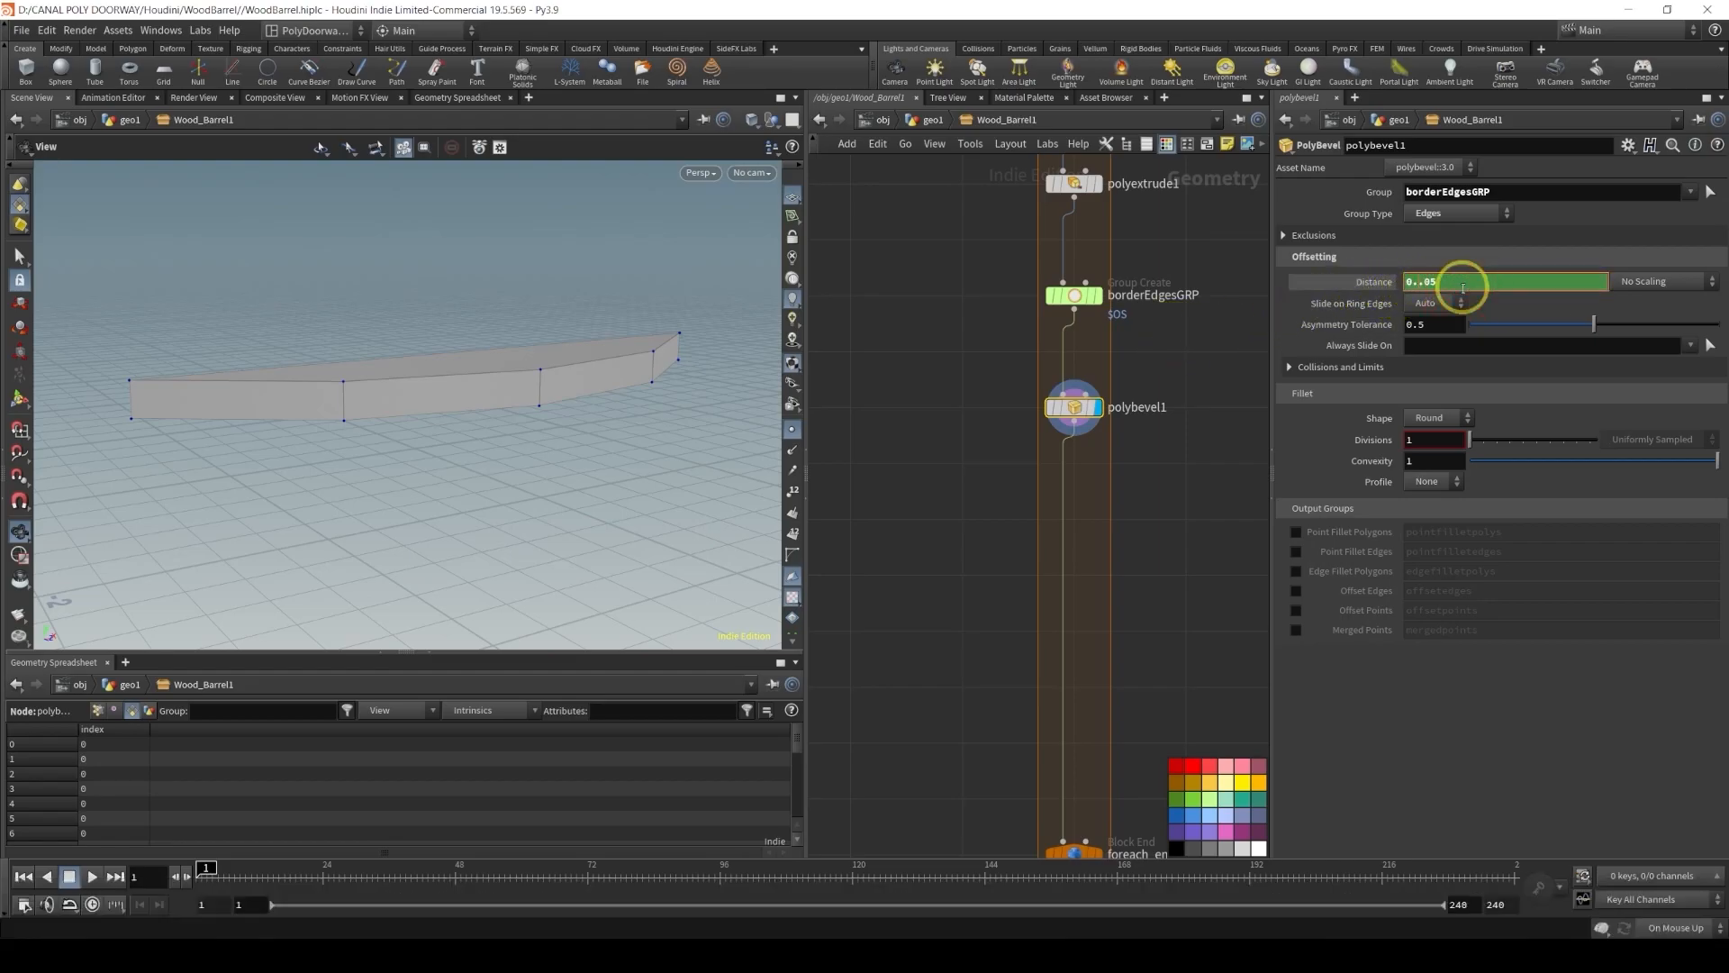
pyautogui.press('Delete')
pyautogui.write('0')
pyautogui.press('Return')
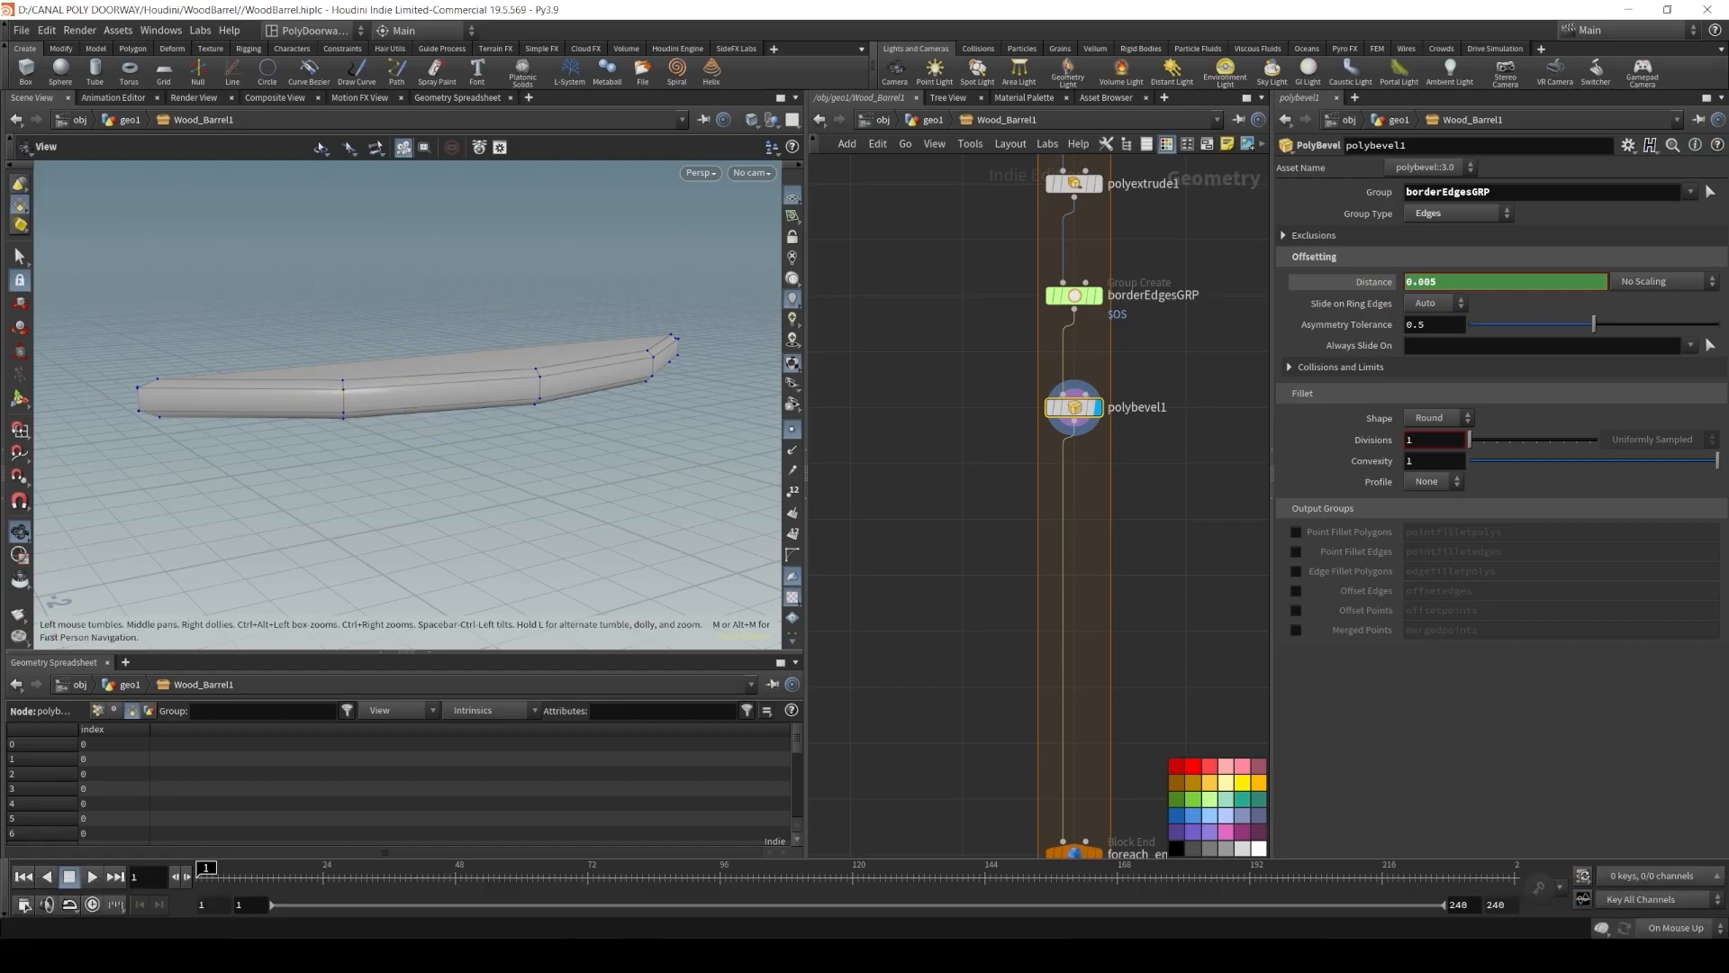
# Display the foreach_end1 block end node to view all beveled planks together
pyautogui.moveTo(1023, 695); pyautogui.dragTo(1025, 533, button='middle')
pyautogui.moveTo(1072, 696); pyautogui.dragTo(1074, 358)
pyautogui.keyDown('ctrl'); pyautogui.click(1342, 283); pyautogui.keyUp('ctrl')
pyautogui.click(1097, 358)
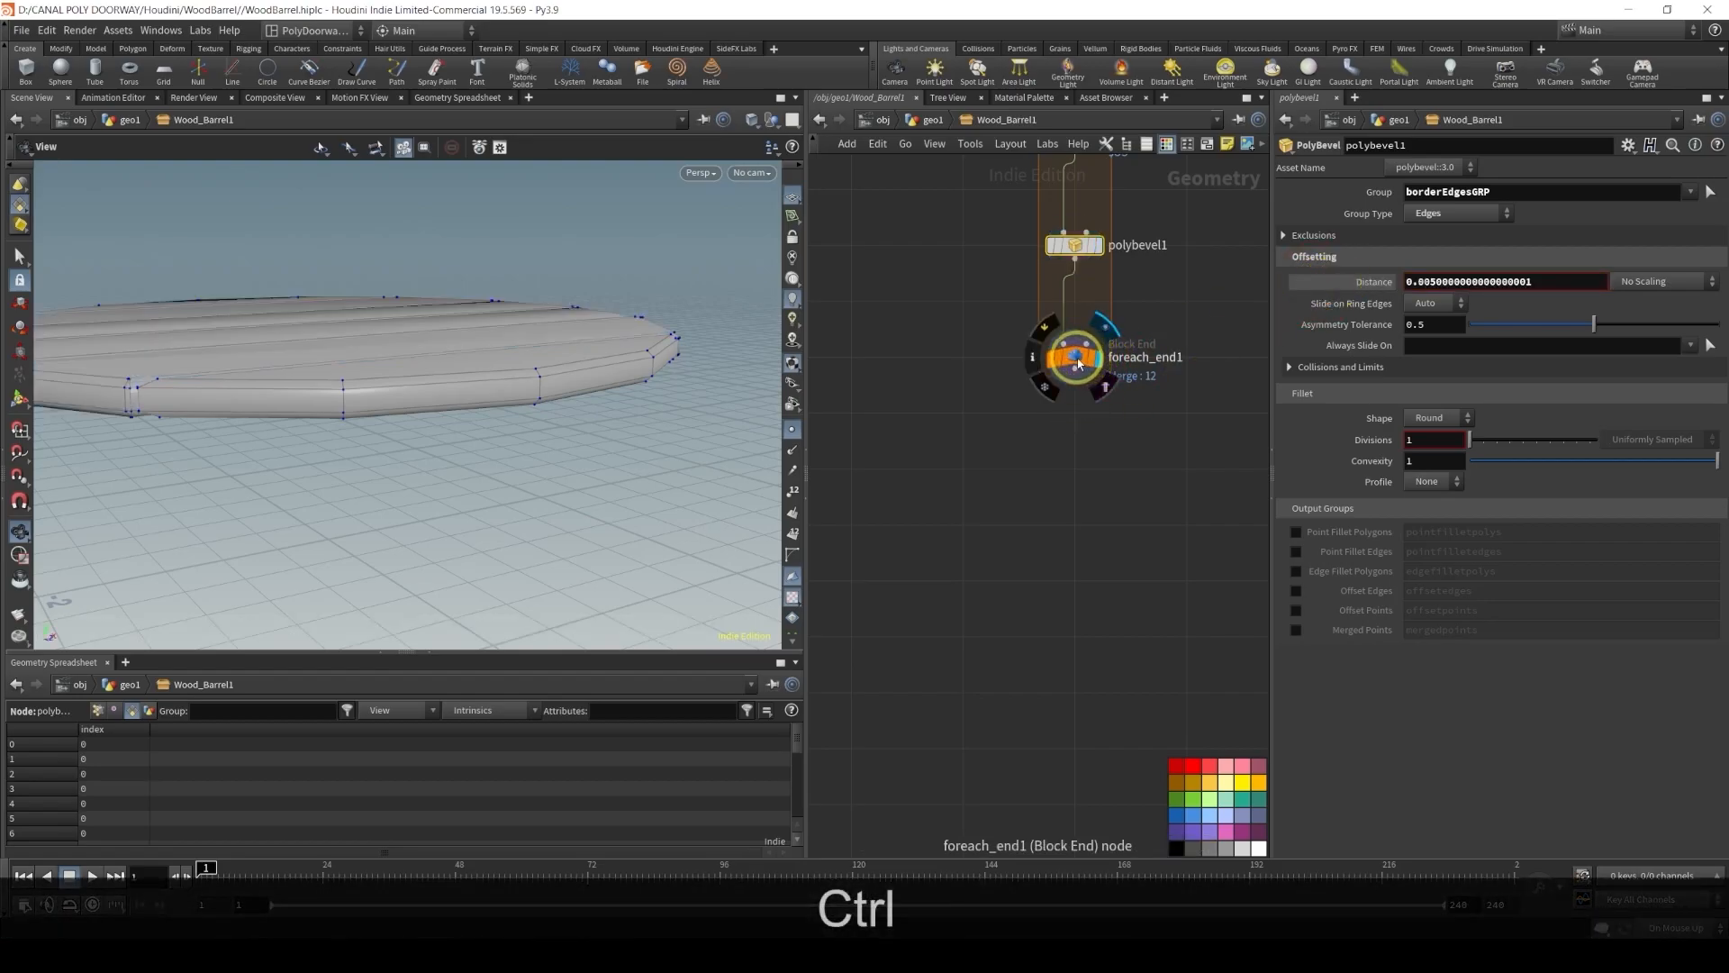
pyautogui.click(1076, 358)
pyautogui.keyDown('alt'); pyautogui.moveTo(240, 279); pyautogui.dragTo(574, 373); pyautogui.keyUp('alt')
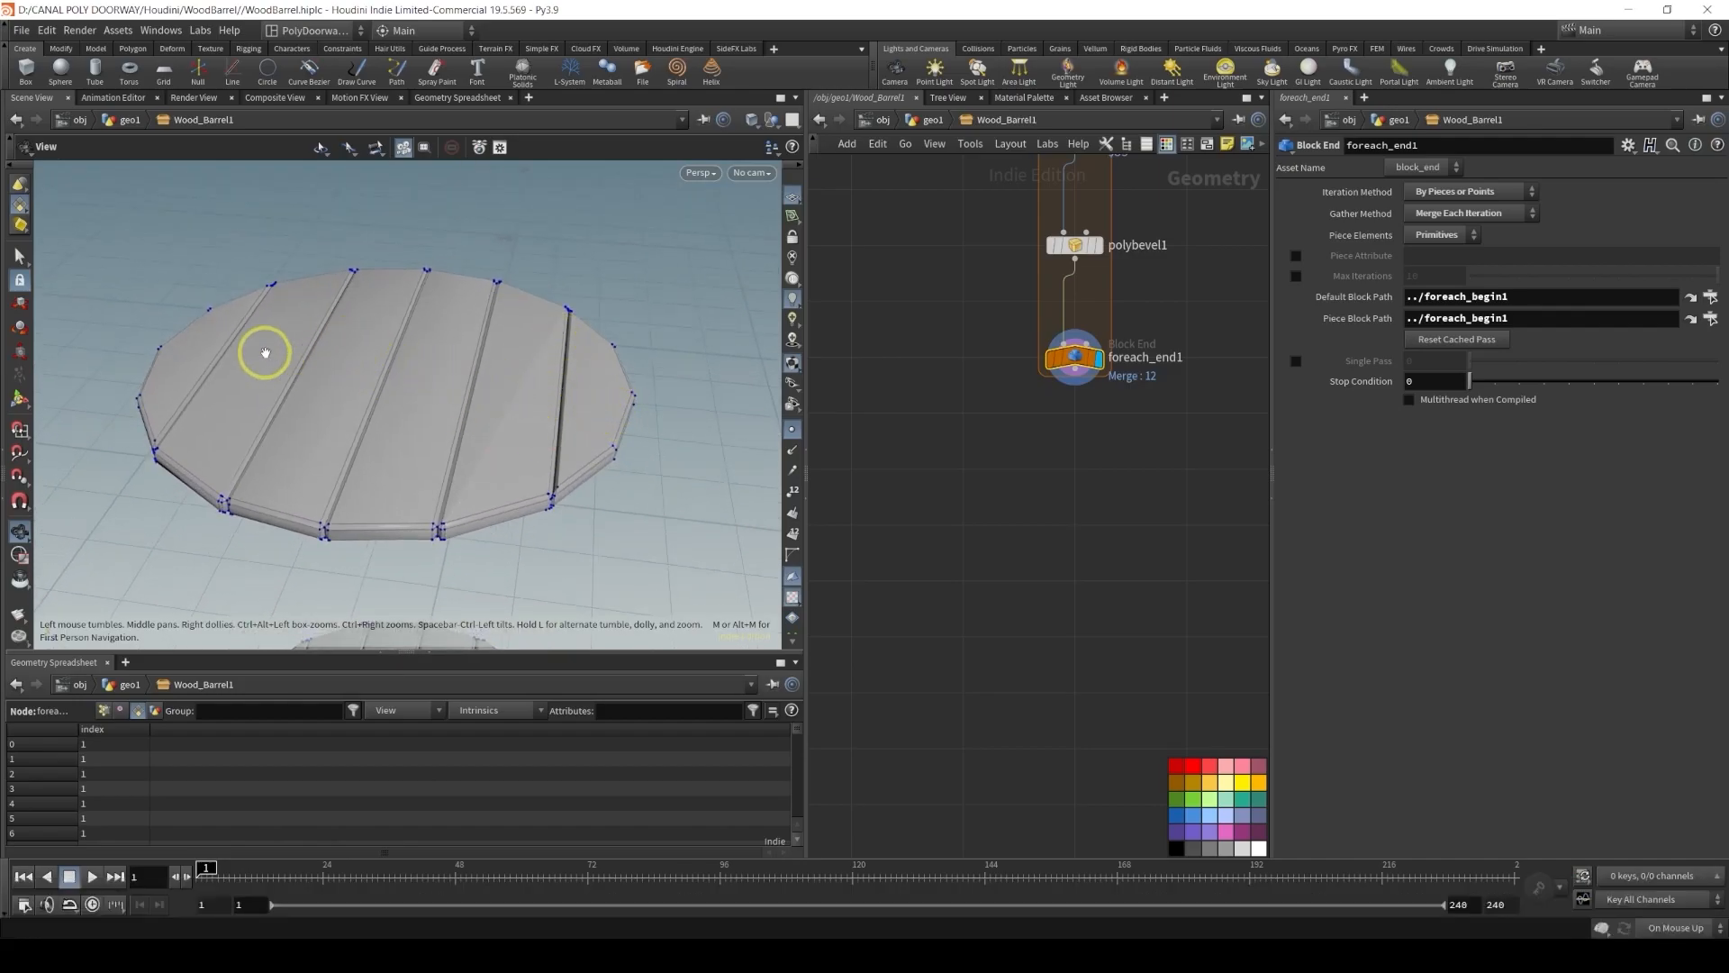
# Add a Divide node below foreach_end1 and display it
pyautogui.scroll(-4, 996, 433)
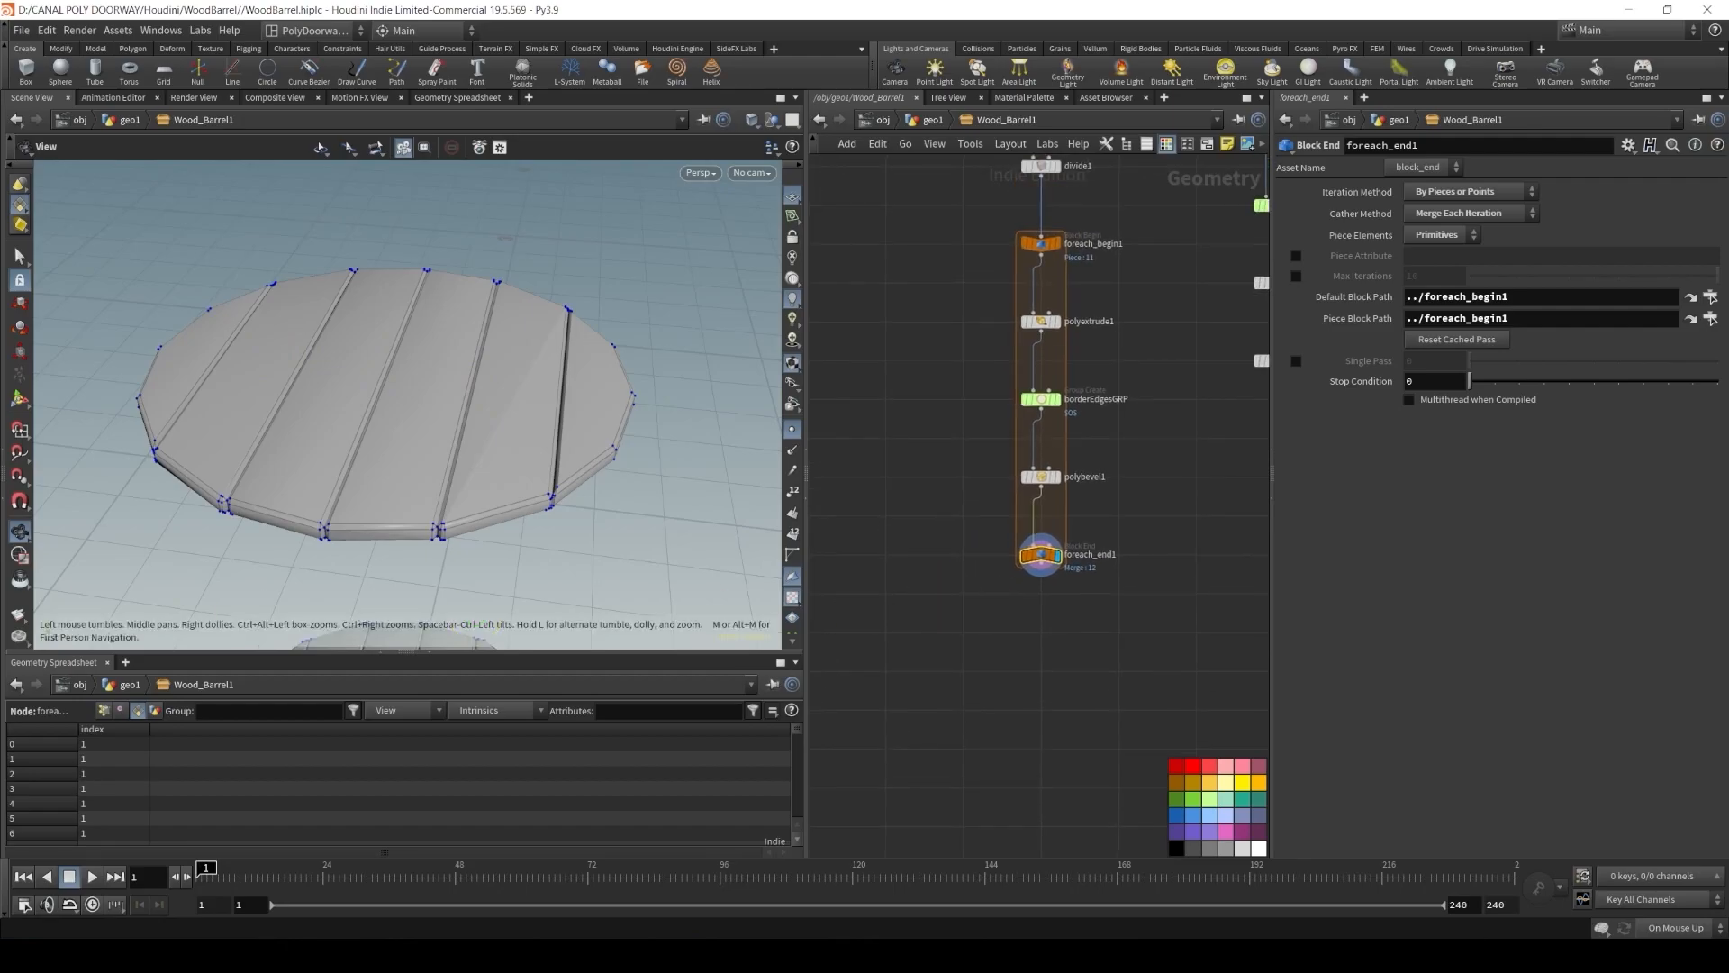
pyautogui.press('Tab')
pyautogui.write('divi')
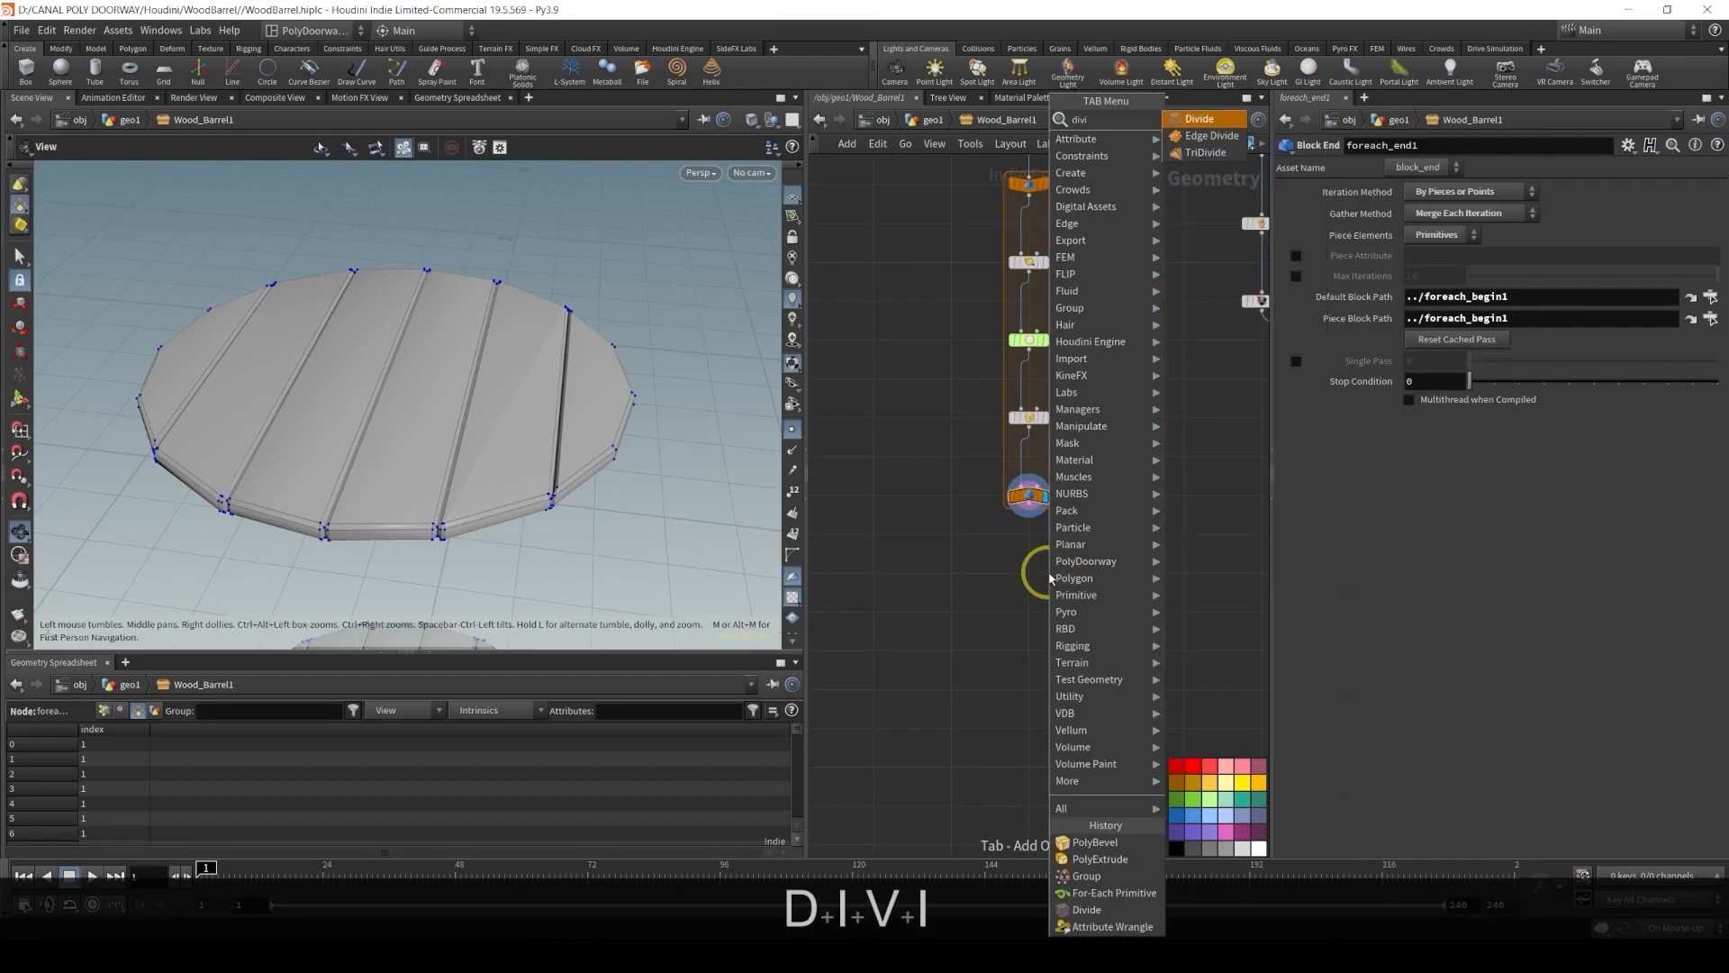
pyautogui.press('Return')
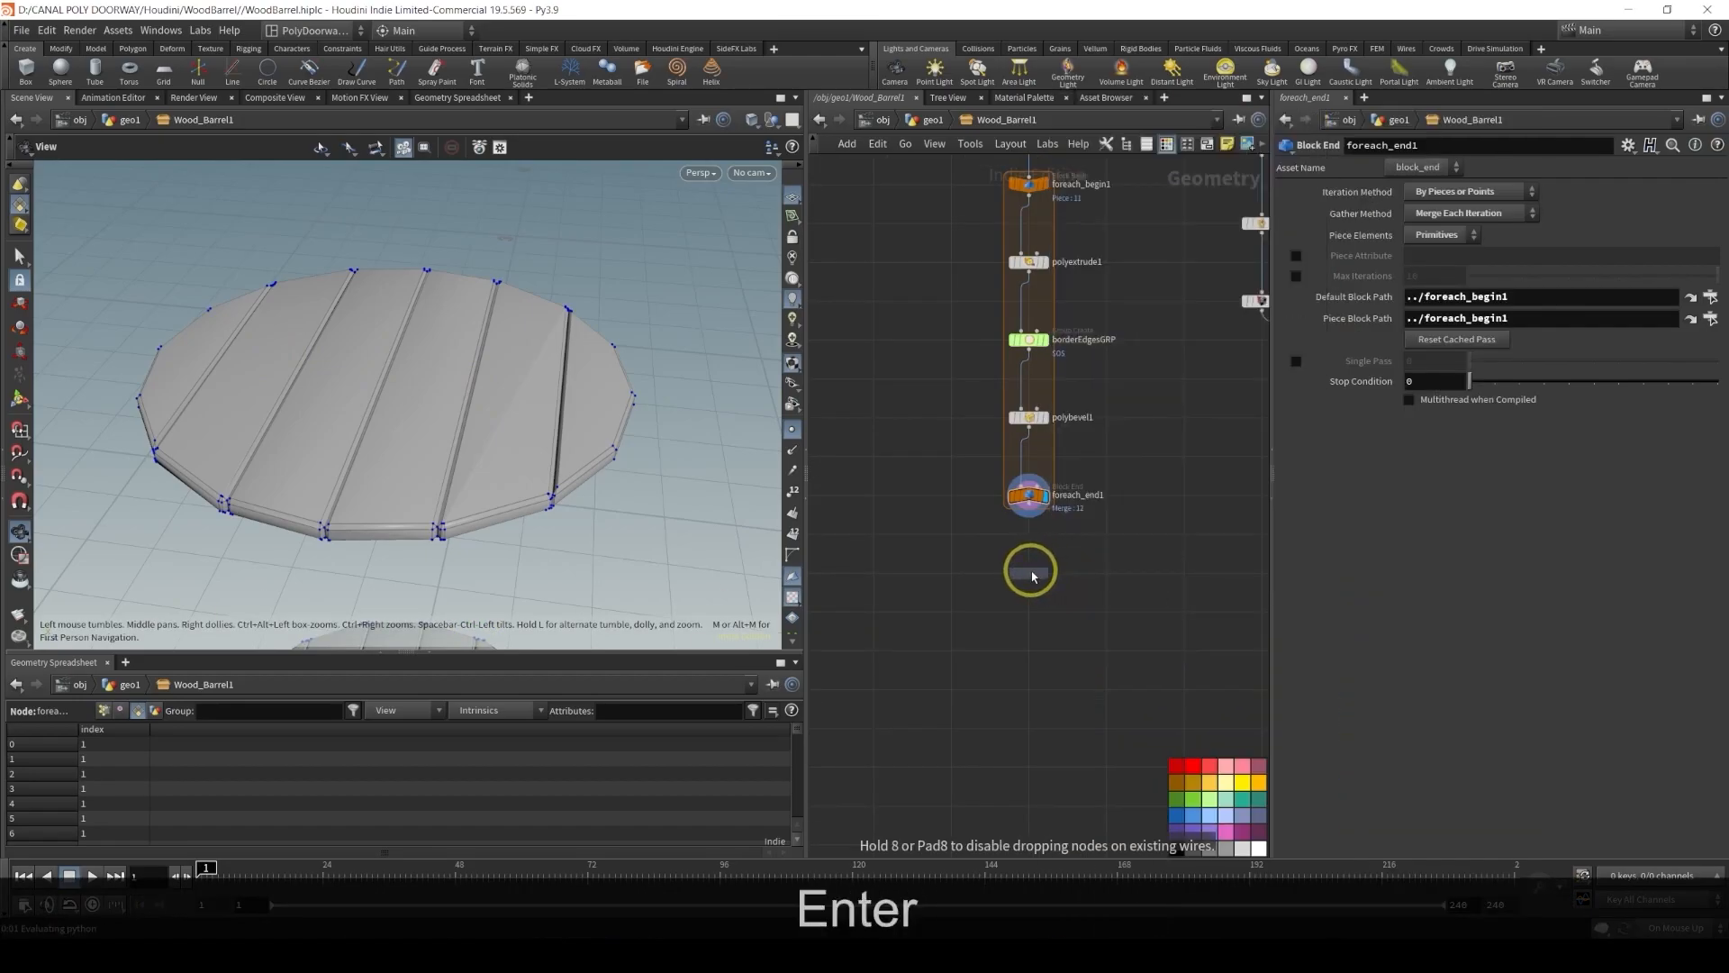
pyautogui.scroll(5, 1031, 577)
pyautogui.click(1027, 576)
pyautogui.moveTo(1013, 432); pyautogui.dragTo(1007, 554)
pyautogui.click(1067, 581)
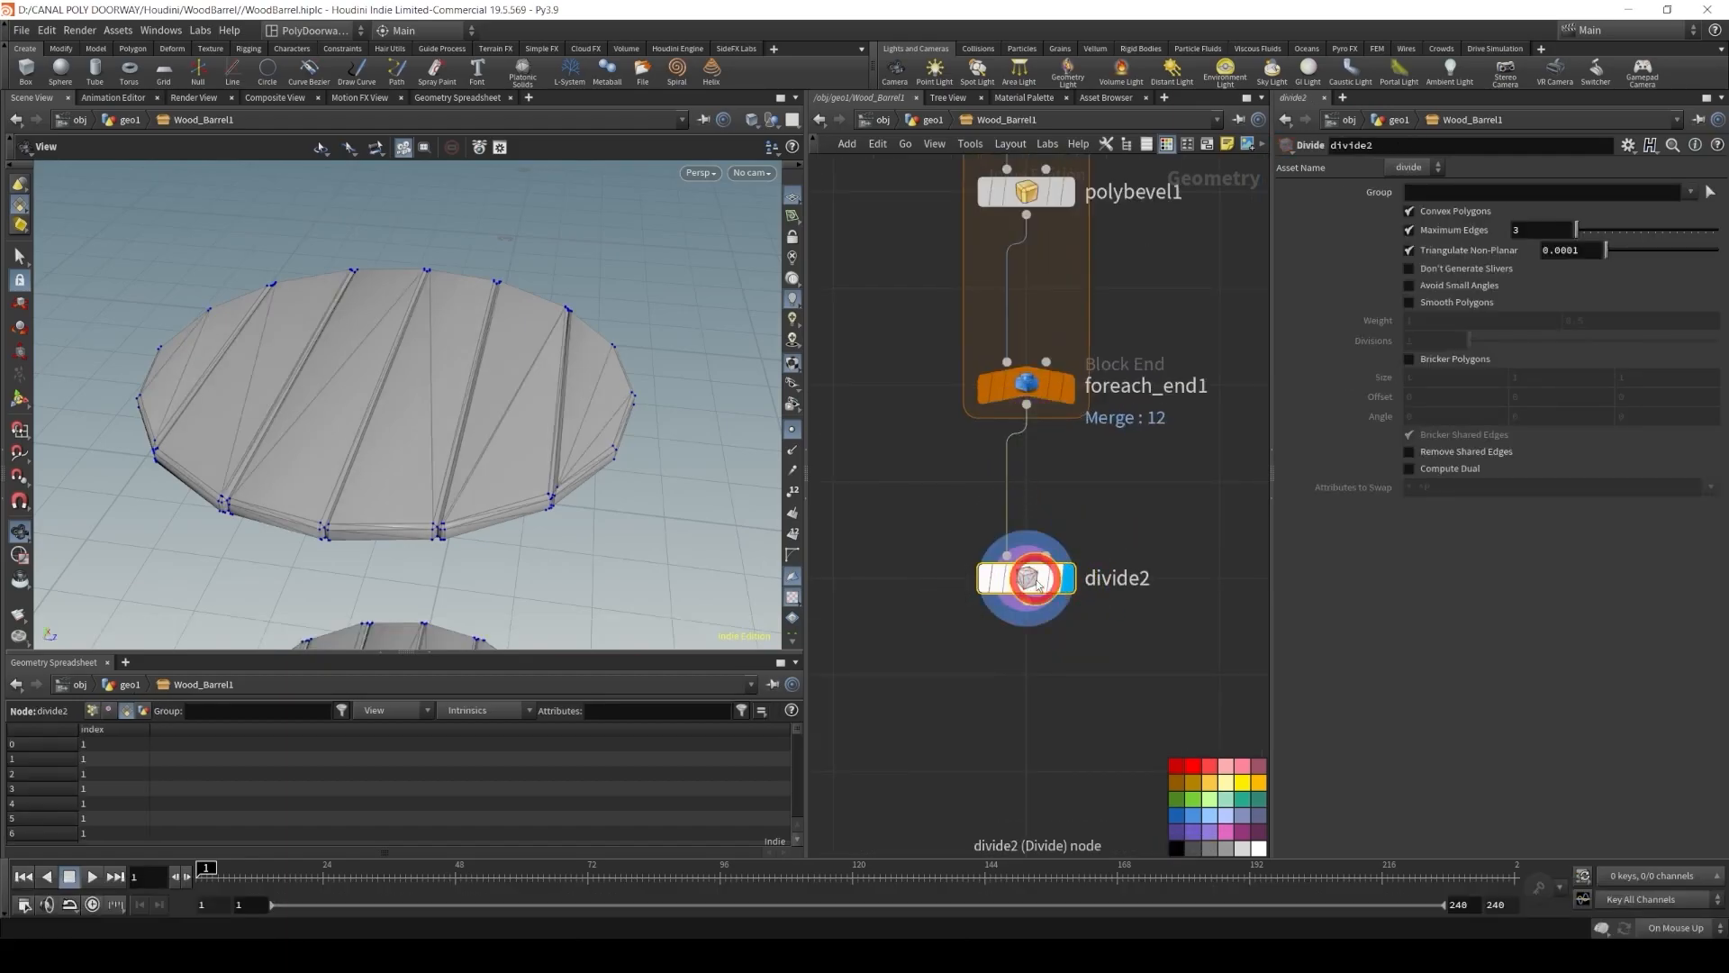
# Enable Don't Generate Slivers and Avoid Small Angles on the Divide node
pyautogui.click(1457, 285)
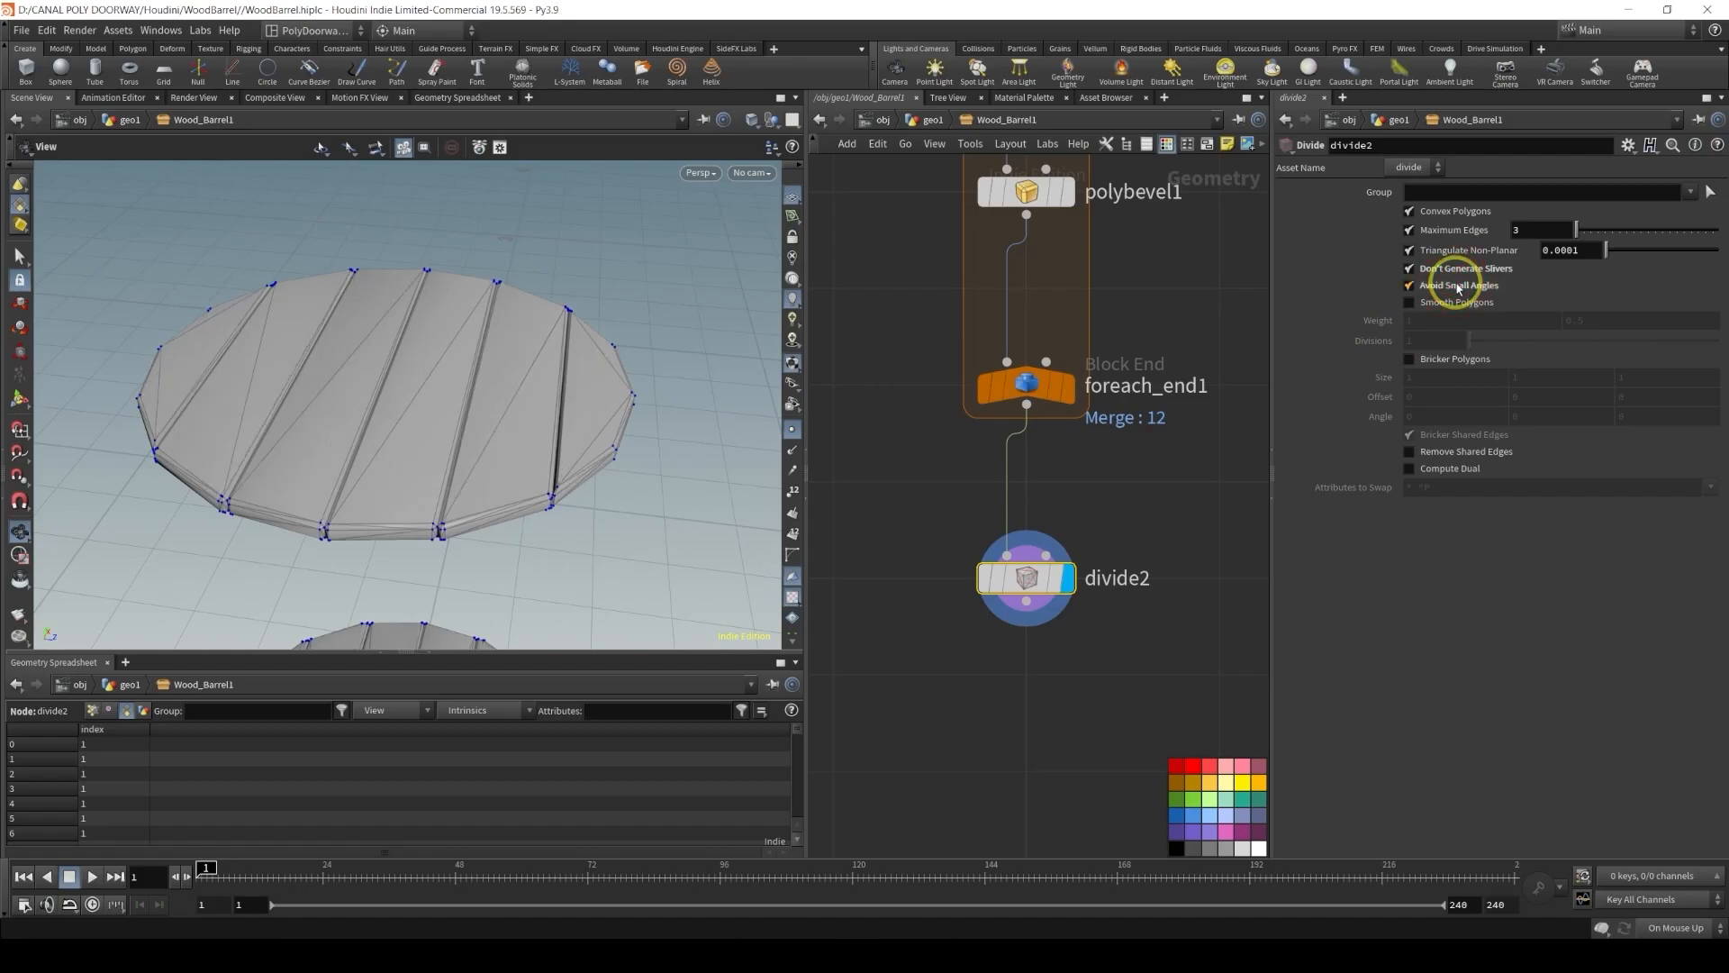
pyautogui.click(1467, 287)
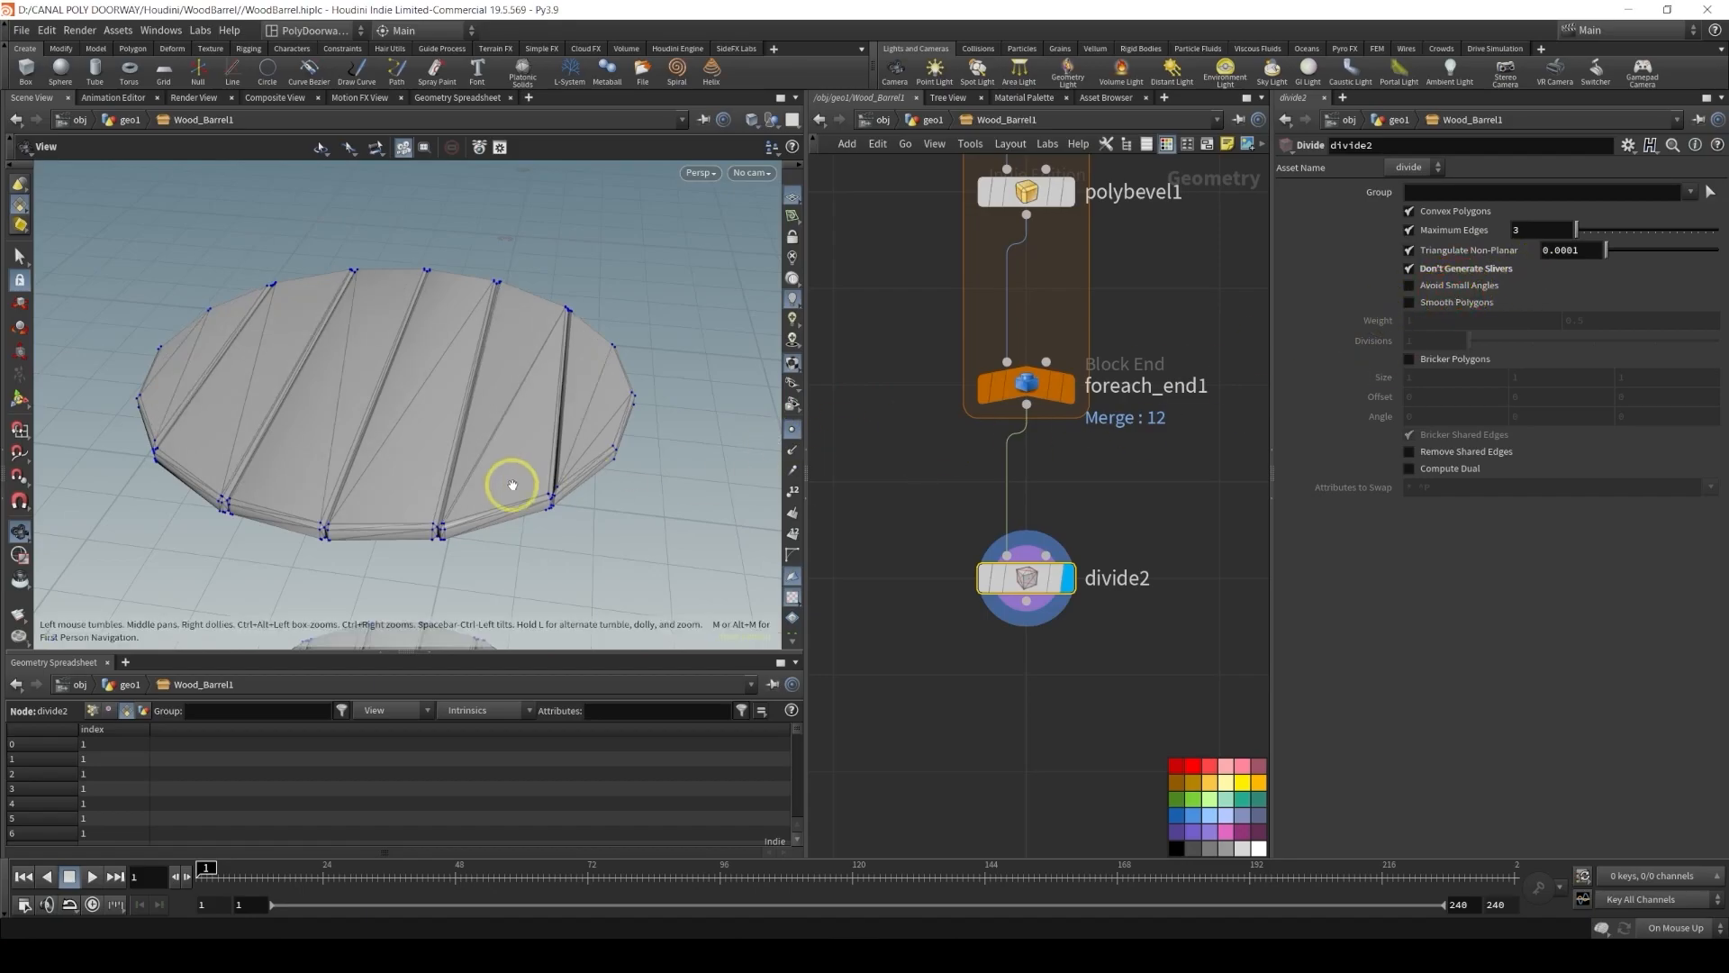
pyautogui.click(1441, 286)
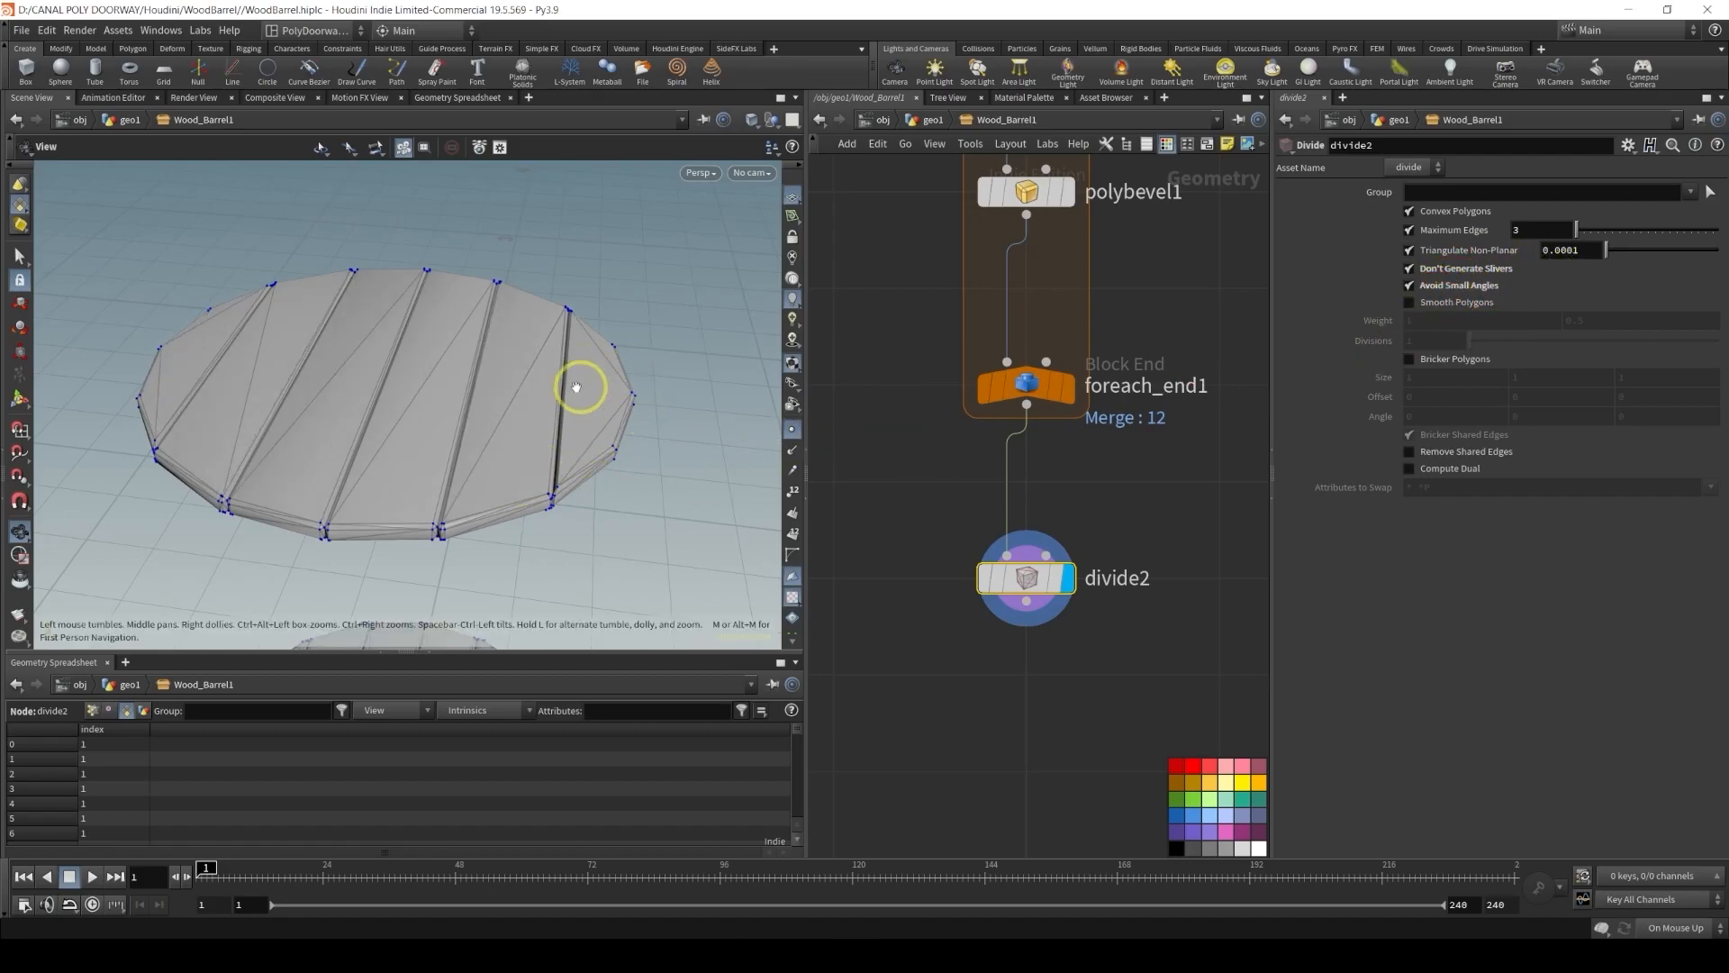
# Display the GEO_BARREL output node to view the plank lid within the barrel
pyautogui.scroll(-6, 1101, 658)
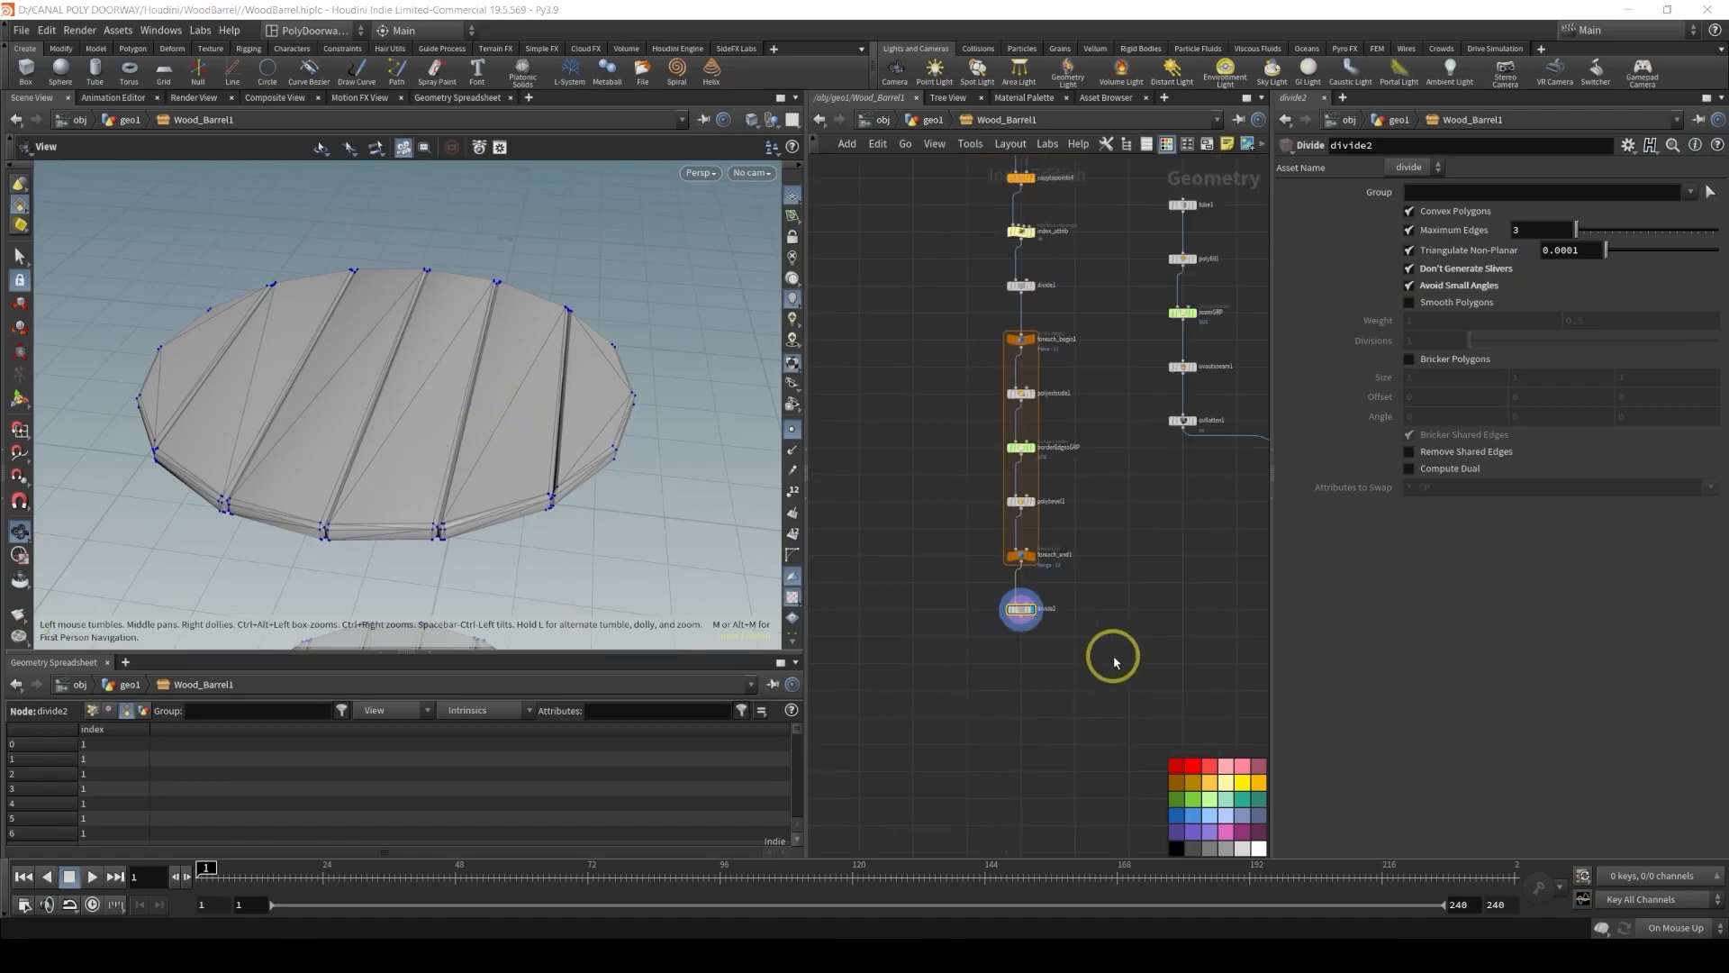
pyautogui.moveTo(1108, 659); pyautogui.dragTo(830, 570, button='middle')
pyautogui.moveTo(1103, 493); pyautogui.dragTo(869, 669, button='middle')
pyautogui.scroll(4, 1151, 518)
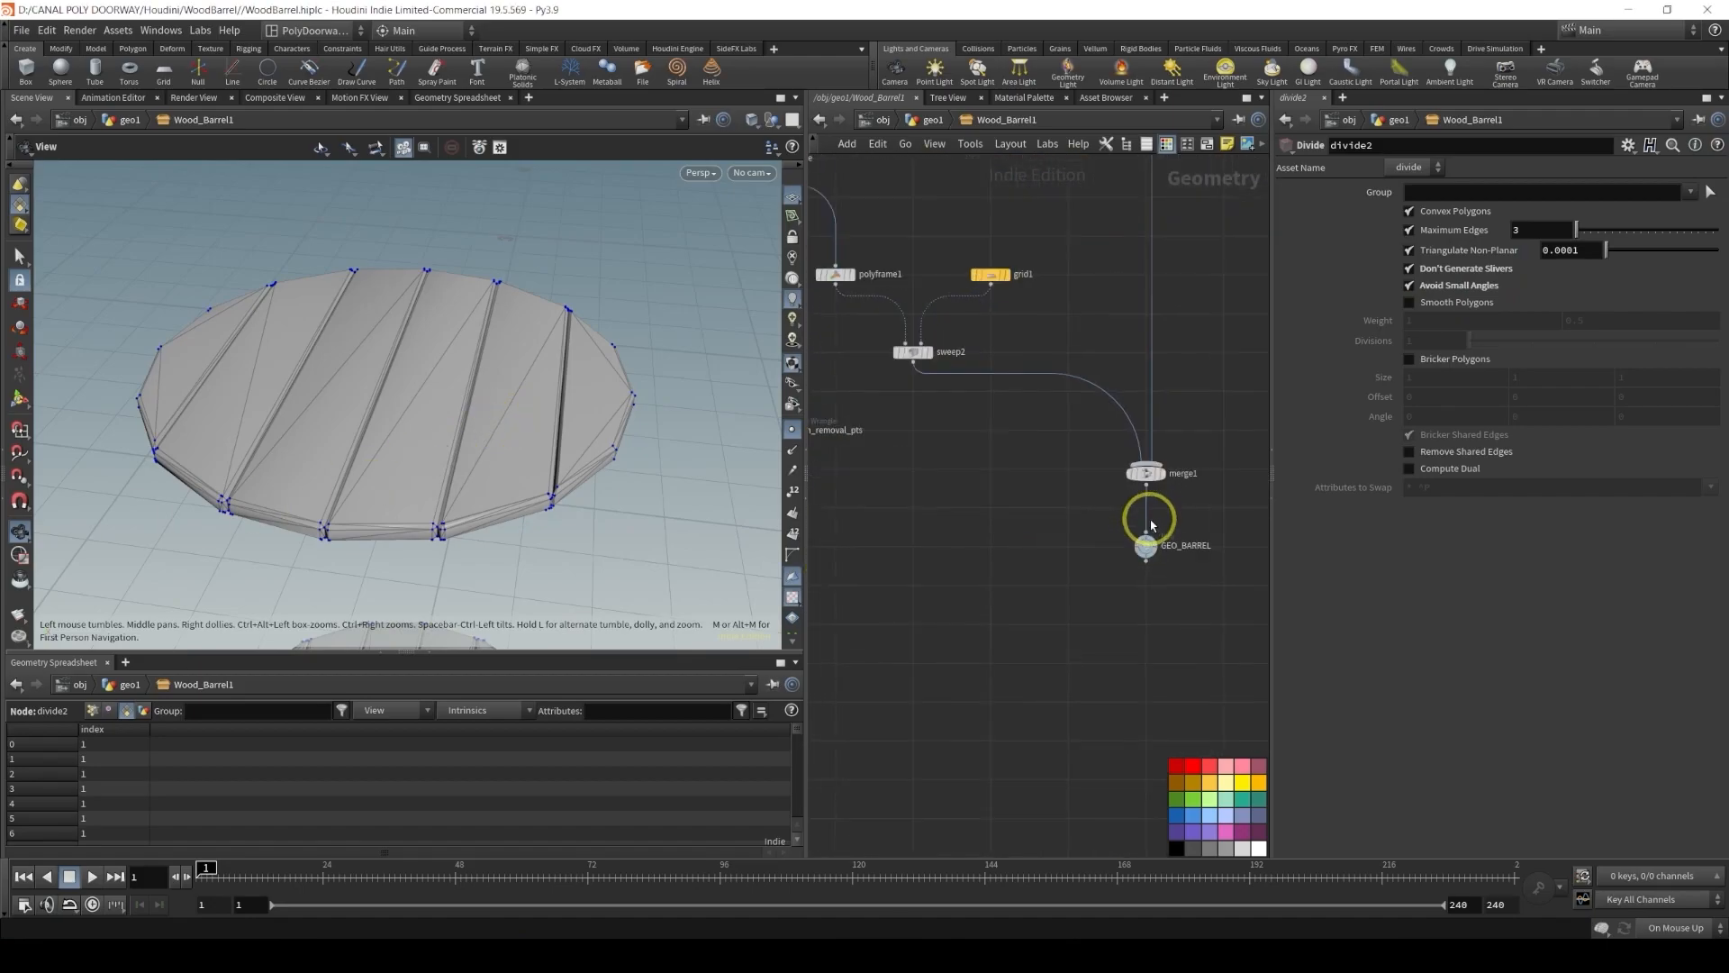
pyautogui.keyDown('ctrl'); pyautogui.click(1155, 562); pyautogui.keyUp('ctrl')
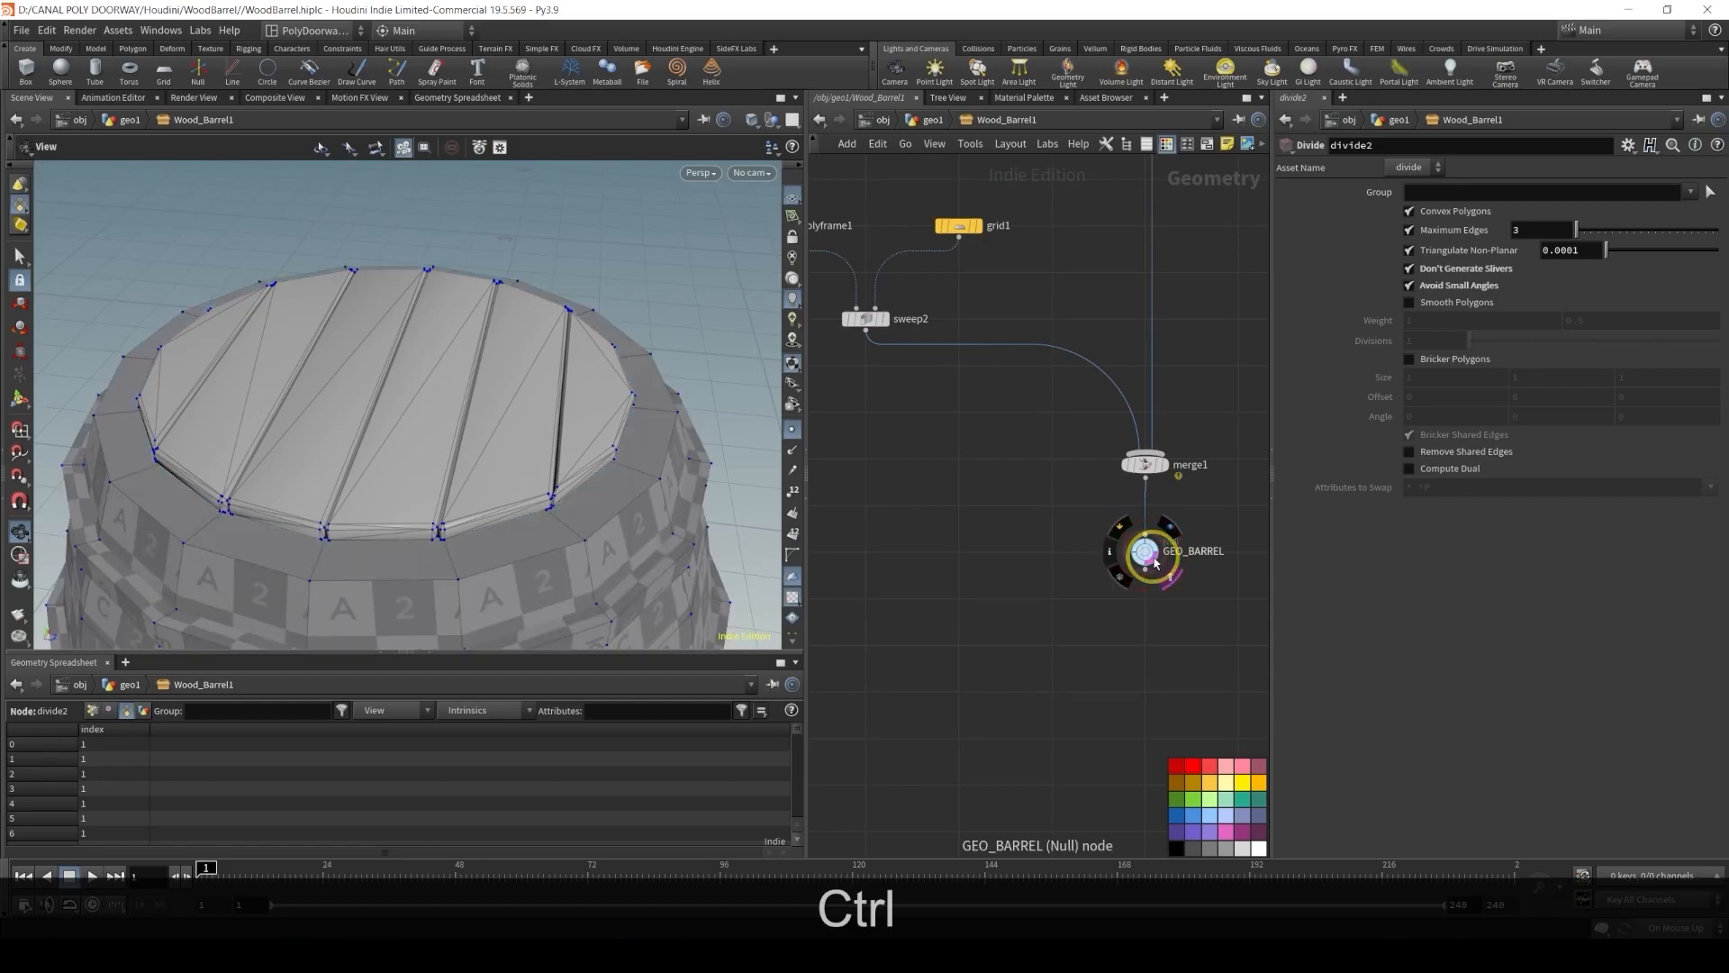
pyautogui.keyDown('alt'); pyautogui.moveTo(595, 449); pyautogui.dragTo(261, 408); pyautogui.keyUp('alt')
pyautogui.keyDown('alt'); pyautogui.moveTo(261, 408); pyautogui.dragTo(513, 390, button='right'); pyautogui.keyUp('alt')
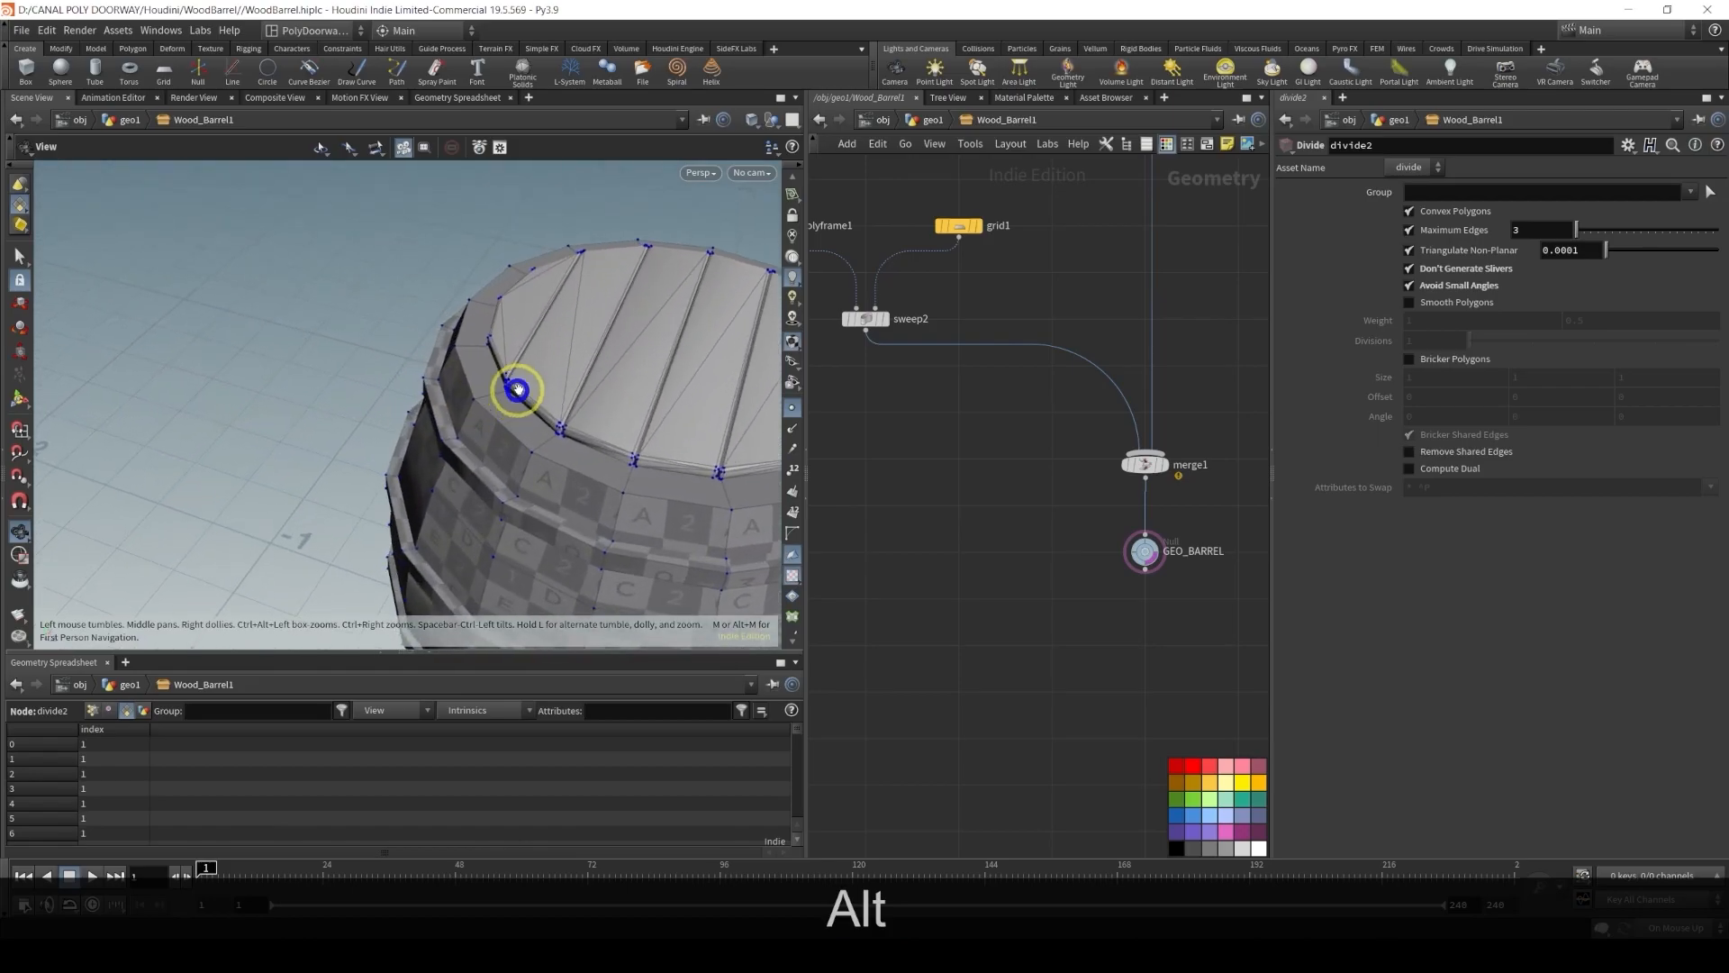
pyautogui.keyDown('alt'); pyautogui.moveTo(514, 390); pyautogui.dragTo(286, 408, button='middle'); pyautogui.keyUp('alt')
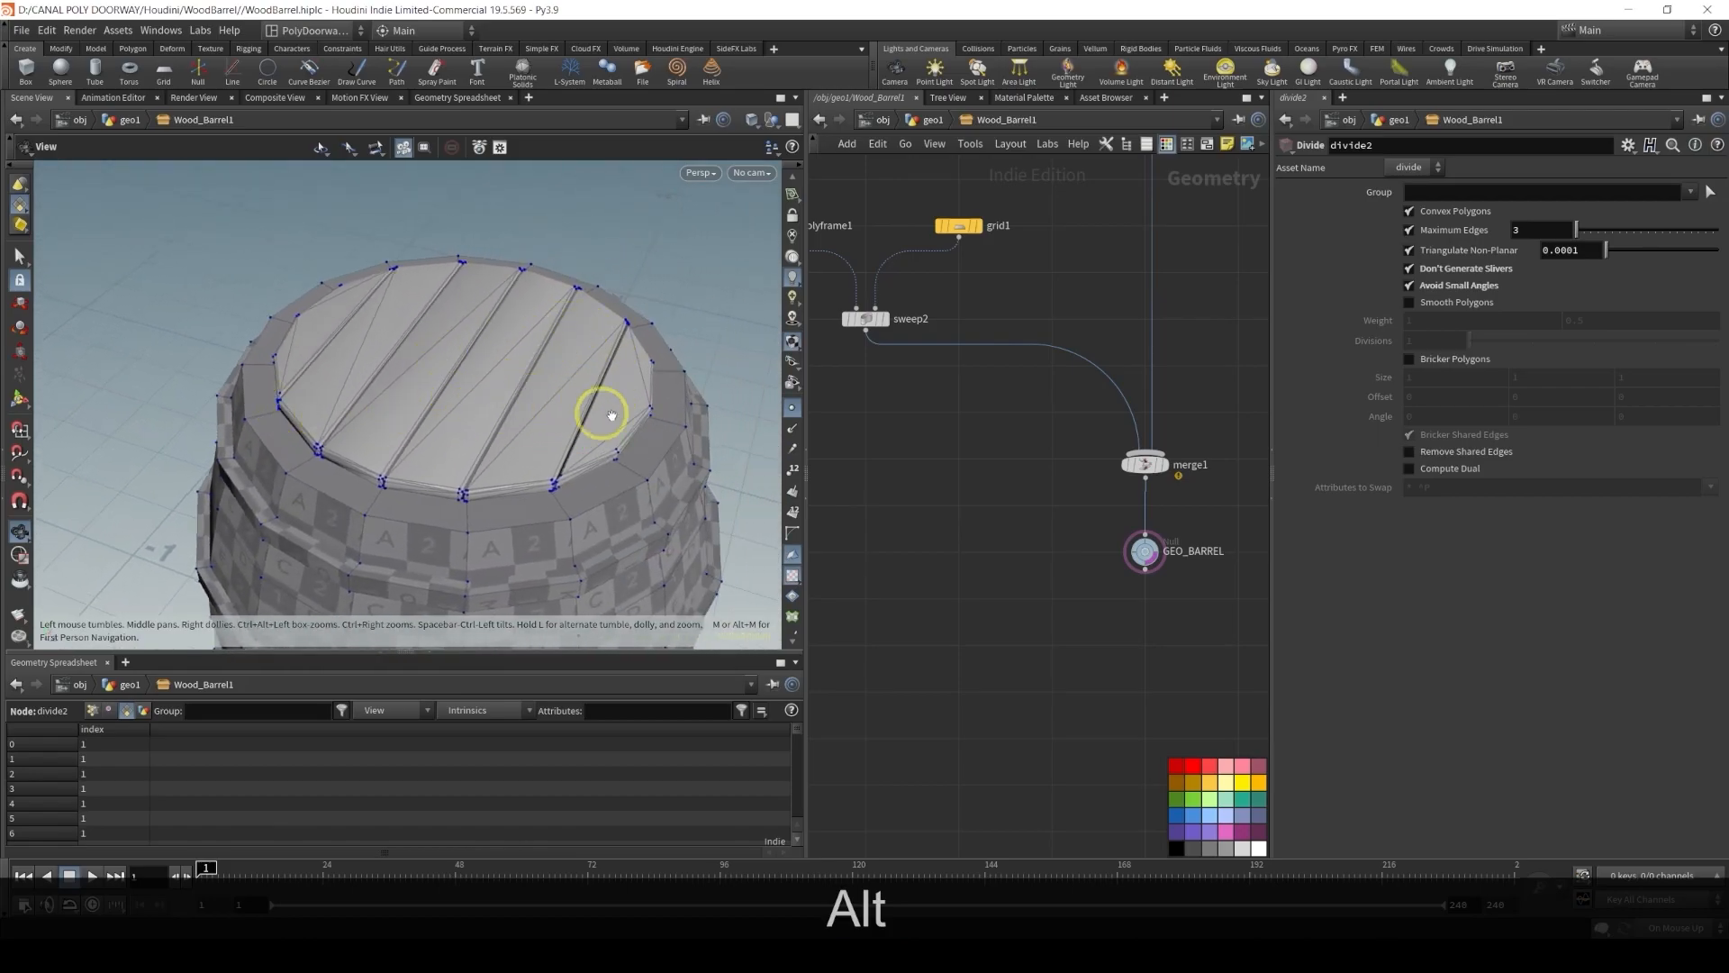
# Add a Split node below divide2 and display it
pyautogui.moveTo(893, 453); pyautogui.dragTo(1320, 397, button='middle')
pyautogui.scroll(-1, 1234, 465)
pyautogui.moveTo(991, 604)
pyautogui.mouseDown(button='middle')
pyautogui.moveTo(1234, 464)
pyautogui.moveTo(1189, 359)
pyautogui.moveTo(1019, 607)
pyautogui.mouseUp(button='middle')
pyautogui.press('Tab')
pyautogui.write('split')
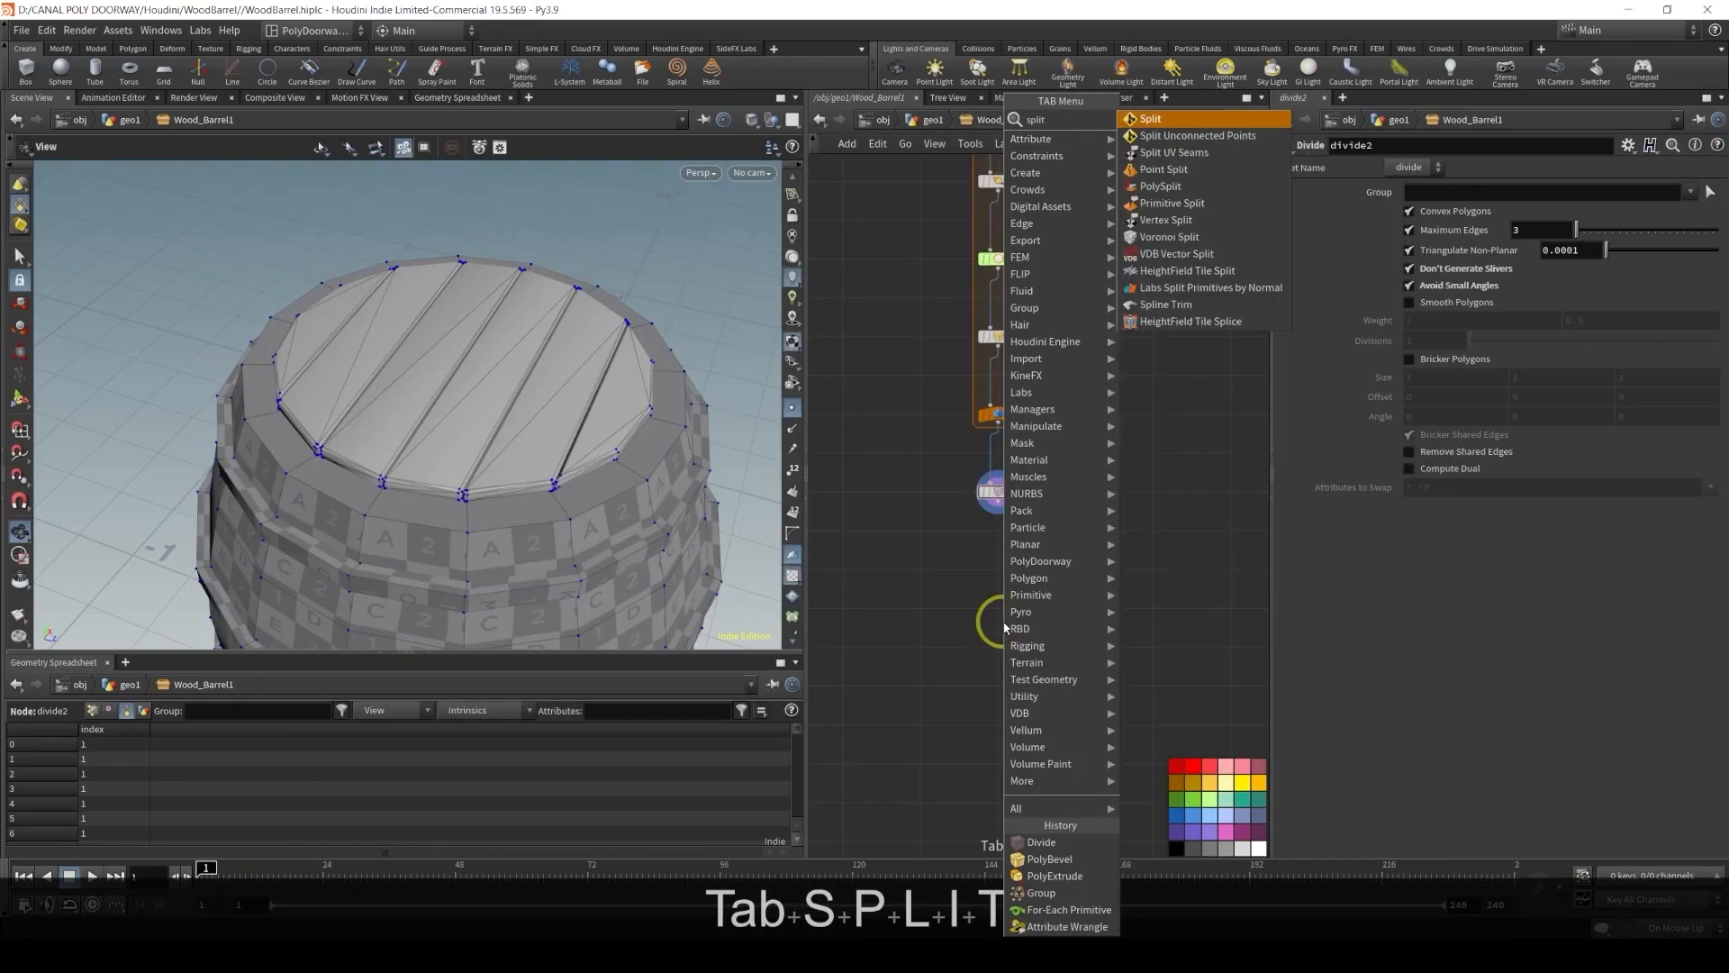
pyautogui.press('Return')
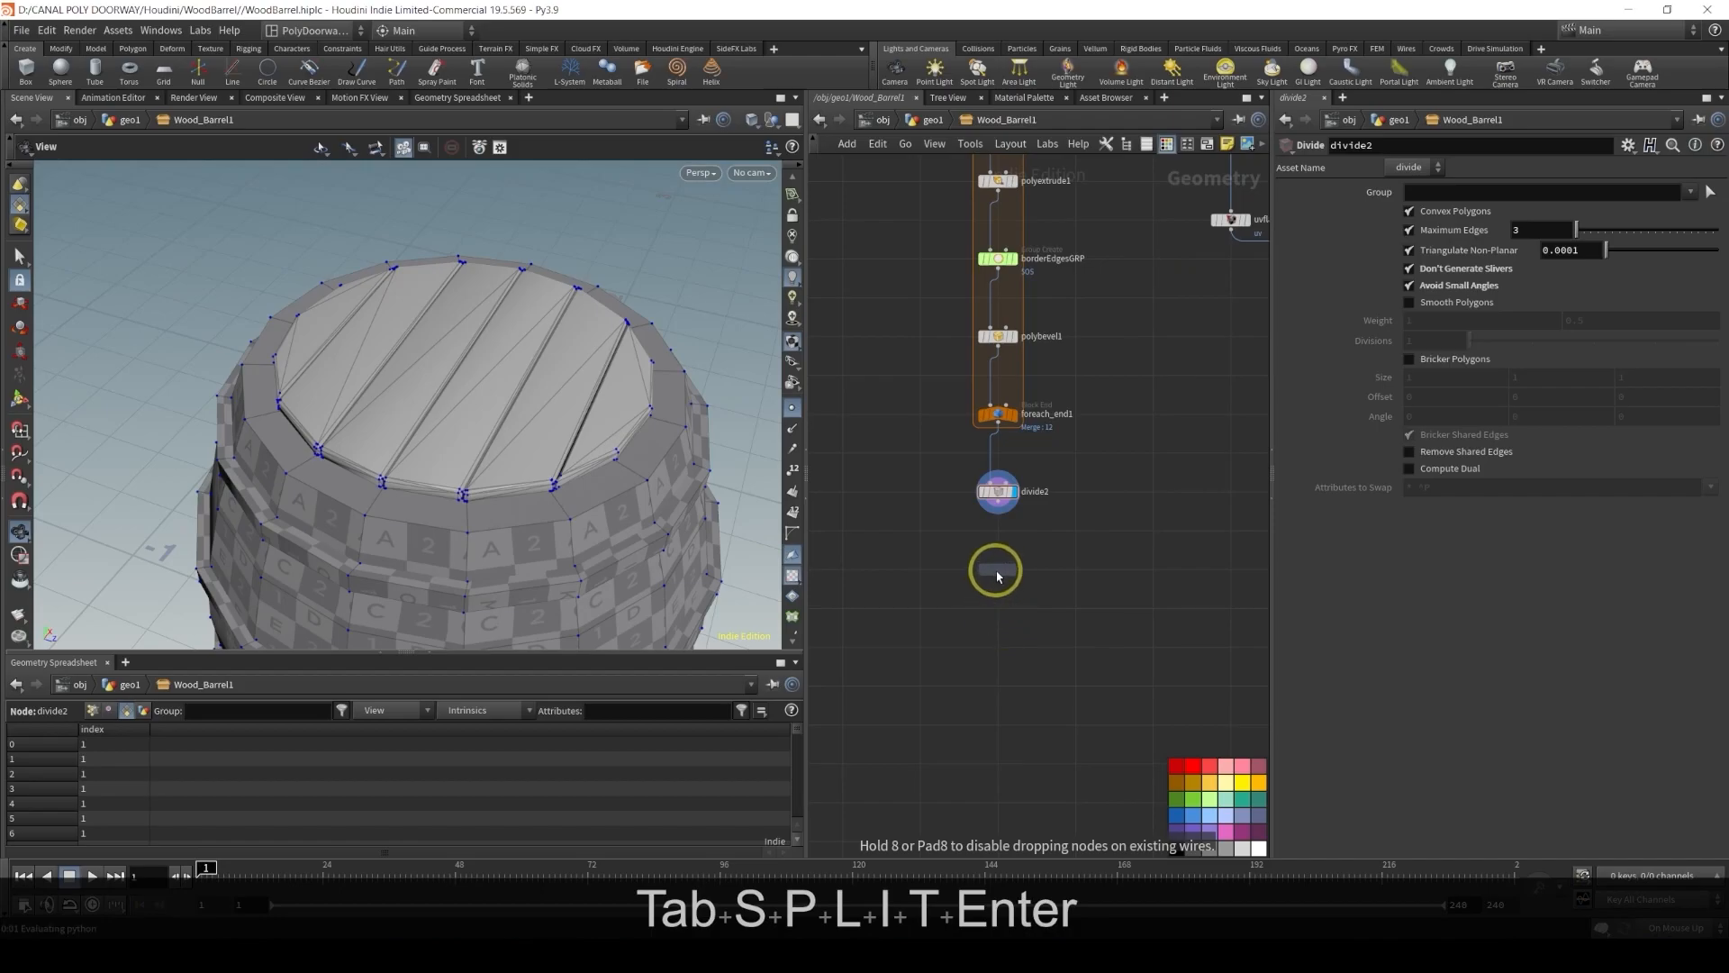
pyautogui.click(998, 575)
pyautogui.scroll(5, 998, 575)
pyautogui.click(996, 565)
pyautogui.moveTo(1002, 565); pyautogui.dragTo(997, 569)
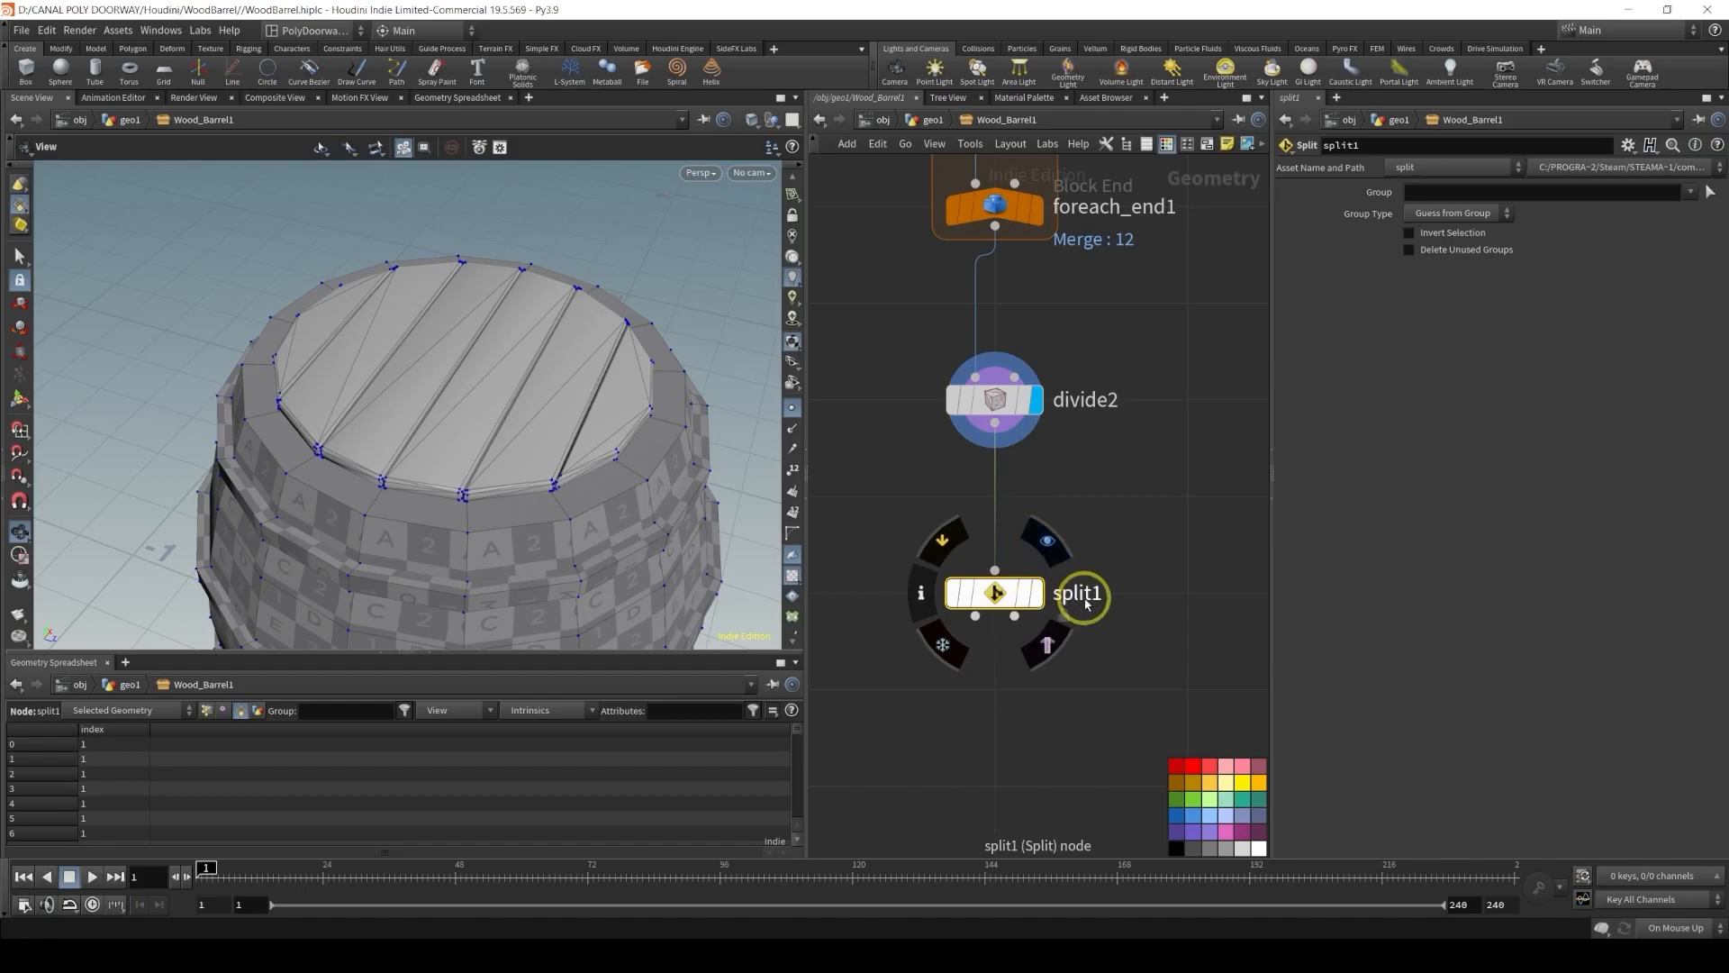
pyautogui.click(1047, 540)
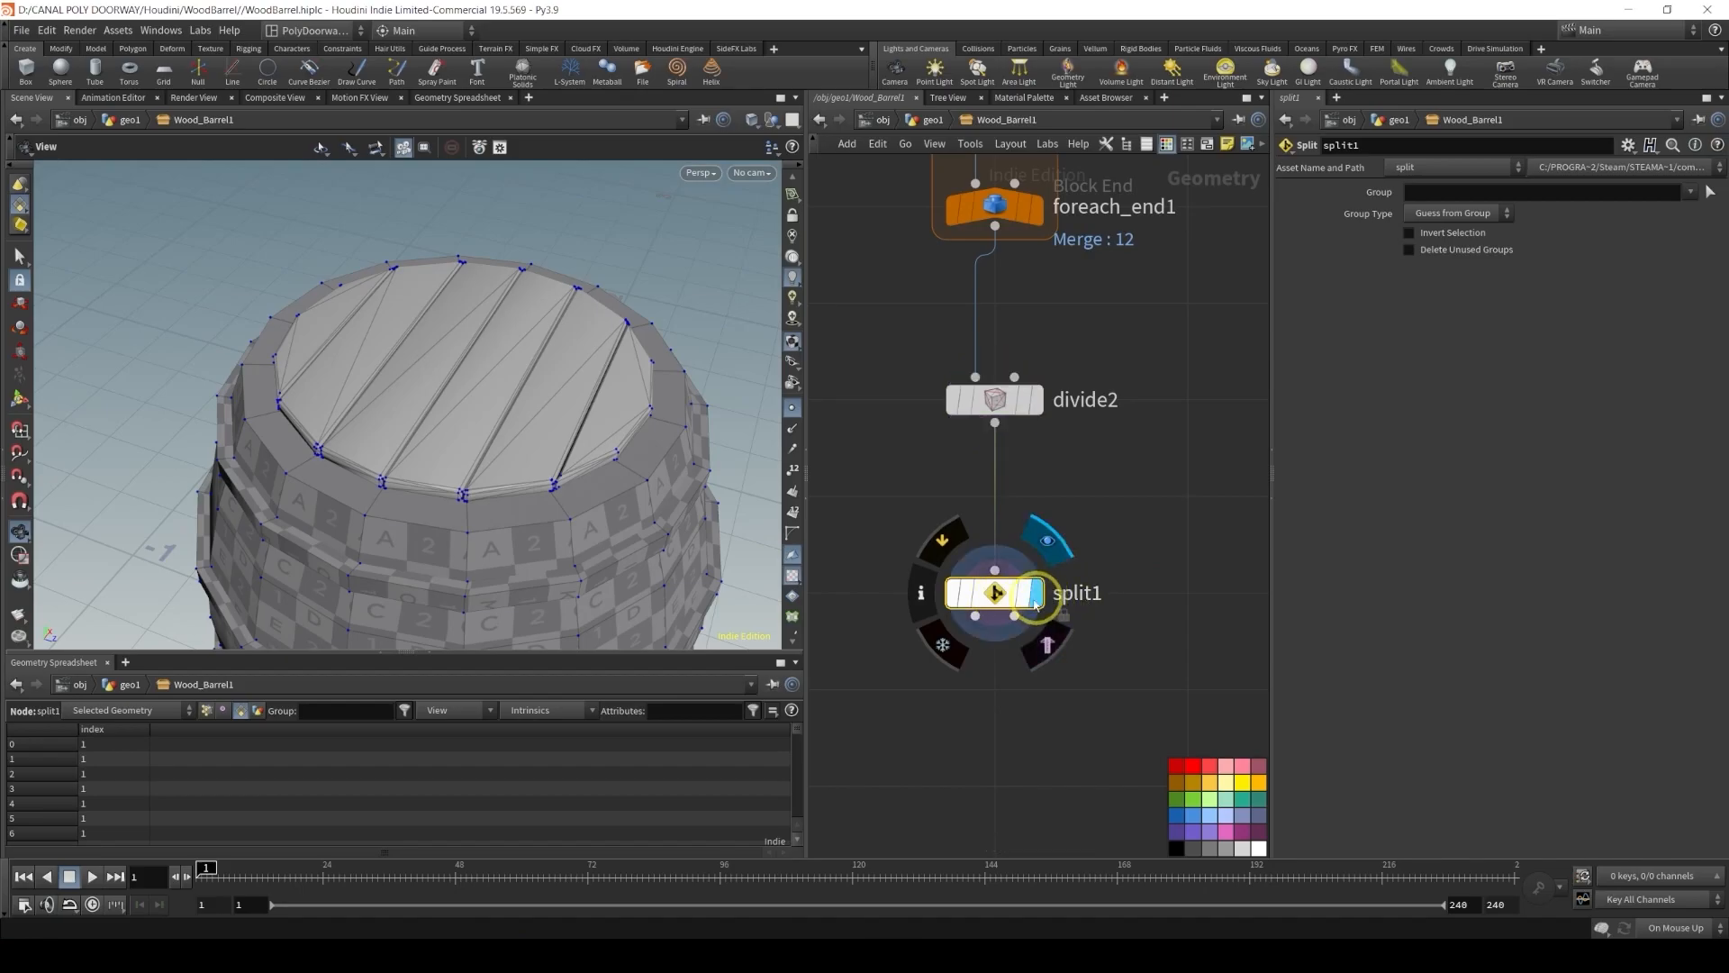
pyautogui.click(1447, 193)
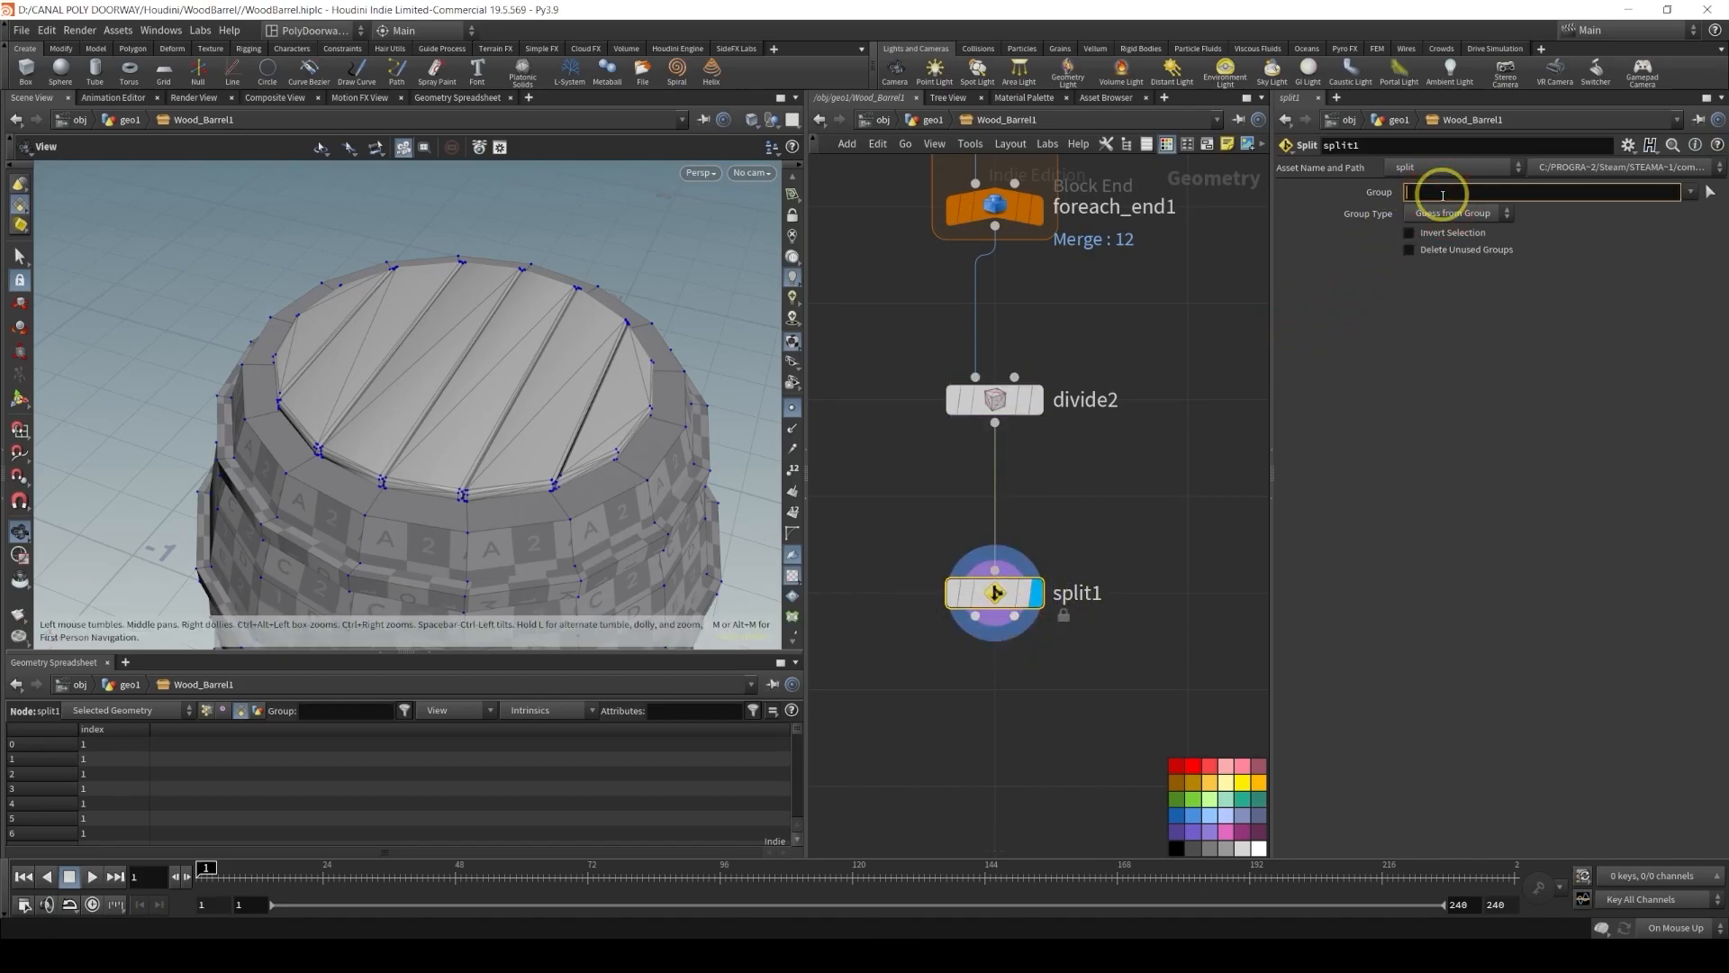
pyautogui.write('@ind')
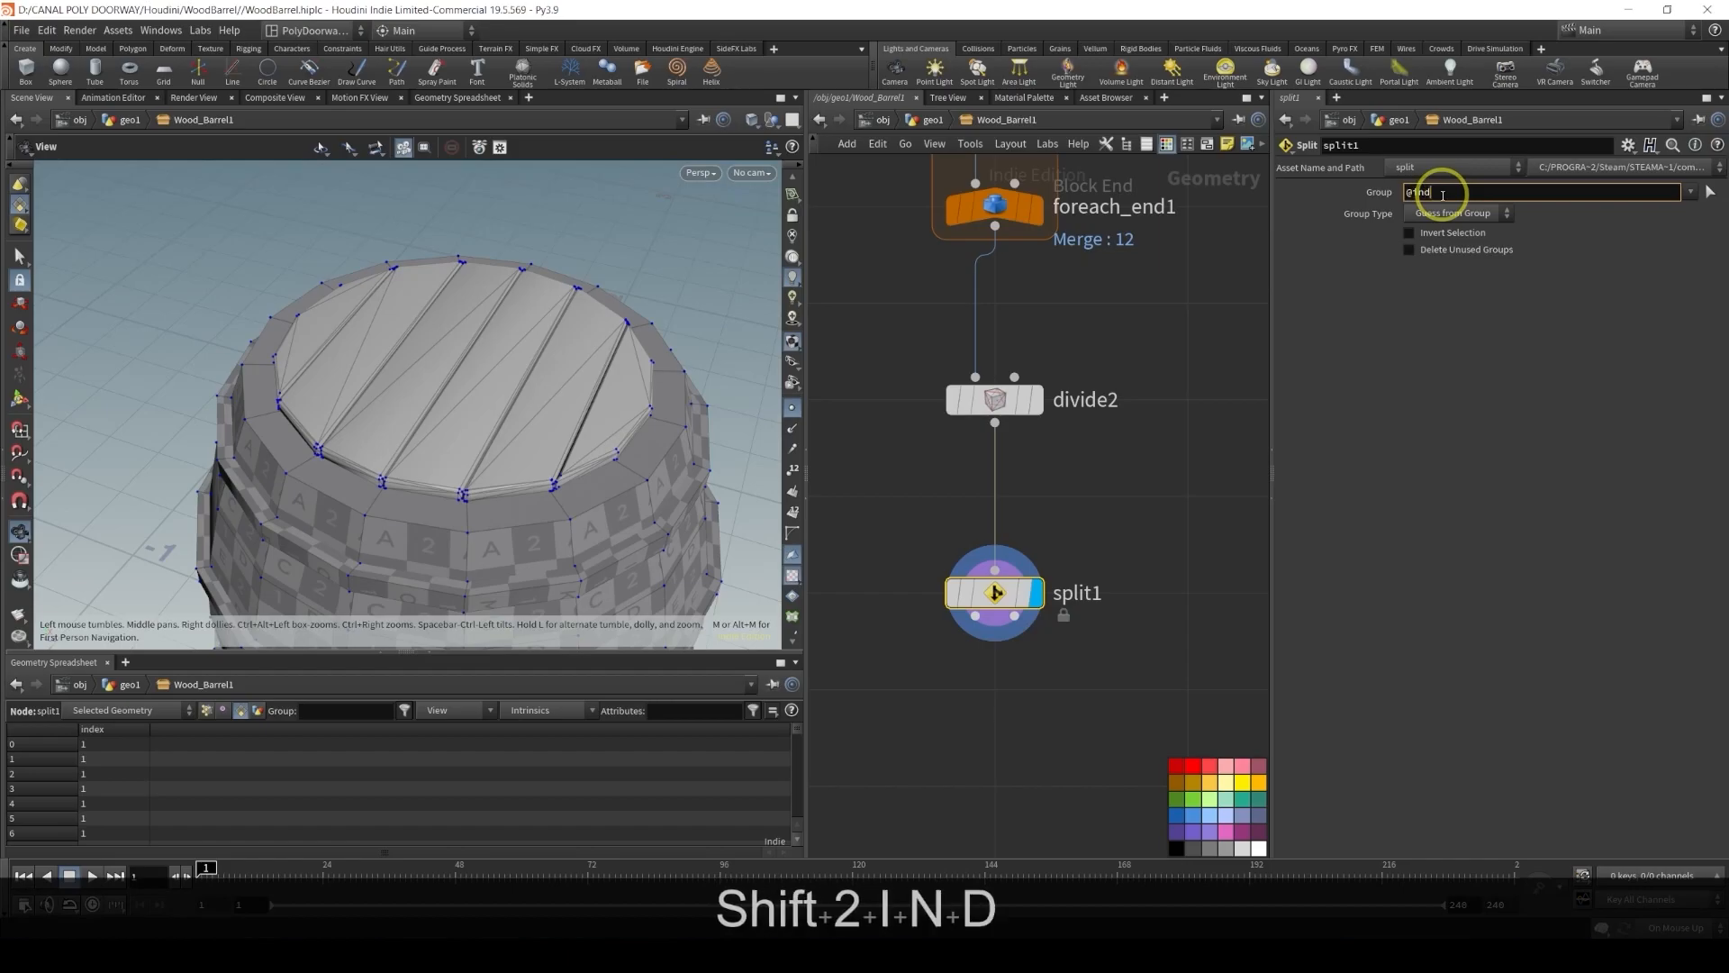
pyautogui.write('ex=')
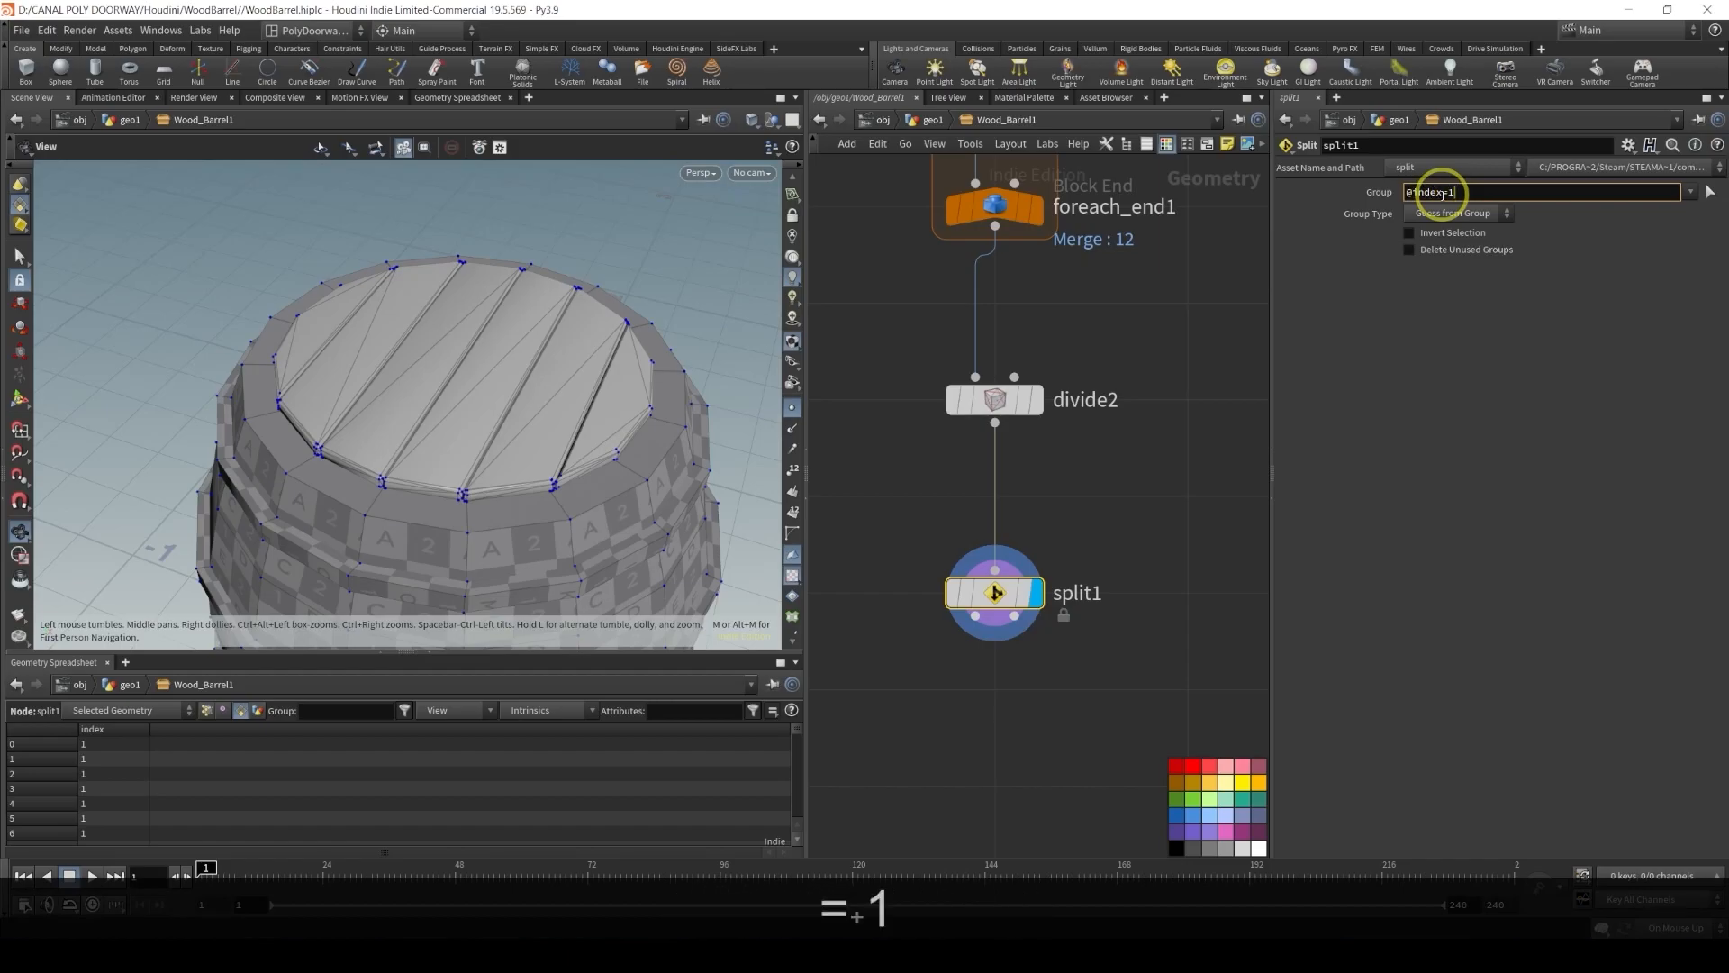
pyautogui.write('1')
pyautogui.press('Return')
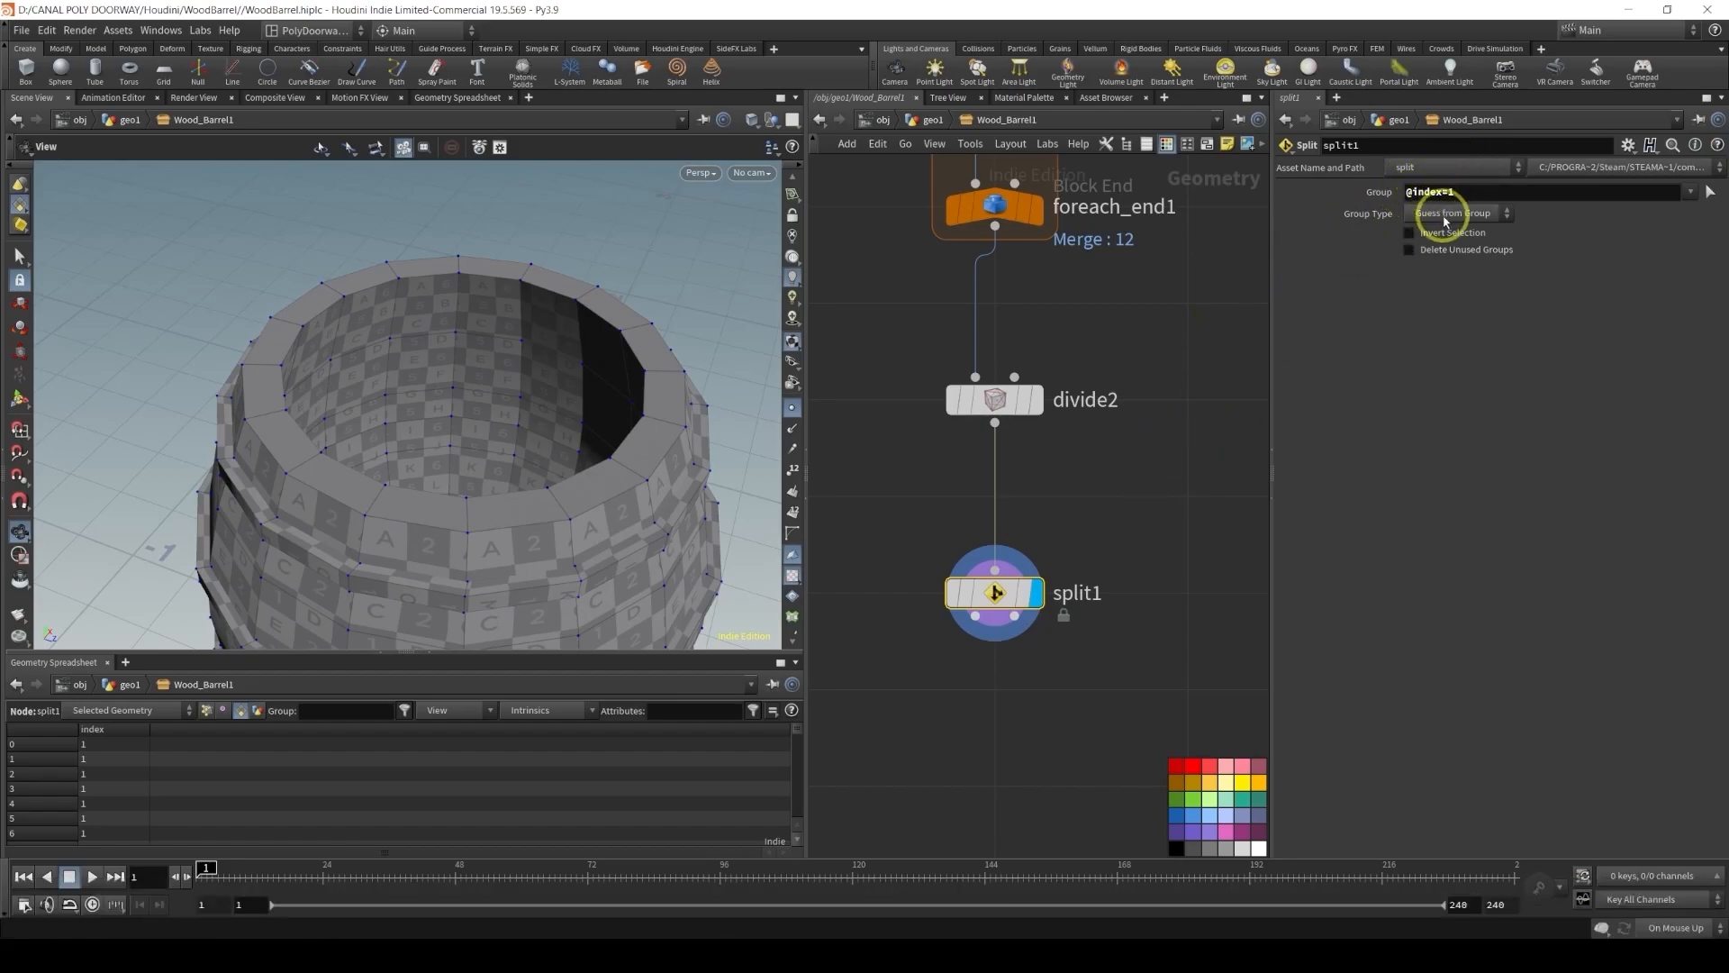
pyautogui.click(1445, 220)
pyautogui.click(1441, 301)
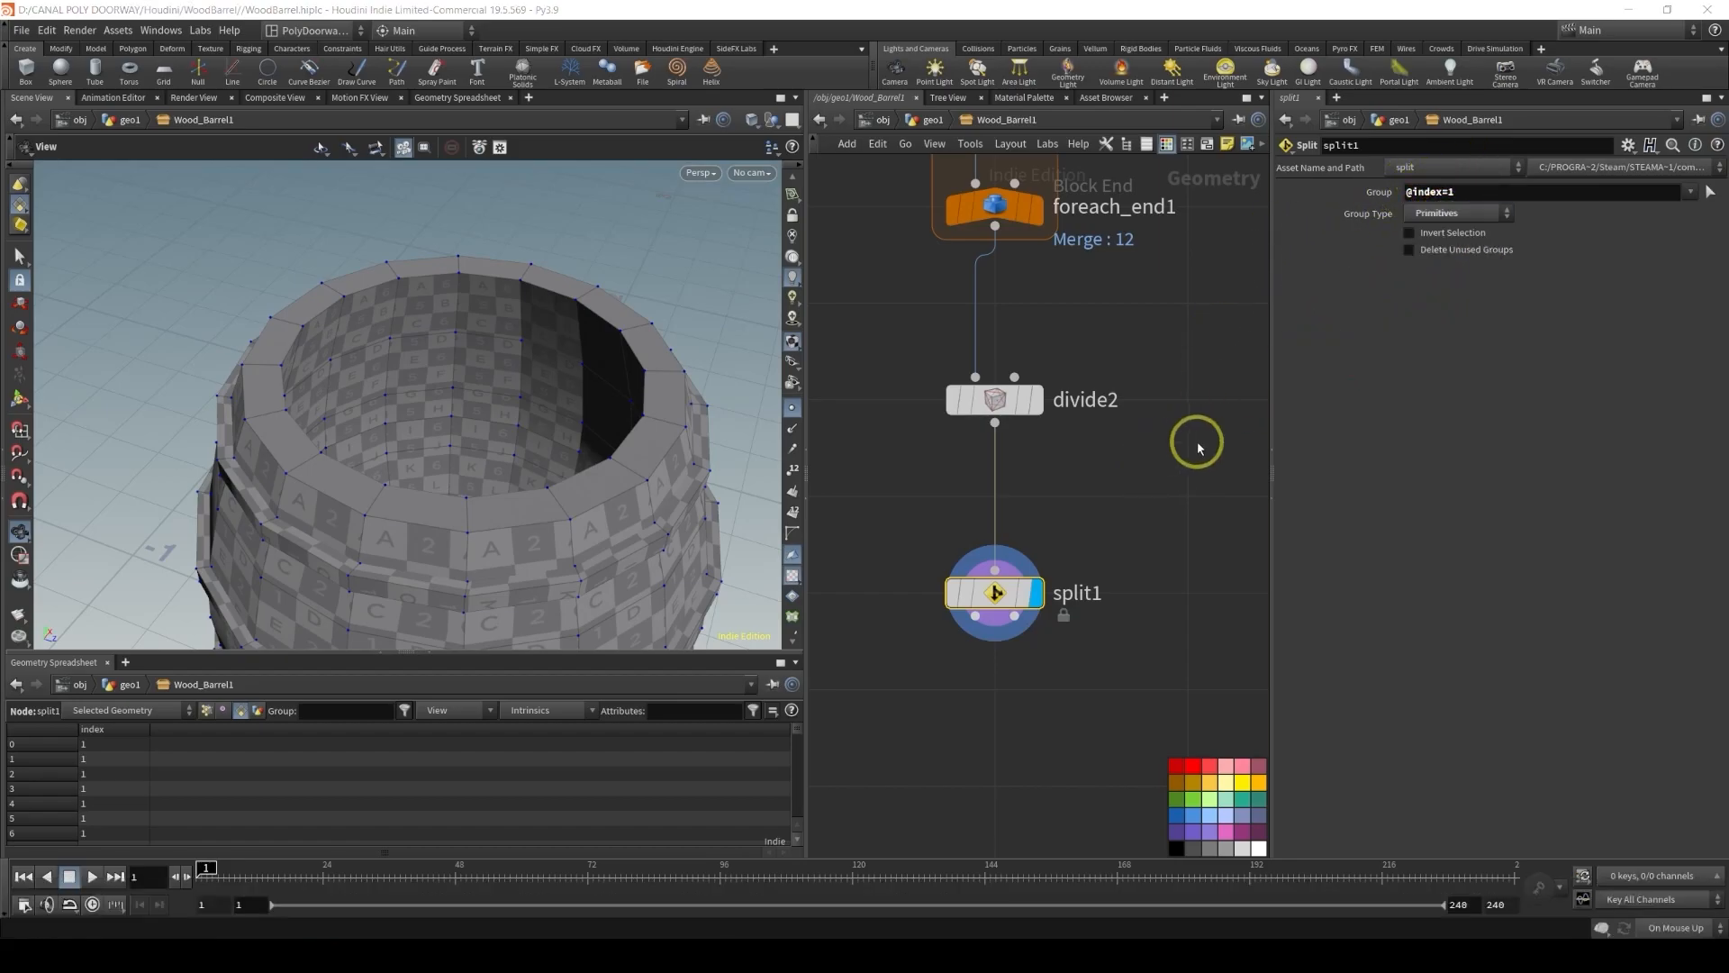
# Enable Invert Selection on the Split node
pyautogui.click(1450, 232)
pyautogui.moveTo(576, 405); pyautogui.dragTo(527, 372)
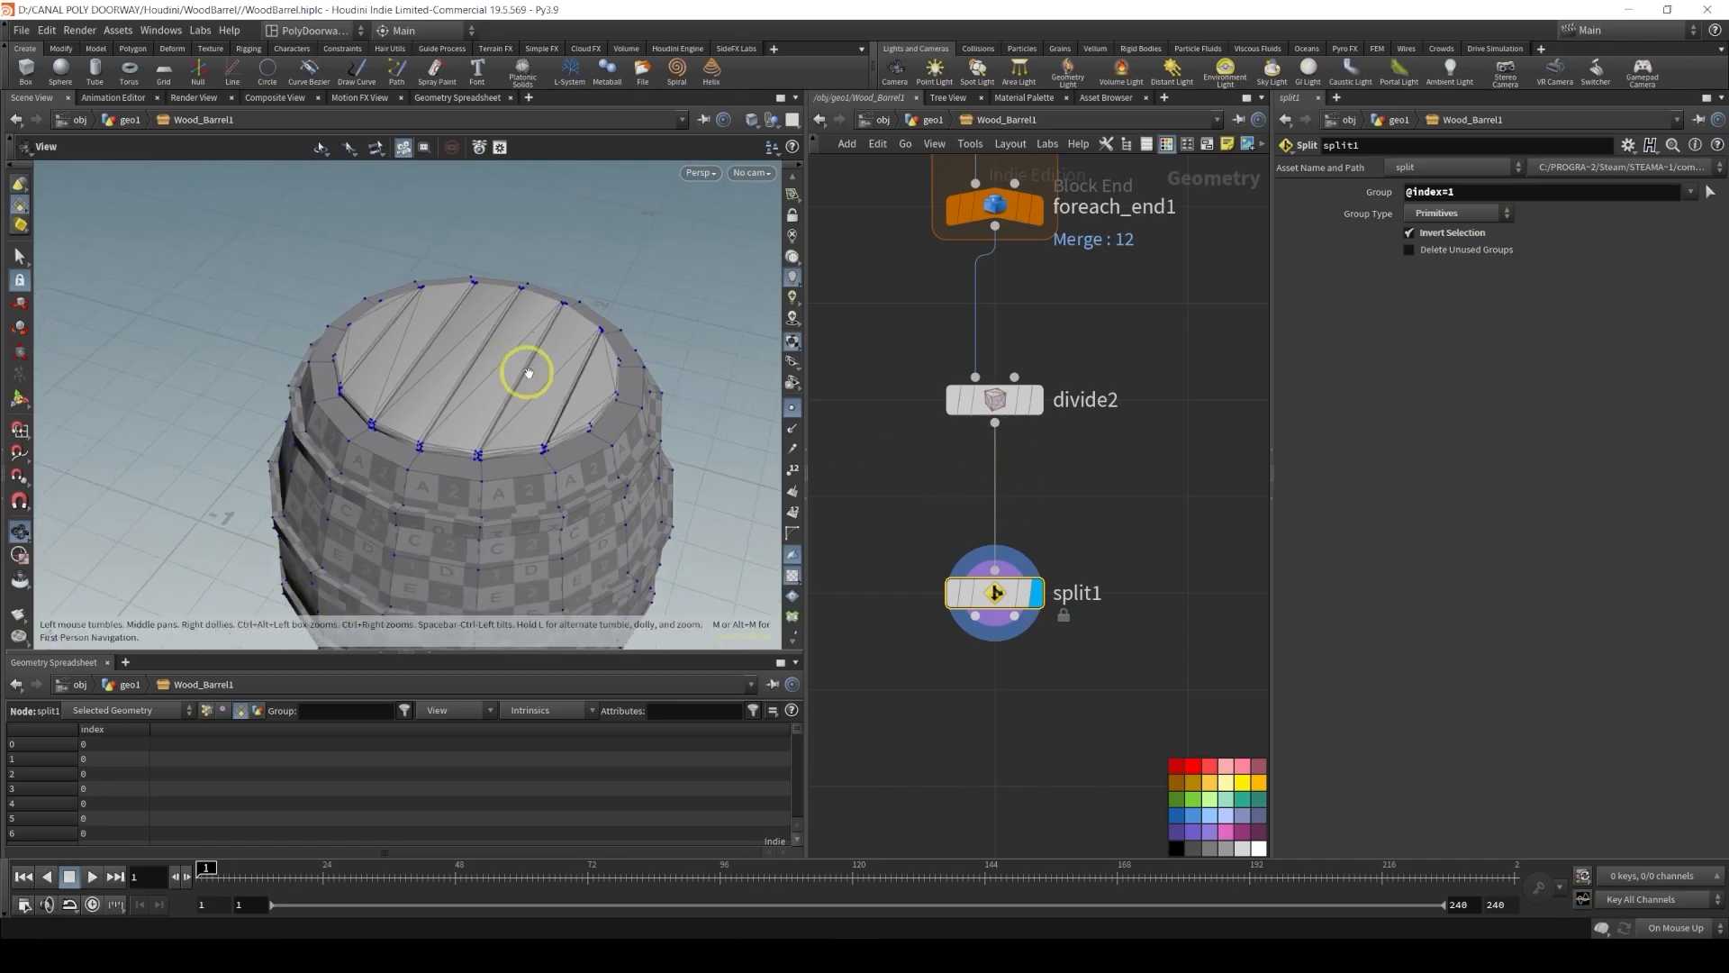
pyautogui.moveTo(855, 600); pyautogui.dragTo(911, 412, button='middle')
pyautogui.moveTo(1032, 429); pyautogui.dragTo(946, 483)
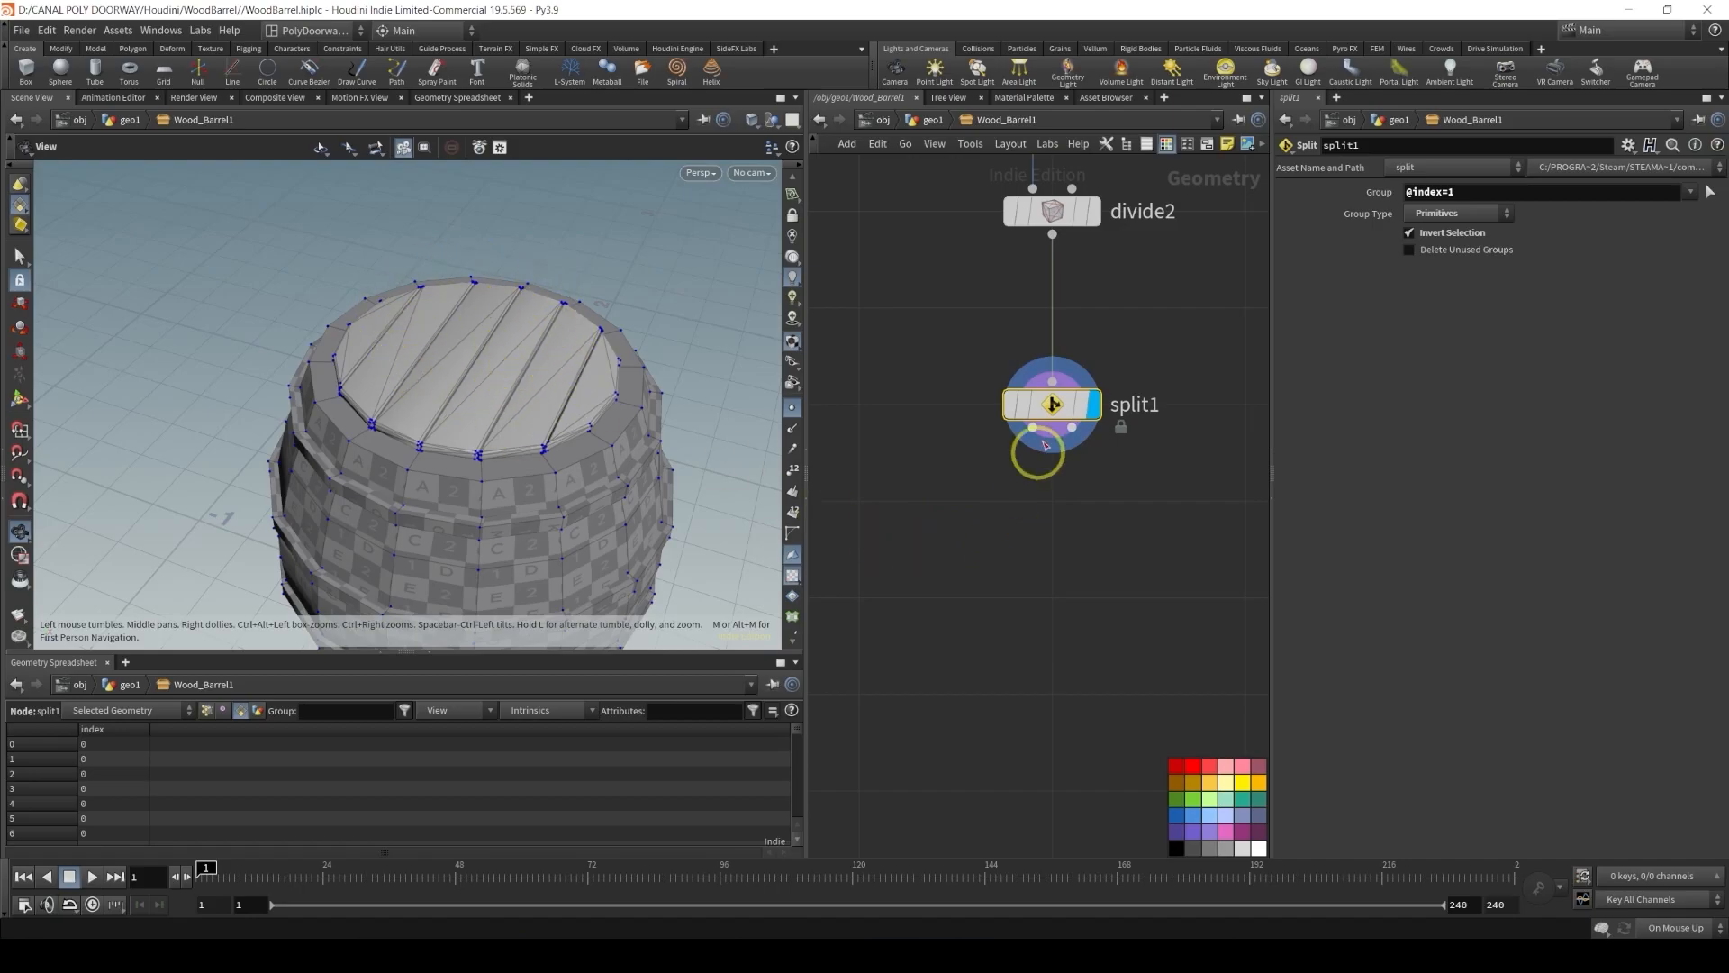
pyautogui.moveTo(1072, 429); pyautogui.dragTo(1169, 490)
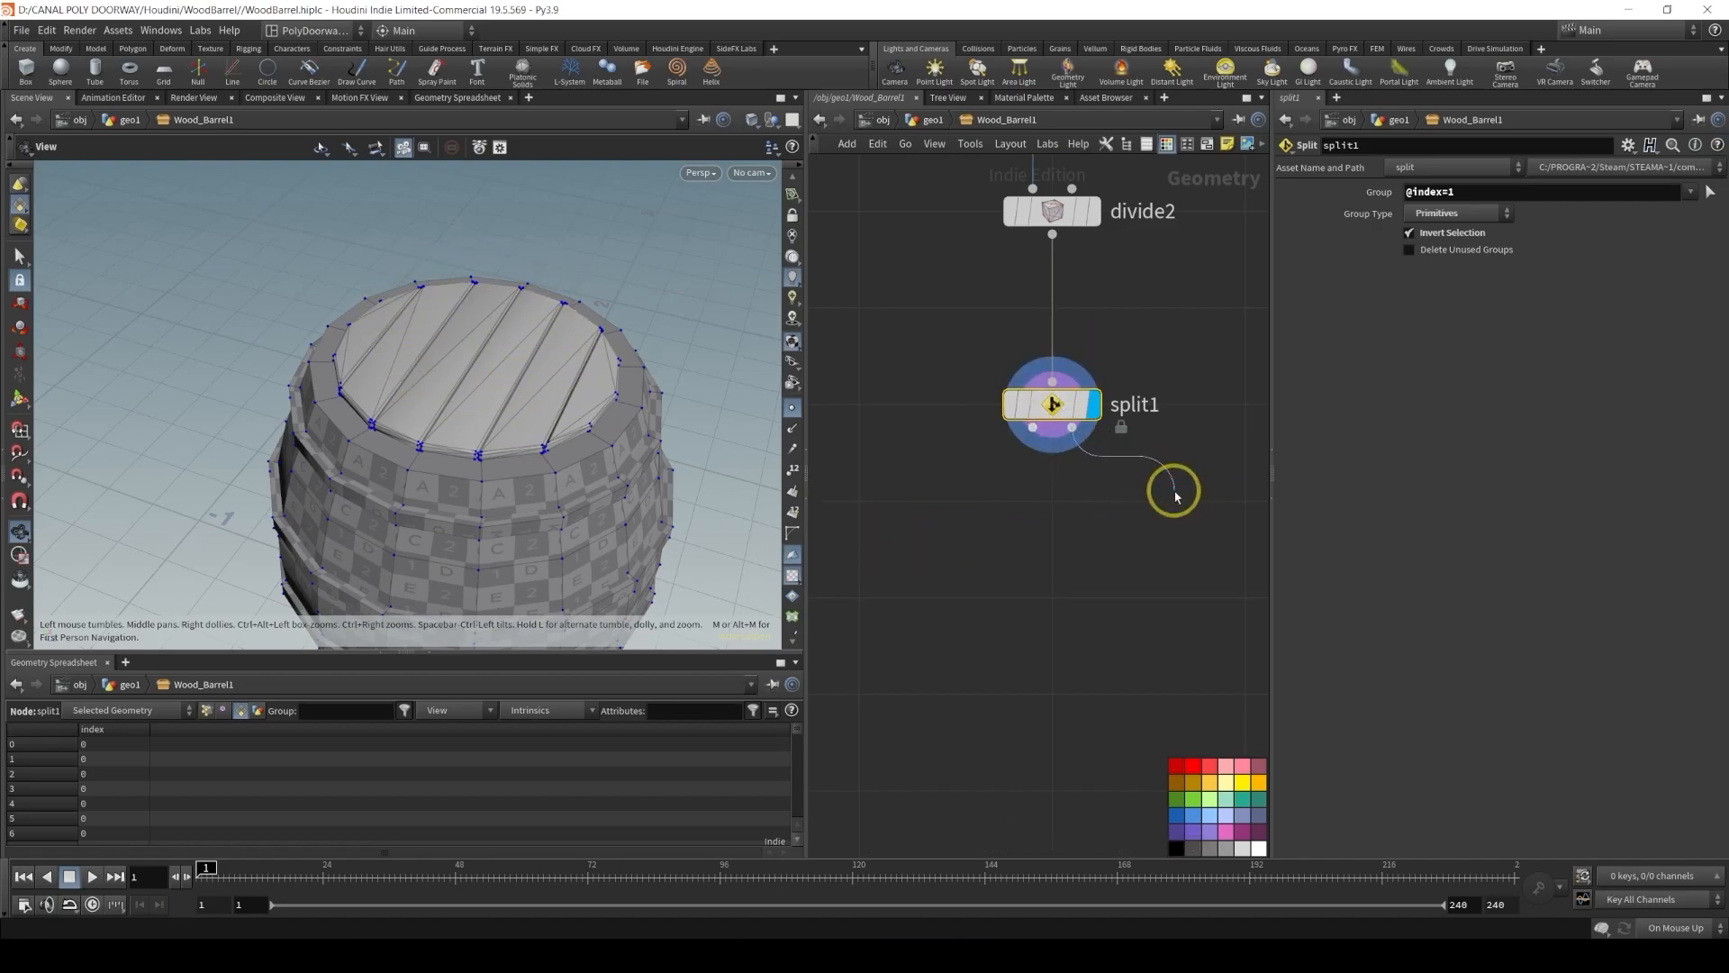
pyautogui.keyDown('alt'); pyautogui.moveTo(595, 473); pyautogui.dragTo(520, 635); pyautogui.keyUp('alt')
pyautogui.keyDown('alt'); pyautogui.moveTo(556, 316); pyautogui.dragTo(427, 456); pyautogui.keyUp('alt')
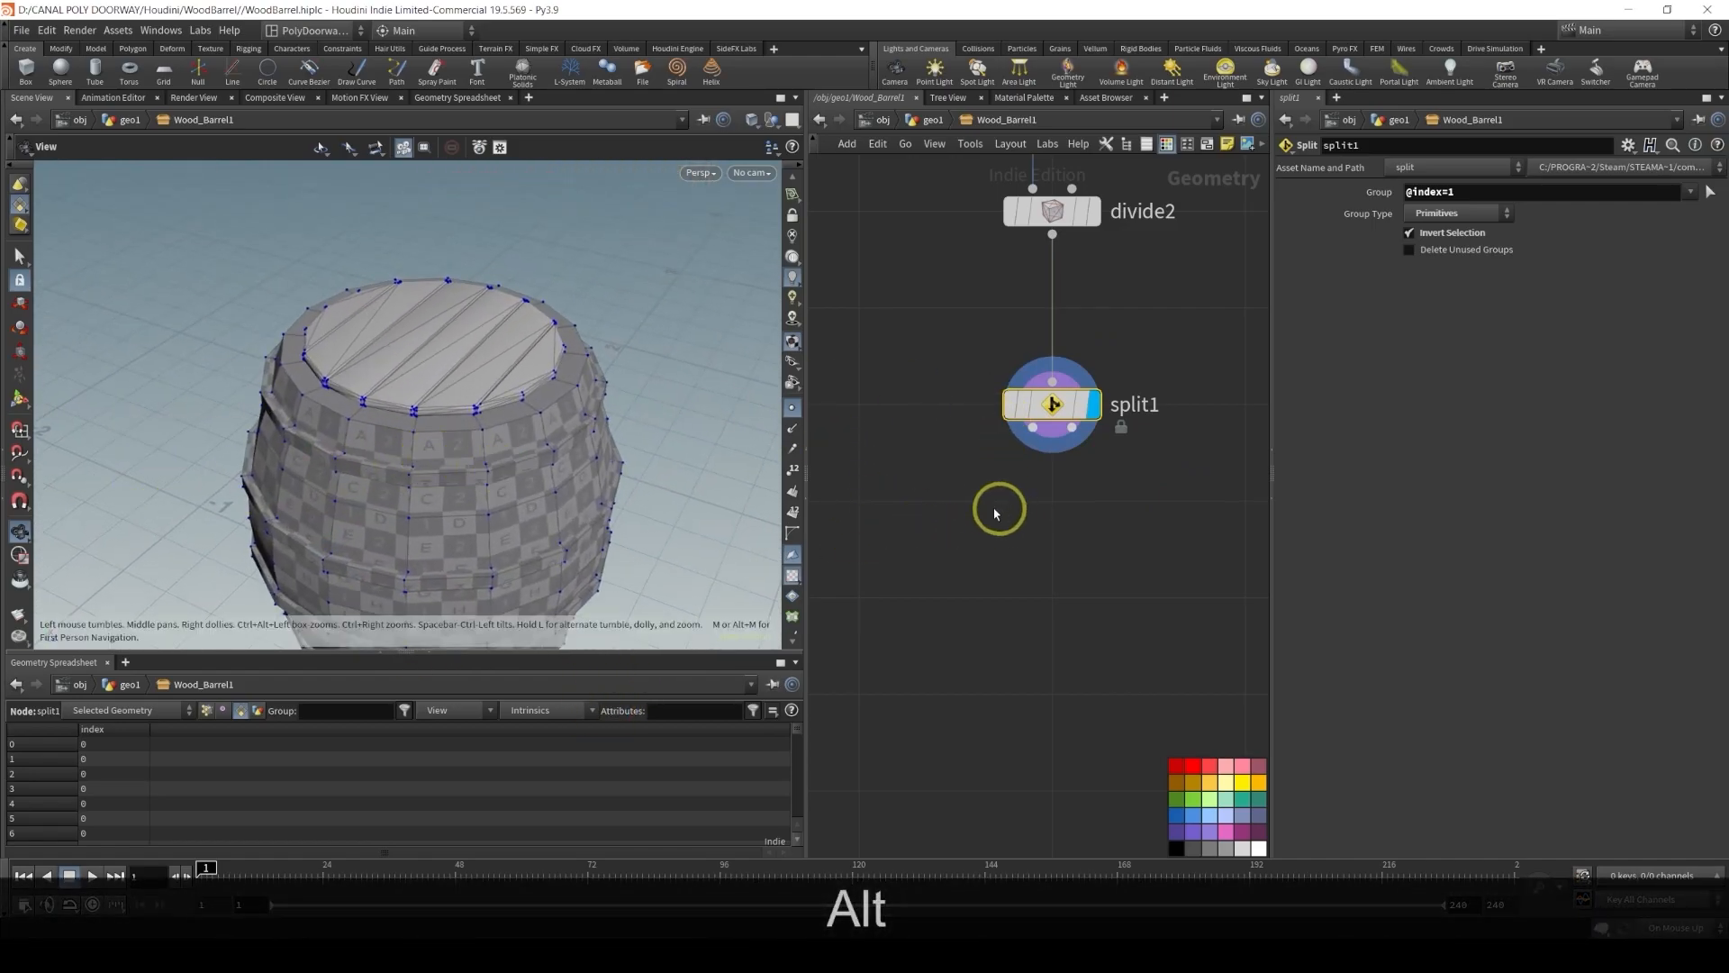
# Add a Transform node wired from split1's second output and display it
pyautogui.moveTo(956, 521); pyautogui.dragTo(1023, 444, button='middle')
pyautogui.press('Tab')
pyautogui.write('o')
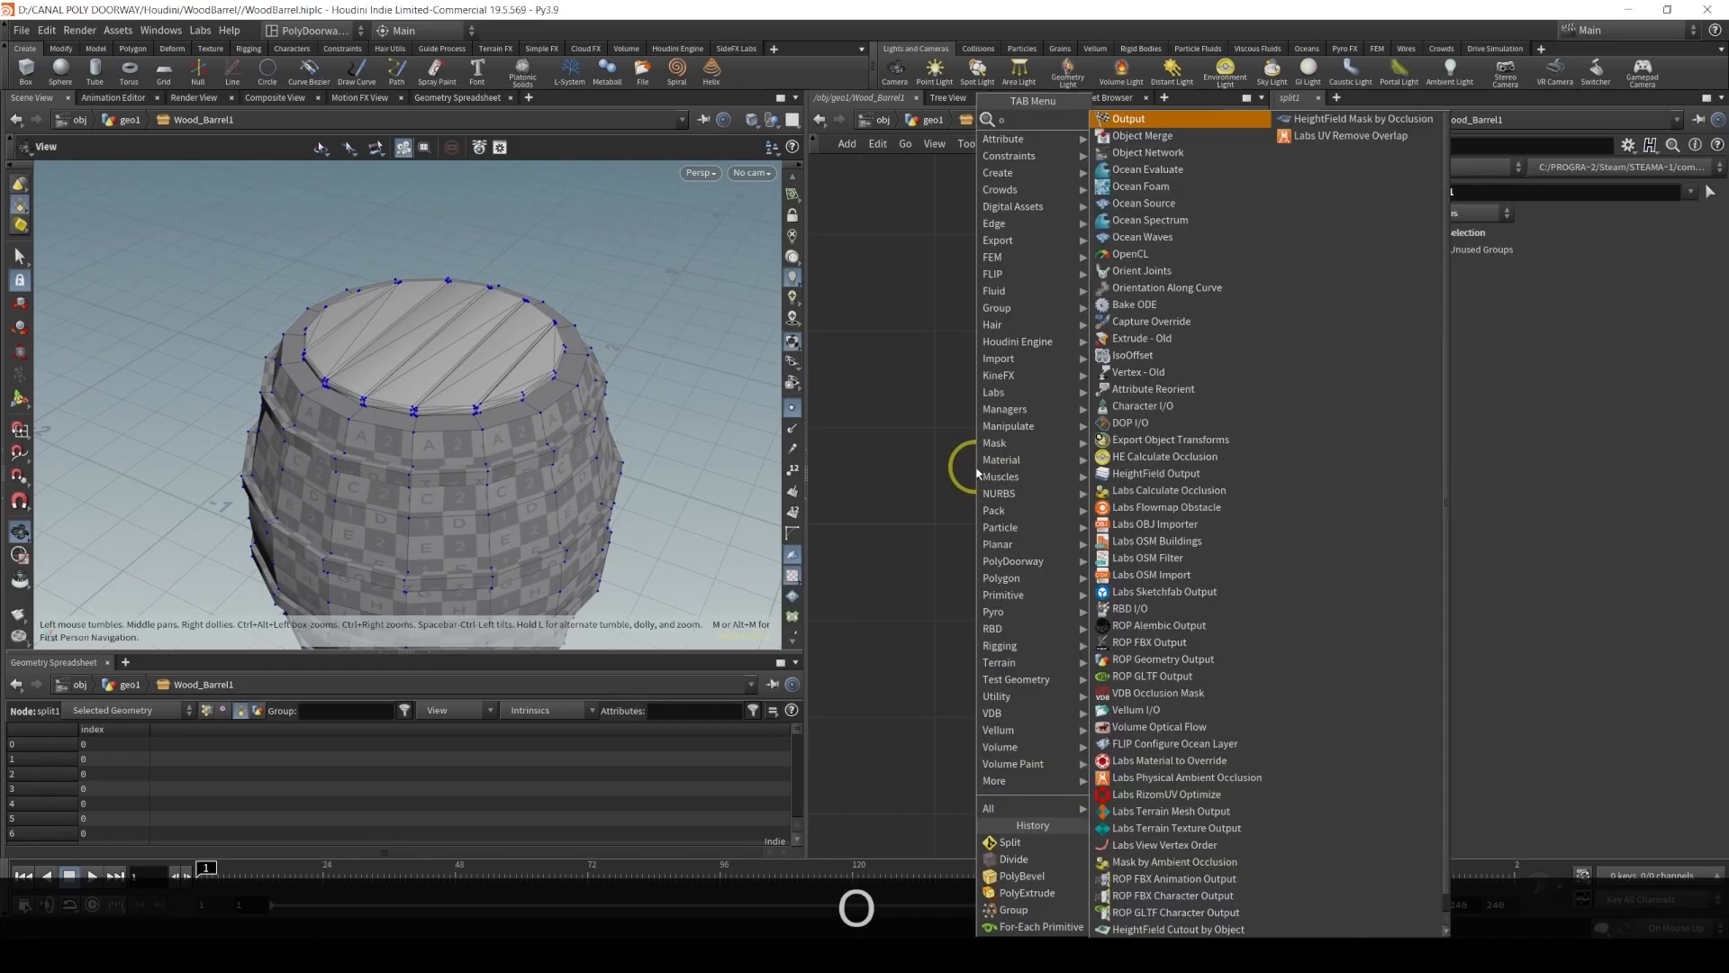
pyautogui.press('BackSpace')
pyautogui.write('tranbs')
pyautogui.press('BackSpace')
pyautogui.press('BackSpace')
pyautogui.press('Return')
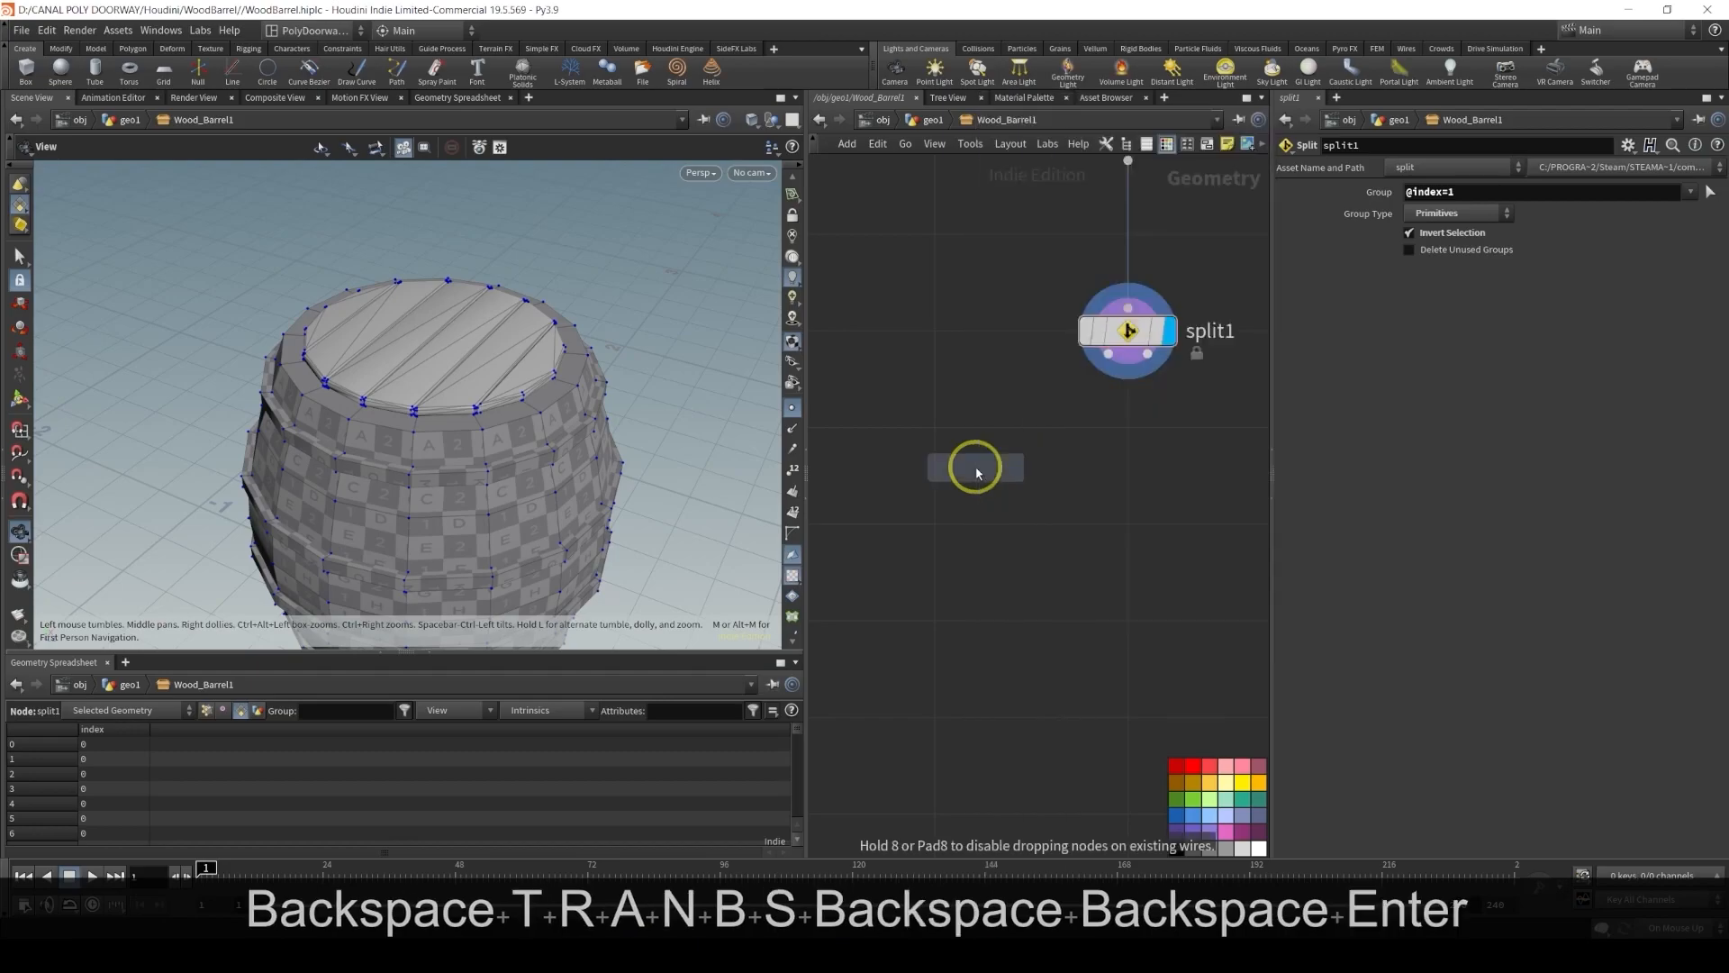
pyautogui.click(935, 522)
pyautogui.click(1108, 353)
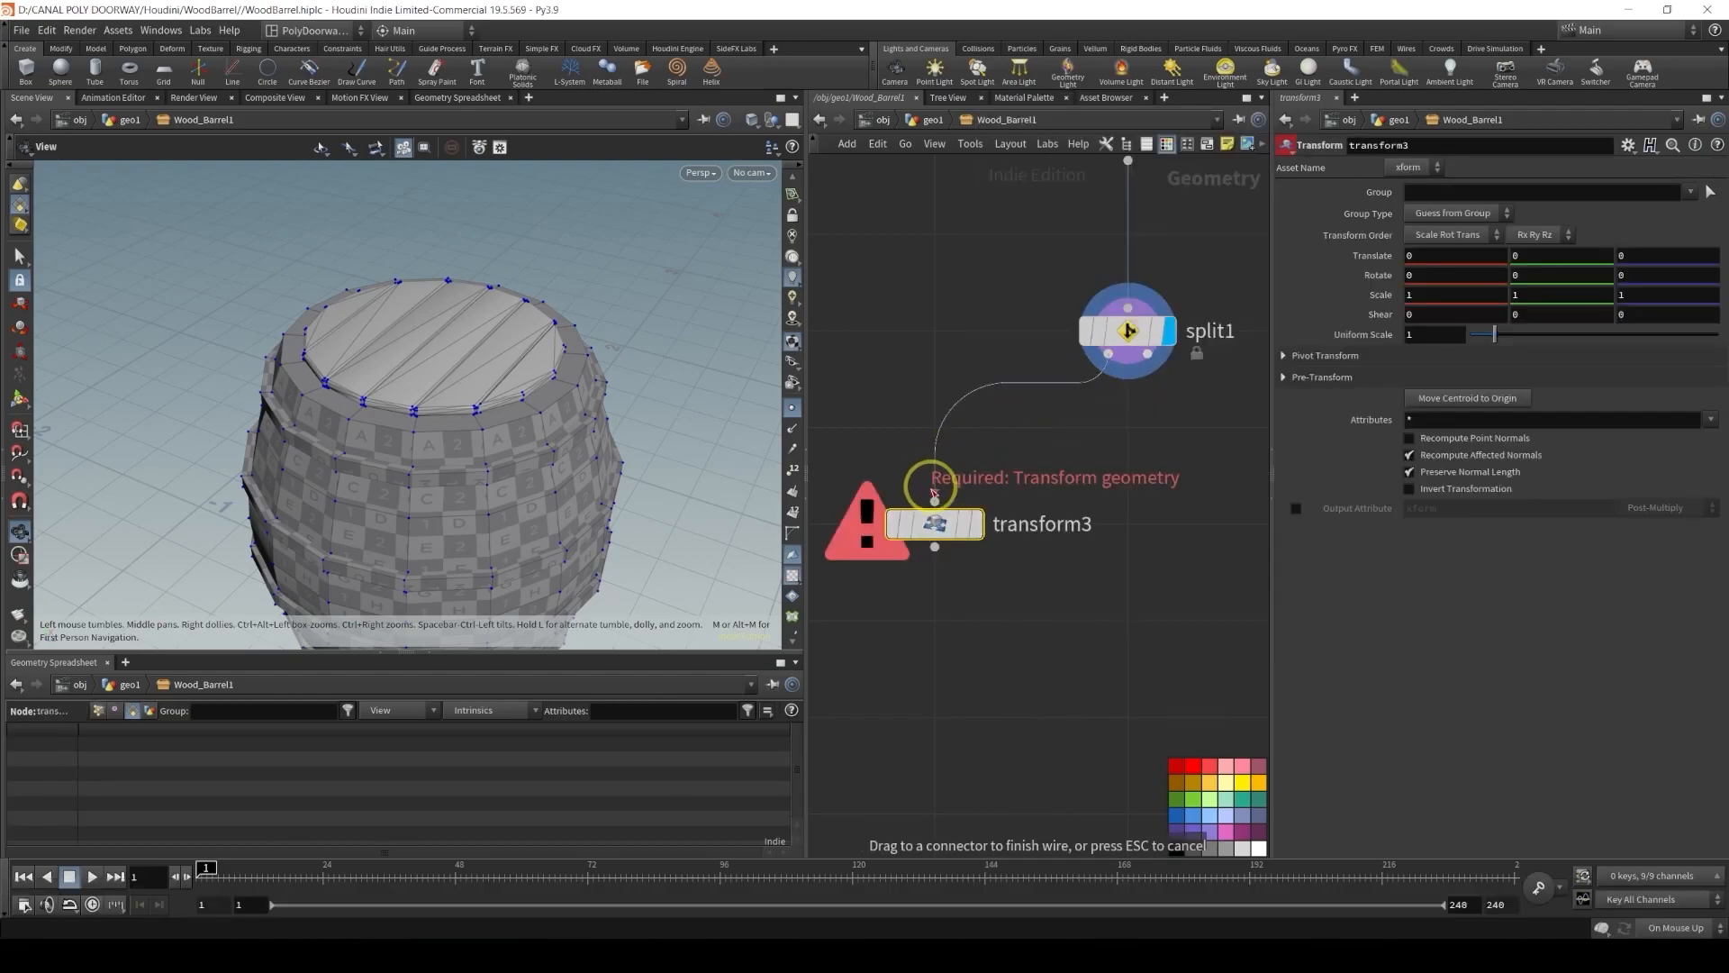
pyautogui.click(935, 498)
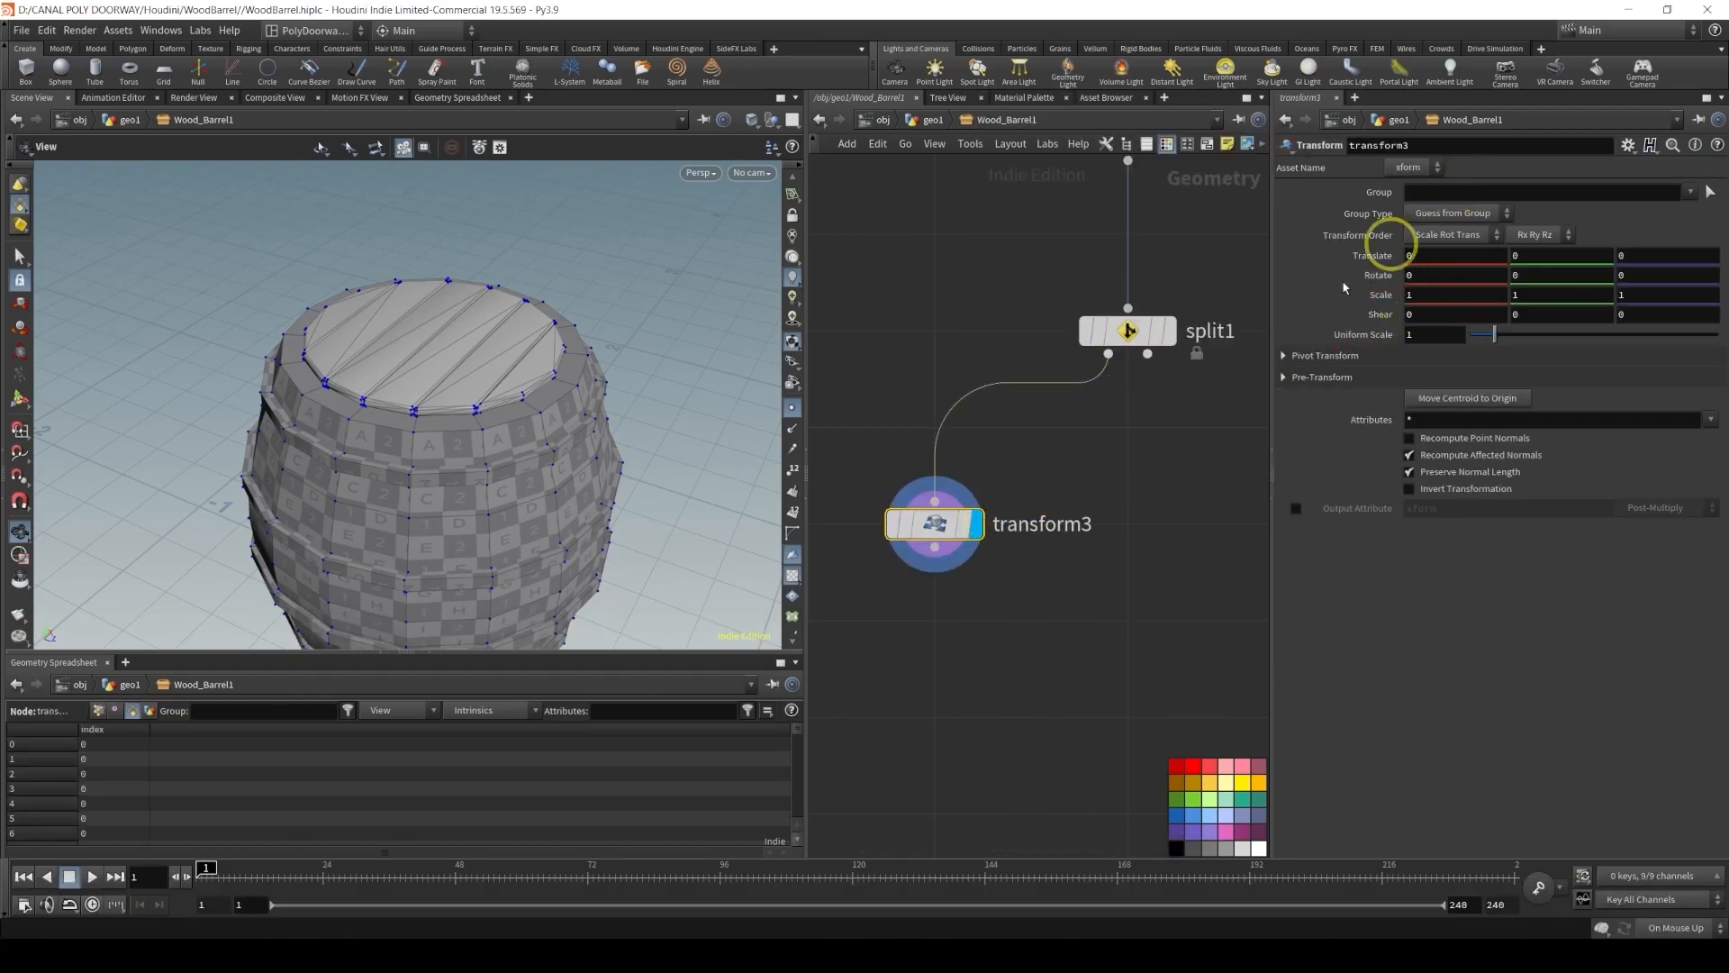
# Rename the new Transform node to offset
pyautogui.doubleClick(1052, 523)
pyautogui.write('offset')
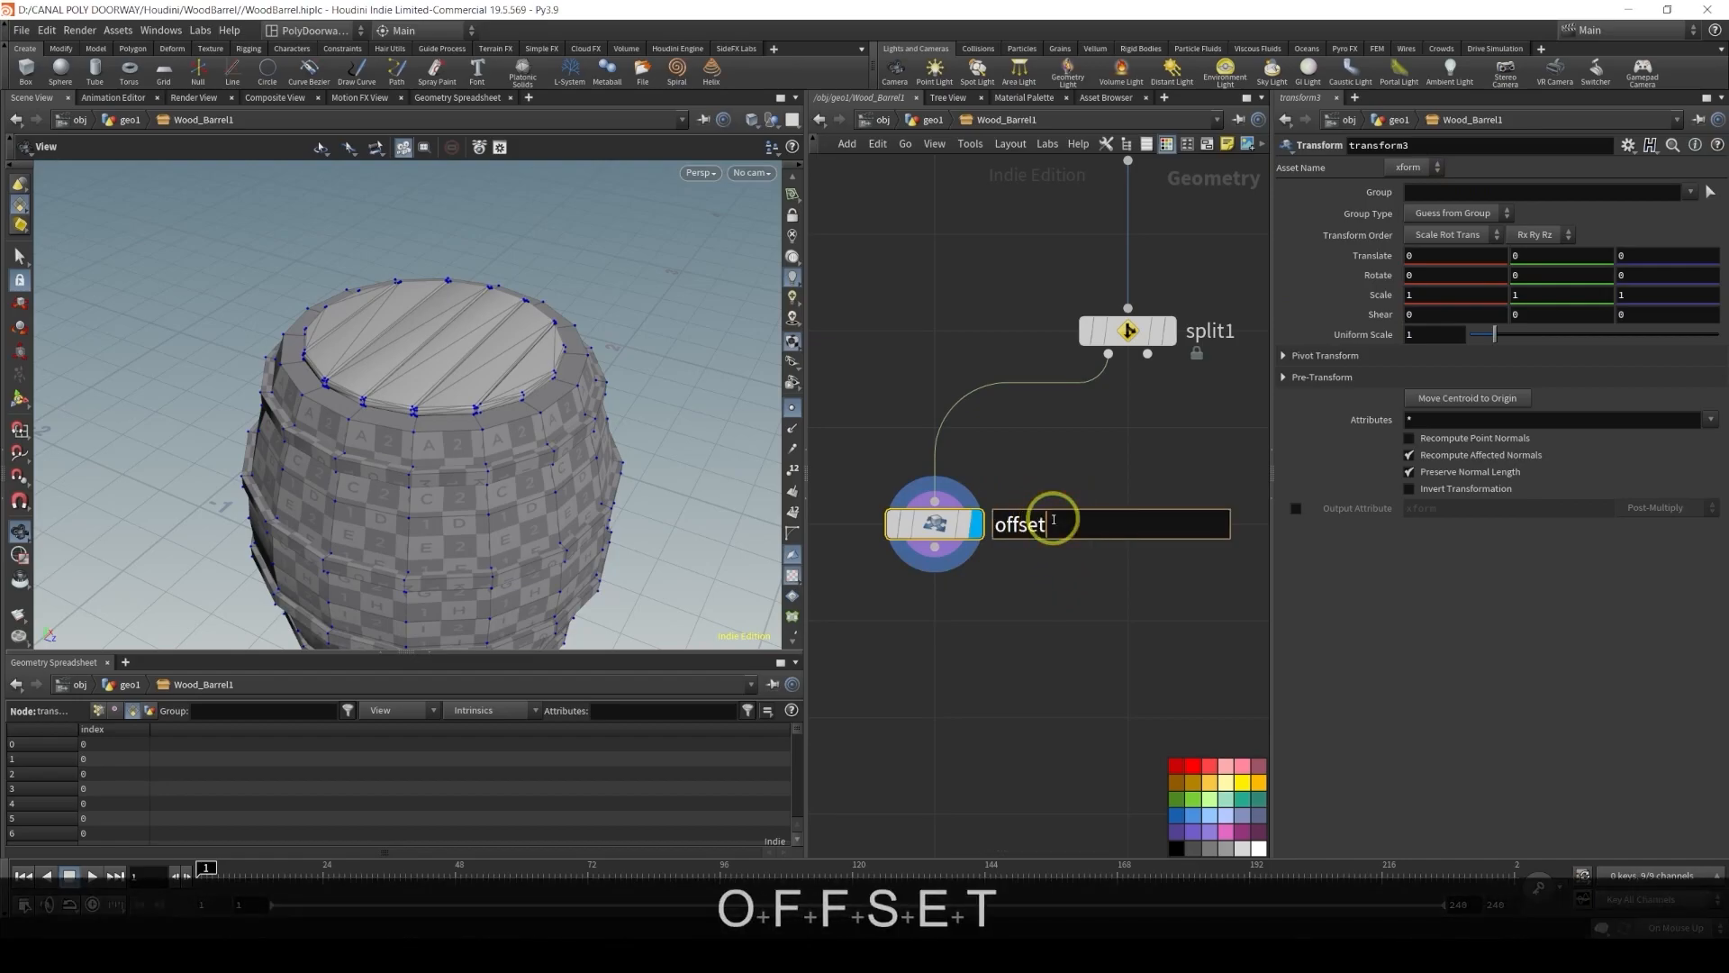
pyautogui.press('Return')
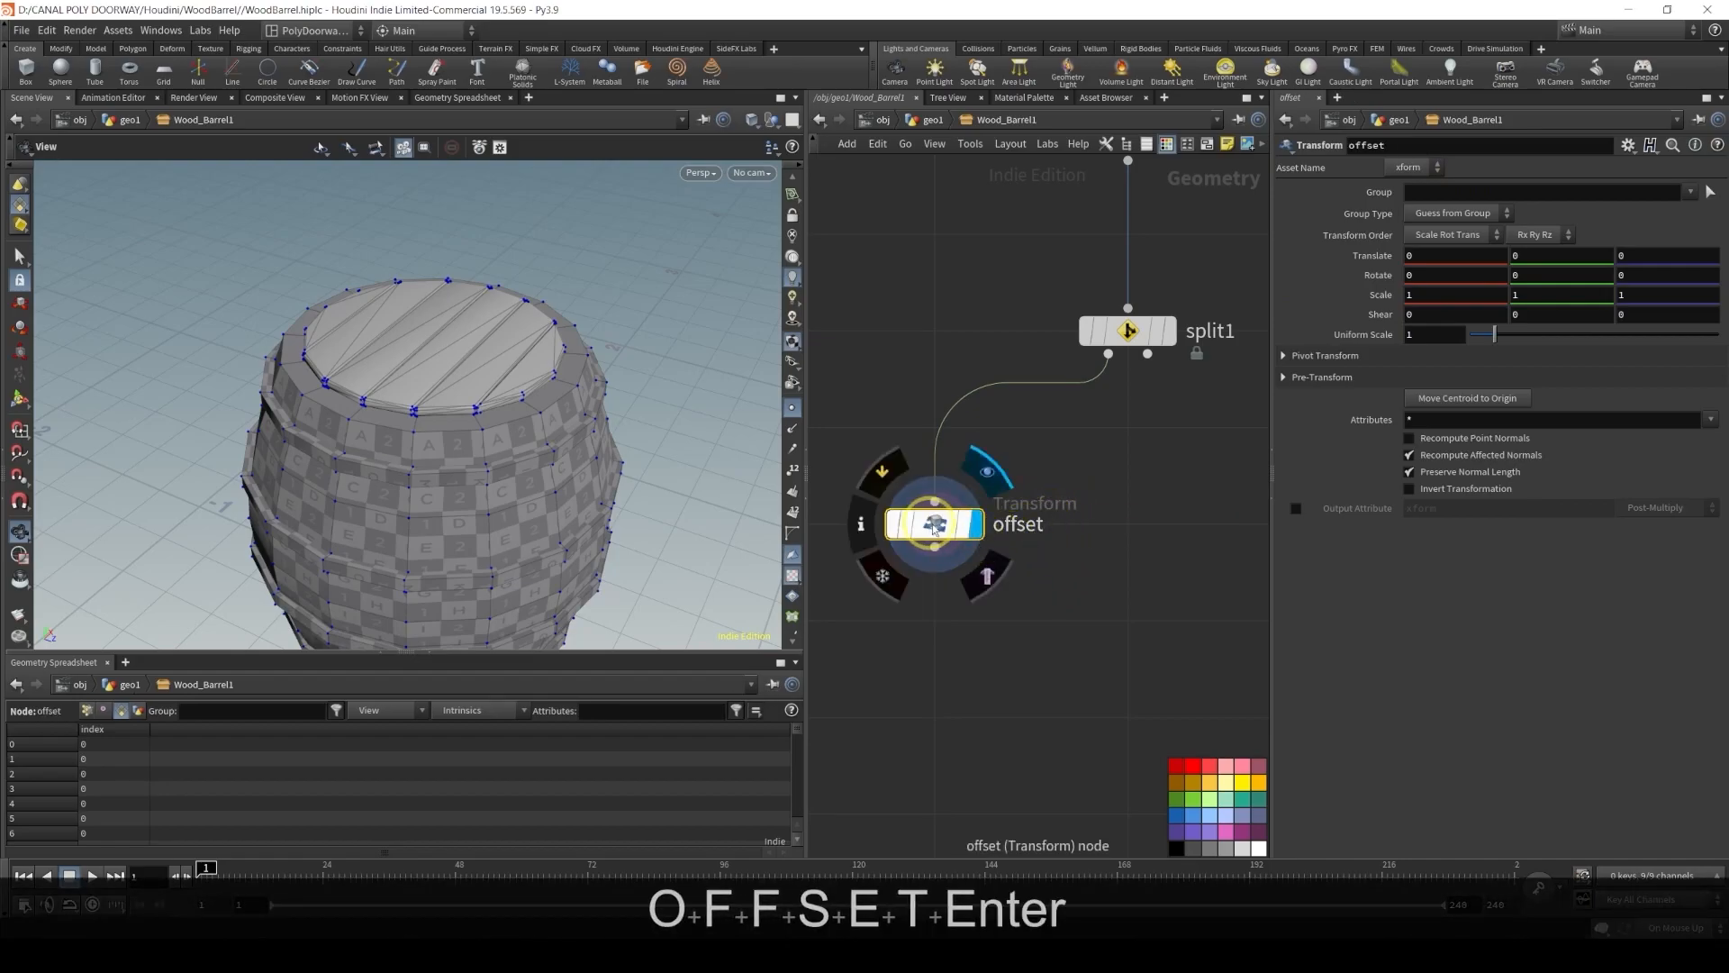
# Set the offset node's Uniform Scale to 1.05
pyautogui.click(1408, 335)
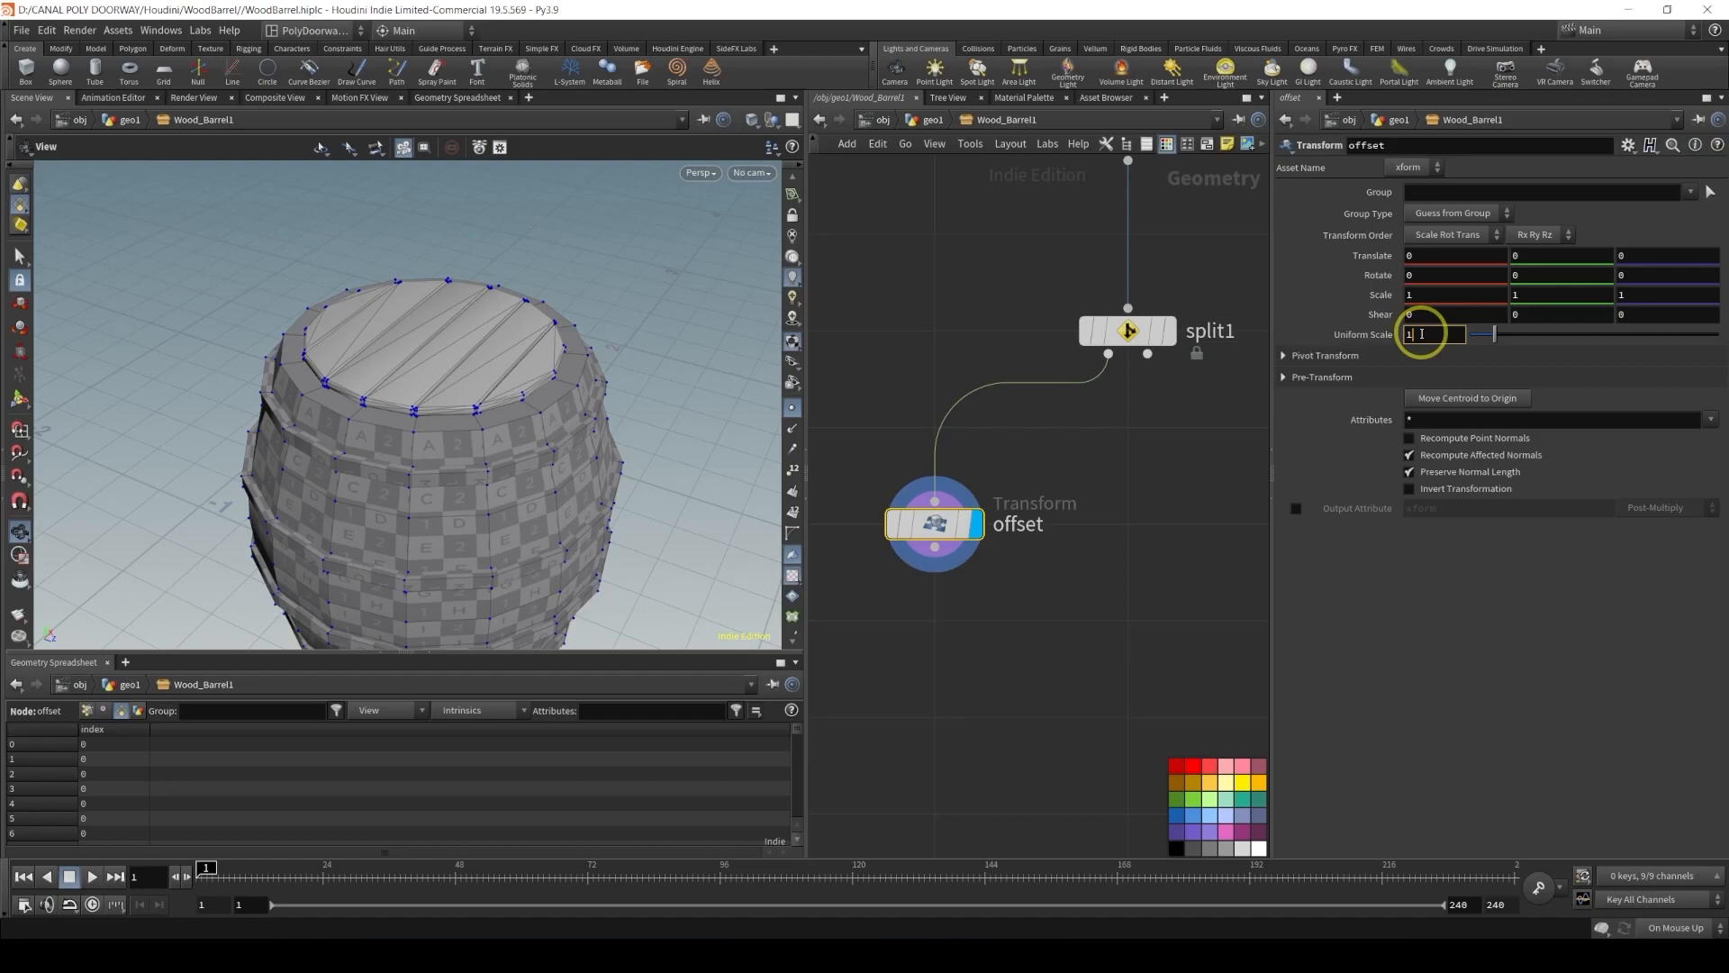
pyautogui.write('.05')
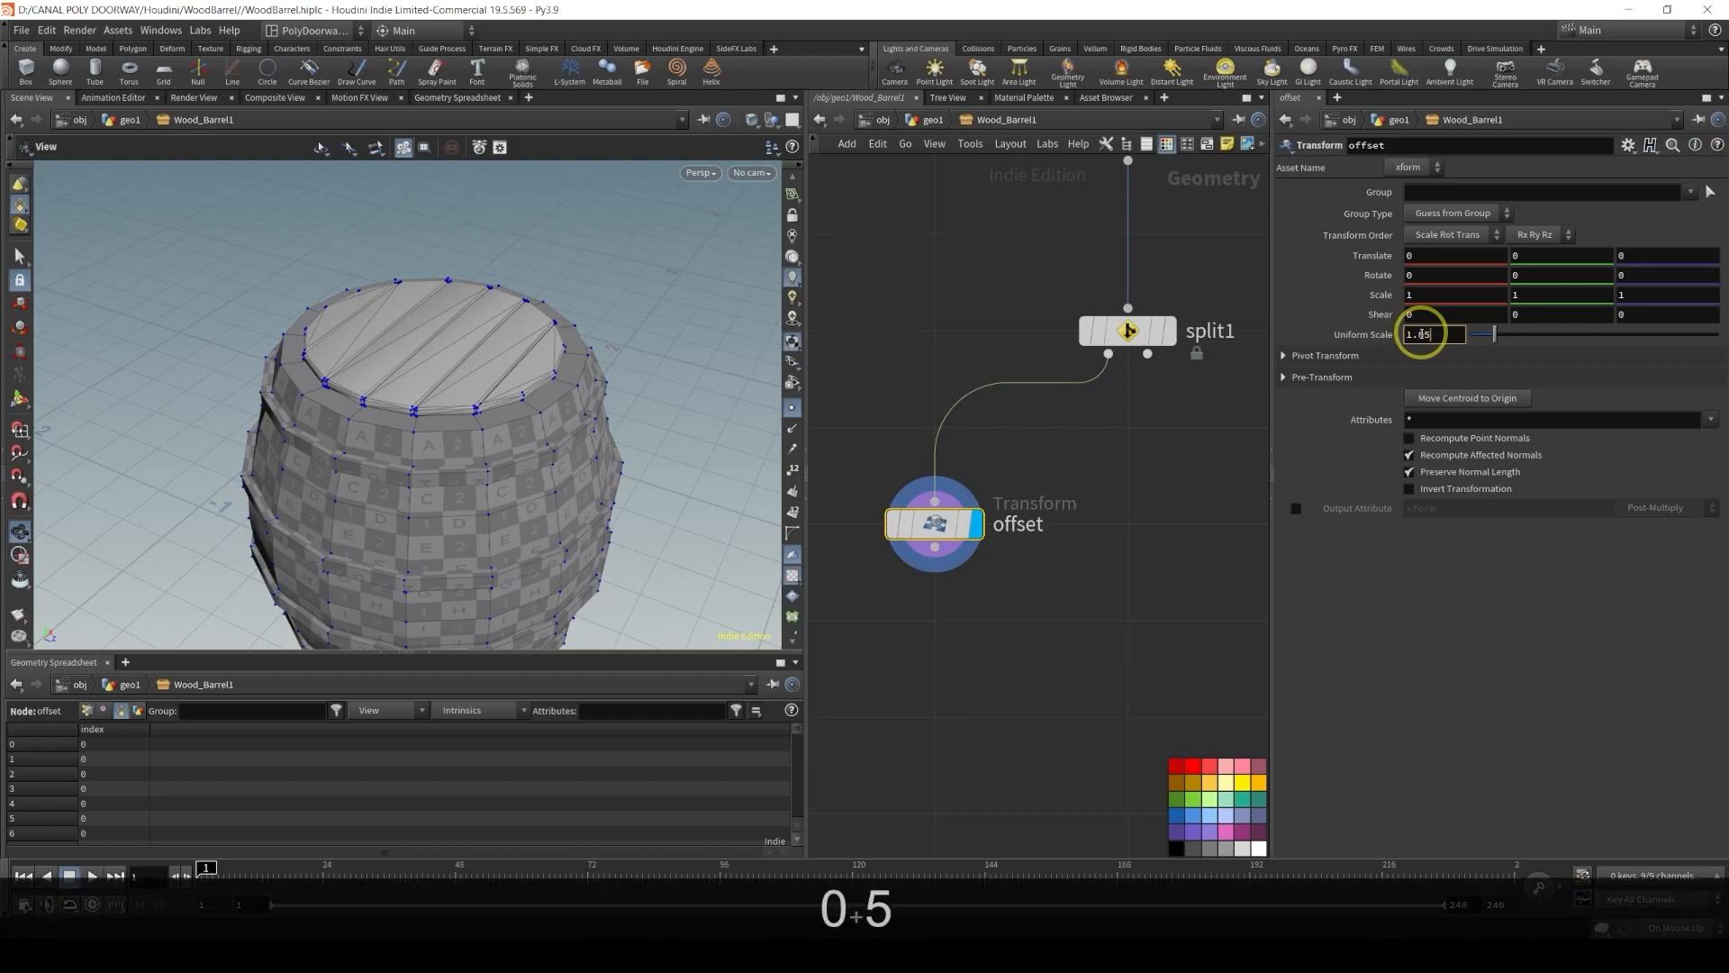
pyautogui.press('Return')
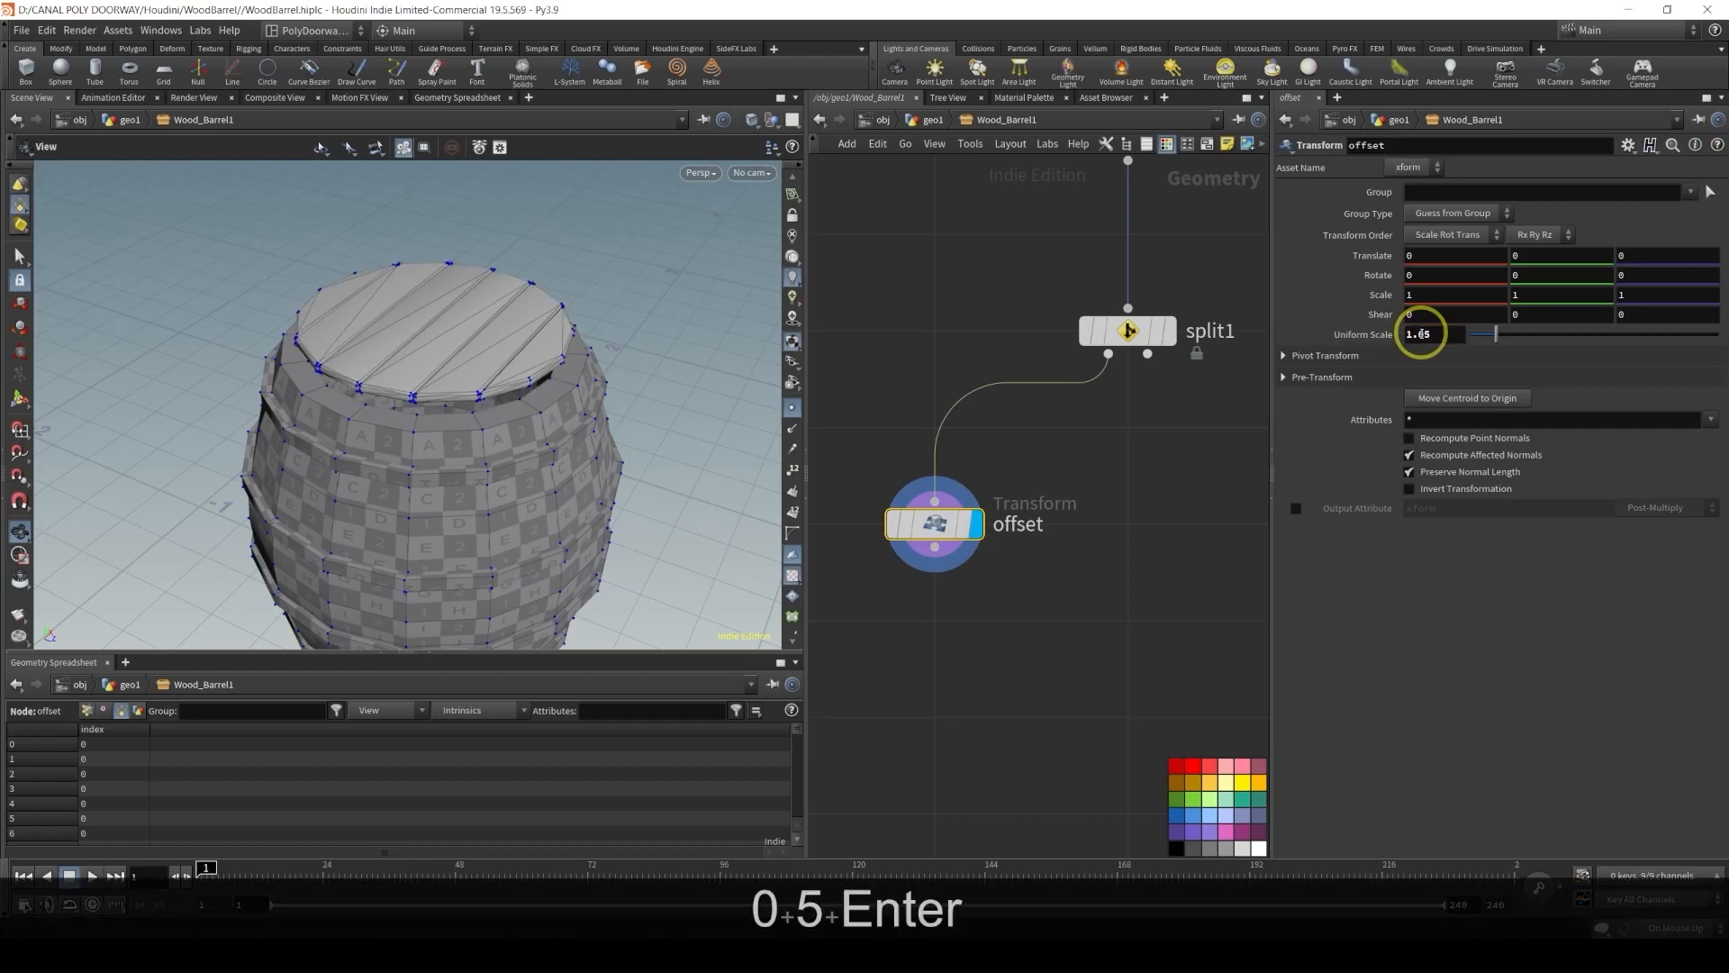
# Set the offset node's Pivot Translate to $CEX, $CEY and $CEZ
pyautogui.click(1318, 360)
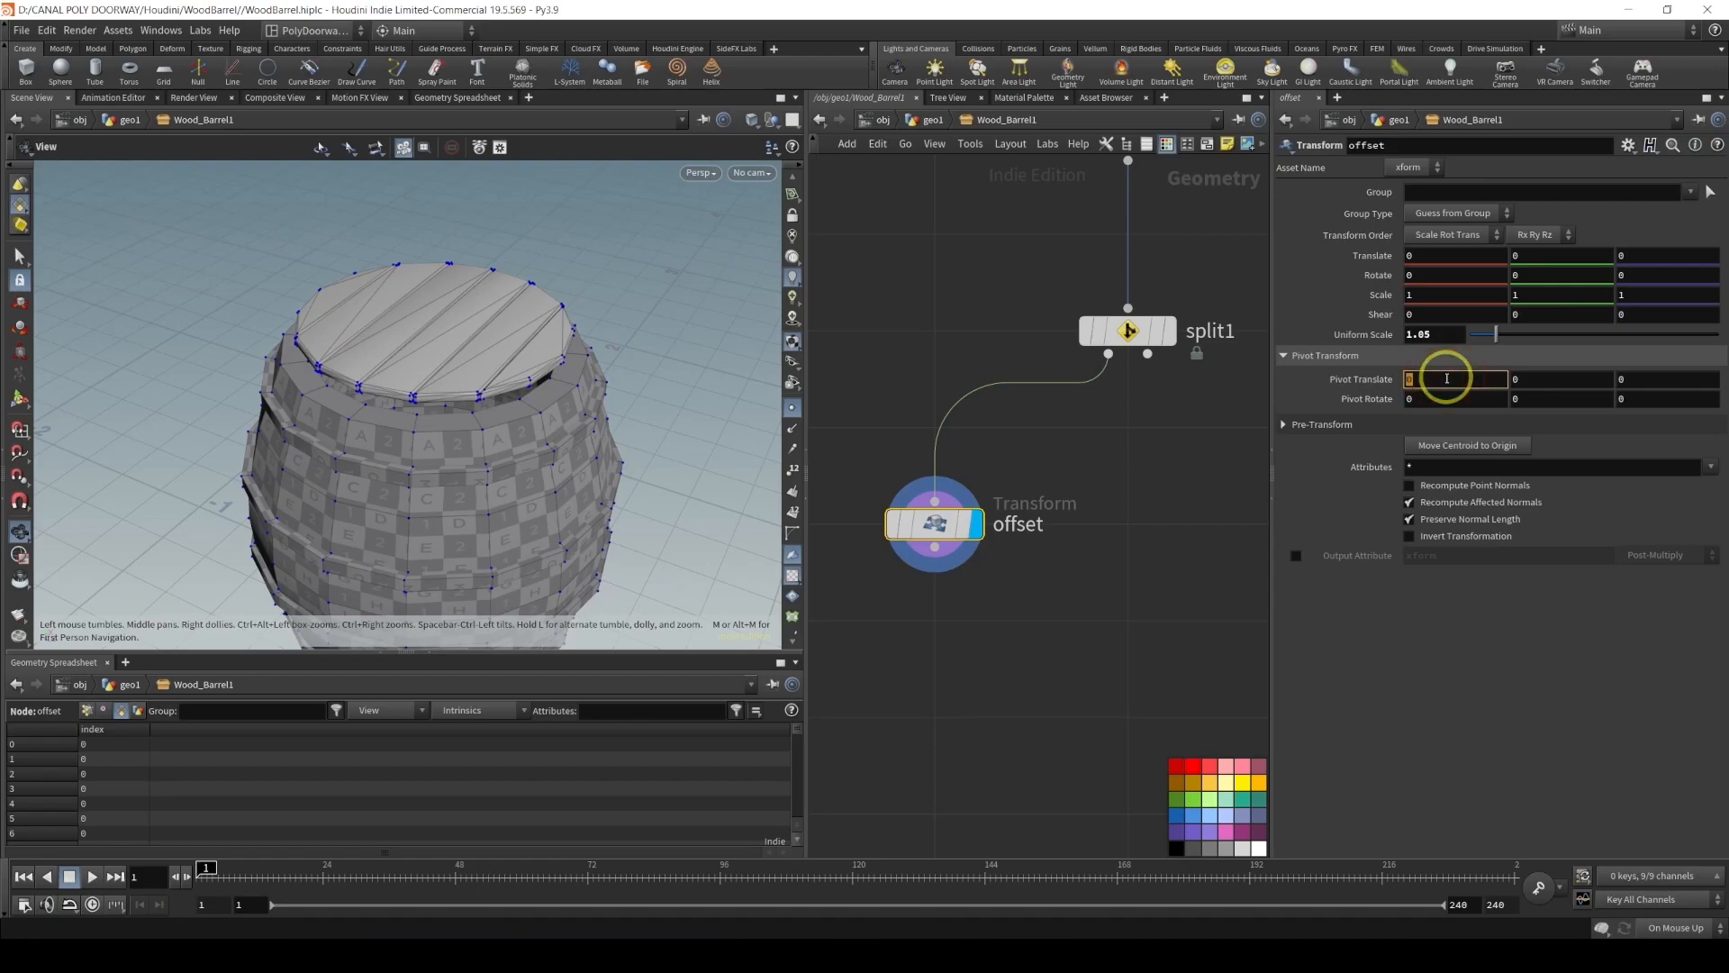
pyautogui.write('$C')
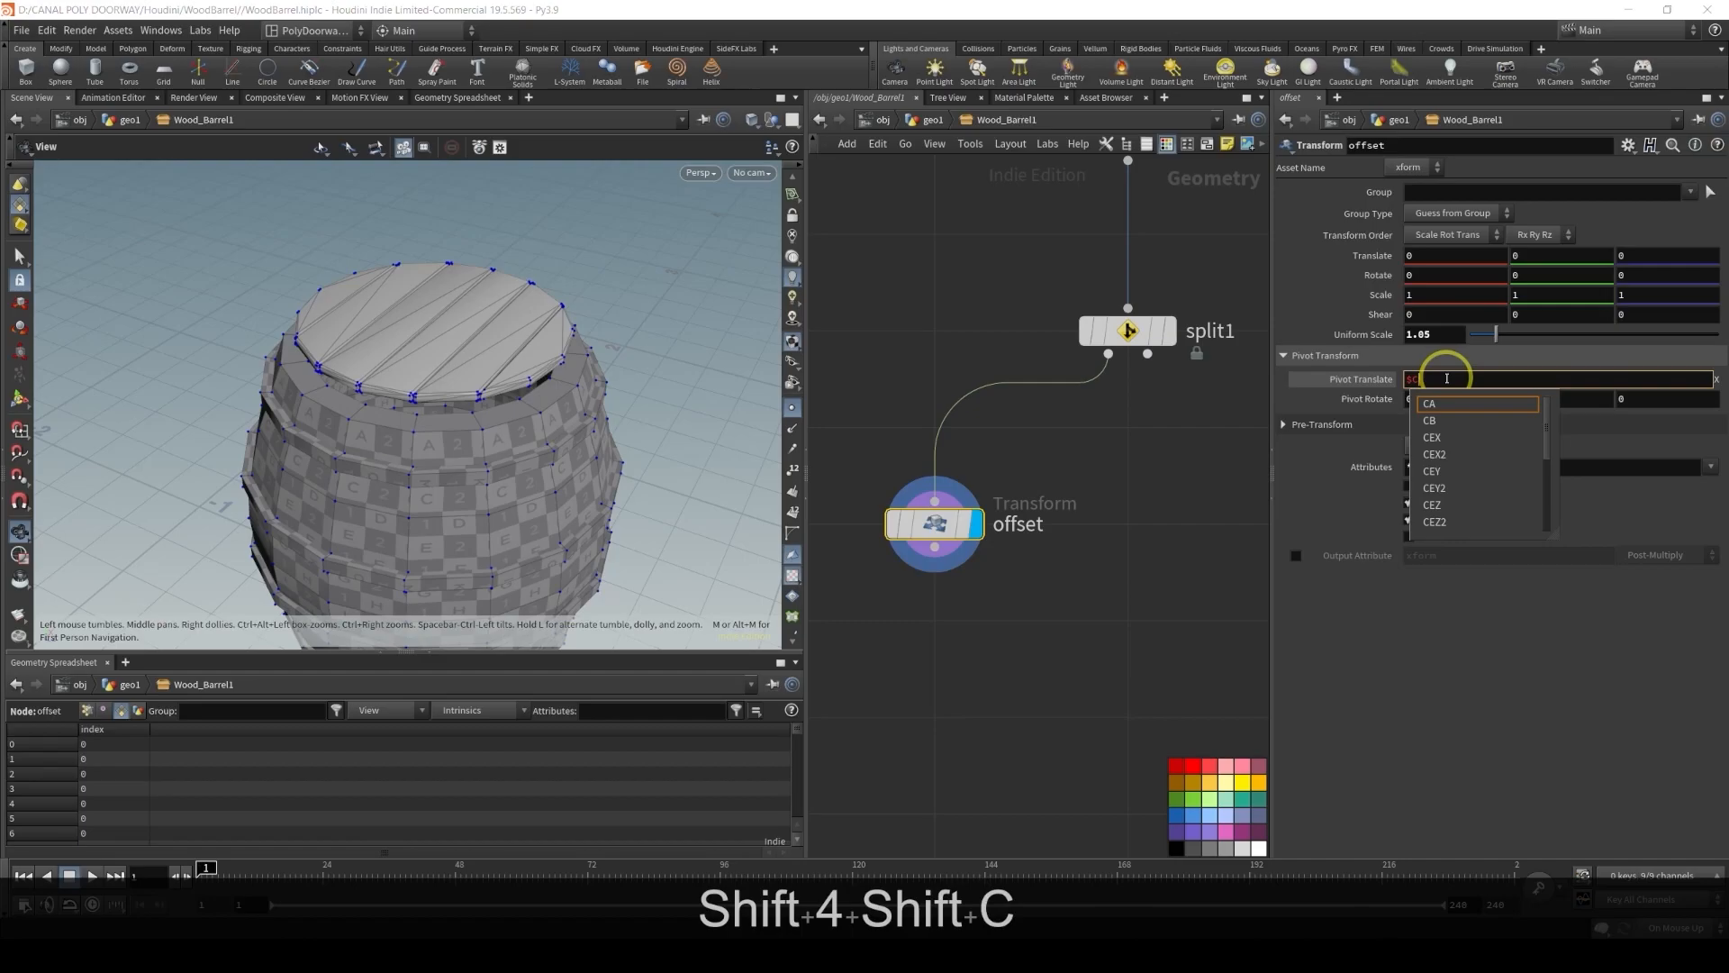
pyautogui.write('E')
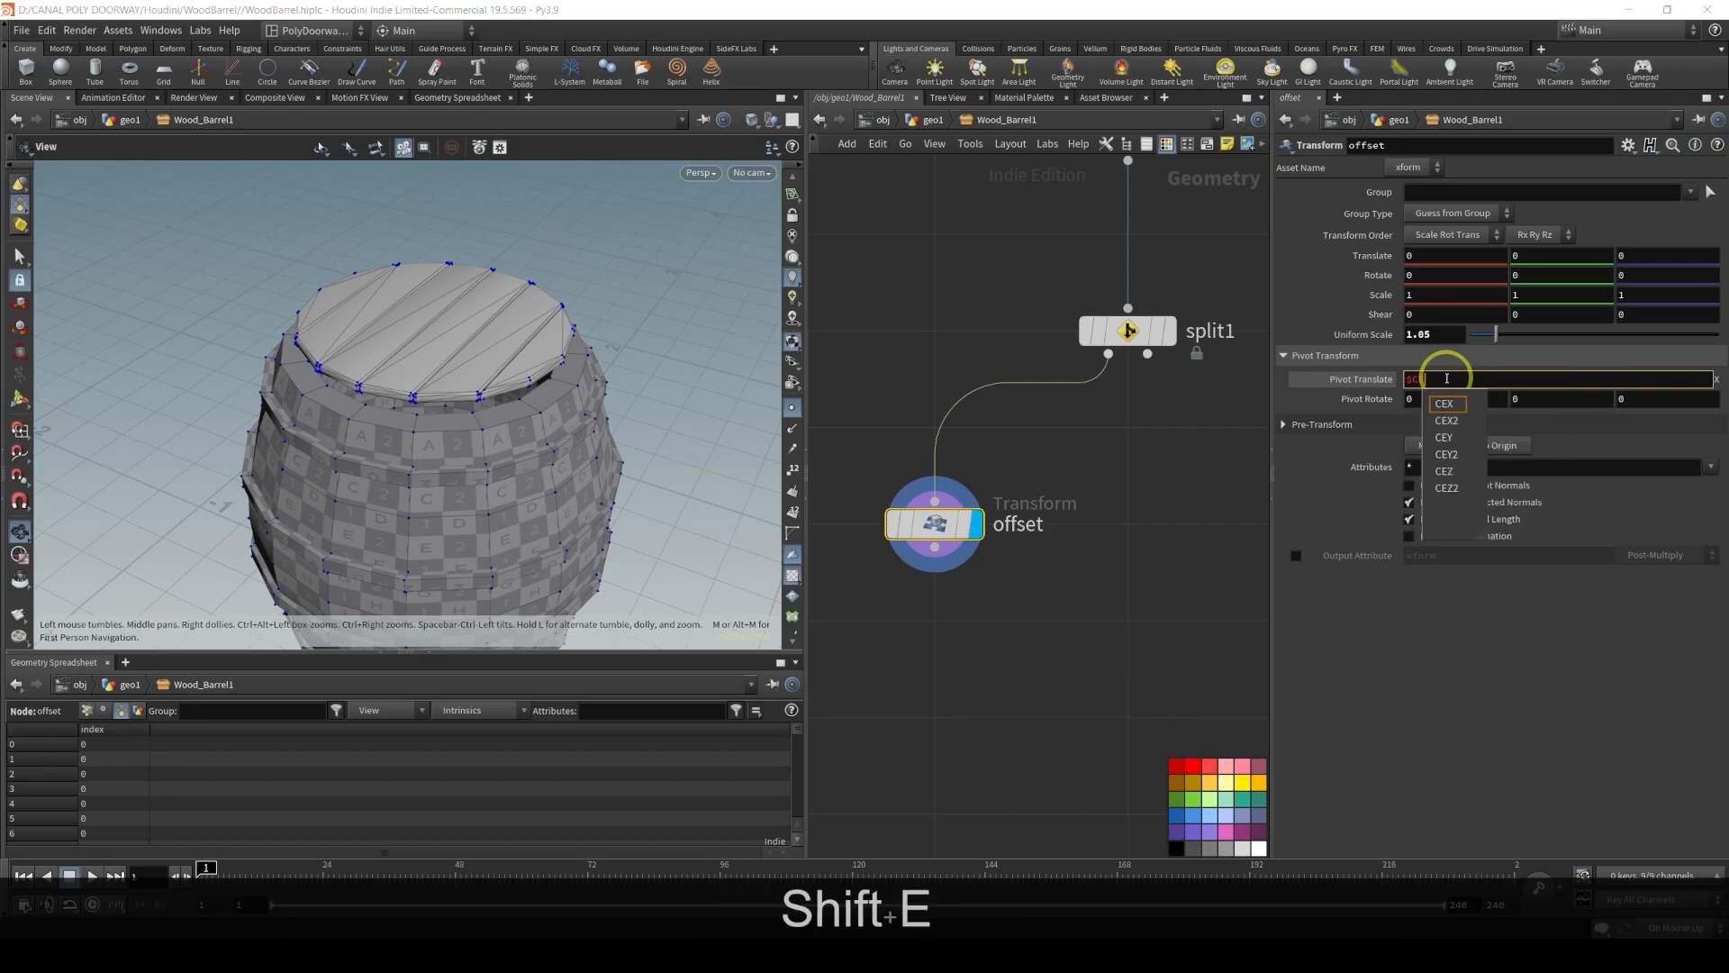
pyautogui.write('X')
pyautogui.press('Home')
pyautogui.hotkey('ctrl', 'c')
pyautogui.press('Tab')
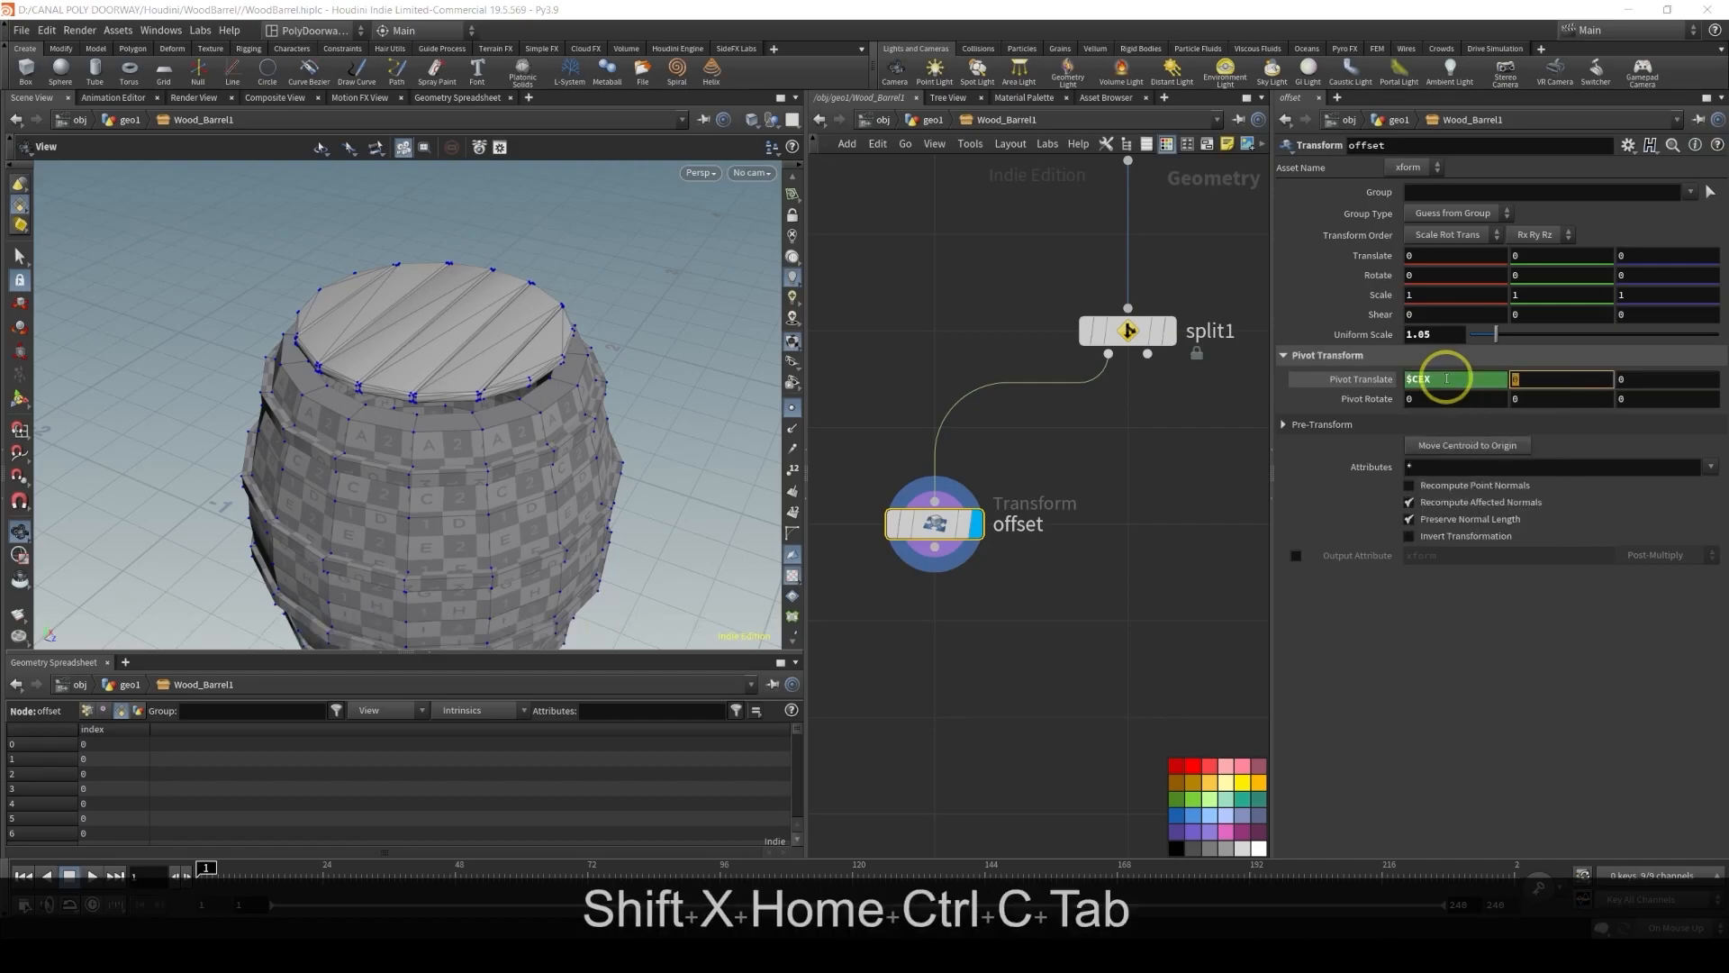
pyautogui.hotkey('ctrl', 'v')
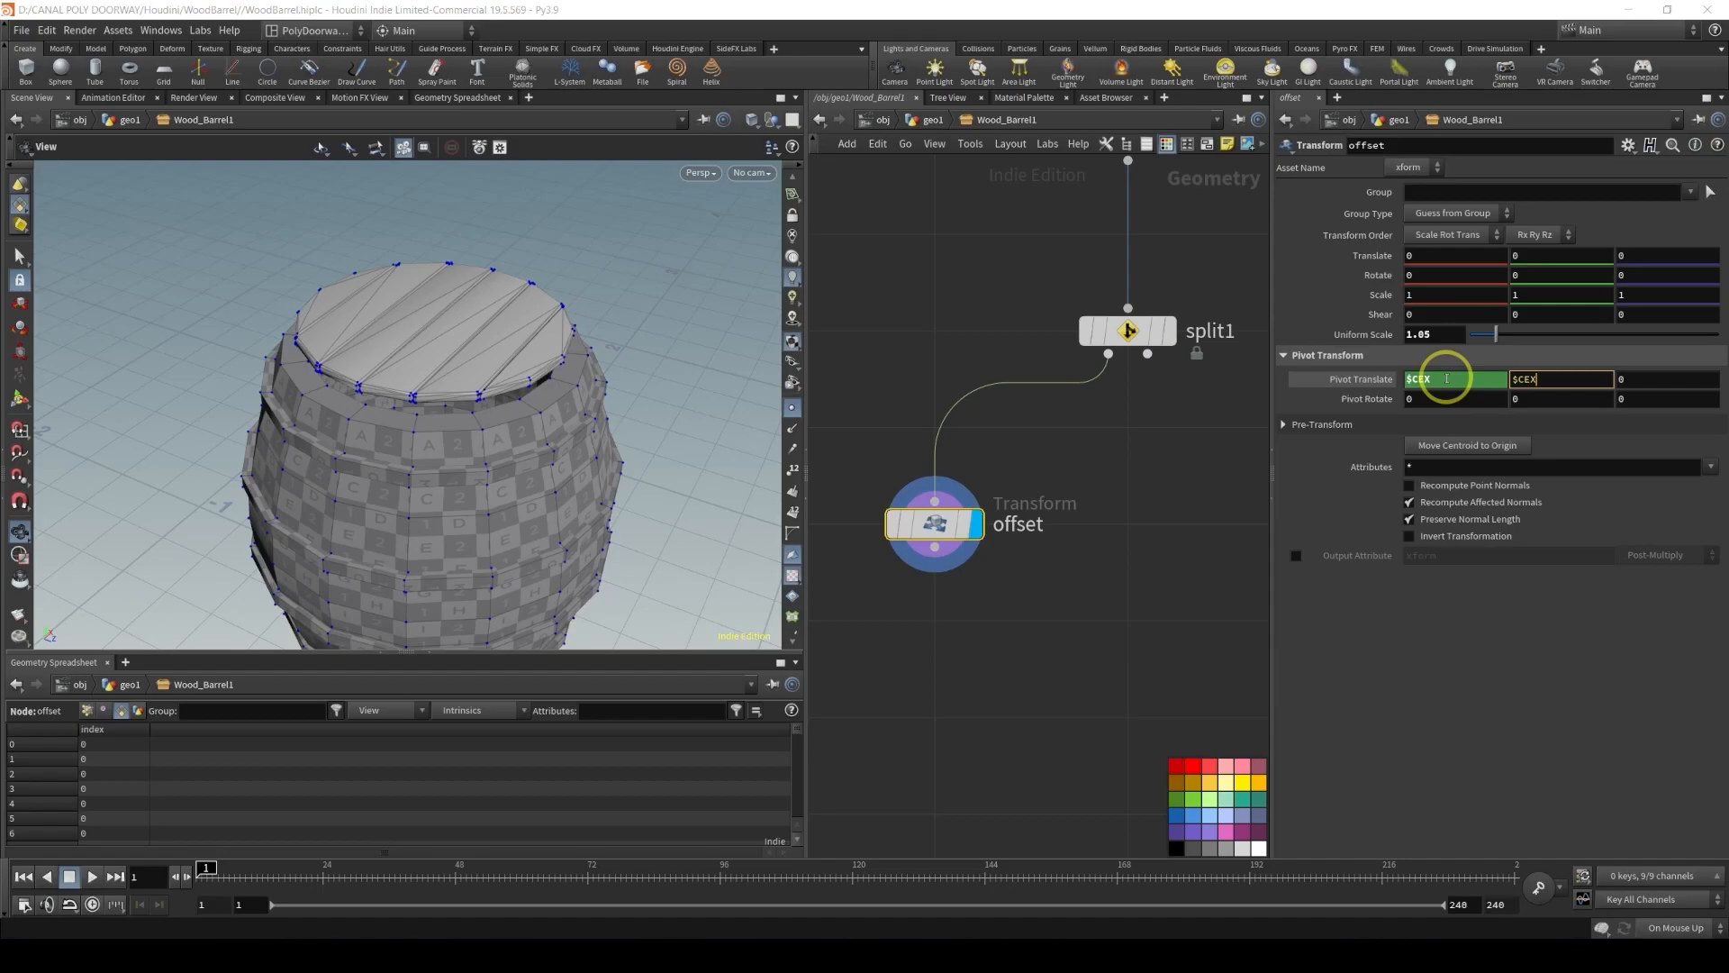
pyautogui.press('BackSpace')
pyautogui.write('Y')
pyautogui.press('Tab')
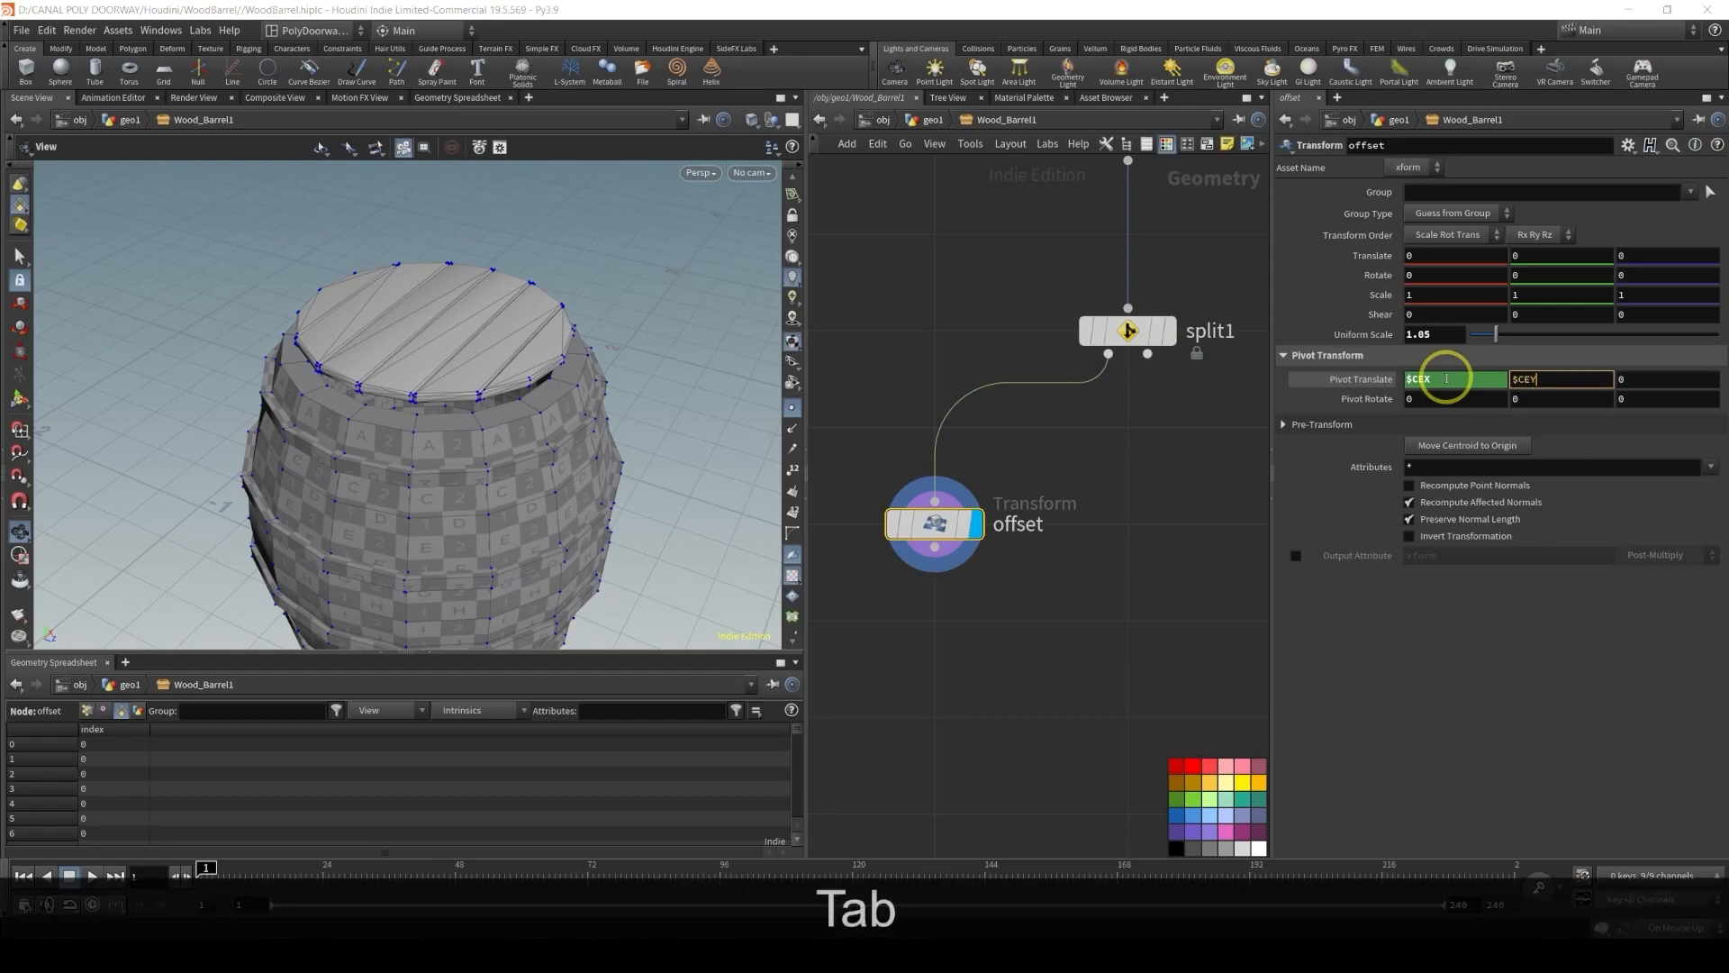
pyautogui.press('Tab')
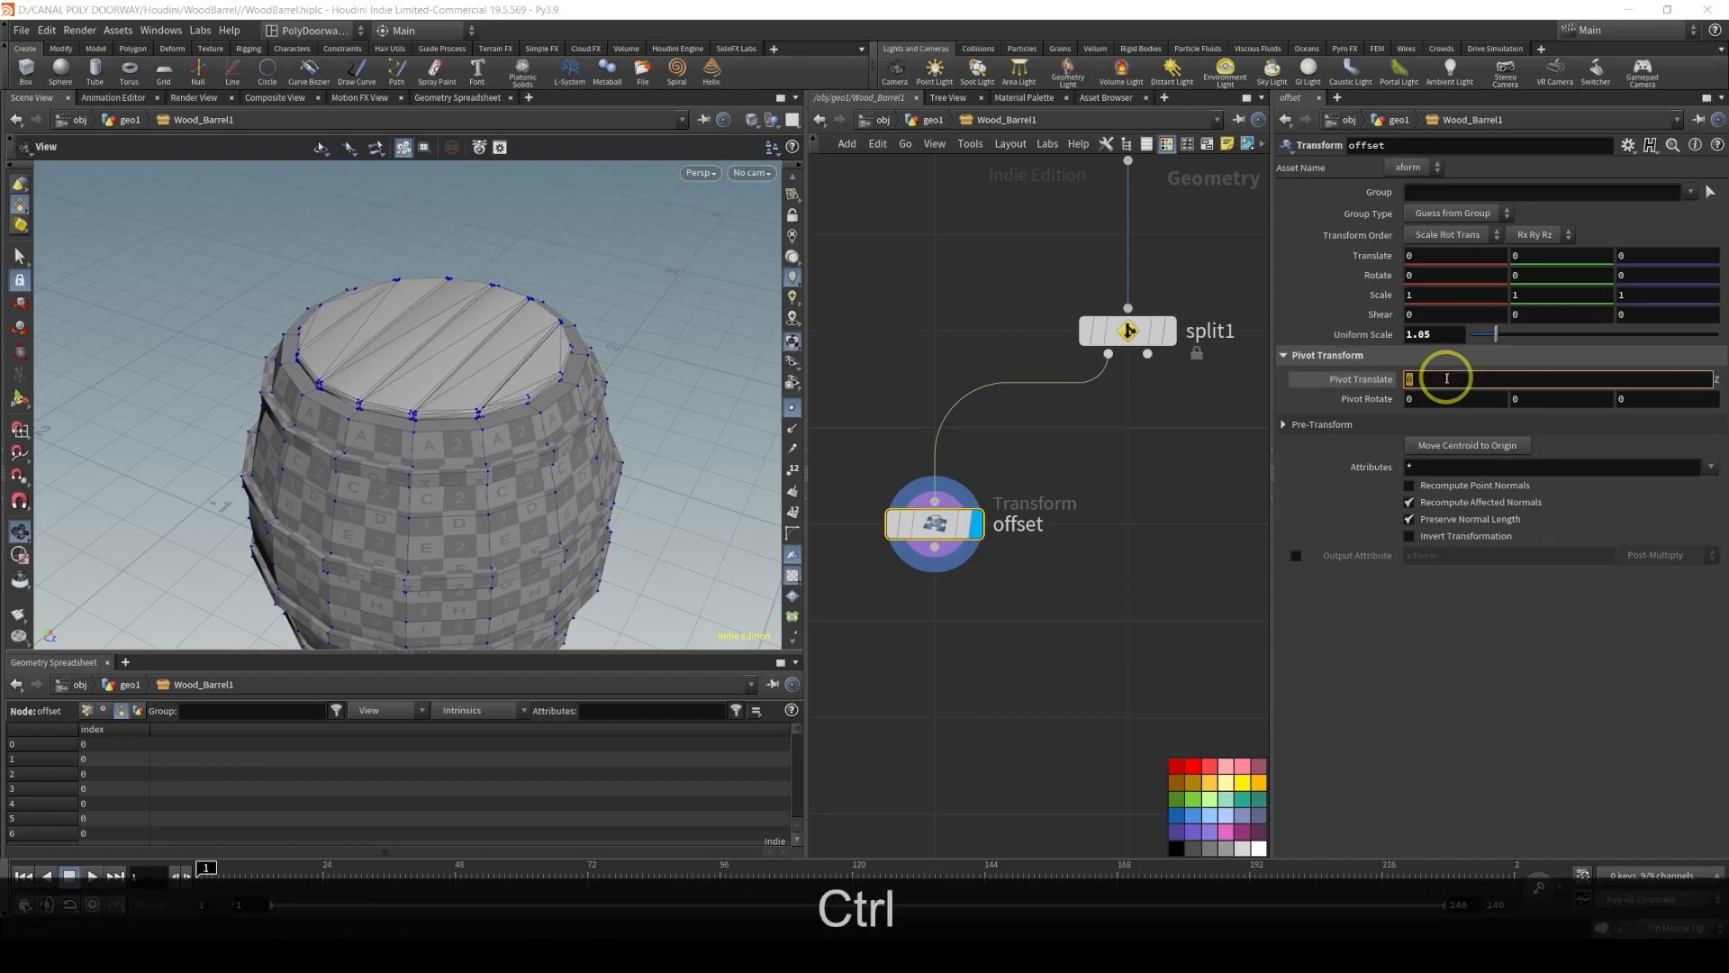
pyautogui.hotkey('ctrl', 'v')
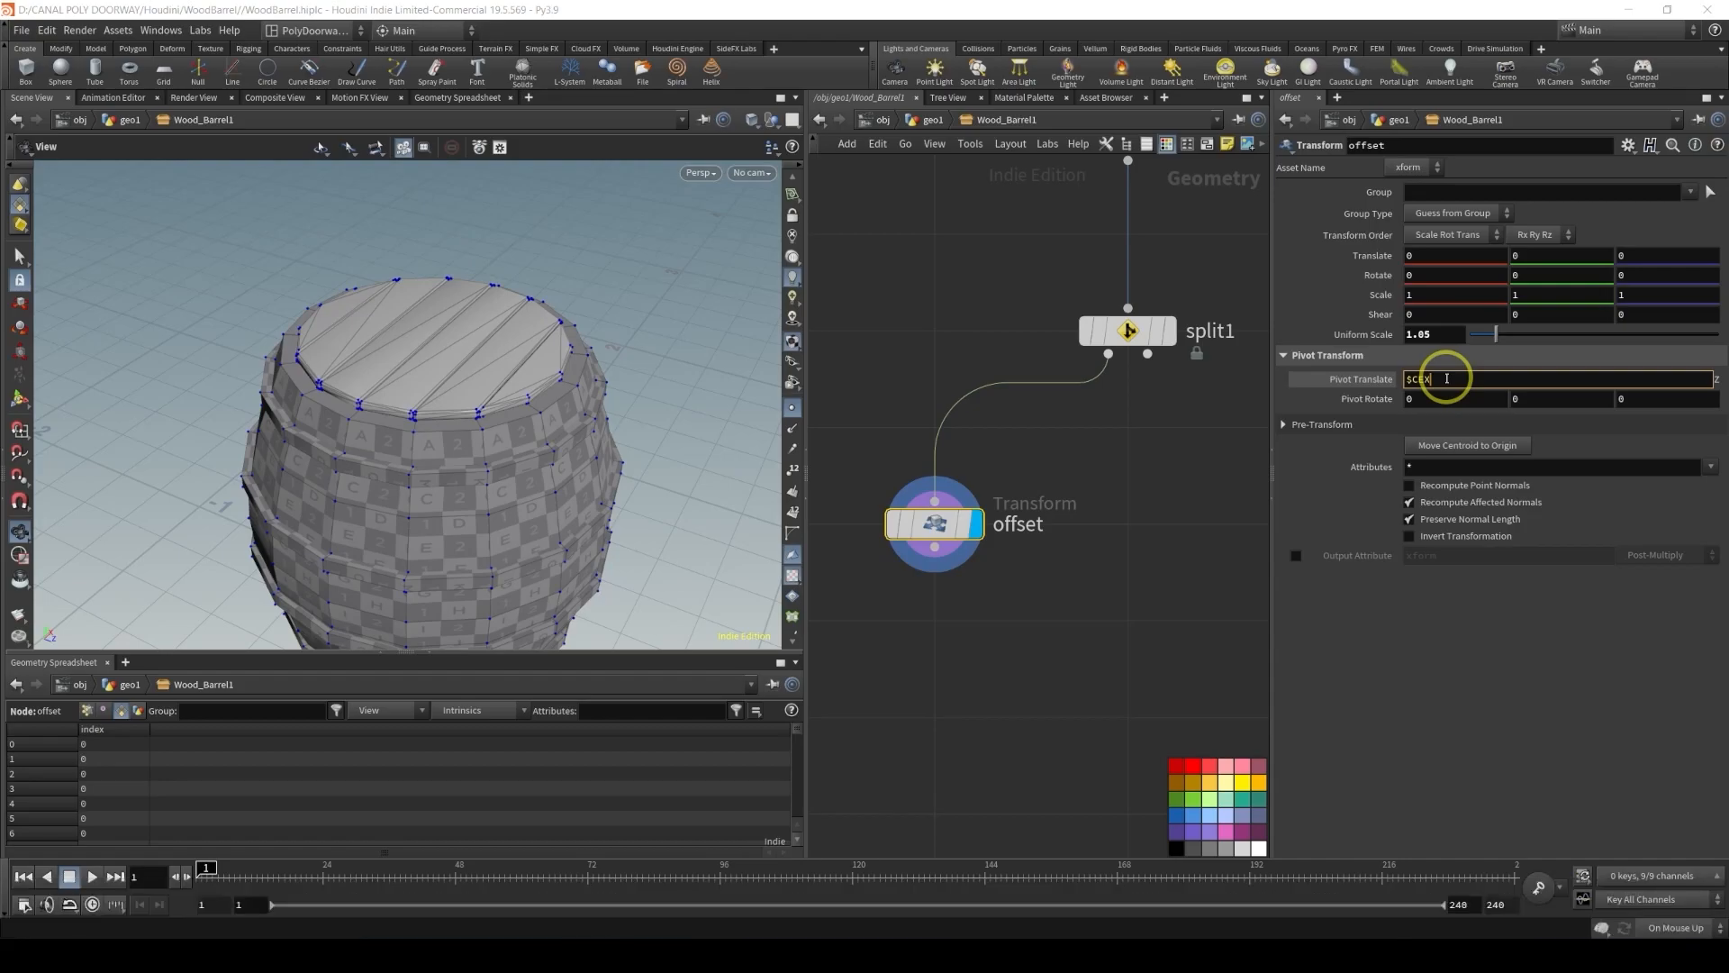
pyautogui.press('BackSpace')
pyautogui.write('Z')
pyautogui.press('Return')
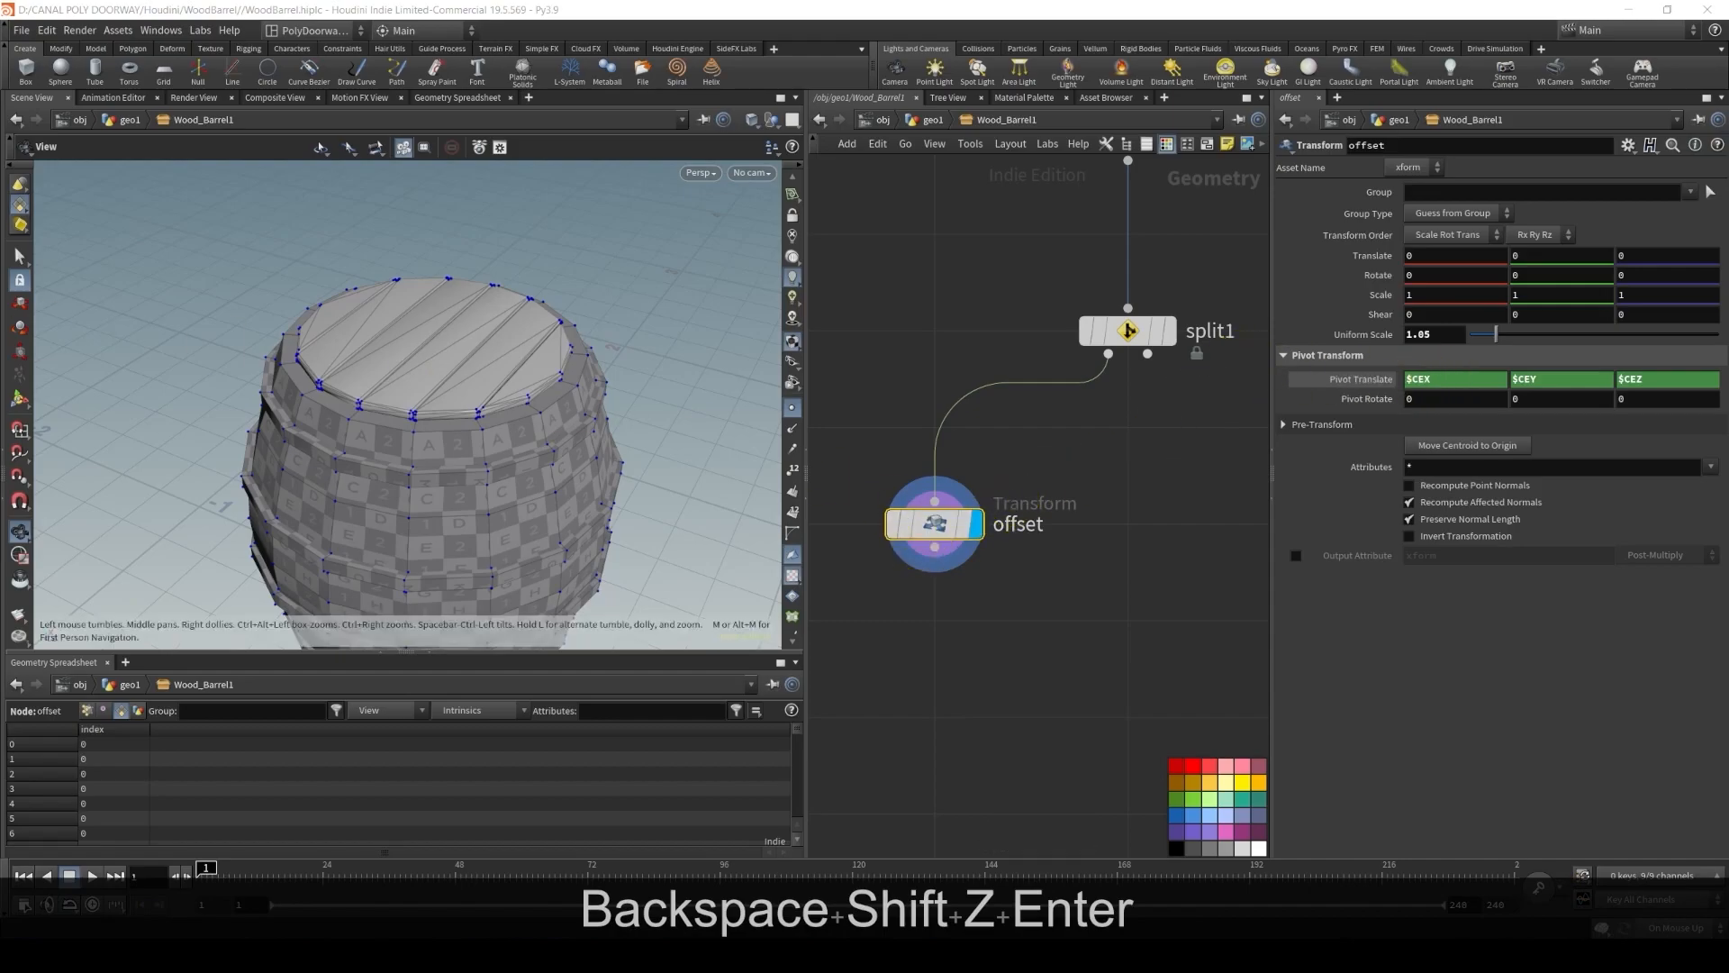
# Add a Switch node and a Null node beside the offset node
pyautogui.press('Tab')
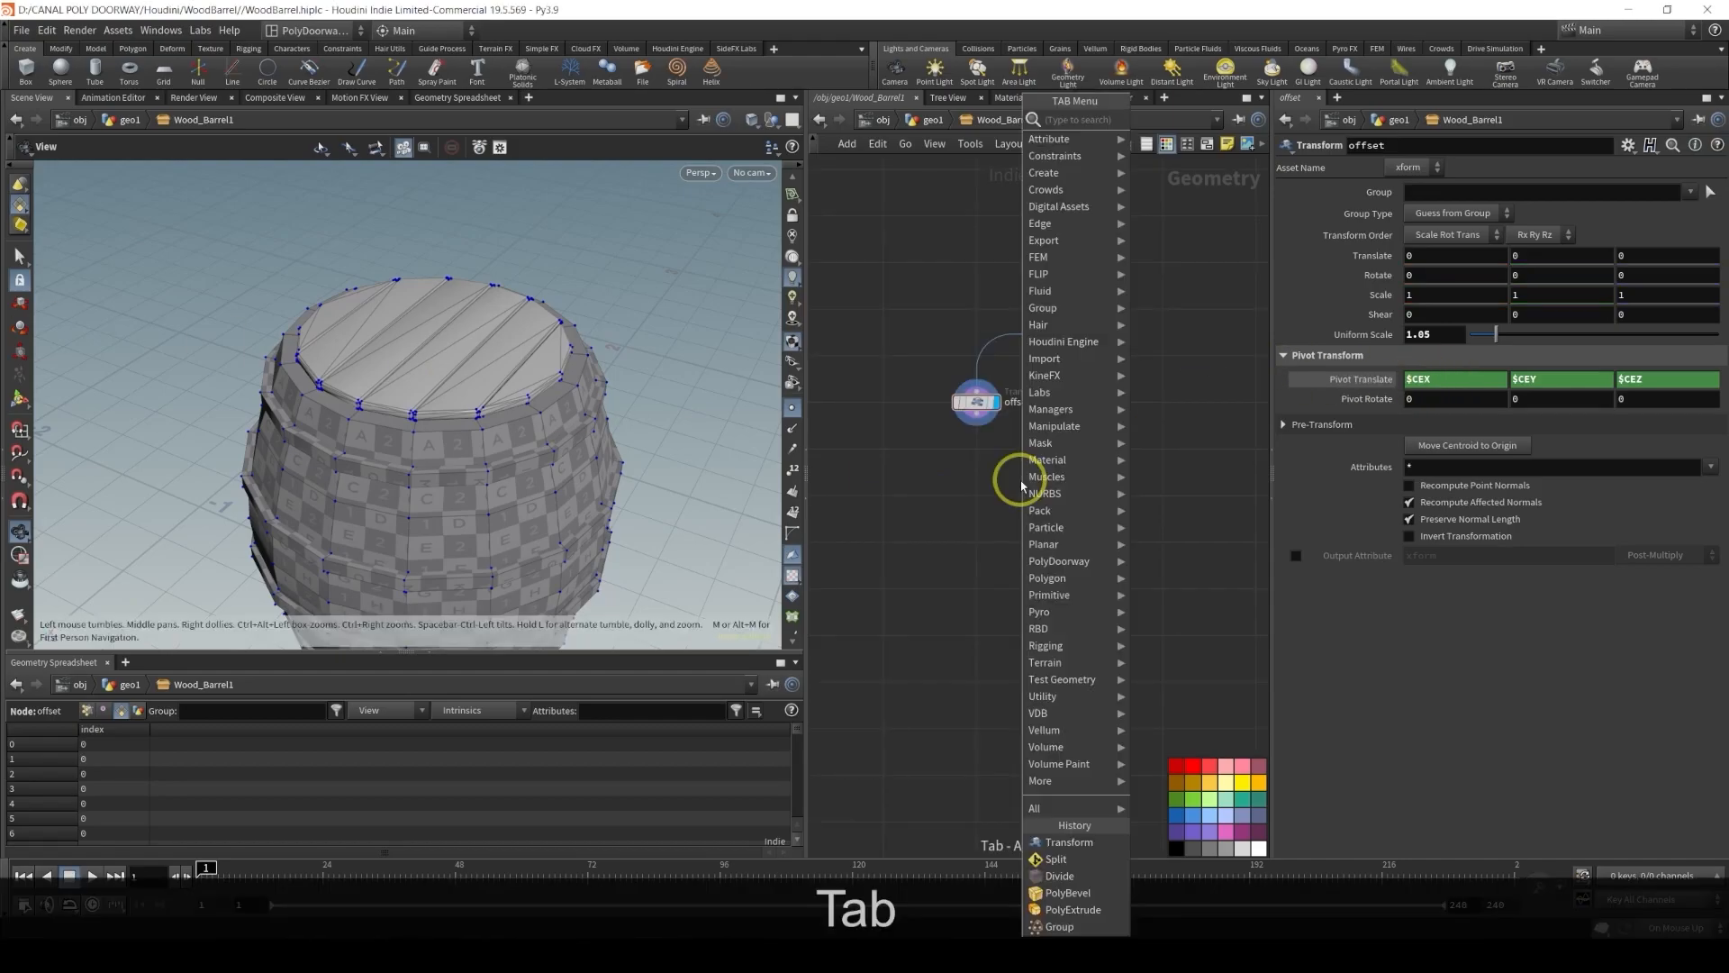
pyautogui.write('sw')
pyautogui.press('Down')
pyautogui.press('Return')
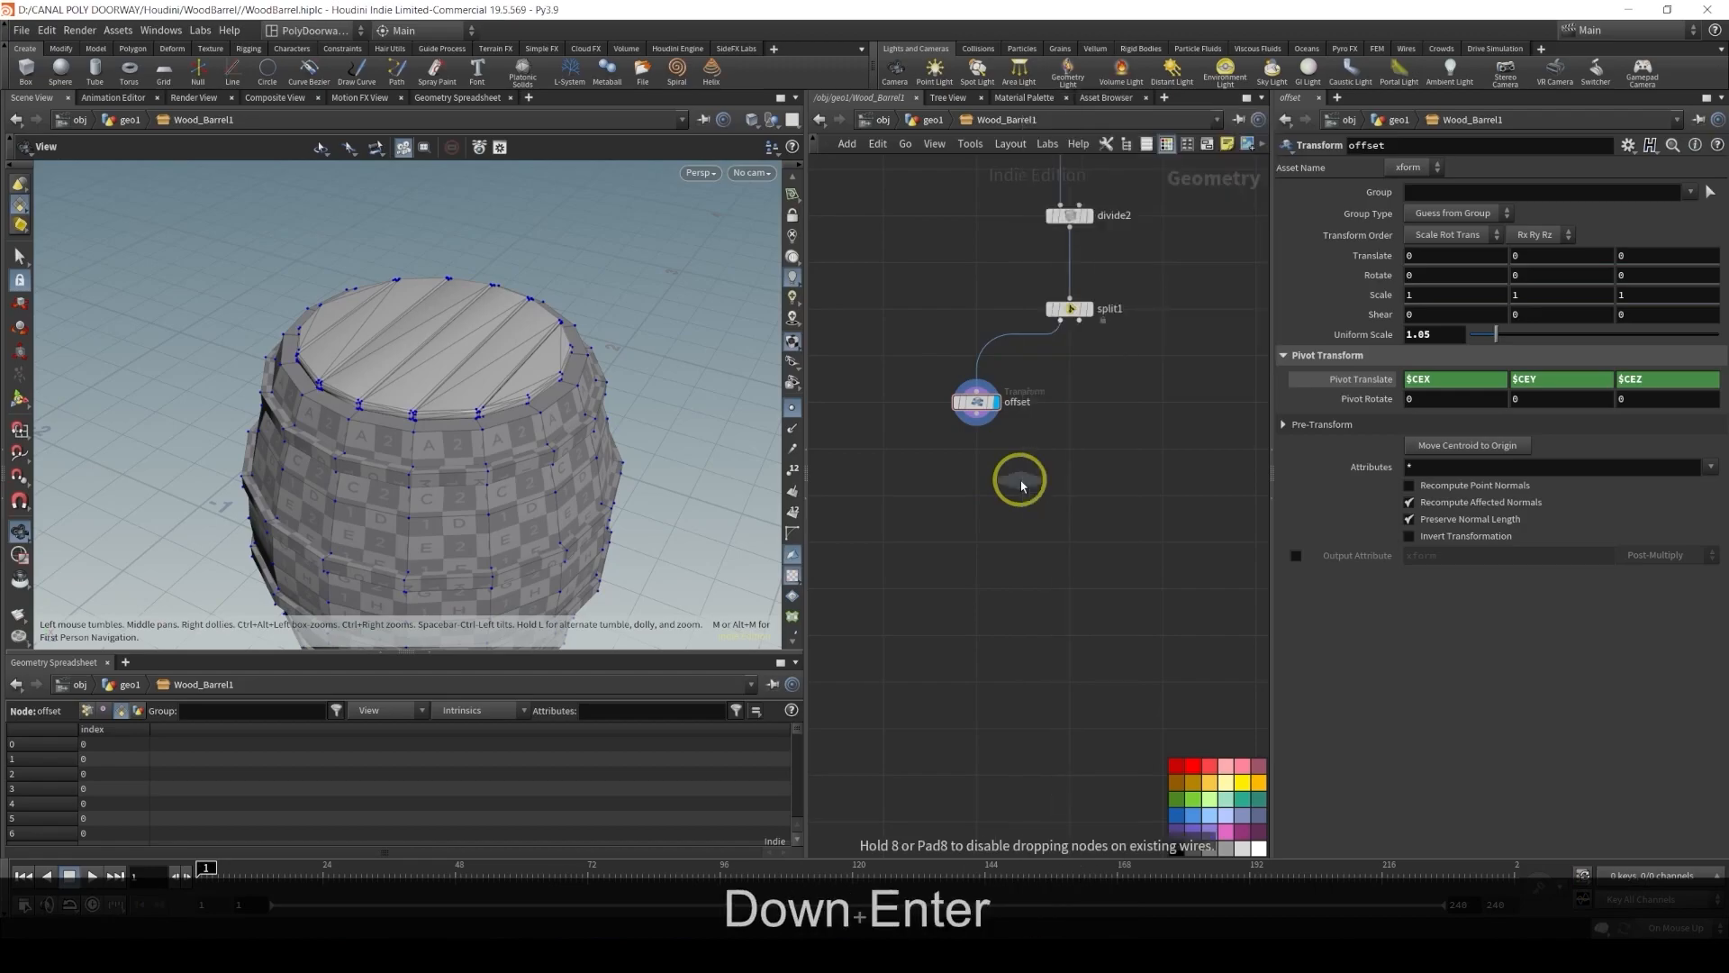
pyautogui.click(882, 494)
pyautogui.moveTo(900, 402); pyautogui.dragTo(1042, 401, button='middle')
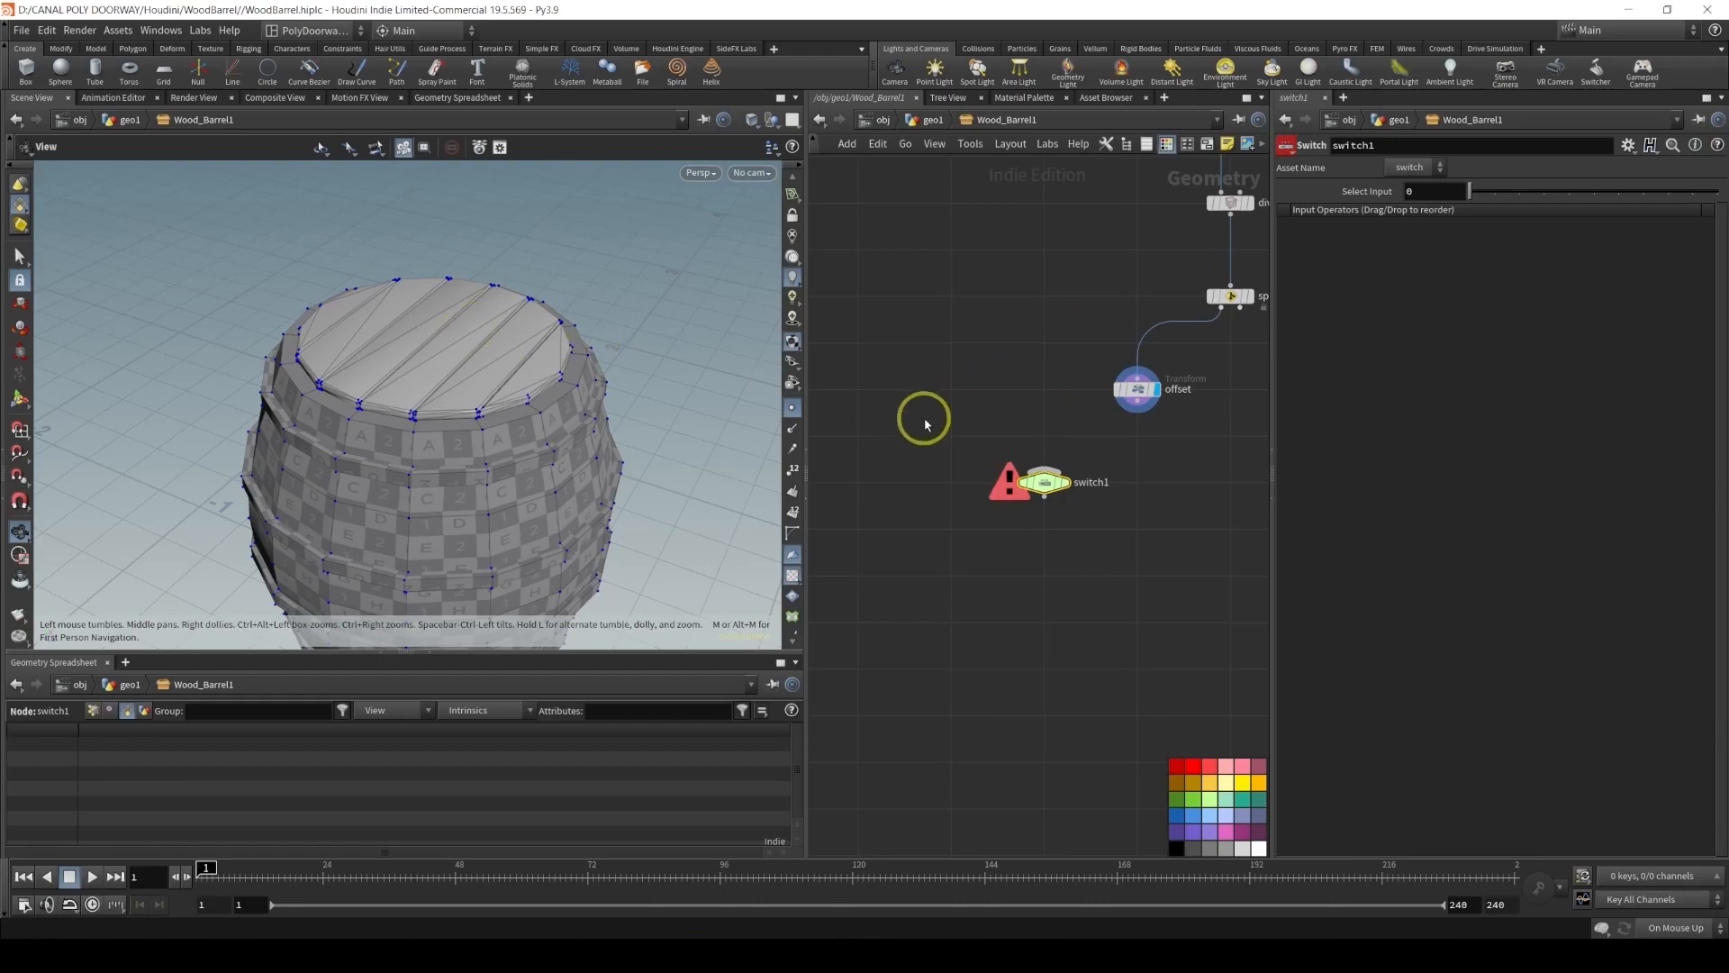
pyautogui.press('Tab')
pyautogui.write('nul')
pyautogui.press('Return')
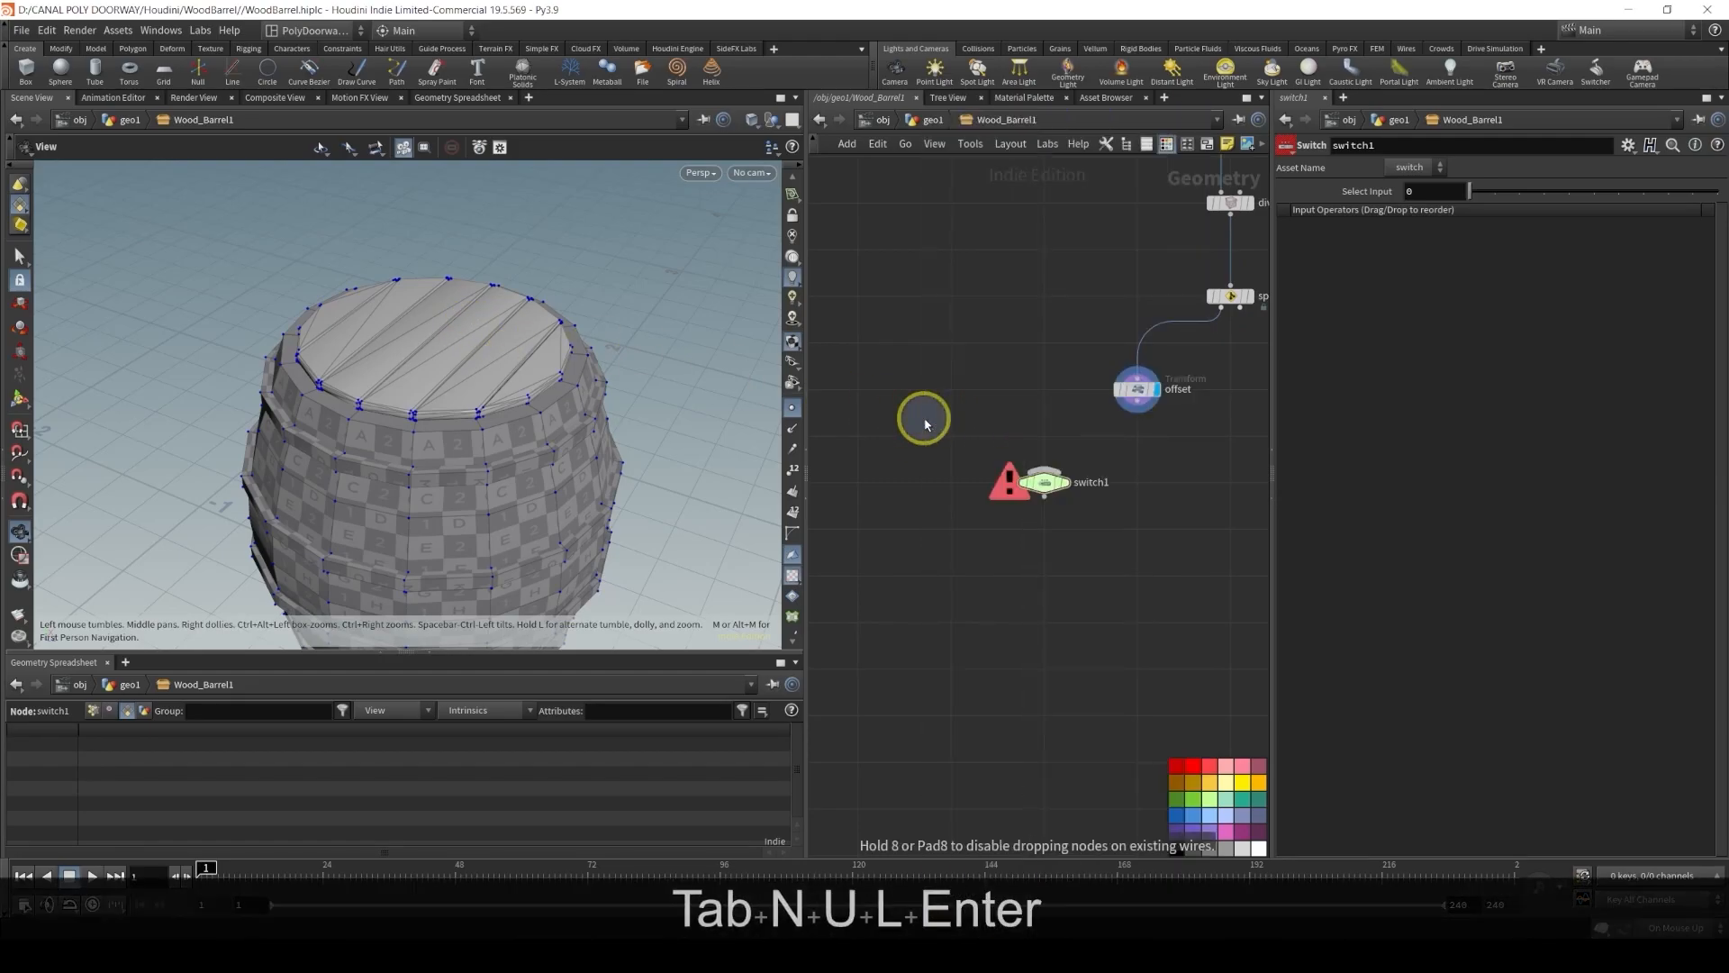
pyautogui.click(952, 396)
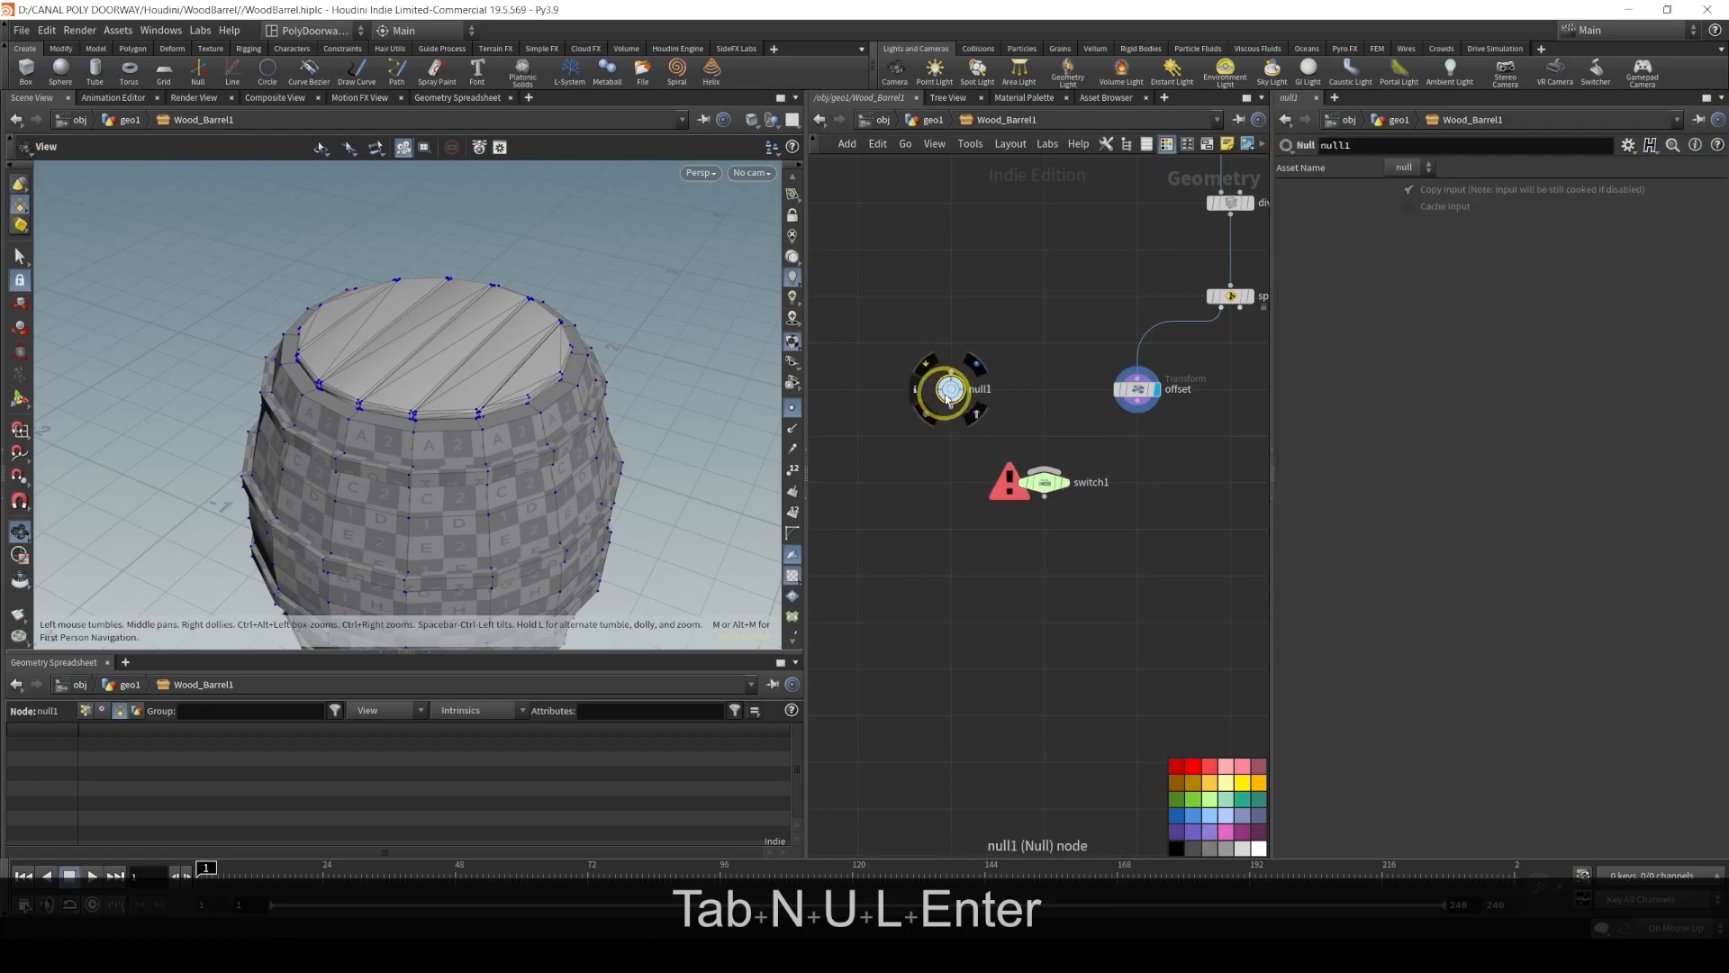
# Wire null1 and offset into the Switch, display it, and set Select Input to 1
pyautogui.click(951, 408)
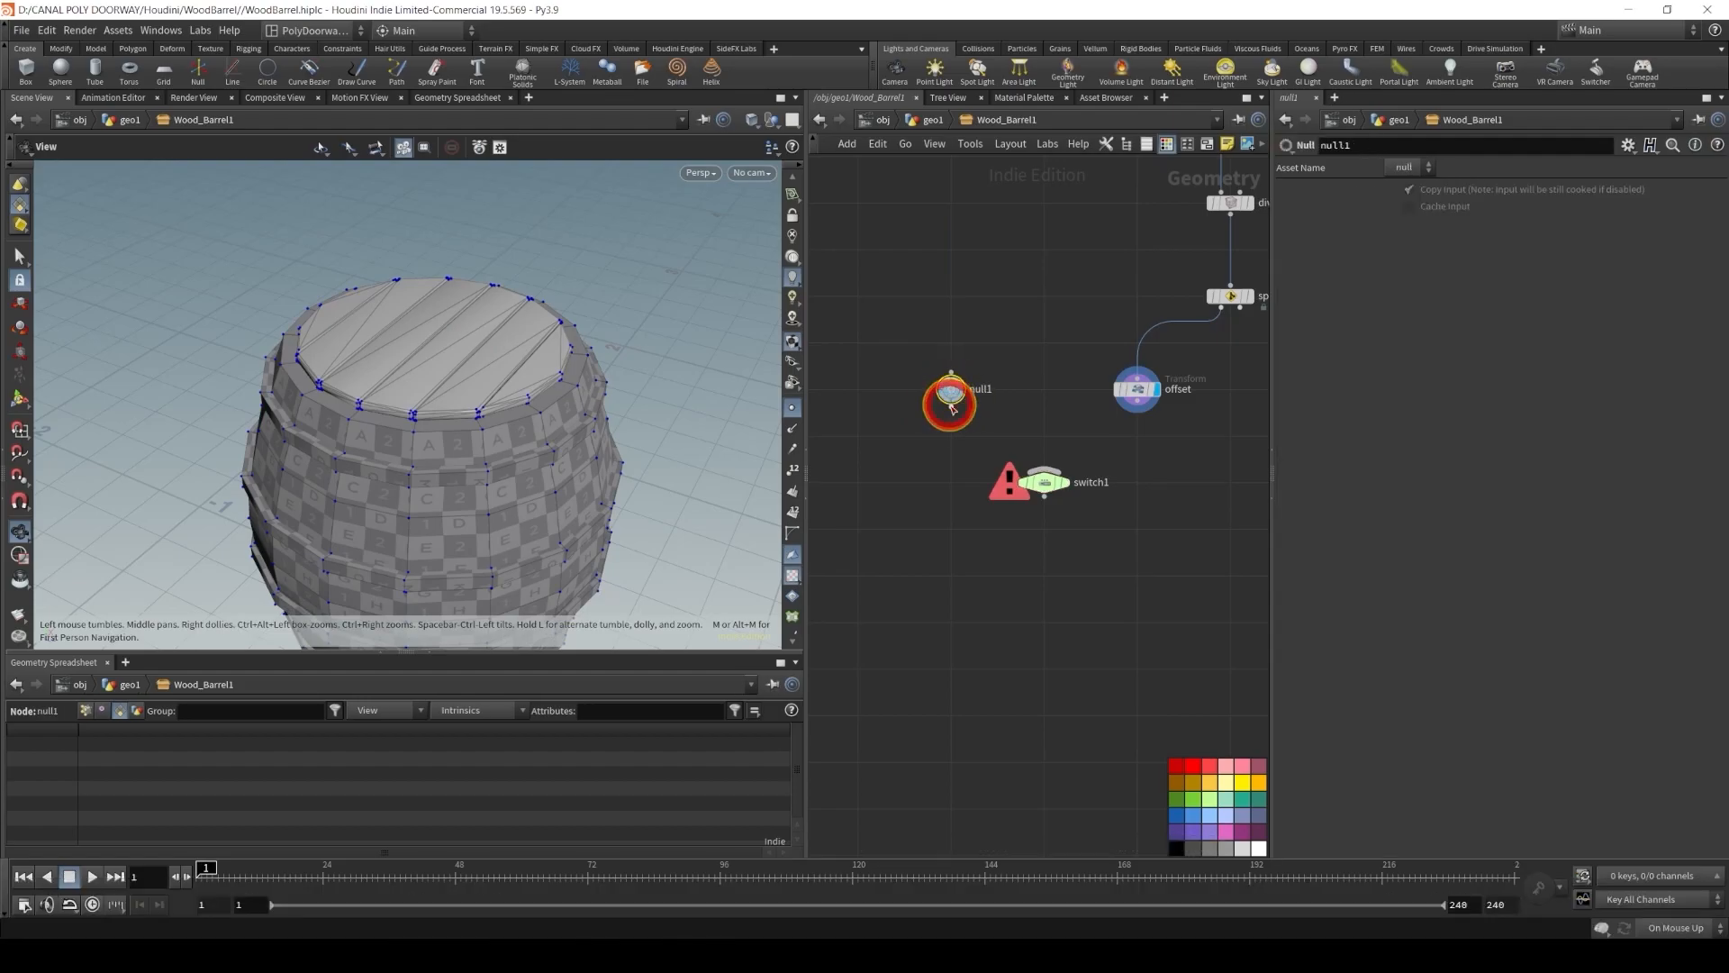
pyautogui.click(1043, 465)
pyautogui.scroll(2, 1044, 464)
pyautogui.click(1136, 404)
pyautogui.click(1060, 451)
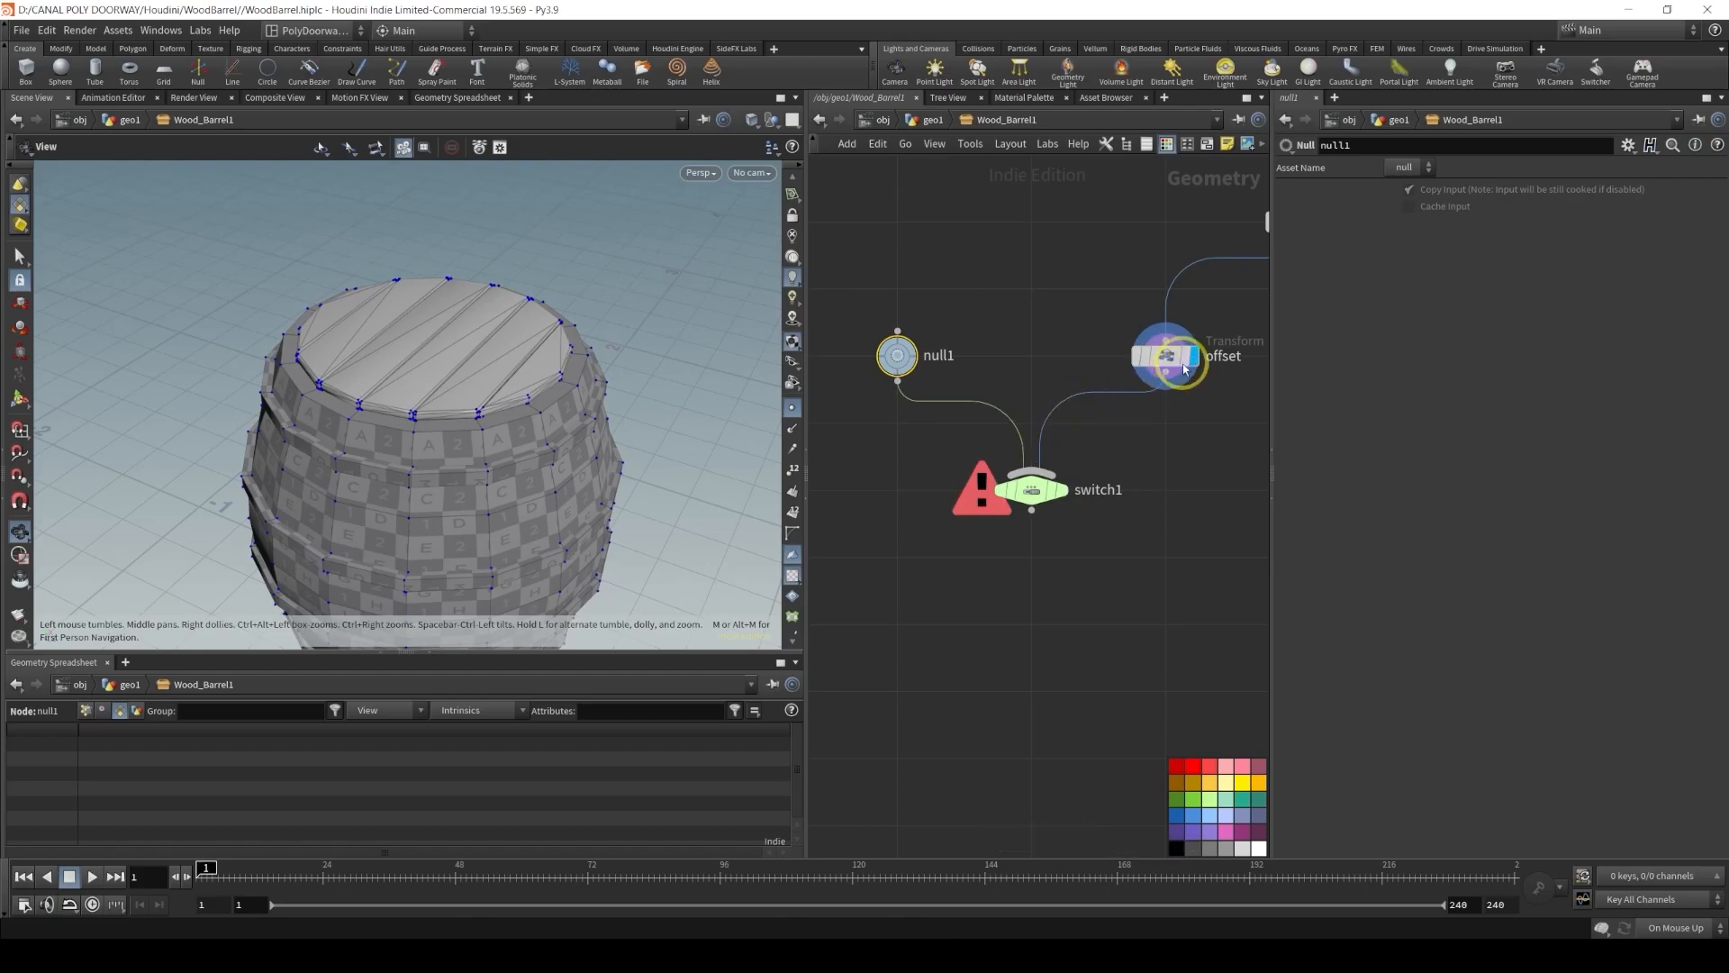
pyautogui.click(1063, 489)
pyautogui.click(1034, 498)
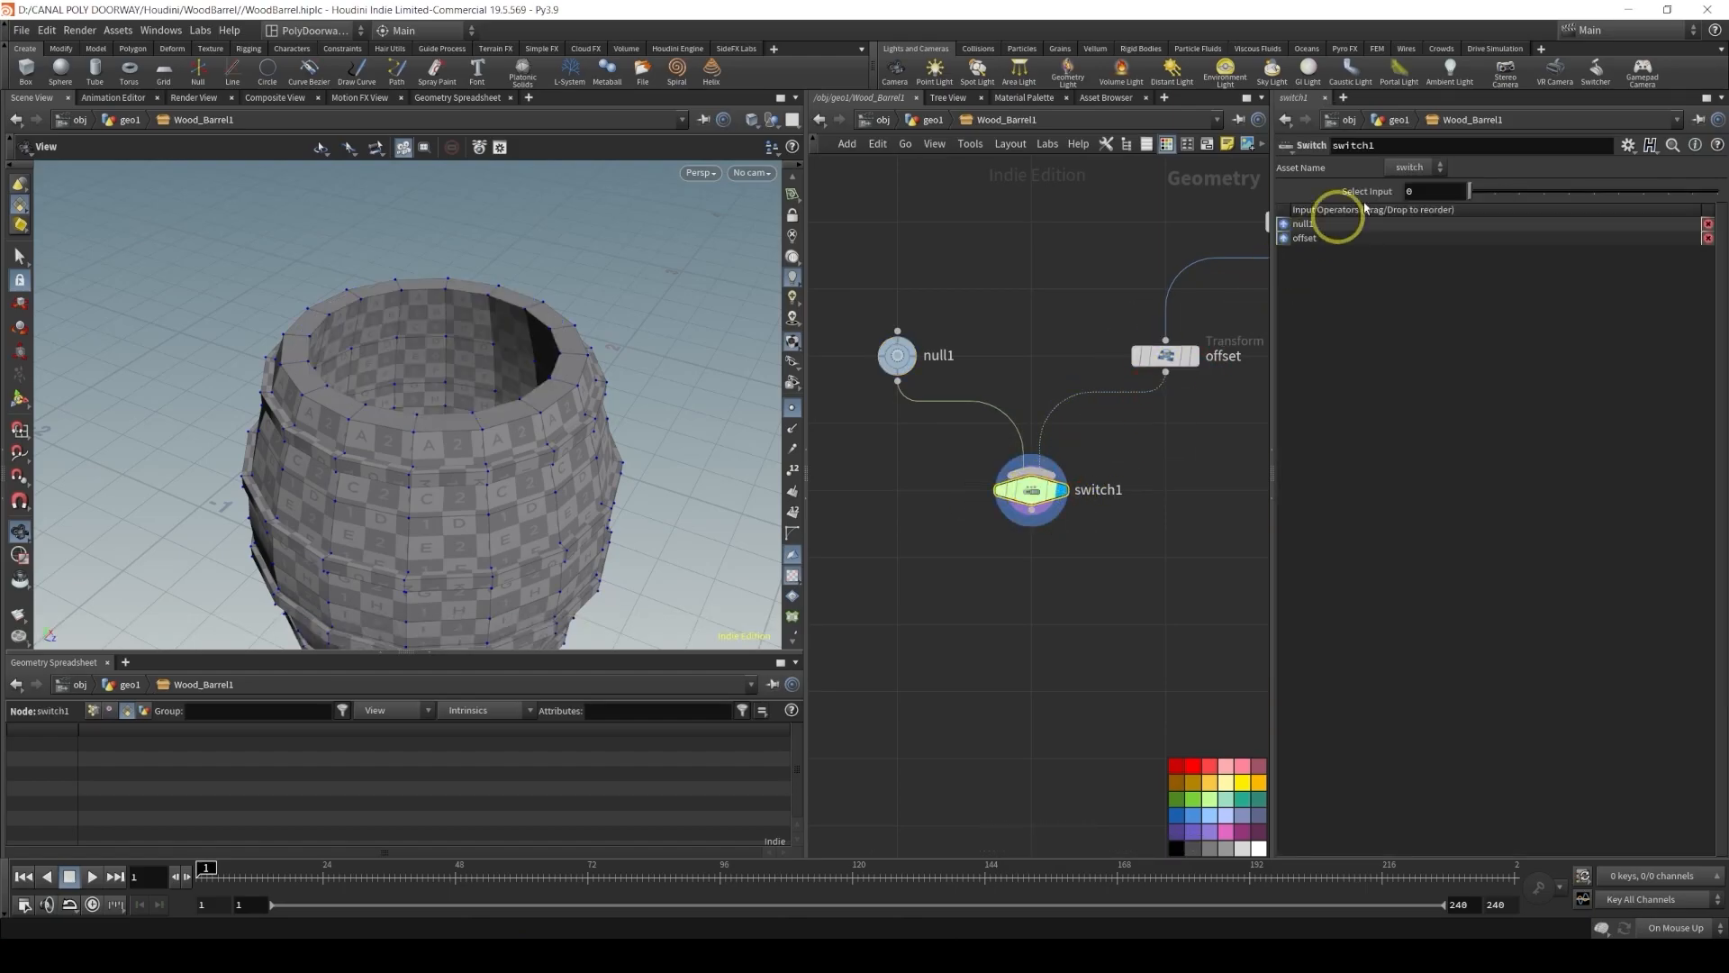
pyautogui.moveTo(1480, 200); pyautogui.dragTo(1494, 193)
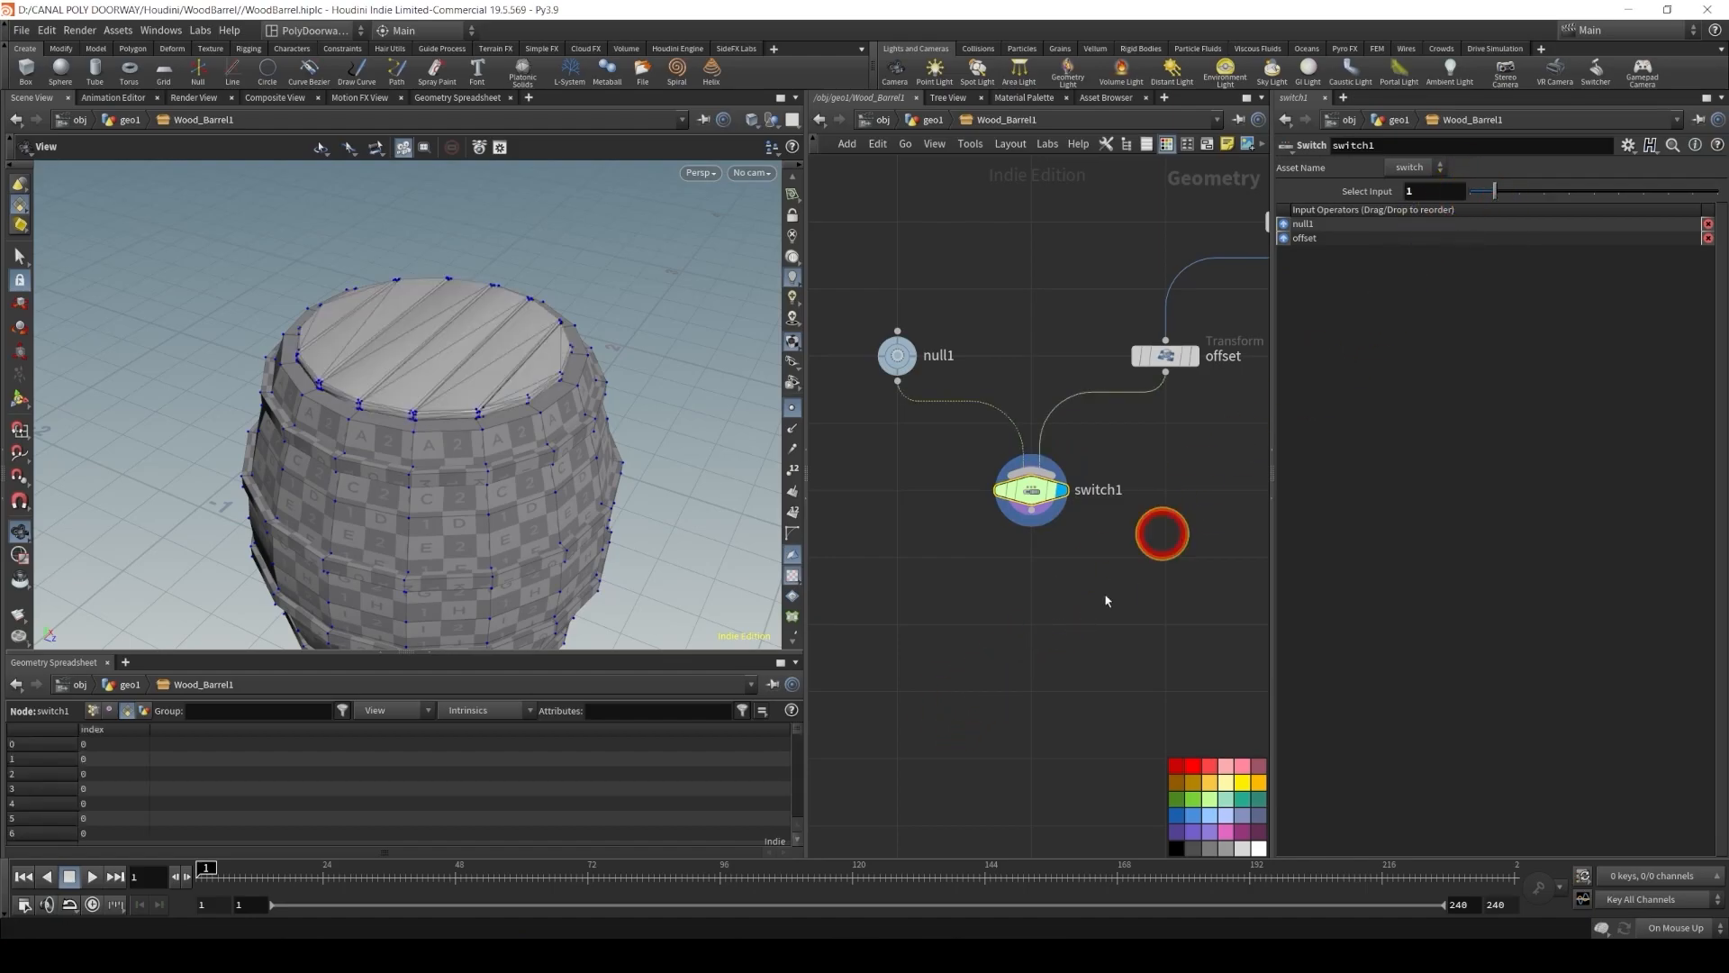
# Rename the Switch node to toggle_top_cover
pyautogui.doubleClick(1097, 489)
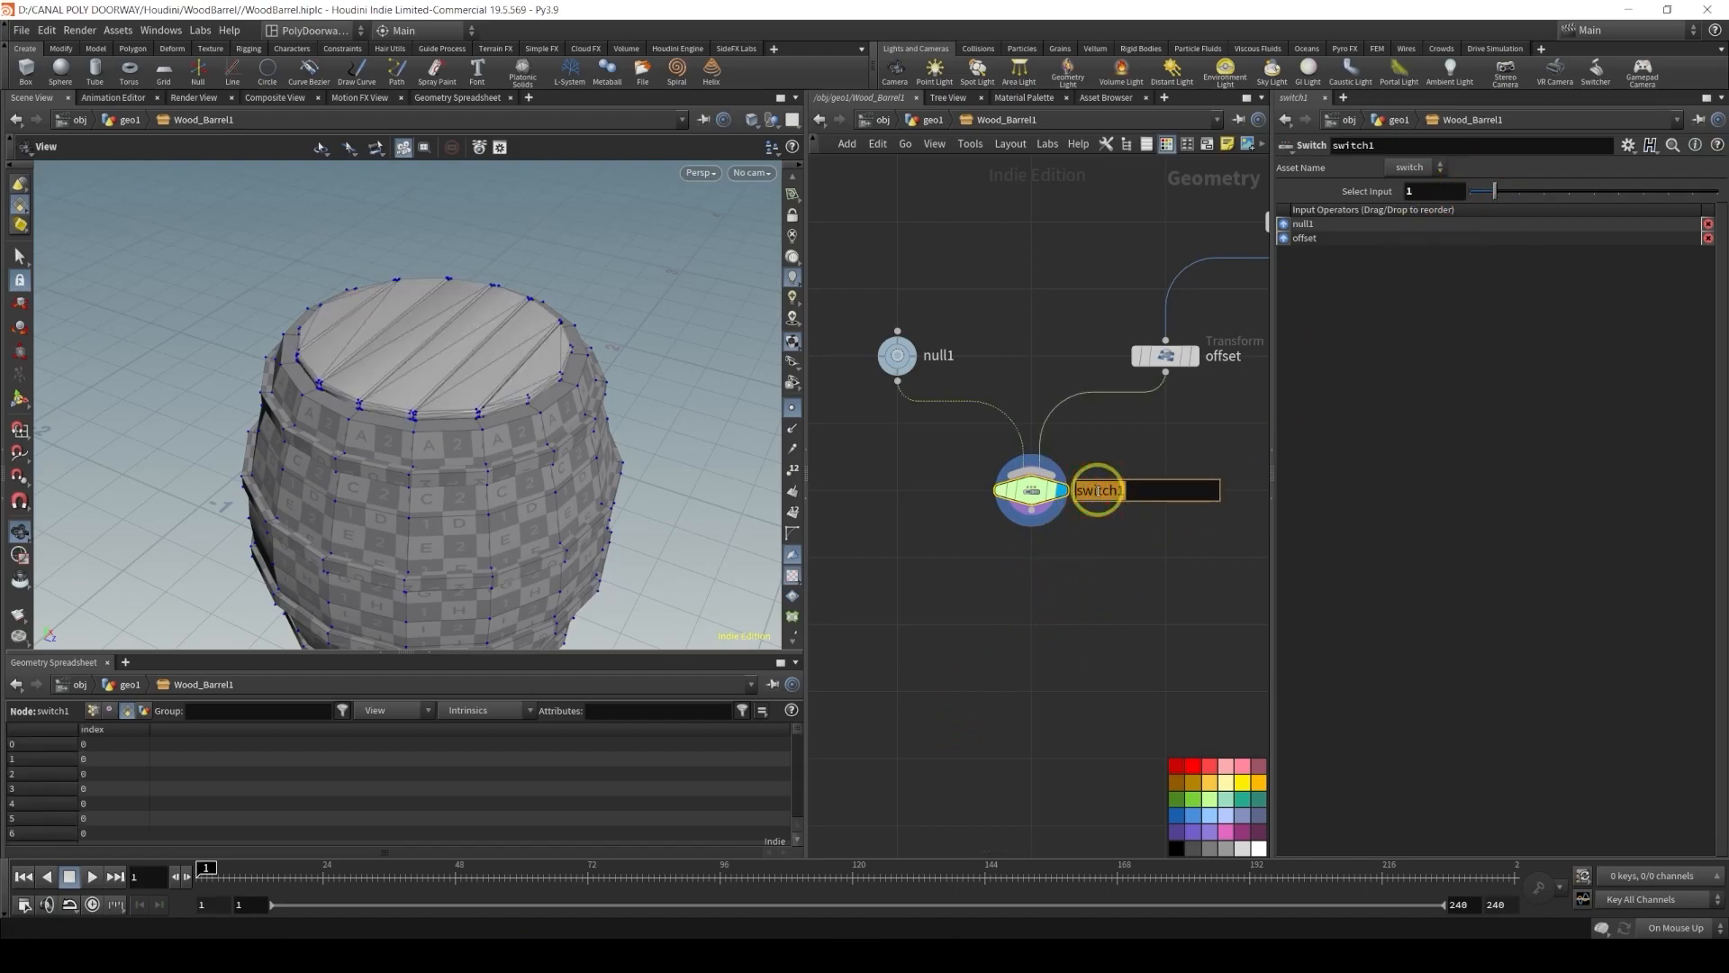
pyautogui.write('too')
pyautogui.press('BackSpace')
pyautogui.write('ggle_top_cover')
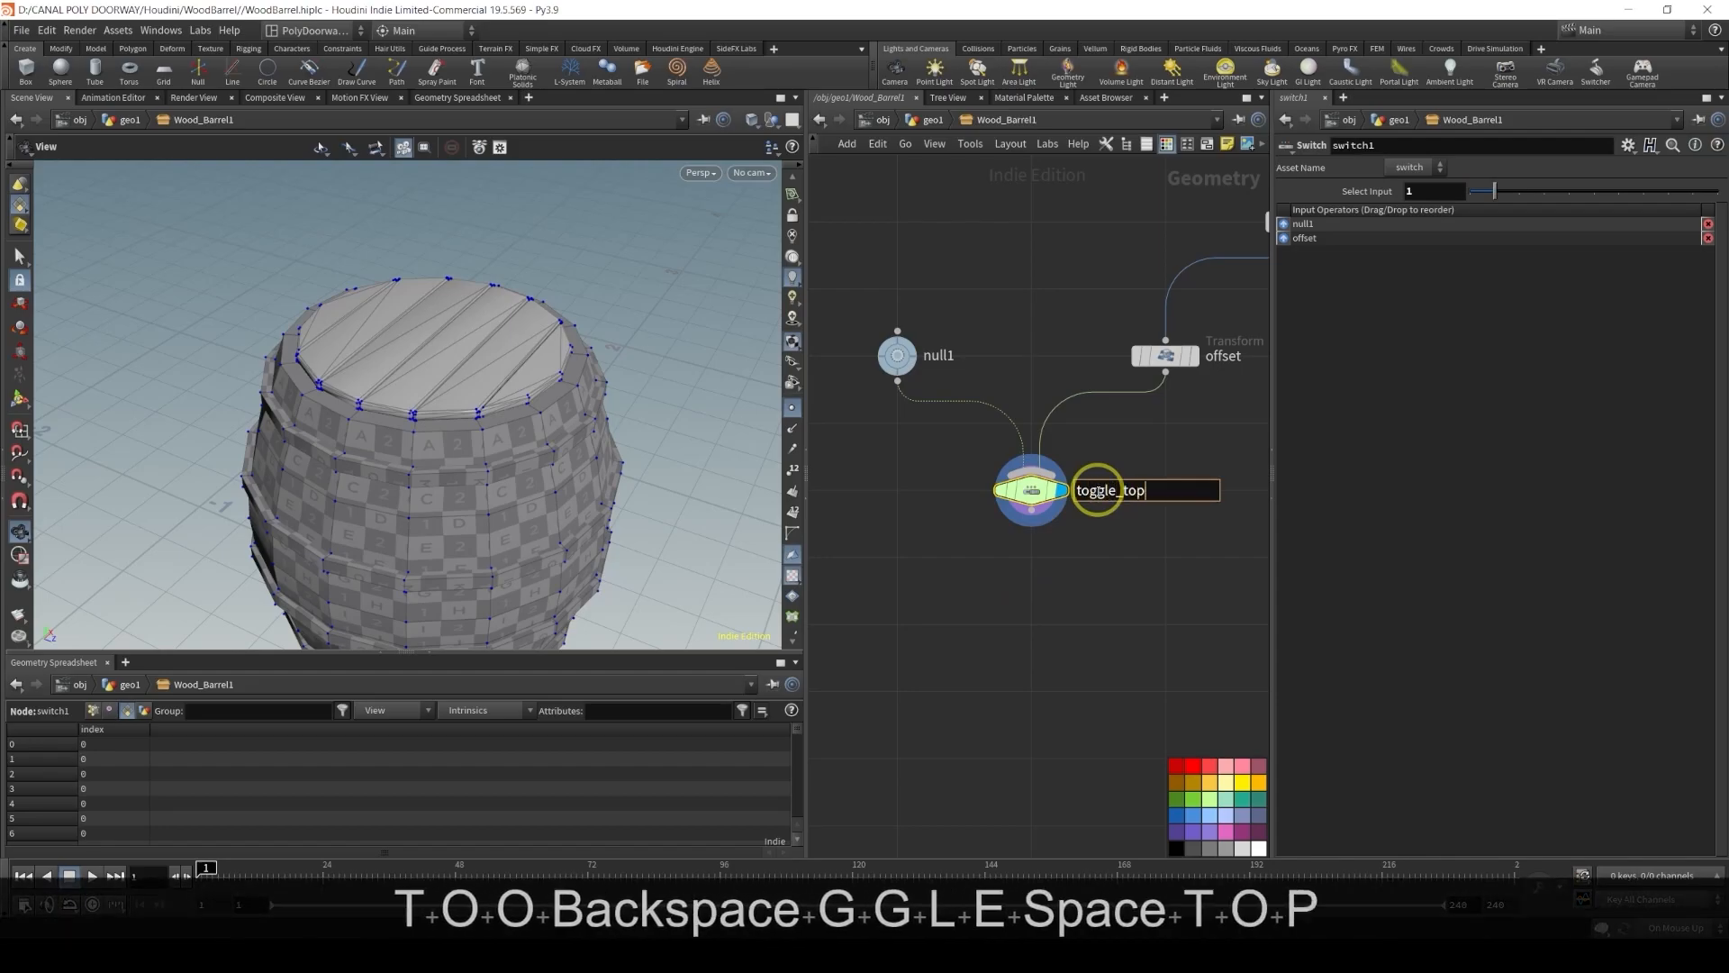
pyautogui.press('Return')
# Add a Merge node, wire toggle_top_cover and split1 into it, and display it
pyautogui.scroll(-3, 1098, 492)
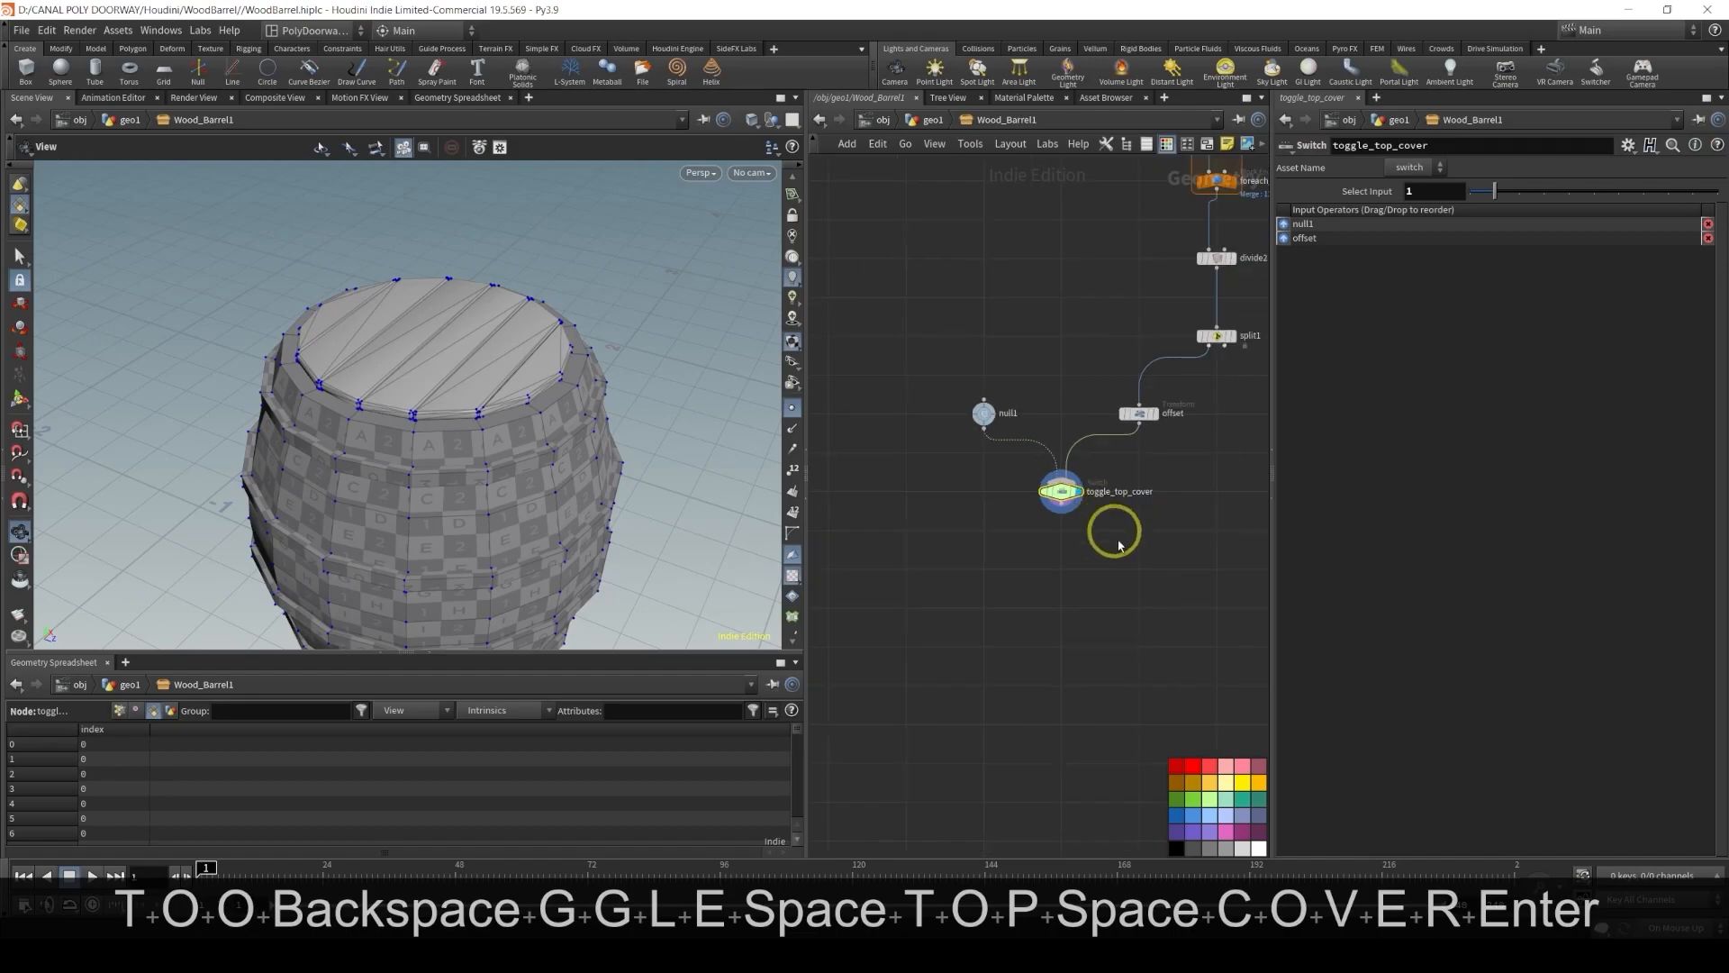
pyautogui.moveTo(1128, 576); pyautogui.dragTo(981, 550, button='middle')
pyautogui.rightClick(981, 551)
pyautogui.write('merge')
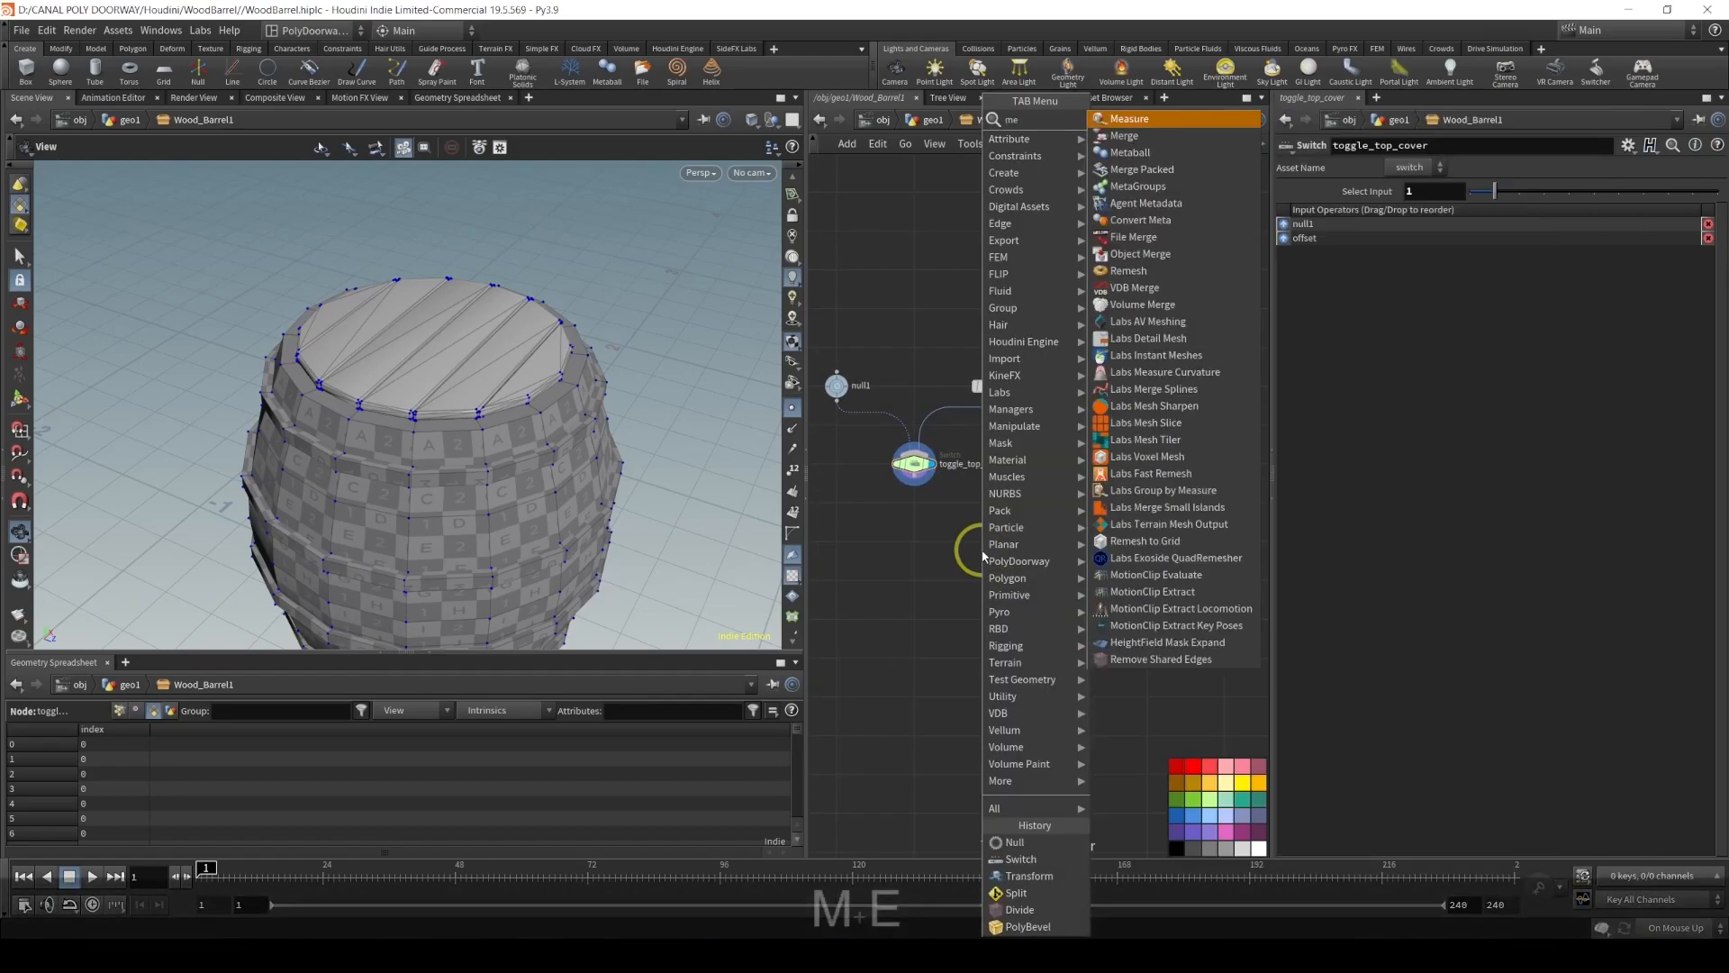
pyautogui.press('Return')
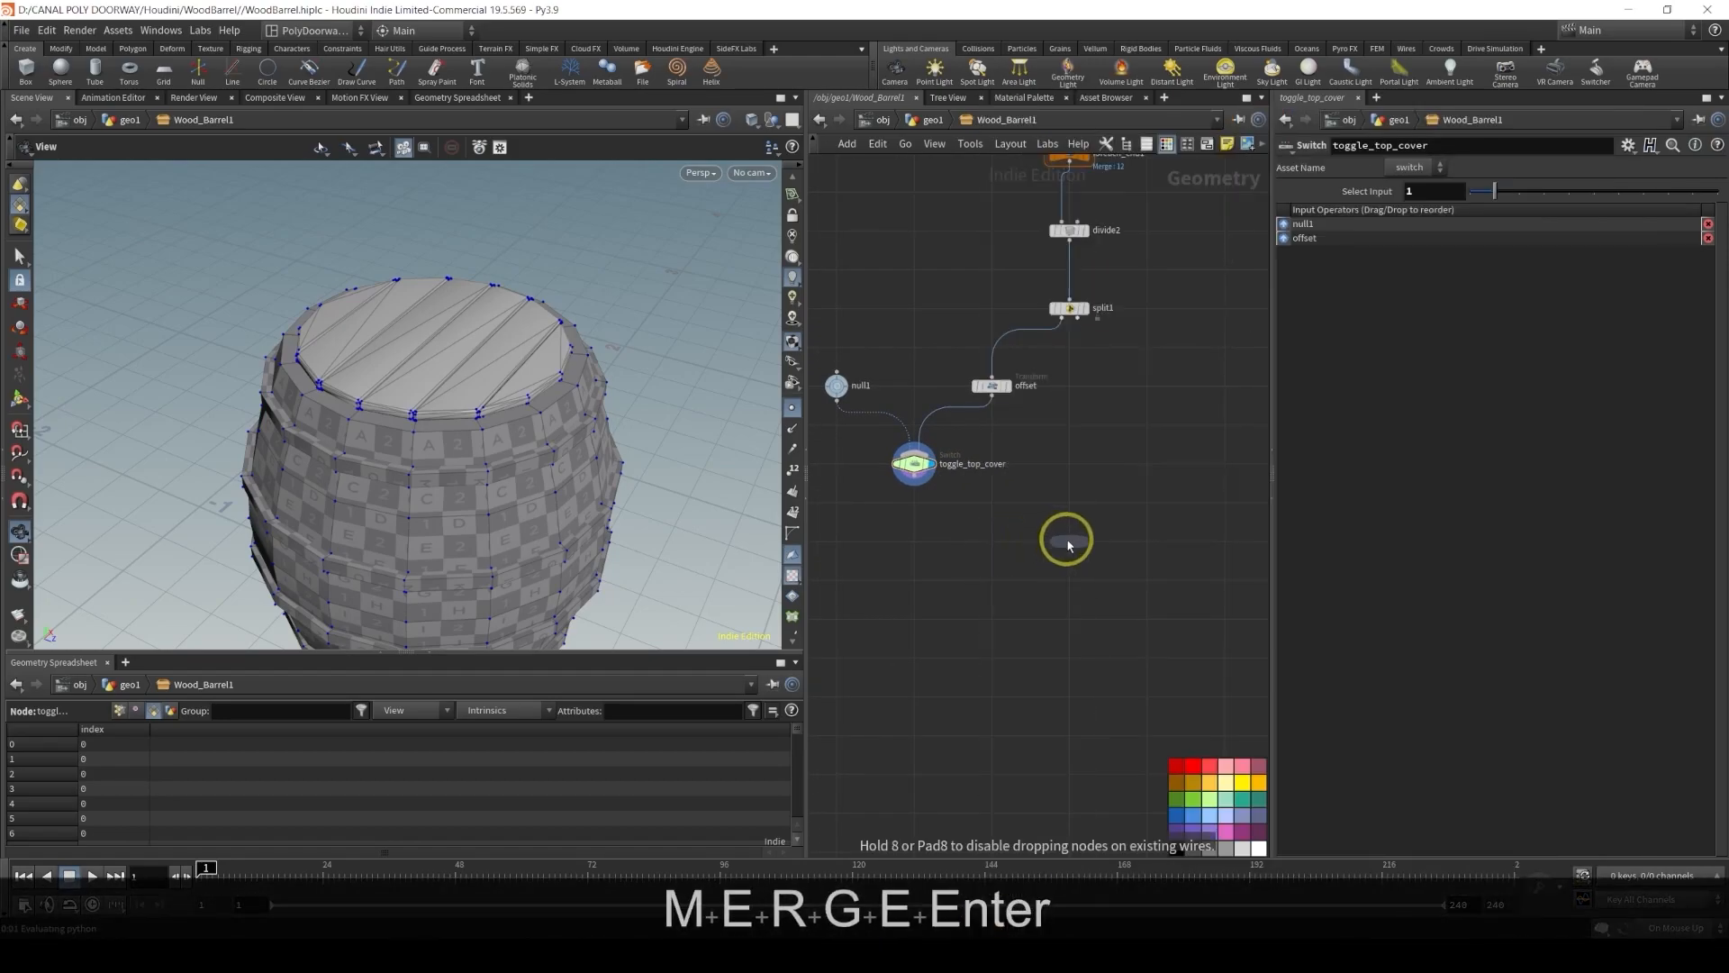
pyautogui.click(1070, 544)
pyautogui.click(914, 485)
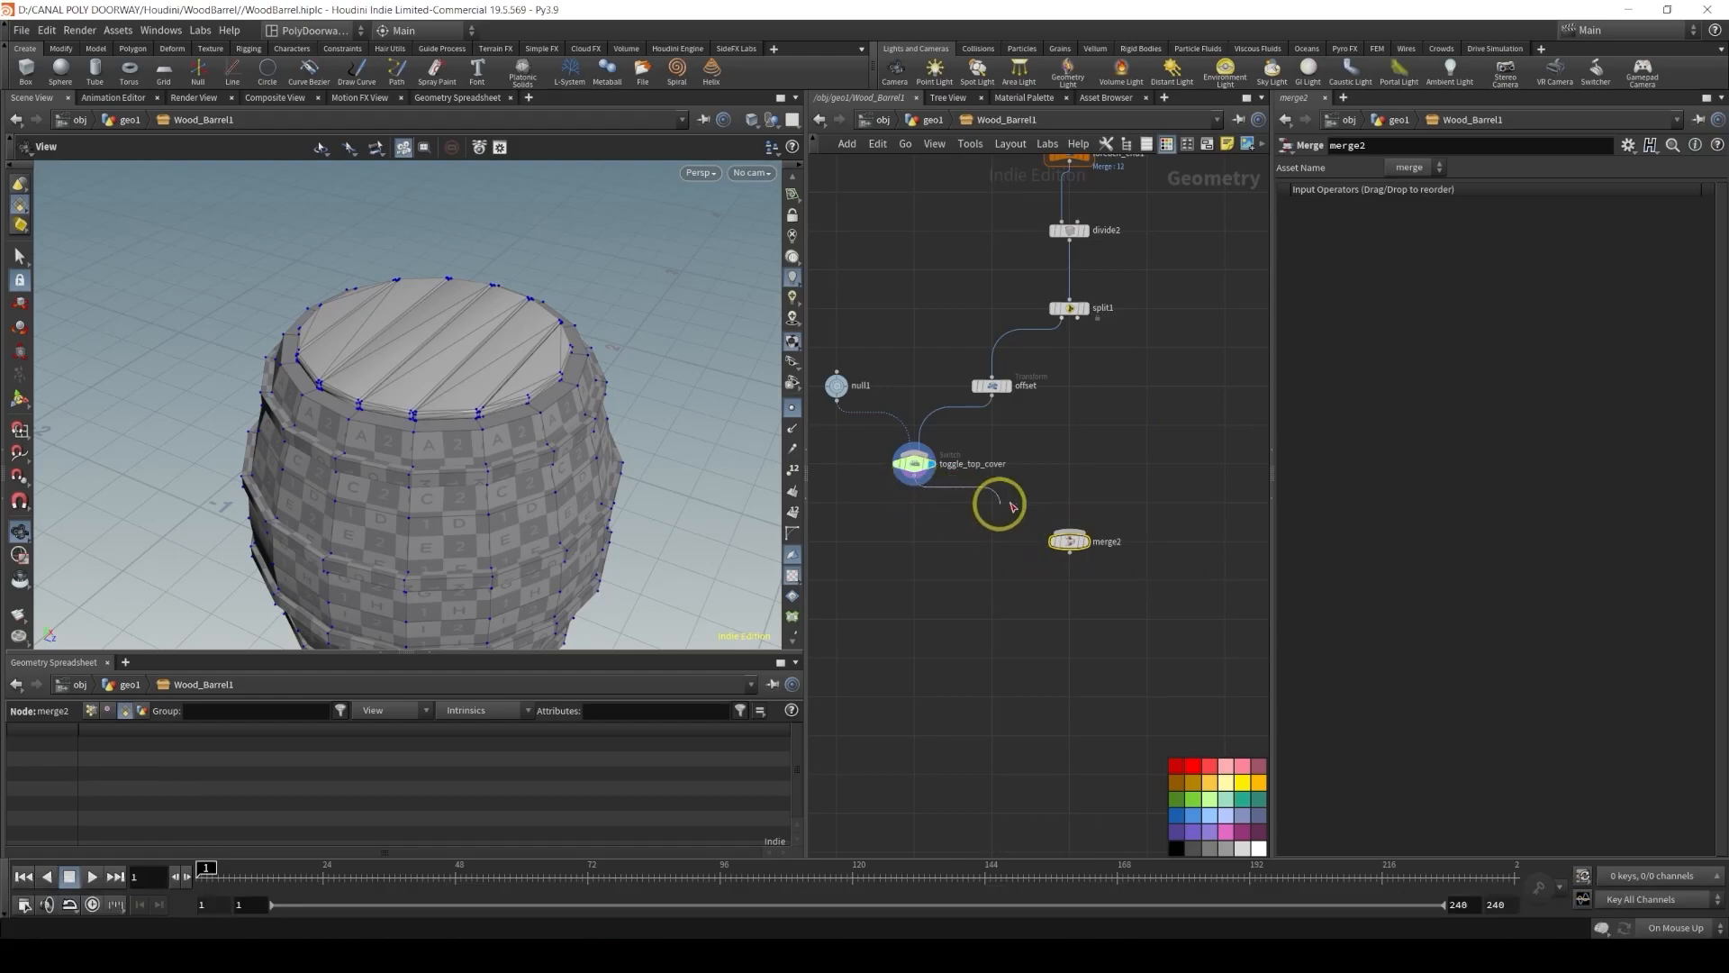
pyautogui.click(1080, 531)
pyautogui.click(1076, 318)
pyautogui.click(1094, 529)
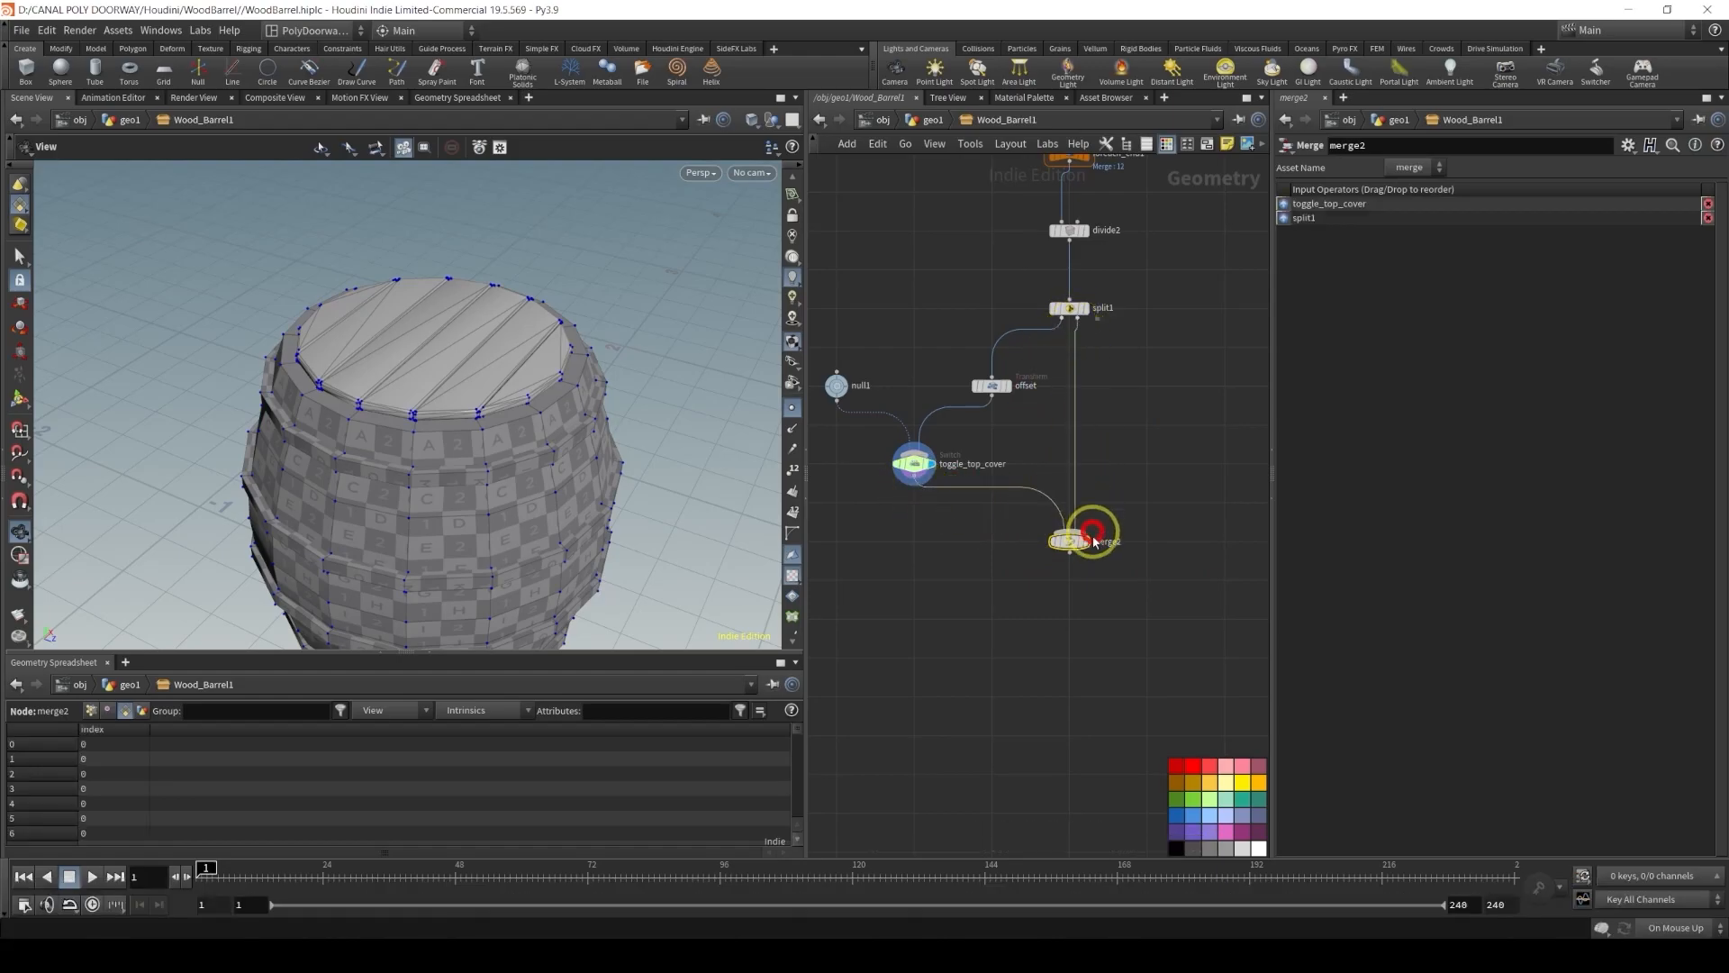
pyautogui.click(1084, 541)
# Inspect the lids against the barrel body in the viewport and network
pyautogui.scroll(-5, 1051, 530)
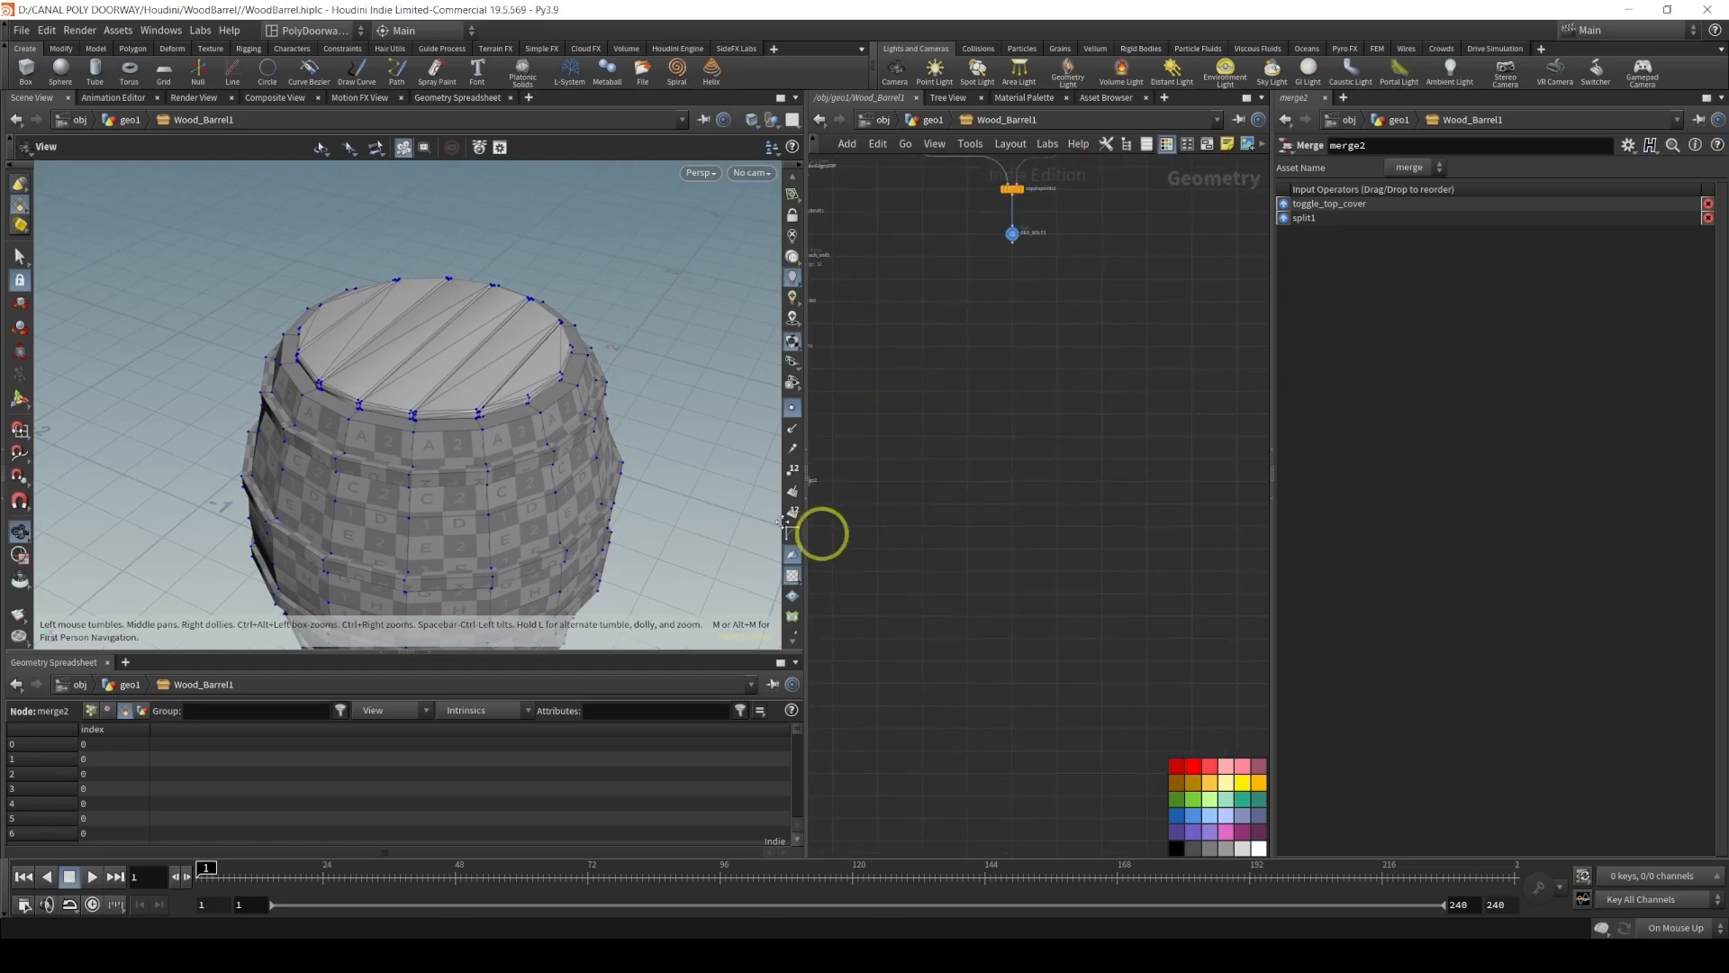
pyautogui.scroll(5, 1019, 519)
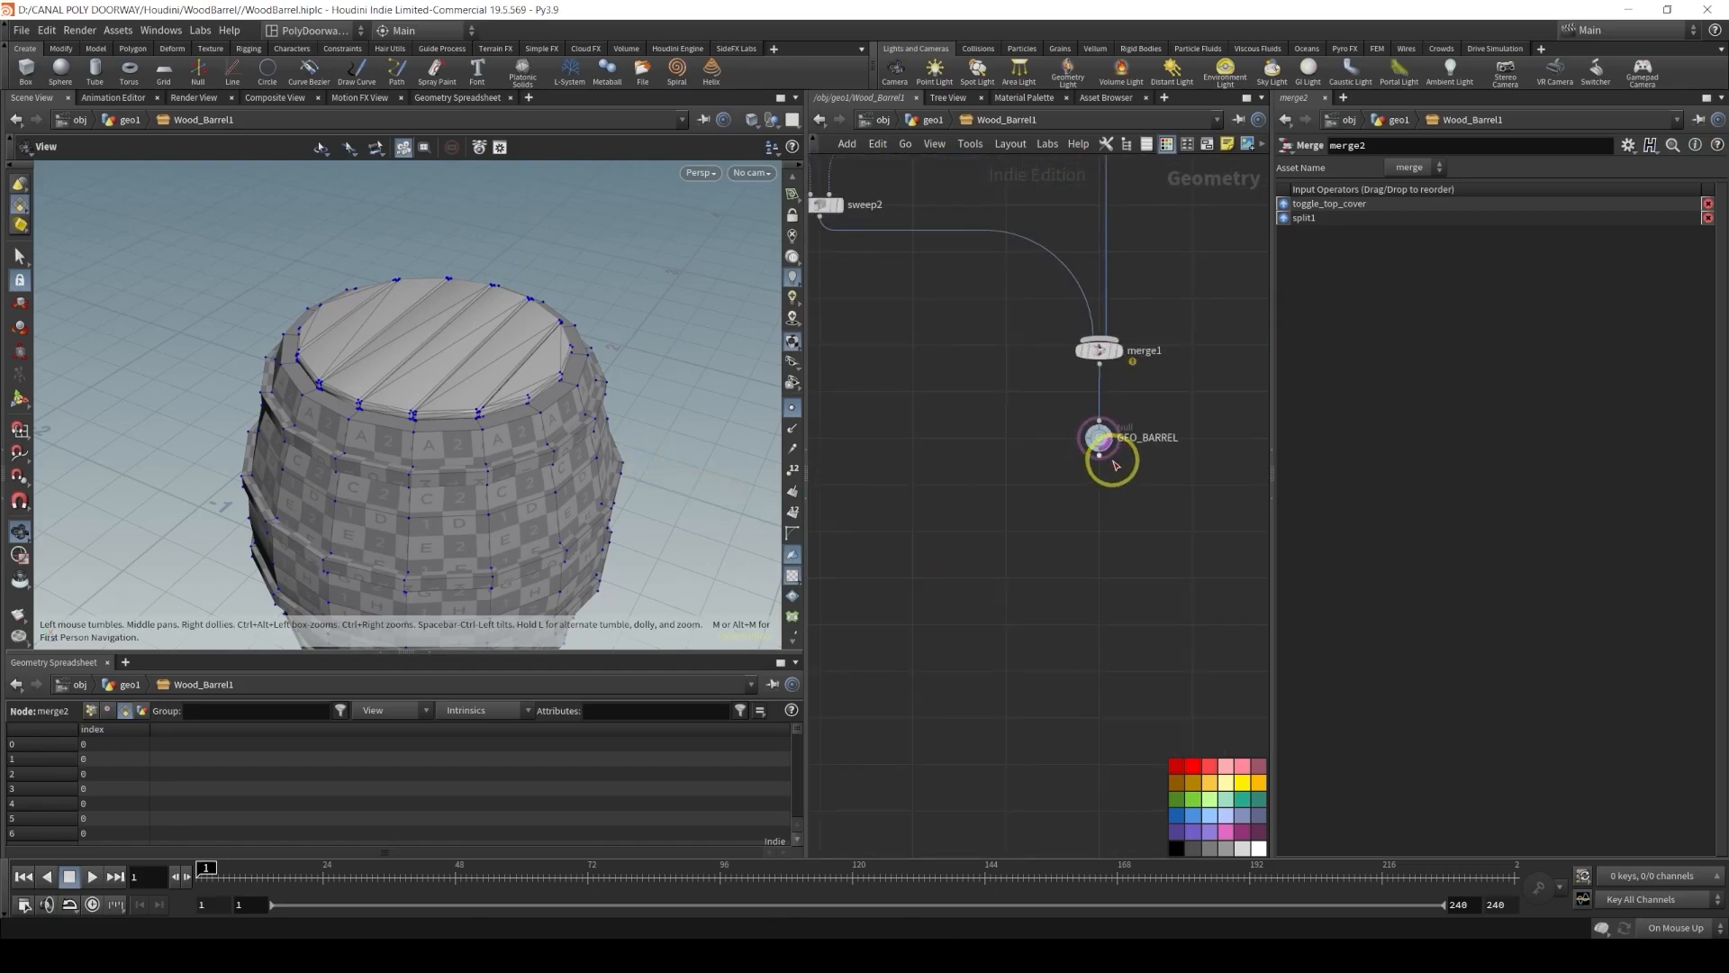
pyautogui.keyDown('ctrl'); pyautogui.click(1109, 444); pyautogui.keyUp('ctrl')
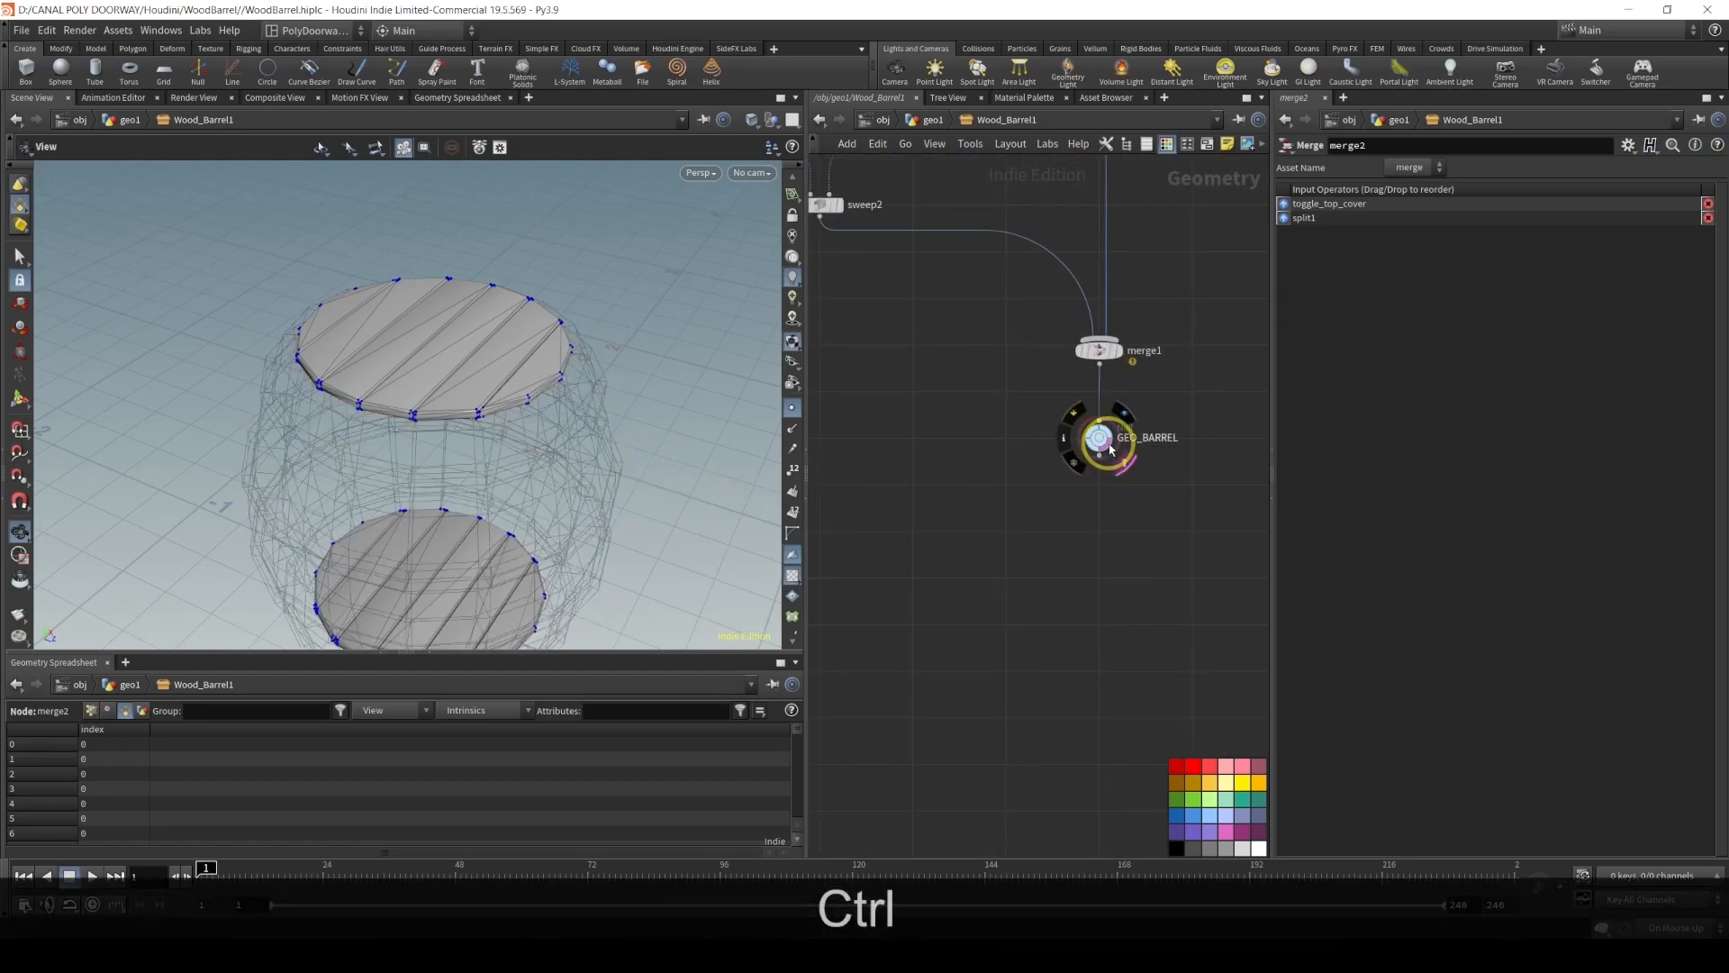
pyautogui.keyDown('ctrl'); pyautogui.click(1109, 445); pyautogui.keyUp('ctrl')
pyautogui.scroll(-5, 1013, 544)
pyautogui.moveTo(962, 592); pyautogui.dragTo(1230, 455, button='middle')
pyautogui.scroll(5, 1056, 494)
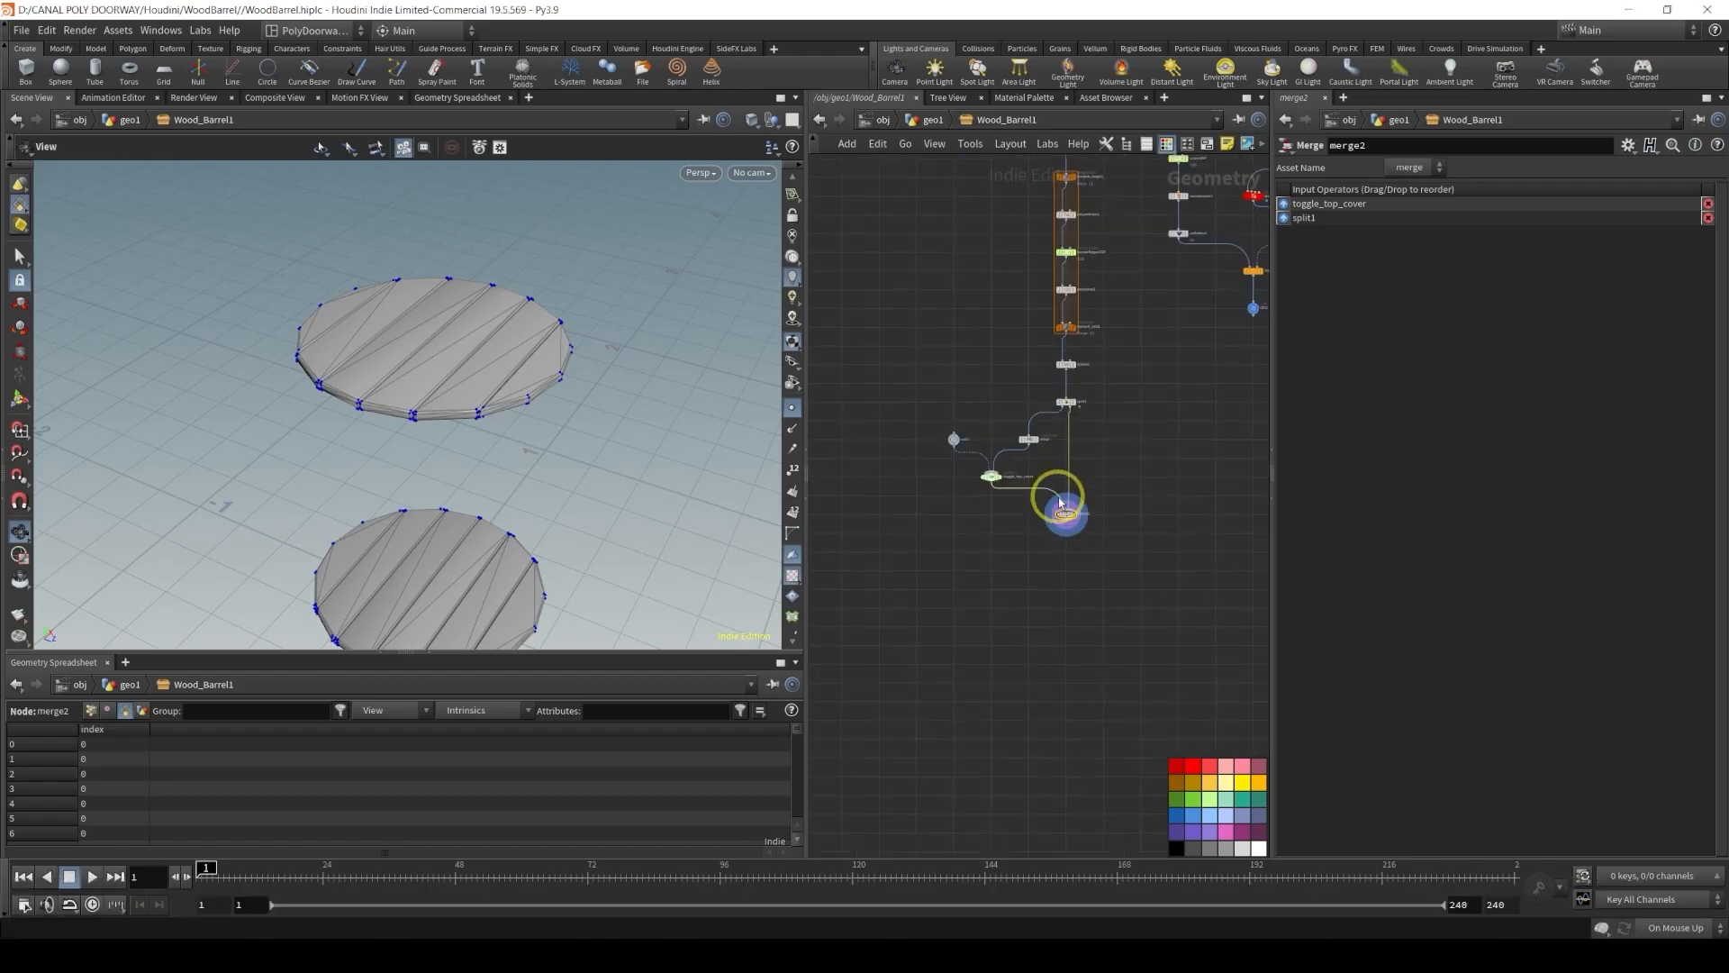
pyautogui.keyDown('alt'); pyautogui.moveTo(571, 402); pyautogui.dragTo(437, 503); pyautogui.keyUp('alt')
pyautogui.moveTo(1078, 704); pyautogui.dragTo(1009, 497, button='middle')
# Add a Null node below merge2, connect it, and rename it GEO_COVERS
pyautogui.press('Tab')
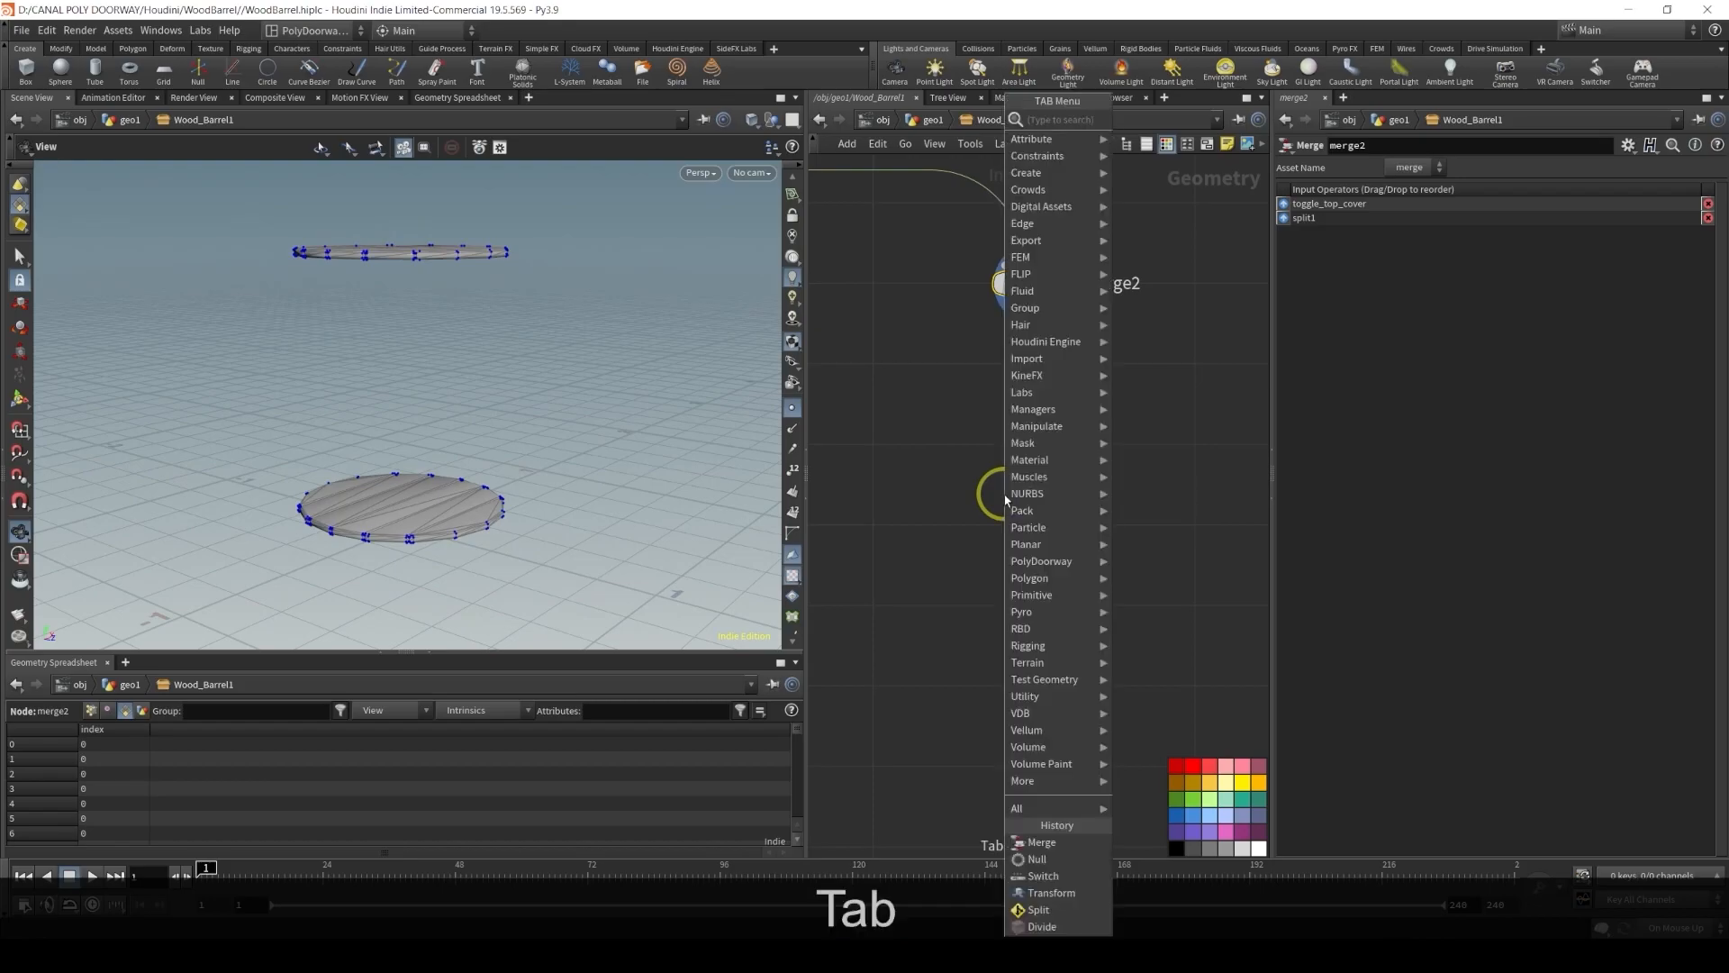
pyautogui.write('nul')
pyautogui.press('Return')
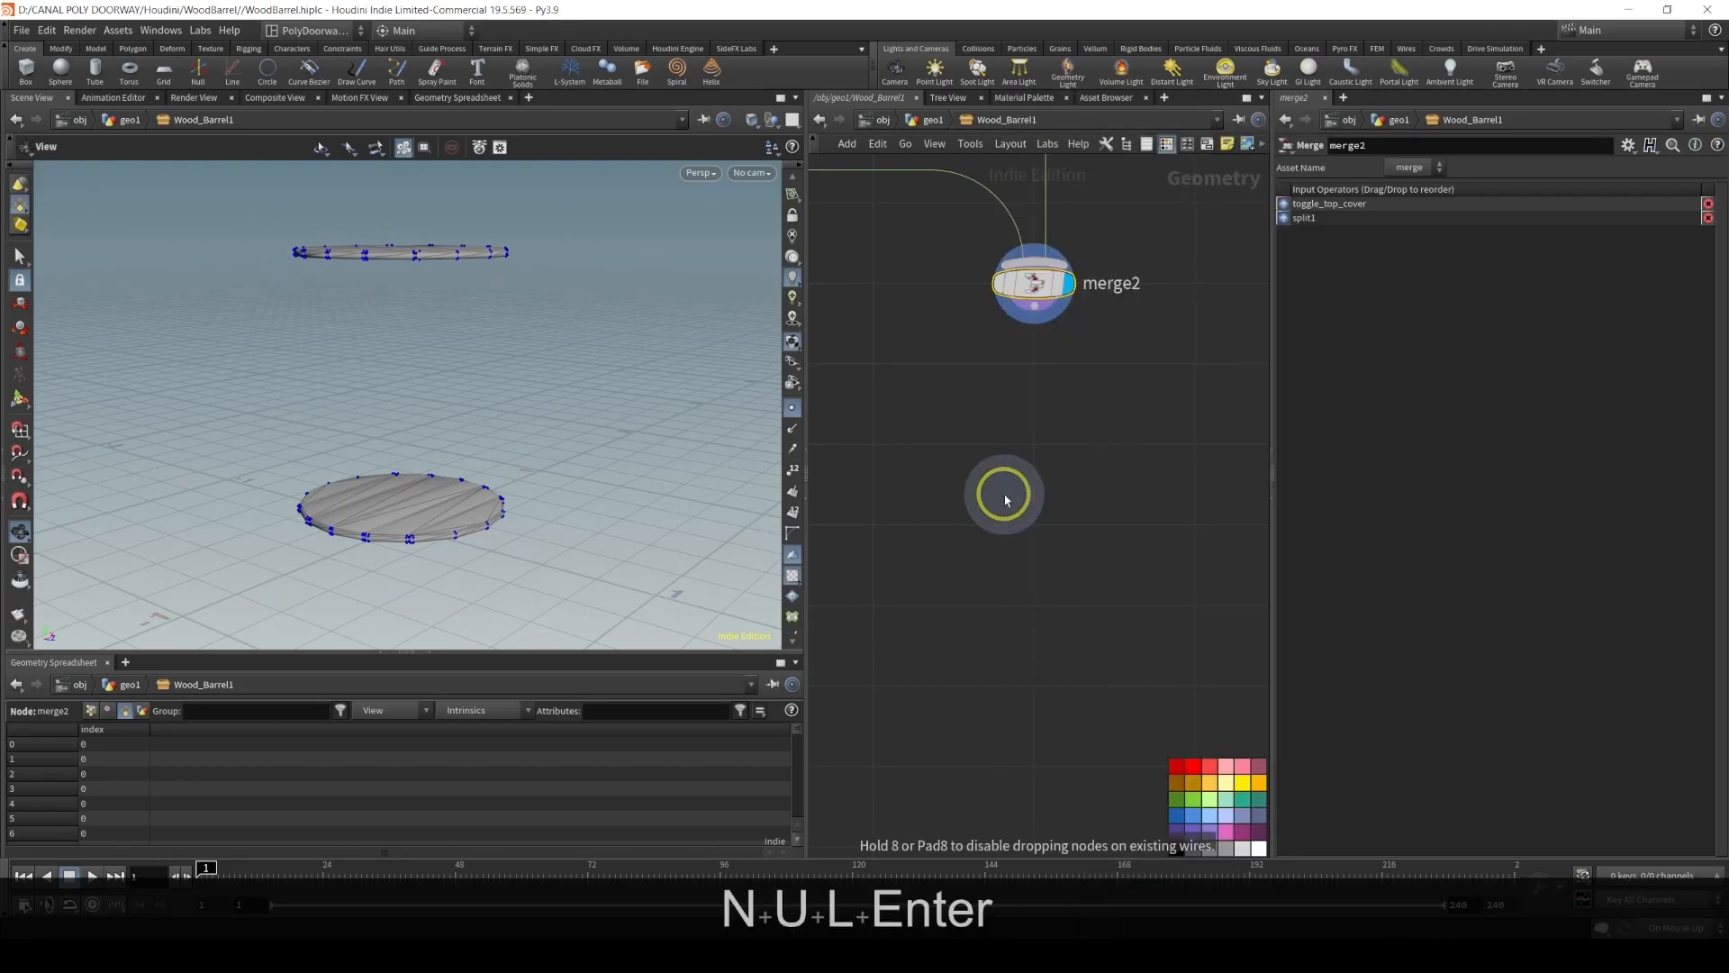
pyautogui.click(1032, 441)
pyautogui.moveTo(1034, 307); pyautogui.dragTo(1035, 414)
pyautogui.doubleClick(1085, 443)
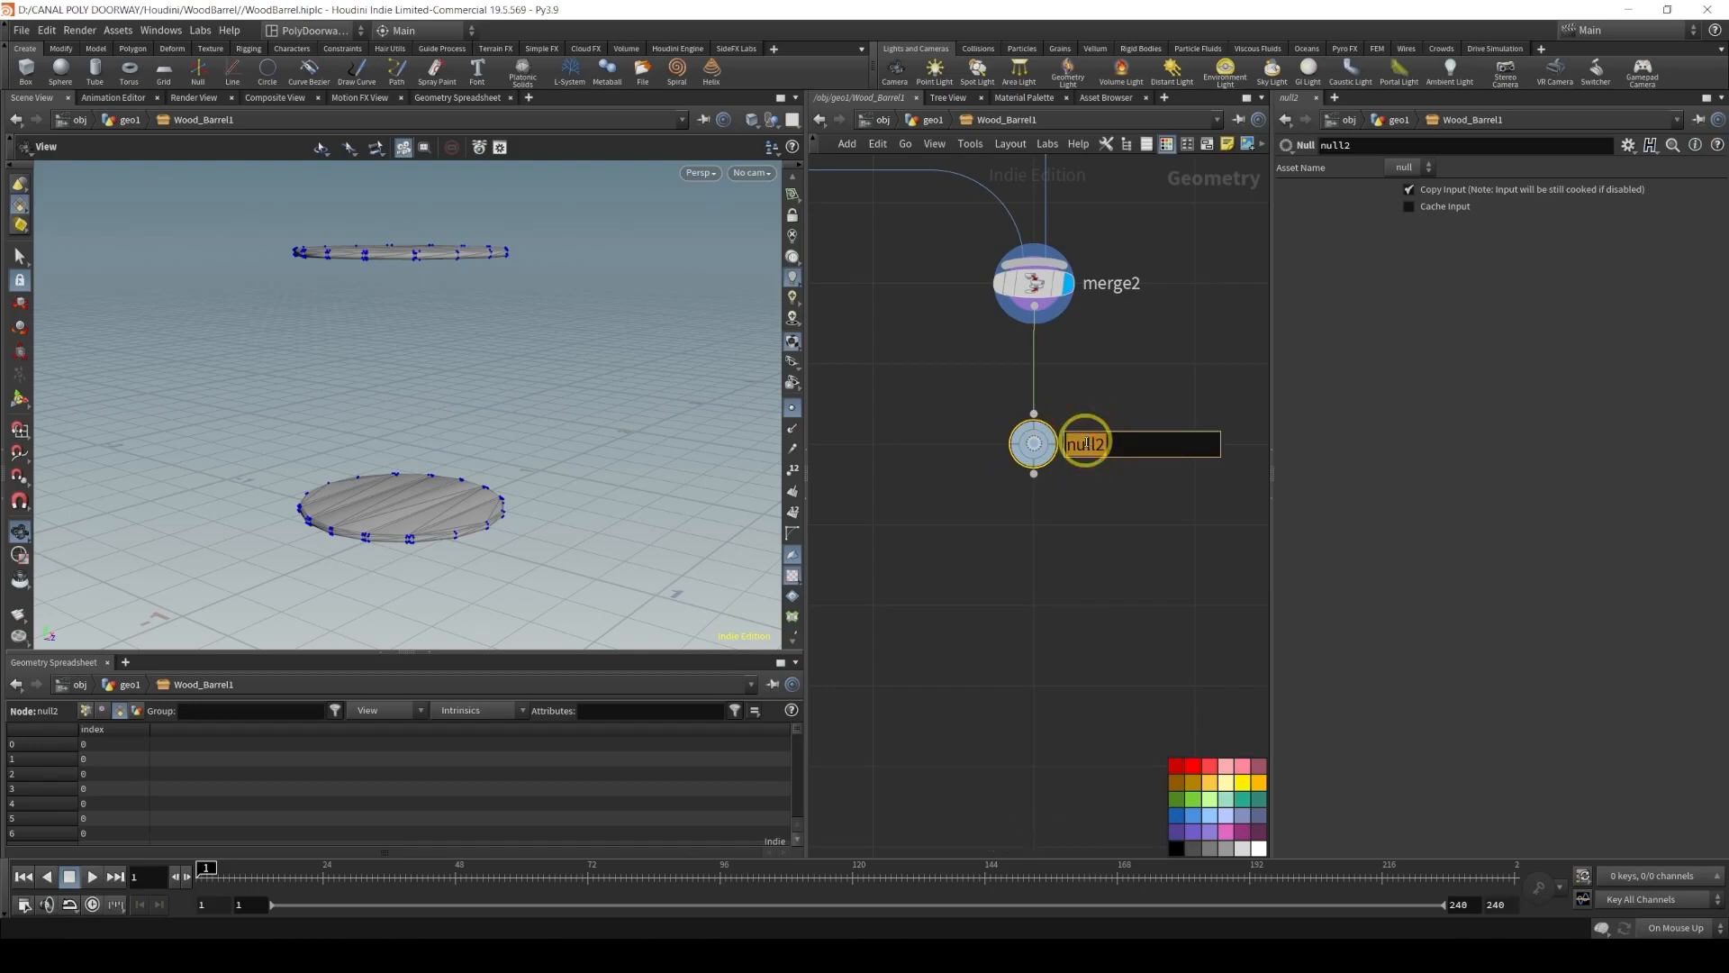
pyautogui.write('GEO_COVERS')
pyautogui.press('Return')
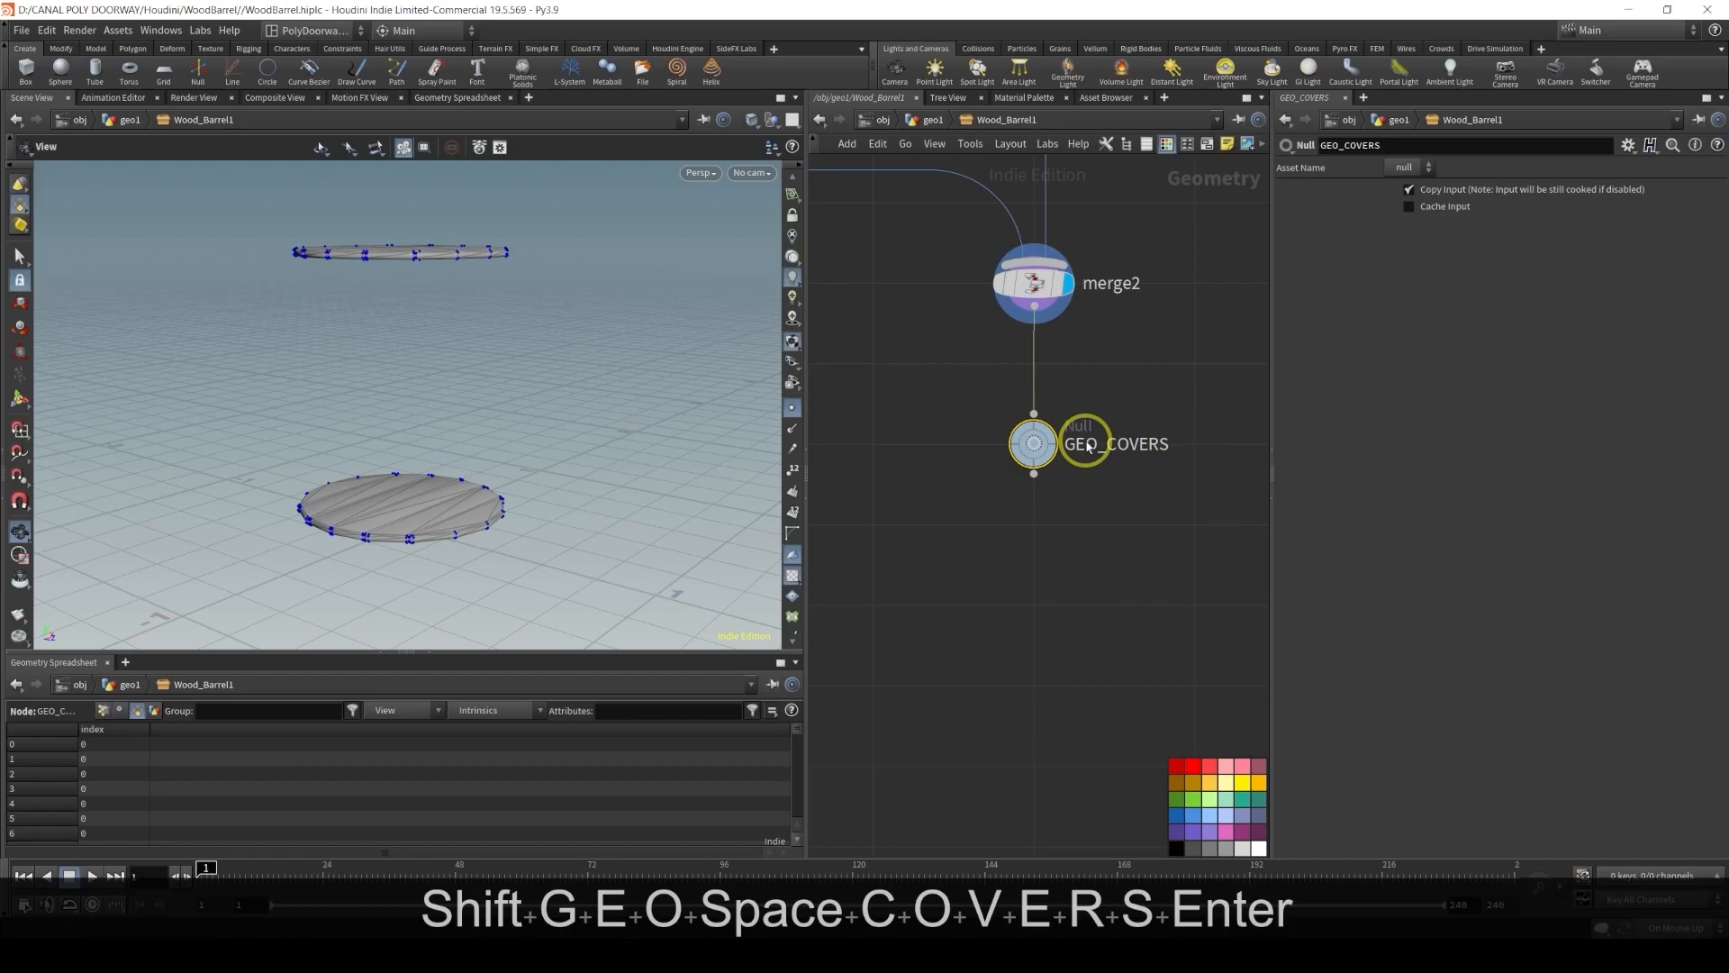
# Assign a palette colour to the GEO_COVERS node and save the scene
pyautogui.moveTo(946, 378); pyautogui.dragTo(1085, 490)
pyautogui.click(1183, 801)
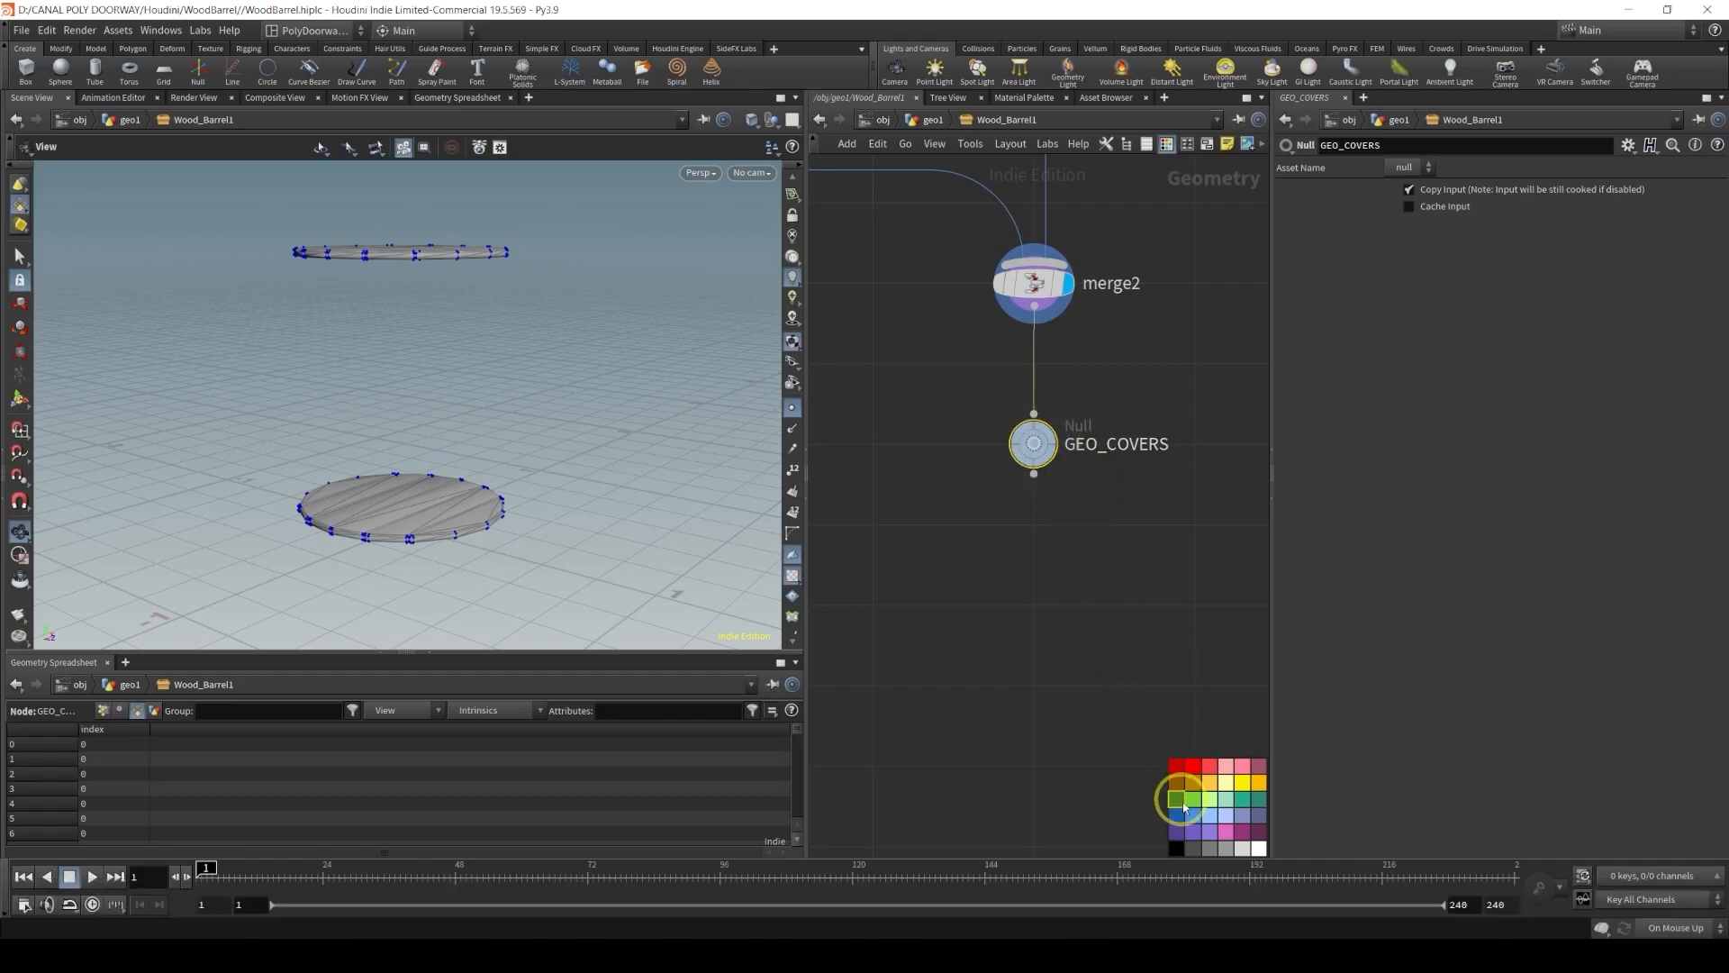
pyautogui.click(1119, 571)
pyautogui.hotkey('ctrl', 's')
# Color the toggle_top_cover Switch node yellow
pyautogui.scroll(-4, 1070, 447)
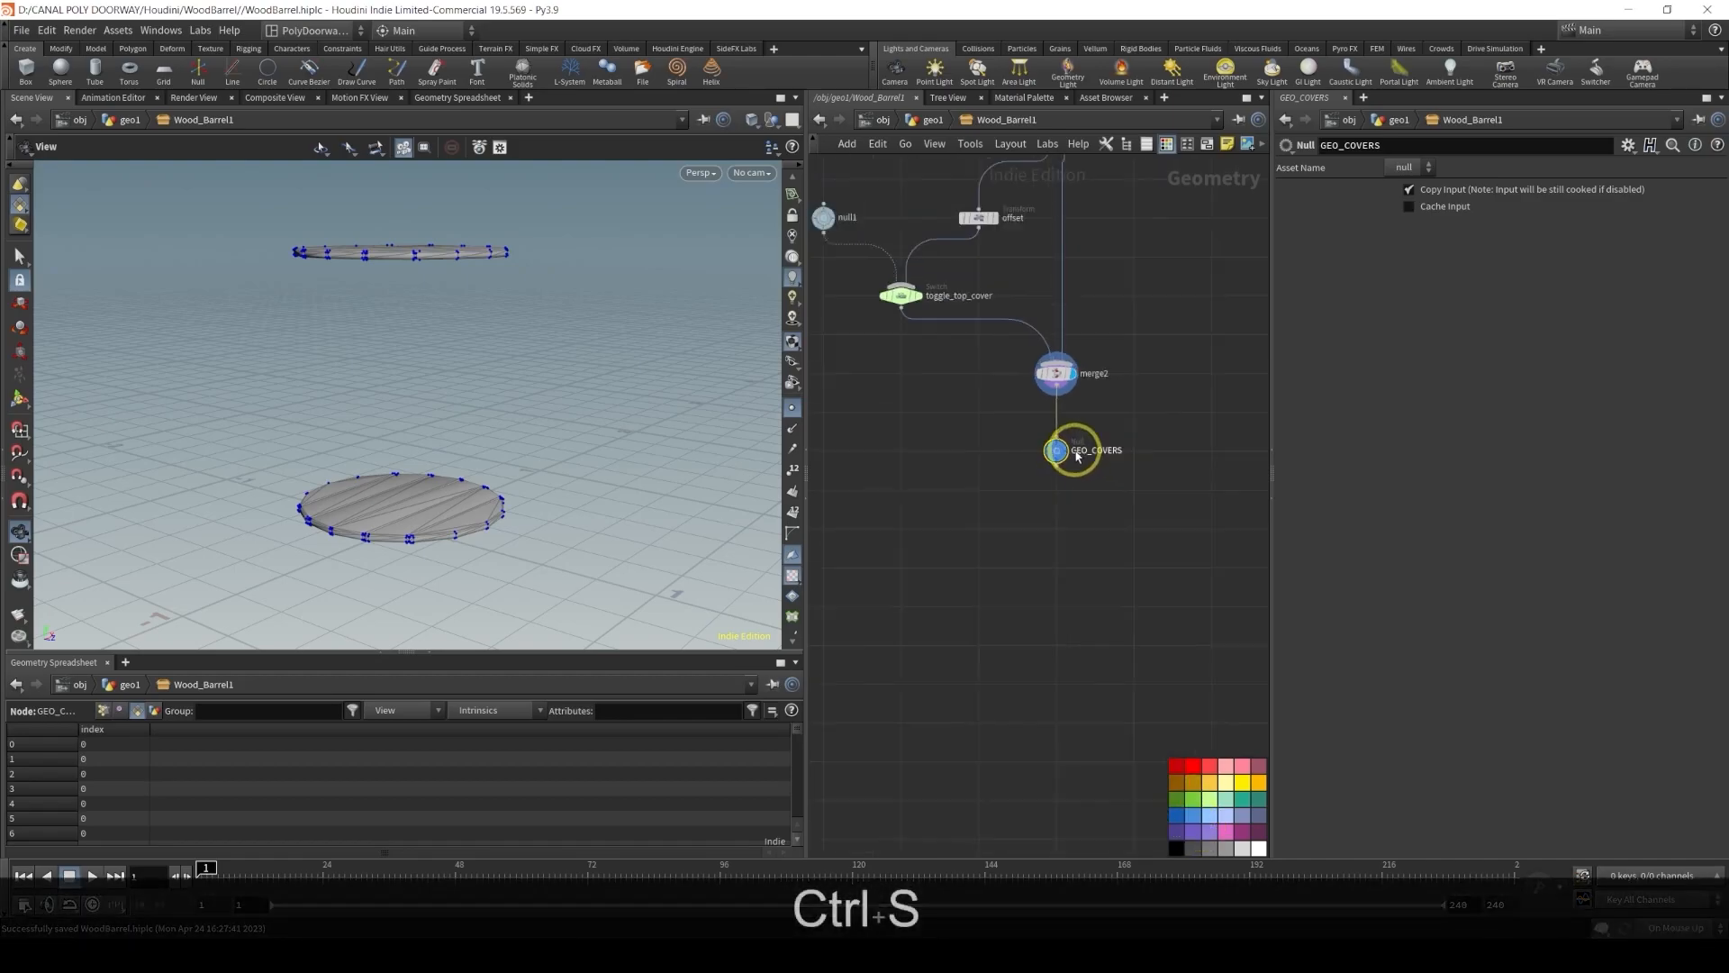
pyautogui.moveTo(1033, 433); pyautogui.dragTo(1096, 603, button='middle')
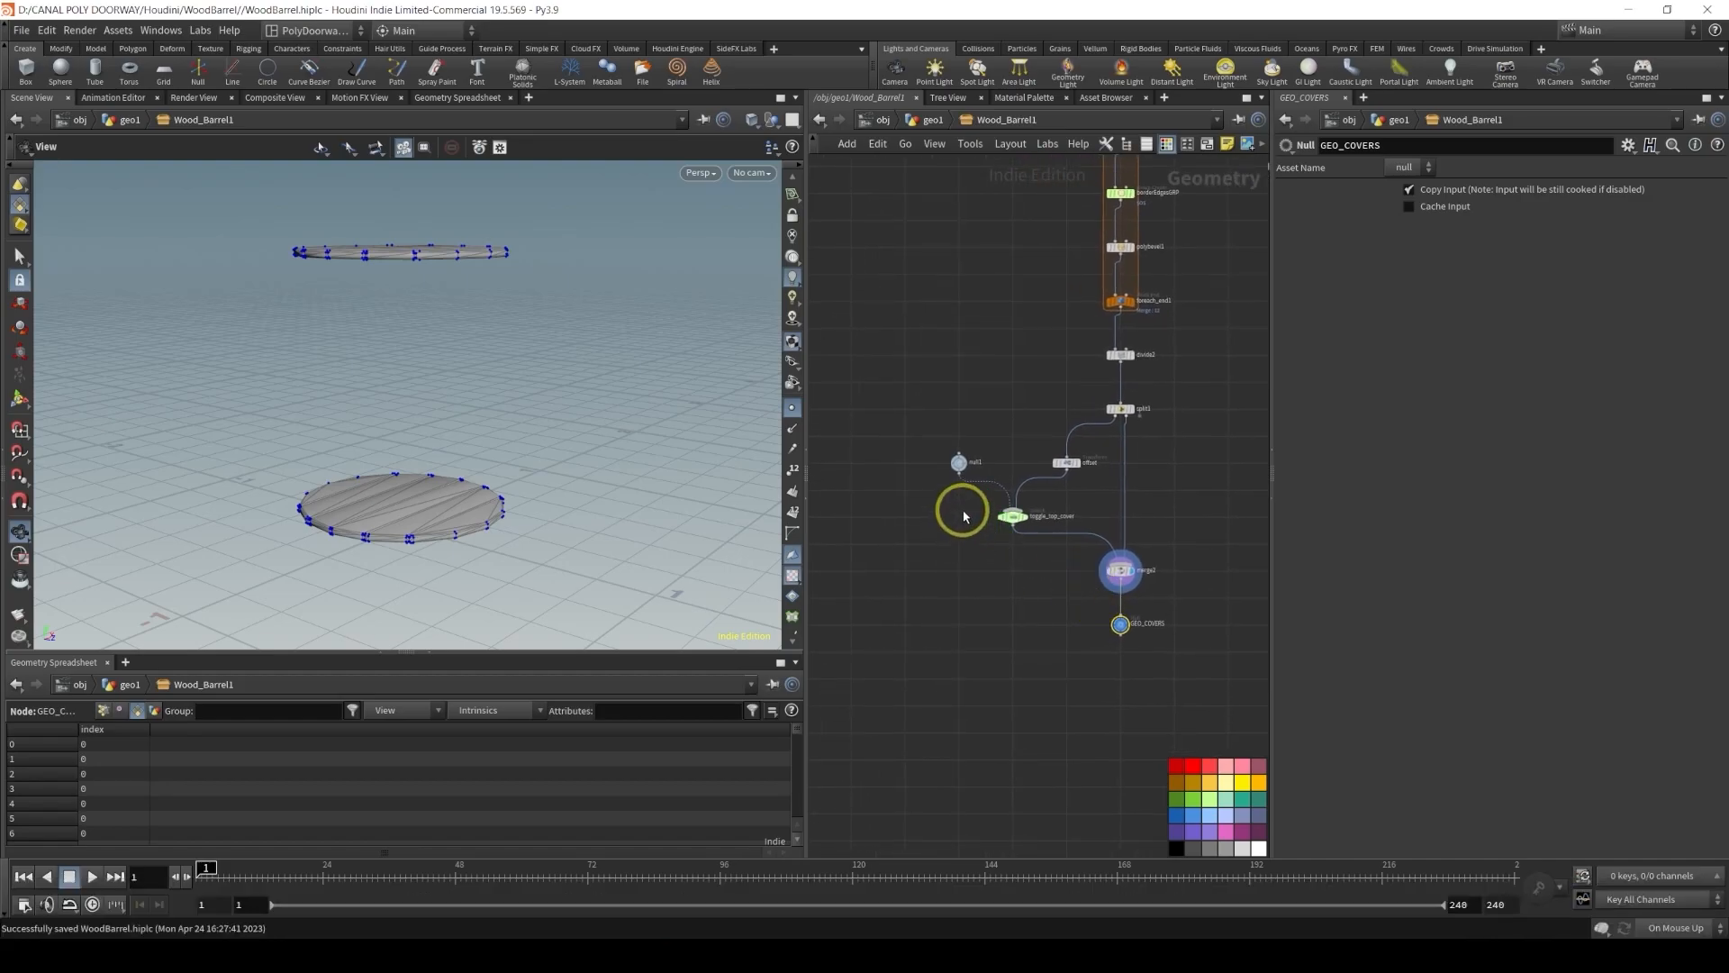
pyautogui.click(1047, 523)
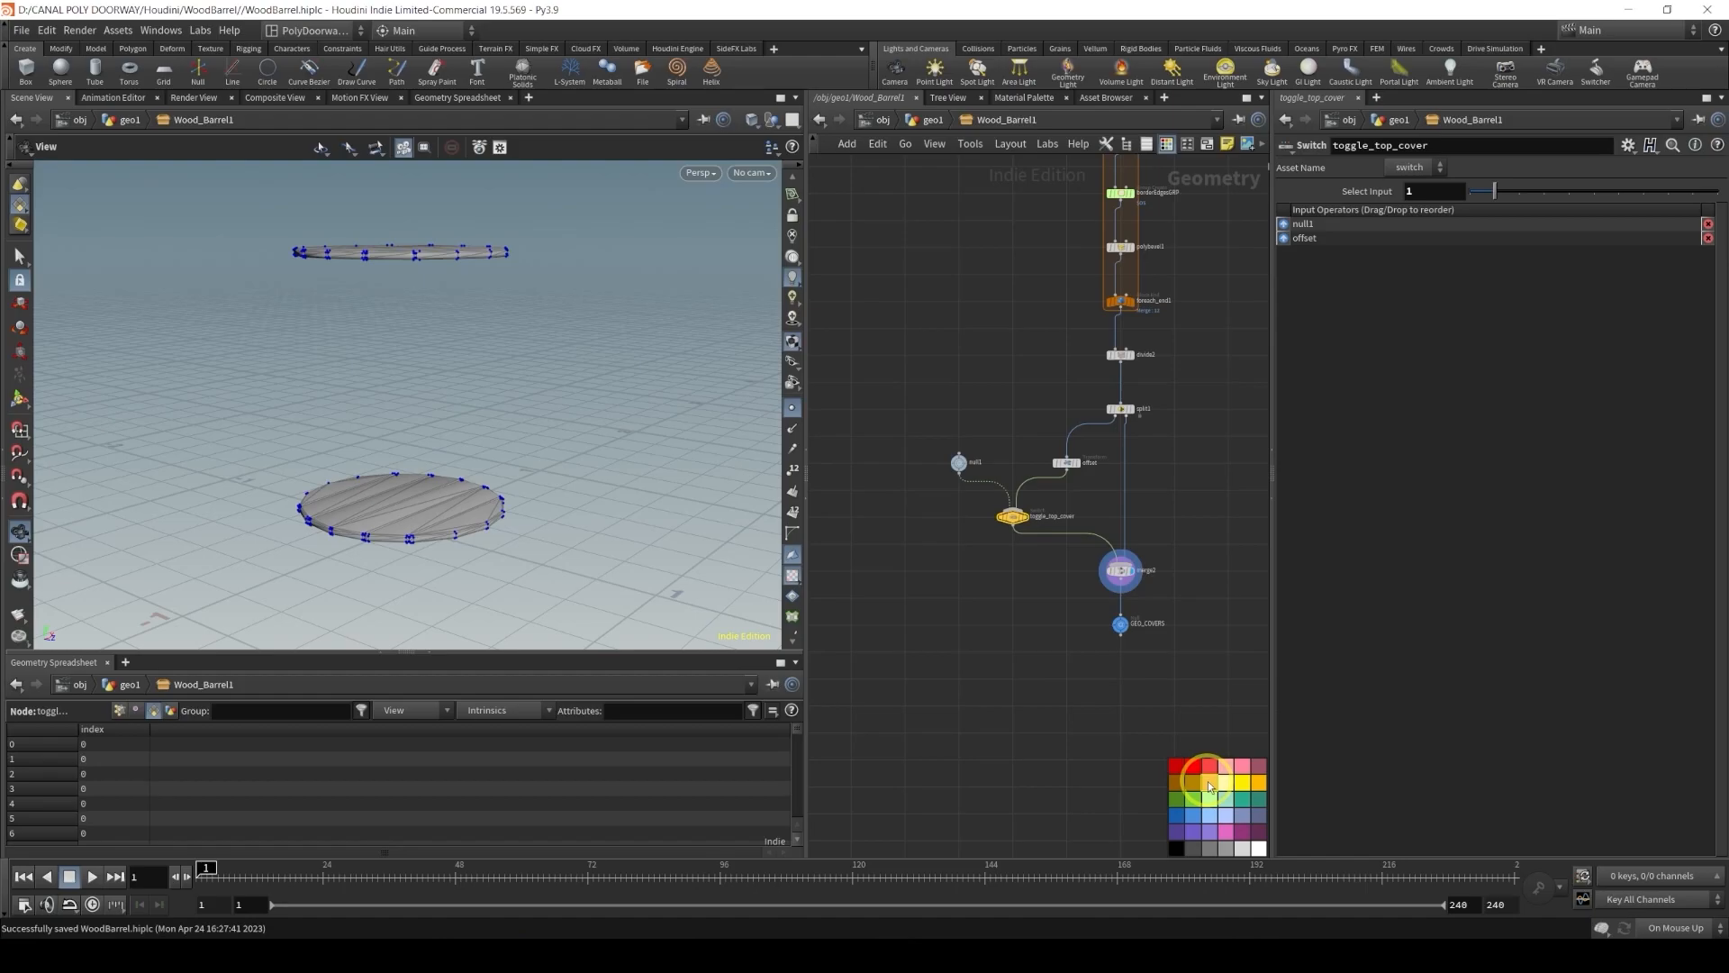
pyautogui.moveTo(1171, 405); pyautogui.dragTo(1122, 581, button='middle')
pyautogui.moveTo(998, 426); pyautogui.dragTo(957, 575, button='middle')
pyautogui.scroll(2, 980, 495)
pyautogui.scroll(2, 980, 502)
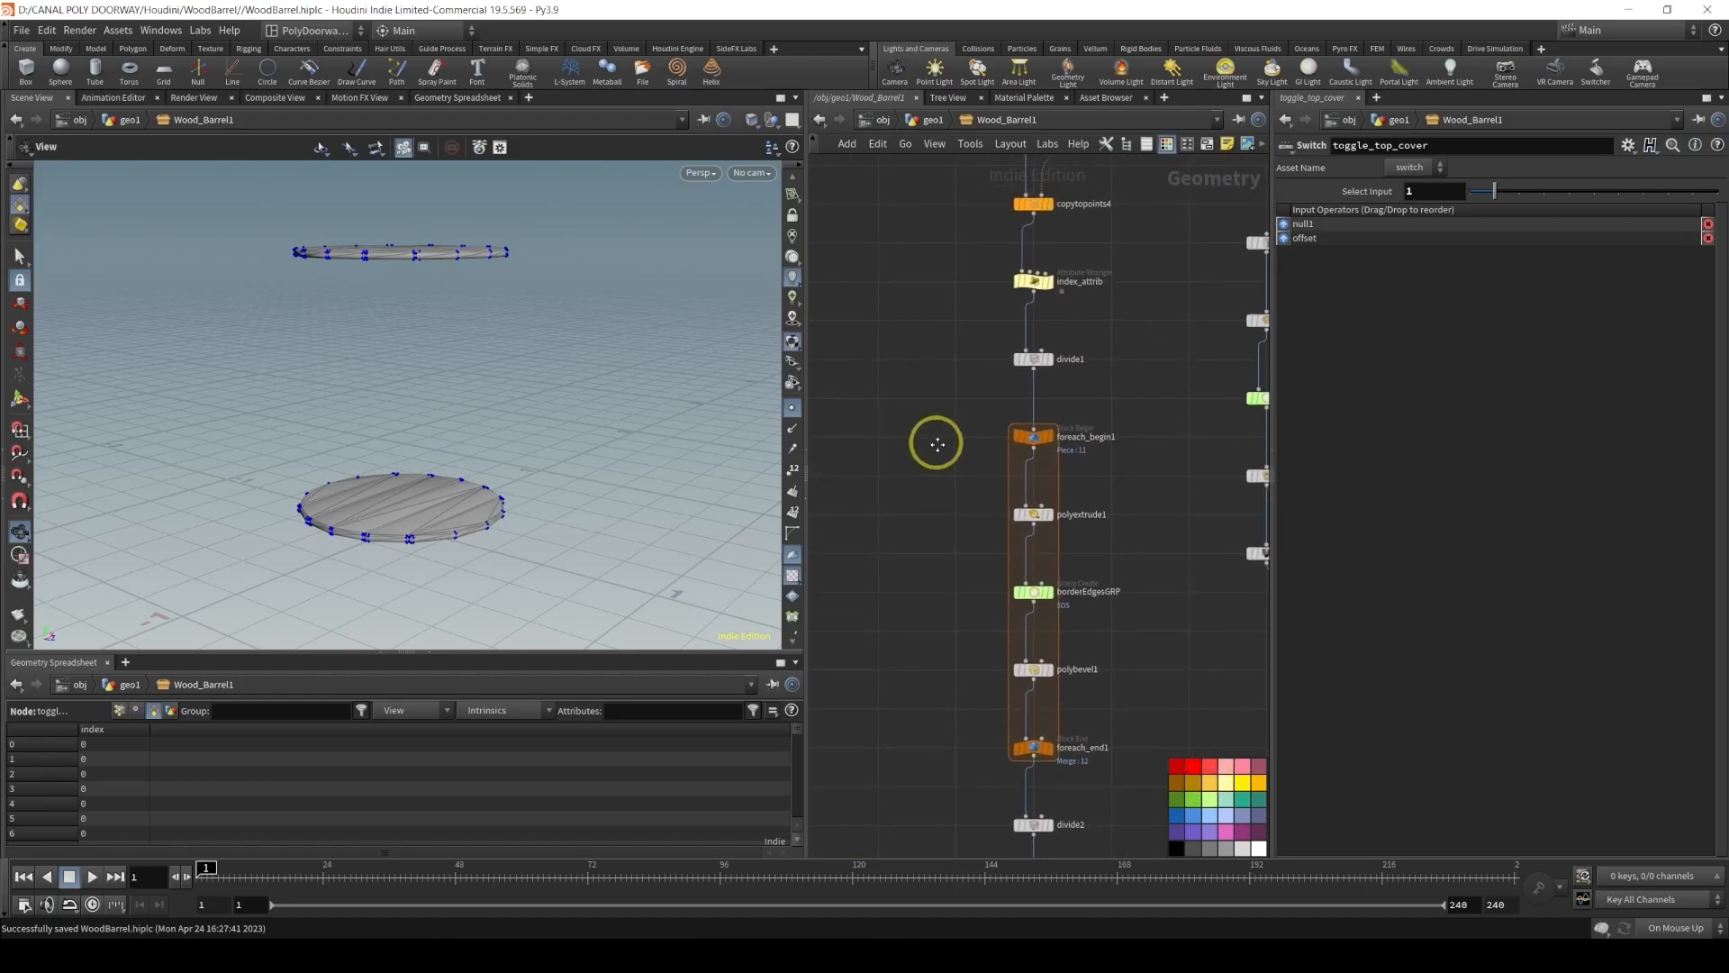
# Color the divide1 node yellow and rename it number_of_planks
pyautogui.moveTo(1096, 375); pyautogui.dragTo(1066, 359)
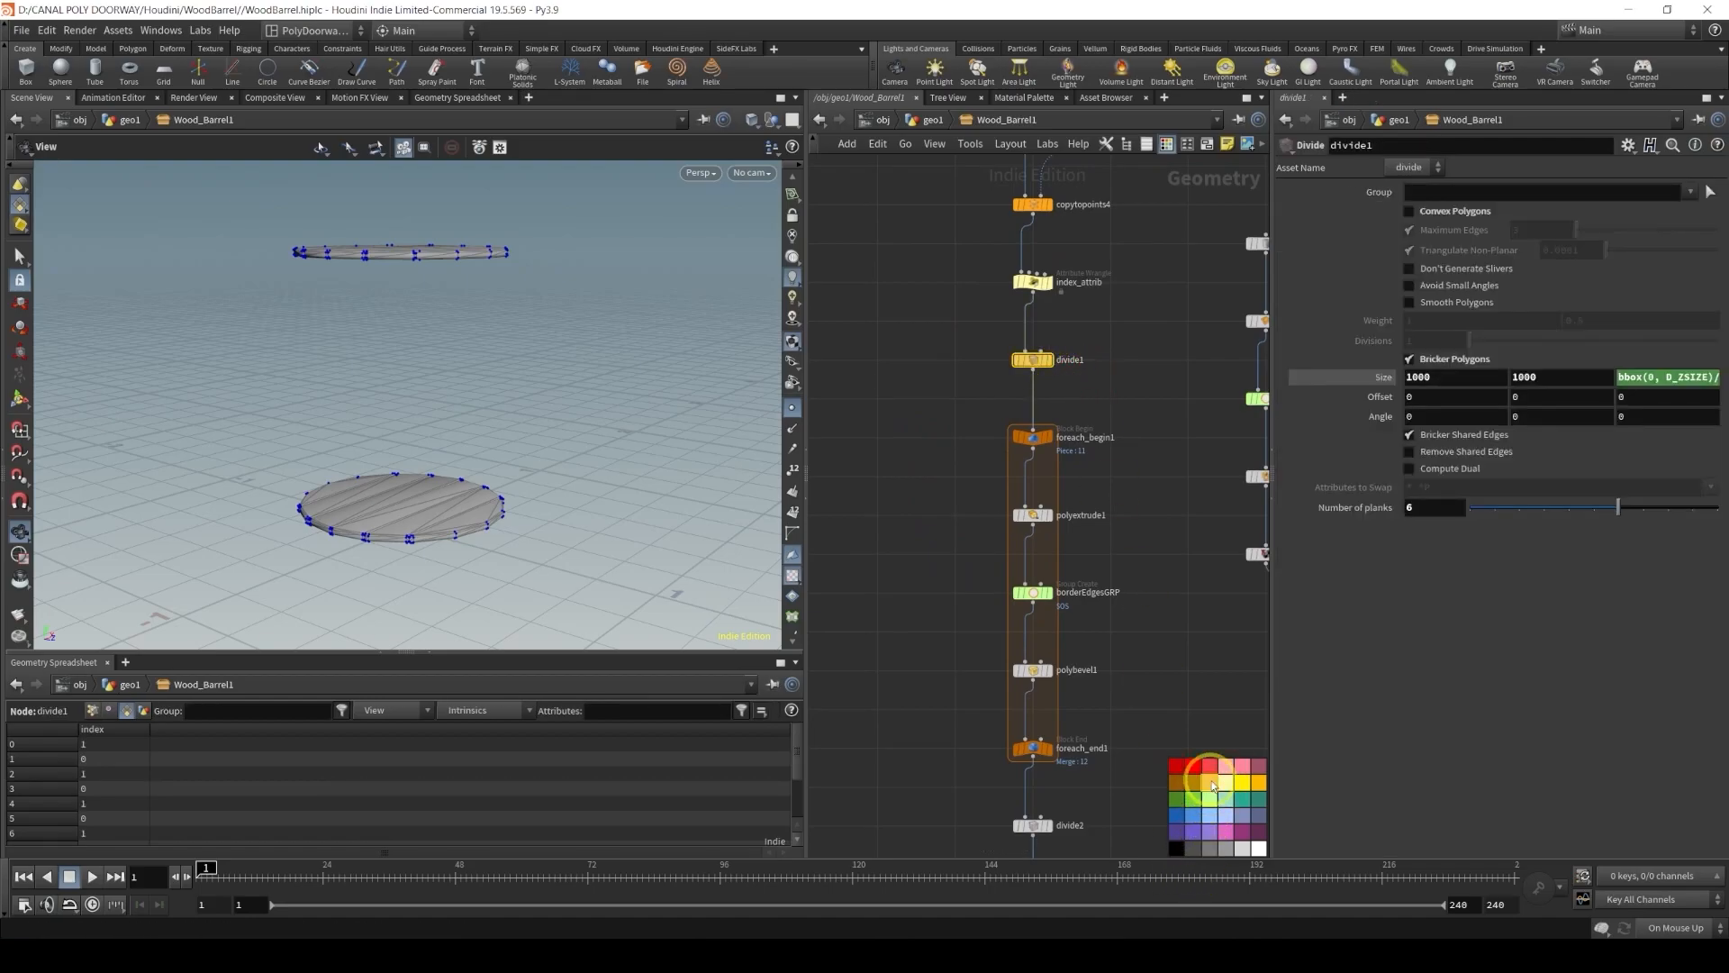
pyautogui.moveTo(1158, 398); pyautogui.dragTo(1106, 530, button='middle')
pyautogui.scroll(4, 1045, 502)
pyautogui.click(991, 482)
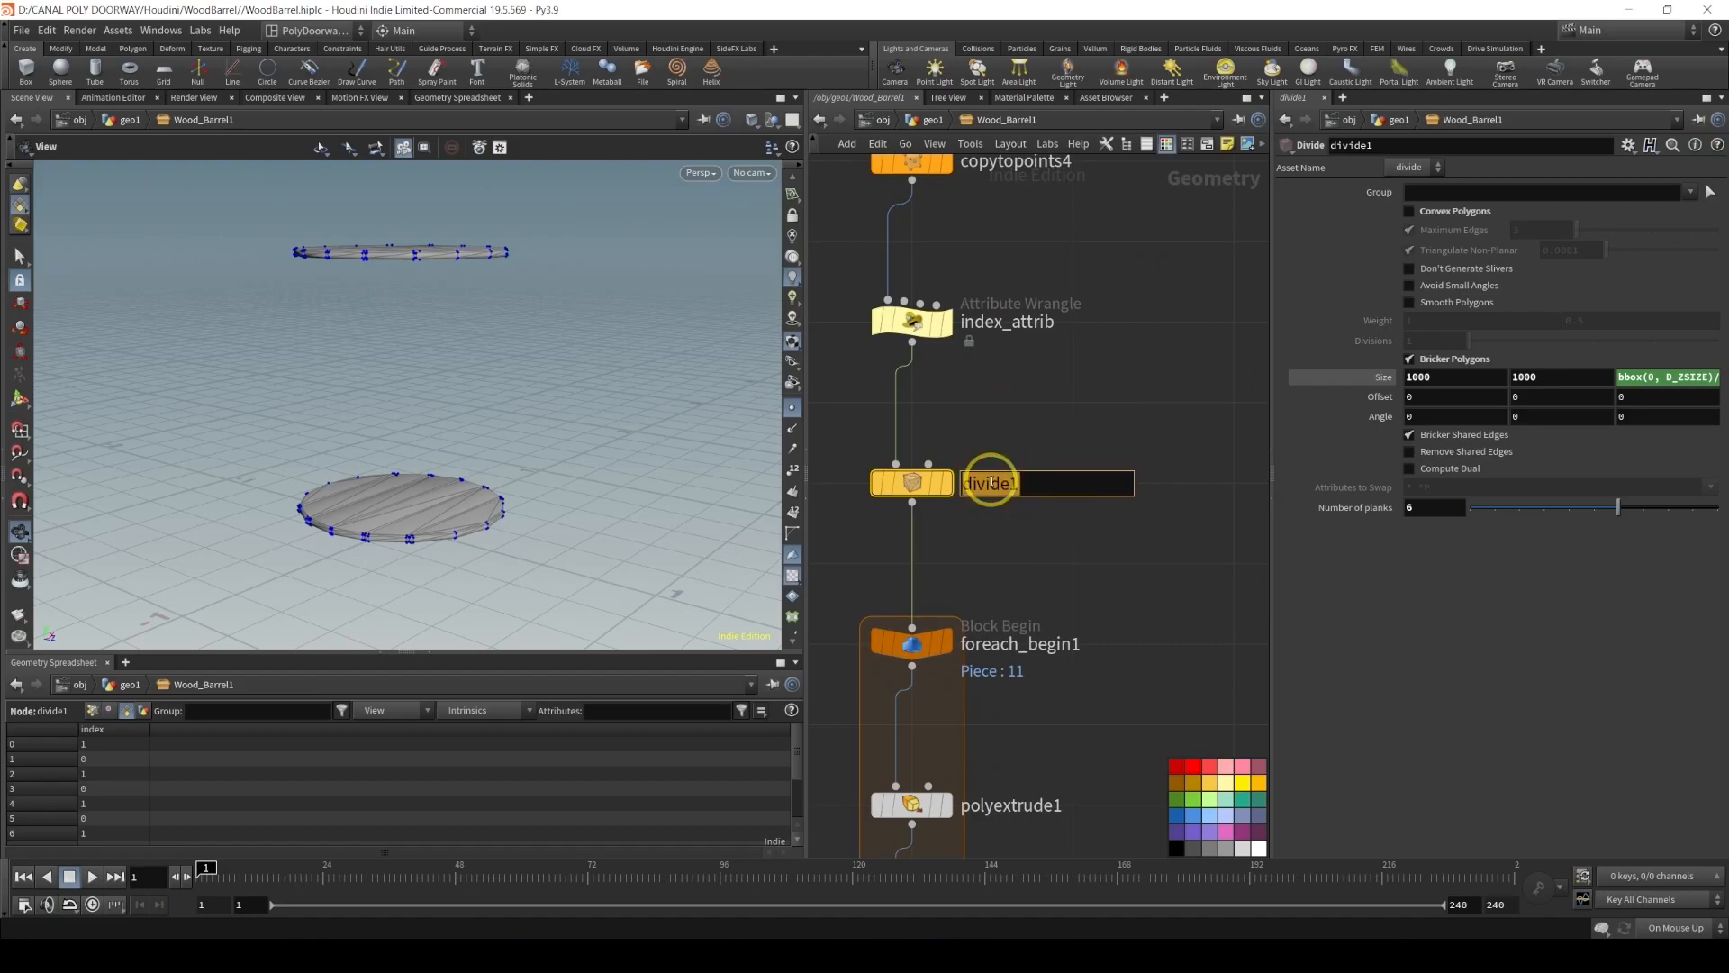
pyautogui.write('number of ')
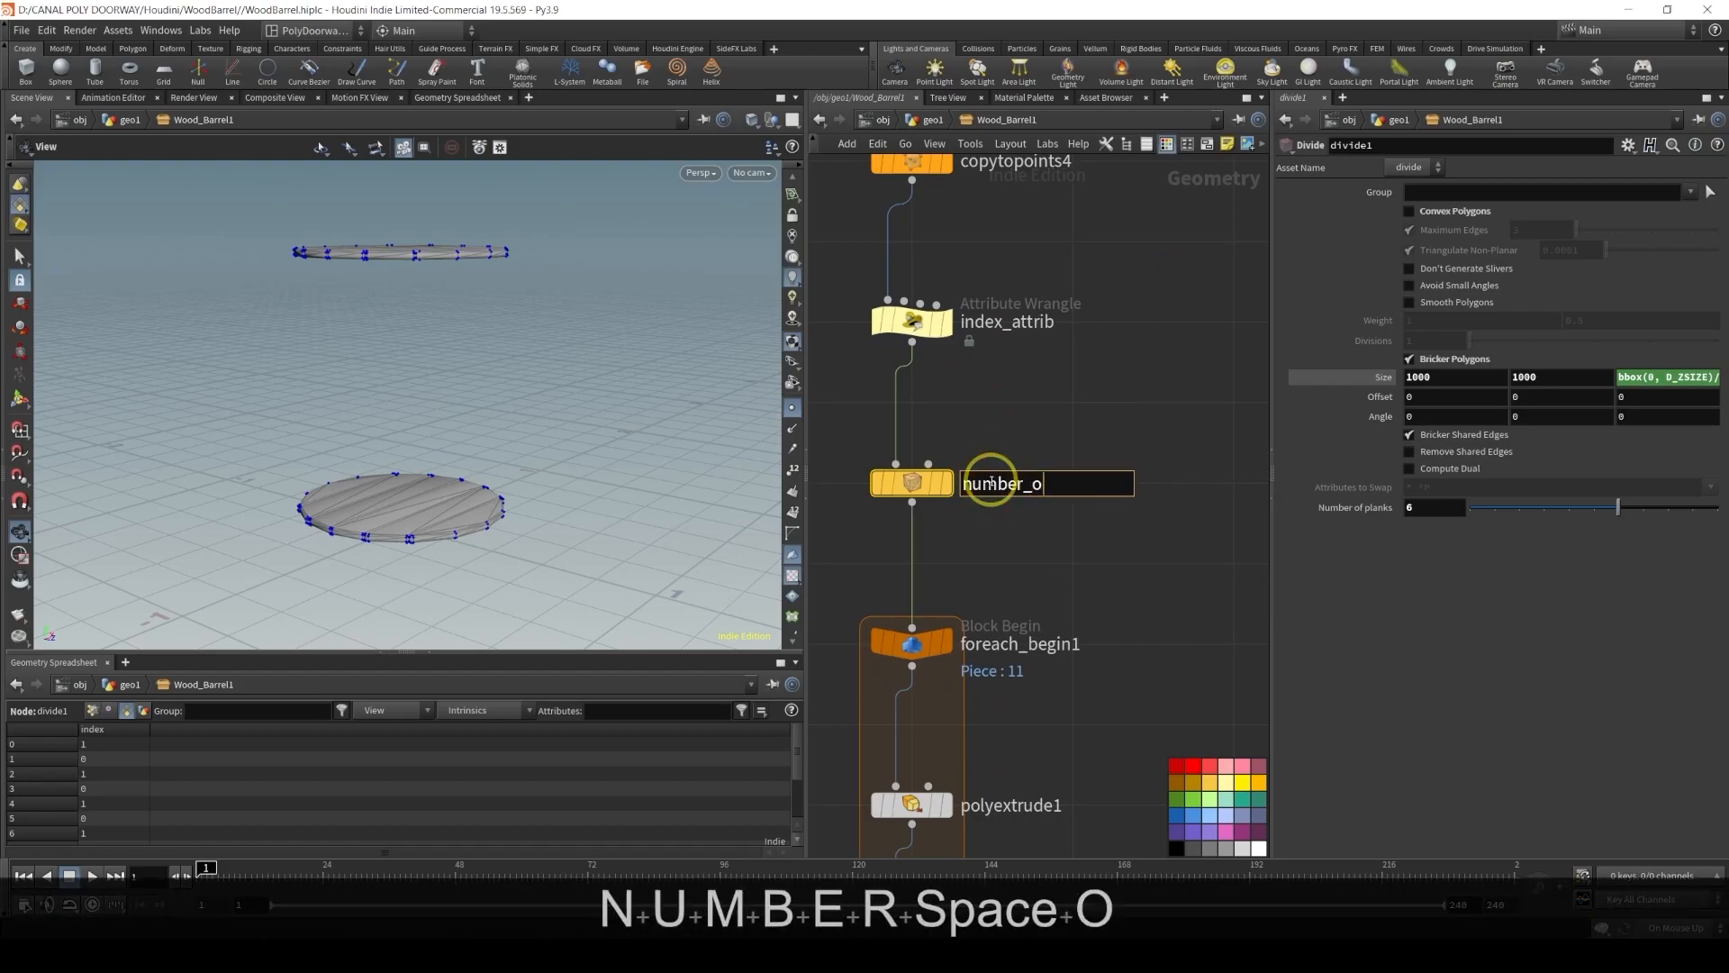
pyautogui.write('planks')
pyautogui.press('Return')
# Set the display flag on the GEO_COVERS null
pyautogui.moveTo(1020, 591); pyautogui.dragTo(1066, 477, button='middle')
pyautogui.scroll(-2, 1017, 461)
pyautogui.click(990, 485)
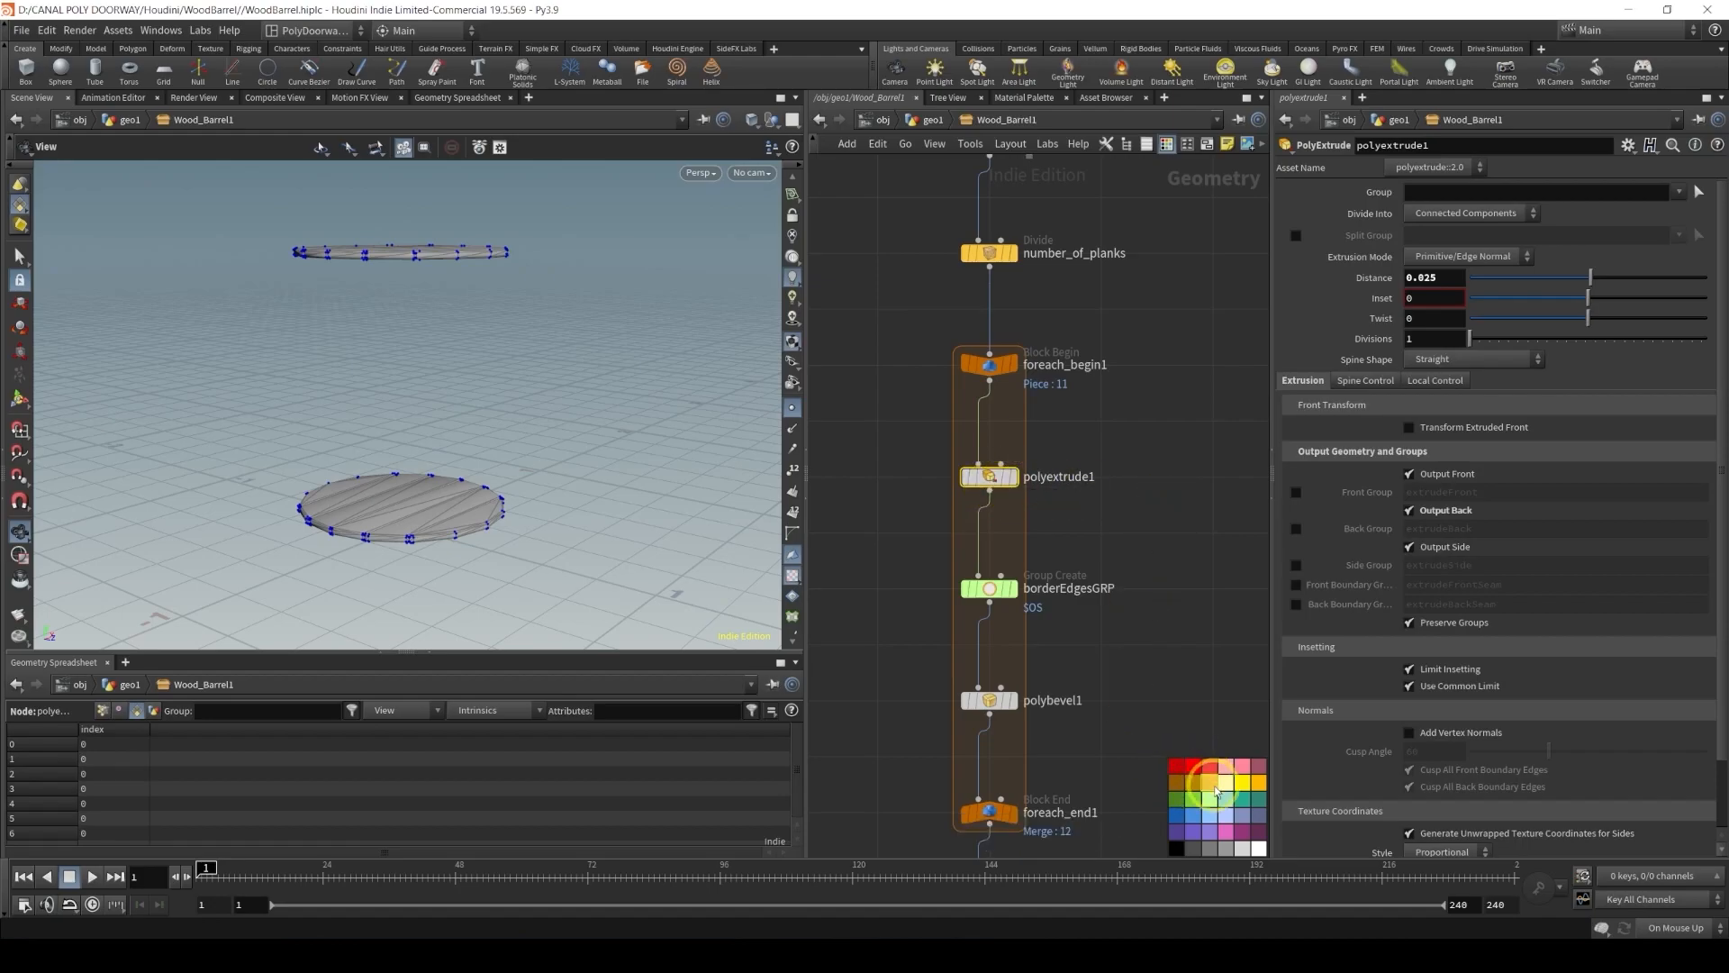
pyautogui.moveTo(852, 645); pyautogui.dragTo(1054, 713)
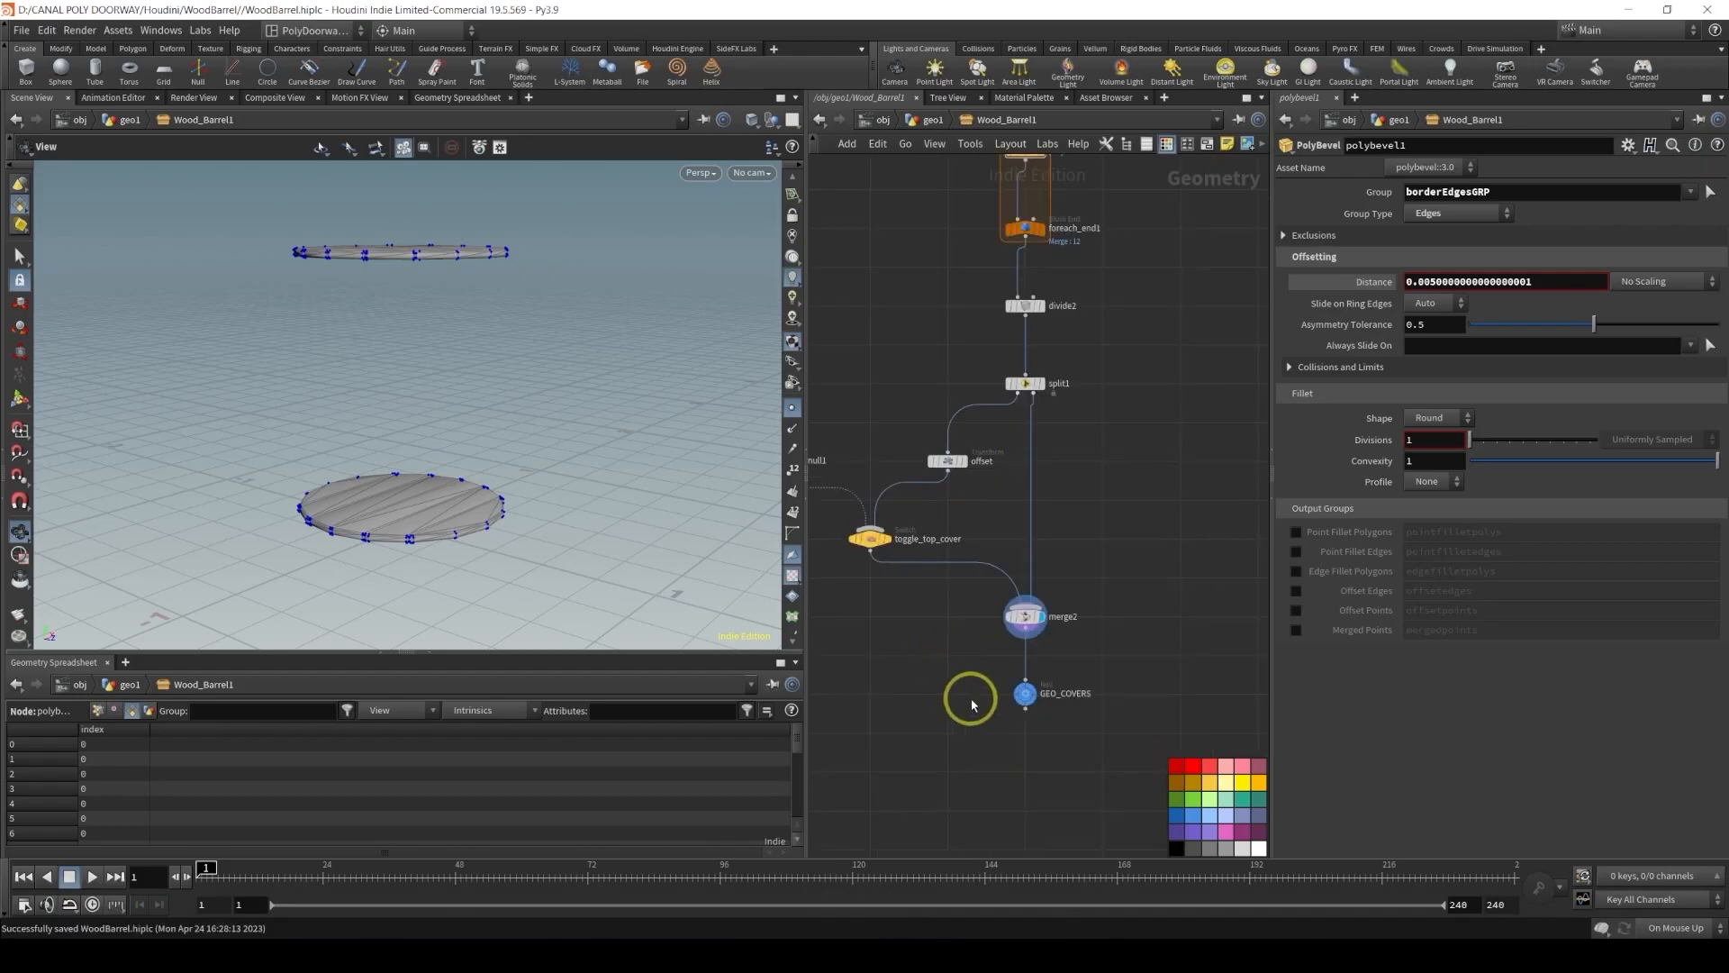
pyautogui.click(1032, 694)
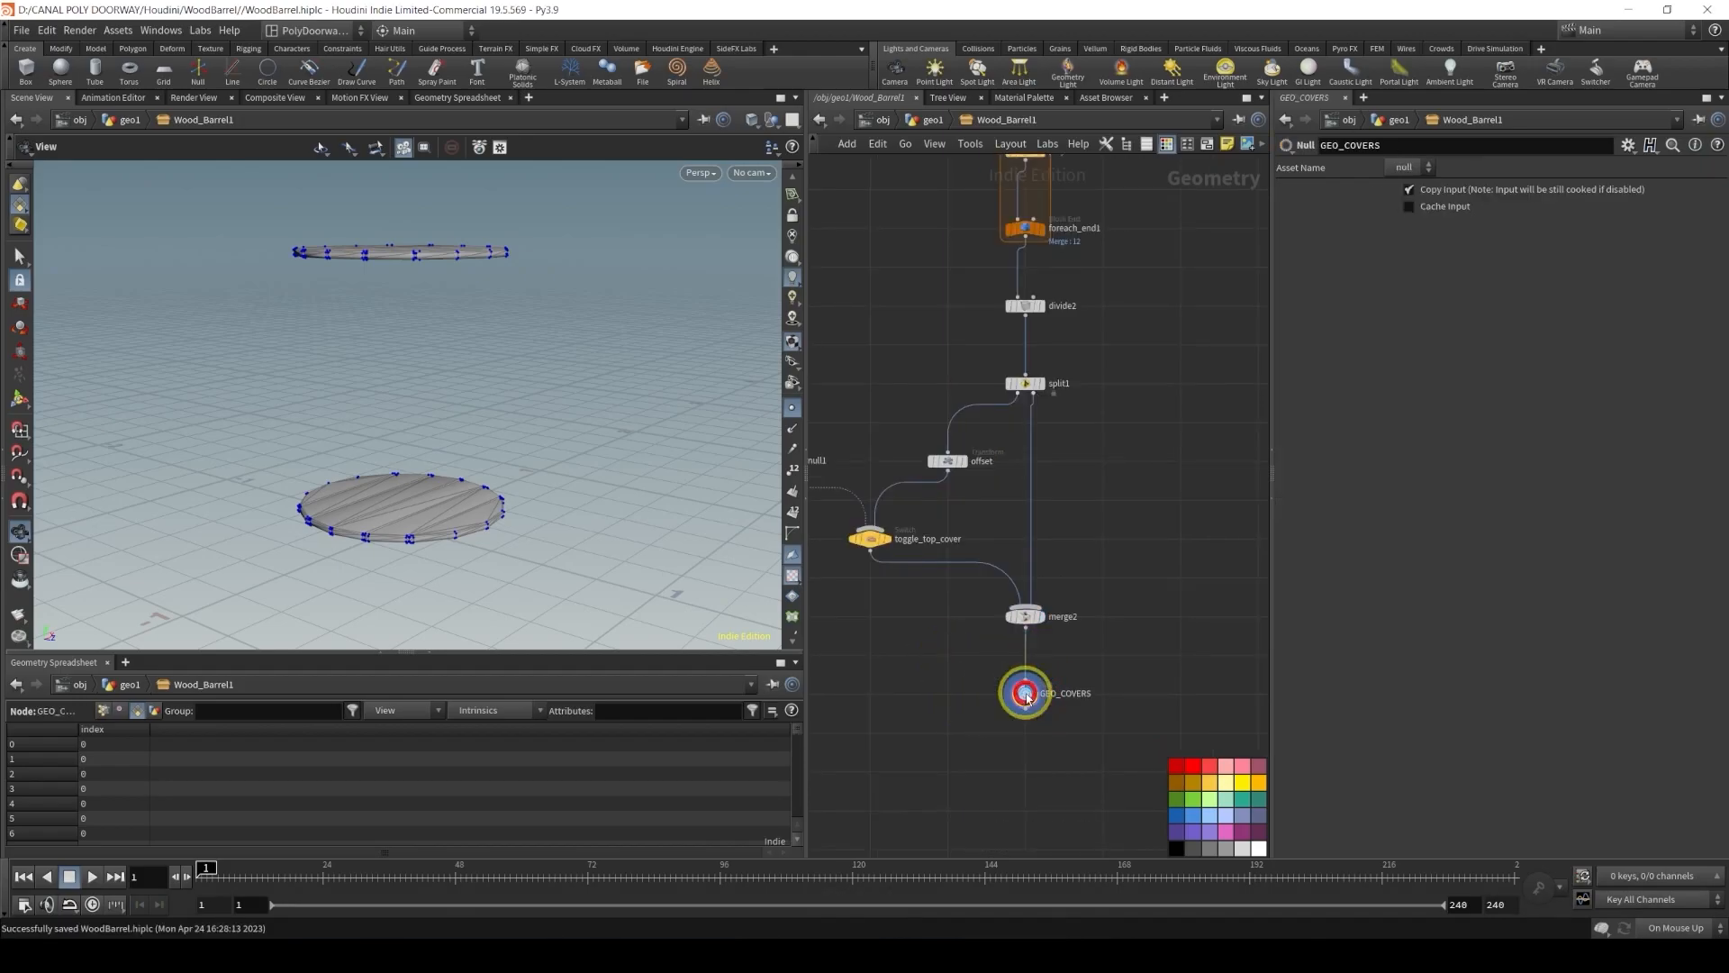
pyautogui.scroll(-8, 1235, 432)
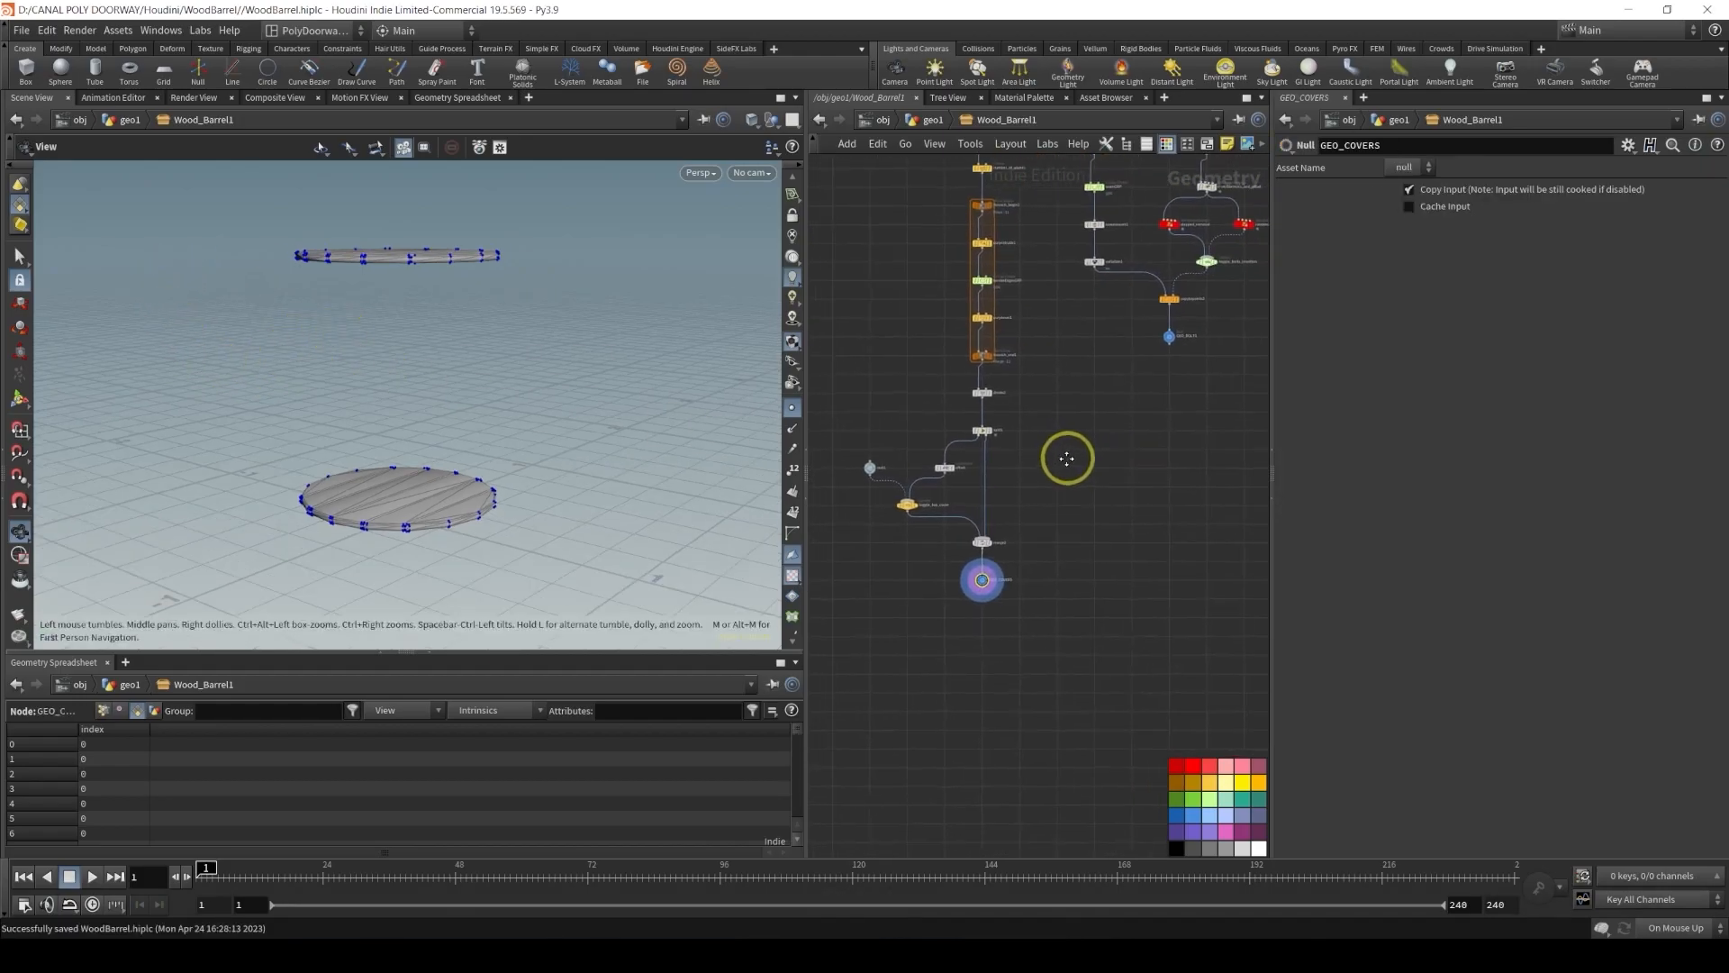
# Add a new Merge node in empty space beside the barrel network
pyautogui.moveTo(1015, 414); pyautogui.dragTo(958, 459, button='middle')
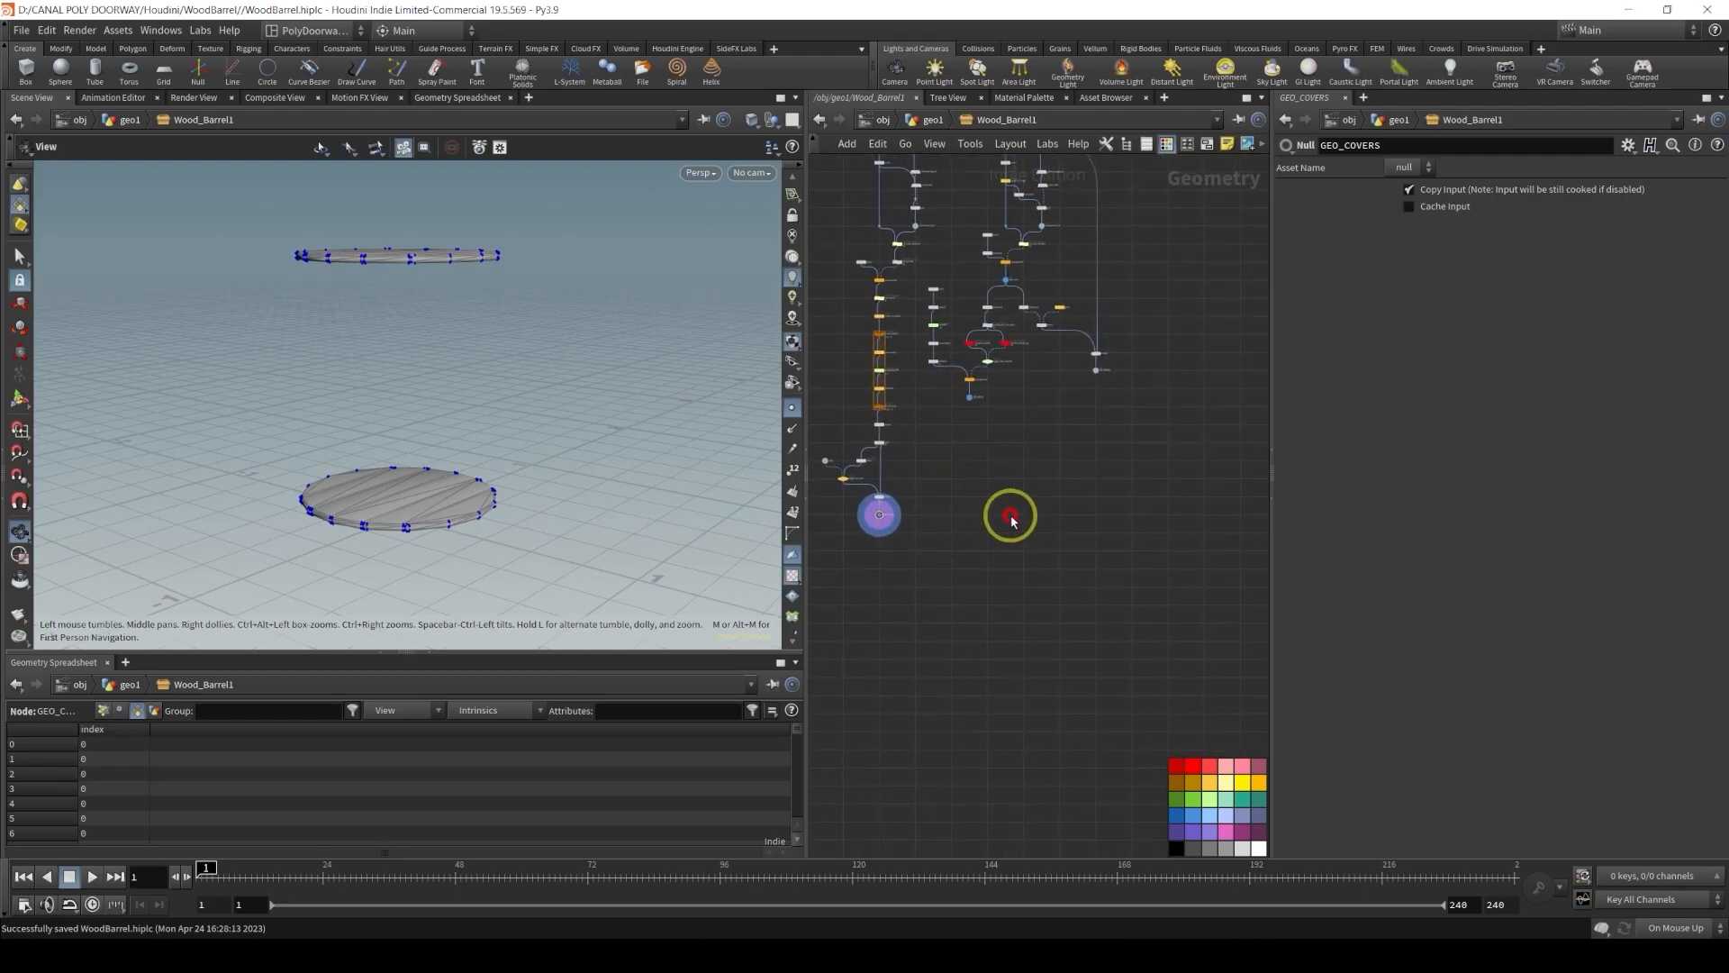
pyautogui.press('Tab')
pyautogui.write('merge')
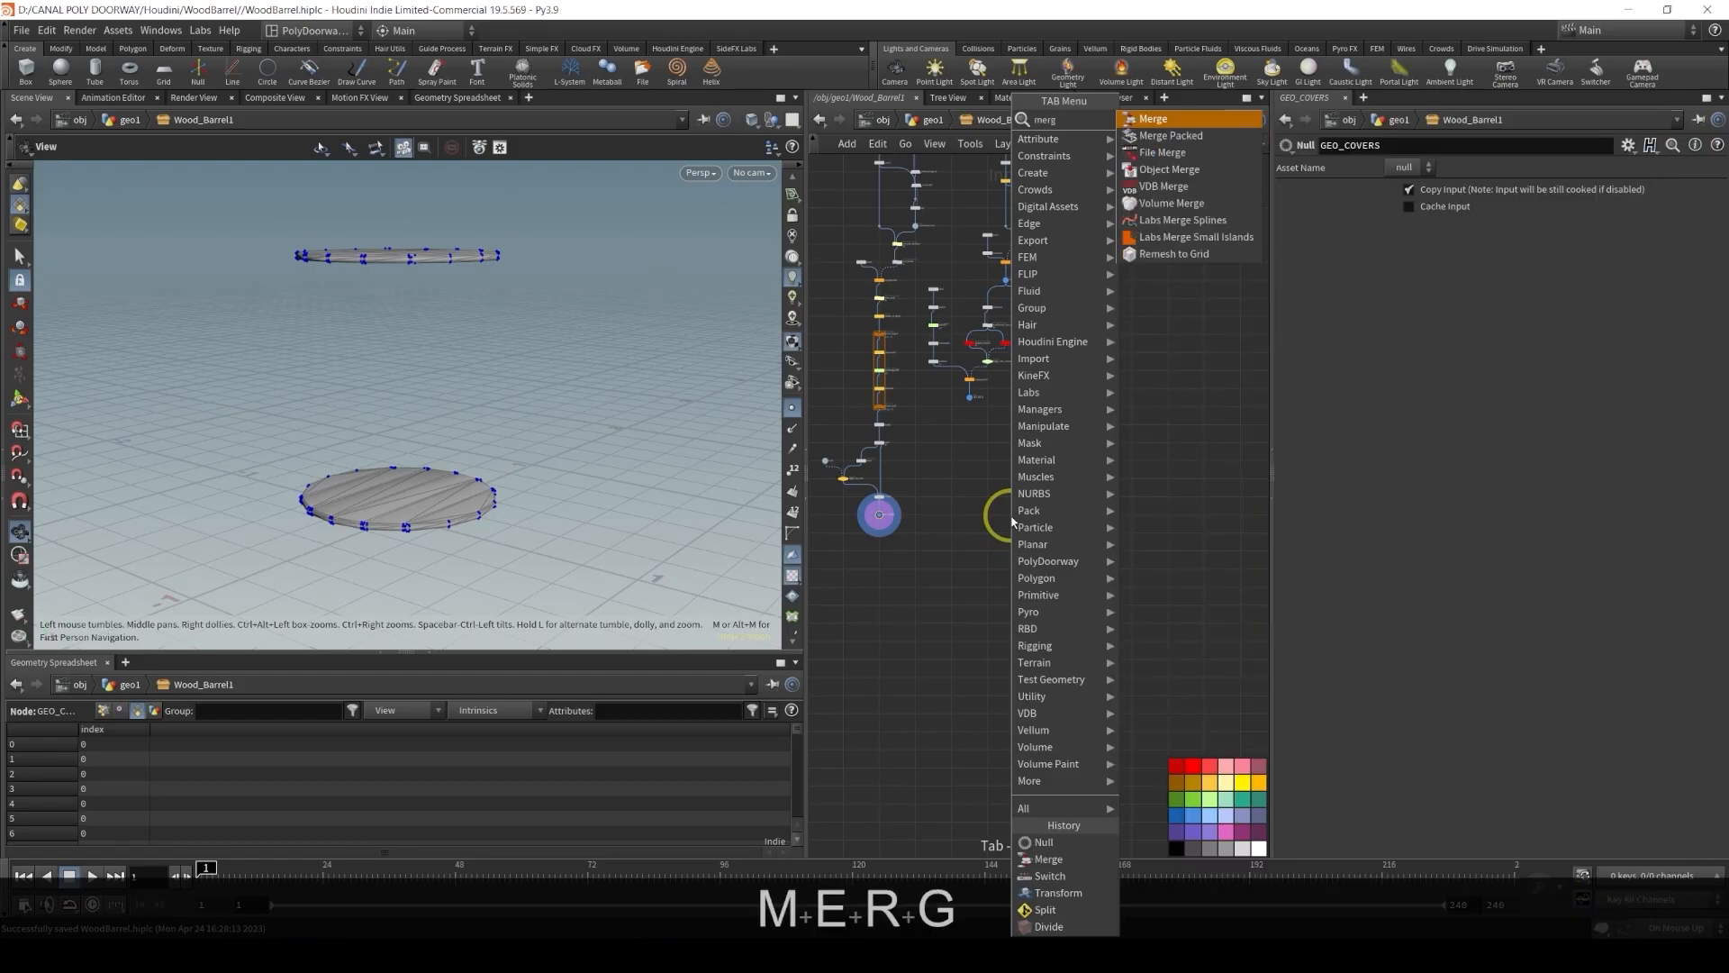
pyautogui.press('Return')
pyautogui.scroll(3, 1010, 521)
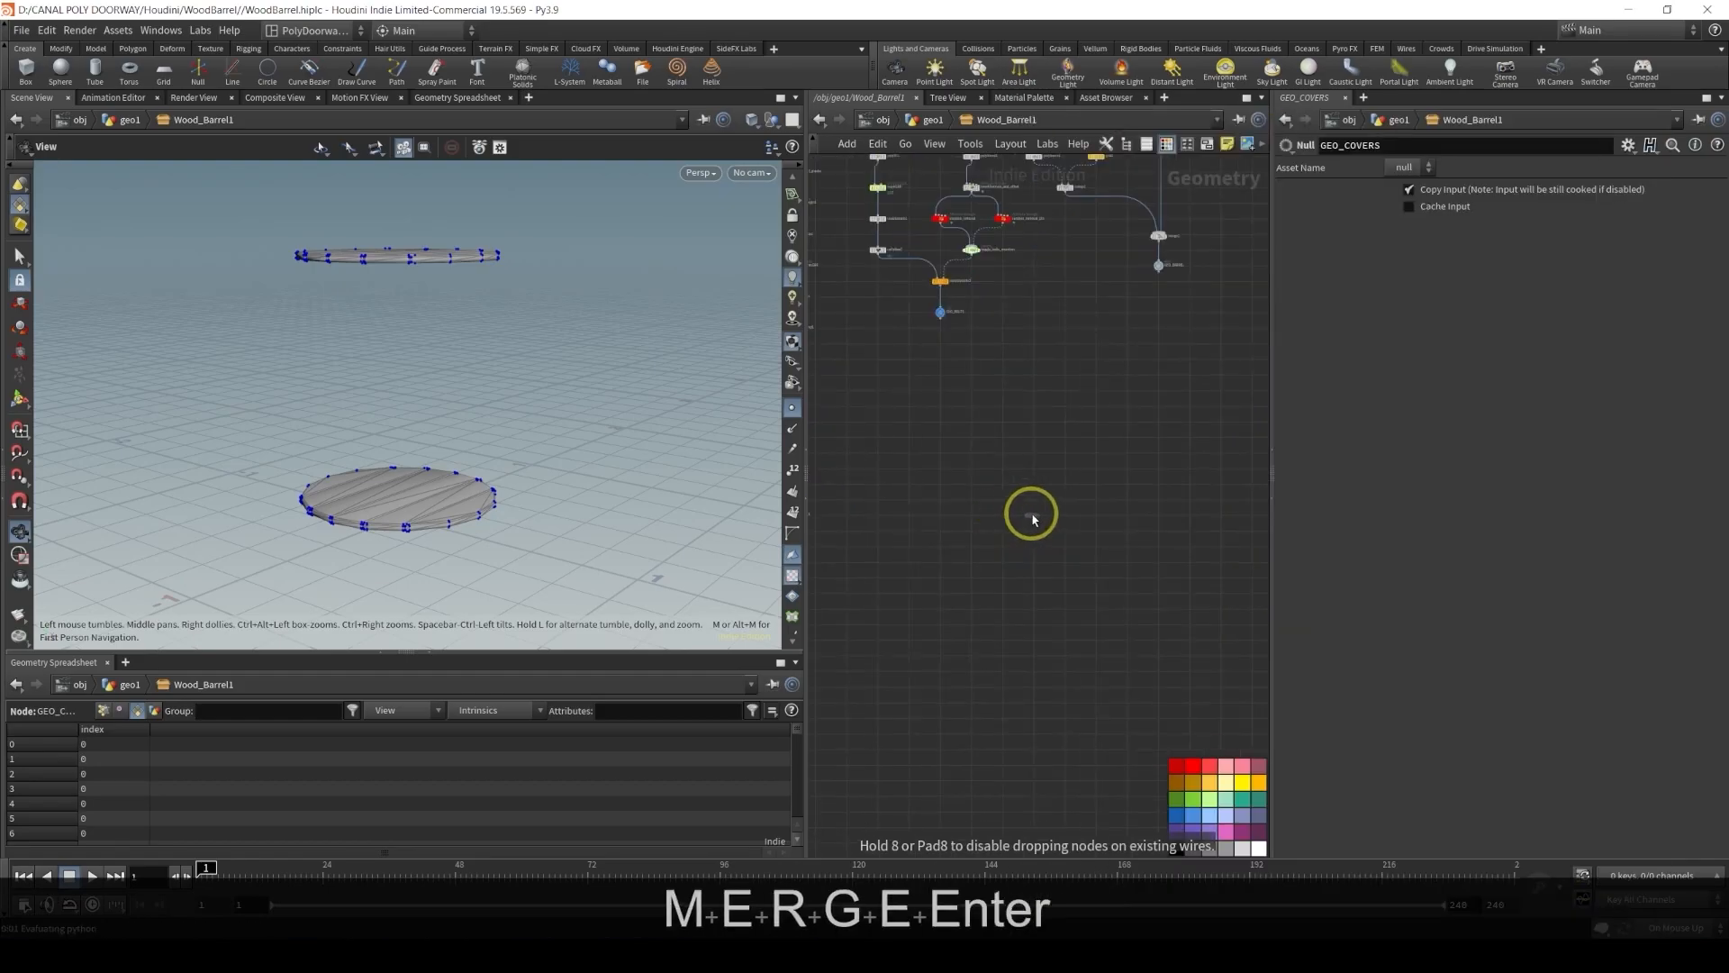
pyautogui.click(1034, 520)
pyautogui.scroll(3, 1033, 520)
pyautogui.scroll(-10, 1033, 520)
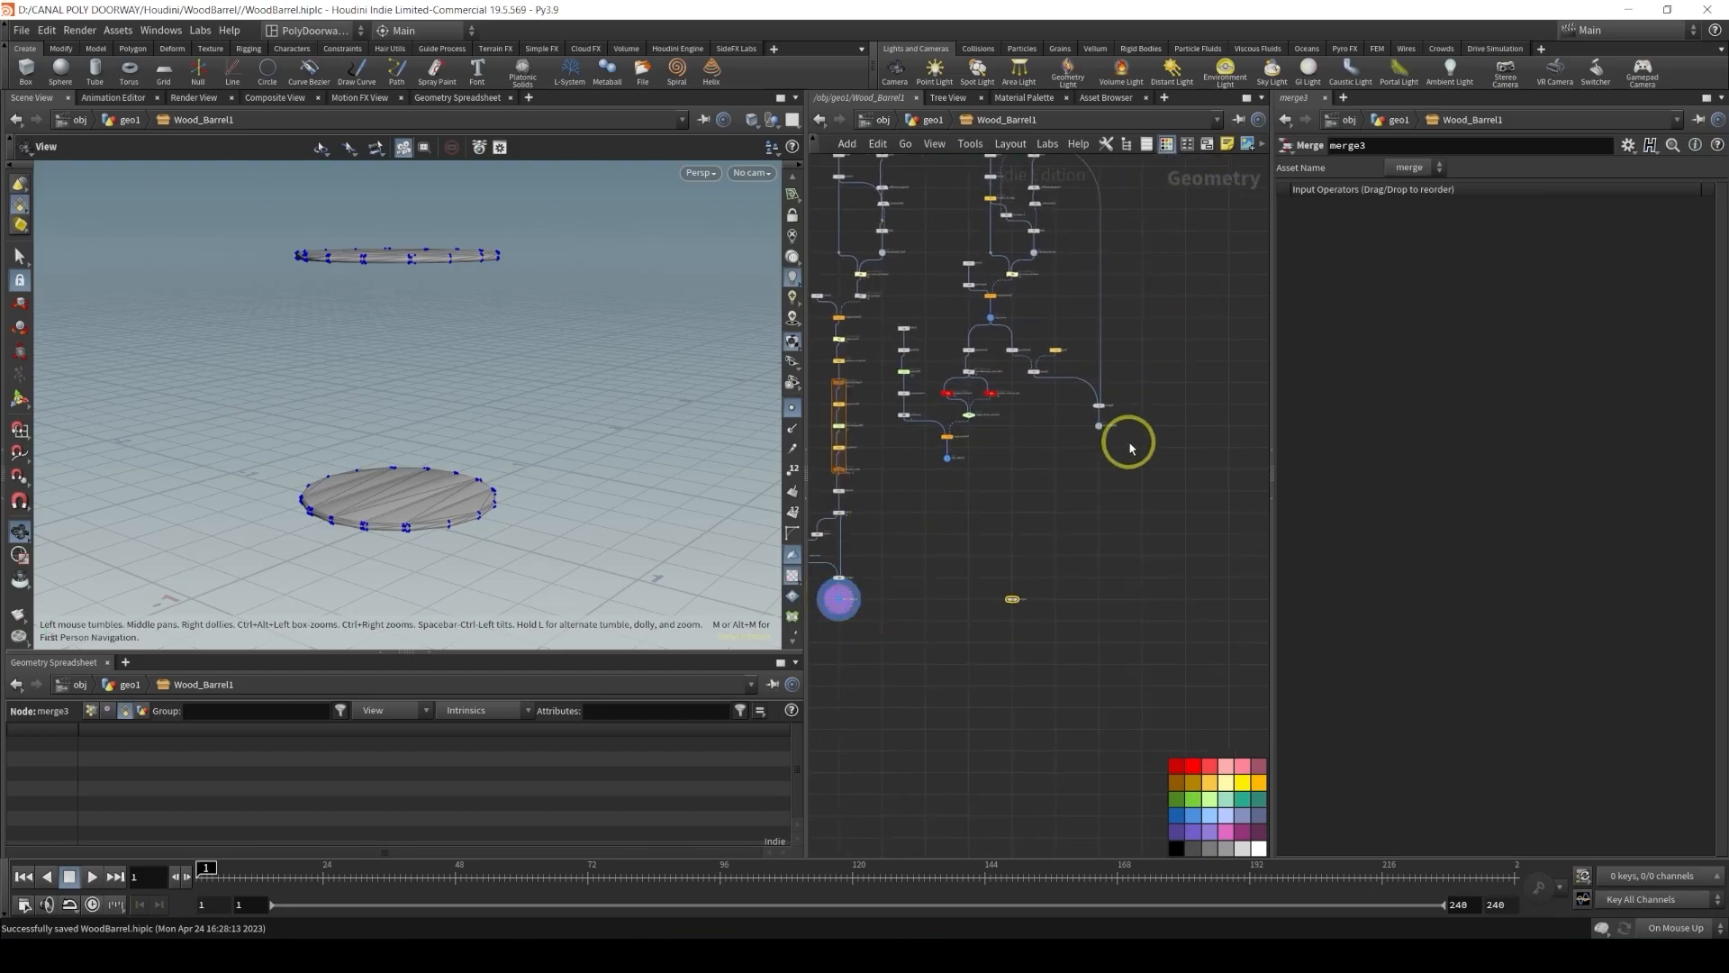
pyautogui.moveTo(1019, 565); pyautogui.dragTo(1071, 534, button='middle')
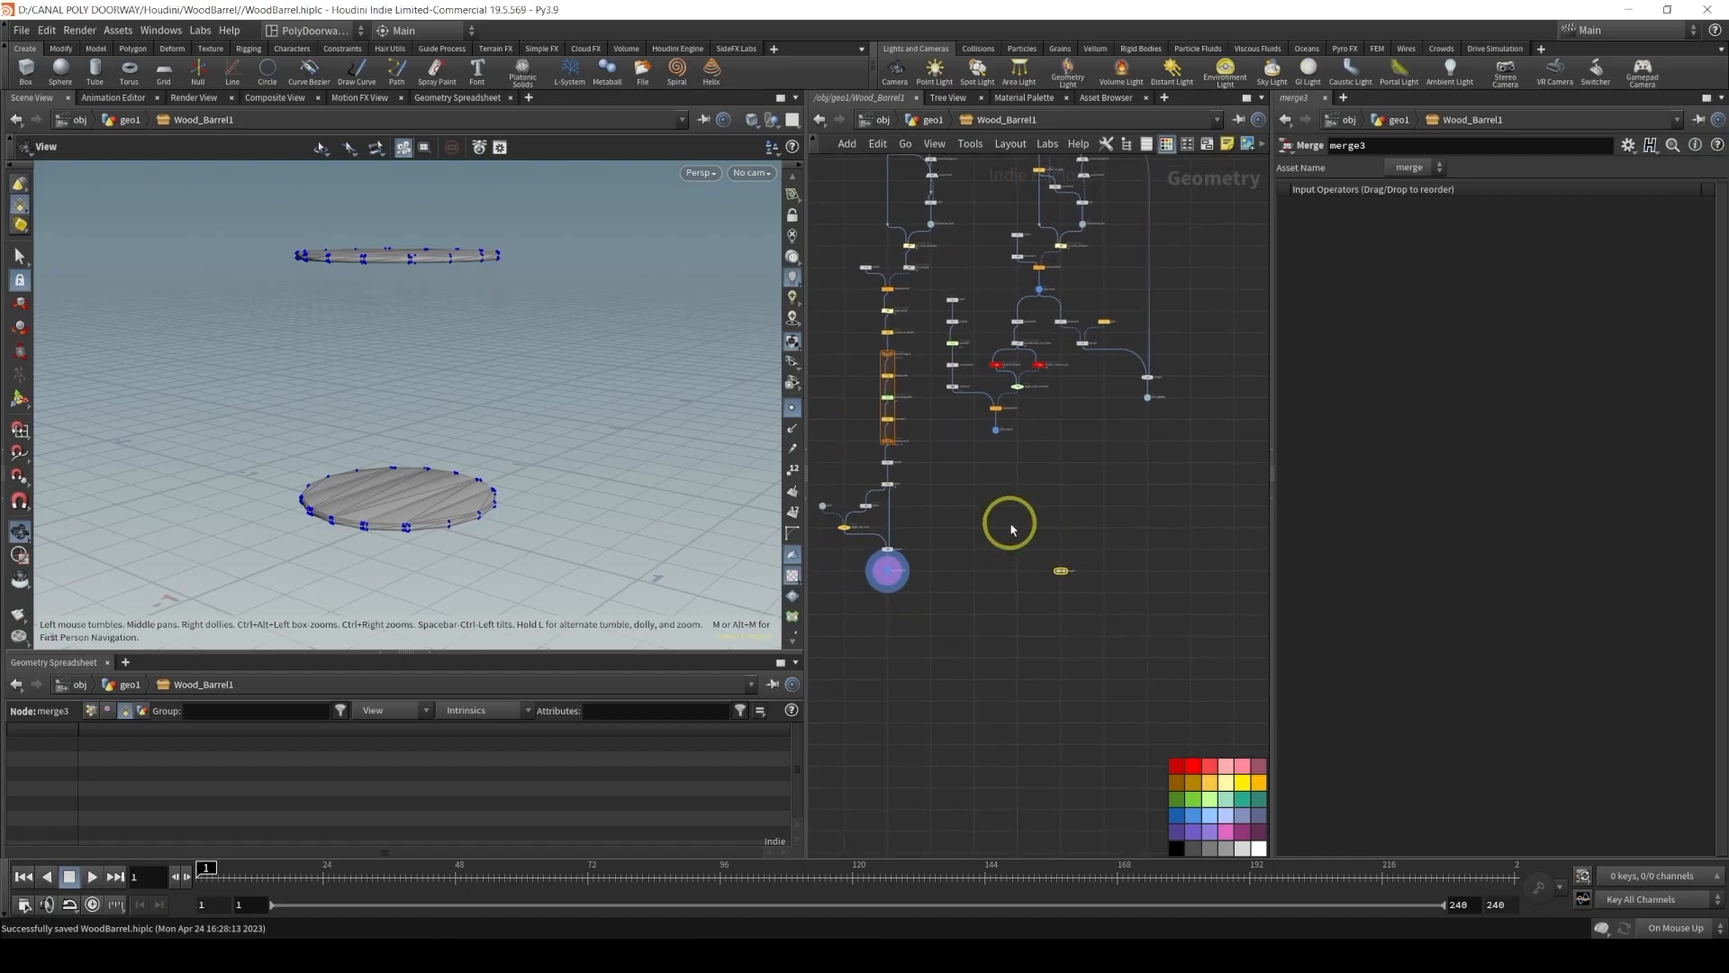
pyautogui.scroll(5, 981, 563)
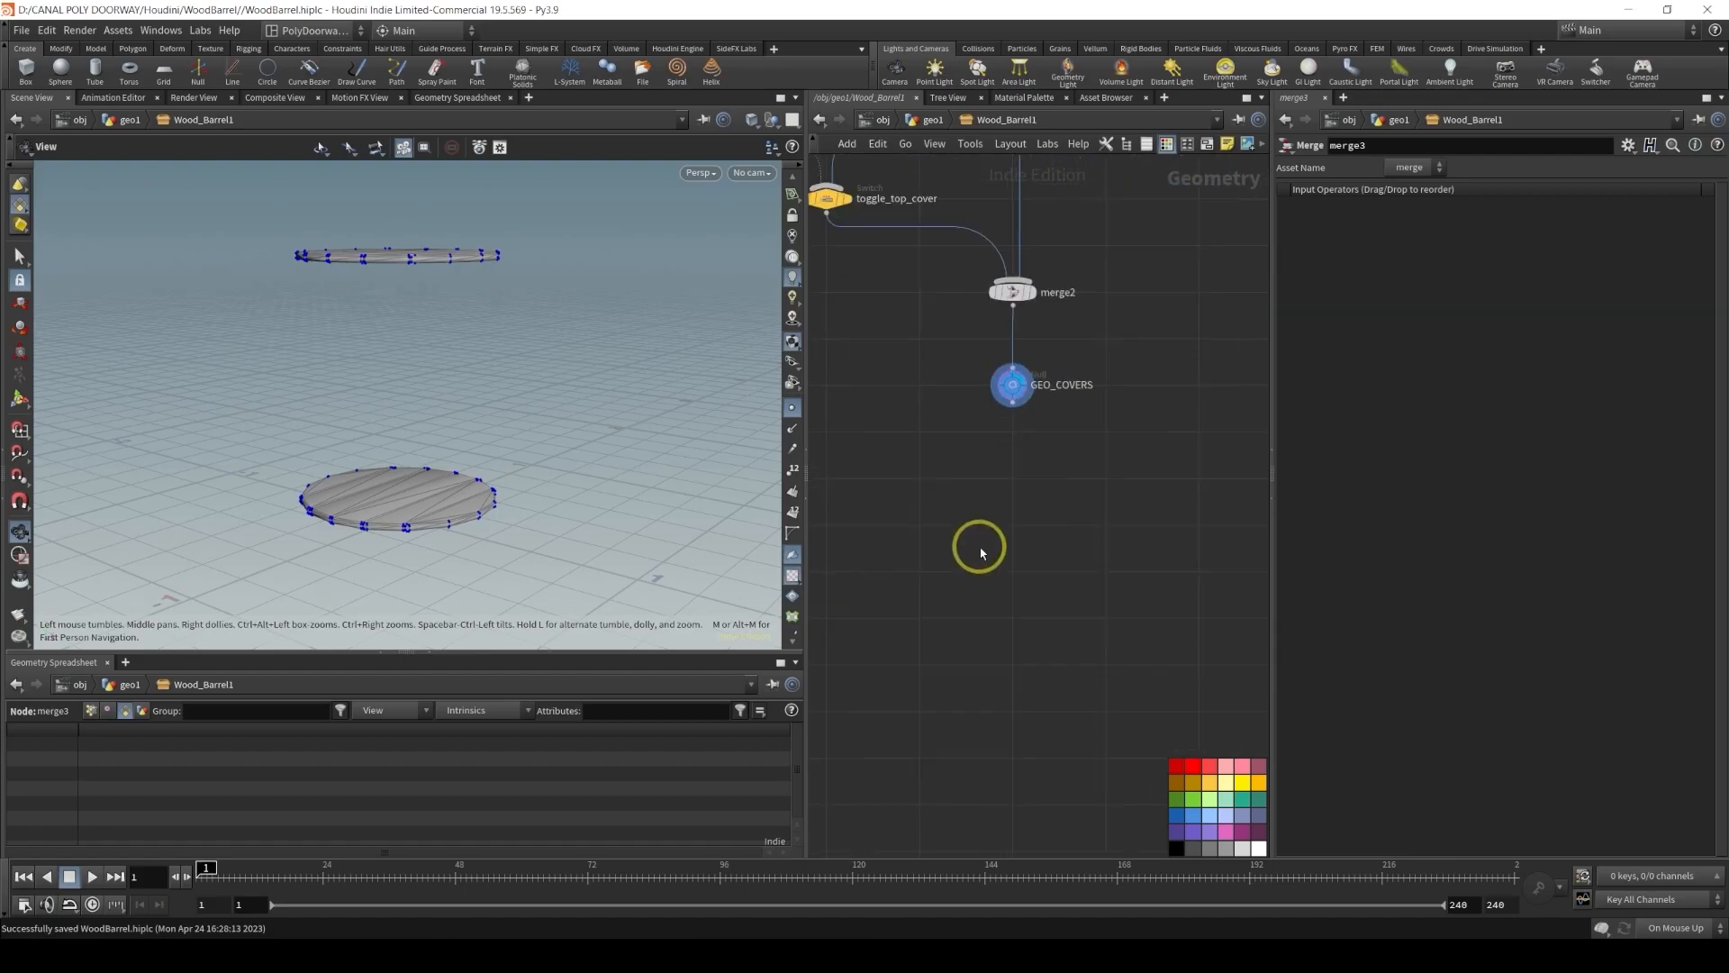
# Add an Object Merge node and set its Object 1 to the GEO_COVERS null
pyautogui.press('Tab')
pyautogui.write('obje')
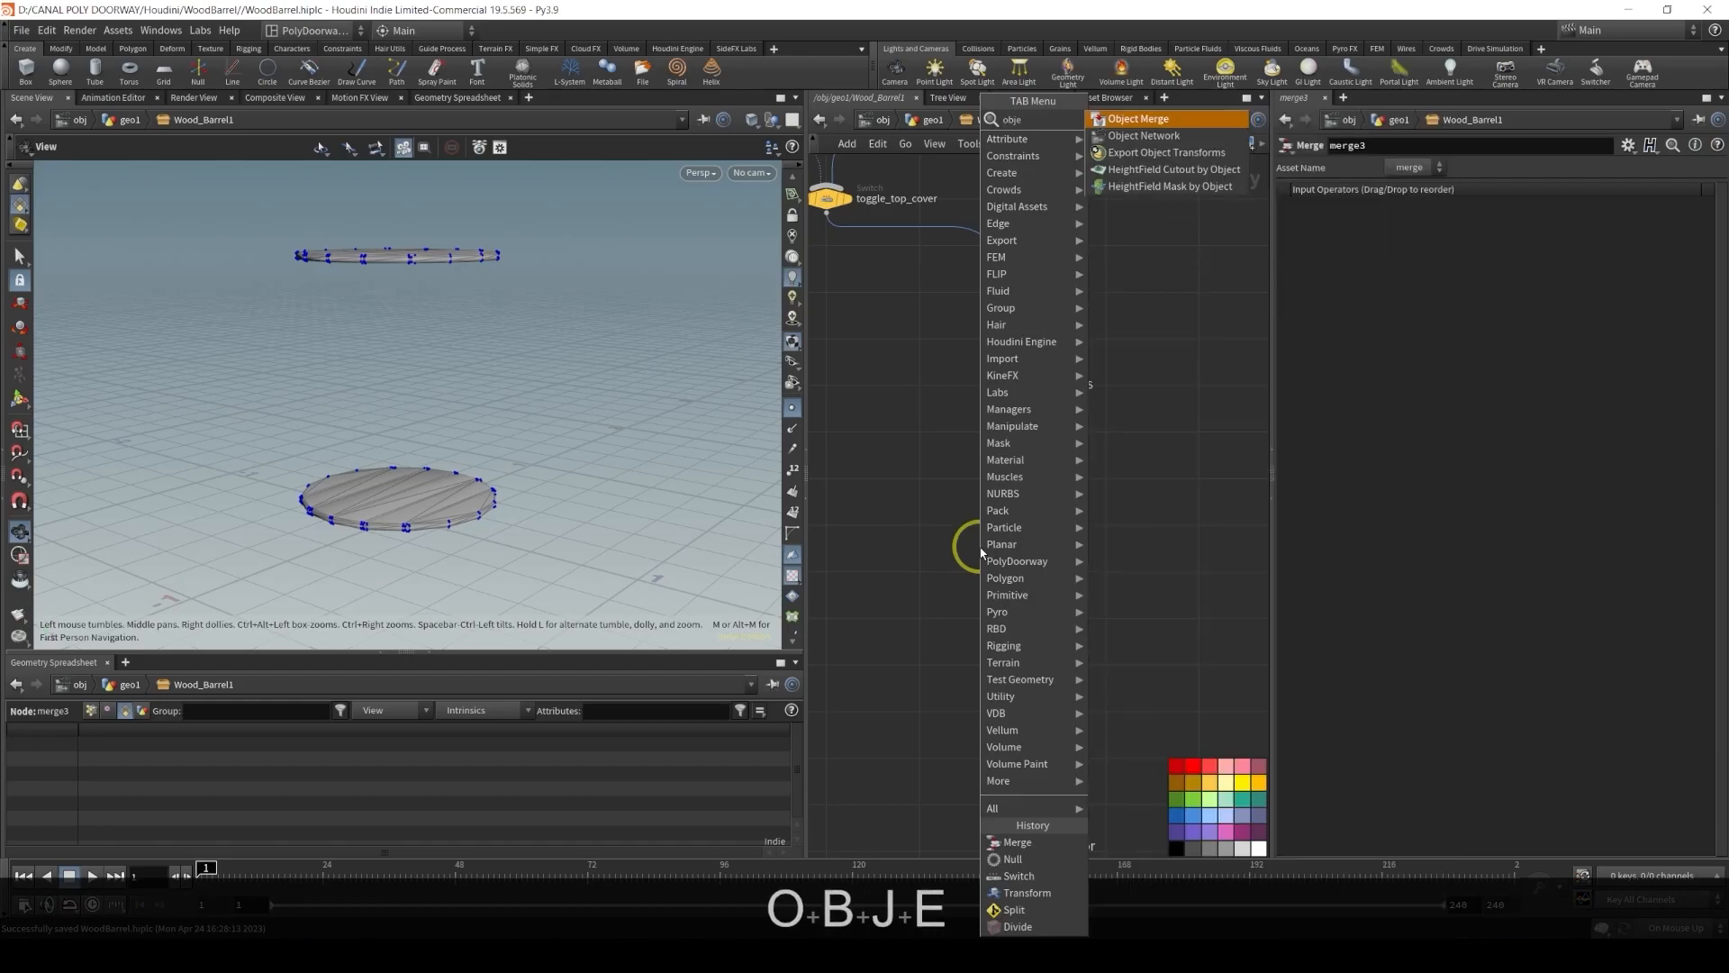
pyautogui.press('Return')
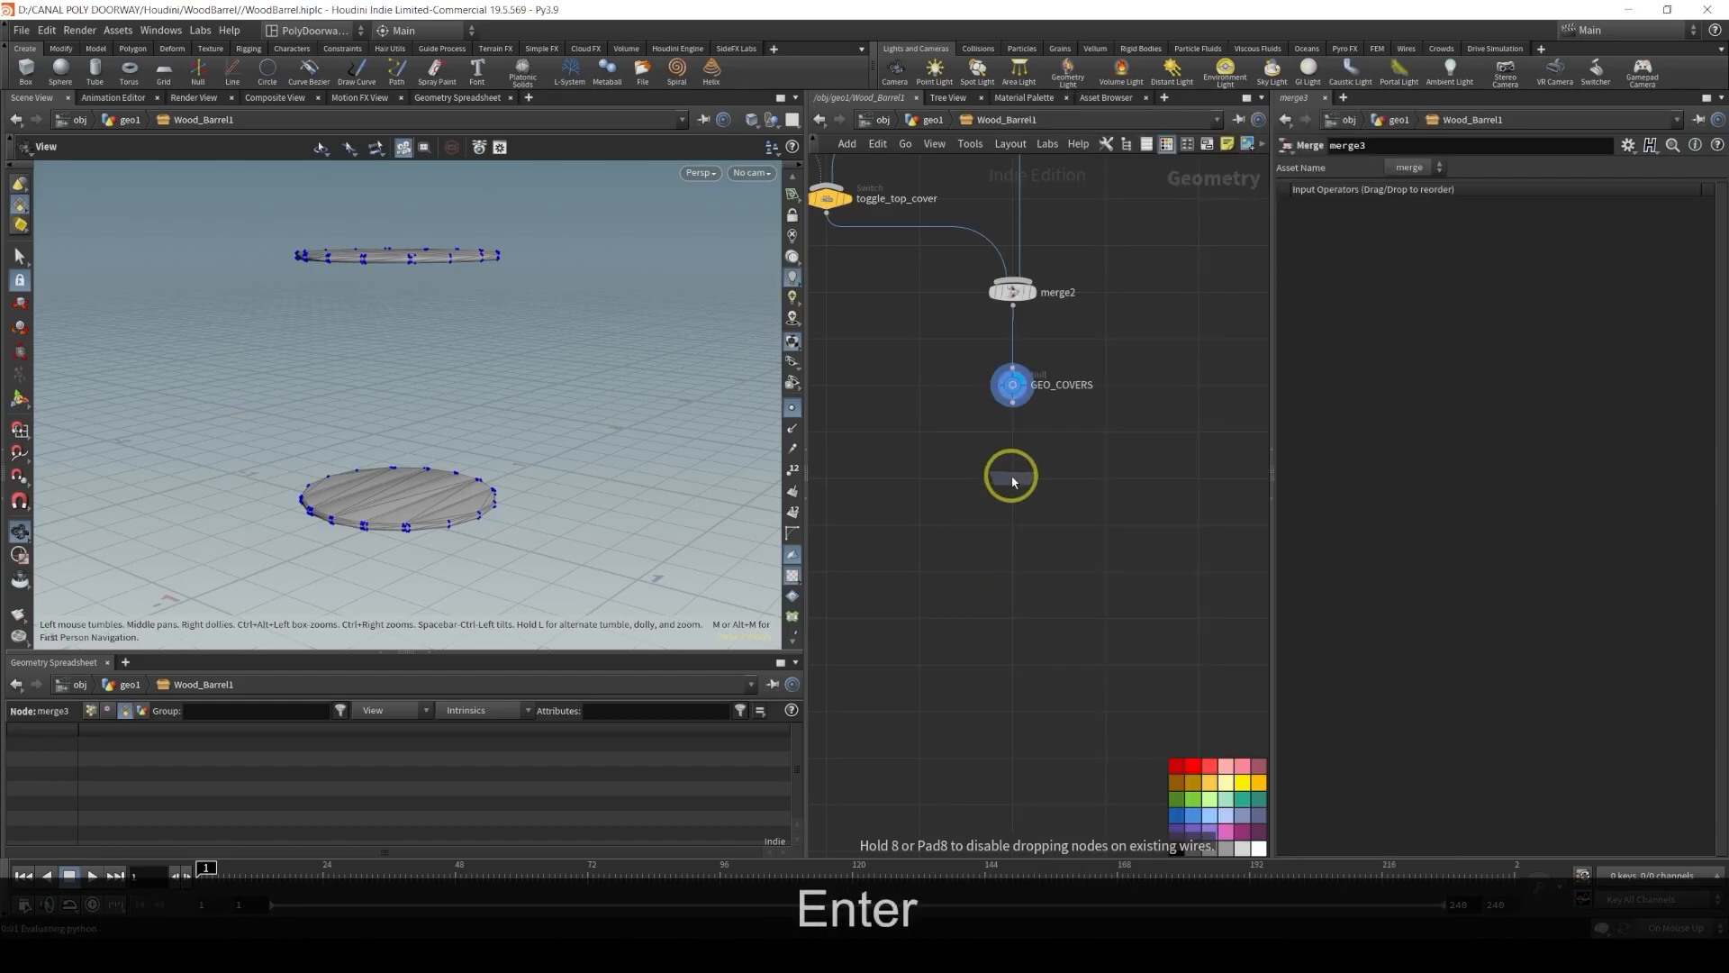
pyautogui.click(1013, 481)
pyautogui.moveTo(1012, 389); pyautogui.dragTo(1513, 237)
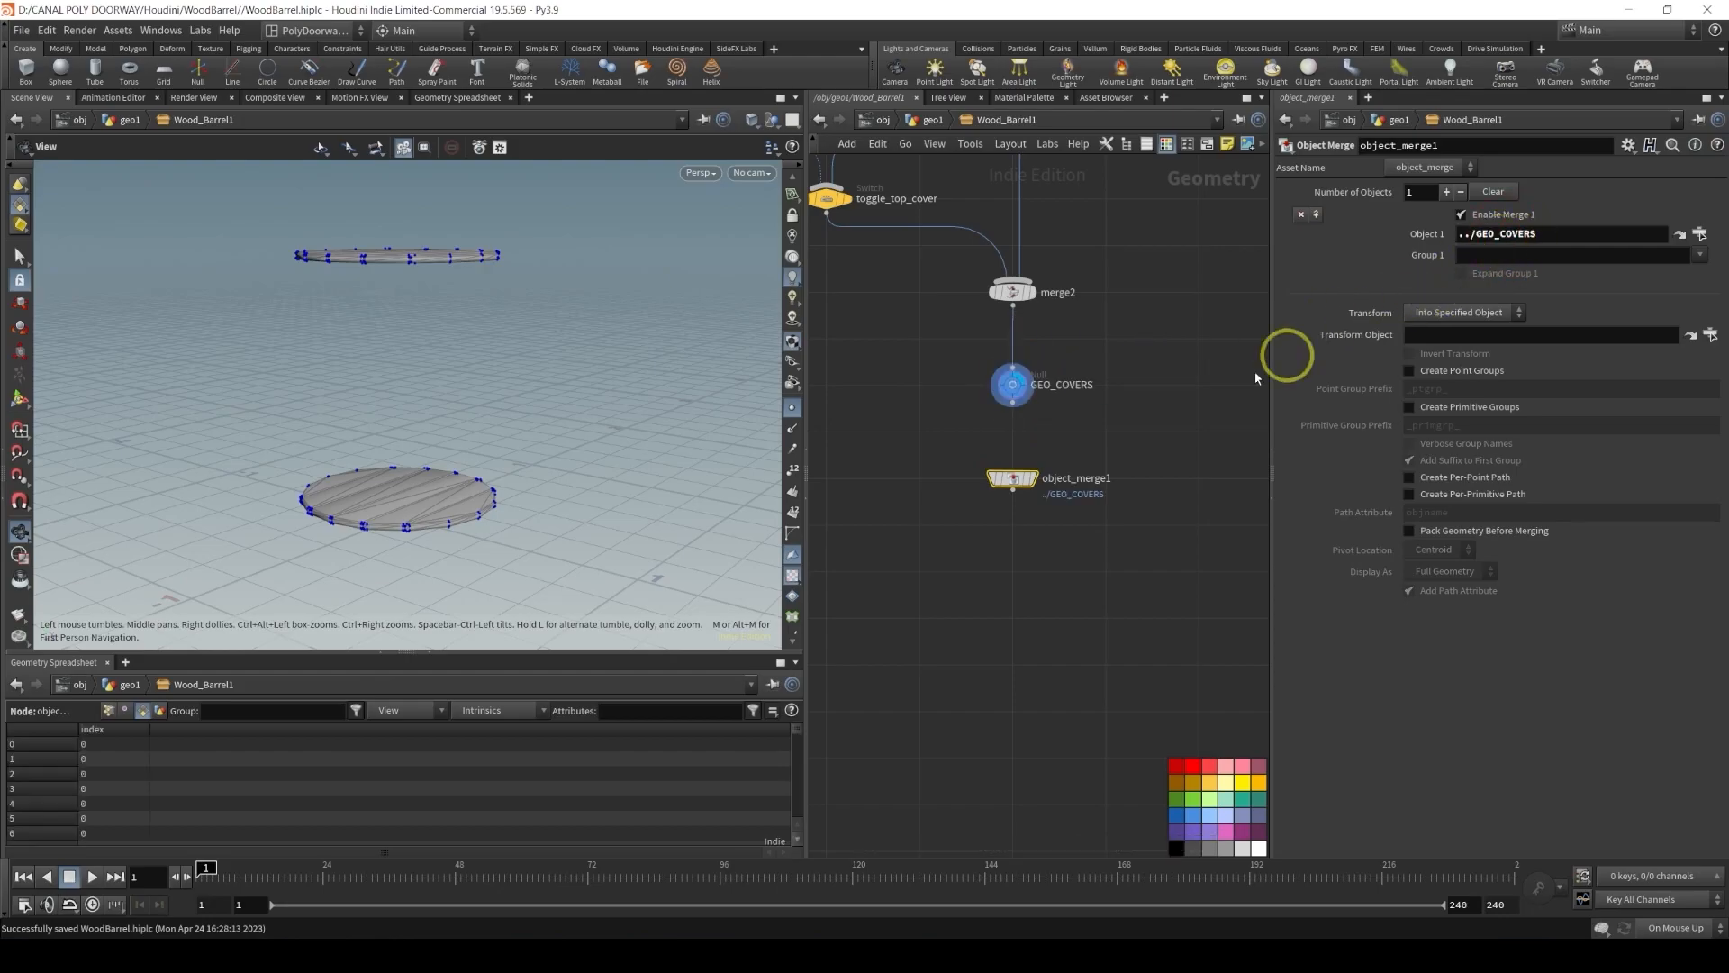
# Display the Object Merge, set its Transform to None, and rename it get_GEO_COVERS
pyautogui.click(1034, 479)
pyautogui.click(1418, 311)
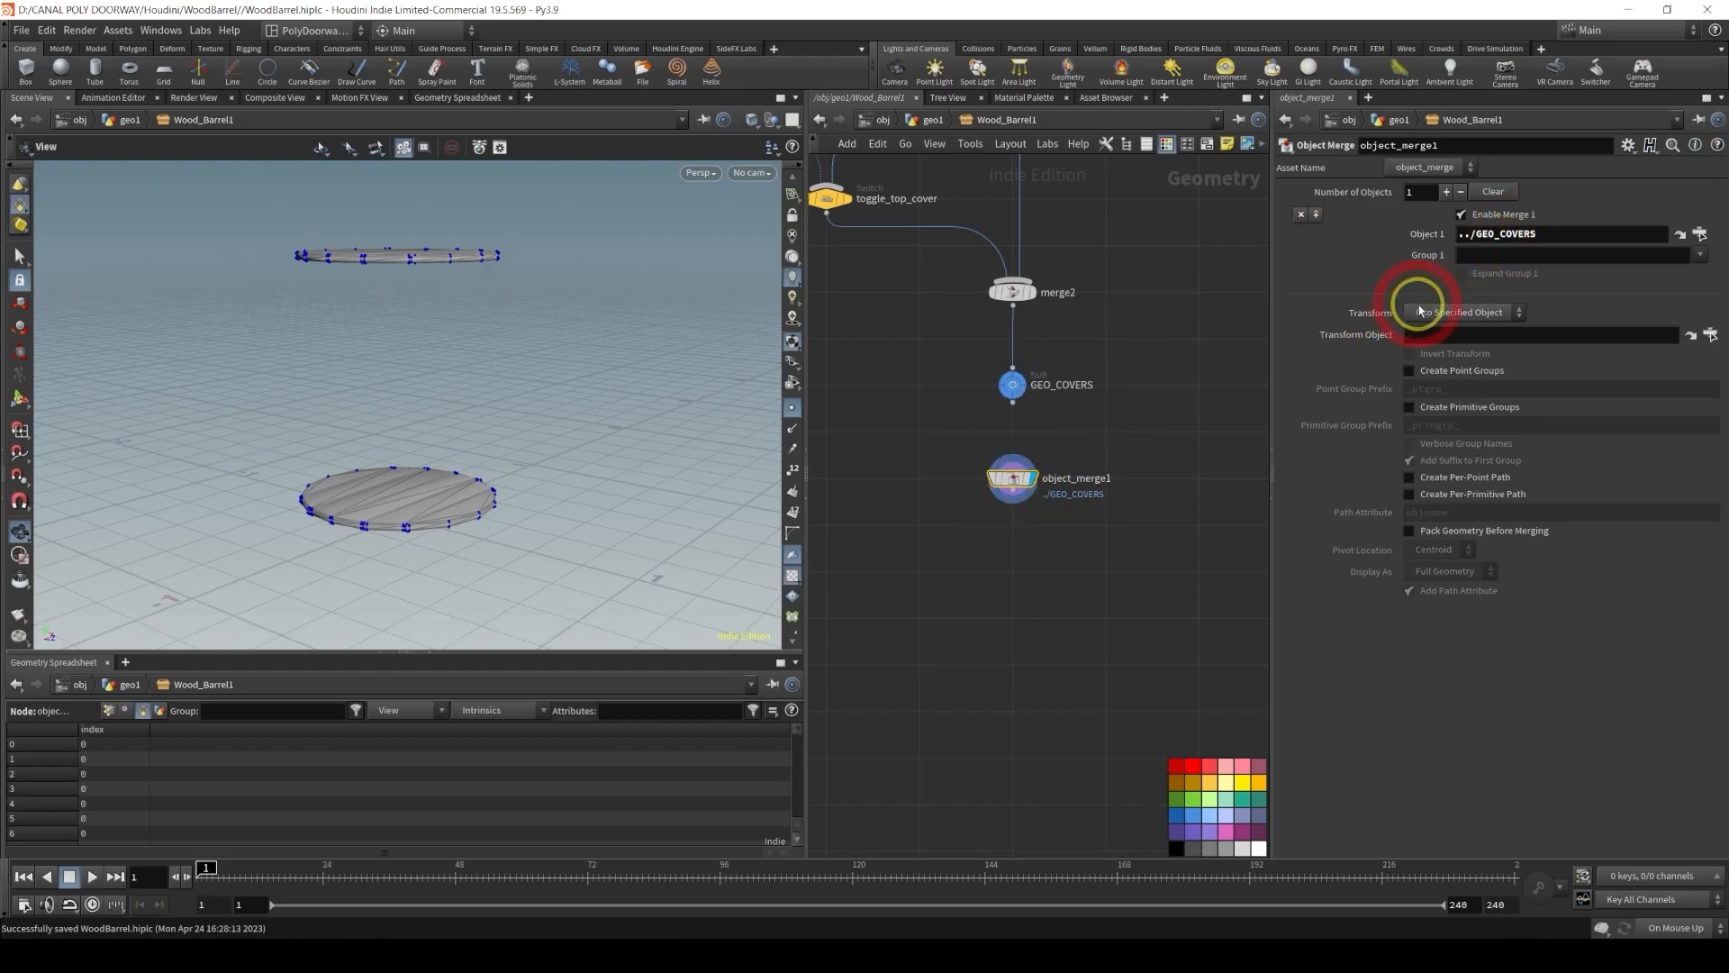
pyautogui.click(1432, 312)
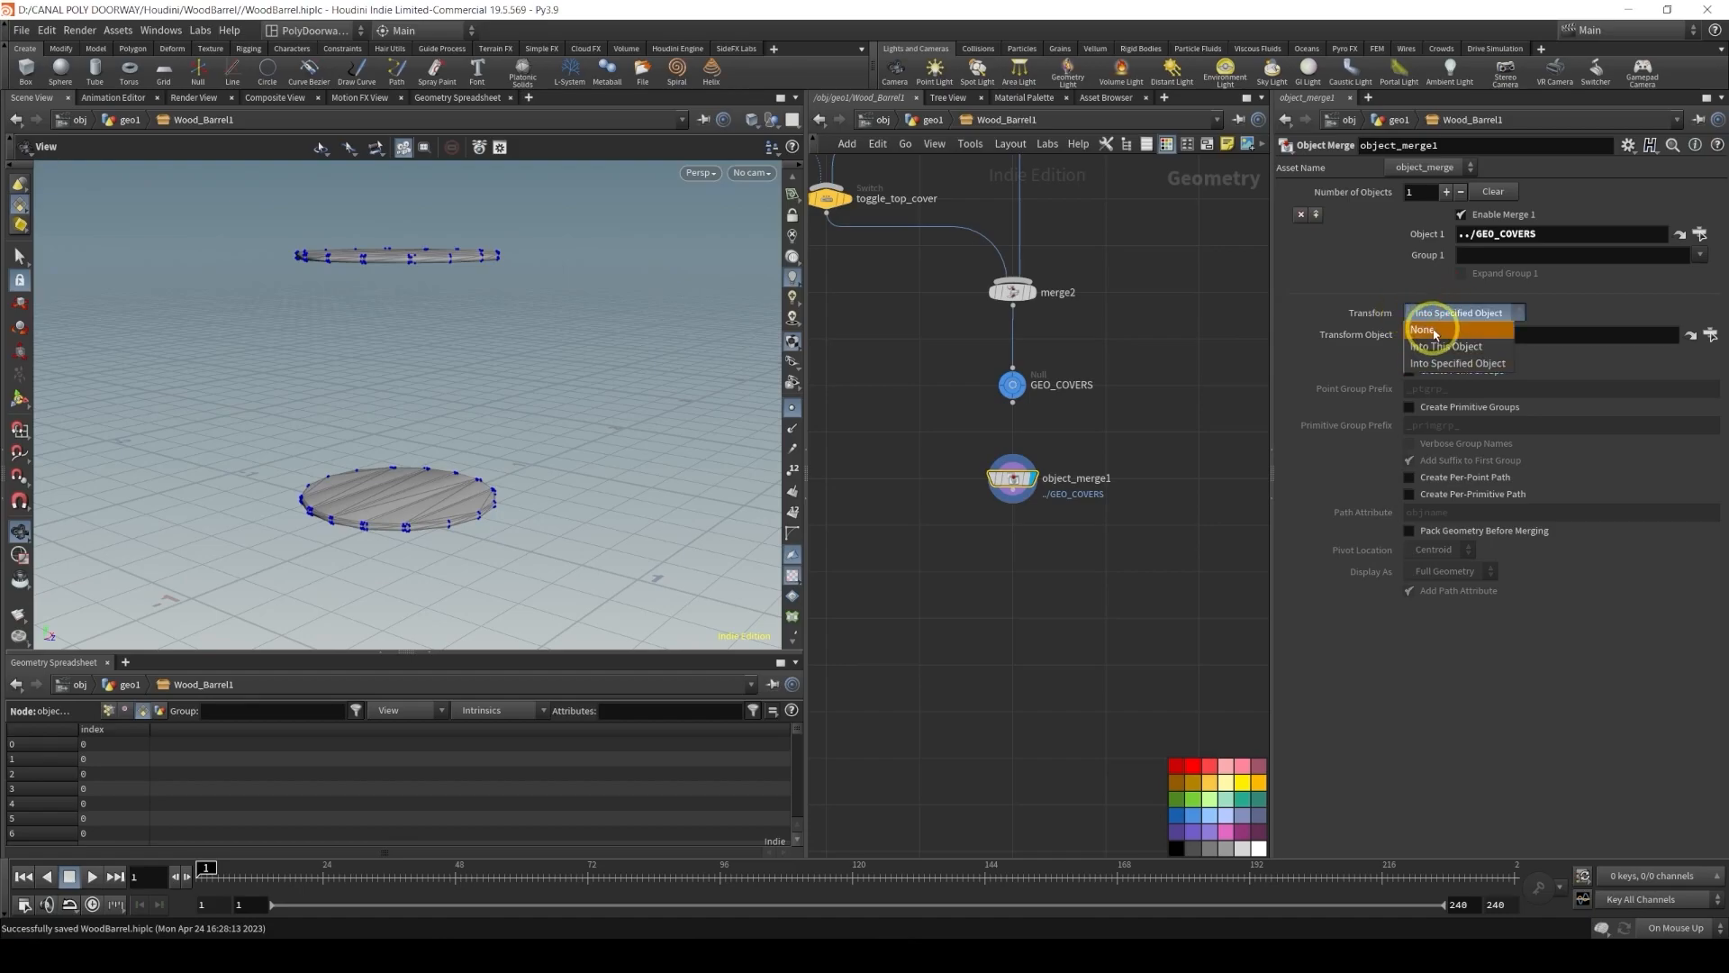
pyautogui.click(1435, 330)
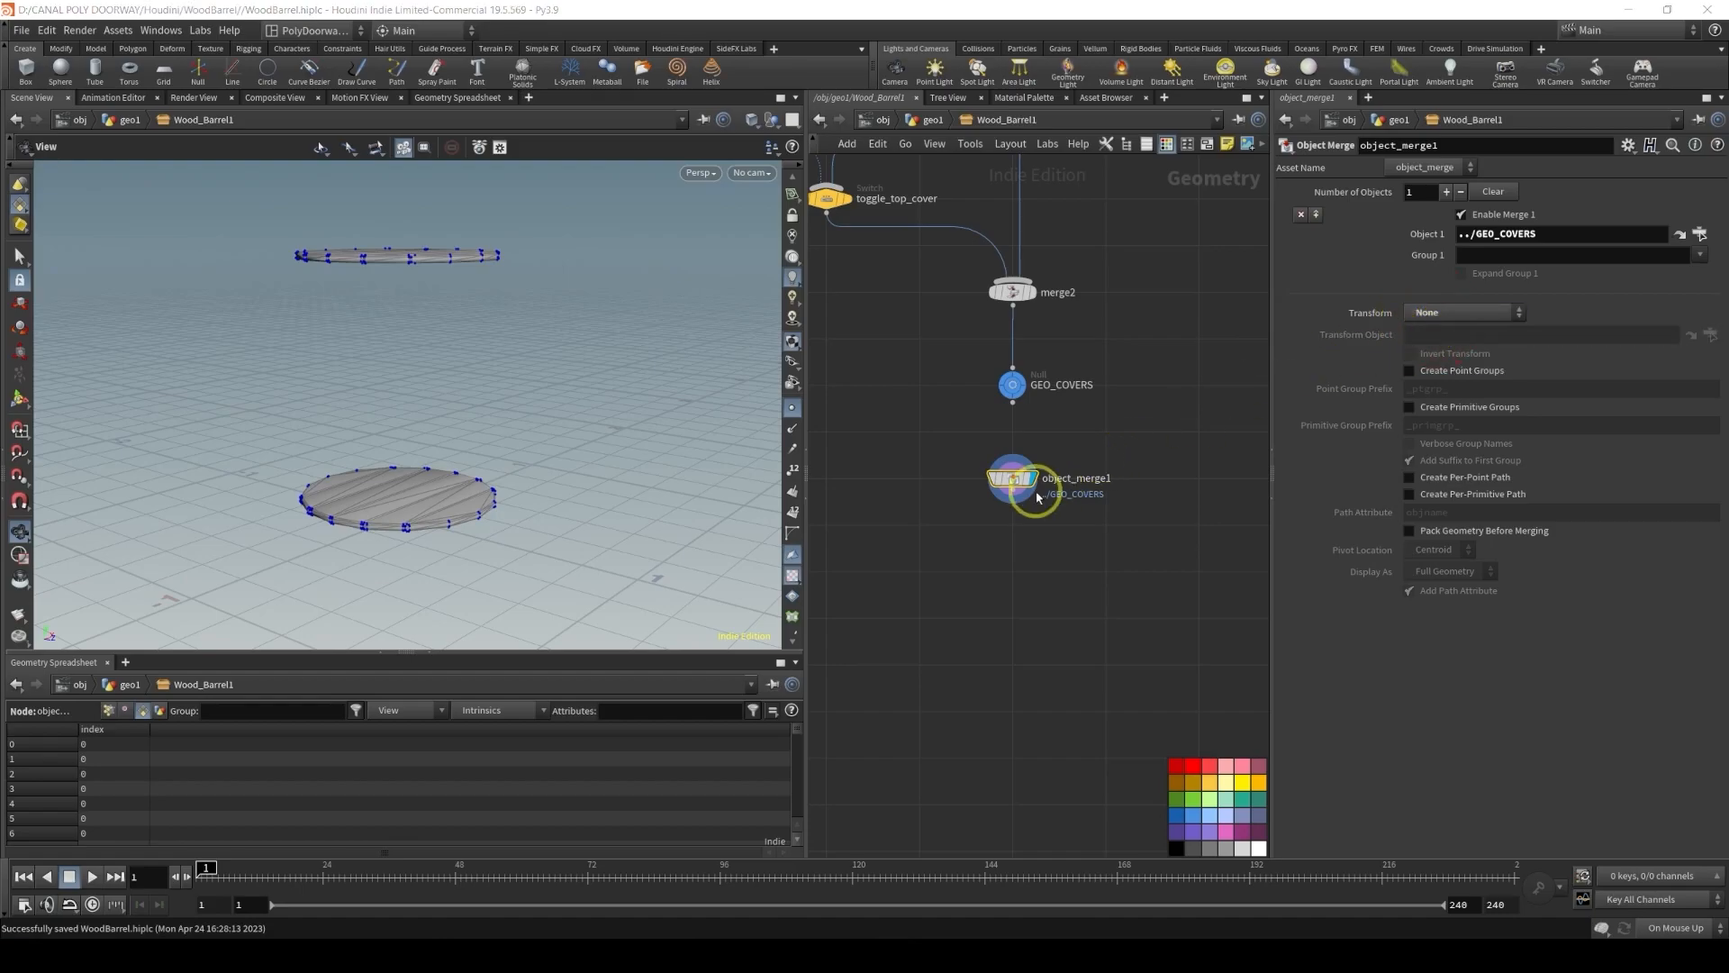
pyautogui.doubleClick(1060, 478)
pyautogui.write('get')
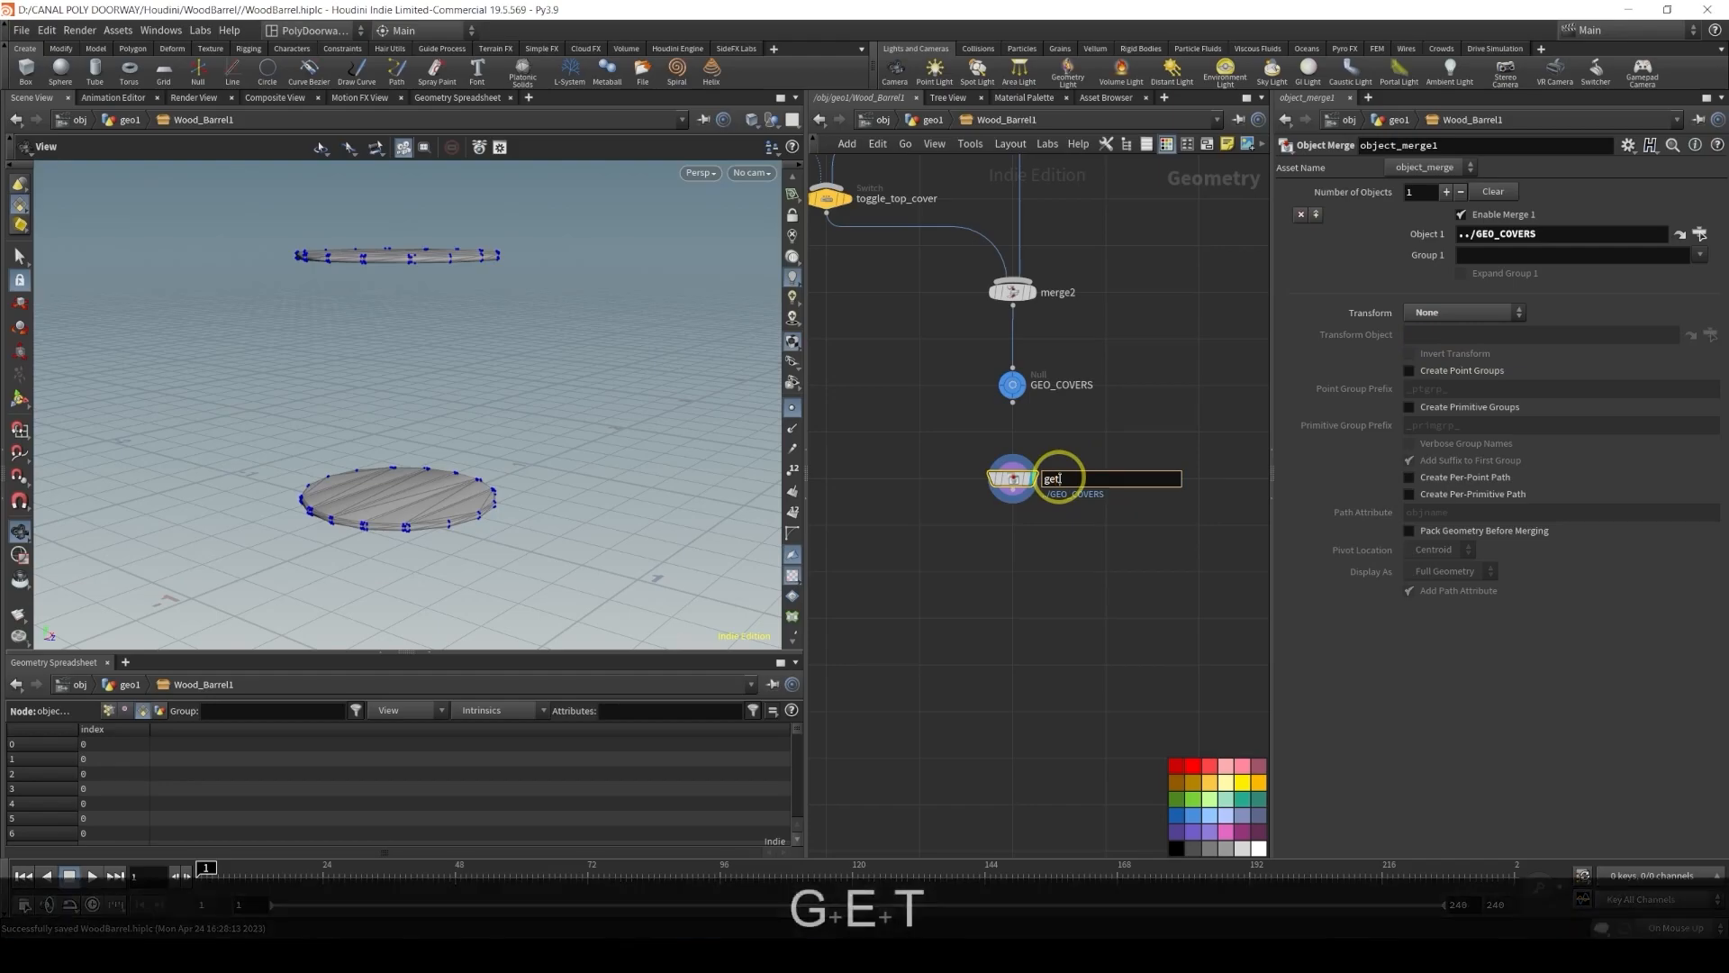
pyautogui.write('_GEO_COVERS')
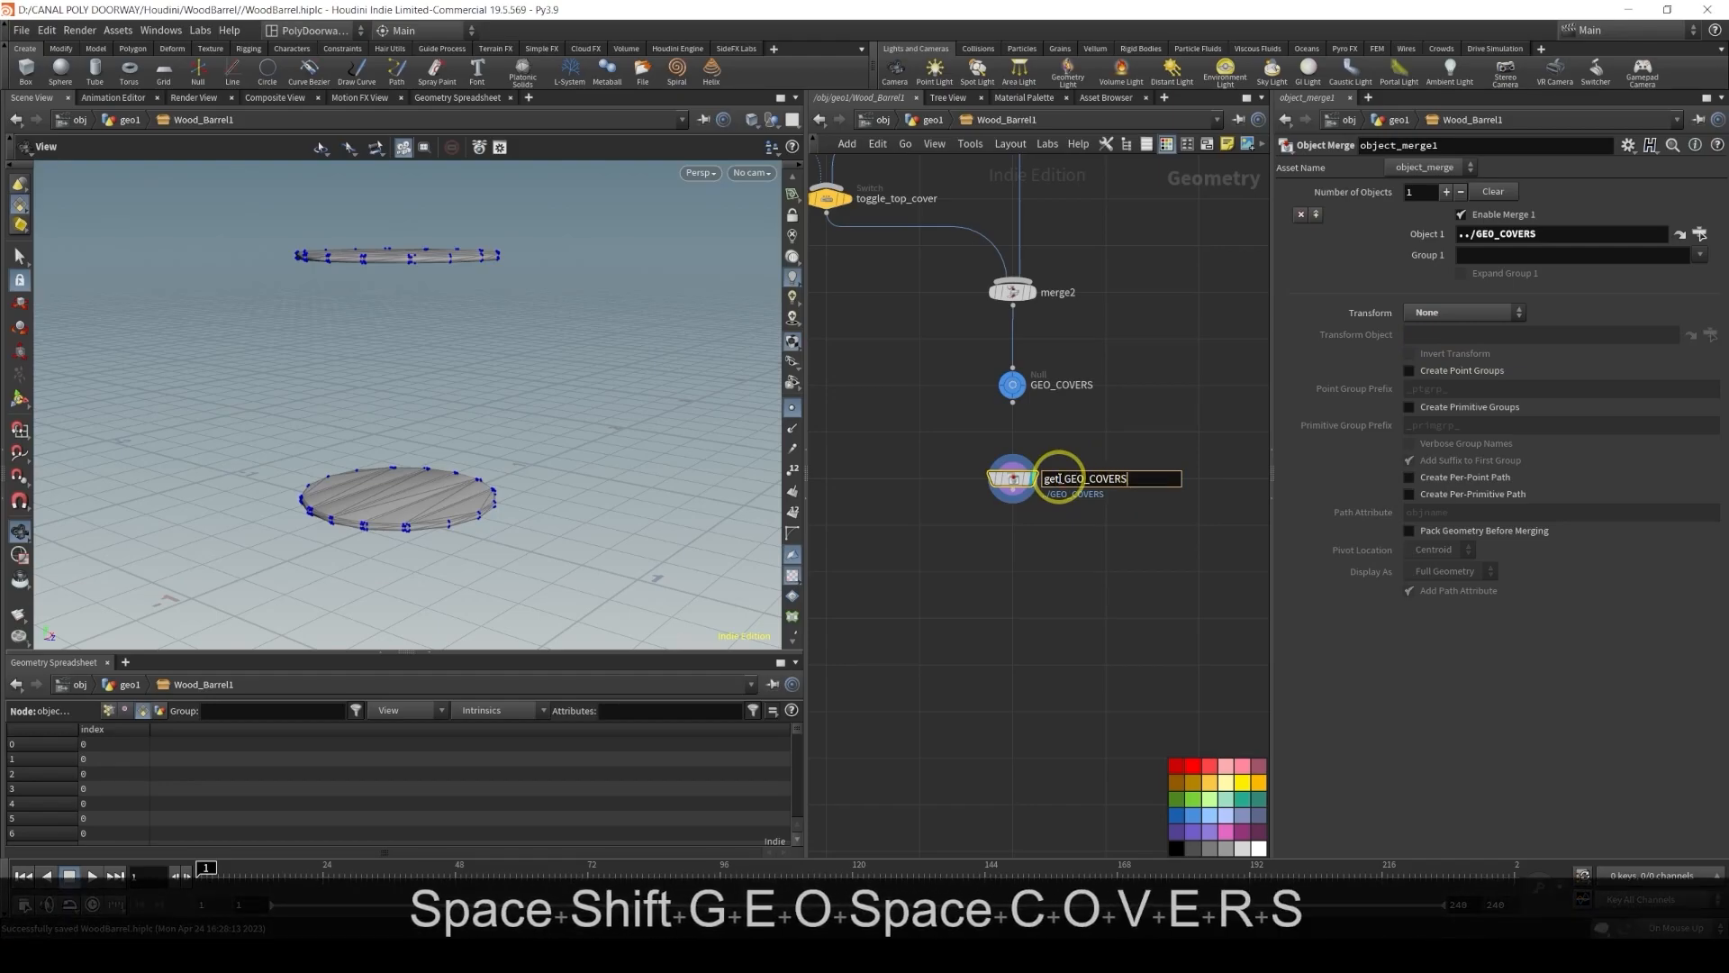
pyautogui.press('Return')
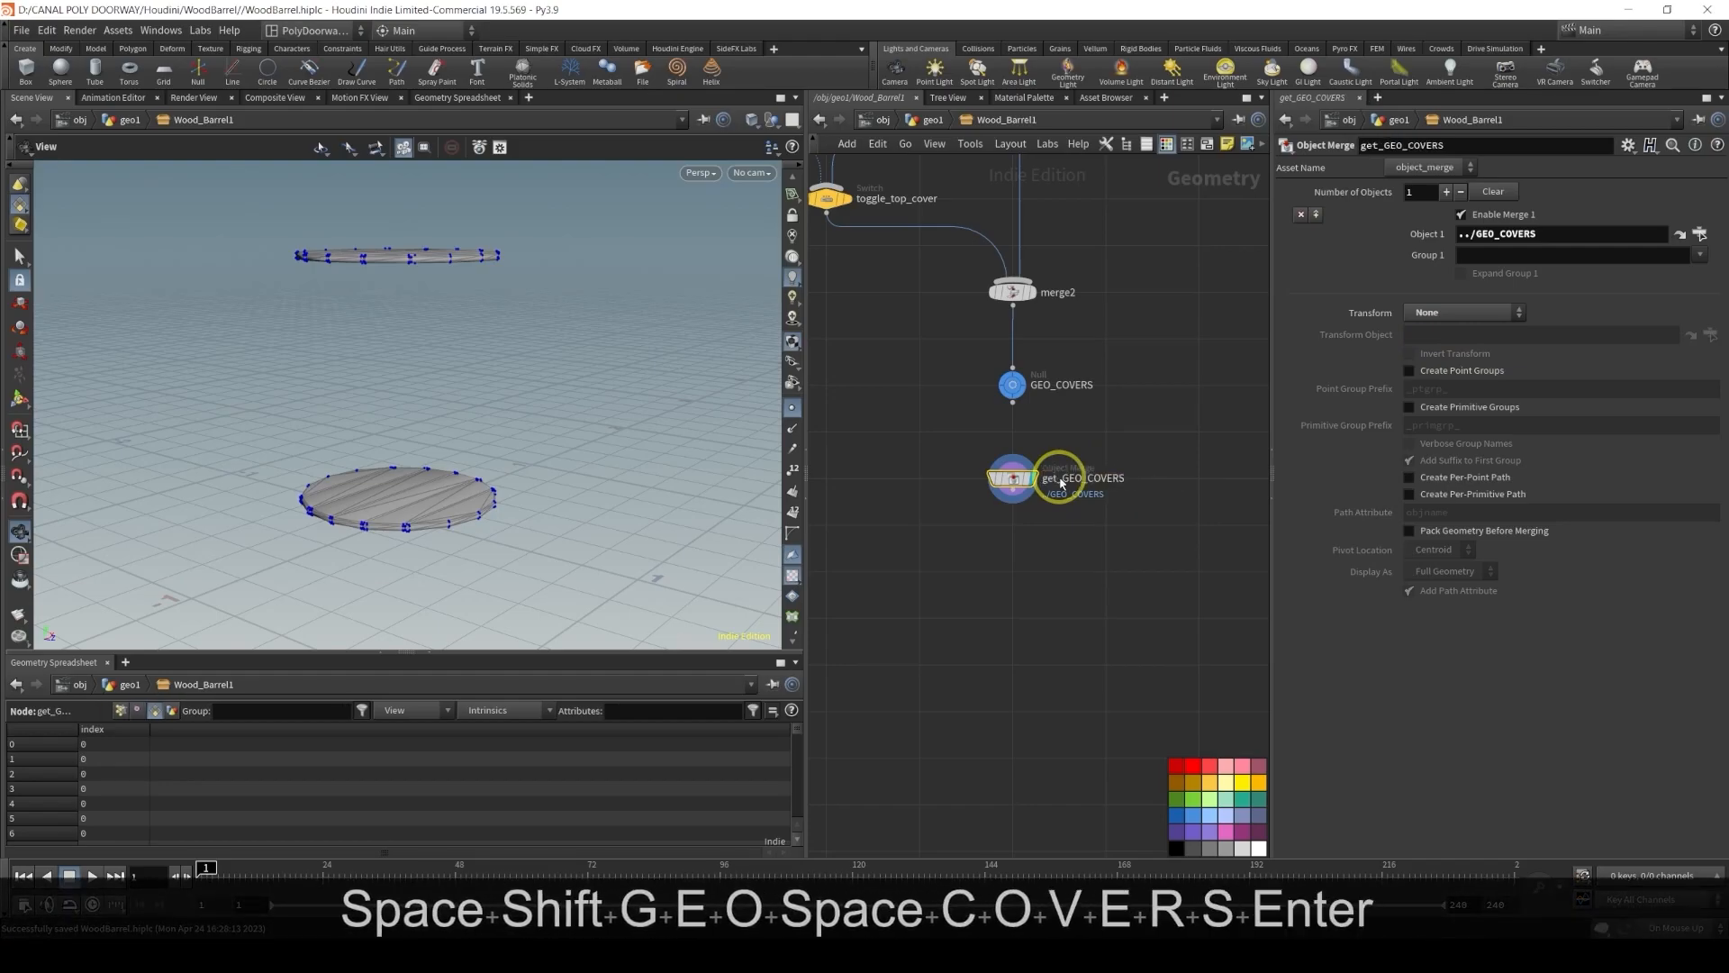
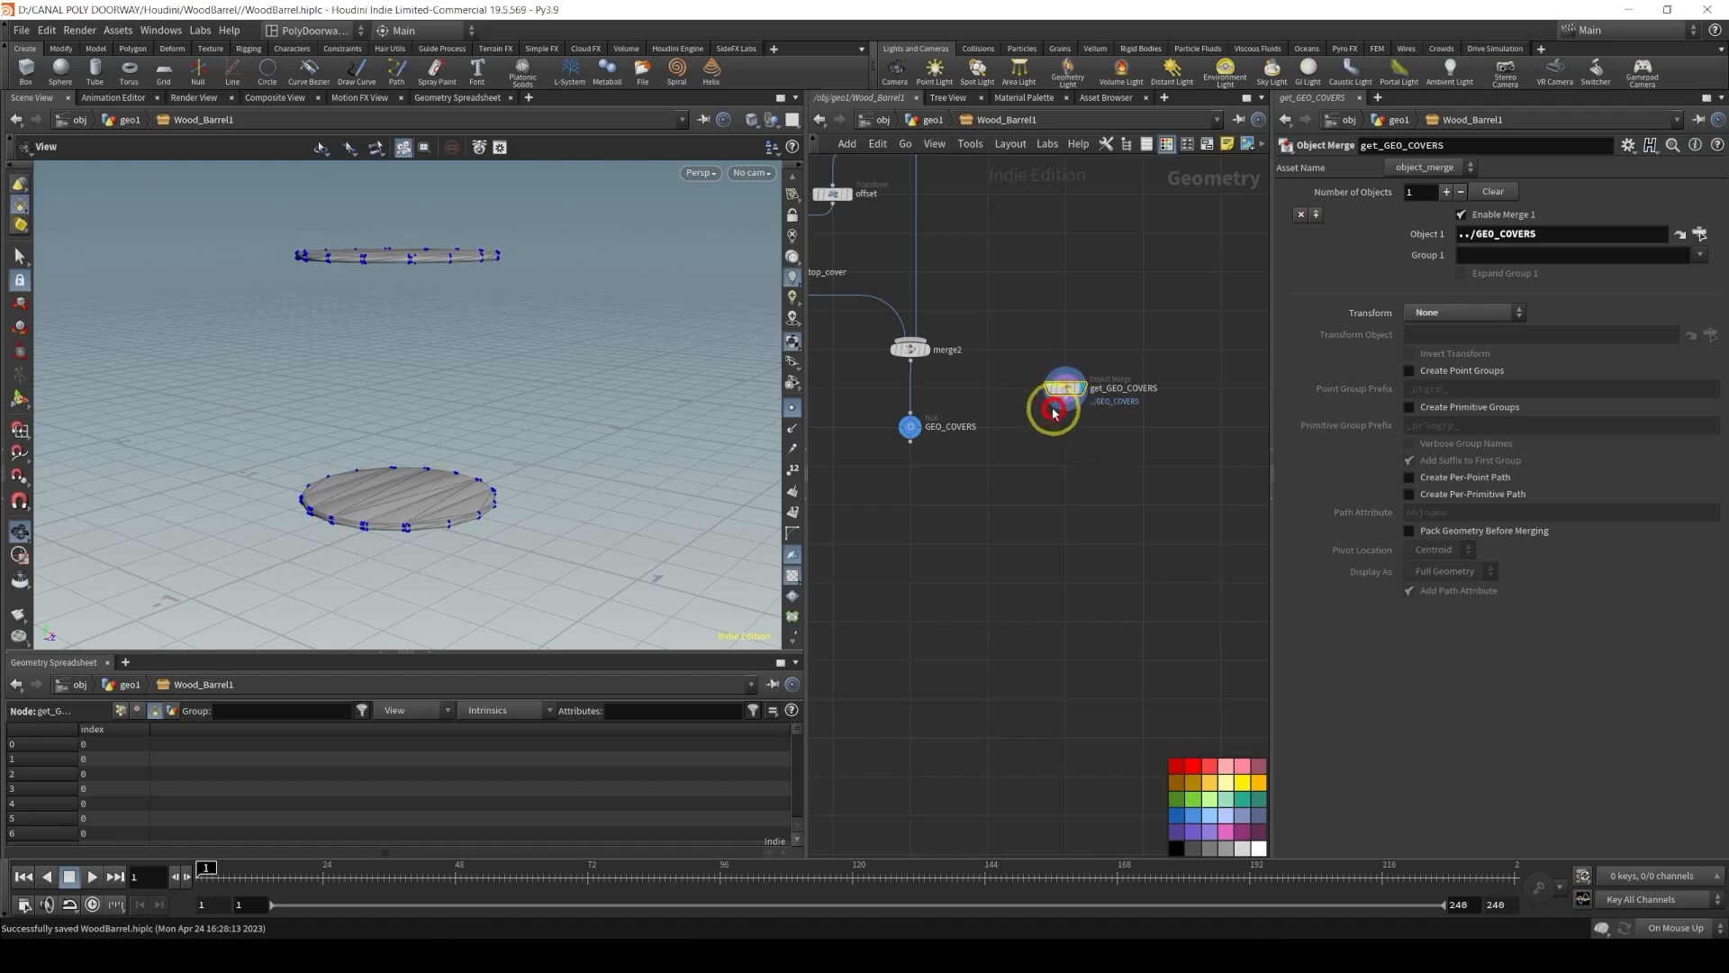
# Duplicate the get_GEO_COVERS Object Merge node below the GEO_BOLTS null
pyautogui.click(1193, 813)
pyautogui.click(1122, 509)
pyautogui.scroll(-2, 1123, 509)
pyautogui.moveTo(1123, 510); pyautogui.dragTo(1002, 610, button='middle')
pyautogui.moveTo(970, 534); pyautogui.dragTo(1135, 294)
pyautogui.scroll(3, 1012, 402)
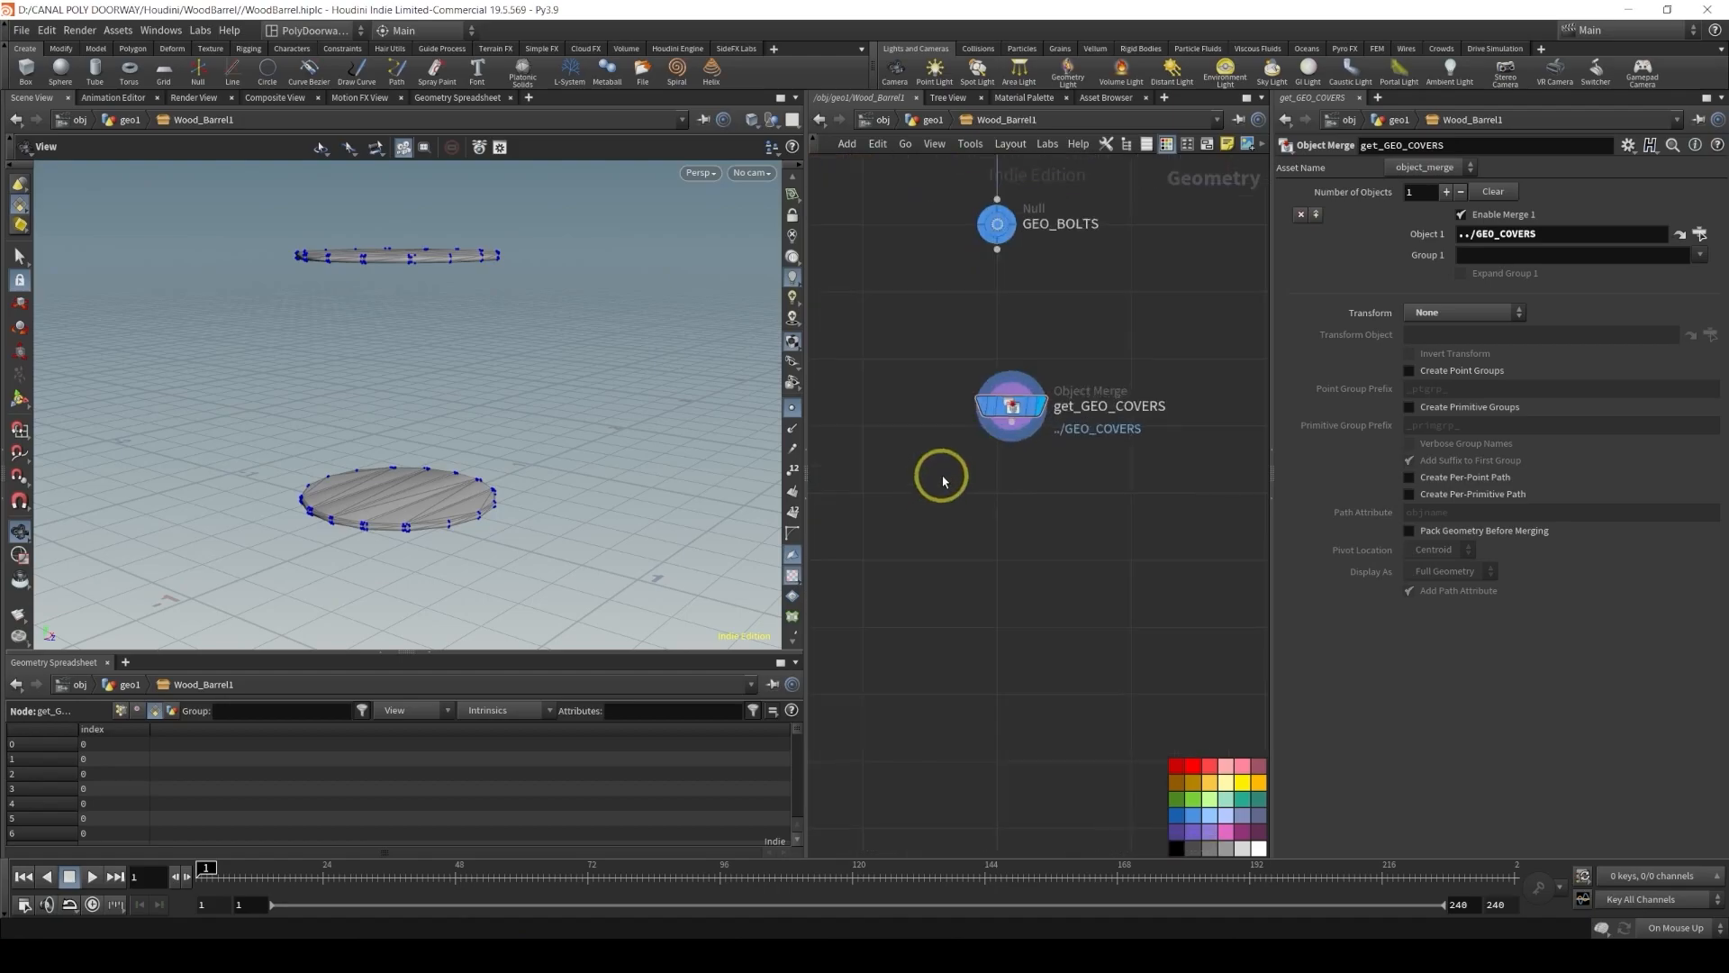
pyautogui.keyDown('alt'); pyautogui.moveTo(1011, 403); pyautogui.dragTo(1007, 494); pyautogui.keyUp('alt')
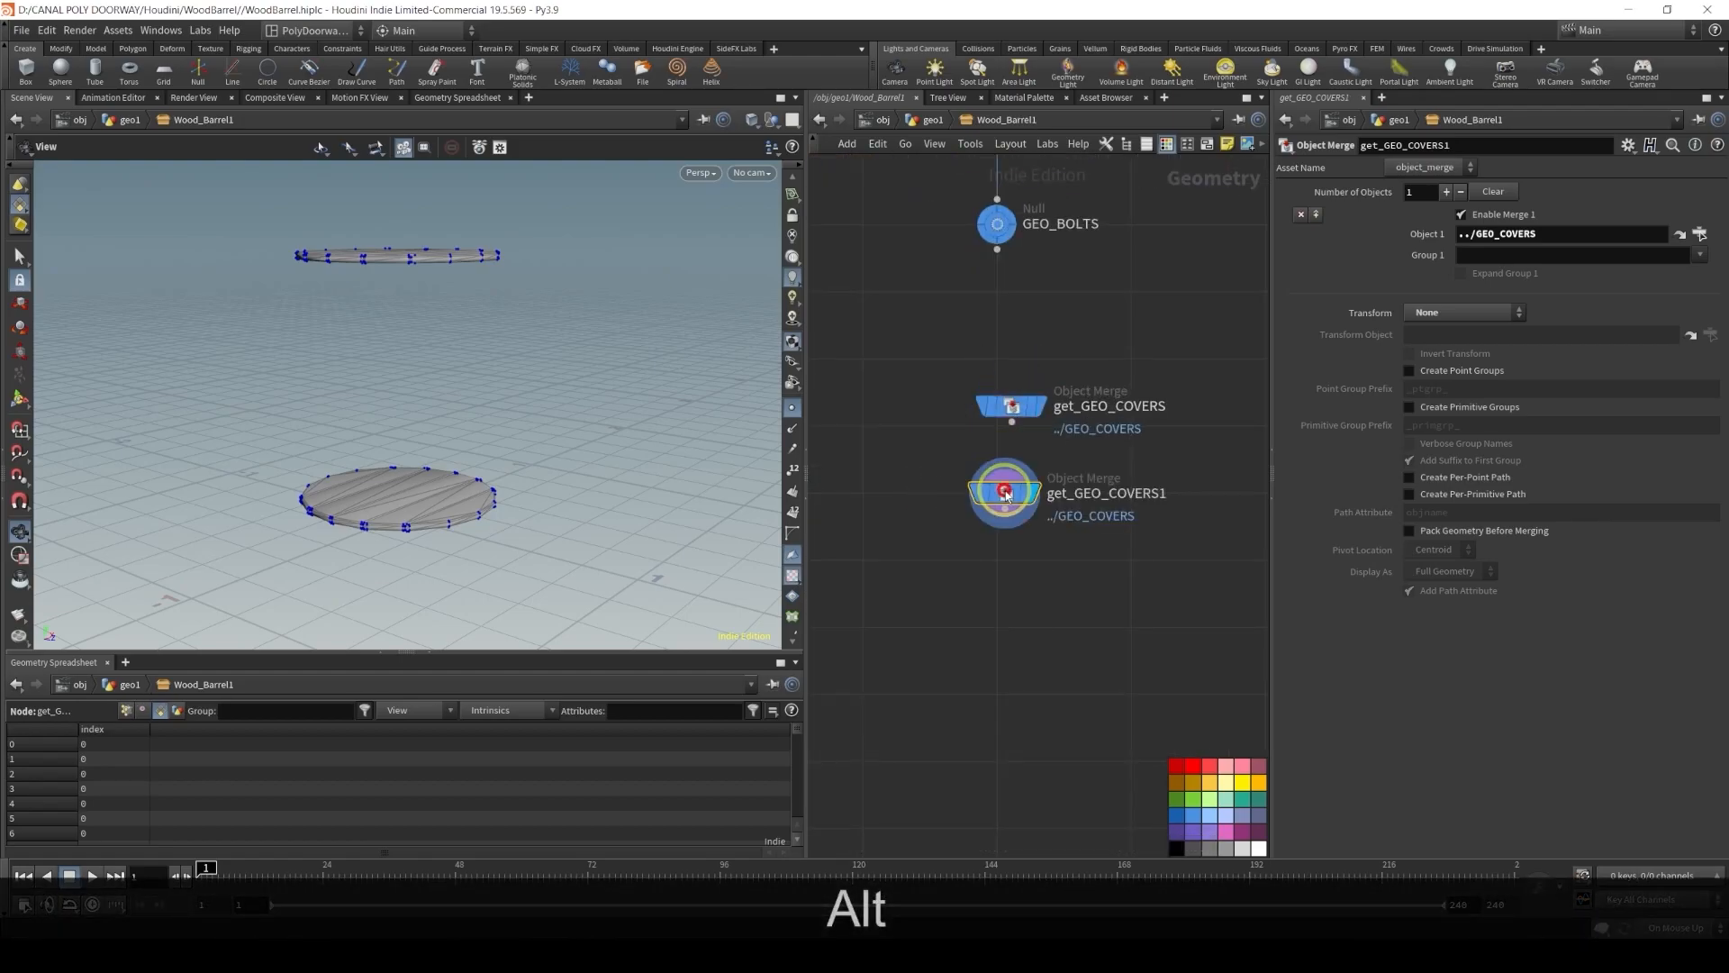
# Point the duplicate's Object 1 at the GEO_BOLTS null
pyautogui.moveTo(1026, 227)
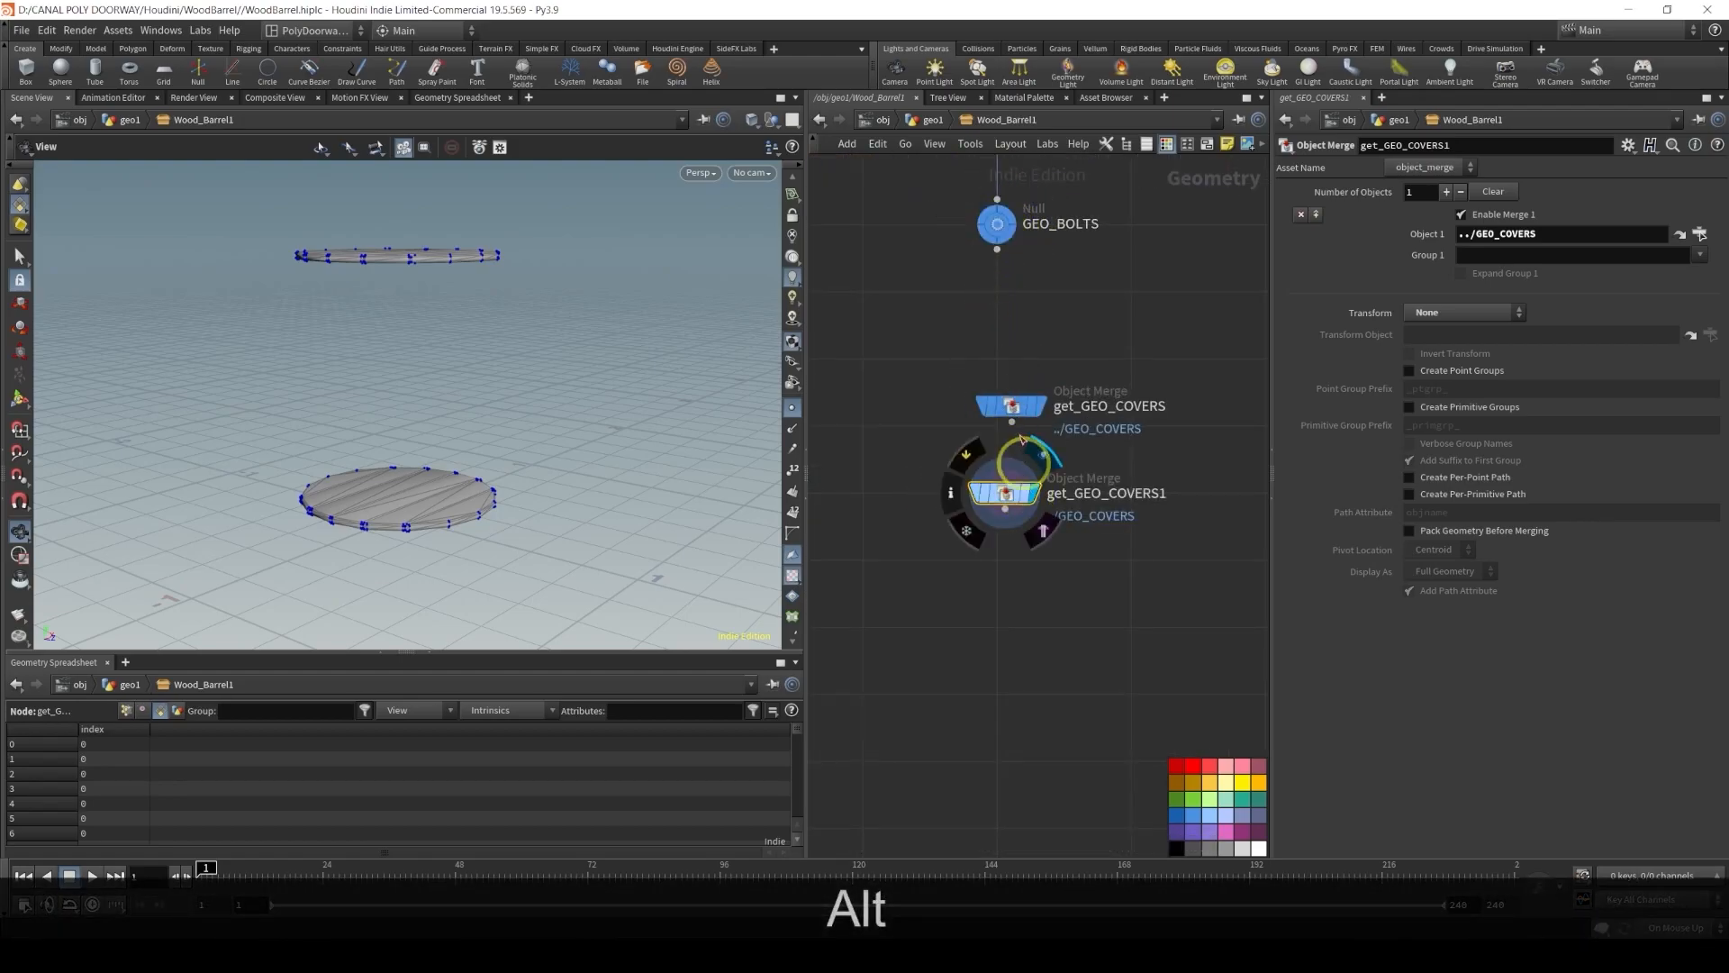
pyautogui.click(1528, 254)
pyautogui.click(1081, 233)
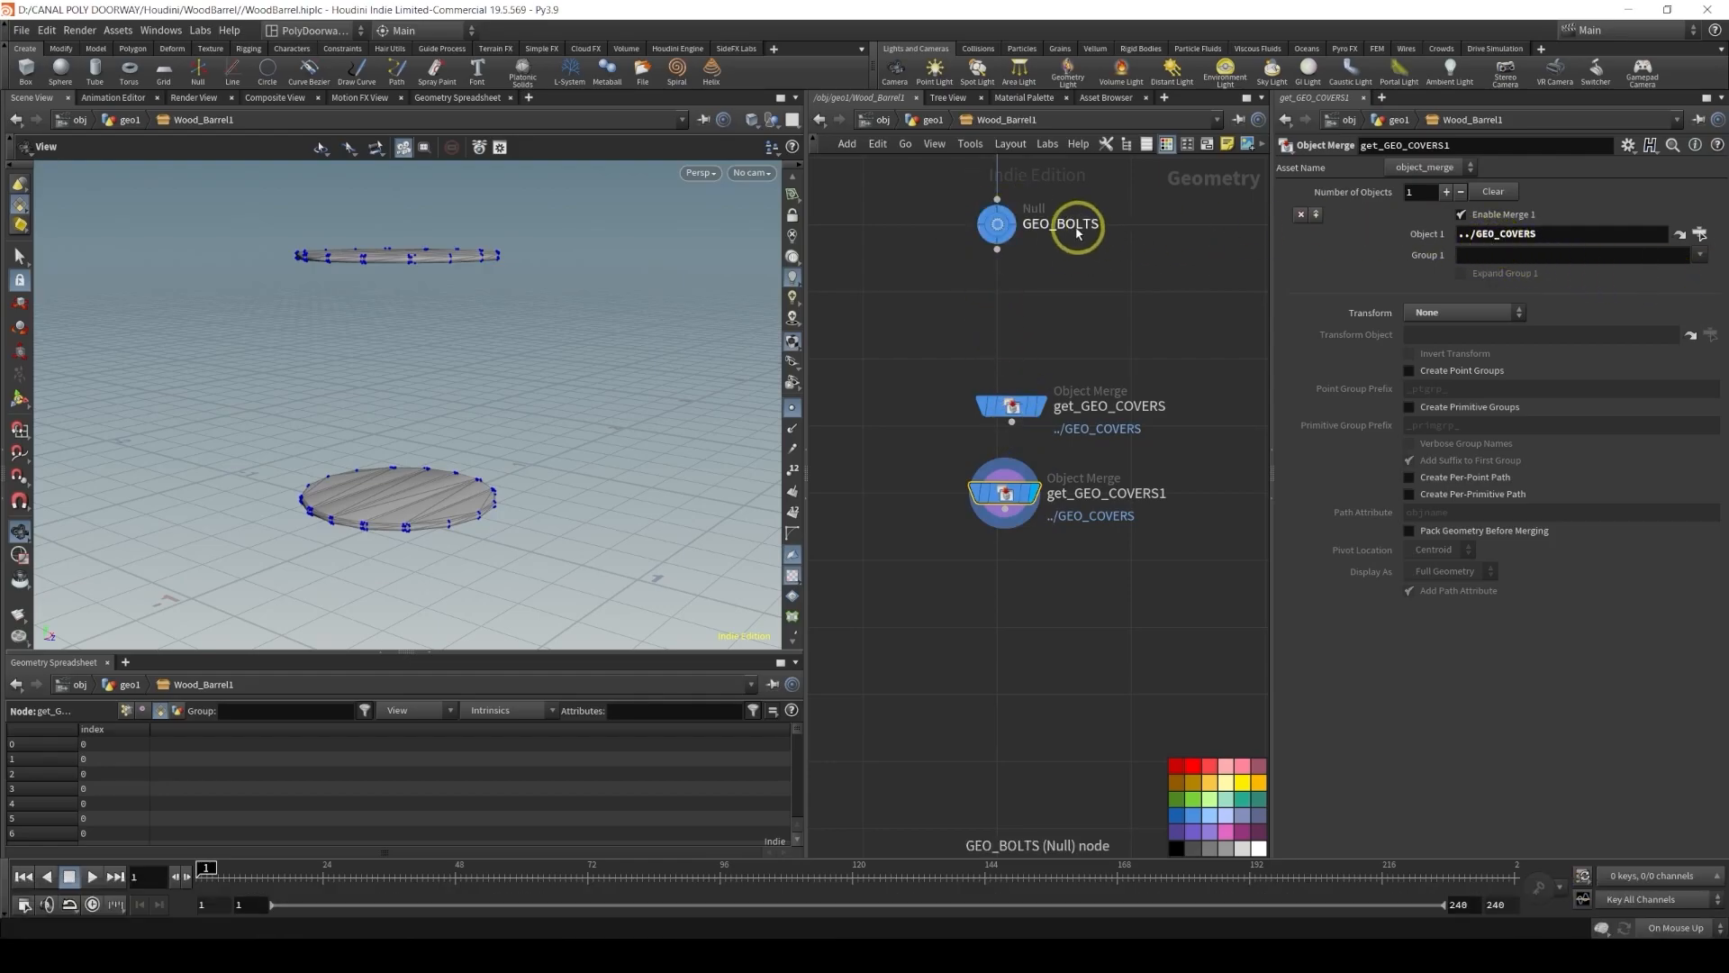
pyautogui.moveTo(996, 225)
pyautogui.moveTo(996, 225); pyautogui.dragTo(1584, 238)
# Rename the duplicate Object Merge get_GEO_BOLTS
pyautogui.doubleClick(1117, 494)
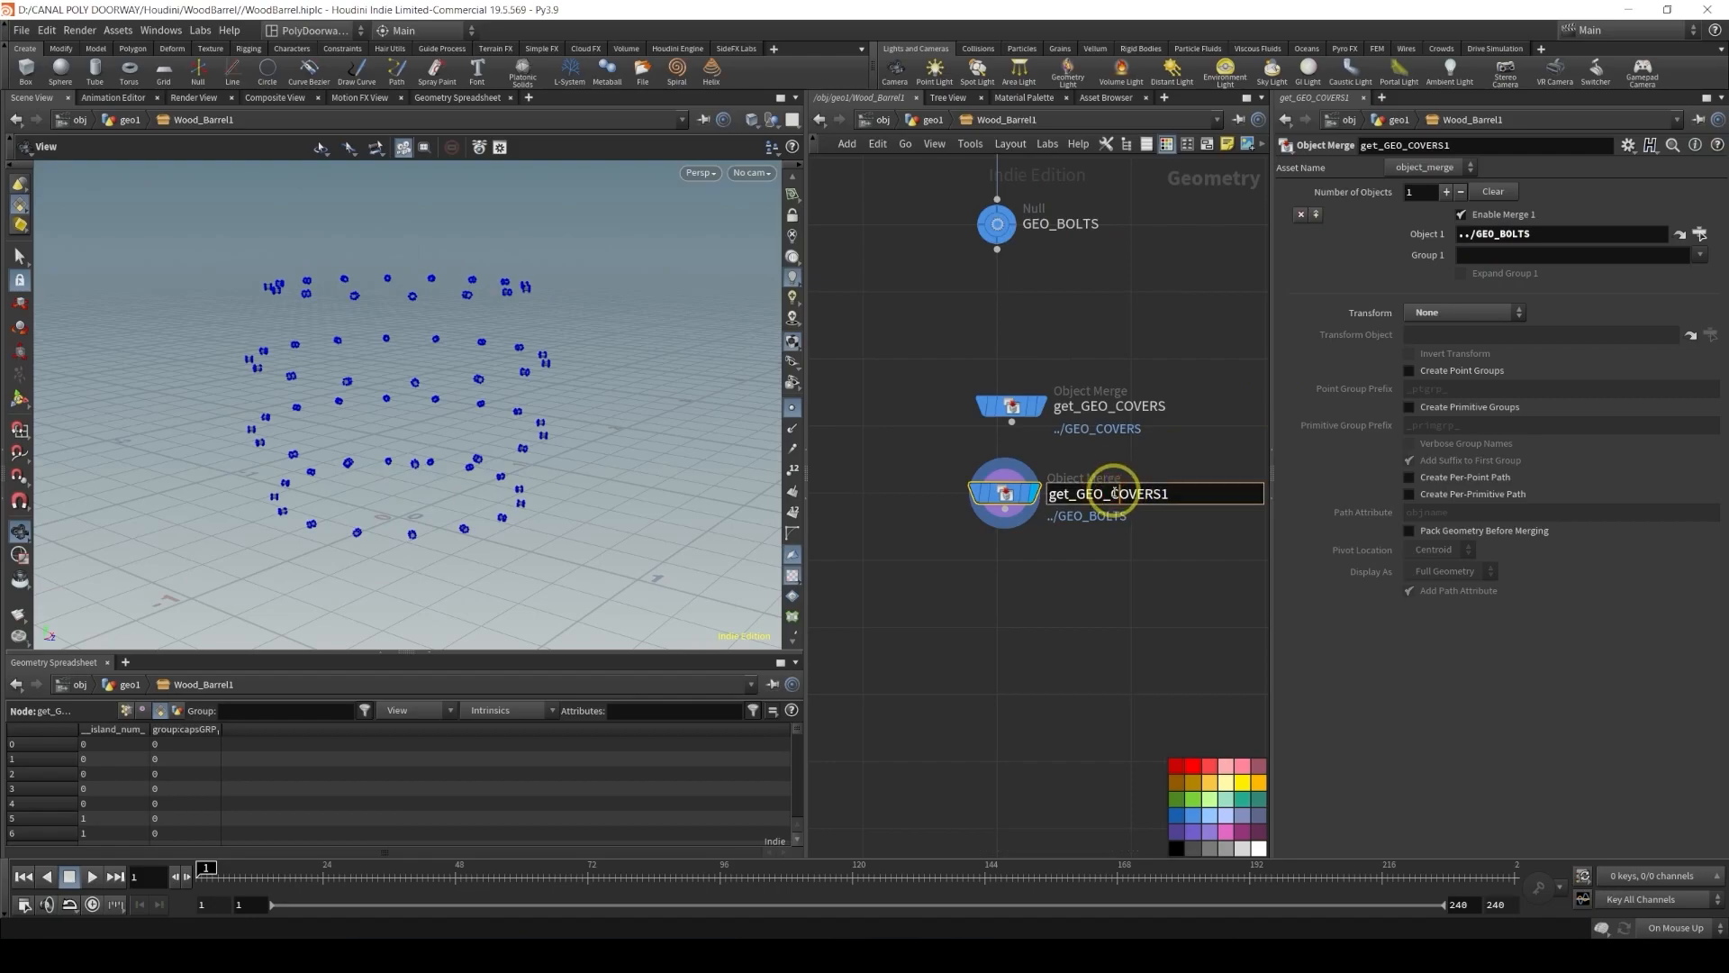
pyautogui.moveTo(1119, 494); pyautogui.dragTo(1222, 490)
pyautogui.press('BackSpace')
pyautogui.press('BackSpace')
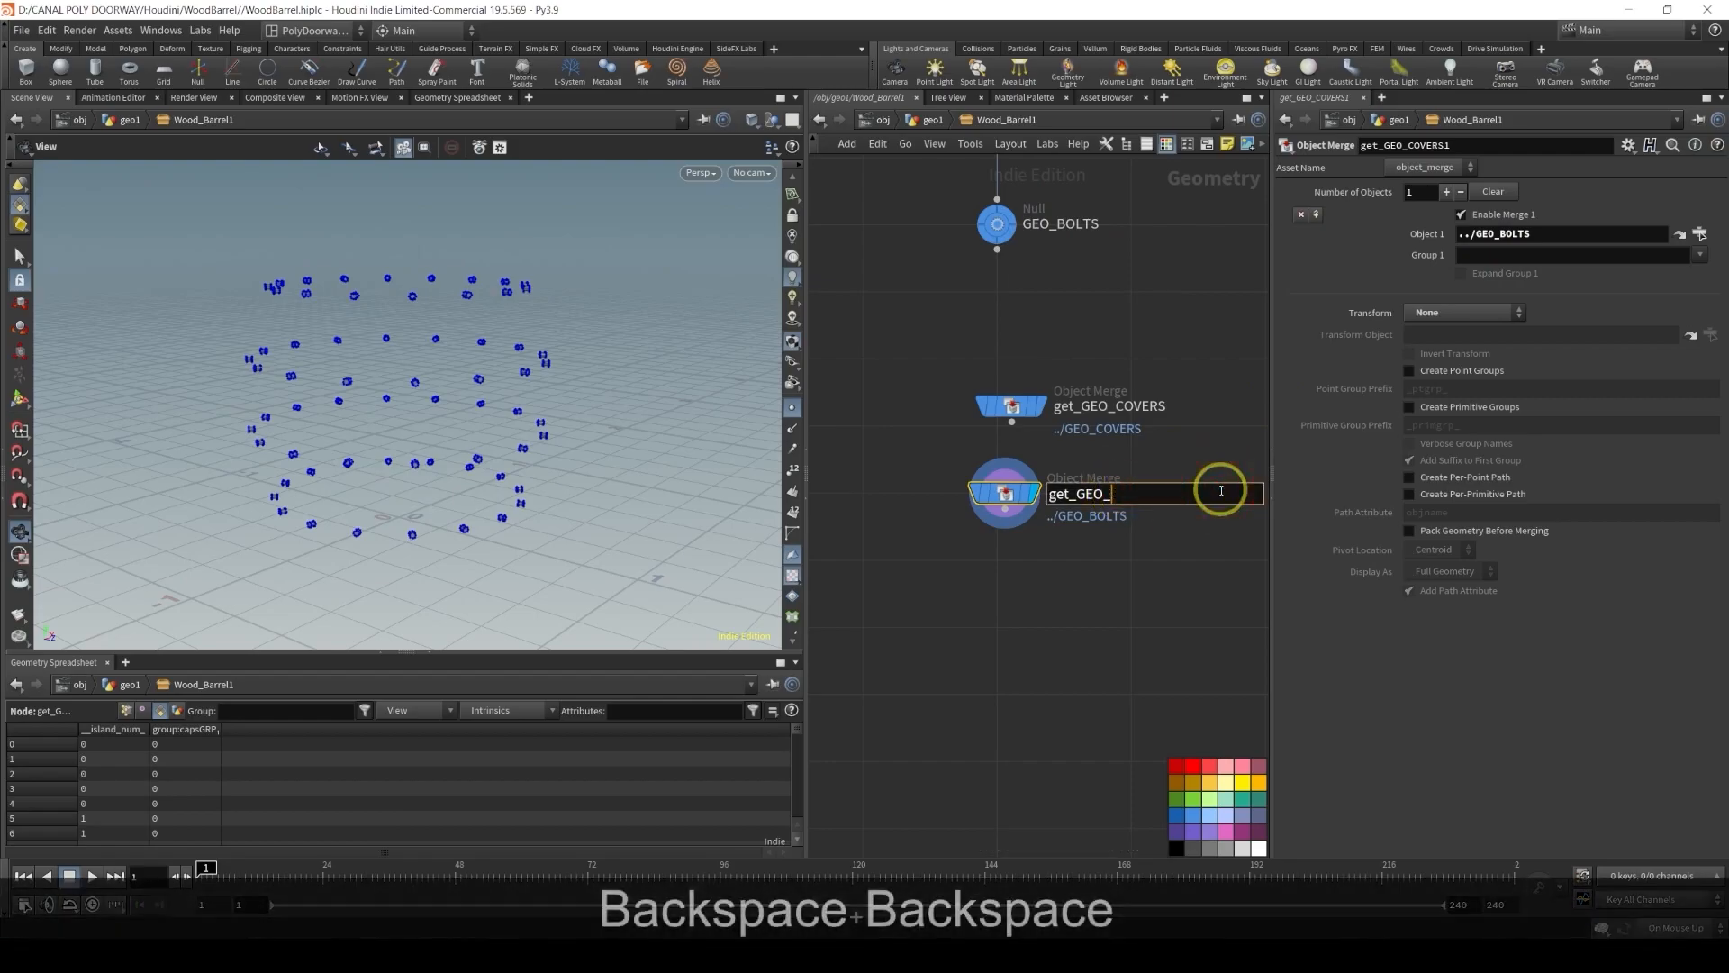
pyautogui.write('BOLTS')
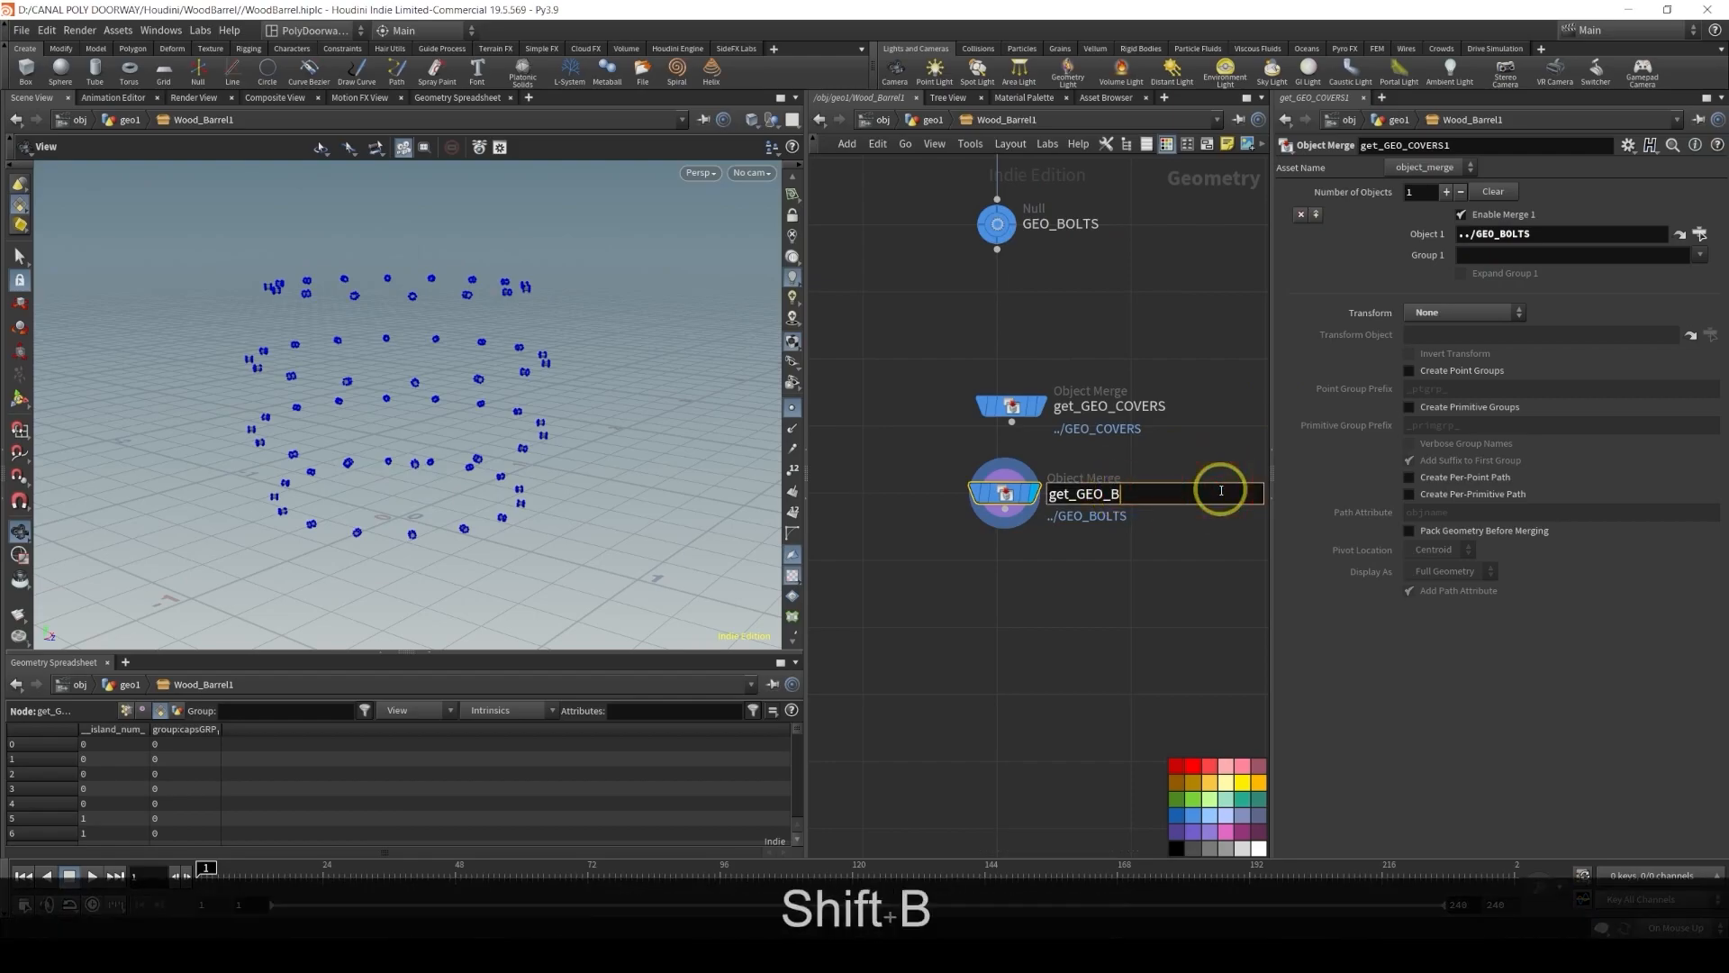
pyautogui.press('Return')
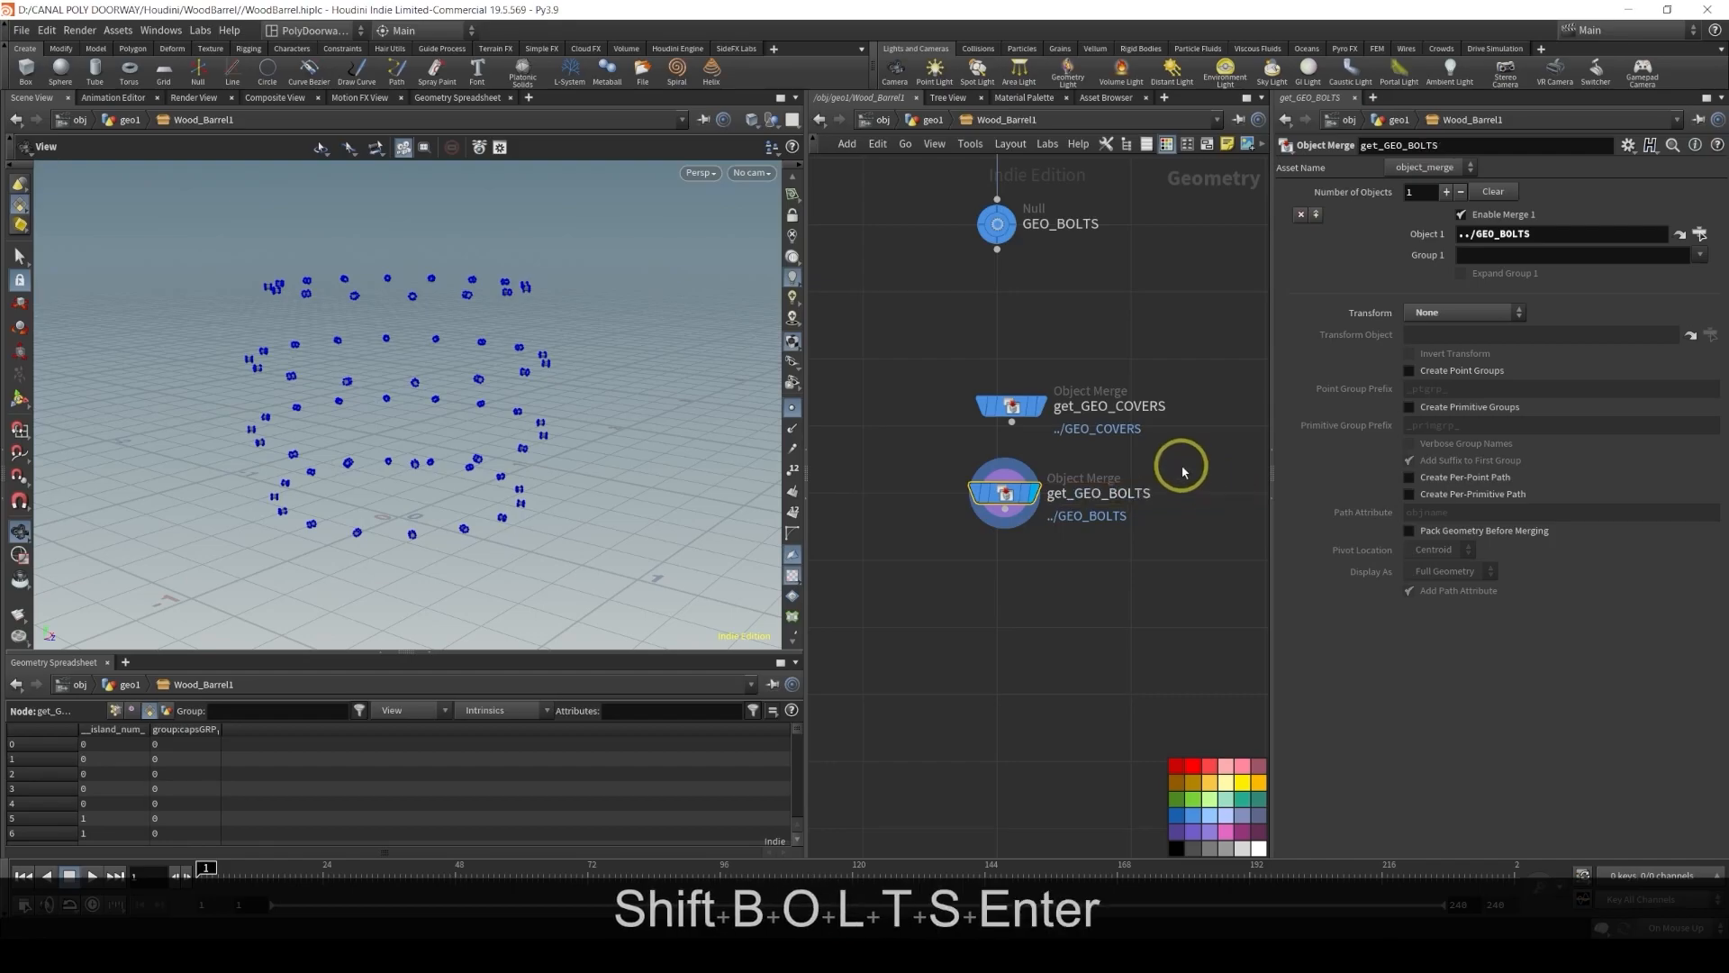
# Delete the merge1 node feeding the GEO_BARREL null
pyautogui.scroll(-6, 1182, 472)
pyautogui.moveTo(1171, 445); pyautogui.dragTo(928, 517, button='middle')
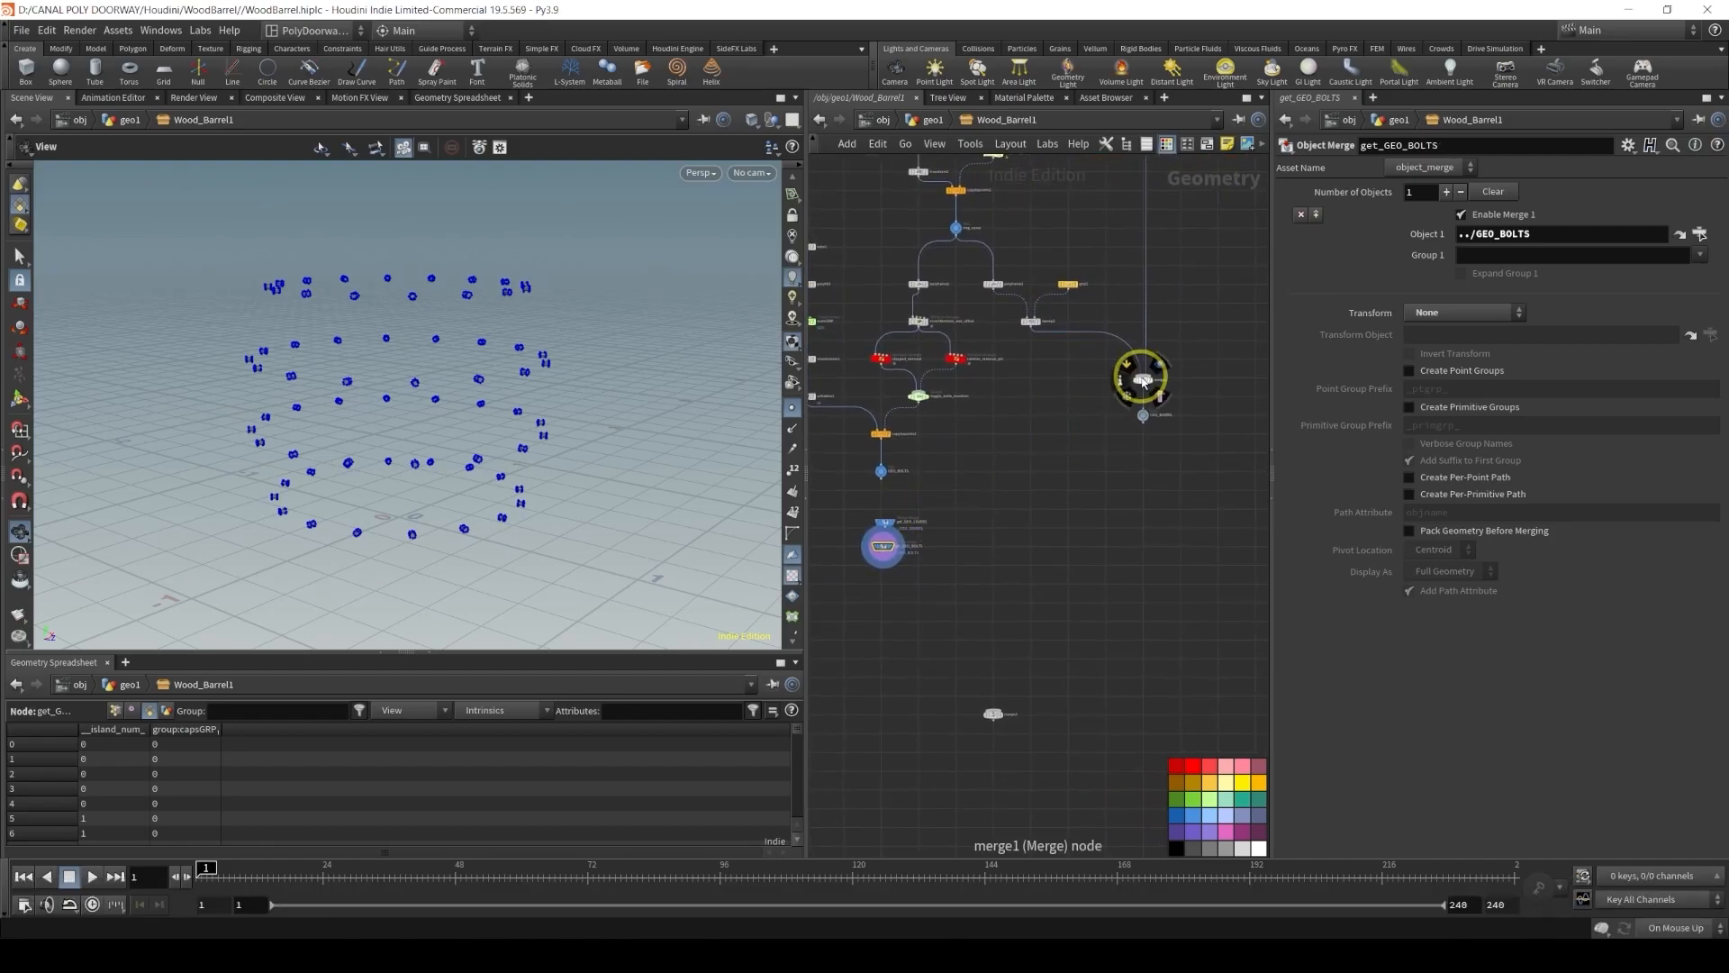
pyautogui.moveTo(1142, 380); pyautogui.dragTo(1067, 483, button='middle')
pyautogui.scroll(5, 1072, 479)
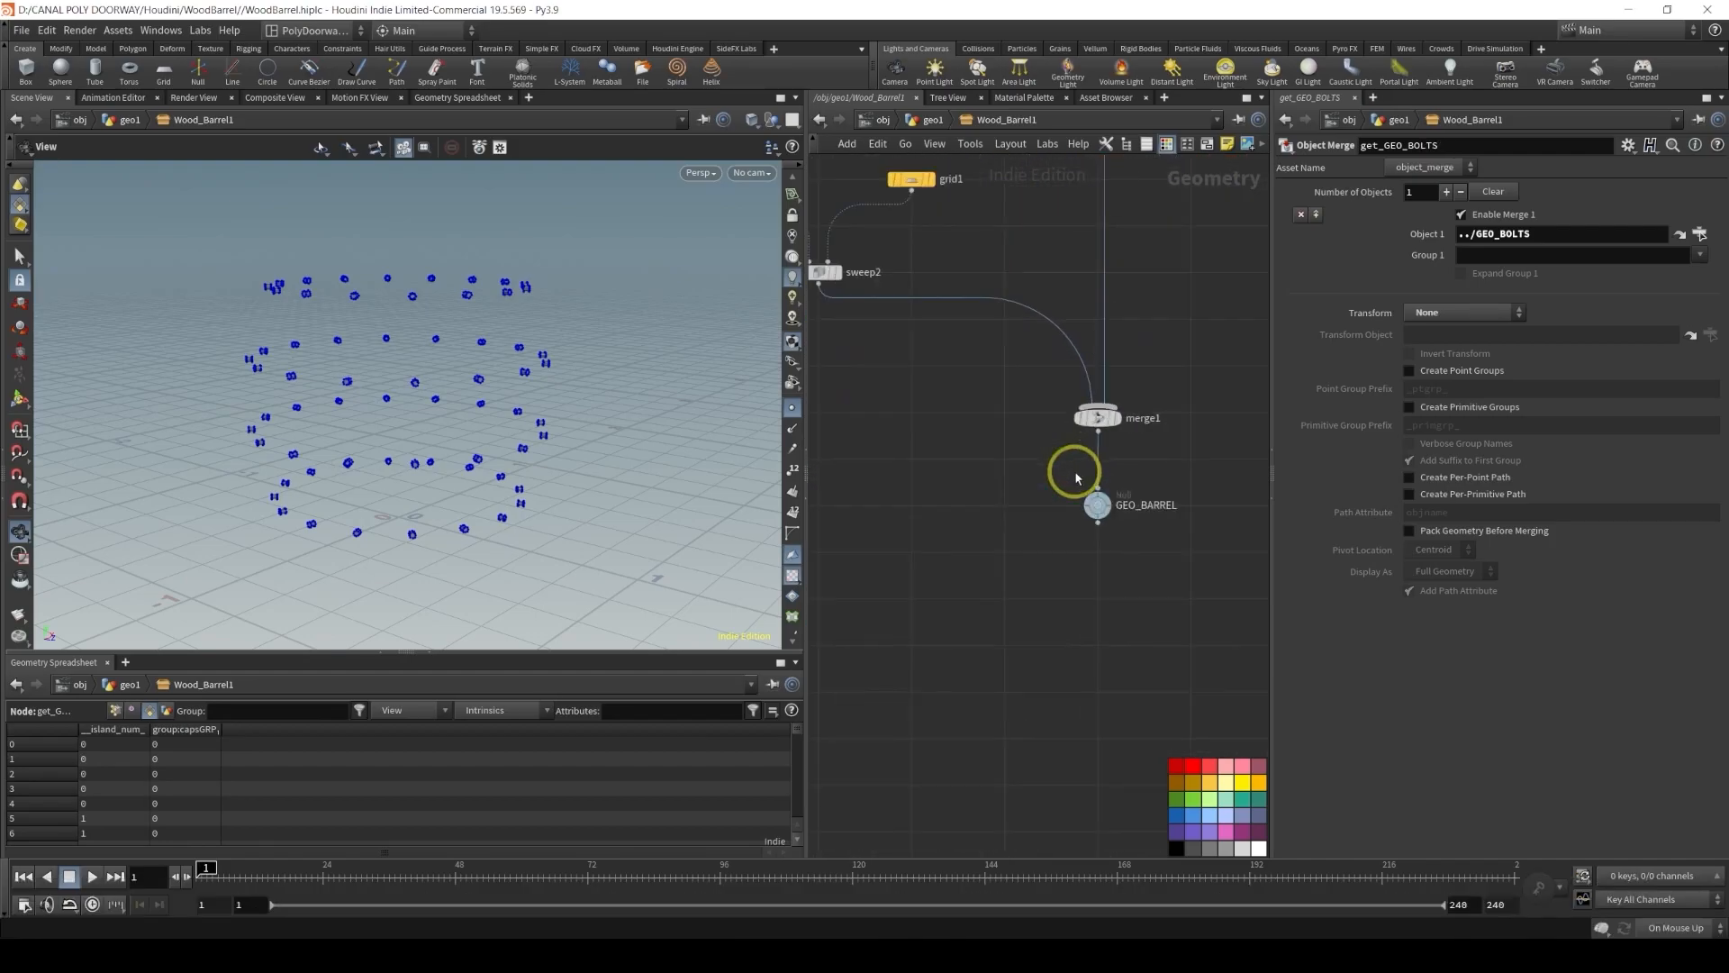
pyautogui.click(1092, 420)
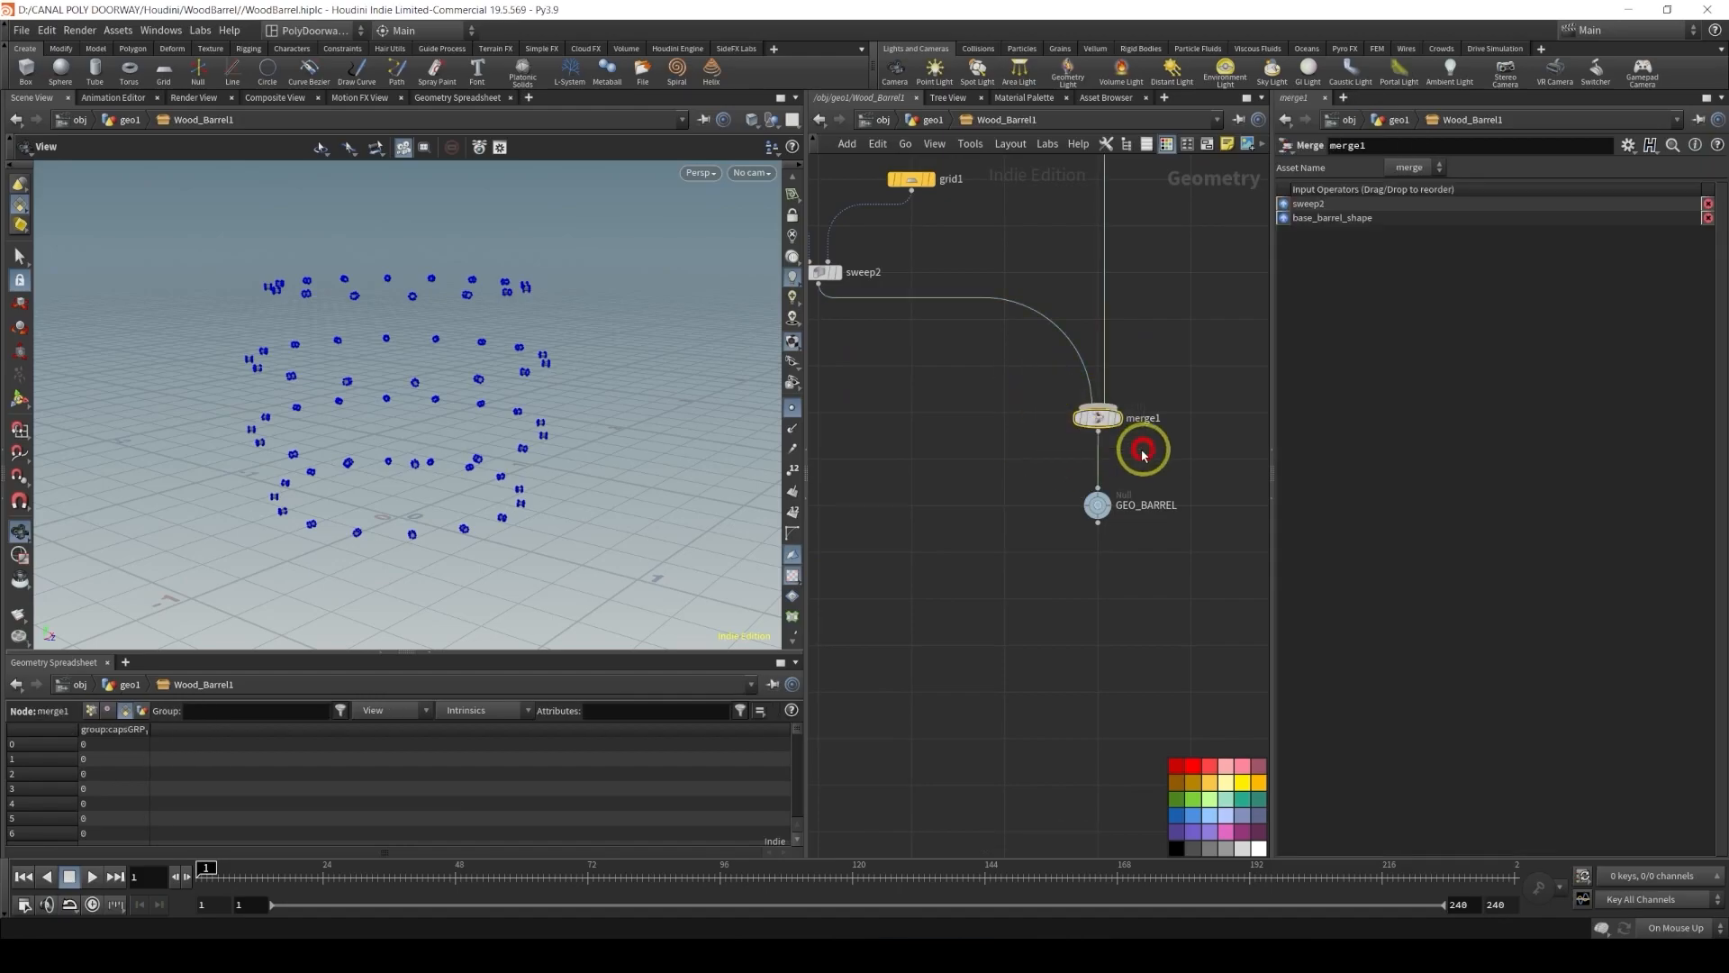
pyautogui.press('Delete')
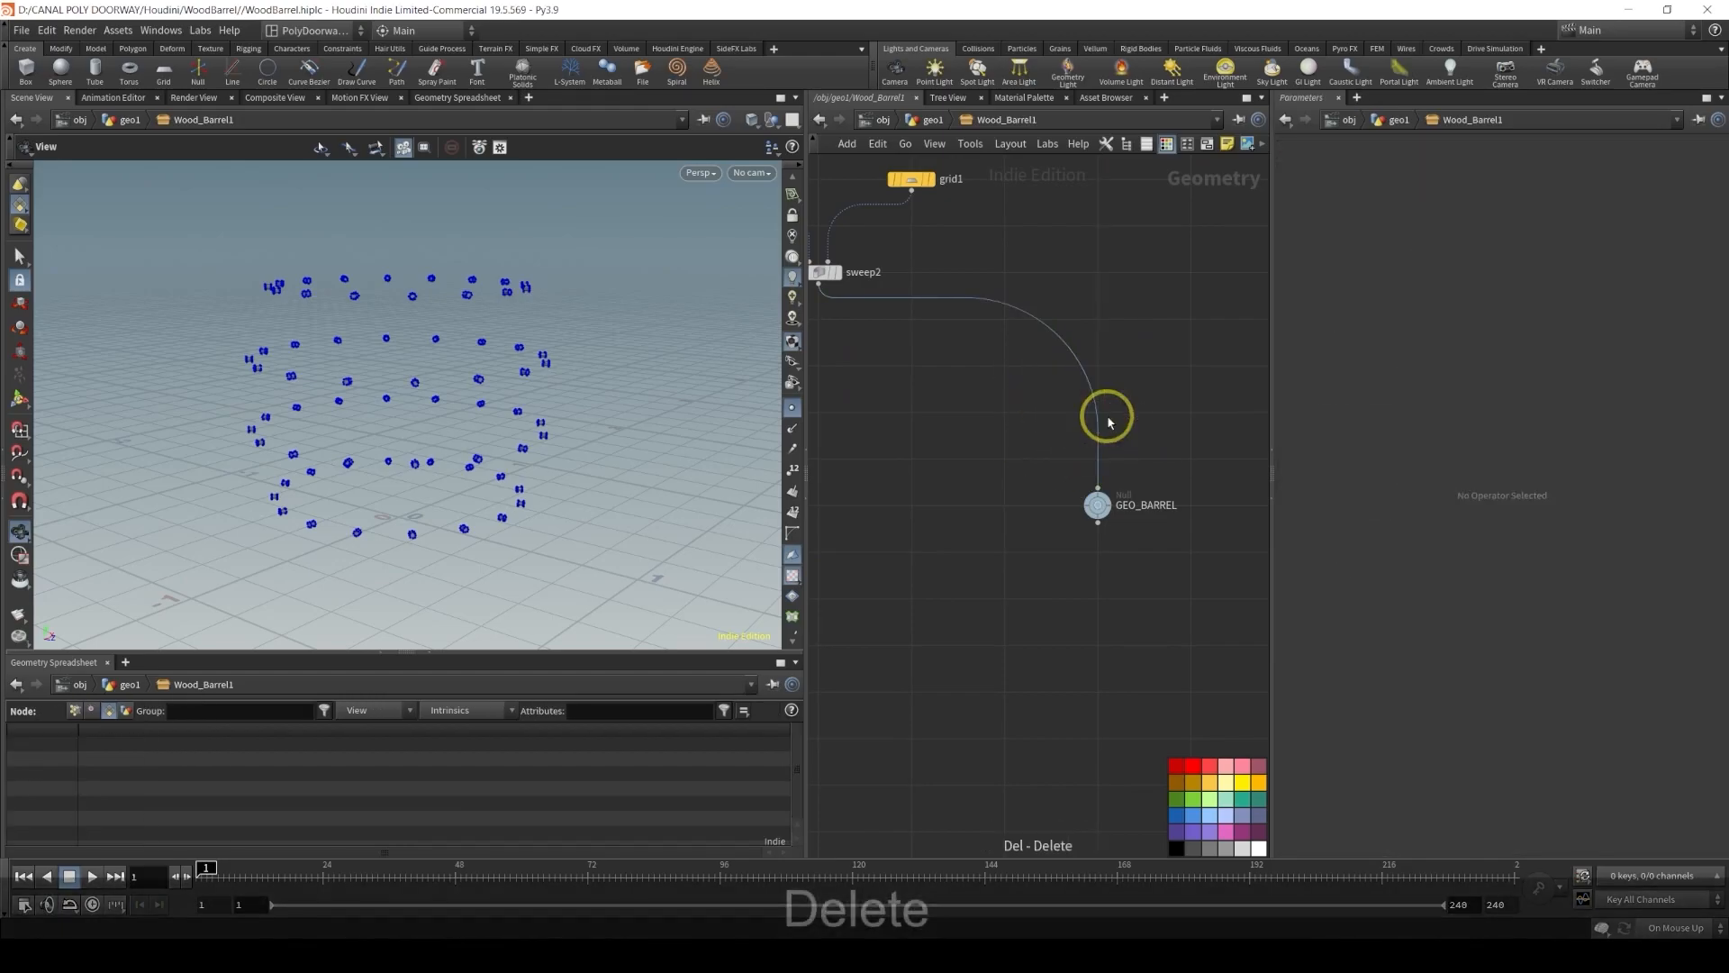
# Duplicate the GEO_BARREL null and wire sweep2 into the copy
pyautogui.scroll(-6, 1108, 409)
pyautogui.scroll(3, 994, 530)
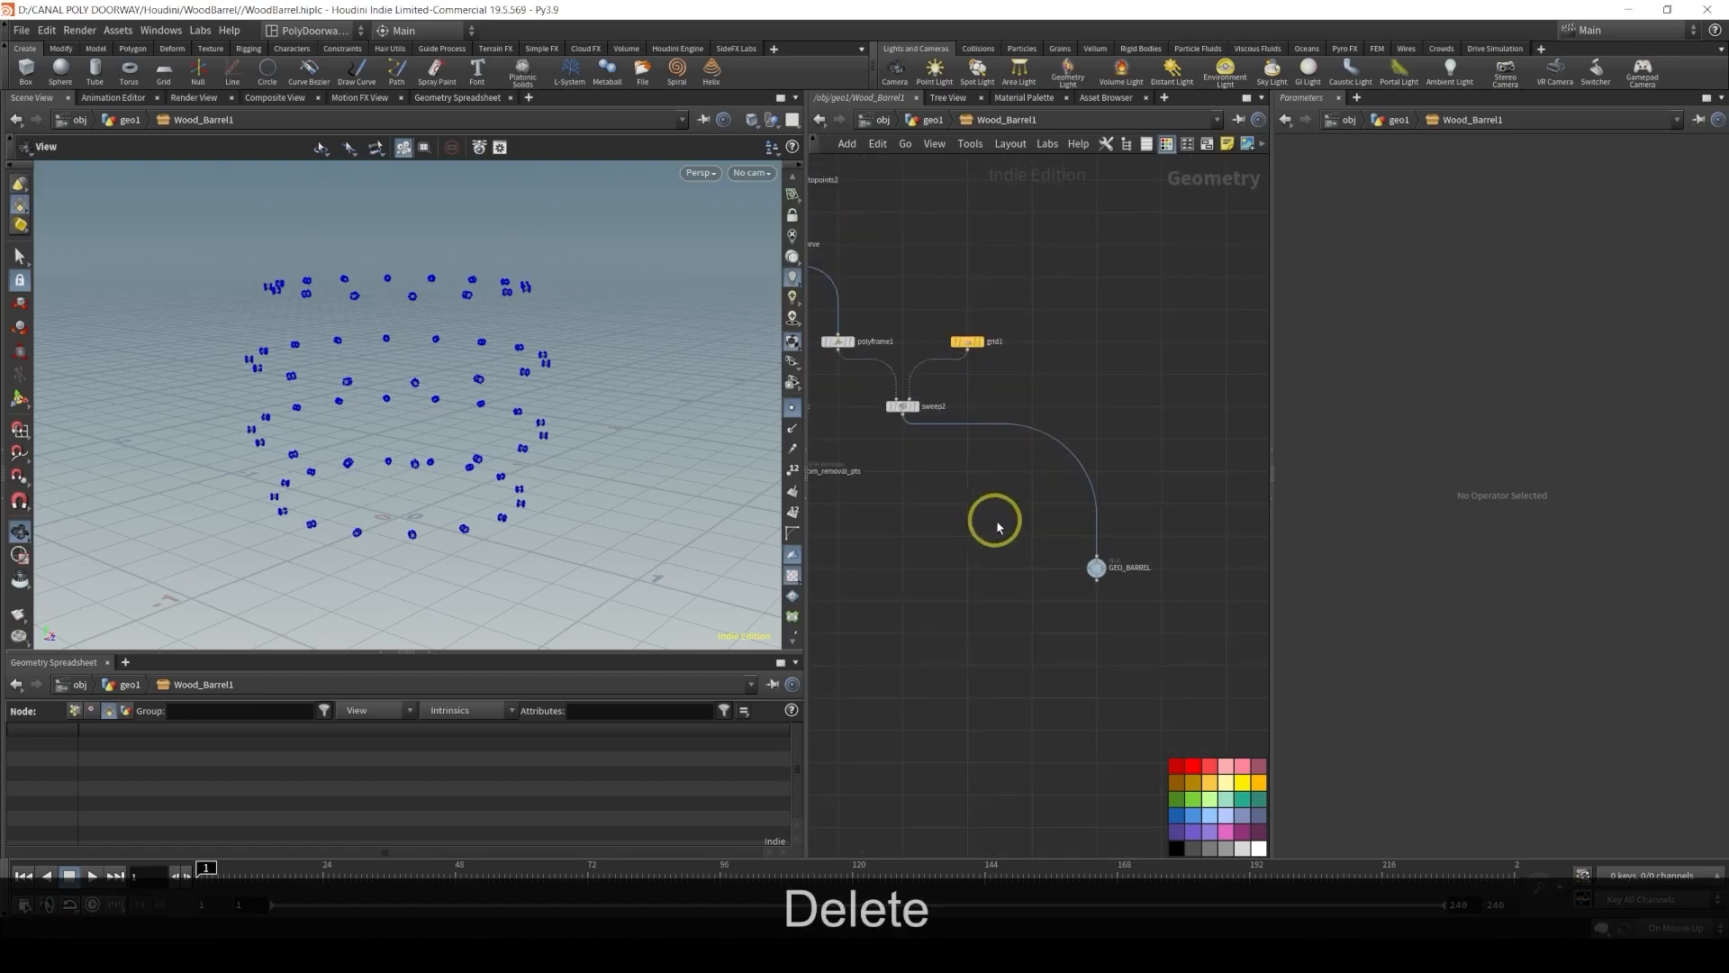
pyautogui.keyDown('alt'); pyautogui.moveTo(1094, 568); pyautogui.dragTo(904, 504); pyautogui.keyUp('alt')
pyautogui.moveTo(917, 467); pyautogui.dragTo(1089, 495, button='middle')
pyautogui.scroll(5, 1089, 489)
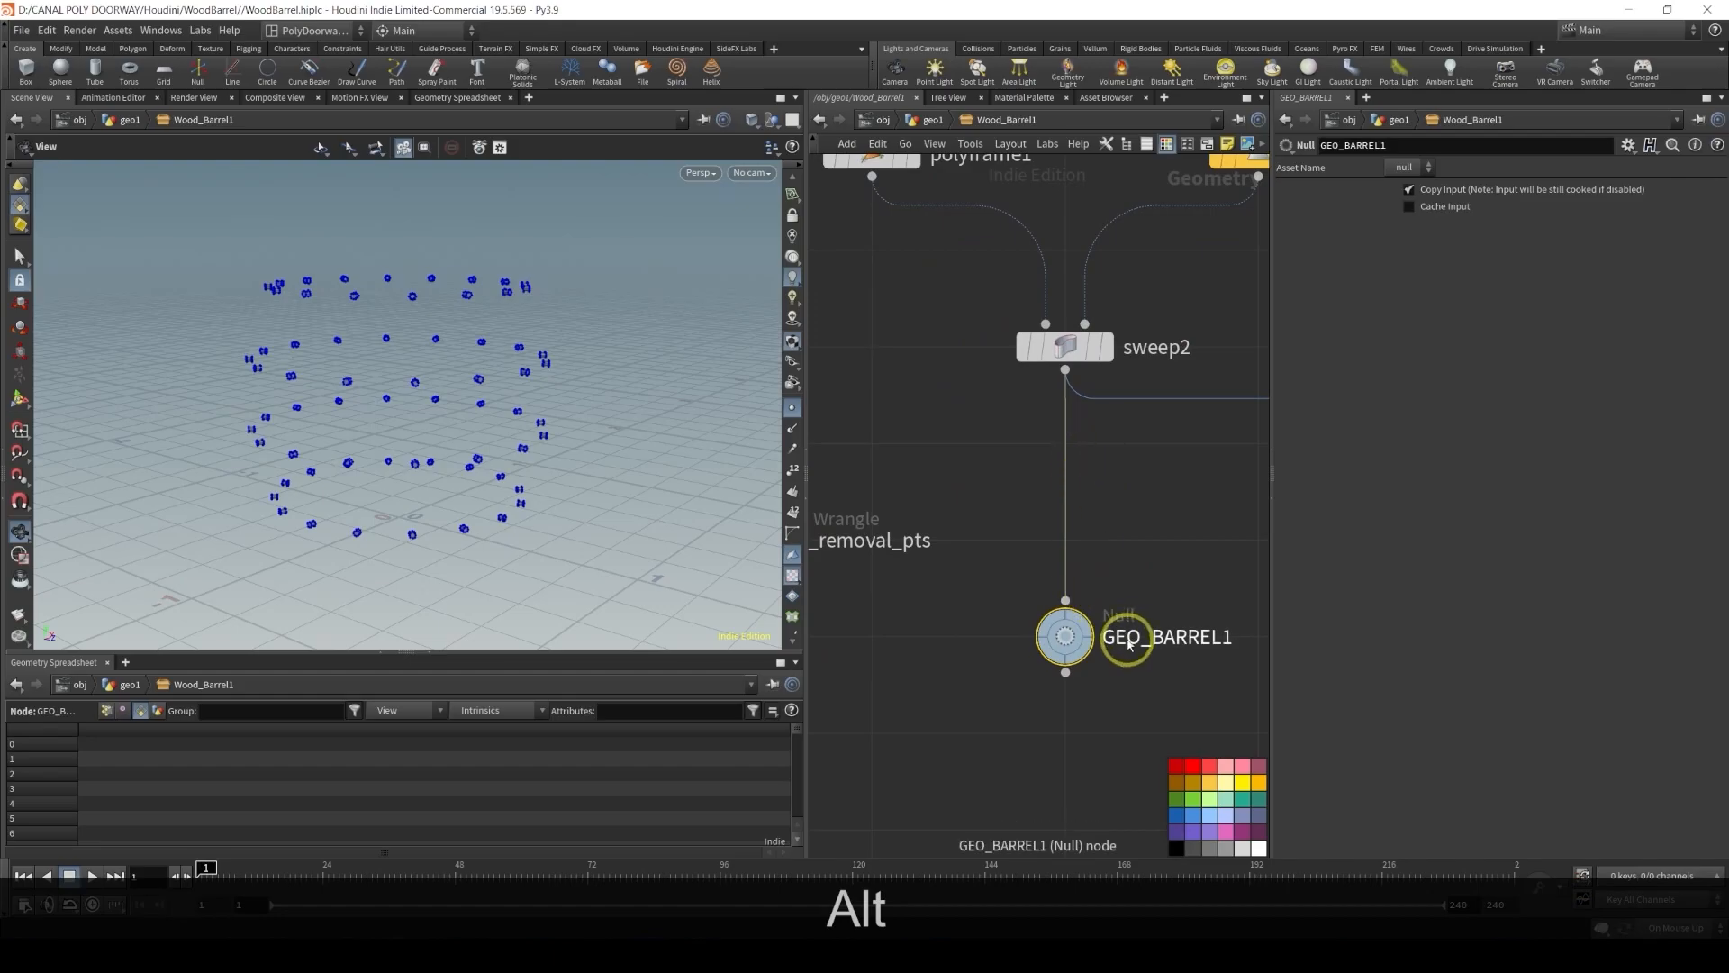
# Display the new null and rename it GEO_RINGS
pyautogui.click(1088, 623)
pyautogui.doubleClick(1164, 636)
pyautogui.press('Left')
pyautogui.hotkey('shift', 'End')
pyautogui.write('RINGS')
pyautogui.press('Return')
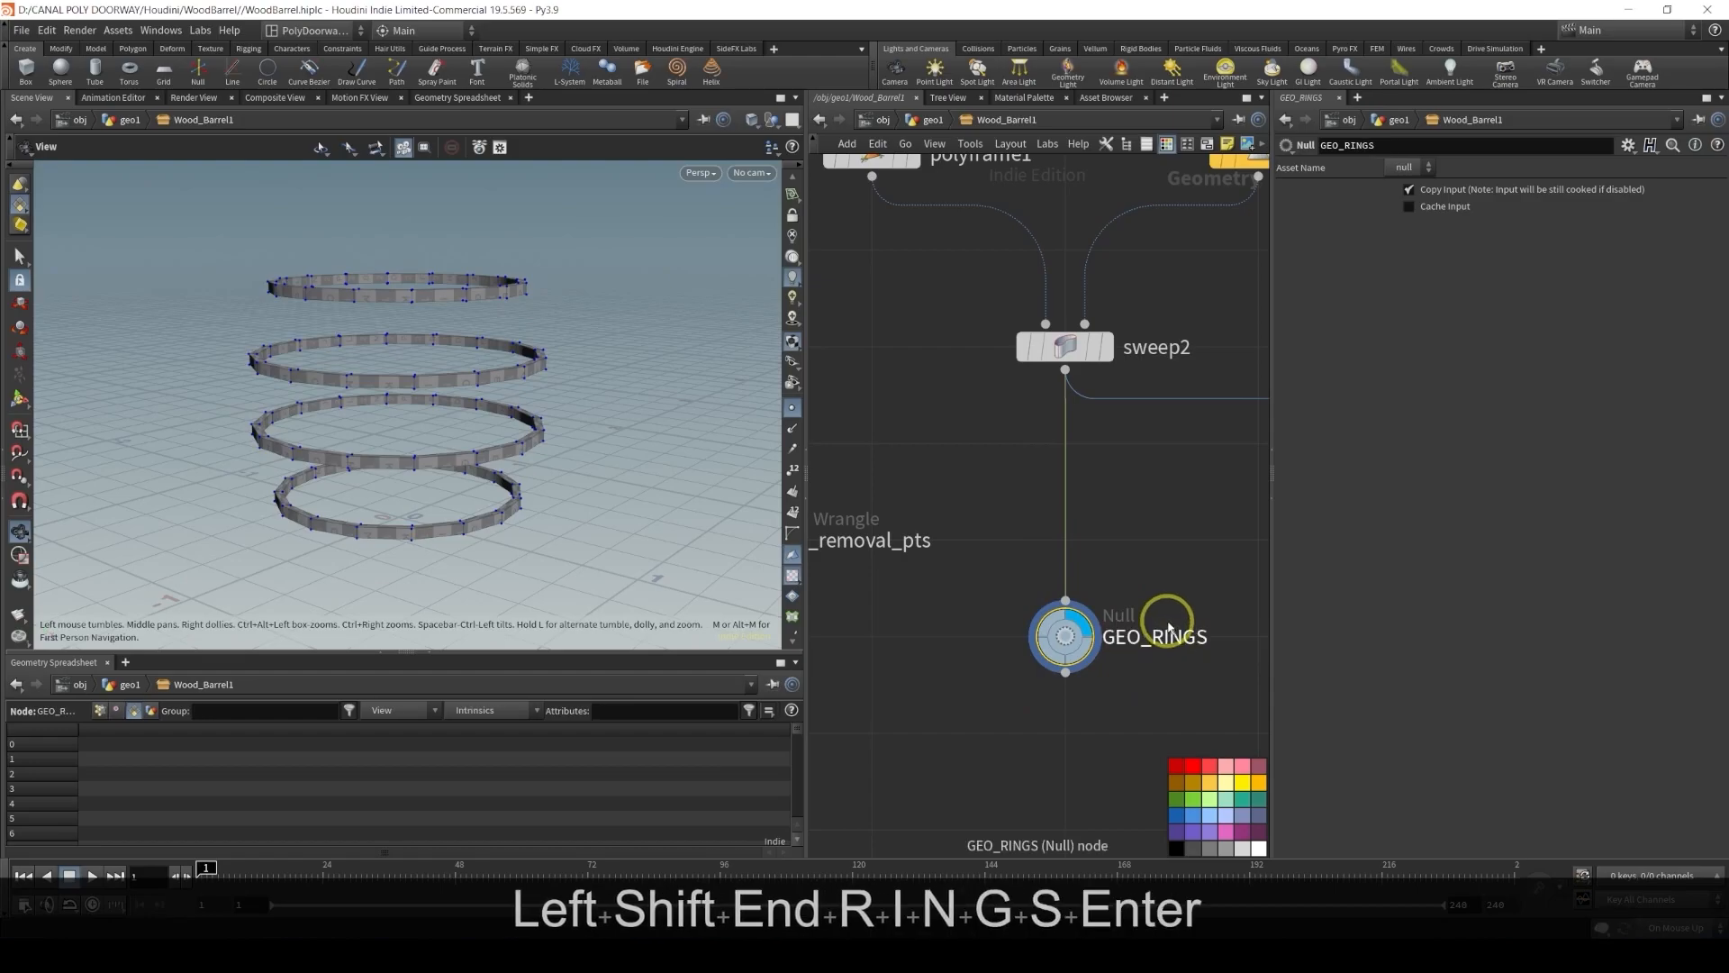
# Cut the wire into the original GEO_BARREL null and move it beside base_barrel_shape
pyautogui.click(1195, 815)
pyautogui.scroll(-6, 1122, 505)
pyautogui.moveTo(1123, 505); pyautogui.dragTo(917, 583, button='middle')
pyautogui.click(1028, 654)
pyautogui.scroll(3, 1013, 638)
pyautogui.press('y')
pyautogui.moveTo(971, 623)
pyautogui.mouseDown()
pyautogui.moveTo(1092, 463)
pyautogui.moveTo(996, 648)
pyautogui.mouseUp()
pyautogui.scroll(-5, 996, 649)
pyautogui.moveTo(976, 579); pyautogui.dragTo(1033, 680, button='middle')
pyautogui.scroll(-2, 1033, 681)
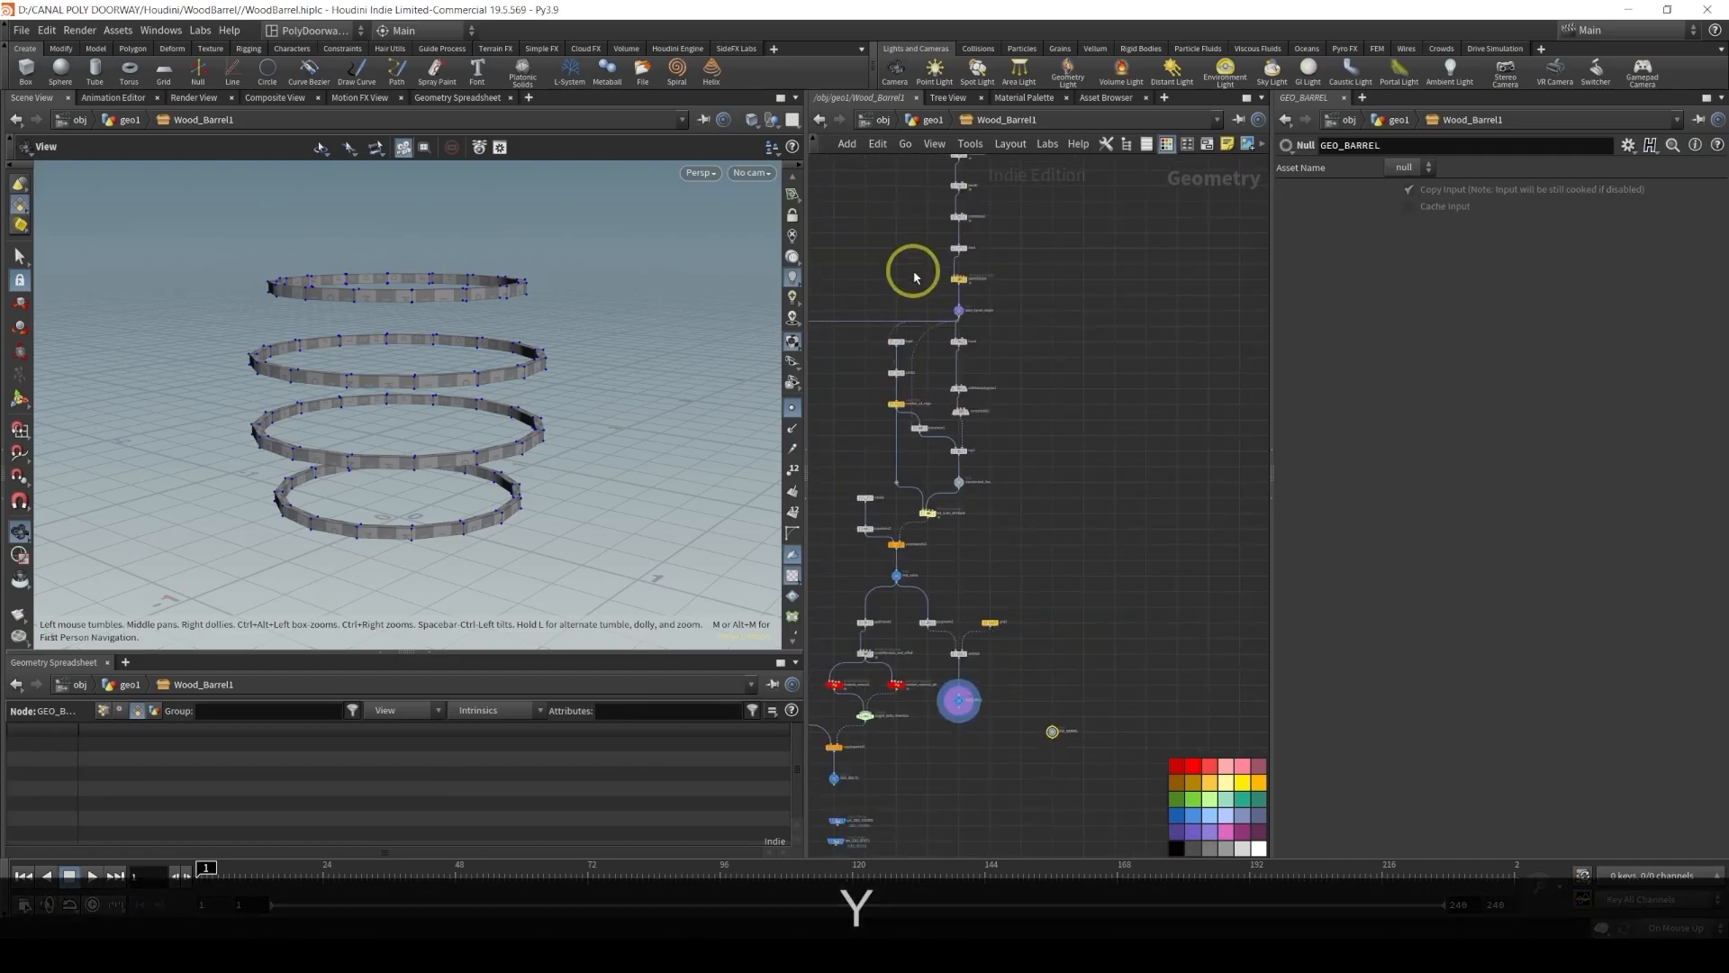
pyautogui.moveTo(1047, 728); pyautogui.dragTo(1024, 335)
pyautogui.scroll(5, 997, 316)
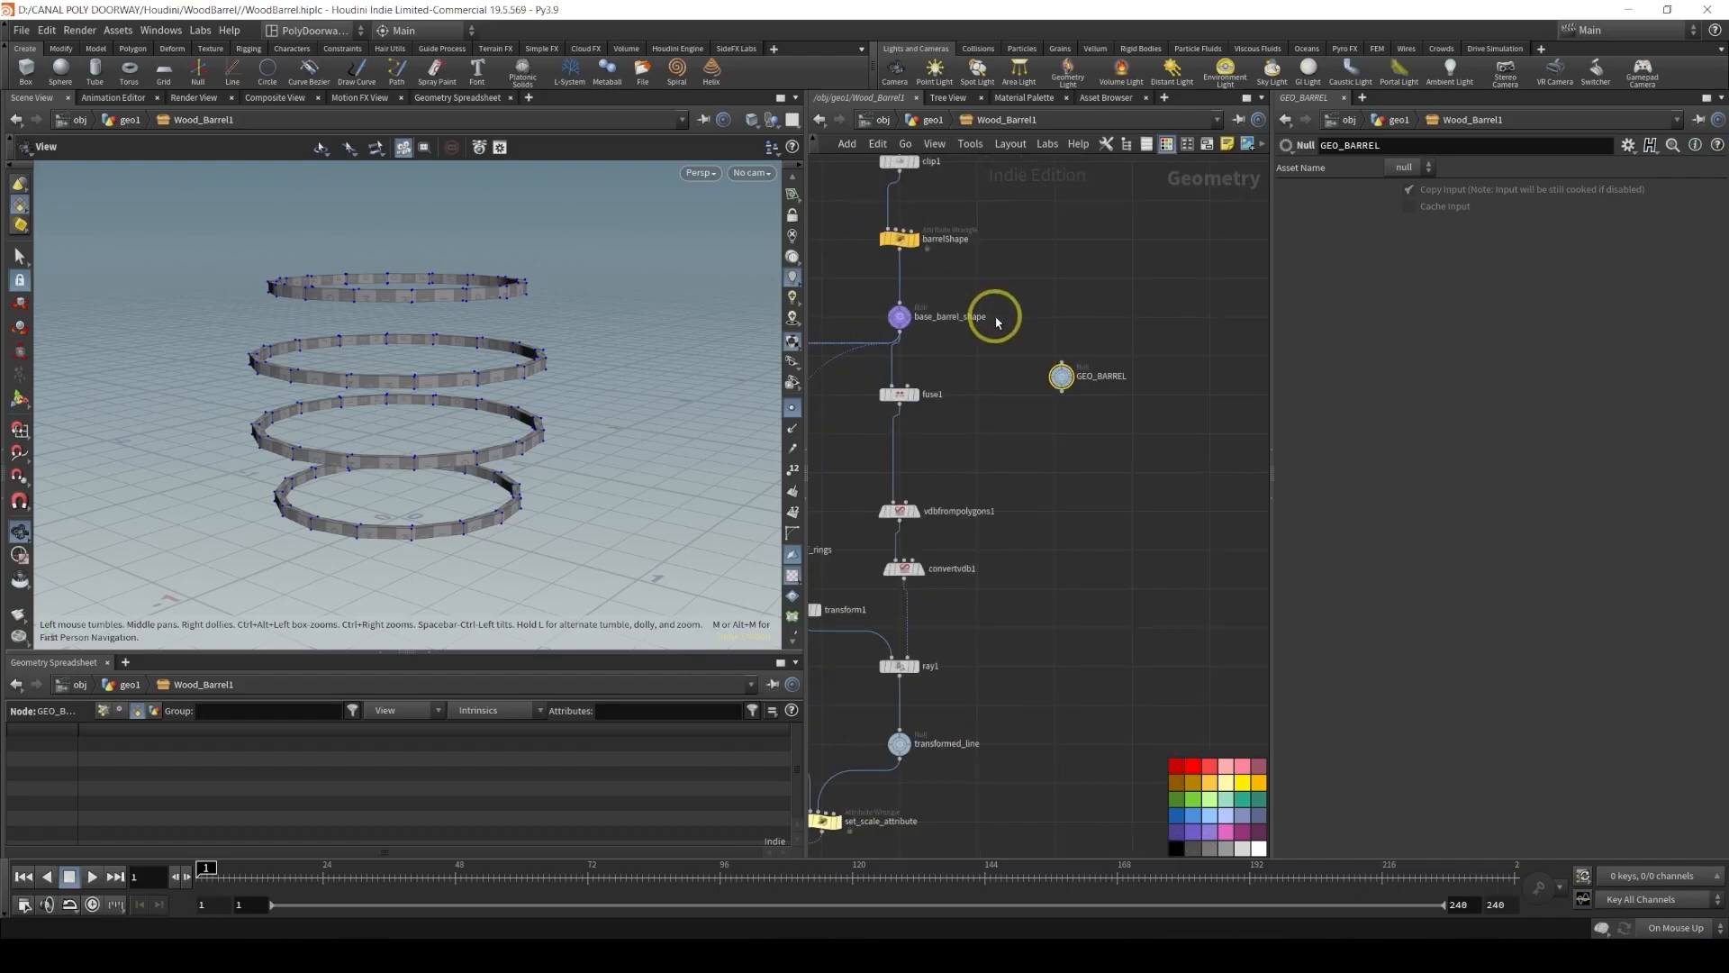
pyautogui.moveTo(949, 324); pyautogui.dragTo(1030, 390, button='middle')
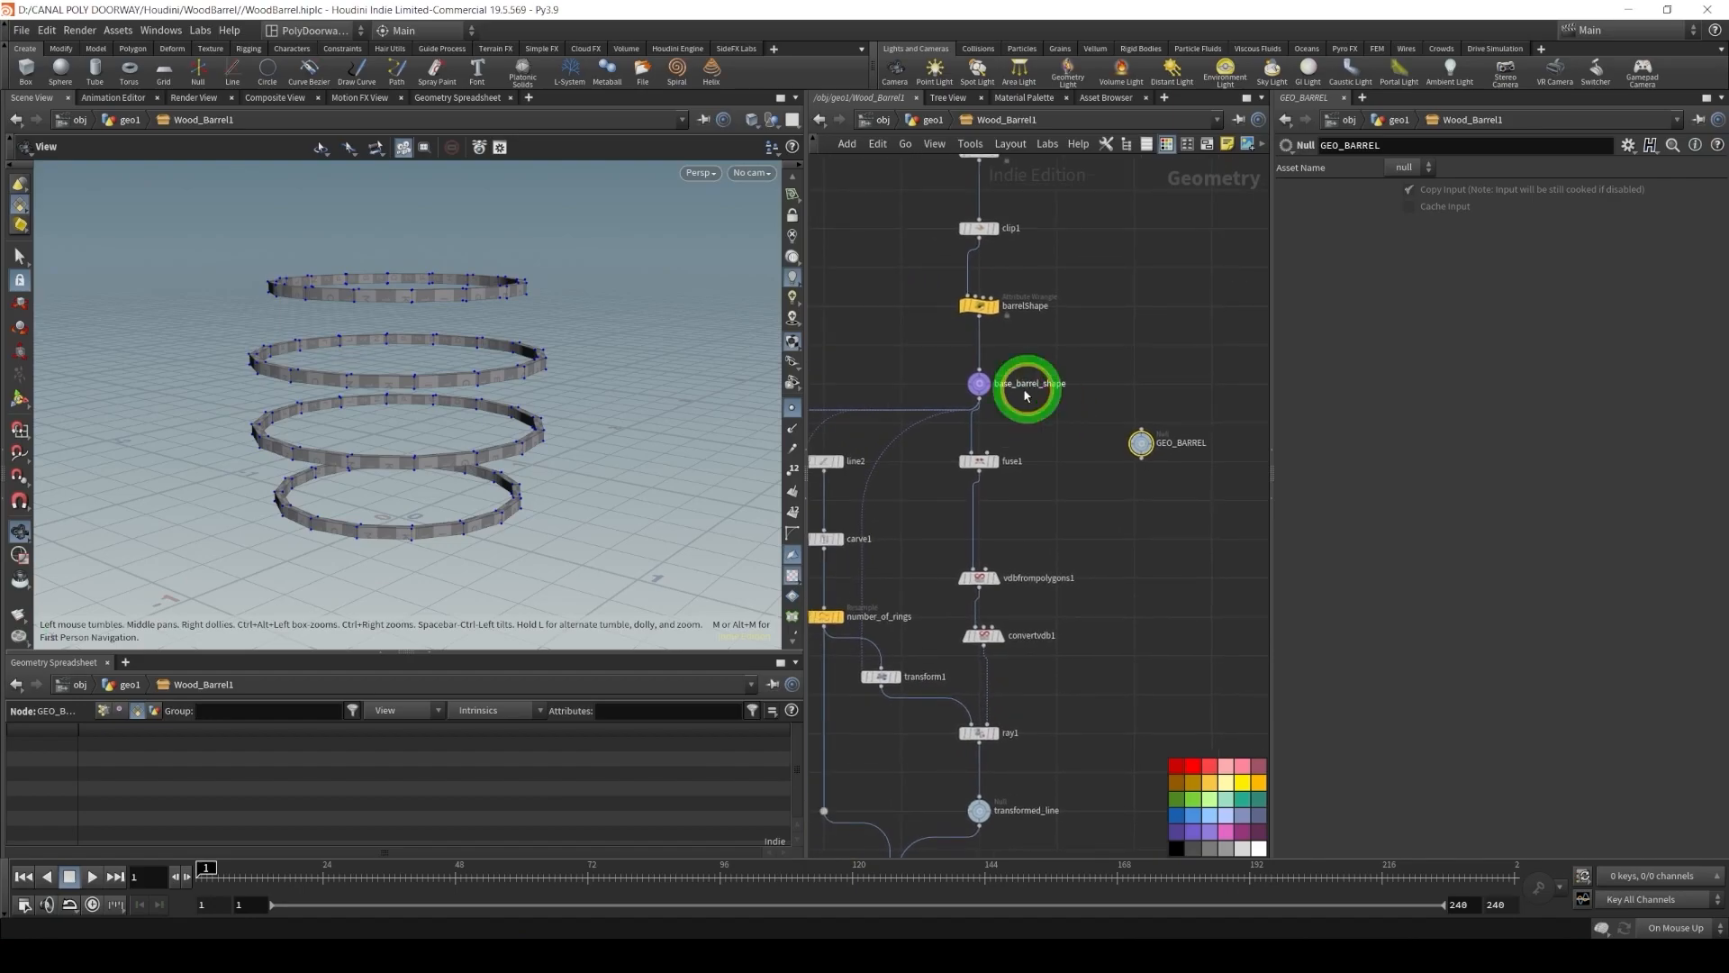
pyautogui.scroll(5, 1005, 390)
# Display the base_barrel_shape null and delete the GEO_BARREL null
pyautogui.click(967, 363)
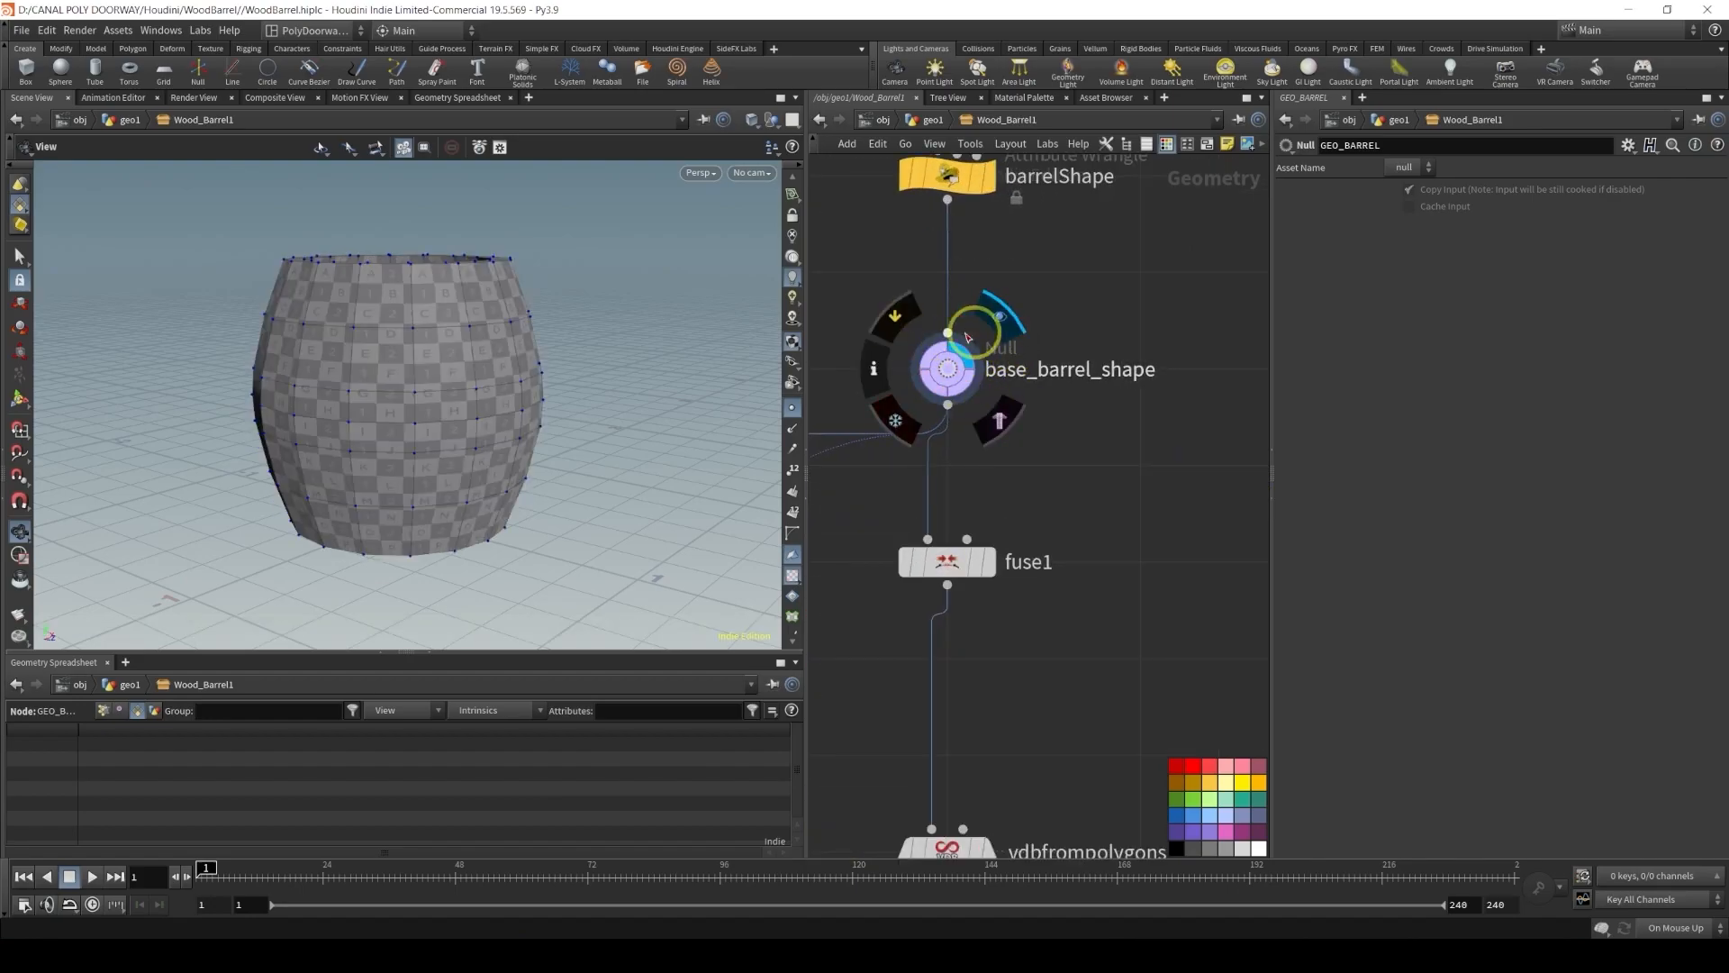
pyautogui.scroll(-5, 1001, 427)
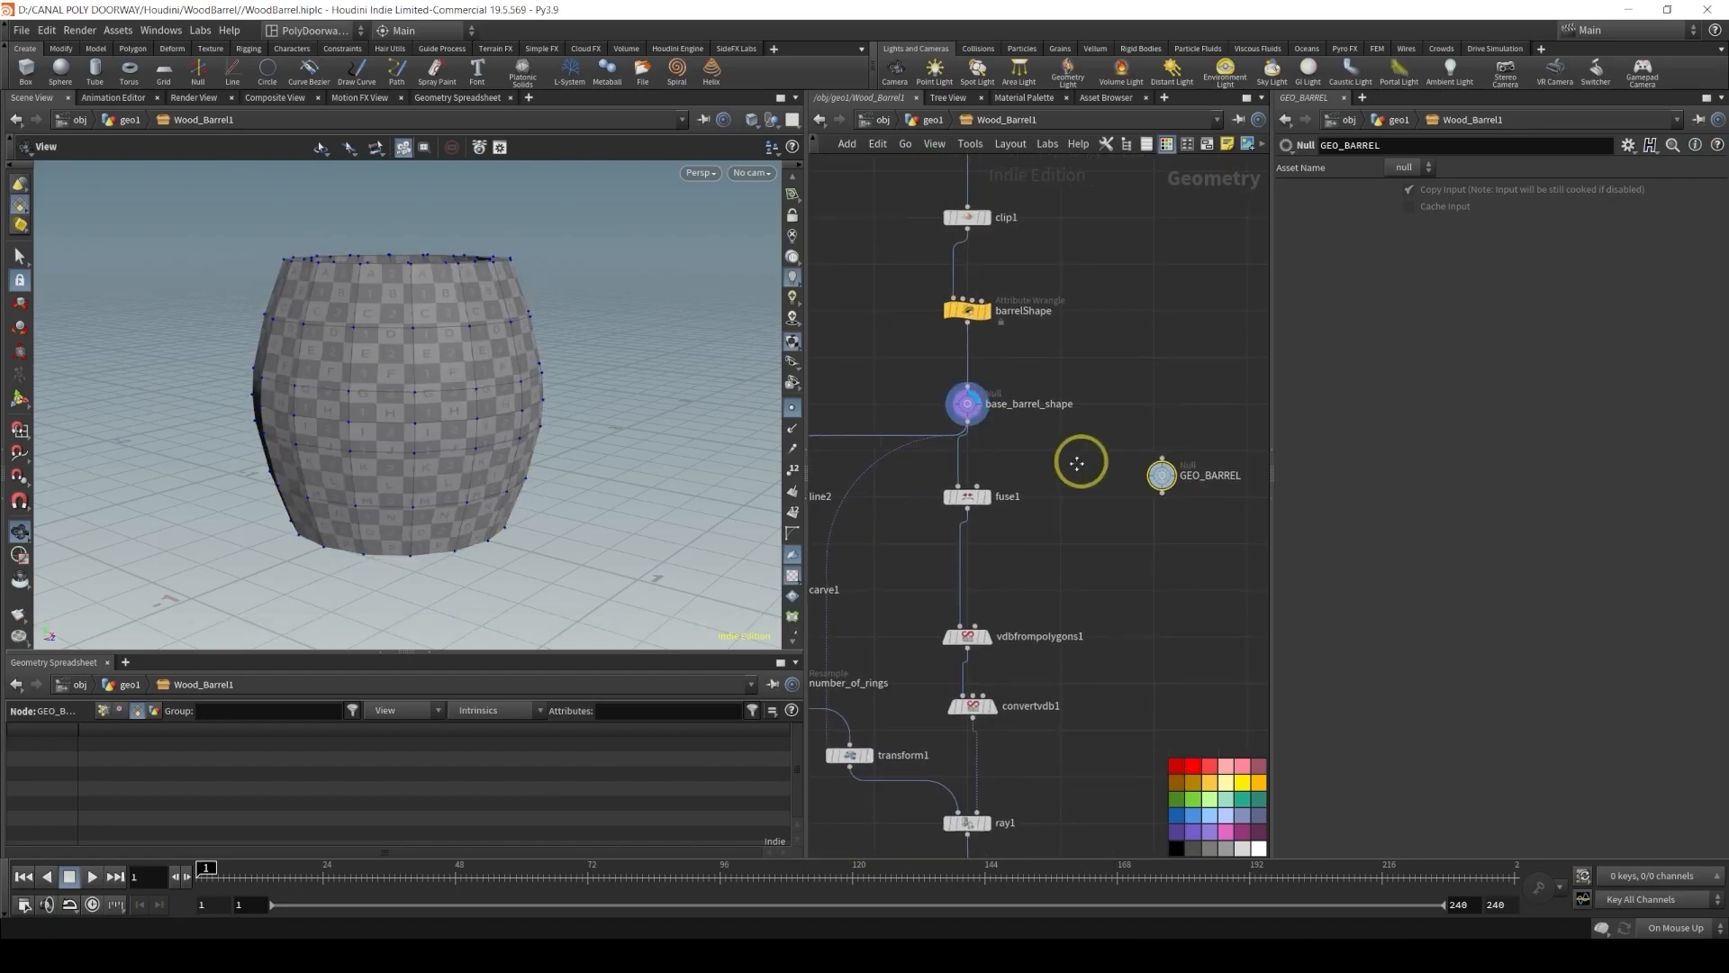
pyautogui.moveTo(1093, 459); pyautogui.dragTo(976, 471, button='middle')
pyautogui.moveTo(1013, 426); pyautogui.dragTo(1144, 560)
pyautogui.press('Delete')
# Duplicate the get_GEO_COVERS node and point its Object 1 at the GEO_RINGS null
pyautogui.scroll(-4, 1086, 537)
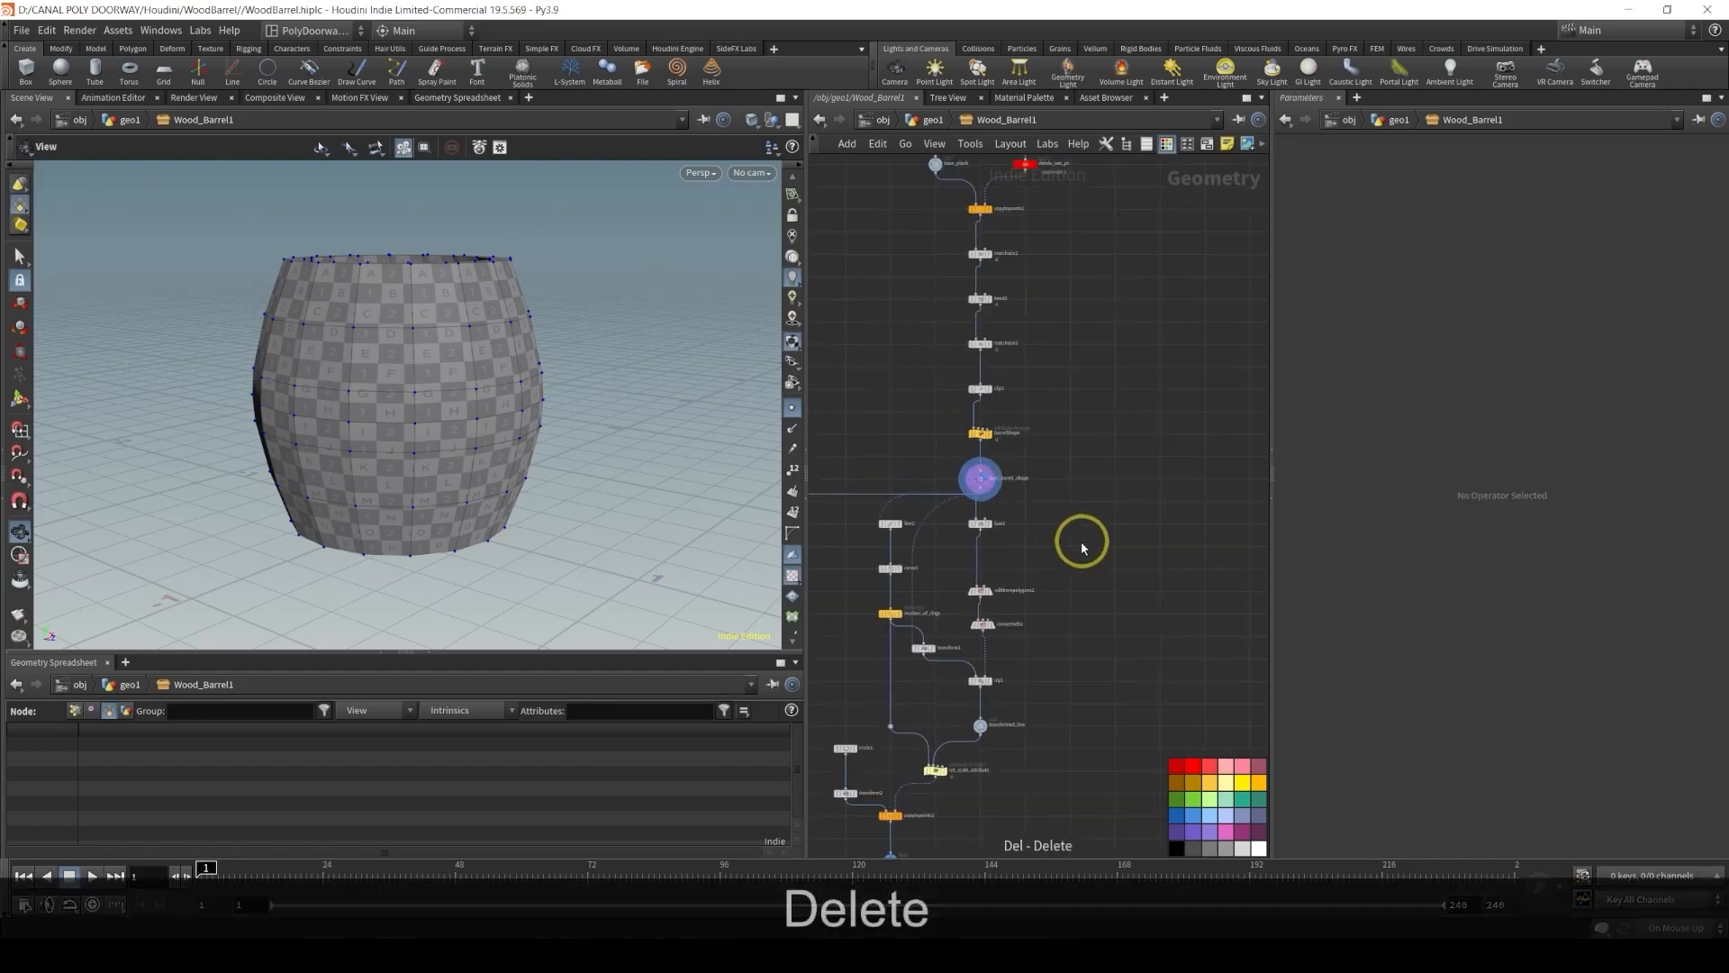
pyautogui.moveTo(1085, 537); pyautogui.dragTo(1035, 505, button='middle')
pyautogui.scroll(2, 1016, 615)
pyautogui.moveTo(901, 602); pyautogui.dragTo(981, 724)
pyautogui.moveTo(915, 637); pyautogui.dragTo(1093, 516)
pyautogui.click(1177, 476)
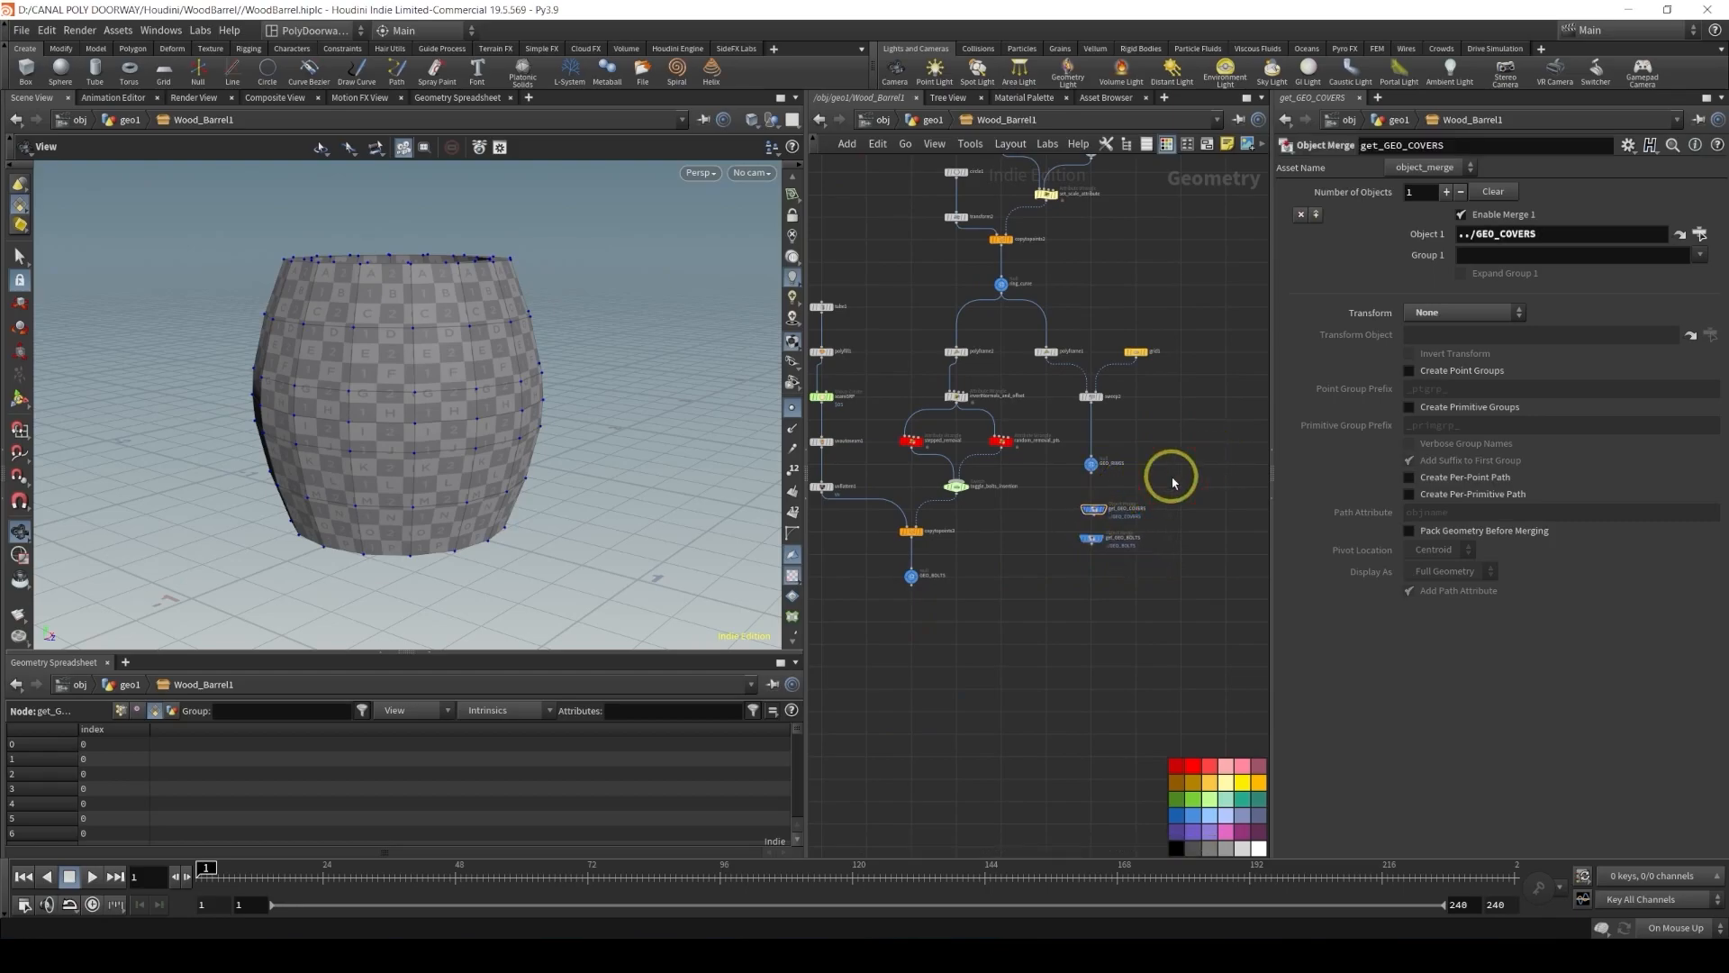
pyautogui.scroll(5, 1156, 487)
pyautogui.keyDown('alt'); pyautogui.moveTo(1133, 505); pyautogui.dragTo(964, 755); pyautogui.keyUp('alt')
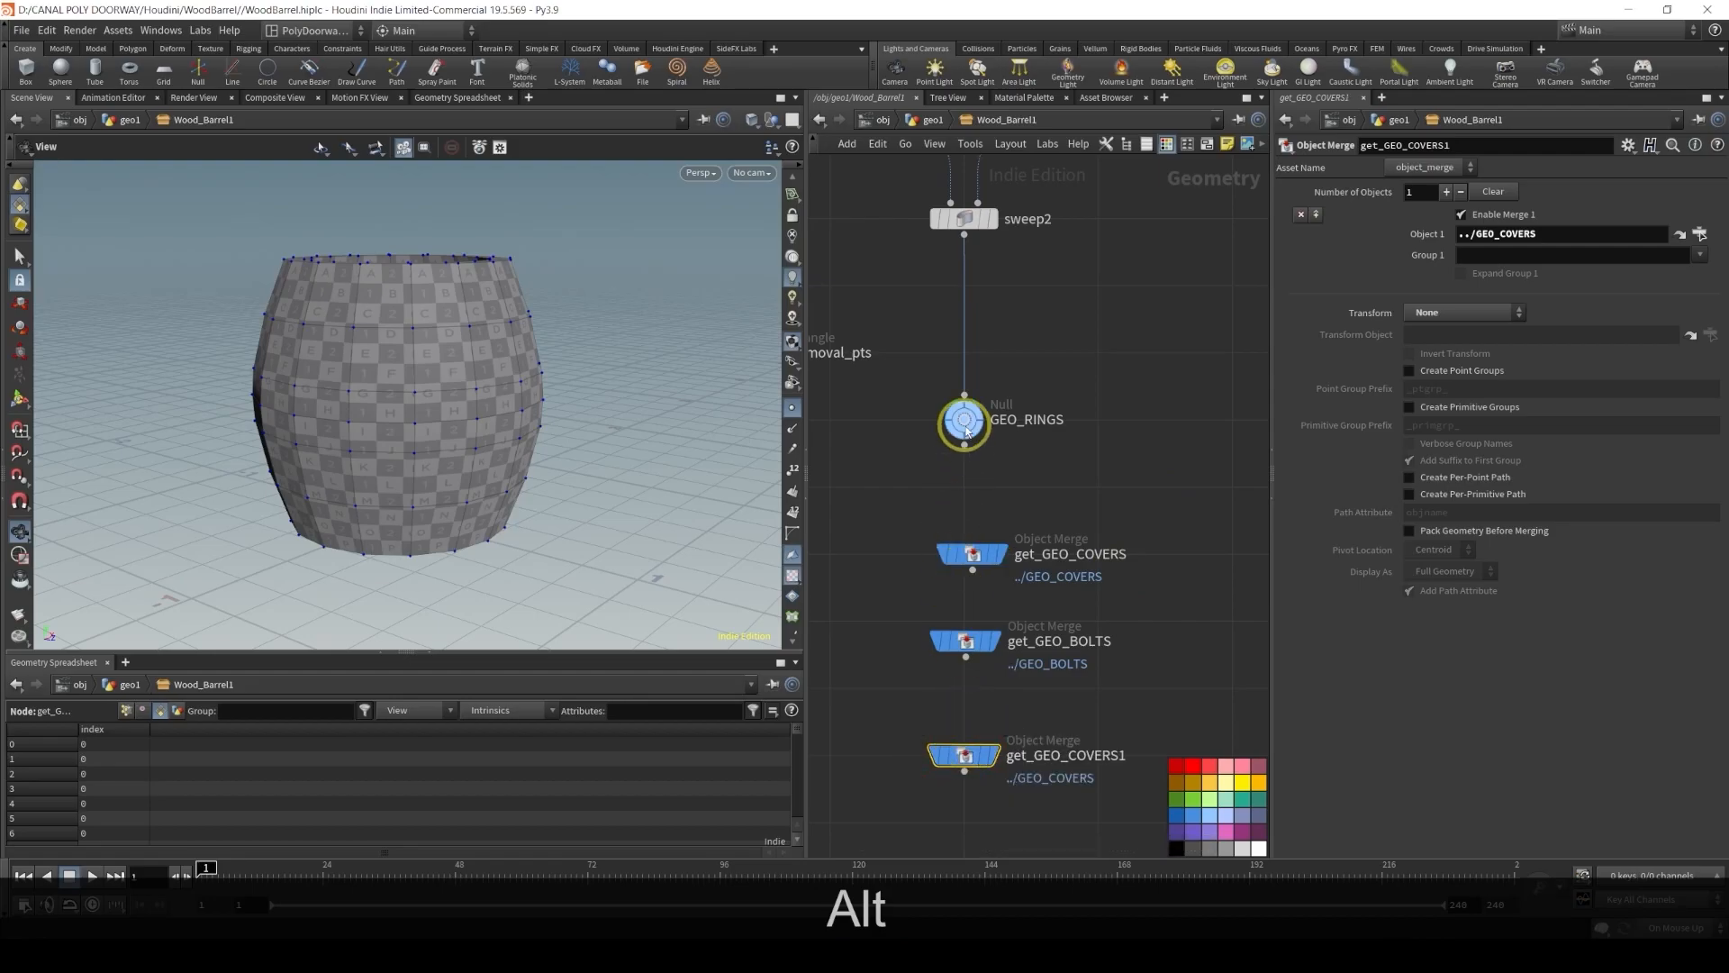
pyautogui.moveTo(965, 422); pyautogui.dragTo(1488, 237)
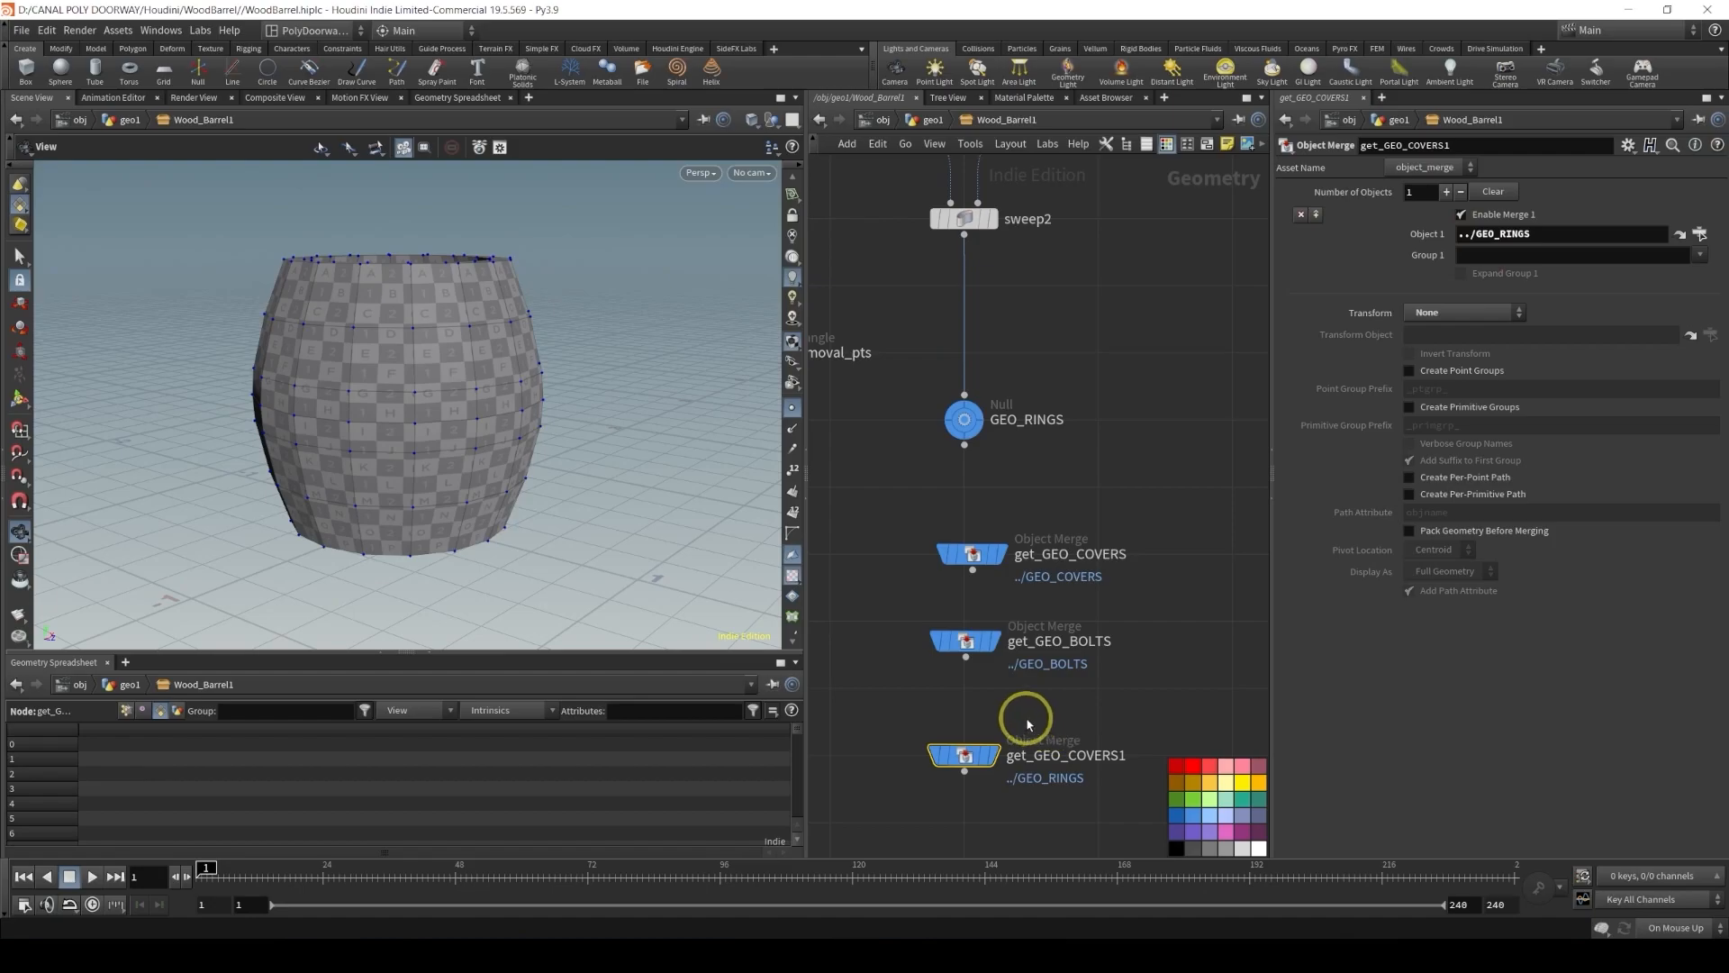
# Rename the duplicate Object Merge get_GEO_RINGS
pyautogui.doubleClick(1077, 755)
pyautogui.moveTo(1072, 755); pyautogui.dragTo(1229, 749)
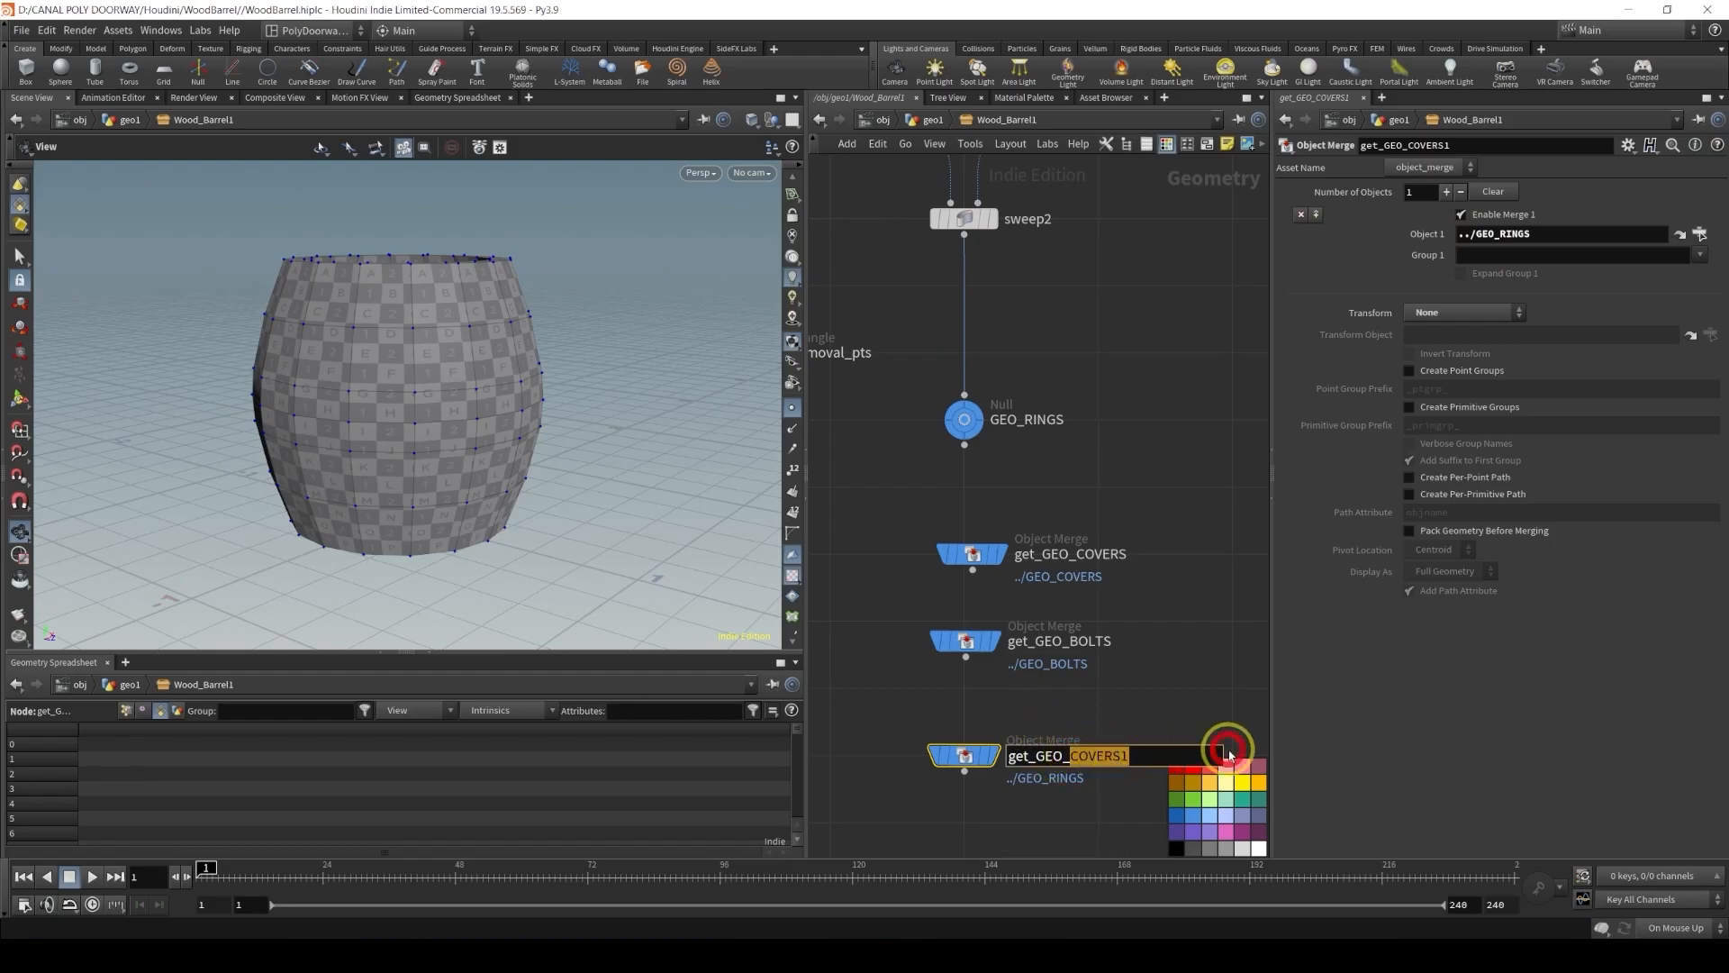
pyautogui.write('RINGS')
pyautogui.press('Return')
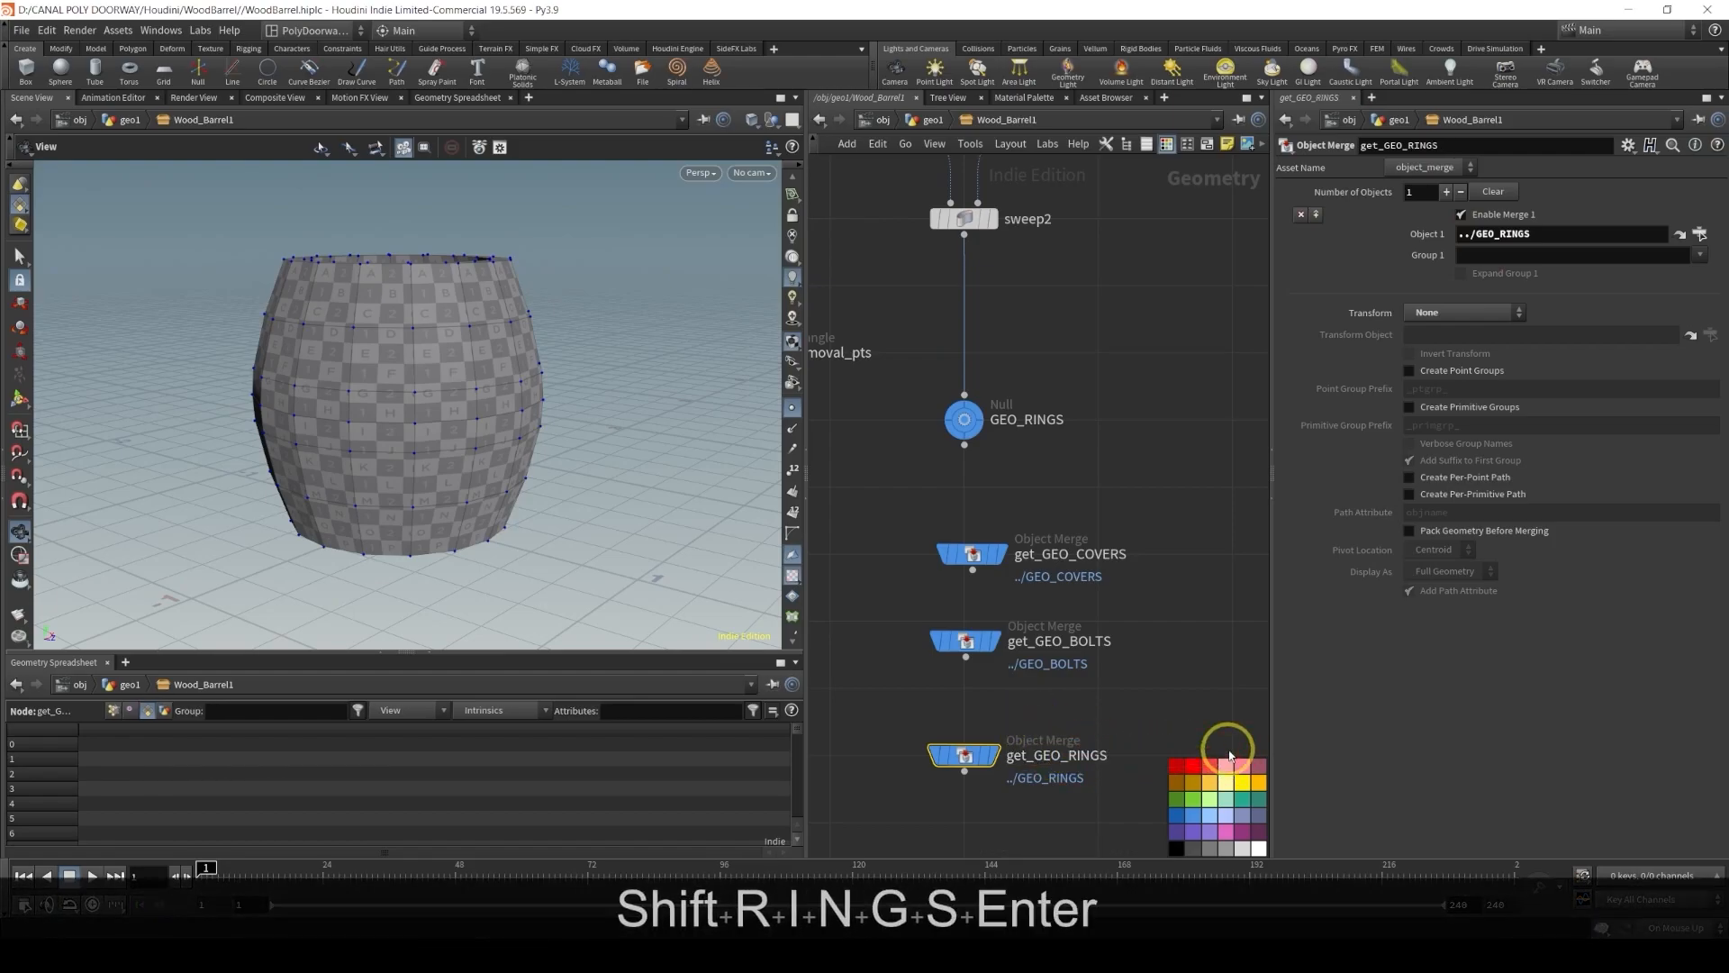
# Move the three Object Merge nodes up beside the base_barrel_shape null
pyautogui.scroll(-4, 868, 598)
pyautogui.moveTo(860, 567); pyautogui.dragTo(969, 706)
pyautogui.scroll(-3, 961, 676)
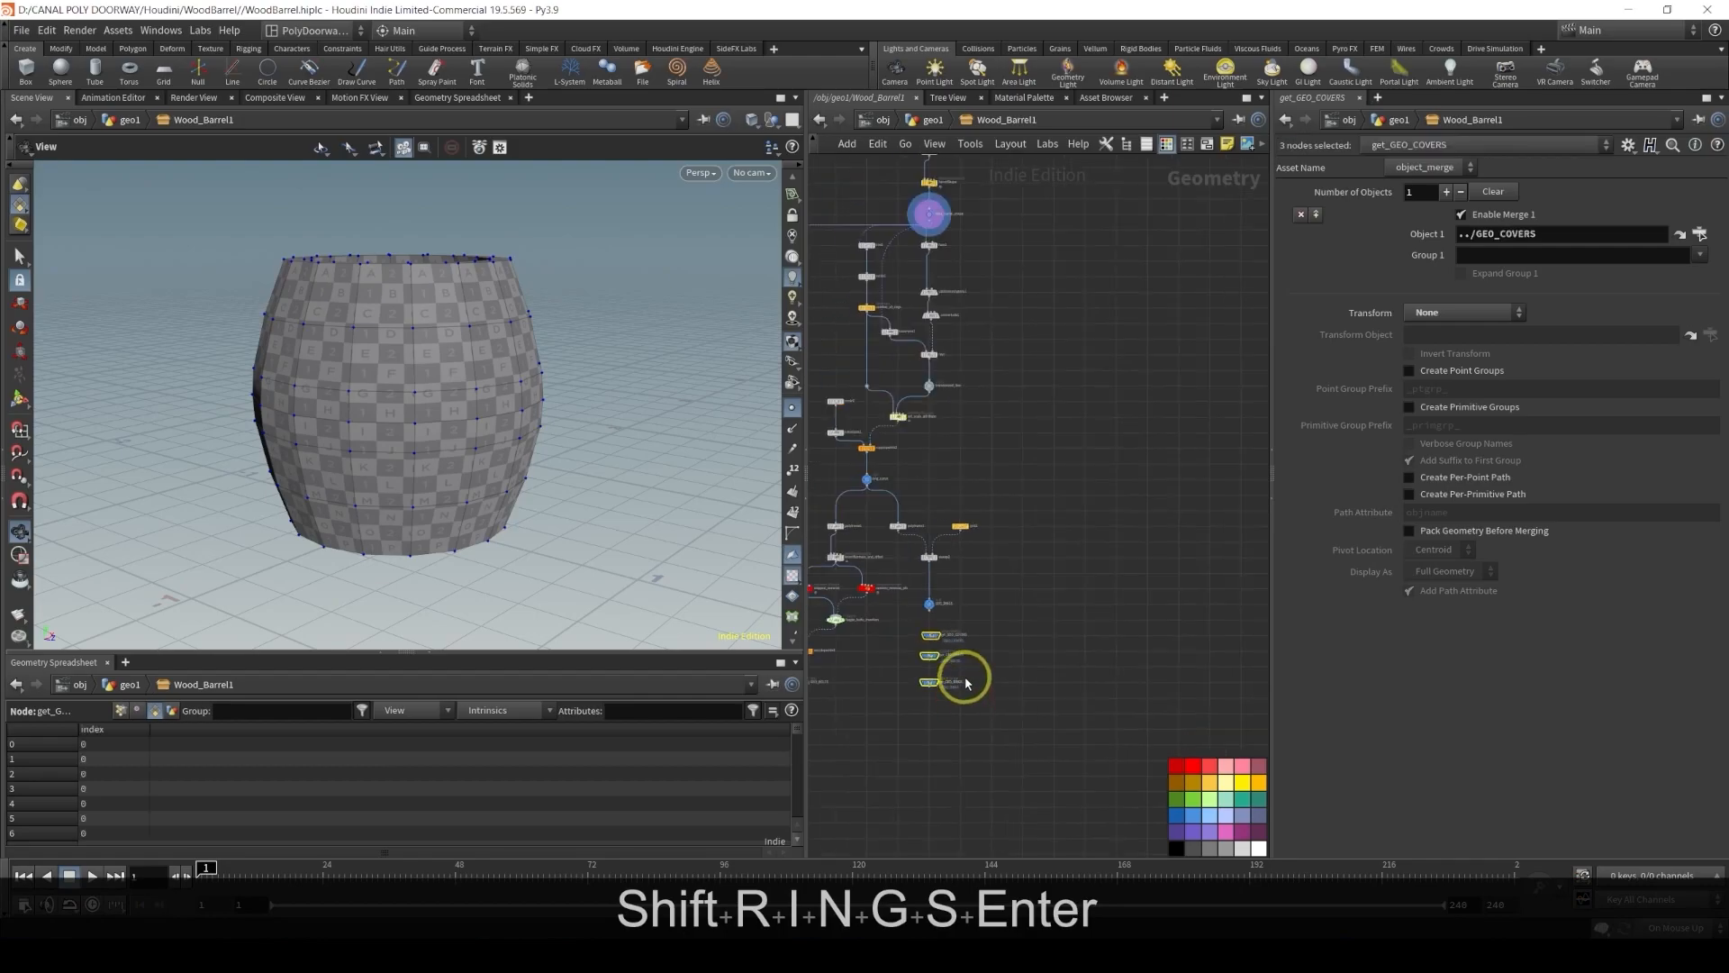
pyautogui.moveTo(935, 642); pyautogui.dragTo(991, 240)
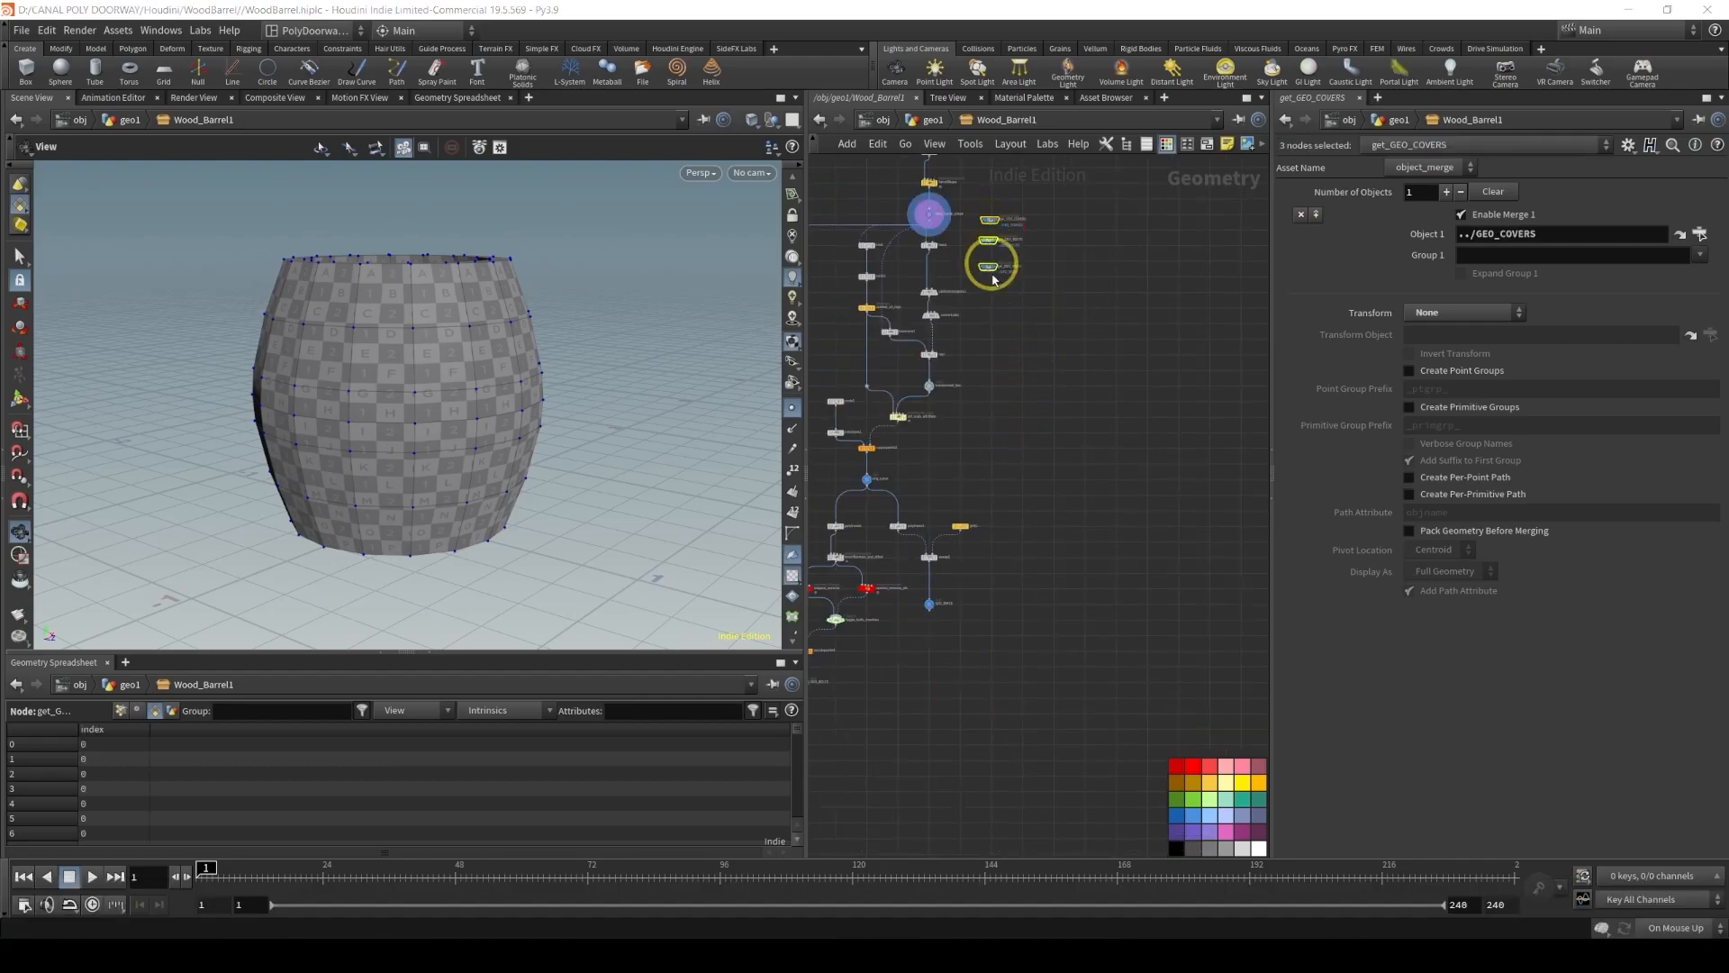
pyautogui.scroll(8, 980, 306)
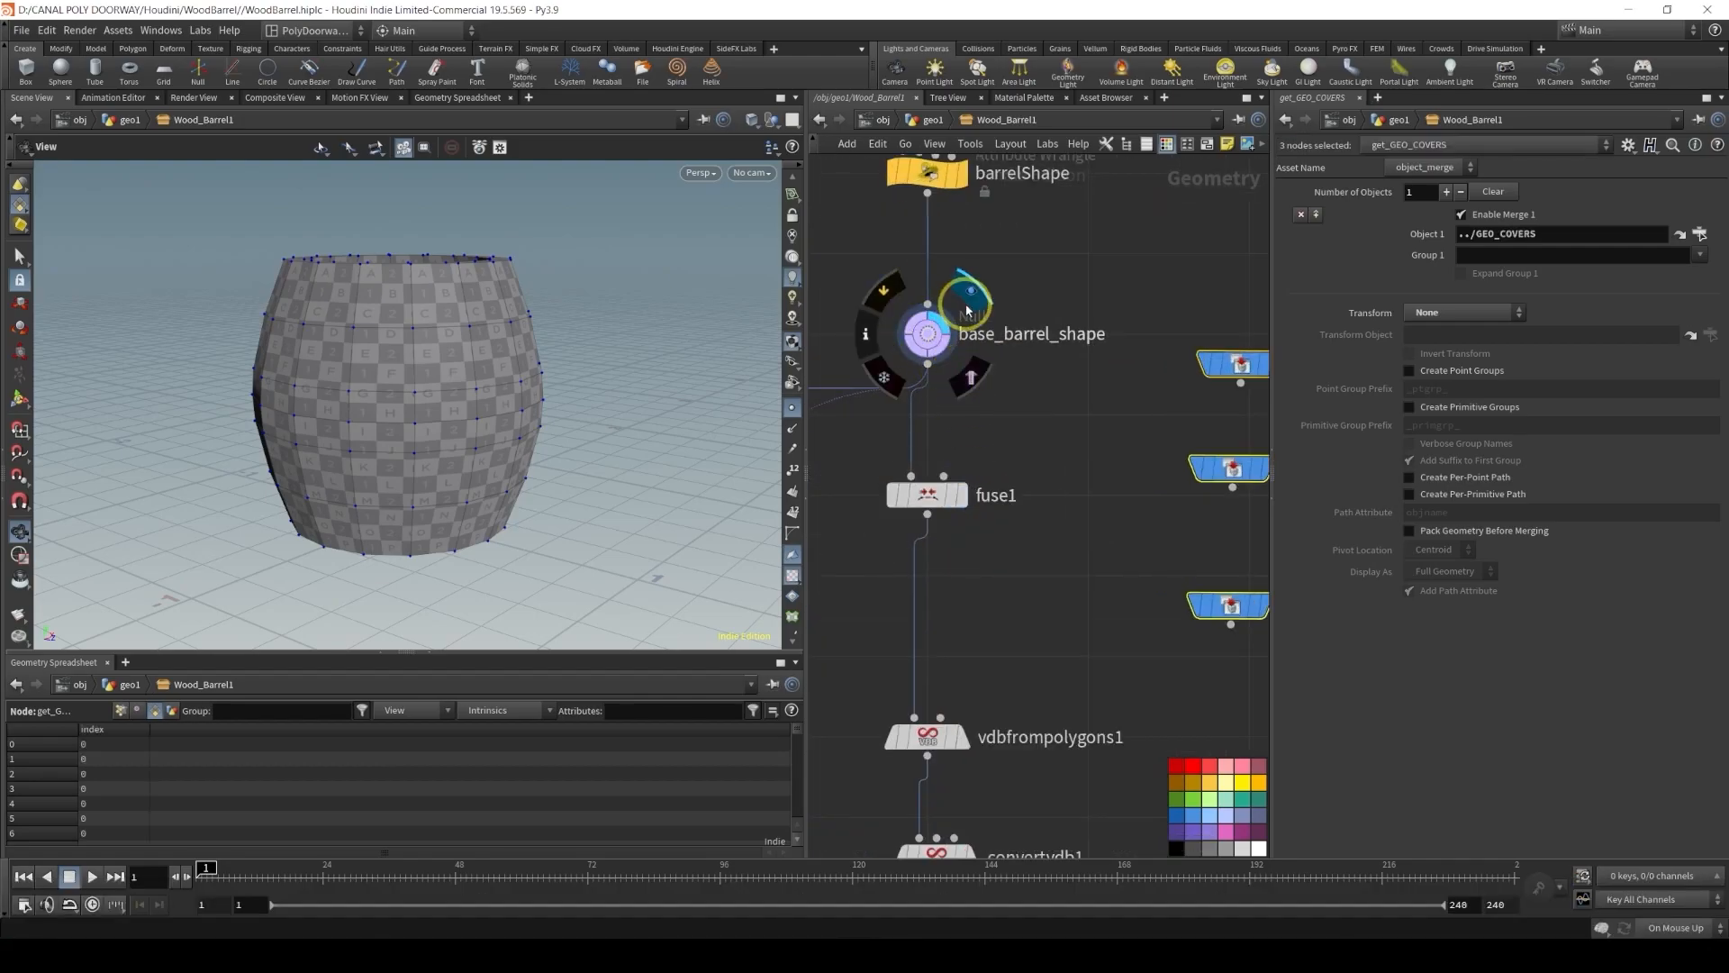
pyautogui.scroll(-2, 1050, 441)
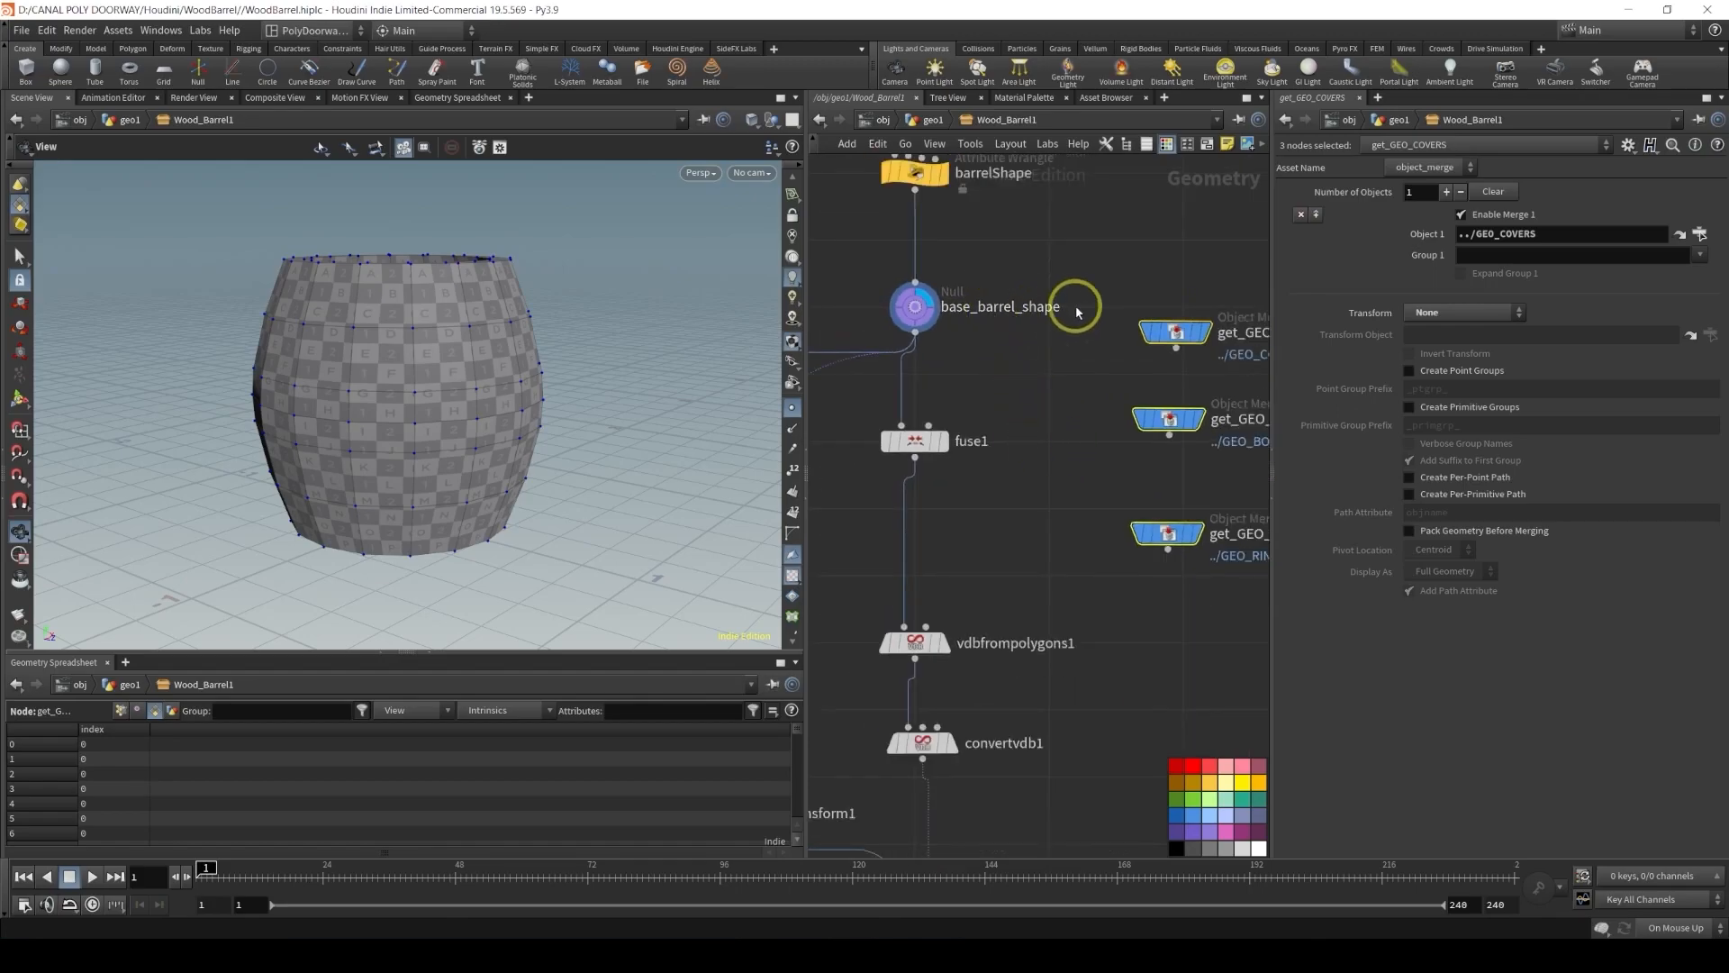
pyautogui.scroll(-3, 1056, 489)
# Duplicate get_GEO_RINGS and point its Object 1 at the base_barrel_shape null
pyautogui.moveTo(1091, 524); pyautogui.dragTo(1008, 521, button='middle')
pyautogui.click(1048, 598)
pyautogui.keyDown('alt'); pyautogui.moveTo(1071, 521); pyautogui.dragTo(1057, 593); pyautogui.keyUp('alt')
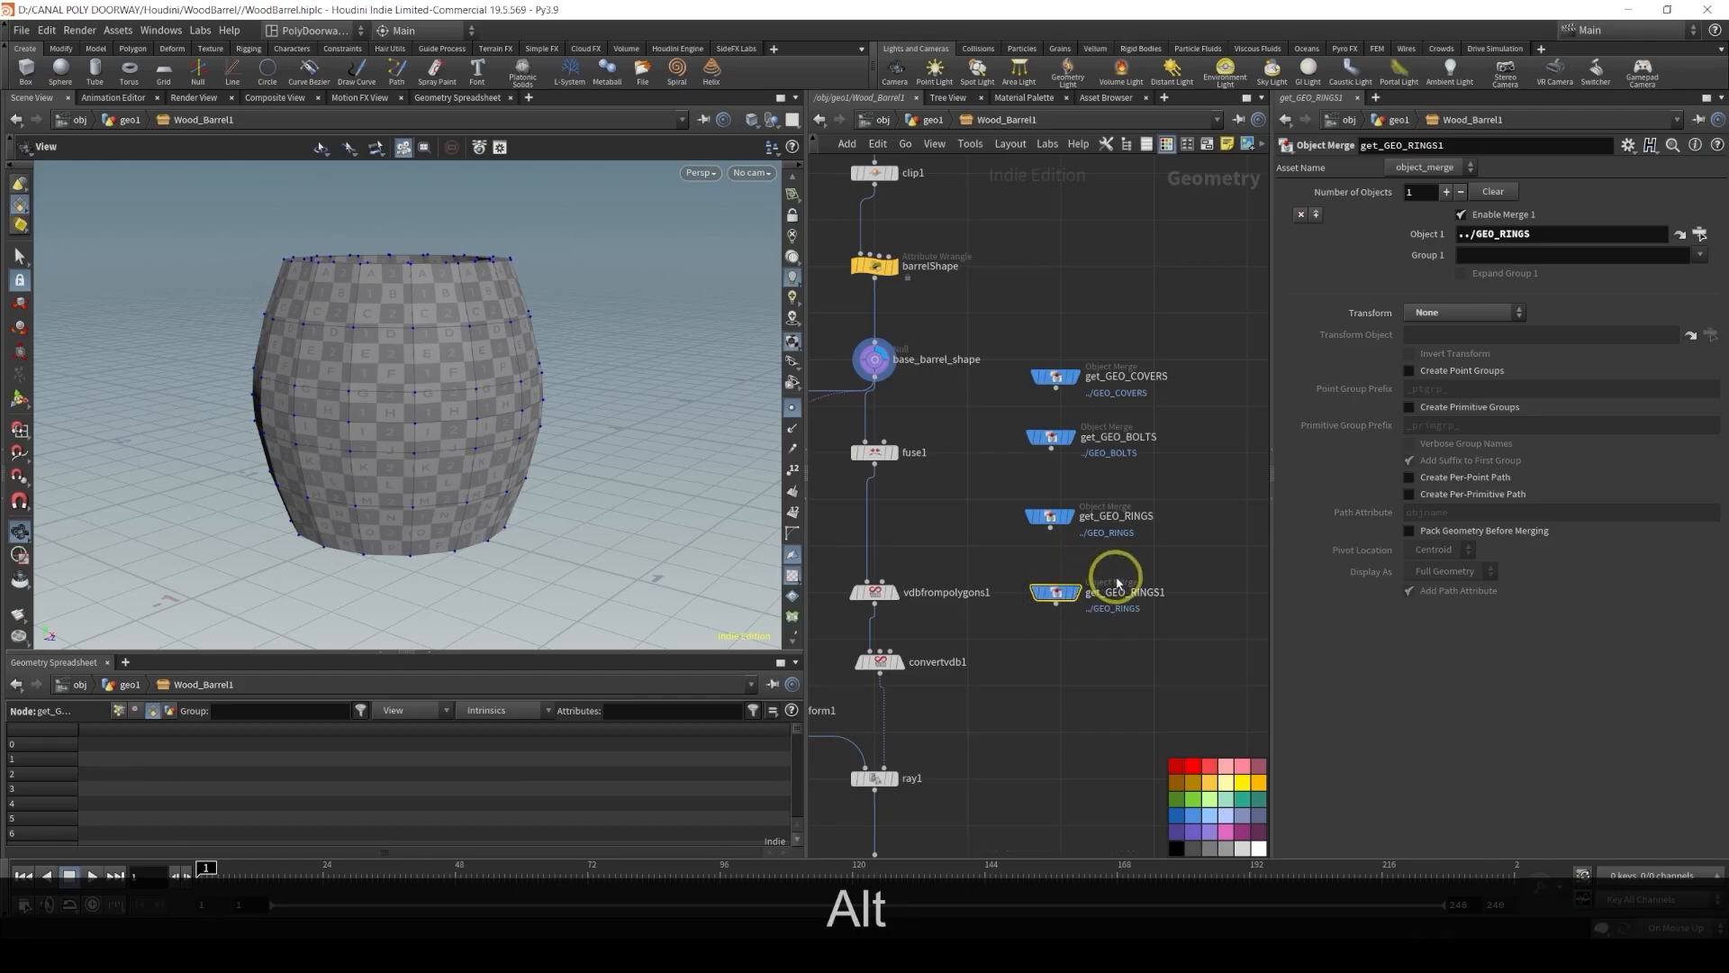
pyautogui.moveTo(874, 358); pyautogui.dragTo(1529, 236)
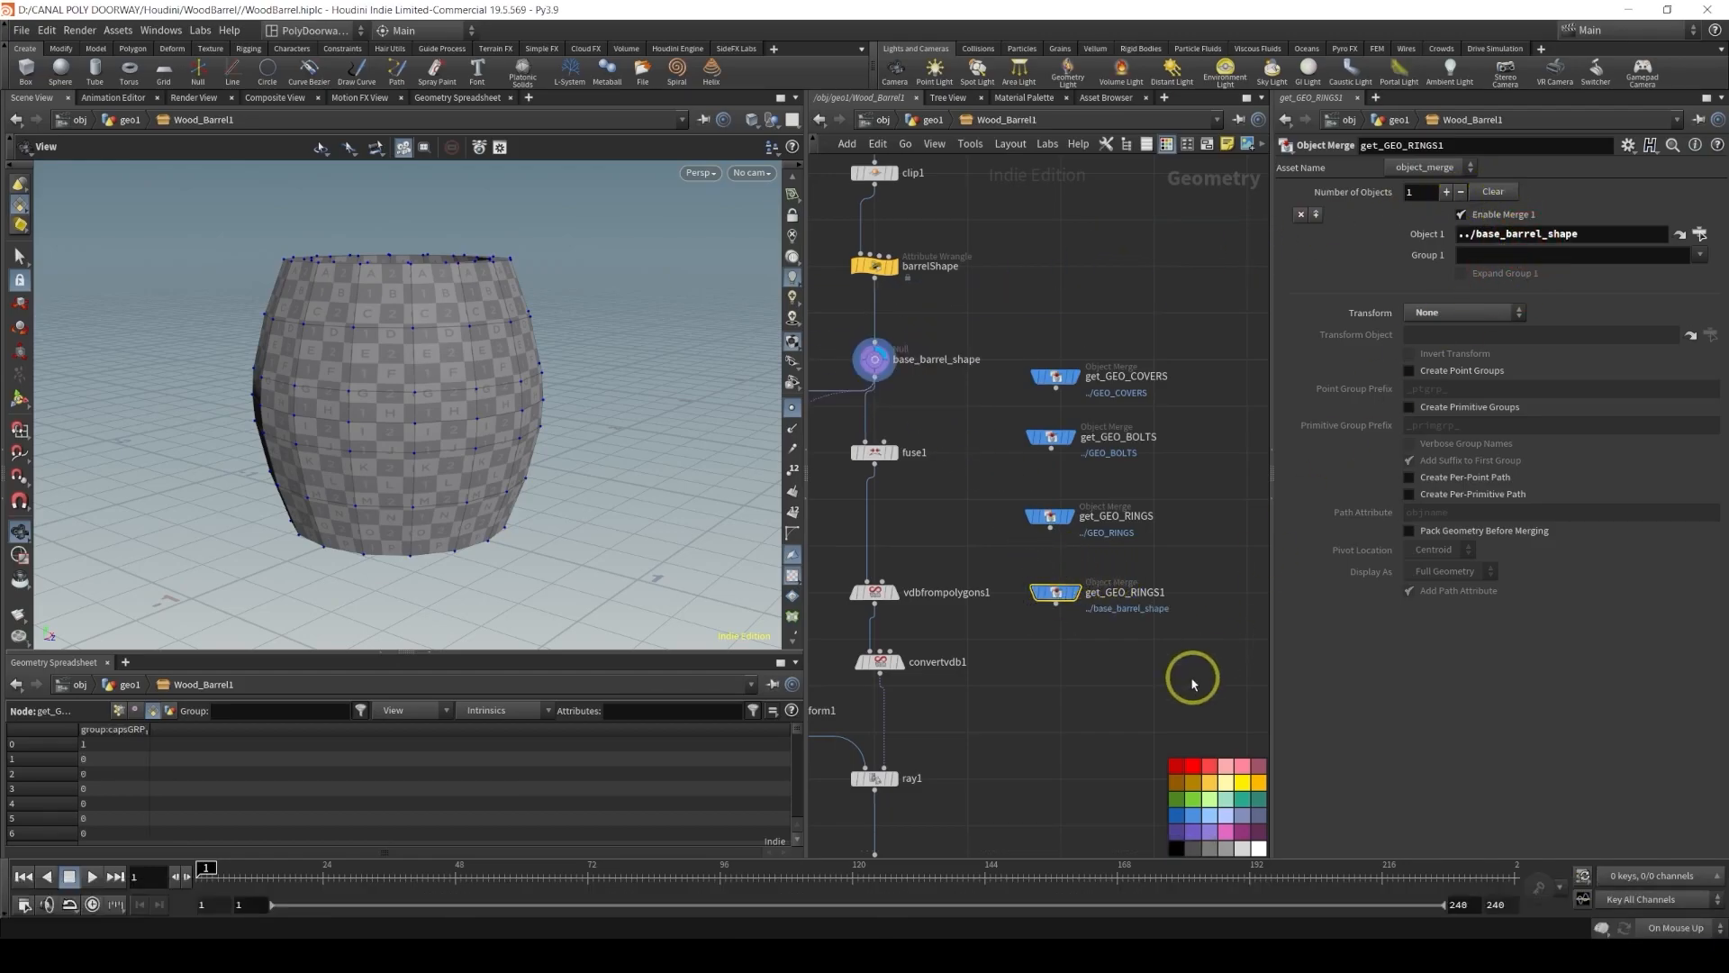
# Rename the duplicated Object Merge node get_GEO_BARREL
pyautogui.doubleClick(1144, 592)
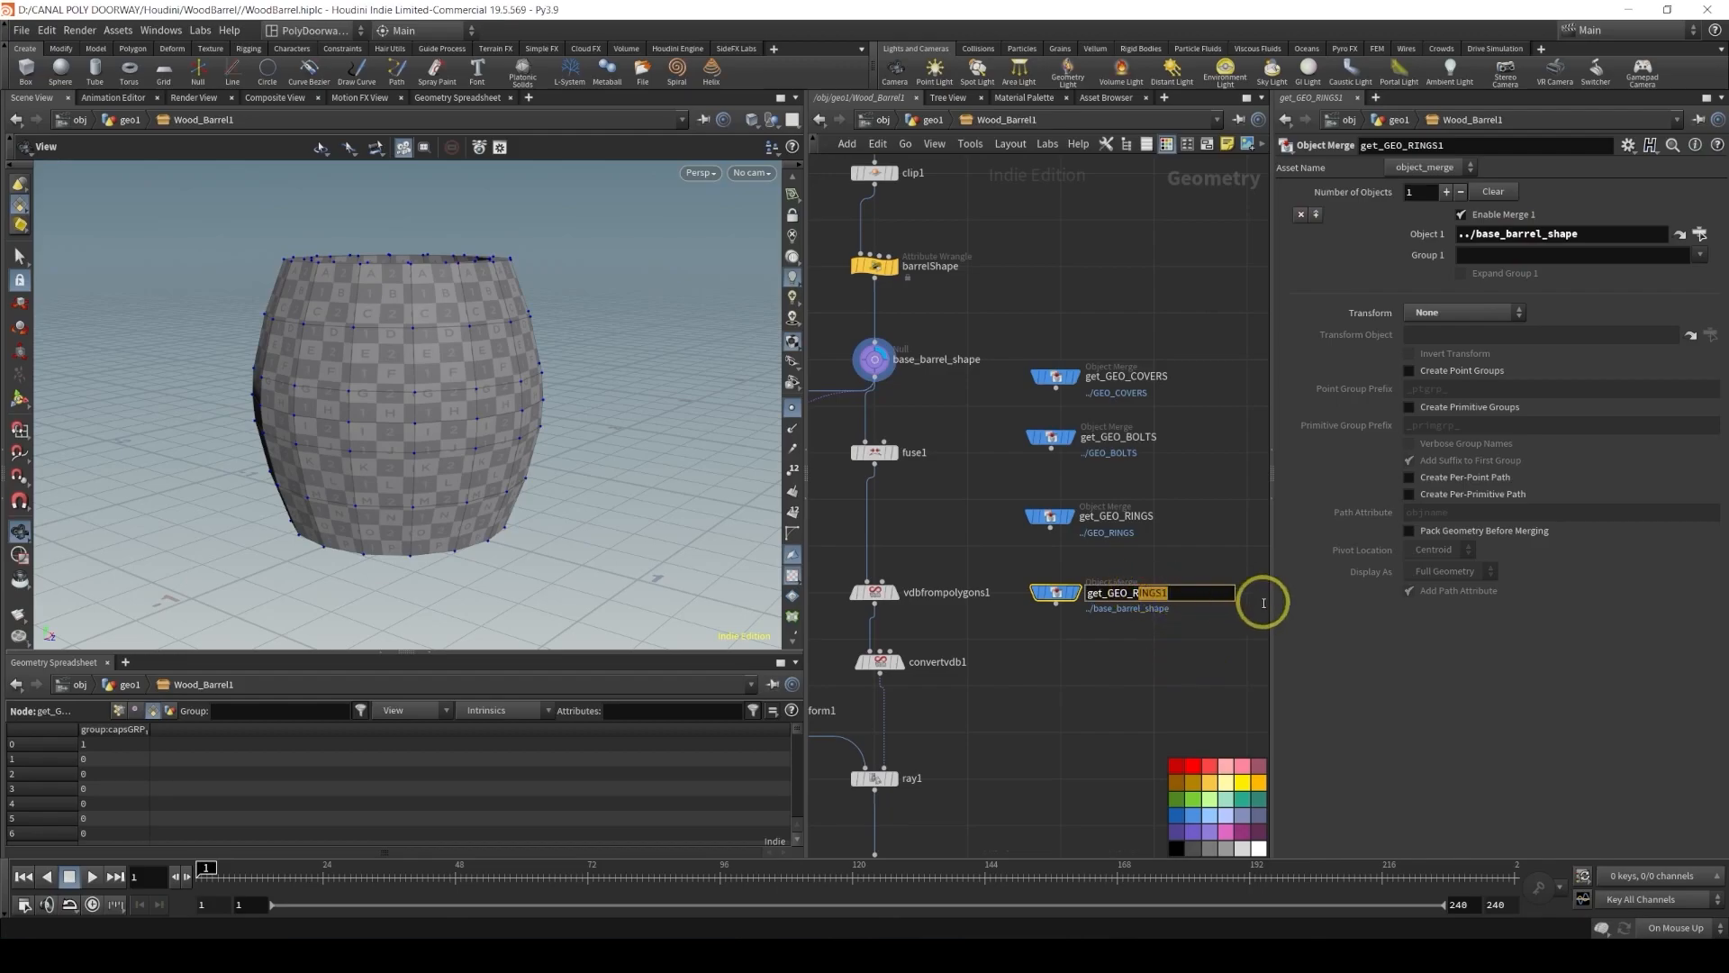
pyautogui.press('BackSpace')
pyautogui.press('BackSpace')
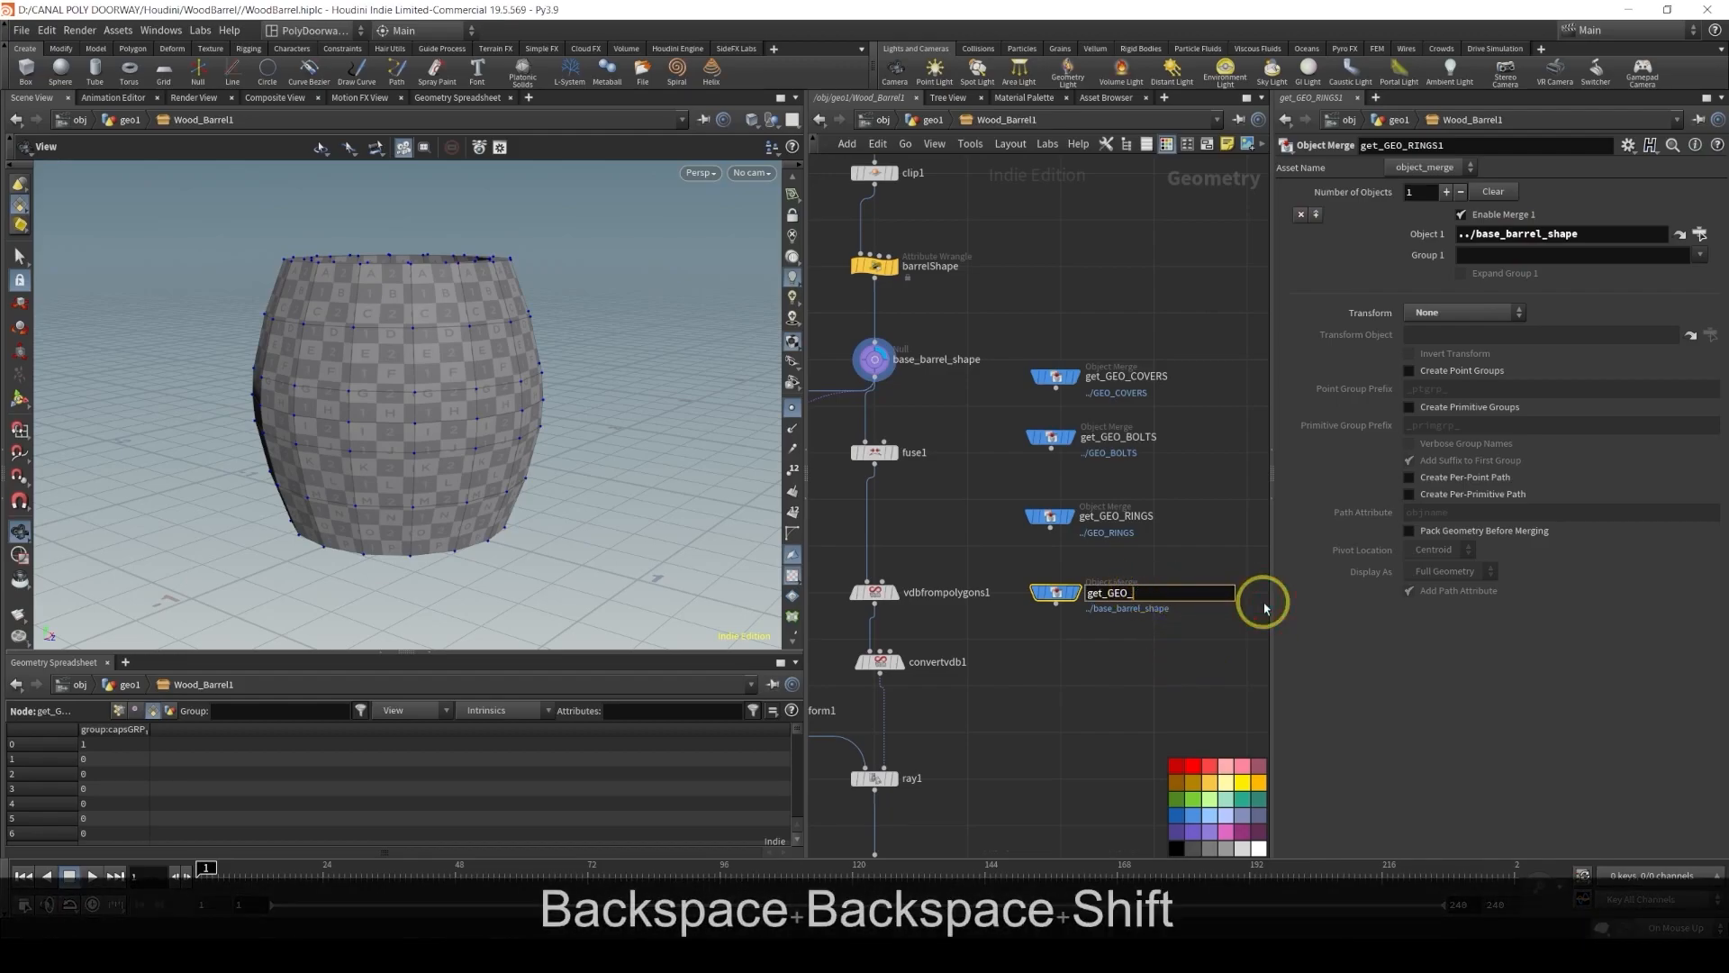
pyautogui.write('BARREL')
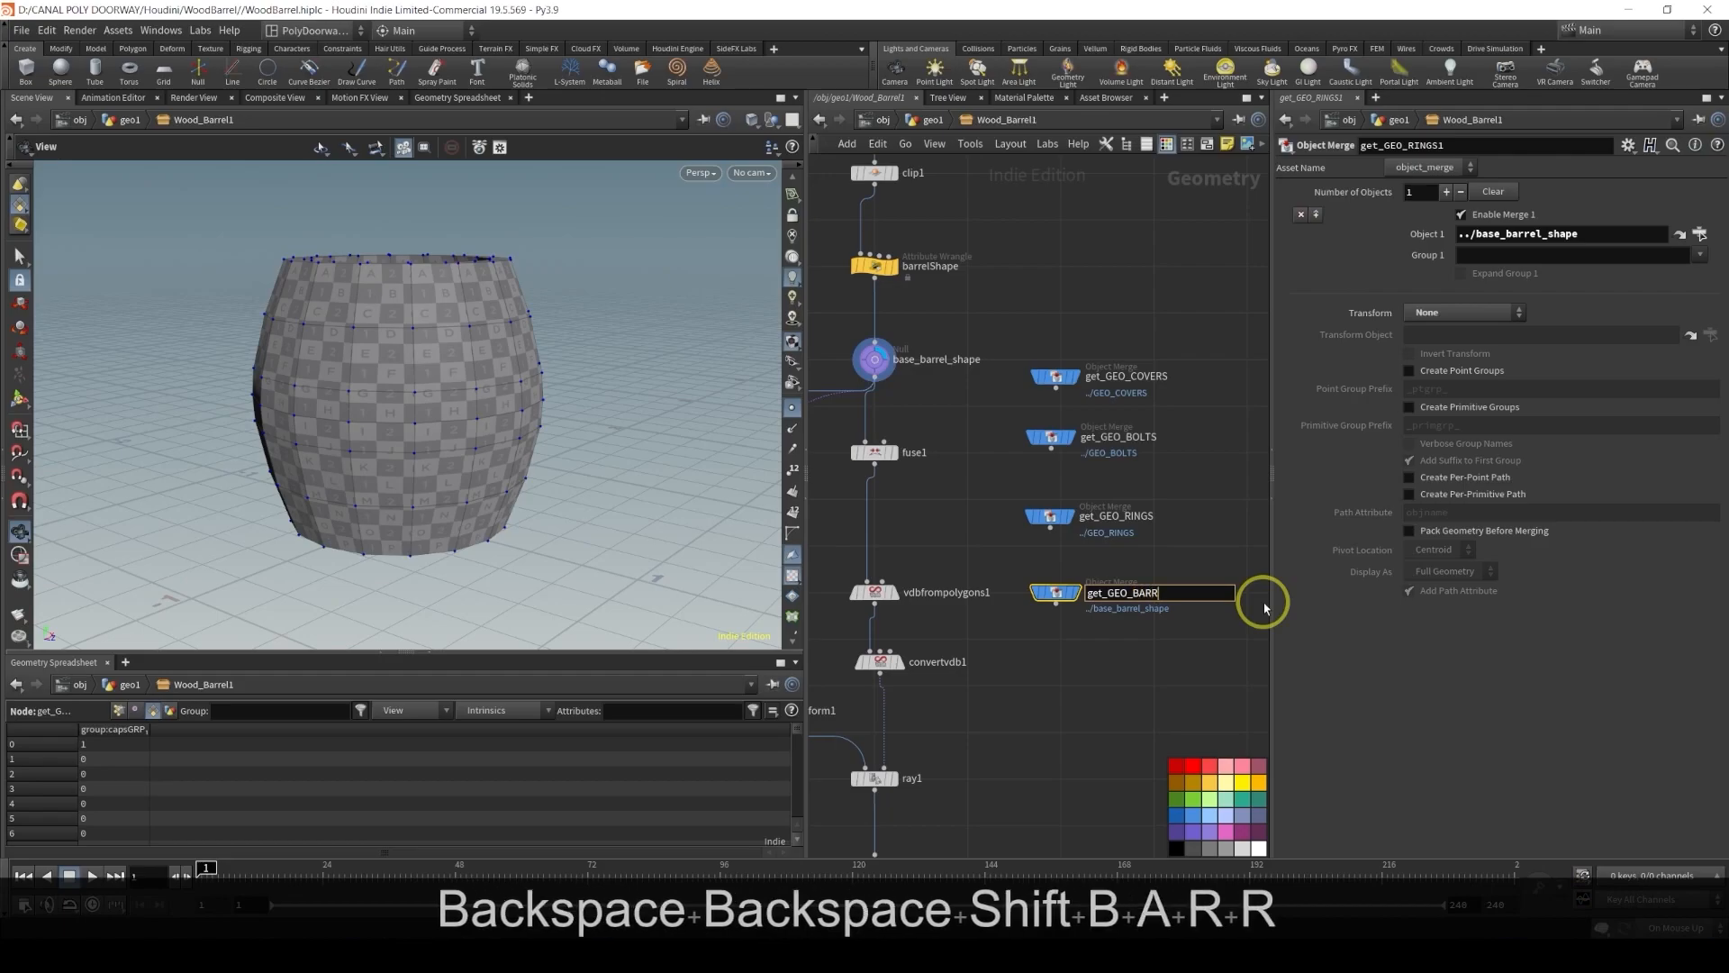
pyautogui.press('Return')
# Move the four Object Merge nodes into an empty area of the network above the merge3 node
pyautogui.moveTo(1170, 314); pyautogui.dragTo(1016, 683)
pyautogui.scroll(-2, 1052, 567)
pyautogui.scroll(-3, 1092, 618)
pyautogui.scroll(-3, 1066, 694)
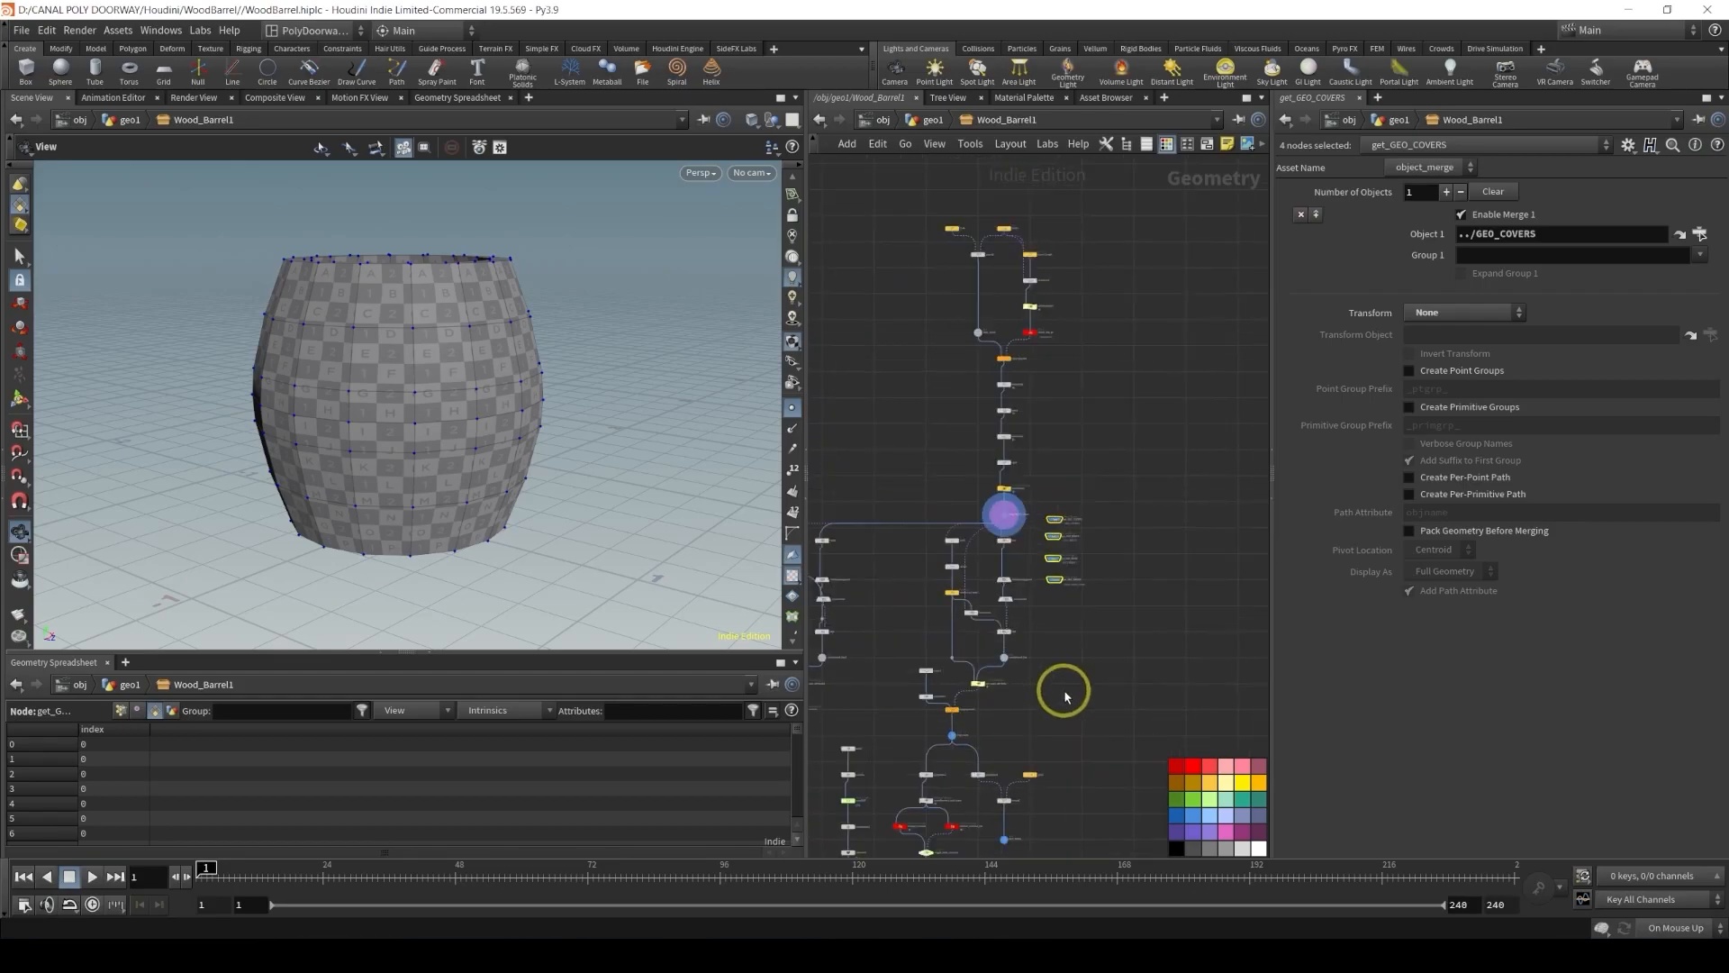
pyautogui.moveTo(1066, 694); pyautogui.dragTo(1042, 498, button='middle')
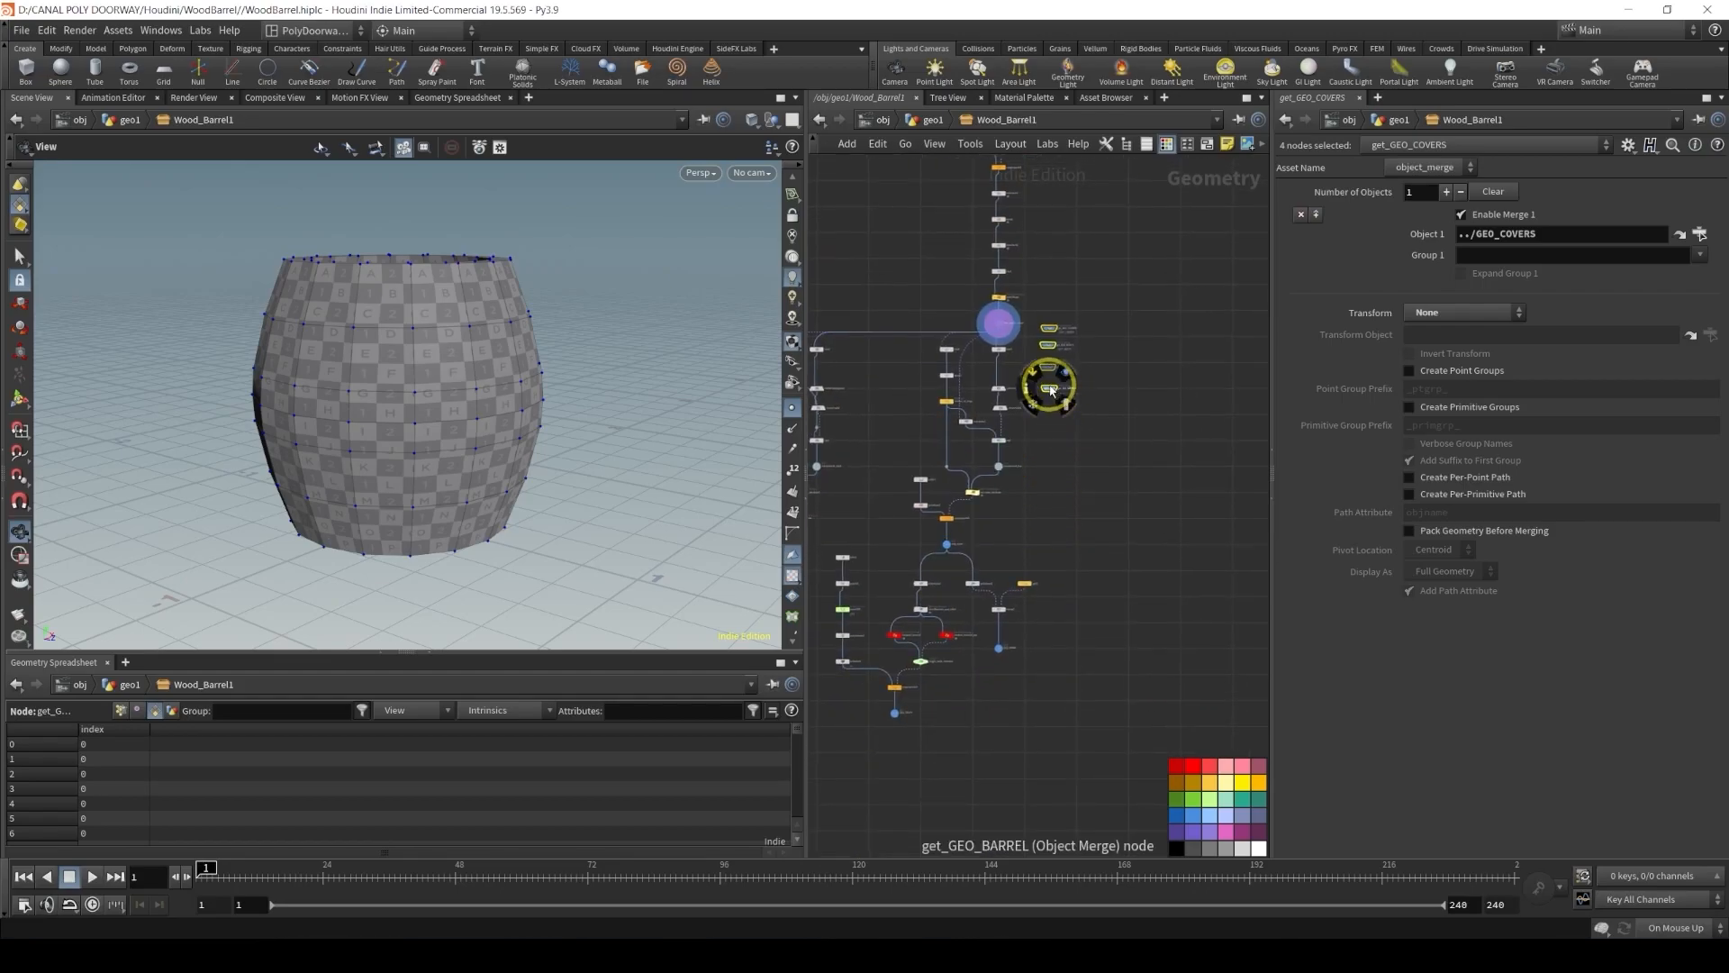
pyautogui.moveTo(1049, 393); pyautogui.dragTo(979, 577)
pyautogui.click(1027, 567)
pyautogui.scroll(5, 1008, 653)
pyautogui.moveTo(926, 480); pyautogui.dragTo(965, 552, button='middle')
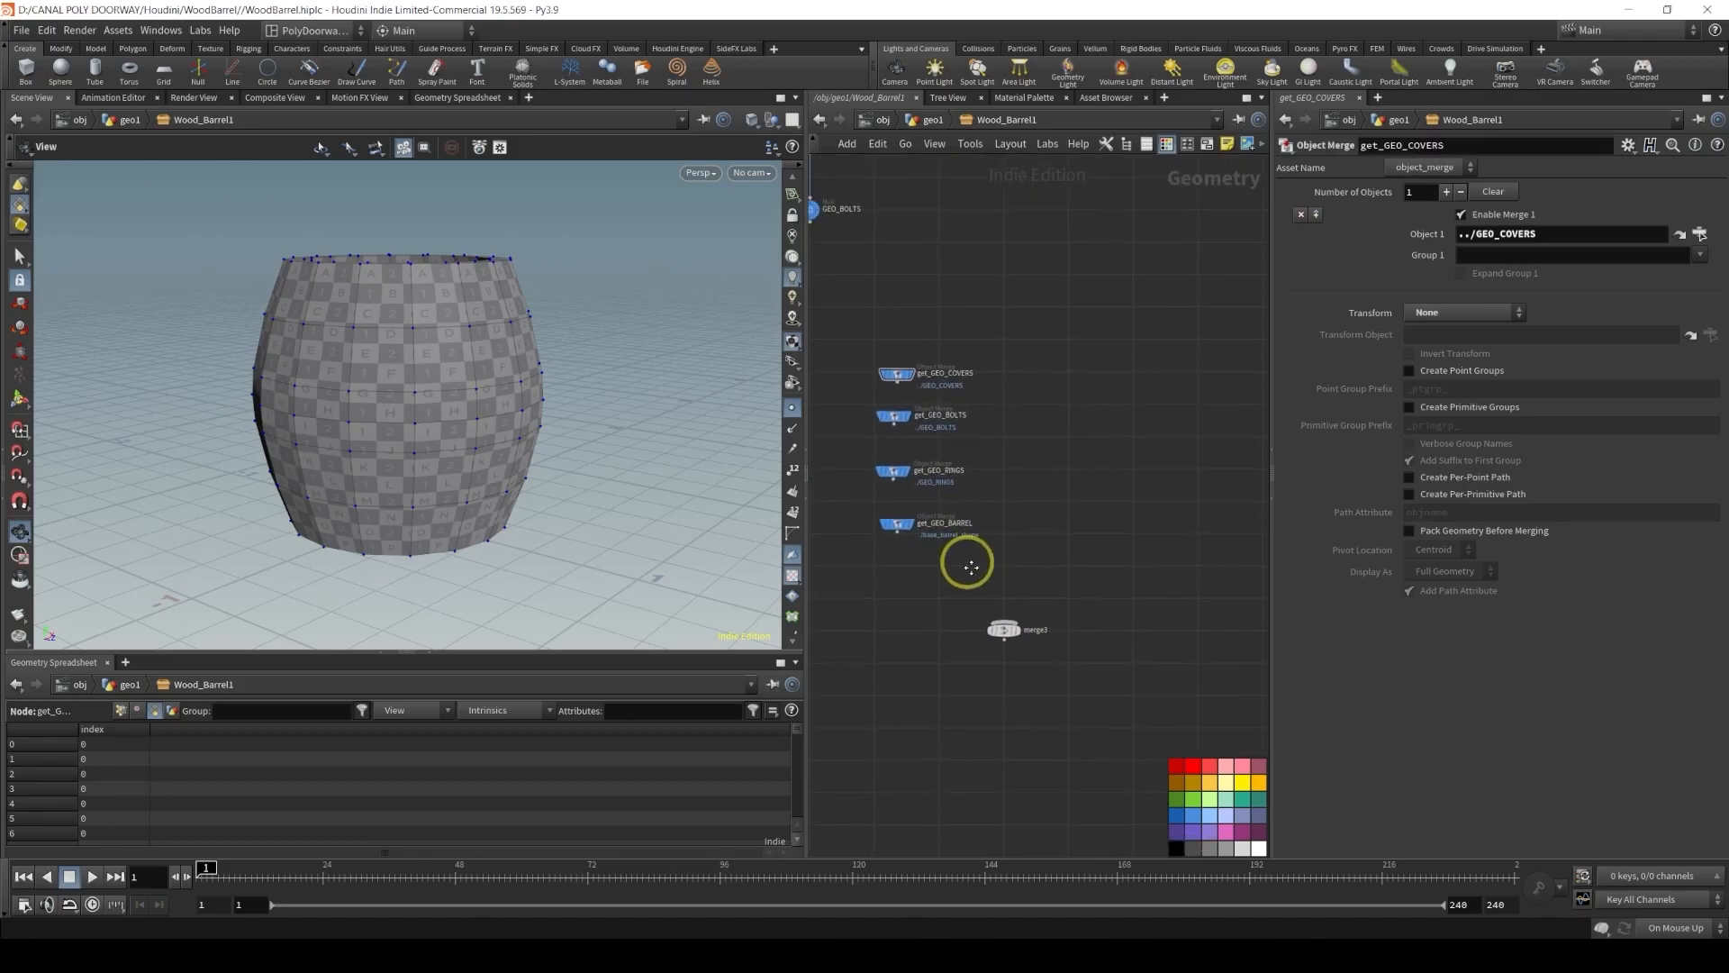
pyautogui.moveTo(910, 398); pyautogui.dragTo(956, 533)
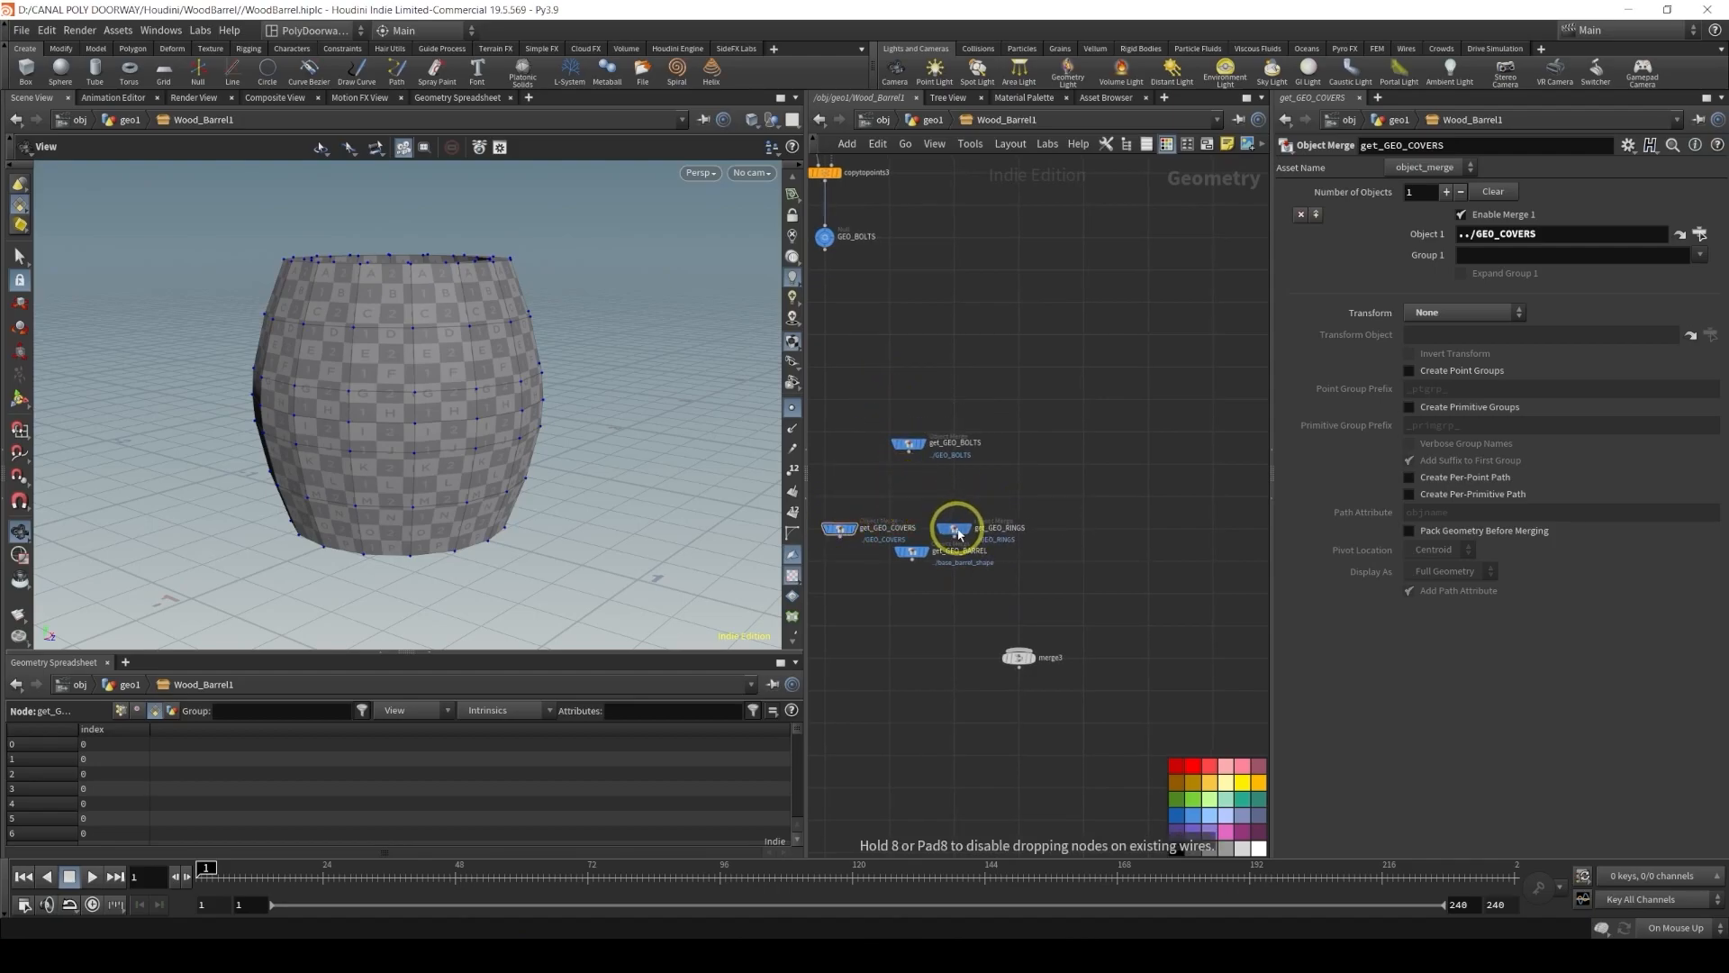
pyautogui.click(921, 563)
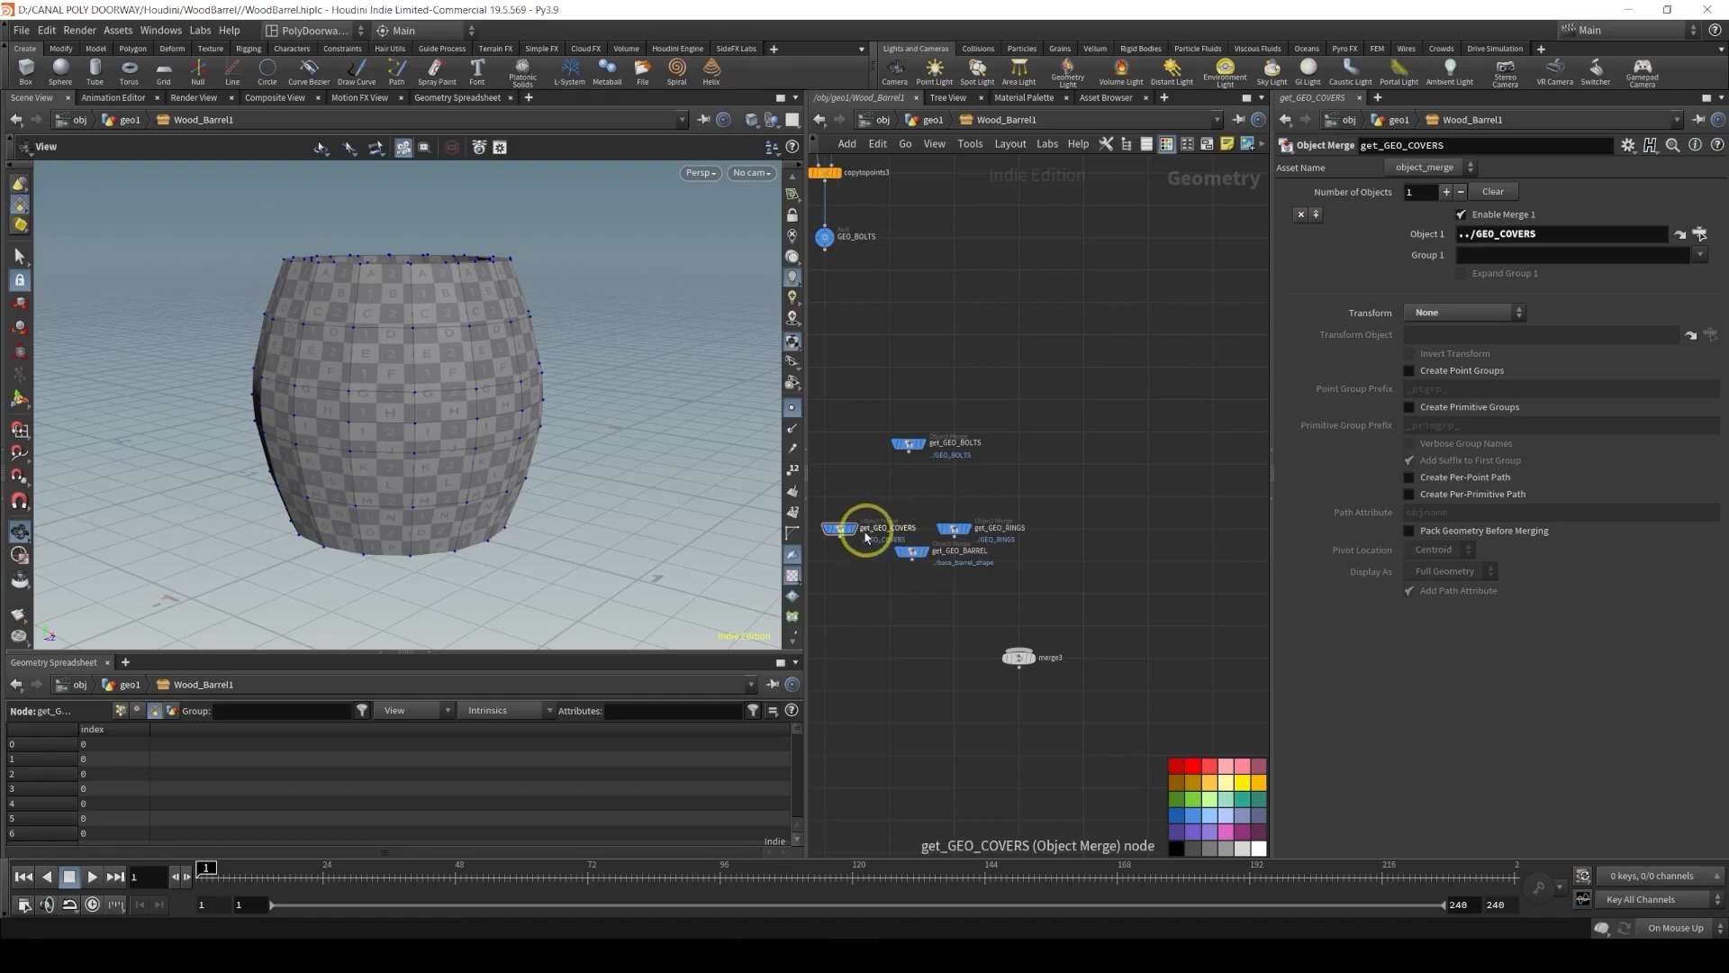
# Line up the four Object Merge nodes in a row and wire all of them into merge3
pyautogui.moveTo(851, 525); pyautogui.dragTo(1089, 530)
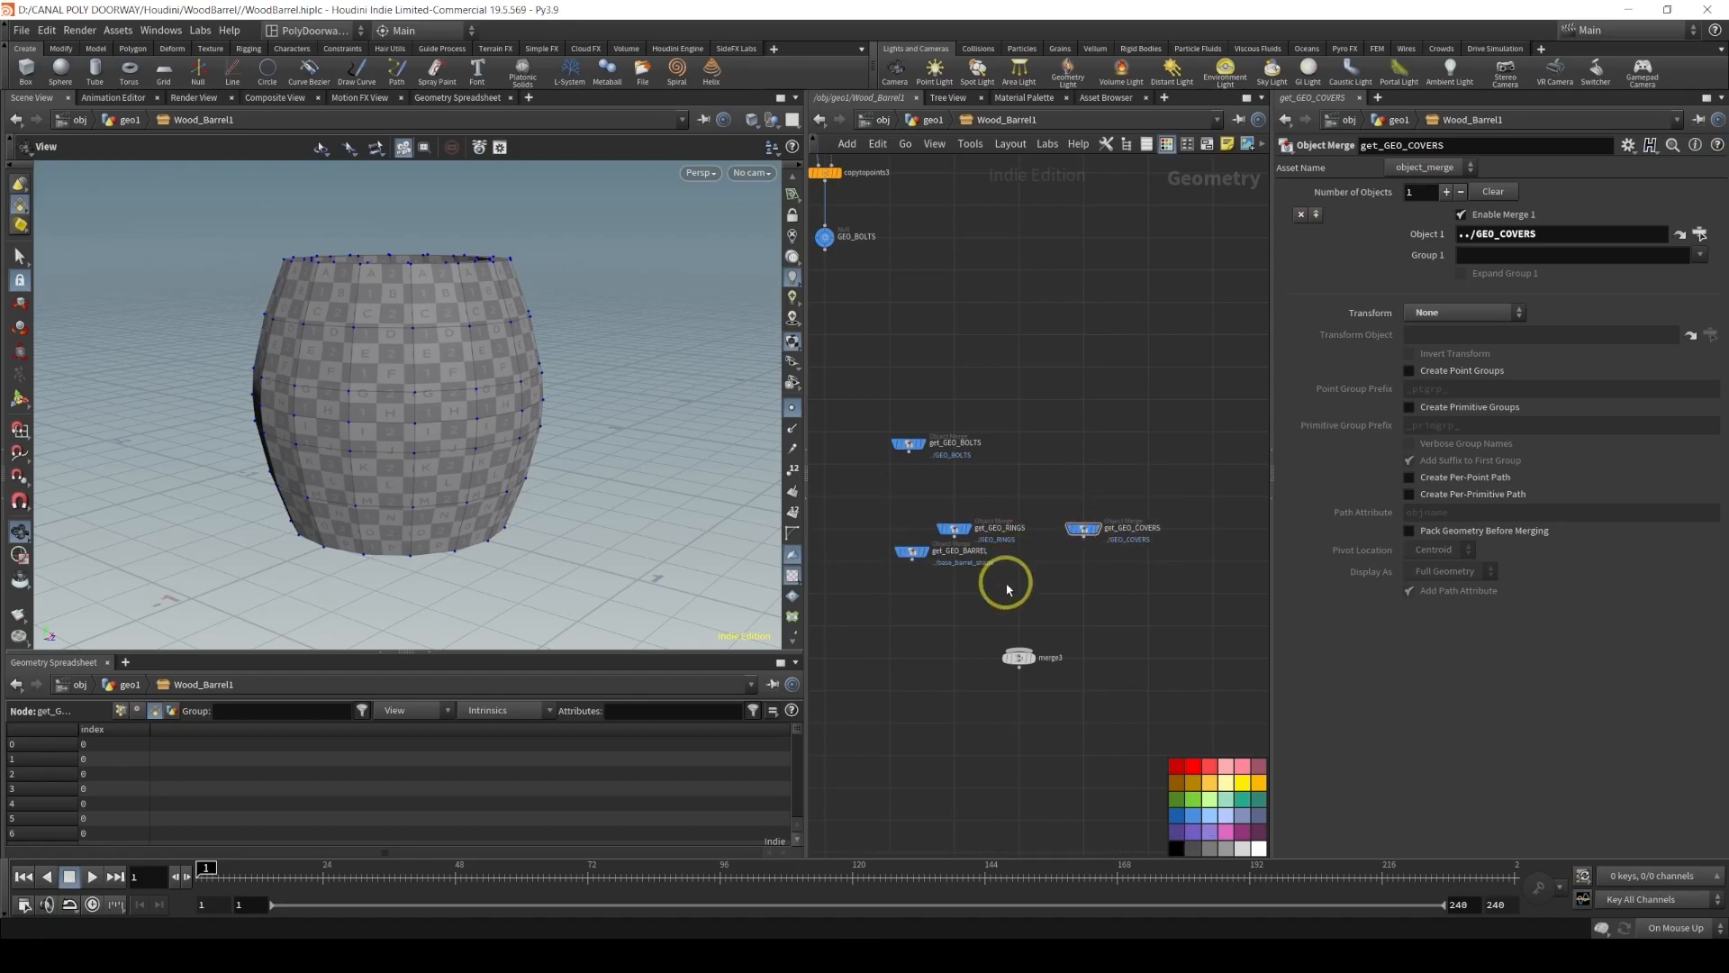
pyautogui.moveTo(906, 551); pyautogui.dragTo(966, 541, button='middle')
pyautogui.moveTo(981, 547); pyautogui.dragTo(887, 522)
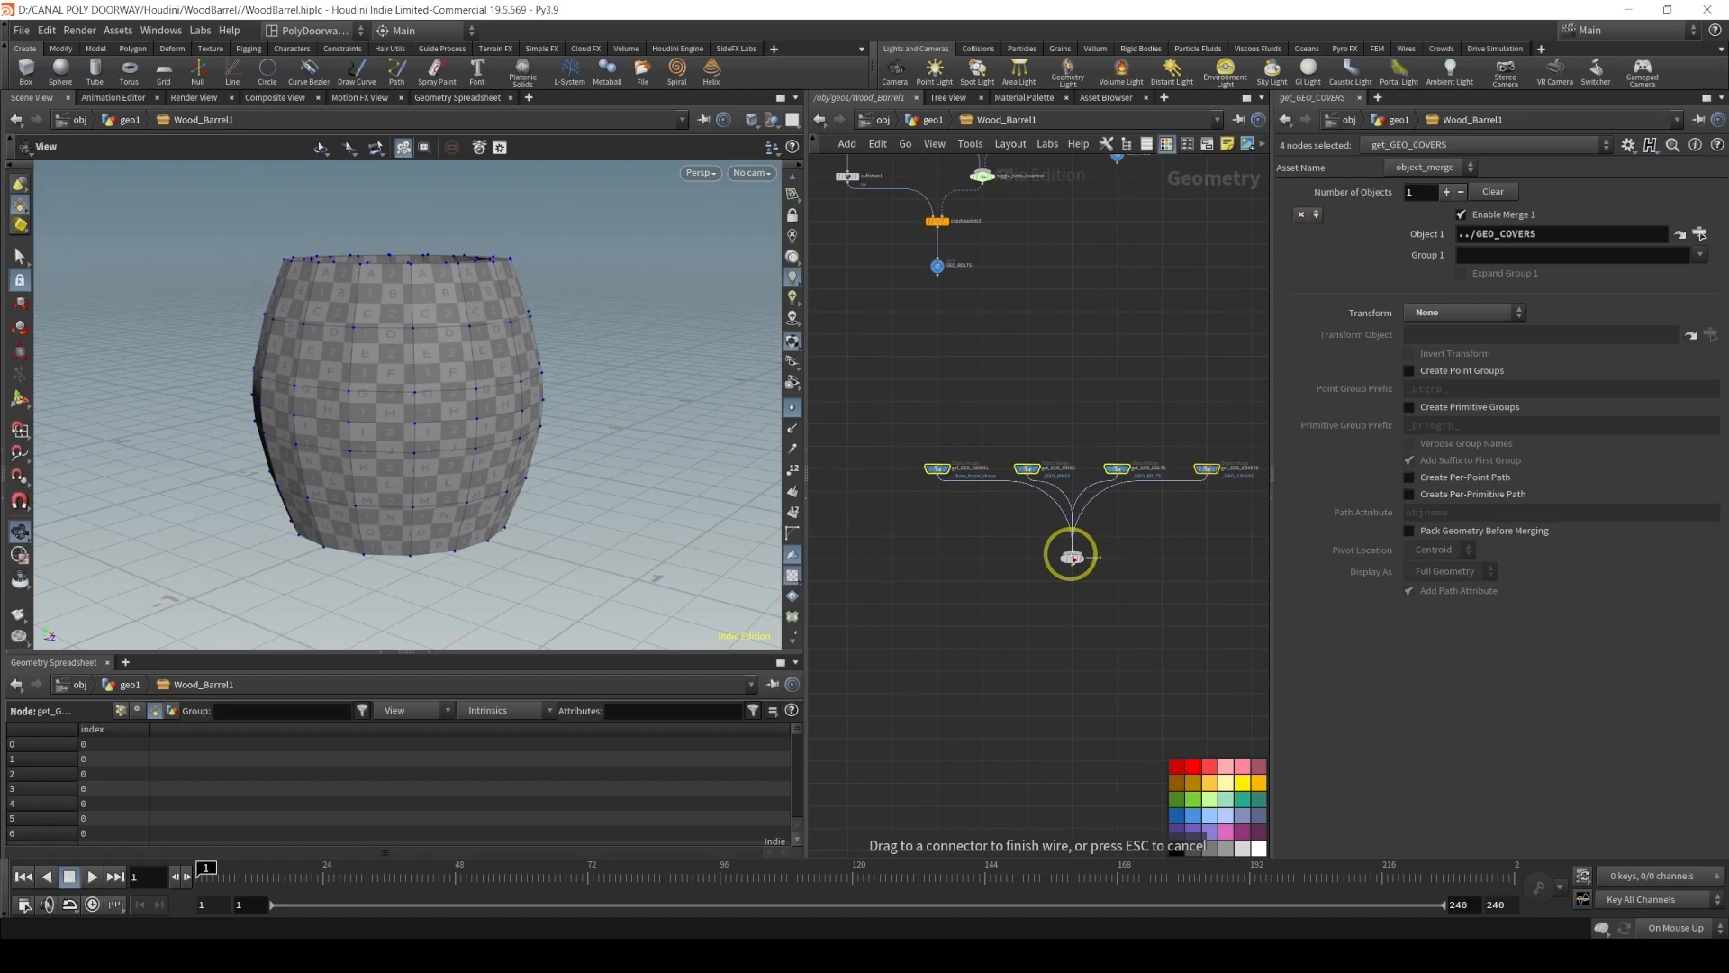
pyautogui.moveTo(1072, 556); pyautogui.dragTo(1074, 557)
pyautogui.scroll(3, 1081, 560)
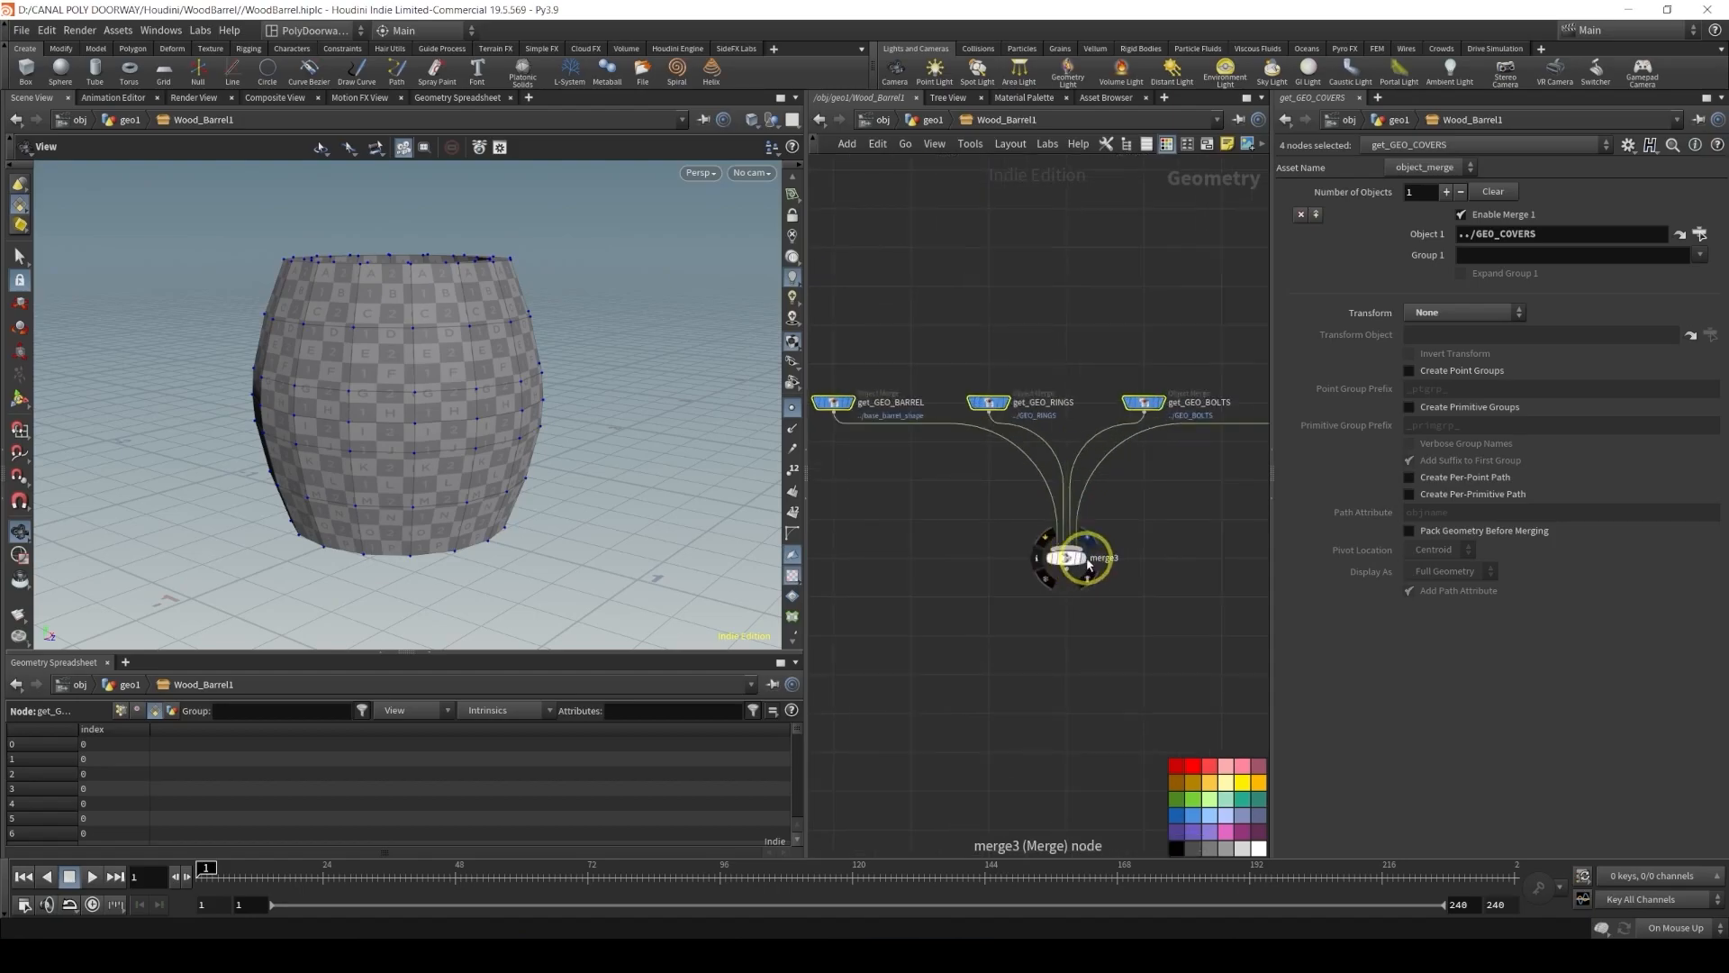
# Display the merge3 node so the combined barrel parts show in the viewport
pyautogui.click(1091, 558)
pyautogui.moveTo(435, 339)
pyautogui.keyDown('alt'); pyautogui.mouseDown()
pyautogui.moveTo(478, 405)
pyautogui.moveTo(439, 348)
pyautogui.mouseUp(); pyautogui.keyUp('alt')
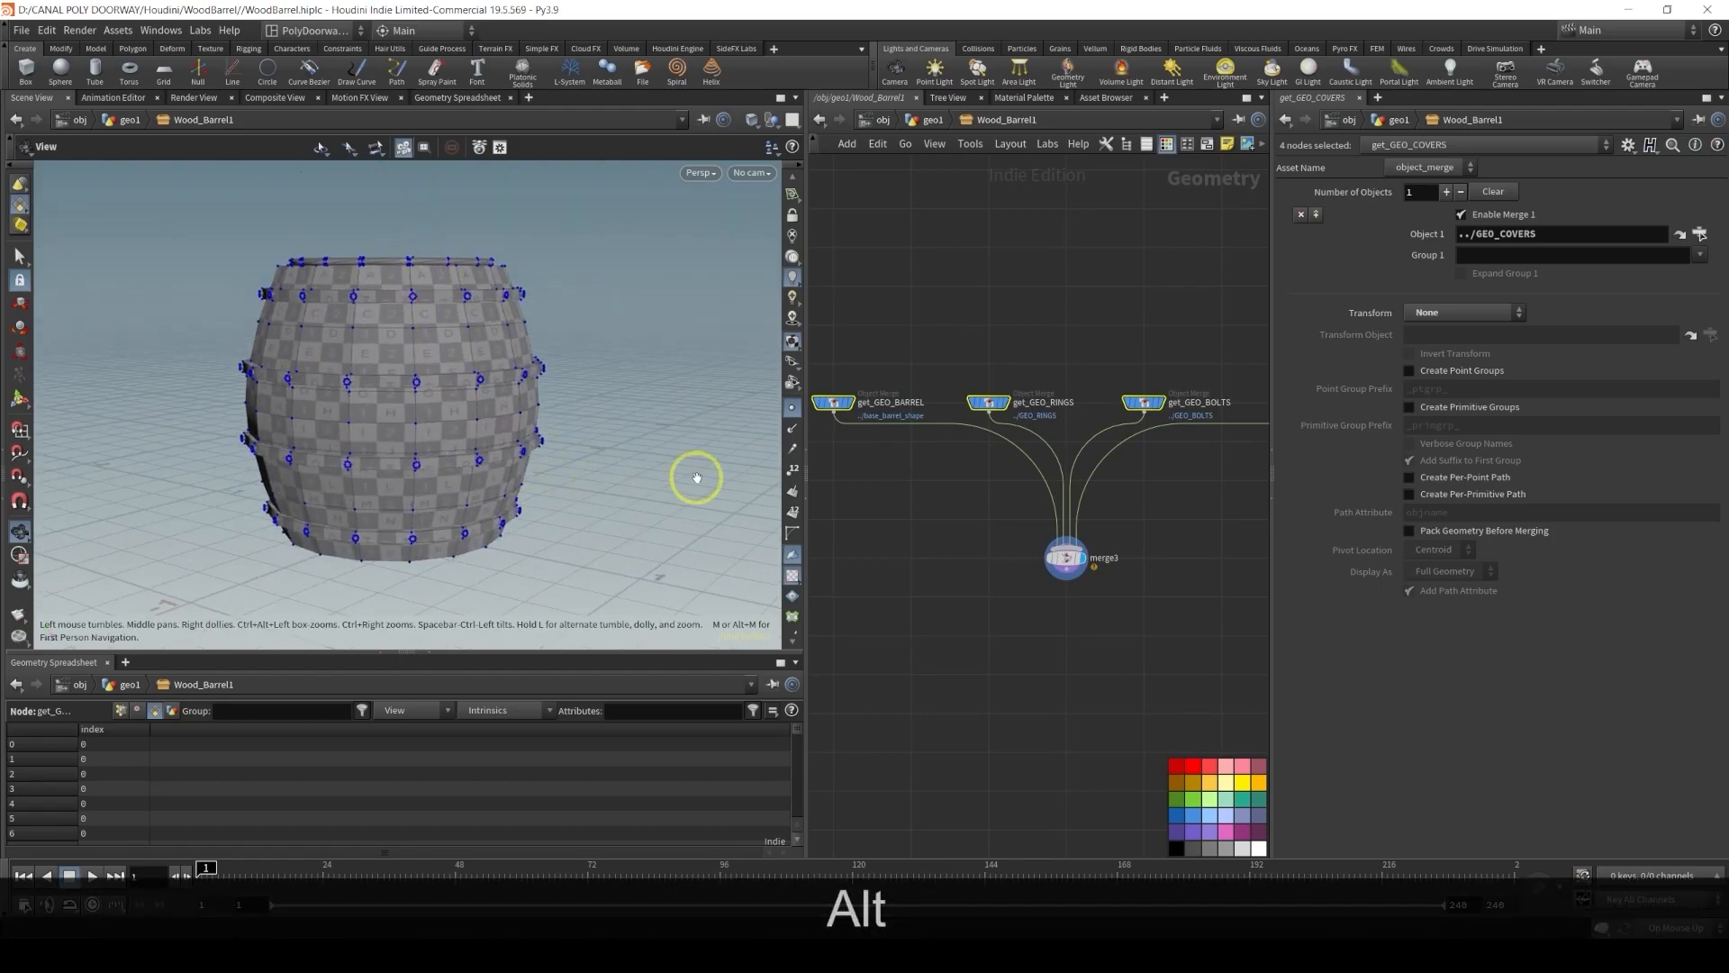
pyautogui.moveTo(908, 552); pyautogui.dragTo(1011, 544, button='middle')
pyautogui.click(969, 506)
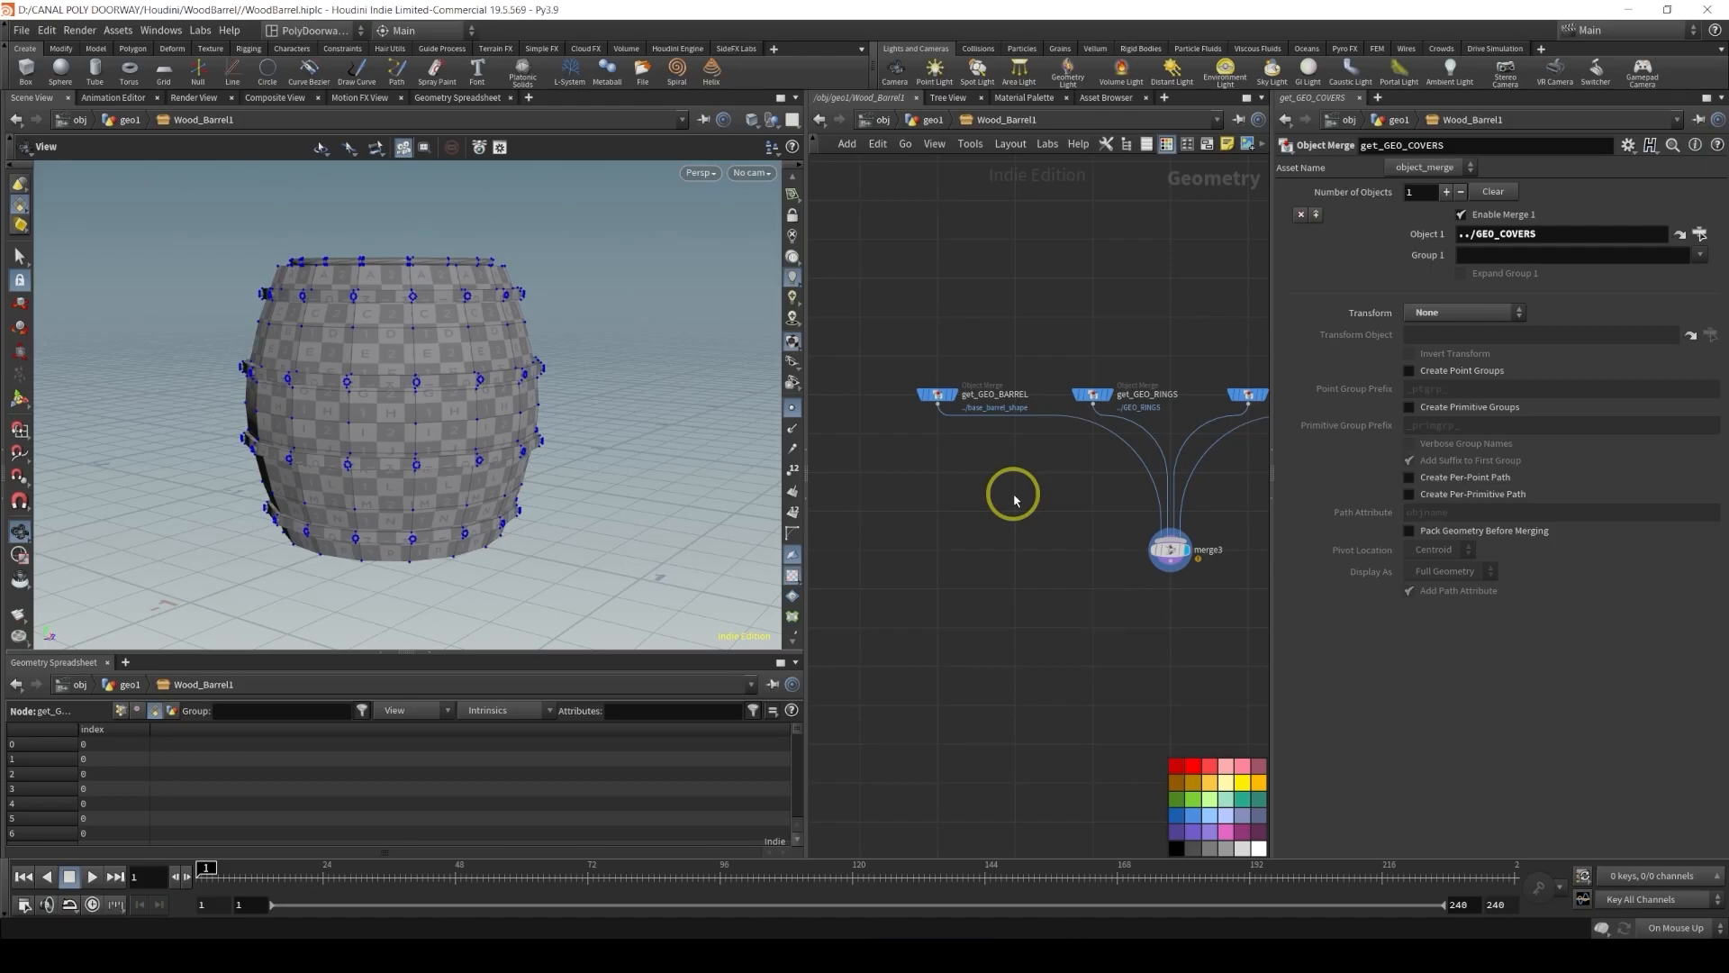
# Add a Color node and insert it between get_GEO_BARREL and merge3
pyautogui.press('Tab')
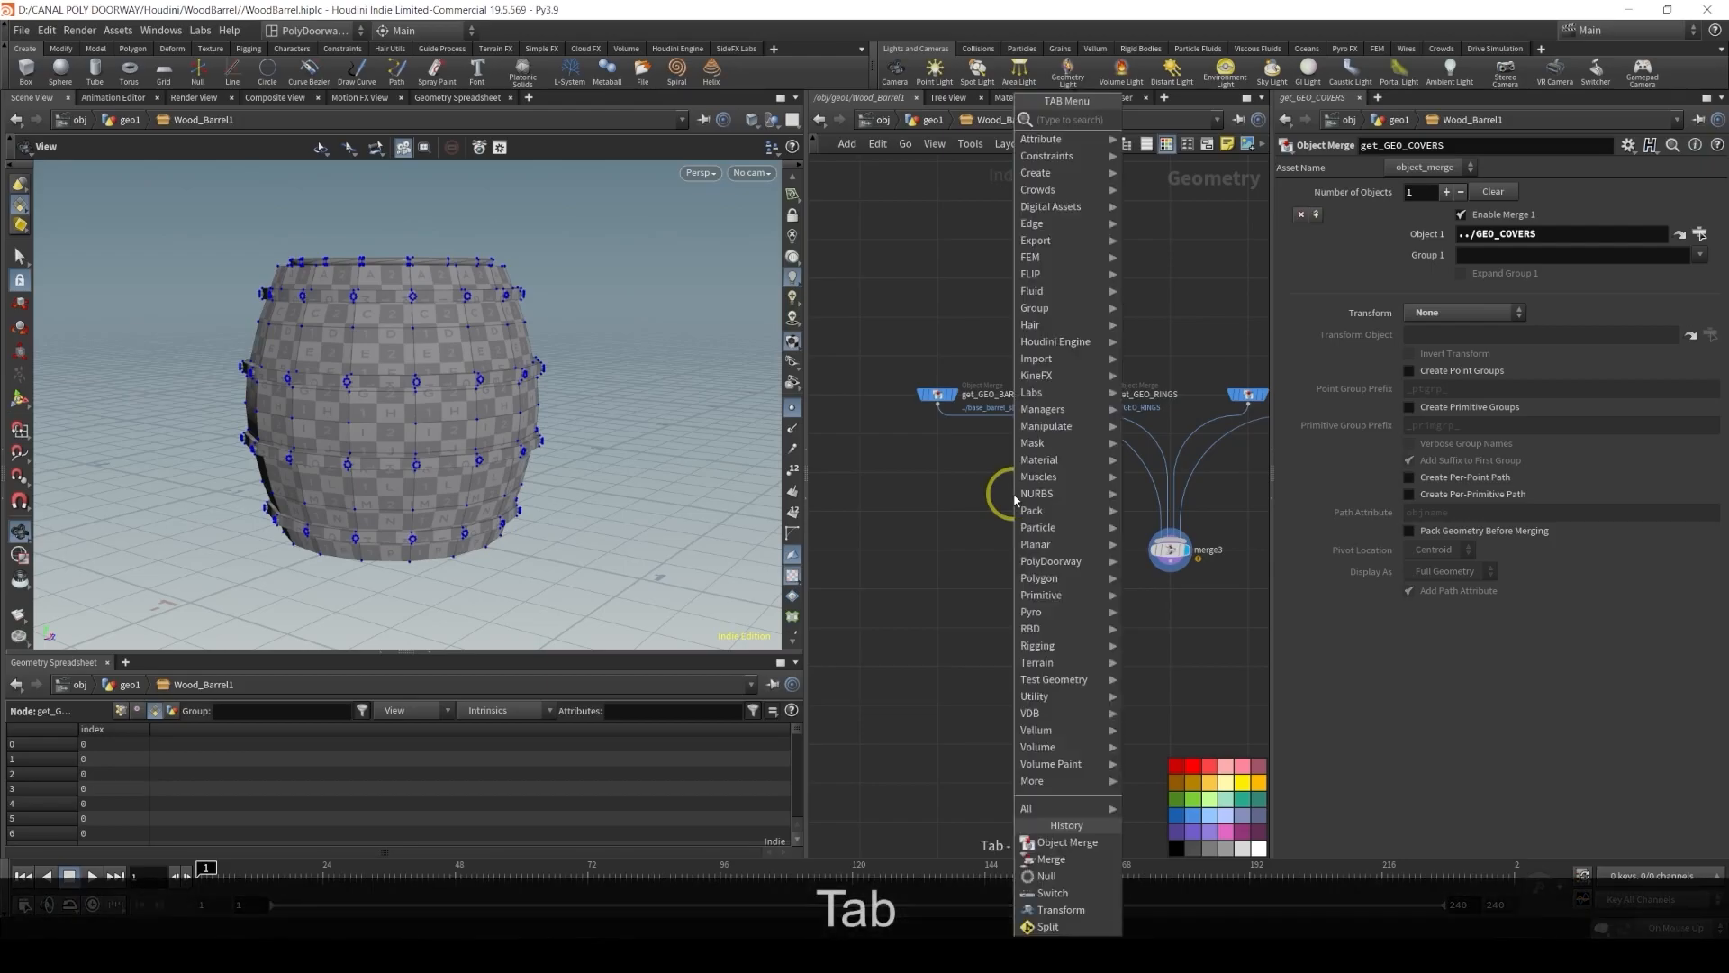
pyautogui.write('colo')
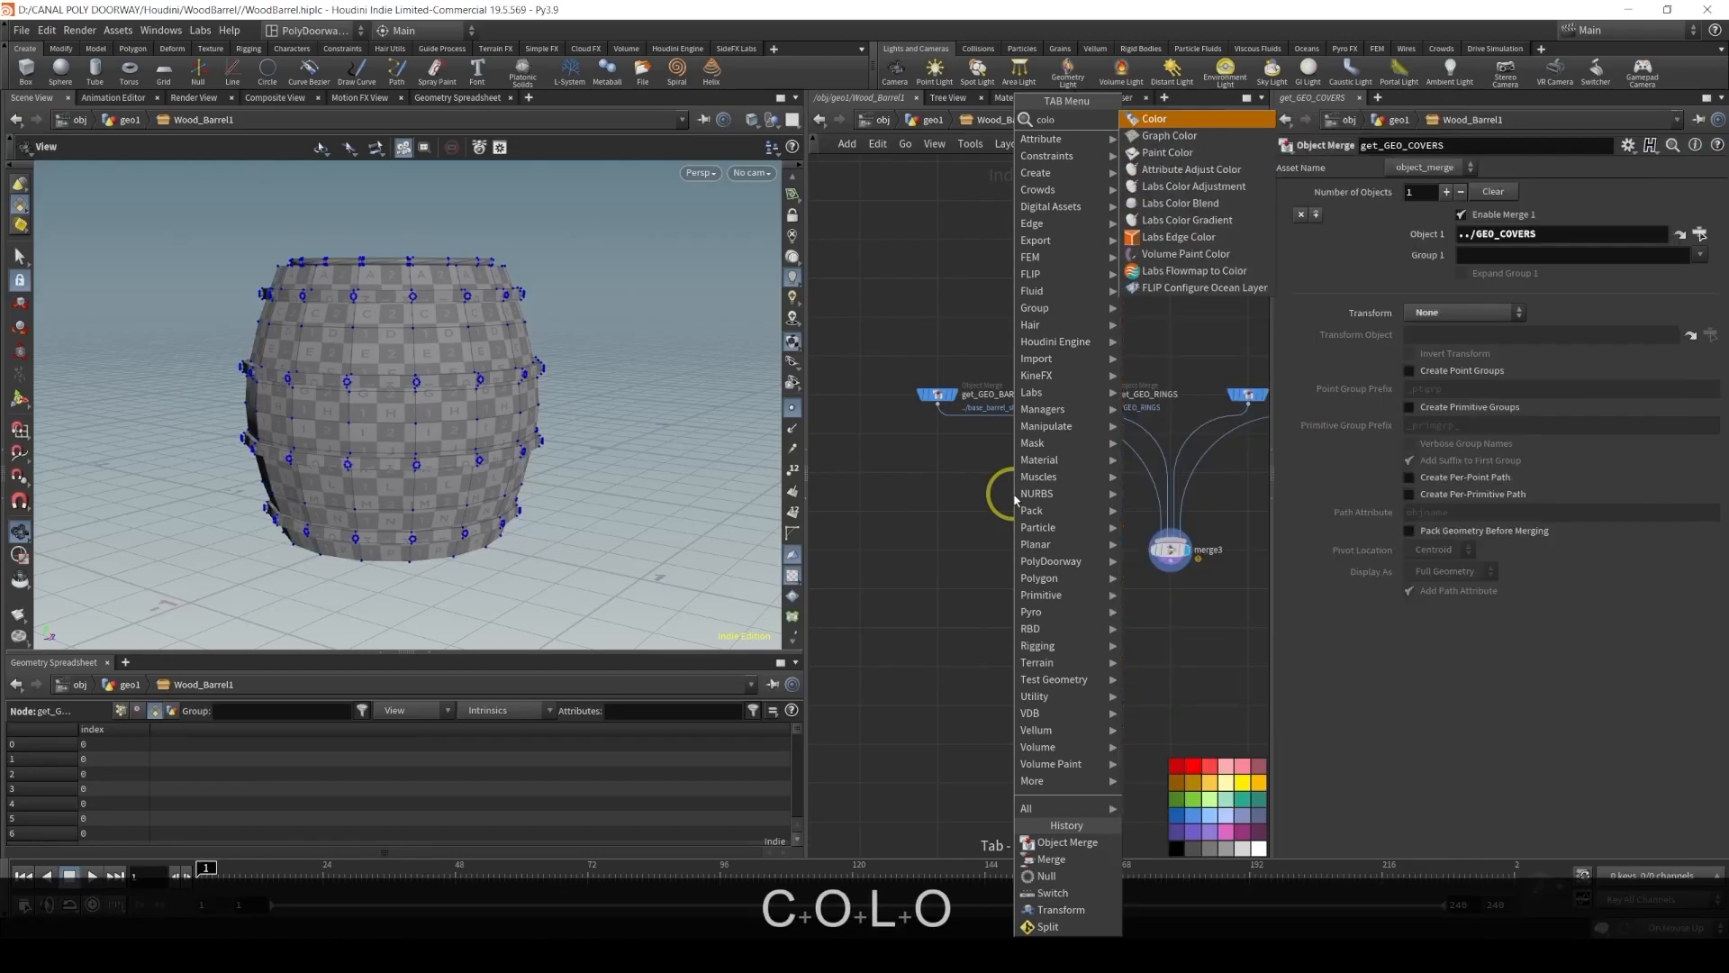
pyautogui.press('Return')
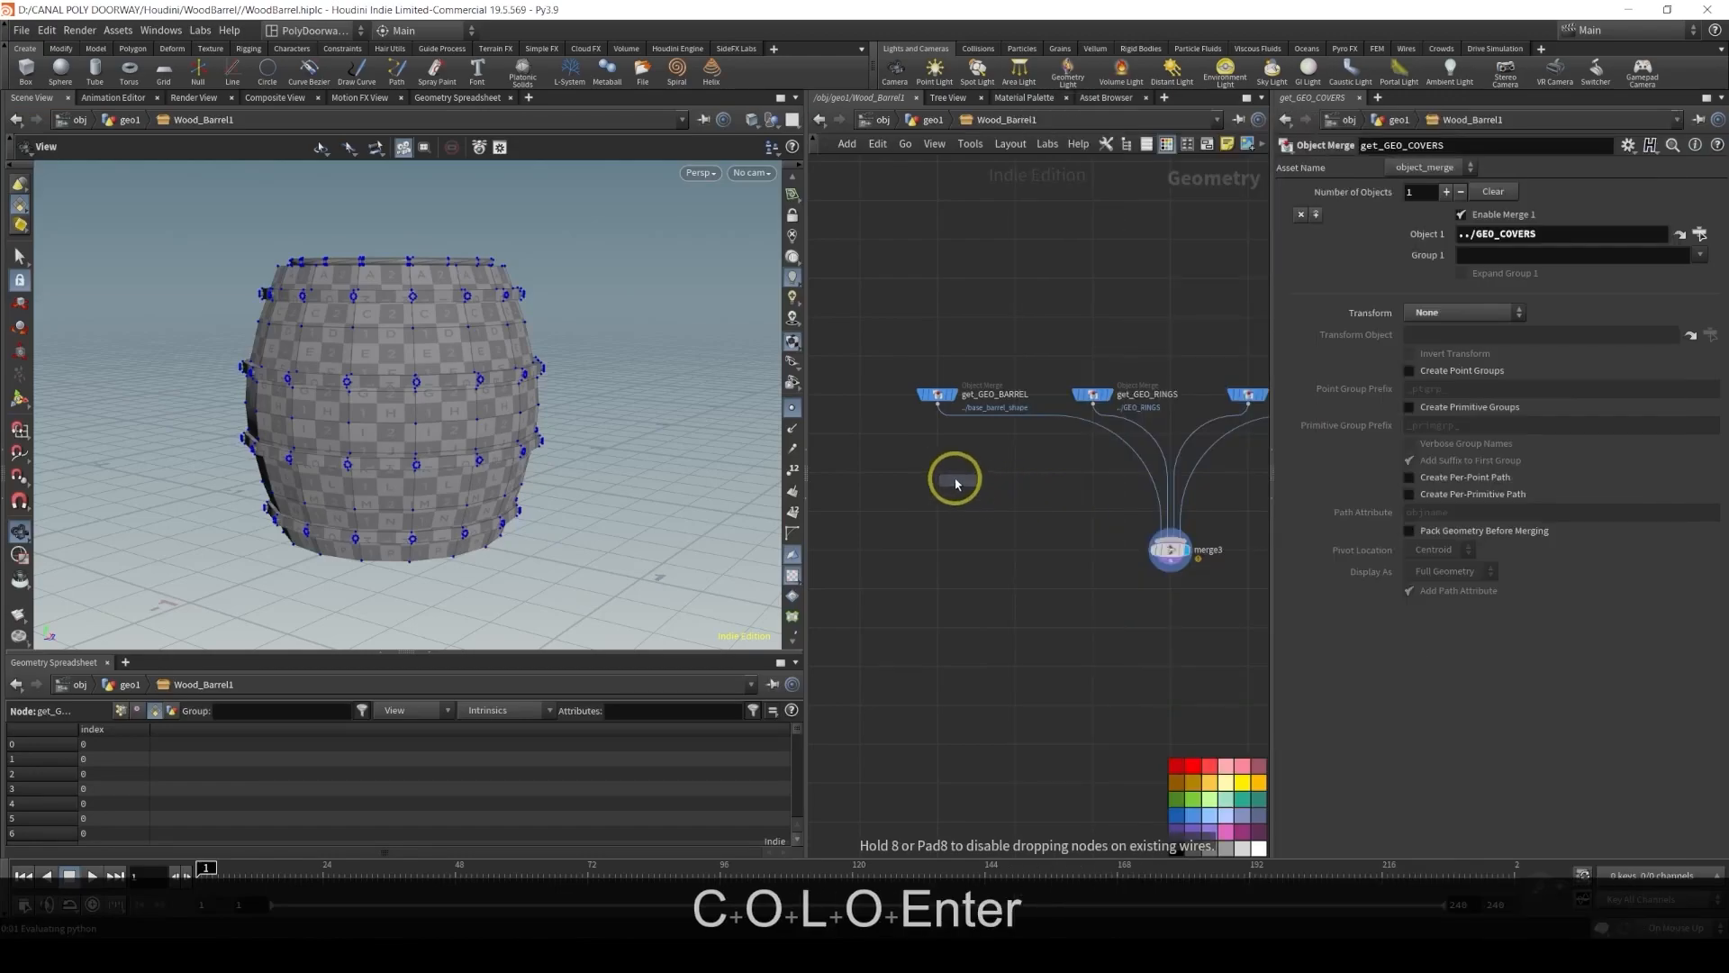
pyautogui.click(941, 476)
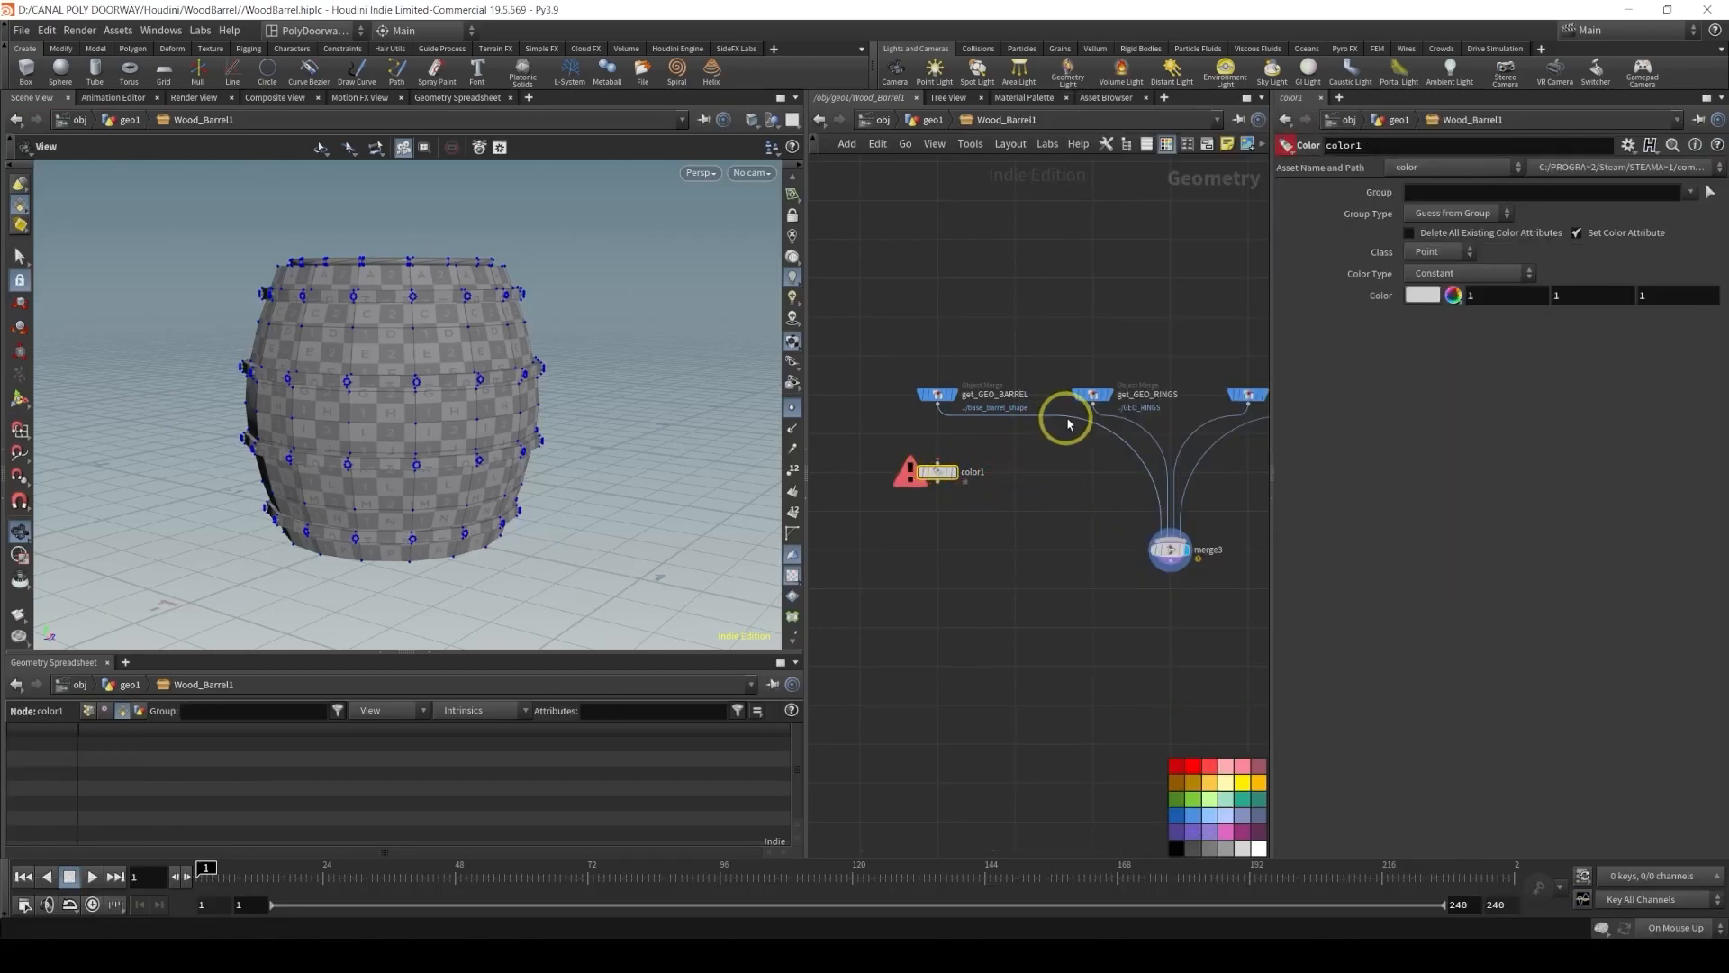
pyautogui.moveTo(1068, 420); pyautogui.dragTo(985, 493)
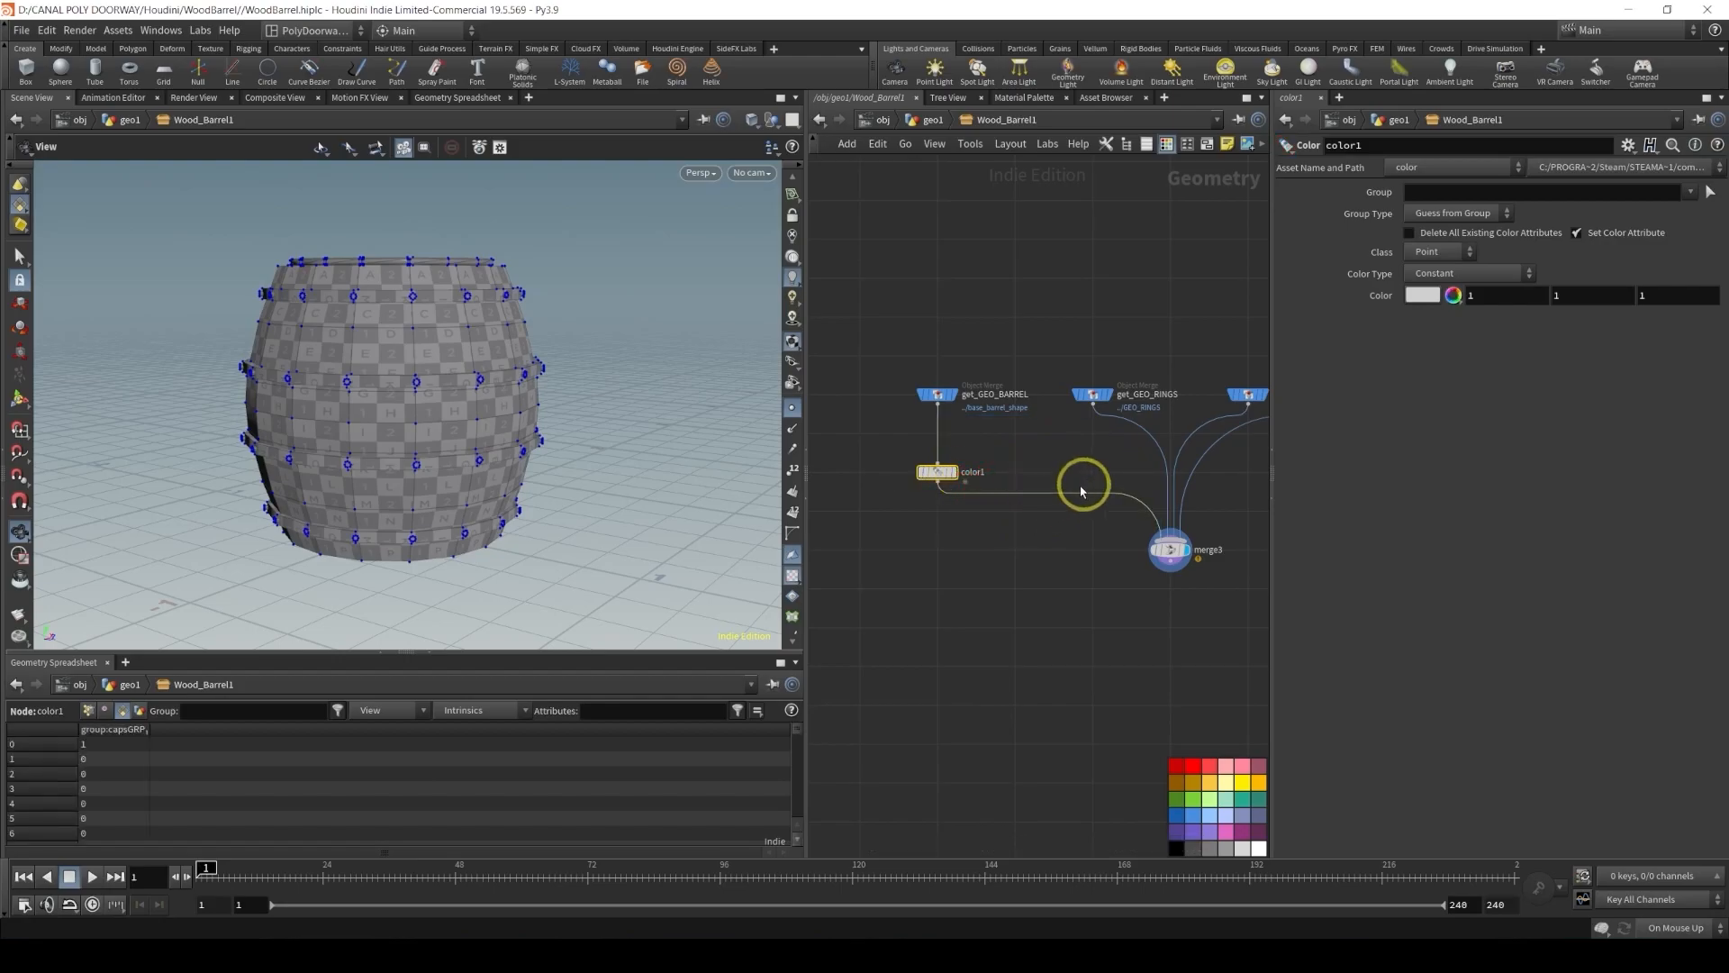
# Duplicate the Color node and insert the copy between get_GEO_RINGS and merge3
pyautogui.scroll(-3, 1087, 491)
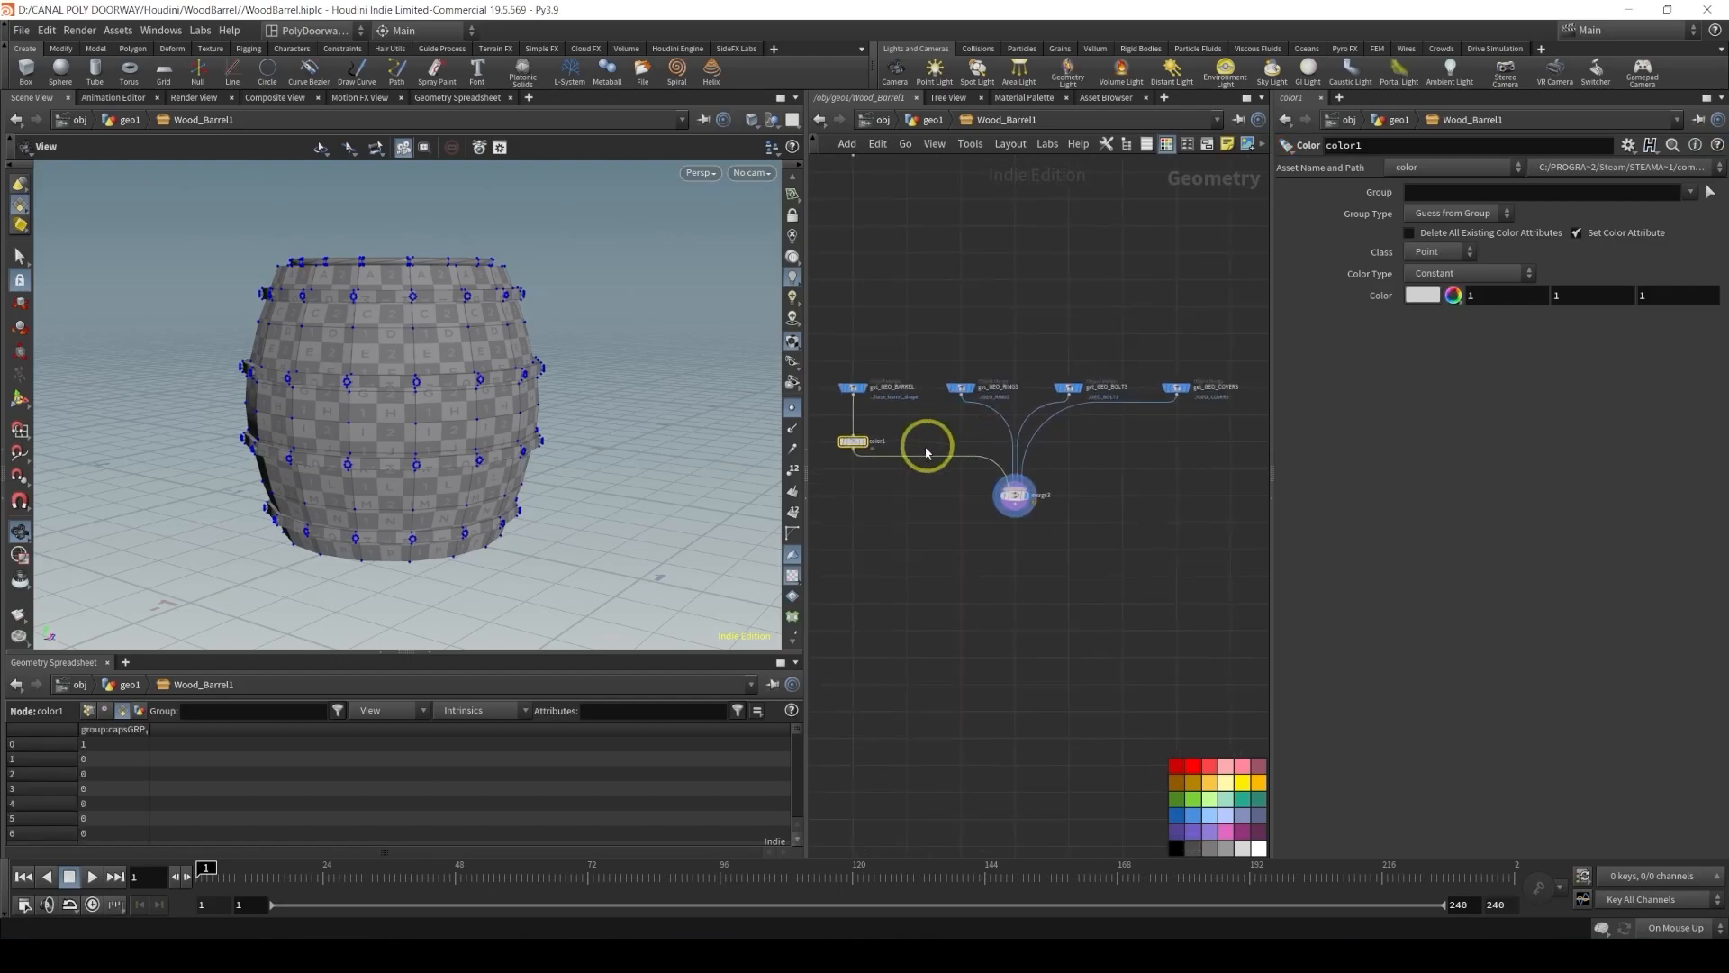
pyautogui.keyDown('alt'); pyautogui.moveTo(854, 440); pyautogui.dragTo(962, 443); pyautogui.keyUp('alt')
pyautogui.scroll(3, 962, 443)
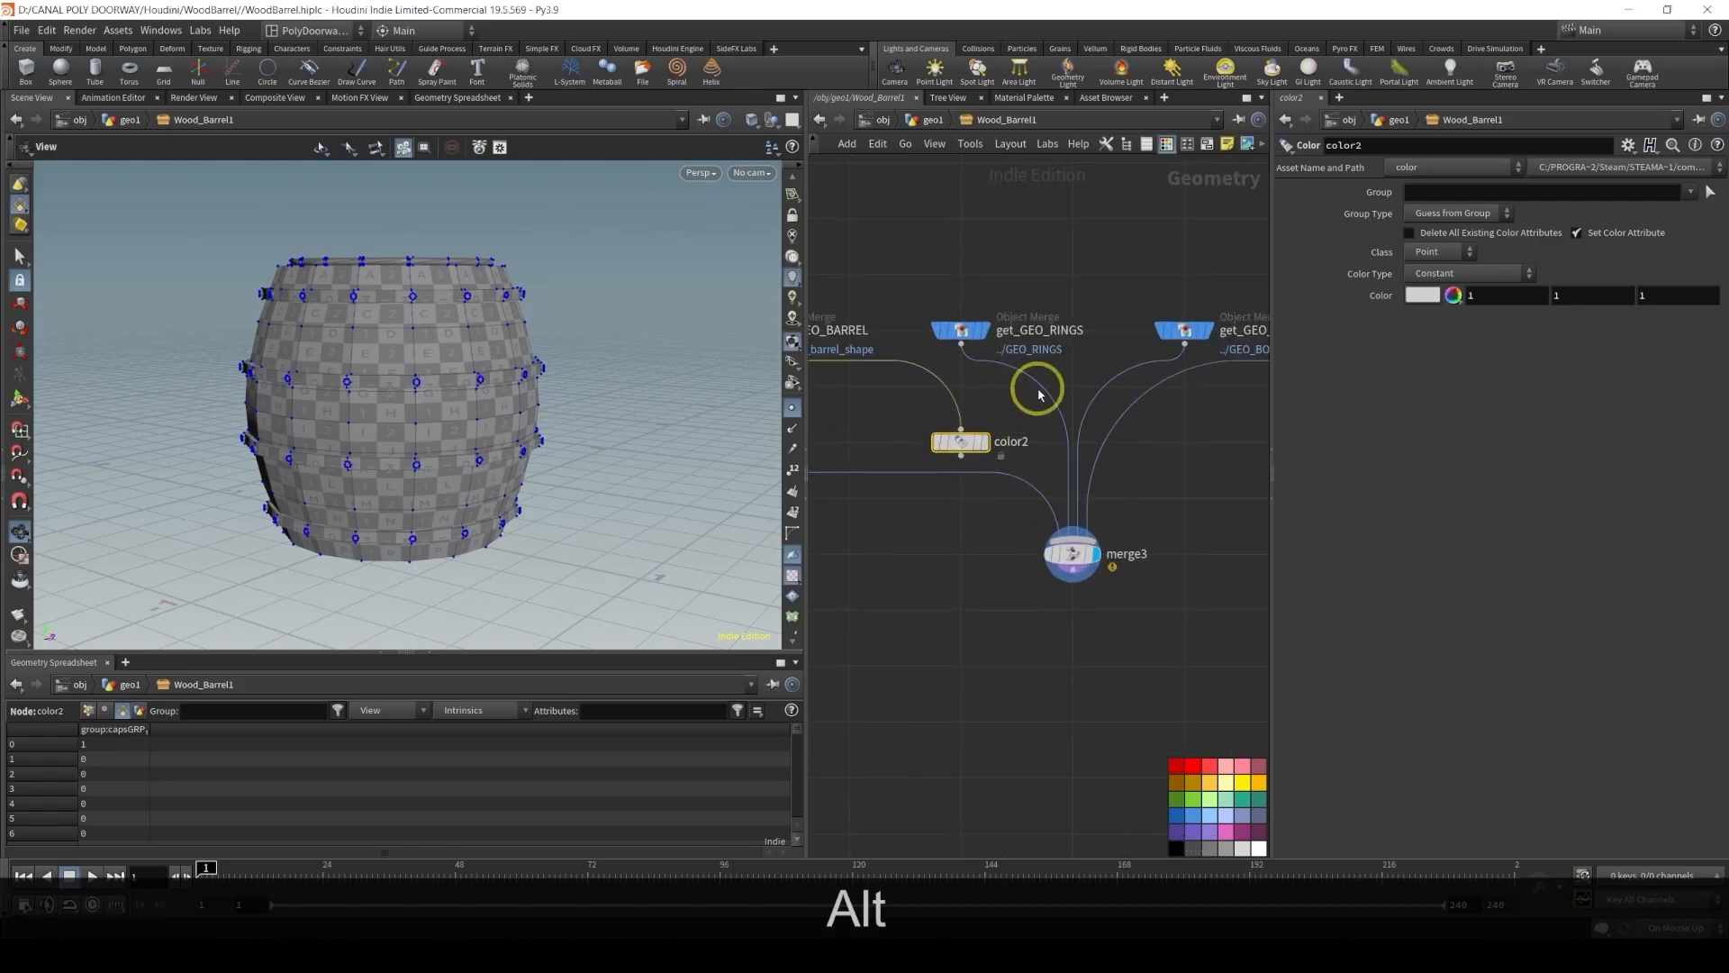
pyautogui.moveTo(1042, 385); pyautogui.dragTo(972, 444)
pyautogui.moveTo(1019, 399); pyautogui.dragTo(973, 409, button='middle')
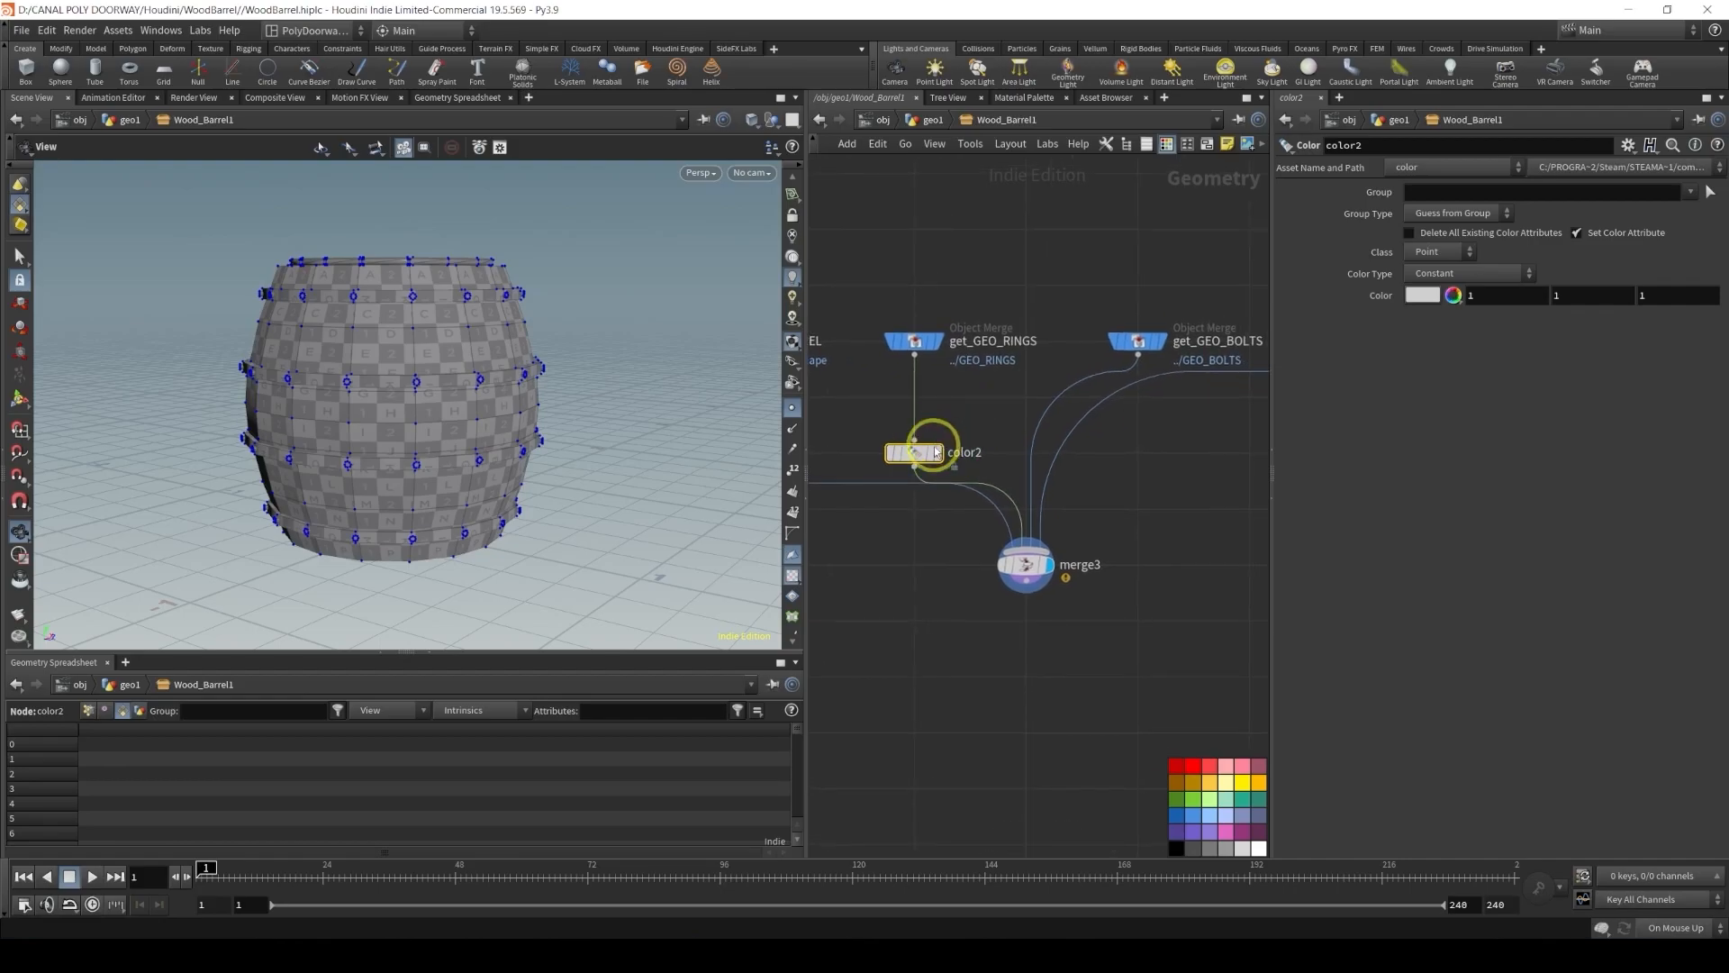
# Duplicate the Color node again and insert the copy between get_GEO_BOLTS and merge3
pyautogui.keyDown('alt'); pyautogui.moveTo(930, 455); pyautogui.dragTo(1037, 463); pyautogui.keyUp('alt')
pyautogui.moveTo(1111, 478); pyautogui.dragTo(1032, 484, button='middle')
pyautogui.moveTo(959, 458)
pyautogui.keyDown('alt'); pyautogui.moveTo(944, 458); pyautogui.dragTo(1165, 460); pyautogui.keyUp('alt')
pyautogui.moveTo(1104, 482); pyautogui.dragTo(896, 489, button='middle')
pyautogui.scroll(-1, 868, 513)
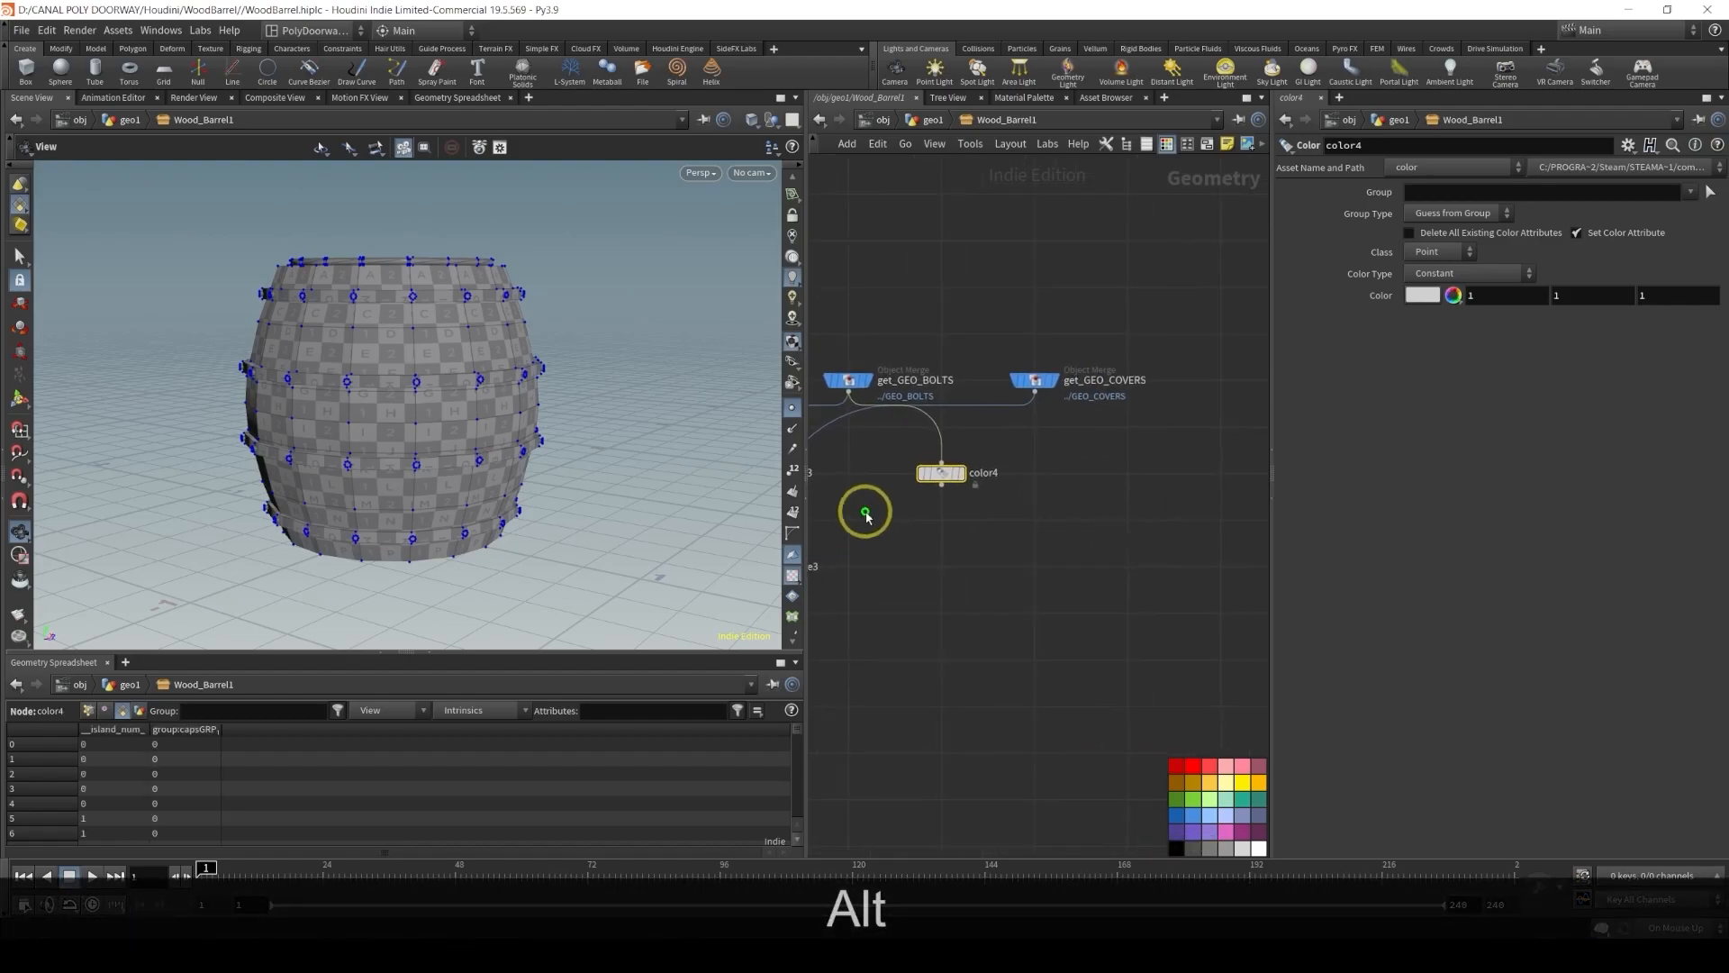
# Insert a fourth Color node between get_GEO_COVERS and merge3
pyautogui.moveTo(941, 475); pyautogui.dragTo(1032, 473)
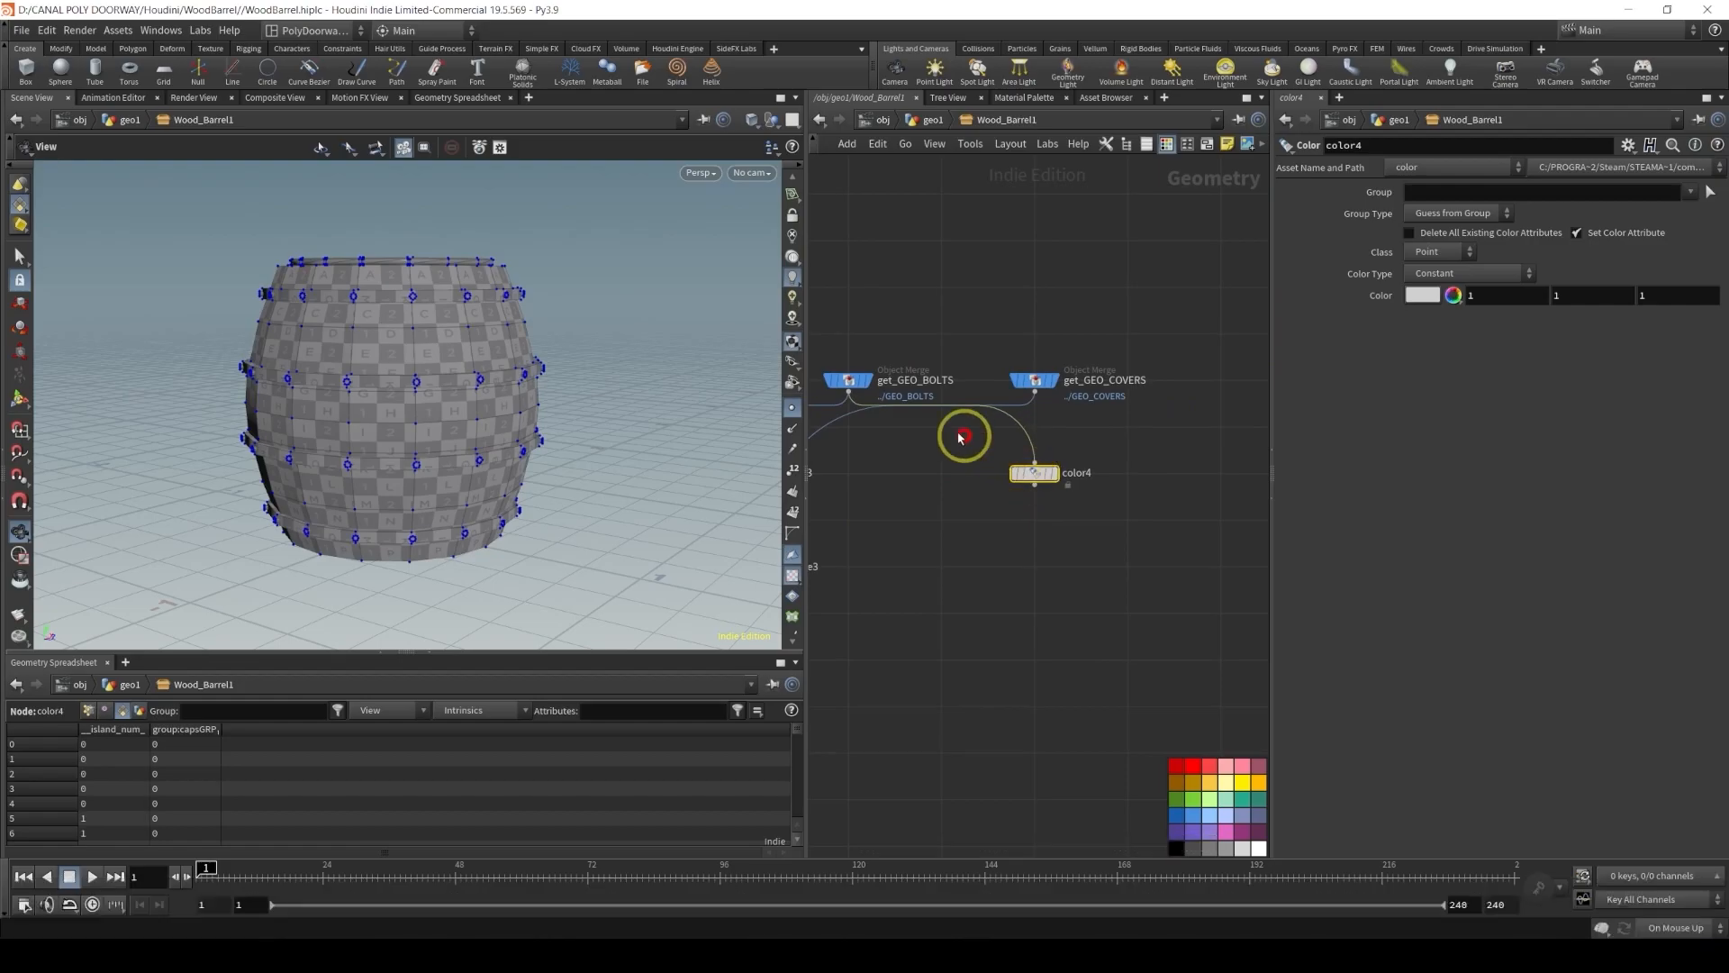
pyautogui.moveTo(1005, 405); pyautogui.dragTo(1033, 479)
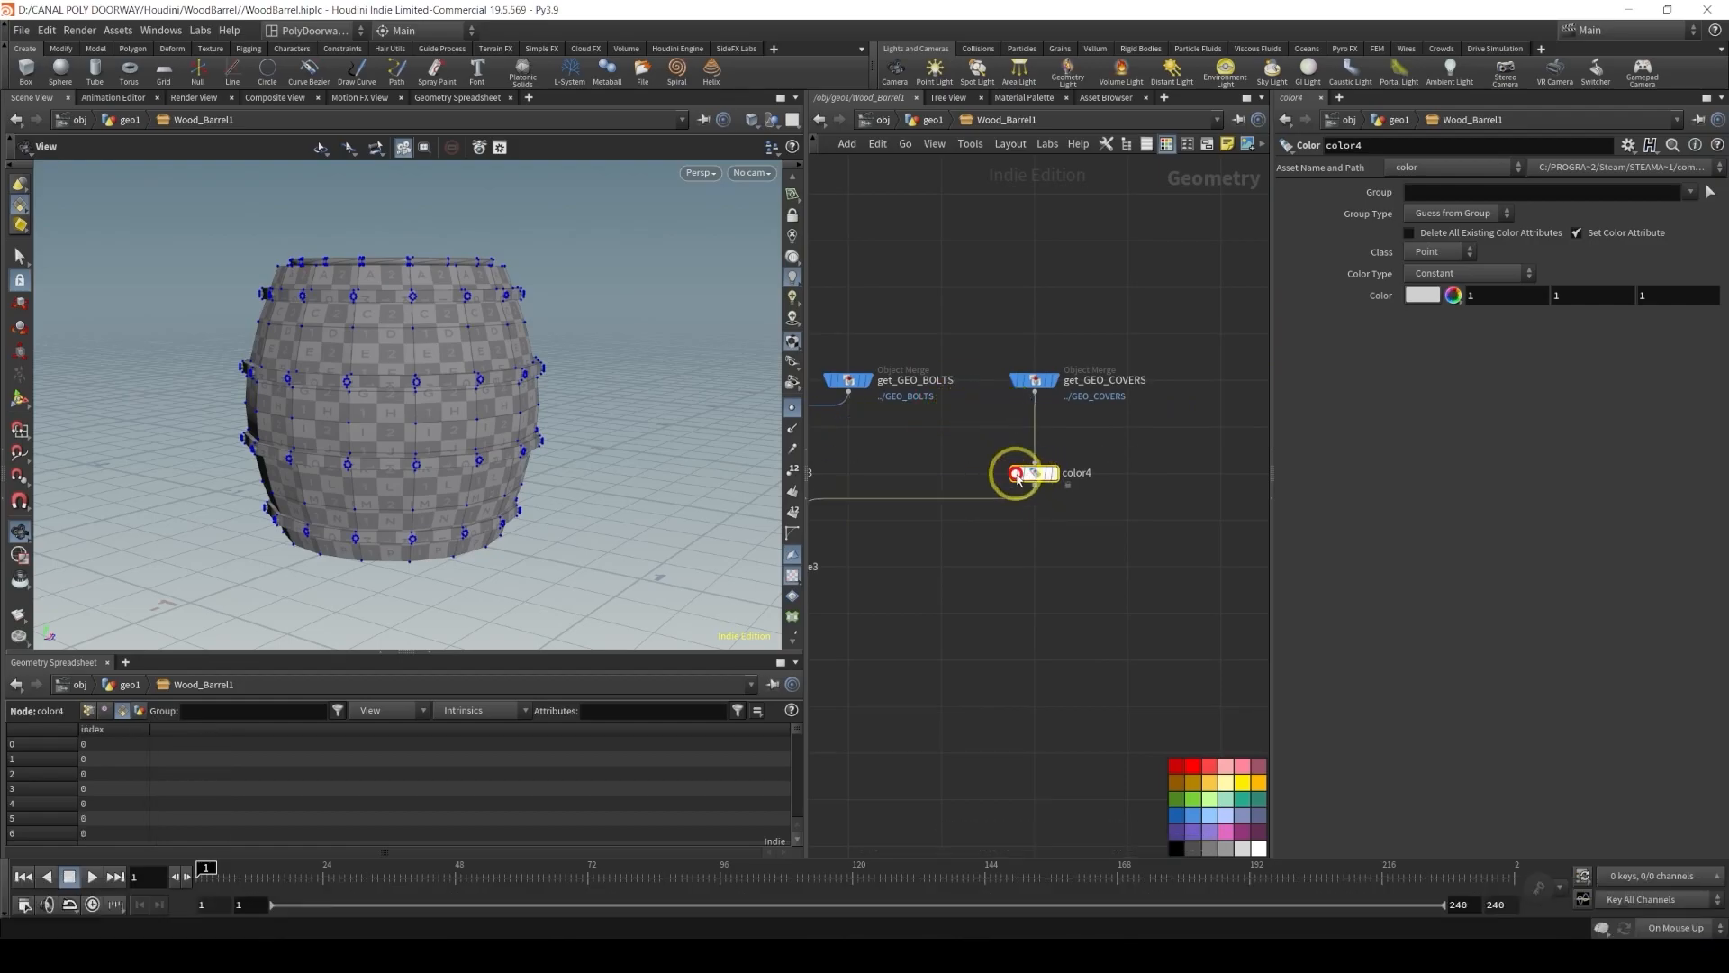
pyautogui.moveTo(854, 472); pyautogui.dragTo(1083, 477, button='middle')
pyautogui.moveTo(994, 480); pyautogui.dragTo(1084, 477)
pyautogui.scroll(-1, 986, 479)
pyautogui.moveTo(988, 479); pyautogui.dragTo(1188, 468, button='middle')
# Set color1's colour to a dark wood brown (hue 25, saturation 0.741, value 0.314)
pyautogui.click(970, 470)
pyautogui.click(1423, 297)
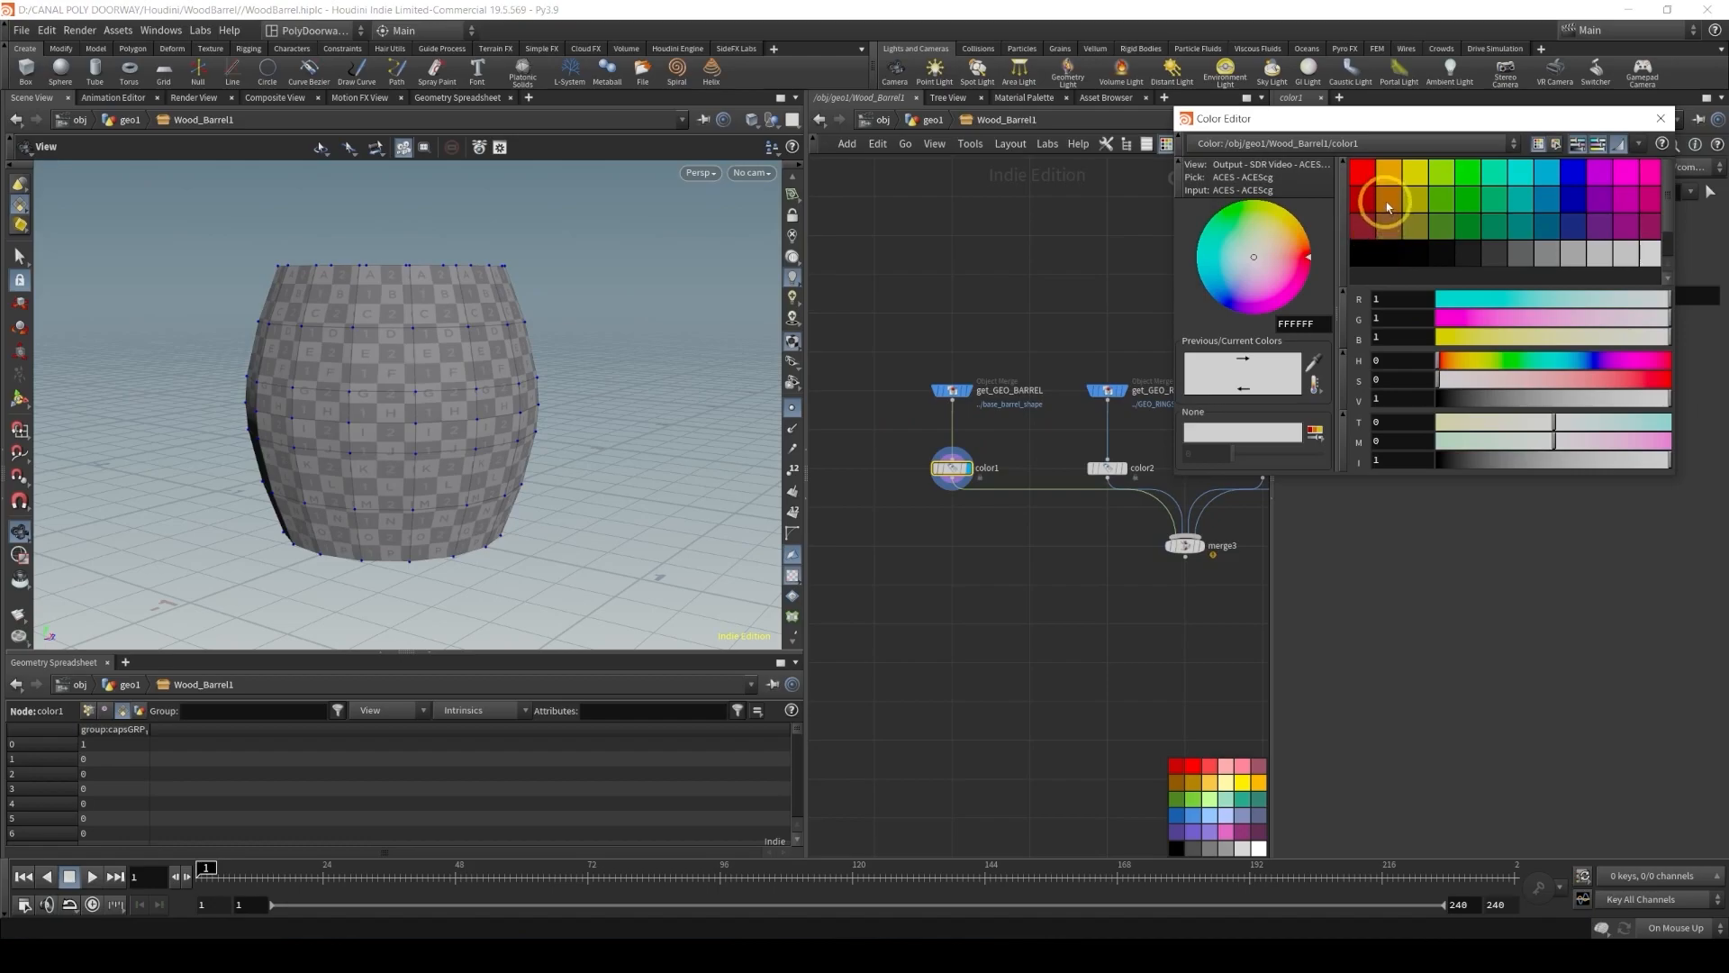
pyautogui.click(1388, 203)
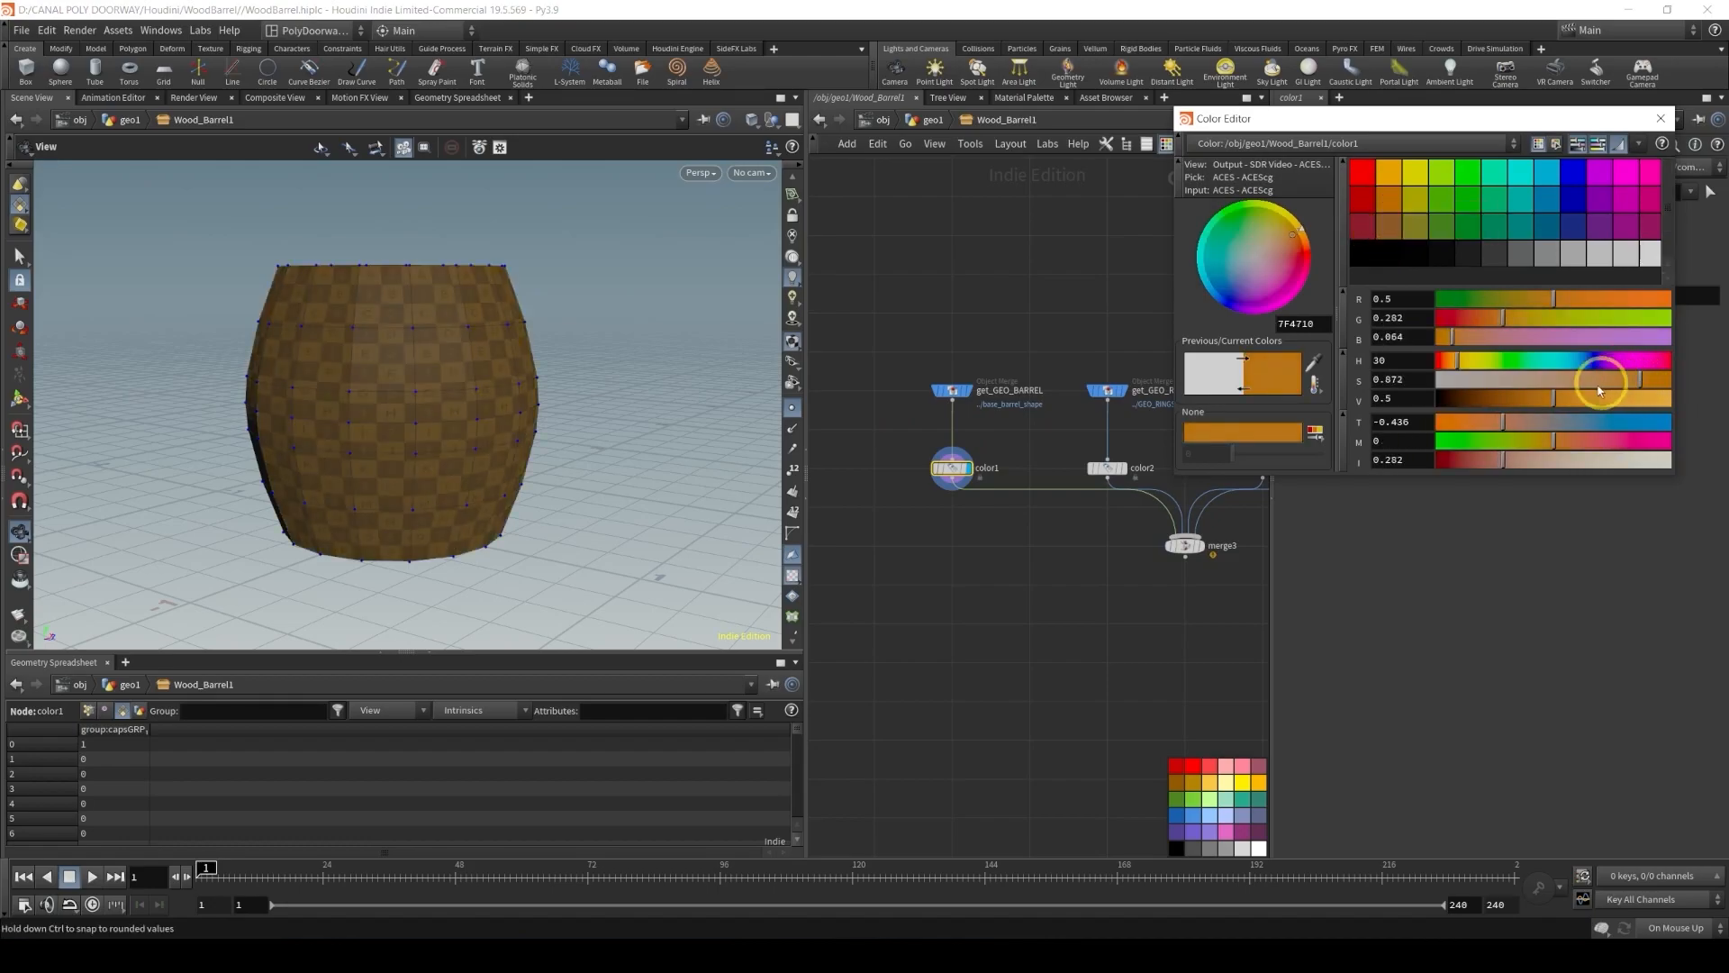
pyautogui.moveTo(1556, 399); pyautogui.dragTo(1545, 399)
pyautogui.moveTo(1461, 360); pyautogui.dragTo(1457, 363)
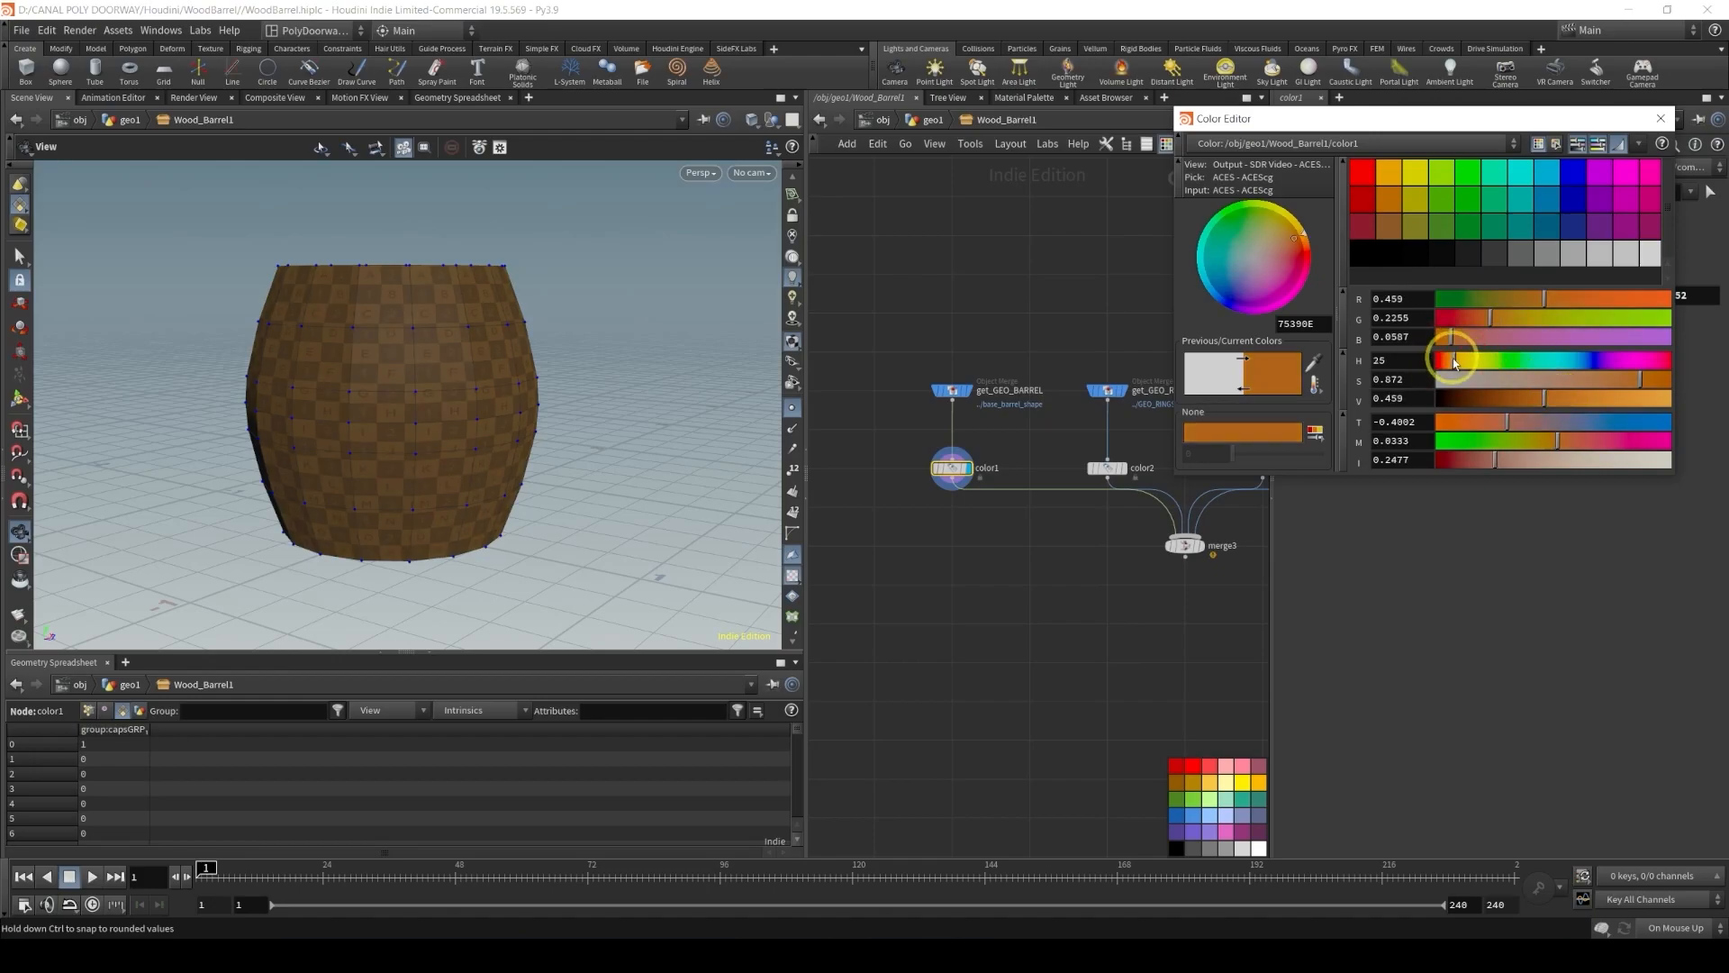
pyautogui.moveTo(1539, 399); pyautogui.dragTo(1513, 399)
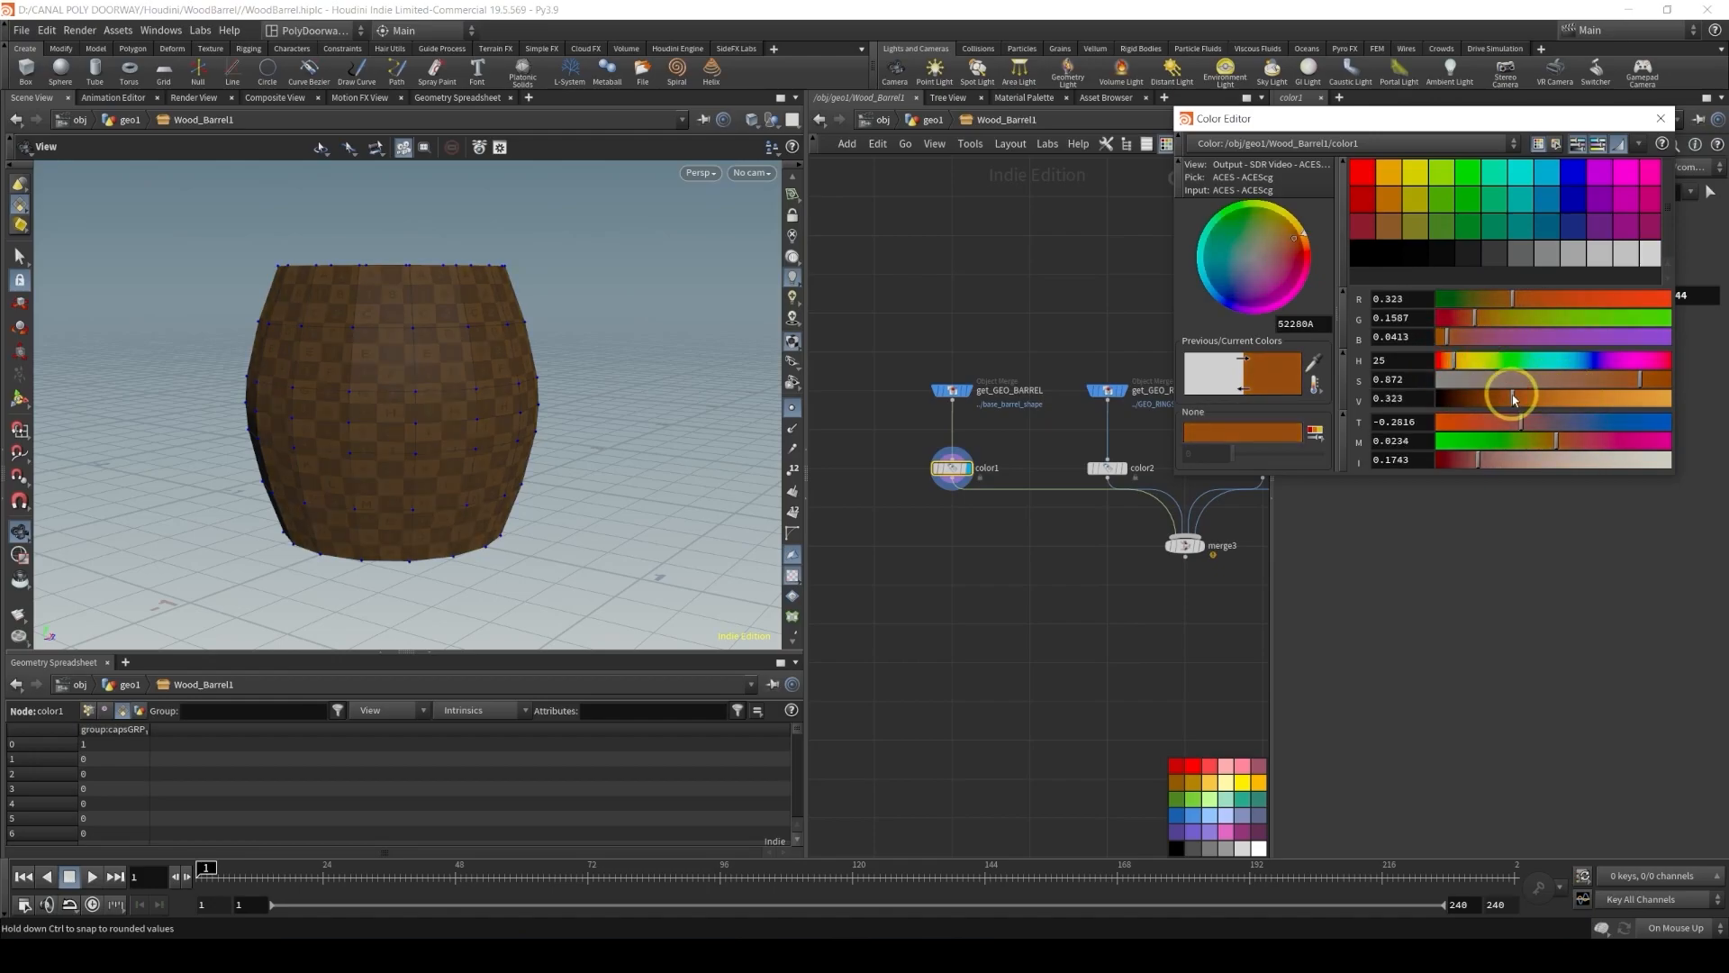
pyautogui.moveTo(1641, 379); pyautogui.dragTo(1611, 383)
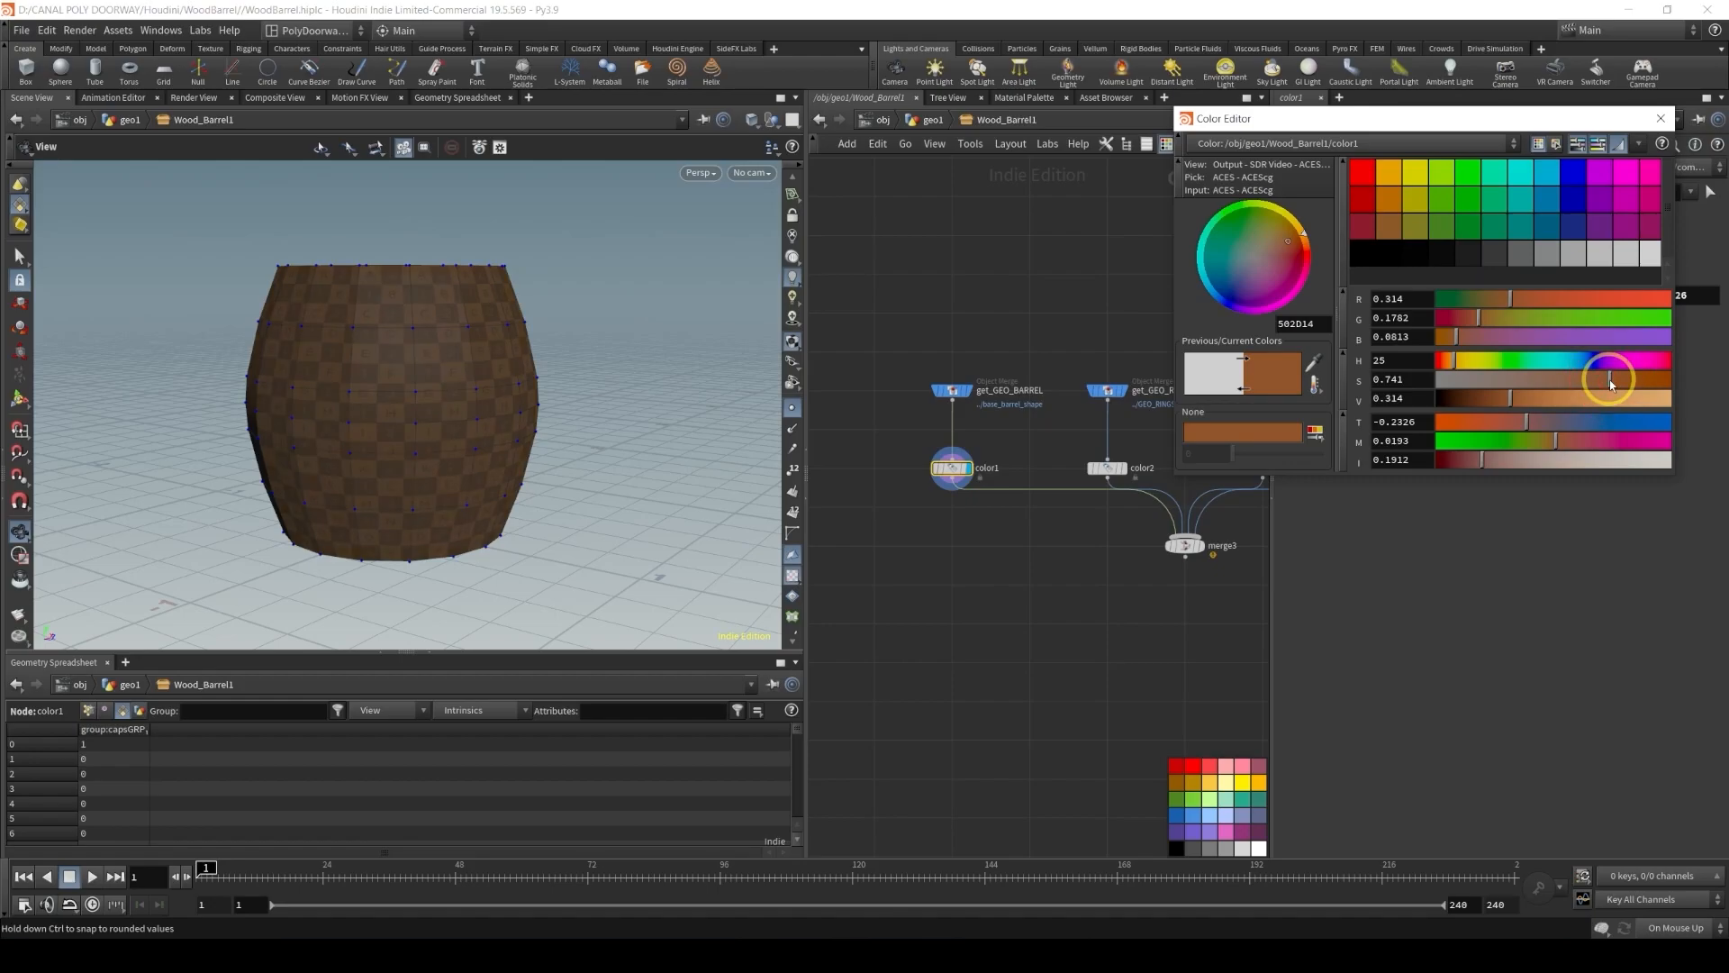
pyautogui.click(1660, 118)
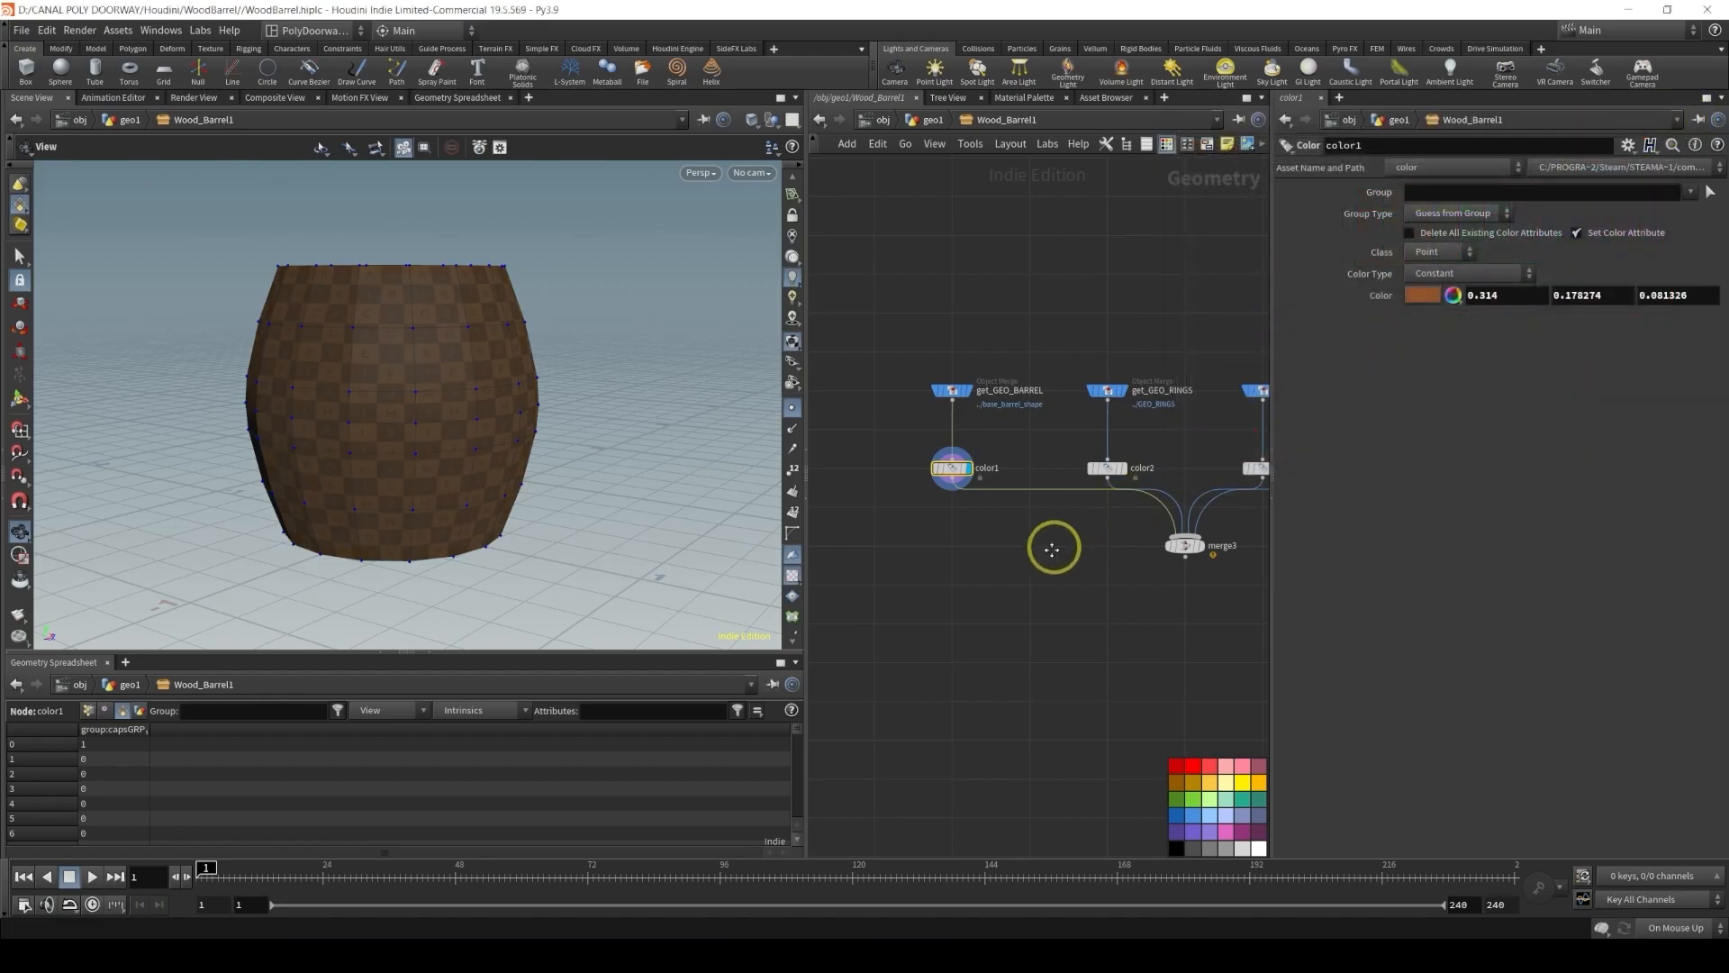
# Display color2 and set its colour to a greyish blue (hue 240, saturation 0.366, value 0.686)
pyautogui.scroll(3, 1045, 531)
pyautogui.click(1078, 480)
pyautogui.click(1052, 475)
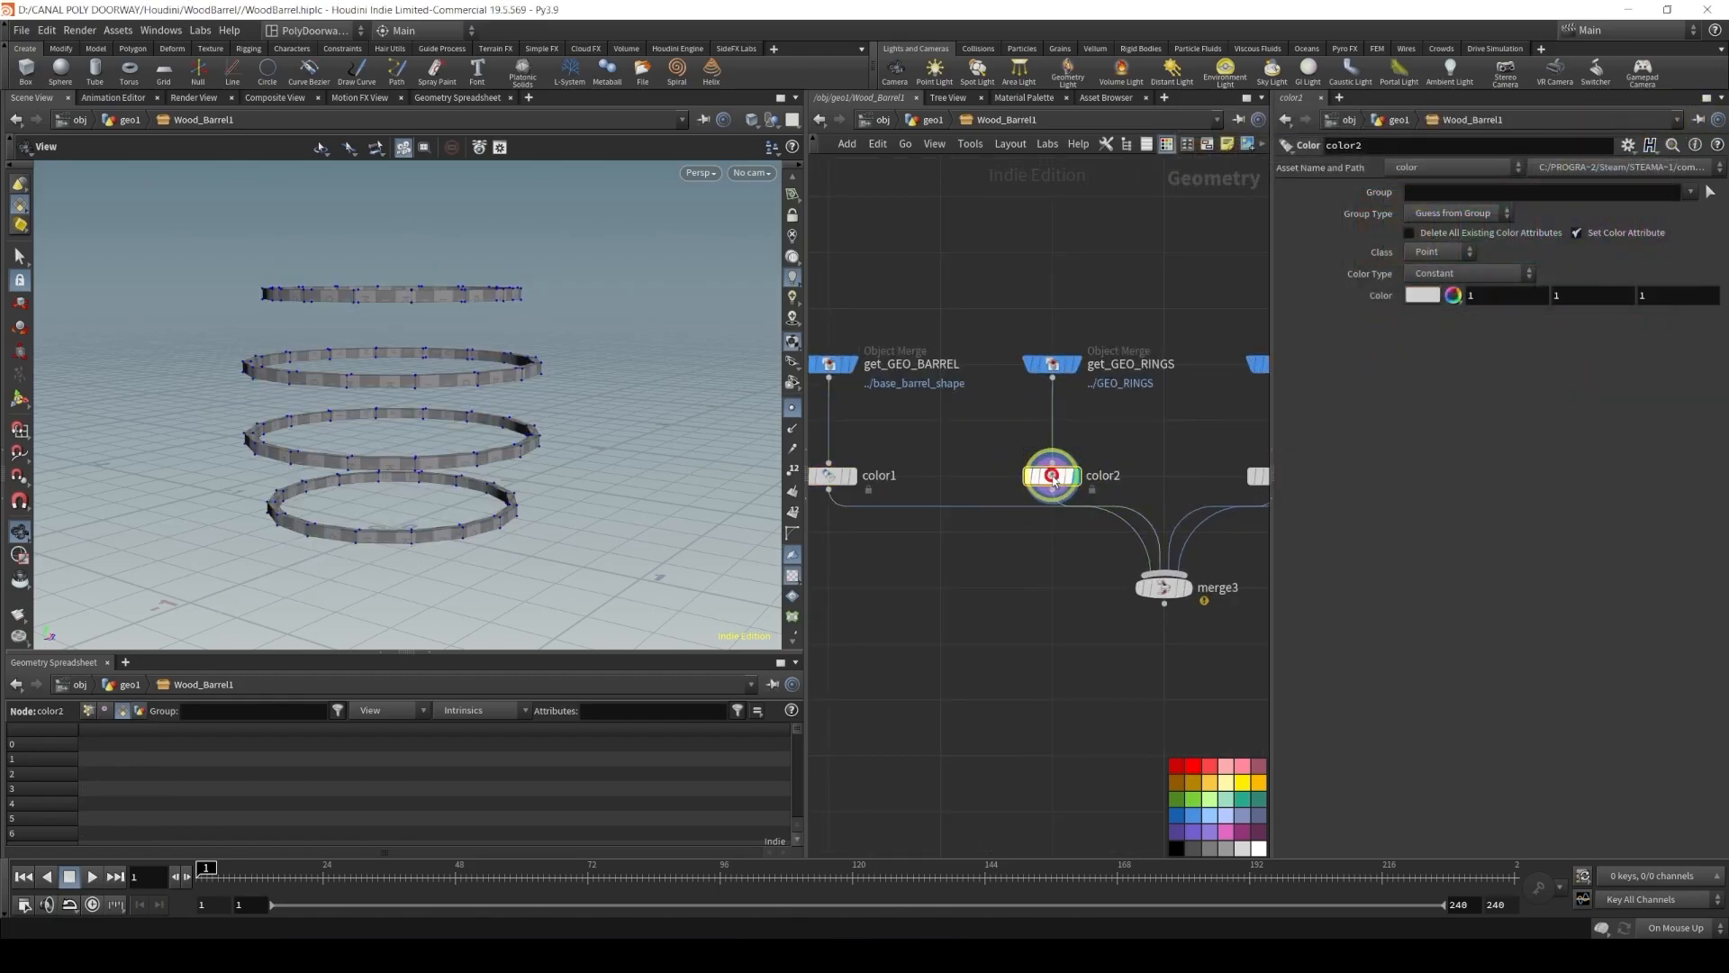
pyautogui.click(1417, 297)
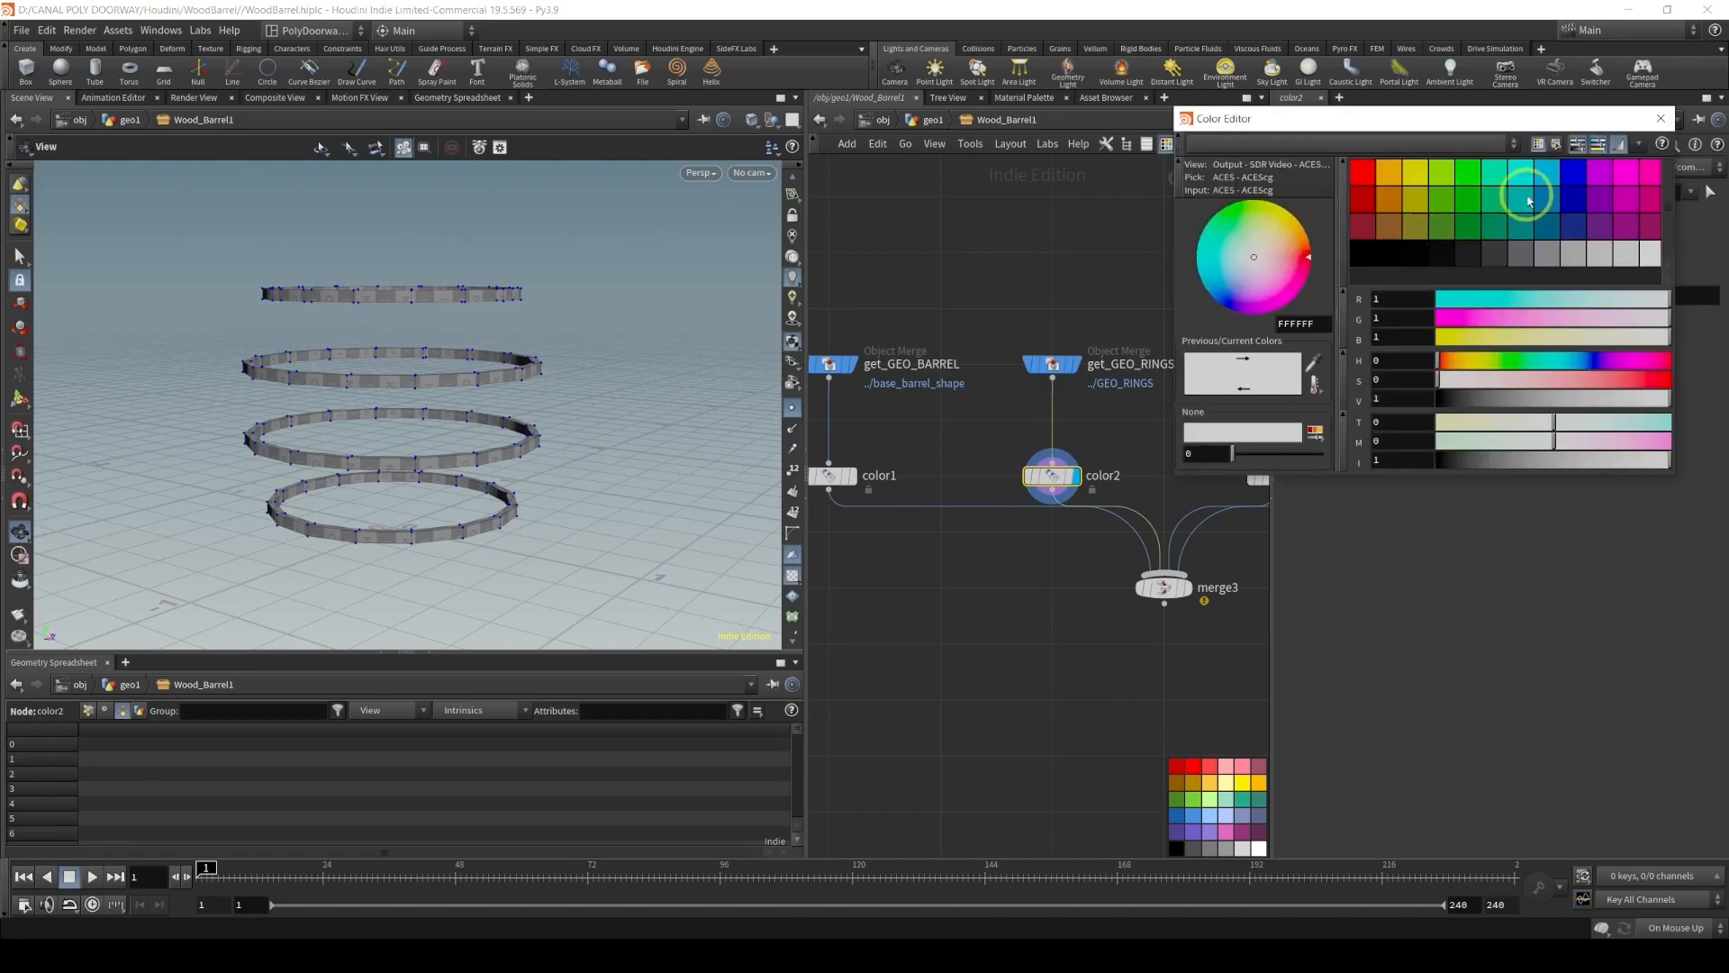
pyautogui.click(1576, 183)
pyautogui.click(1566, 386)
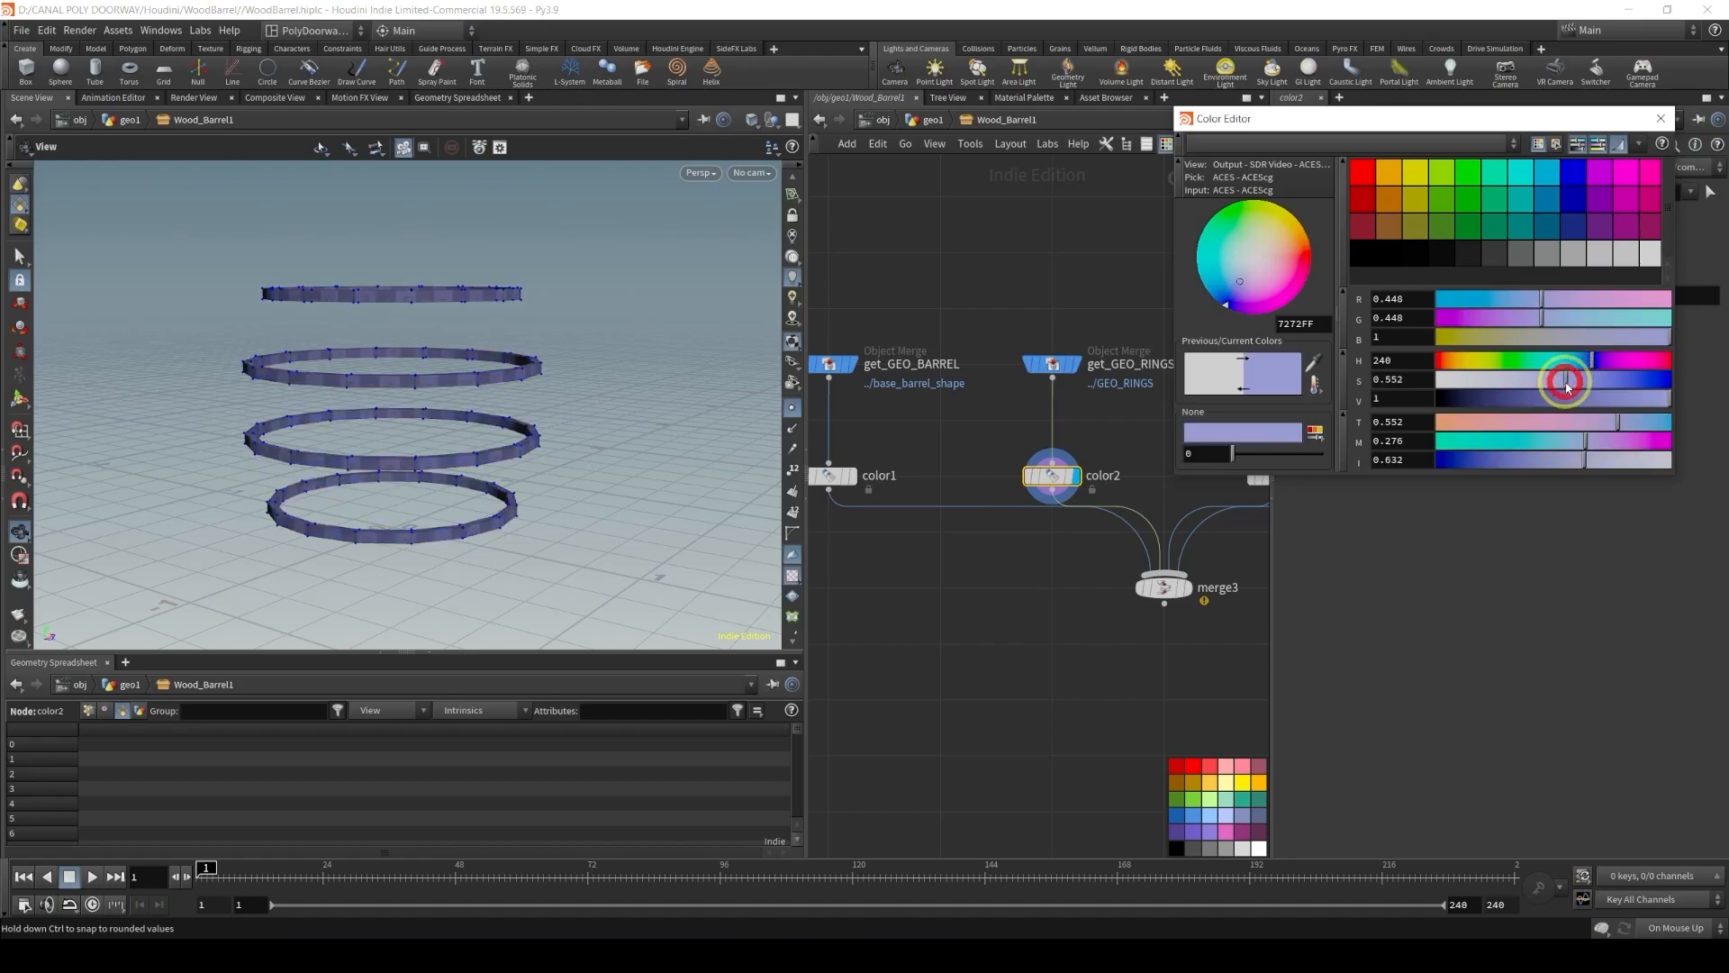
pyautogui.moveTo(1550, 388); pyautogui.dragTo(1526, 391)
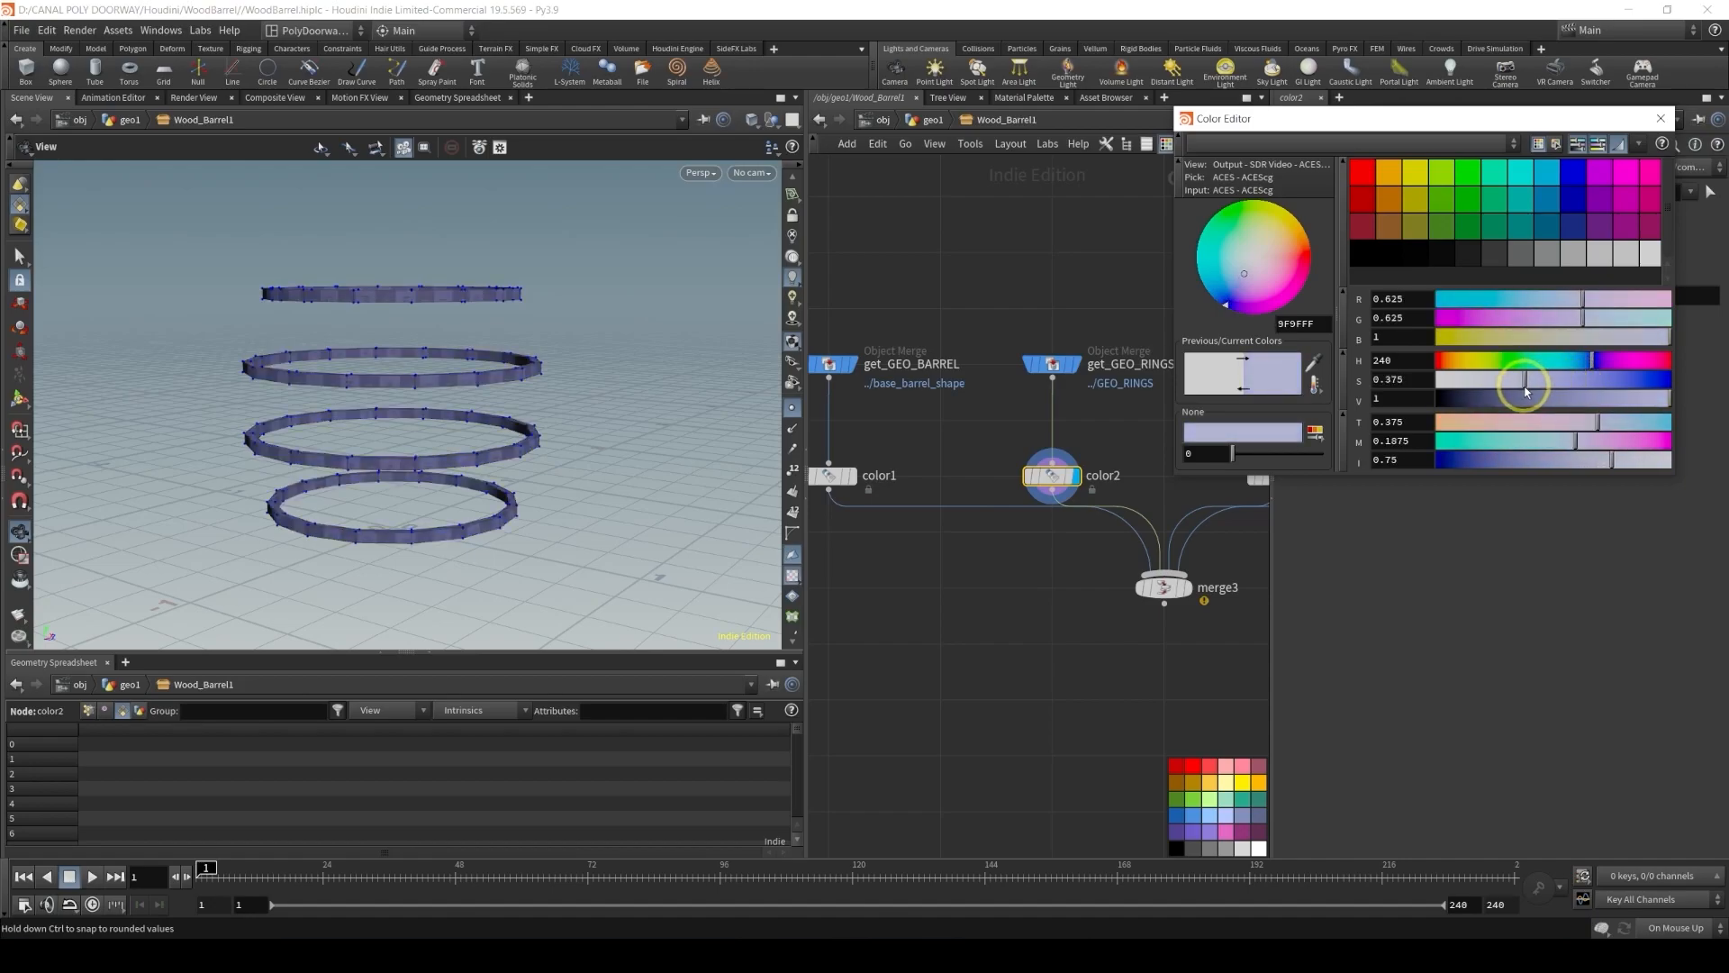
pyautogui.click(1601, 398)
pyautogui.click(1598, 400)
pyautogui.moveTo(1041, 579); pyautogui.dragTo(814, 621, button='middle')
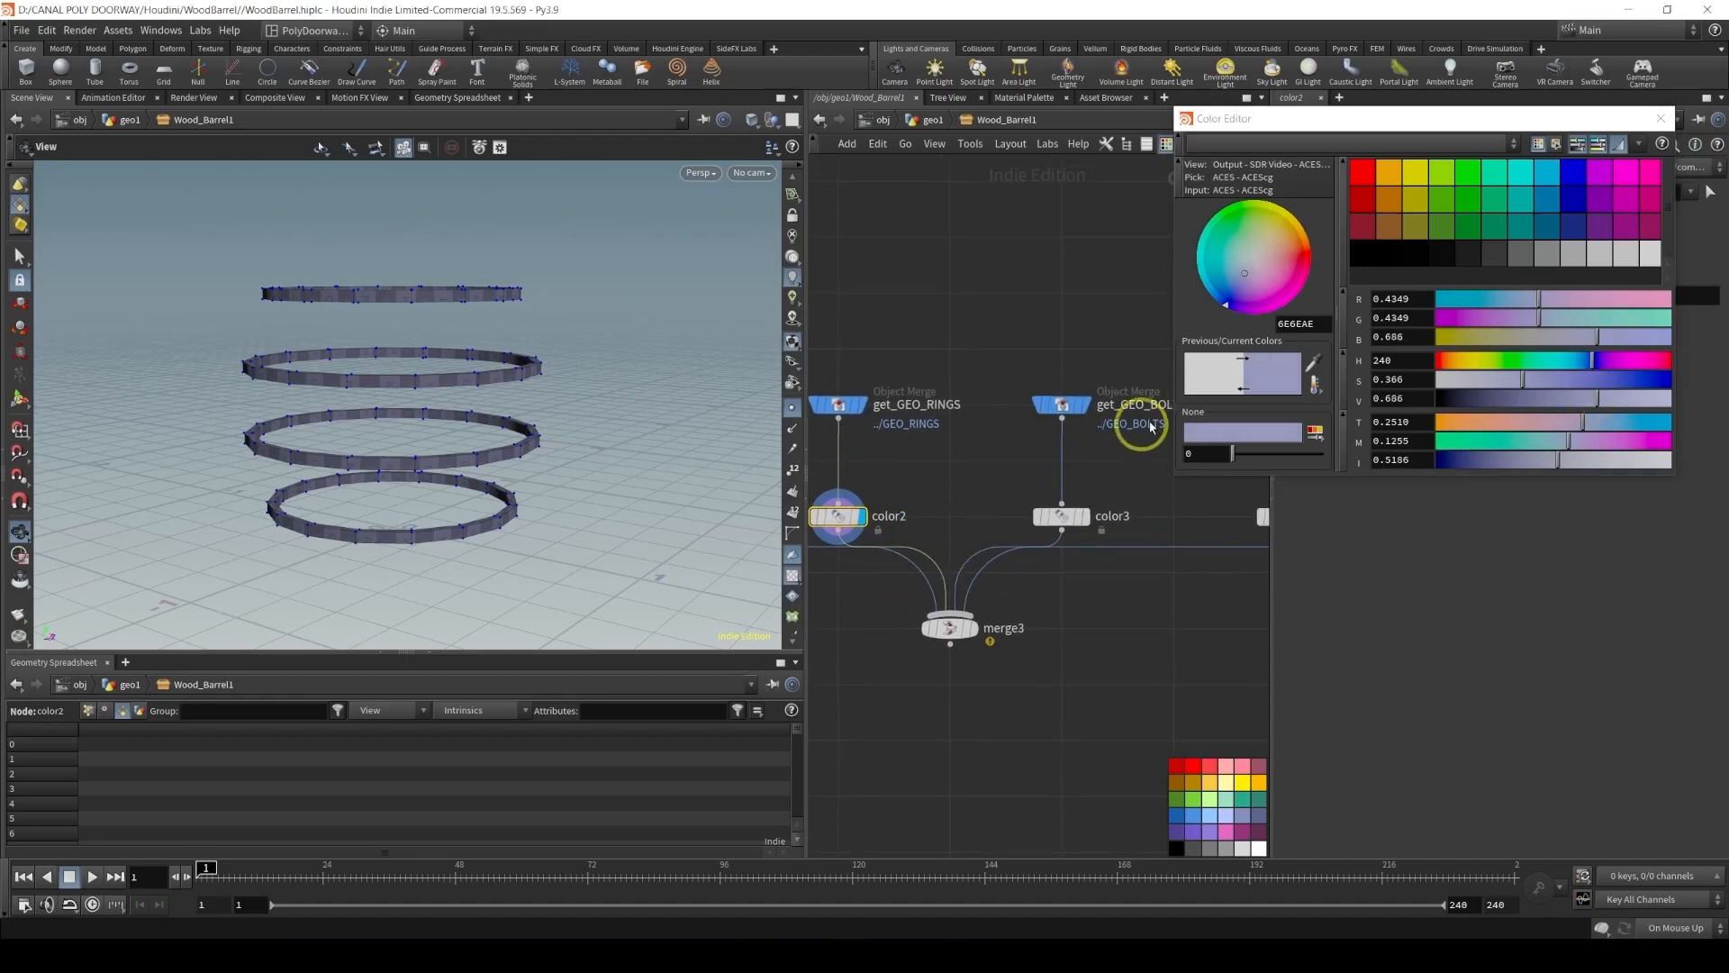
# Display color3 on the bolts and set its colour to a mid grey (0.5, 0.5, 0.5)
pyautogui.click(1064, 520)
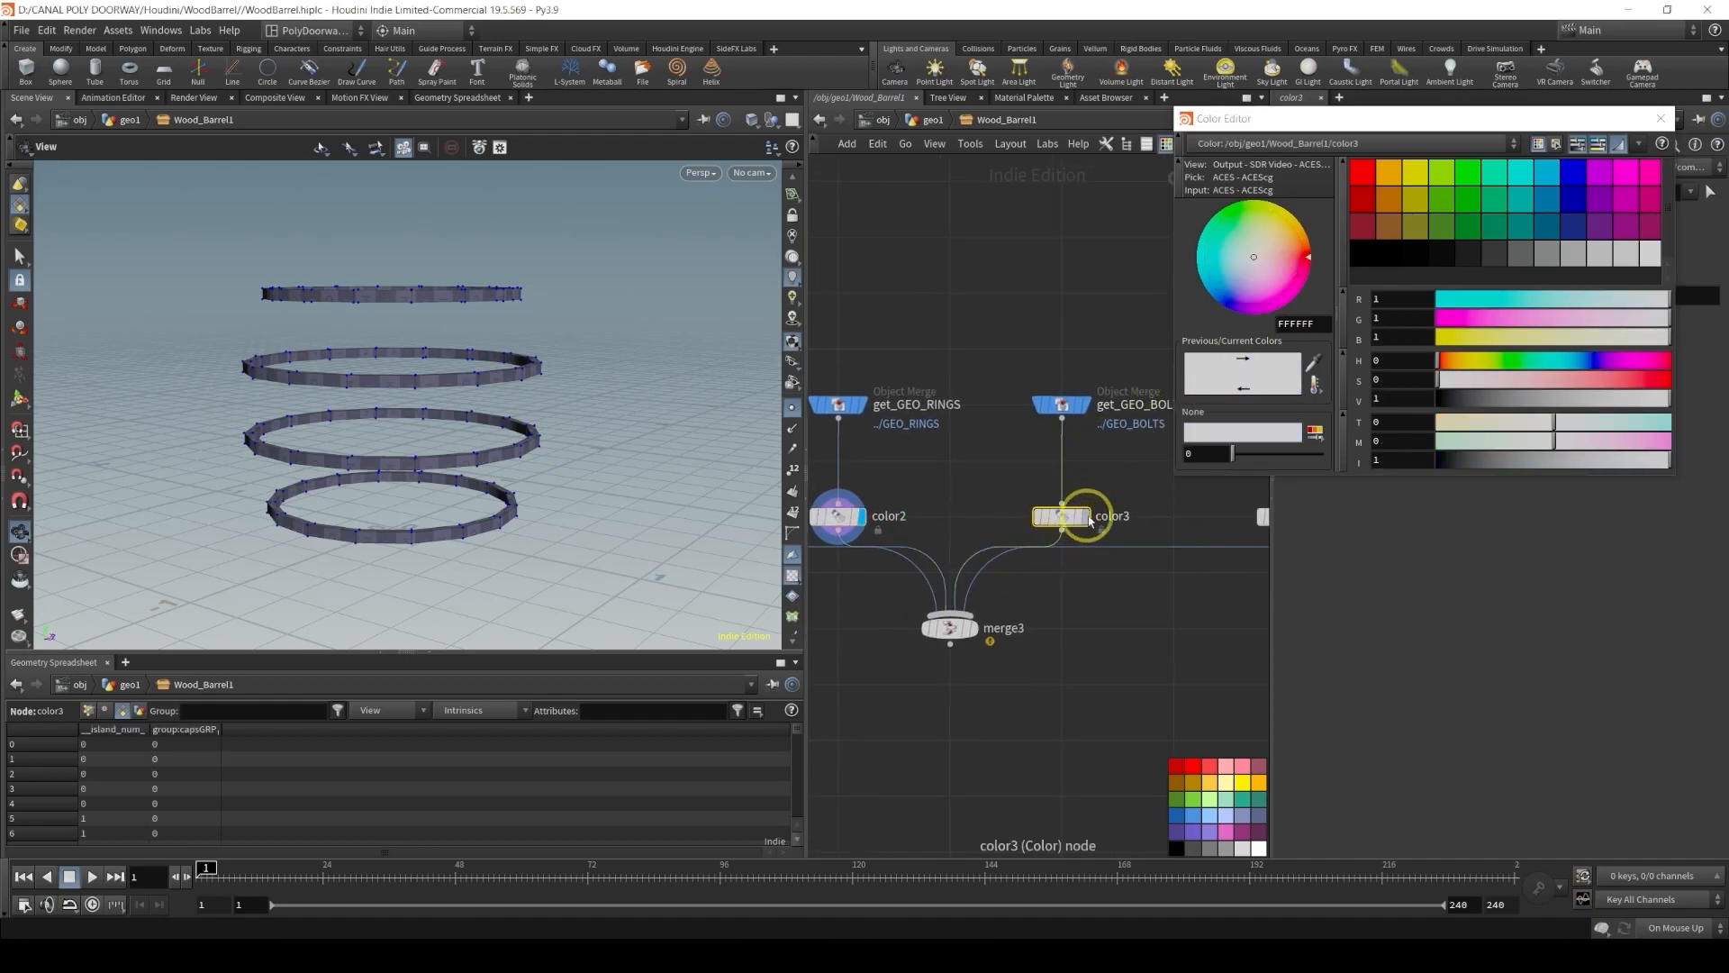
pyautogui.click(1090, 489)
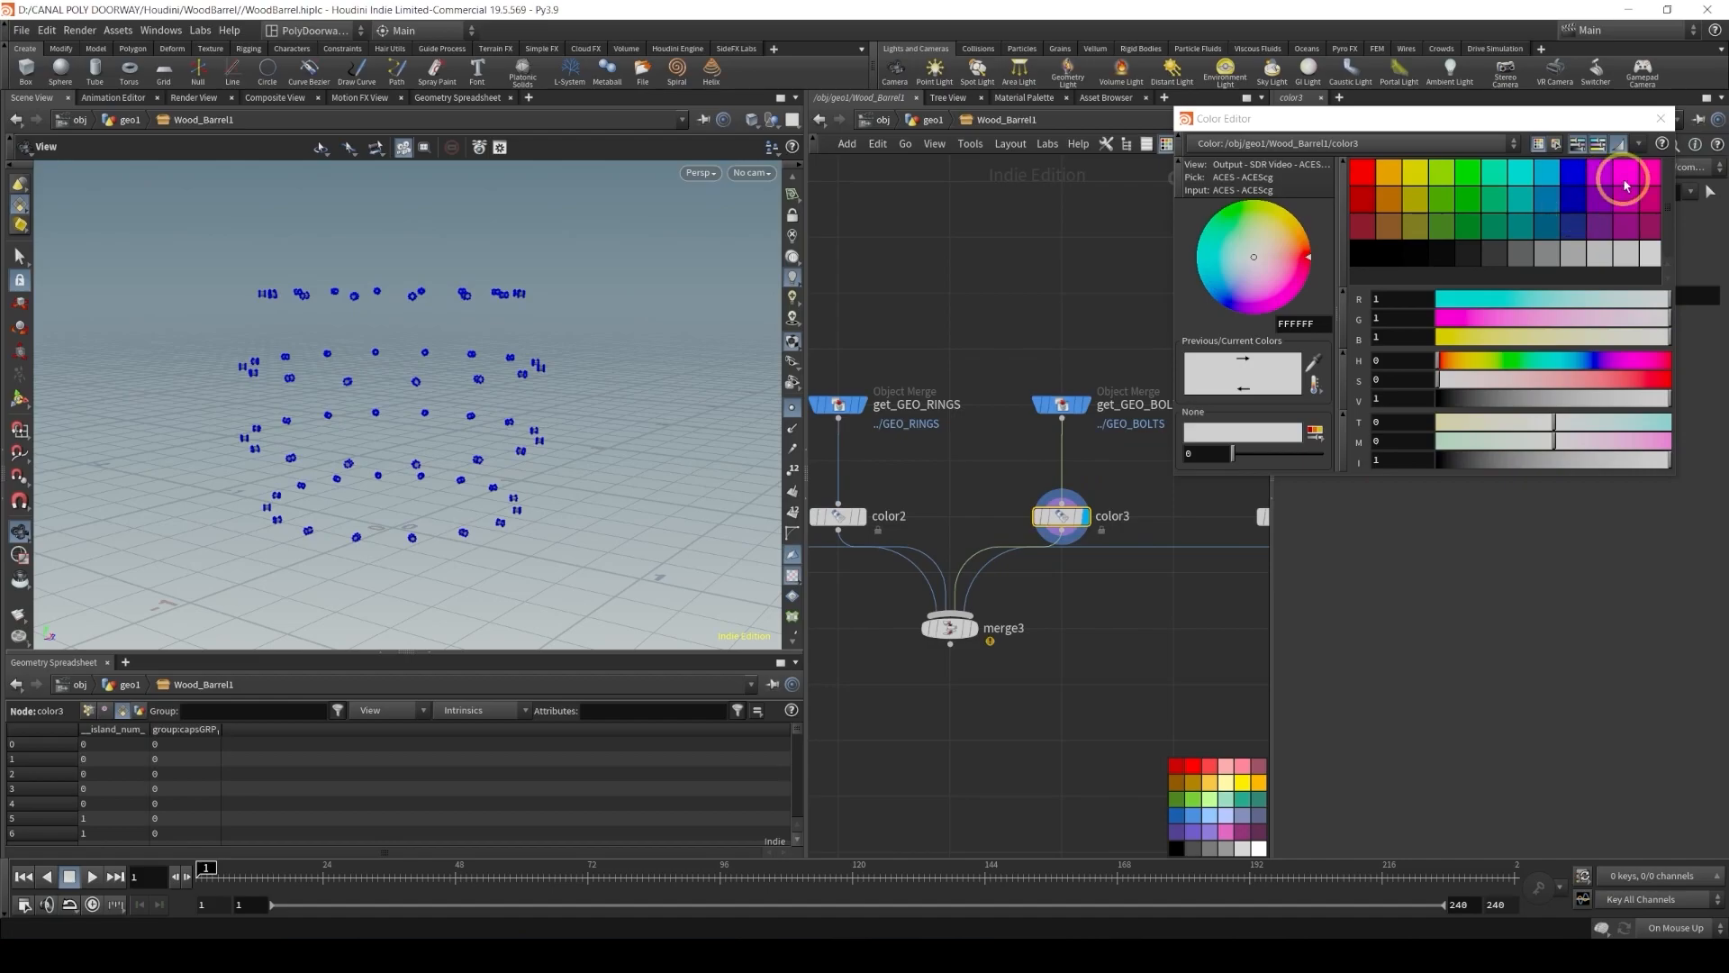
pyautogui.click(1693, 123)
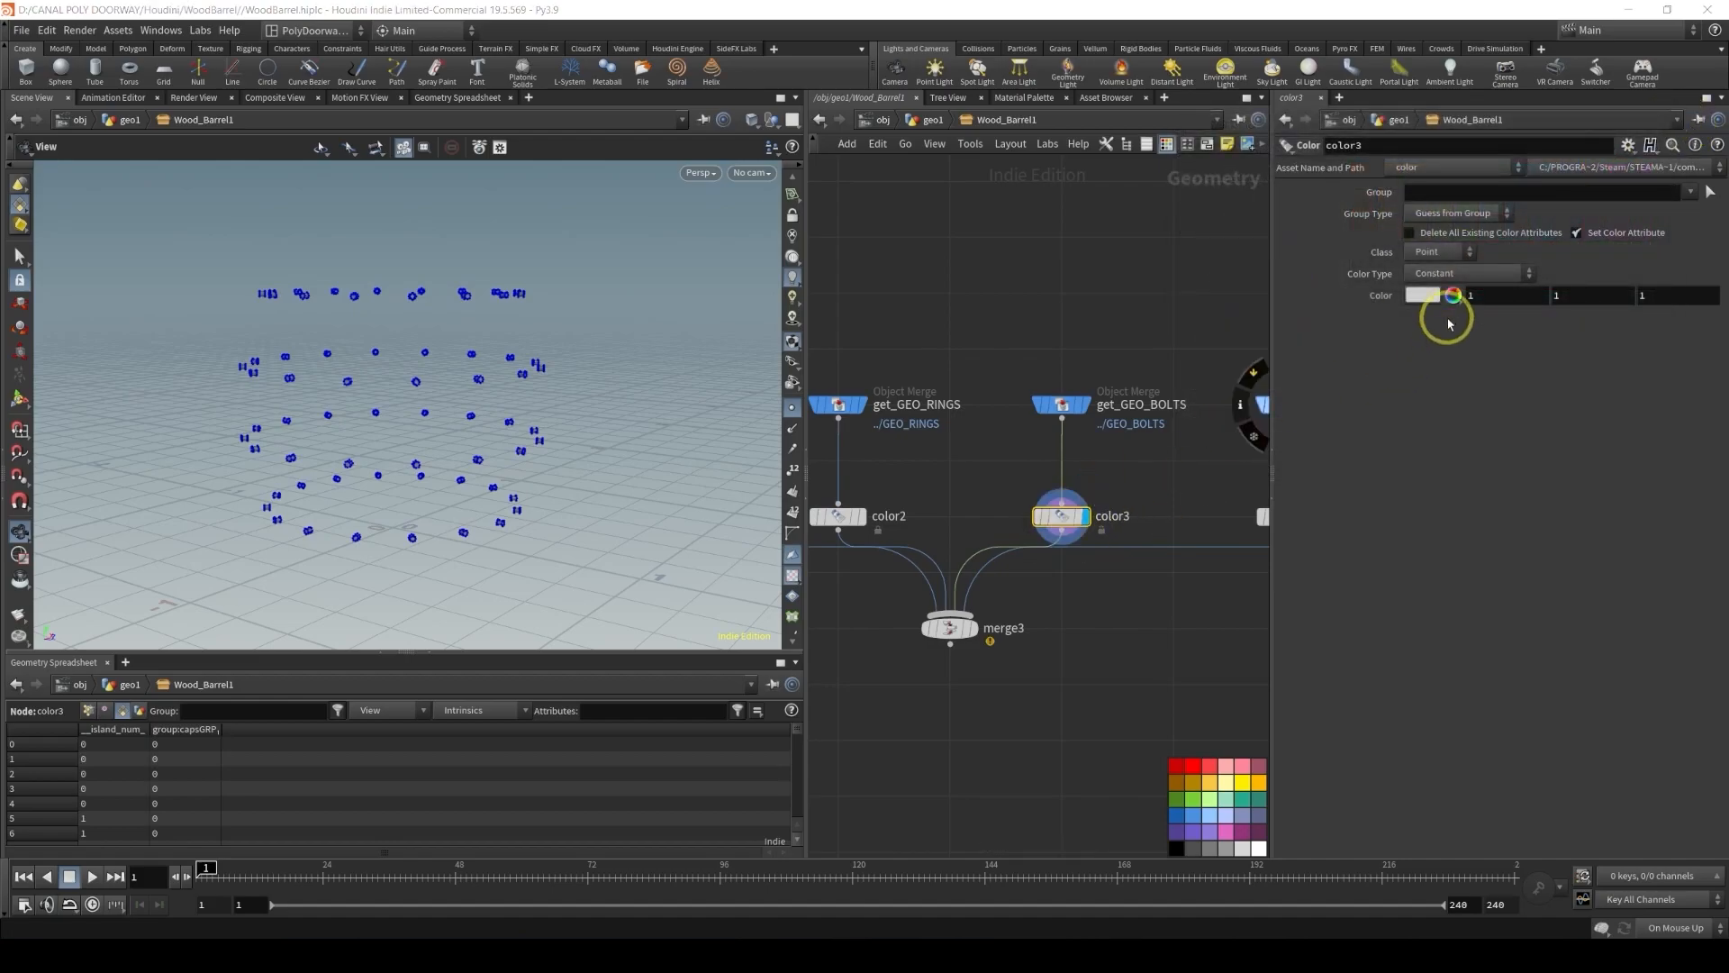
pyautogui.click(1424, 296)
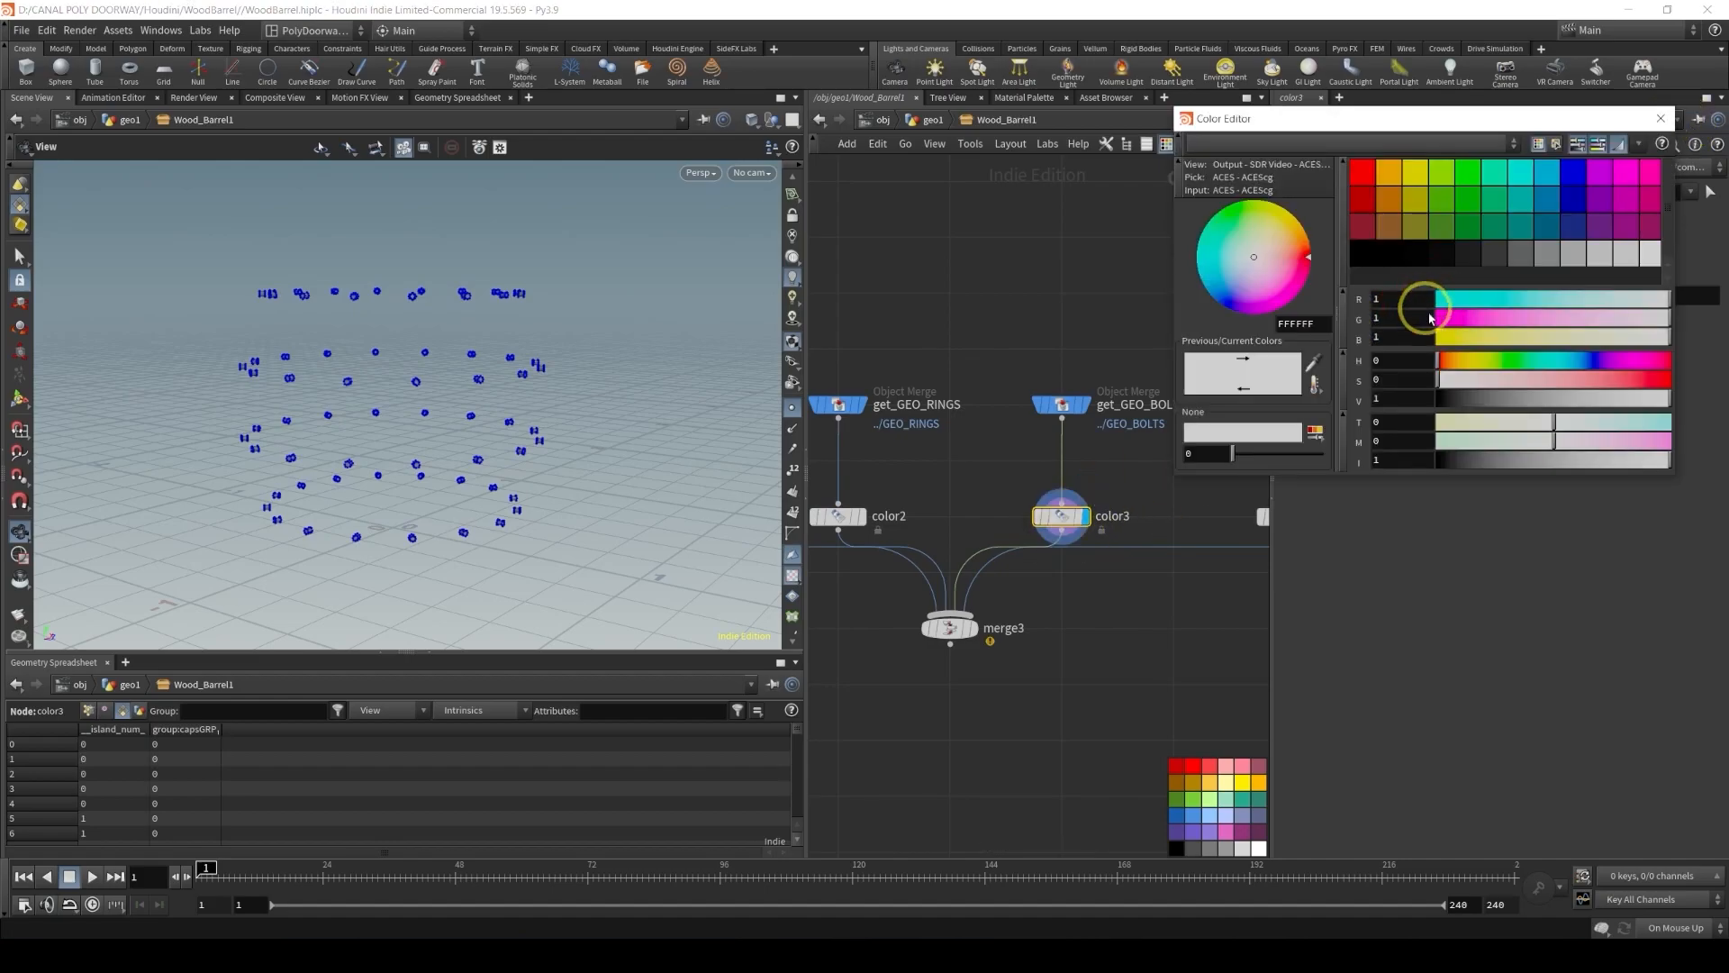
pyautogui.click(1576, 255)
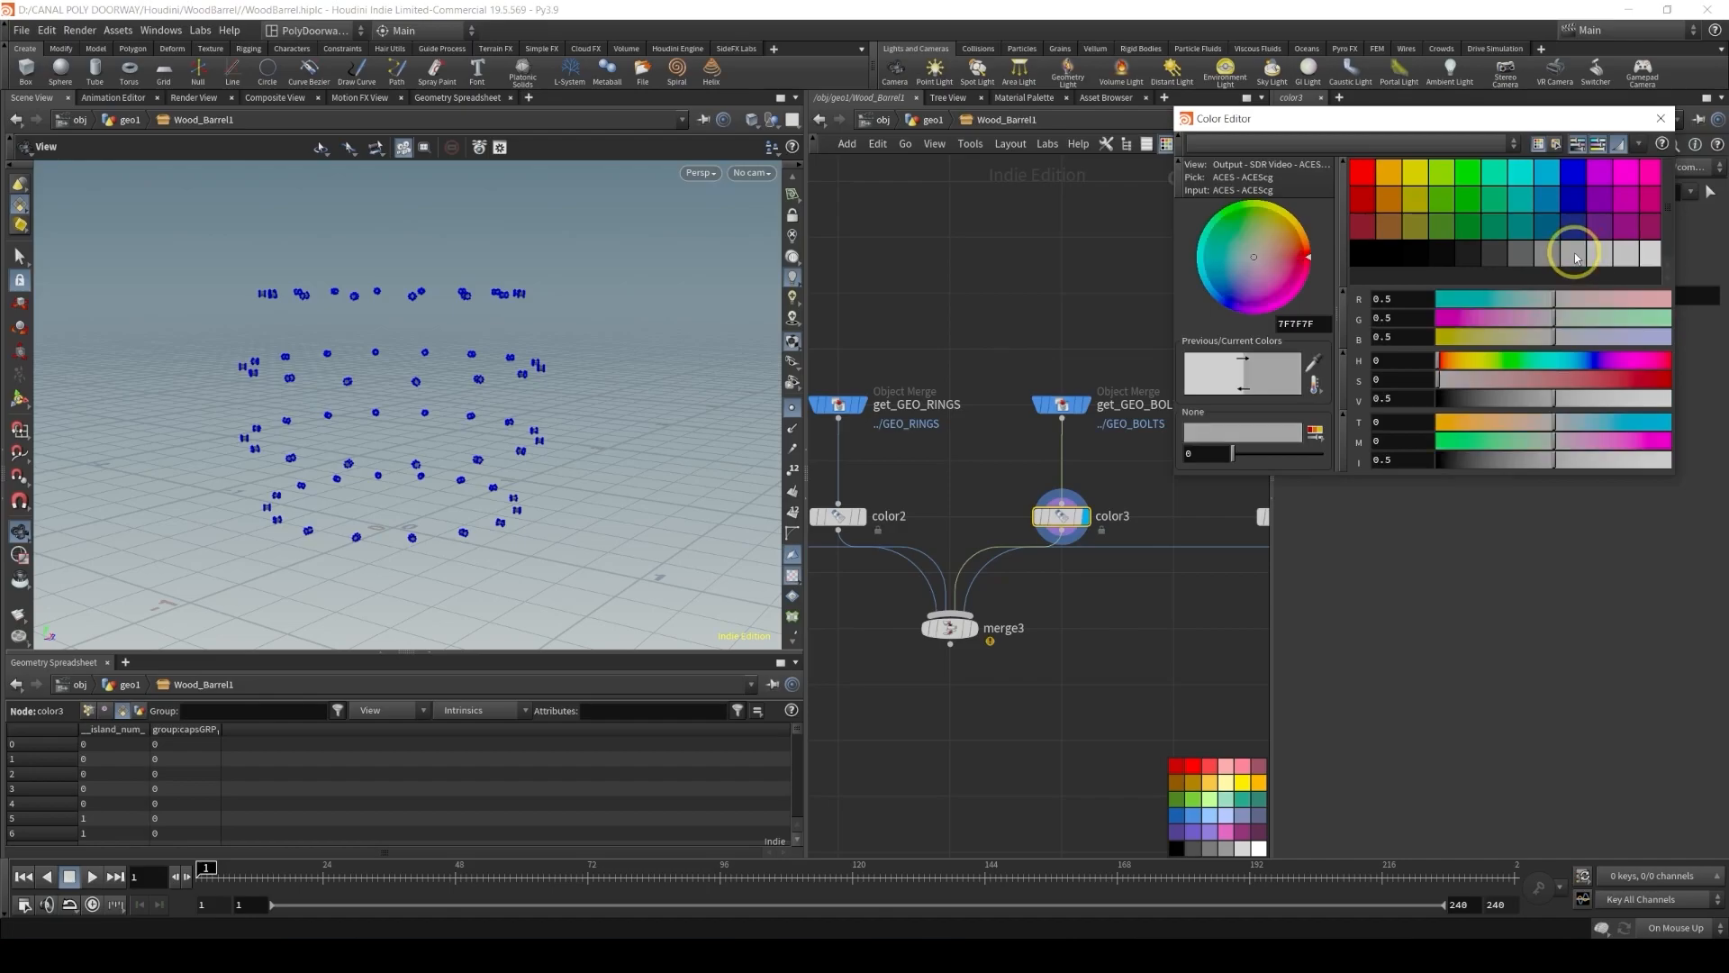
pyautogui.click(1661, 119)
# Display color4 on the covers and set its colour to a warm brown (hue 30, saturation 0.765, value 0.305)
pyautogui.moveTo(1263, 520); pyautogui.dragTo(1146, 551, button='middle')
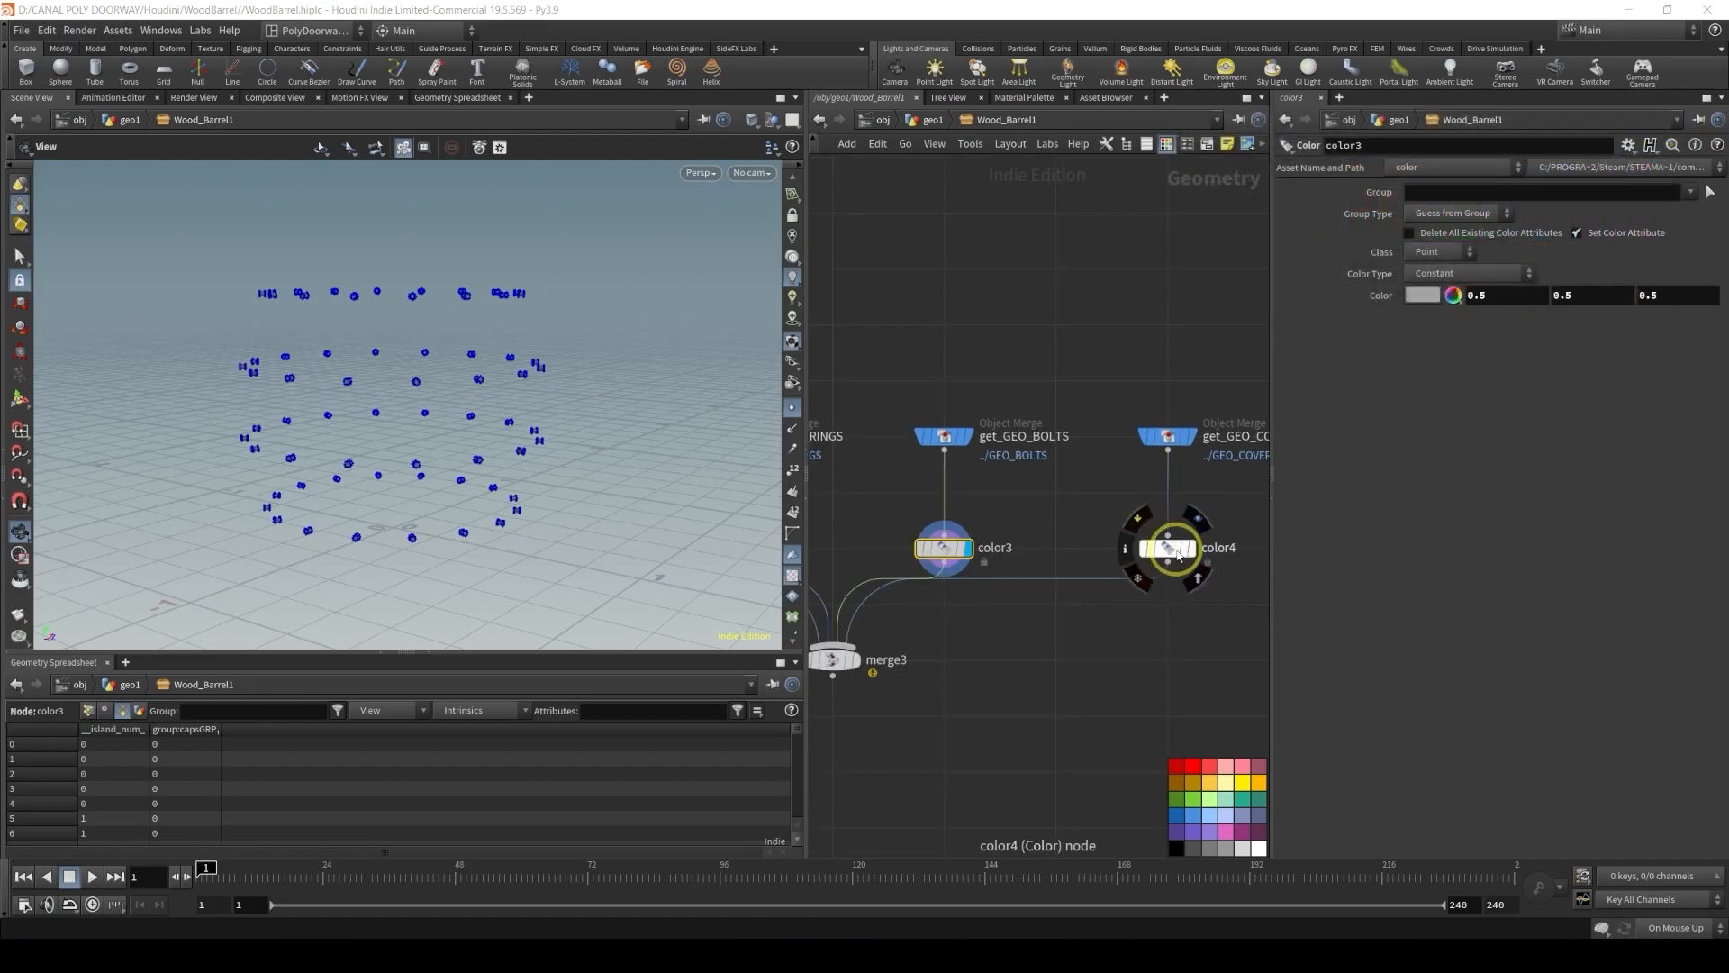
pyautogui.click(1191, 551)
pyautogui.click(1169, 548)
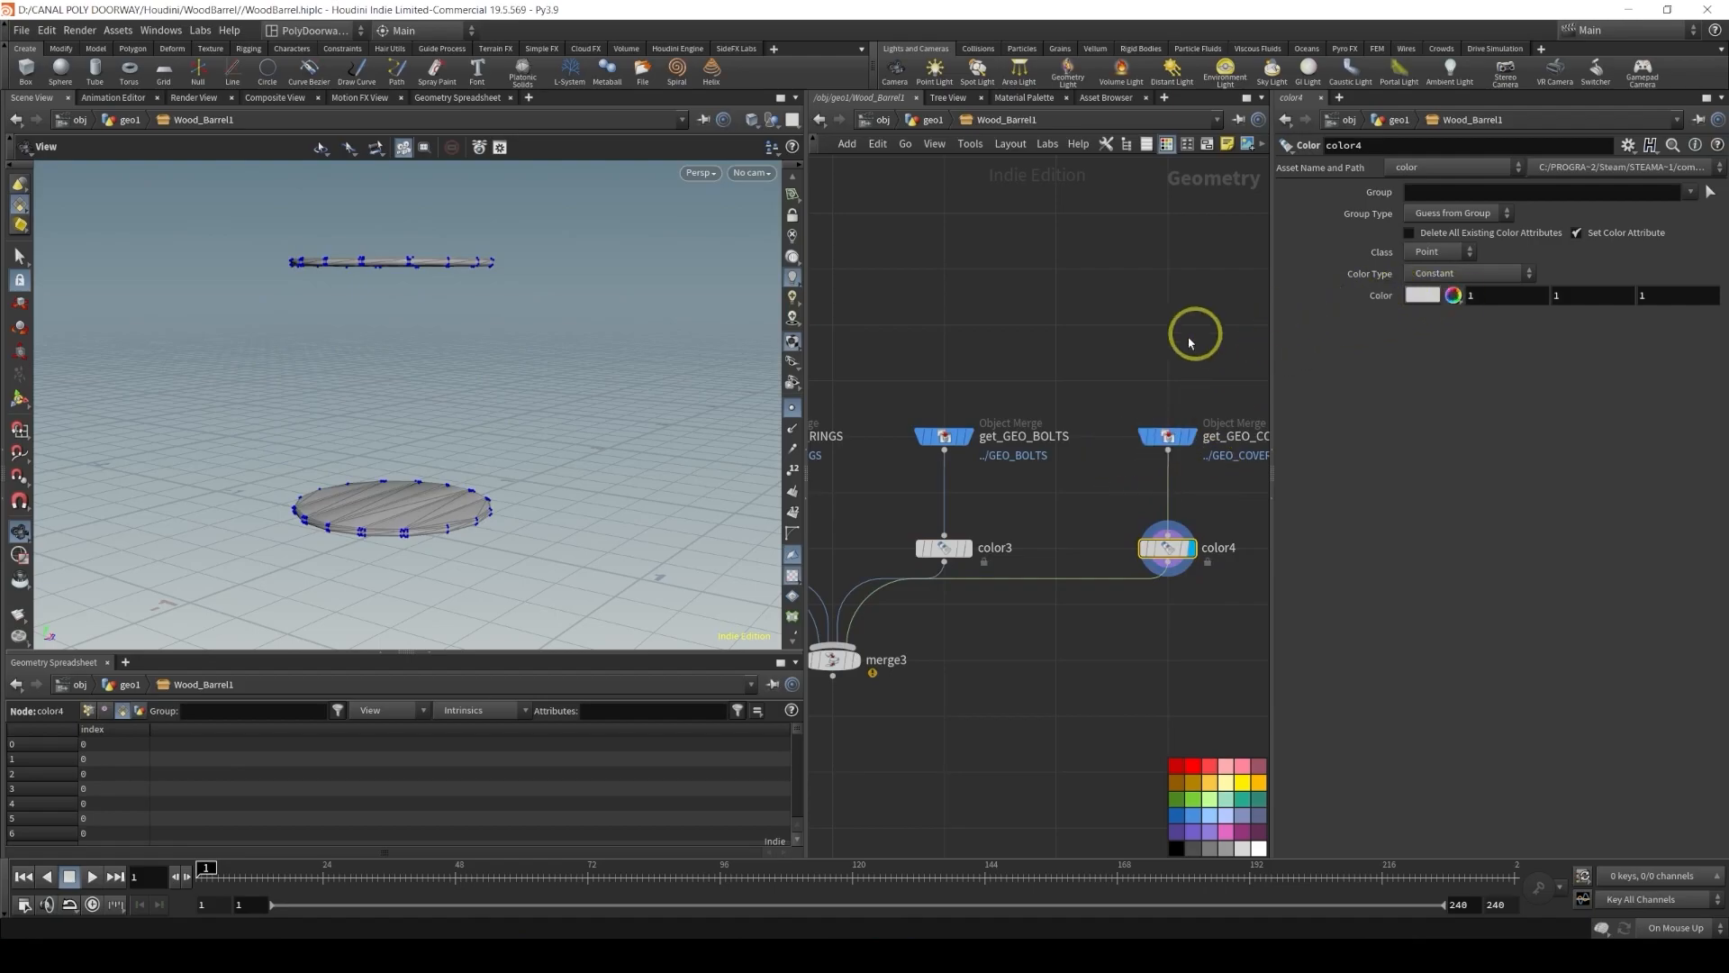
pyautogui.click(1423, 295)
pyautogui.click(1388, 198)
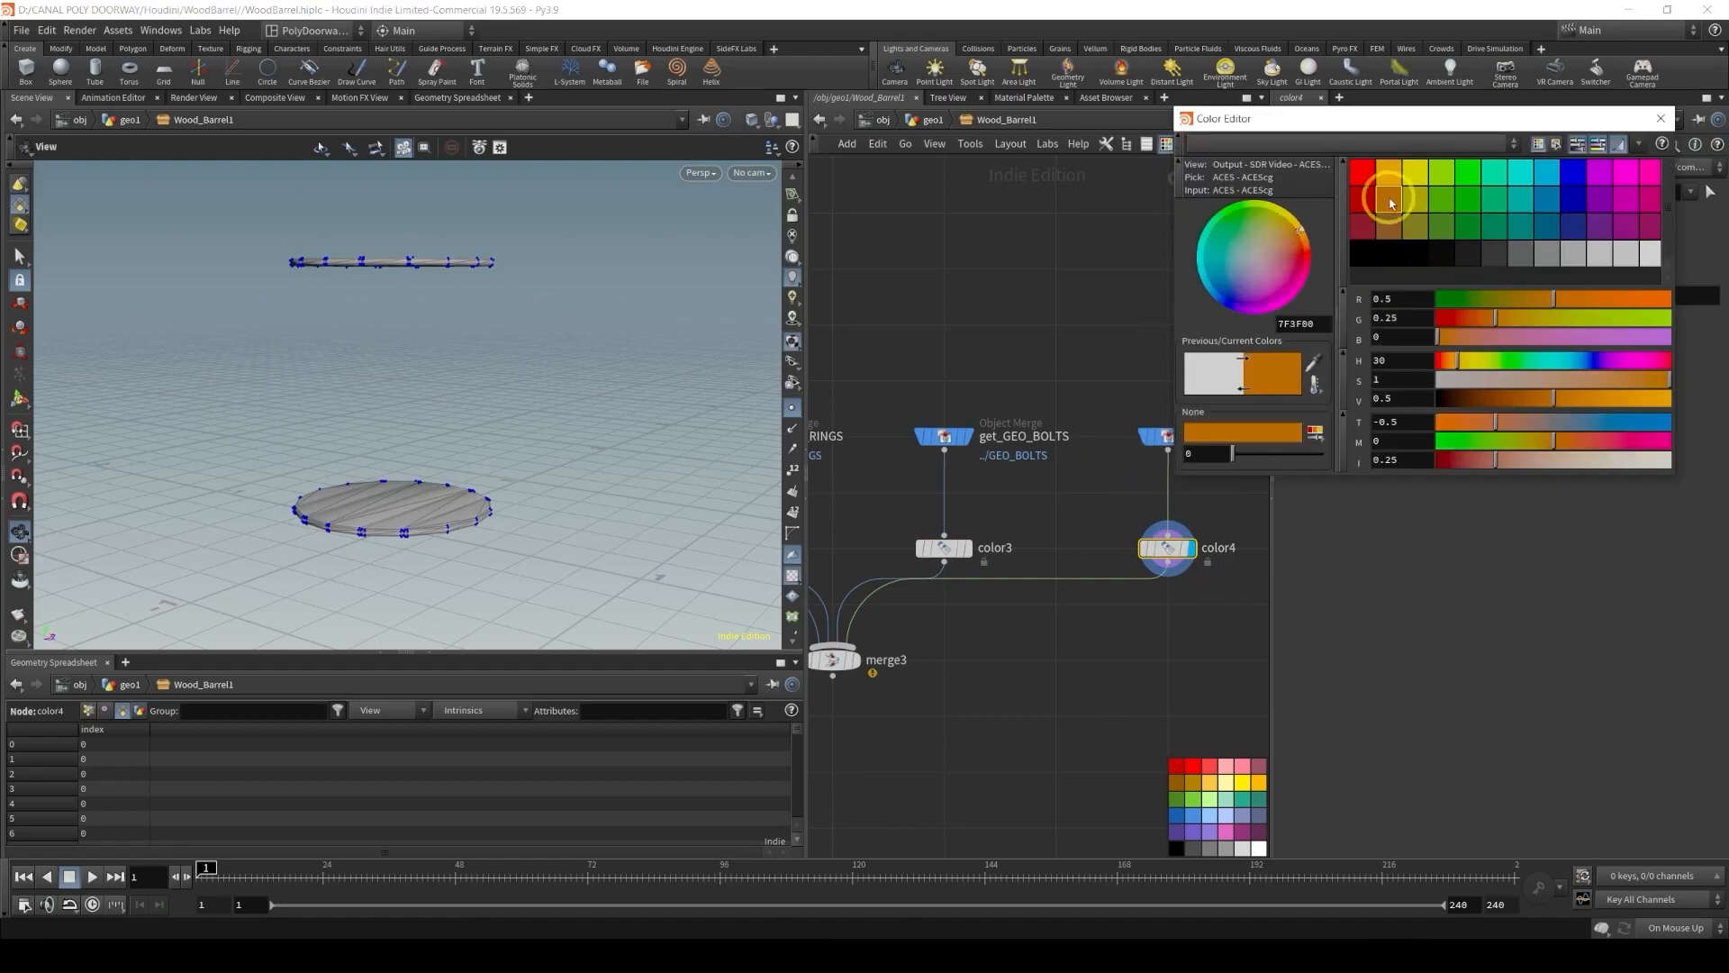
pyautogui.click(1599, 379)
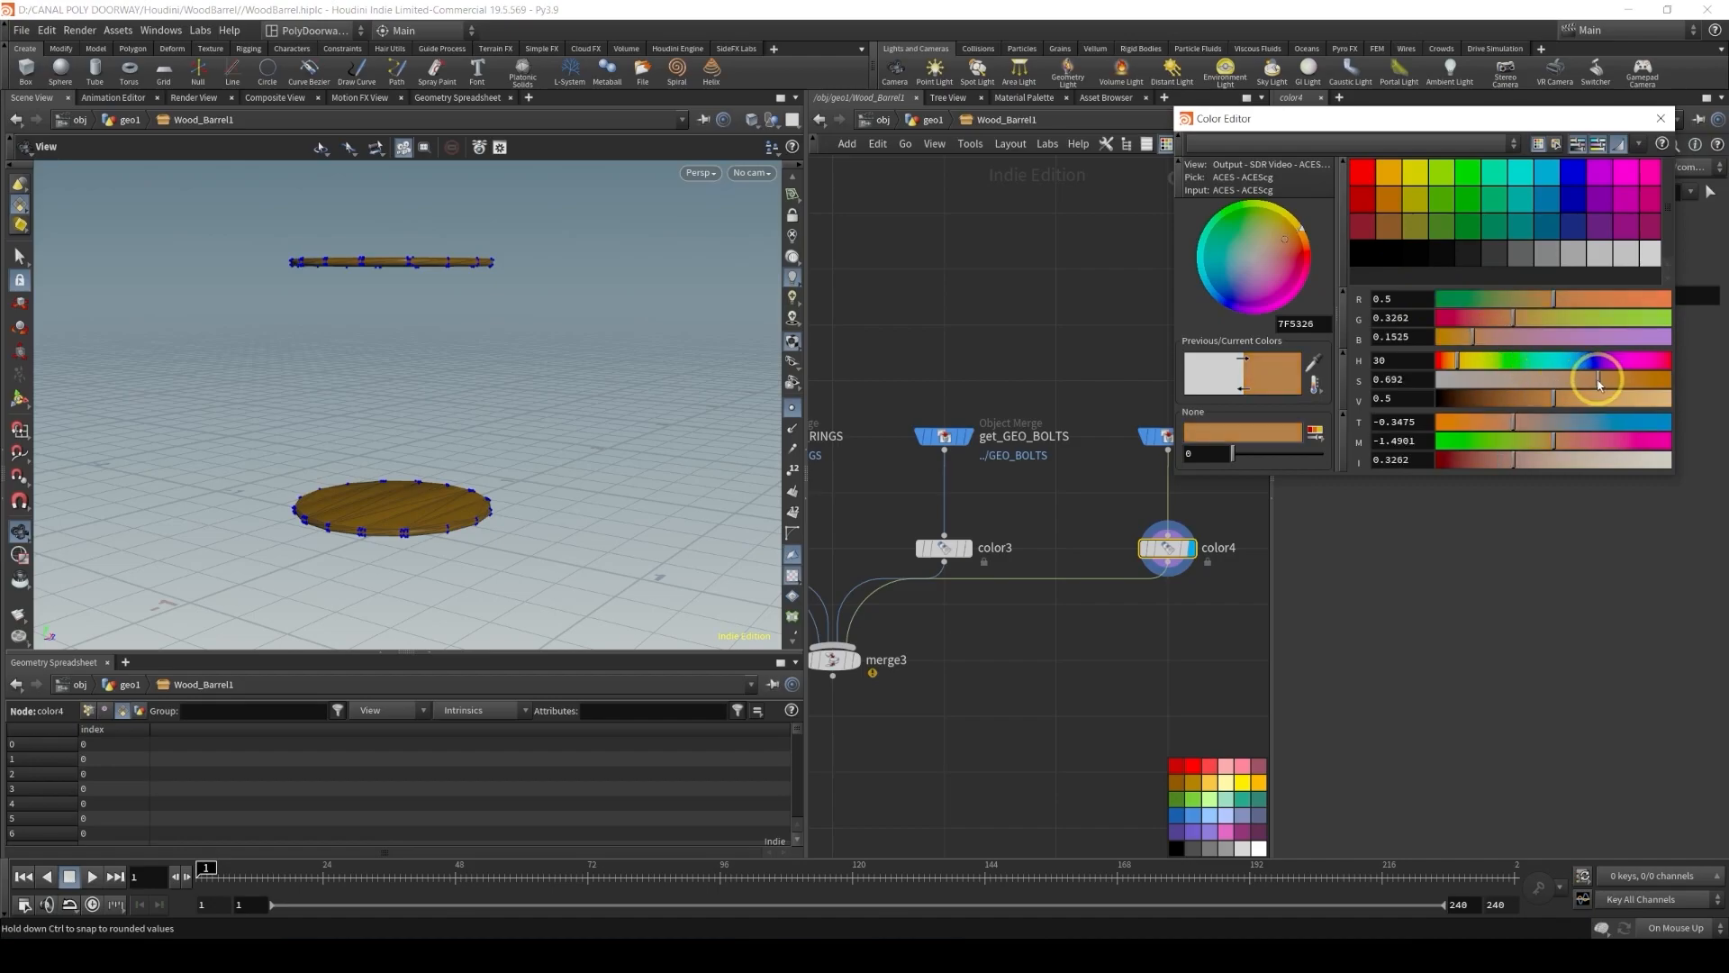
pyautogui.click(1523, 398)
pyautogui.moveTo(1522, 400); pyautogui.dragTo(1612, 383)
pyautogui.click(1509, 401)
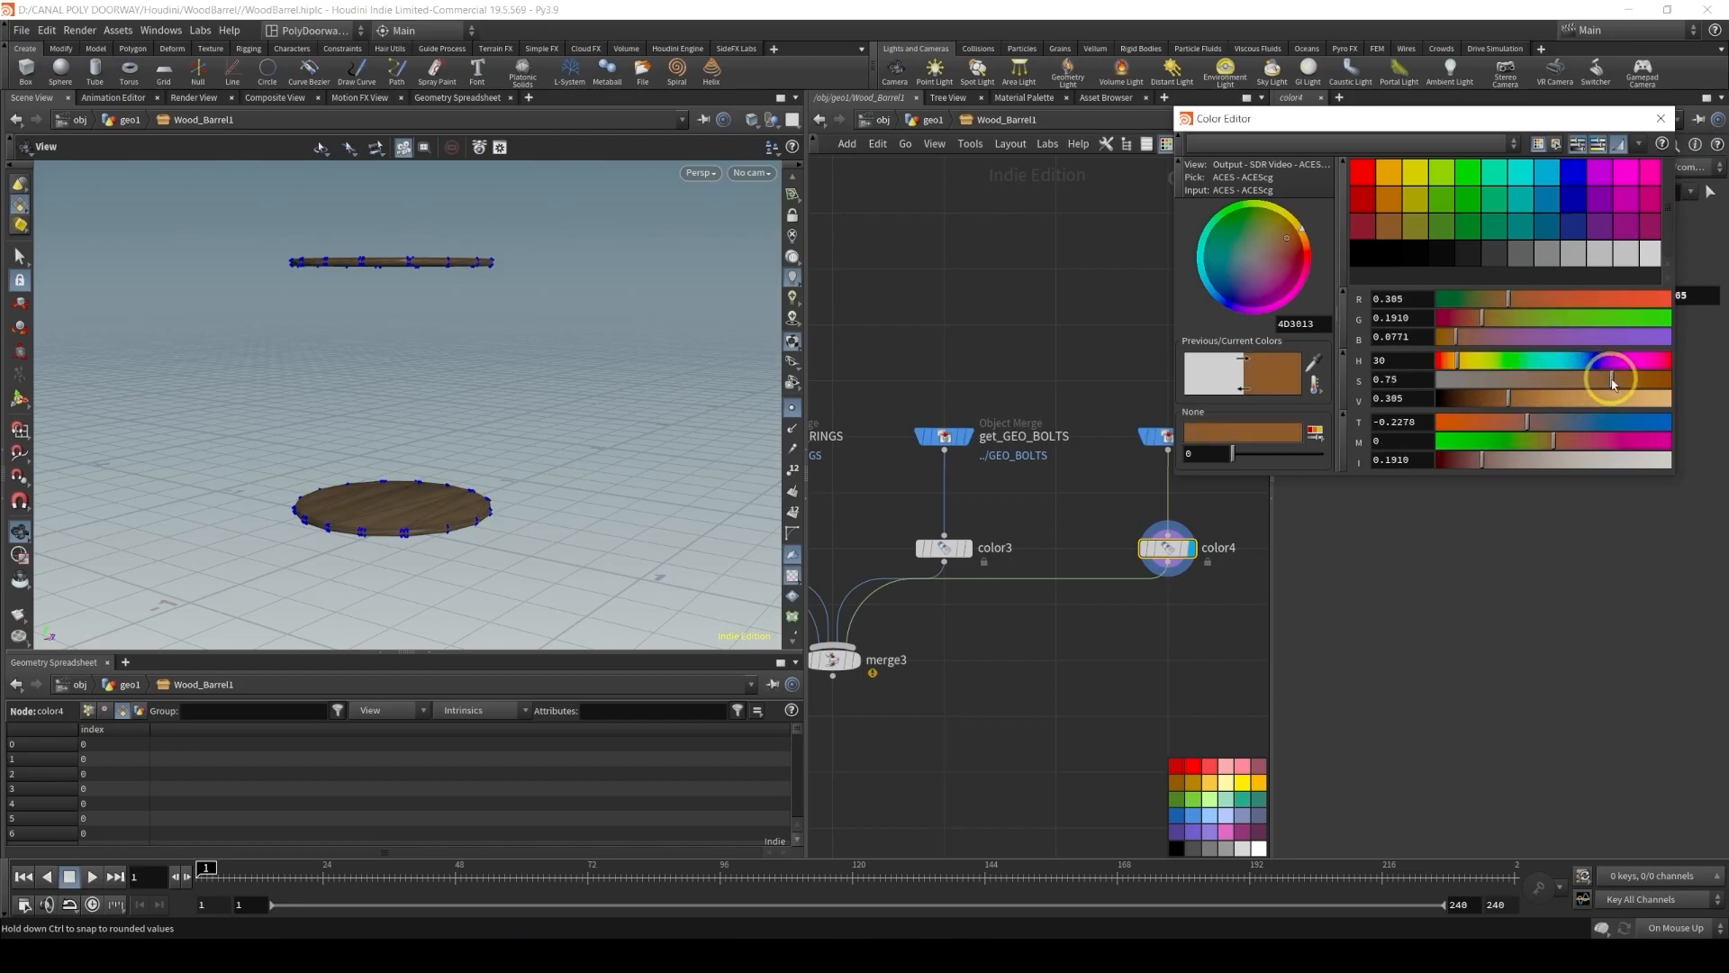
# Display merge3 to view the assembled coloured barrel and close the colour editor
pyautogui.moveTo(1027, 677); pyautogui.dragTo(1217, 567, button='middle')
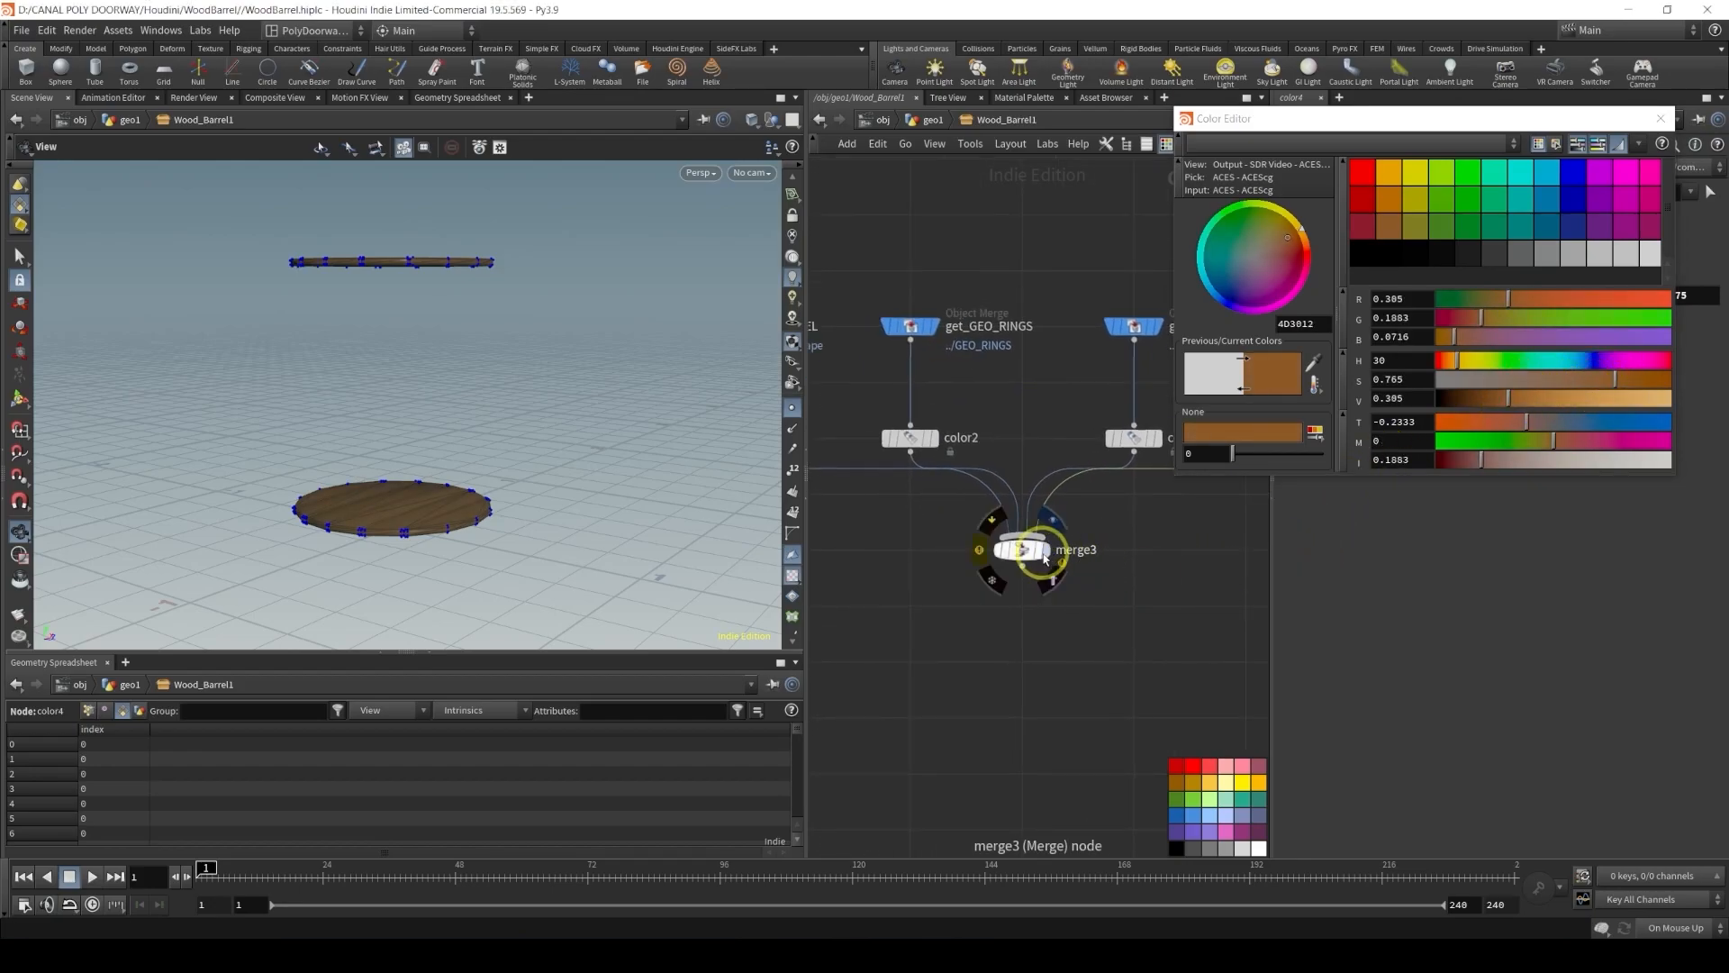
pyautogui.click(1048, 551)
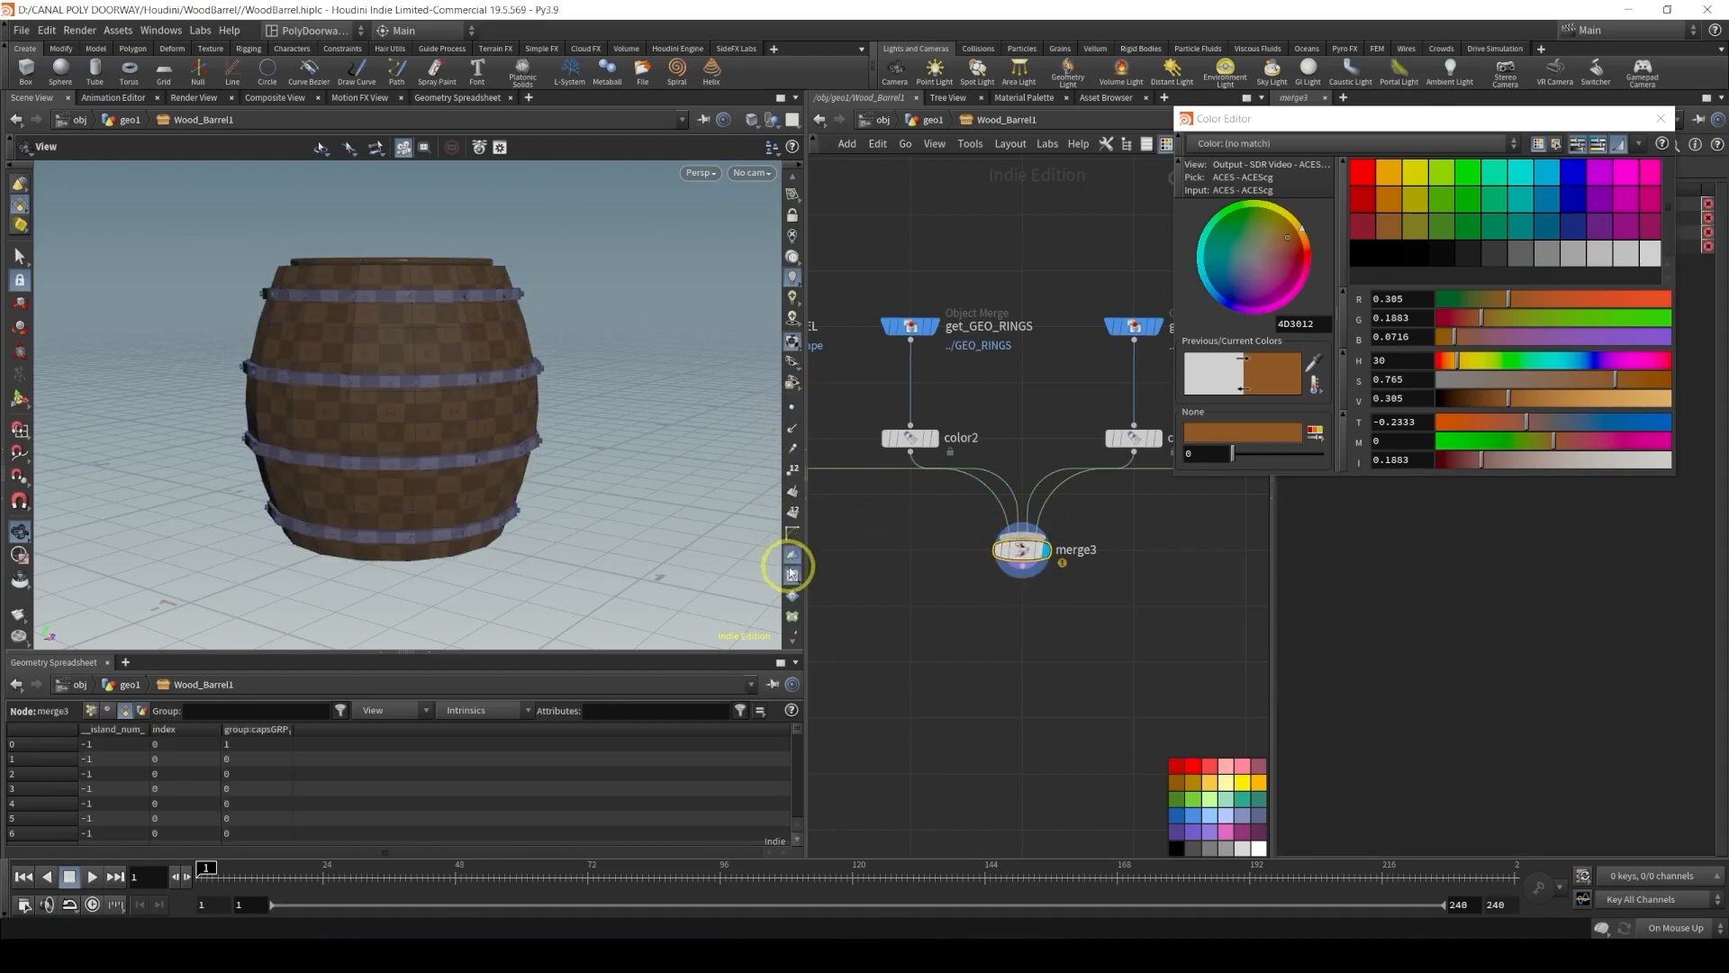
pyautogui.click(719, 514)
pyautogui.keyDown('alt'); pyautogui.moveTo(719, 515); pyautogui.dragTo(544, 390); pyautogui.keyUp('alt')
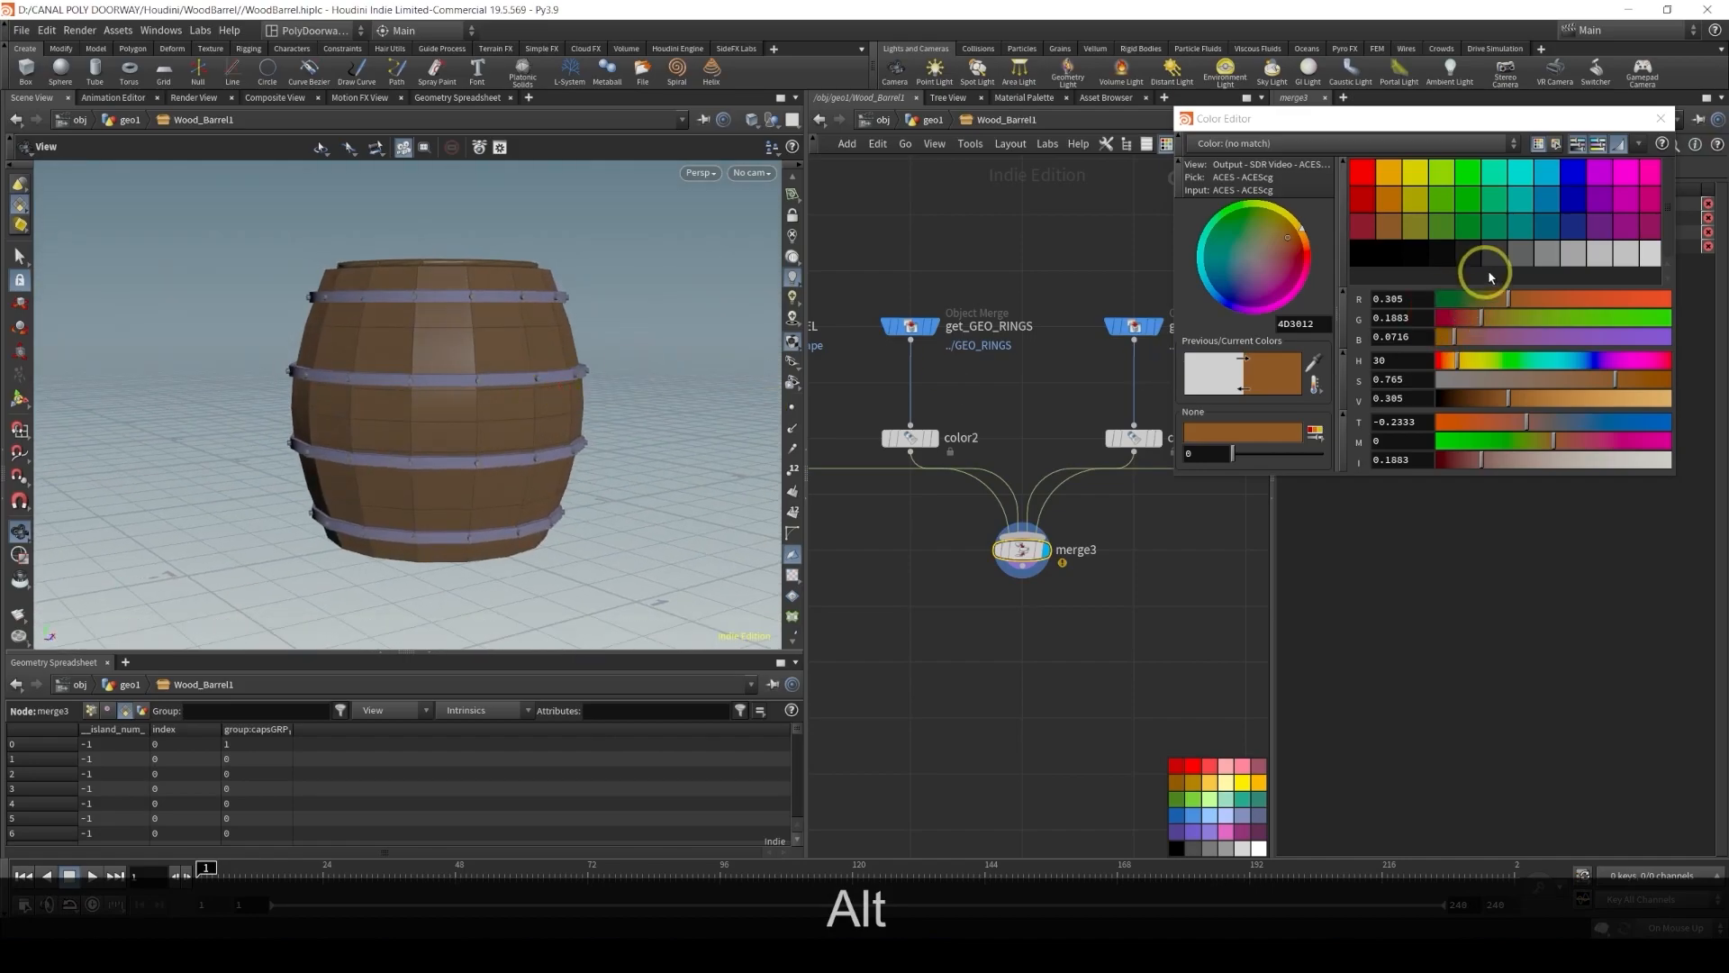
pyautogui.click(1672, 120)
# Add a Null node below merge3 and wire merge3 into it
pyautogui.moveTo(1054, 645); pyautogui.dragTo(1035, 559, button='middle')
pyautogui.press('Tab')
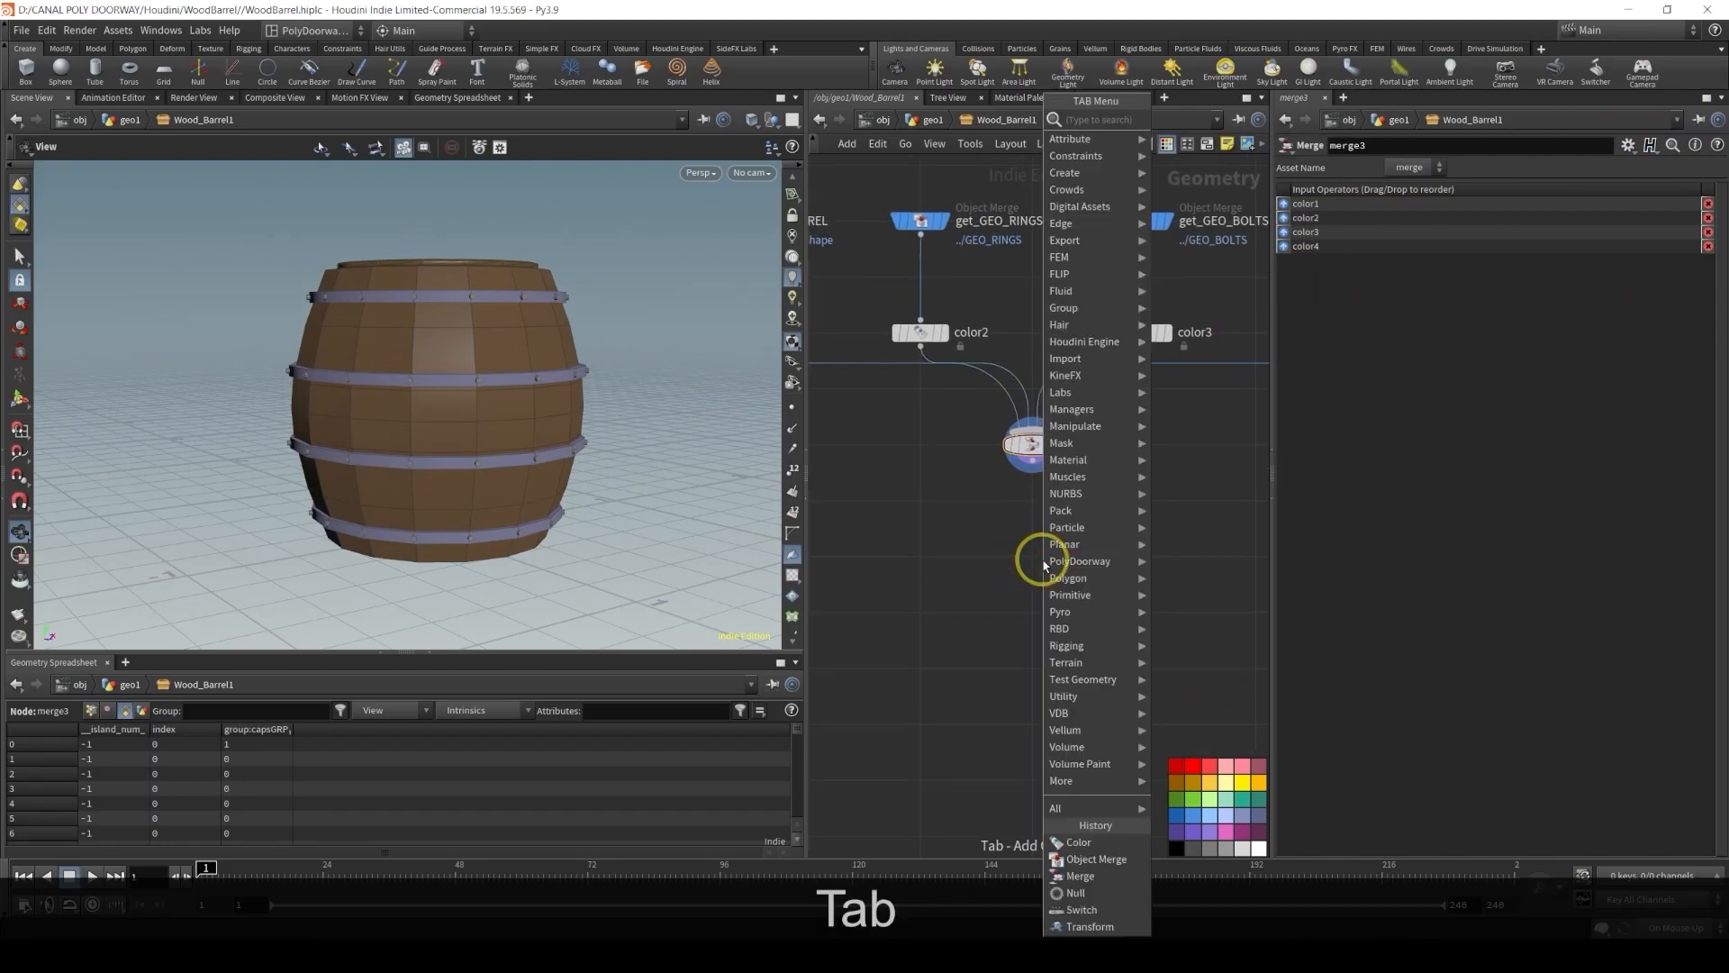
pyautogui.write('nul')
pyautogui.press('Return')
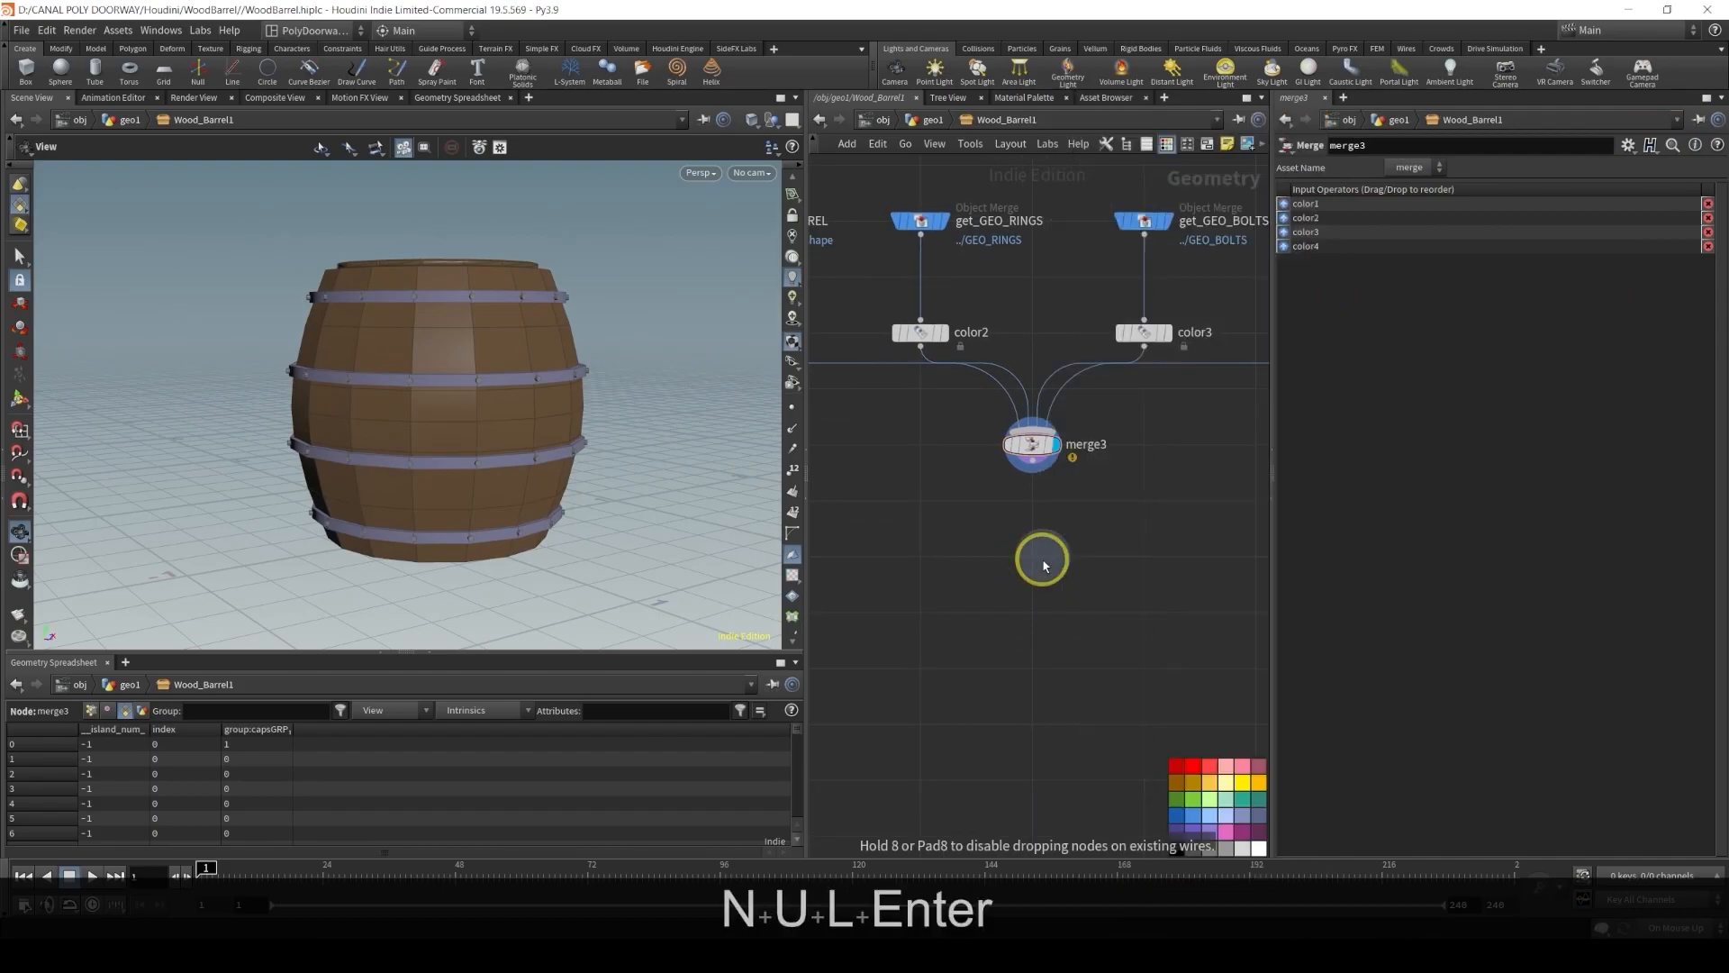
pyautogui.click(1032, 557)
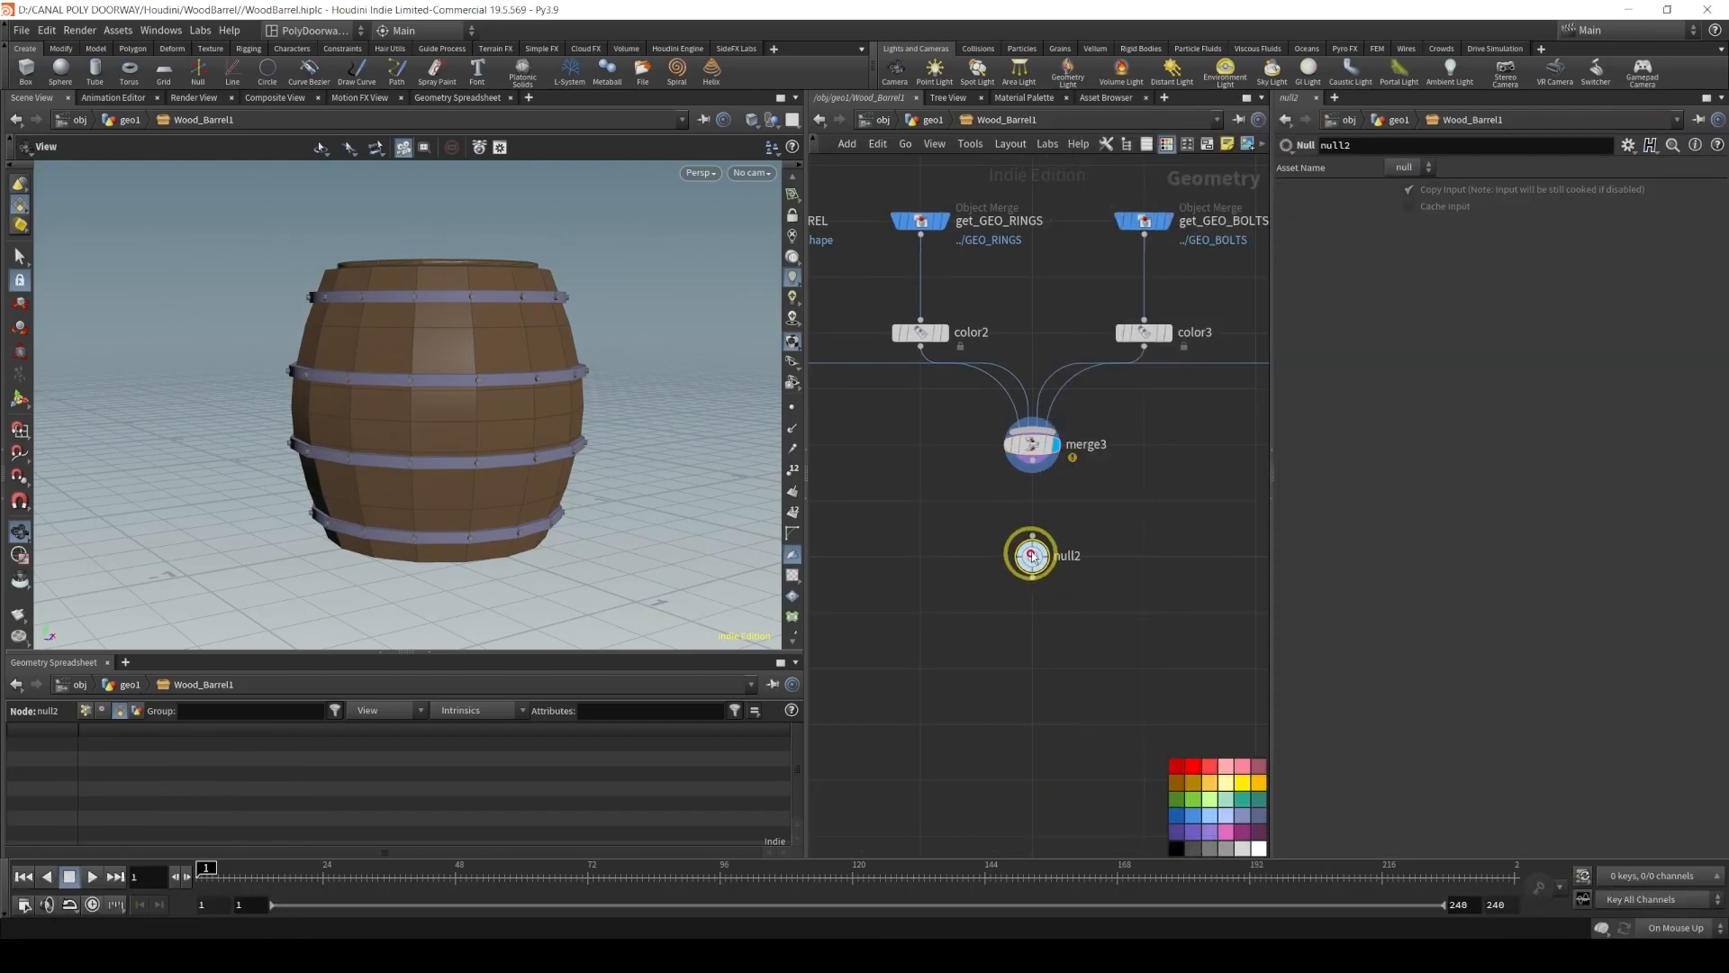
pyautogui.moveTo(1032, 474); pyautogui.dragTo(1032, 538)
# Rename the Null node to OUT_GEO_WOOD_BARREL
pyautogui.doubleClick(1070, 556)
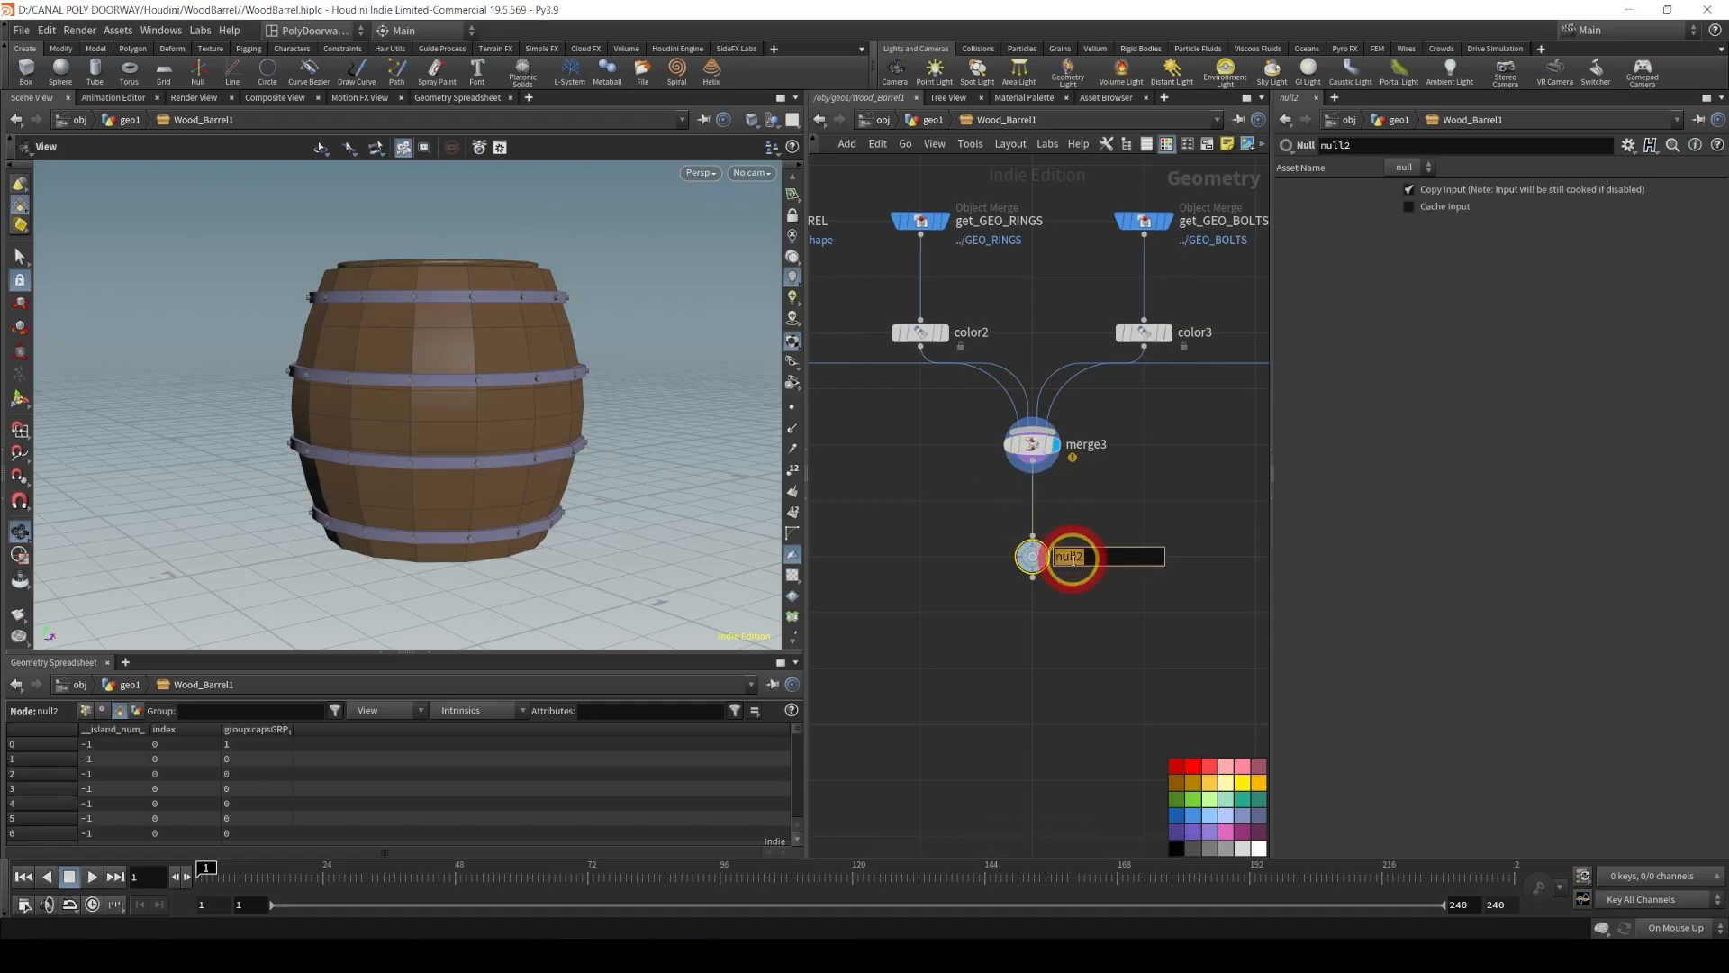
pyautogui.write('OUT')
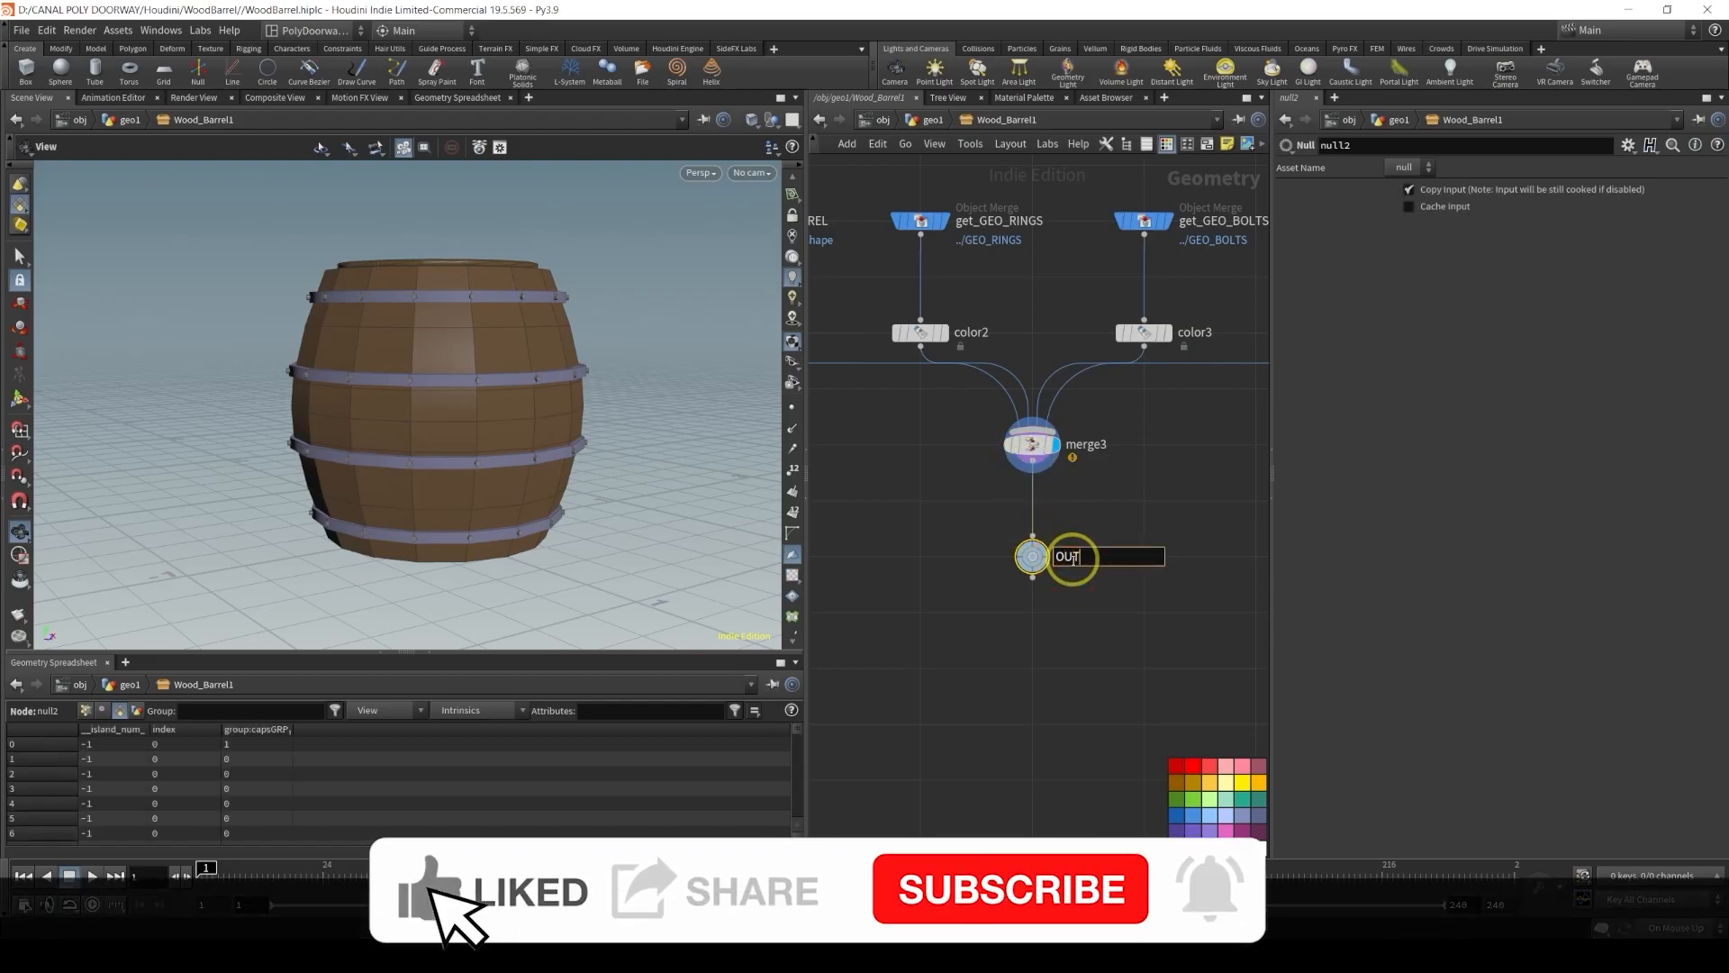
pyautogui.write('_GEO_WOOD_BARREL')
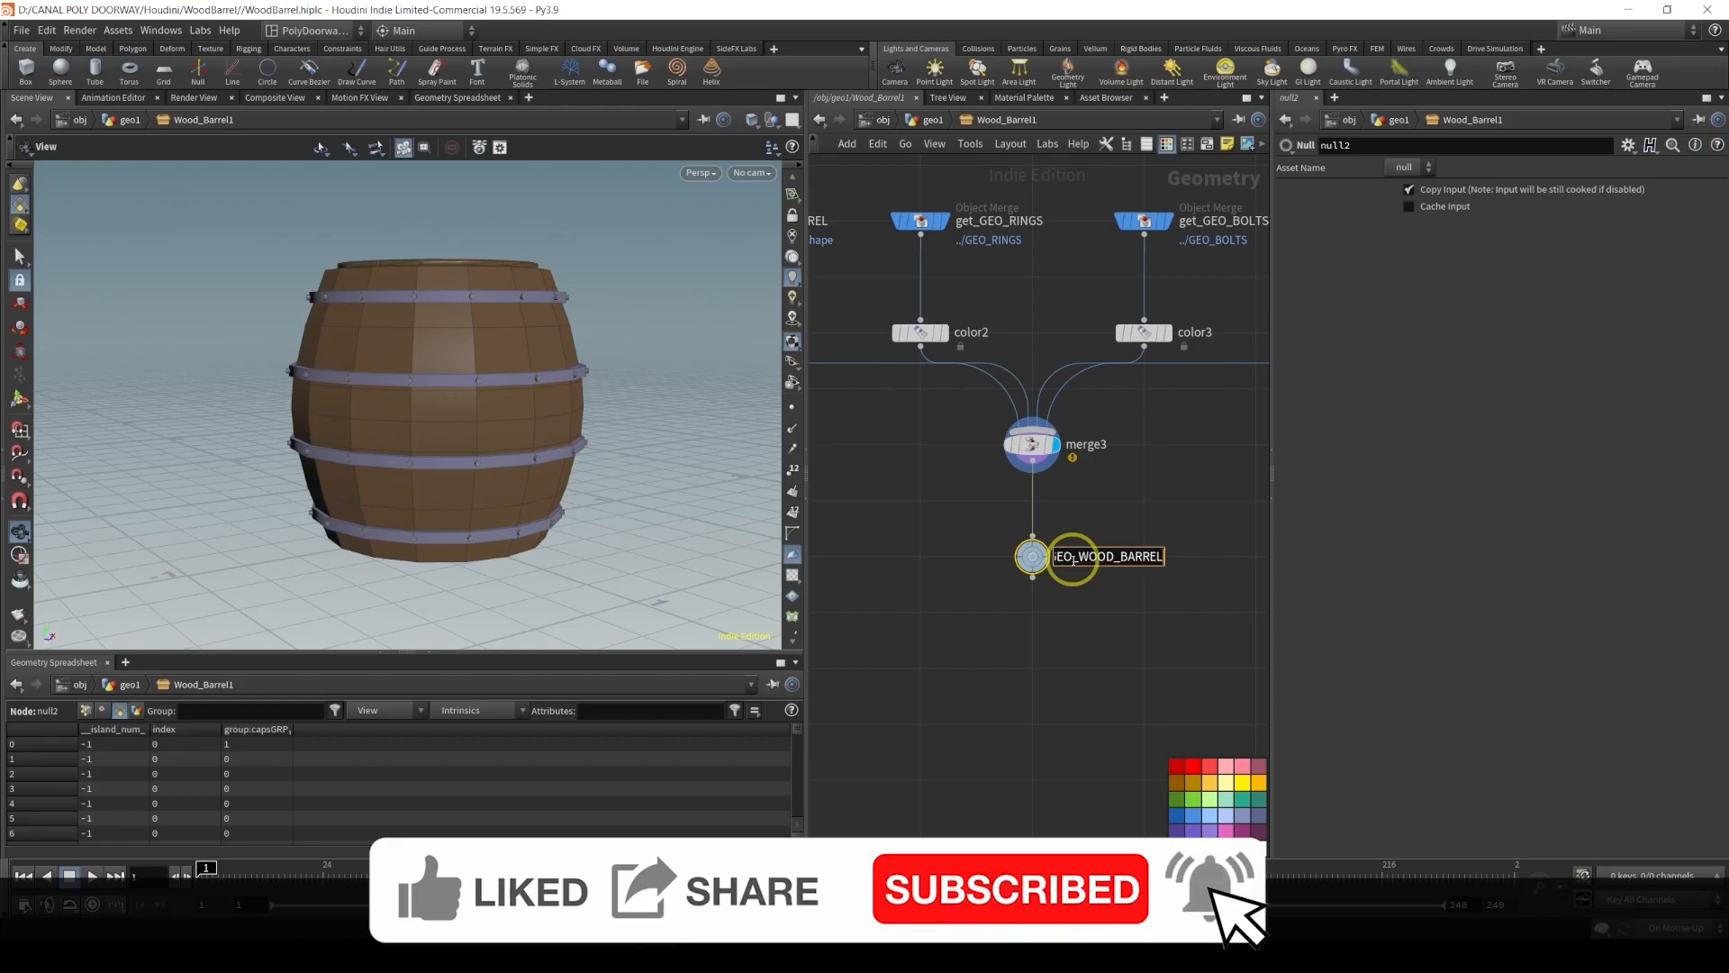
pyautogui.press('Return')
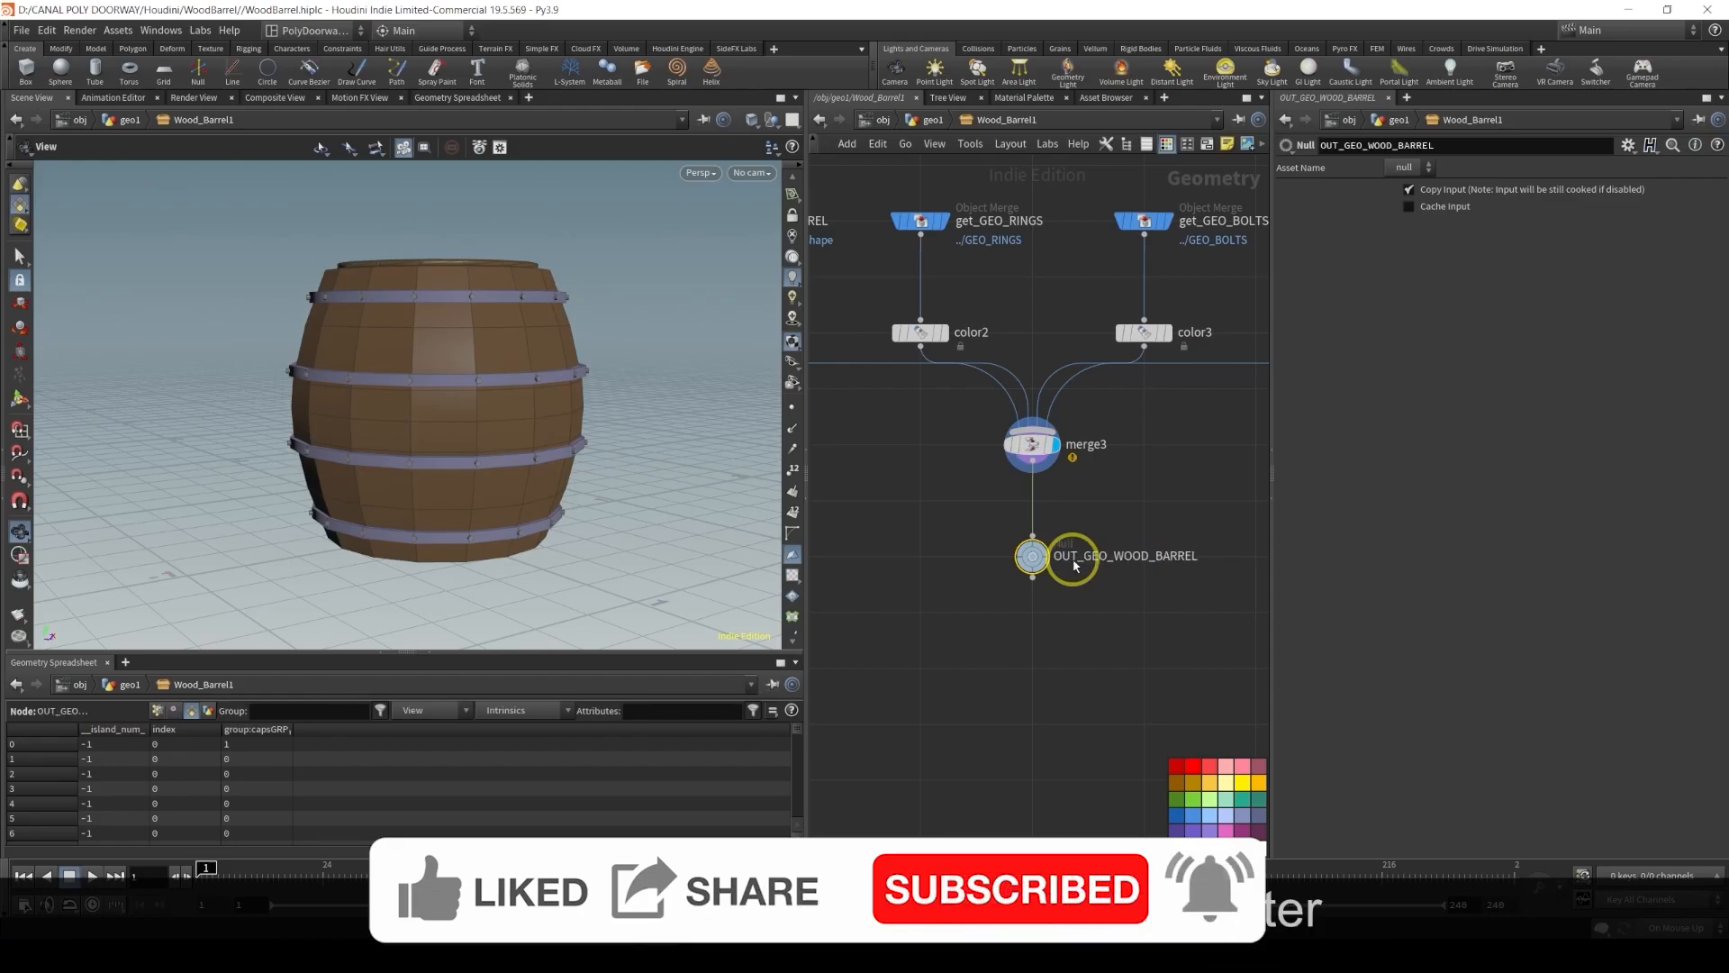
# Insert a Normal node on the wire between merge3 and OUT_GEO_WOOD_BARREL
pyautogui.click(1040, 553)
pyautogui.click(1125, 544)
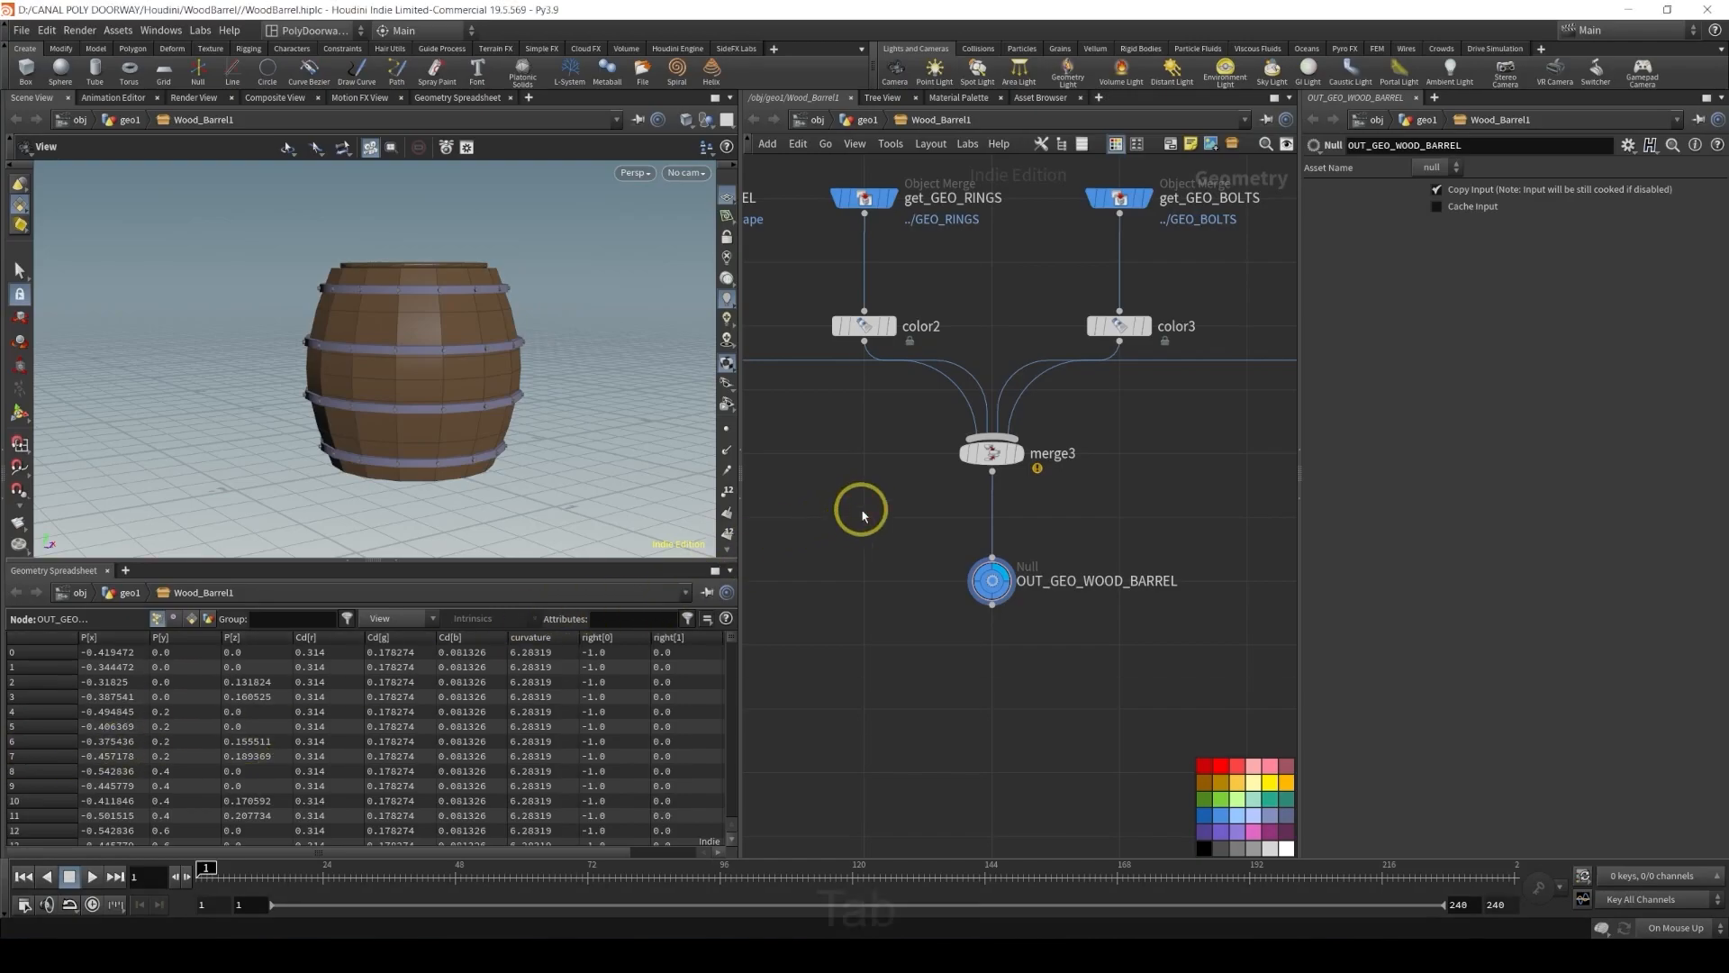
pyautogui.press('Tab')
pyautogui.write('ma')
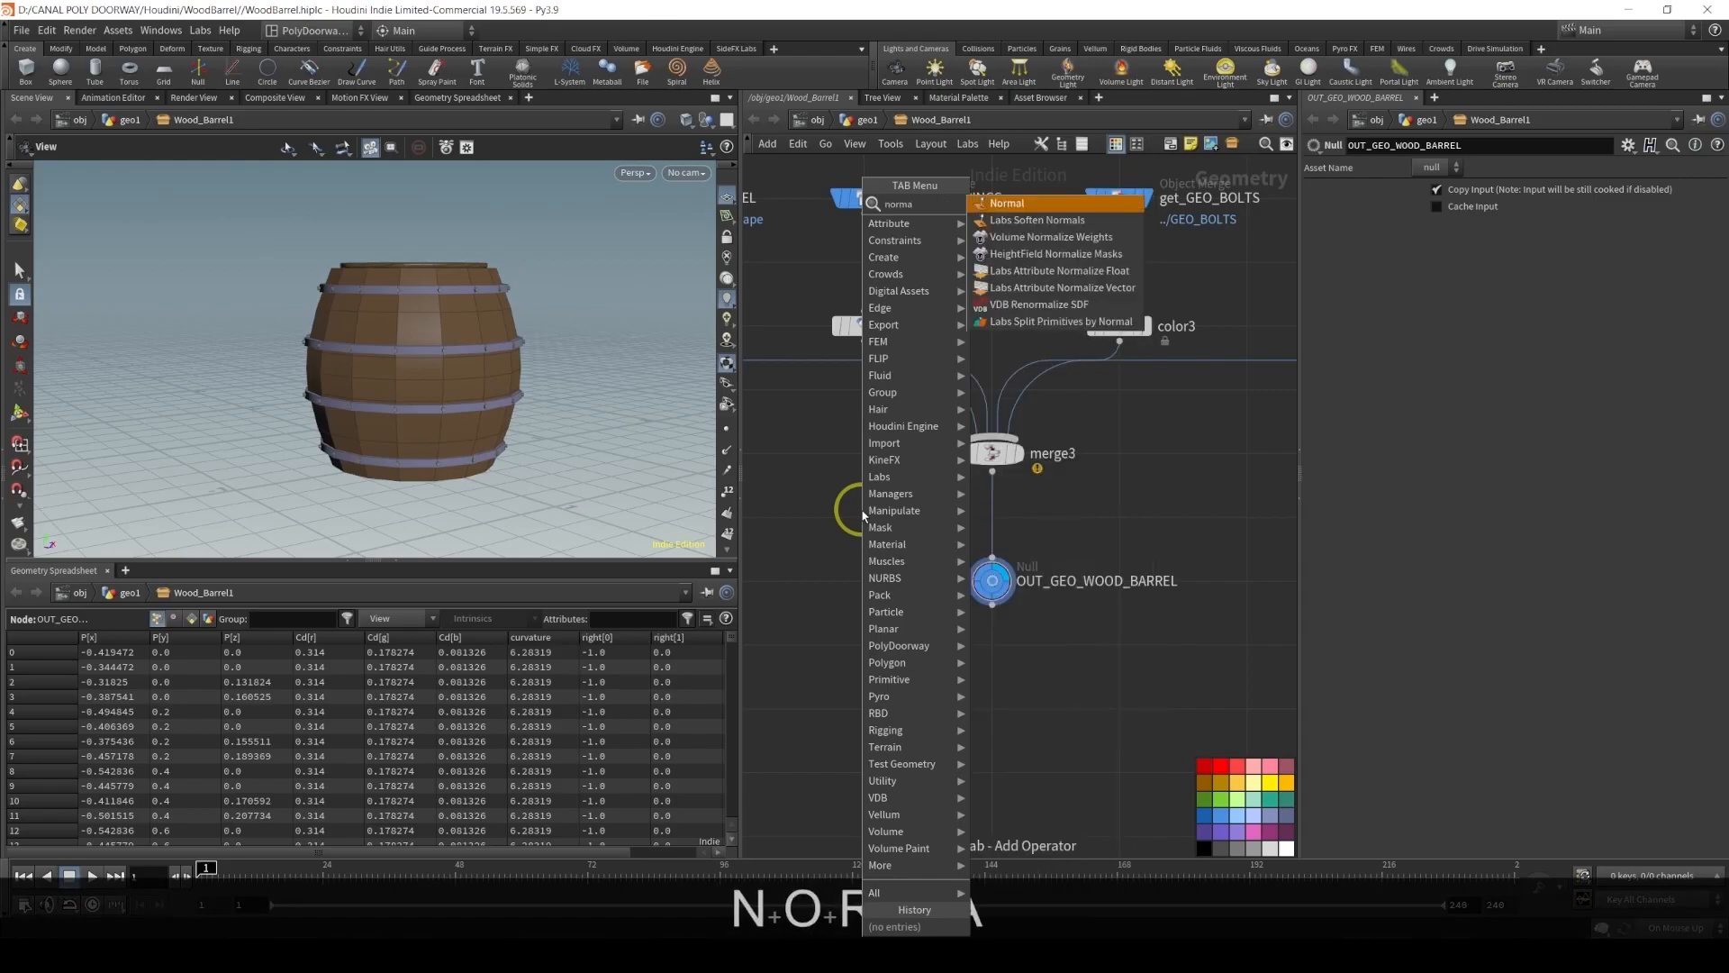
pyautogui.press('Return')
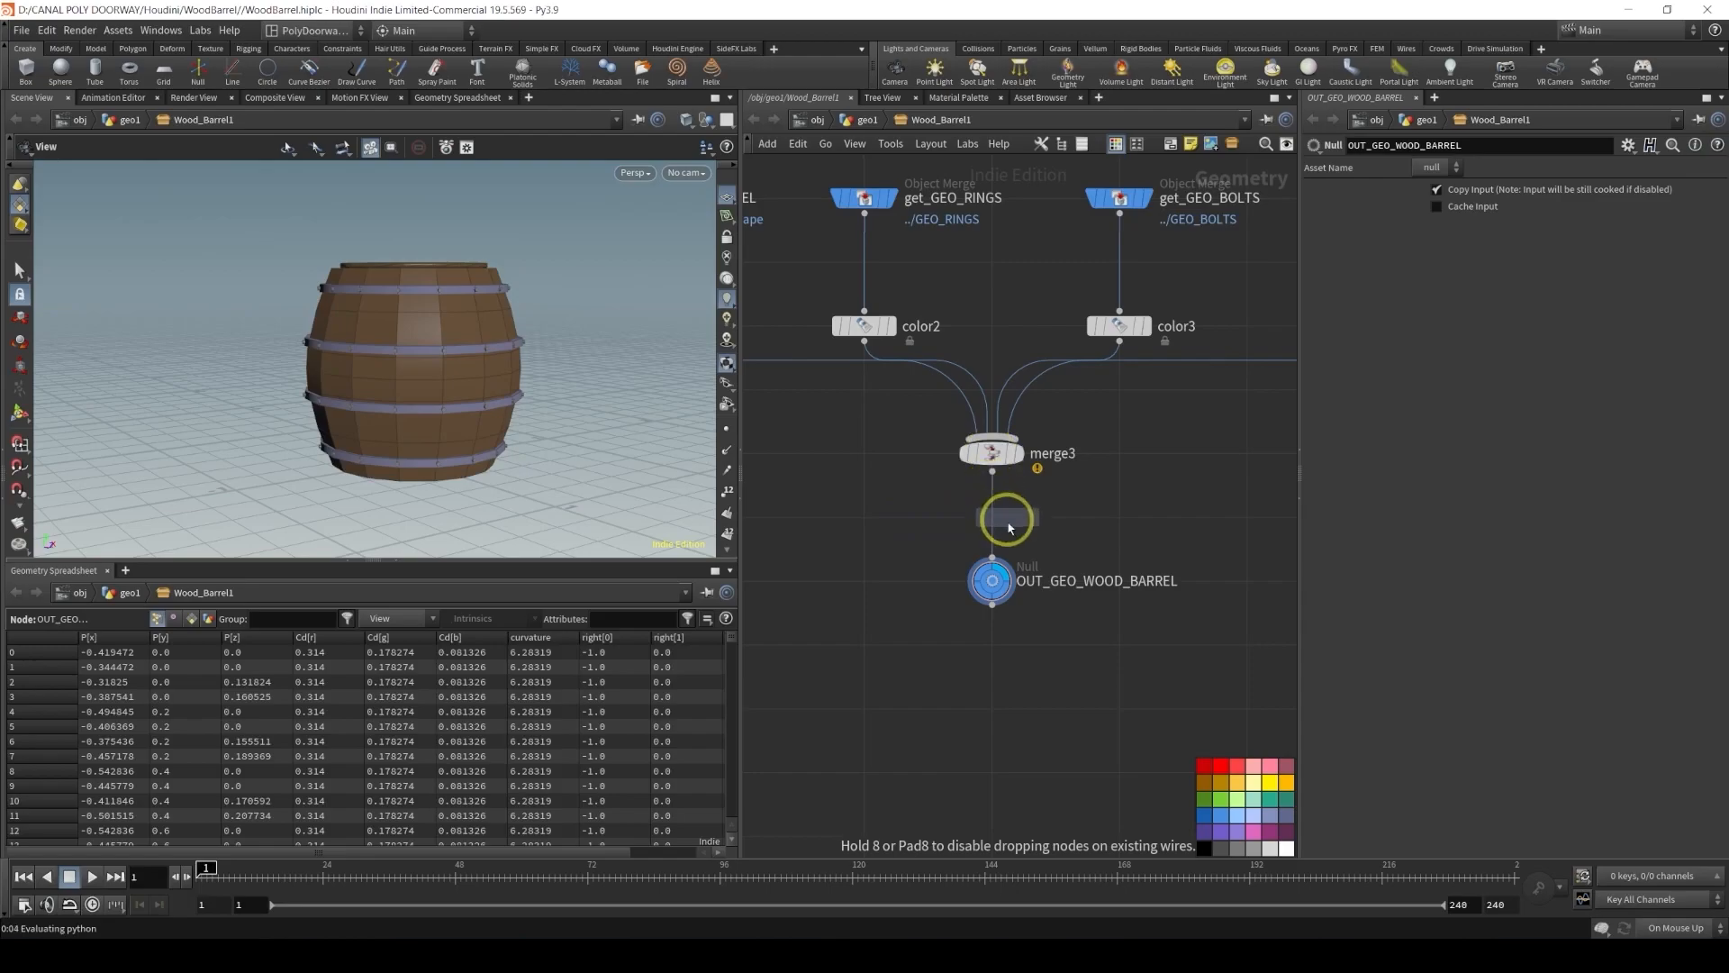
pyautogui.click(998, 527)
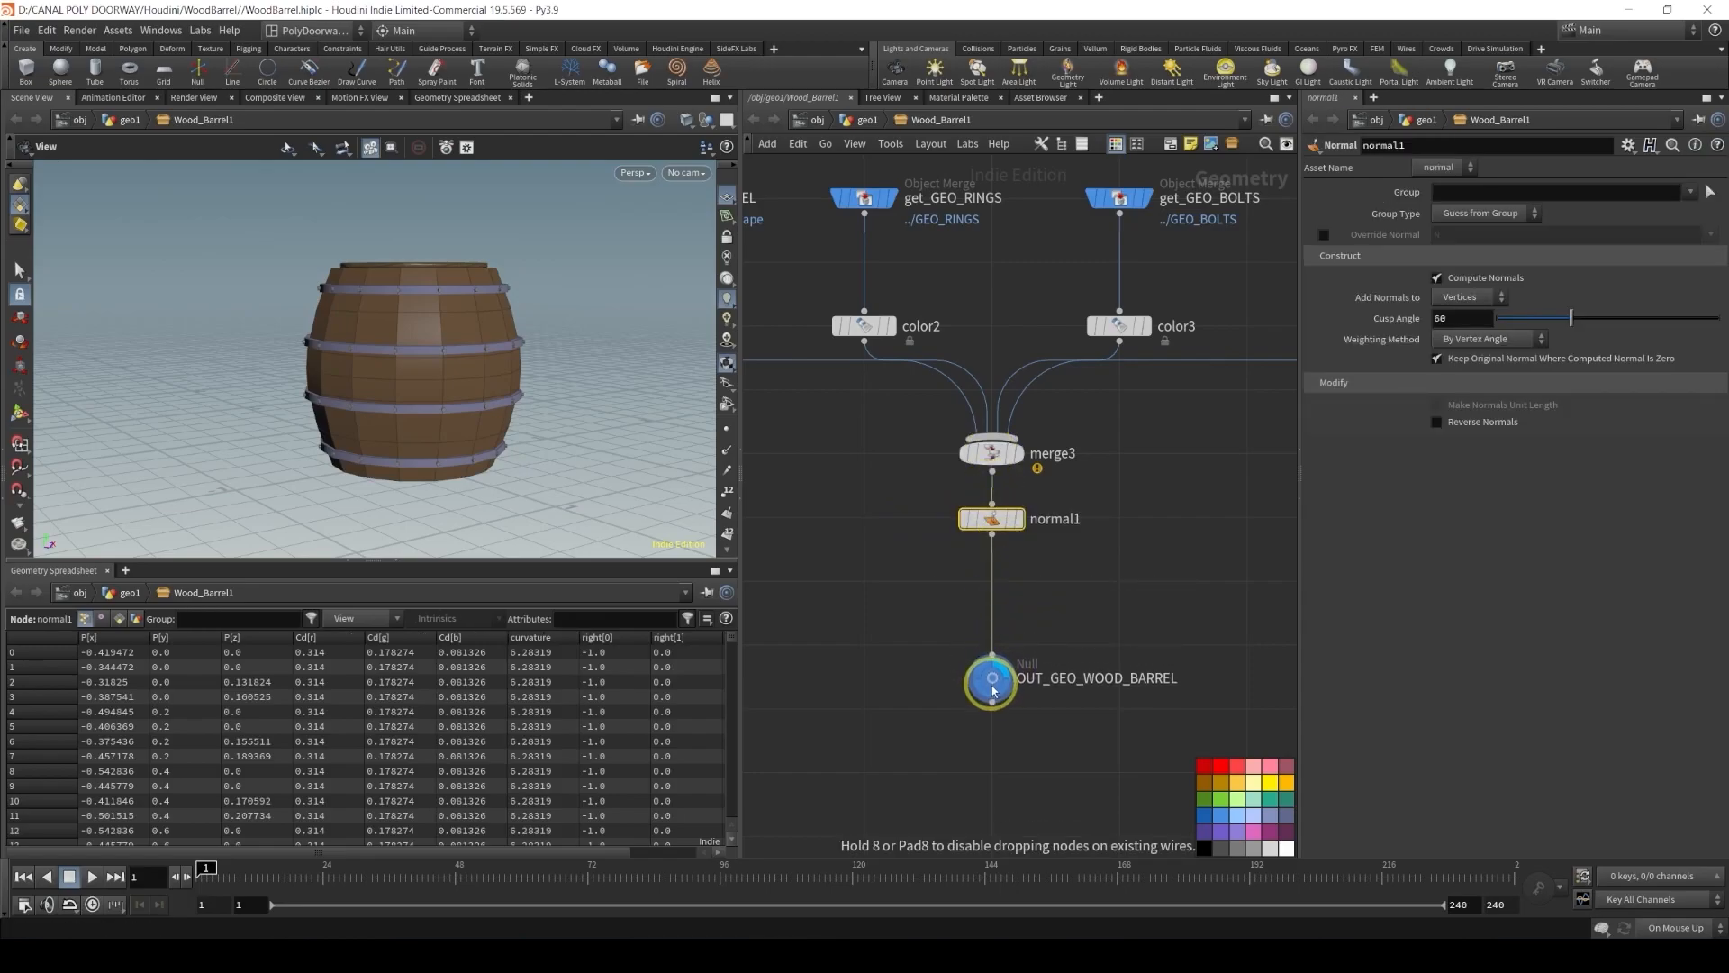
pyautogui.moveTo(998, 528); pyautogui.dragTo(998, 589)
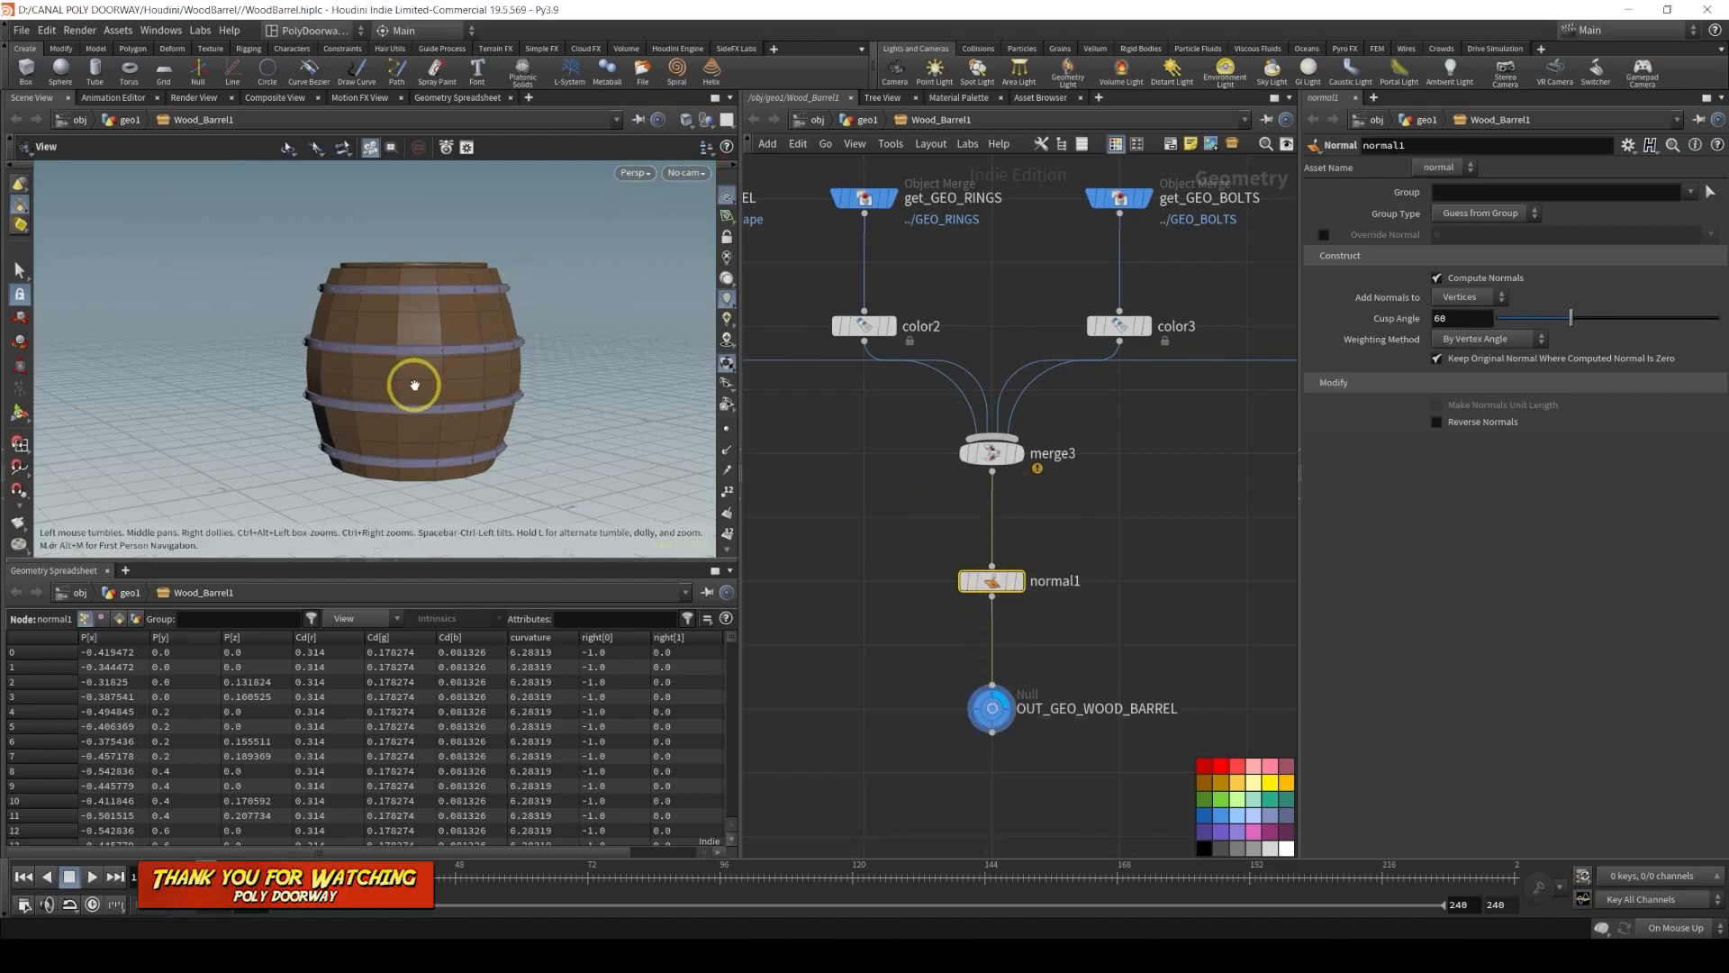
# Set the viewport shading to Smooth Shaded and display the normal1 node
pyautogui.click(686, 119)
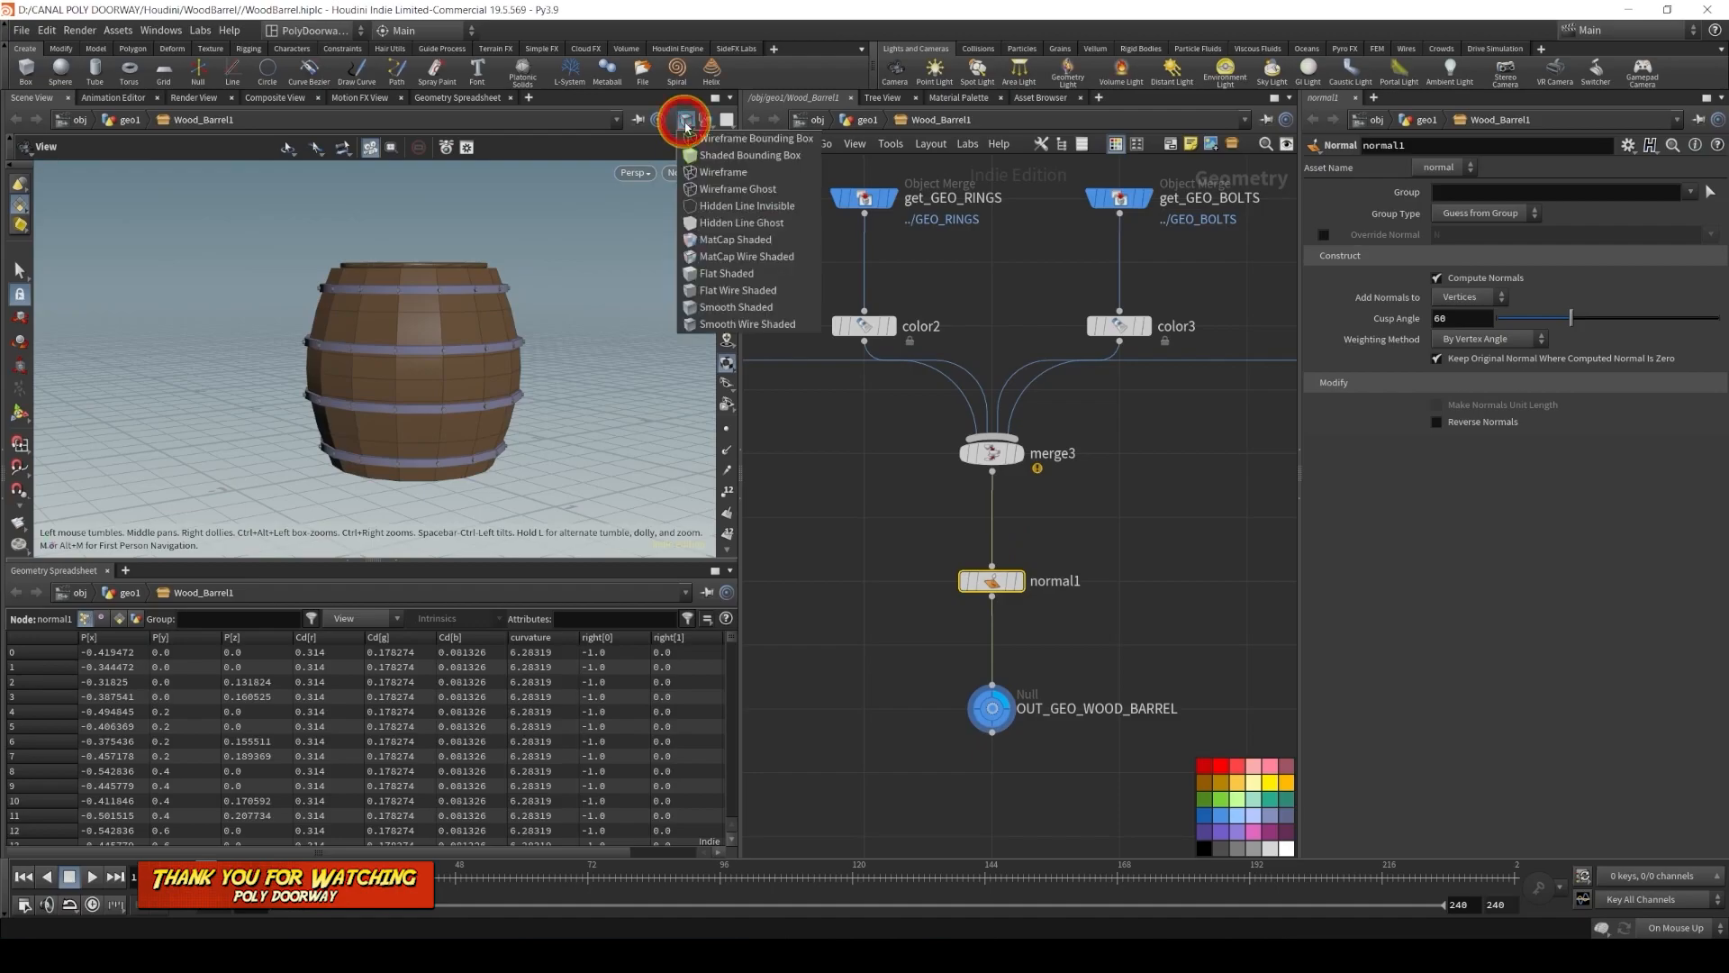
pyautogui.click(737, 307)
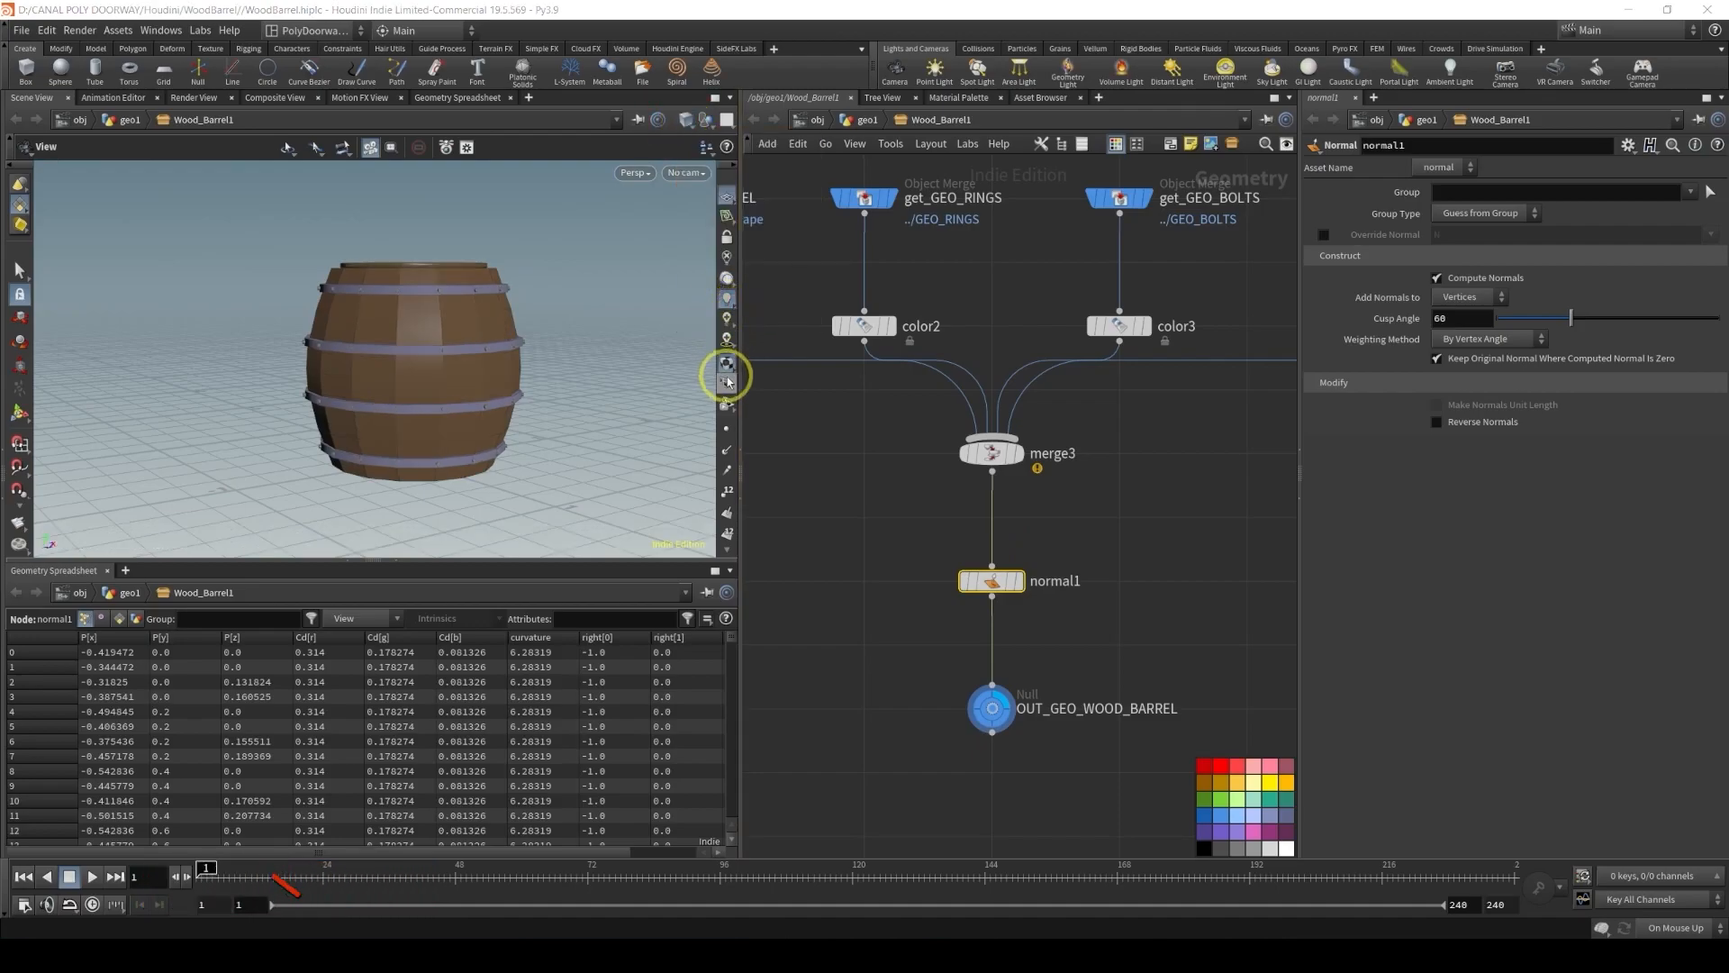
pyautogui.moveTo(995, 581)
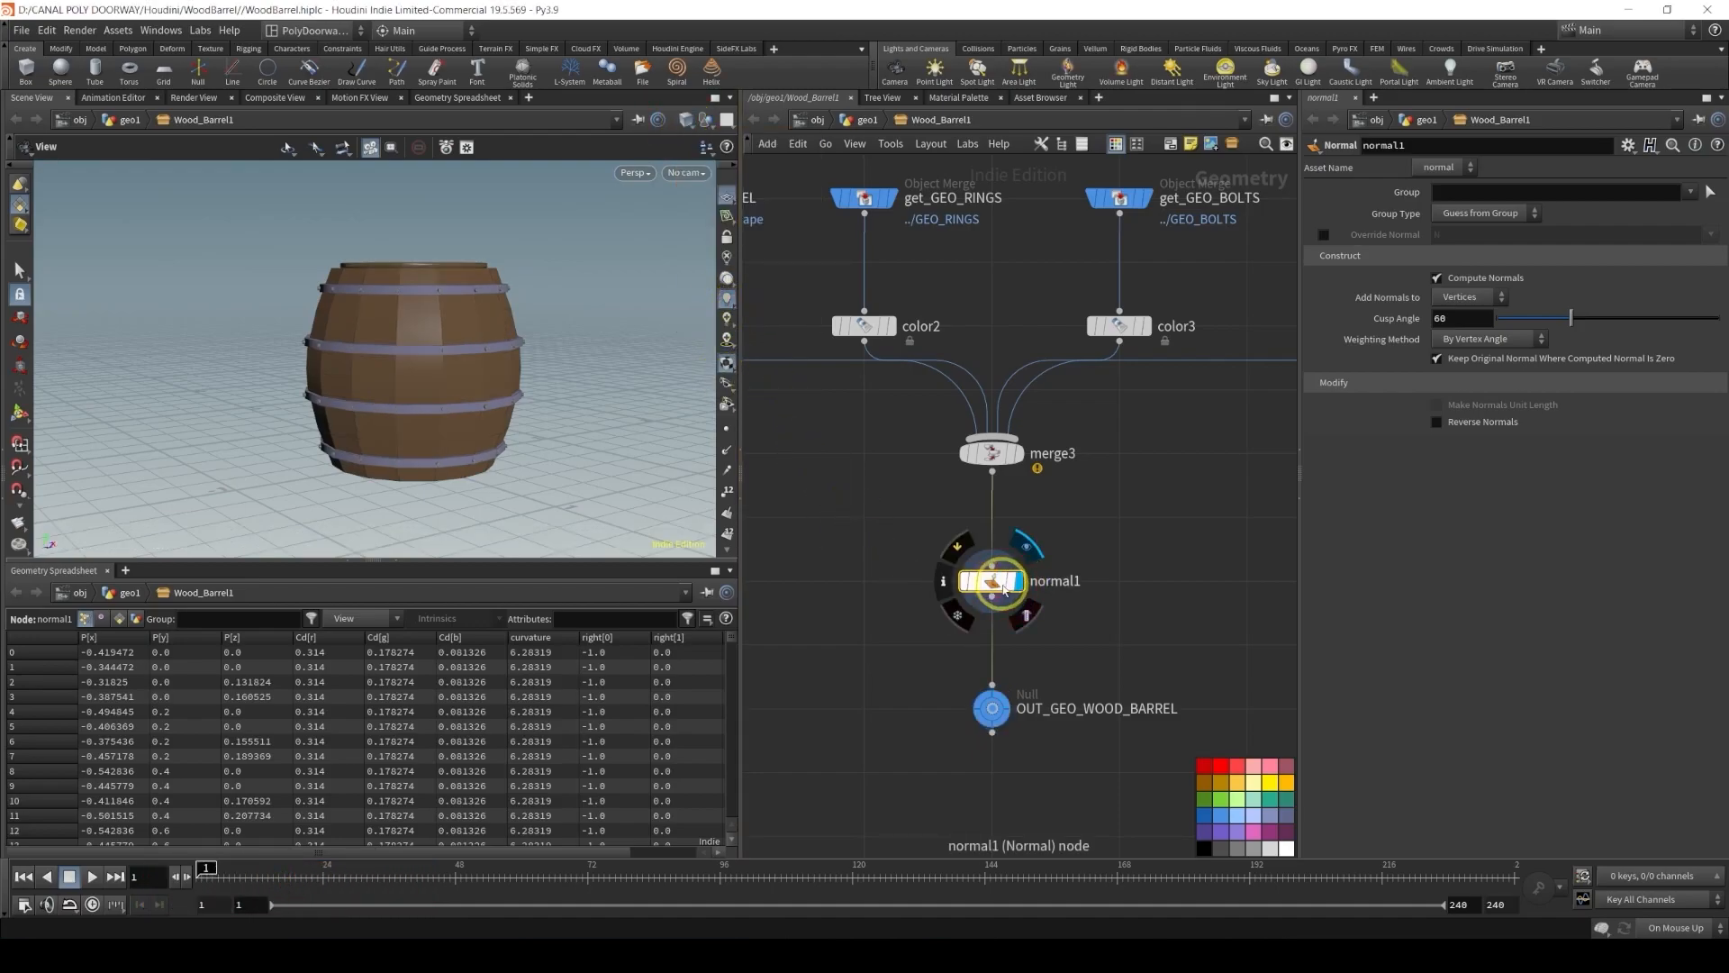
pyautogui.click(1020, 583)
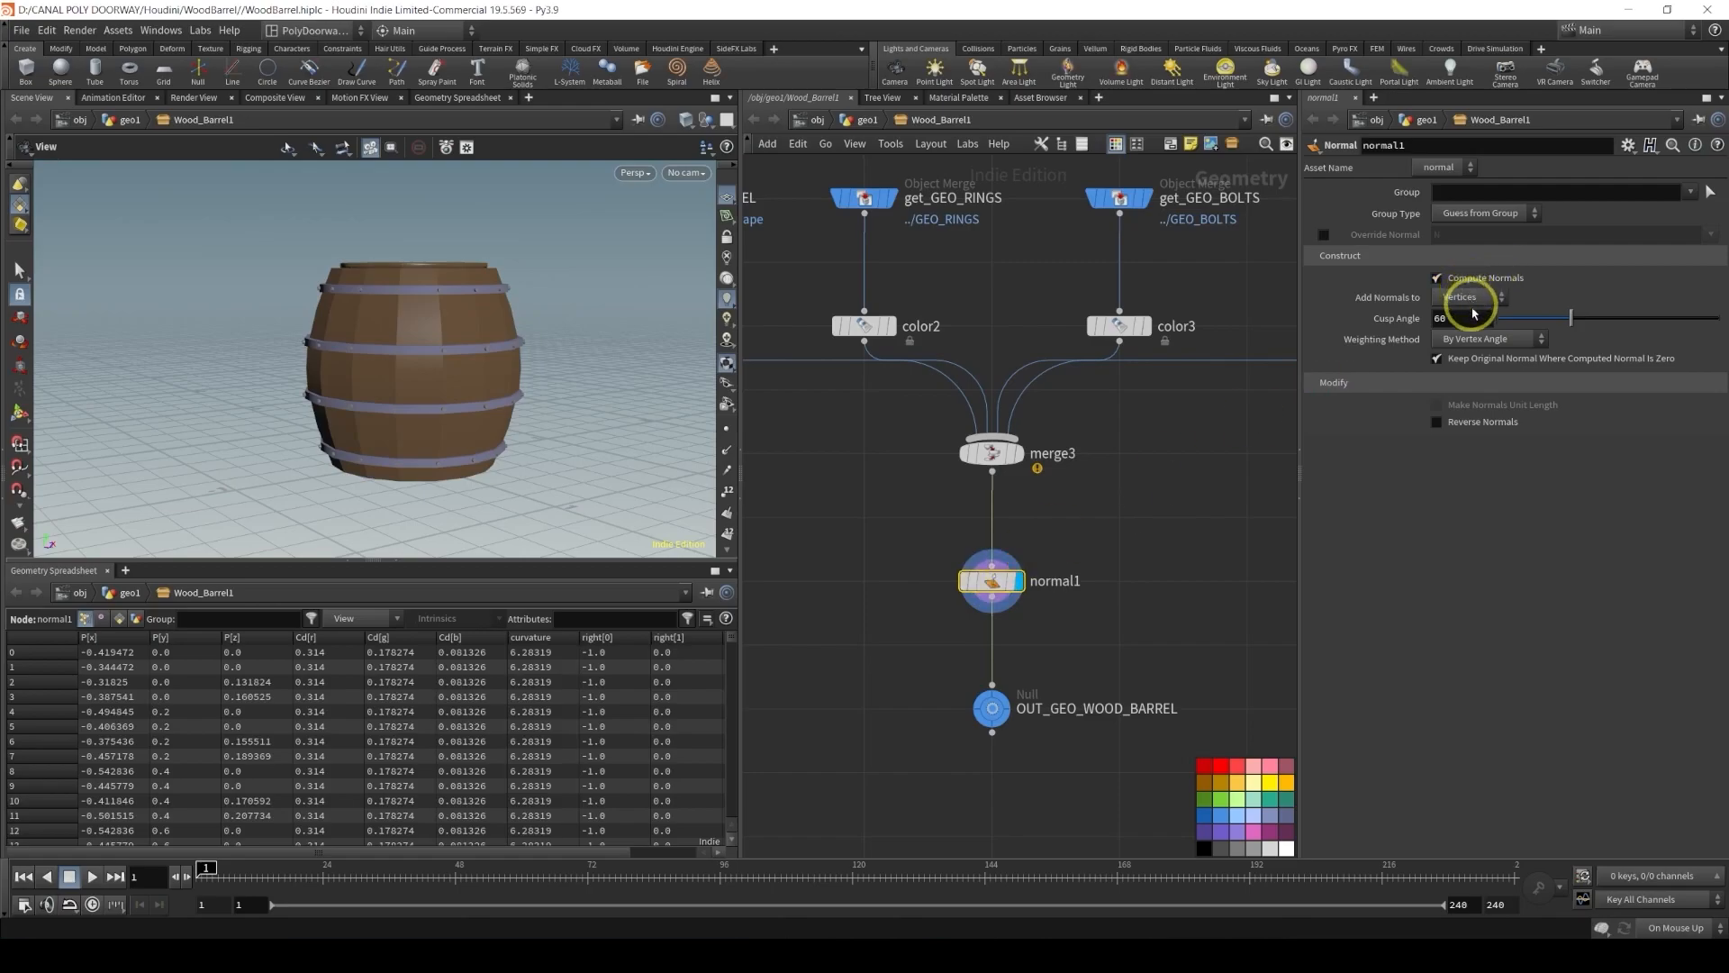
# Set normal1's weighting method to By Face Area and inspect the barrel shading
pyautogui.click(1499, 340)
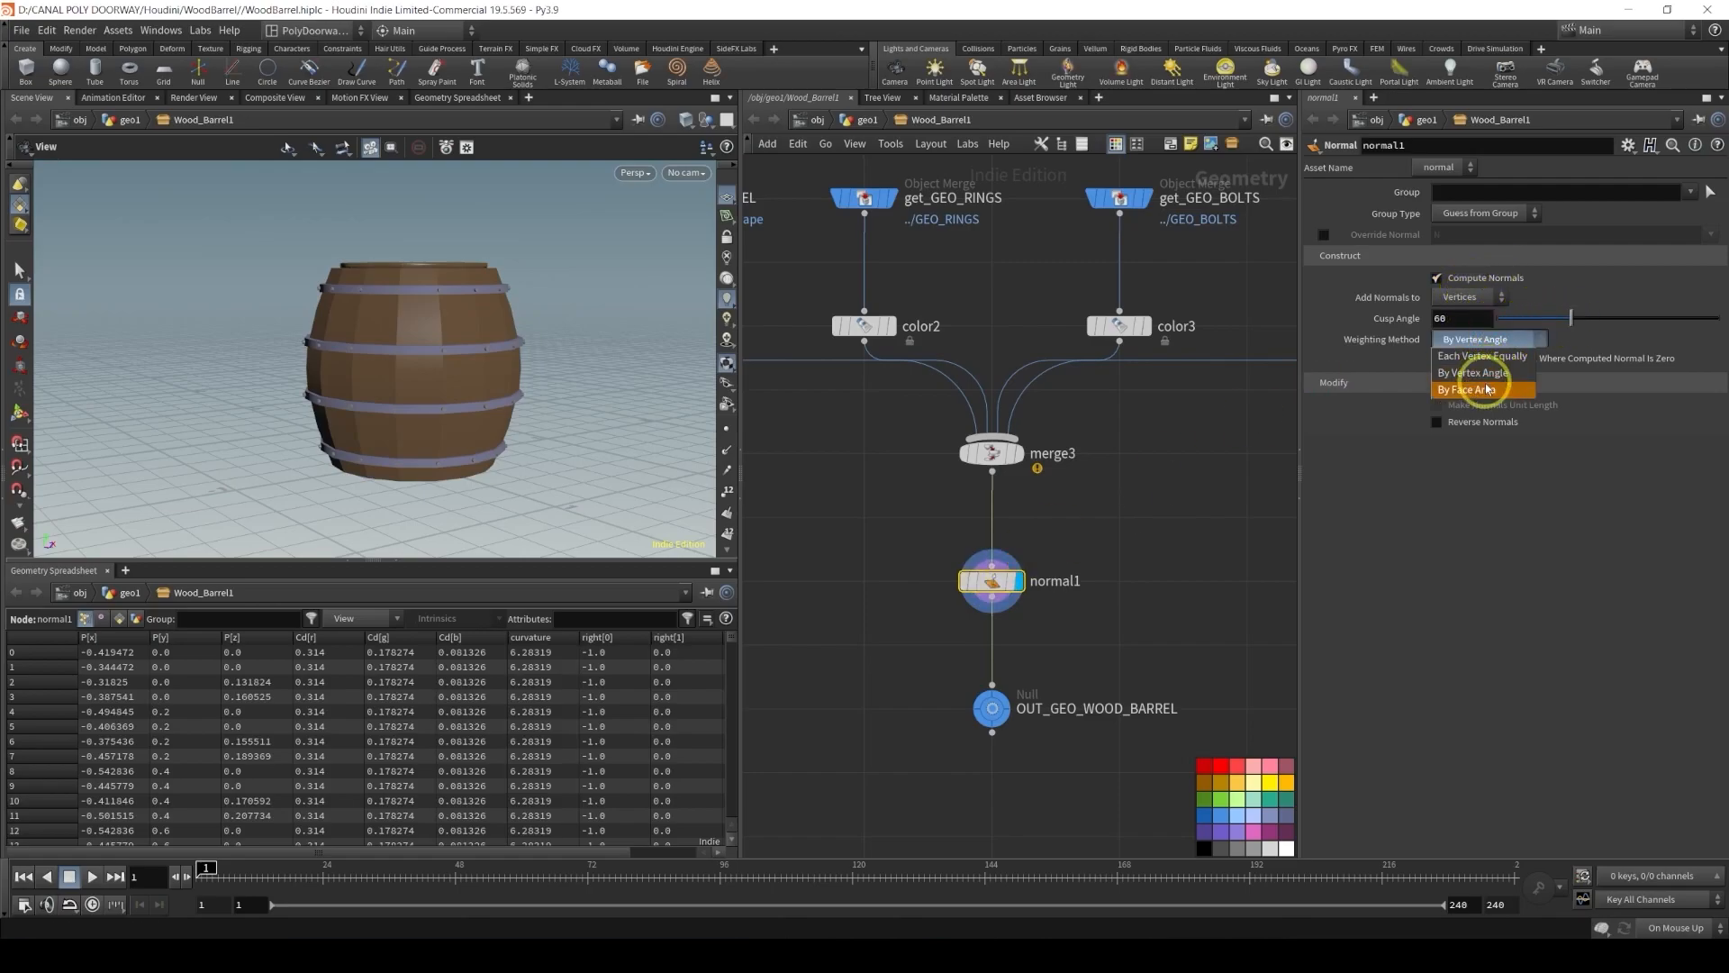
pyautogui.click(1480, 389)
pyautogui.keyDown('alt'); pyautogui.moveTo(420, 370); pyautogui.dragTo(420, 488); pyautogui.keyUp('alt')
pyautogui.keyDown('alt'); pyautogui.moveTo(421, 488); pyautogui.dragTo(420, 404, button='right'); pyautogui.keyUp('alt')
pyautogui.keyDown('alt'); pyautogui.moveTo(421, 403); pyautogui.dragTo(367, 441, button='middle'); pyautogui.keyUp('alt')
pyautogui.keyDown('alt'); pyautogui.moveTo(367, 440); pyautogui.dragTo(382, 383); pyautogui.keyUp('alt')
pyautogui.keyDown('alt'); pyautogui.moveTo(386, 432); pyautogui.dragTo(388, 358, button='middle'); pyautogui.keyUp('alt')
pyautogui.keyDown('alt'); pyautogui.moveTo(388, 357); pyautogui.dragTo(389, 359); pyautogui.keyUp('alt')
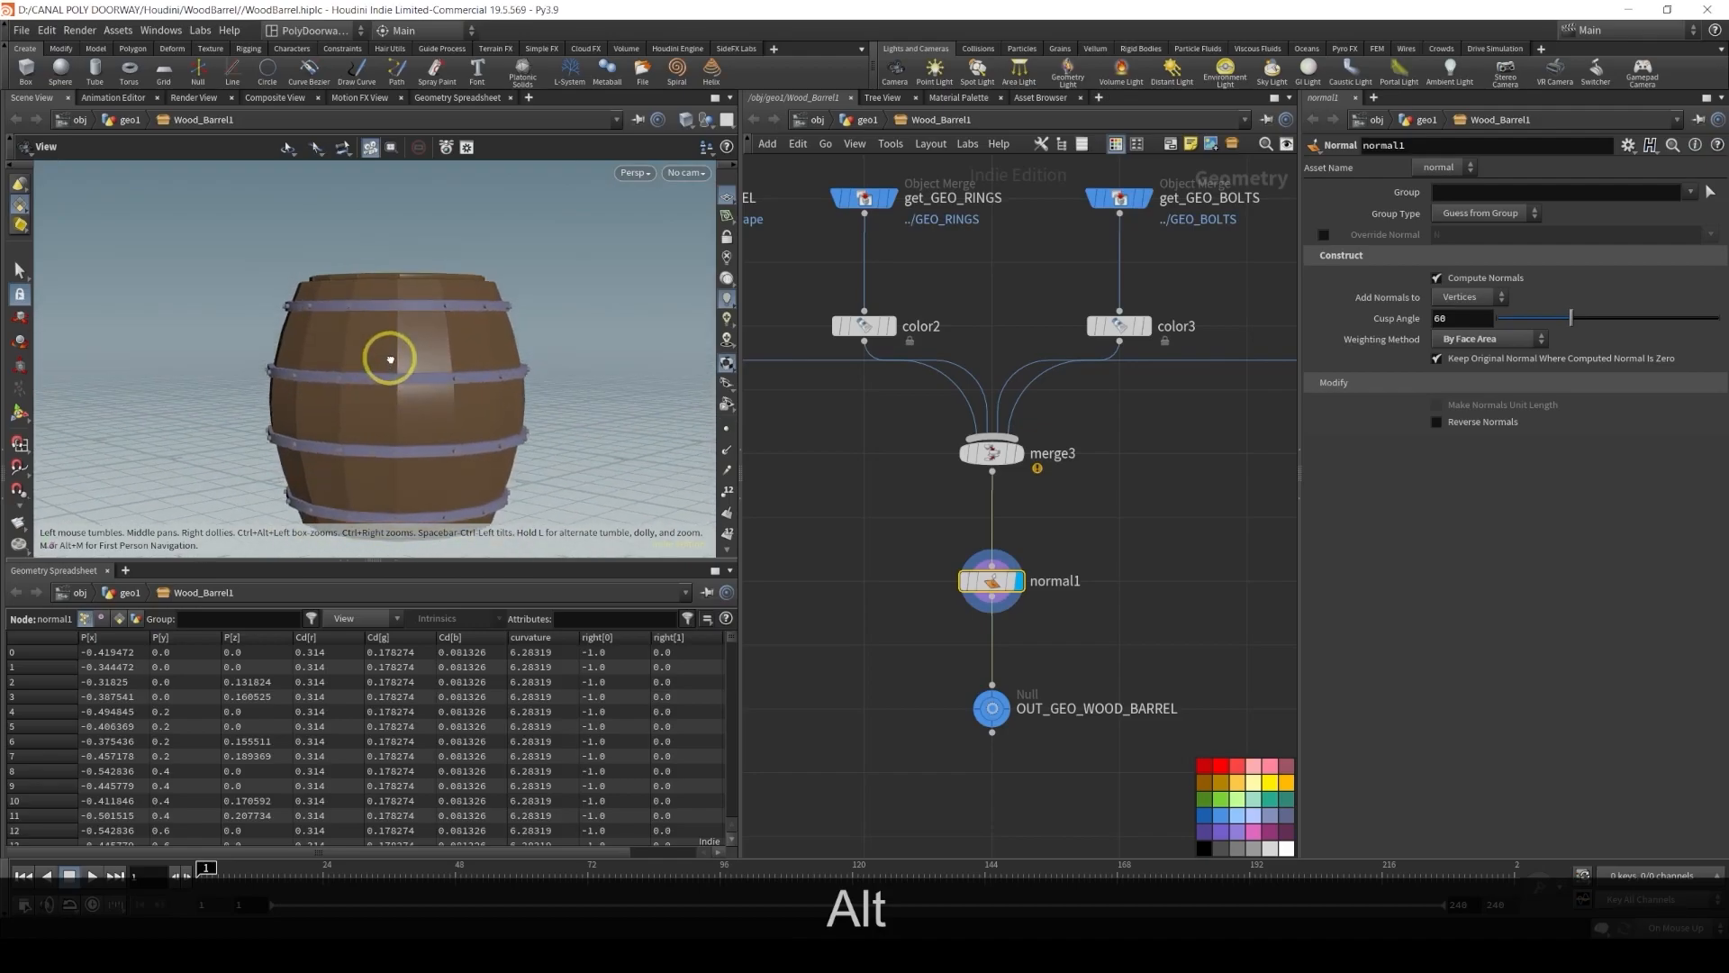
# Display the OUT_GEO_WOOD_BARREL null as the final output
pyautogui.keyDown('alt'); pyautogui.moveTo(950, 685); pyautogui.dragTo(945, 547, button='middle'); pyautogui.keyUp('alt')
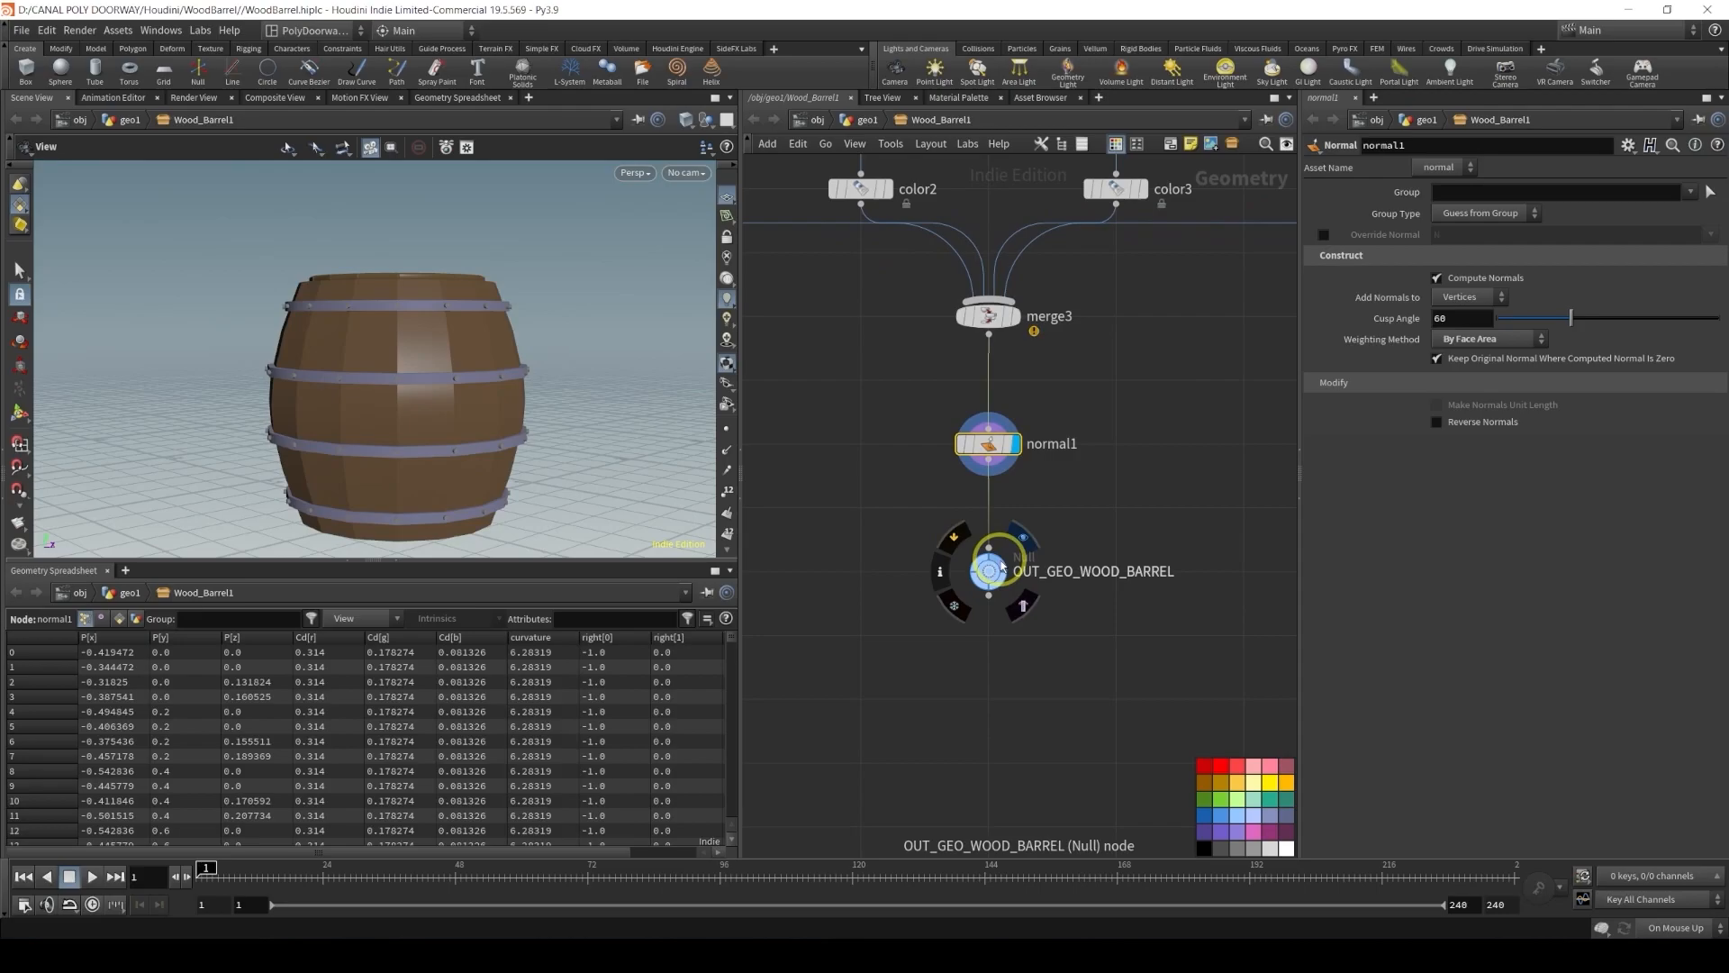
pyautogui.click(989, 572)
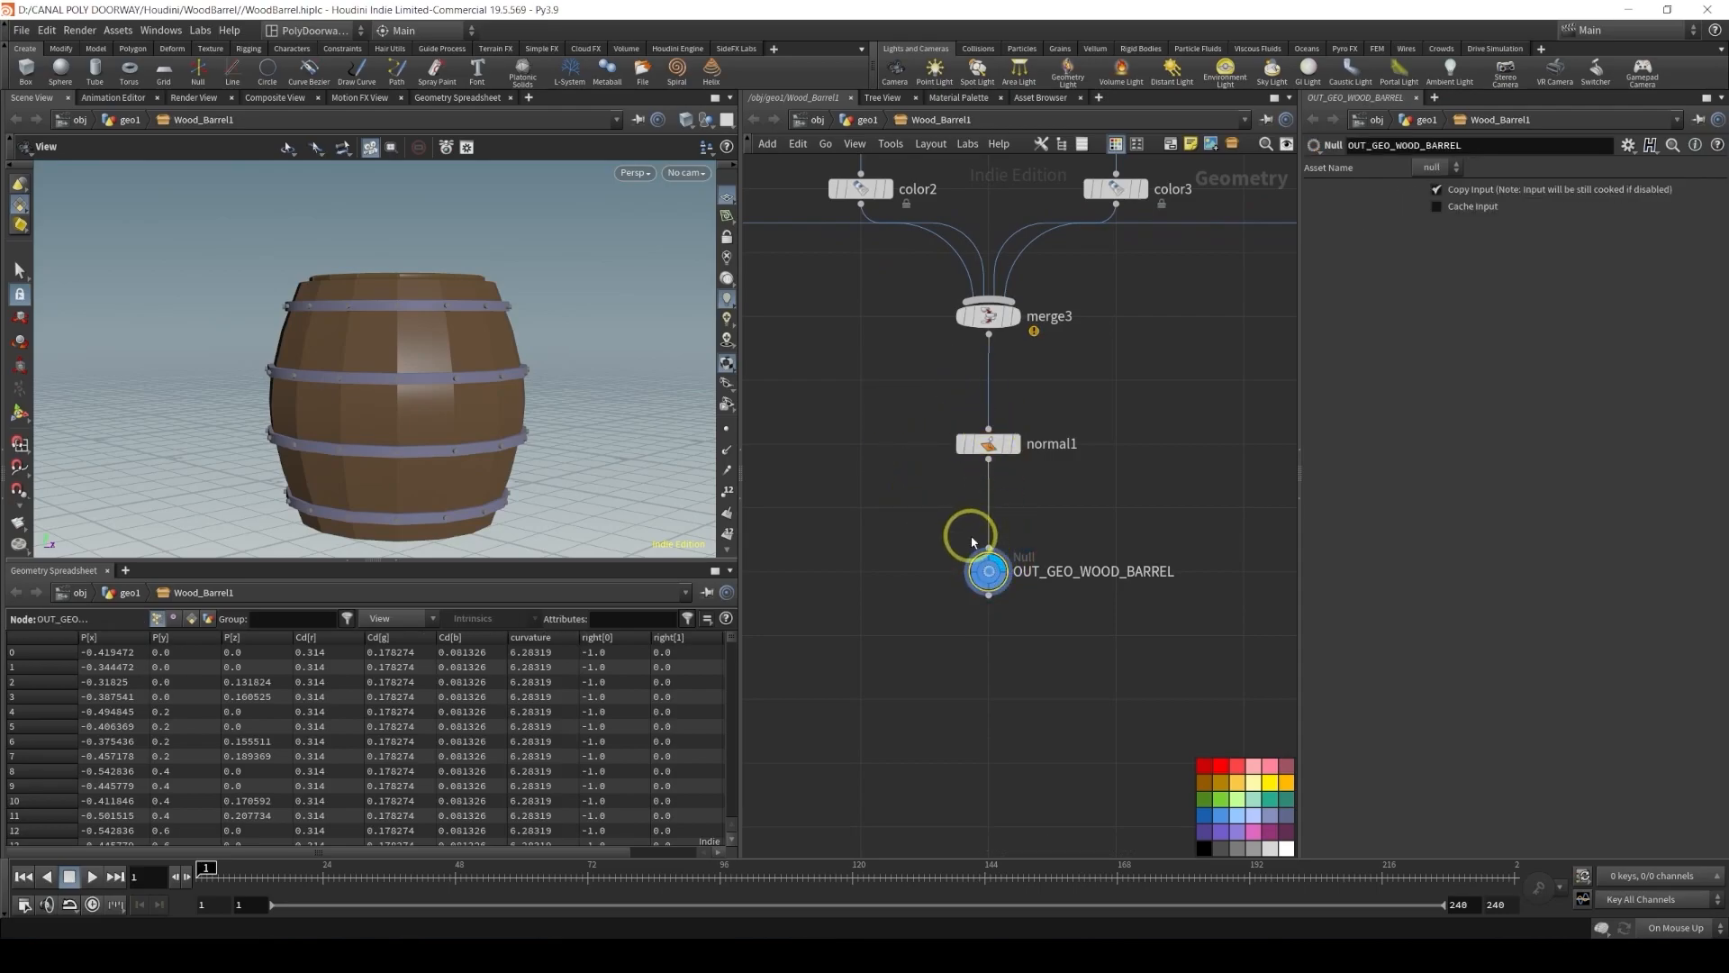
pyautogui.click(850, 539)
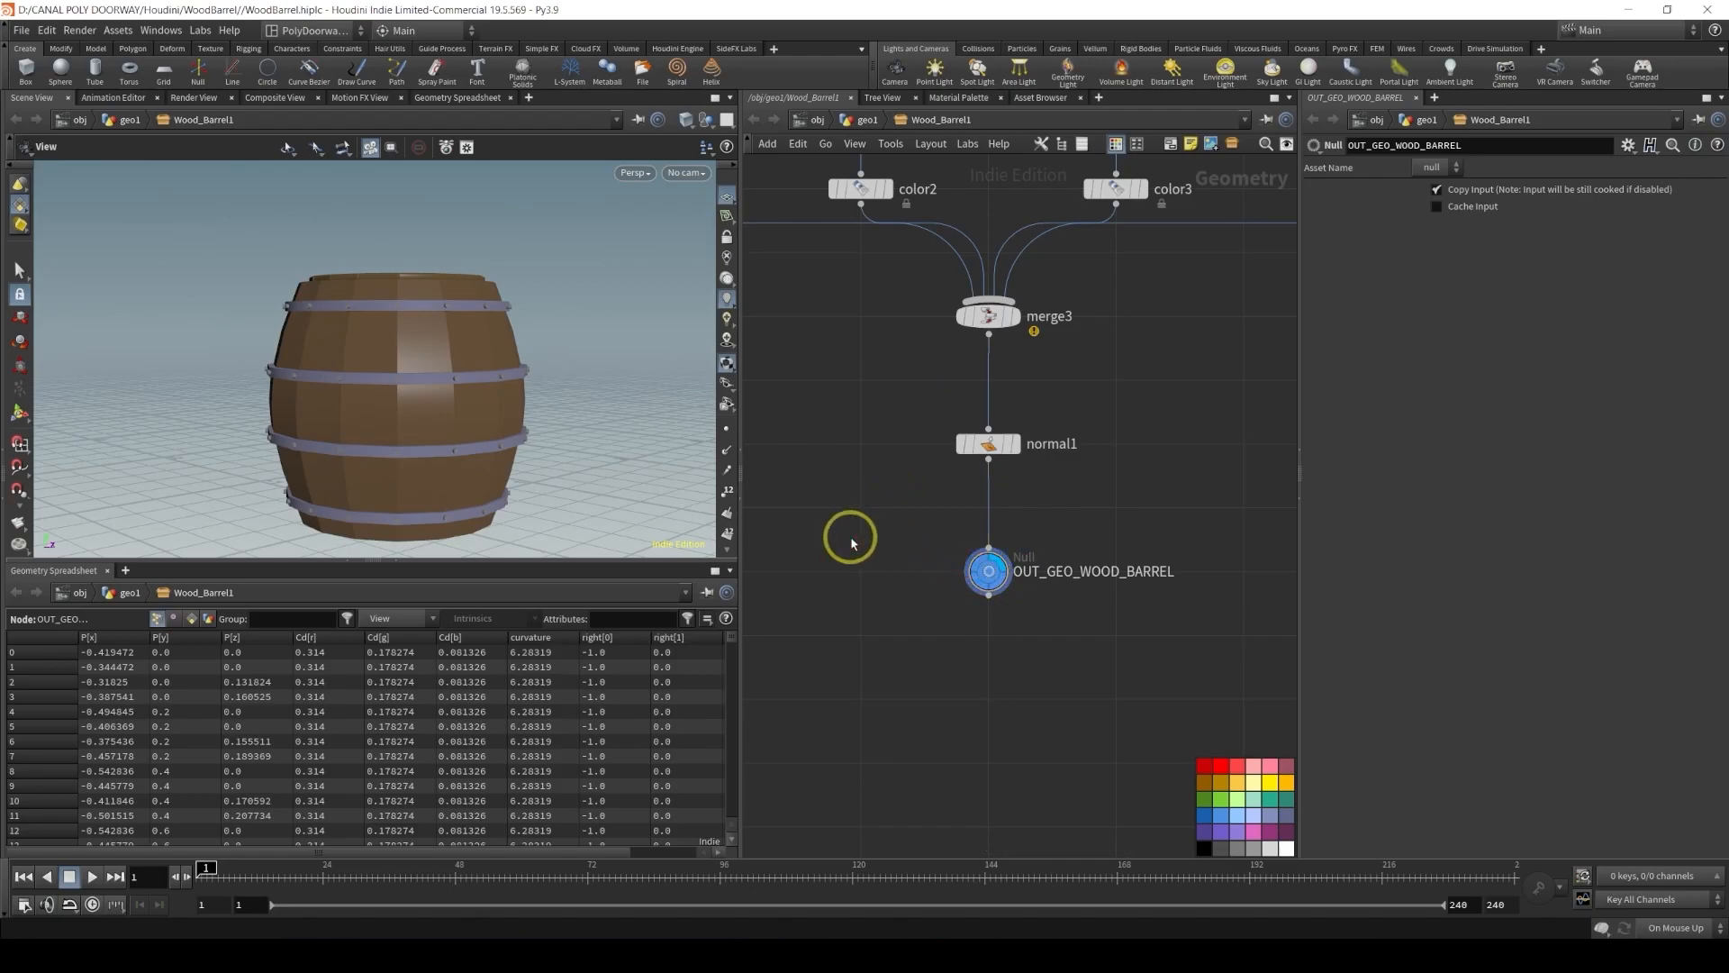